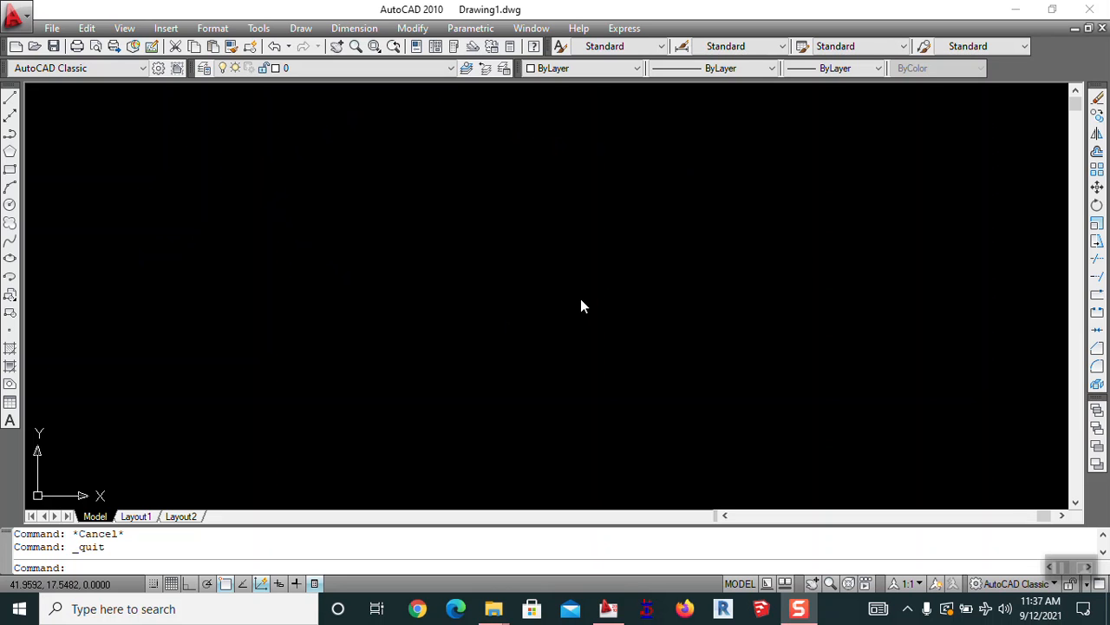
Use UN to set length type Architectural with 0'-0 1/2" precision, keeping Decimal Degrees angles
click(581, 300)
text(un)
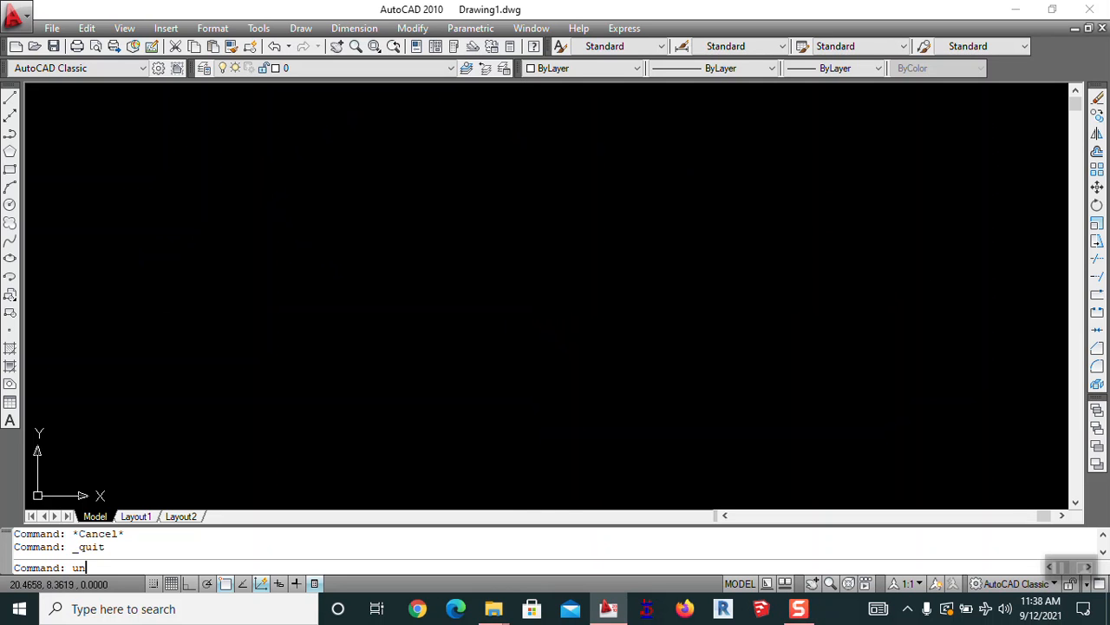
key(Return)
click(444, 191)
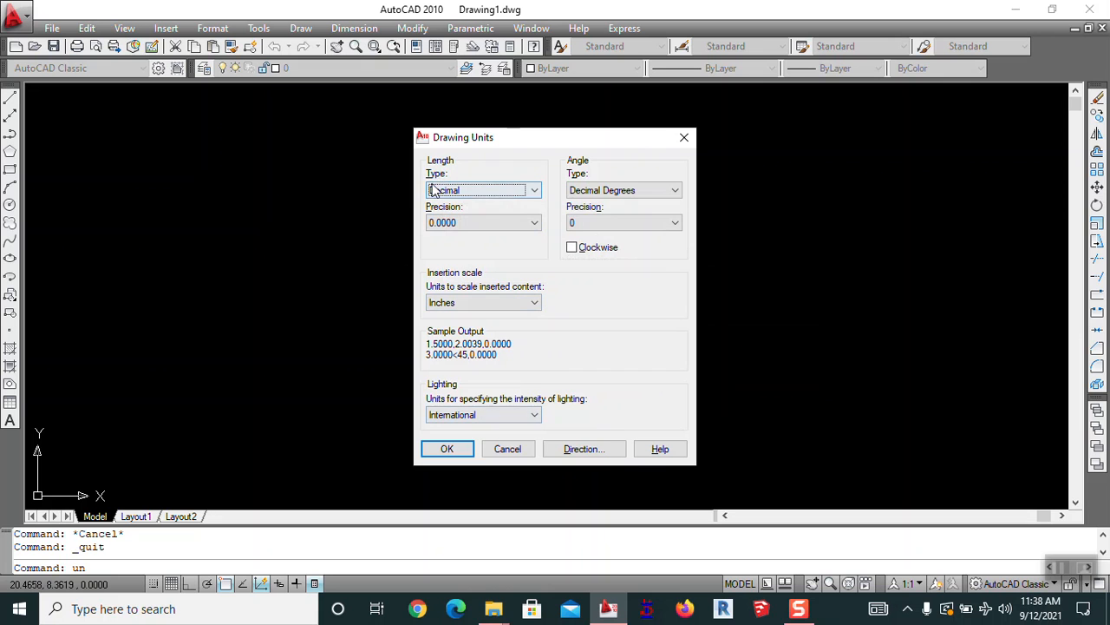
click(434, 191)
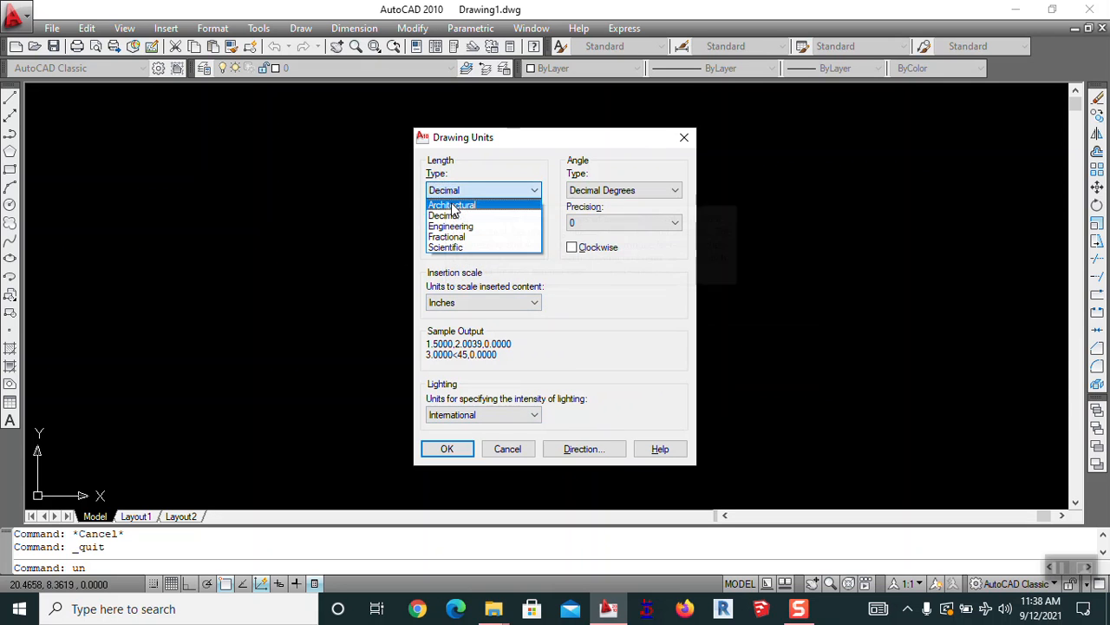
click(451, 206)
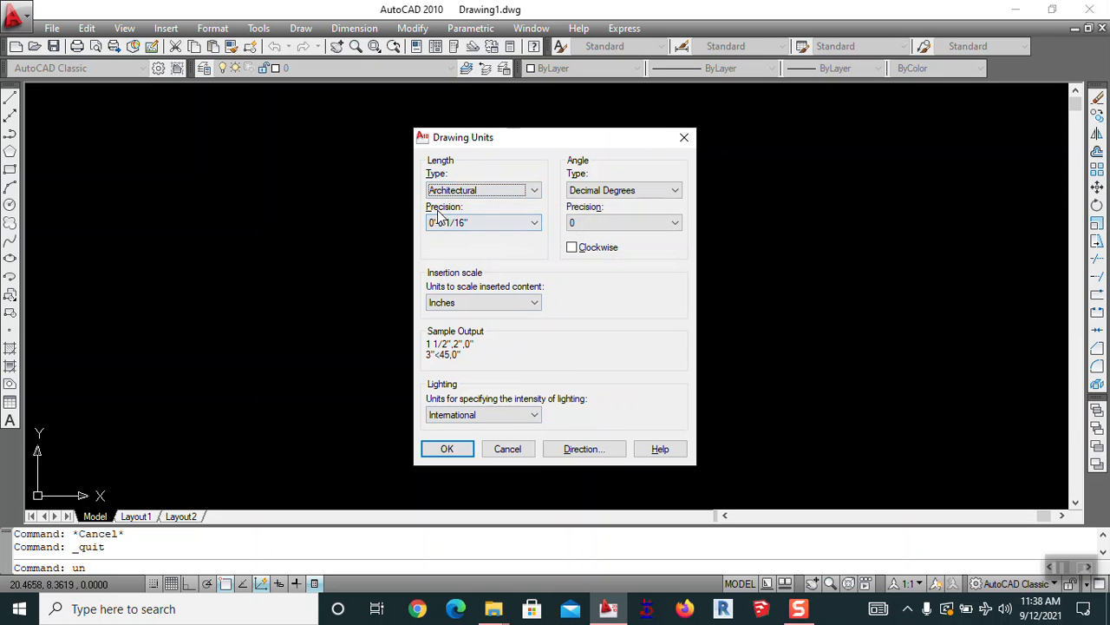
click(446, 223)
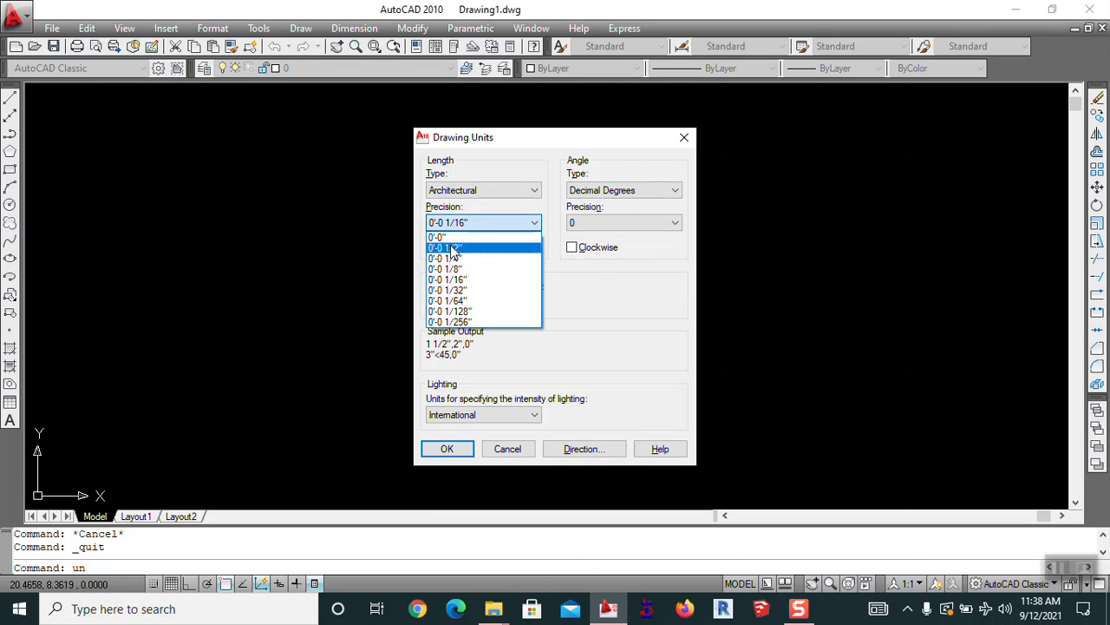
click(451, 249)
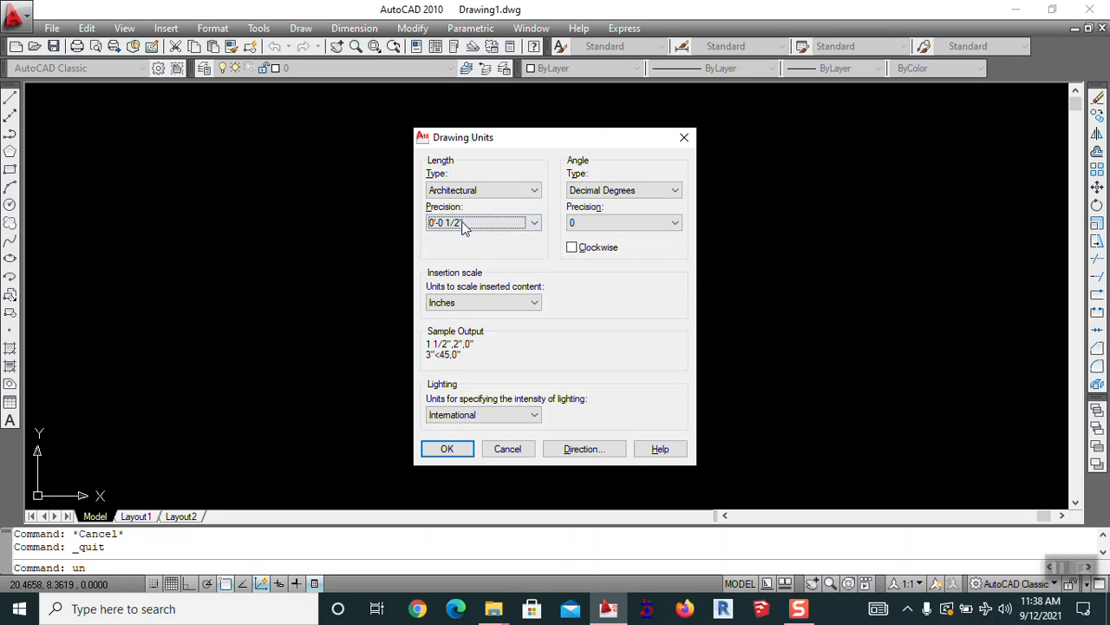
click(460, 223)
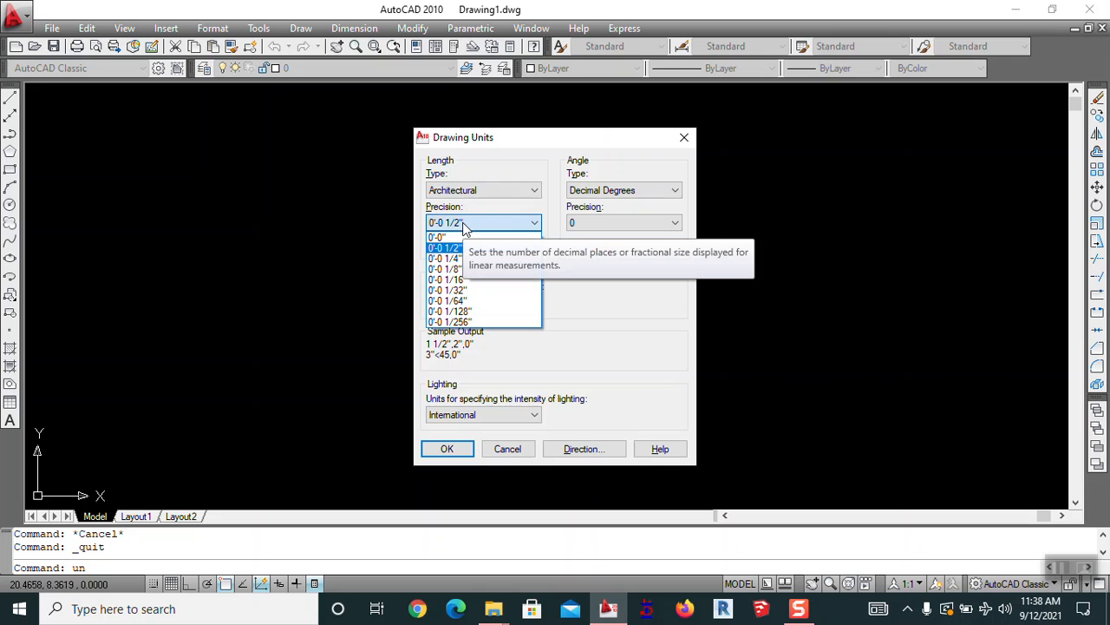
click(482, 224)
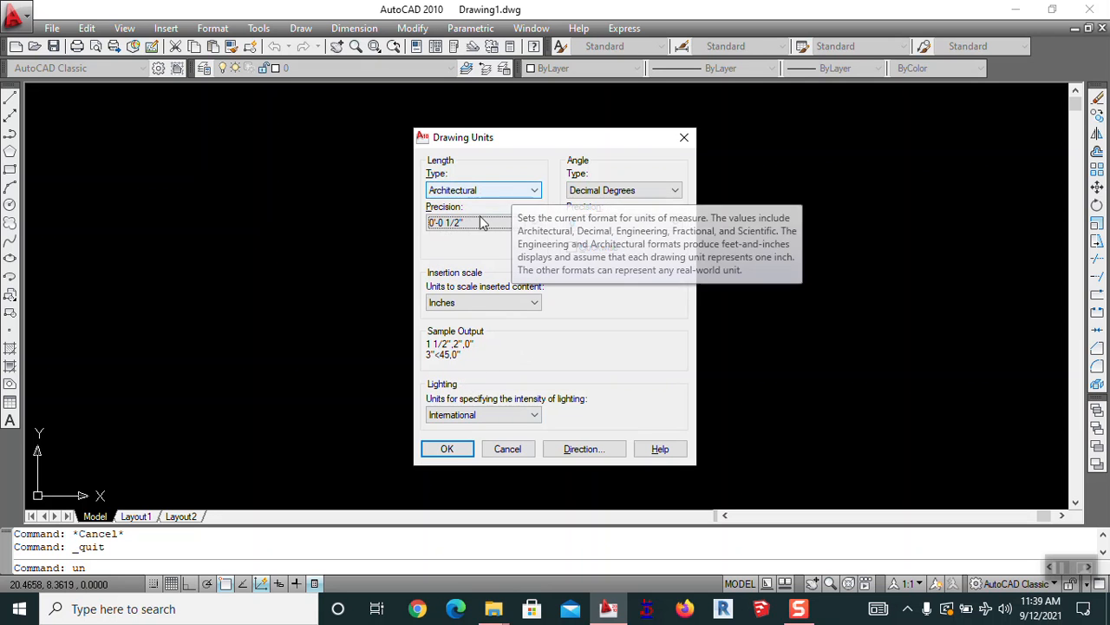
click(471, 190)
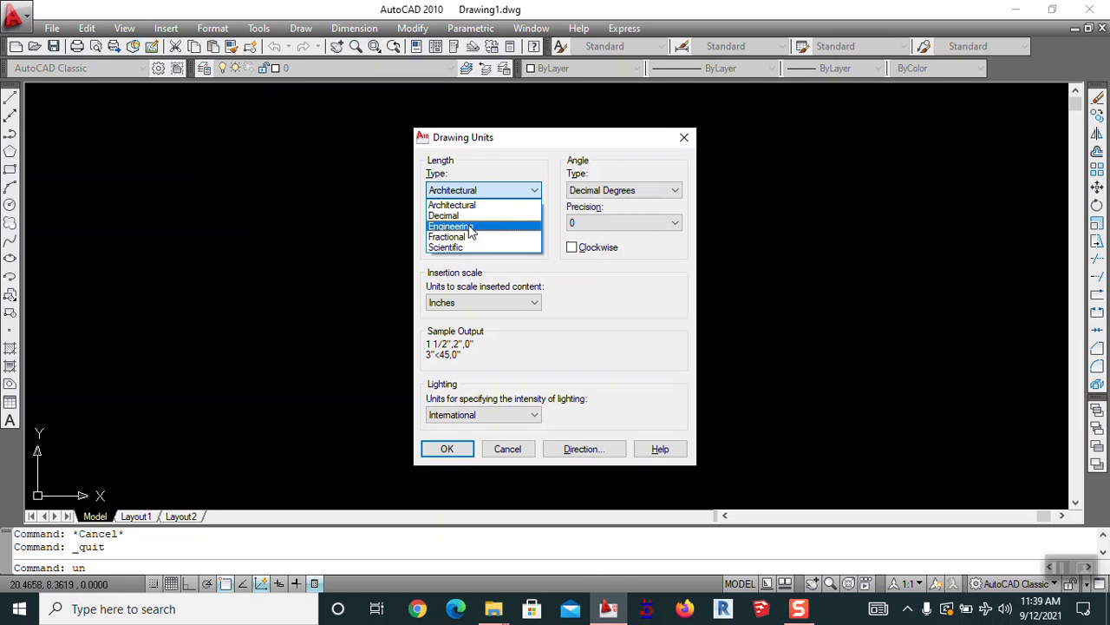
click(474, 204)
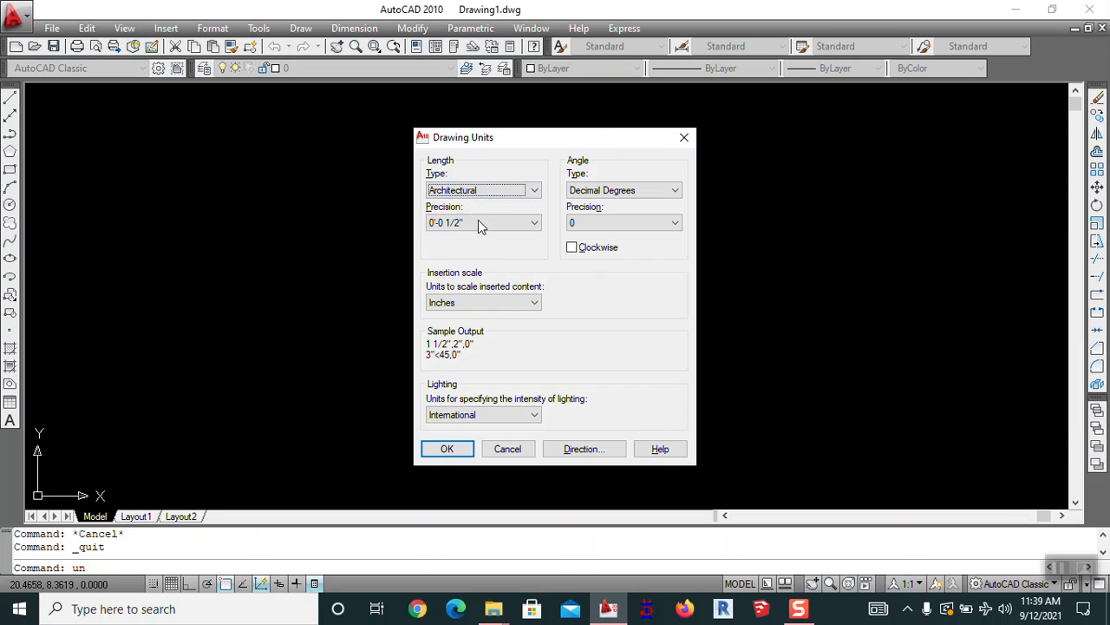
click(464, 449)
Give the Standard dimension style Architectural primary units at 0'-0 1/2" precision and make it current
text(d)
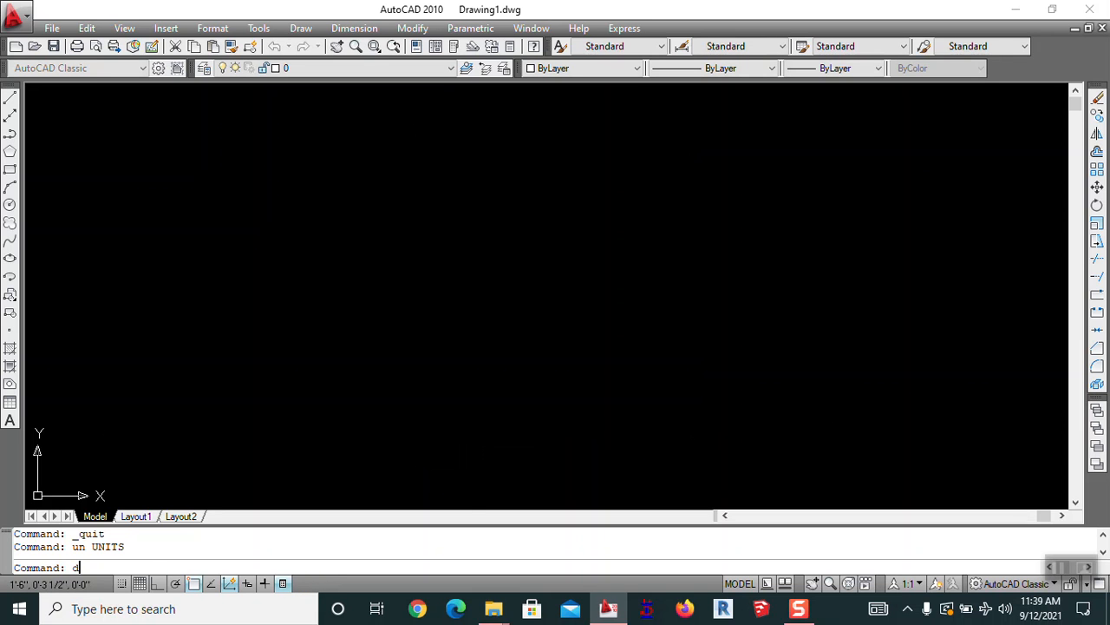
key(Return)
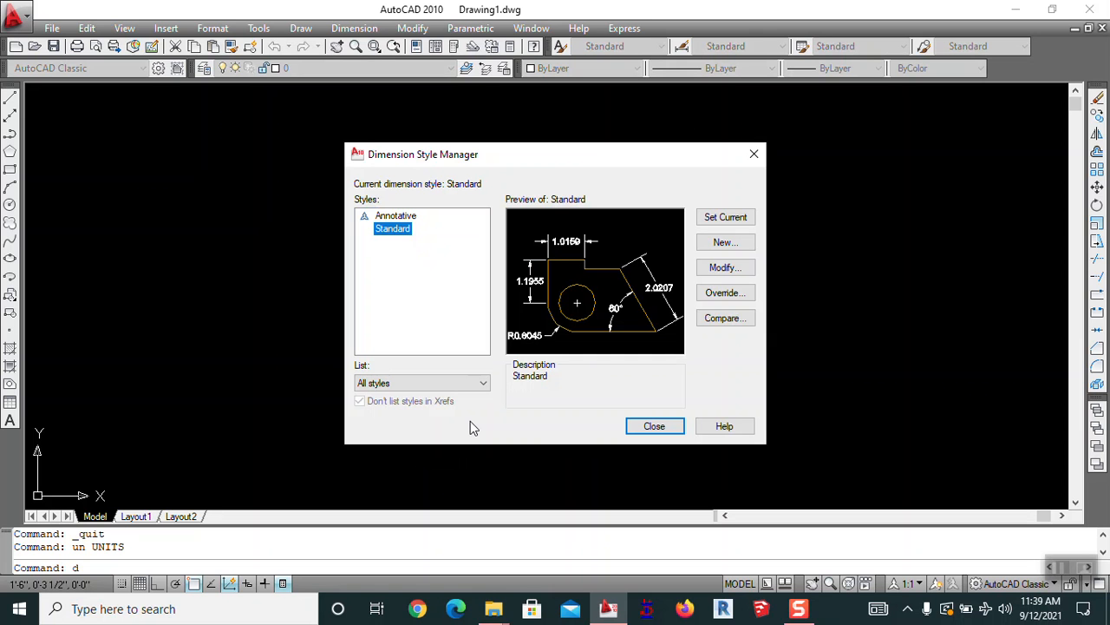
click(715, 269)
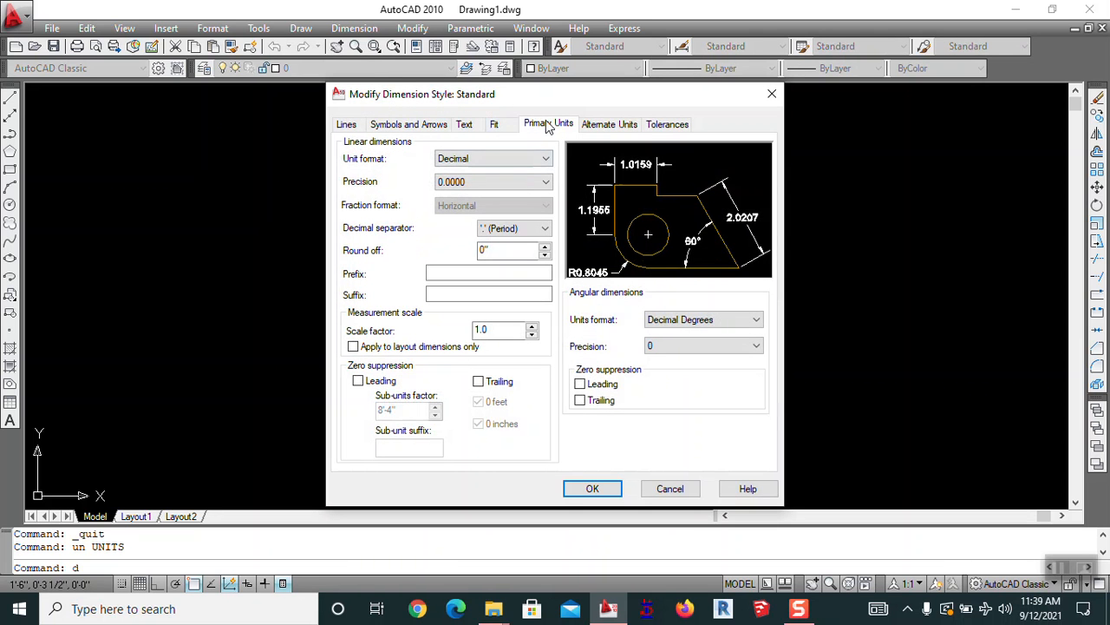
click(459, 161)
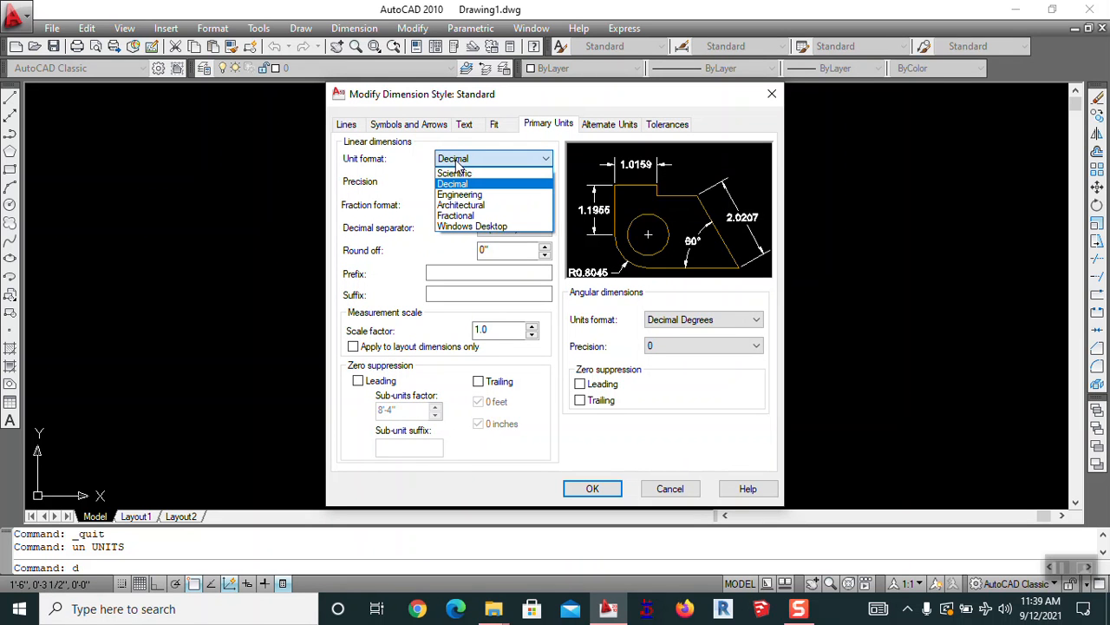
click(472, 206)
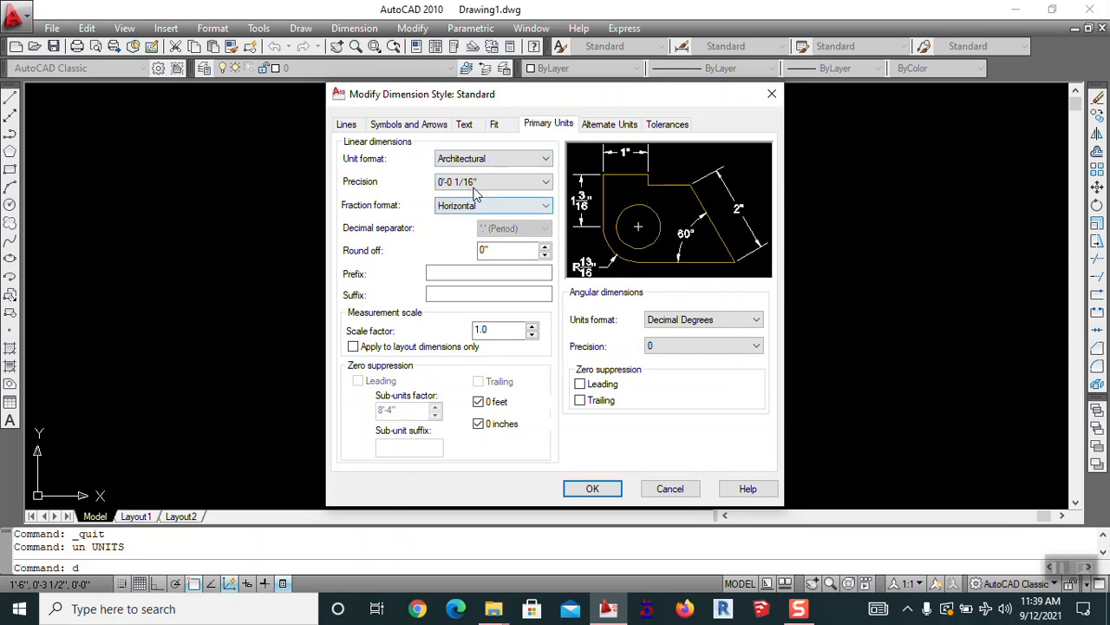
click(480, 186)
click(479, 206)
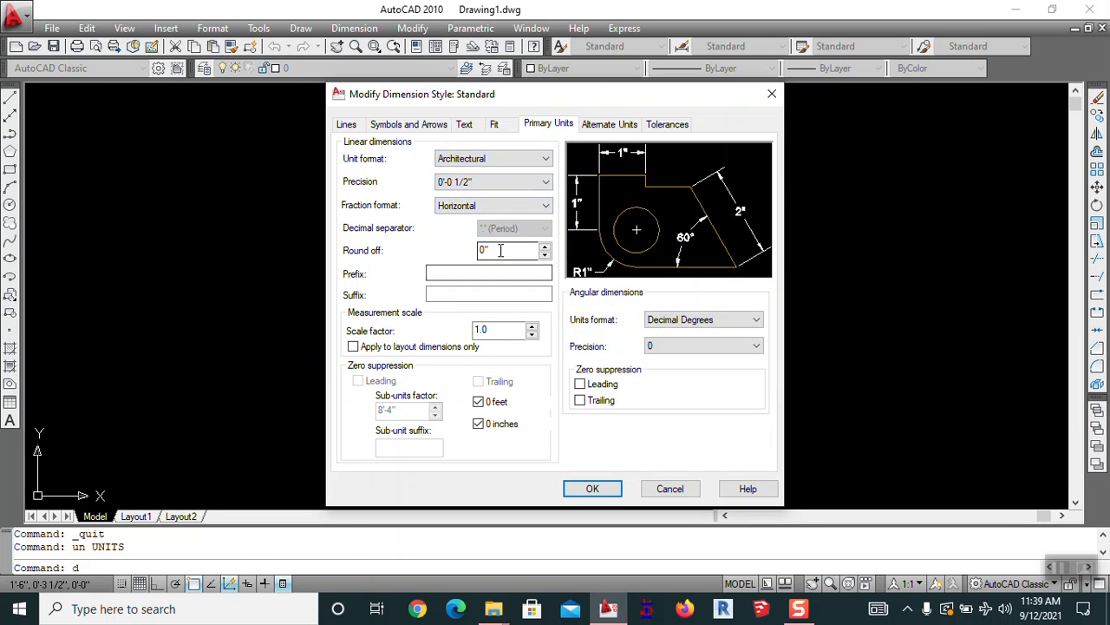
click(592, 489)
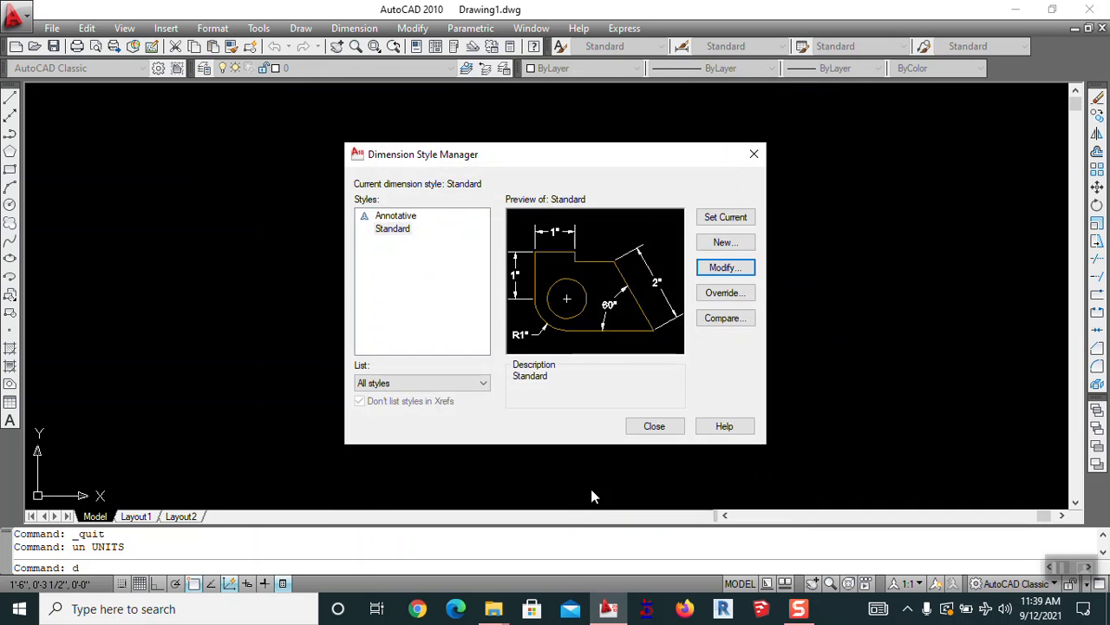
click(715, 218)
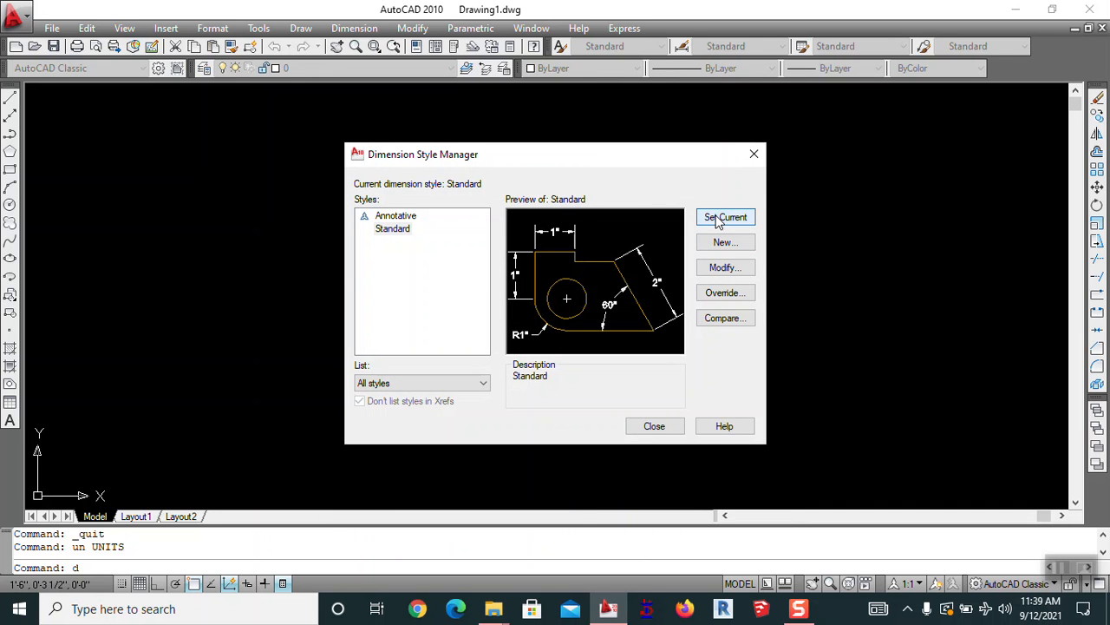
Reopen the Standard dimension style and set its arrow size to 5
click(654, 428)
text(d)
key(Return)
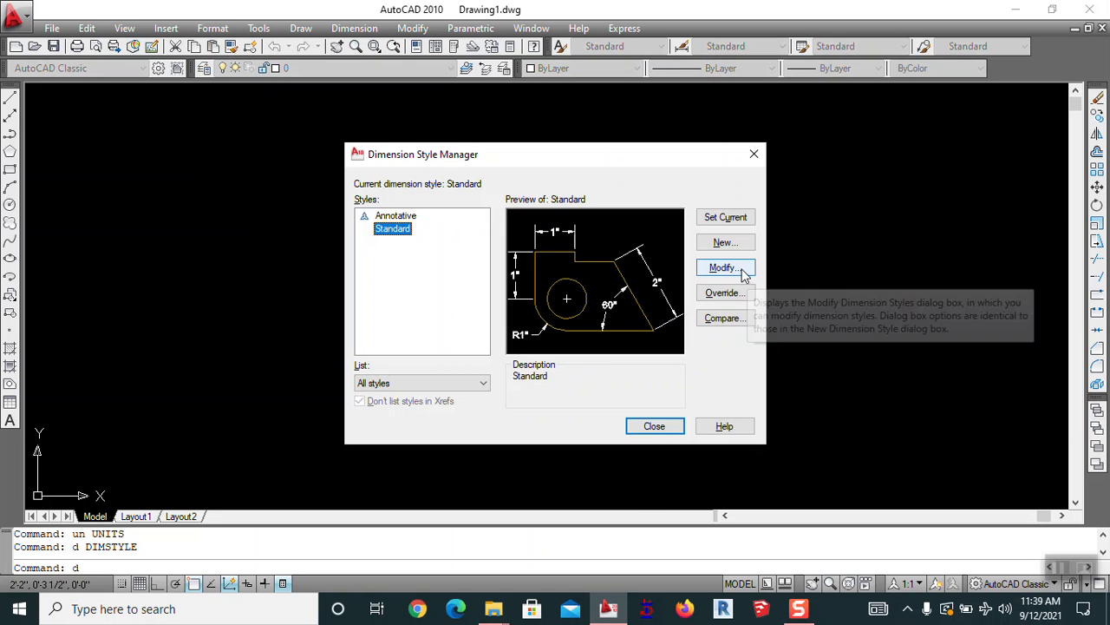
key(Return)
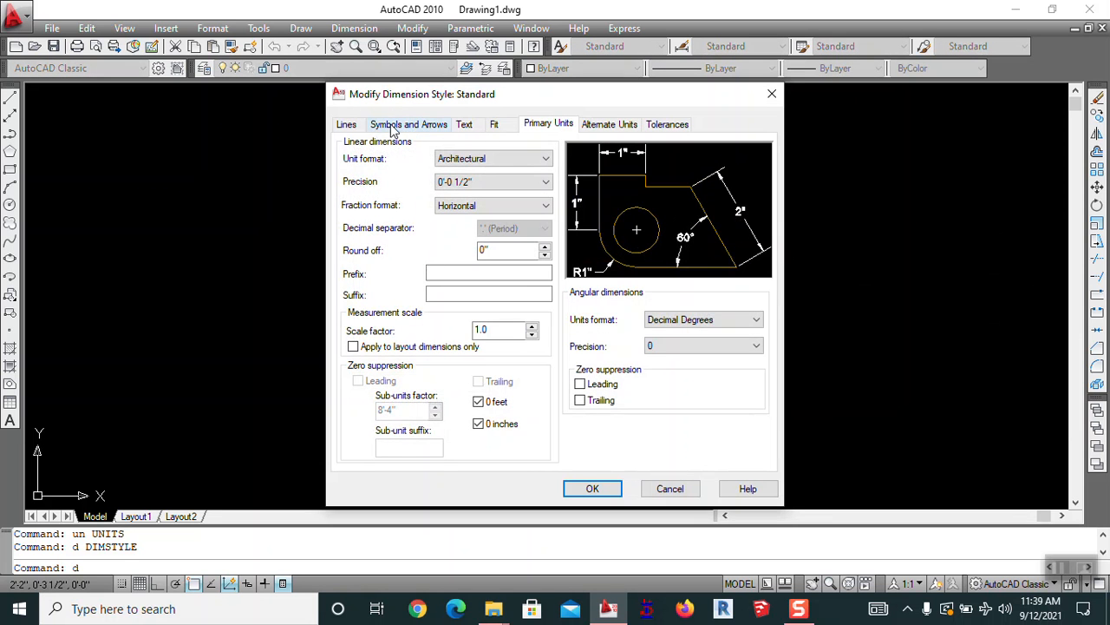
click(395, 126)
drag(385, 287, 309, 301)
text(5)
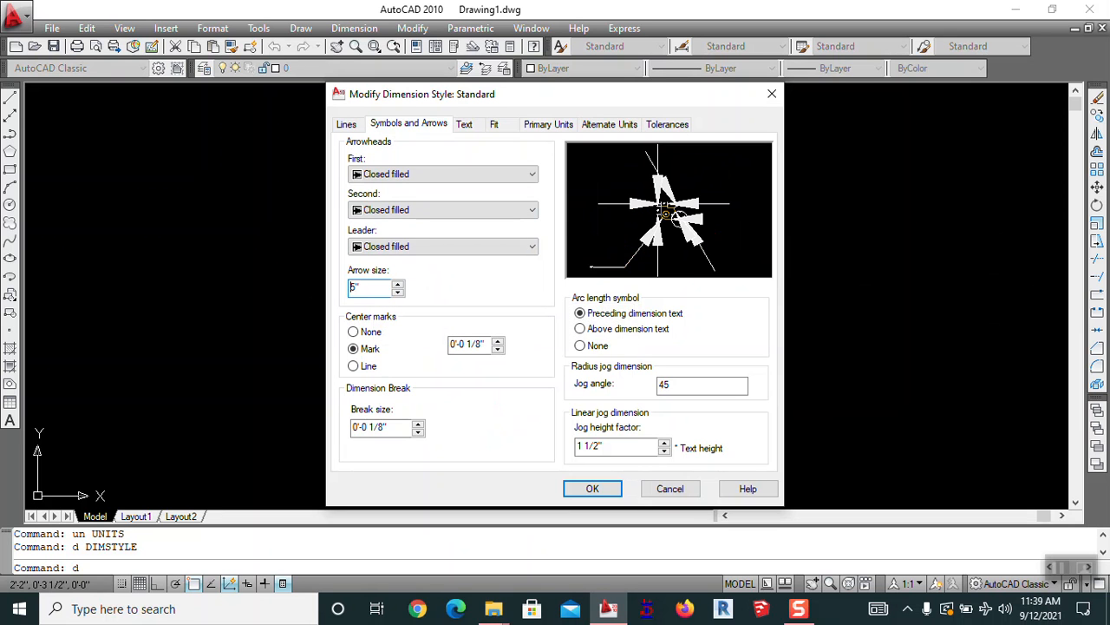
Set the dimension text height to 6", apply the style, make it current and close the manager
click(464, 127)
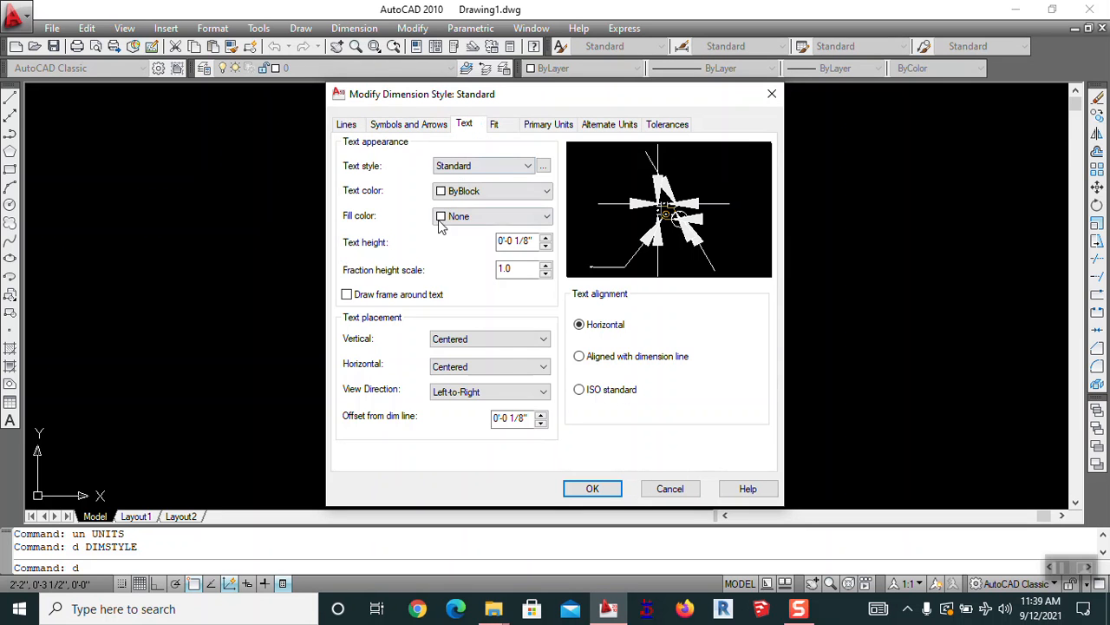
drag(531, 241, 449, 250)
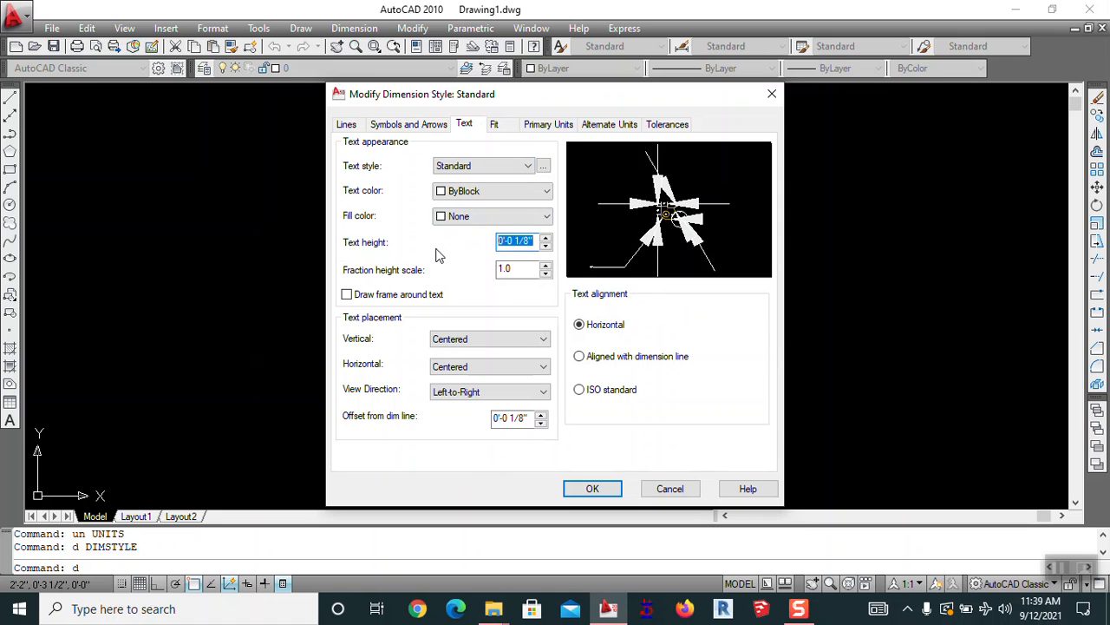
text(6")
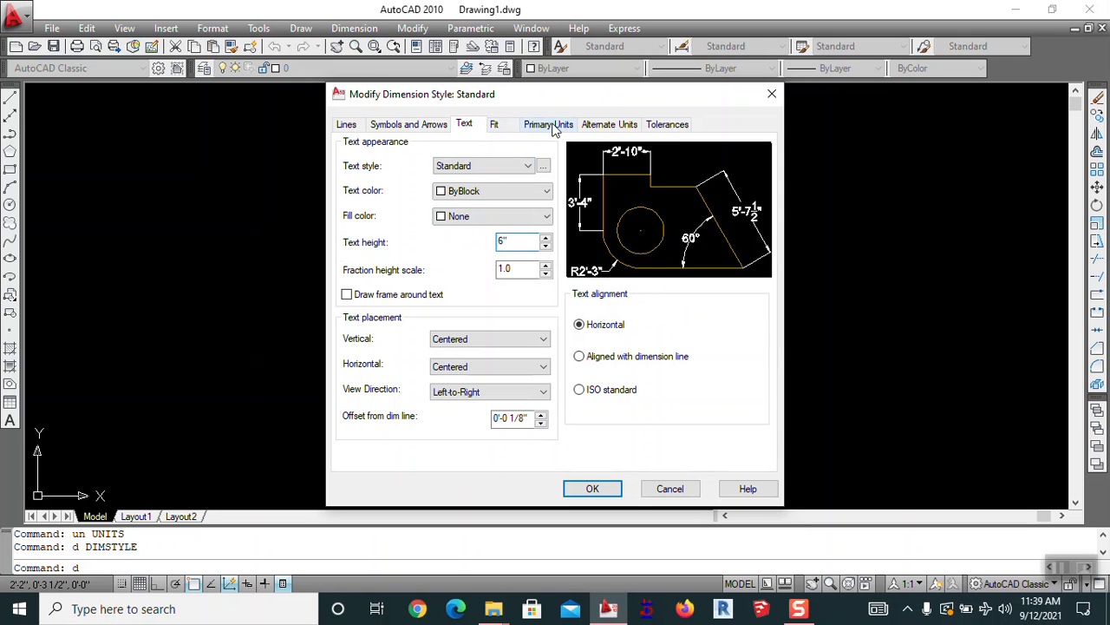
click(347, 125)
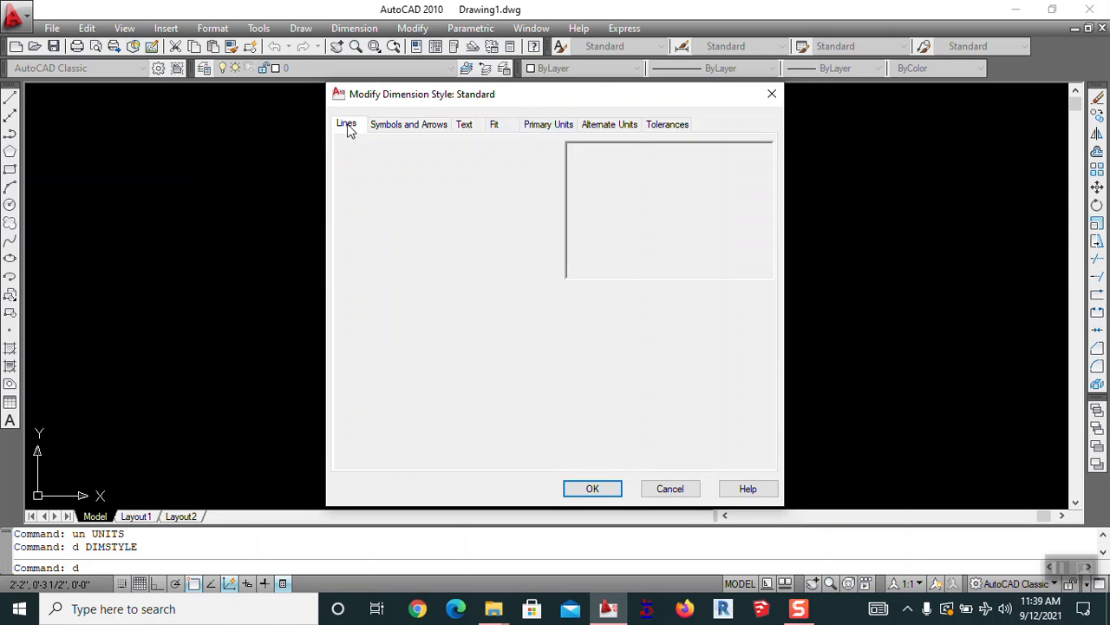
click(459, 161)
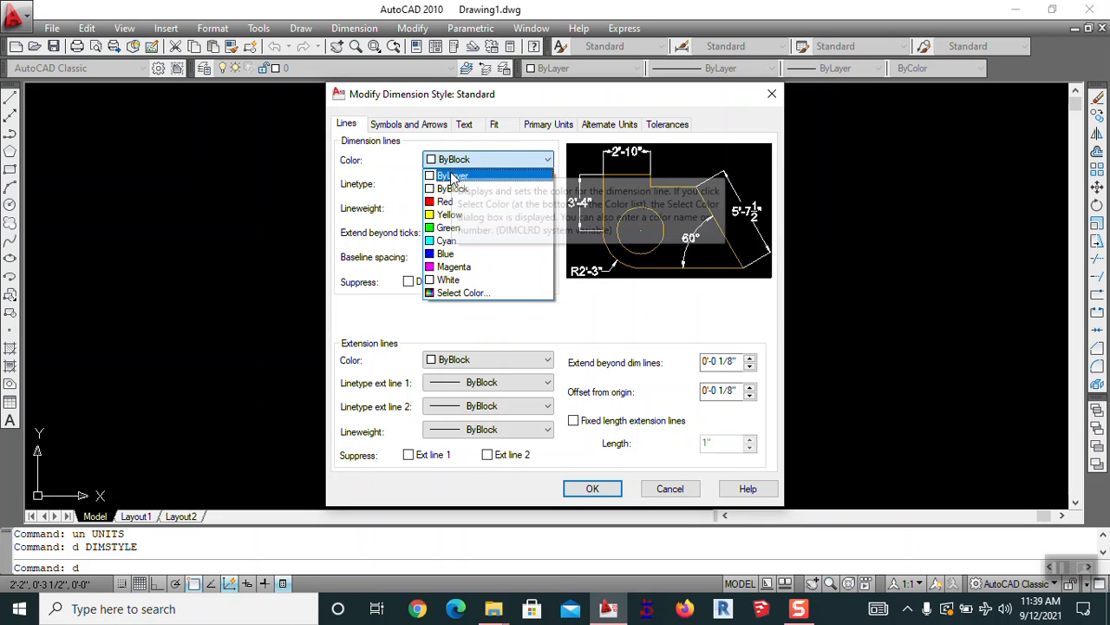
click(453, 172)
click(391, 124)
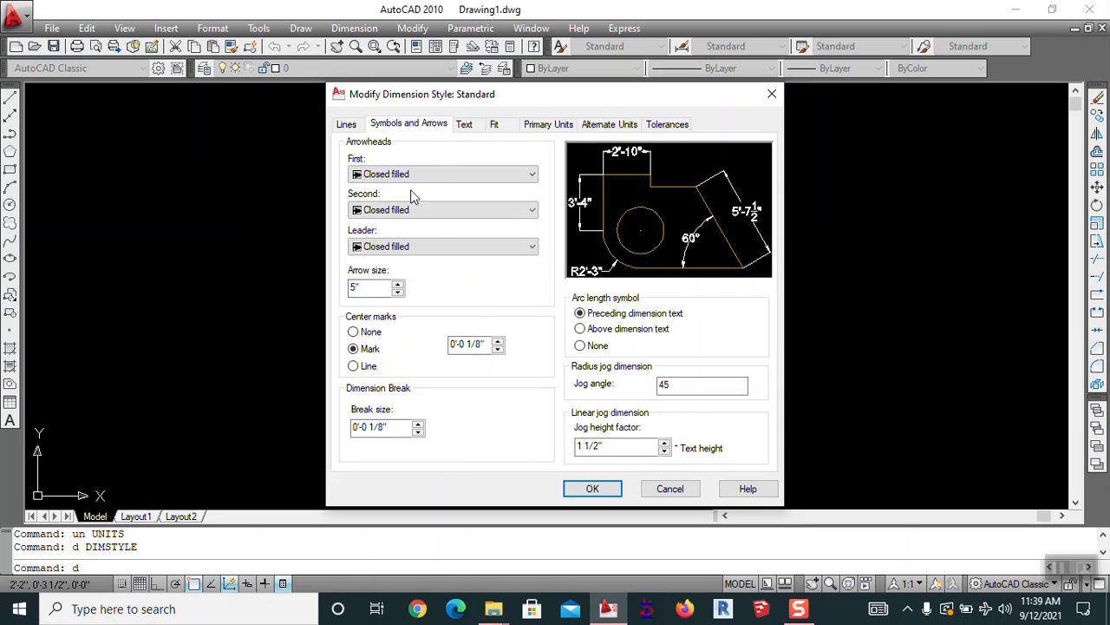
click(473, 126)
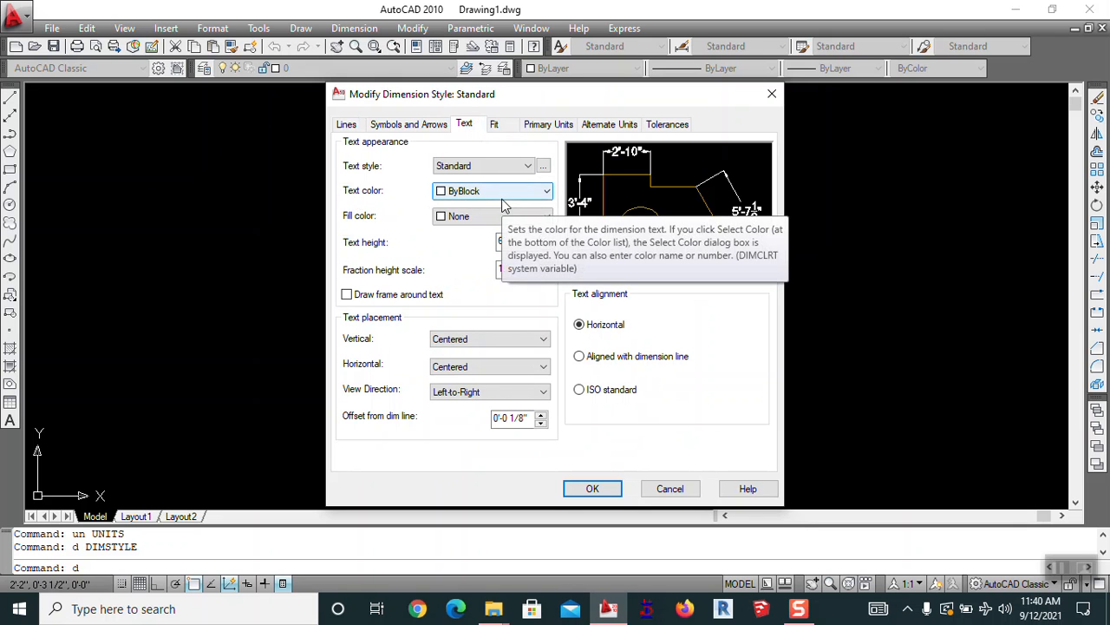
click(544, 128)
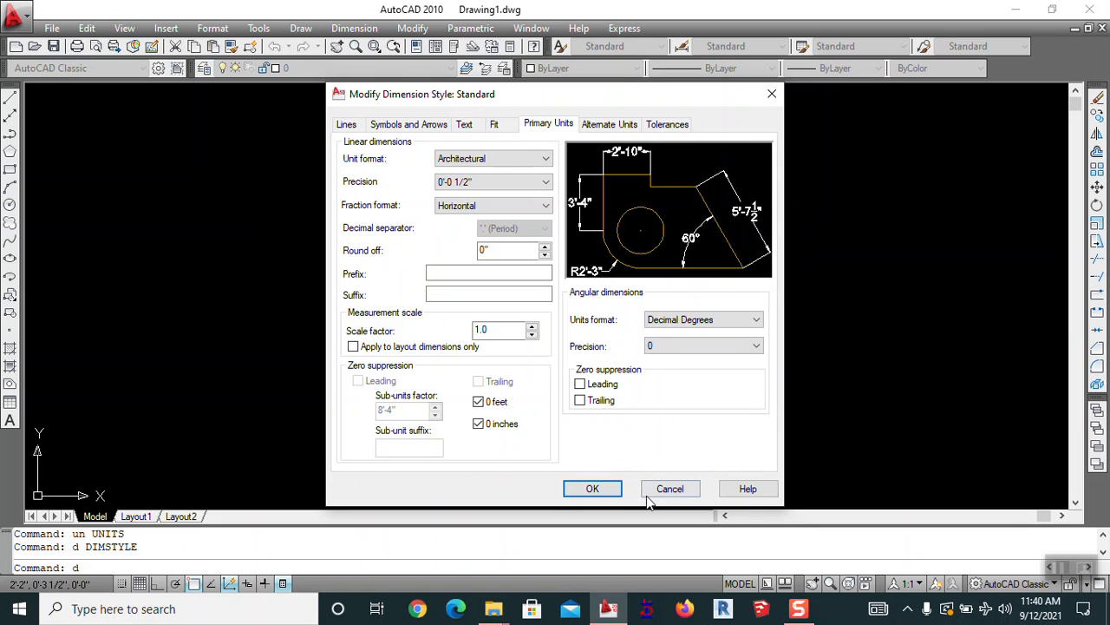
click(592, 489)
click(725, 219)
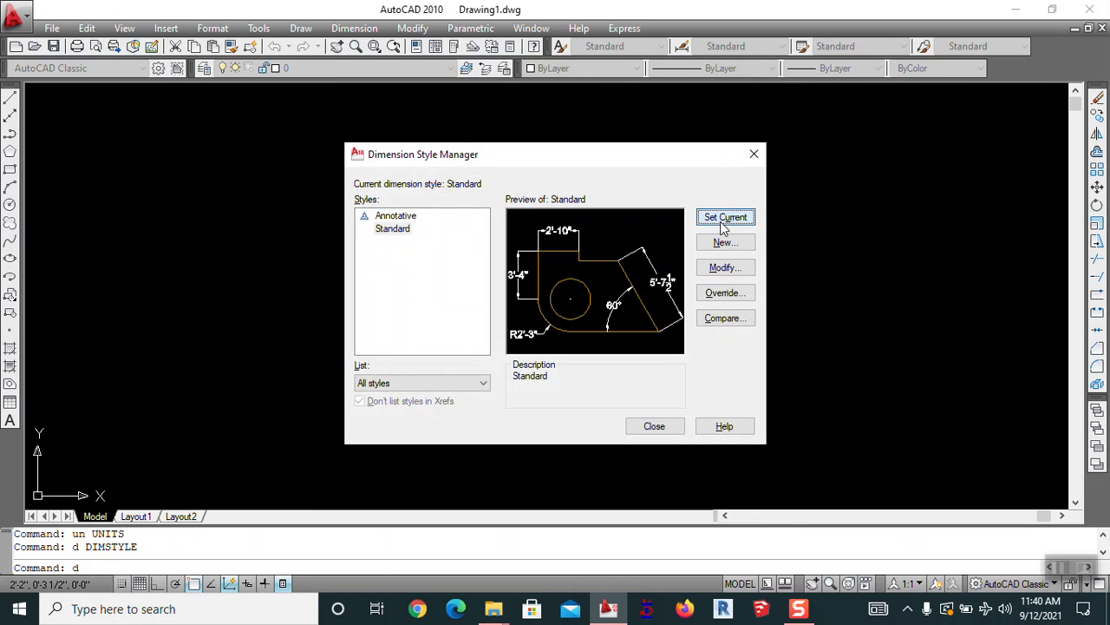
click(654, 425)
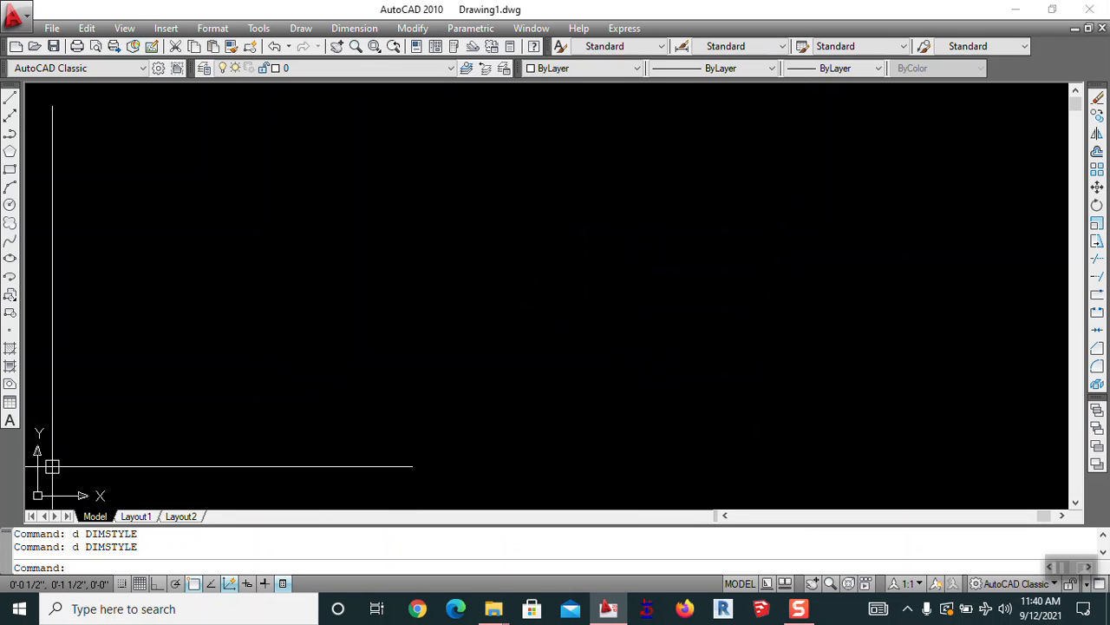
Turn the UCS icon off with UCSICON and the OF option
text(ucsicon)
key(Return)
text(of)
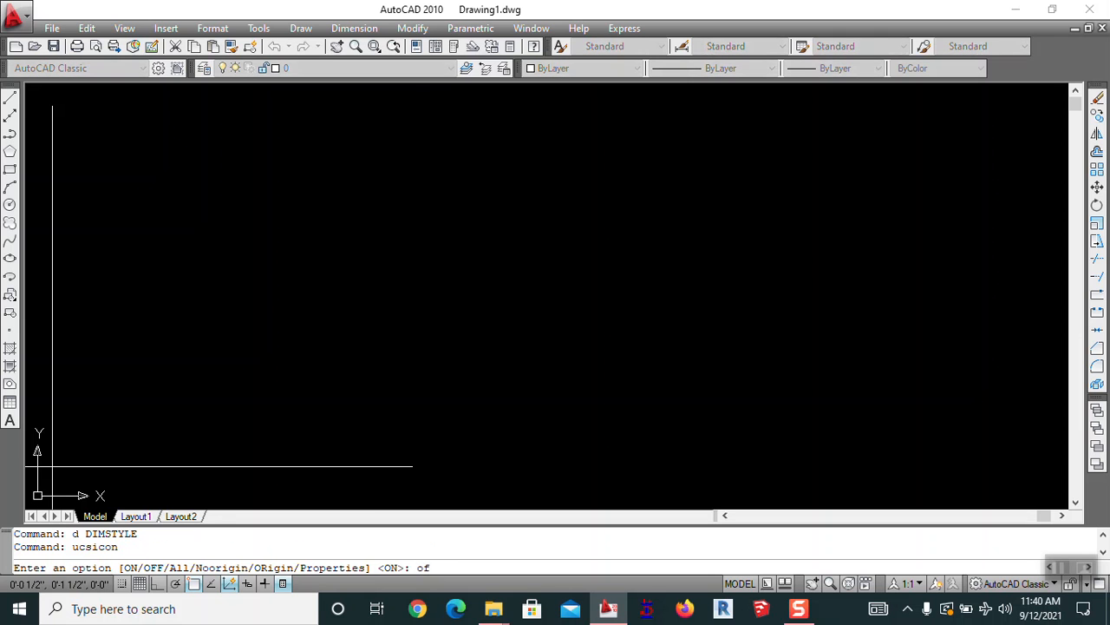
key(Return)
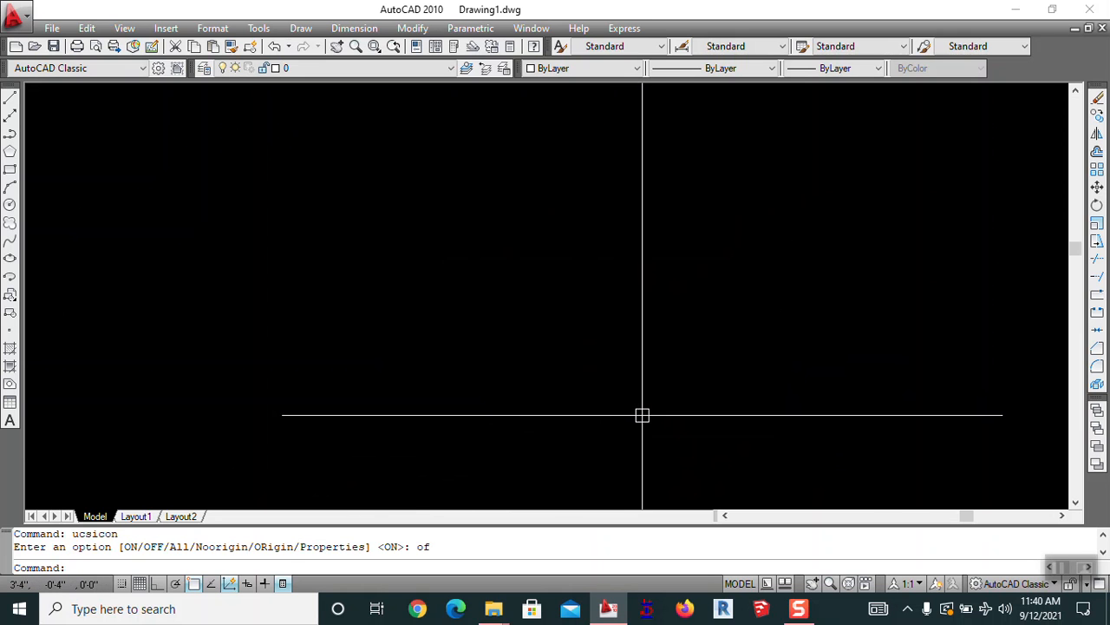
right_click(539, 247)
click(308, 227)
click(237, 330)
Change the 2D model space background colour to yellow in Options
text(op)
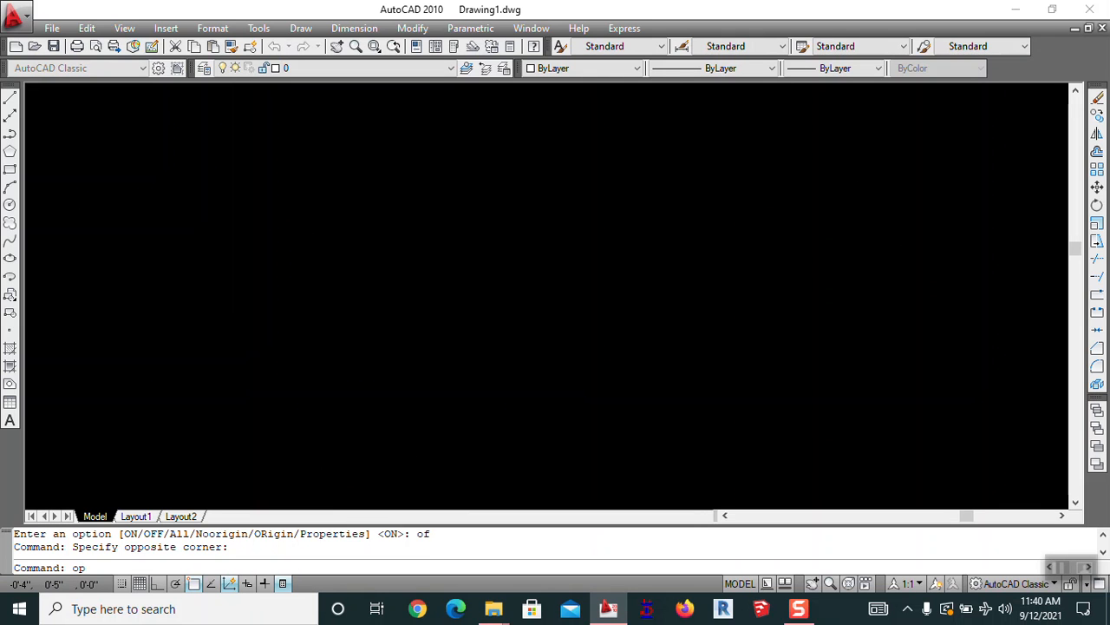
key(Return)
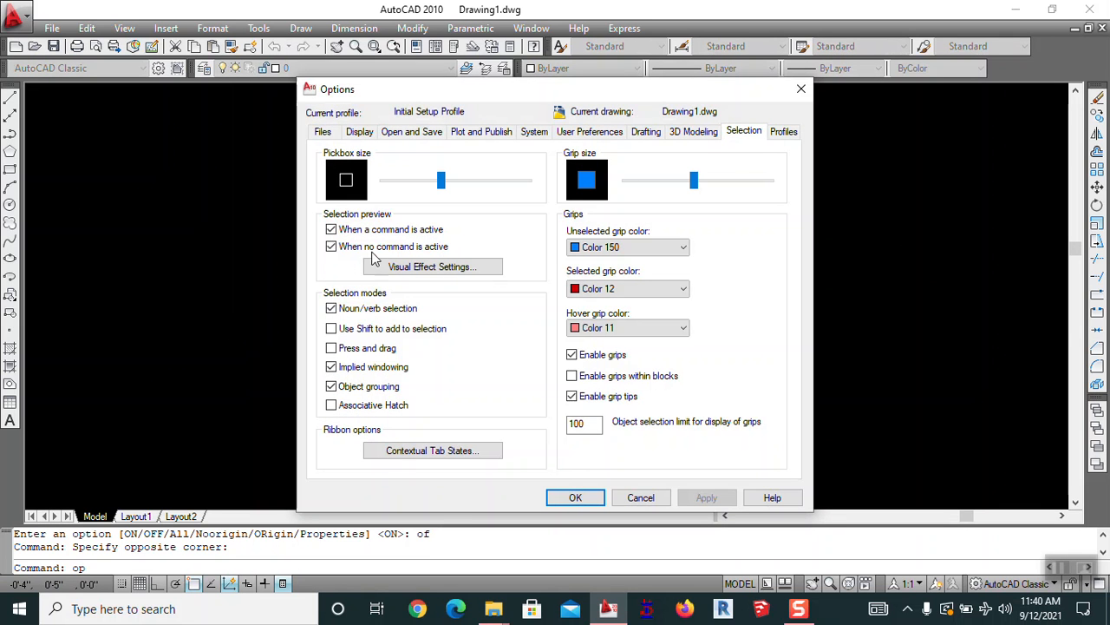
click(358, 134)
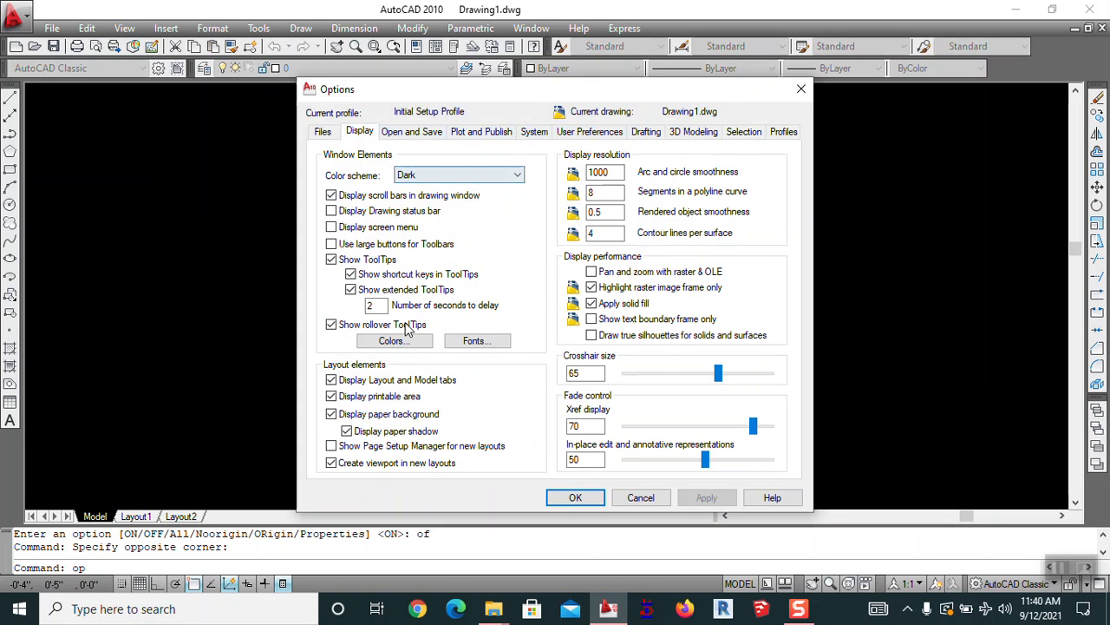
click(392, 341)
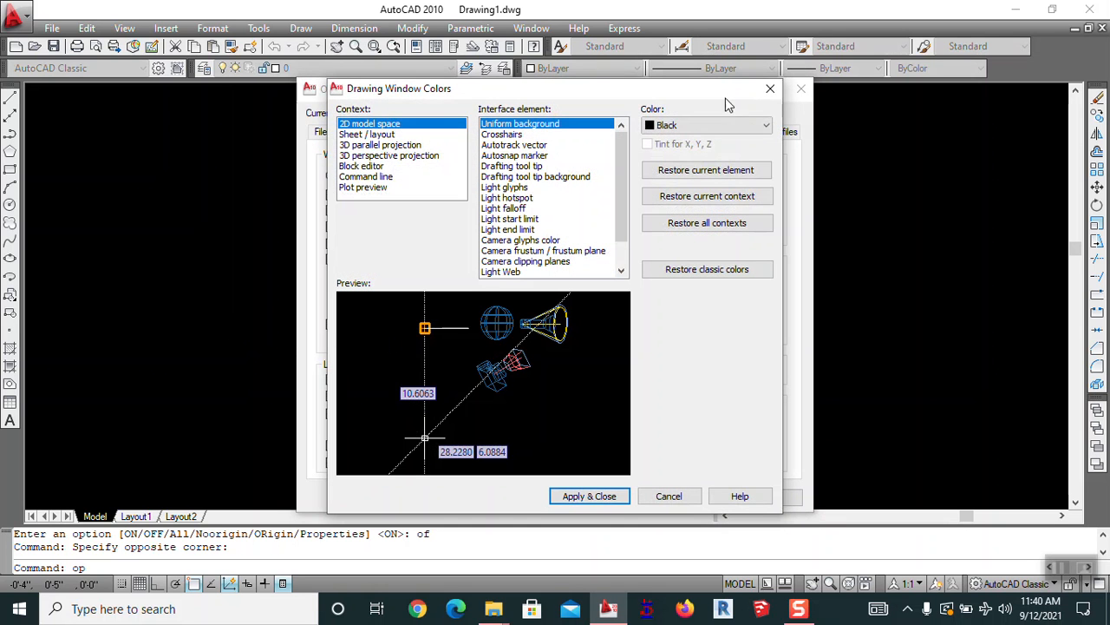
click(678, 126)
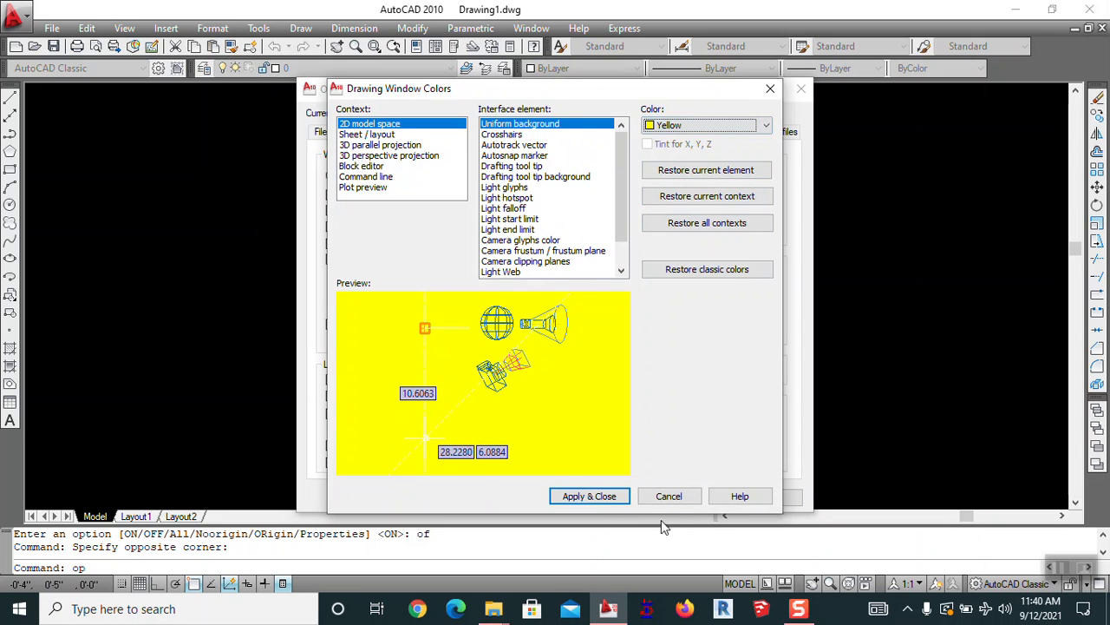
click(586, 497)
click(575, 497)
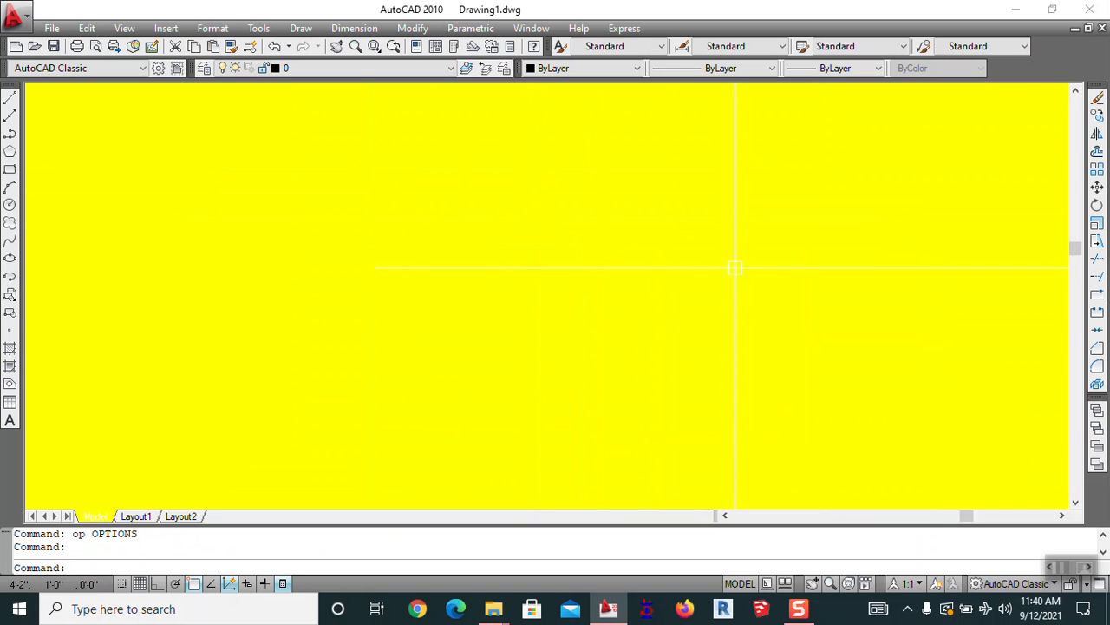
Draw a test zigzag line across the drawing area, then undo it
click(99, 201)
click(471, 325)
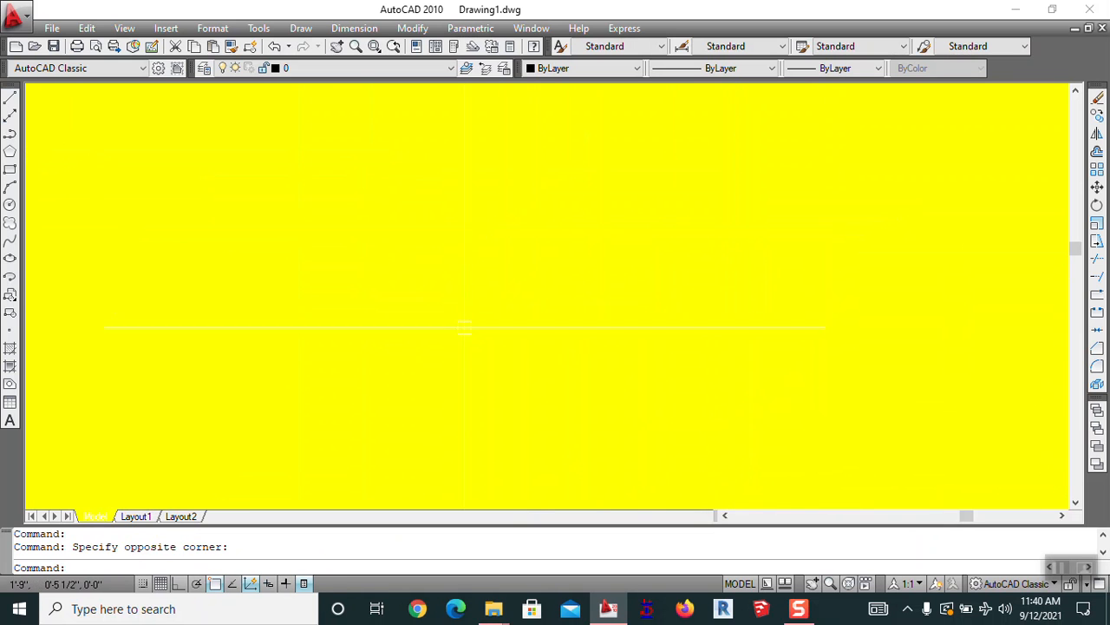
click(10, 98)
click(304, 182)
click(439, 205)
click(346, 304)
click(350, 262)
click(543, 322)
click(611, 254)
click(590, 248)
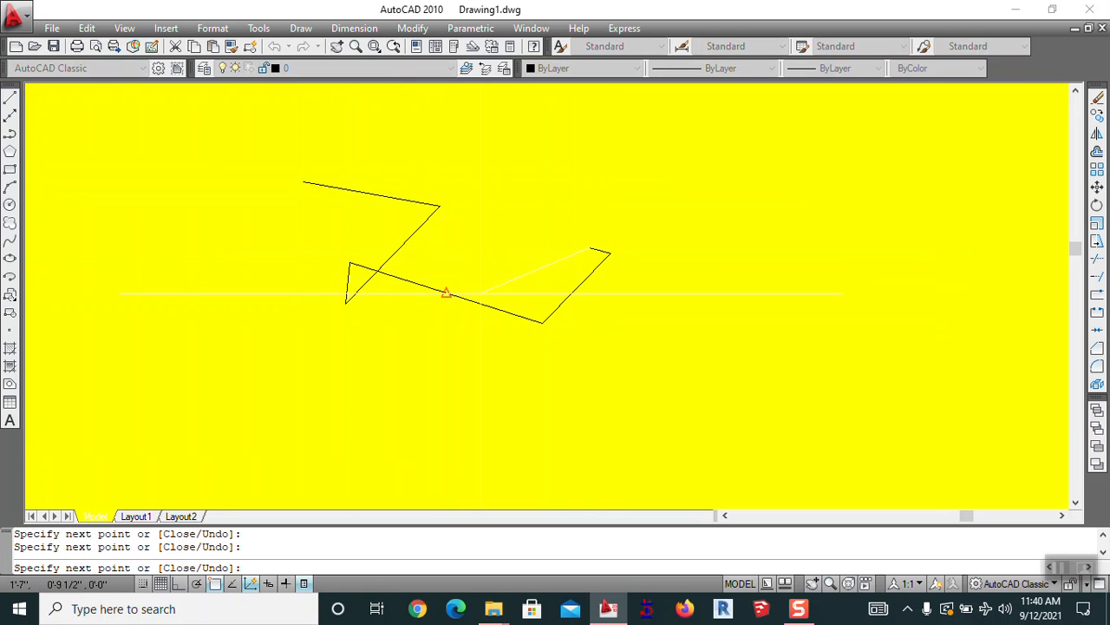
key(Escape)
key(ctrl+z)
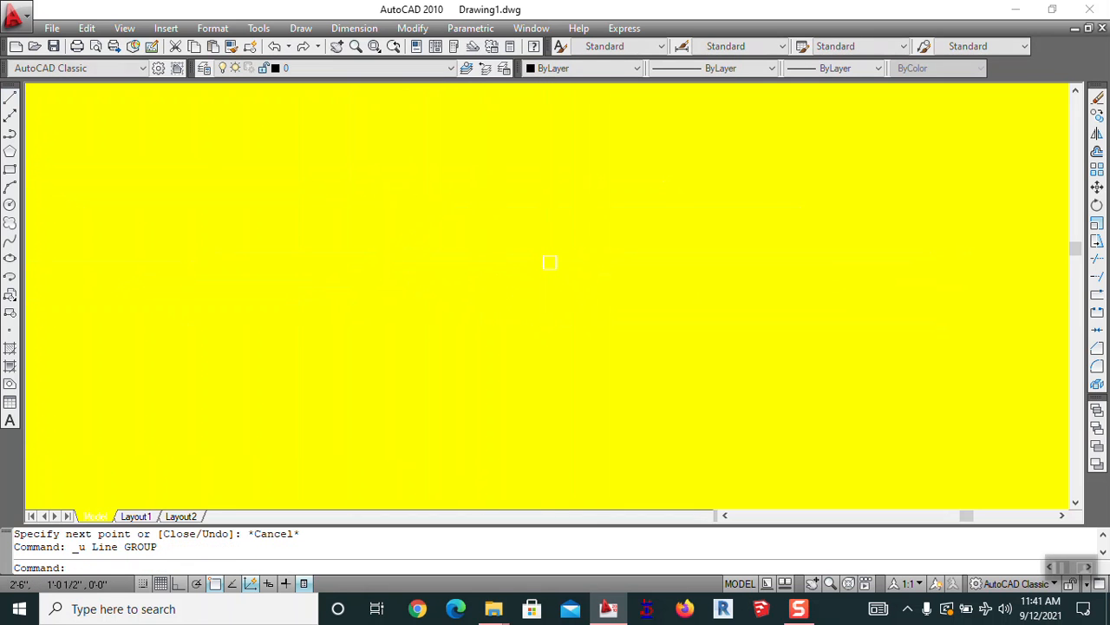
Switch the model space background back to black and undo the leftover vertical line
text(op)
key(Return)
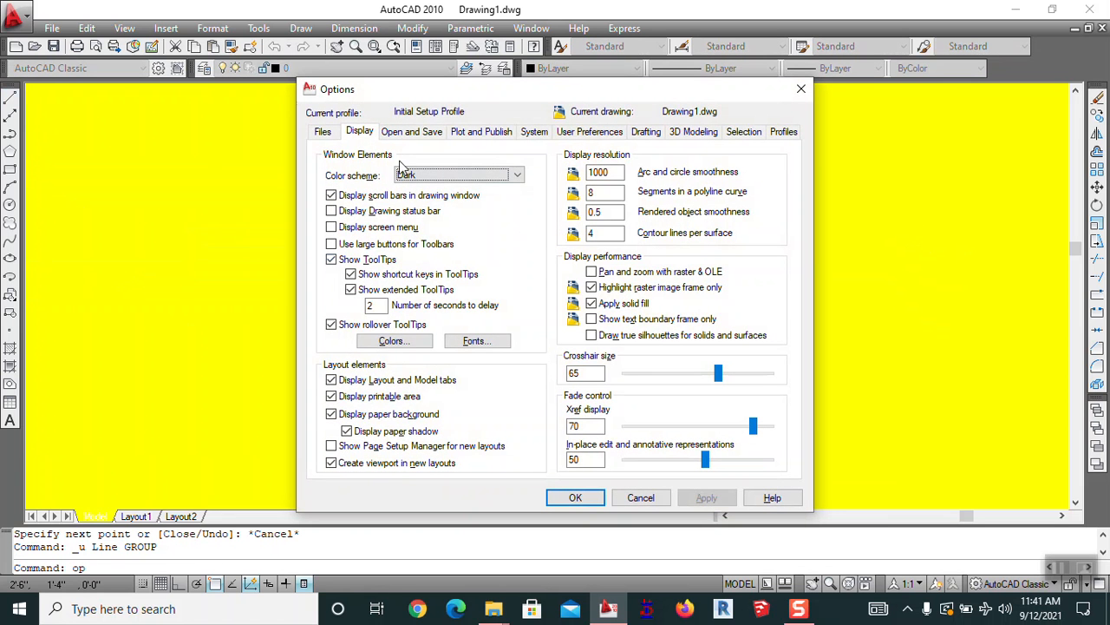
click(394, 341)
click(699, 127)
click(672, 234)
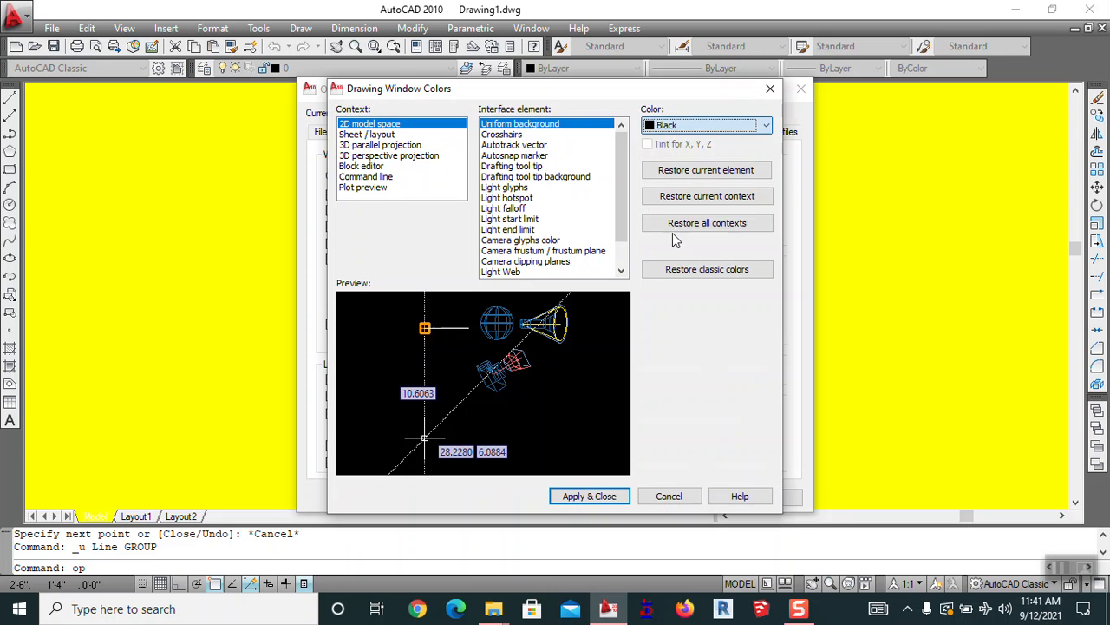
click(621, 496)
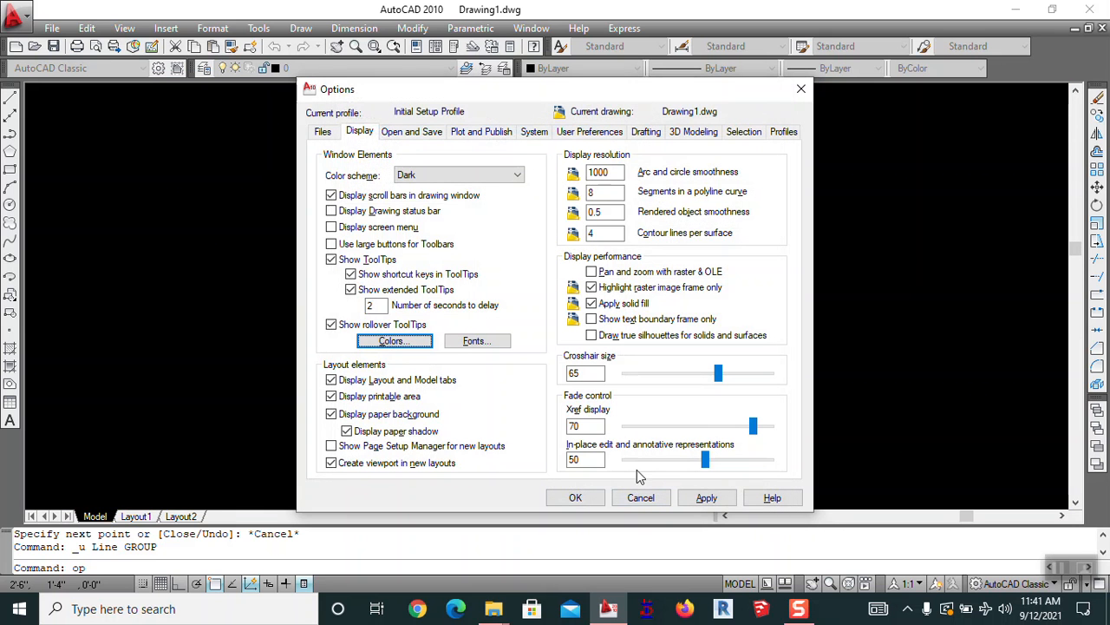
click(707, 497)
click(575, 497)
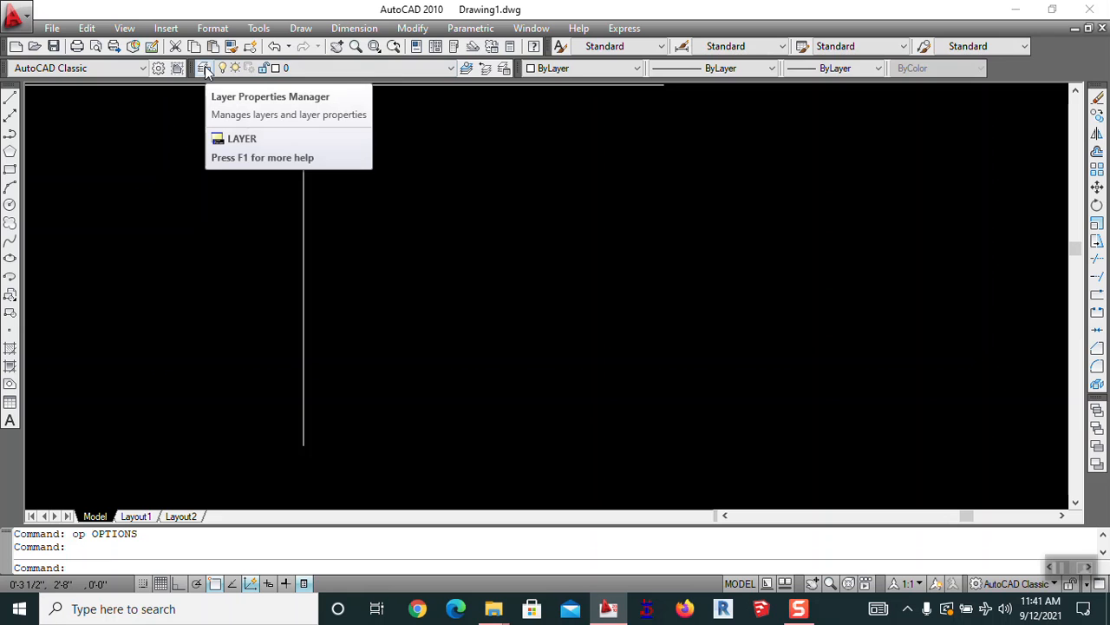
key(ctrl+z)
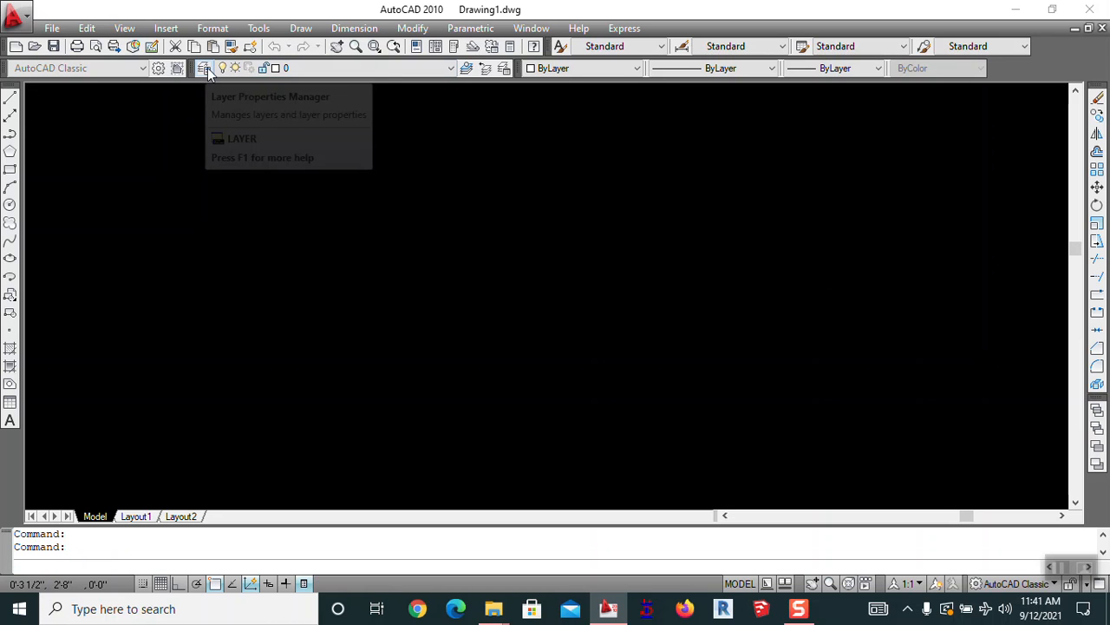
Create a wall layer with colour 22 and a furniture layer with colour 44
click(206, 70)
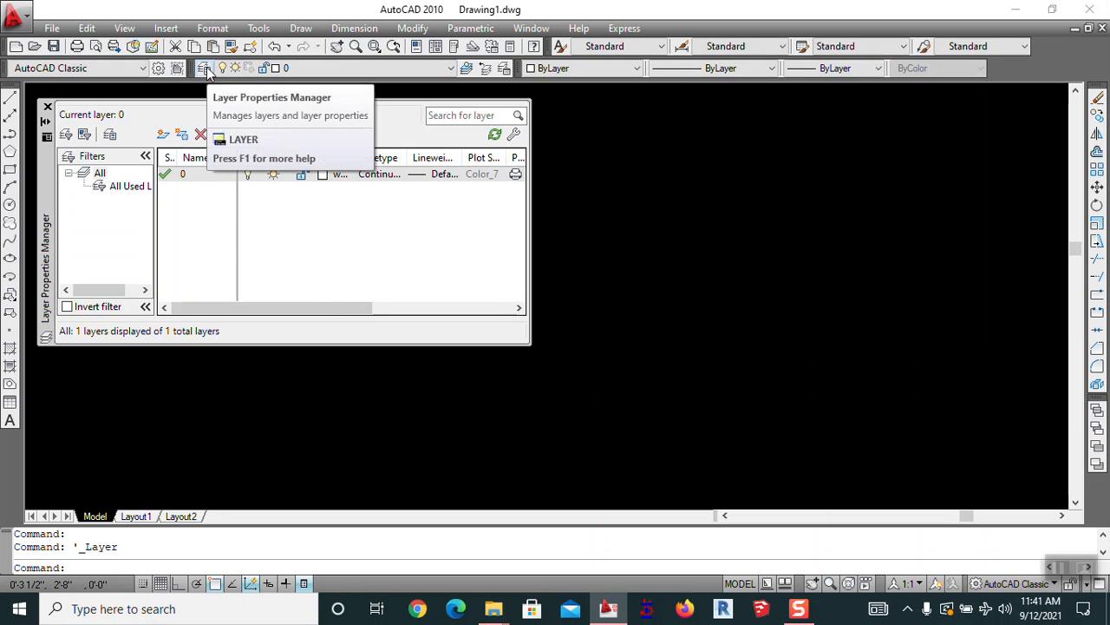
click(164, 138)
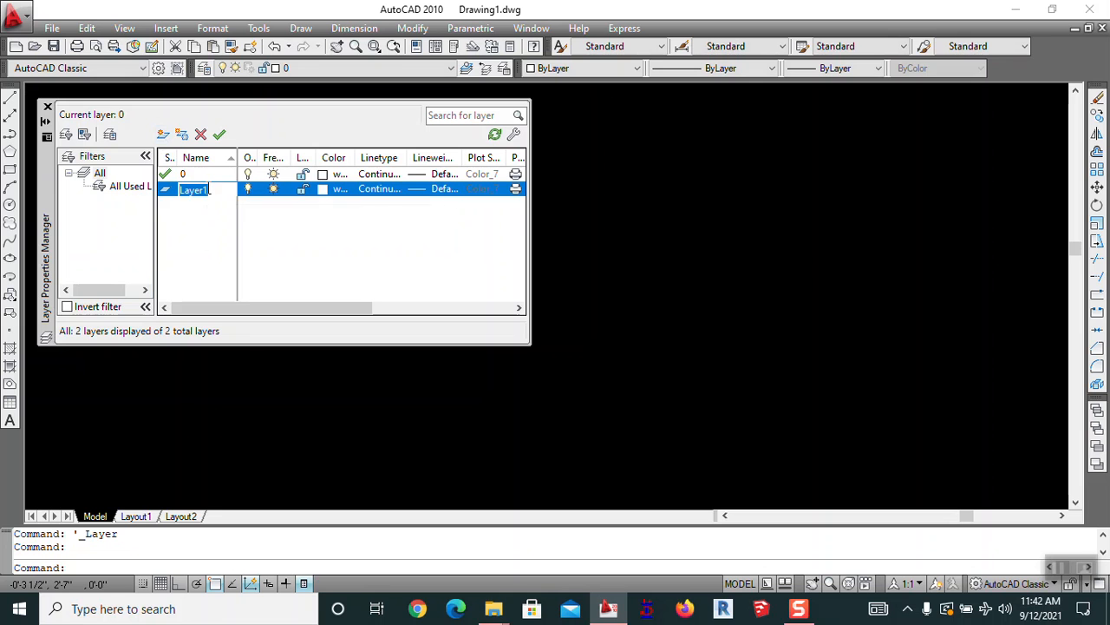
text(wall)
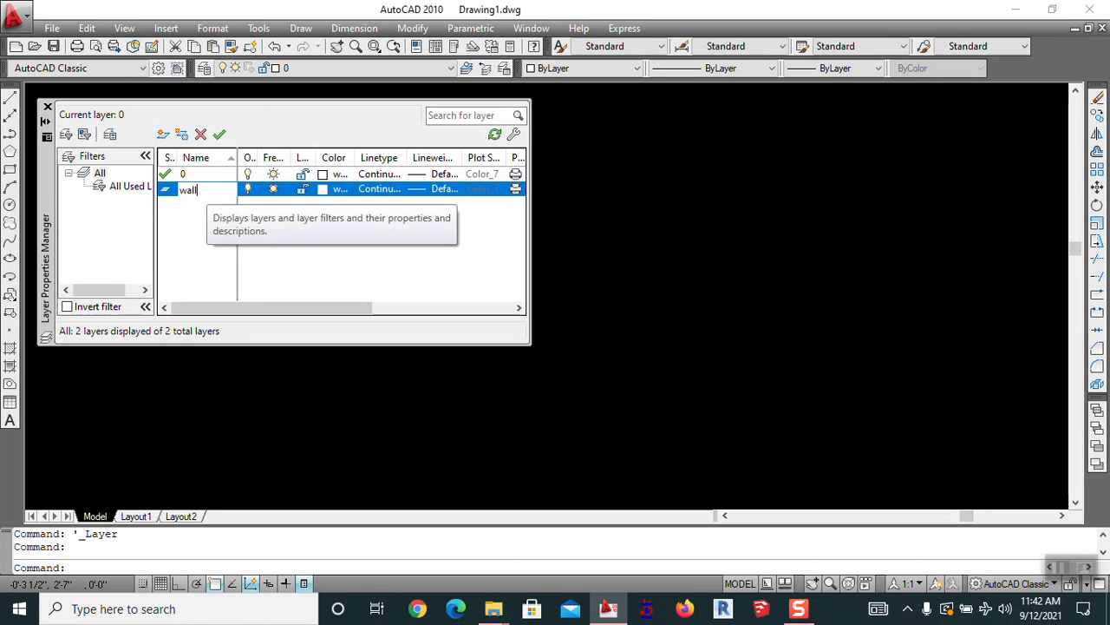
click(322, 190)
click(440, 244)
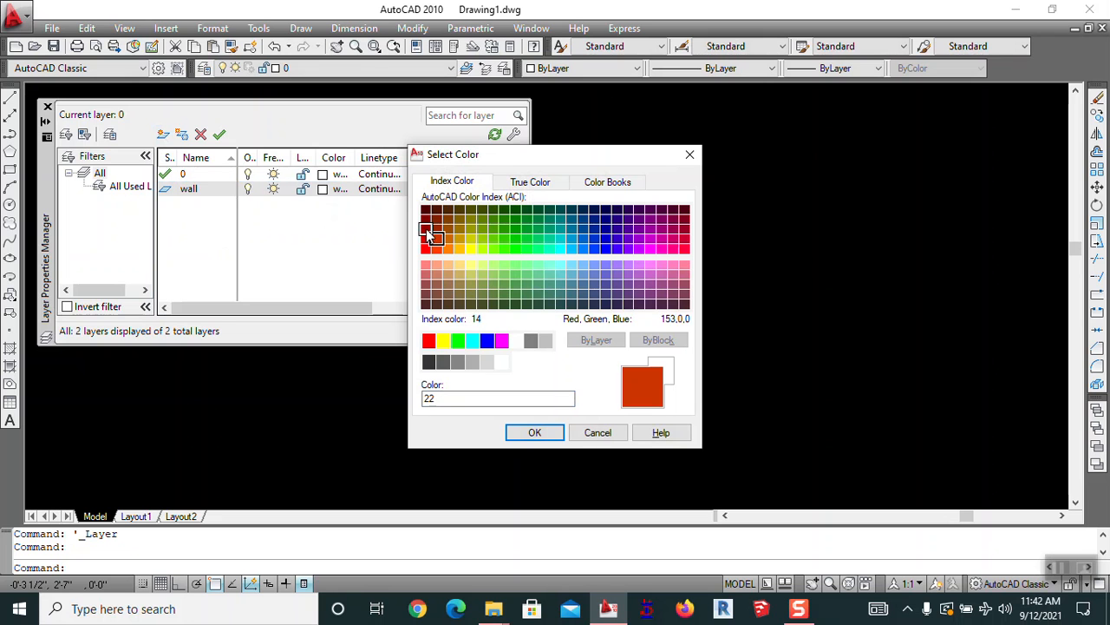
click(534, 432)
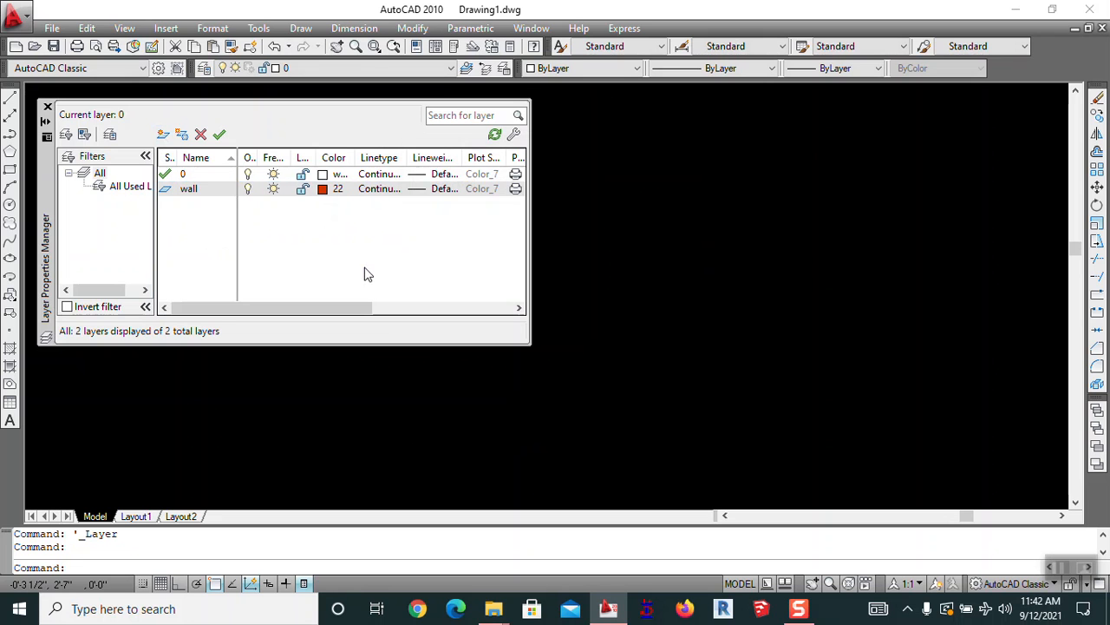
click(161, 137)
text(furniture)
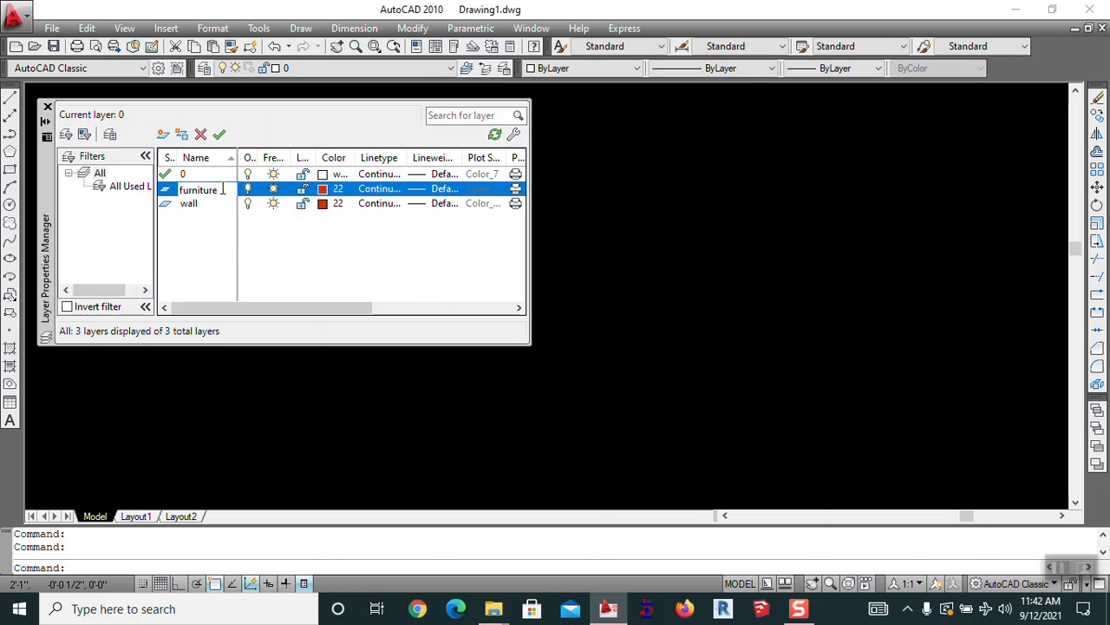
click(330, 189)
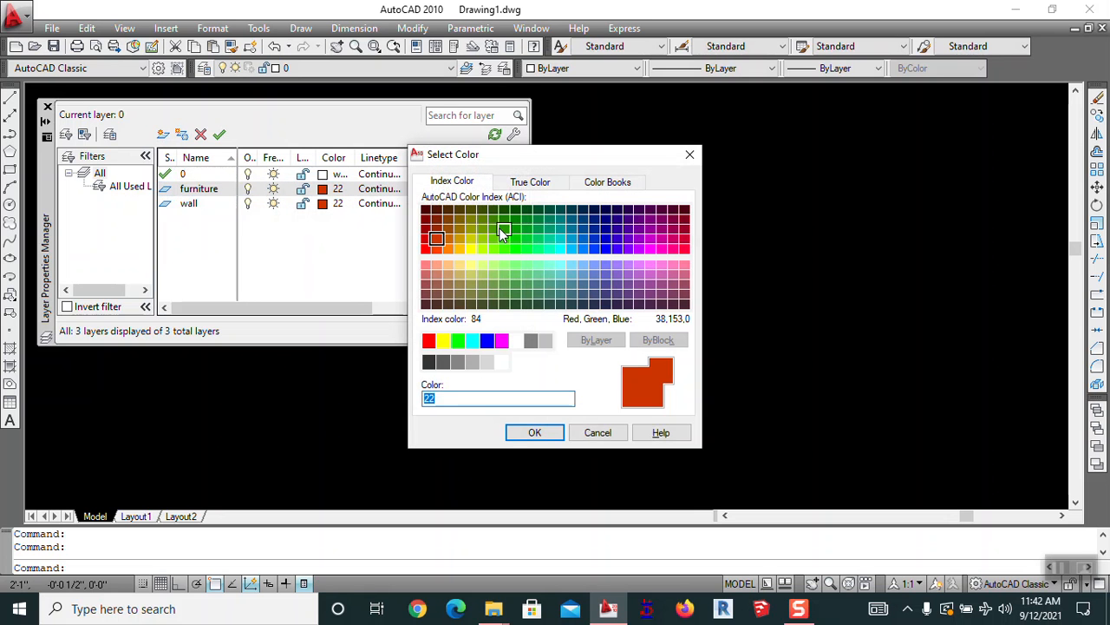
click(460, 228)
click(537, 431)
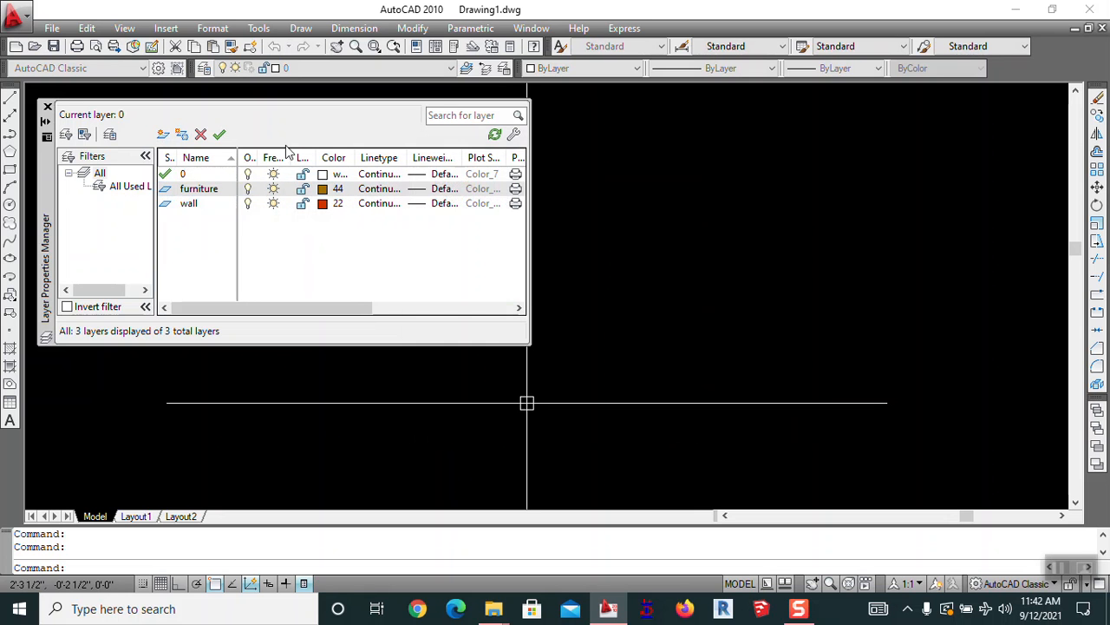
Create a stair layer with colour 222 and a dim layer with colour 254
click(163, 134)
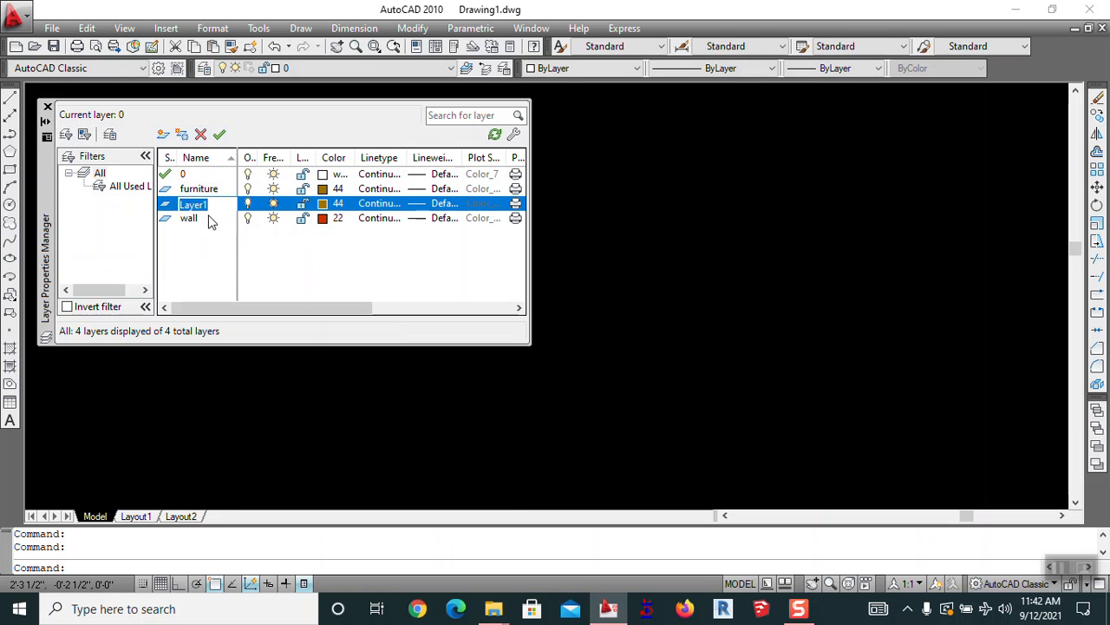
text(stair)
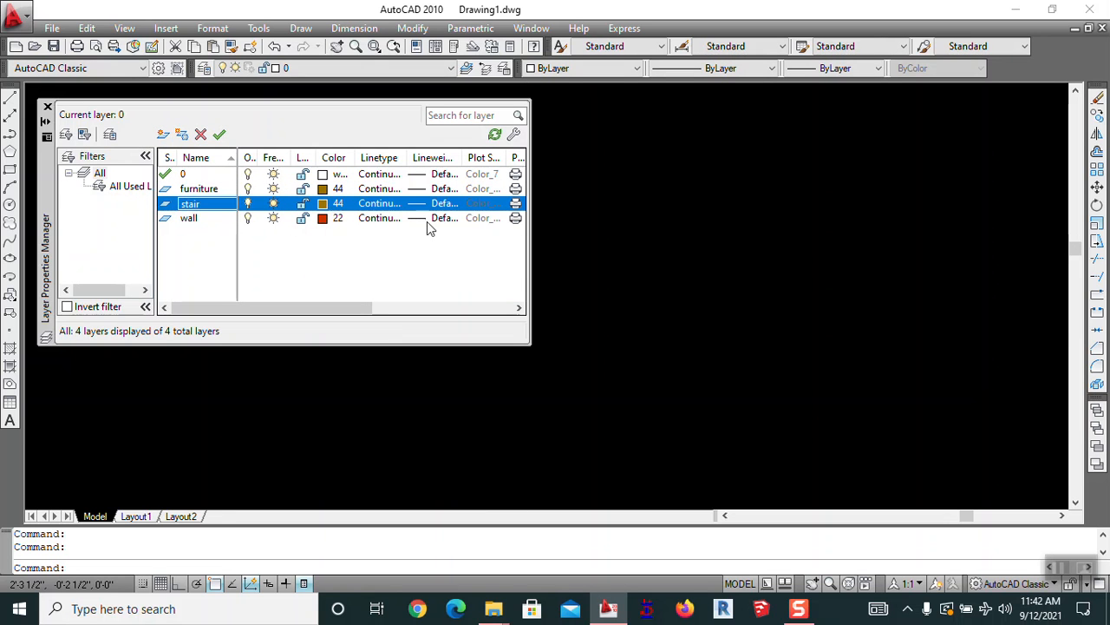
click(333, 206)
click(658, 241)
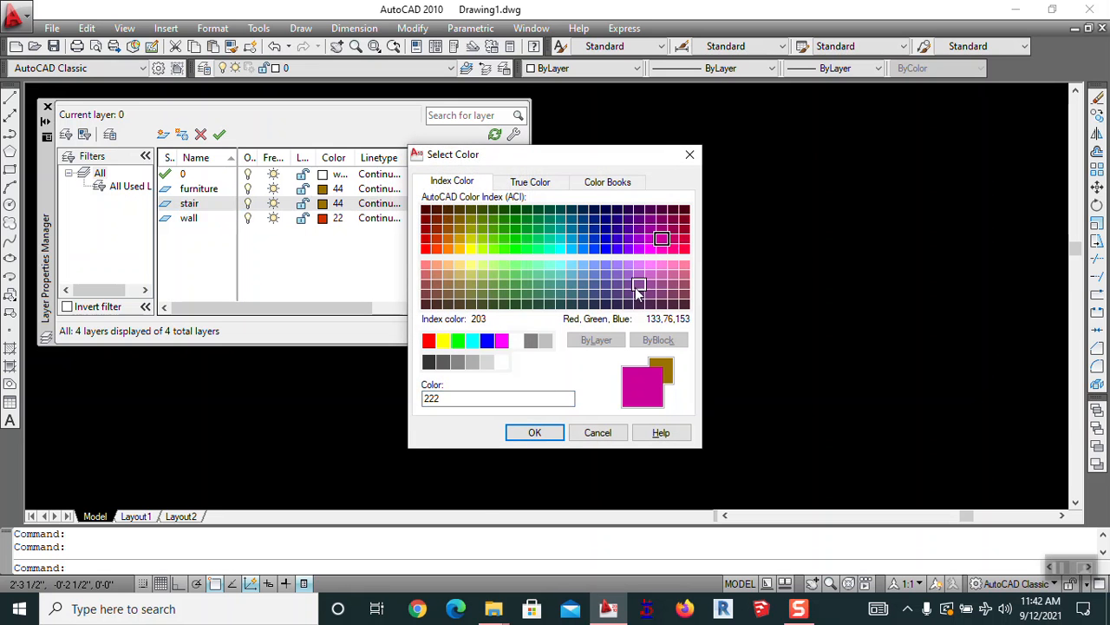
click(537, 430)
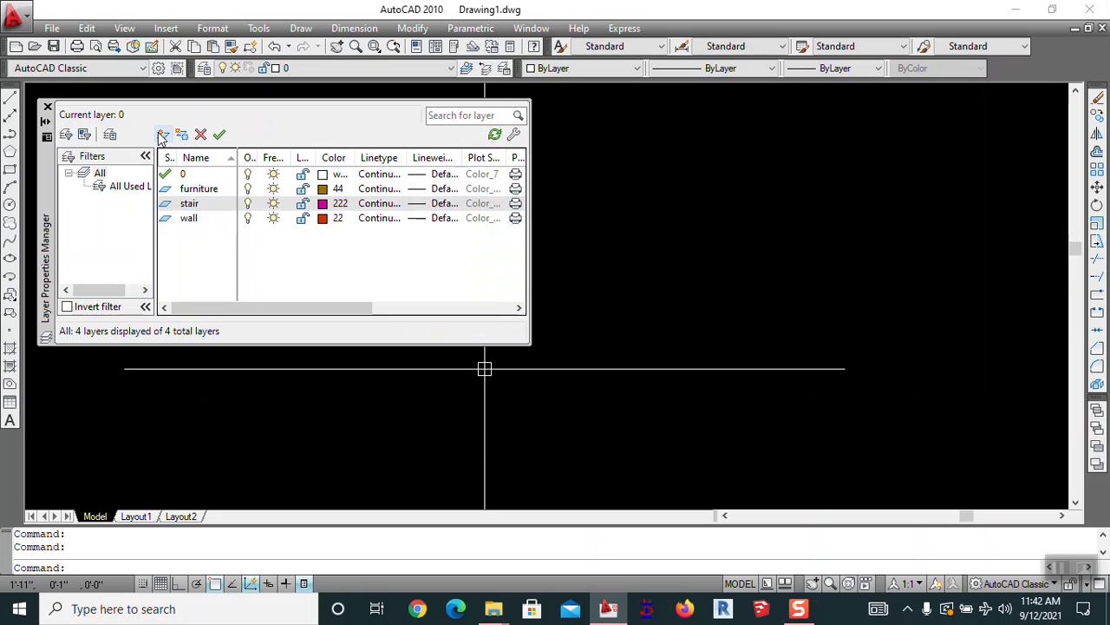
click(162, 135)
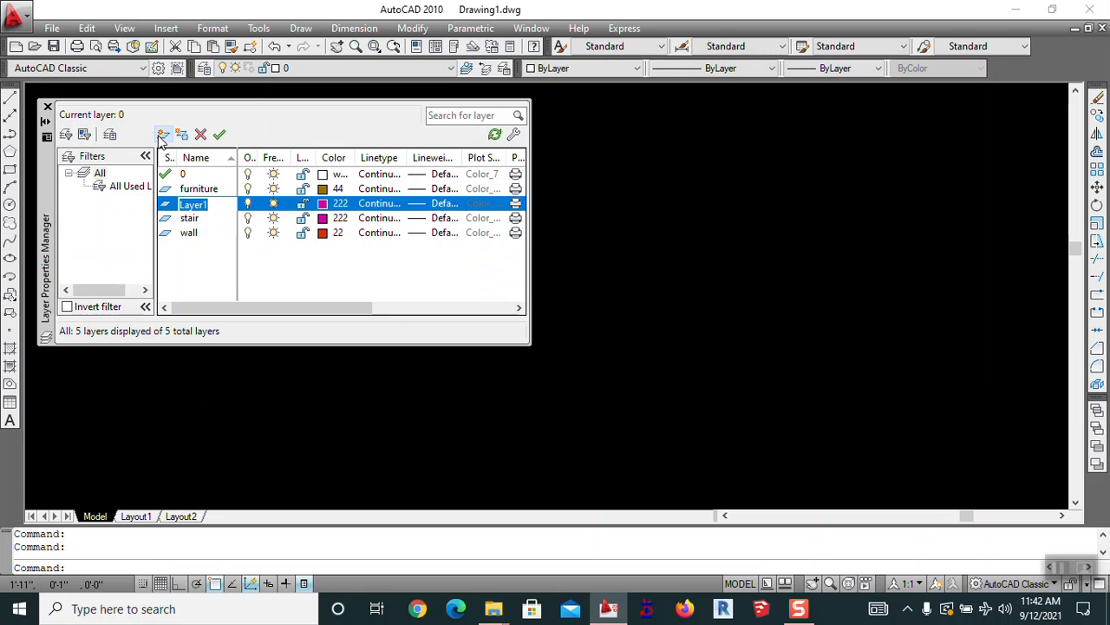
text(dim)
click(330, 204)
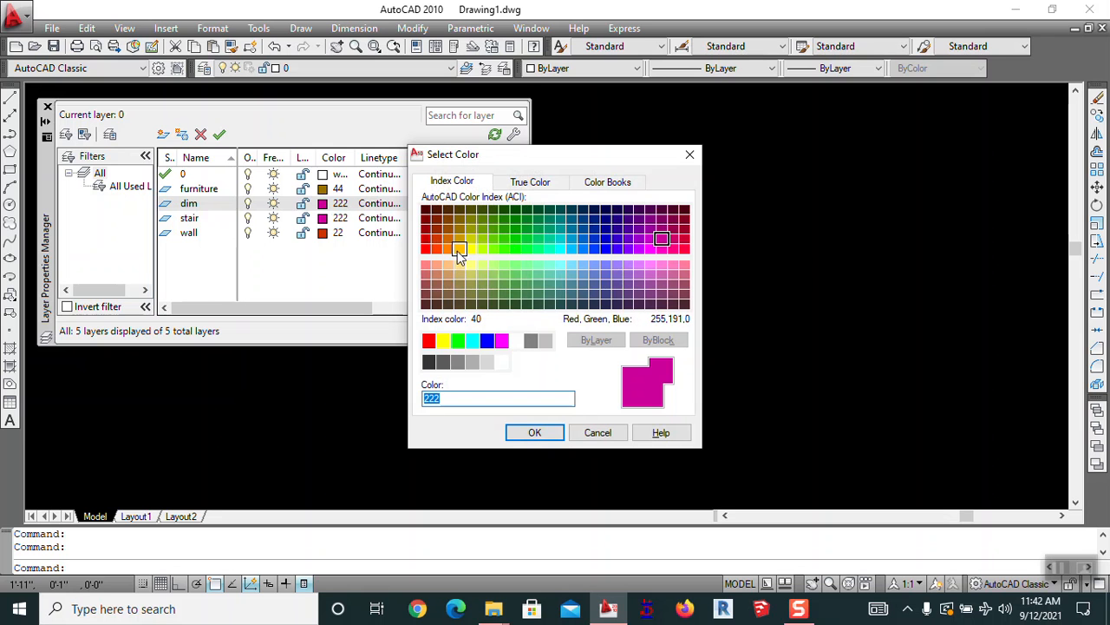
click(486, 362)
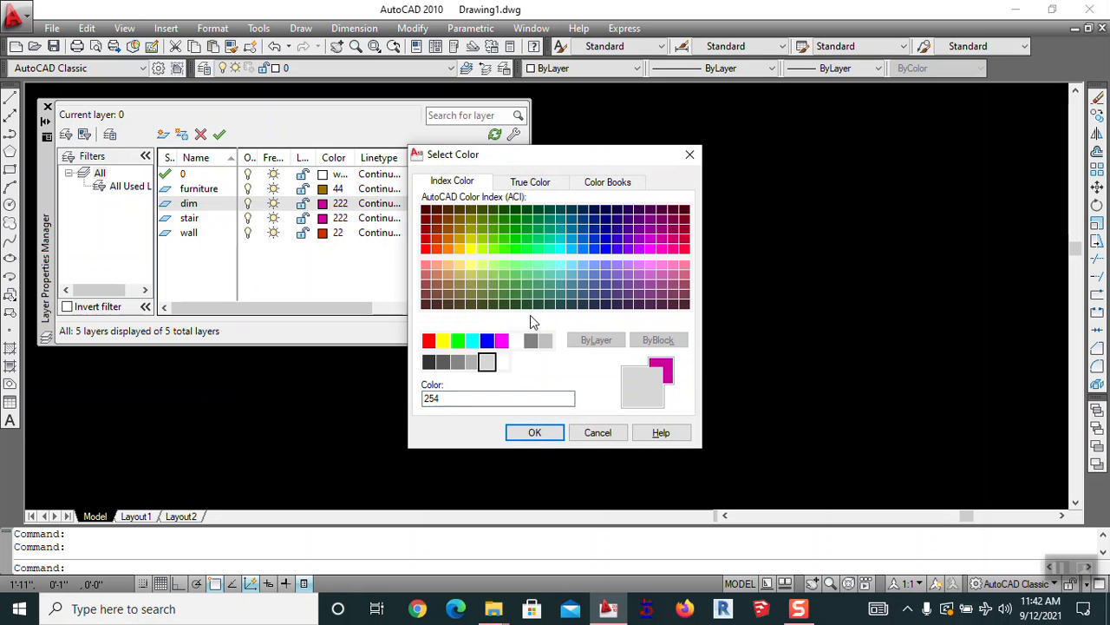
click(538, 434)
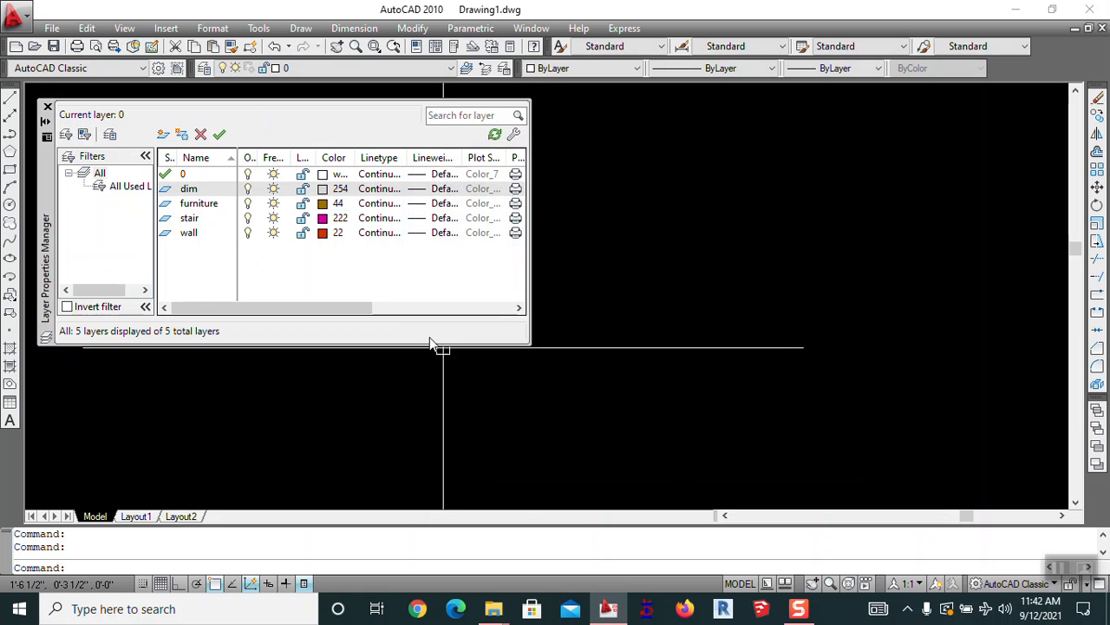
click(163, 134)
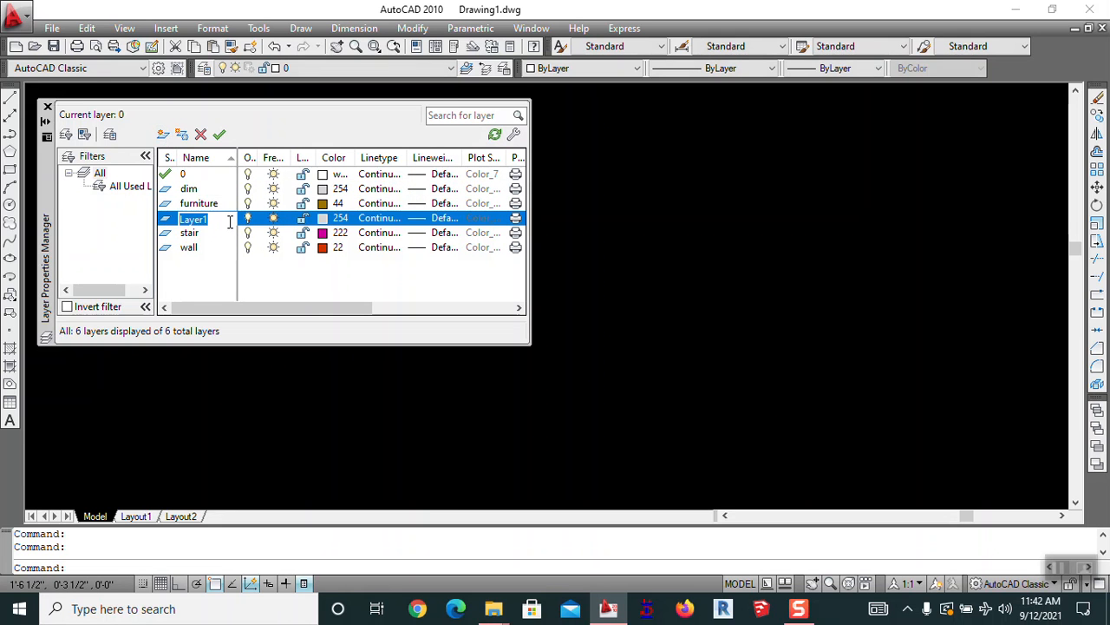
Name the new layer door&window and give it blue colour 162
text(d)
text(oor&window)
click(334, 218)
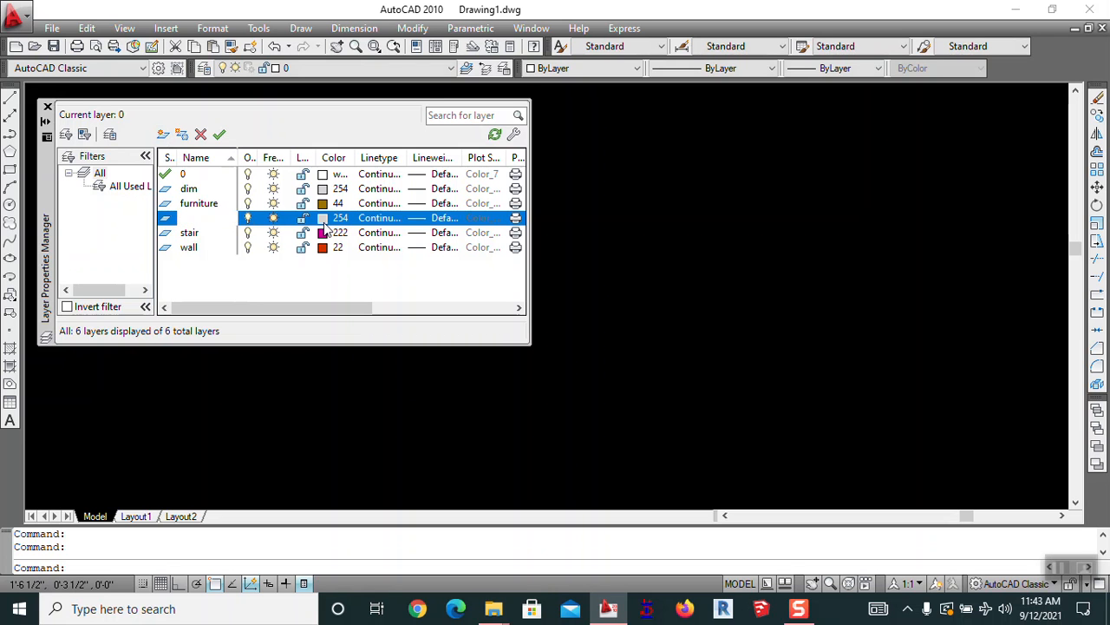
click(597, 244)
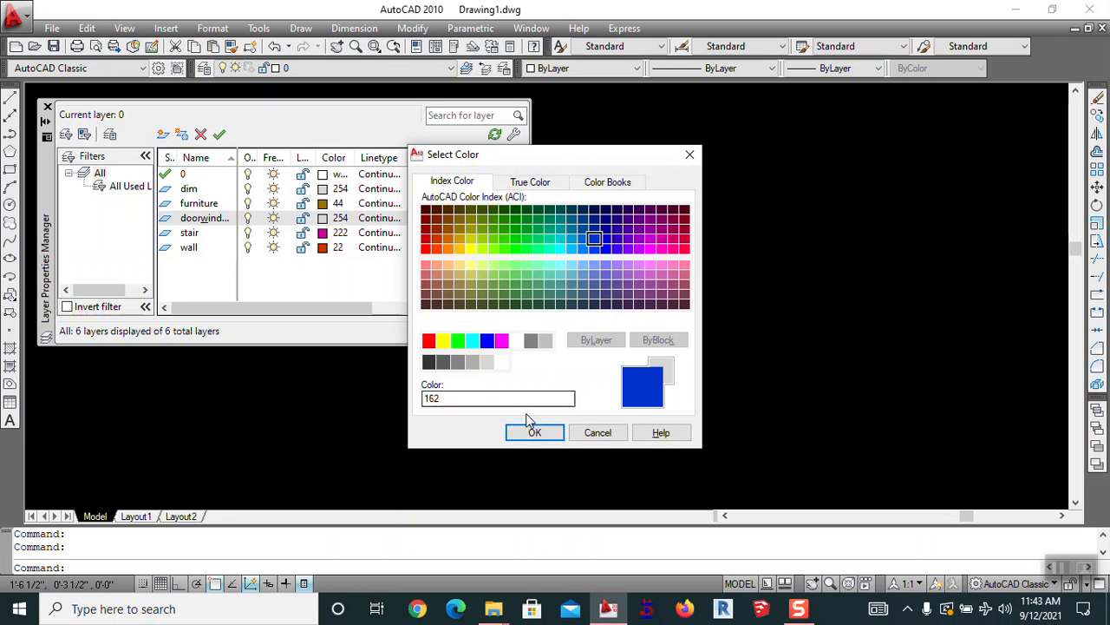
click(534, 432)
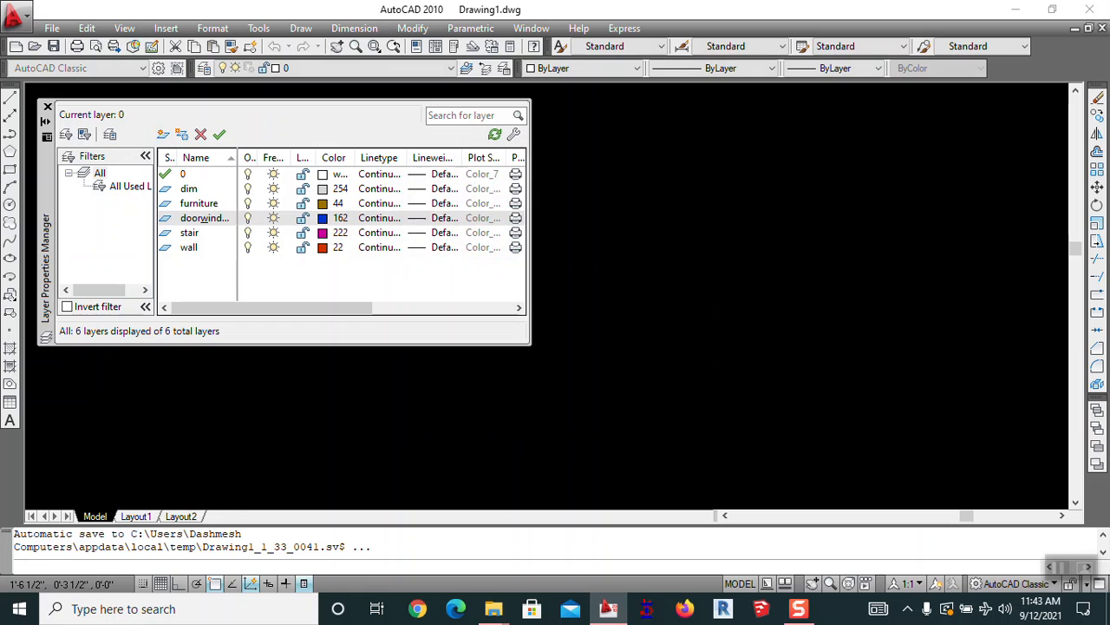
Add a text layer and give it pink colour 221
click(163, 134)
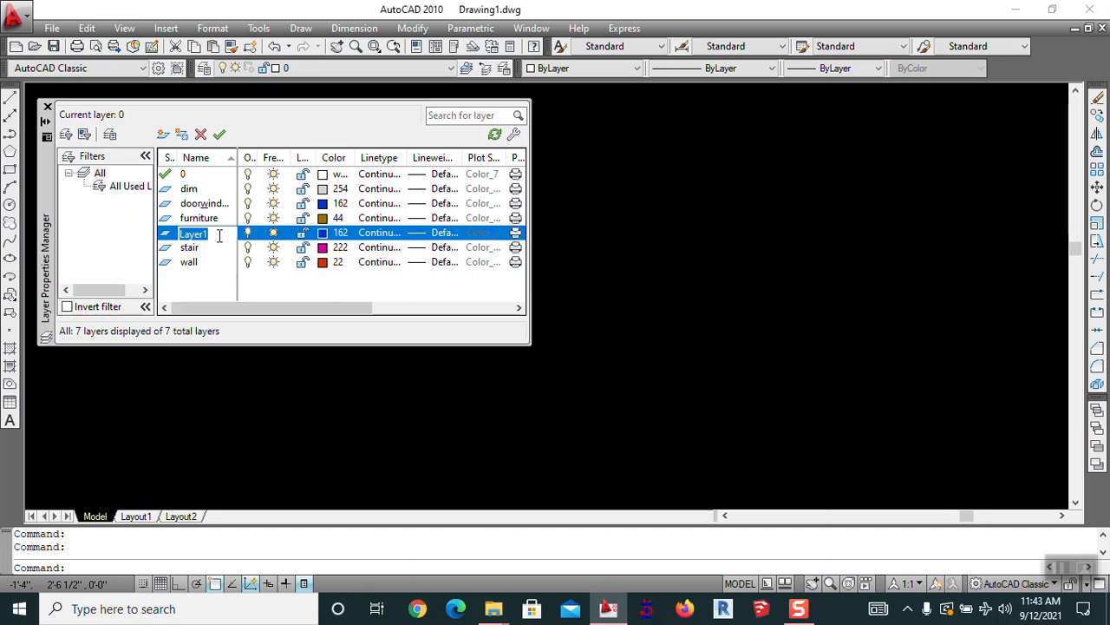
text(text)
click(324, 236)
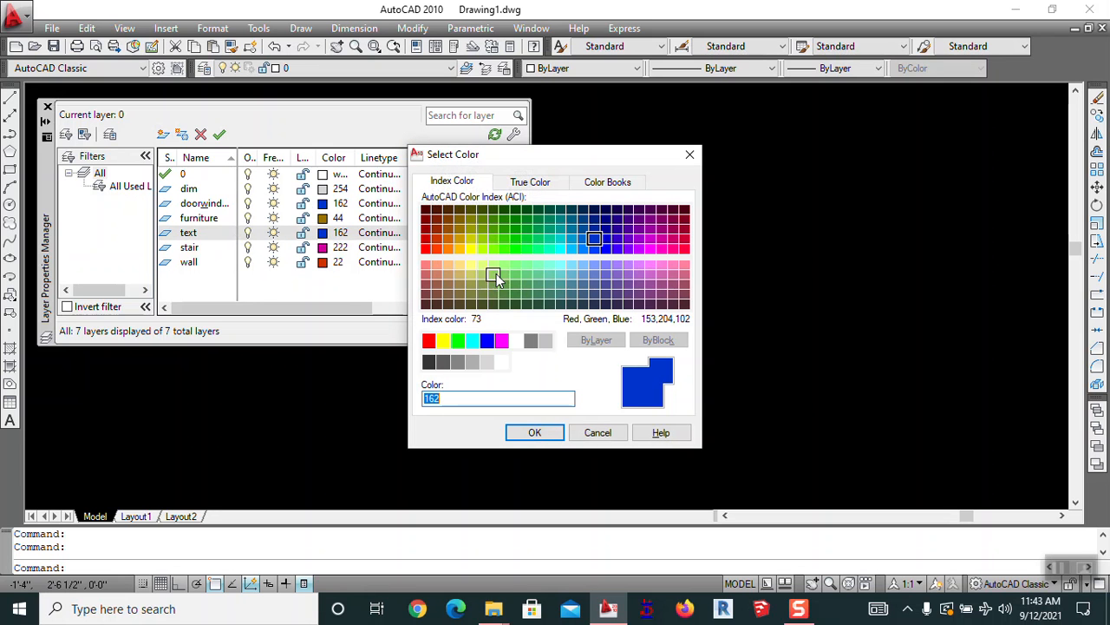
click(641, 240)
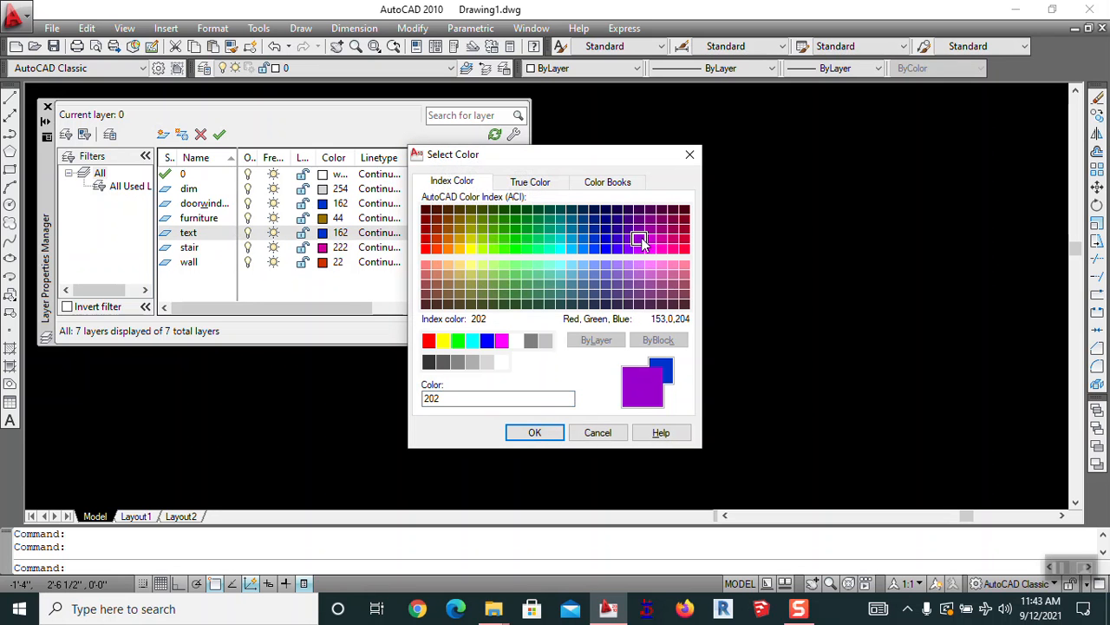
click(483, 288)
click(459, 304)
click(426, 272)
click(473, 362)
click(486, 361)
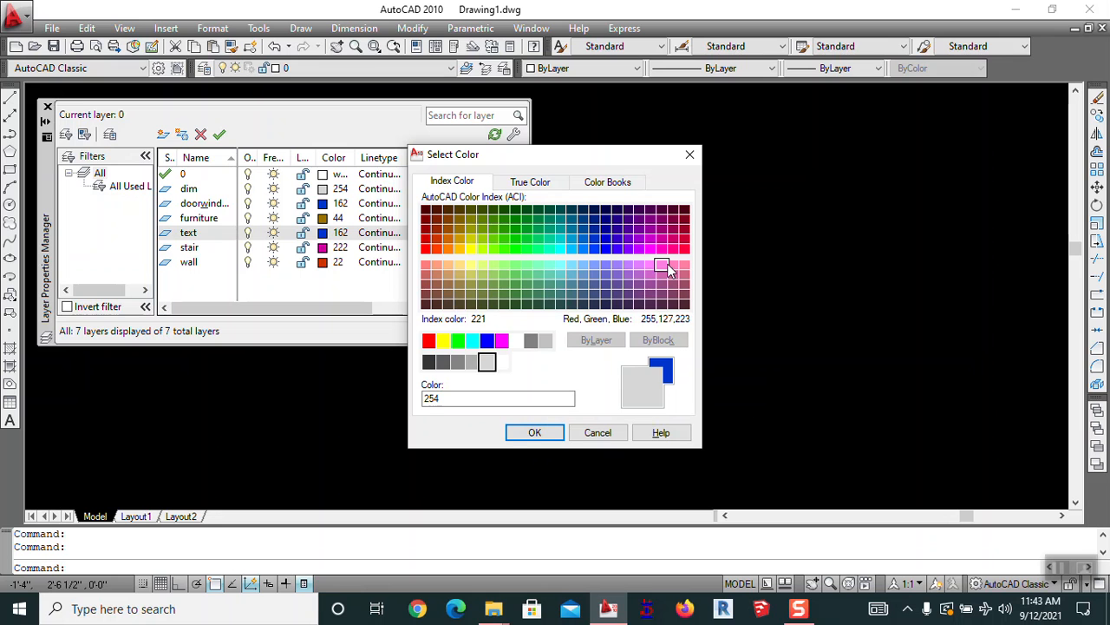
click(534, 432)
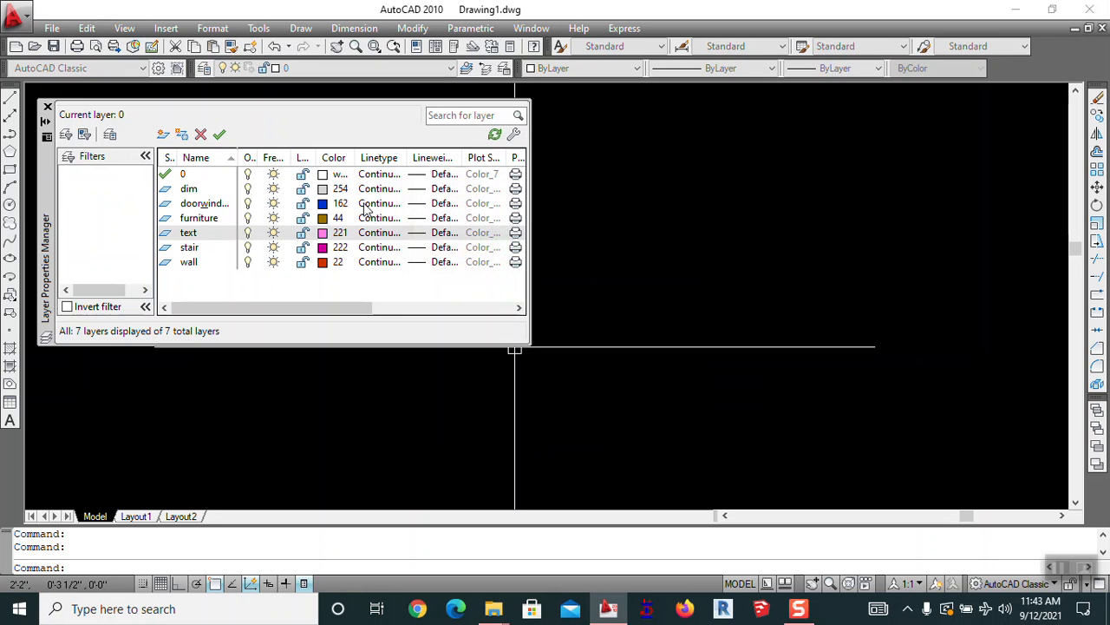
Add a greenary layer with green colour 82, then add one more new layer
click(162, 135)
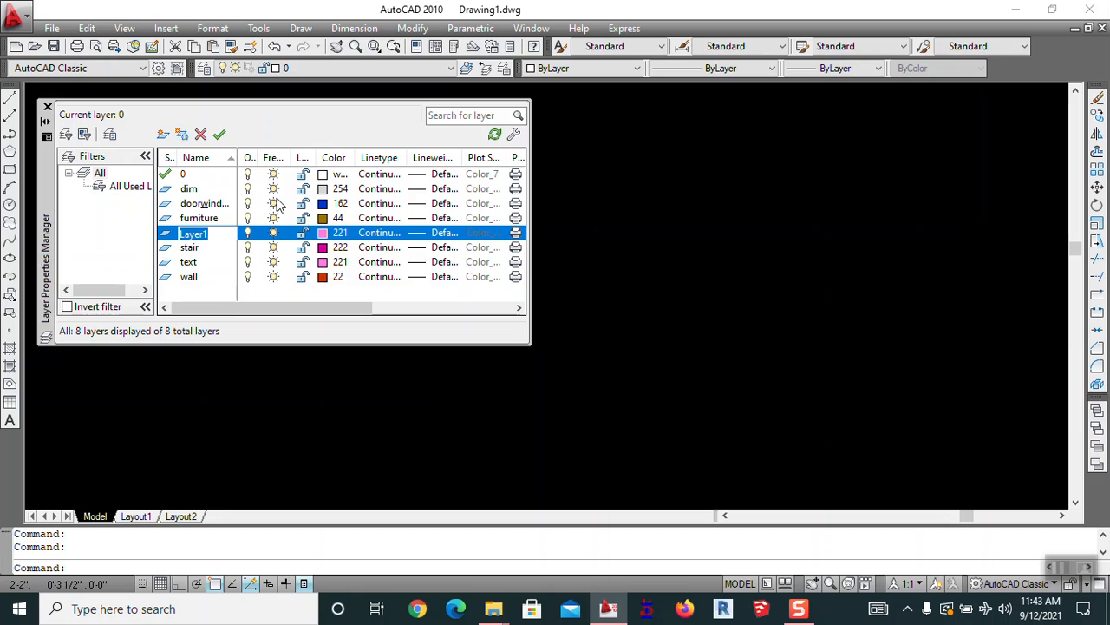
text(ary)
click(334, 234)
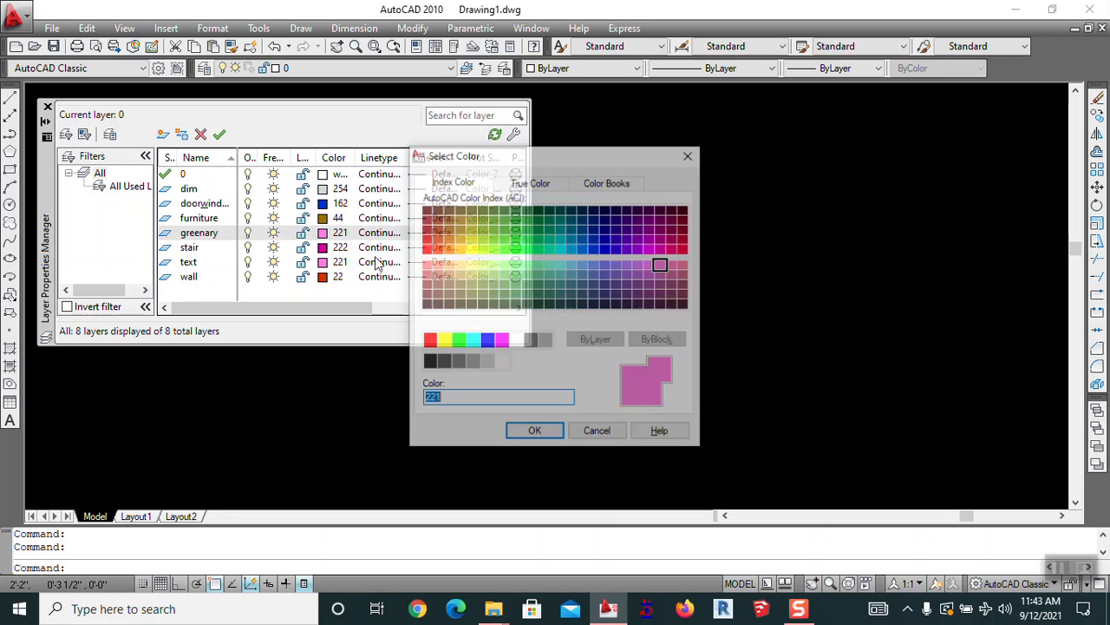
click(504, 249)
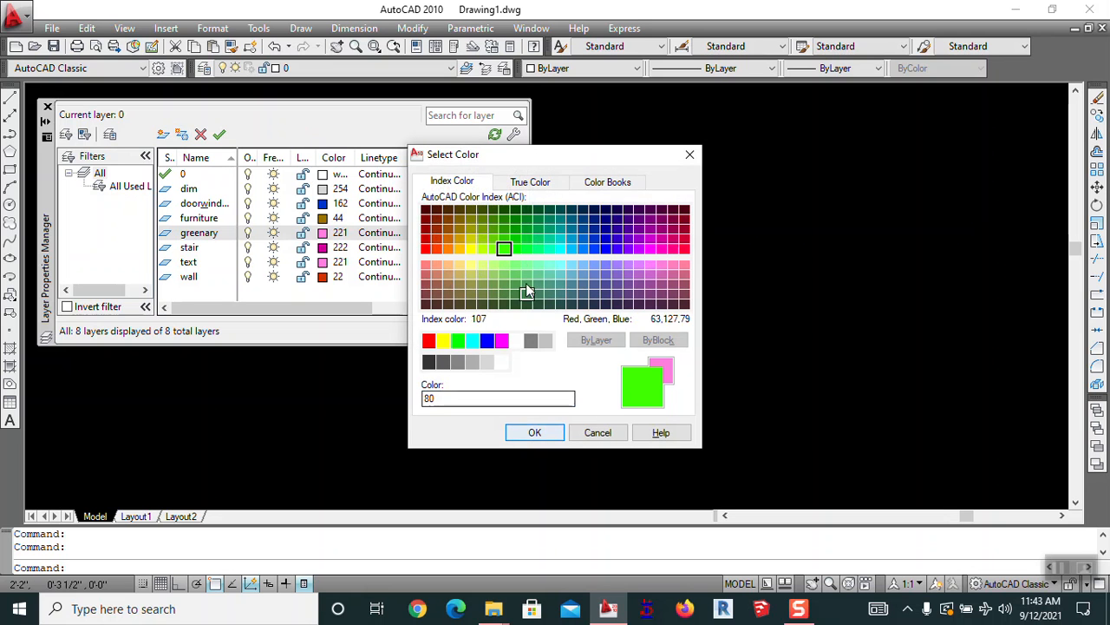
click(504, 242)
click(535, 432)
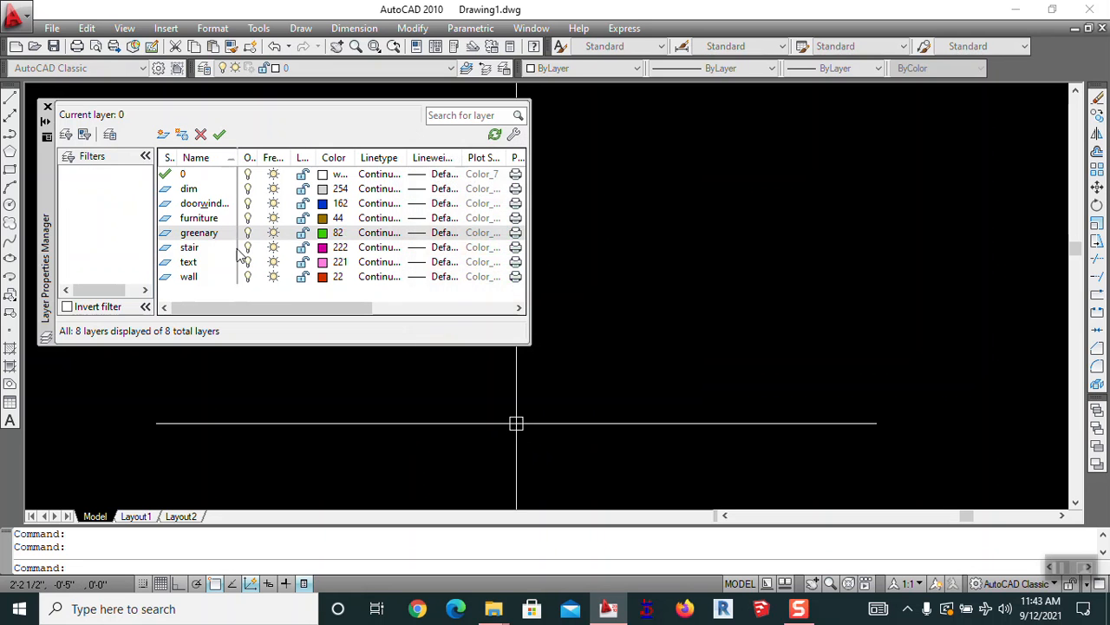
click(163, 133)
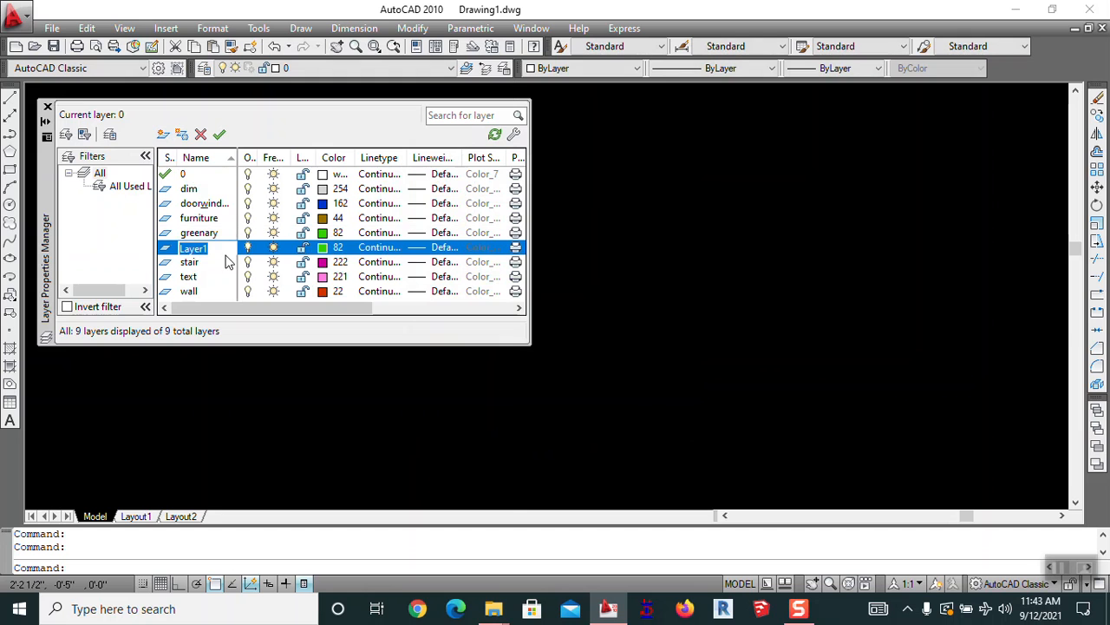
Give the column layer the darker green colour 94
text(column)
click(329, 248)
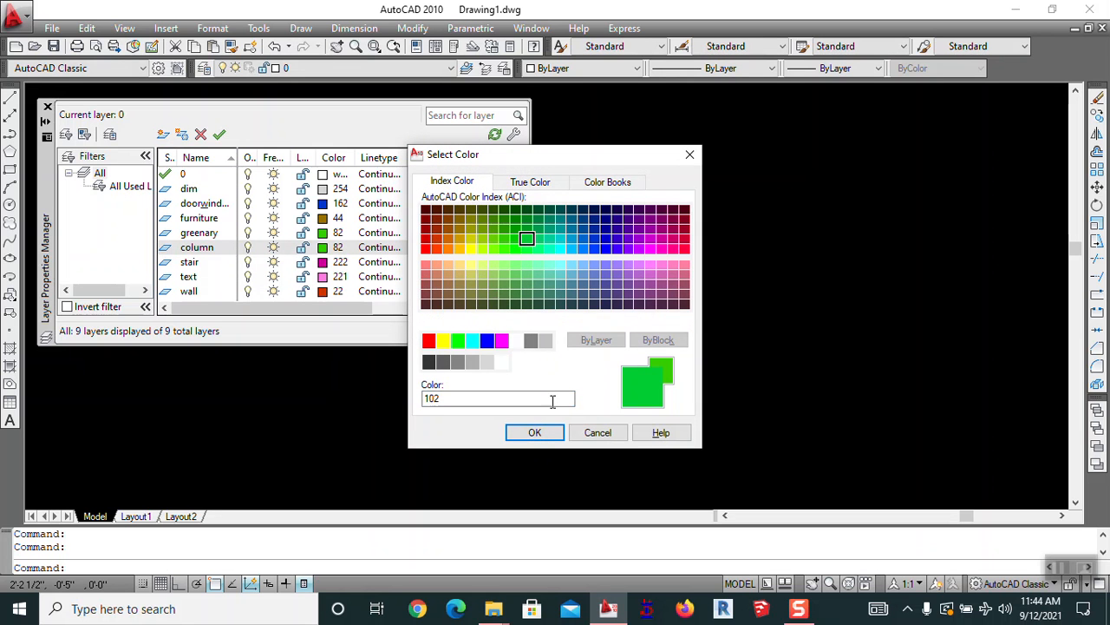
click(515, 229)
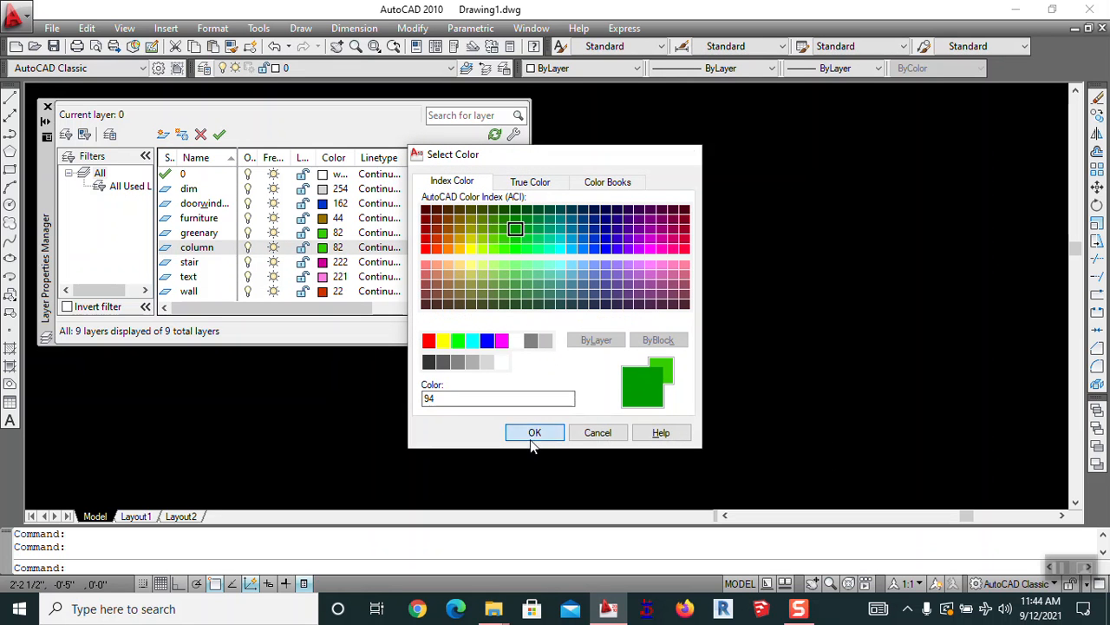
click(532, 434)
Add a centre line layer with yellow-green colour 62 and close the layer manager
click(164, 134)
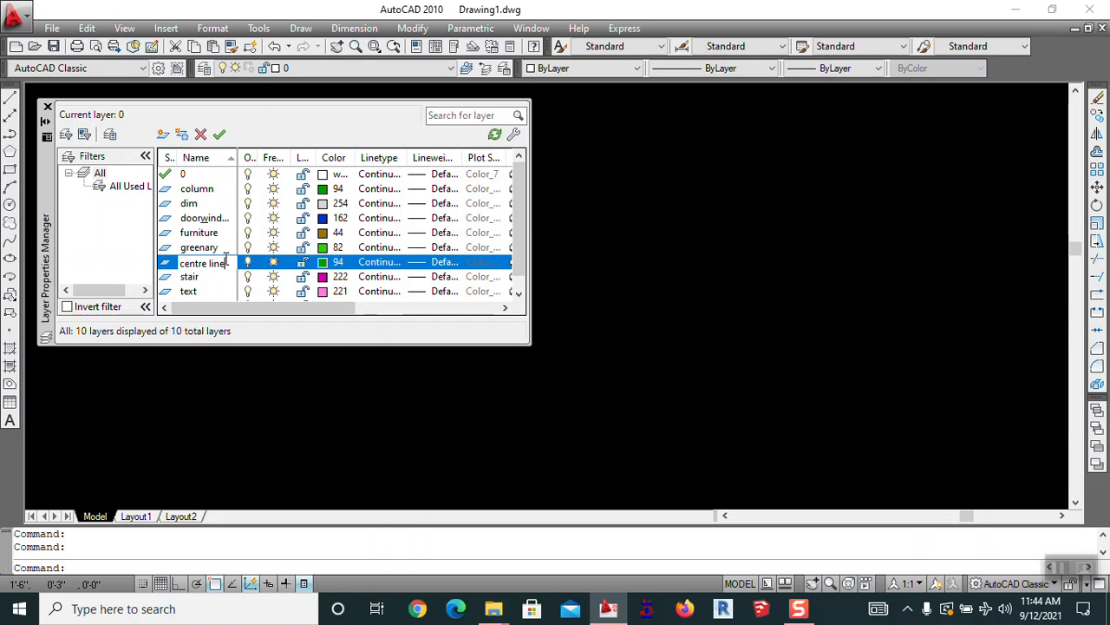
click(322, 263)
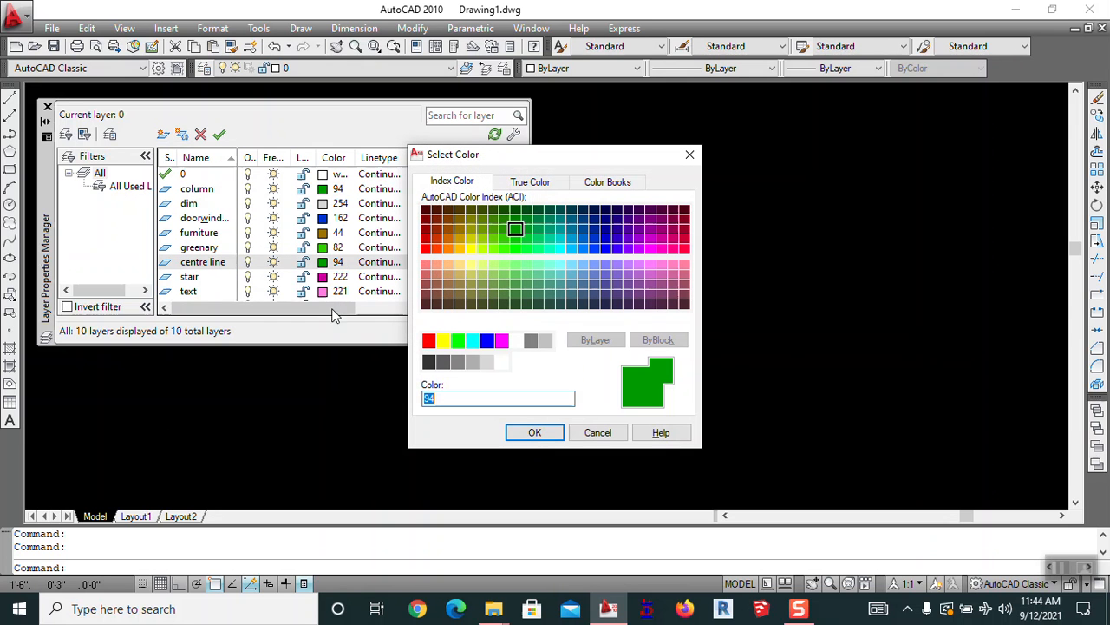
click(477, 246)
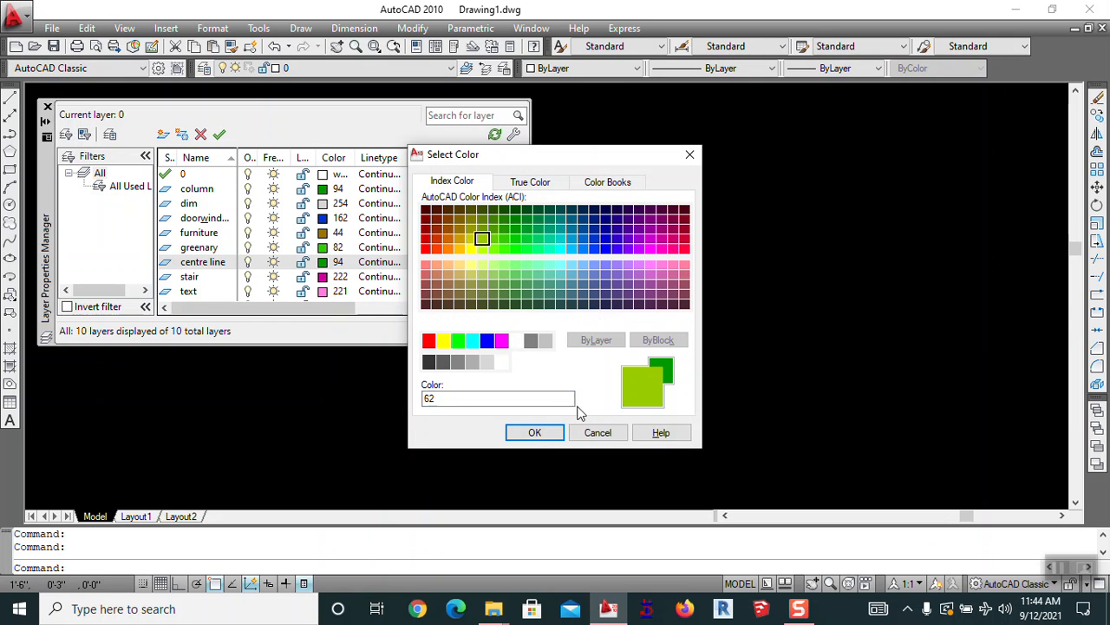
click(545, 436)
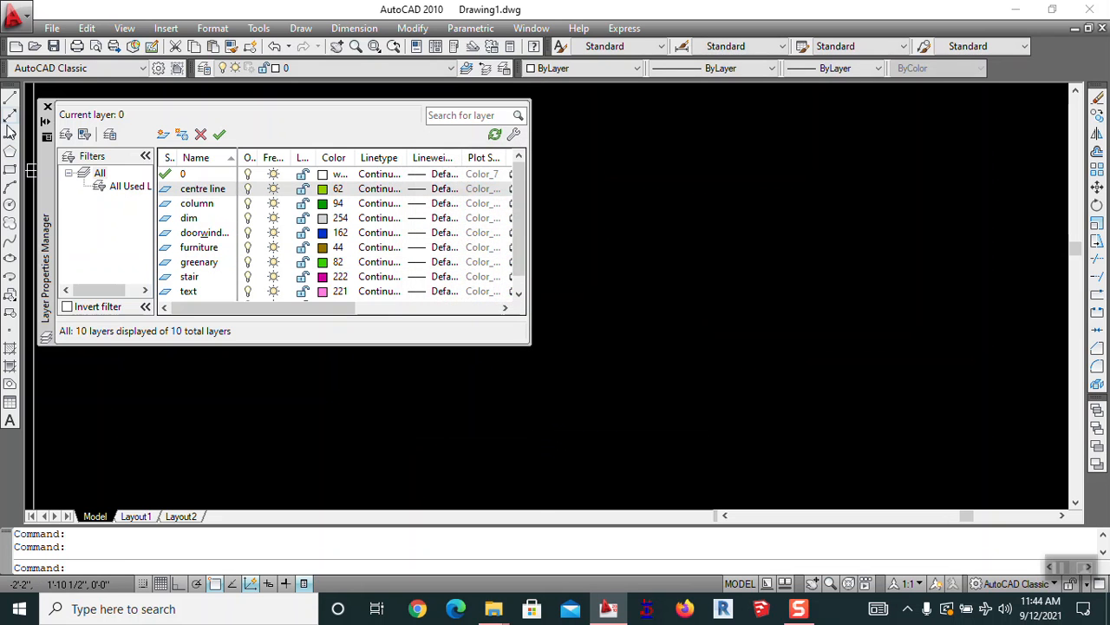
click(47, 110)
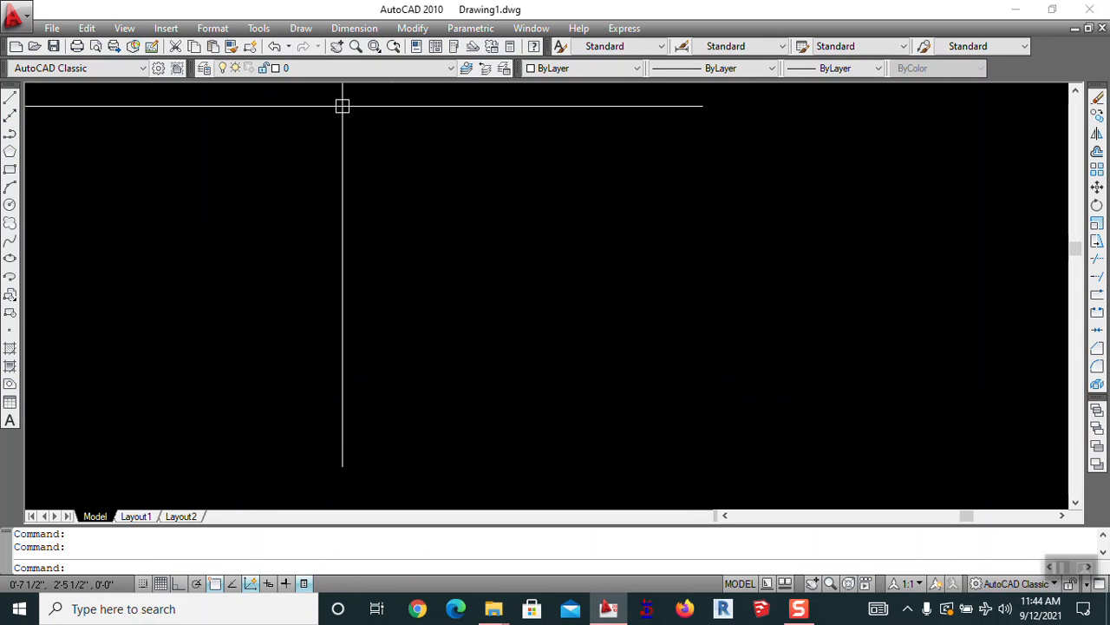
Switch the current layer between wall and door&window, ending on wall
click(314, 72)
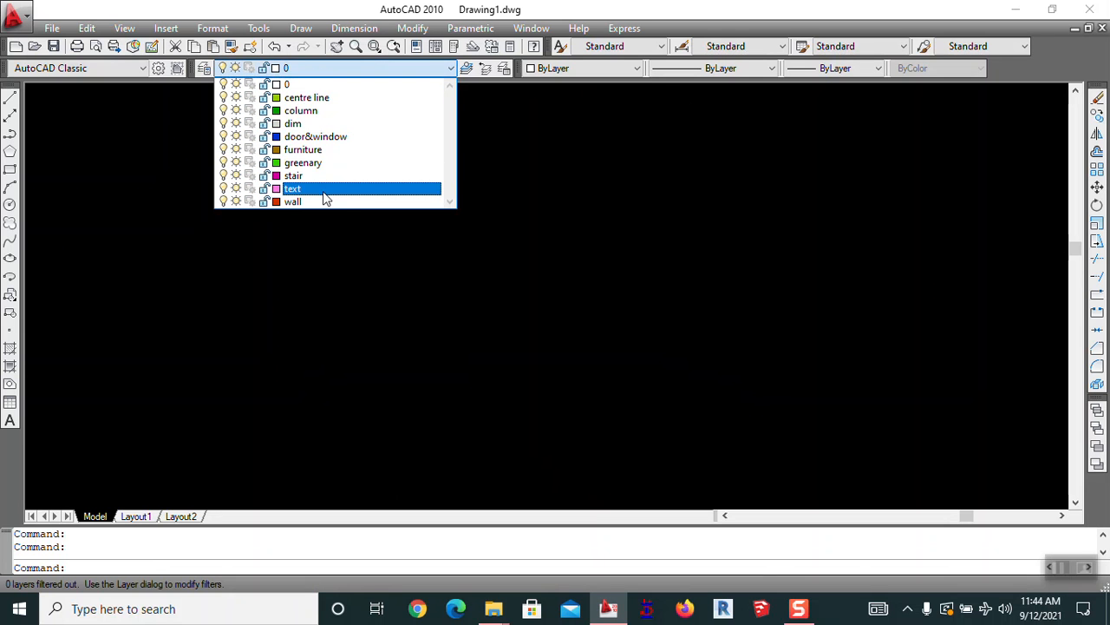
click(360, 65)
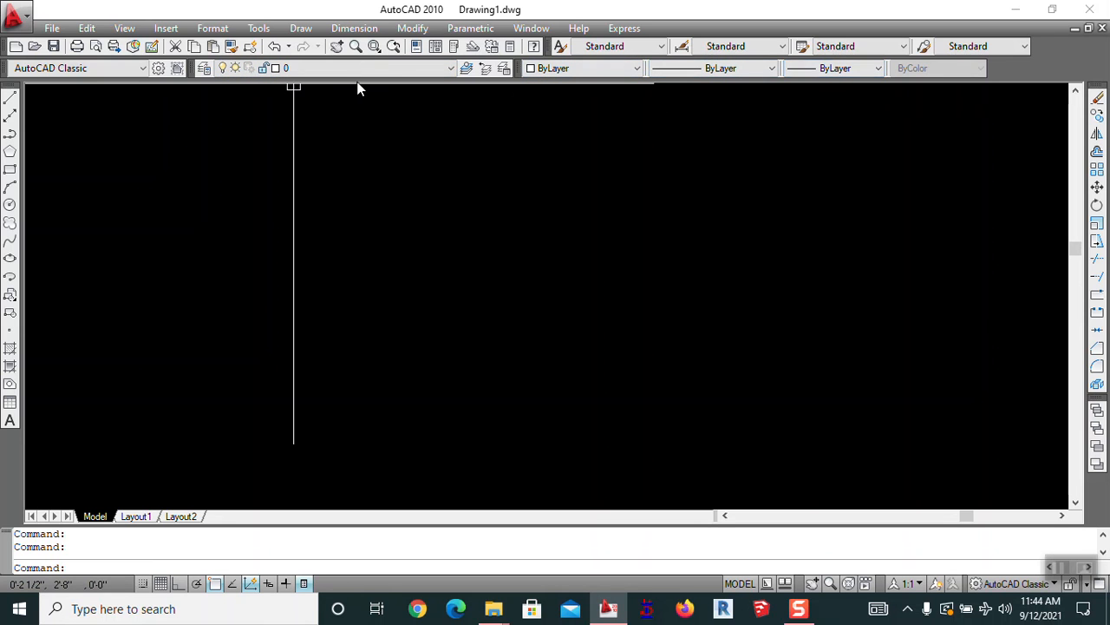
click(300, 66)
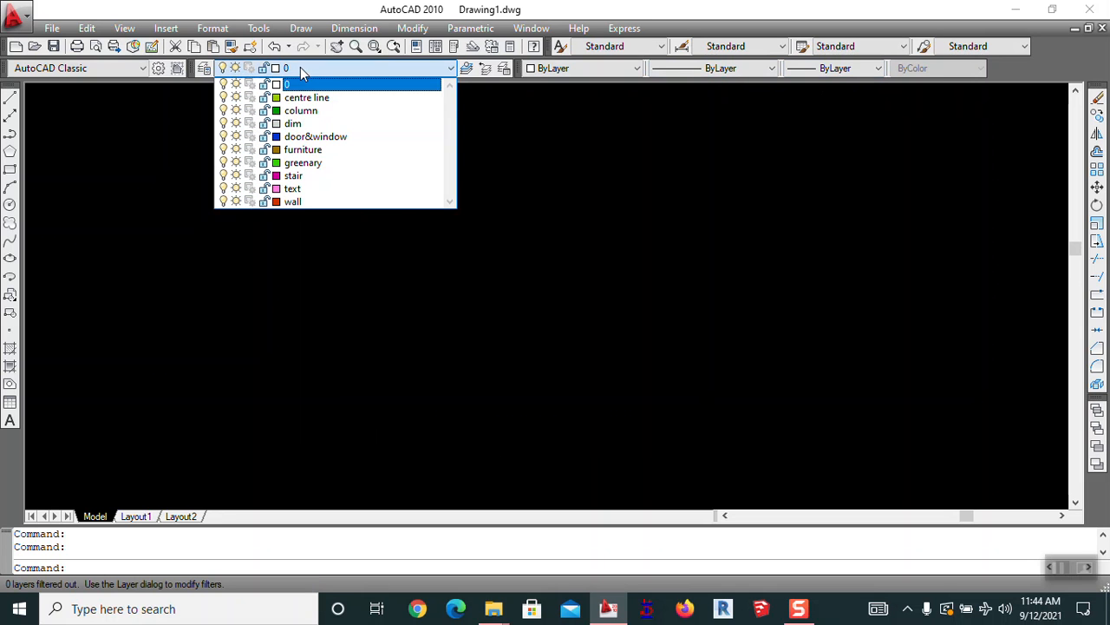
click(302, 202)
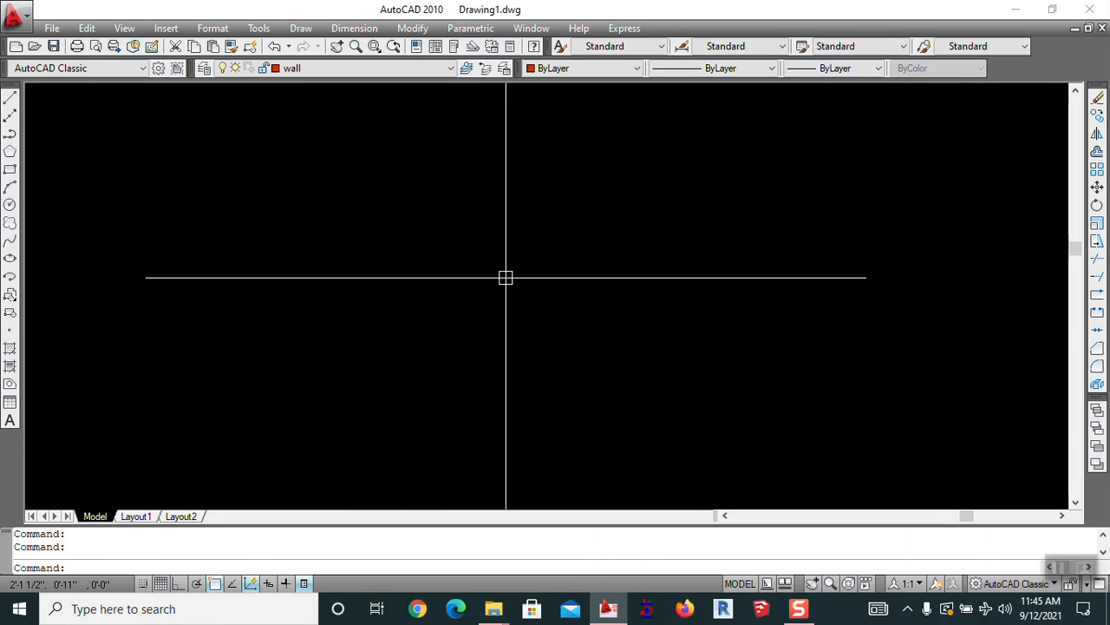
click(396, 70)
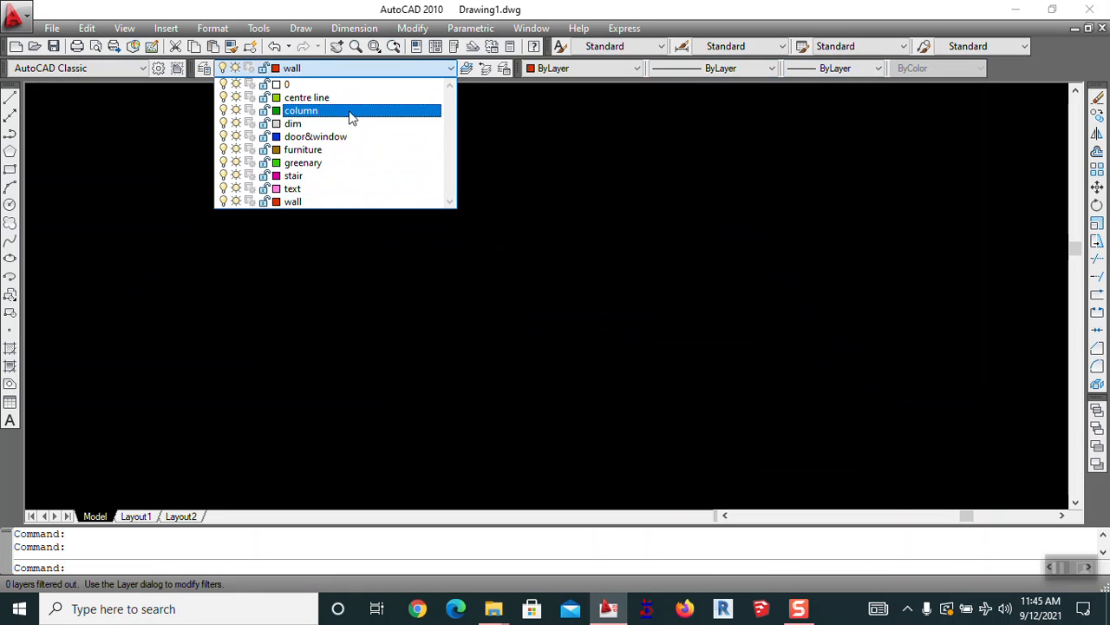
click(329, 136)
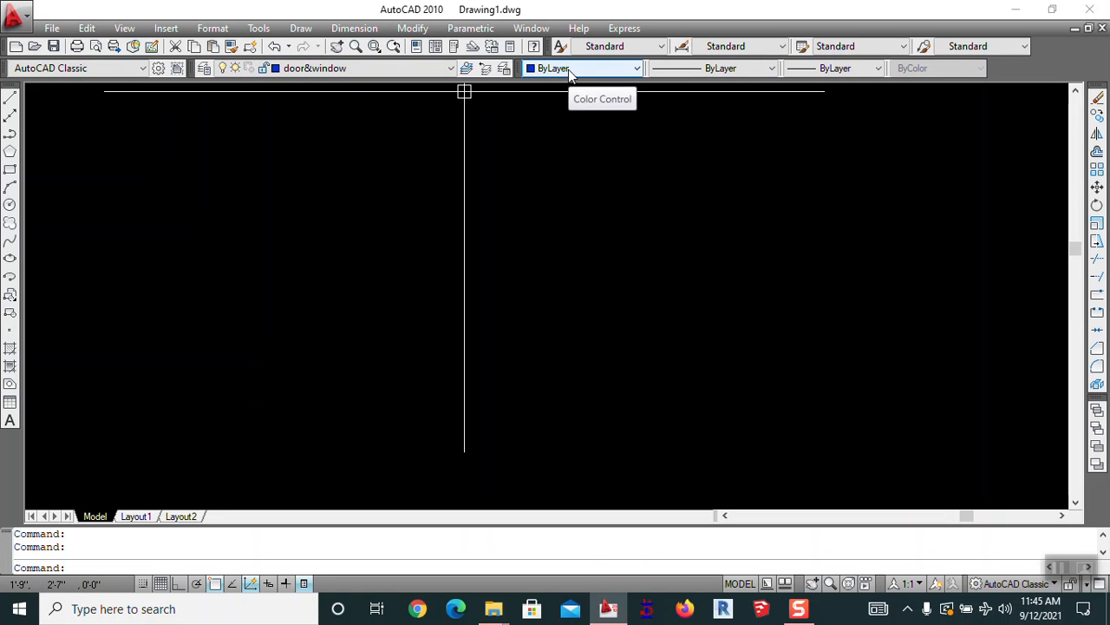
click(404, 69)
click(341, 201)
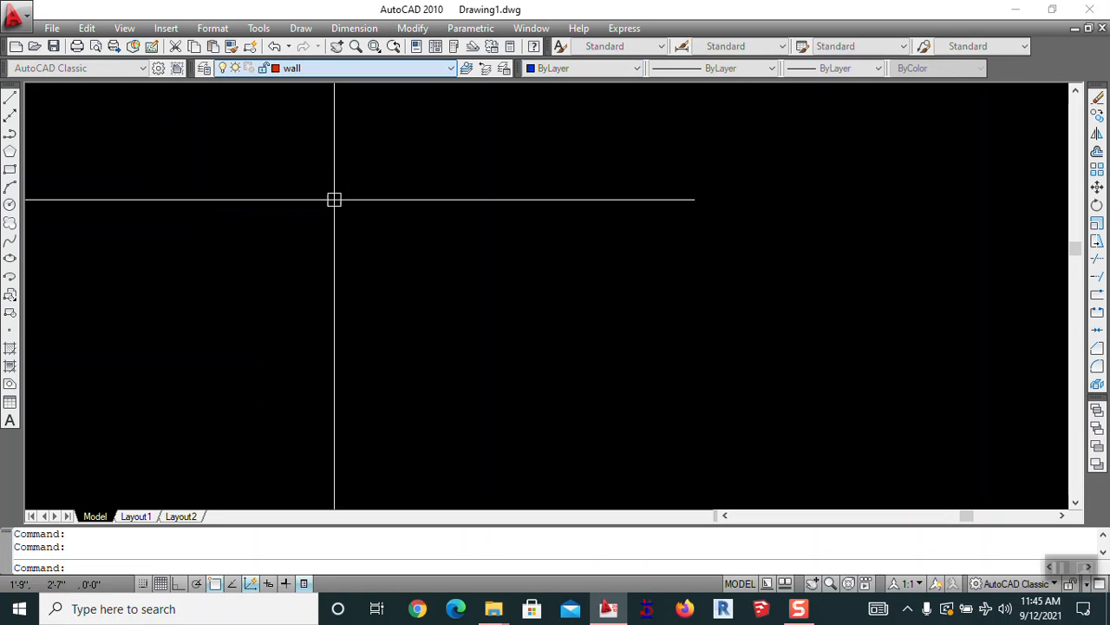
Try ByBlock and ByLayer colours and the furniture and greenary layers, then make wall current
click(570, 70)
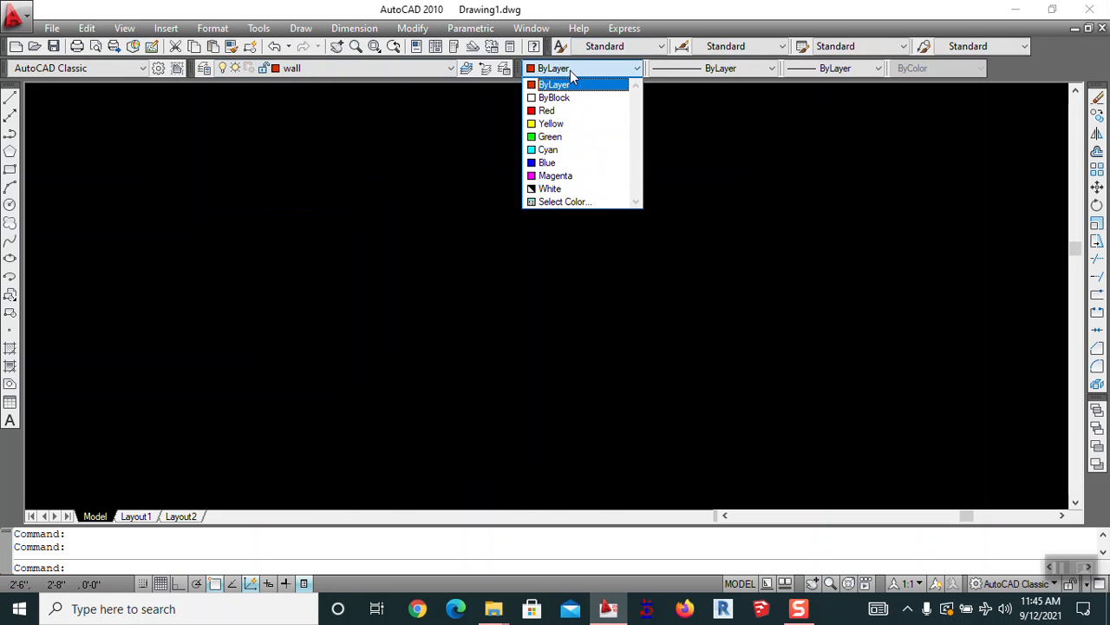
click(559, 94)
click(286, 70)
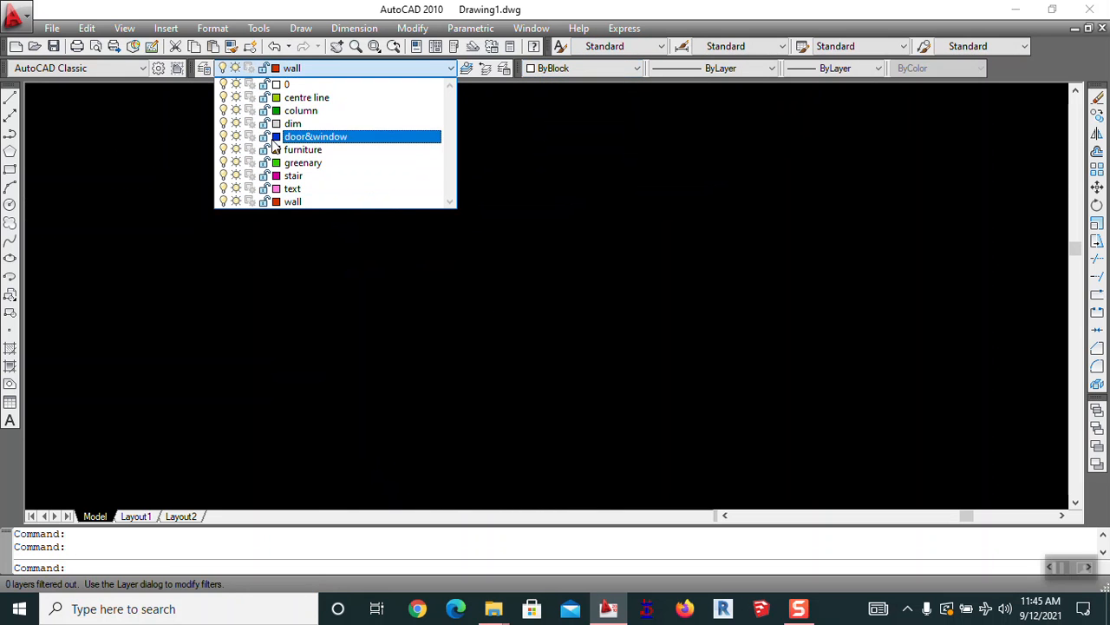
click(301, 148)
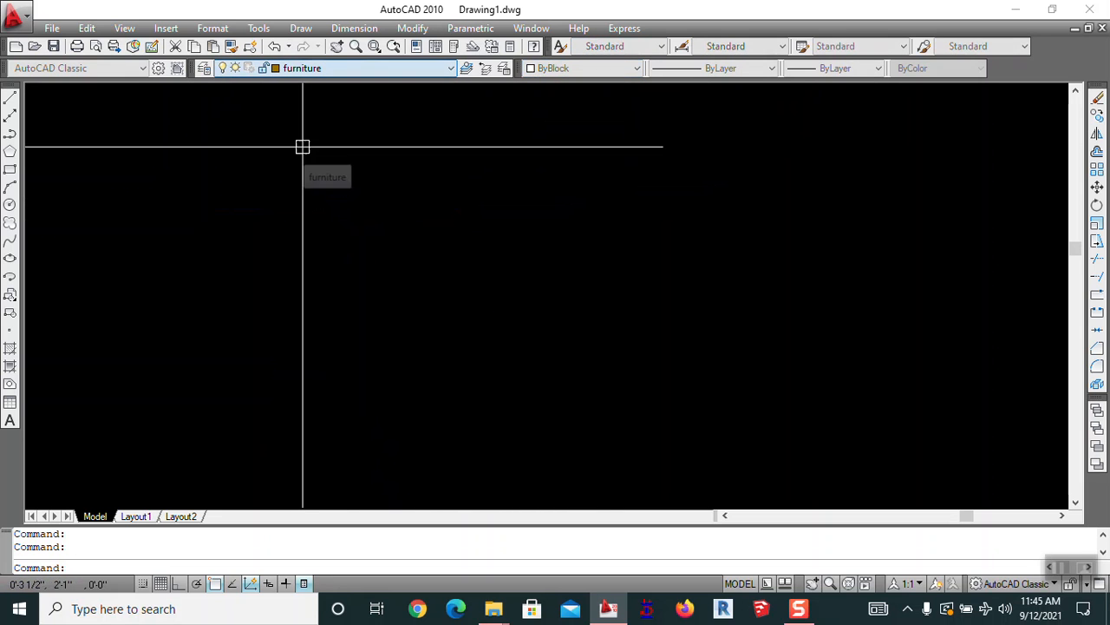
click(545, 69)
click(551, 84)
click(434, 68)
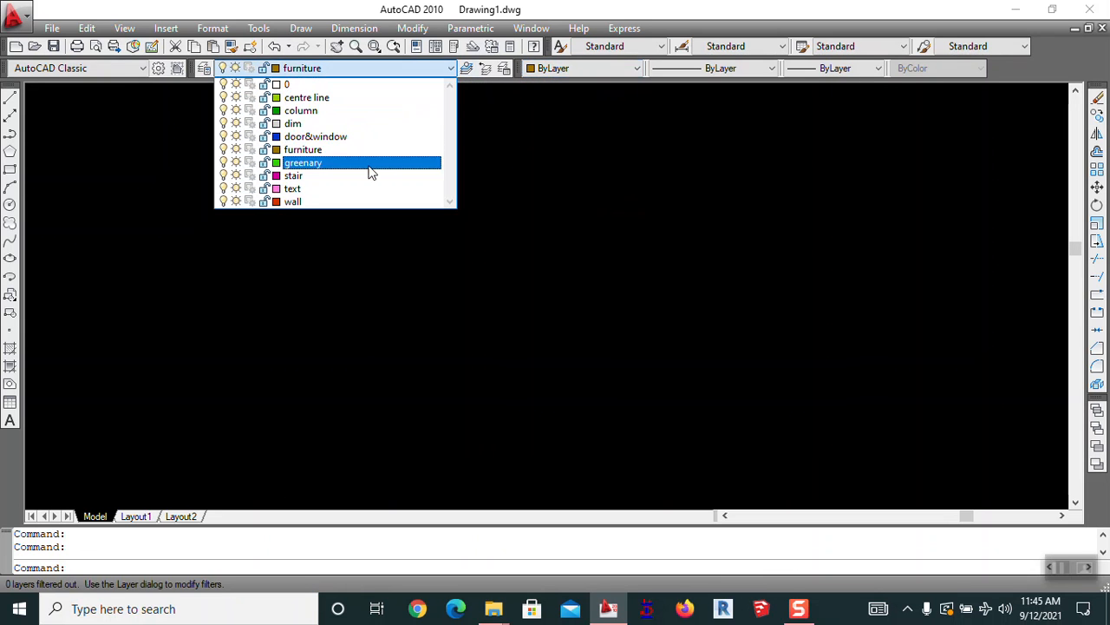
click(369, 171)
click(290, 68)
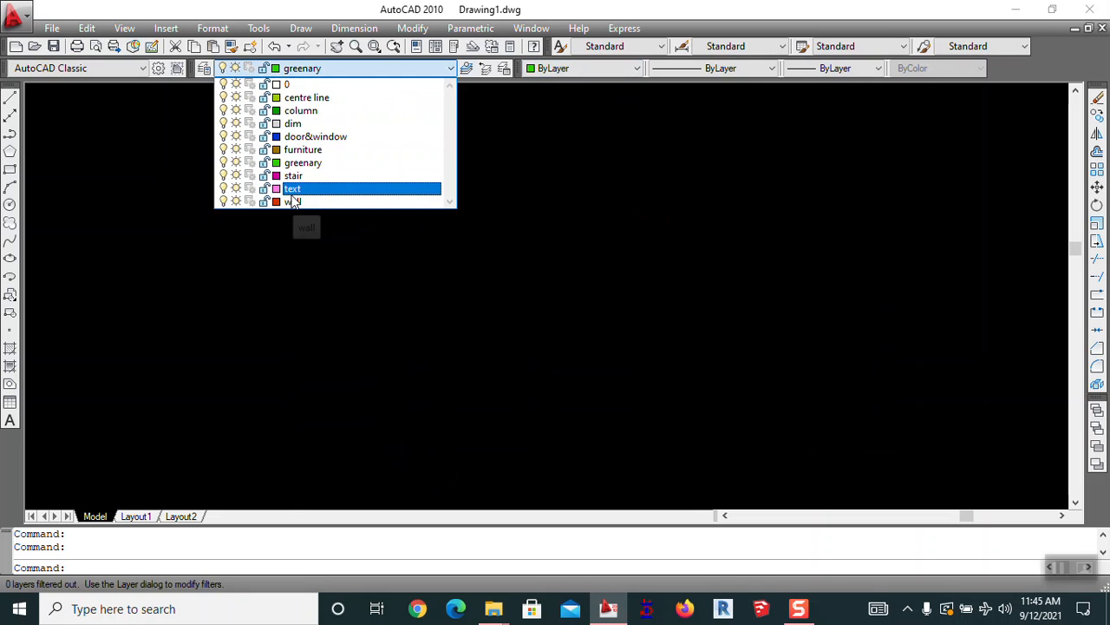
click(291, 194)
click(324, 70)
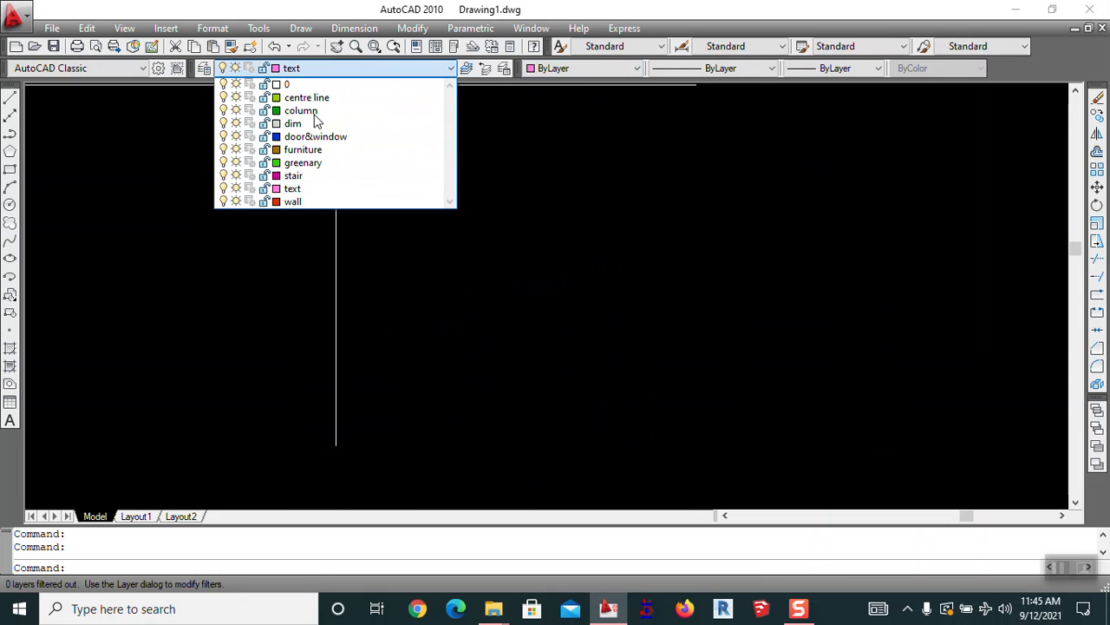
click(316, 202)
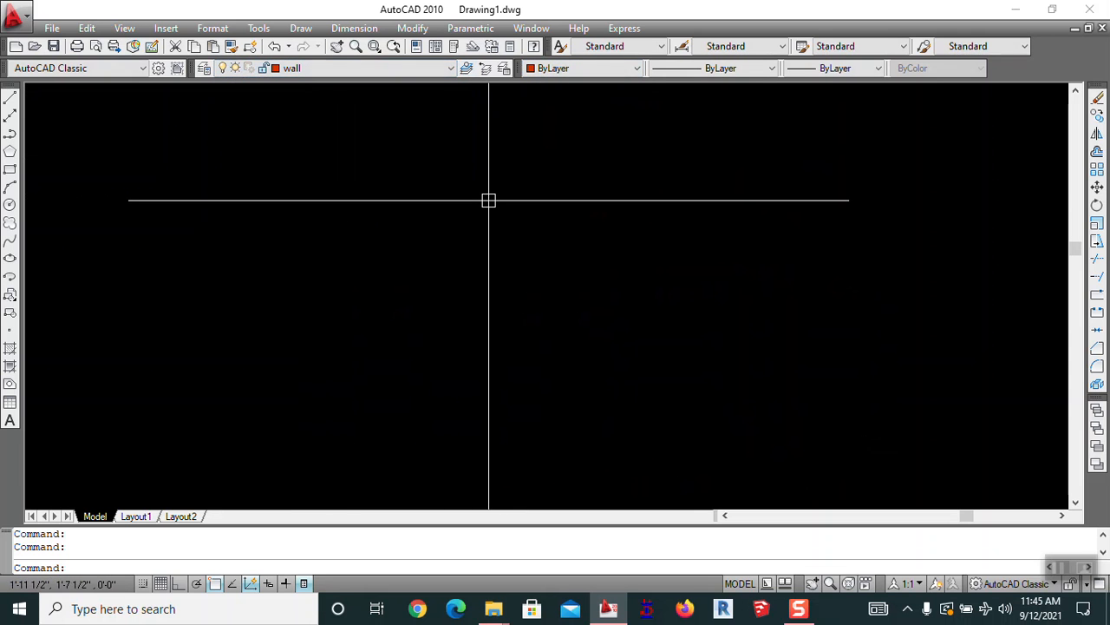
Draw a 30' by 50' rectangle with REC using the Dimensions option
text(rec)
key(Return)
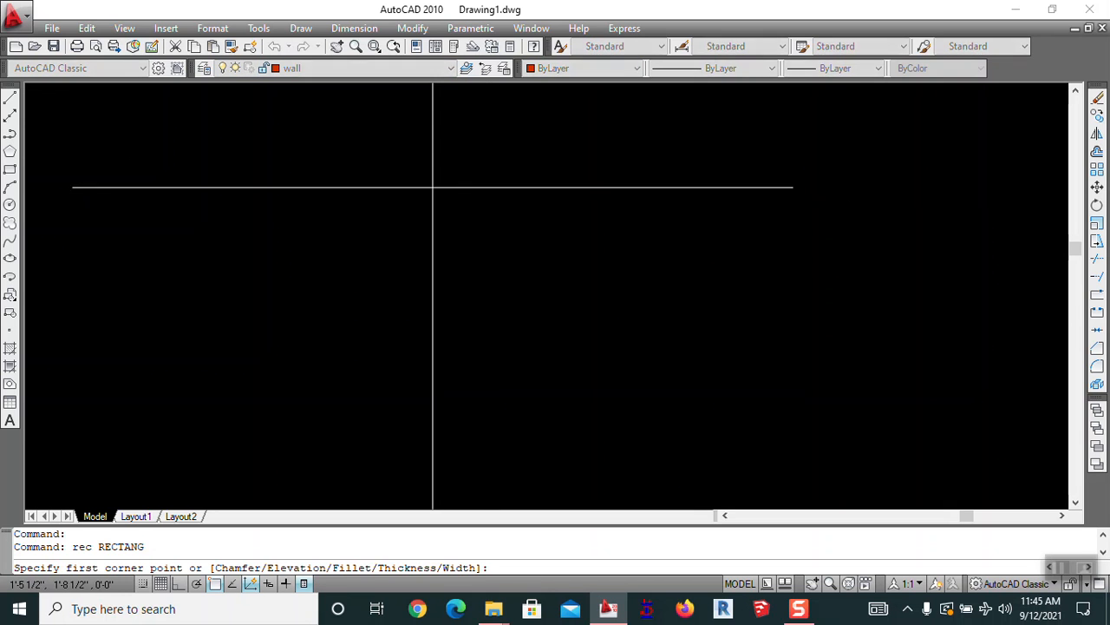
click(410, 161)
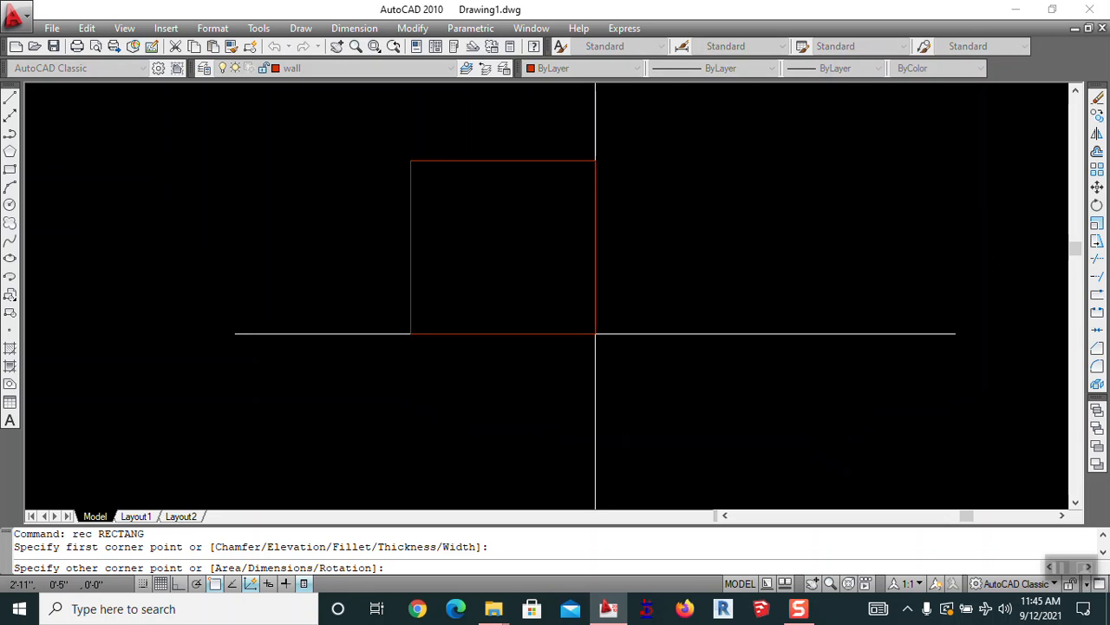
key(Return)
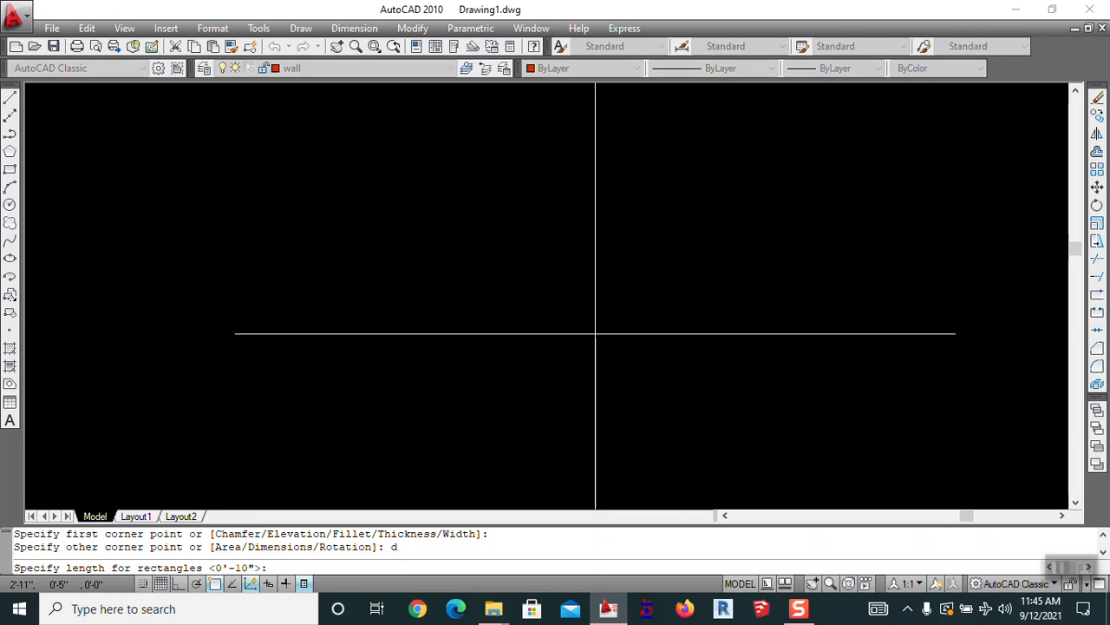
key(Return)
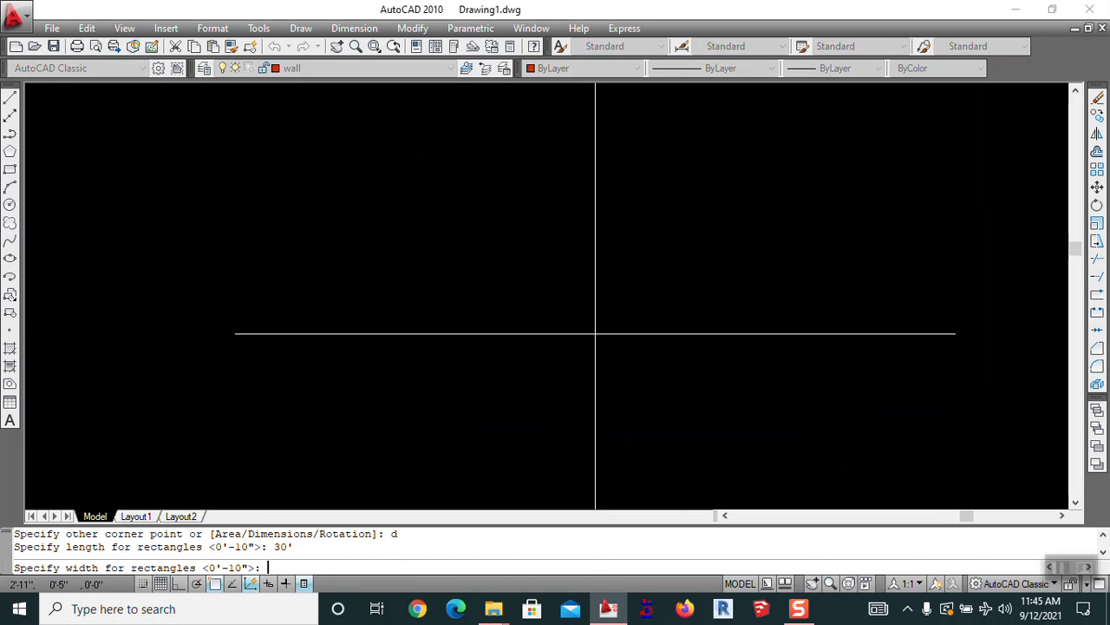
text(50')
key(Return)
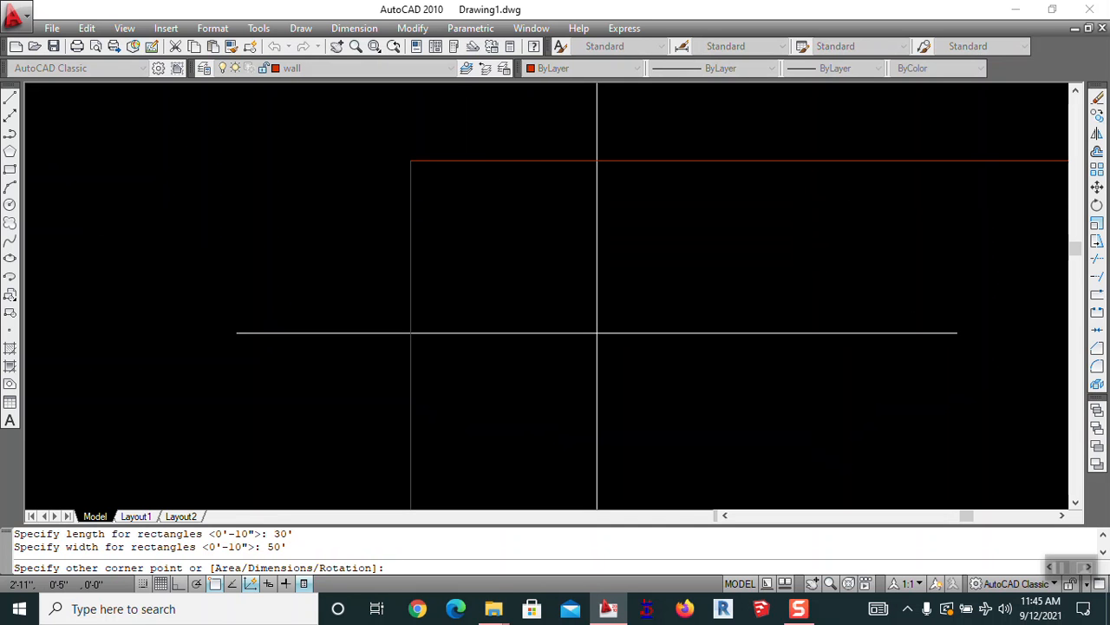
click(599, 330)
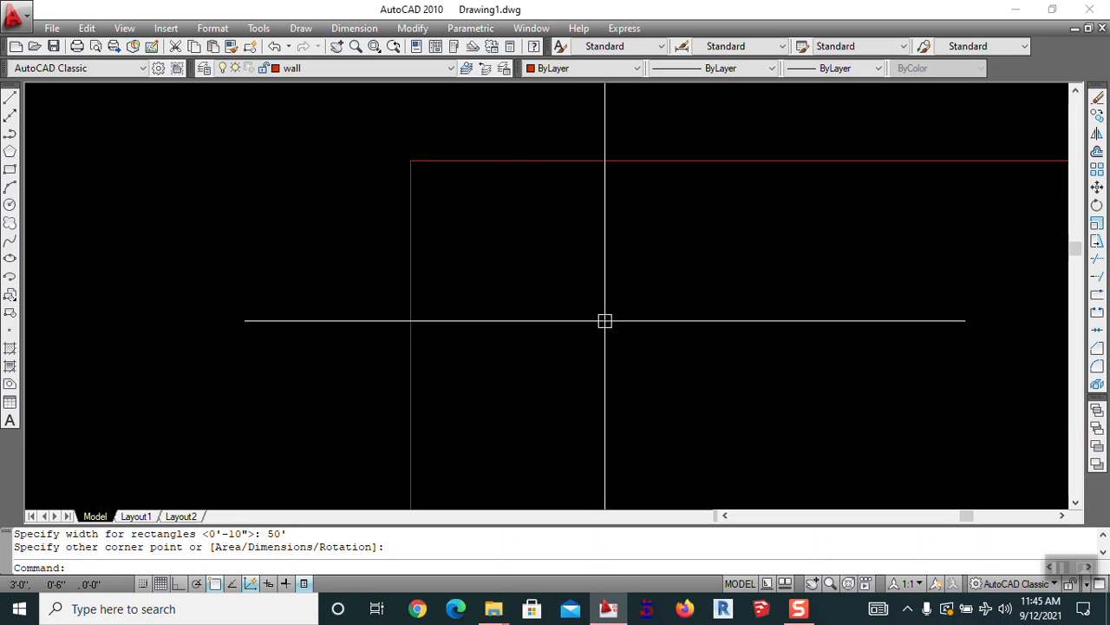
Zoom All to show the whole drawing and select the rectangle to check it
scroll(358, 246, down, 3)
middle_drag(305, 247, 300, 186)
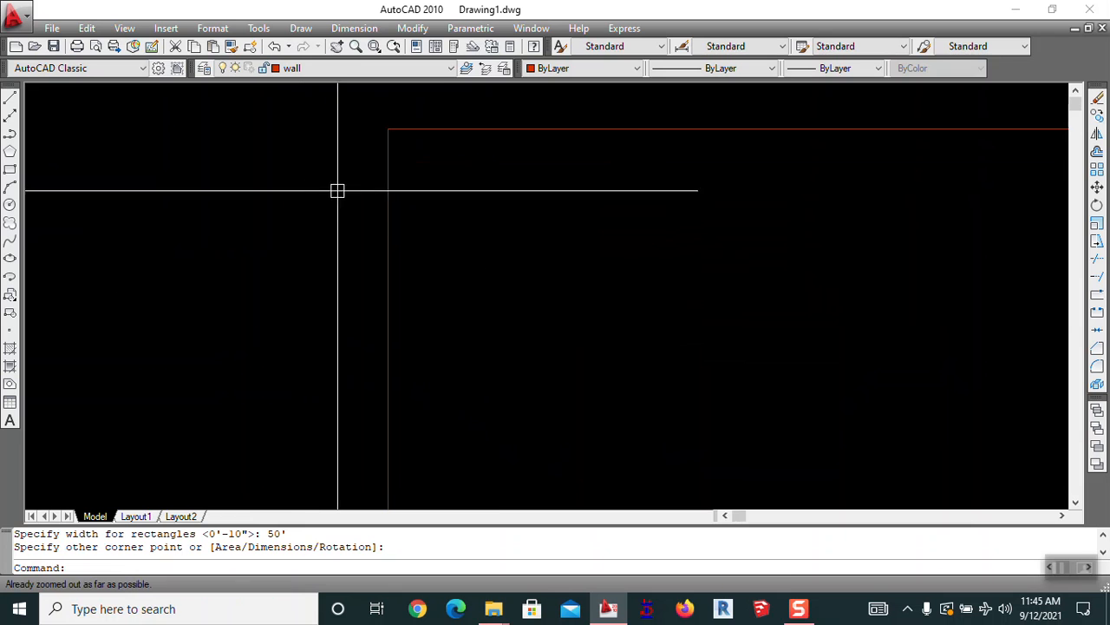
scroll(460, 196, down, 2)
mouse_move(496, 207)
middle_down()
mouse_move(461, 179)
mouse_move(482, 216)
middle_up()
scroll(470, 190, down, 2)
text(z)
key(Return)
text(a)
key(Return)
scroll(470, 191, down, 2)
scroll(608, 295, down, 1)
scroll(608, 295, up, 3)
scroll(657, 310, up, 3)
scroll(573, 245, down, 6)
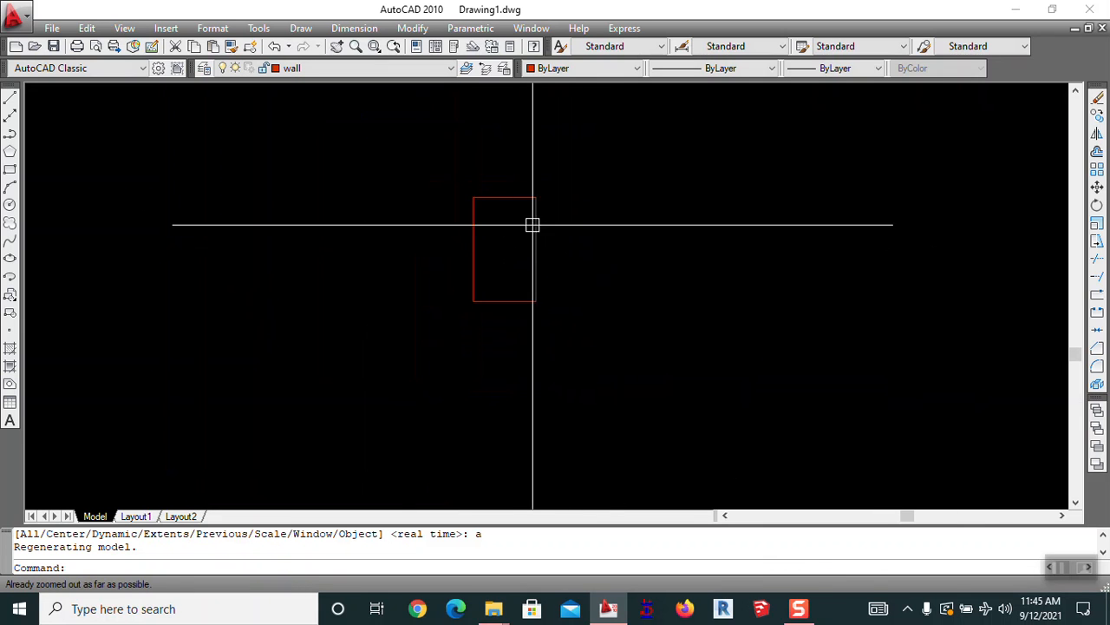
click(529, 203)
Offset the rectangle 9 inward to create the inner wall line
scroll(526, 191, up, 3)
scroll(541, 187, down, 3)
key(Escape)
key(Escape)
scroll(446, 258, up, 1)
middle_drag(446, 258, 408, 252)
text(o)
key(Return)
text(9)
key(Return)
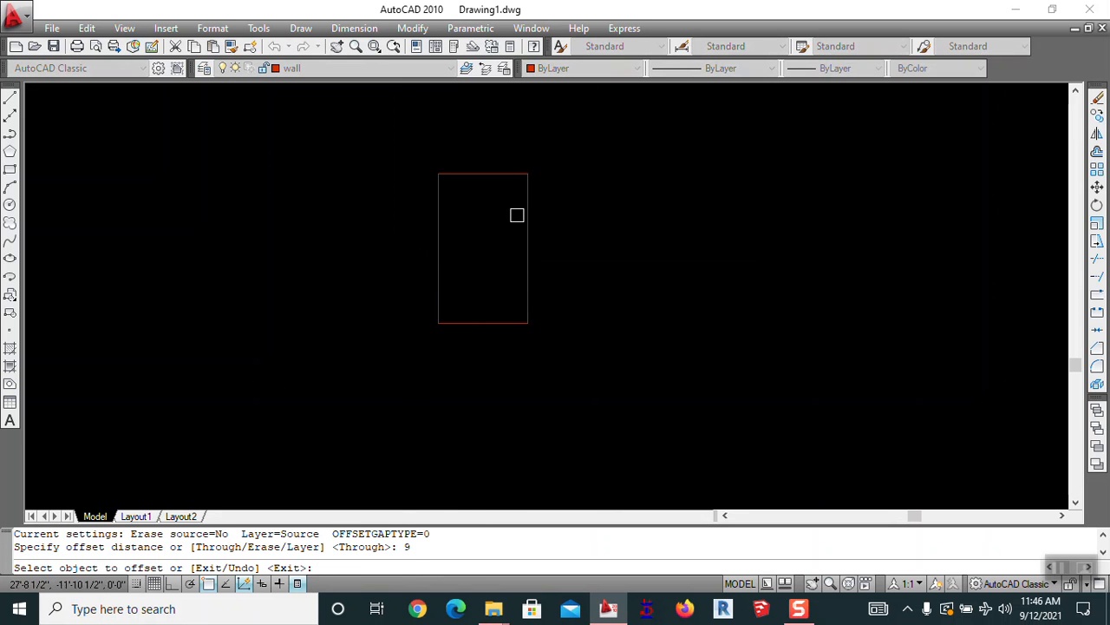
click(529, 203)
click(466, 184)
key(Escape)
Select the inner rectangle to inspect it, then clear the selection and recentre the view
scroll(466, 183, up, 6)
scroll(465, 183, down, 6)
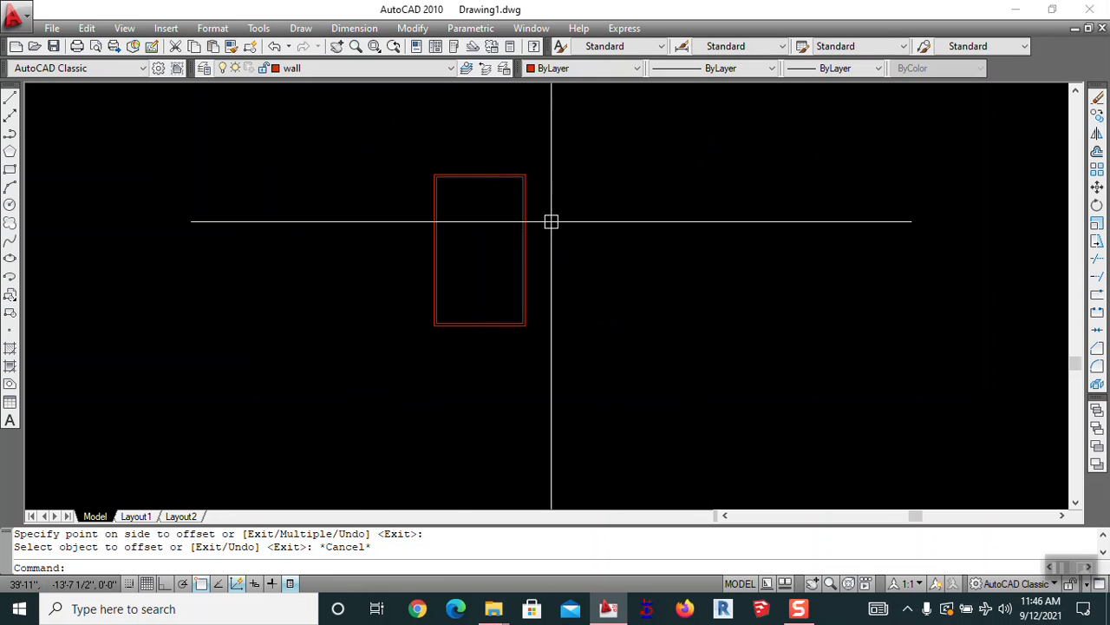
scroll(524, 184, up, 6)
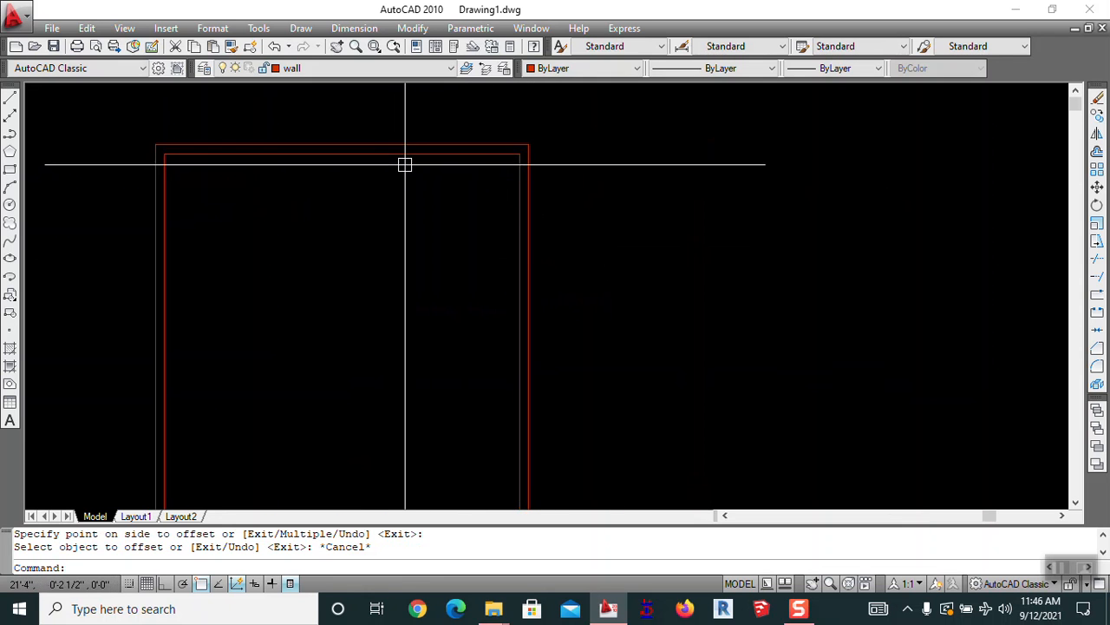
click(486, 154)
key(Escape)
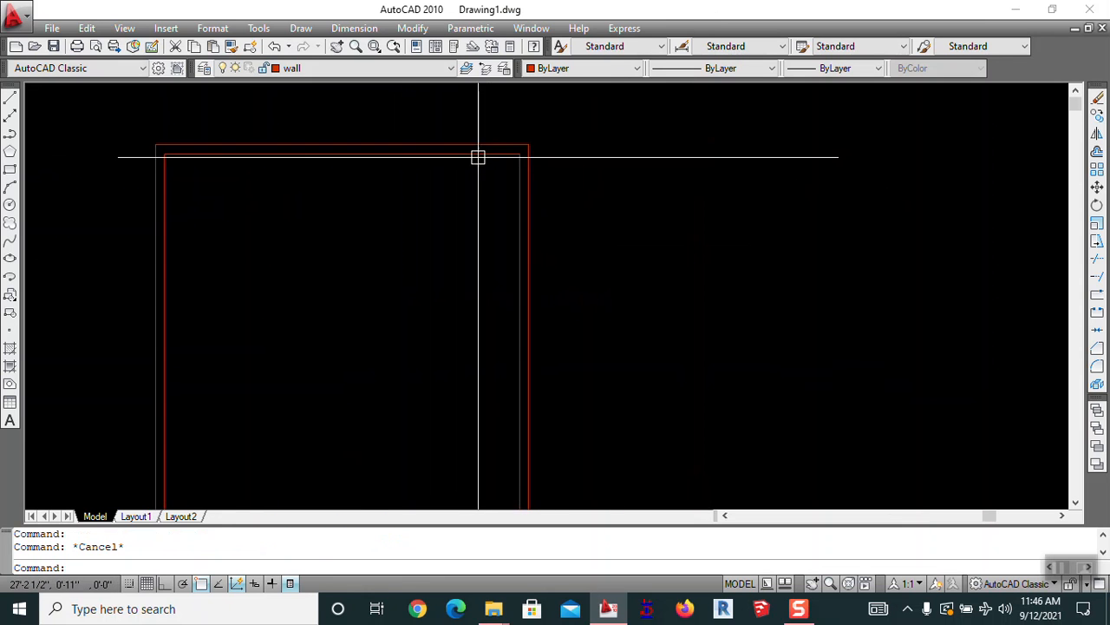
click(483, 154)
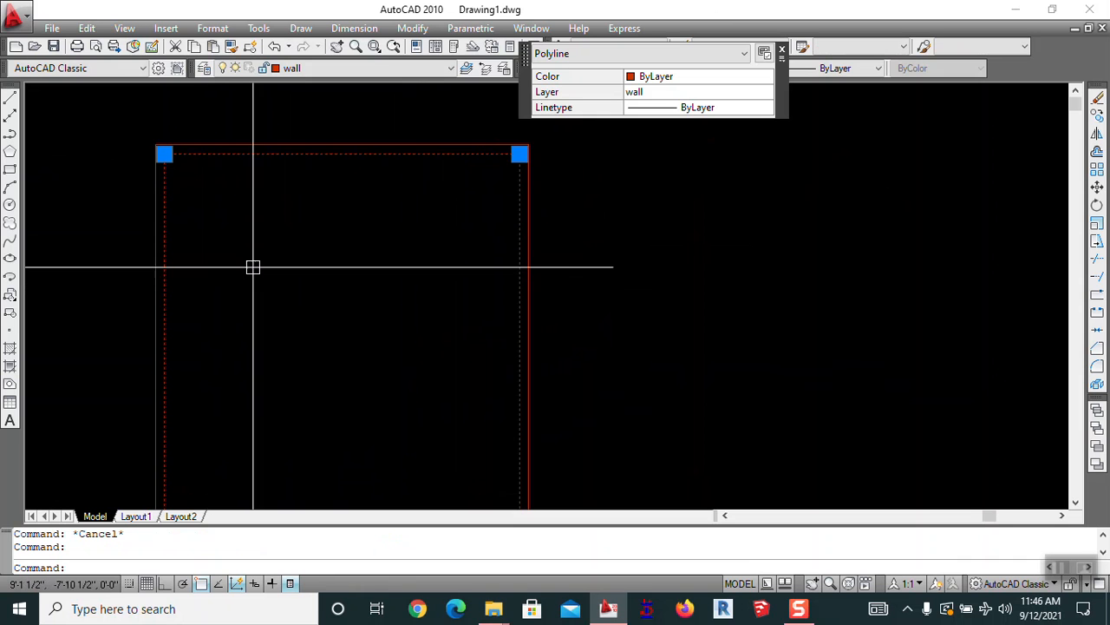
scroll(300, 286, down, 6)
middle_drag(300, 294, 405, 290)
key(Escape)
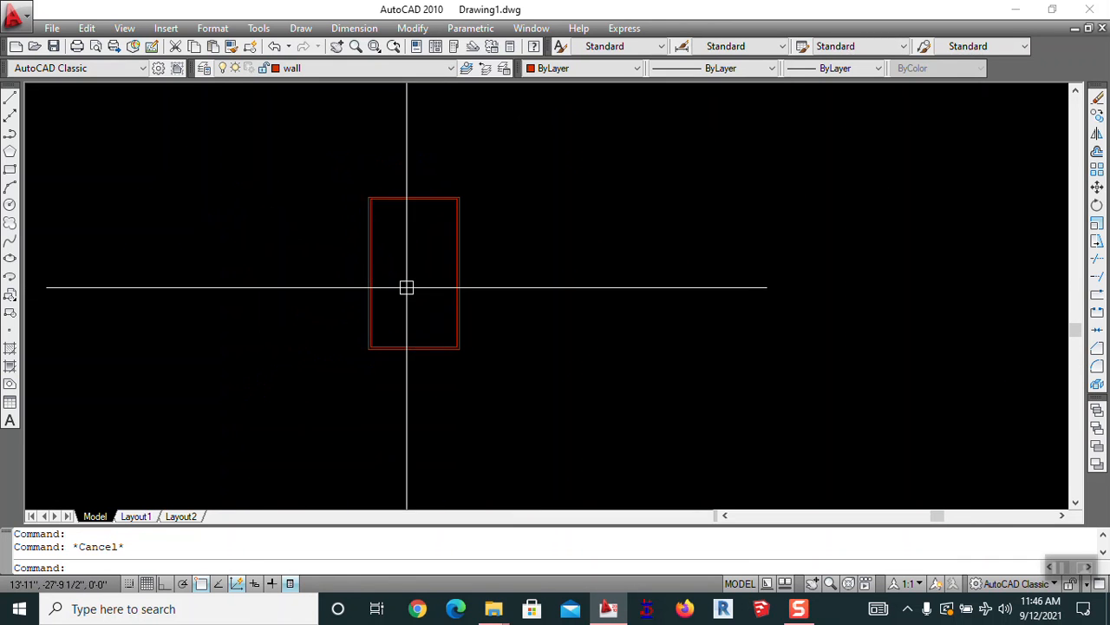
middle_drag(428, 252, 494, 264)
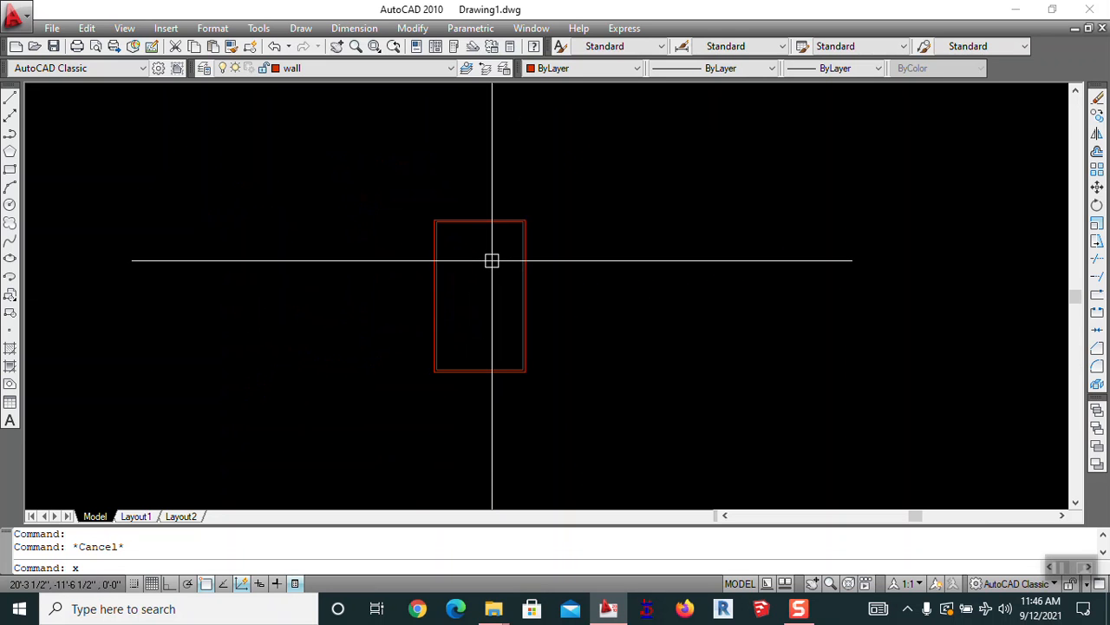
Explode both rectangles into separate lines and check the left, top, right and bottom edges
key(Return)
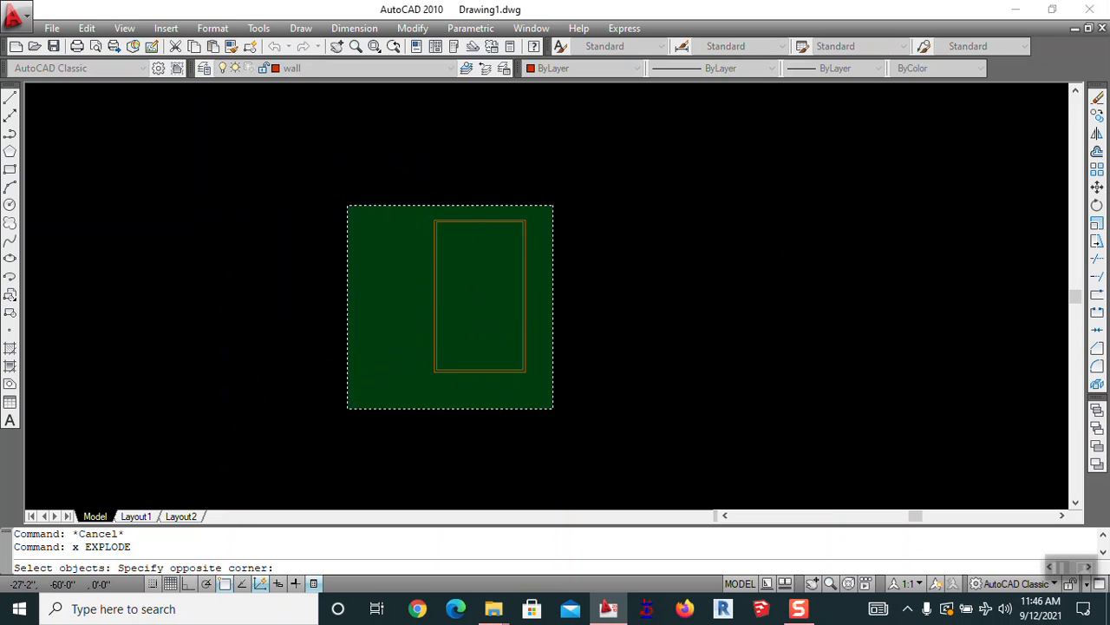
click(347, 407)
key(Return)
click(431, 306)
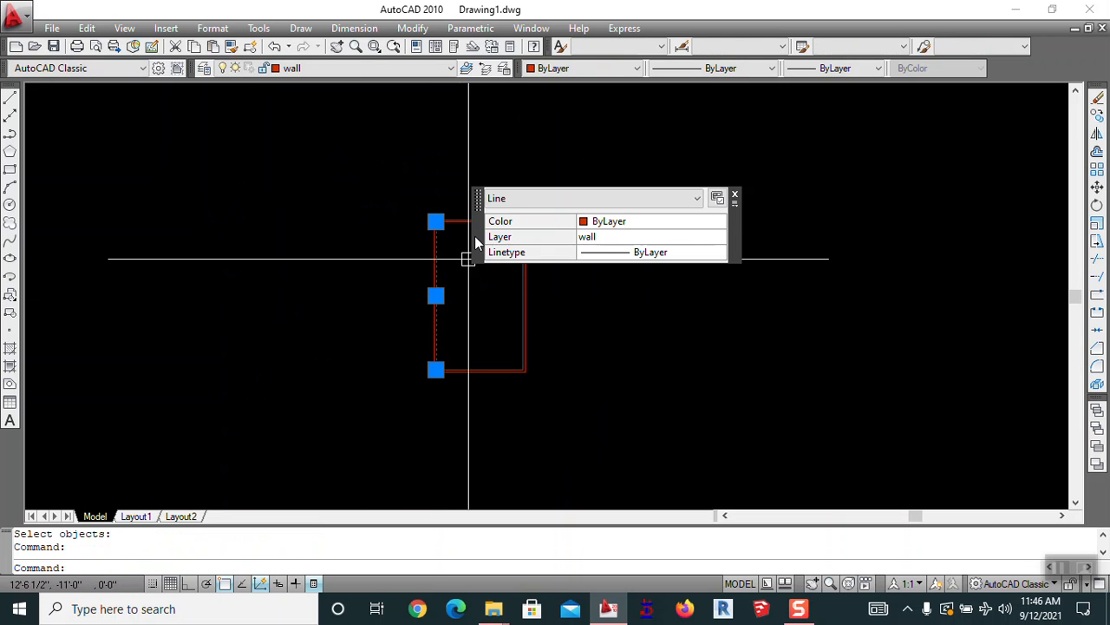
click(462, 221)
click(519, 347)
click(479, 370)
key(Escape)
scroll(436, 290, up, 4)
scroll(340, 260, down, 3)
middle_drag(356, 288, 478, 270)
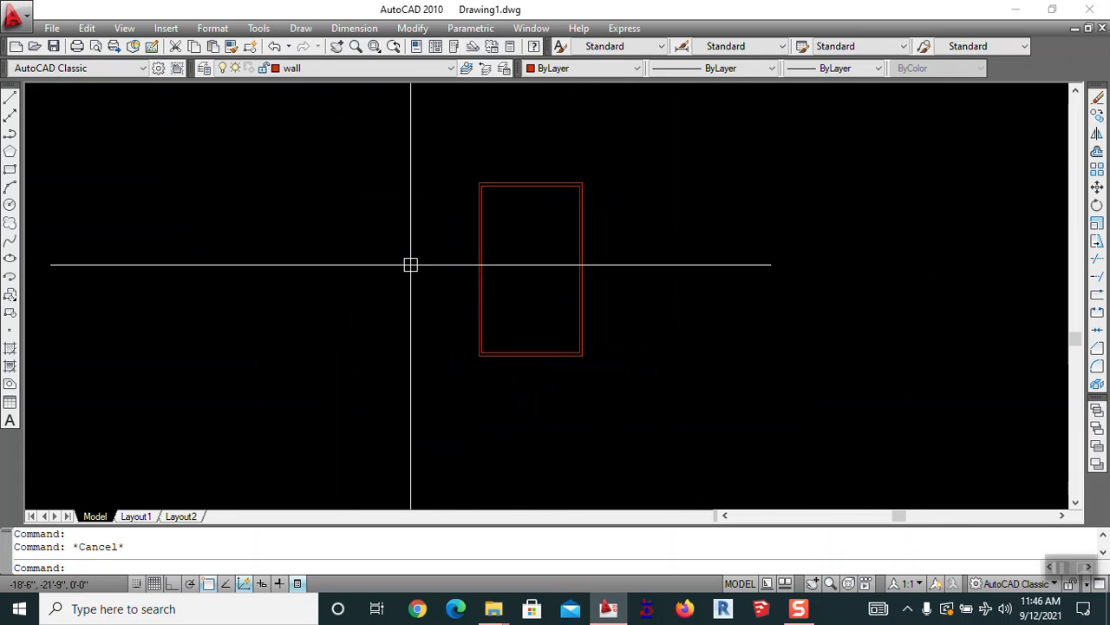
scroll(560, 186, up, 2)
middle_drag(532, 322, 502, 322)
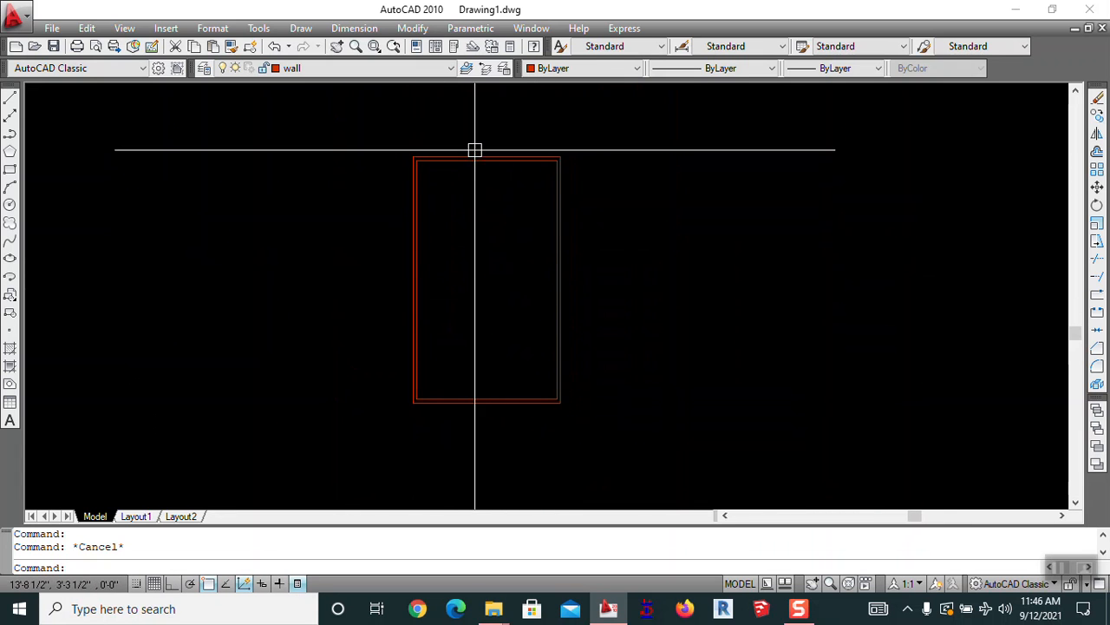
scroll(494, 404, up, 2)
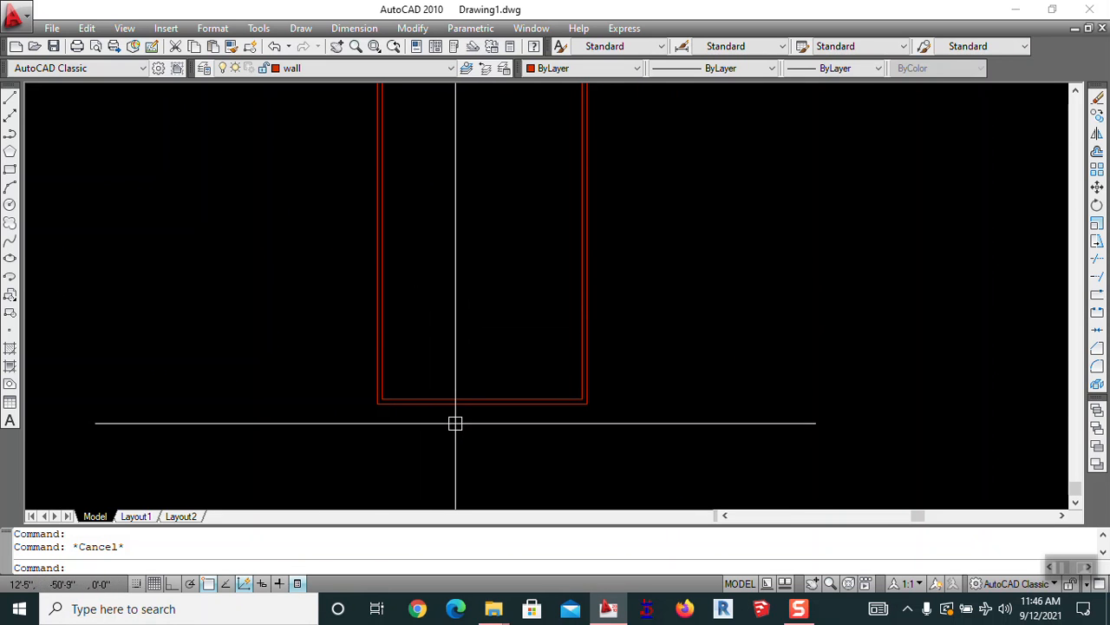
Offset the inner left wall line 10' inward to start the partition
text(o)
key(Return)
text(10')
key(Return)
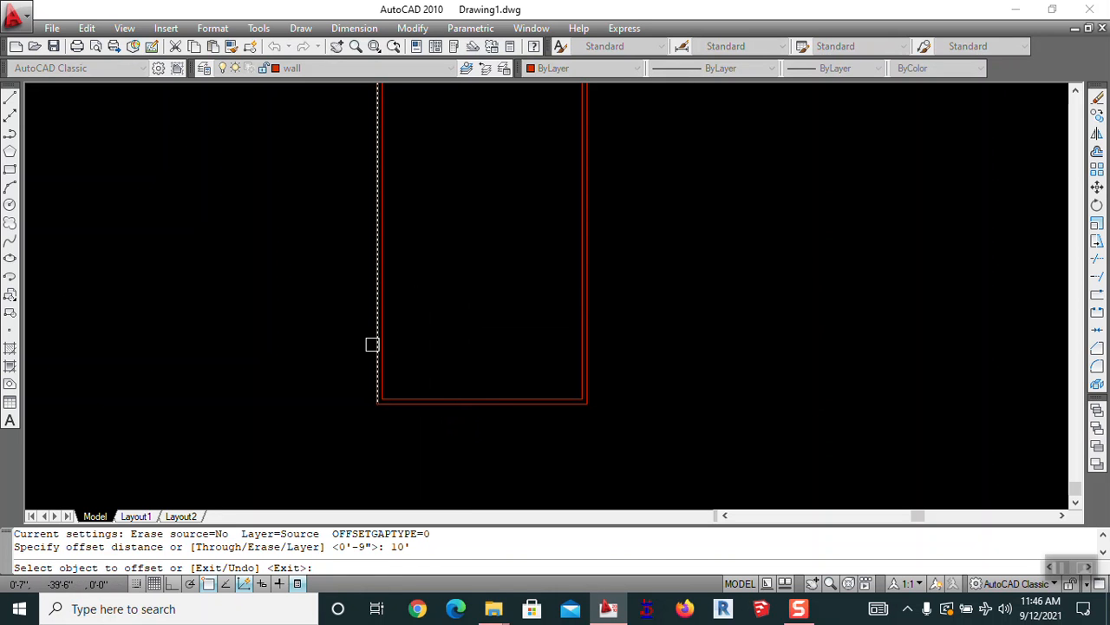
scroll(388, 346, up, 3)
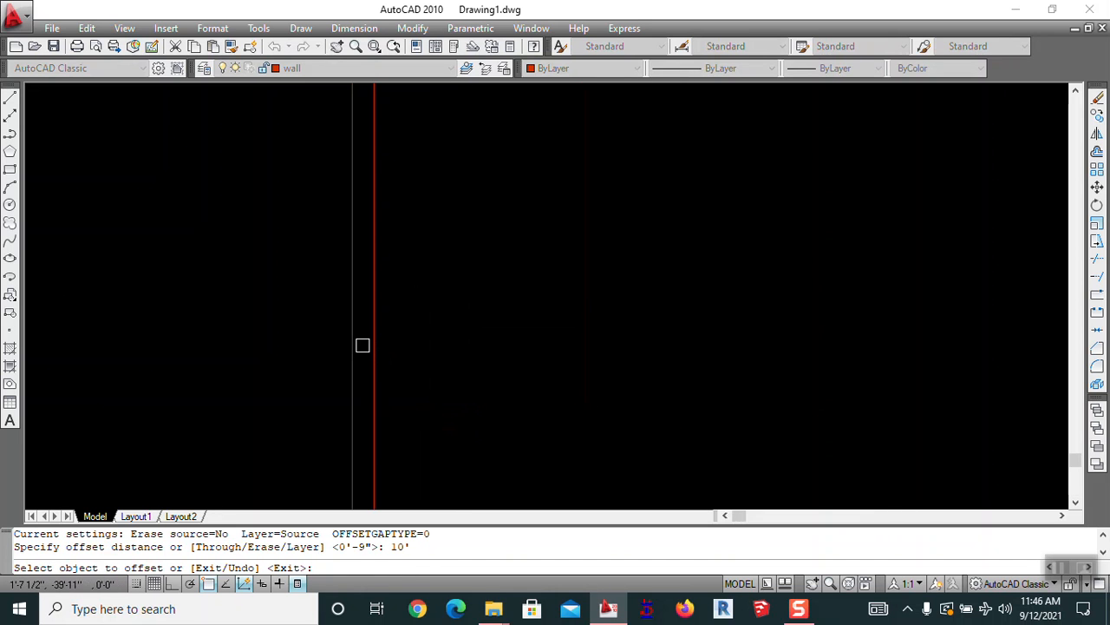
click(373, 340)
scroll(426, 335, down, 4)
click(419, 331)
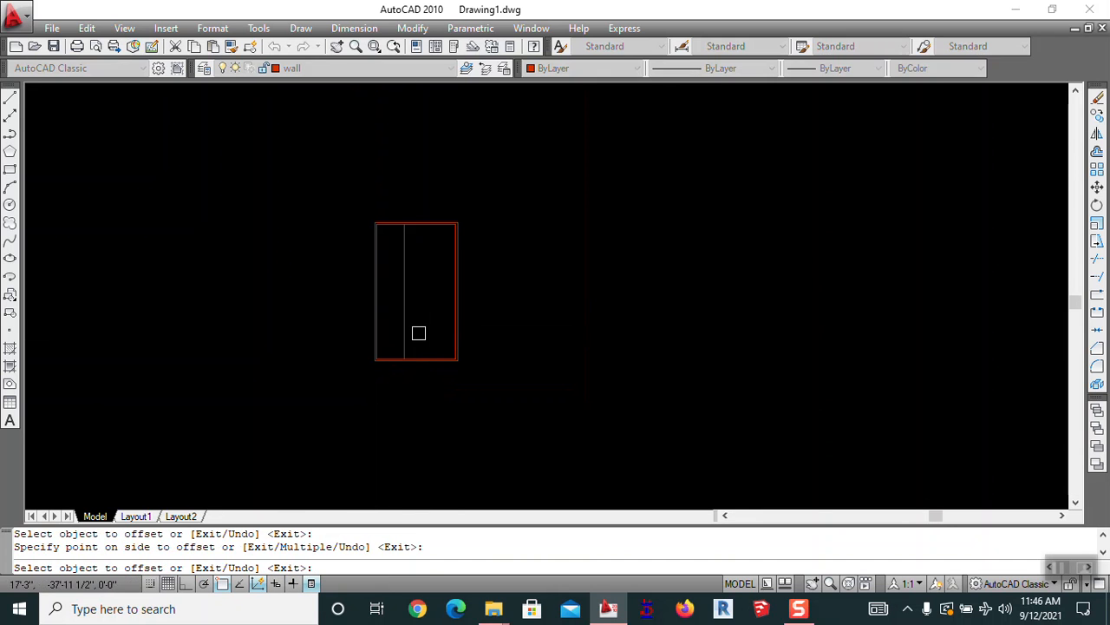
key(Escape)
Offset the new partition line 9 to the right to make it a double wall
key(Return)
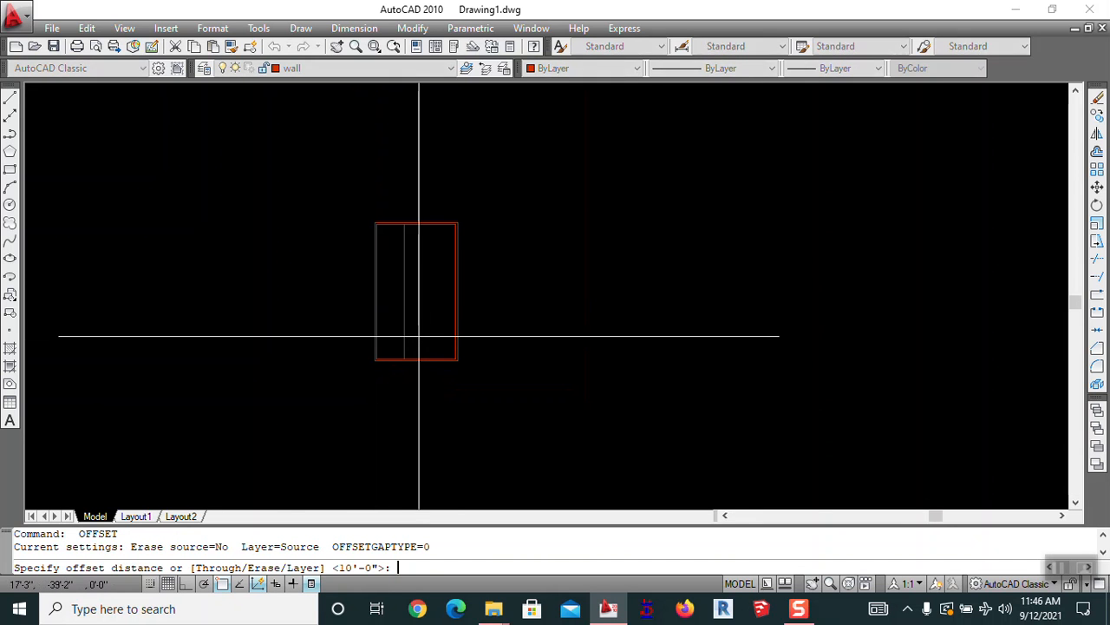
text(9)
key(Return)
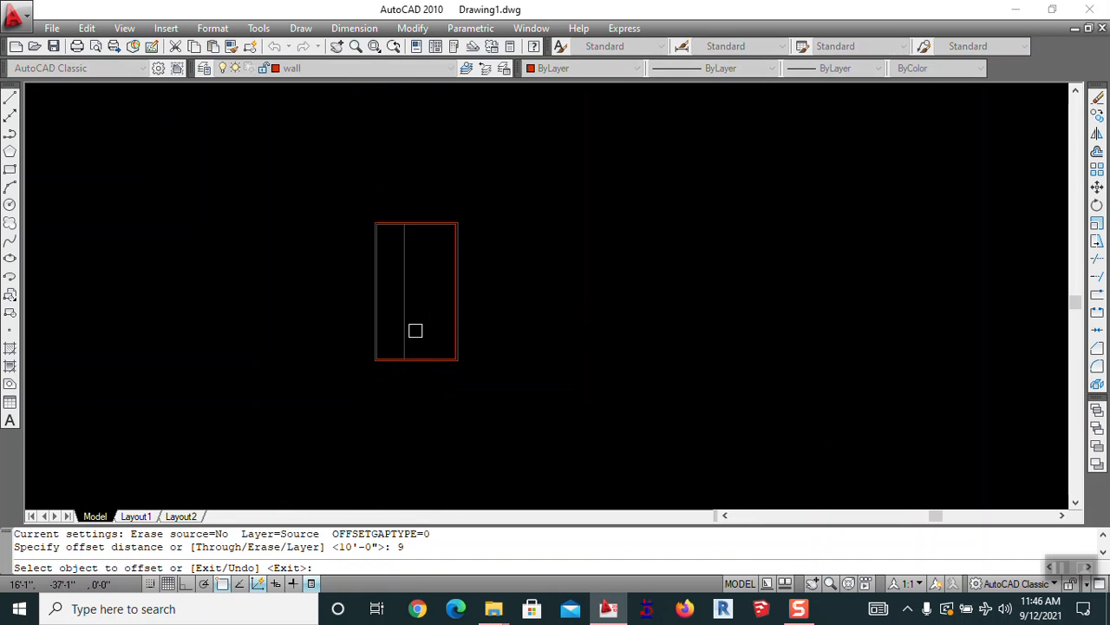
click(410, 329)
click(421, 324)
scroll(395, 353, up, 3)
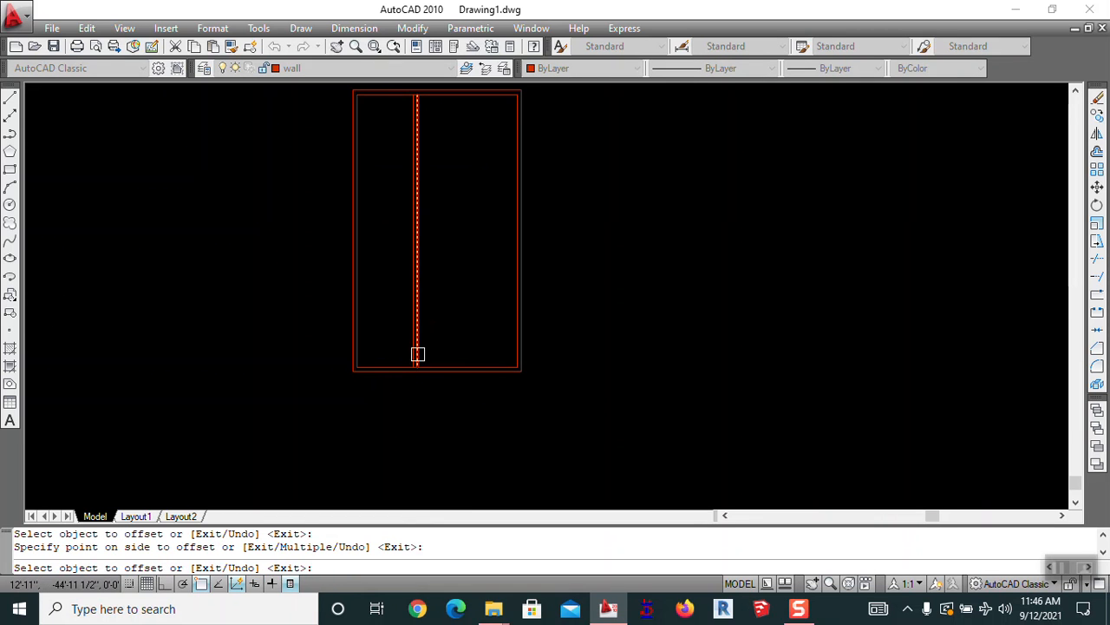
key(Return)
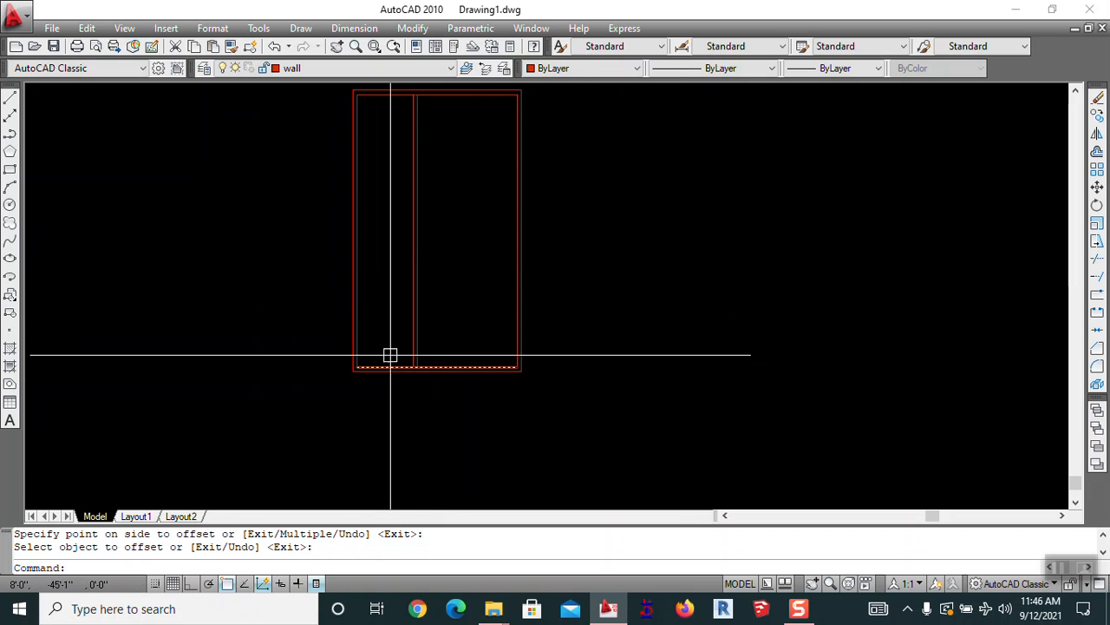
Offset the inner bottom wall line 19' upward to make a horizontal divider
key(Return)
text(19')
key(Return)
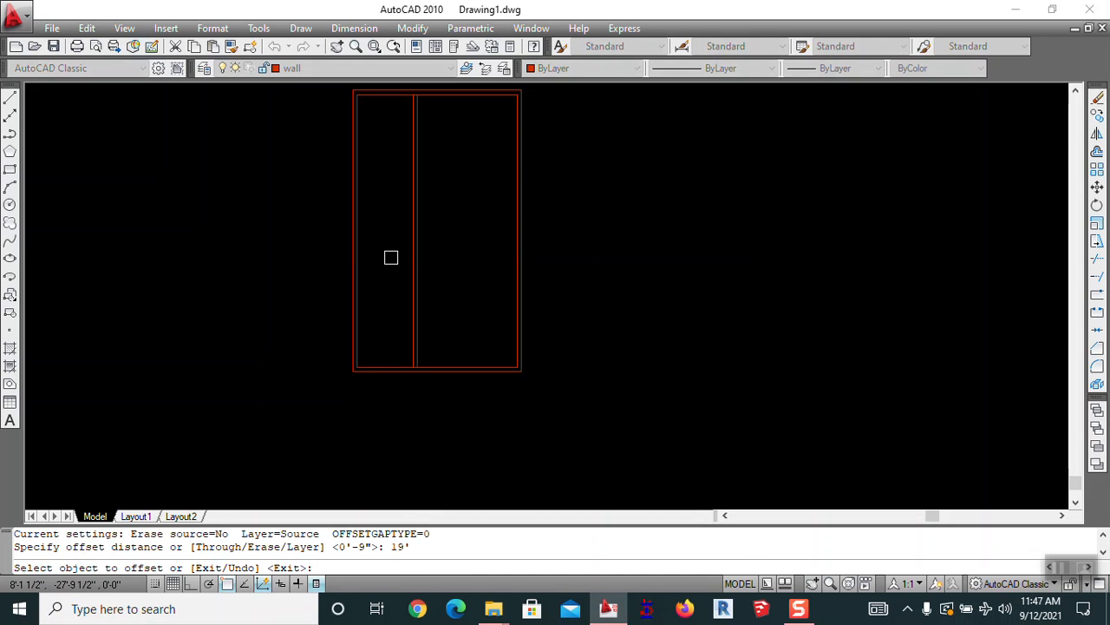
click(398, 360)
click(397, 293)
key(Escape)
Move the new horizontal divider line a distance of 24
text(m)
key(Return)
triple_click(454, 250)
click(423, 284)
key(Escape)
text(m)
key(Return)
click(457, 231)
click(447, 288)
key(Return)
click(466, 202)
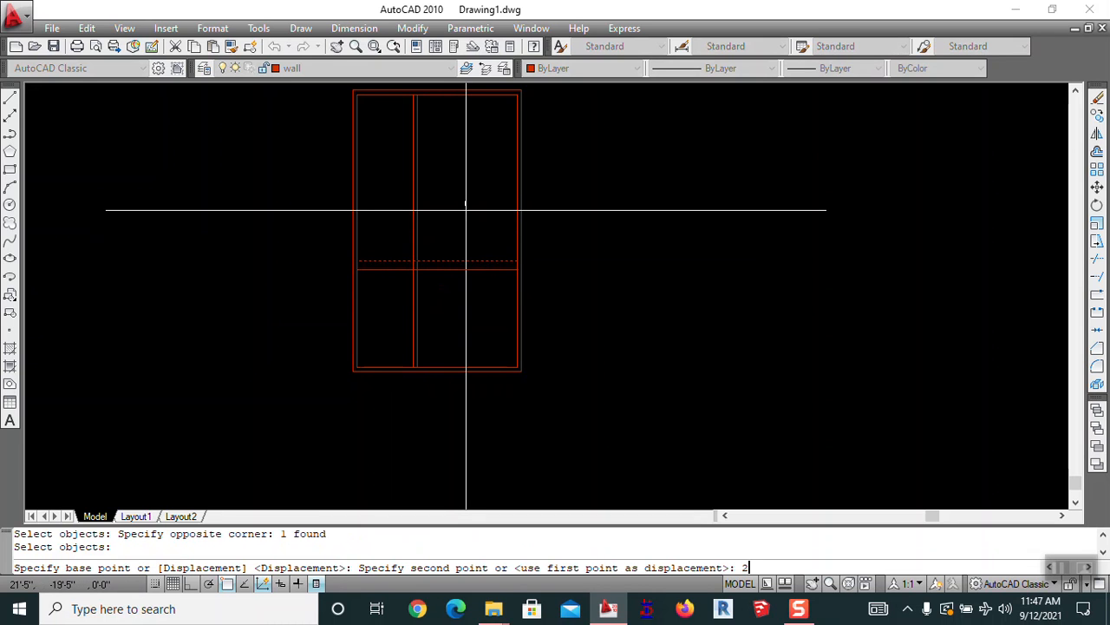
text(24)
key(Return)
key(Escape)
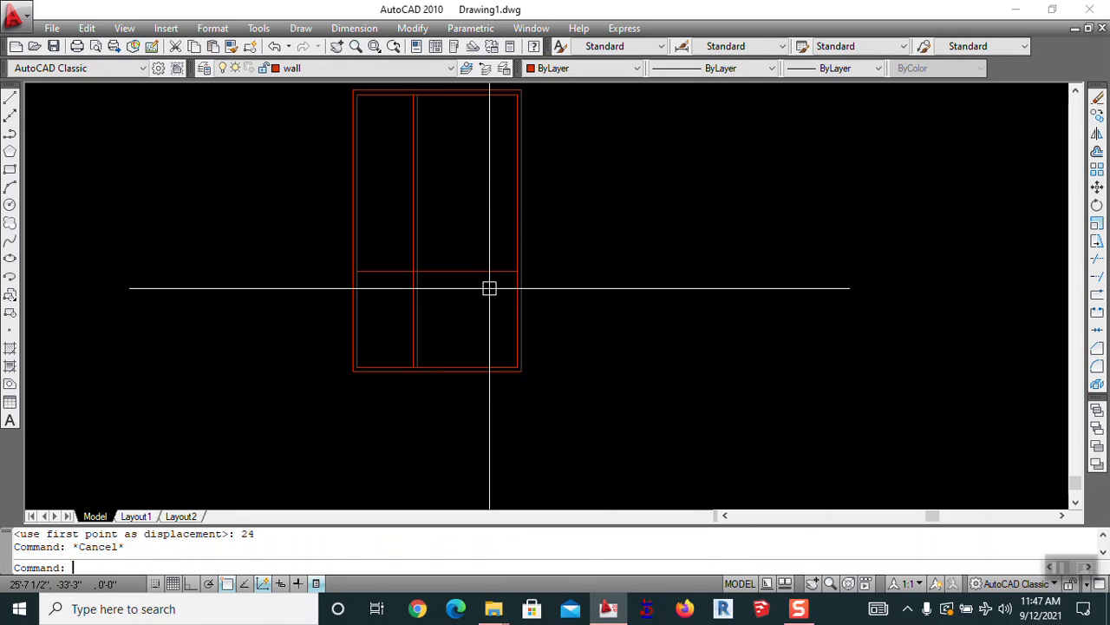
Trim the vertical partition lines above the horizontal divider, using all lines as cutting edges
text(tr)
key(Return)
key(Return)
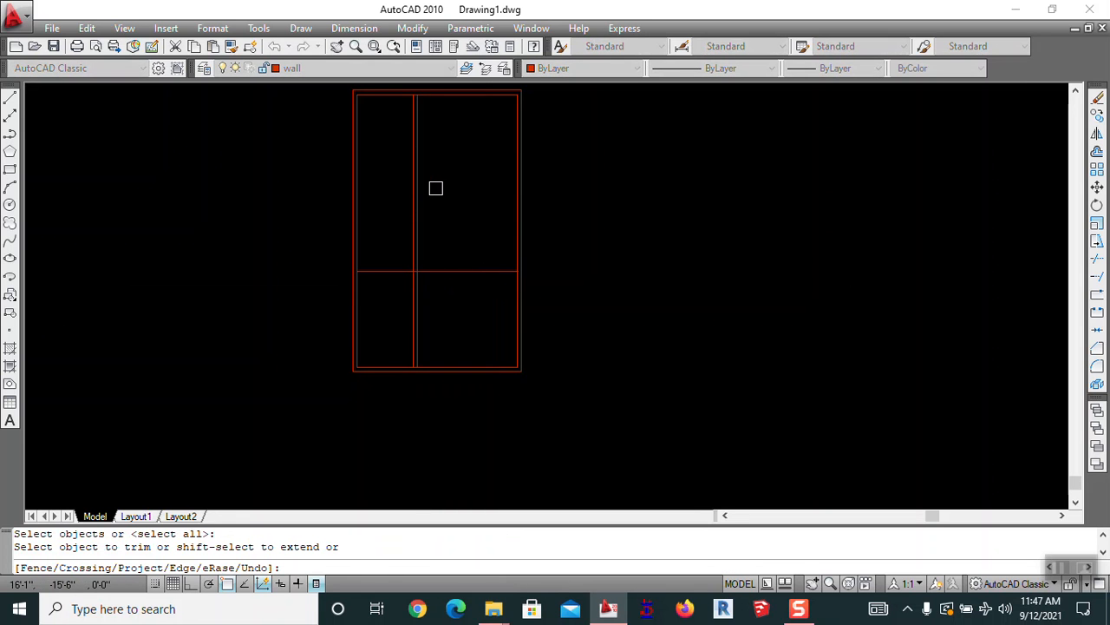
key(Escape)
key(Return)
key(Return)
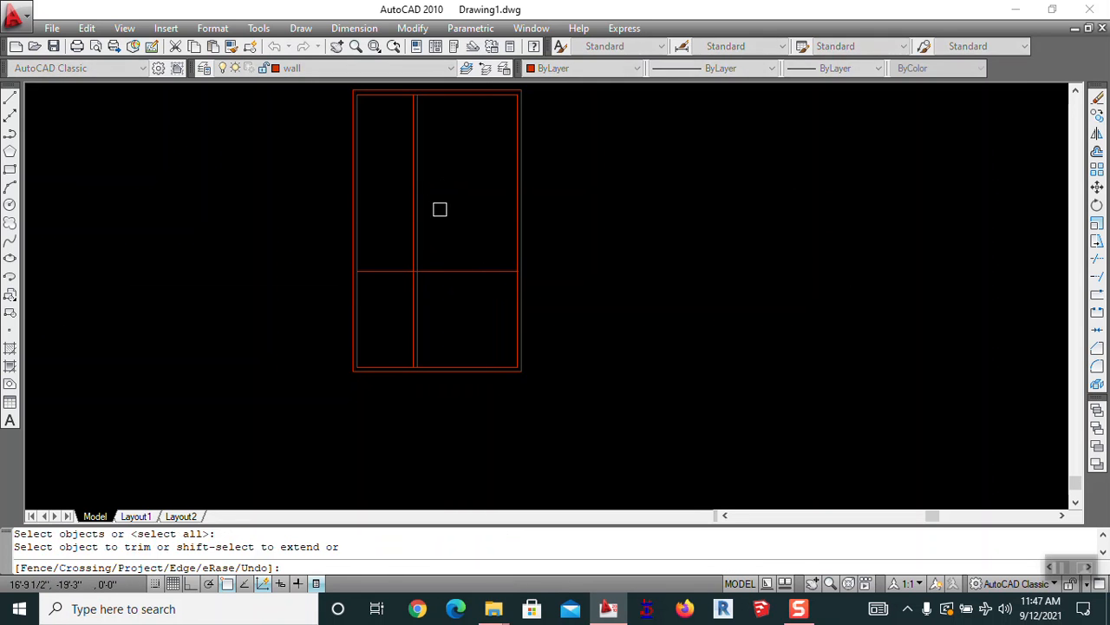
click(432, 232)
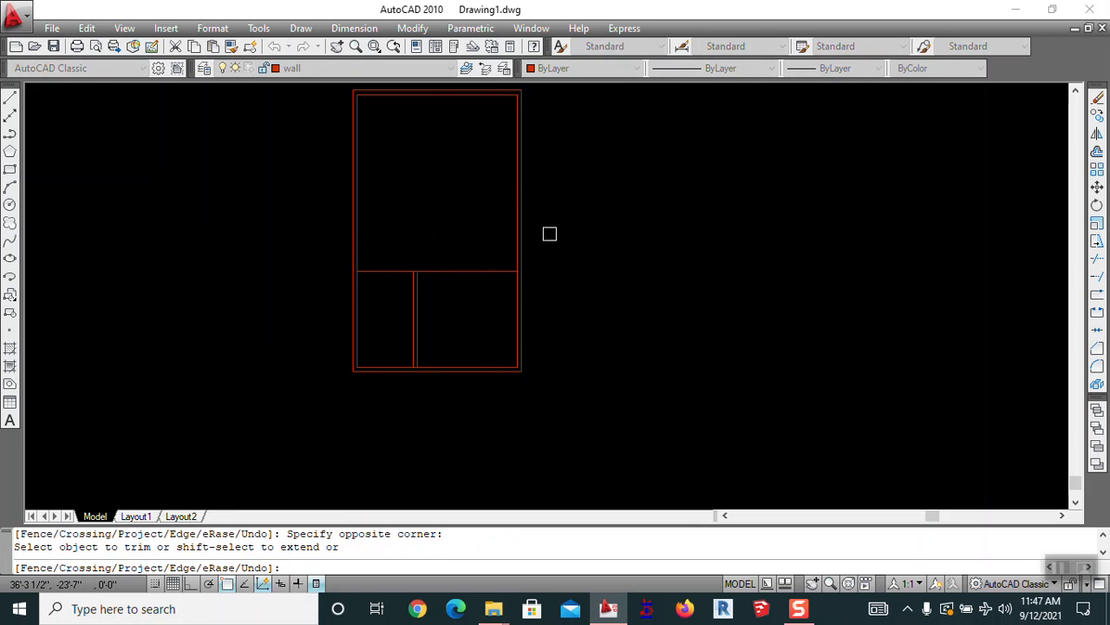
key(Escape)
scroll(376, 350, up, 3)
middle_drag(376, 349, 471, 288)
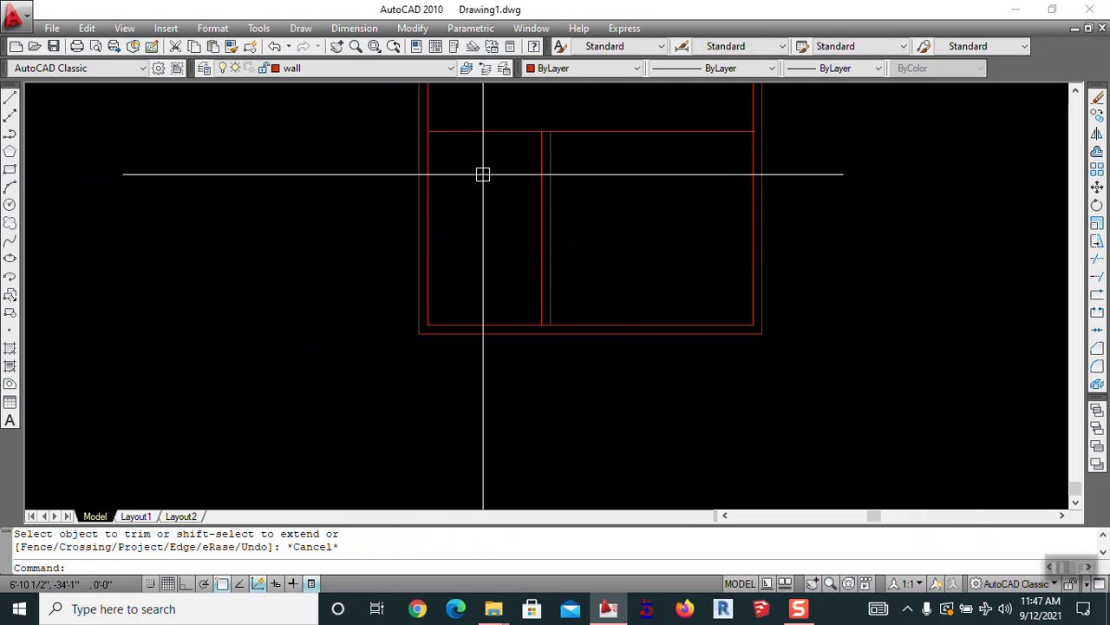
middle_drag(516, 244, 454, 275)
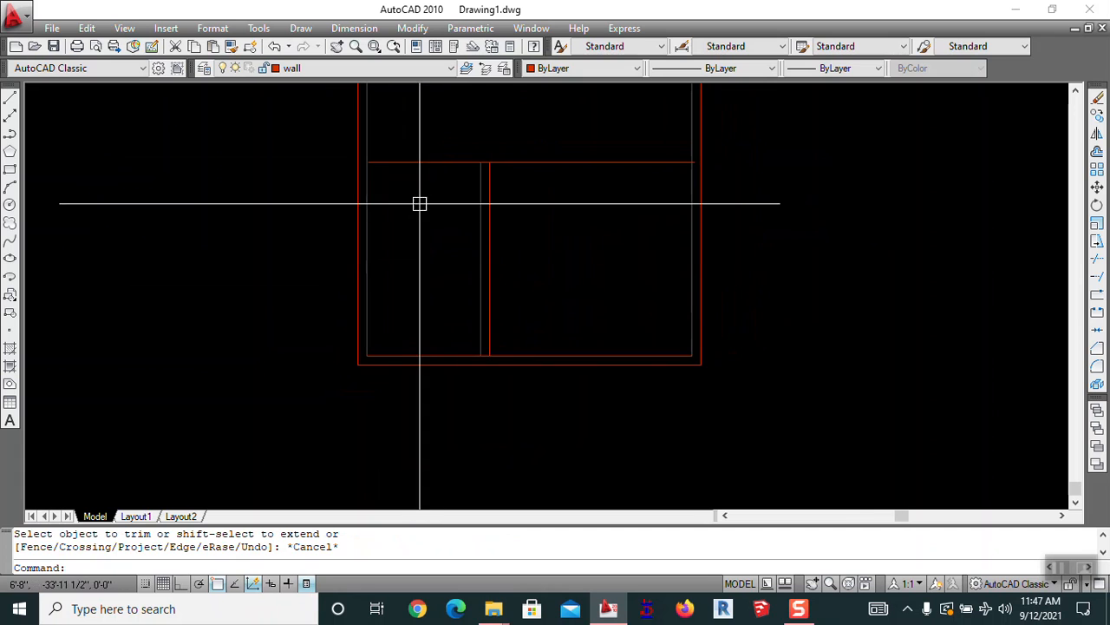
key(Escape)
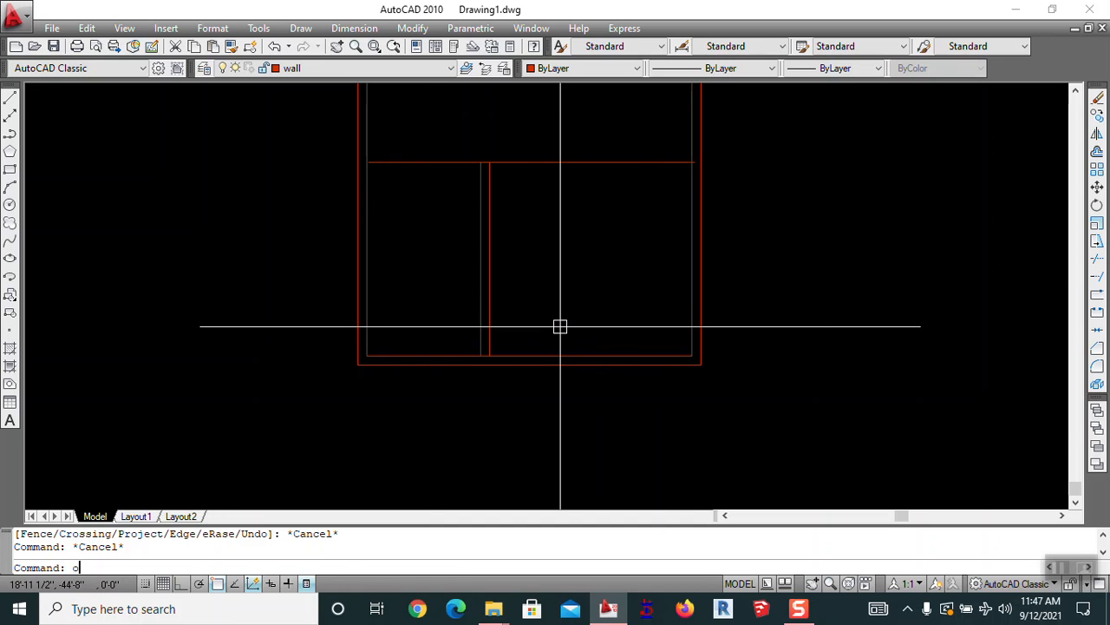
Offset the bottom inner wall line 4' upward to create a new horizontal wall line
key(Return)
text(4)
key(Return)
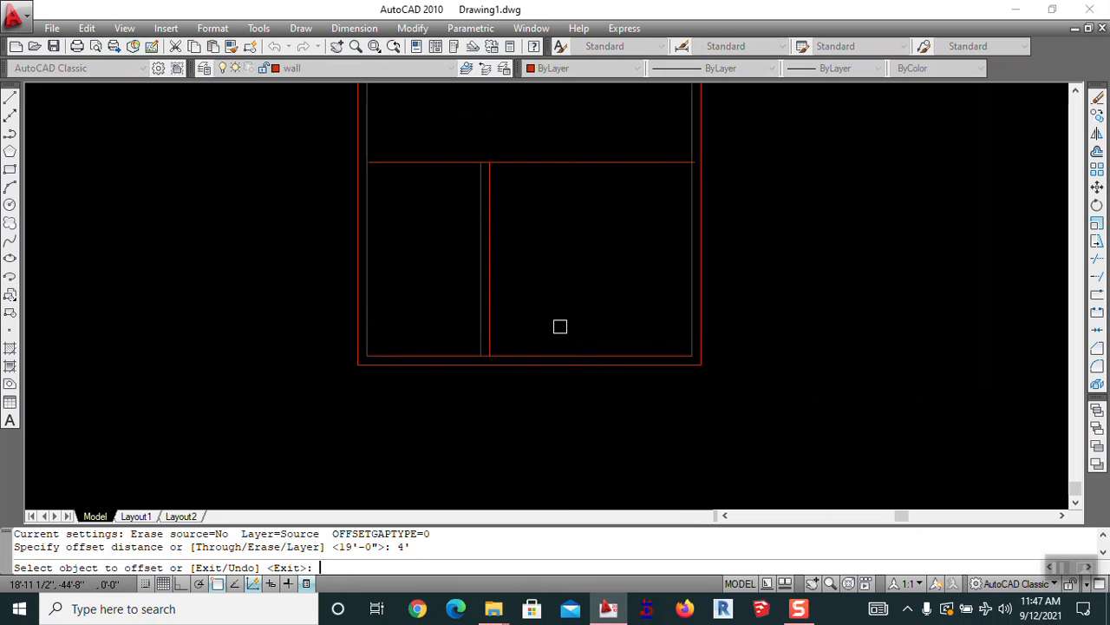
click(569, 355)
click(583, 301)
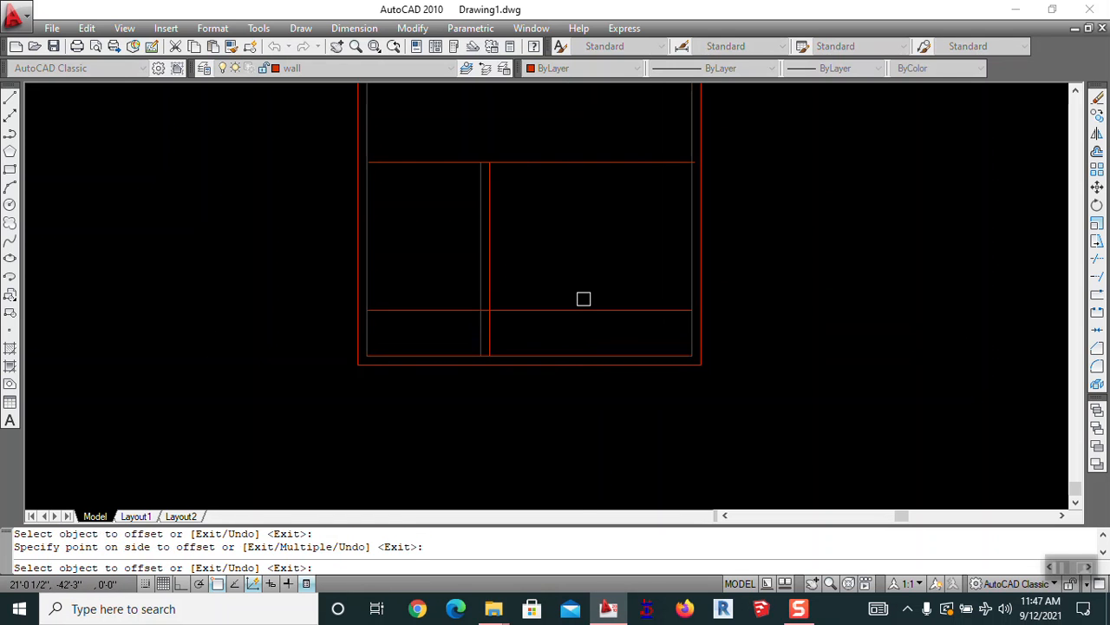
key(Escape)
Fillet both vertical partition lines to the new horizontal line for clean corners
key(Return)
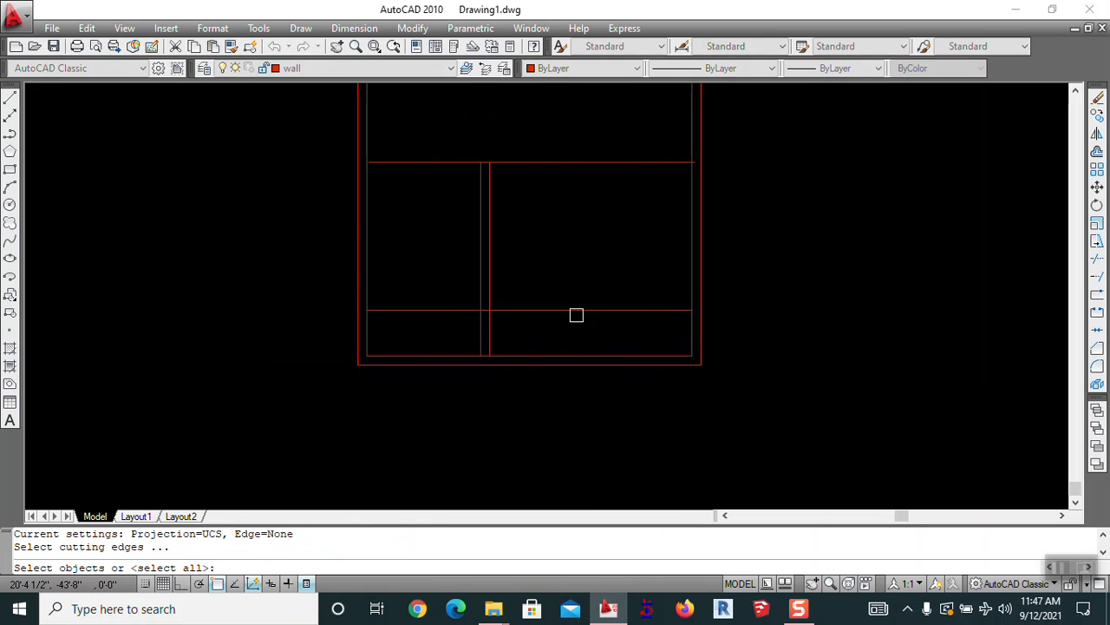
key(Return)
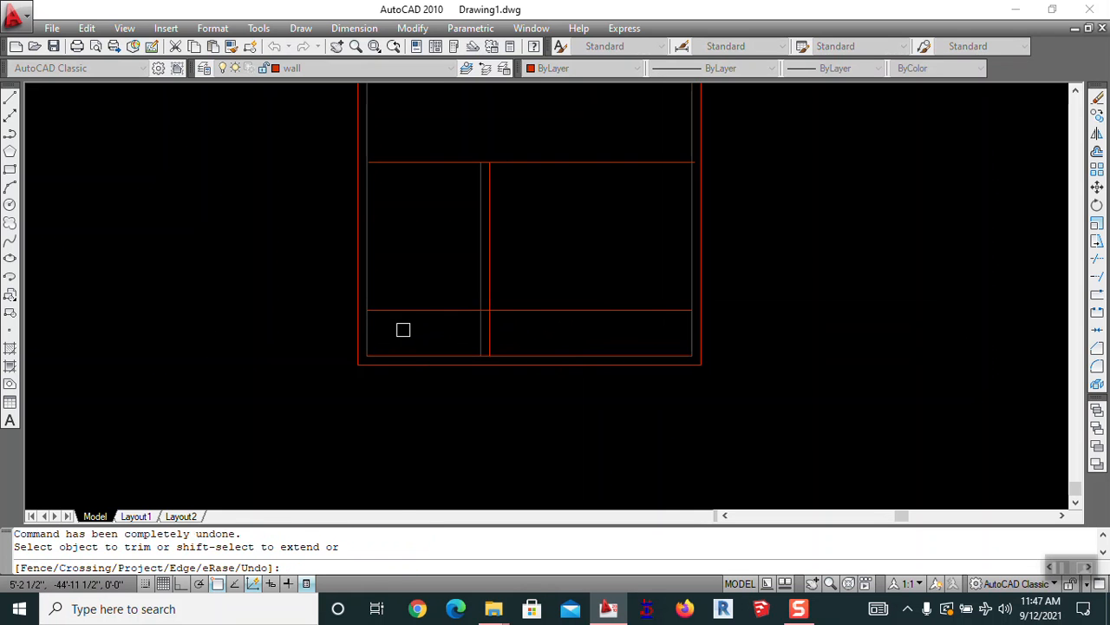
key(Escape)
text(f)
key(Return)
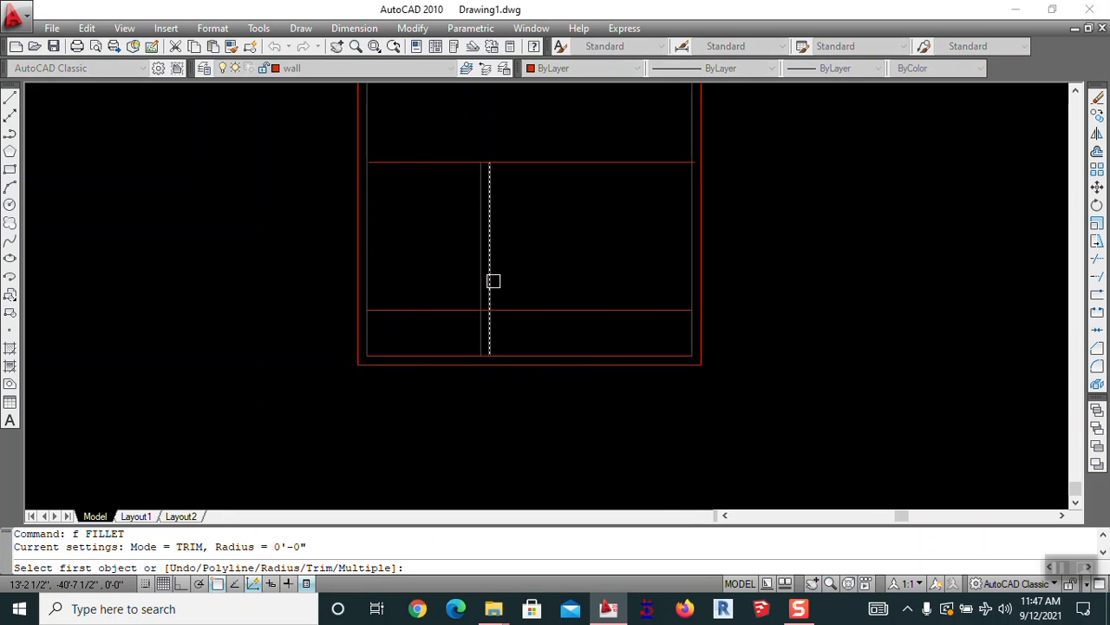
click(495, 263)
click(528, 310)
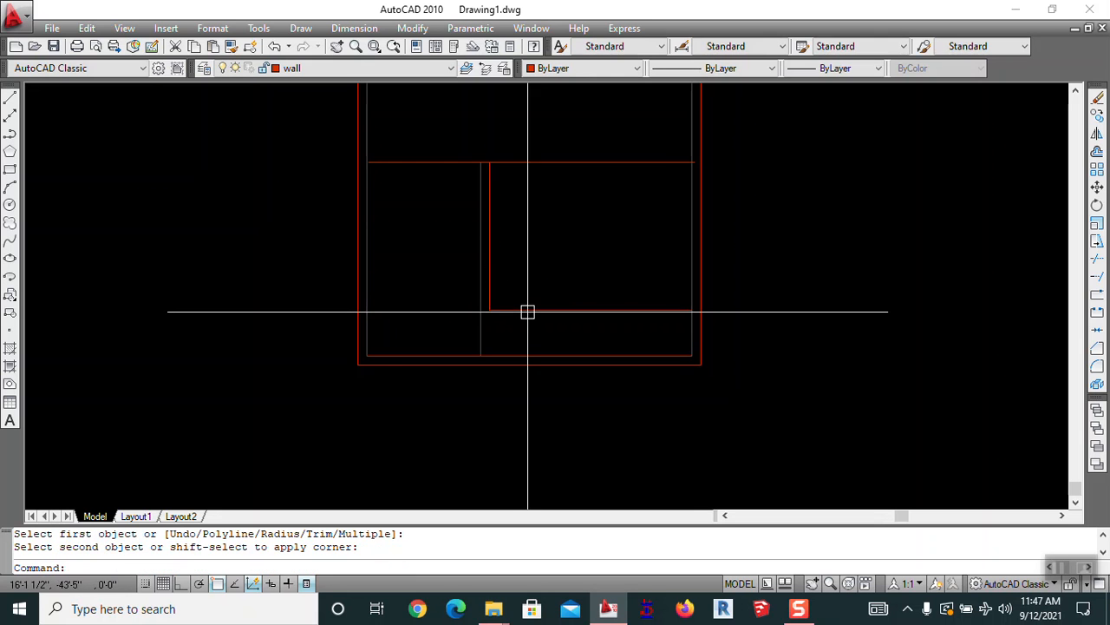
key(Return)
click(481, 267)
click(530, 310)
key(Escape)
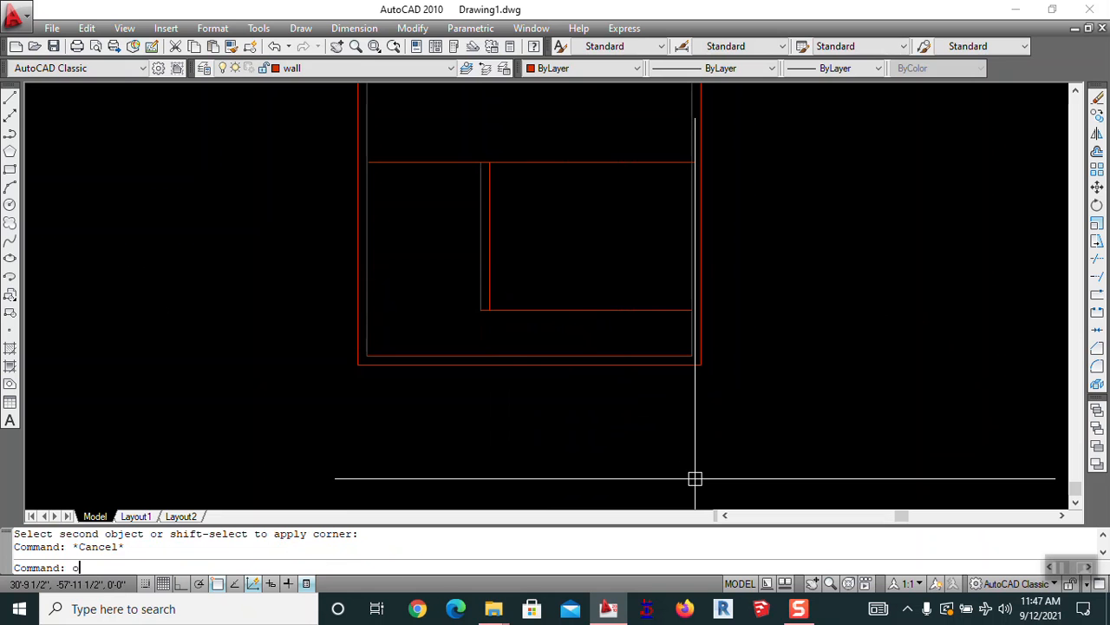
key(Return)
Double the new horizontal wall line with a copy 9 inches above it
key(Return)
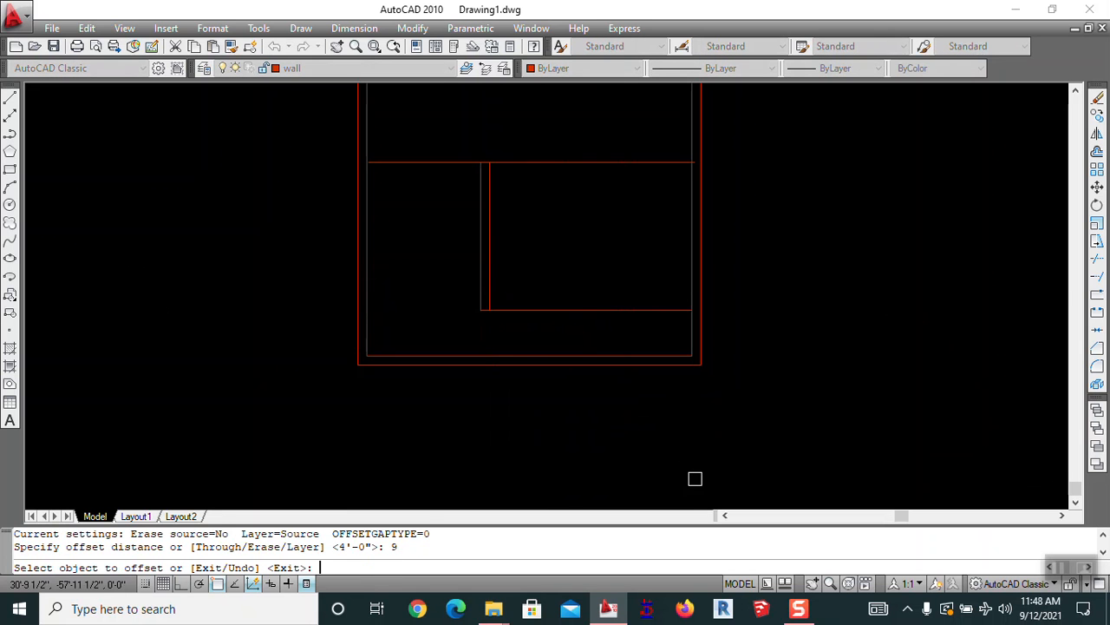
click(568, 310)
click(570, 283)
key(Escape)
text(f)
key(Return)
scroll(489, 281, up, 3)
key(Escape)
scroll(556, 329, down, 4)
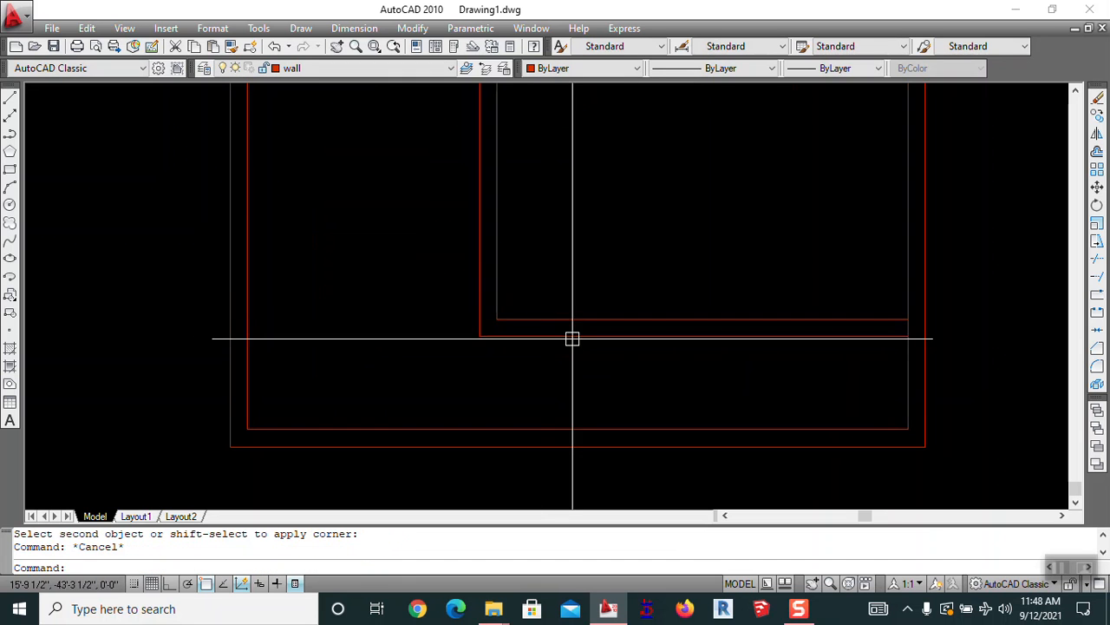
middle_drag(669, 338, 723, 298)
middle_drag(707, 250, 662, 271)
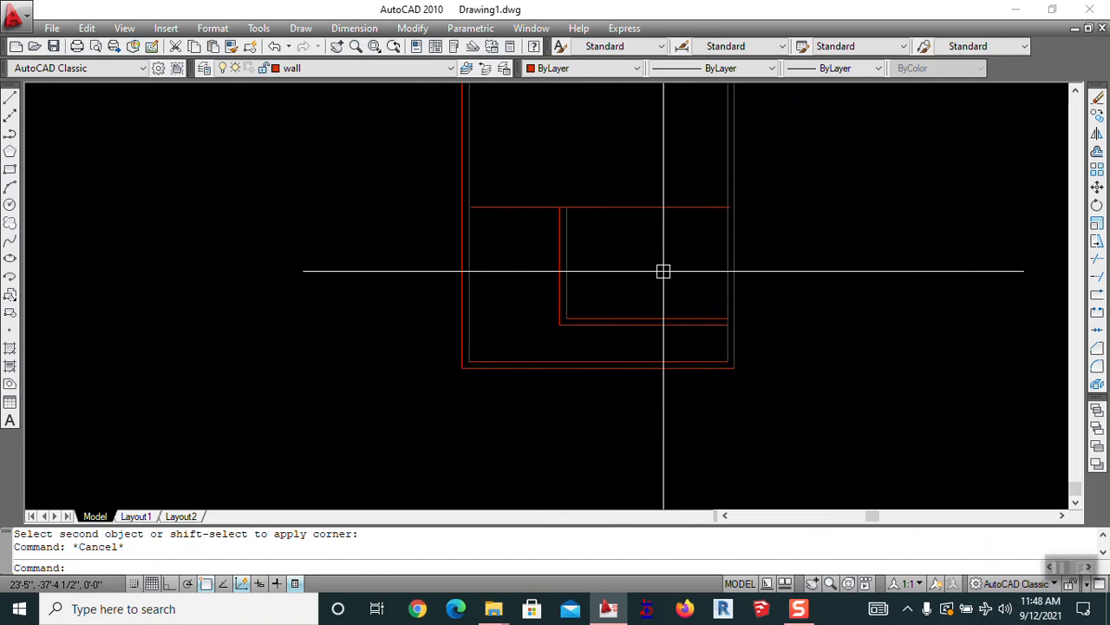
Double the cross divider line with a copy 9 inches above it
text(o)
key(Return)
text(9)
key(Return)
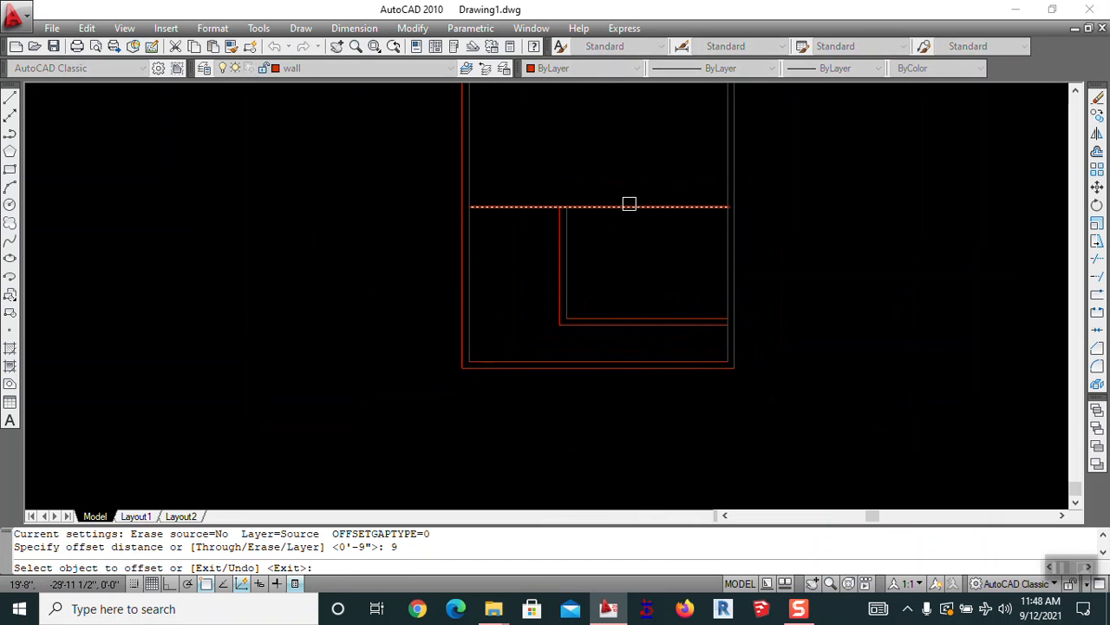
click(627, 206)
click(639, 164)
key(Escape)
Reframe the plan in view and begin another offset
scroll(674, 272, down, 2)
mouse_move(674, 273)
middle_down()
mouse_move(789, 275)
mouse_move(736, 243)
mouse_move(684, 277)
middle_up()
middle_drag(551, 235, 550, 260)
scroll(564, 277, up, 3)
middle_drag(581, 303, 569, 240)
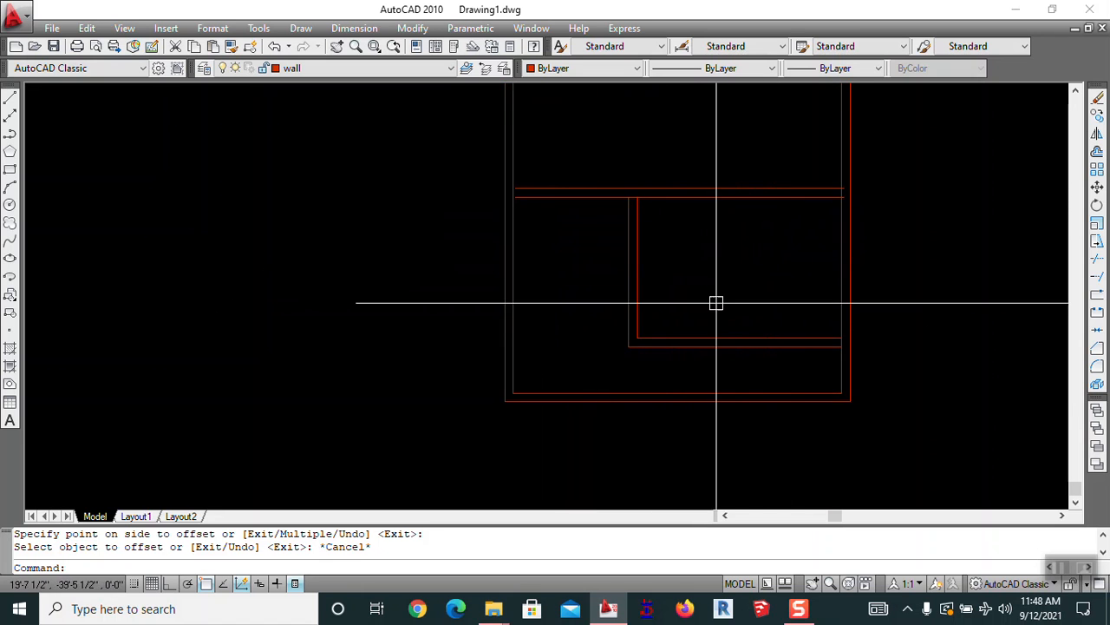
middle_drag(706, 278, 630, 246)
key(Escape)
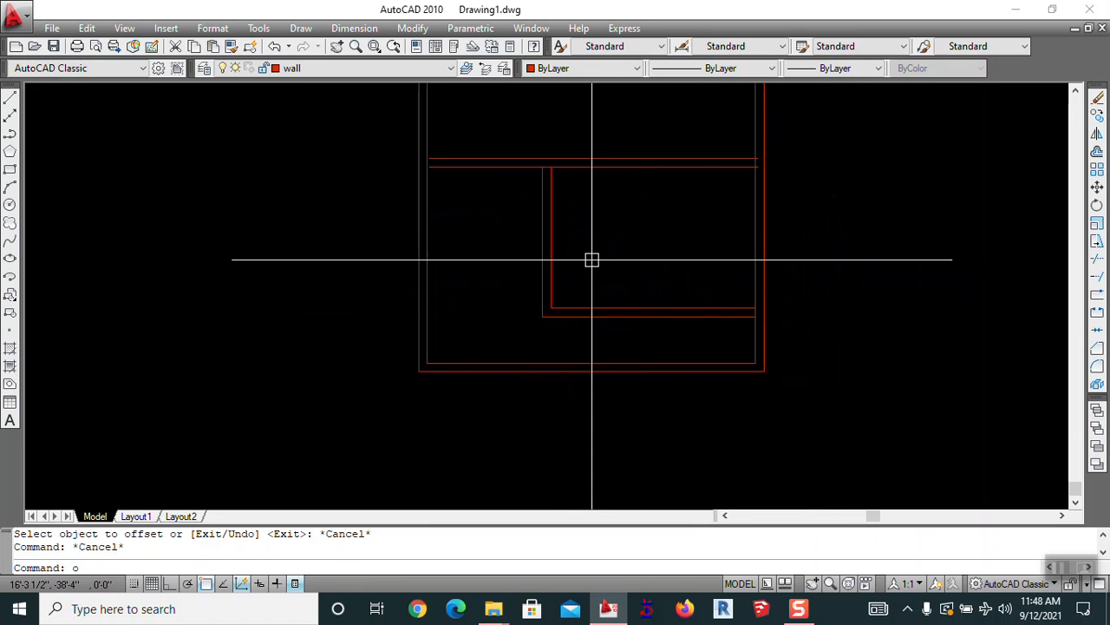
text(o)
key(Return)
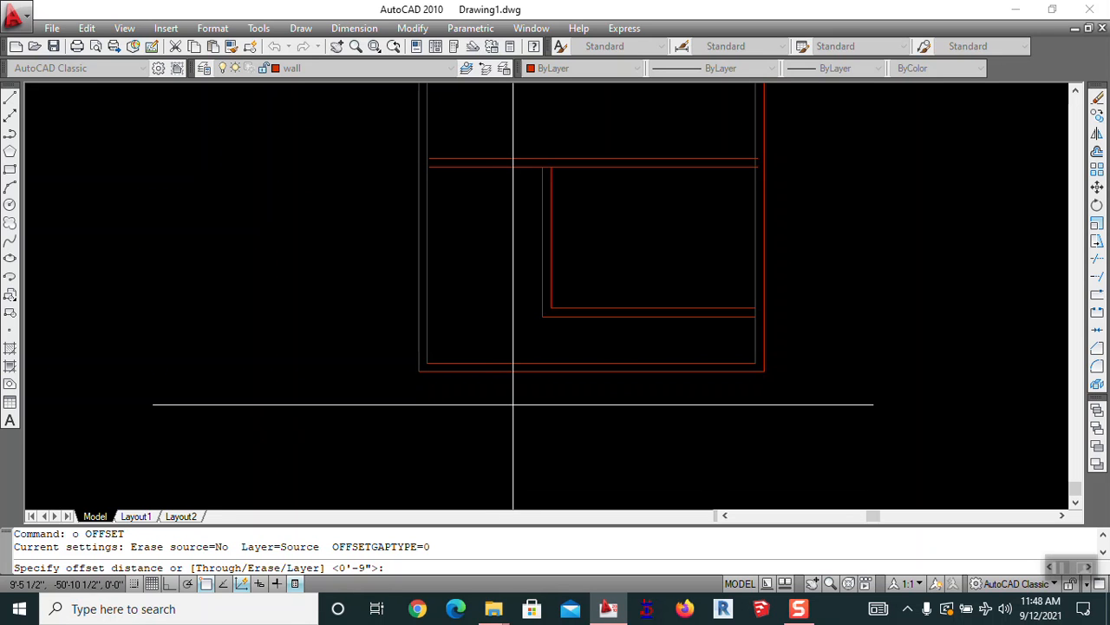
scroll(754, 308, up, 2)
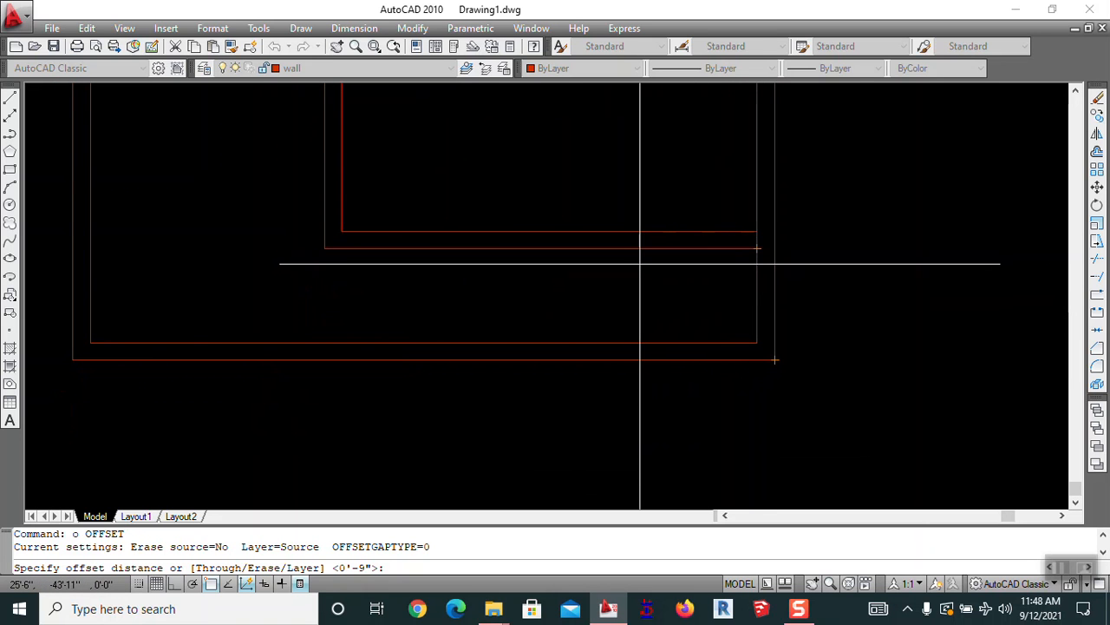
scroll(640, 263, down, 2)
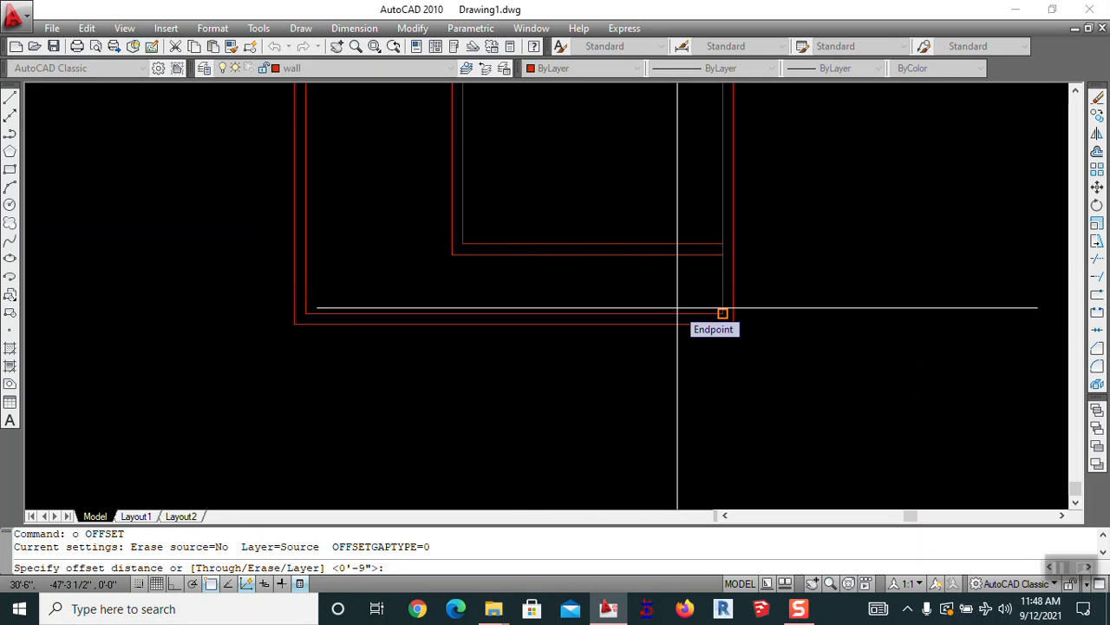
Copy the outer right wall line 6' inward as a new partition line
text(')
key(Return)
click(729, 289)
click(694, 288)
key(Escape)
Trim the new partition line so it stays only within the bottom strip
text(tr)
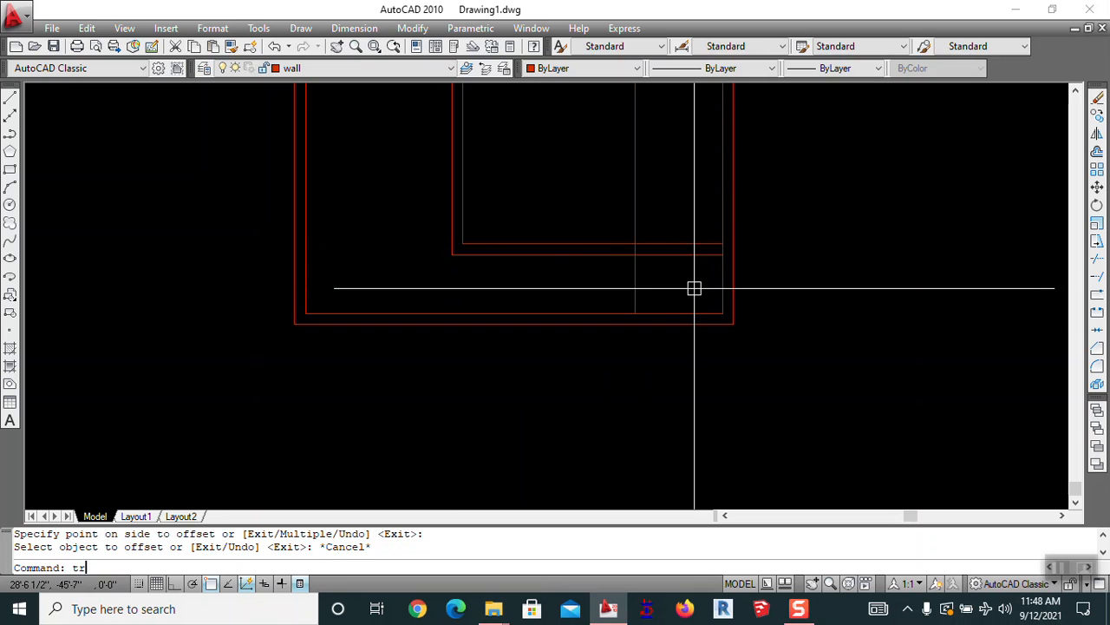
key(space)
key(space)
scroll(653, 254, up, 6)
click(628, 236)
click(581, 239)
key(Escape)
Erase the leftover upper piece of the vertical line
text(e)
key(space)
click(622, 175)
click(570, 178)
key(space)
scroll(617, 241, down, 3)
key(Escape)
scroll(624, 245, up, 2)
middle_drag(624, 244, 633, 270)
Double the short partition line with a 9-inch offset
text(o)
key(space)
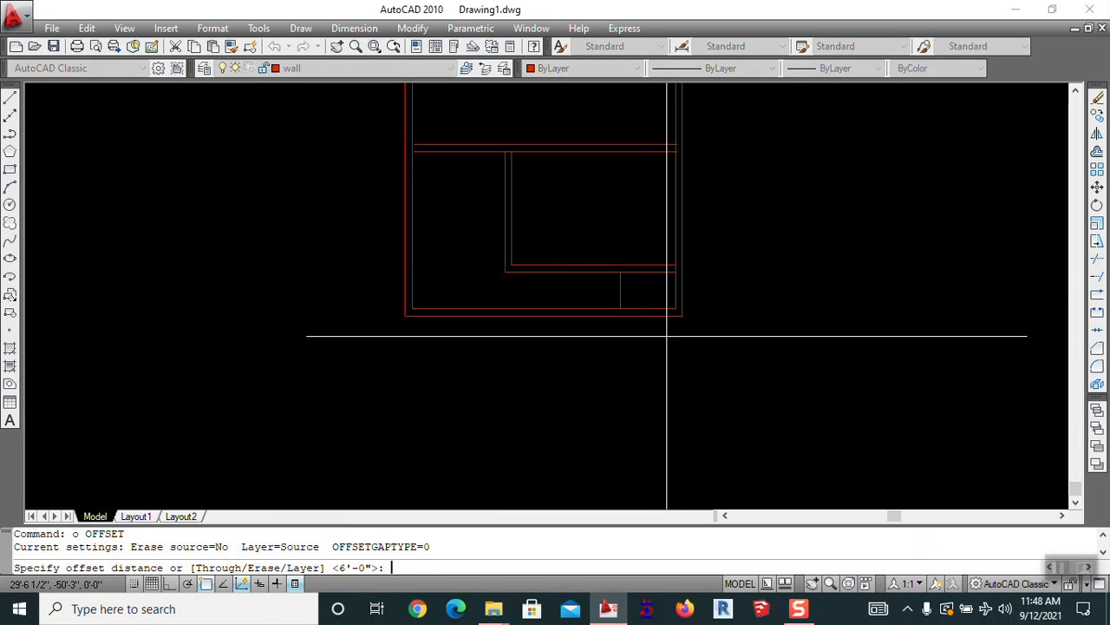
text(9)
key(space)
scroll(634, 300, up, 3)
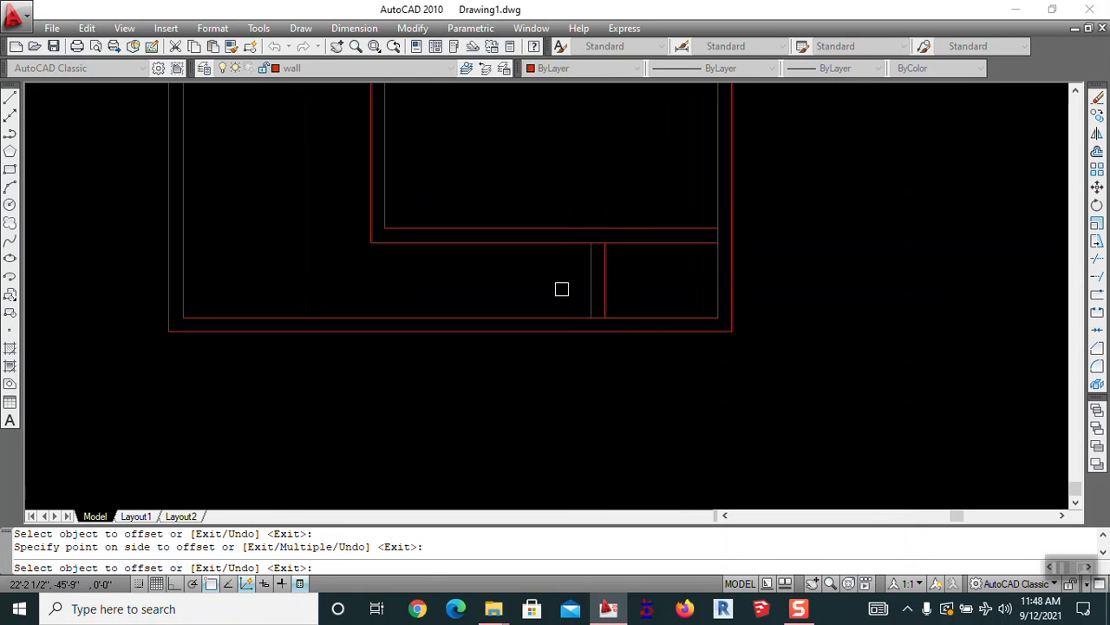
key(Escape)
scroll(696, 328, down, 4)
Pan and zoom until the whole floor plan is in view
middle_drag(642, 299, 622, 320)
scroll(670, 334, up, 3)
scroll(664, 352, down, 1)
mouse_move(637, 251)
middle_down()
mouse_move(651, 295)
mouse_move(703, 322)
middle_up()
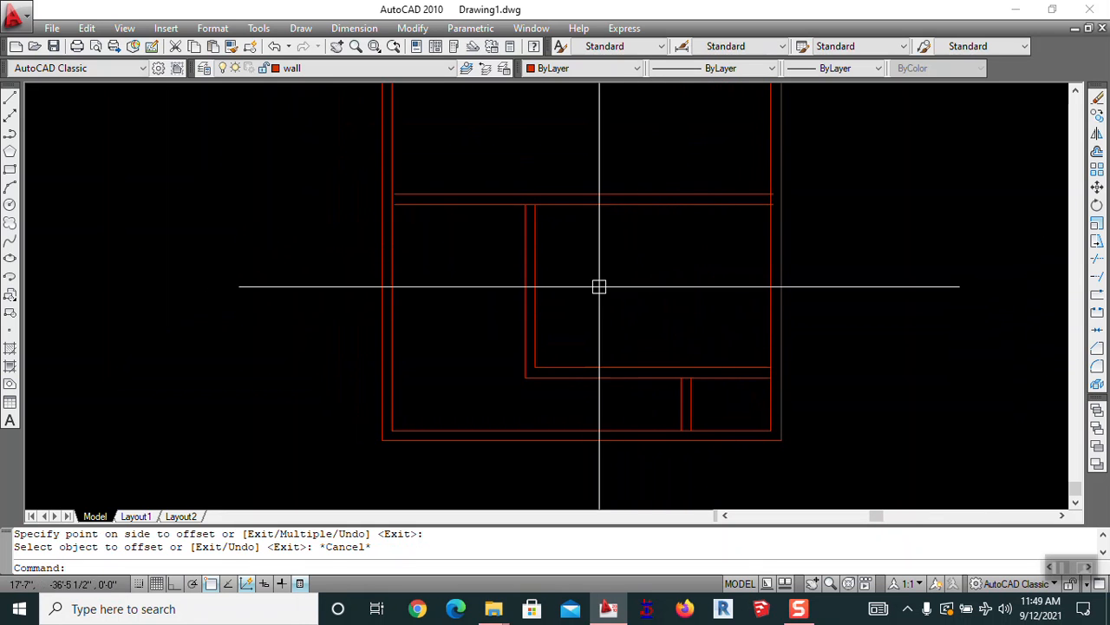
scroll(627, 240, down, 4)
middle_drag(622, 290, 624, 334)
scroll(625, 406, up, 4)
mouse_move(624, 406)
middle_down()
mouse_move(592, 330)
mouse_move(595, 304)
middle_up()
scroll(605, 302, up, 2)
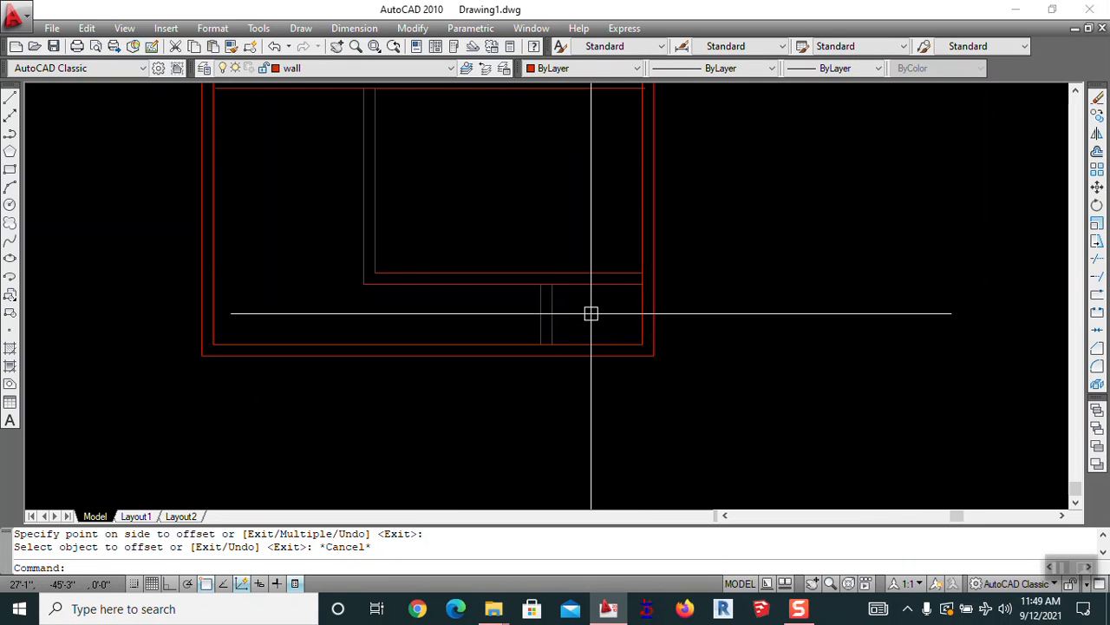
scroll(591, 313, down, 2)
mouse_move(513, 227)
middle_down()
mouse_move(536, 281)
mouse_move(529, 345)
middle_up()
middle_drag(547, 237, 573, 322)
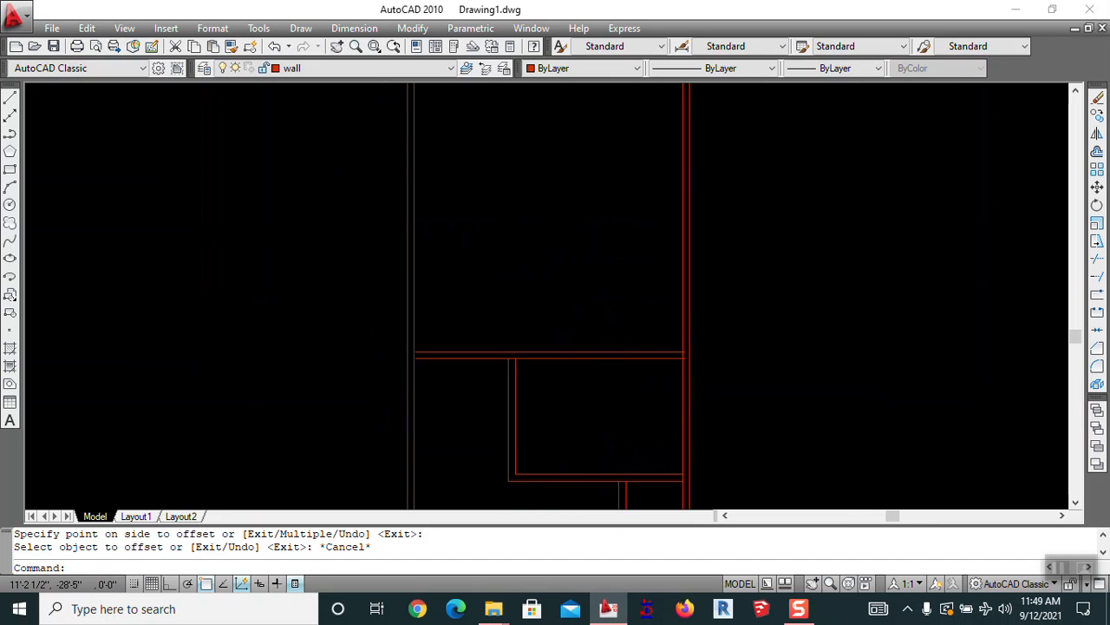
scroll(500, 338, down, 2)
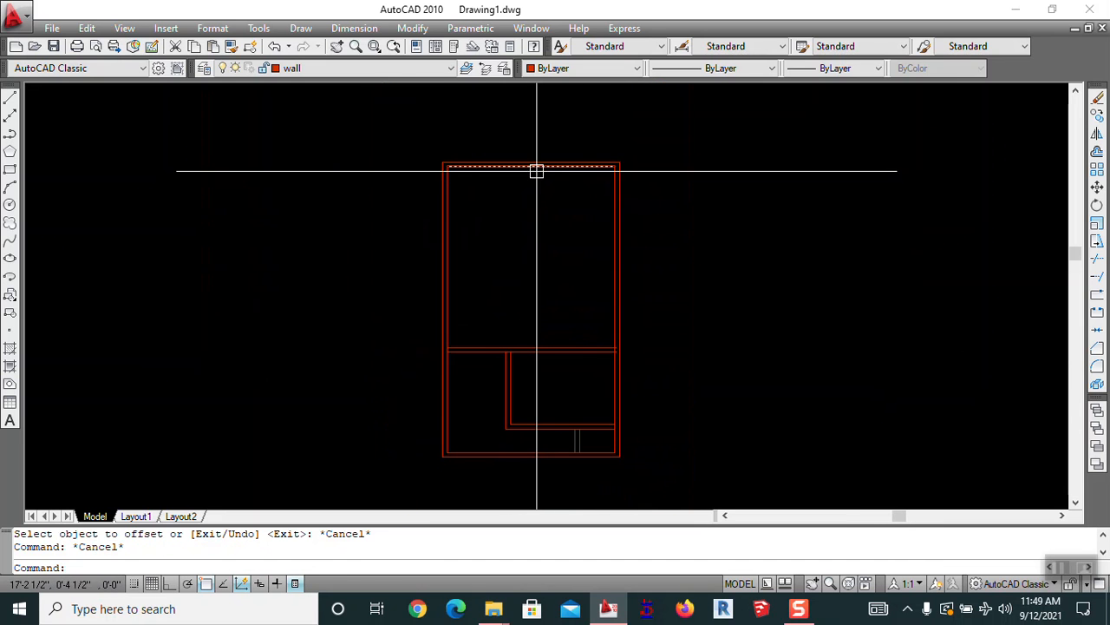
Bring the top wall into view and clear the aborted offset entries
scroll(538, 166, up, 3)
middle_drag(548, 294, 502, 226)
middle_drag(454, 103, 430, 148)
text(o)
key(Return)
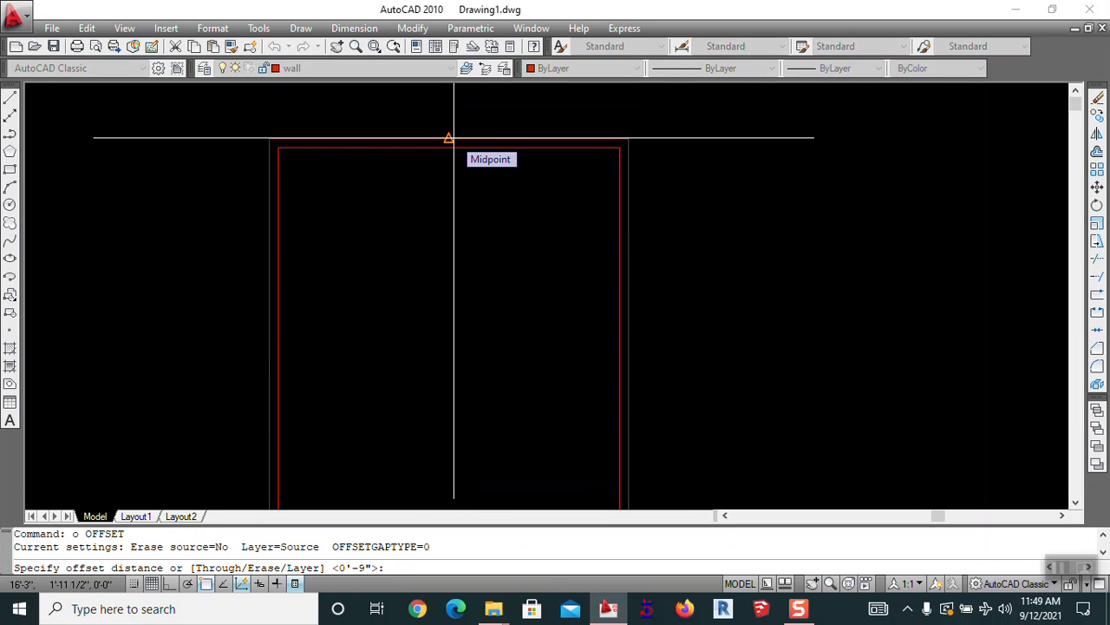
key(Escape)
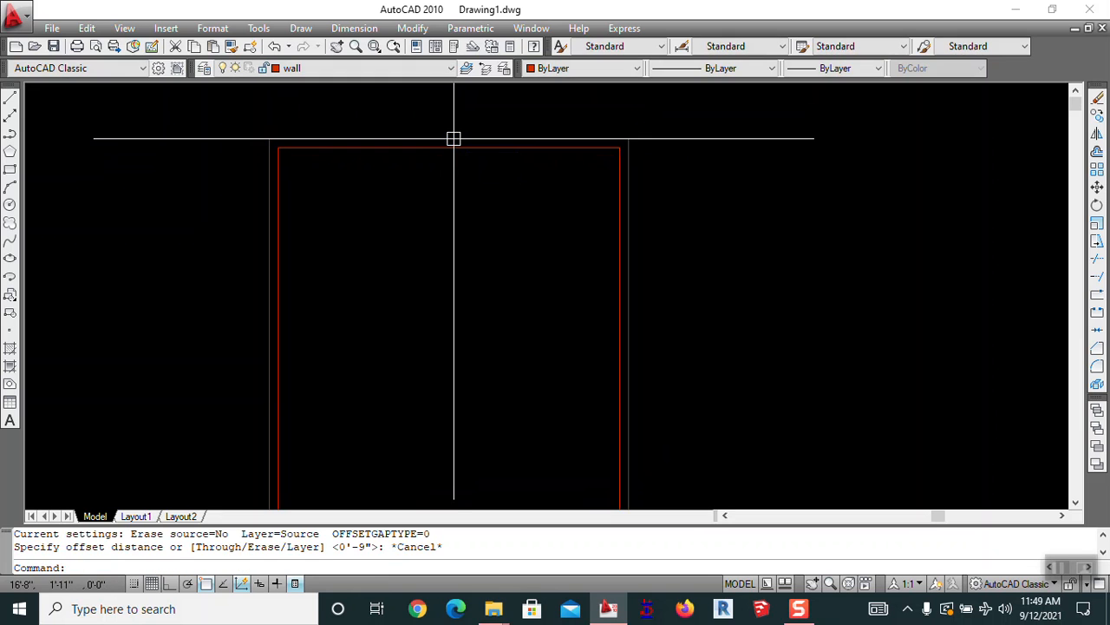
text(o OFFSET)
key(Return)
text(36*Cancel*)
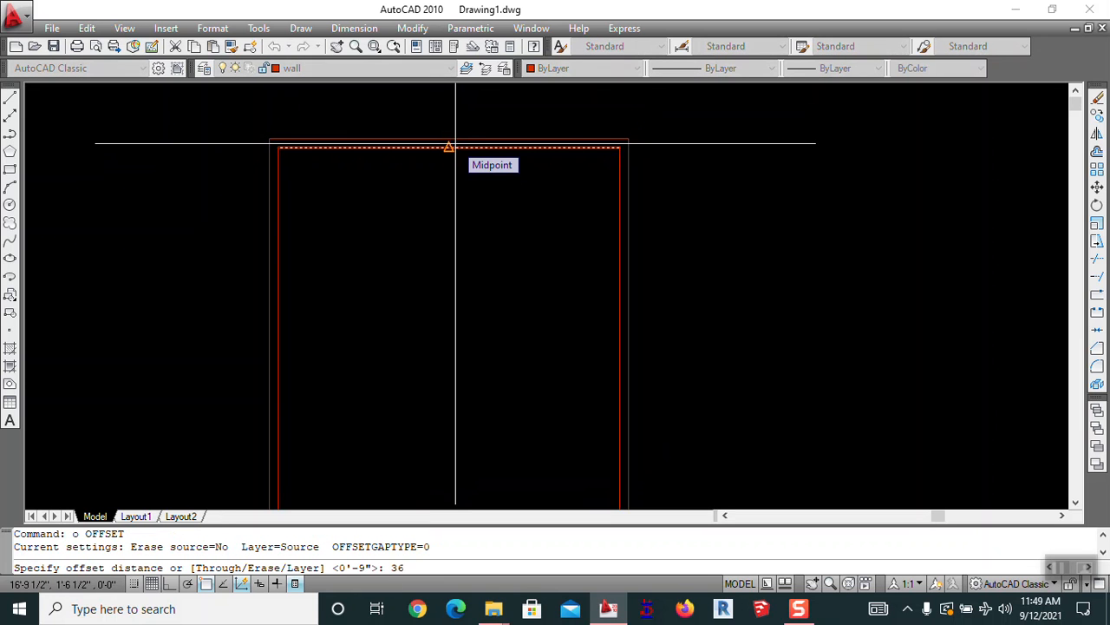
key(Escape)
key(Return)
text(1)
key(Escape)
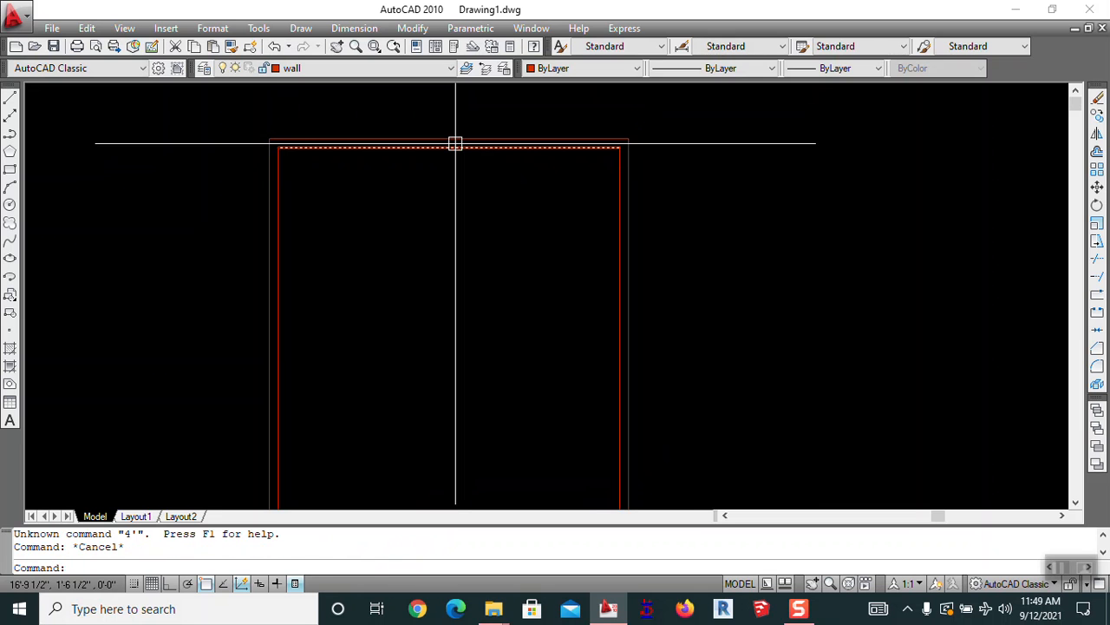
Offset the top inner wall line 4' downward to mark off the top strip
text(o)
key(Return)
key(Return)
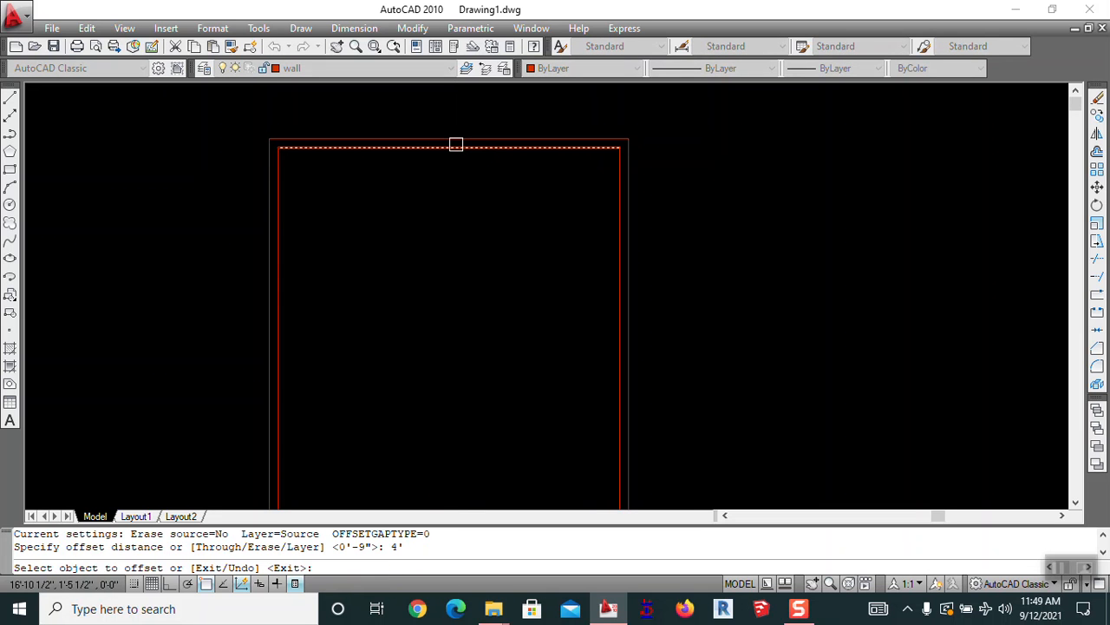
click(456, 143)
click(467, 208)
scroll(498, 214, down, 2)
middle_drag(510, 245, 494, 198)
key(Return)
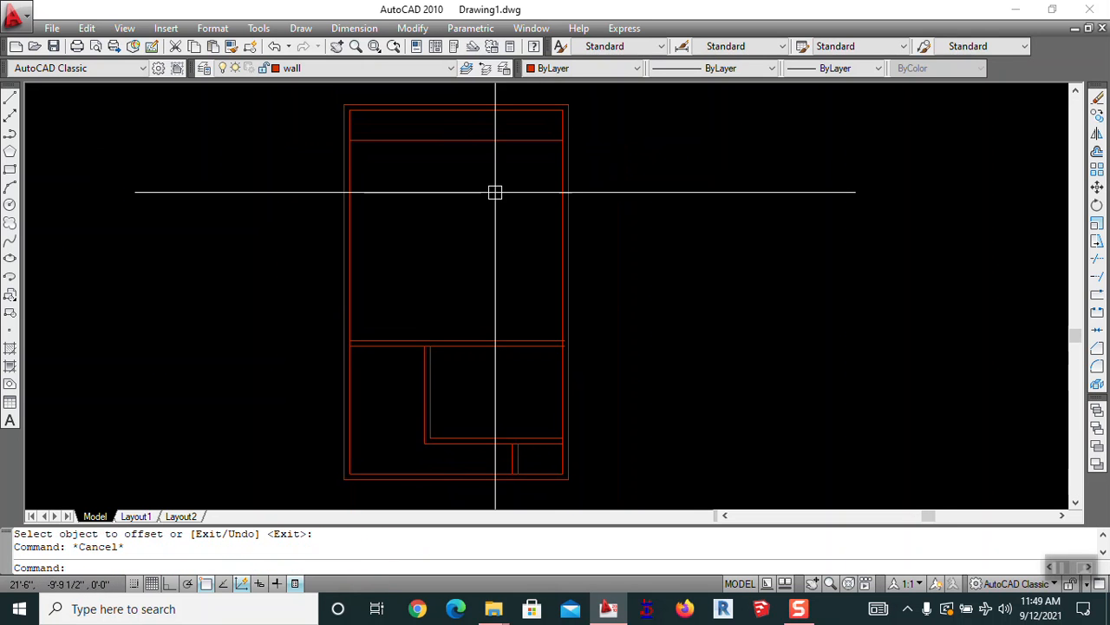
Double the strip's lower line with a 4½-inch offset to form a wall
text(o)
key(Return)
text(4.)
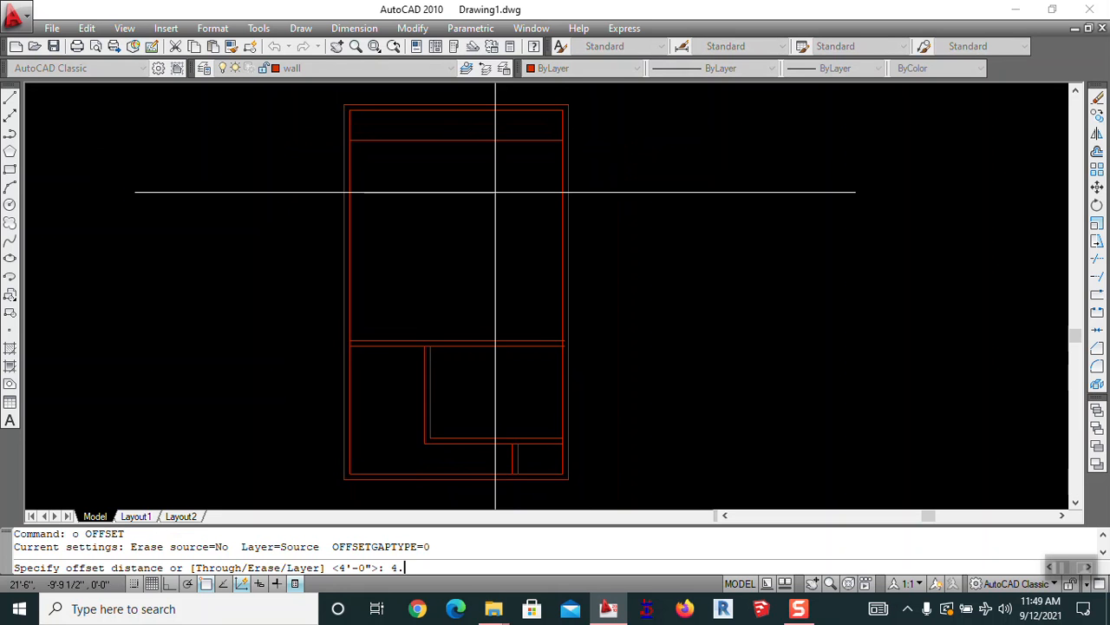
text(5)
key(Return)
click(483, 141)
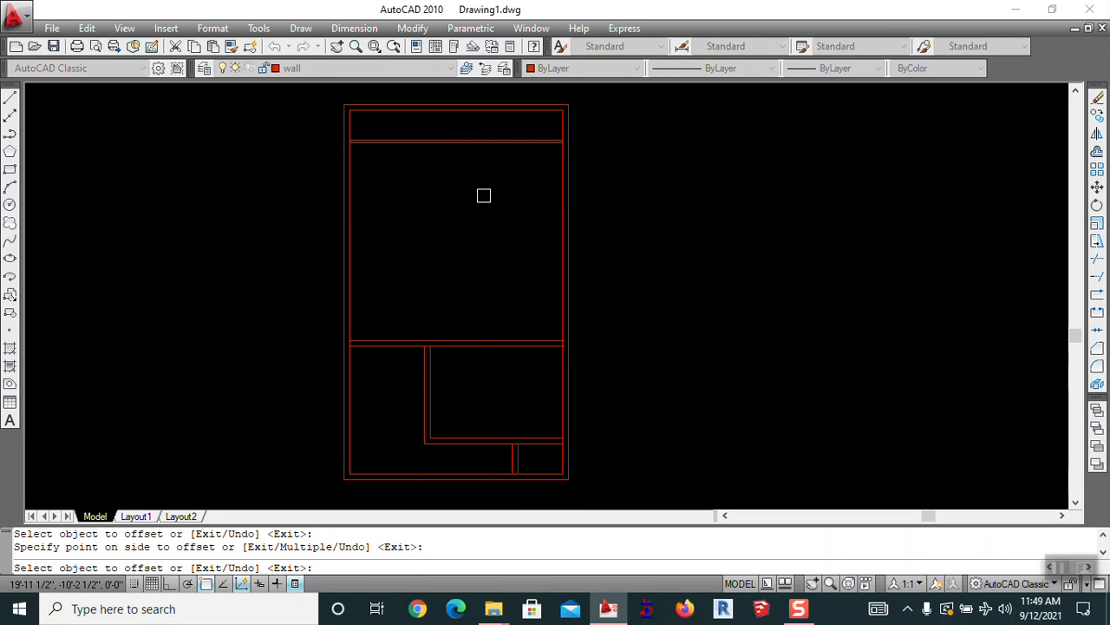
key(Escape)
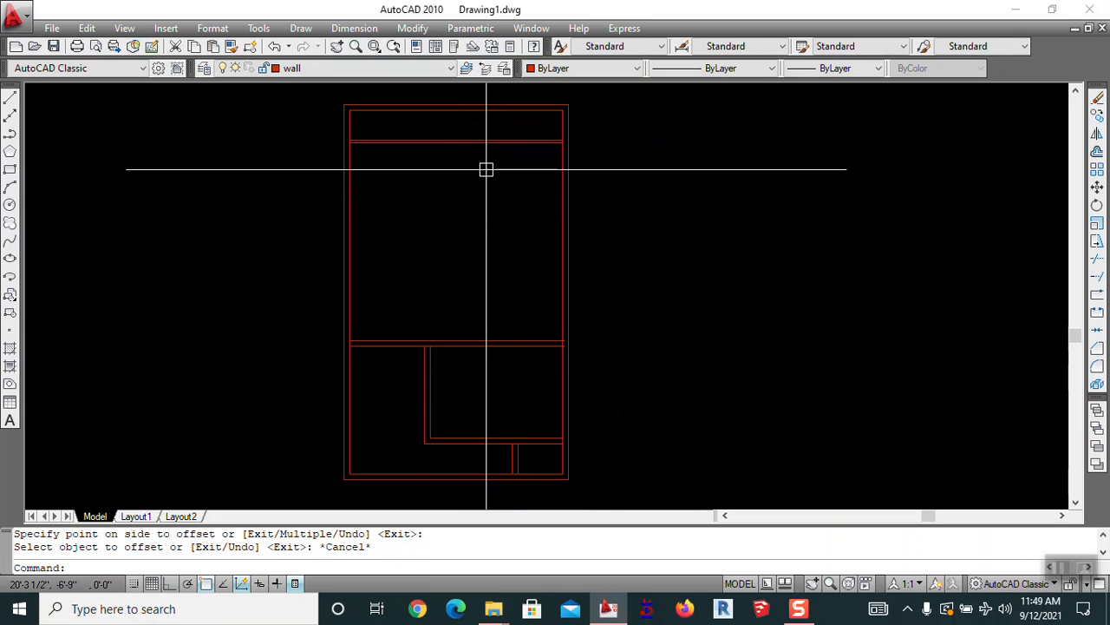
Offset the strip's lower wall line 13' further down
key(Return)
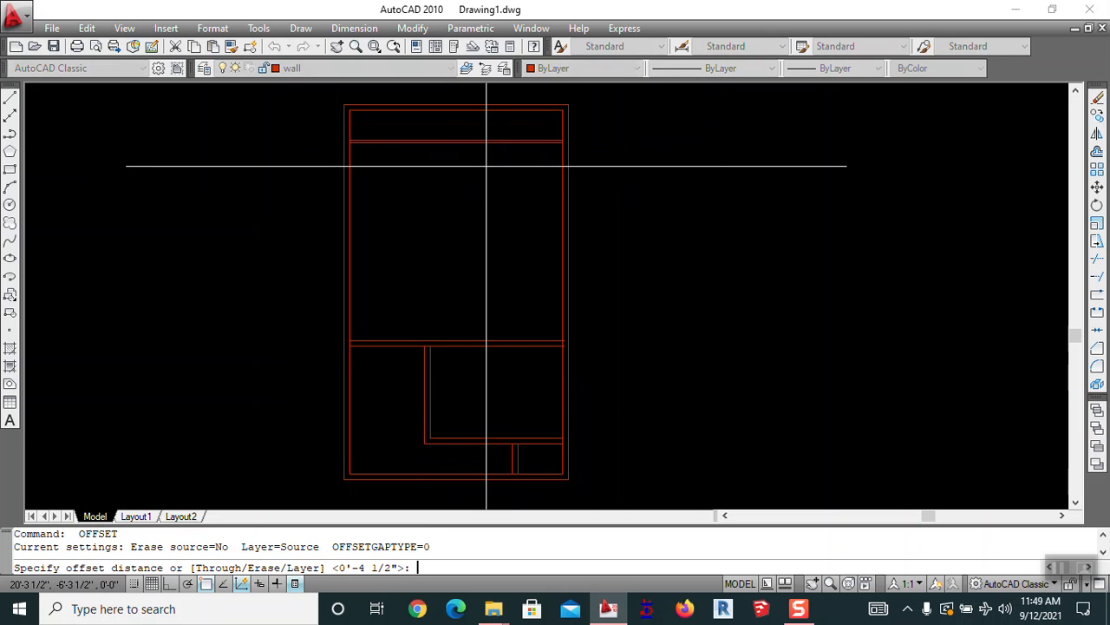
text(13')
key(Return)
scroll(484, 163, up, 2)
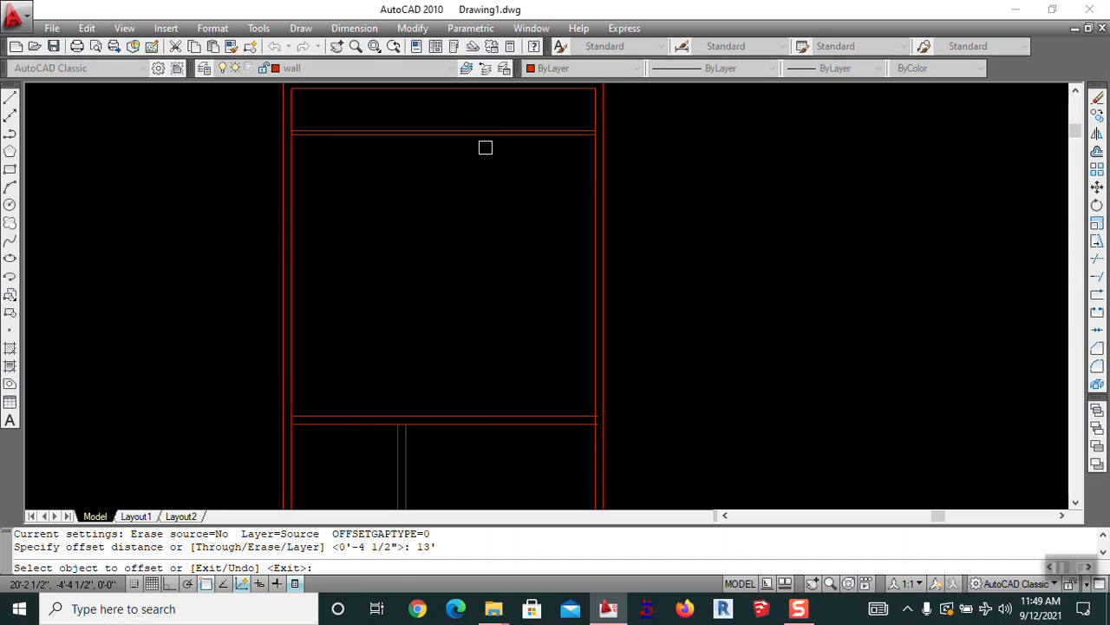
click(492, 133)
click(492, 200)
scroll(557, 194, down, 2)
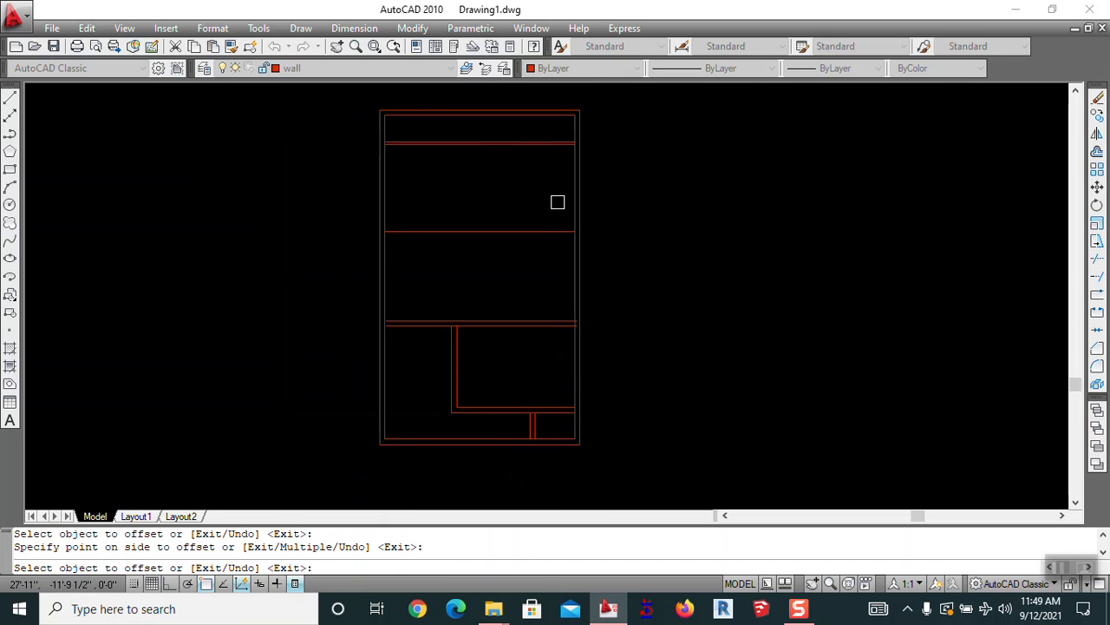
key(Escape)
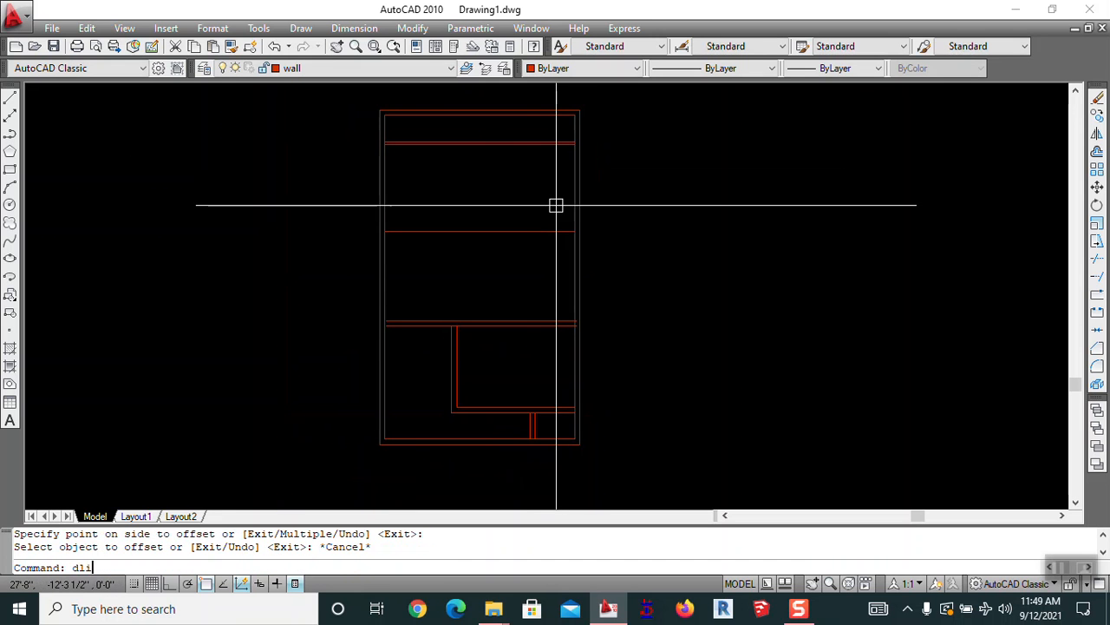
text(dli)
key(Return)
scroll(367, 325, up, 3)
click(428, 290)
scroll(428, 291, down, 3)
scroll(448, 108, up, 3)
click(442, 251)
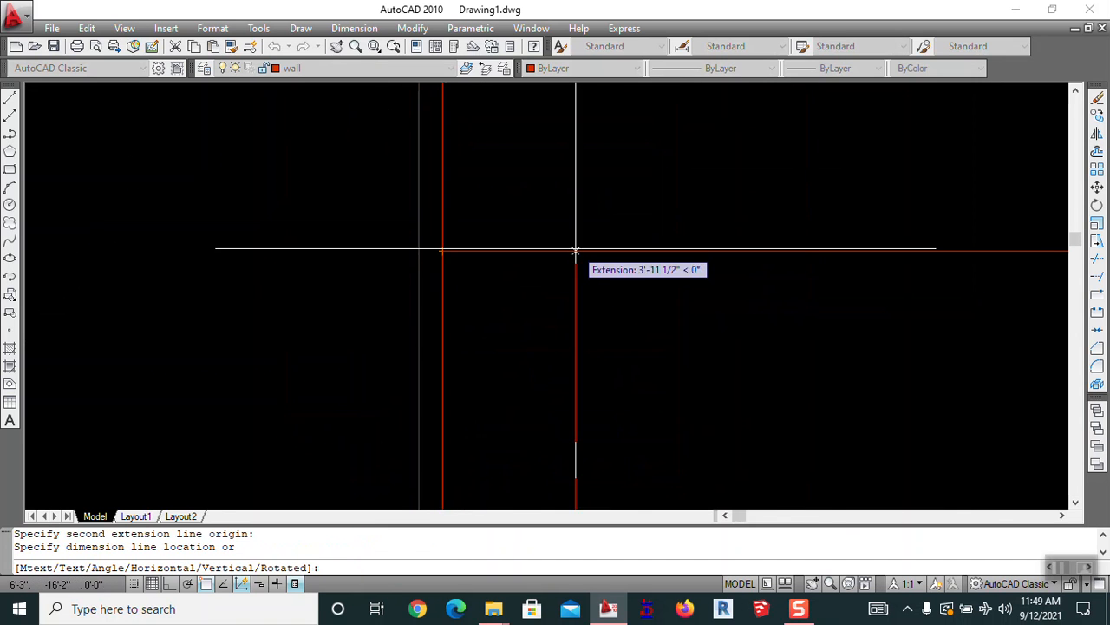
scroll(575, 249, down, 2)
click(579, 273)
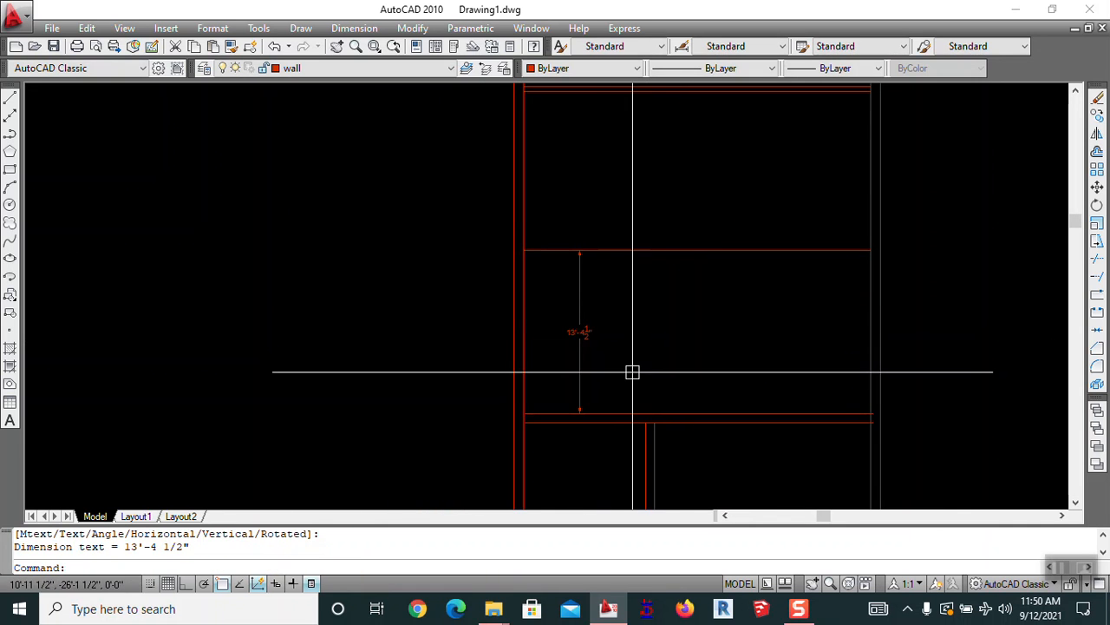
scroll(624, 363, up, 3)
scroll(555, 321, down, 2)
scroll(532, 308, down, 3)
mouse_move(645, 344)
middle_down()
mouse_move(567, 206)
mouse_move(558, 322)
middle_up()
scroll(537, 191, up, 3)
key(Escape)
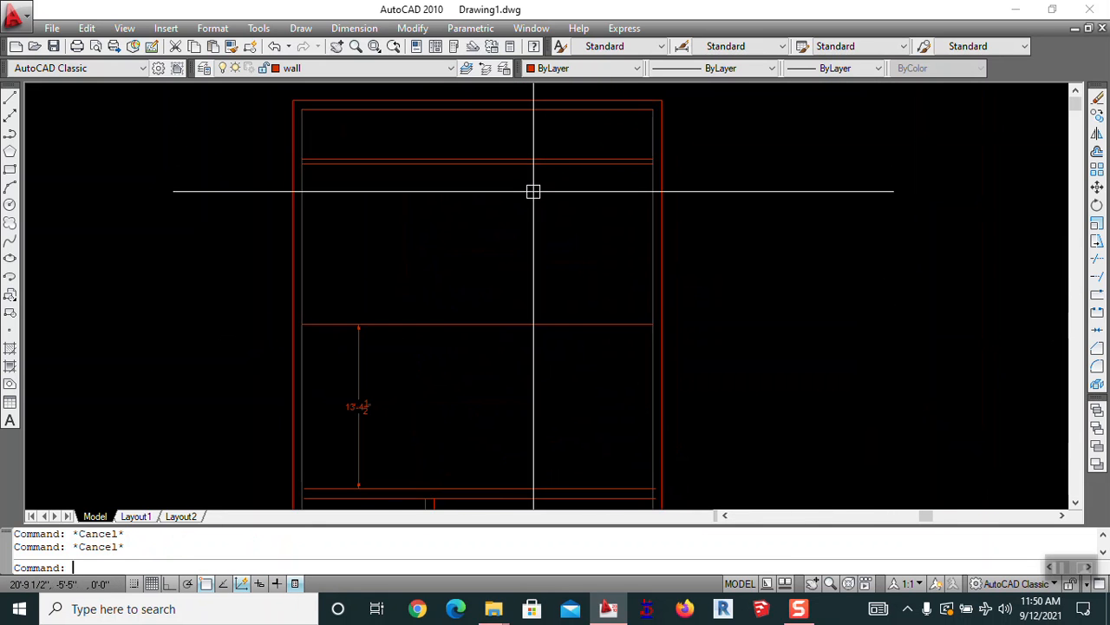
key(Escape)
scroll(531, 200, down, 2)
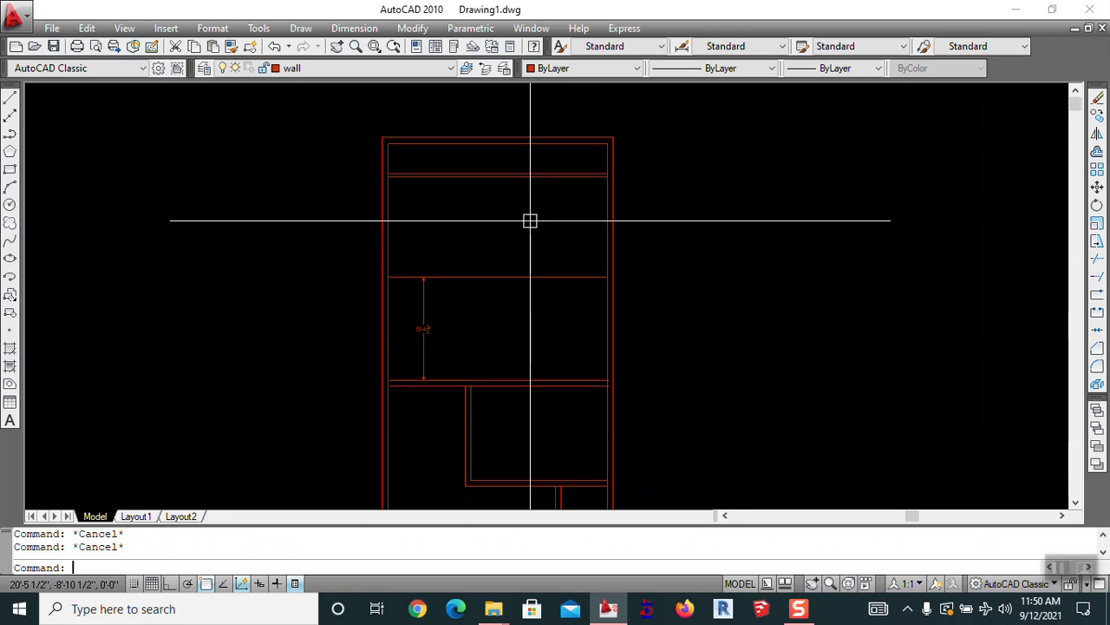
mouse_move(543, 370)
middle_down()
mouse_move(515, 263)
mouse_move(524, 272)
mouse_move(689, 253)
middle_up()
scroll(608, 223, up, 2)
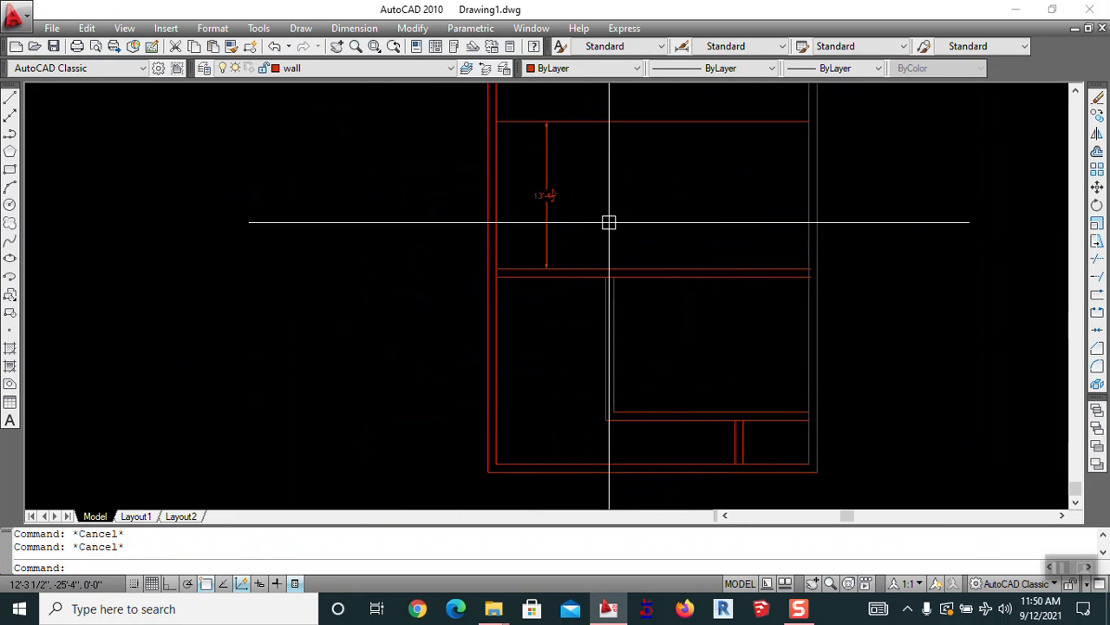
middle_drag(573, 278, 555, 253)
scroll(527, 206, up, 2)
middle_drag(527, 206, 469, 308)
scroll(595, 188, down, 2)
mouse_move(607, 174)
middle_down()
mouse_move(617, 245)
mouse_move(591, 247)
middle_up()
key(Return)
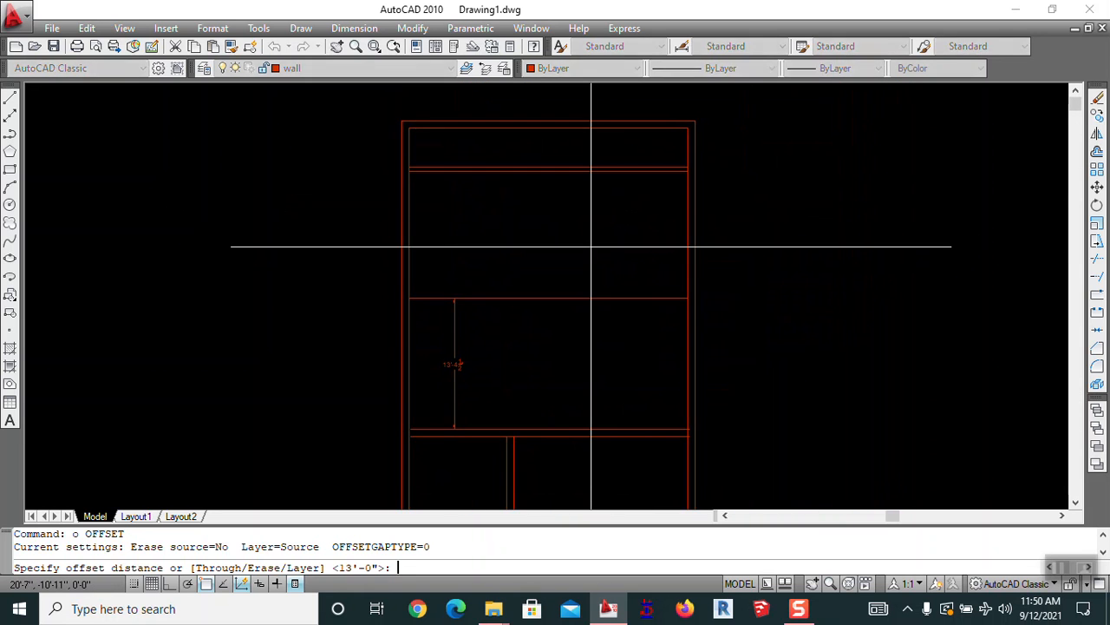
key(Escape)
text(e)
key(Return)
click(505, 388)
click(447, 365)
key(Return)
middle_drag(496, 279, 479, 319)
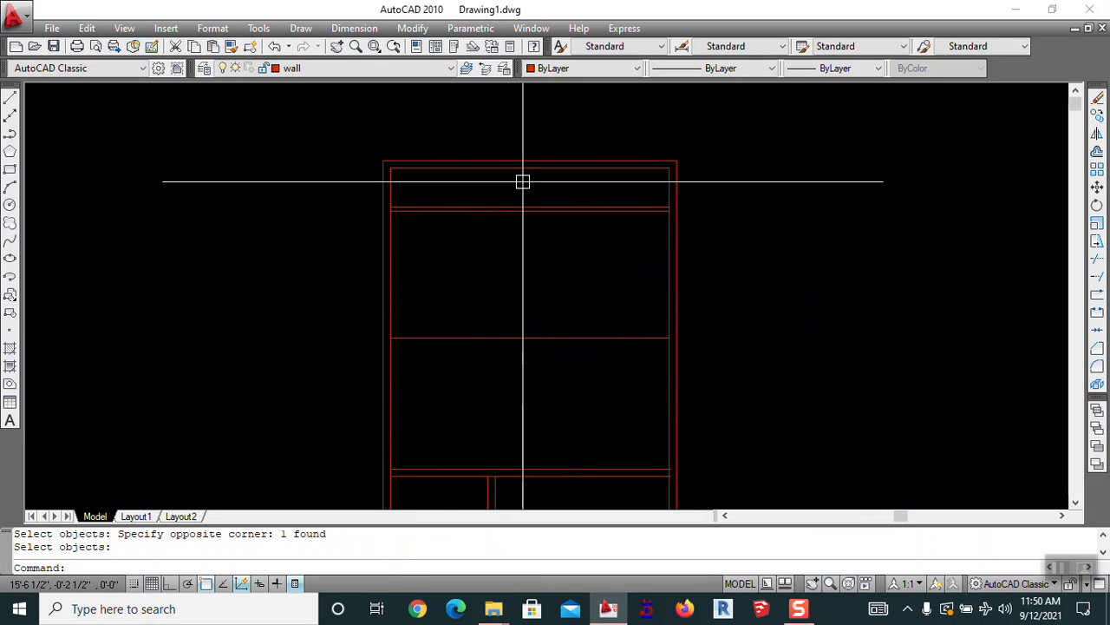
Draw a vertical line with Ortho from the upper wall's midpoint down past the room
middle_drag(560, 286, 558, 284)
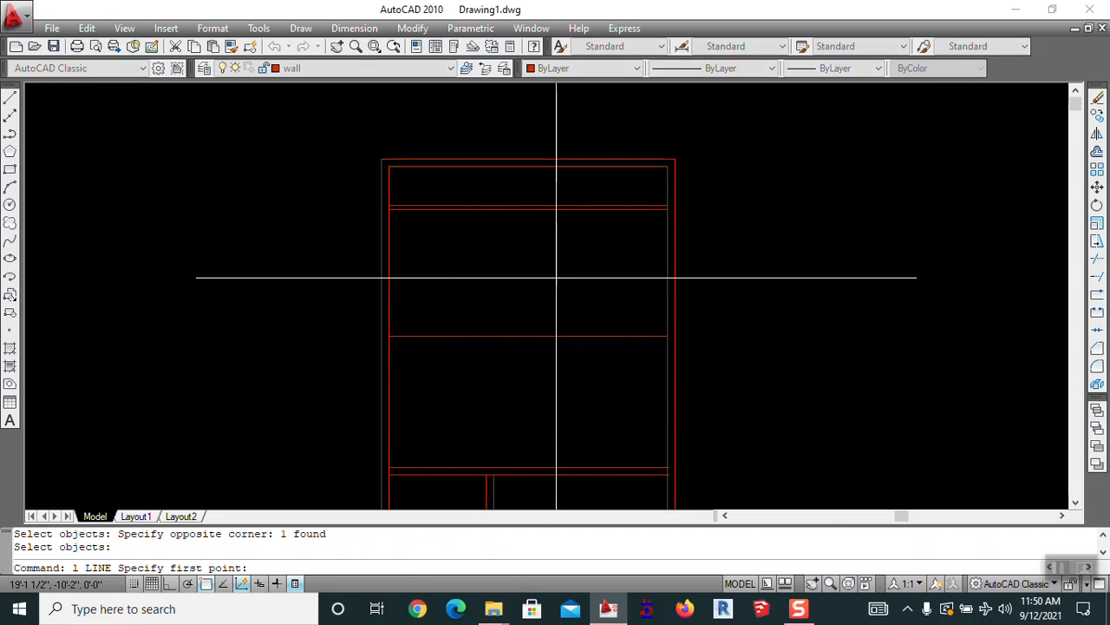
click(528, 208)
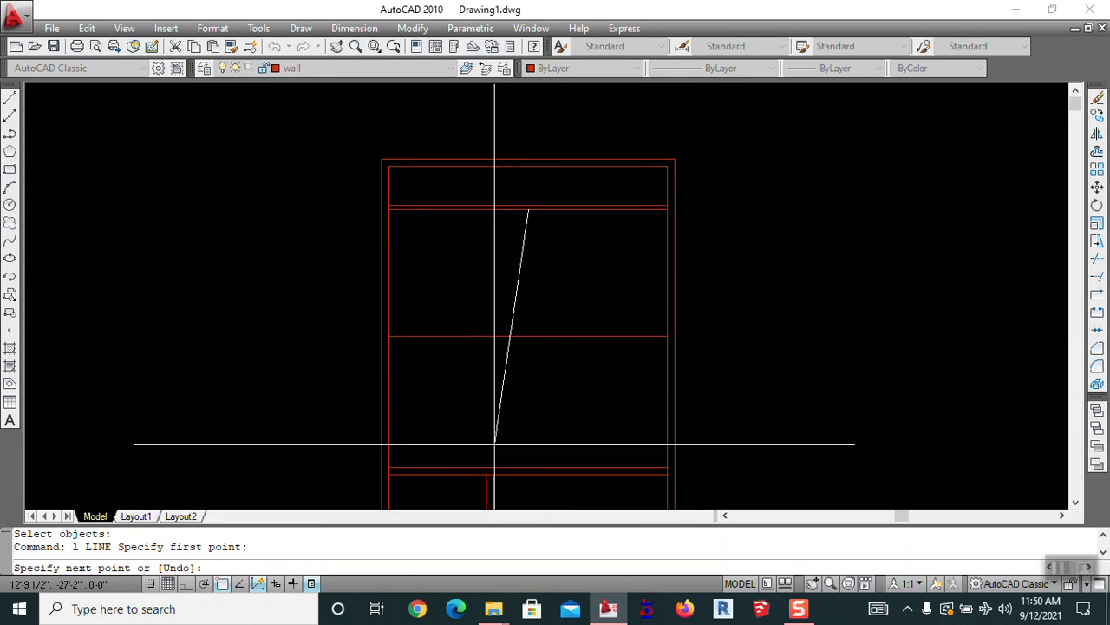
click(185, 584)
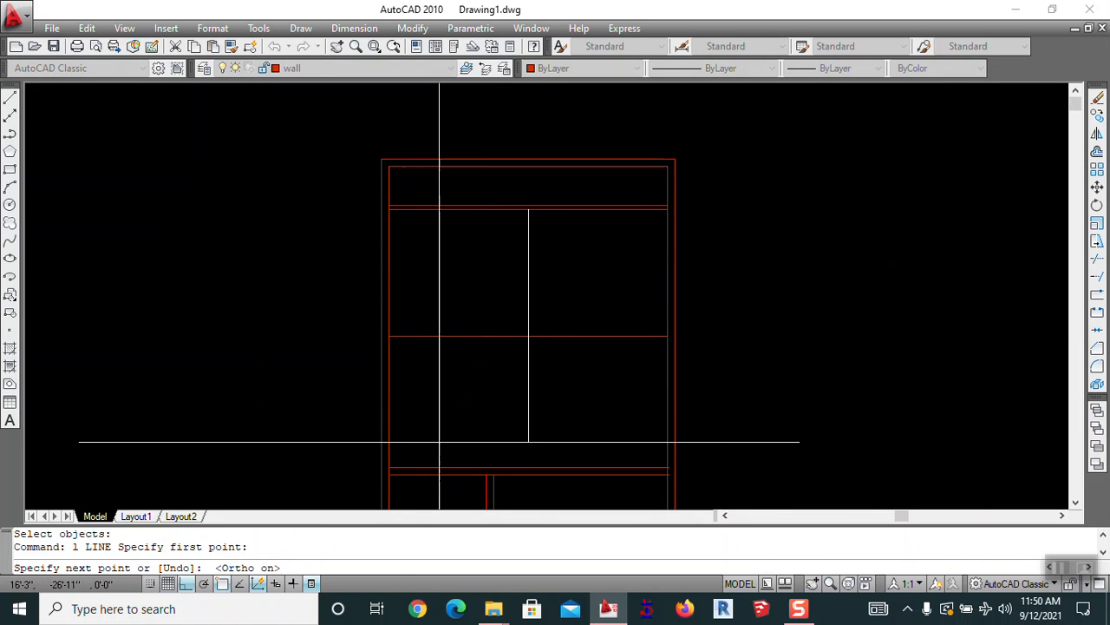
click(528, 386)
key(Escape)
Trim off the part of the new vertical line below the room
text(o)
key(Return)
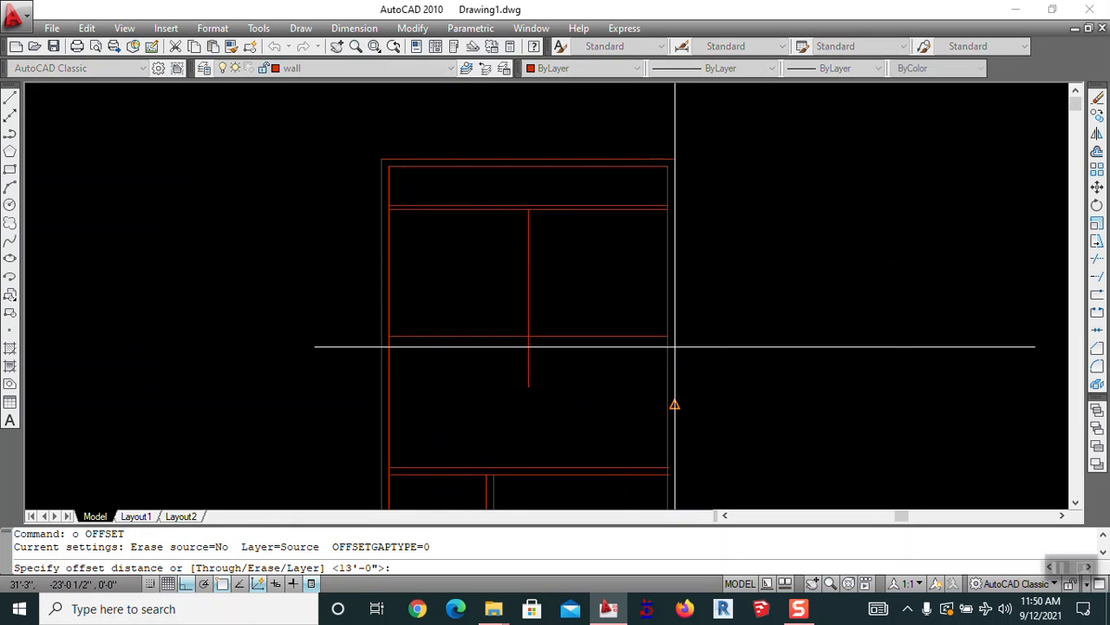
scroll(525, 337, up, 3)
scroll(508, 300, down, 4)
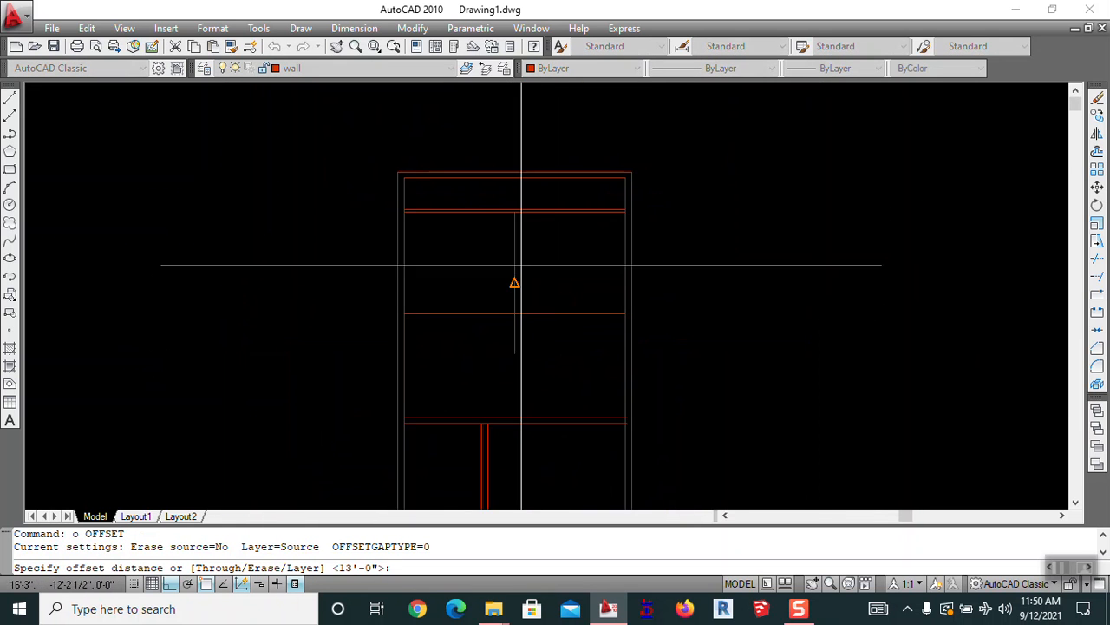
key(Escape)
key(Escape)
text(tr)
key(Return)
Check the distance to the wall end with a 14'-3" linear dimension
key(Return)
click(513, 344)
key(Escape)
text(dli)
key(Return)
scroll(505, 317, up, 3)
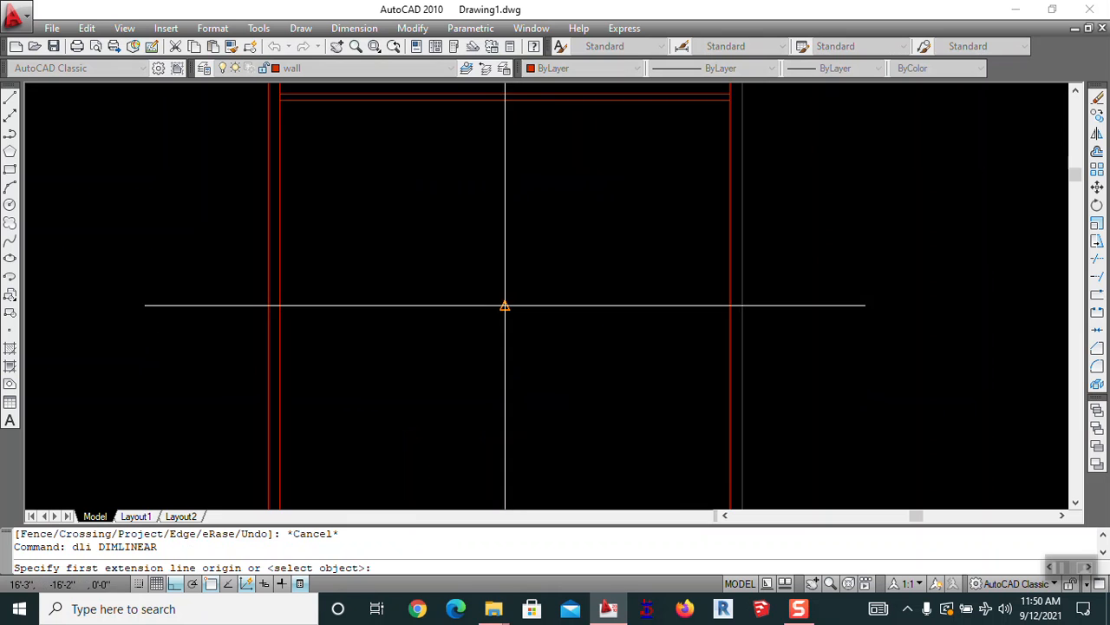
click(505, 305)
click(730, 305)
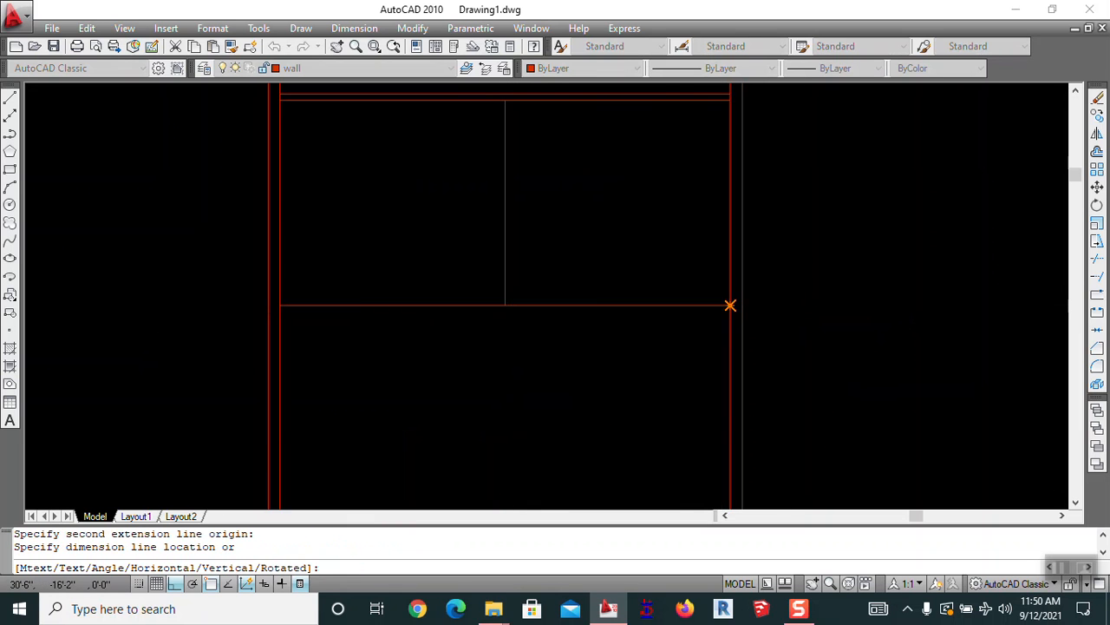
click(722, 305)
scroll(636, 309, up, 3)
scroll(639, 310, down, 1)
key(Escape)
Erase the 14'-3" check dimension
text(e)
key(Return)
click(620, 296)
scroll(619, 296, up, 3)
key(Return)
Pan the plan down and right, starting and then cancelling an offset
scroll(631, 289, down, 6)
middle_drag(632, 277, 652, 335)
middle_drag(508, 310, 613, 310)
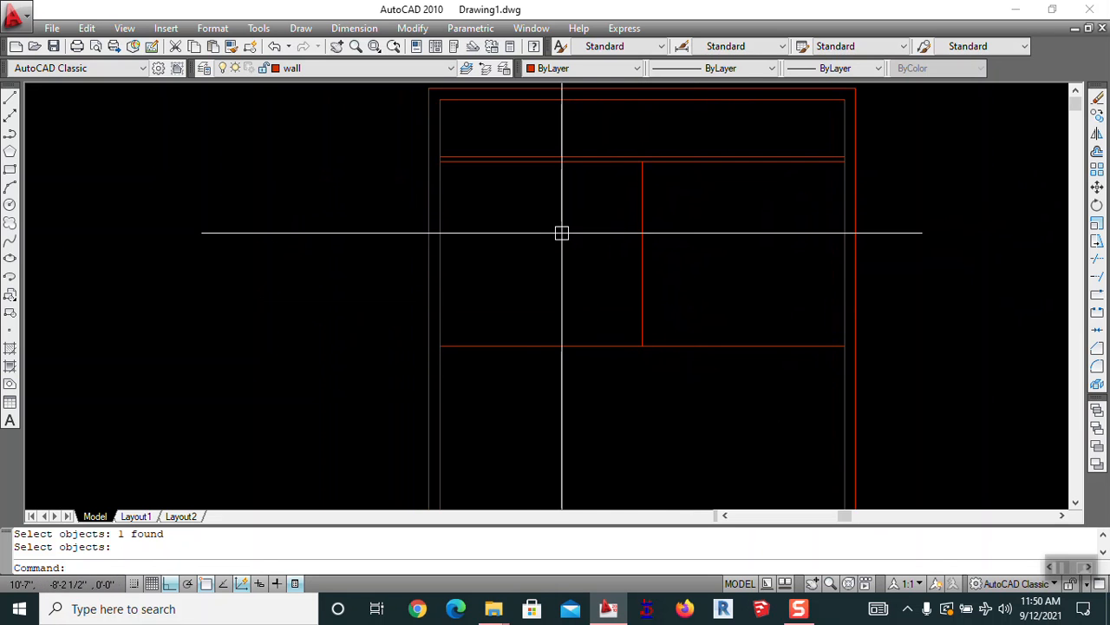
text(o)
key(Return)
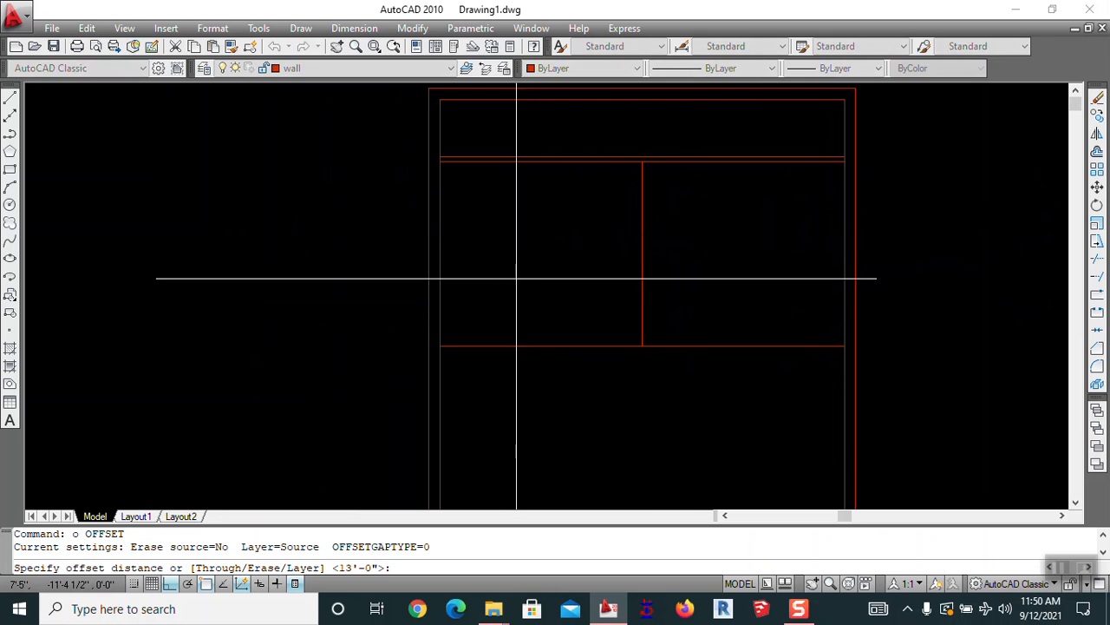
middle_drag(589, 258, 597, 320)
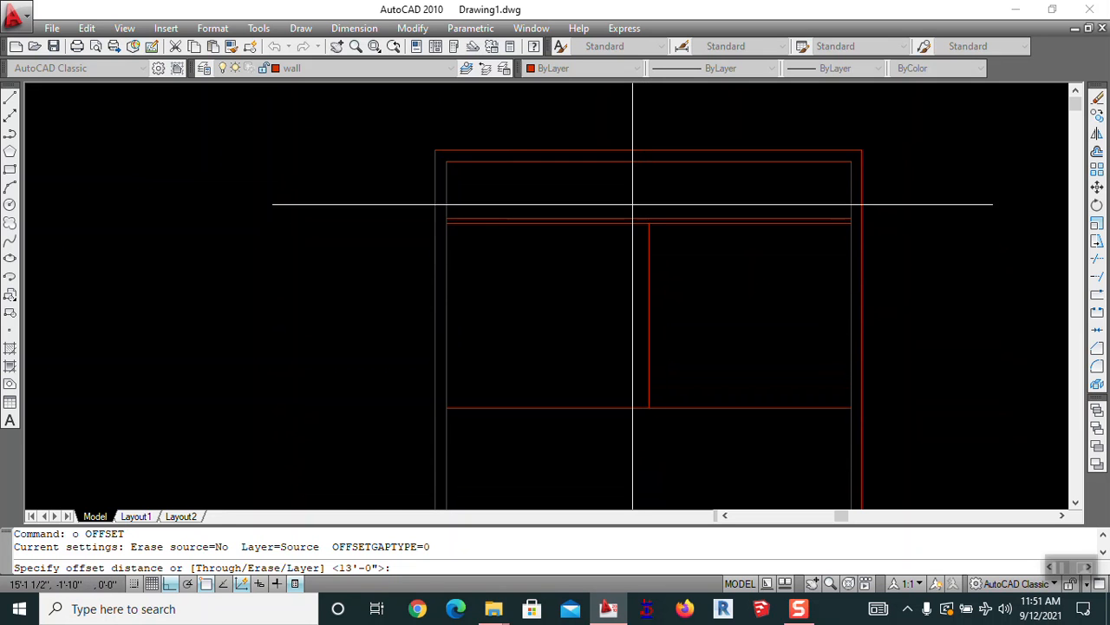
key(Escape)
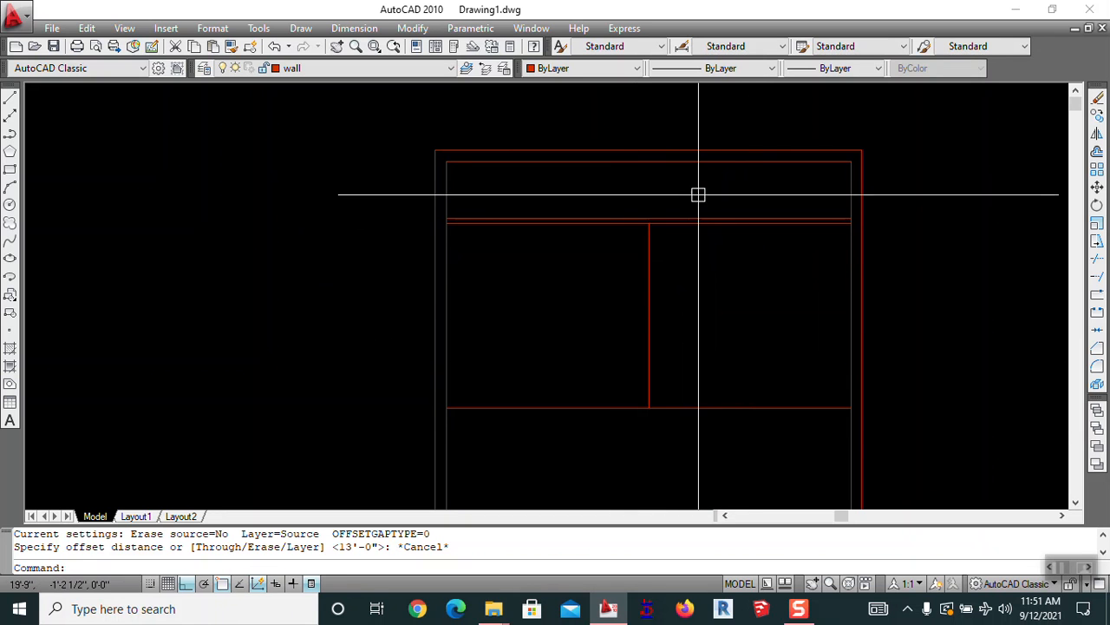
Offset the vertical dividing line 24 inches to each side
text(o)
key(Return)
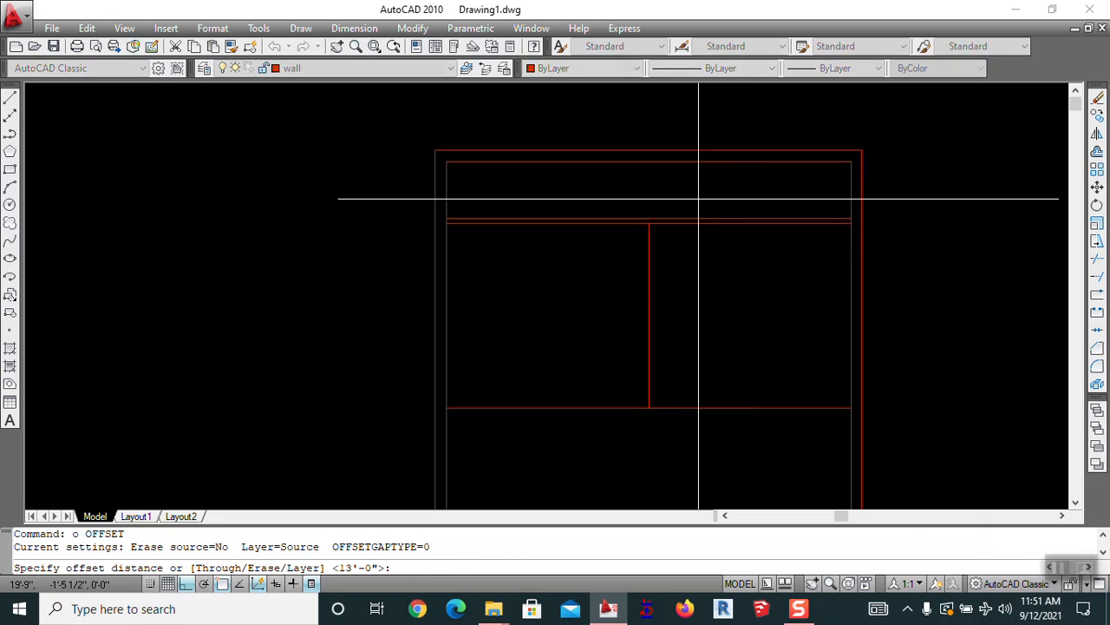
text(2)
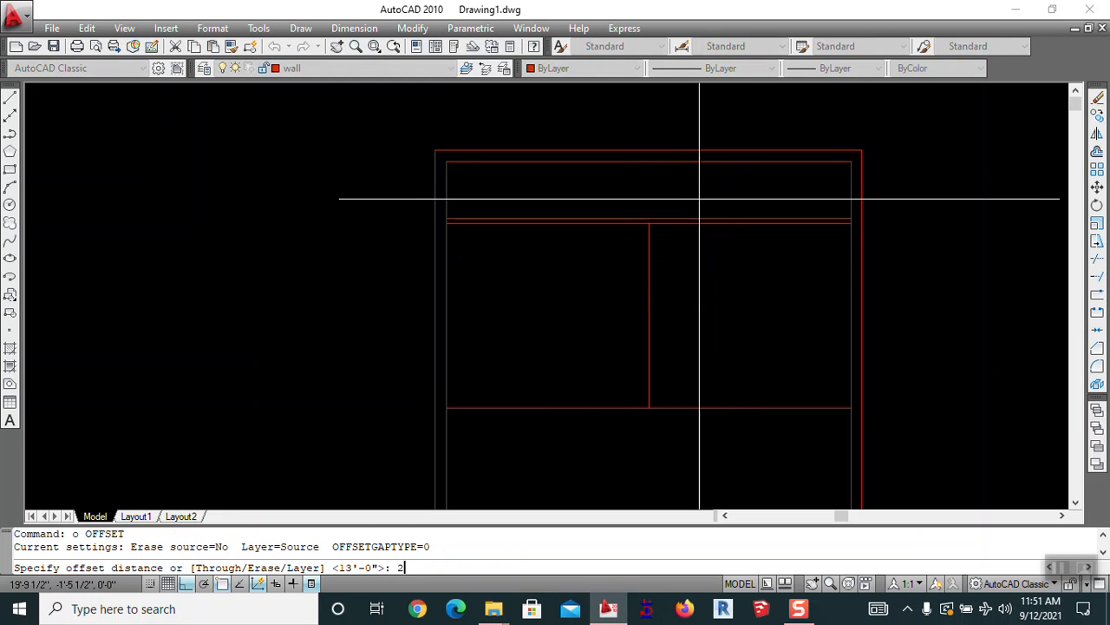
text(4)
key(Return)
click(655, 269)
click(798, 285)
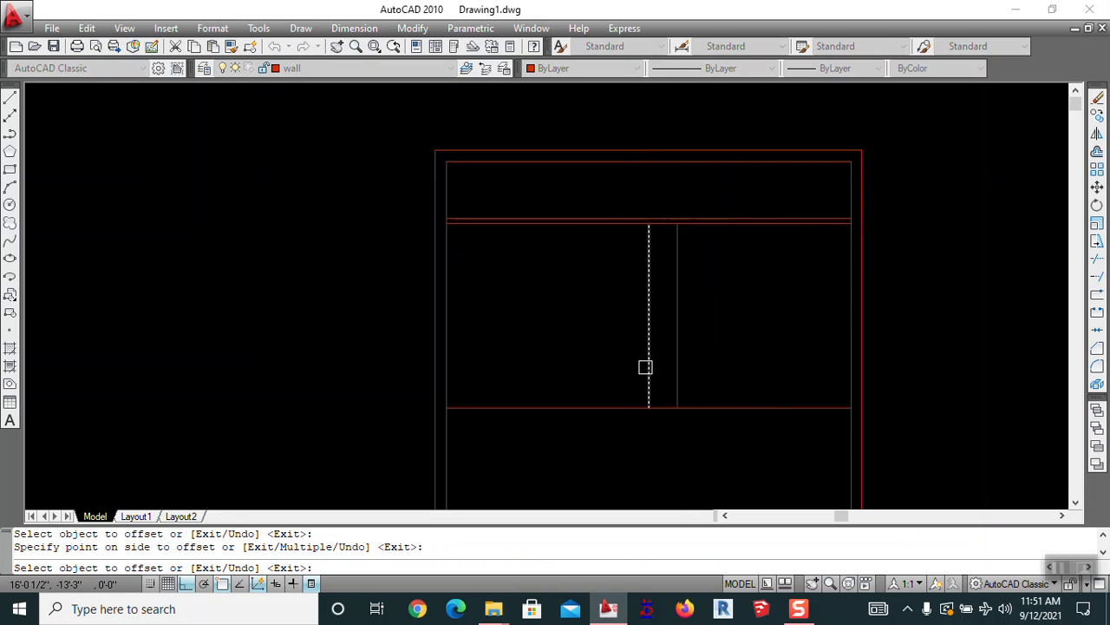
click(644, 291)
click(580, 288)
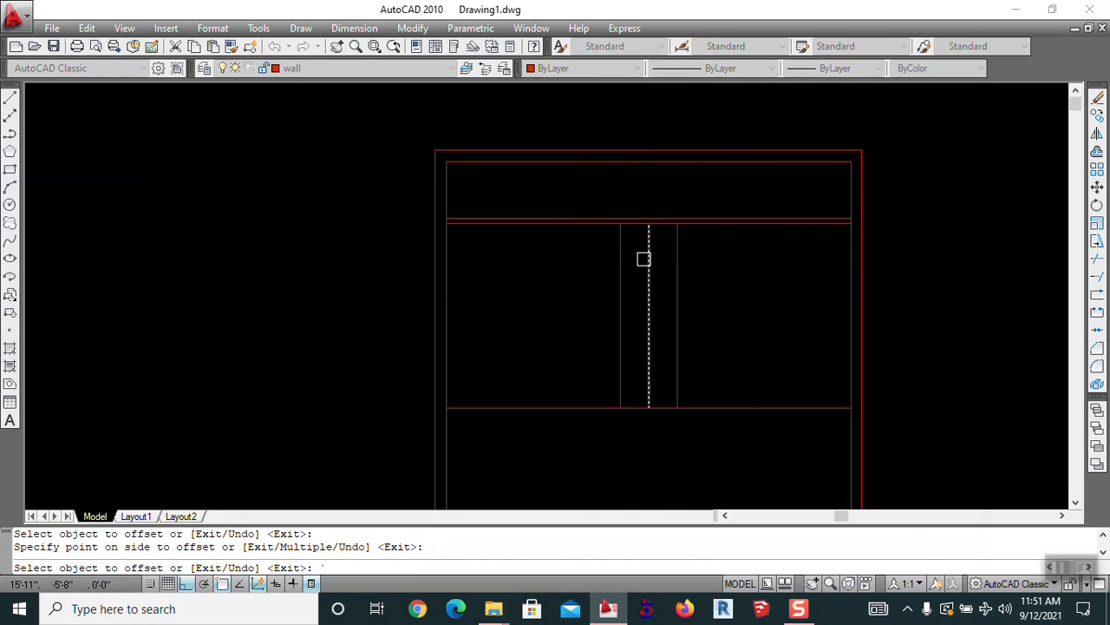
key(Escape)
Measure the upper room with a 12'-3" linear dimension
text(e)
key(Return)
key(Escape)
middle_drag(649, 263, 614, 207)
text(dli)
key(Return)
click(404, 341)
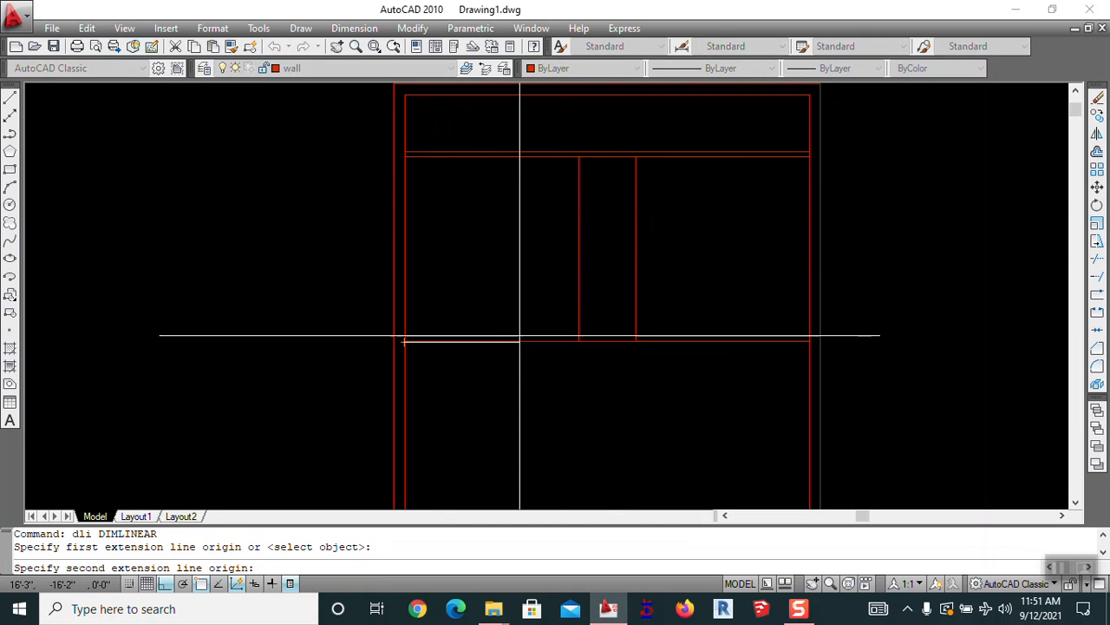
click(578, 342)
click(575, 337)
scroll(501, 348, up, 4)
scroll(500, 348, down, 4)
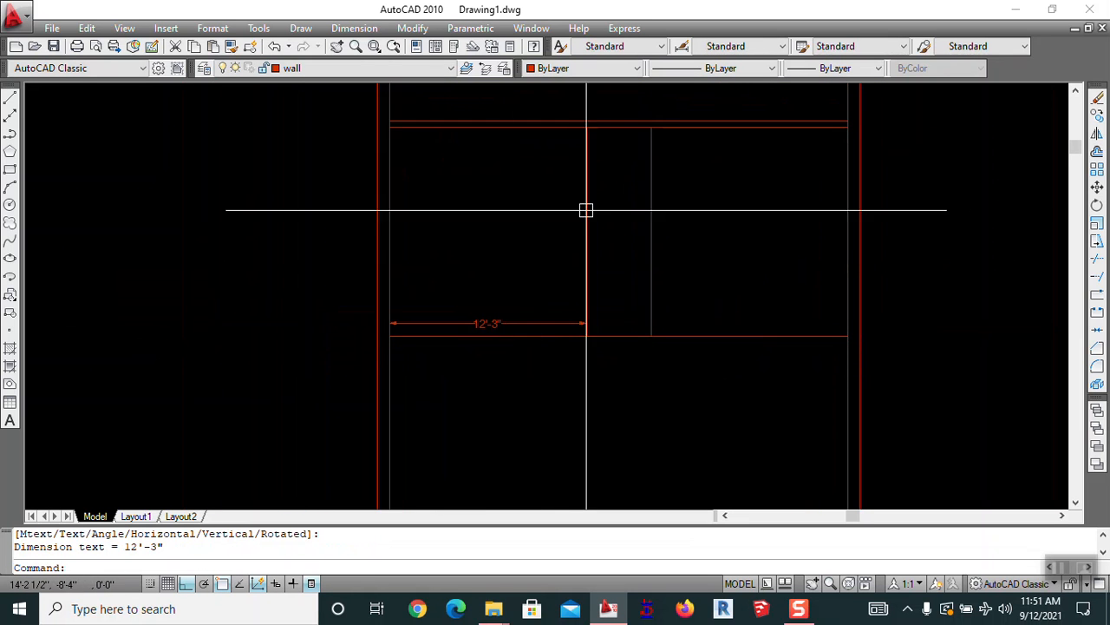
key(Escape)
Erase the 12'-3" check dimension
text(e)
key(Return)
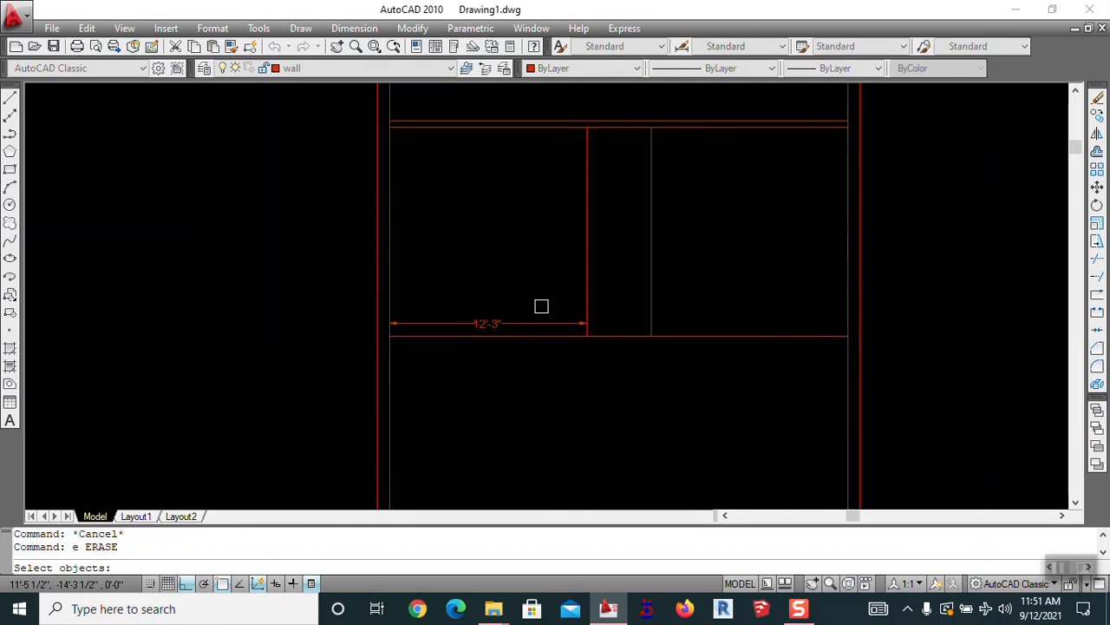
click(525, 324)
key(Return)
key(Escape)
middle_drag(592, 337, 565, 288)
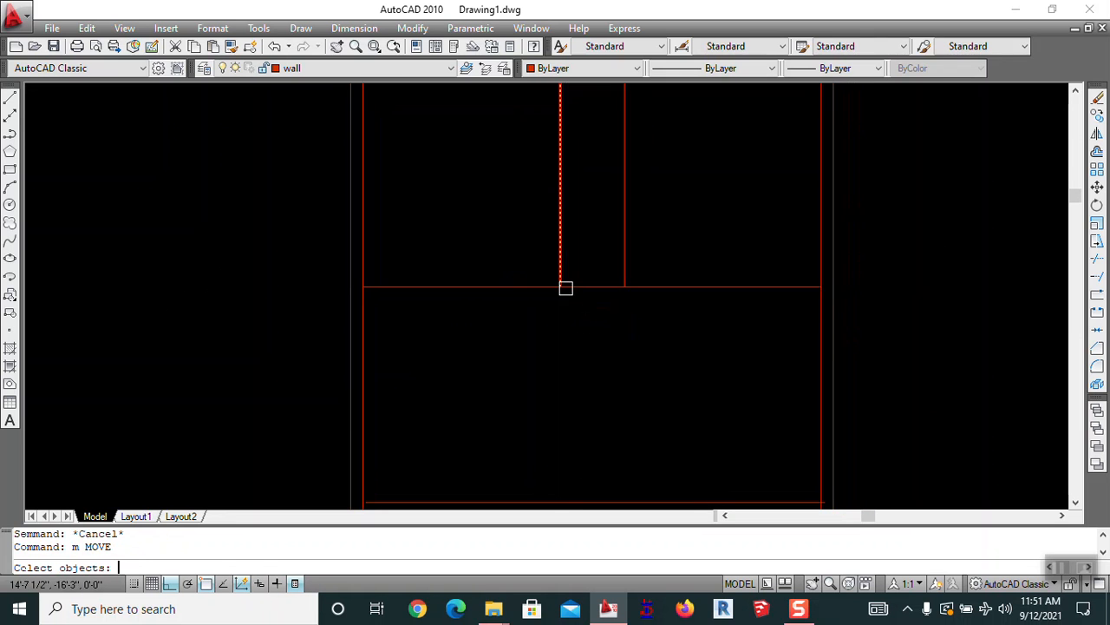
Move the horizontal wall line below the middle rooms 12 inches down
text(m)
key(Return)
click(565, 288)
key(Return)
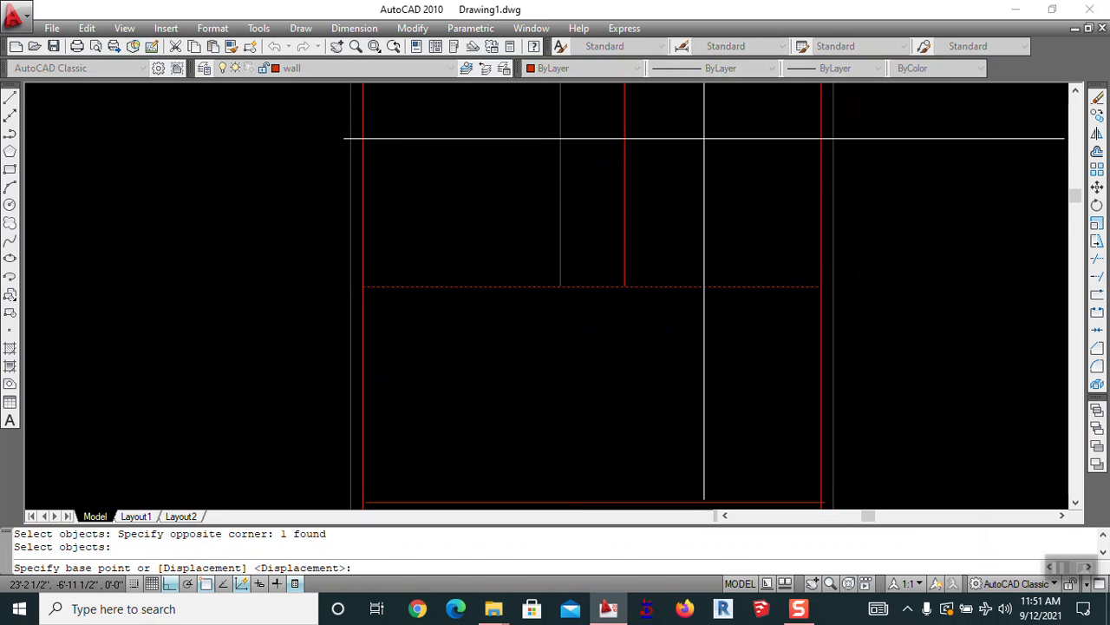
click(705, 138)
text(12)
key(Return)
key(Escape)
Extend the vertical partition lines down to the moved wall using Trim
text(tr)
key(Return)
key(Return)
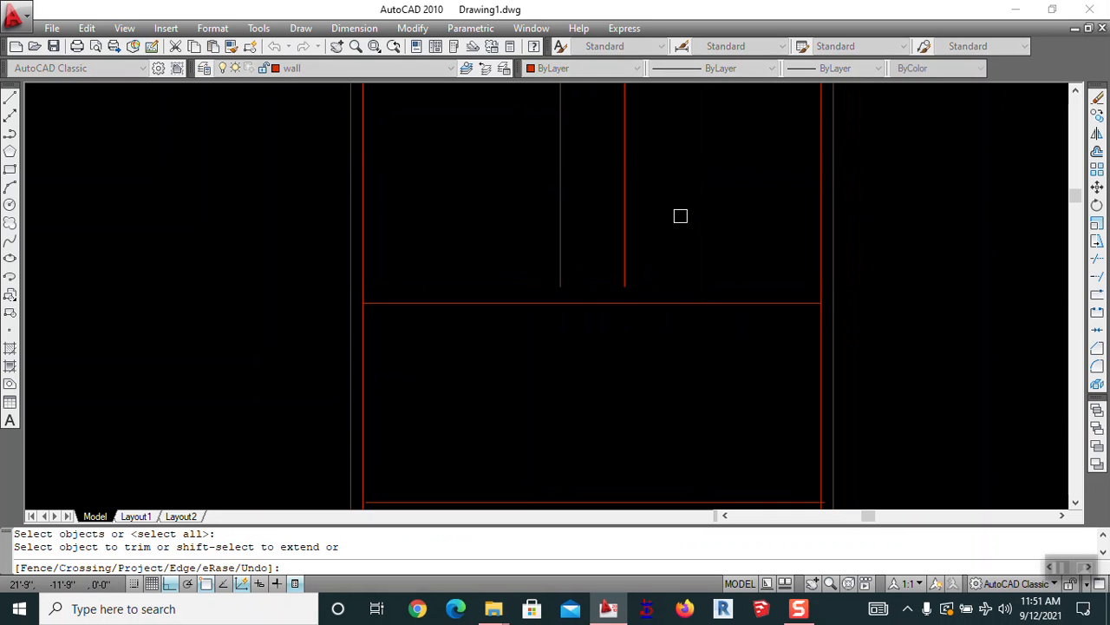
shift+click(679, 216)
shift+click(411, 272)
key(Escape)
scroll(473, 260, down, 5)
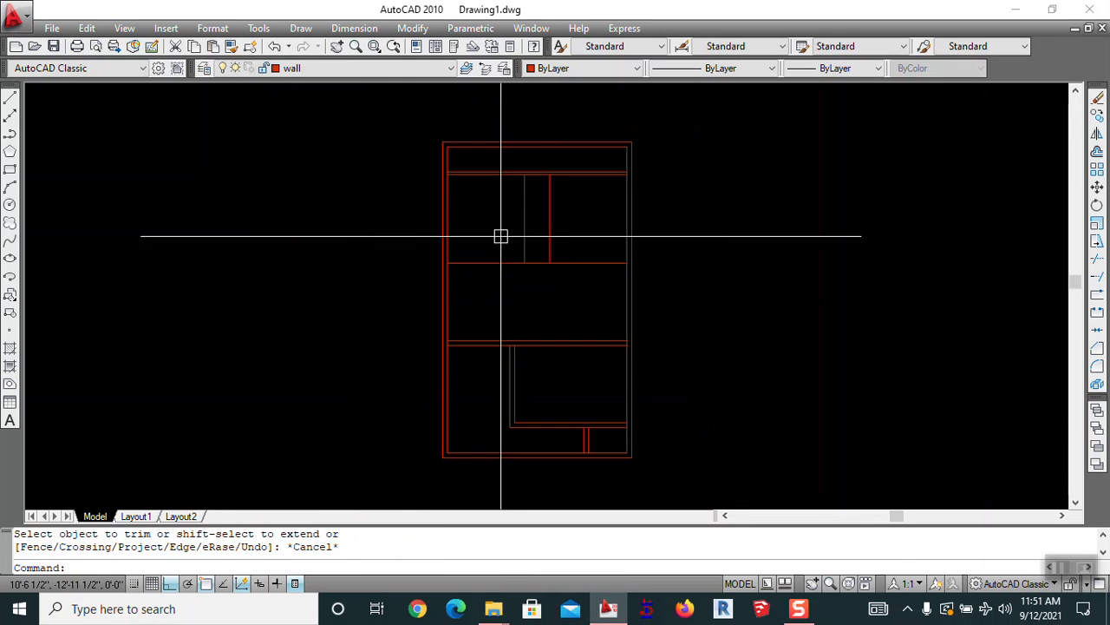
key(Escape)
Offset a wall line 7' to create a new vertical line in the top strip
scroll(584, 216, up, 2)
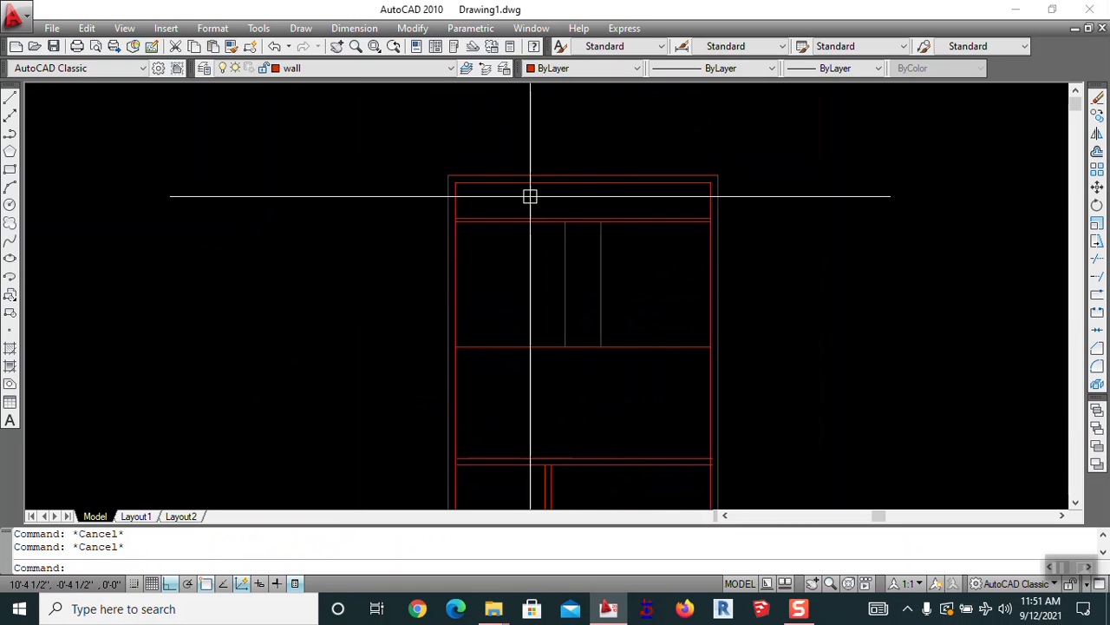
text(o)
key(Return)
scroll(512, 187, up, 3)
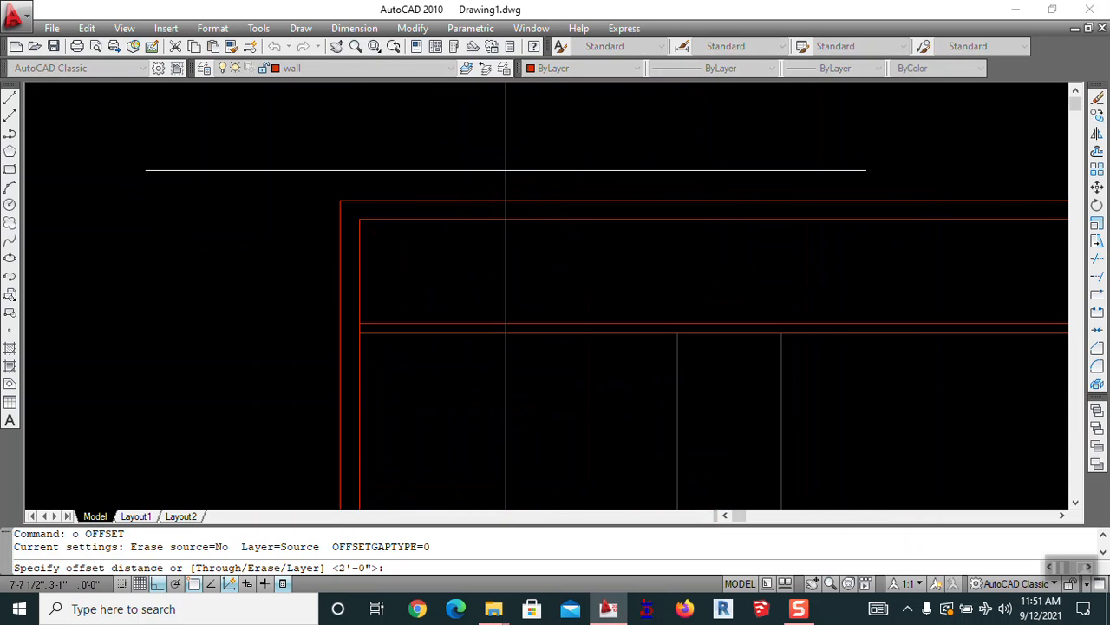
text(7')
key(Return)
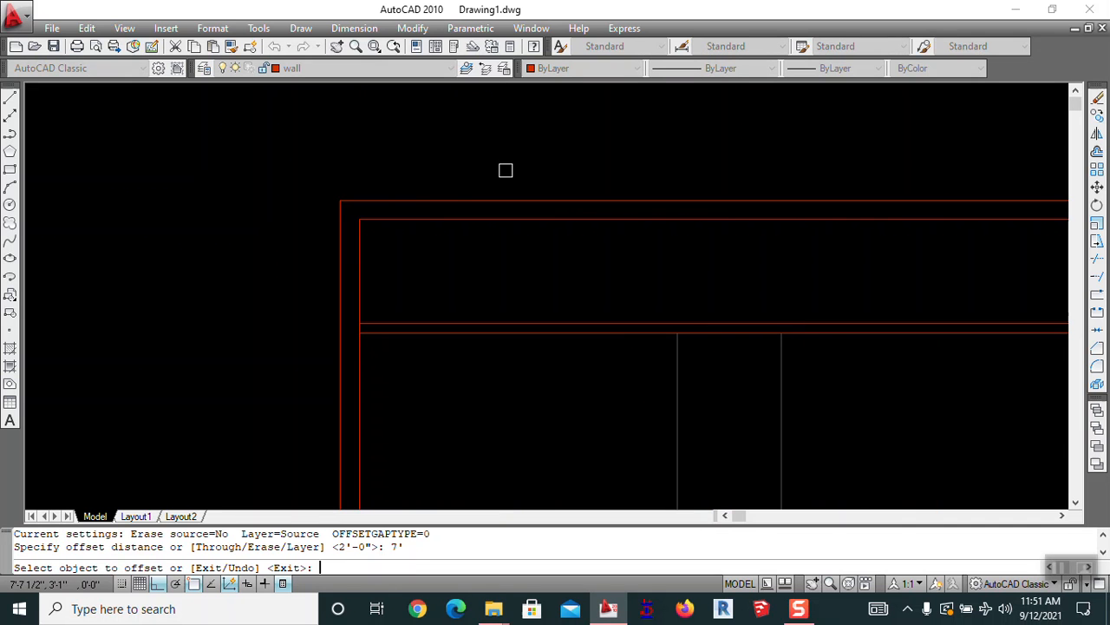
click(365, 279)
click(459, 275)
scroll(513, 256, down, 4)
key(Escape)
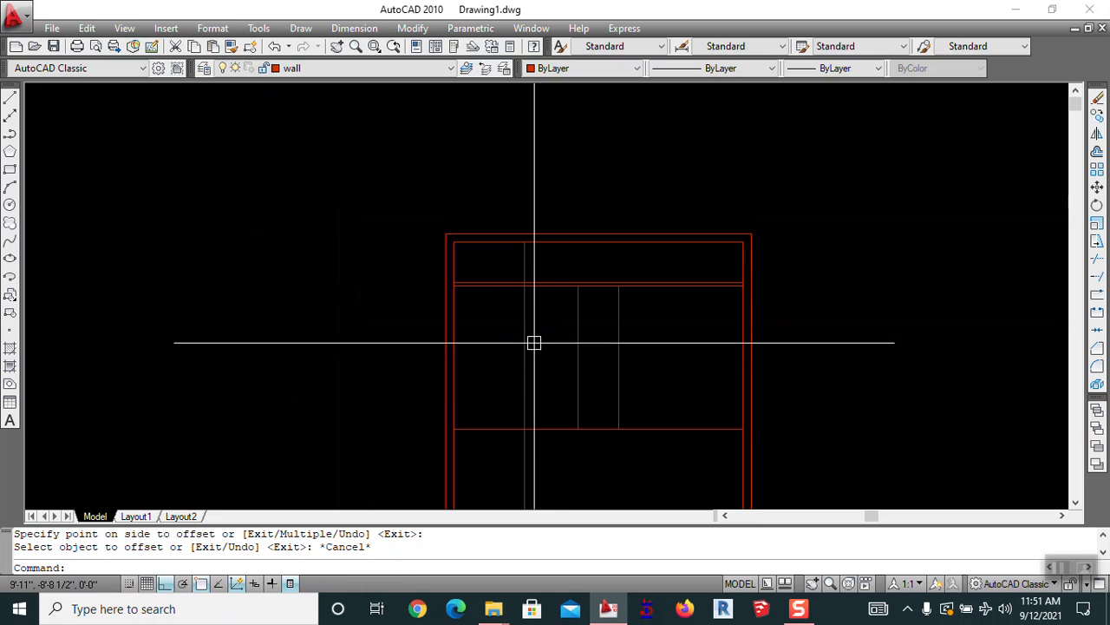
Move the new vertical line 12 inches to the left
text(m)
key(Return)
scroll(515, 330, up, 2)
click(566, 313)
click(485, 338)
key(Return)
click(565, 325)
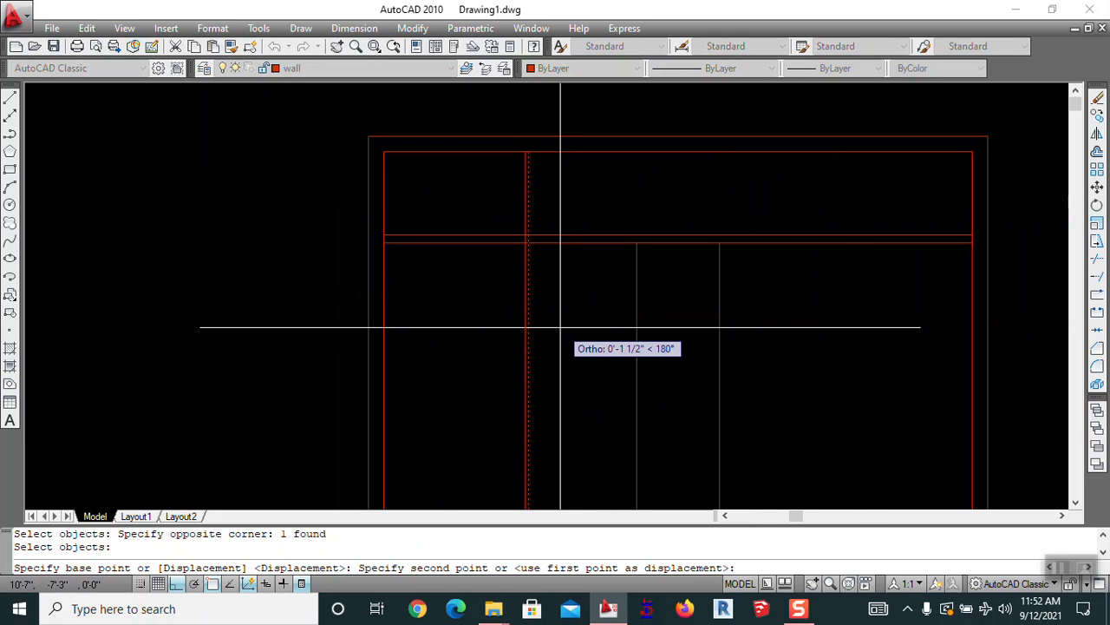
text(12)
key(Return)
key(Escape)
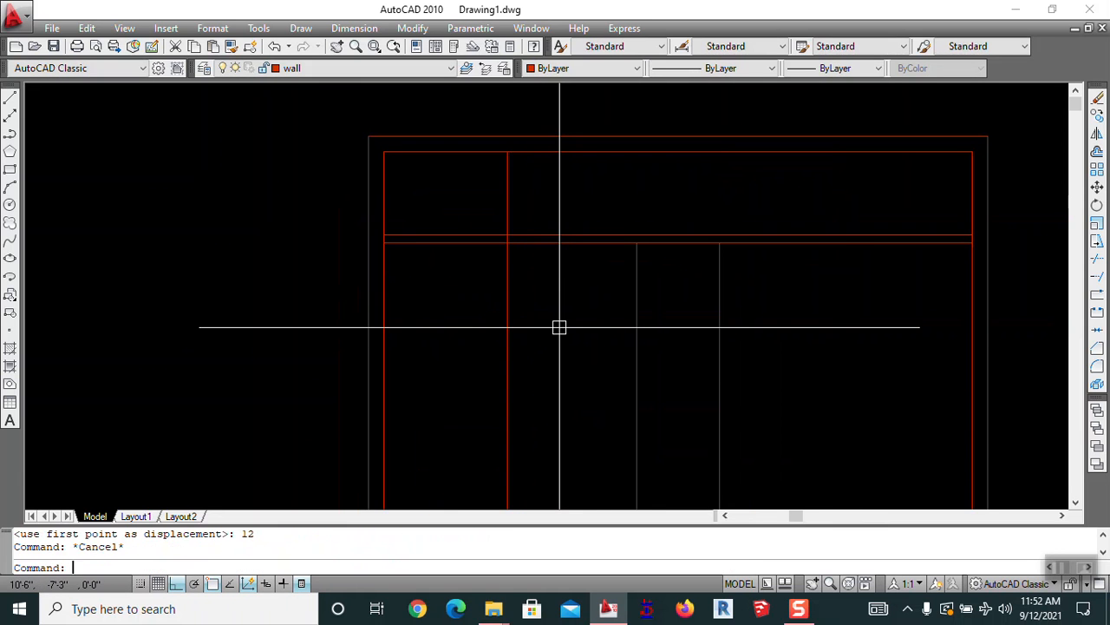
Erase the leftover line segment below the top strip
text(tr)
key(Return)
scroll(520, 260, up, 3)
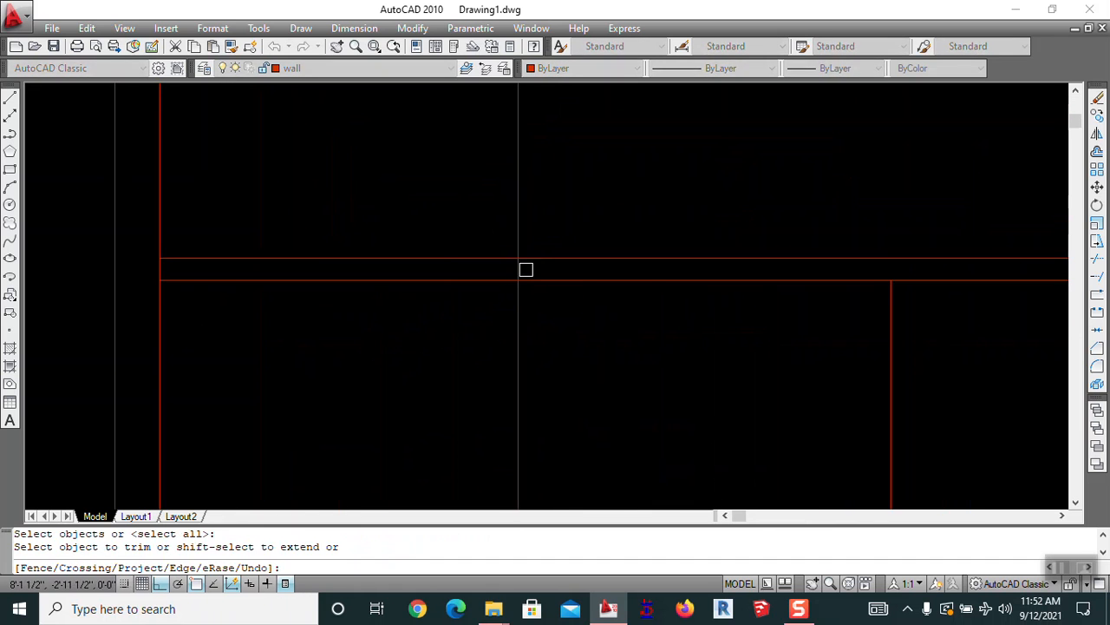
key(Escape)
text(e)
key(Return)
click(518, 314)
key(Return)
scroll(527, 263, down, 5)
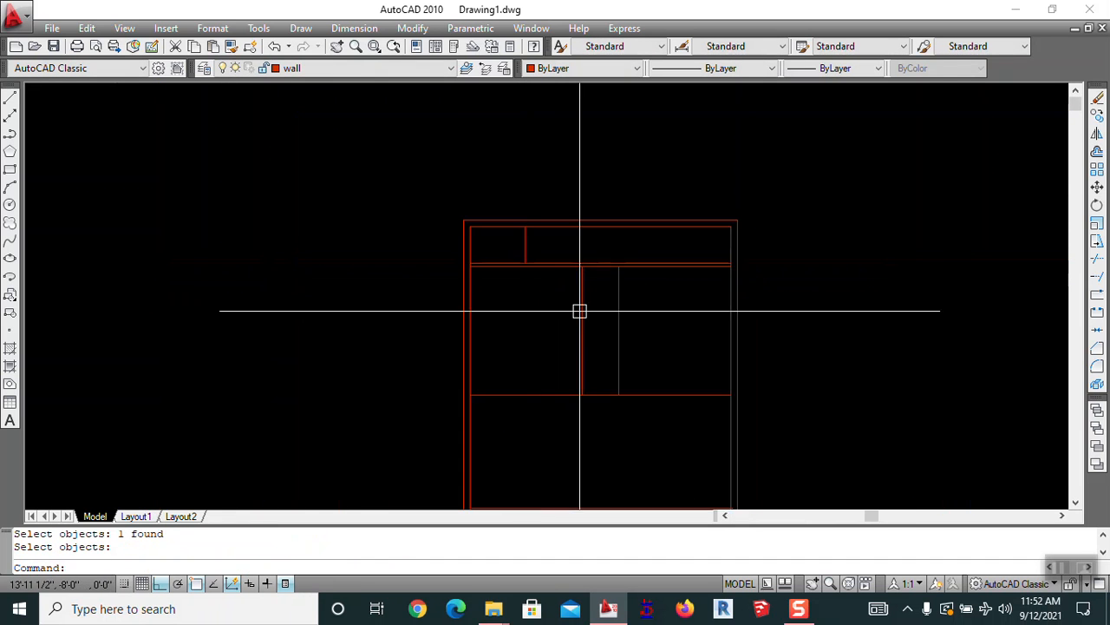
middle_drag(582, 320, 515, 268)
key(Escape)
Offset the vertical partition line 4.5 to its left to form a double wall
text(o)
key(Return)
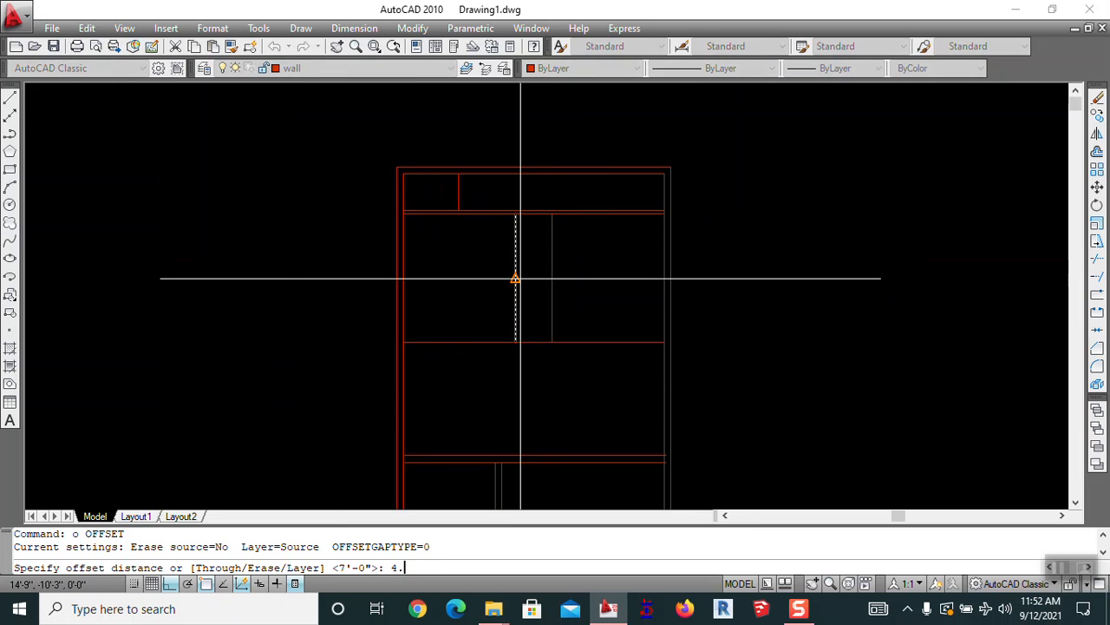
text(4.5)
key(Return)
click(515, 274)
click(486, 278)
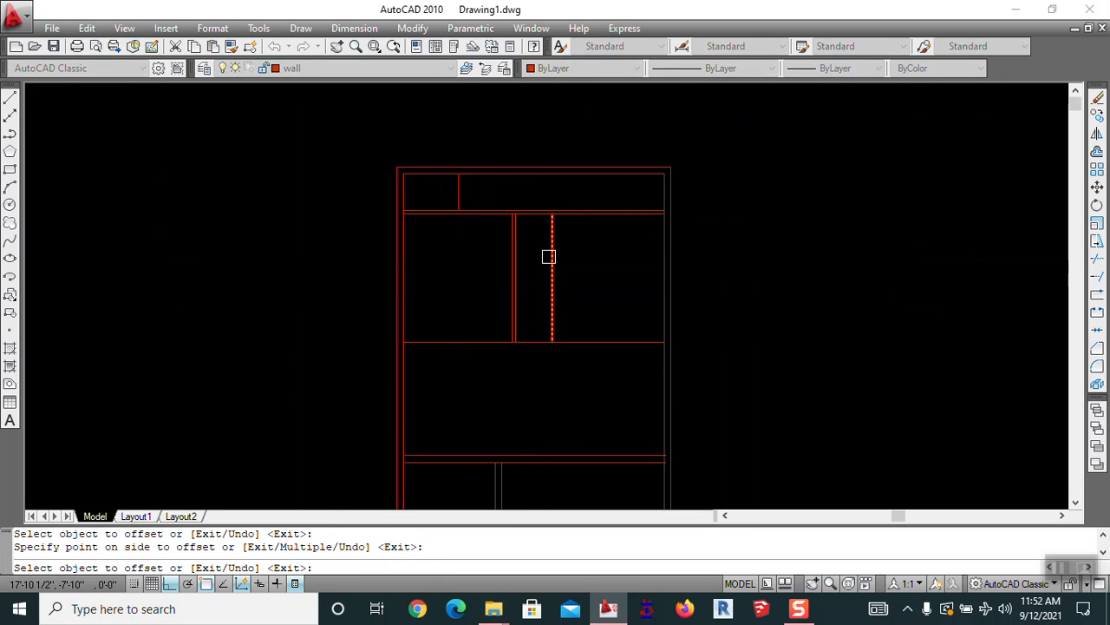
scroll(514, 267, up, 3)
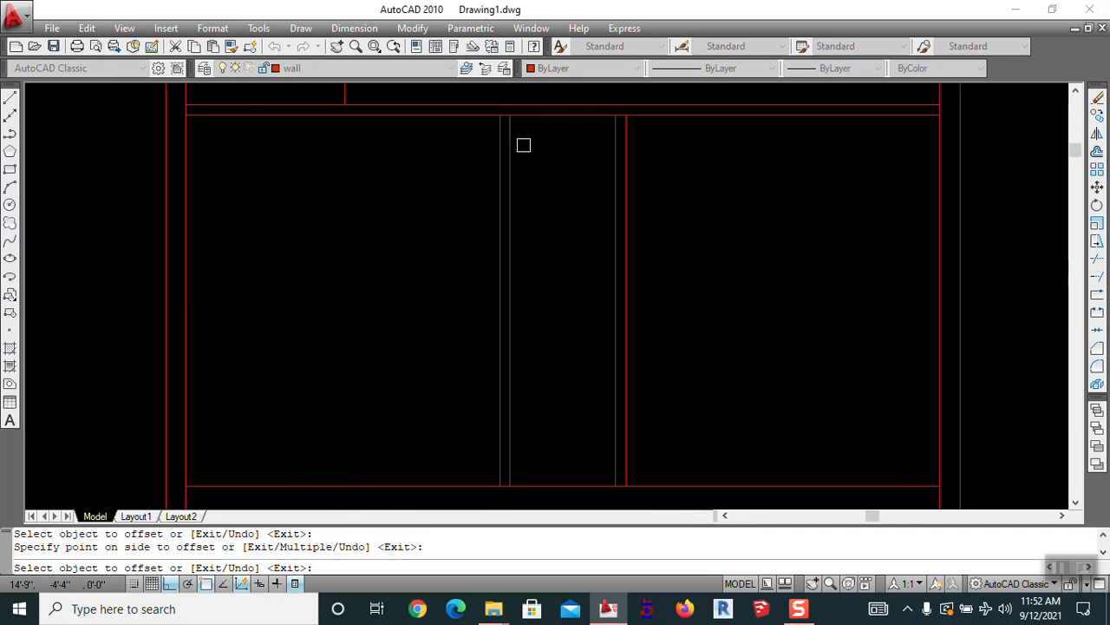
key(Escape)
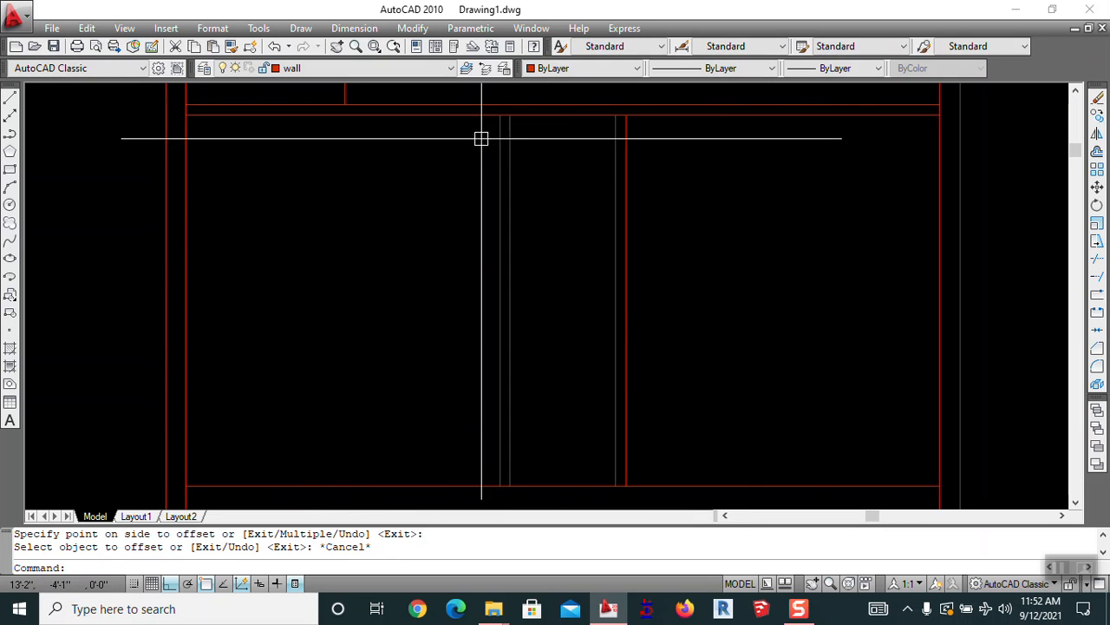
Erase the stray vertical line and the red vertical line
text(e)
key(Return)
click(496, 132)
key(Return)
click(625, 173)
key(Delete)
Double the left and right vertical dividers with 4.5 offsets toward each other
text(o)
key(Return)
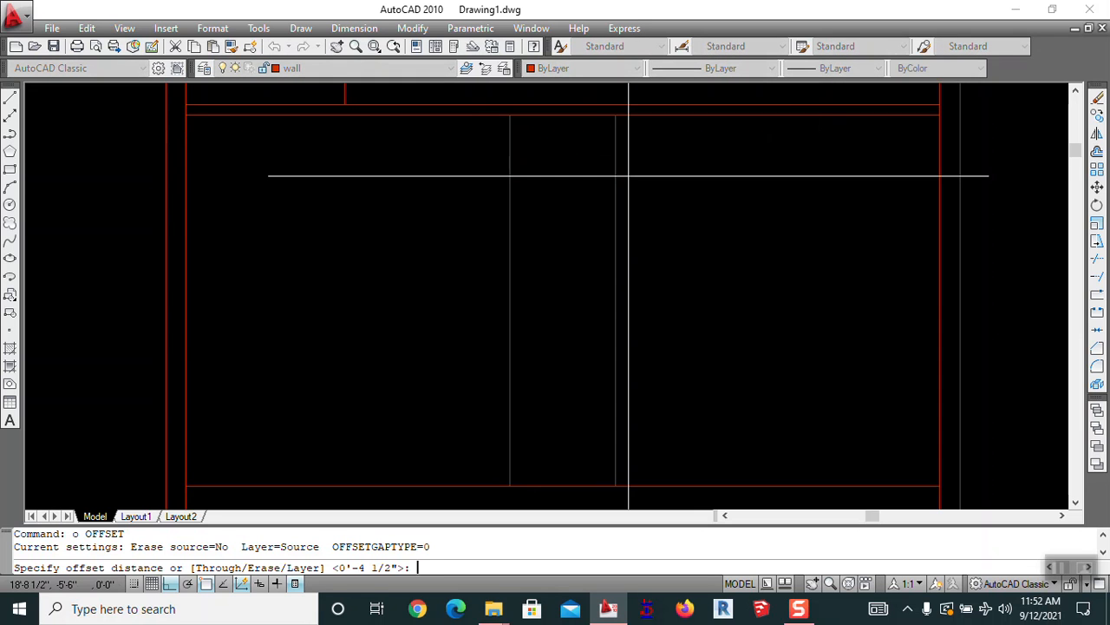
key(Return)
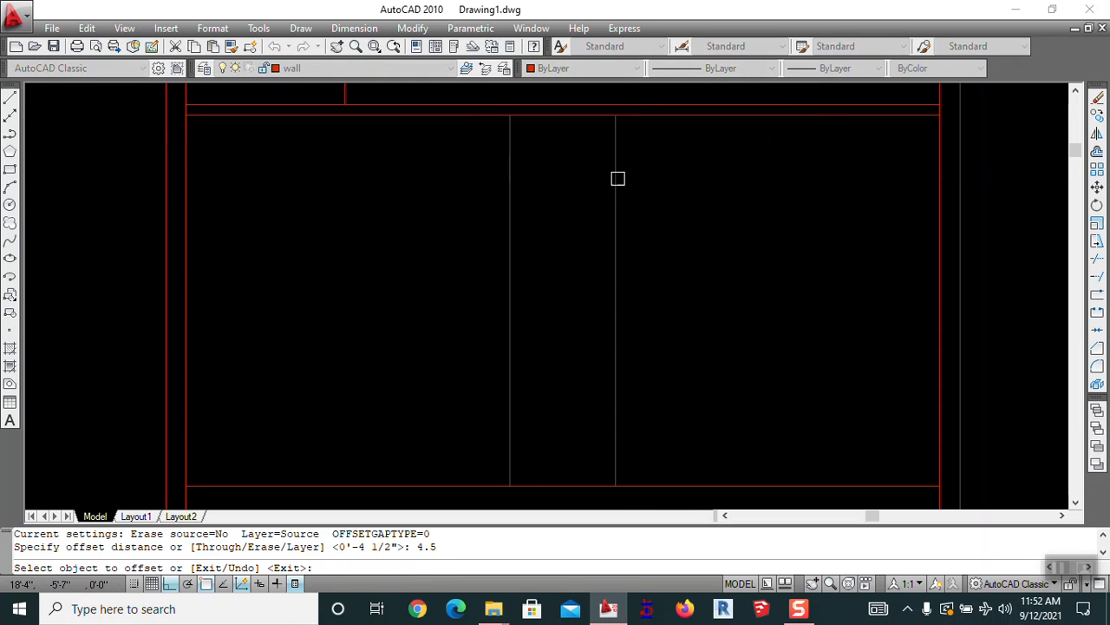
click(511, 196)
click(555, 203)
click(614, 174)
click(587, 180)
scroll(613, 172, down, 4)
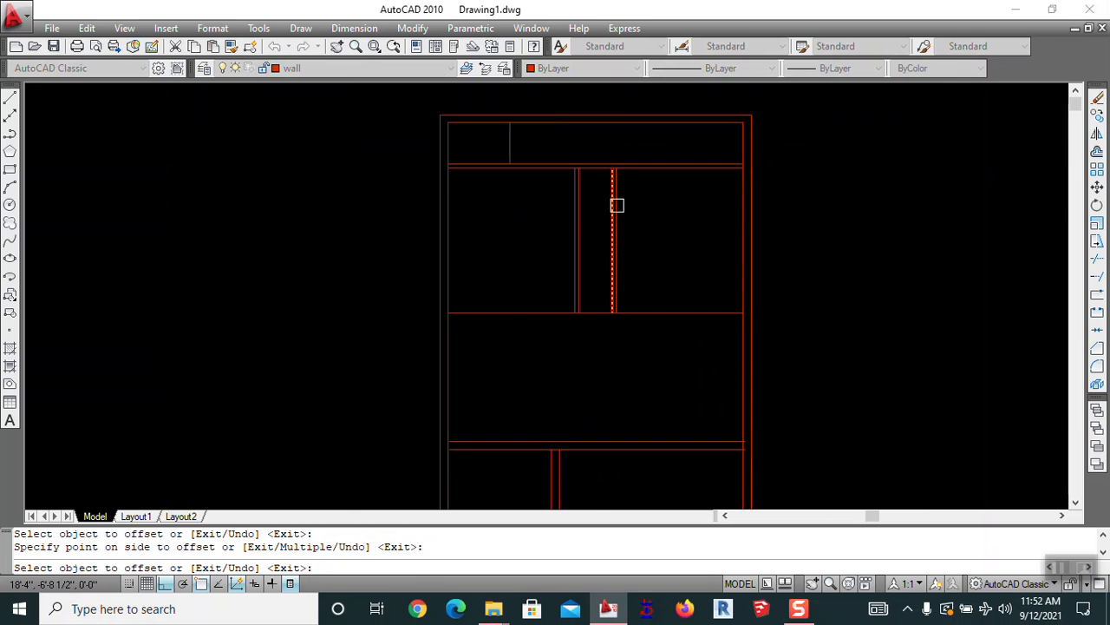
key(Escape)
key(Escape)
Offset the middle vertical line and the short top-strip divider by 4.5
key(Return)
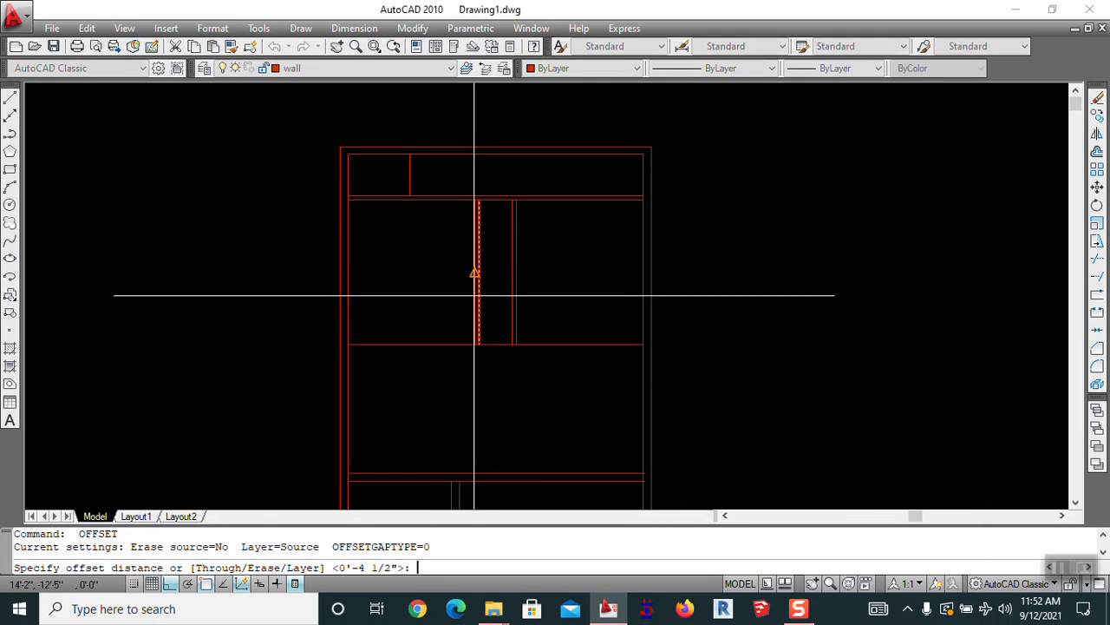
text(4.)
key(Return)
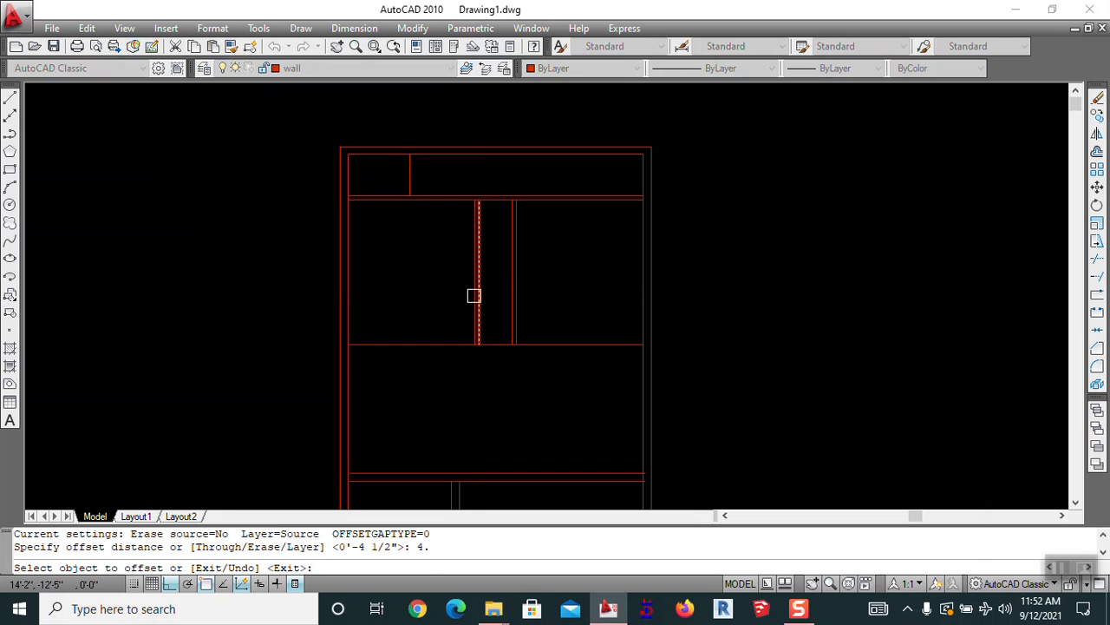
key(Escape)
key(Return)
text(4.5)
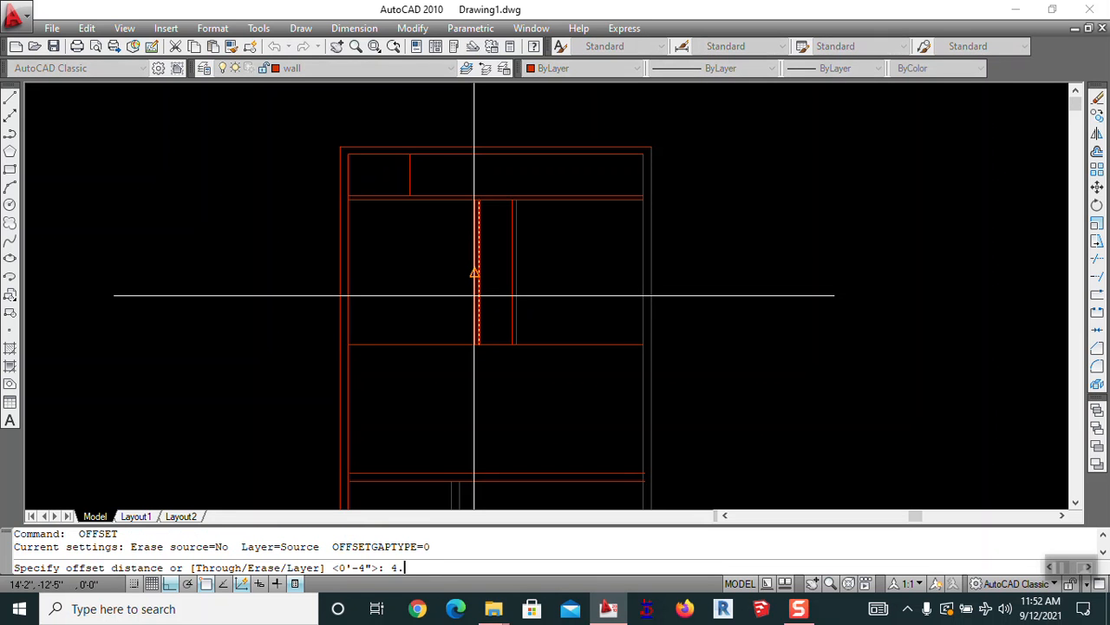
key(Return)
click(470, 335)
click(447, 373)
click(410, 173)
click(472, 183)
key(Escape)
Extend the new wall lines to meet the horizontal wall
scroll(501, 346, up, 3)
middle_drag(503, 347, 706, 362)
text(tr)
key(Return)
key(Return)
key(Escape)
text(ex)
key(Return)
key(Return)
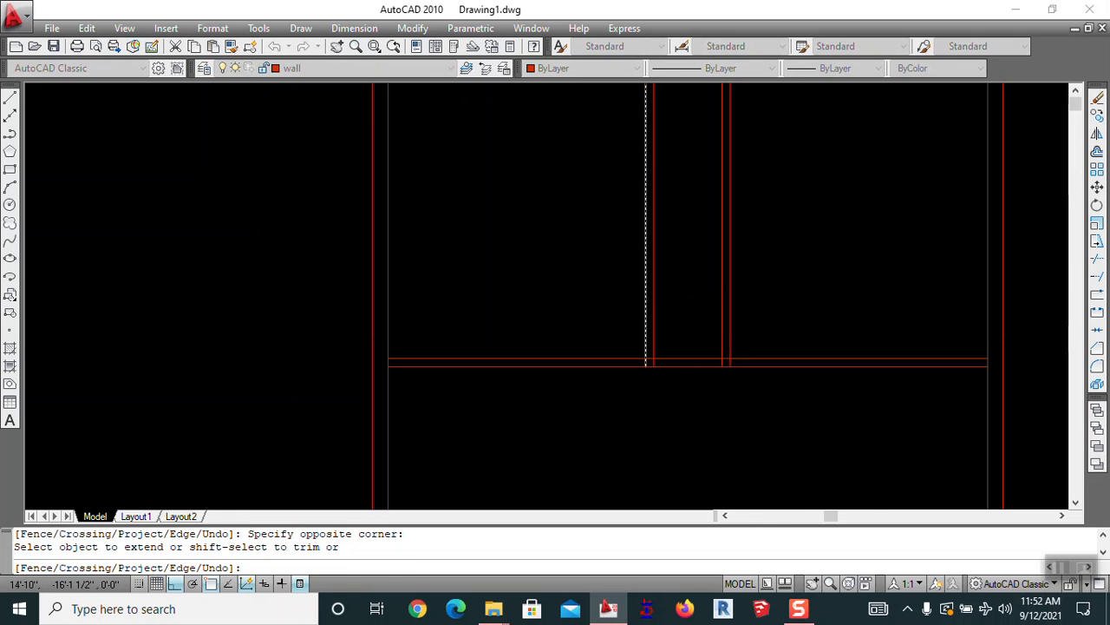
scroll(652, 330, down, 2)
click(624, 191)
middle_drag(632, 185, 602, 251)
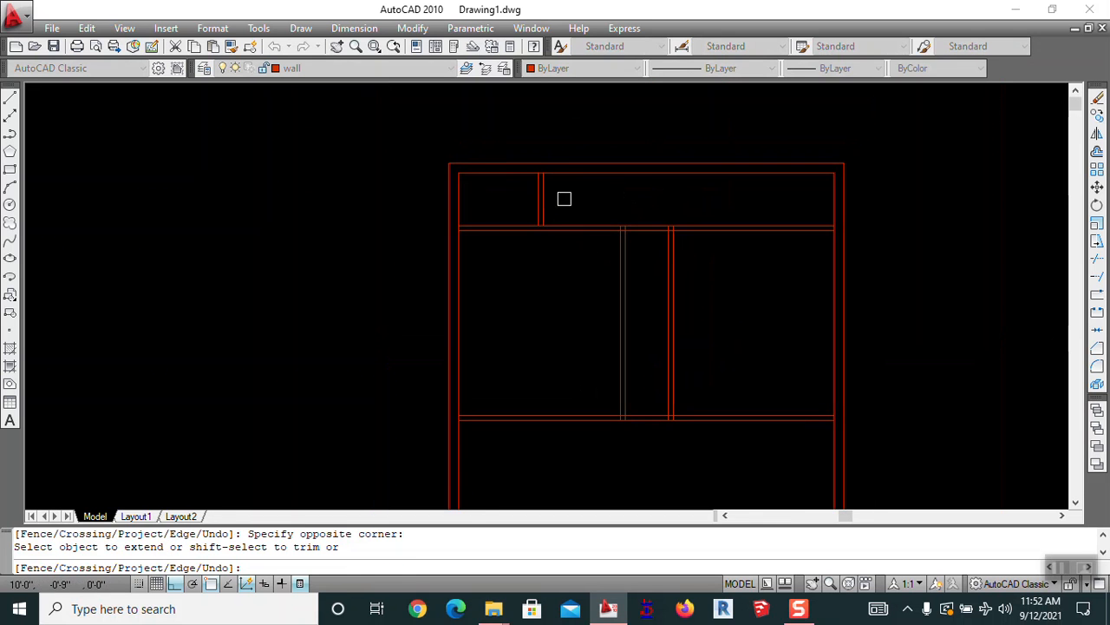
scroll(662, 305, down, 2)
key(Escape)
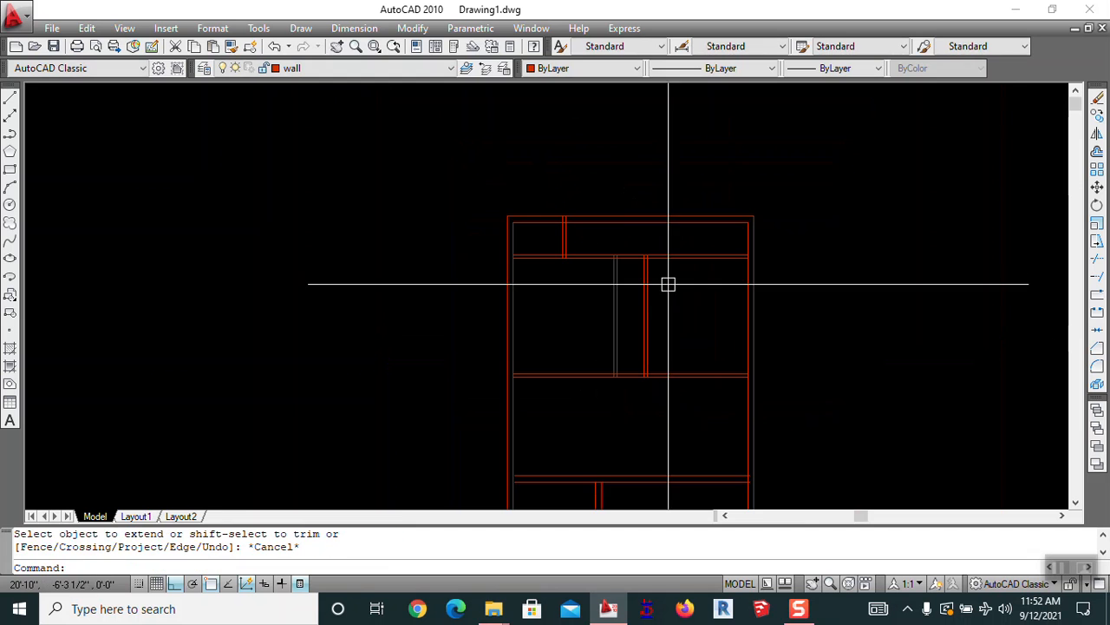
Offset the top strip's right inner line 6' to the left
scroll(677, 324, up, 1)
mouse_move(645, 428)
middle_down()
mouse_move(548, 440)
mouse_move(533, 422)
middle_up()
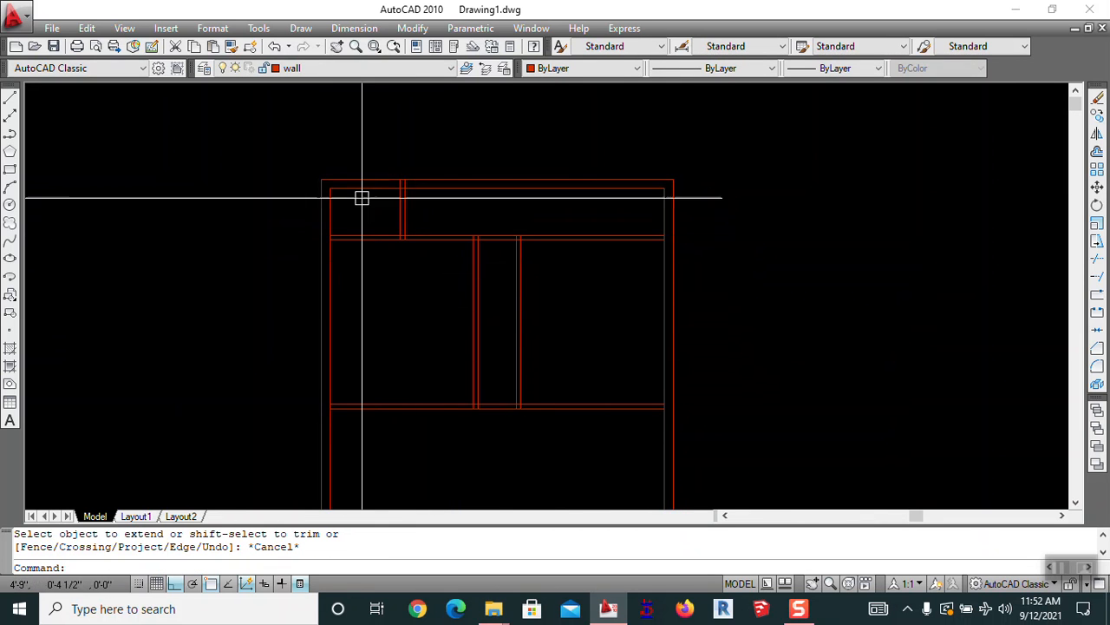
scroll(355, 195, up, 1)
scroll(356, 195, down, 3)
scroll(523, 179, up, 2)
scroll(515, 302, up, 2)
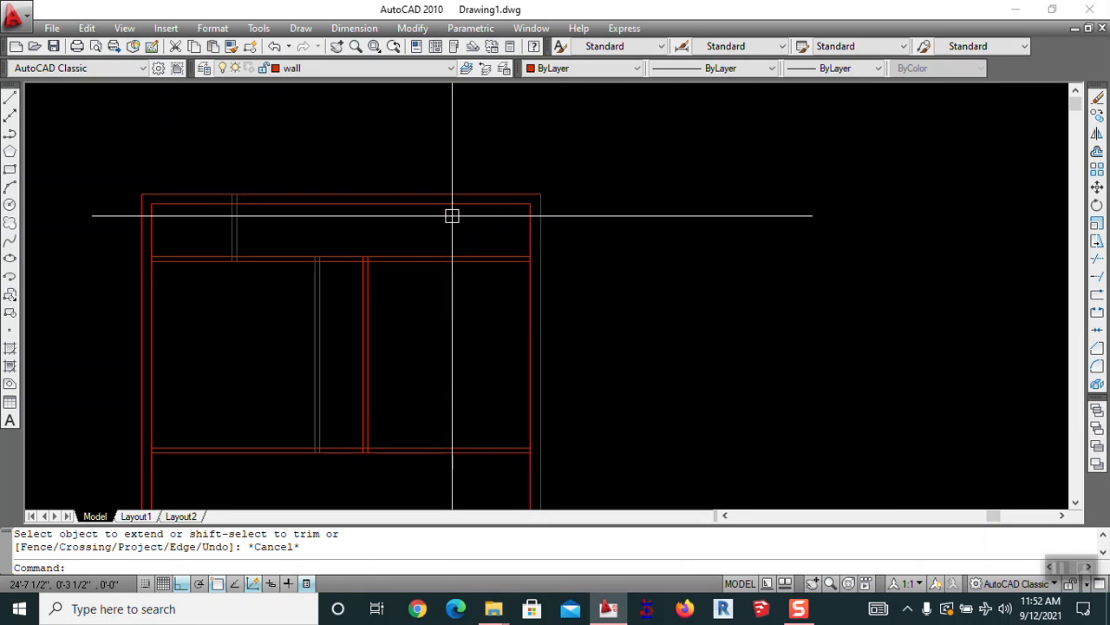
text(o)
key(Return)
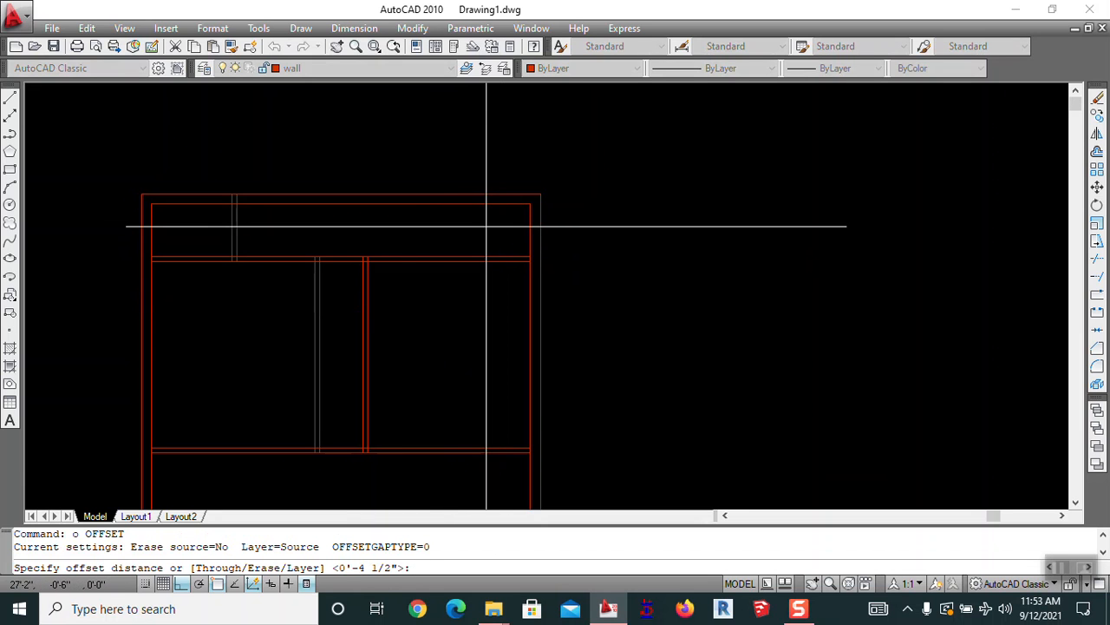
text(')
key(Return)
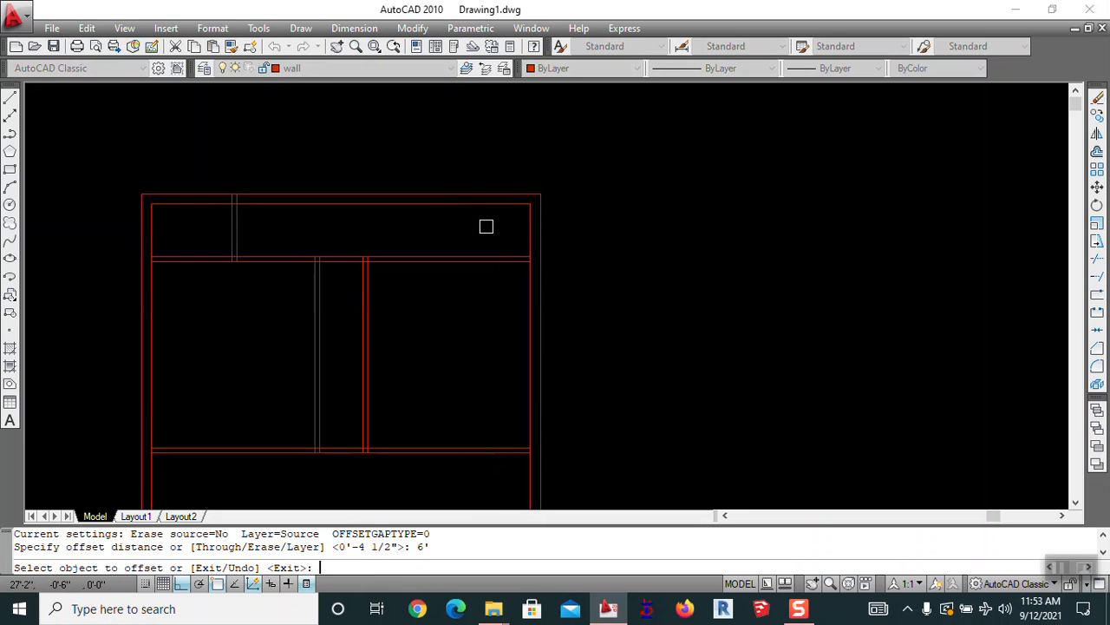
click(528, 227)
click(496, 232)
key(Return)
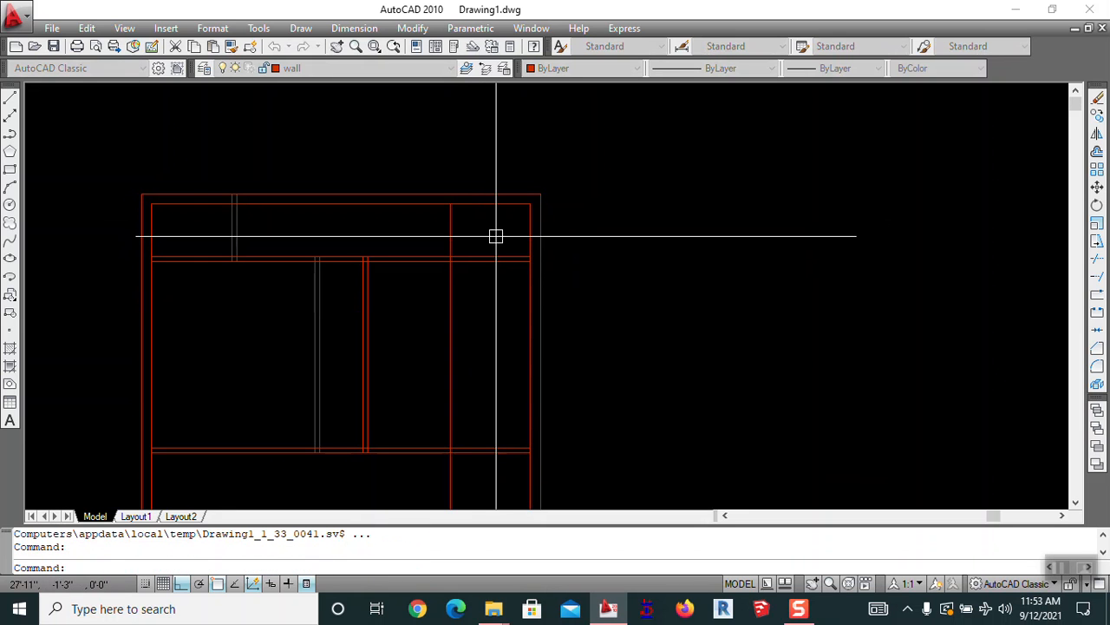
Erase the stray lower vertical segment of the new line
text(tr)
key(Return)
key(Return)
scroll(471, 237, up, 7)
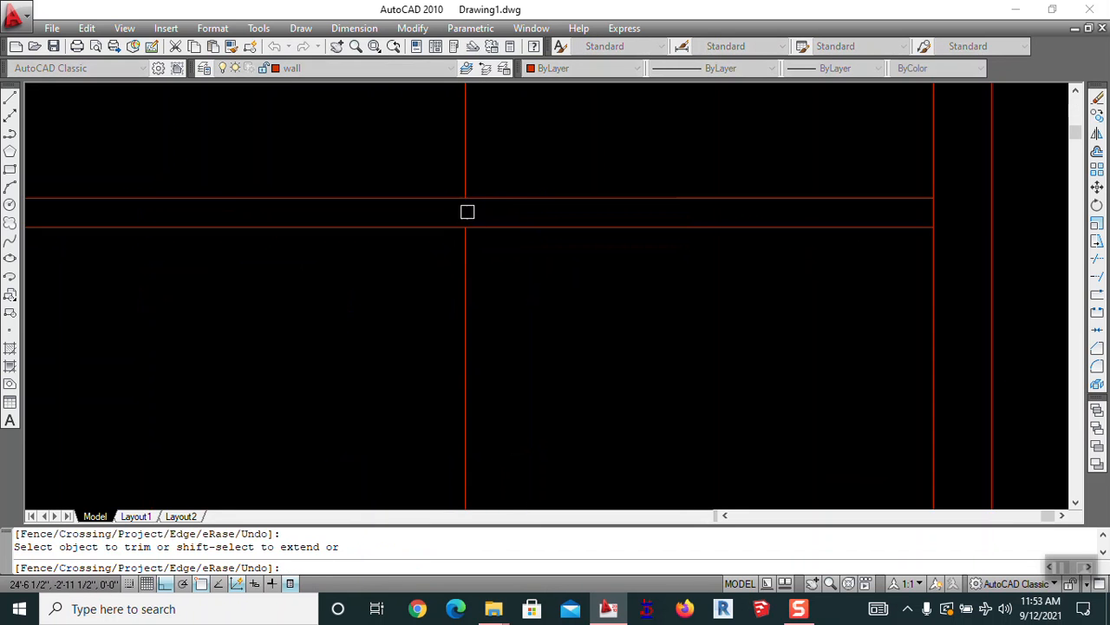
key(Escape)
key(Escape)
key(Escape)
text(e)
key(Return)
click(465, 251)
Offset the new vertical wall line 4.5 to its left to double it
key(Return)
key(Escape)
scroll(476, 247, down, 8)
middle_drag(524, 293, 585, 323)
key(Return)
key(Escape)
text(o)
key(Return)
text(4.5)
key(Return)
click(538, 237)
click(509, 238)
key(Escape)
Extend the new wall lines up to the top wall
scroll(443, 291, up, 2)
middle_drag(447, 282, 451, 333)
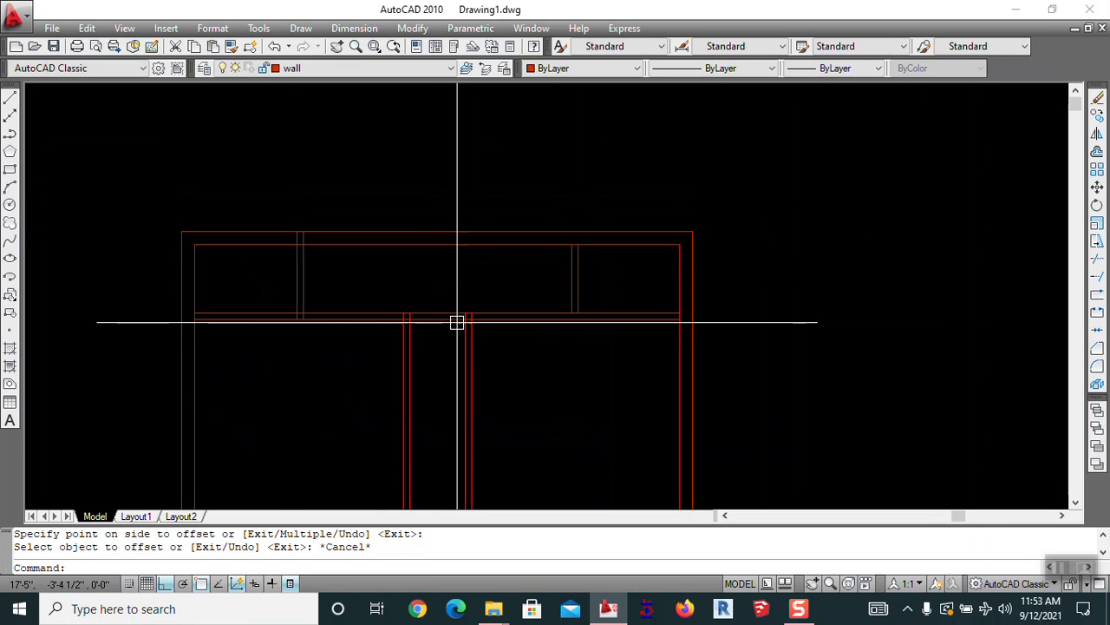
text(ex)
key(Return)
key(Return)
click(525, 266)
click(607, 254)
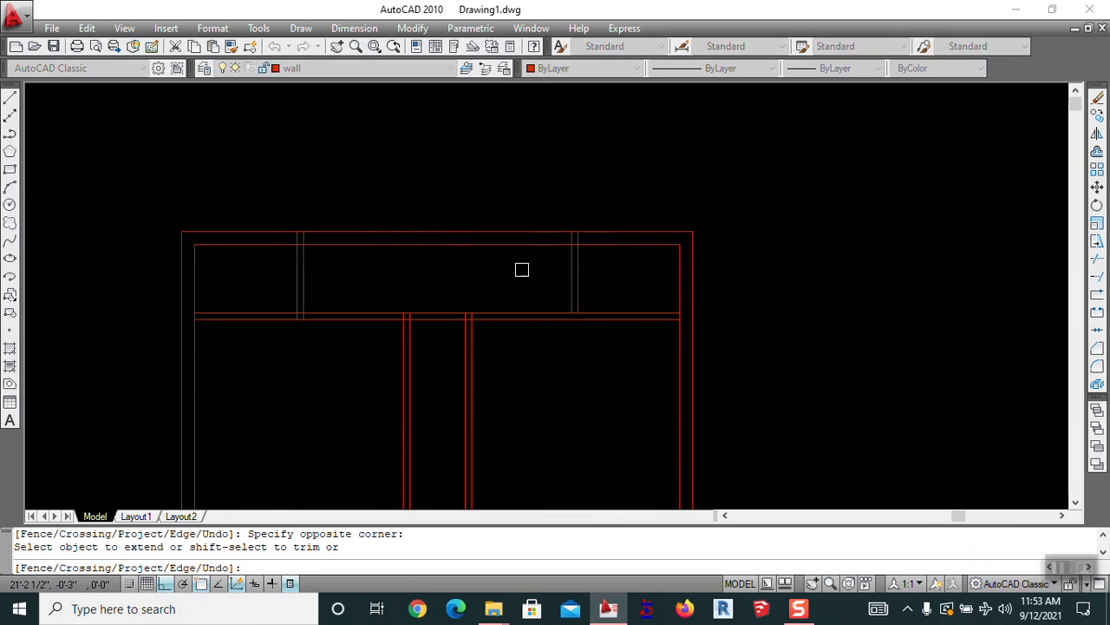
key(Escape)
Reframe the view on the top strip and start another offset
scroll(599, 340, up, 3)
middle_drag(598, 339, 722, 307)
scroll(746, 316, down, 4)
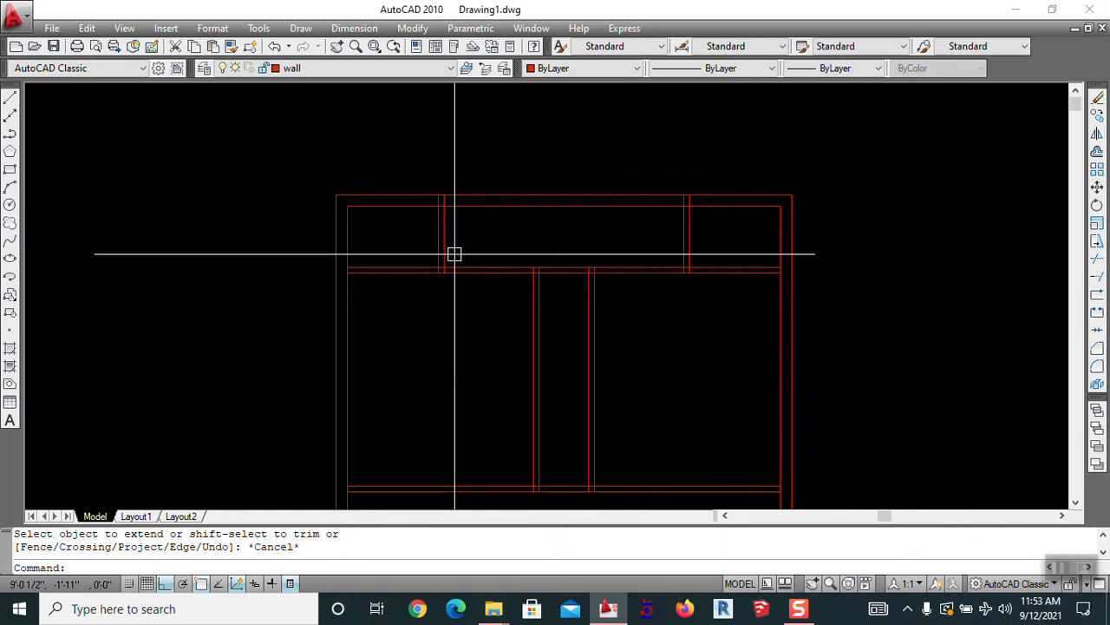
scroll(577, 225, up, 3)
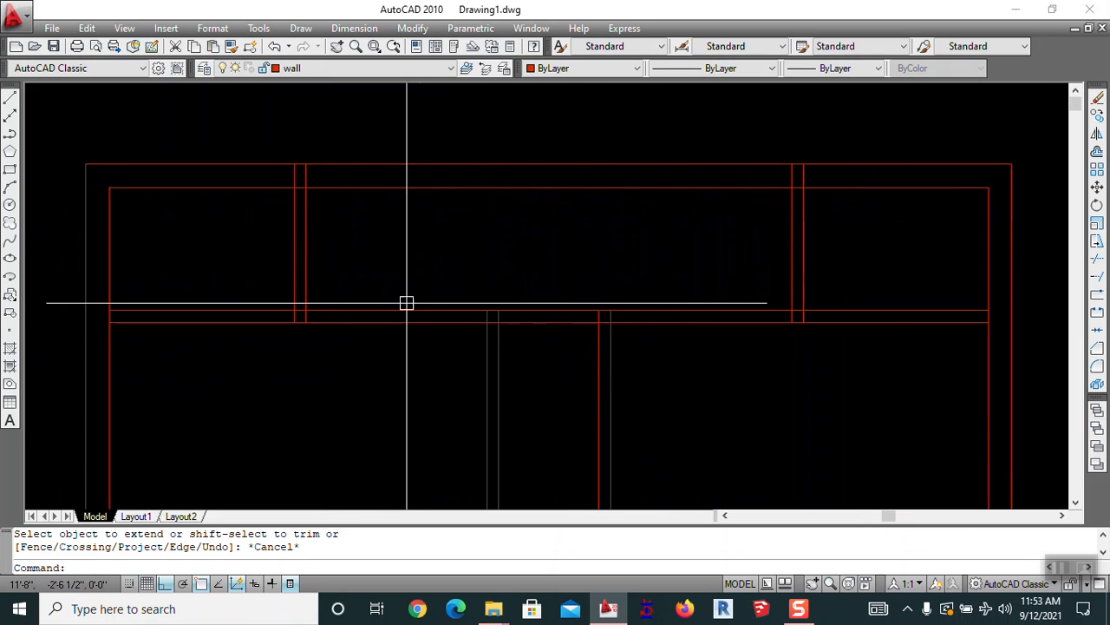
scroll(416, 261, down, 8)
scroll(434, 205, up, 2)
scroll(496, 239, up, 3)
middle_drag(499, 226, 600, 228)
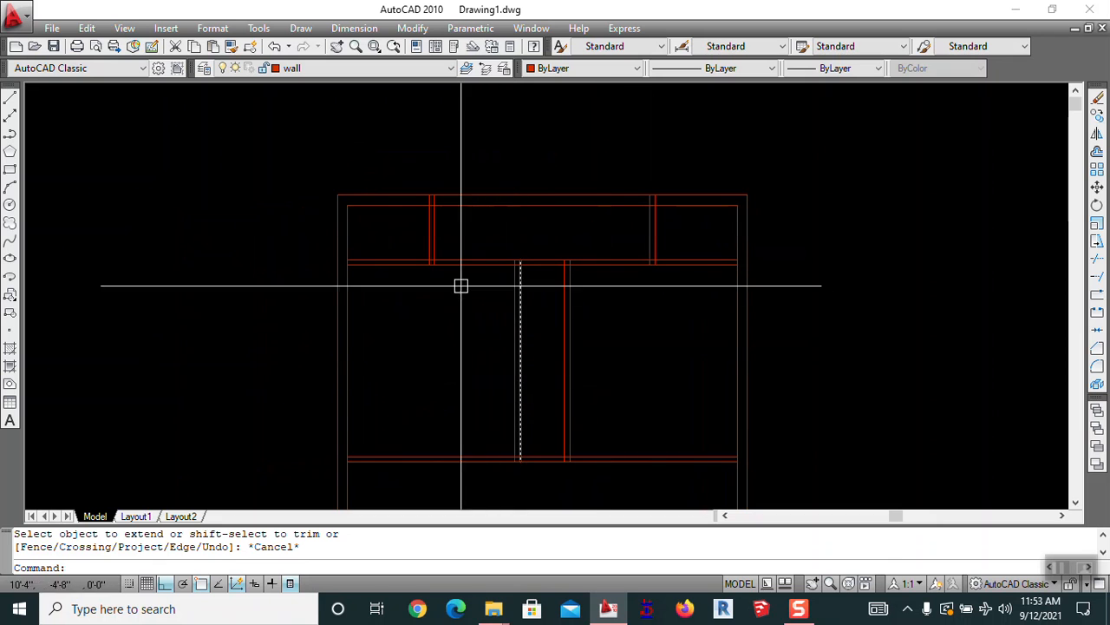
middle_drag(489, 394, 474, 301)
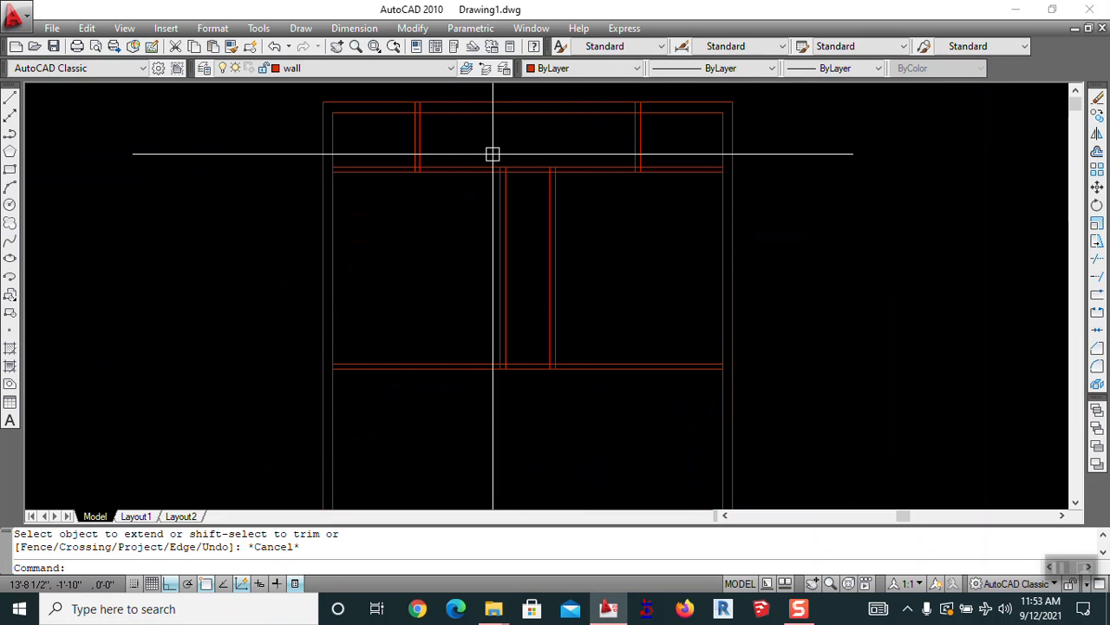
middle_drag(471, 144, 442, 306)
scroll(442, 306, up, 3)
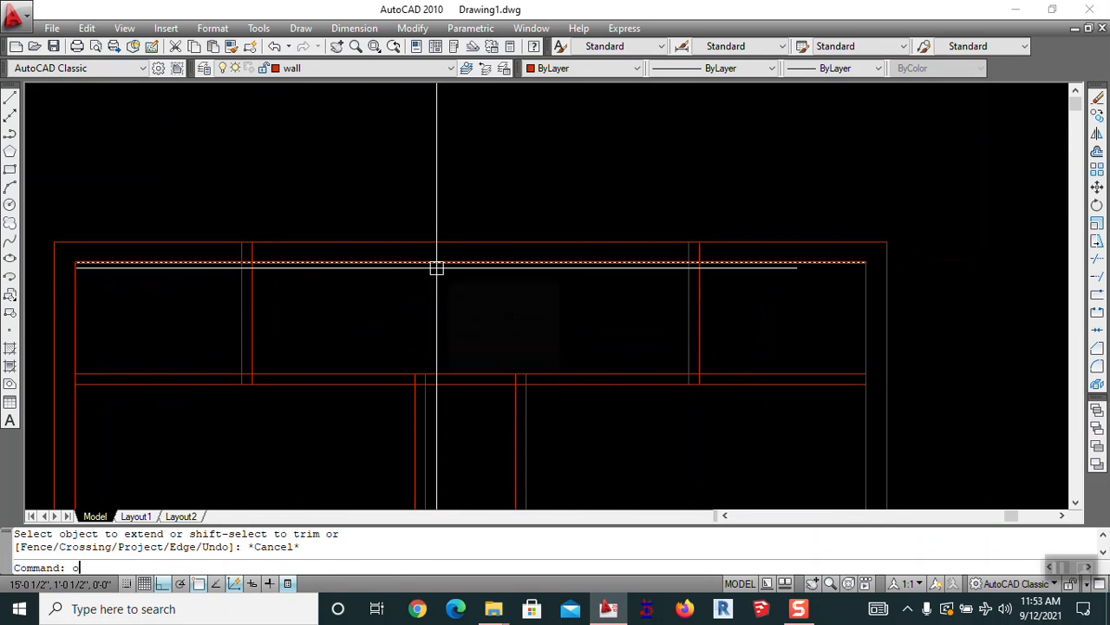
text(o)
key(Return)
scroll(733, 313, up, 2)
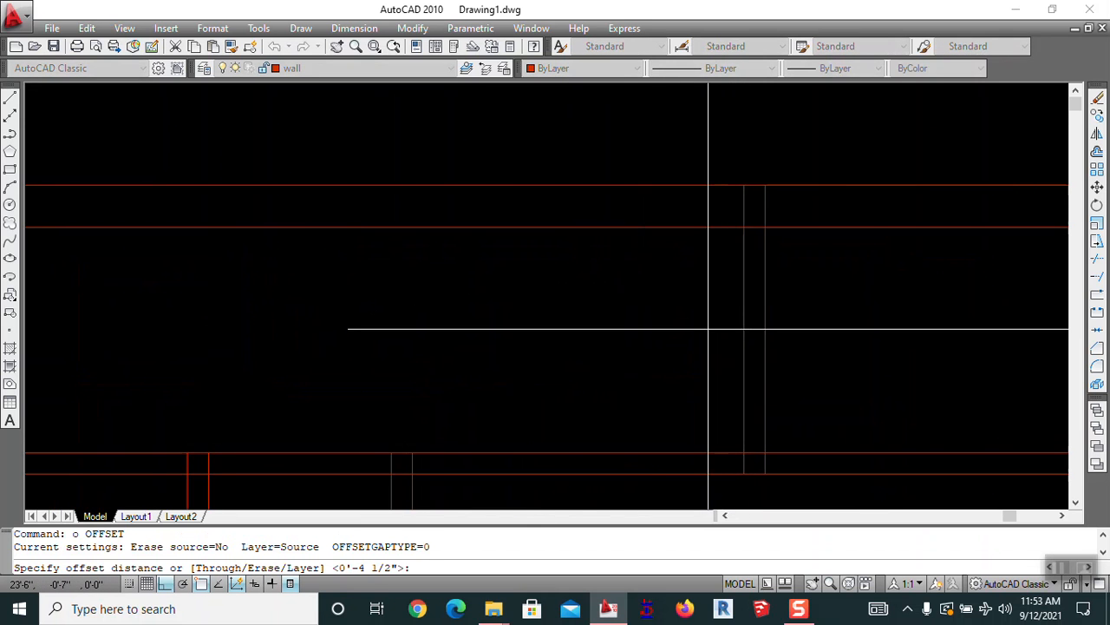
Offset the middle bay's wall lines 24 inward on both sides
text(24)
key(Return)
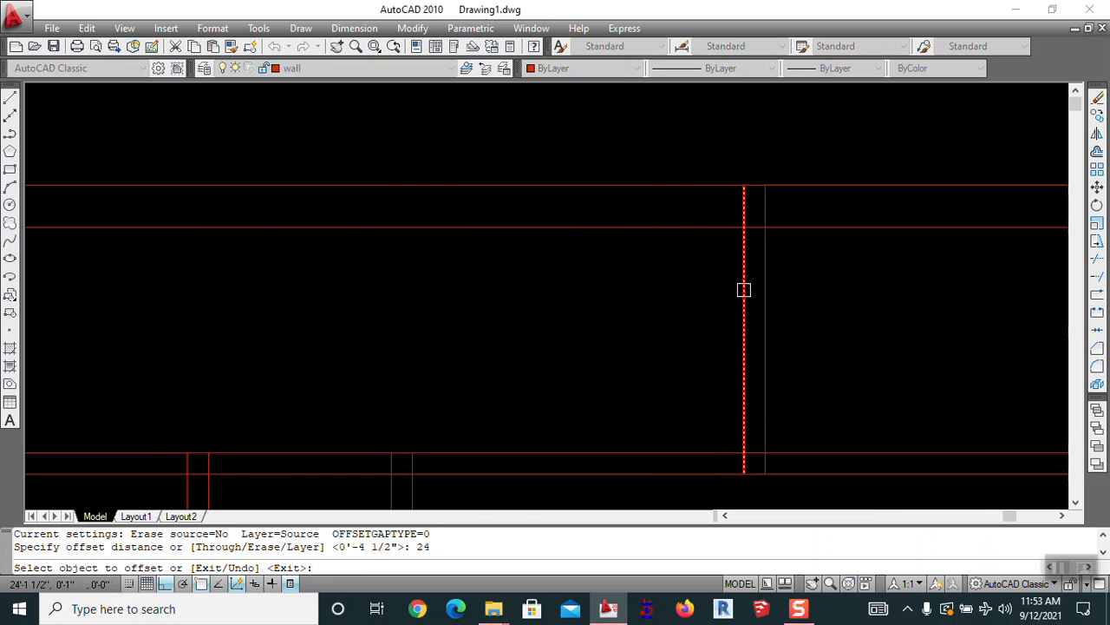
click(739, 305)
click(697, 298)
scroll(723, 328, down, 2)
click(482, 323)
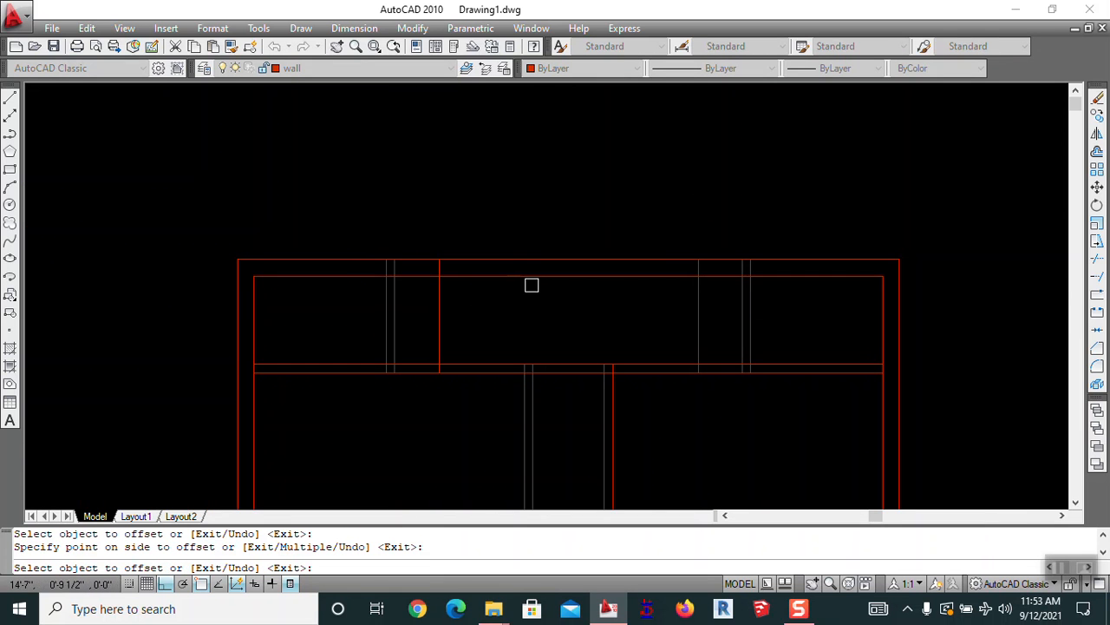
key(Return)
key(Return)
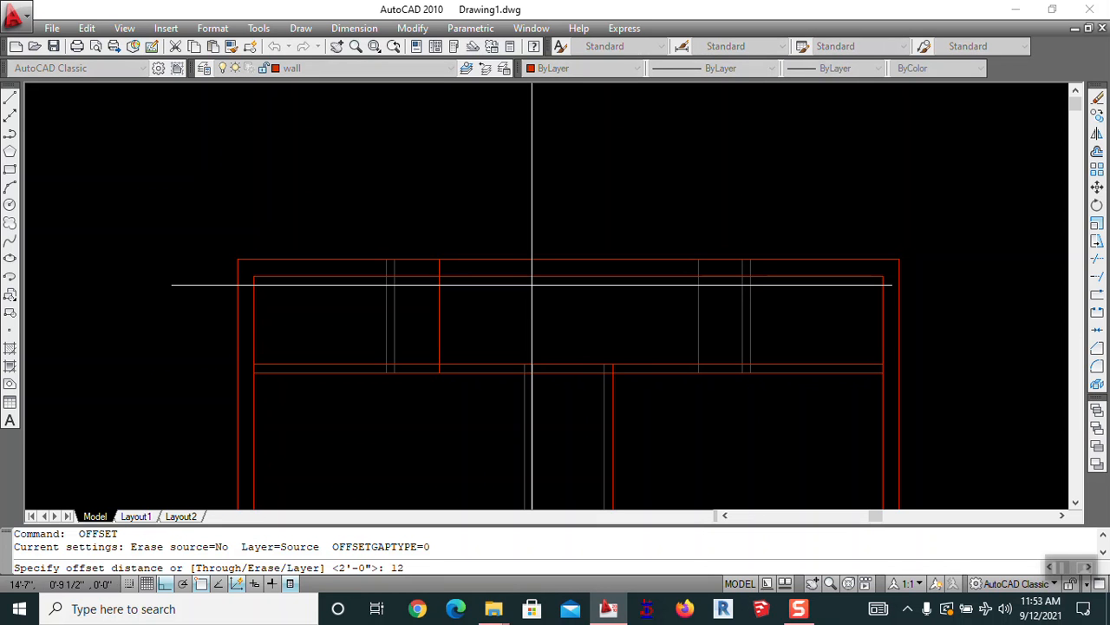
Offset the strip's top and bottom lines 12 inward
key(Return)
click(540, 276)
click(547, 325)
click(500, 361)
click(510, 335)
key(Escape)
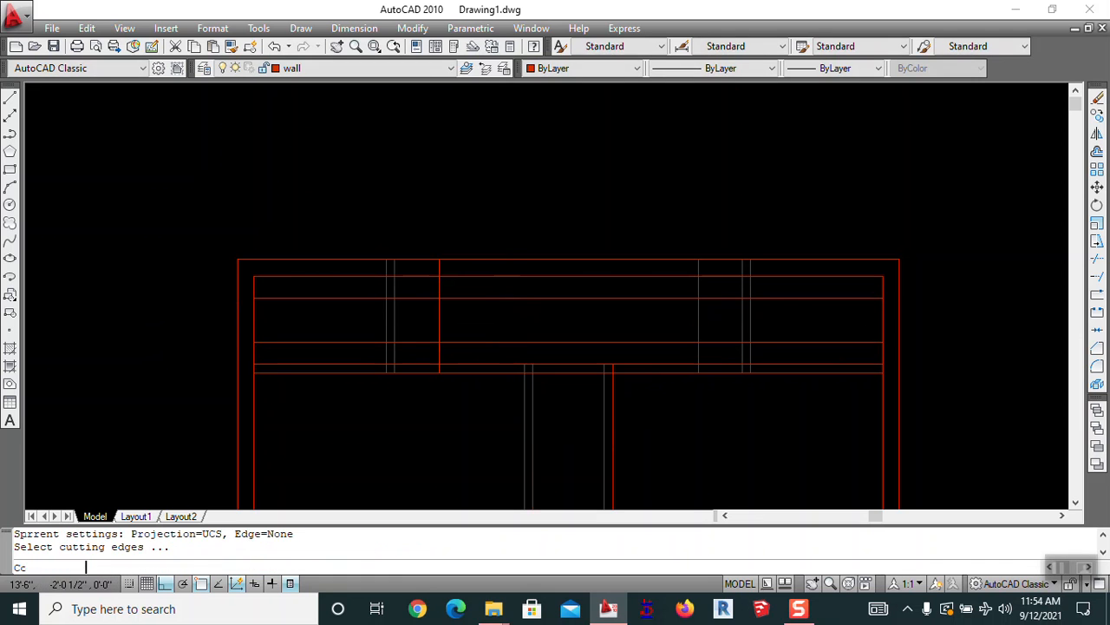
Trim the new lines to leave a rectangle between the partitions
text(tr)
key(Return)
key(Return)
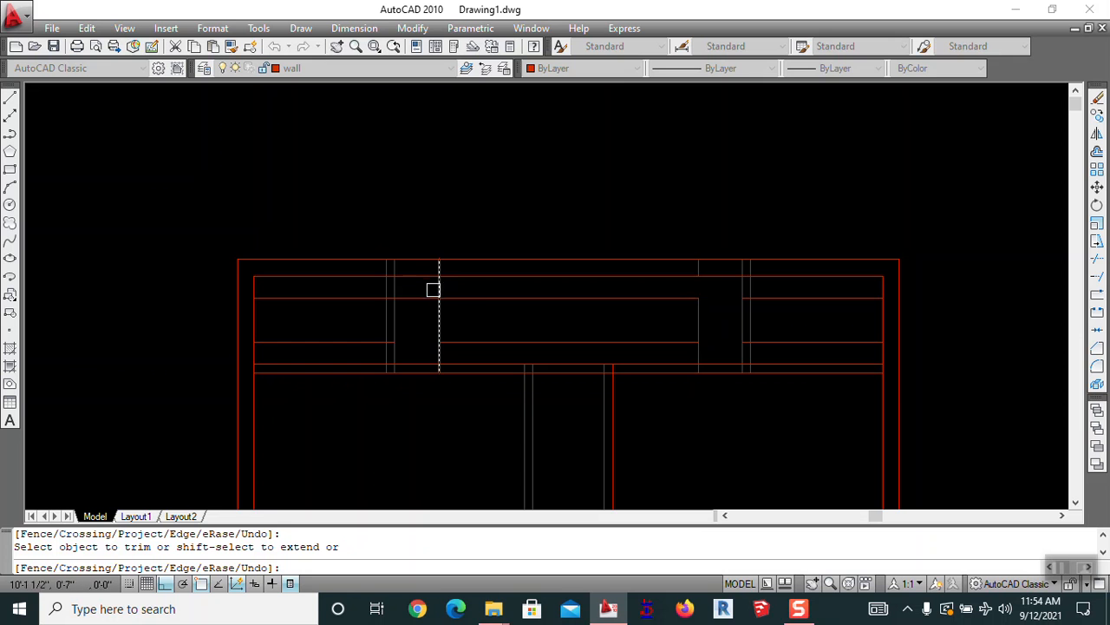
key(Escape)
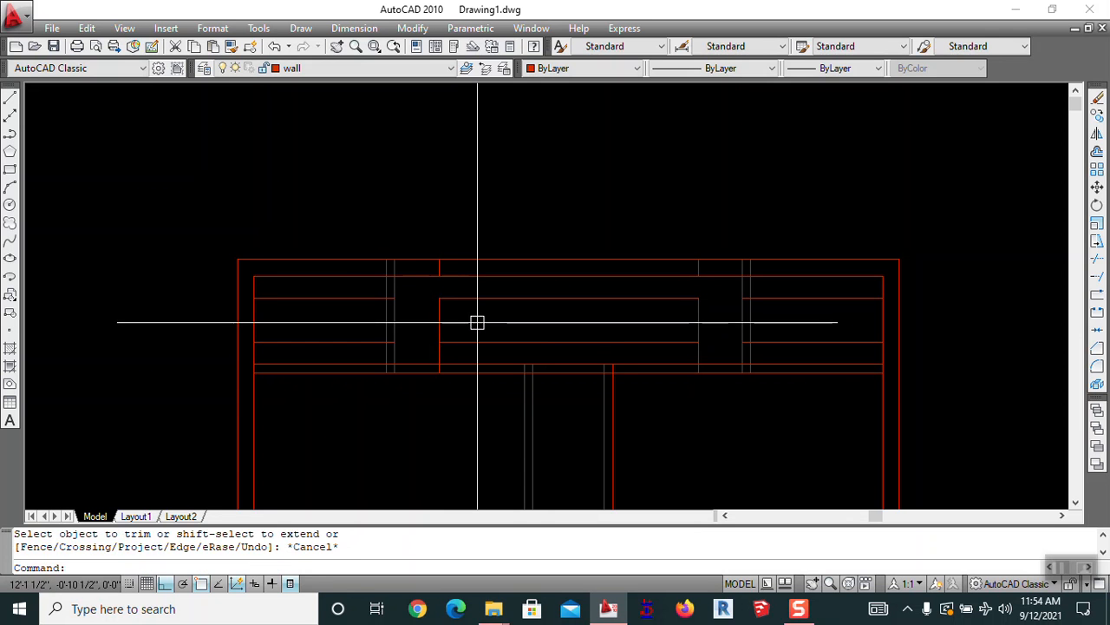
key(Return)
key(Return)
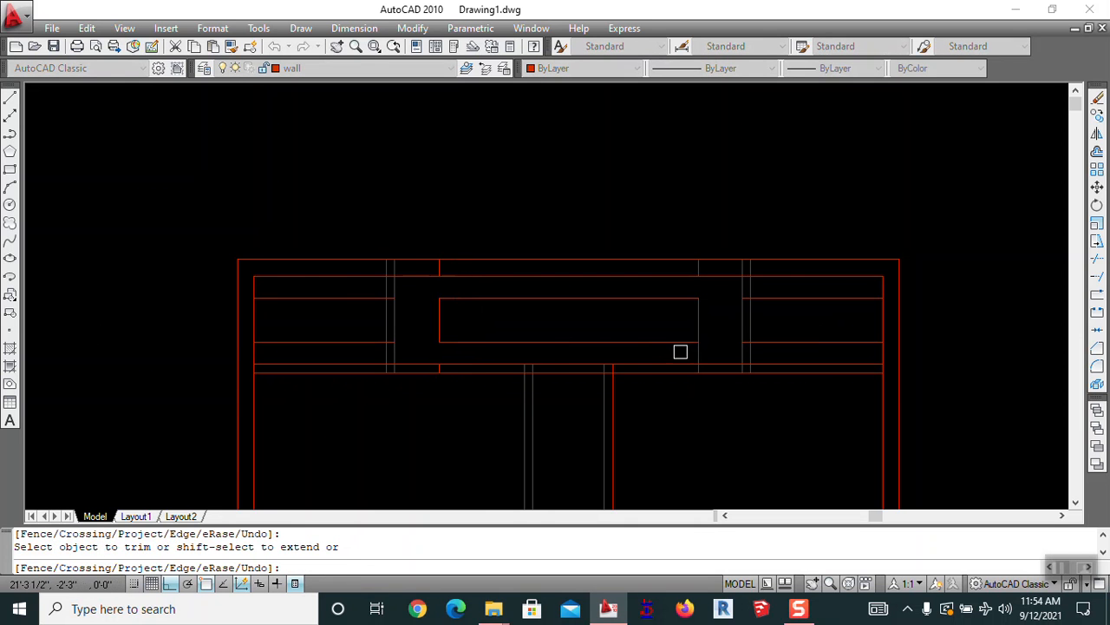
key(Escape)
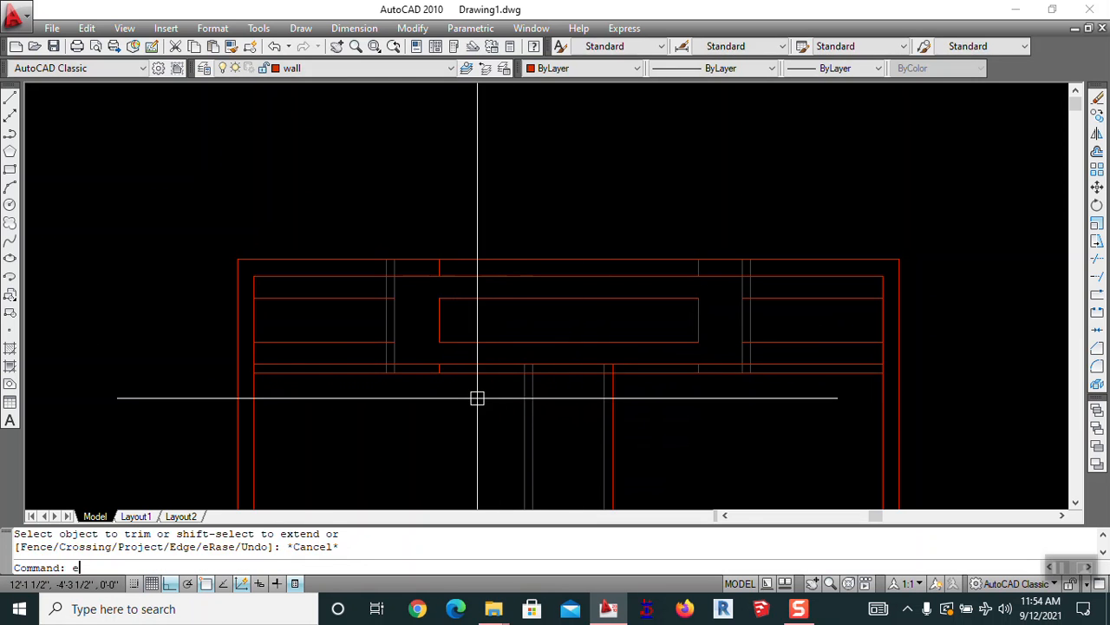
Erase the leftover segment in the top strip and the short leftover vertical segment
text(e)
key(Return)
scroll(436, 376, up, 3)
click(460, 410)
key(Return)
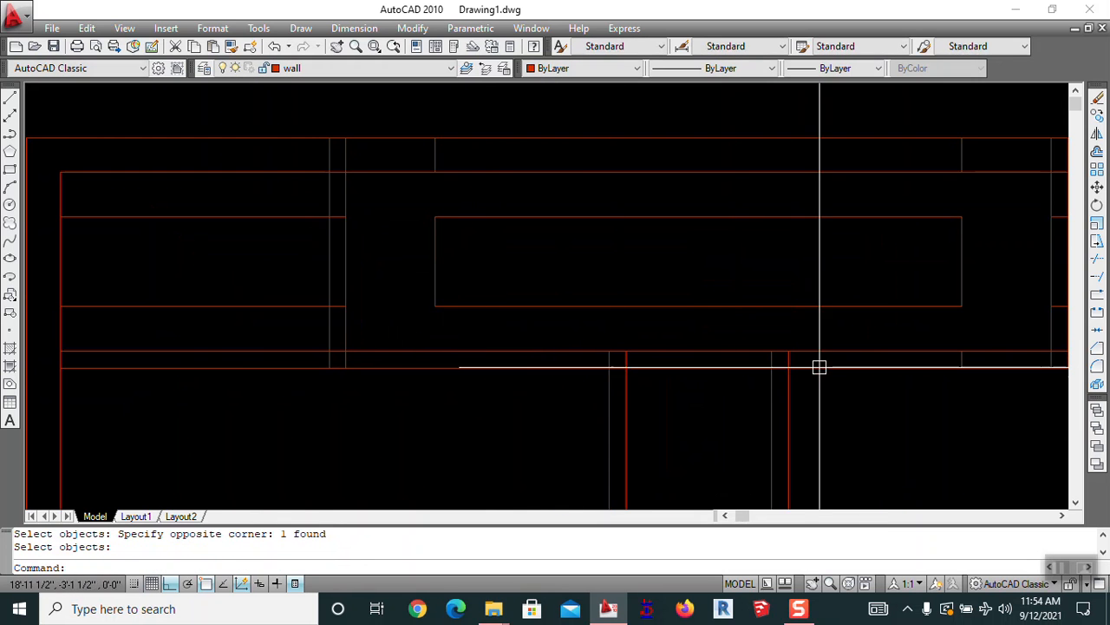
middle_drag(734, 369, 463, 359)
mouse_move(539, 321)
middle_down()
mouse_move(546, 334)
mouse_move(819, 410)
middle_up()
key(Return)
click(356, 230)
key(Return)
Erase the remaining extra horizontal construction lines around the rectangle
scroll(416, 308, down, 2)
middle_drag(394, 309, 647, 318)
key(Return)
click(533, 309)
key(Return)
click(505, 373)
key(Return)
scroll(553, 345, down, 2)
mouse_move(672, 368)
middle_down()
mouse_move(504, 343)
mouse_move(681, 282)
middle_up()
key(Return)
click(692, 291)
key(Return)
scroll(550, 312, up, 2)
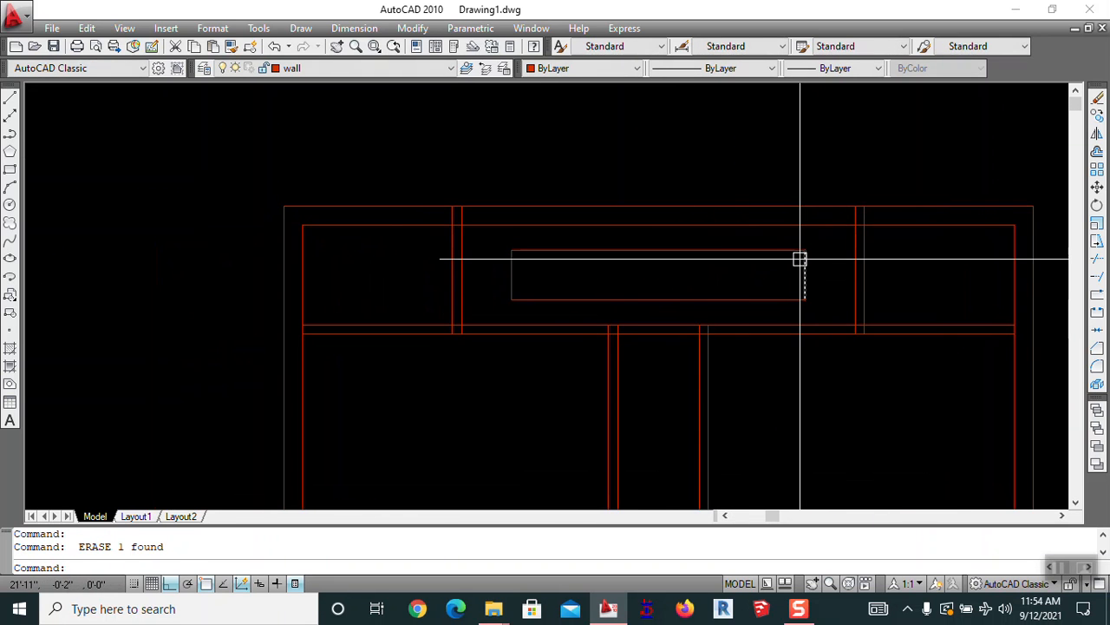
Draw two corner-to-corner diagonals across the rectangle, forming an X
click(805, 252)
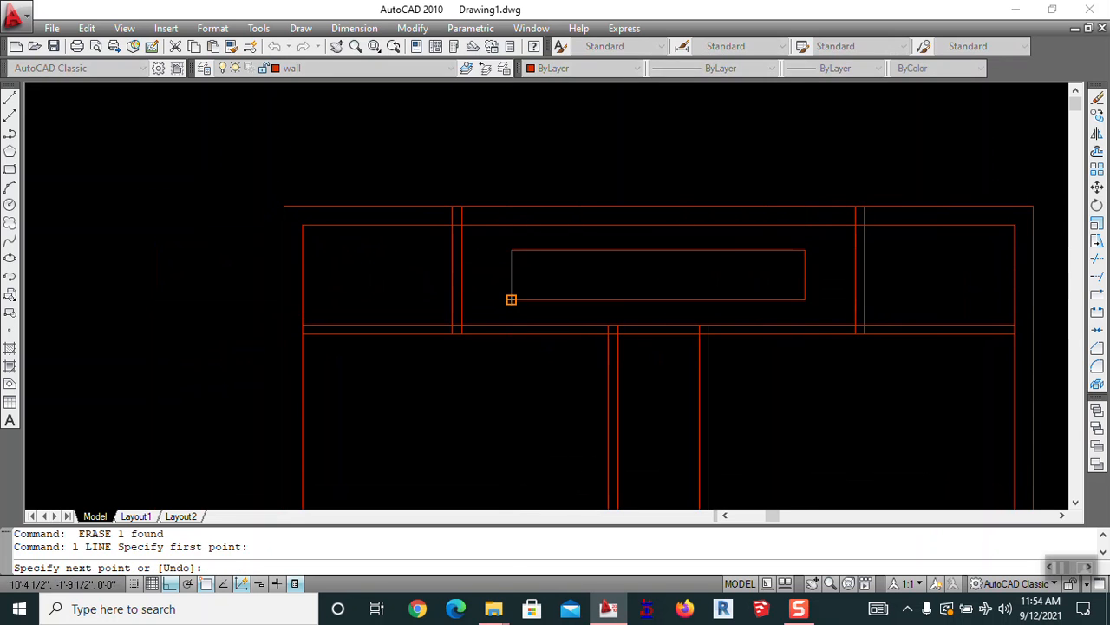
click(512, 299)
key(Return)
key(Return)
click(513, 251)
click(805, 299)
key(Return)
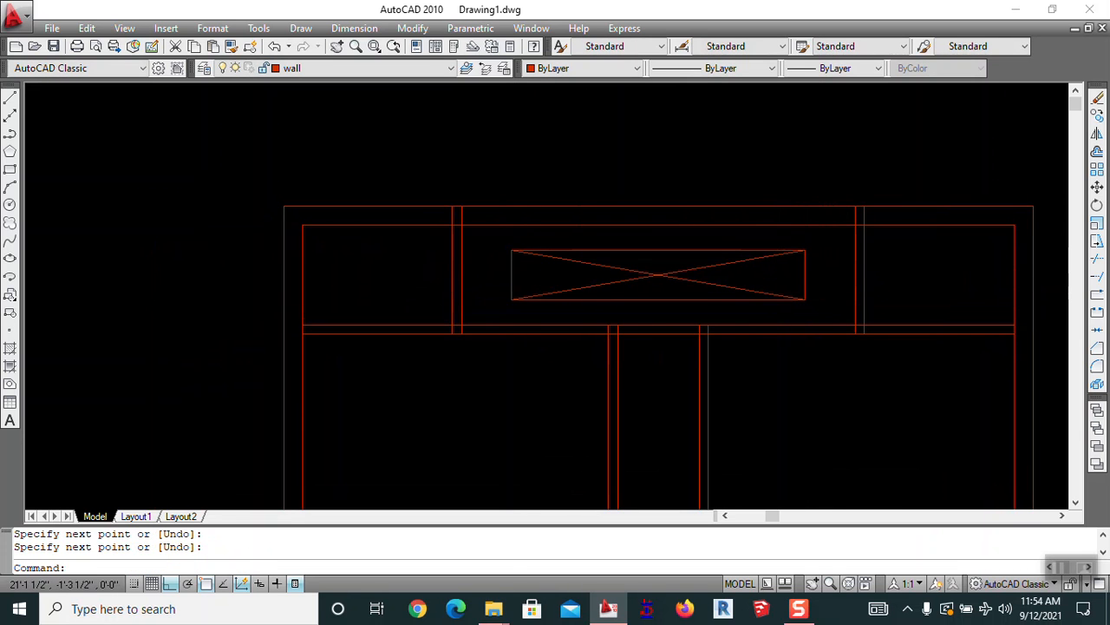
Window-select both diagonals of the X
scroll(780, 289, down, 2)
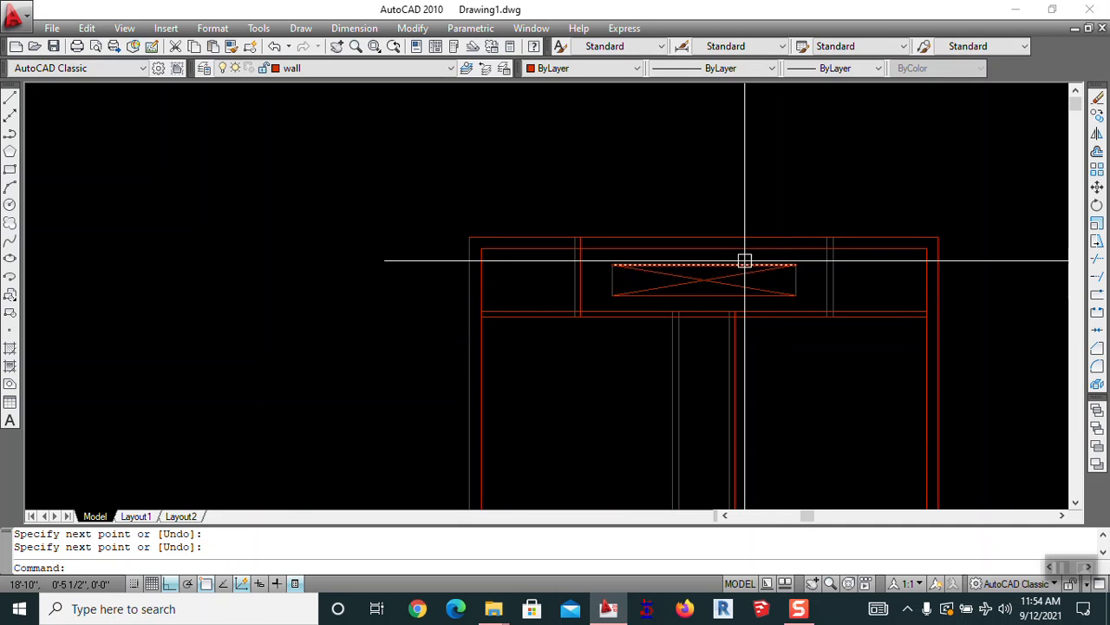
scroll(776, 290, up, 4)
click(641, 257)
click(603, 298)
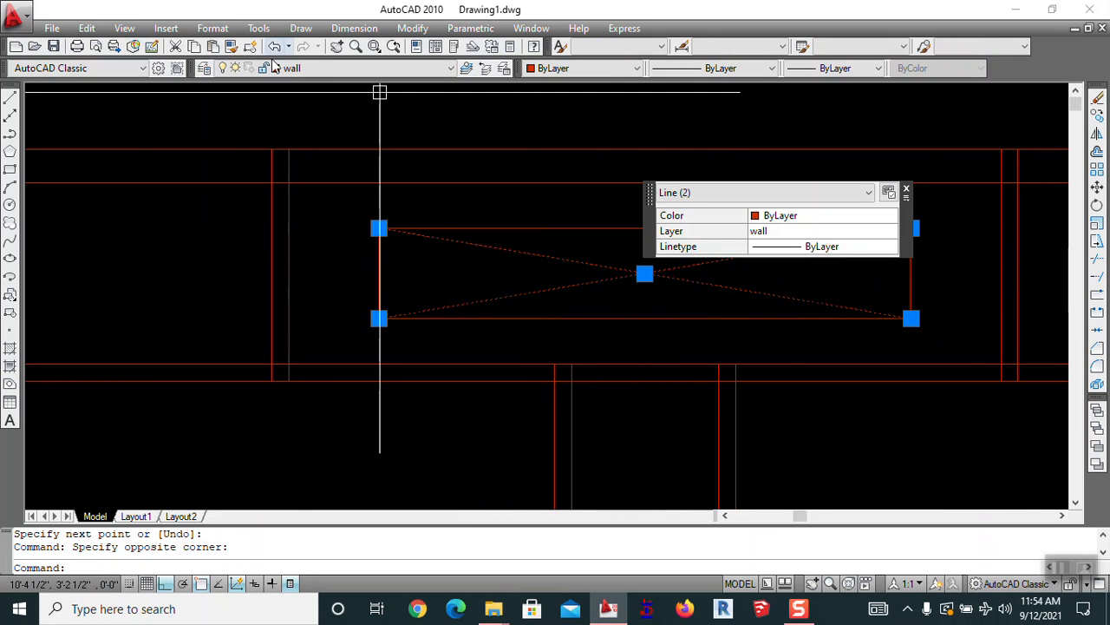
Move the selected diagonals onto the Defpoints layer
click(314, 70)
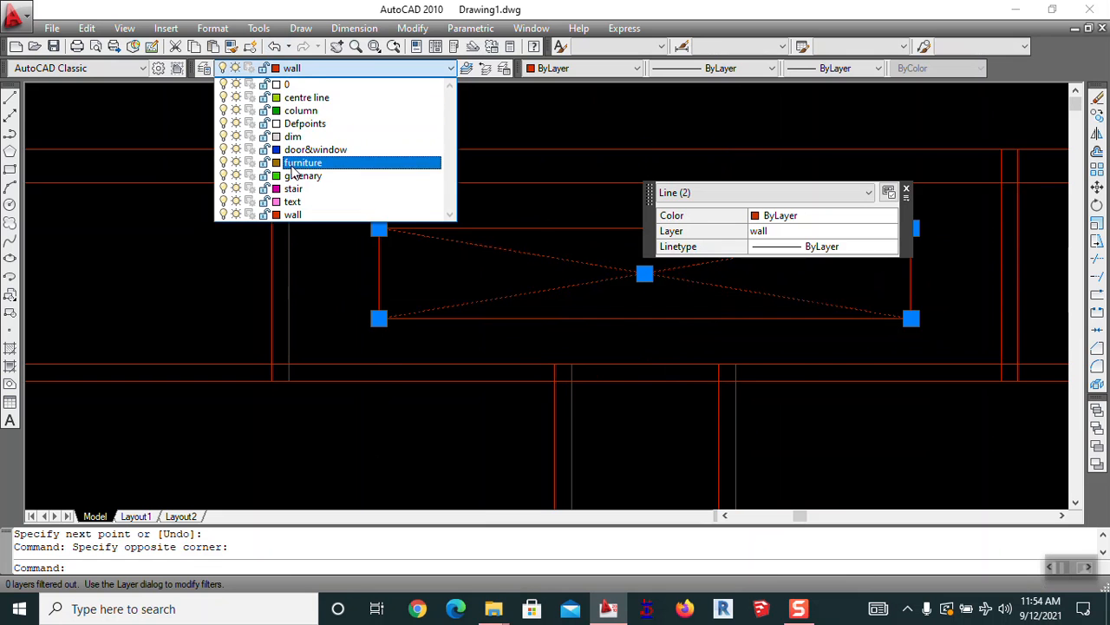
click(326, 130)
key(Escape)
scroll(567, 258, down, 3)
scroll(526, 189, up, 3)
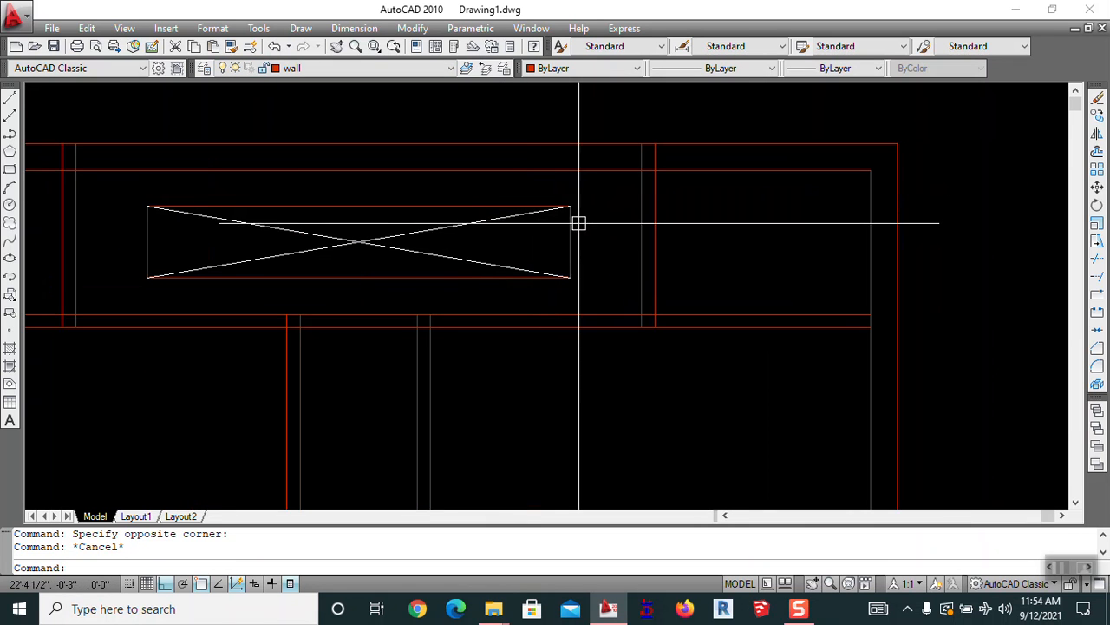
Use MATCHPROP to copy a diagonal's properties onto the rectangle edges so they draw white
text(ma)
key(Return)
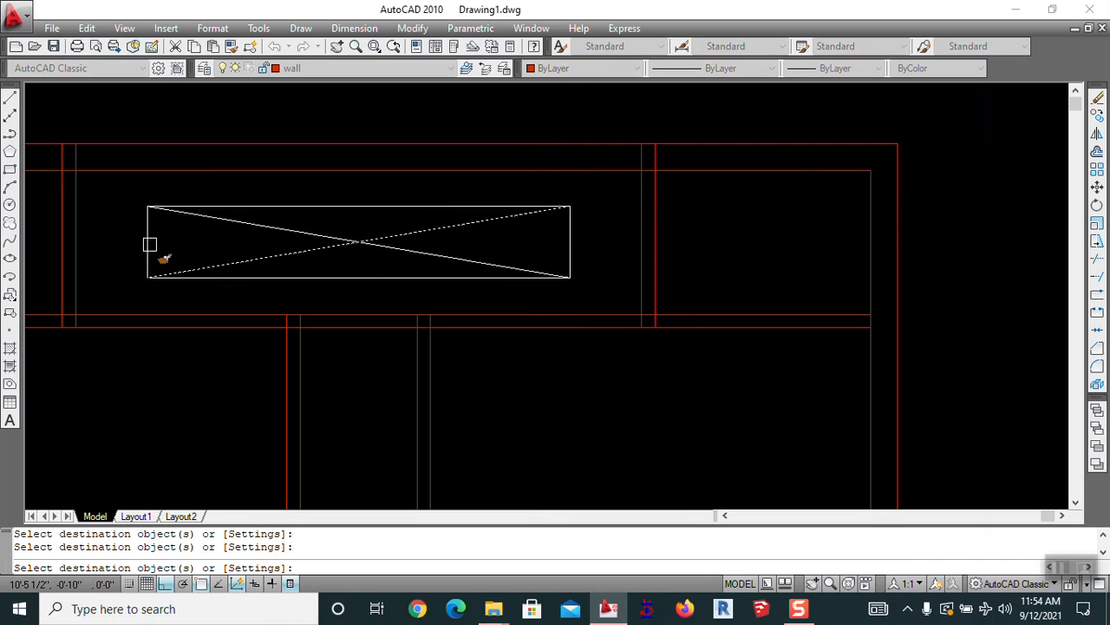
key(Escape)
scroll(327, 214, down, 4)
middle_drag(345, 295, 614, 215)
scroll(615, 222, down, 2)
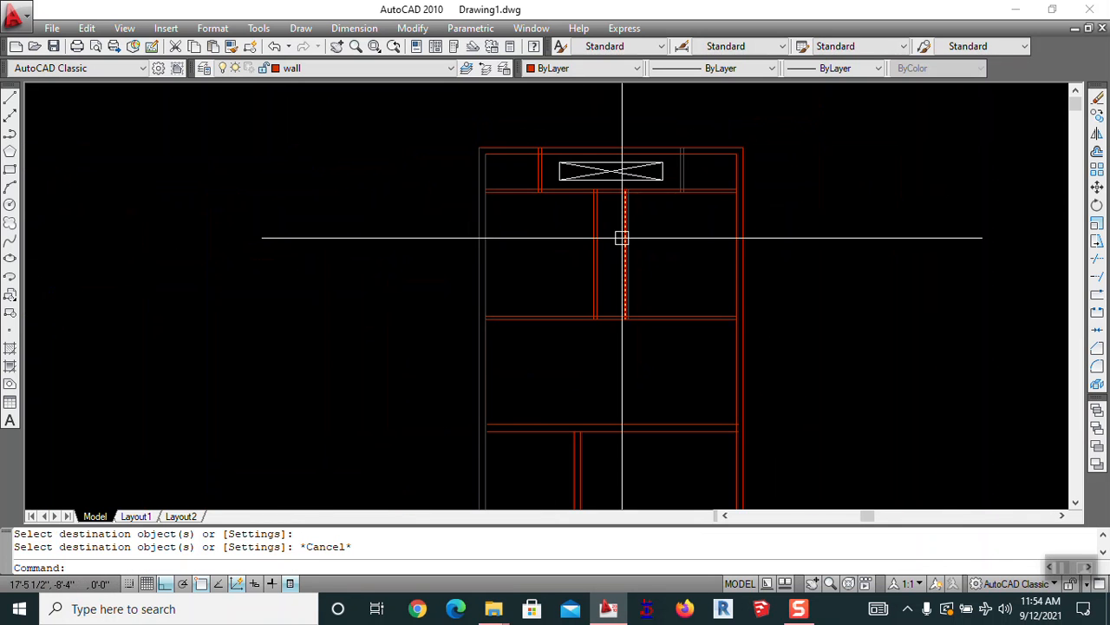
Pan and zoom around the plan to frame the crossed rectangle closely
mouse_move(622, 206)
middle_drag(626, 281, 538, 258)
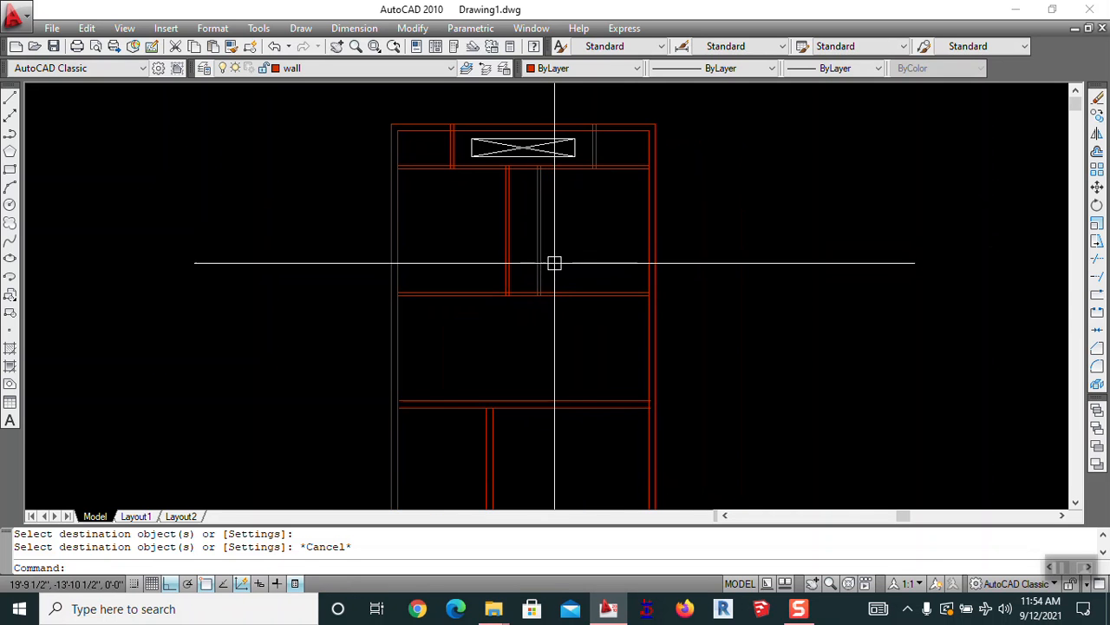
scroll(561, 167, up, 2)
mouse_move(573, 176)
middle_down()
mouse_move(592, 191)
mouse_move(706, 213)
middle_up()
scroll(663, 150, up, 4)
mouse_move(593, 382)
middle_down()
mouse_move(592, 303)
mouse_move(640, 359)
middle_up()
scroll(594, 302, down, 4)
scroll(475, 230, up, 3)
middle_drag(523, 249, 400, 258)
scroll(513, 273, up, 3)
key(Escape)
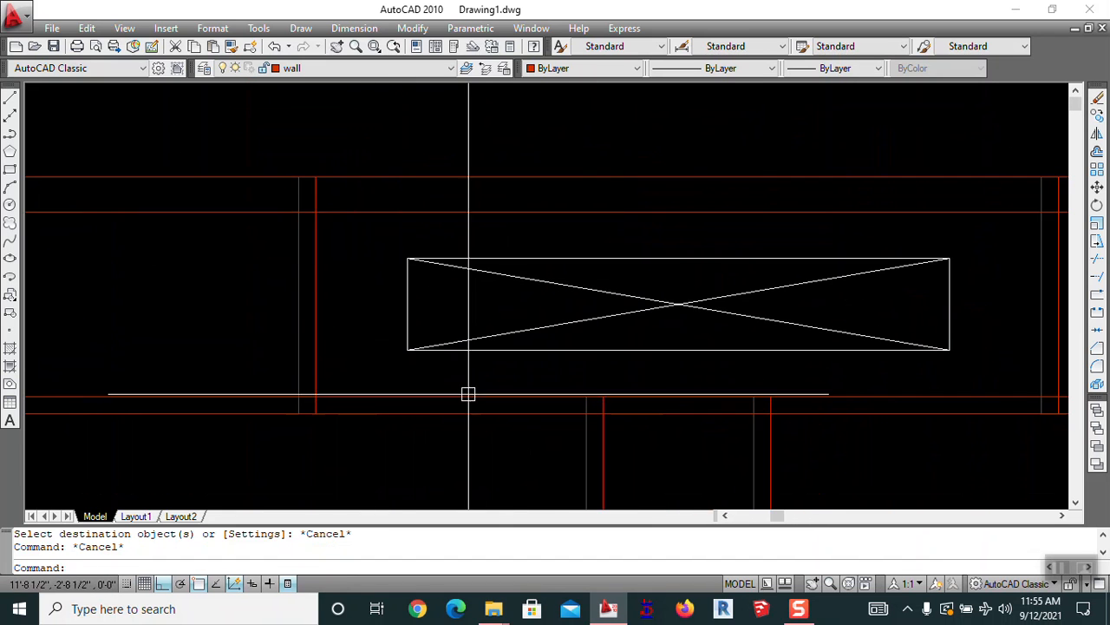
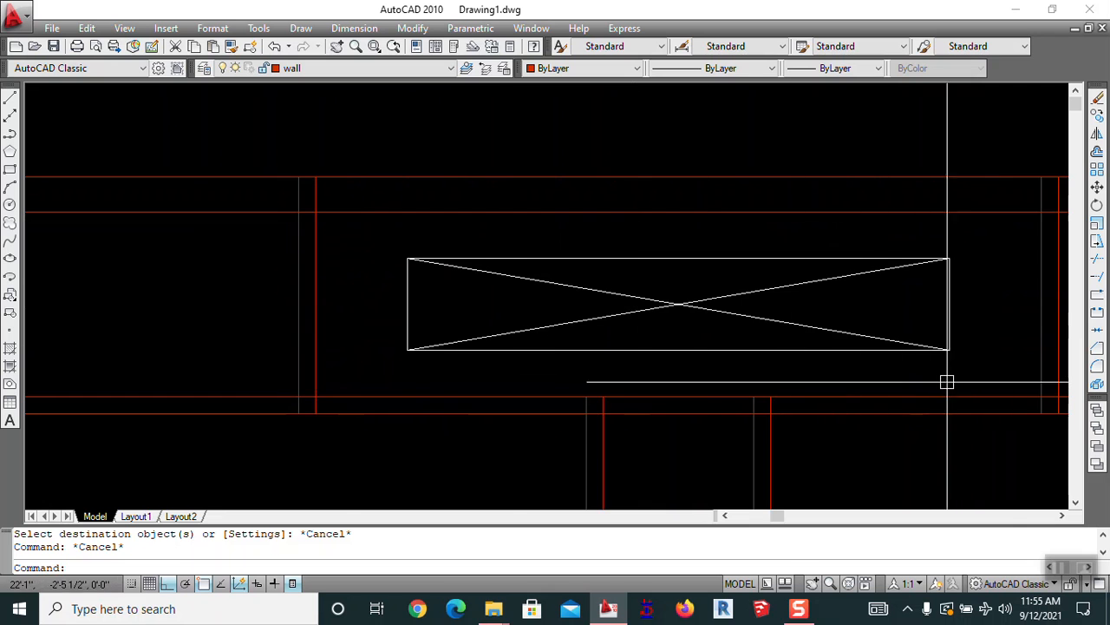
Offset a vertical wall line 36 units to the right below the crossed rectangle
middle_drag(954, 379, 697, 331)
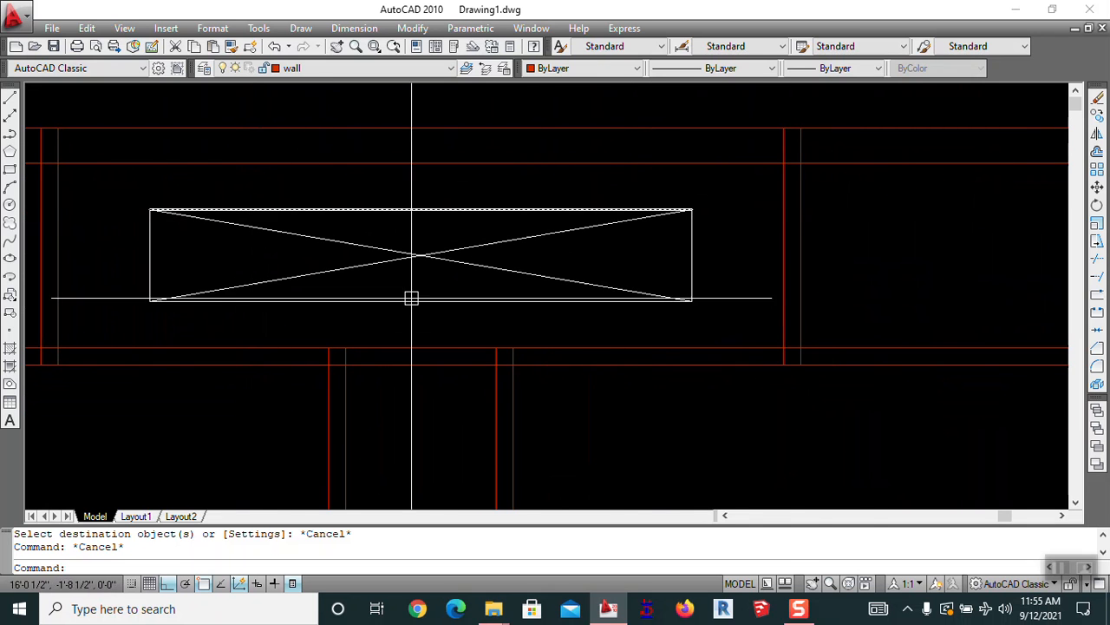
click(783, 357)
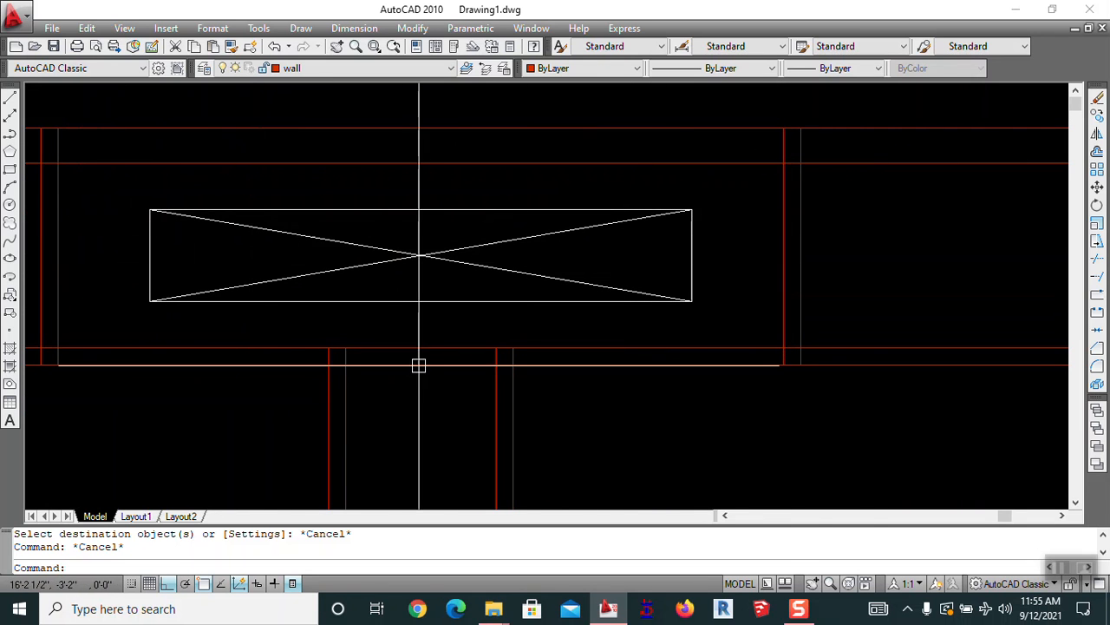
mouse_move(330, 367)
middle_down()
mouse_move(373, 310)
mouse_move(749, 286)
middle_up()
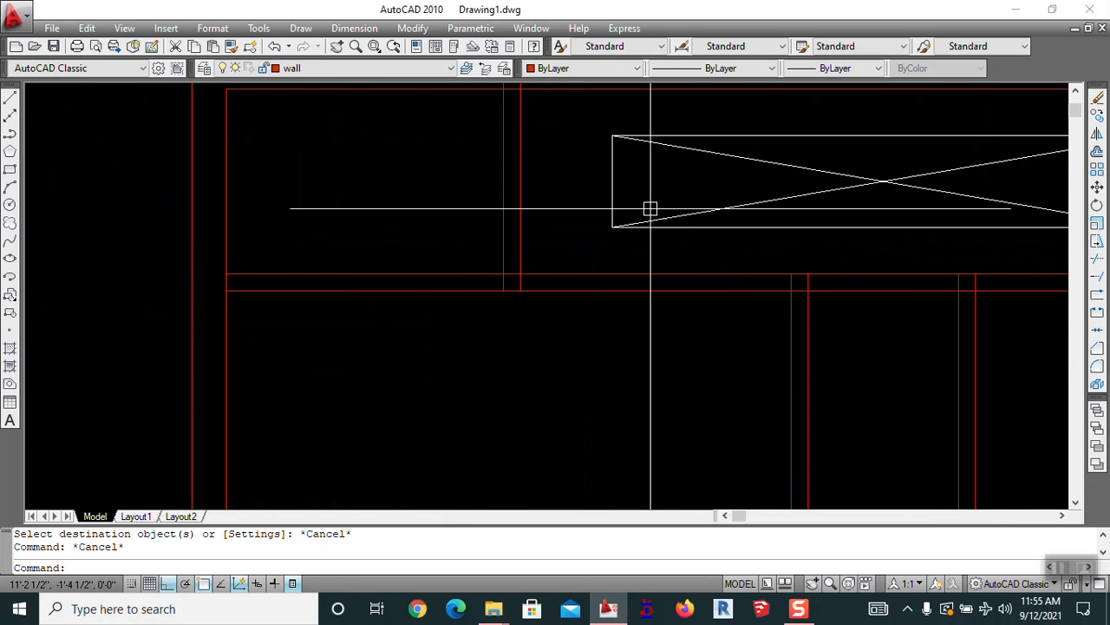
scroll(480, 215, down, 5)
middle_drag(657, 268, 553, 252)
scroll(383, 286, down, 3)
scroll(387, 268, up, 5)
scroll(558, 230, up, 6)
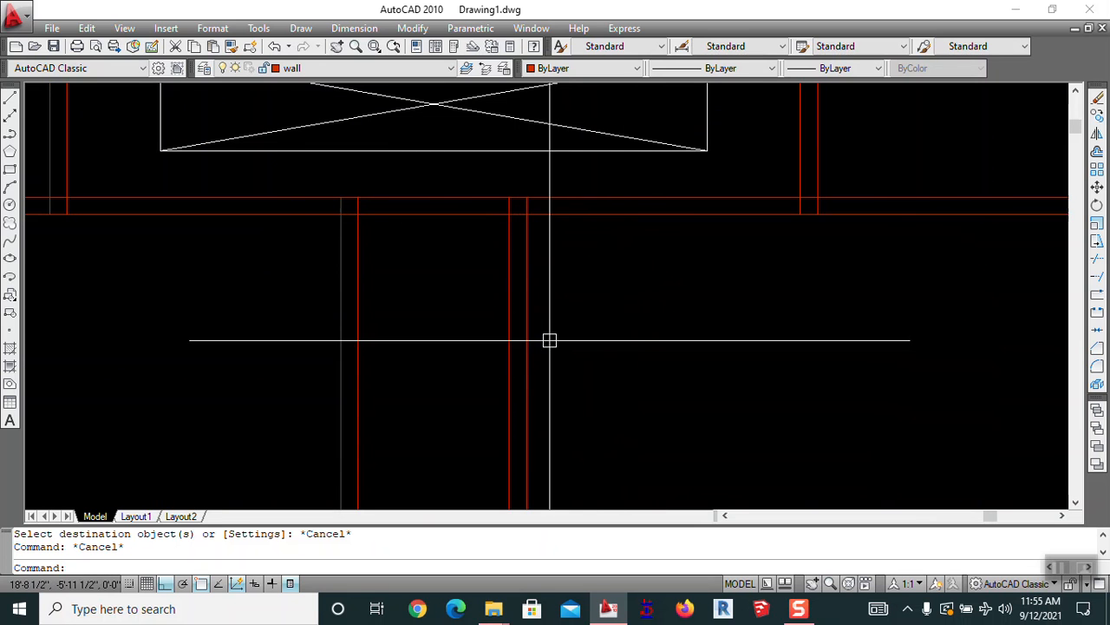
key(Return)
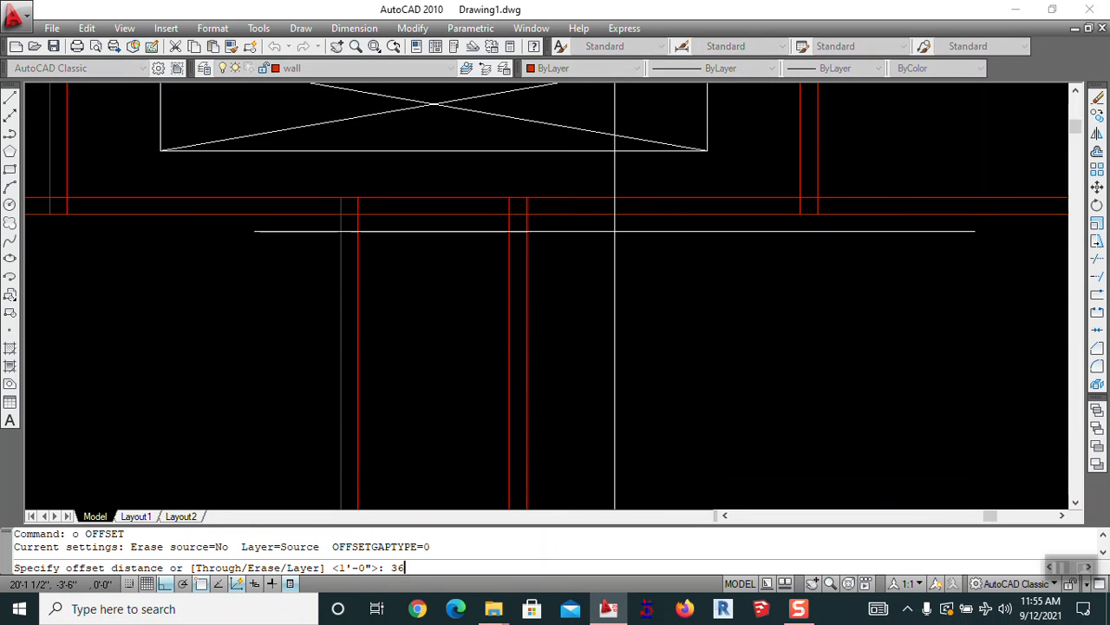
text(36)
key(Return)
click(525, 259)
click(596, 254)
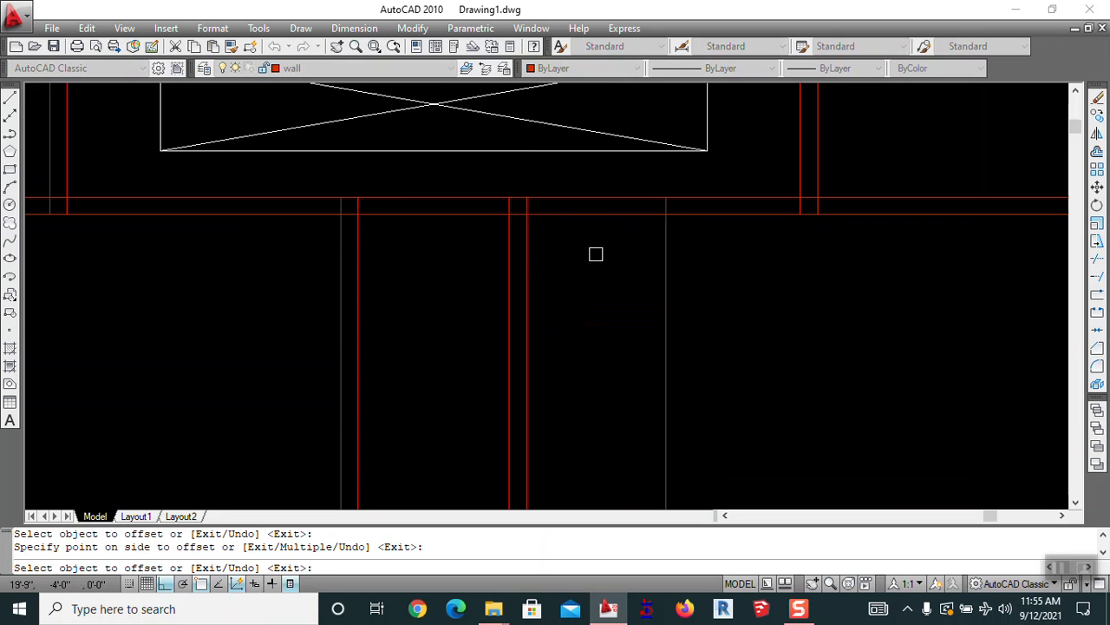
key(Escape)
Offset the new line 4.5 to the right, then another line 36 to the right
key(Return)
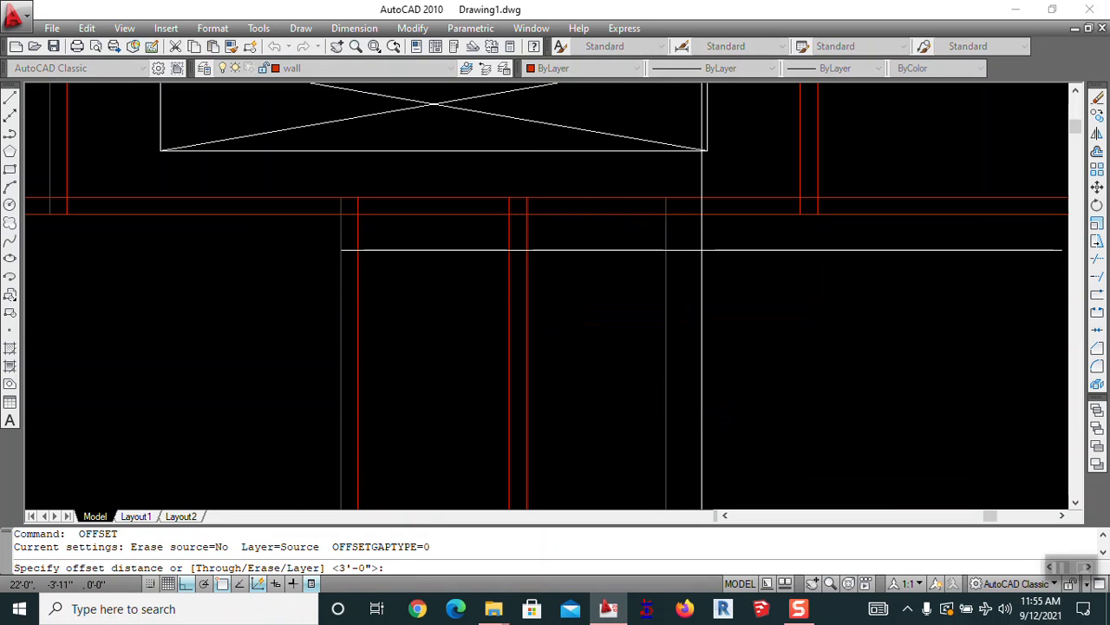
text(4.5)
key(Return)
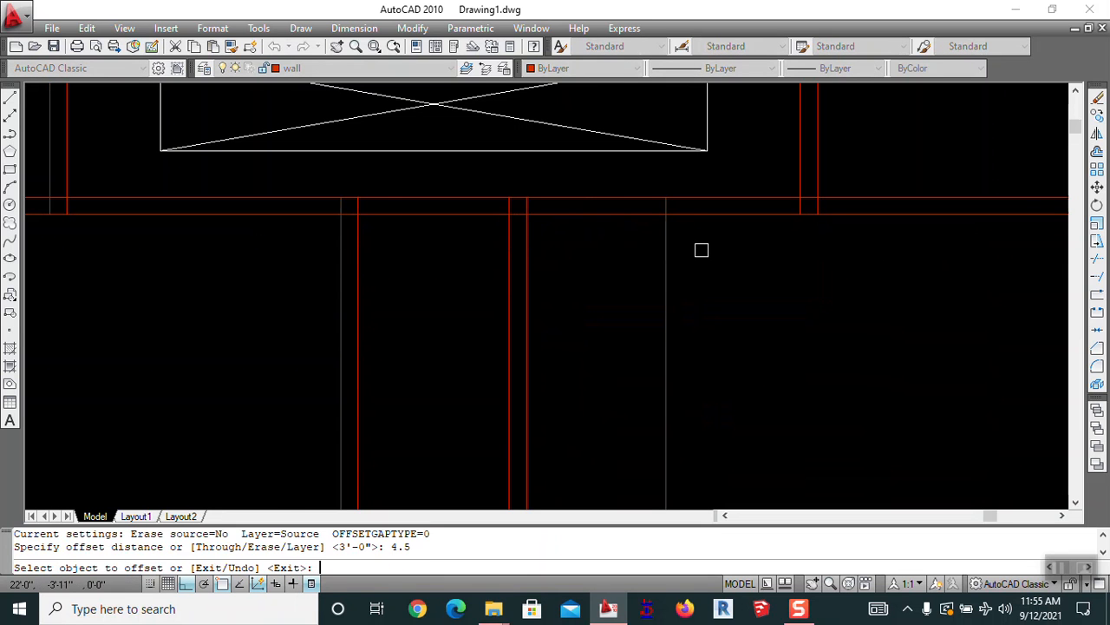
click(666, 246)
click(707, 246)
key(Escape)
key(Return)
key(Return)
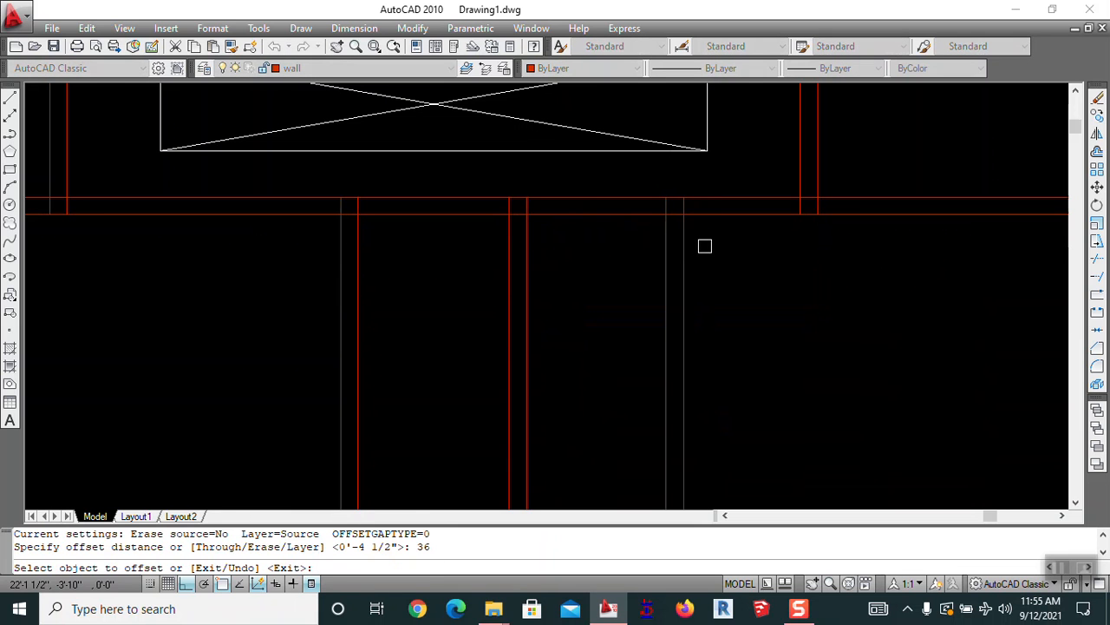
click(689, 254)
click(743, 253)
key(Escape)
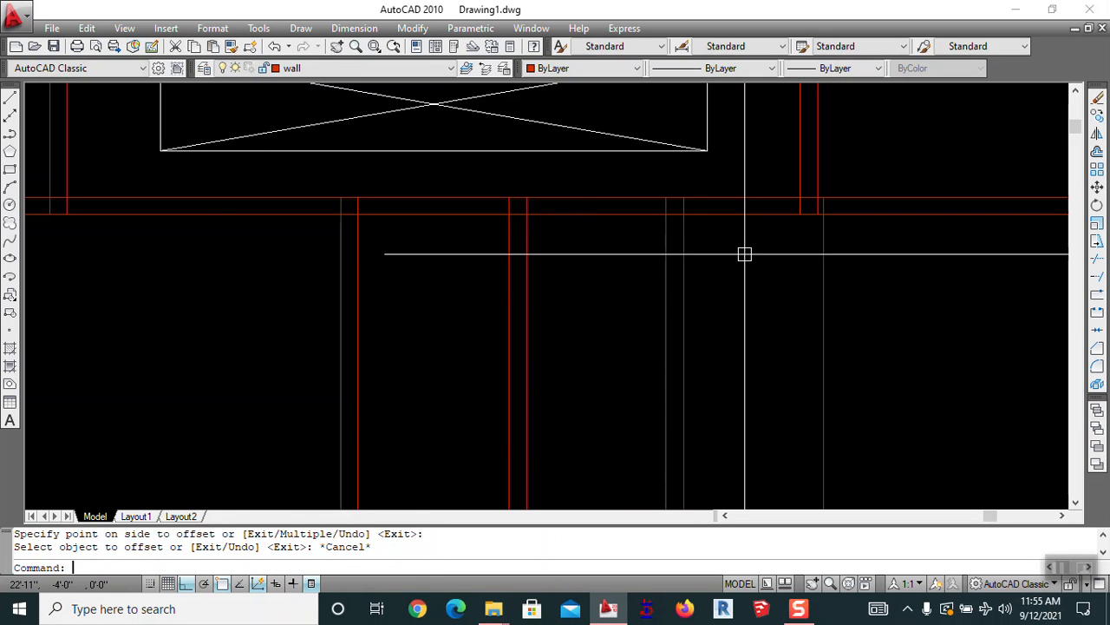
Move the newly offset line a short distance to the left
key(Return)
scroll(826, 206, up, 4)
click(857, 255)
click(802, 282)
key(Return)
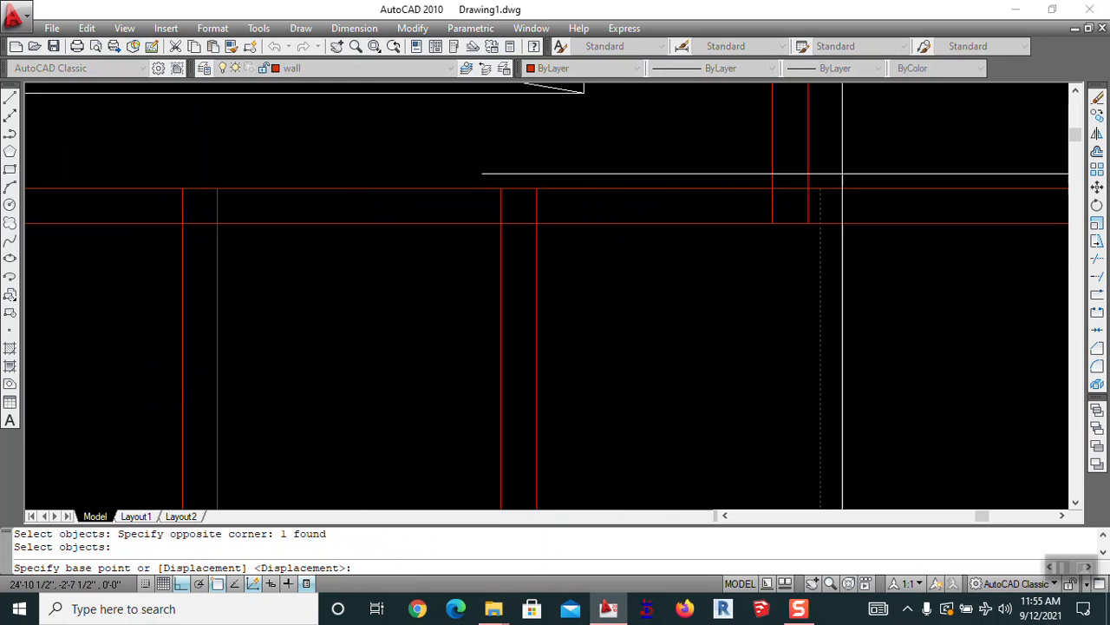
click(820, 187)
click(773, 187)
key(Escape)
Move the line 4.5 units to the left
text(m)
key(Return)
click(786, 282)
key(Return)
click(944, 279)
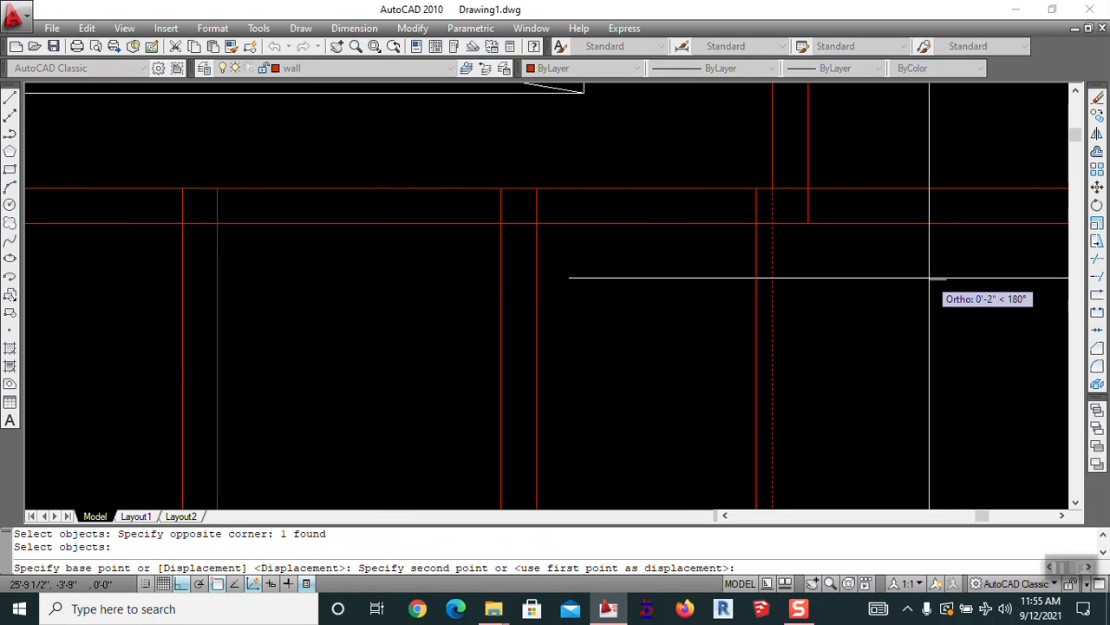
text(4.5)
key(Return)
key(Escape)
Erase the stray grey vertical line
text(e)
key(Return)
click(759, 269)
click(712, 292)
key(Return)
text(o)
key(Return)
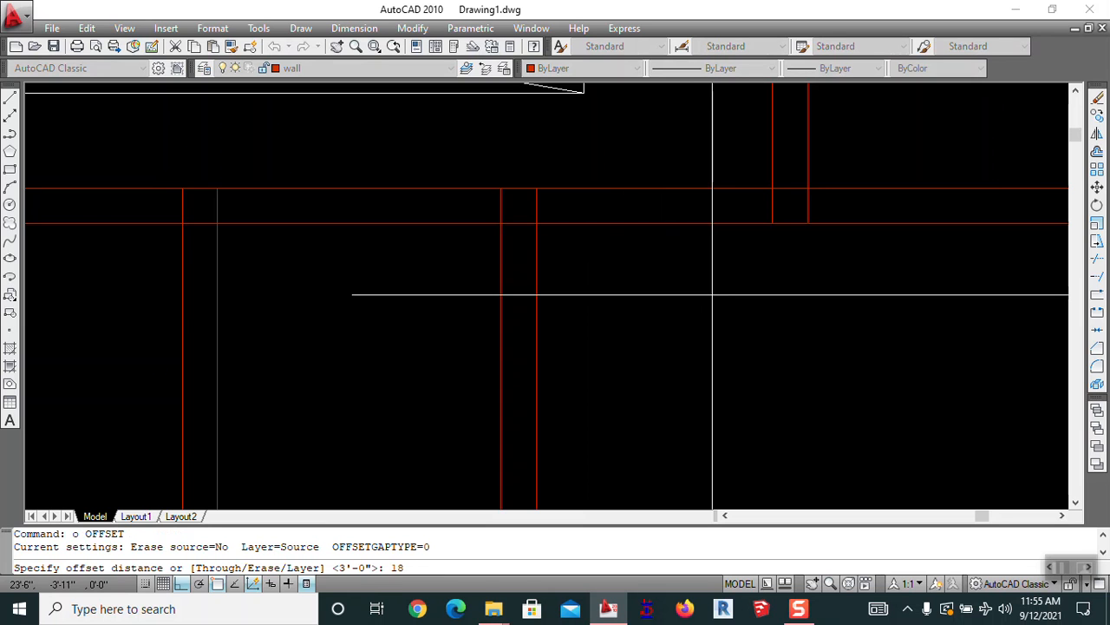
Try offsetting the dashed line by 2'-6", then cancel the offset and erase
key(Escape)
key(Return)
text(2.5')
key(Return)
click(538, 298)
key(Escape)
text(e)
key(Return)
key(Escape)
Offset a vertical wall line 24 units to the right to add a new red wall line
text(o)
key(Return)
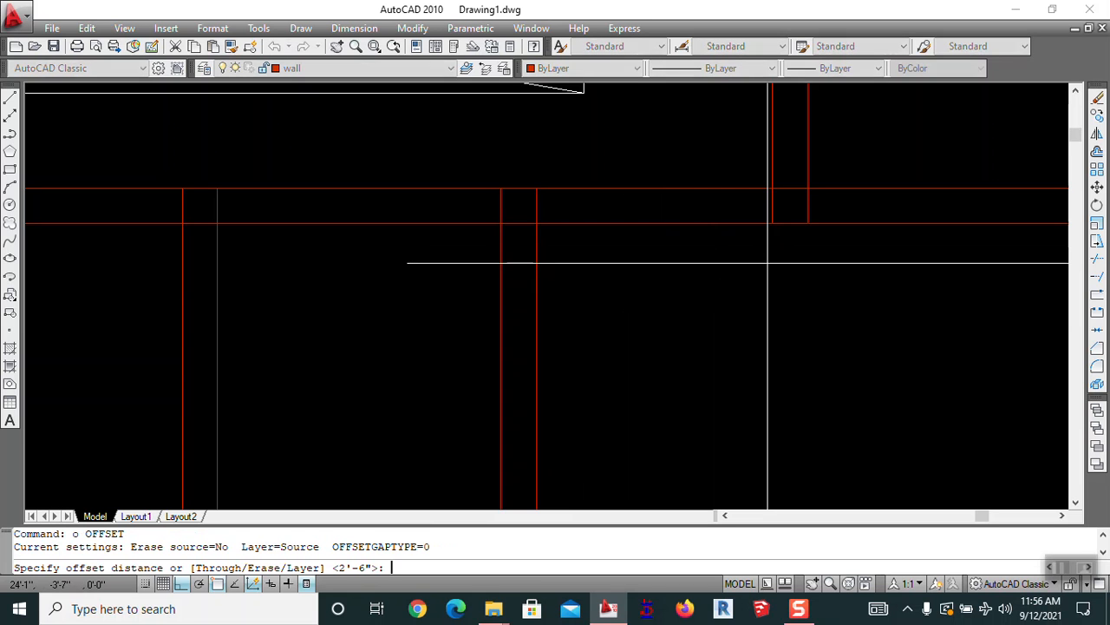
key(Return)
click(535, 186)
click(607, 281)
key(Escape)
middle_drag(632, 295, 657, 318)
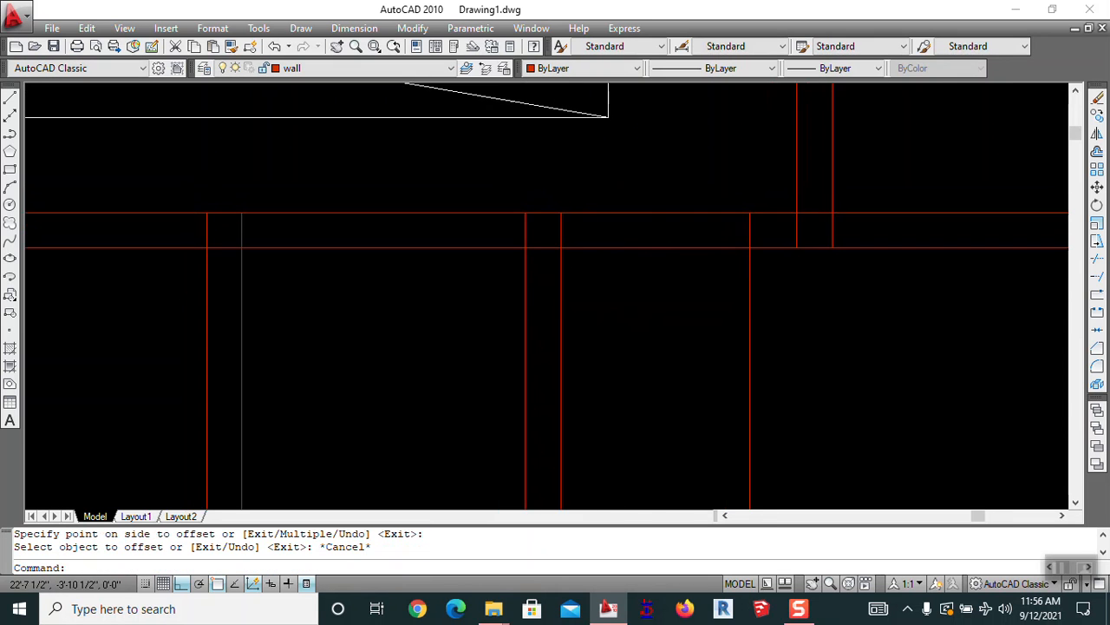
Trim the red wall lines crossing the opening below the crossed rectangle using crossing windows
text(tr)
key(Return)
key(Return)
click(677, 293)
click(655, 183)
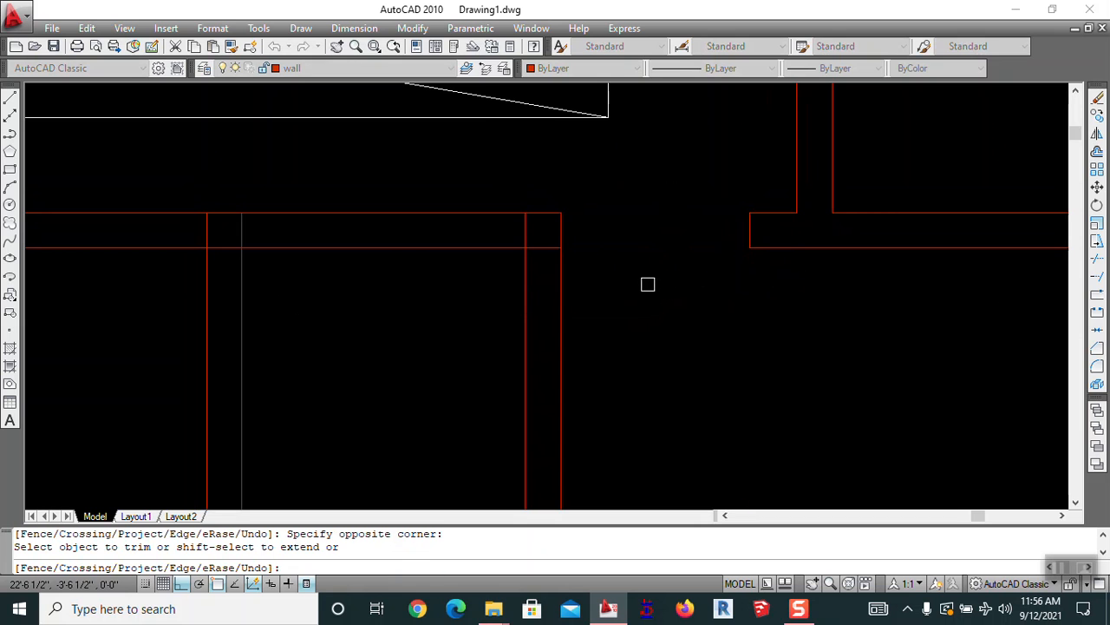
scroll(460, 295, down, 2)
middle_drag(478, 248, 708, 244)
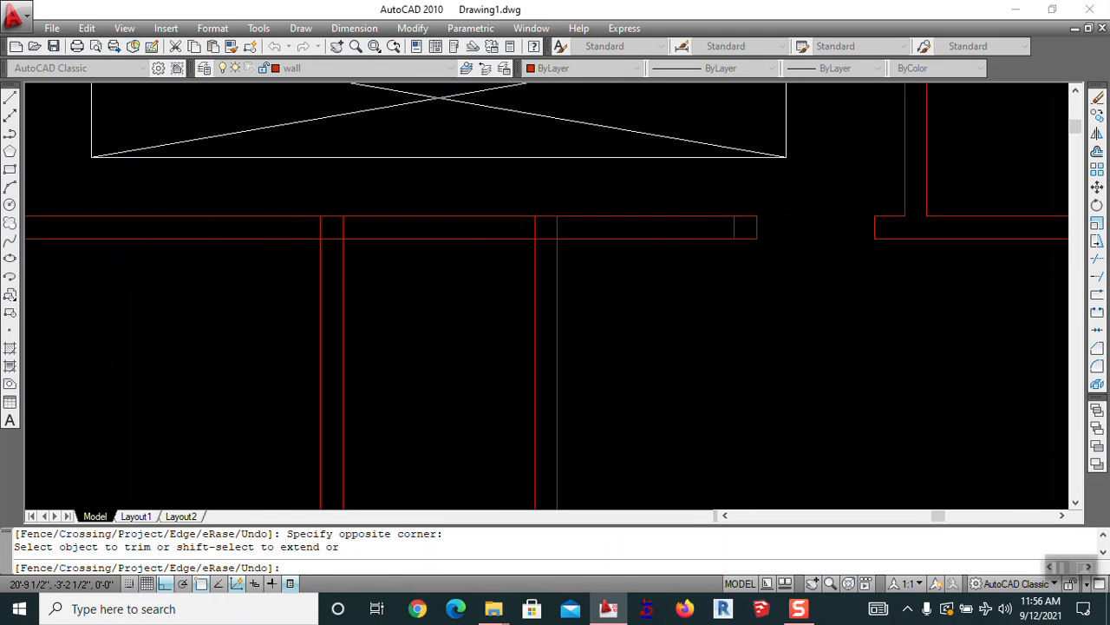
click(673, 194)
click(616, 311)
middle_drag(634, 309, 670, 373)
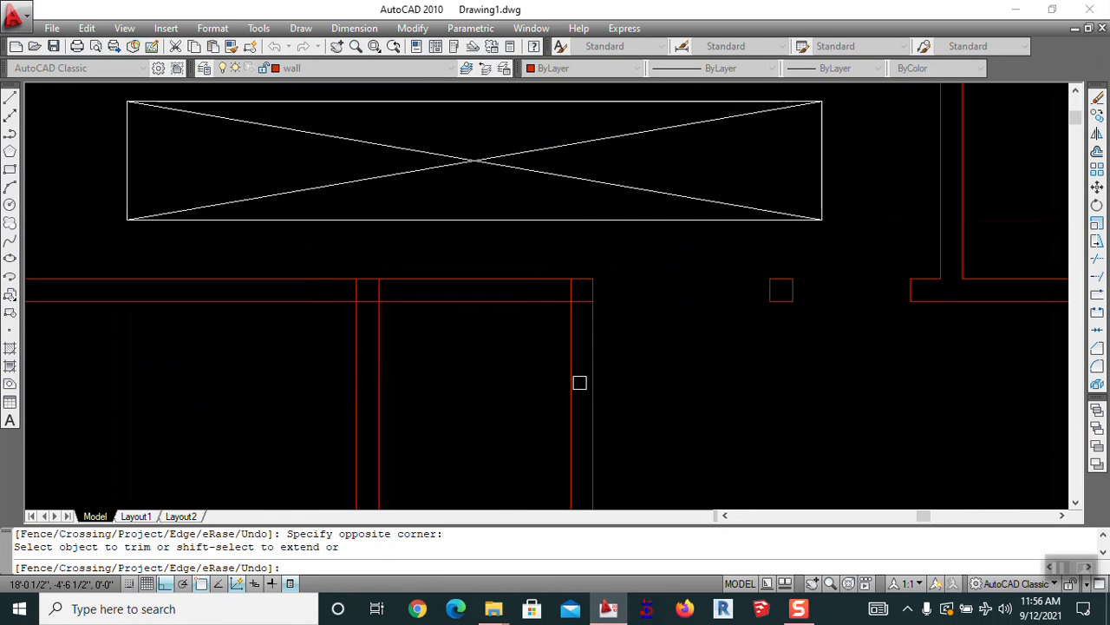
key(Escape)
key(Escape)
mouse_move(530, 366)
middle_down()
mouse_move(624, 352)
mouse_move(768, 218)
mouse_move(759, 217)
middle_up()
key(Escape)
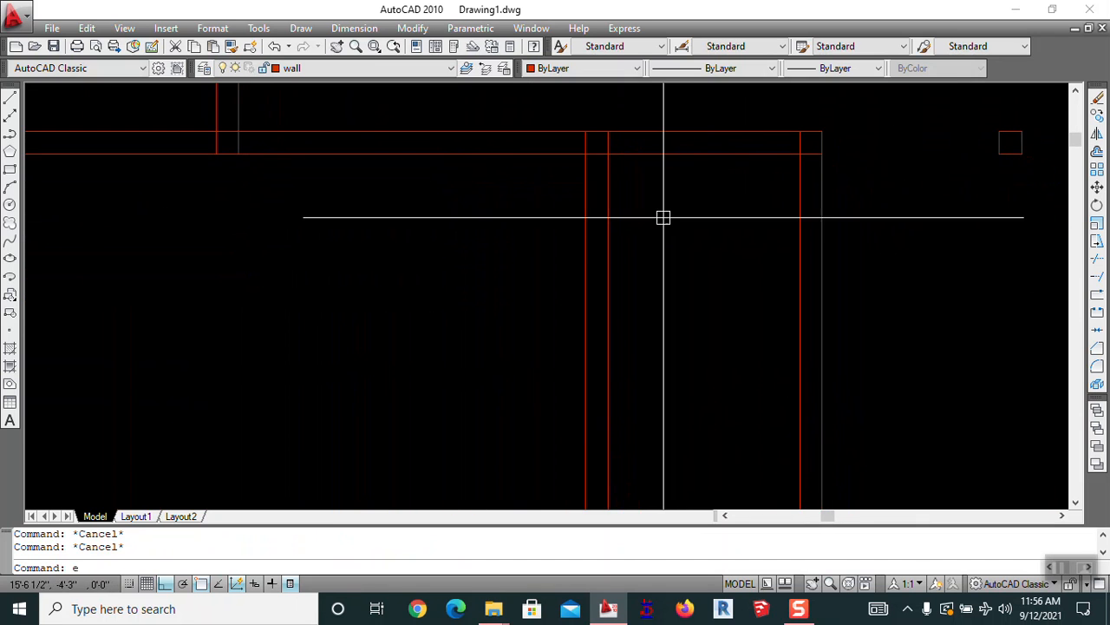
Start erasing the top wall line, then cancel without deleting it
text(e)
key(space)
scroll(629, 210, down, 3)
scroll(629, 211, down, 2)
scroll(633, 221, up, 3)
mouse_move(615, 208)
middle_down()
mouse_move(578, 275)
mouse_move(635, 296)
mouse_move(527, 261)
middle_up()
scroll(587, 252, up, 4)
scroll(528, 260, up, 2)
click(594, 244)
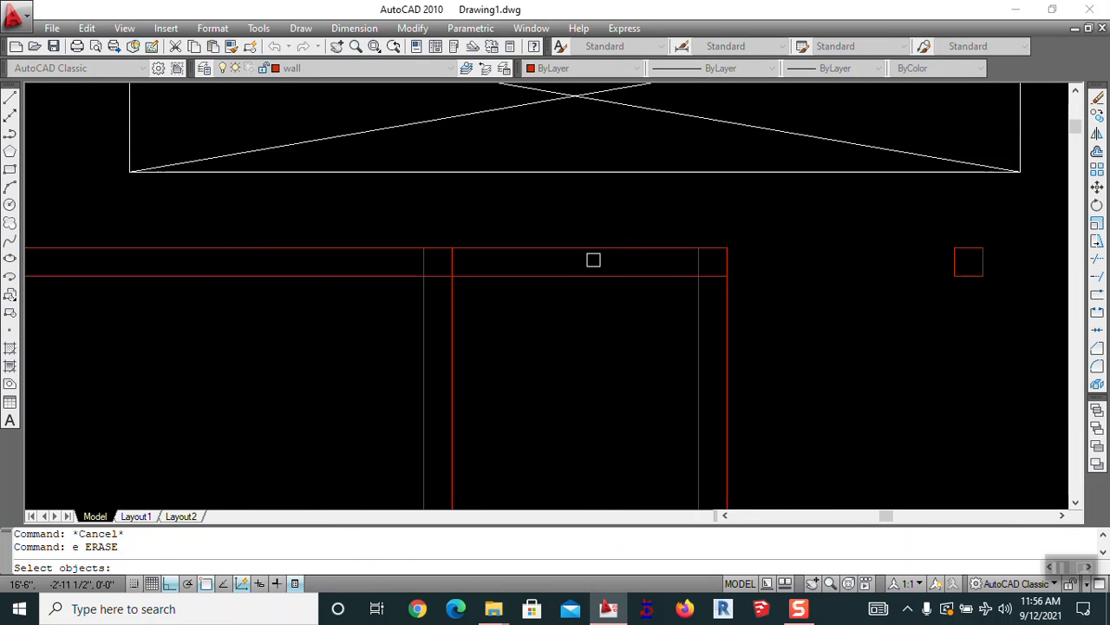
key(Escape)
mouse_move(466, 280)
middle_down()
mouse_move(784, 293)
mouse_move(662, 287)
middle_up()
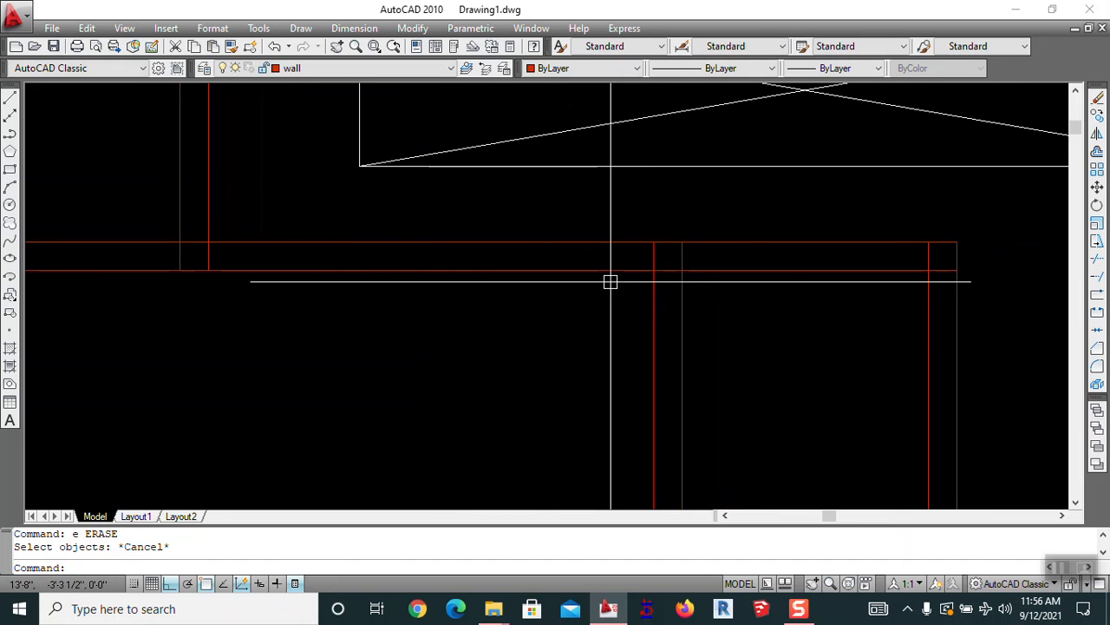
Offset a wall line 36 units to the left
text(o)
key(Return)
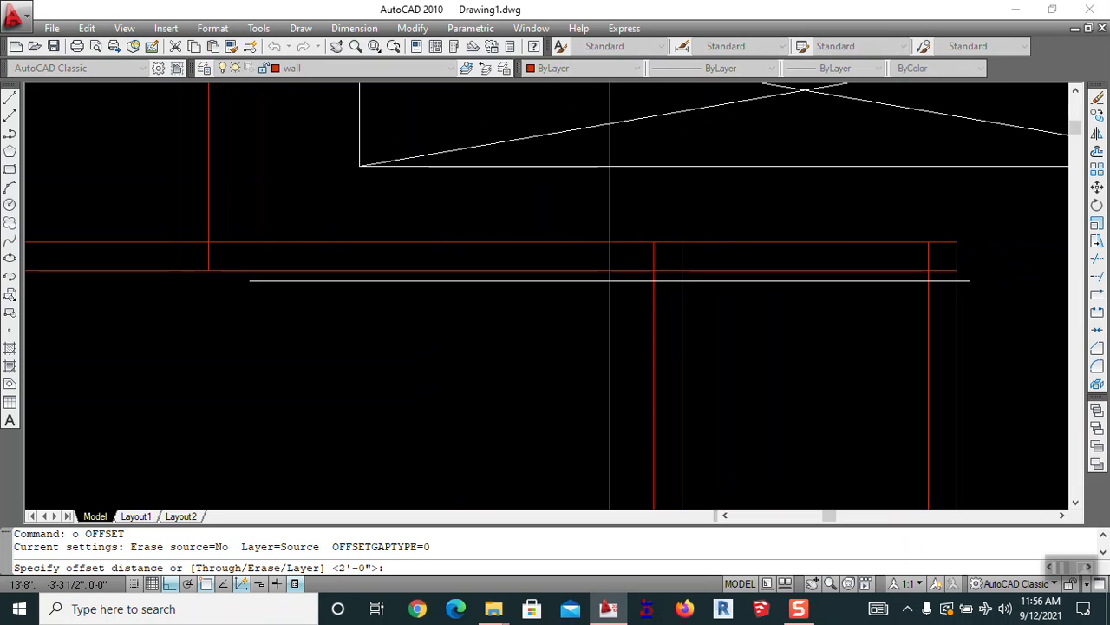
key(Return)
click(651, 291)
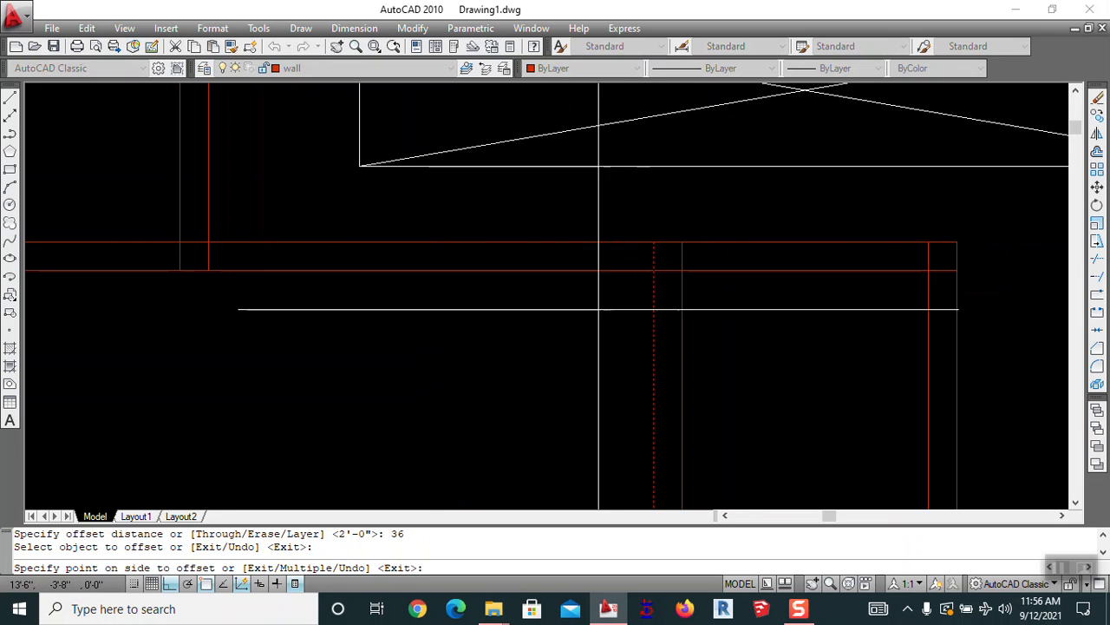
click(627, 292)
scroll(623, 292, down, 6)
key(Return)
key(Return)
Offset another vertical line to the left by a distance picked on screen
scroll(758, 282, up, 5)
click(923, 290)
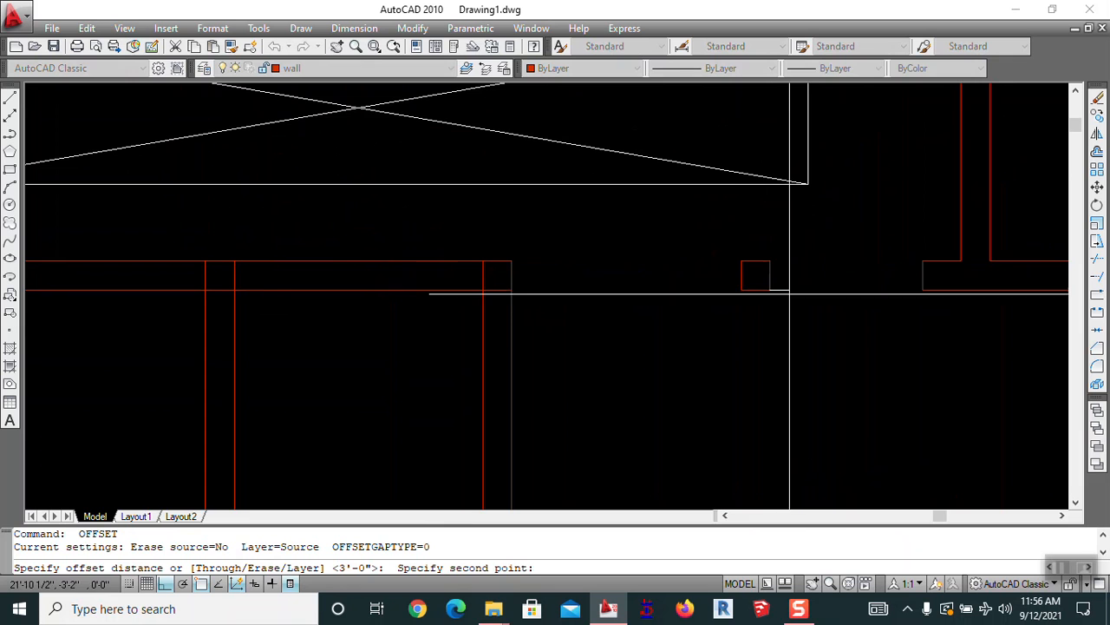
click(924, 290)
scroll(771, 275, down, 3)
scroll(684, 286, up, 4)
click(697, 287)
click(659, 300)
key(Return)
Trim the wall lines and short segments in the opening, then undo the last trims
text(tr)
key(Return)
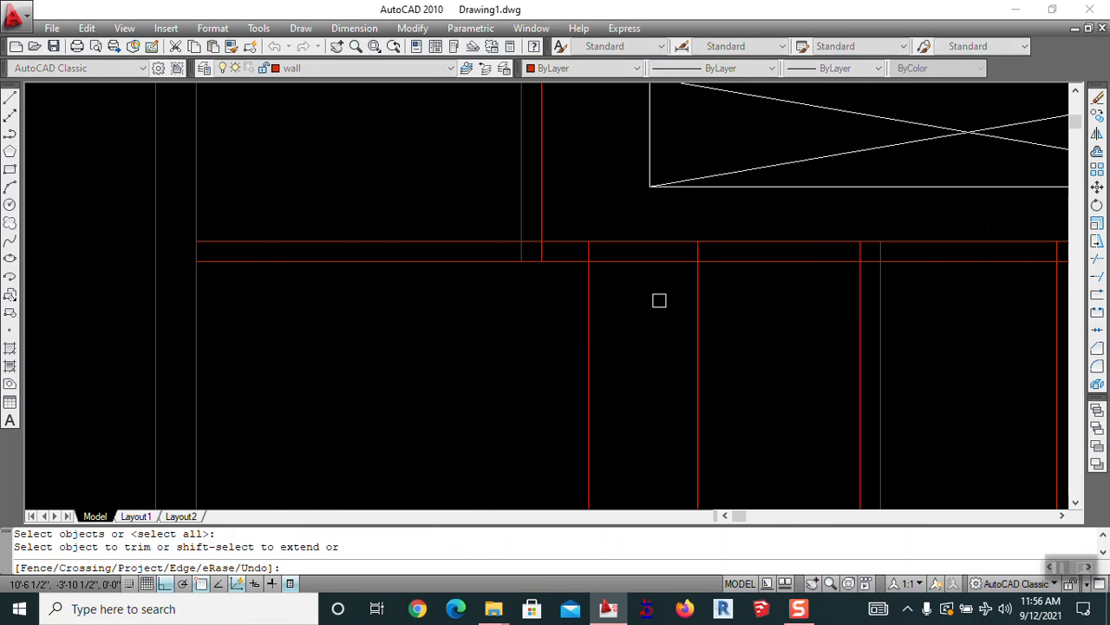
key(Return)
click(662, 218)
click(632, 305)
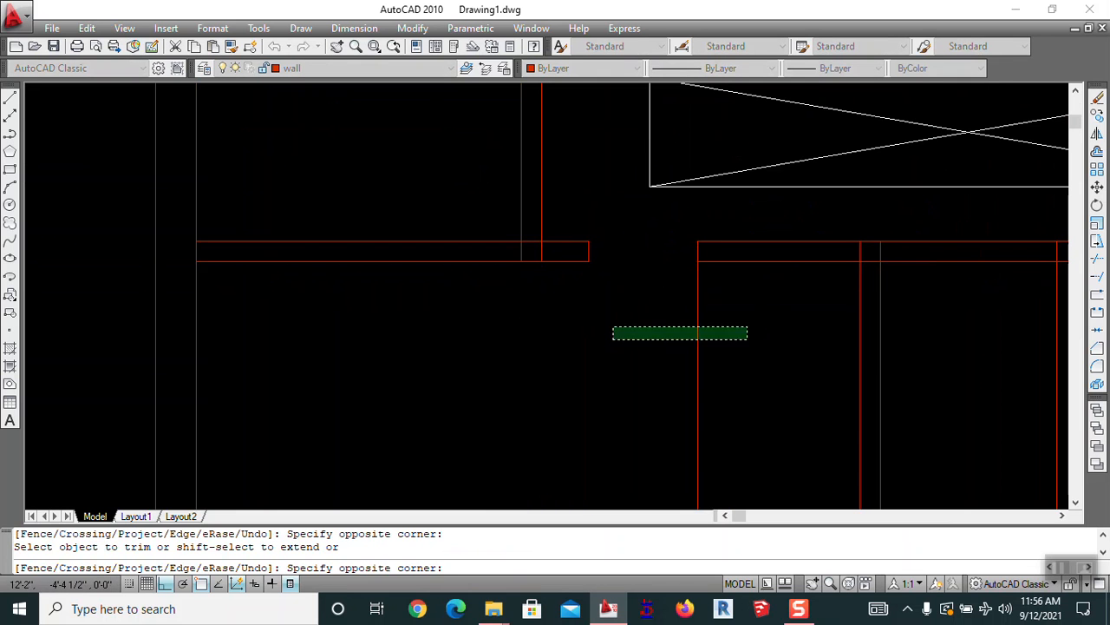
scroll(900, 238, up, 5)
click(884, 260)
click(747, 274)
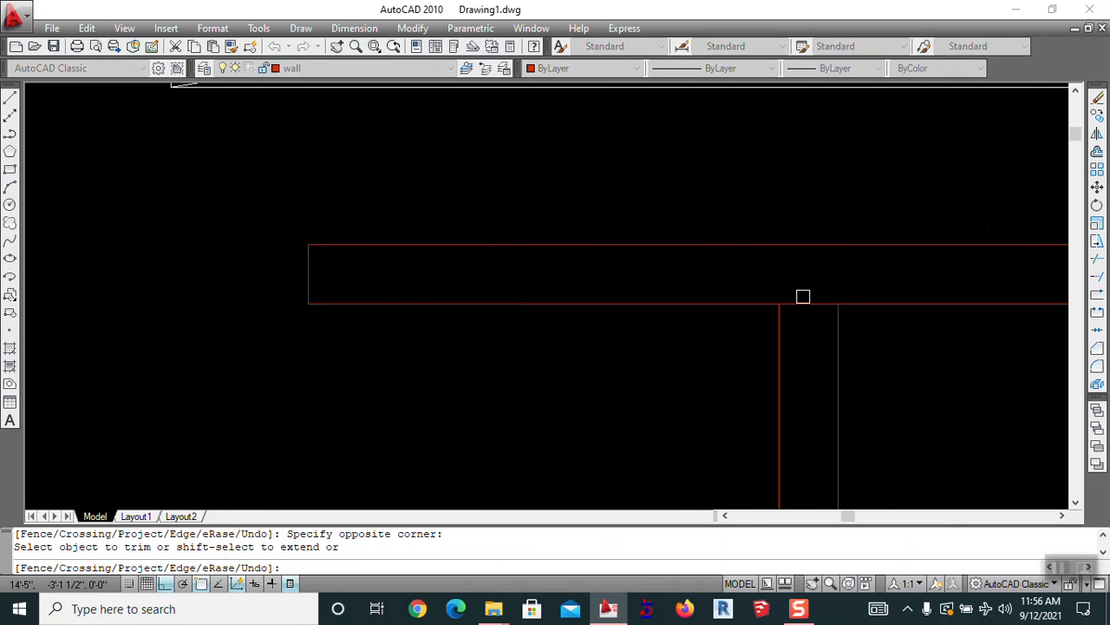
scroll(689, 322, down, 3)
scroll(669, 309, up, 2)
scroll(684, 300, down, 4)
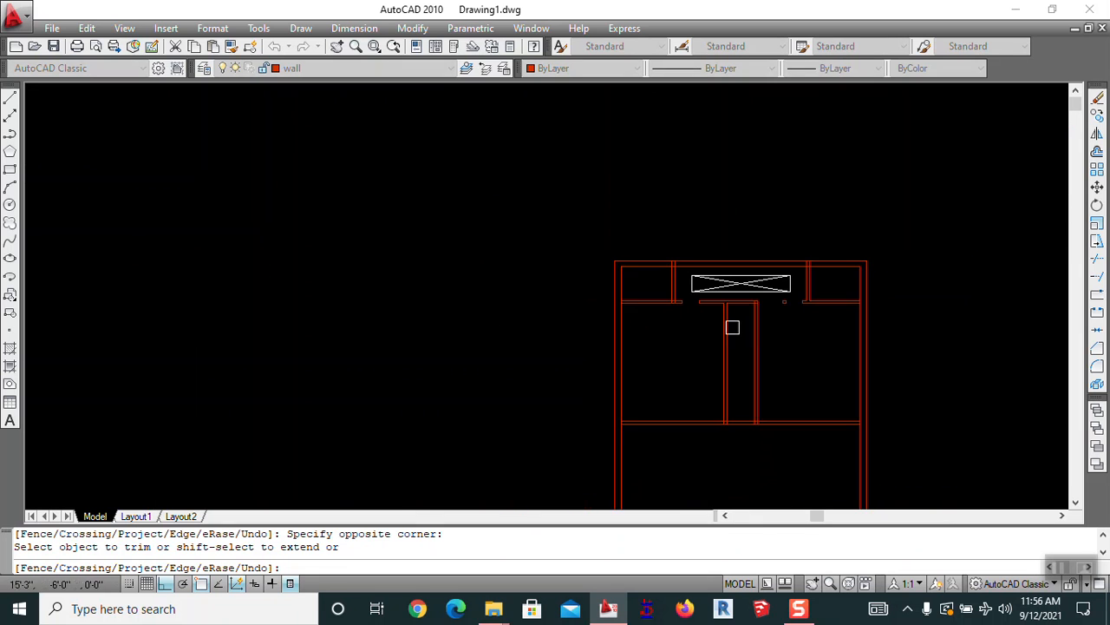
scroll(716, 308, up, 5)
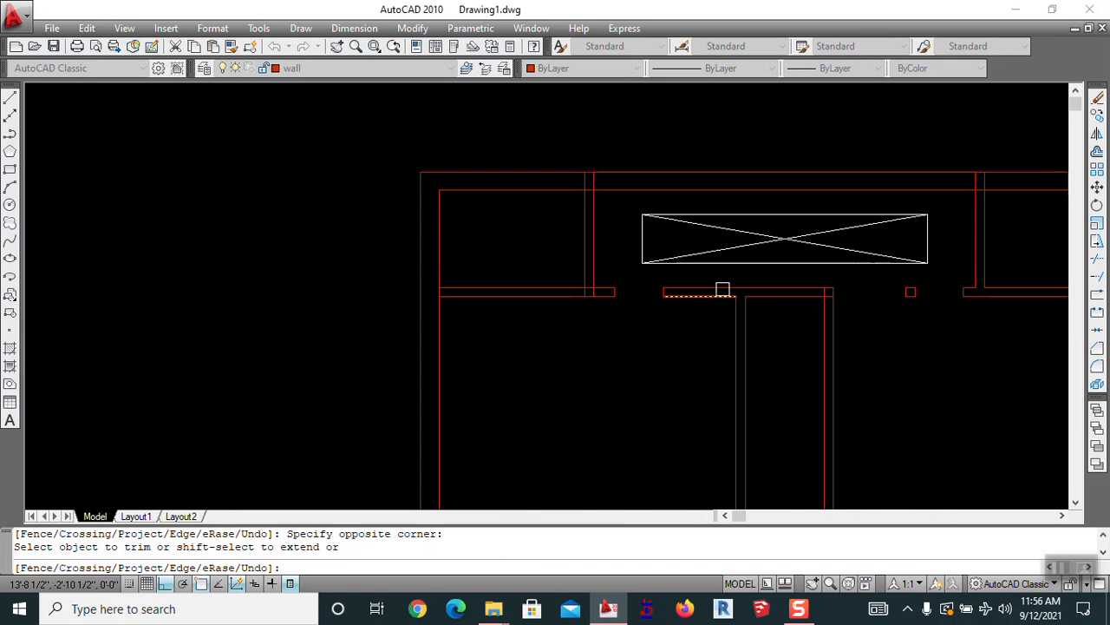
key(ctrl+z)
key(ctrl+z)
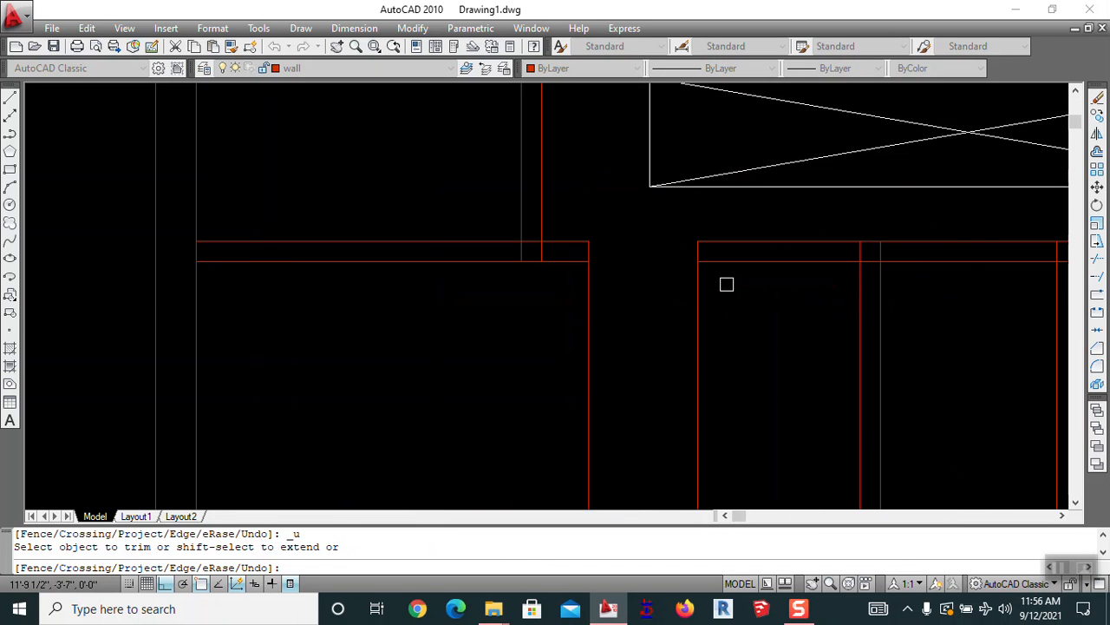
Trim the horizontal wall lines at the opening to leave a clean gap
click(775, 232)
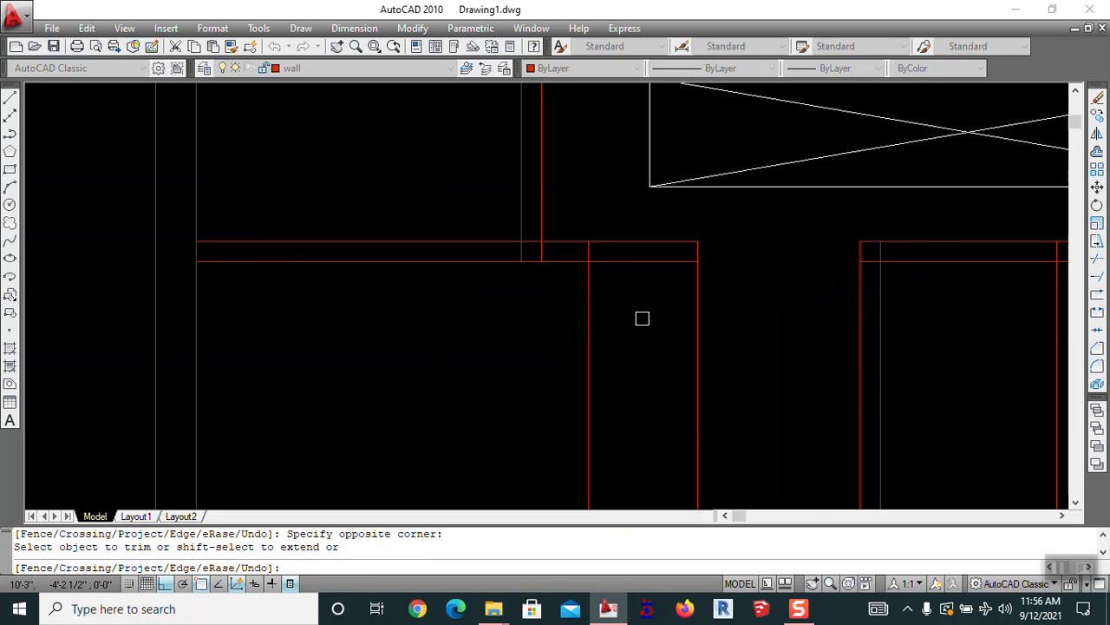
click(636, 283)
scroll(611, 294, down, 4)
mouse_move(691, 315)
middle_down()
mouse_move(664, 322)
mouse_move(555, 239)
mouse_move(569, 276)
middle_up()
scroll(612, 305, up, 3)
key(Escape)
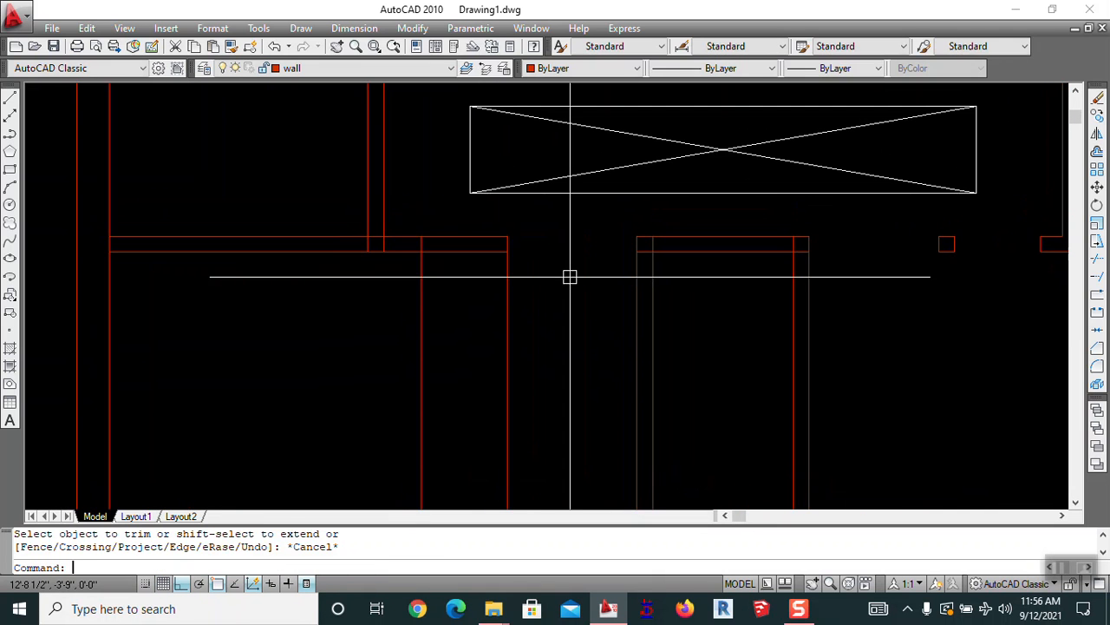
Offset a red wall line inward by a distance picked from two points
text(o)
key(Return)
scroll(946, 230, up, 3)
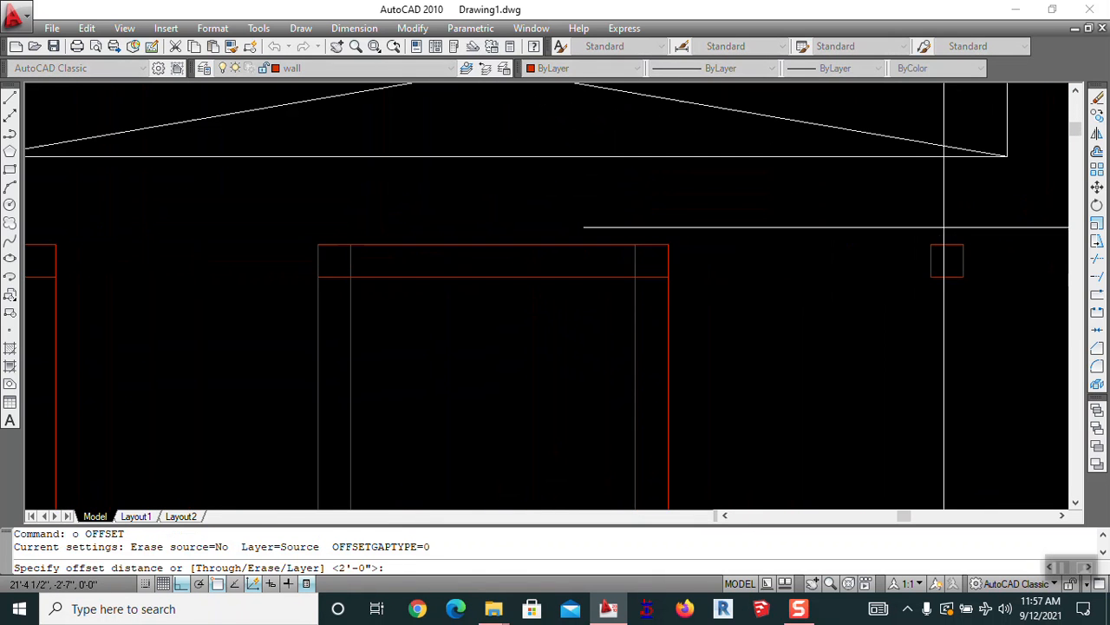
click(931, 275)
click(963, 275)
scroll(828, 330, down, 4)
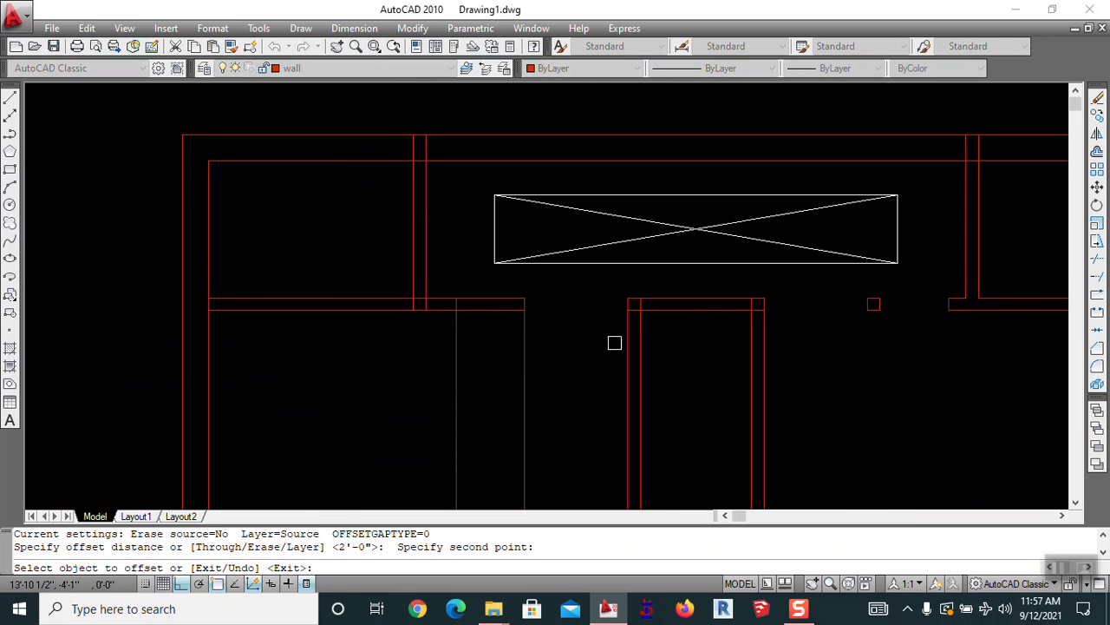
click(527, 349)
click(489, 367)
key(Escape)
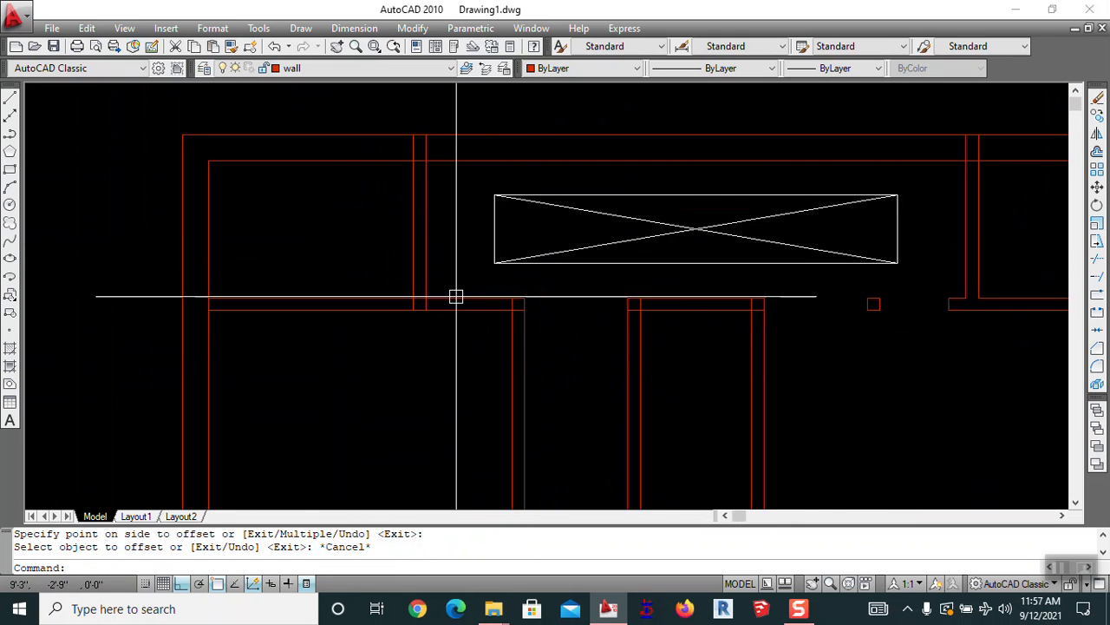
Start moving a wall line from the red corner, then cancel the move
scroll(466, 318, up, 3)
text(m)
key(Return)
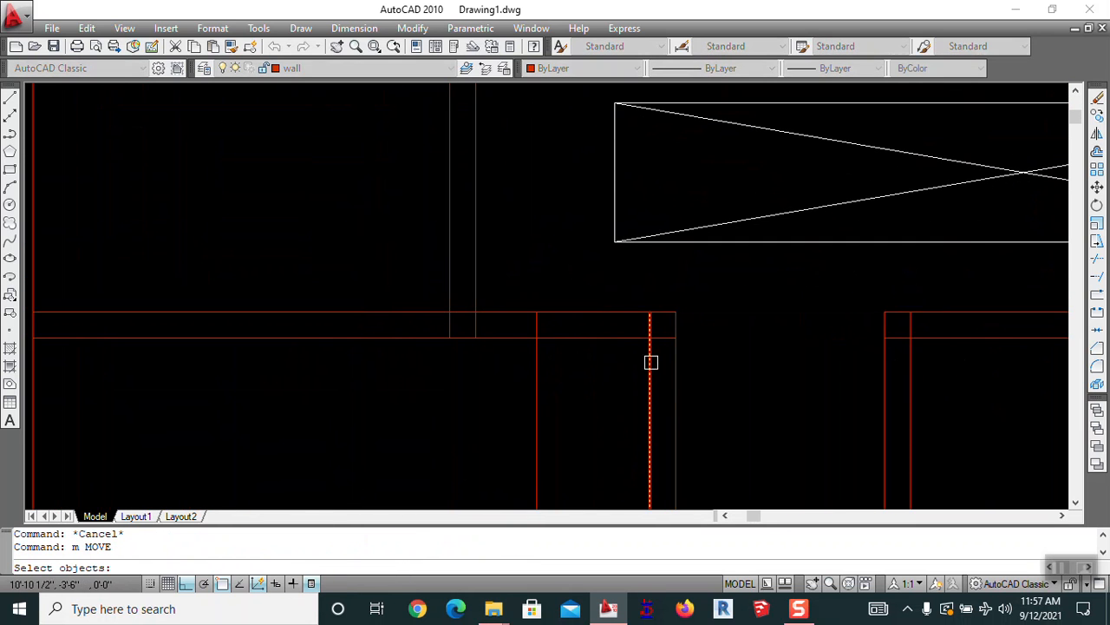
key(Return)
scroll(659, 347, up, 5)
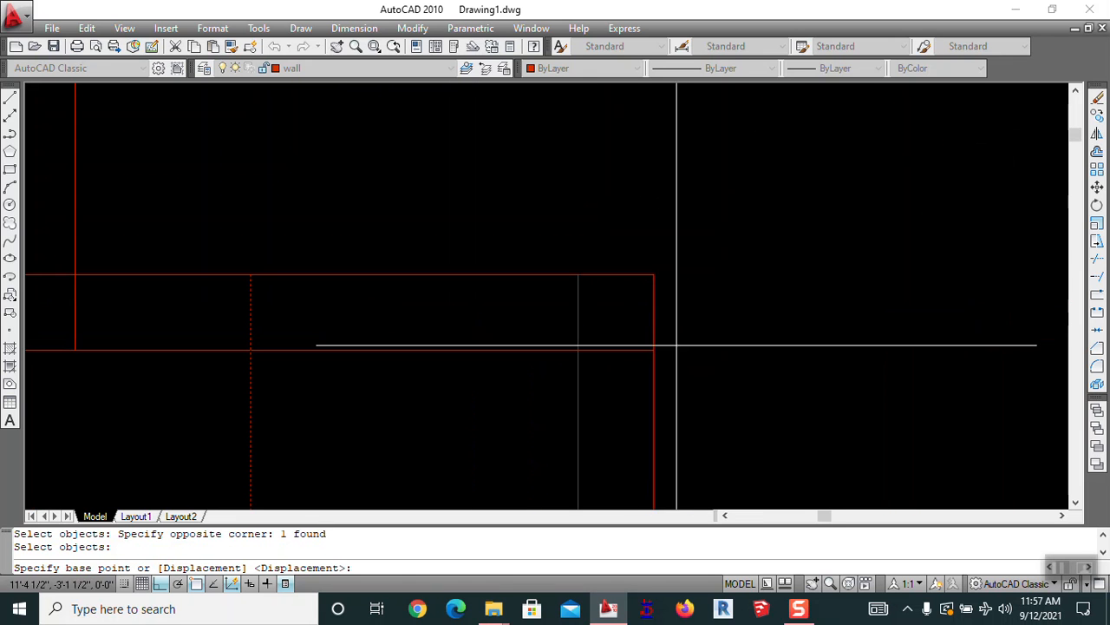
click(654, 347)
key(Escape)
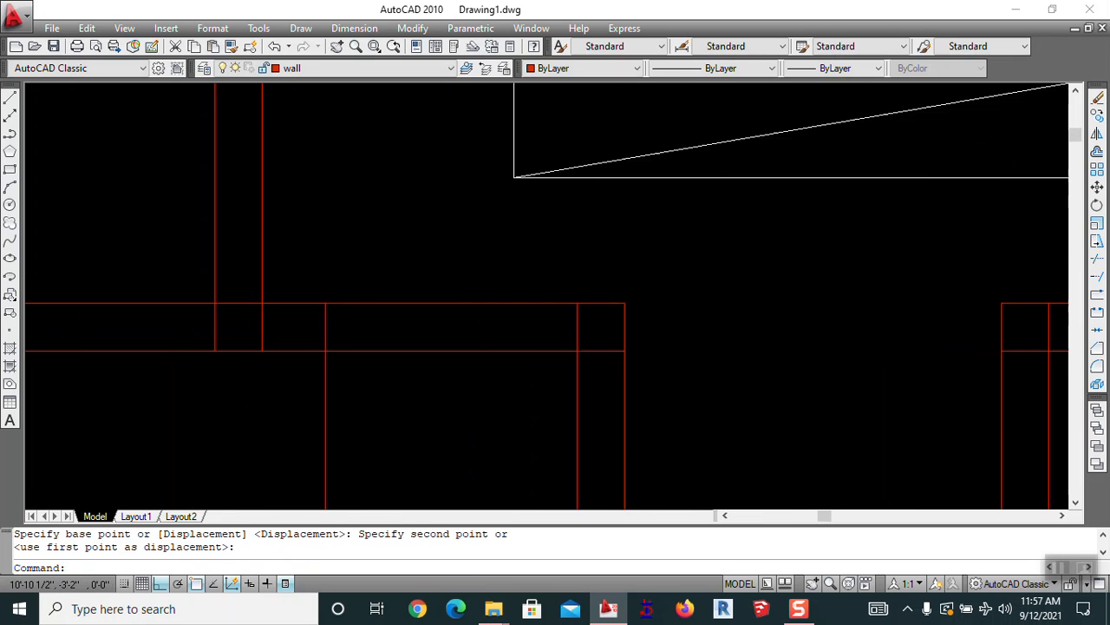
scroll(570, 377, down, 4)
Trim the overlapping wall lines, the two vertical segments and the top segment between them
text(tr)
key(Return)
key(Return)
click(565, 265)
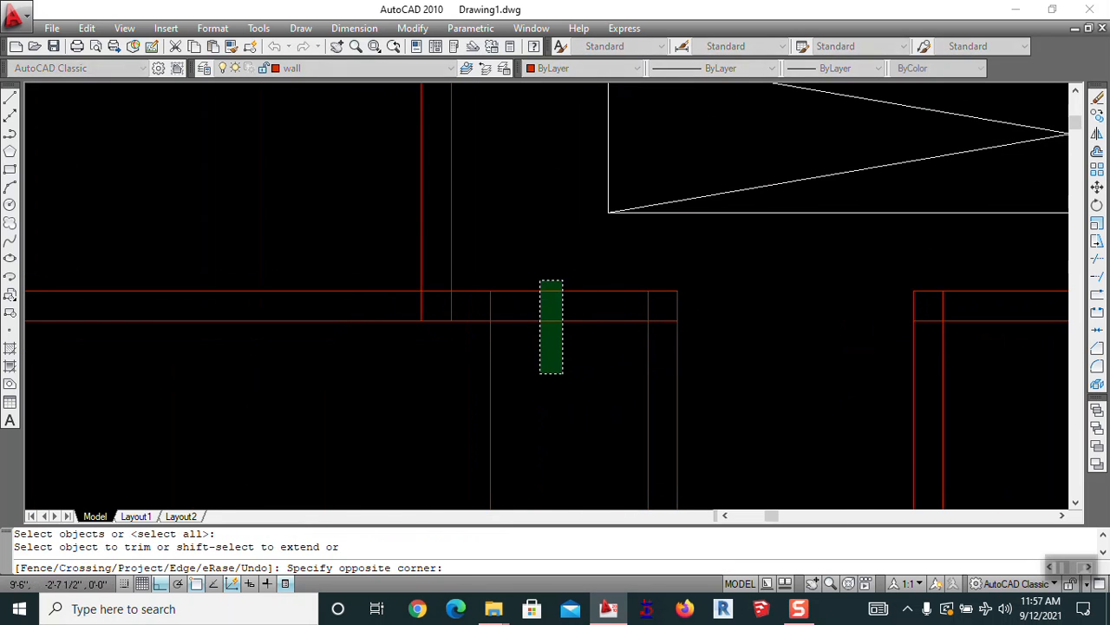
click(522, 359)
scroll(447, 310, up, 5)
click(486, 304)
click(335, 302)
click(394, 244)
click(402, 290)
scroll(417, 291, down, 6)
scroll(609, 315, up, 5)
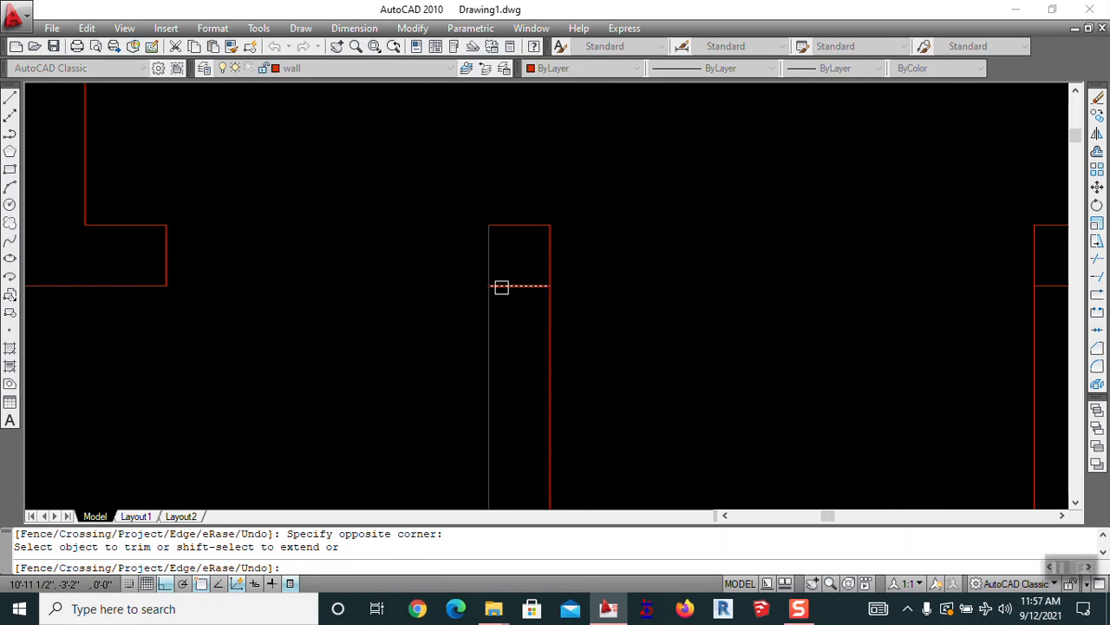
key(Escape)
Erase the leftover short horizontal wall segment
text(e)
key(space)
click(526, 284)
key(space)
scroll(526, 284, down, 2)
scroll(528, 284, down, 8)
key(Escape)
scroll(638, 298, up, 2)
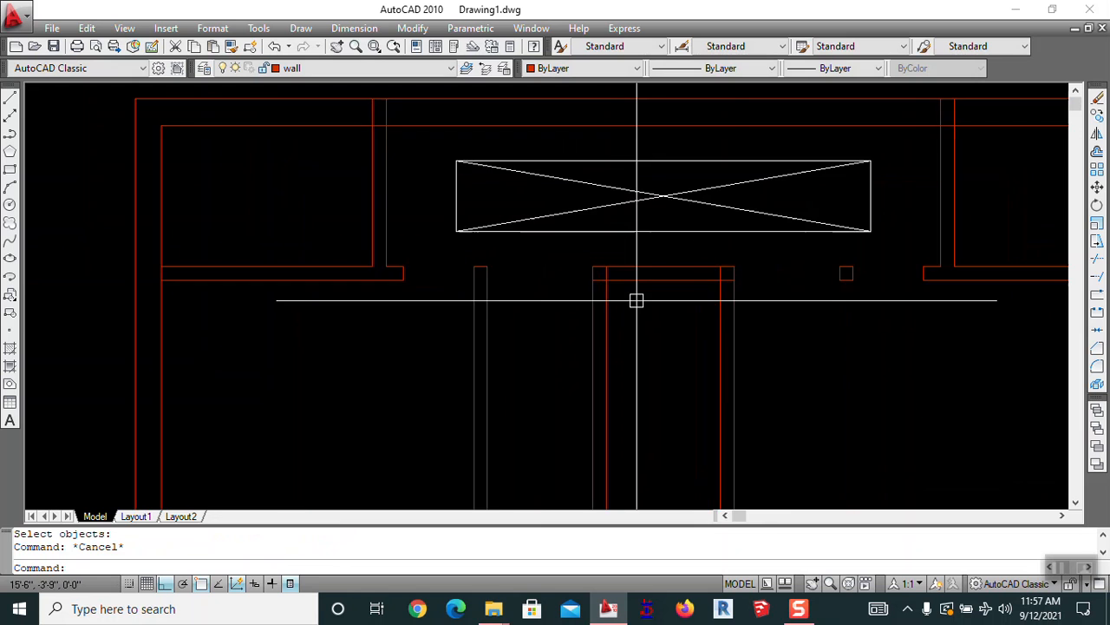
Offset the left and right vertical partition lines inward below the top wall
middle_drag(637, 300, 513, 313)
text(o)
key(space)
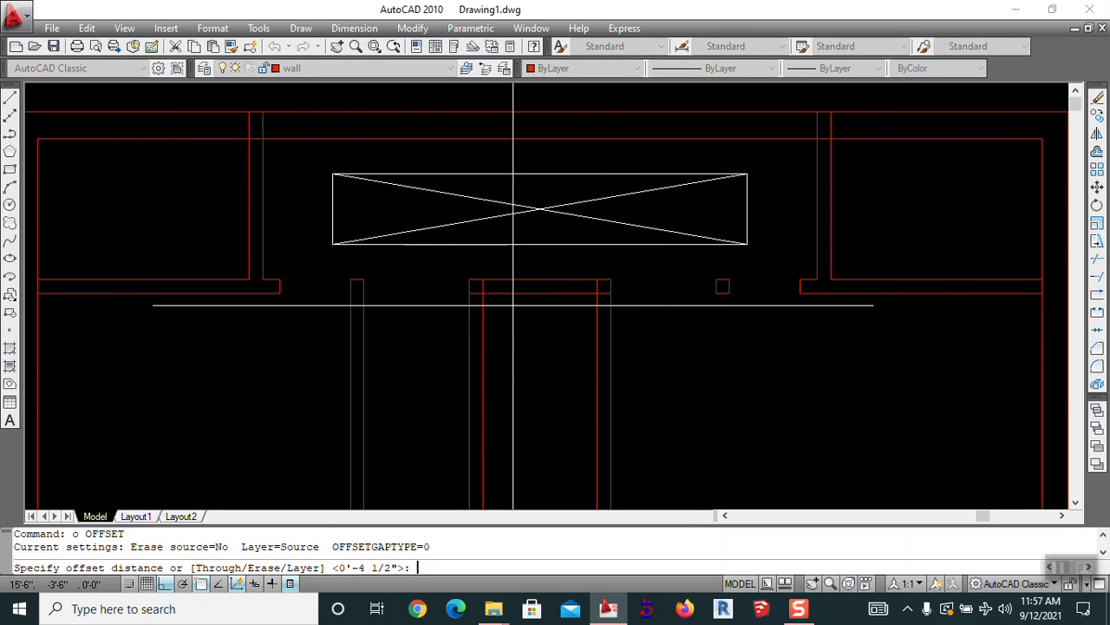
click(483, 320)
click(495, 324)
click(595, 312)
click(586, 316)
key(Escape)
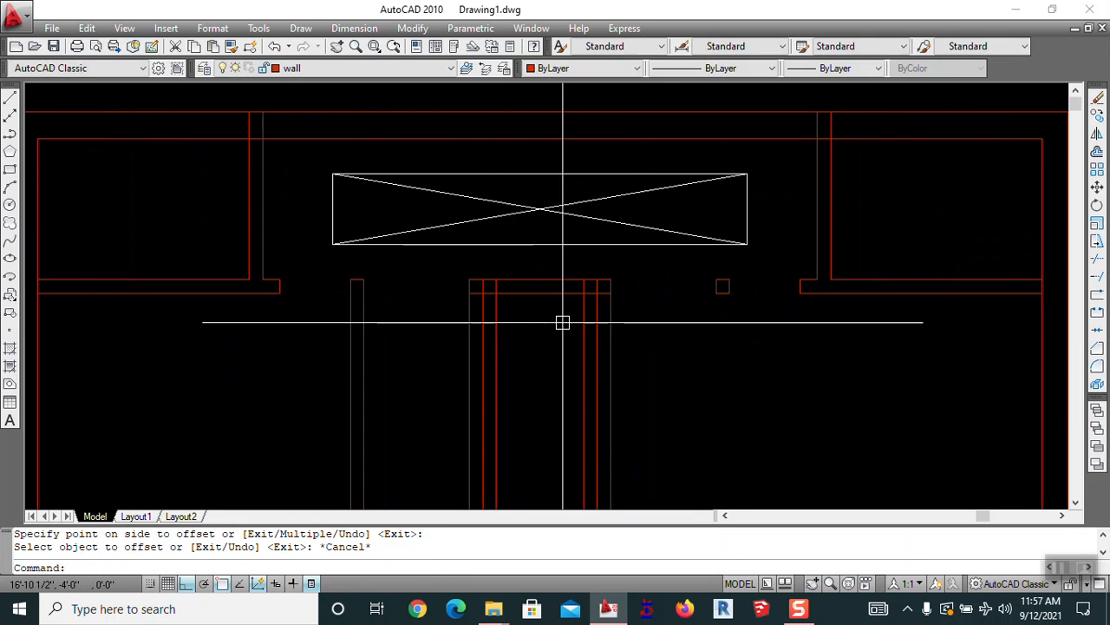
Trim the new left line below the wall and the bottom of the left wall box
text(tr)
key(Return)
key(Return)
click(492, 325)
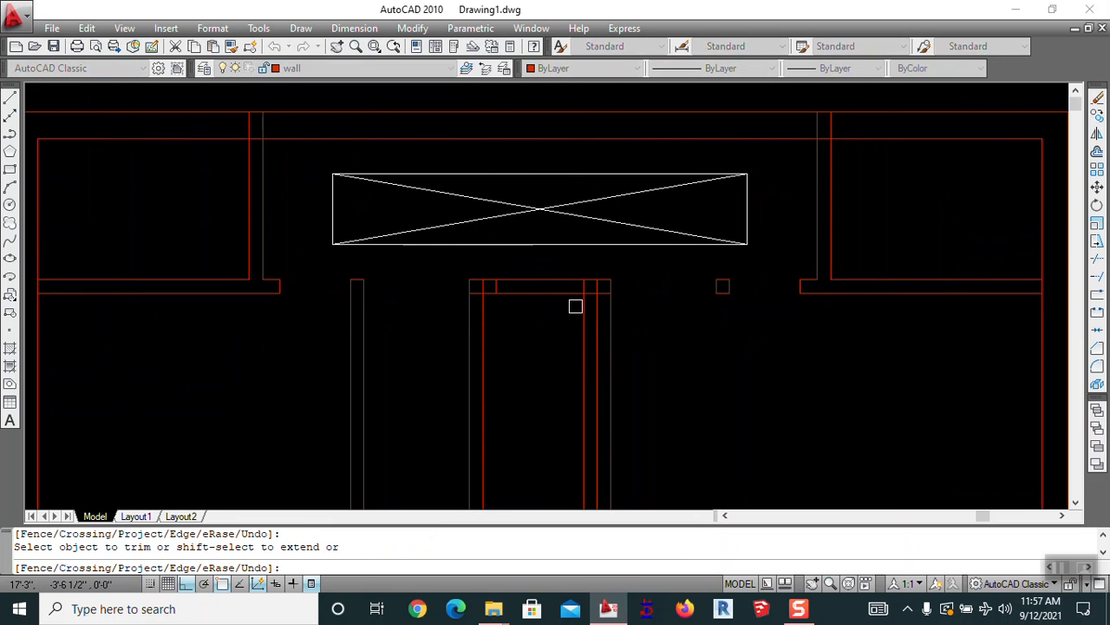
scroll(485, 291, up, 4)
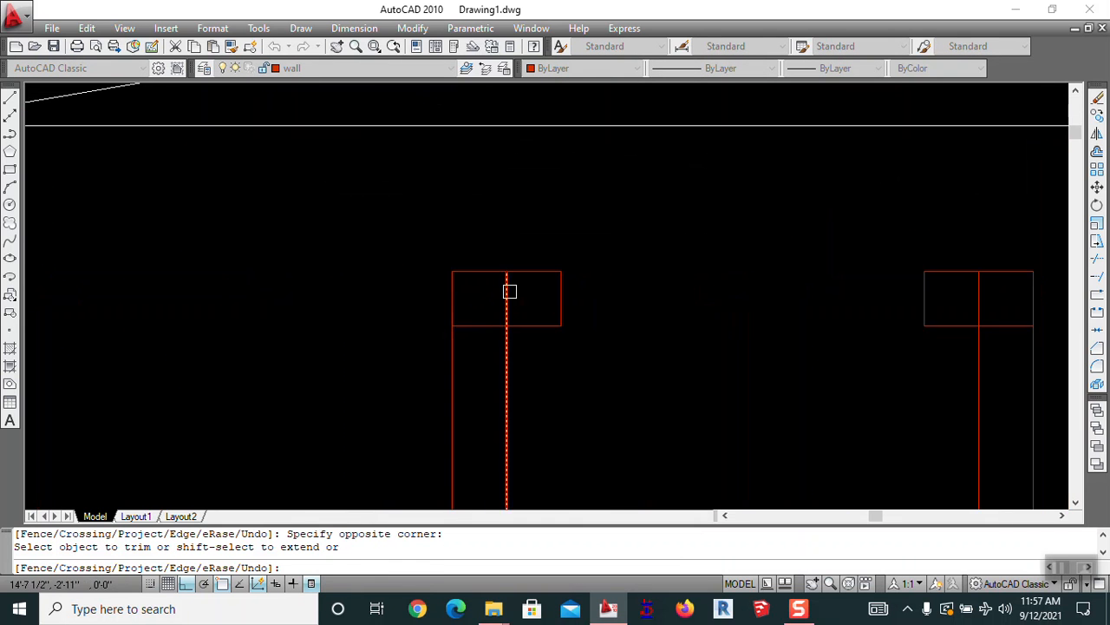
click(496, 321)
scroll(493, 318, down, 3)
scroll(634, 310, up, 3)
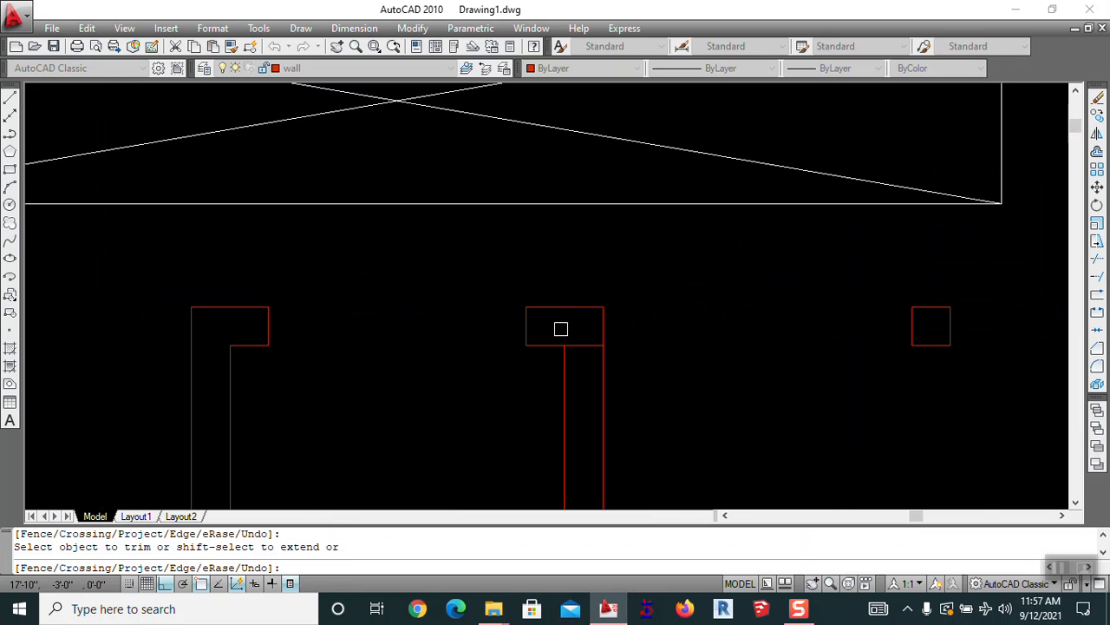
scroll(651, 304, down, 4)
middle_drag(604, 380, 617, 266)
key(Escape)
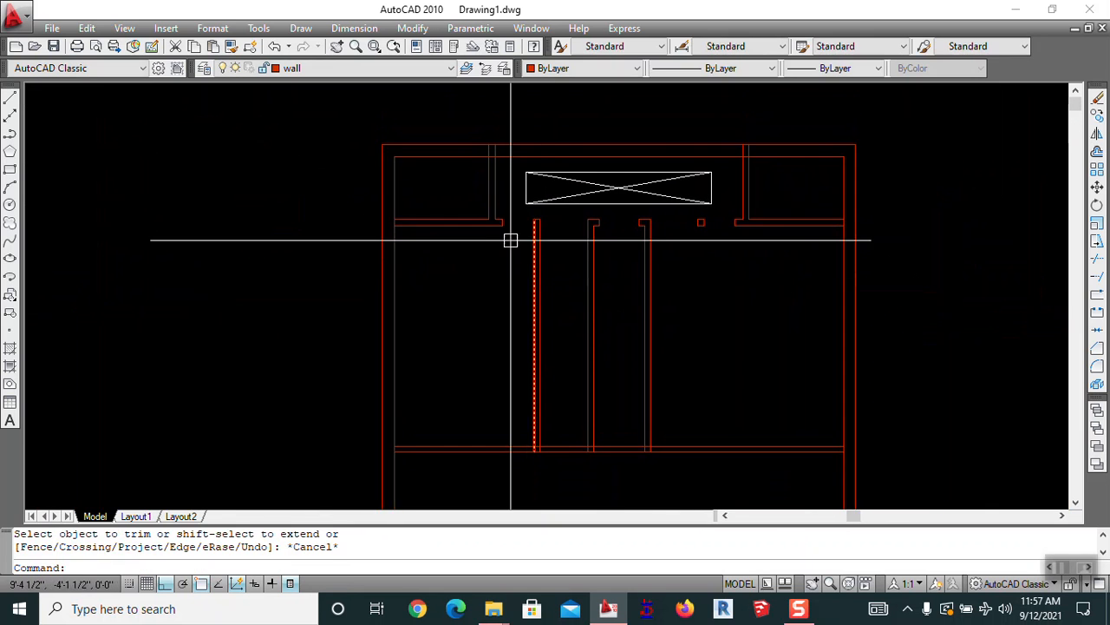
Pan and zoom across the plan to bring the lower rooms' walls into view
scroll(494, 132, up, 2)
middle_drag(511, 240, 712, 156)
scroll(657, 188, down, 2)
middle_drag(742, 190, 585, 227)
scroll(729, 142, up, 3)
mouse_move(695, 172)
middle_down()
mouse_move(526, 191)
mouse_move(806, 156)
middle_up()
scroll(805, 156, down, 1)
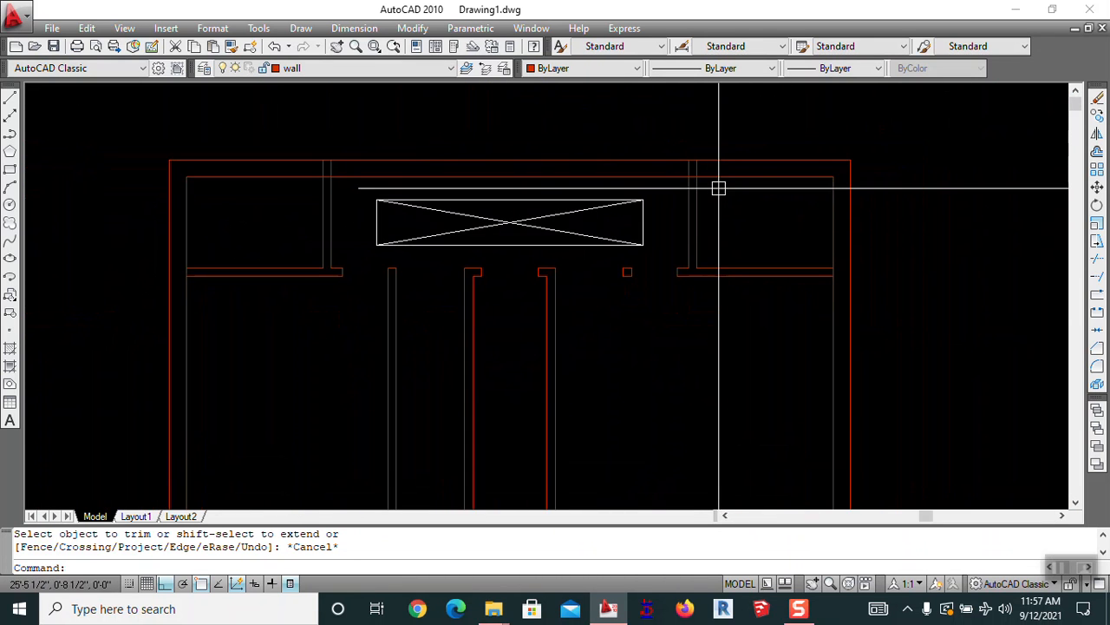
middle_drag(334, 269, 417, 103)
scroll(535, 272, down, 2)
mouse_move(550, 314)
middle_down()
mouse_move(558, 286)
mouse_move(550, 303)
middle_up()
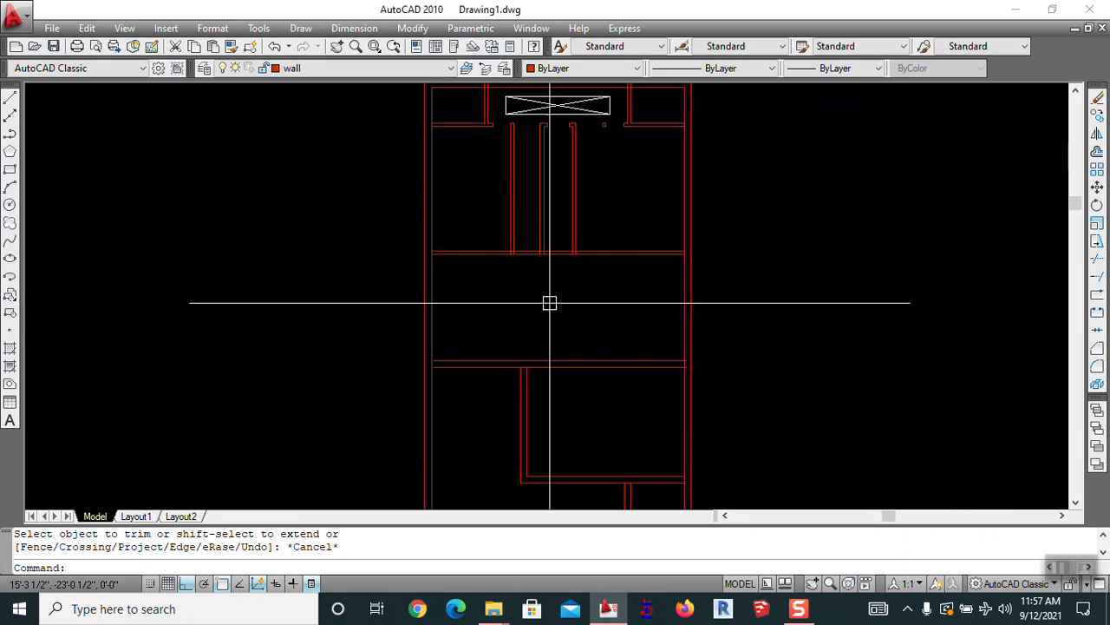
middle_drag(386, 477, 446, 389)
scroll(407, 246, up, 1)
middle_drag(409, 205, 428, 312)
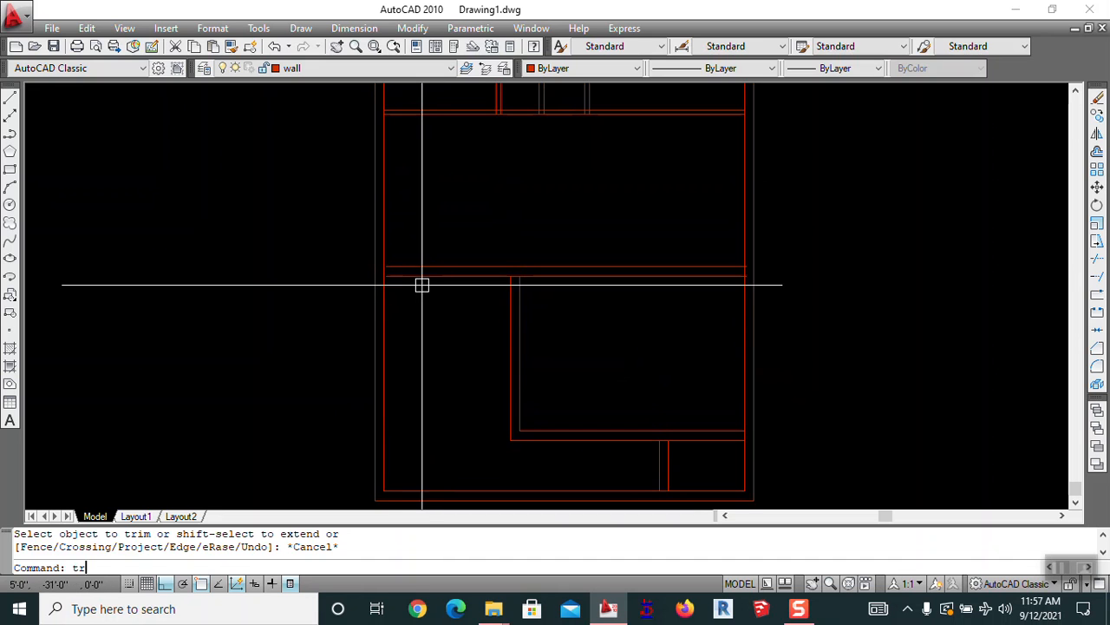
Trim a wall line in the lower room, then bring up the Save Drawing As dialog
key(Return)
click(429, 277)
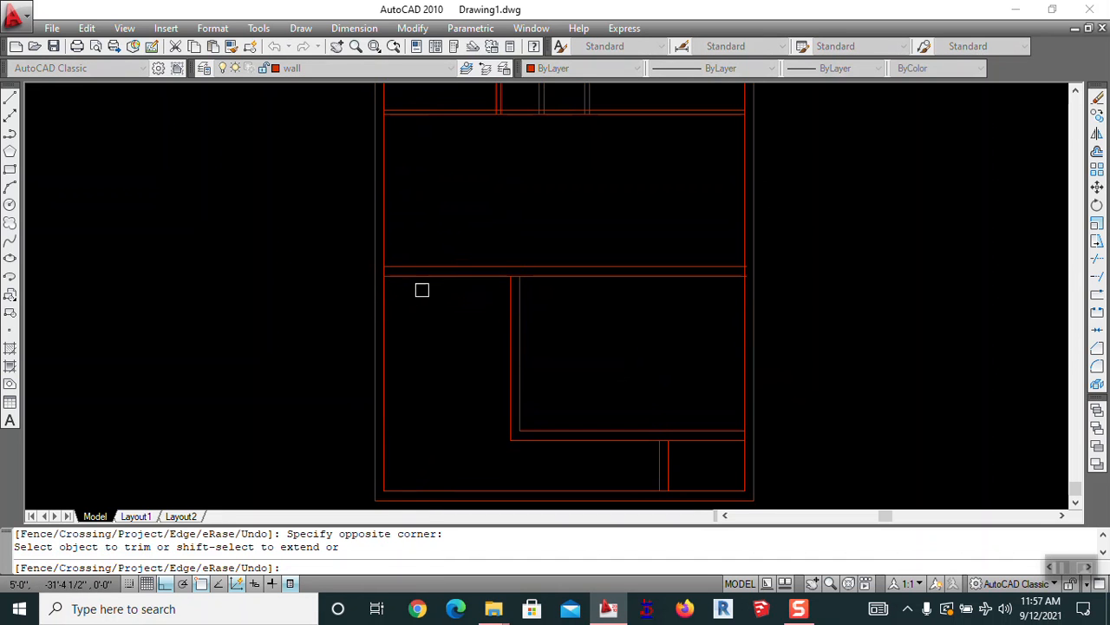
scroll(750, 269, up, 8)
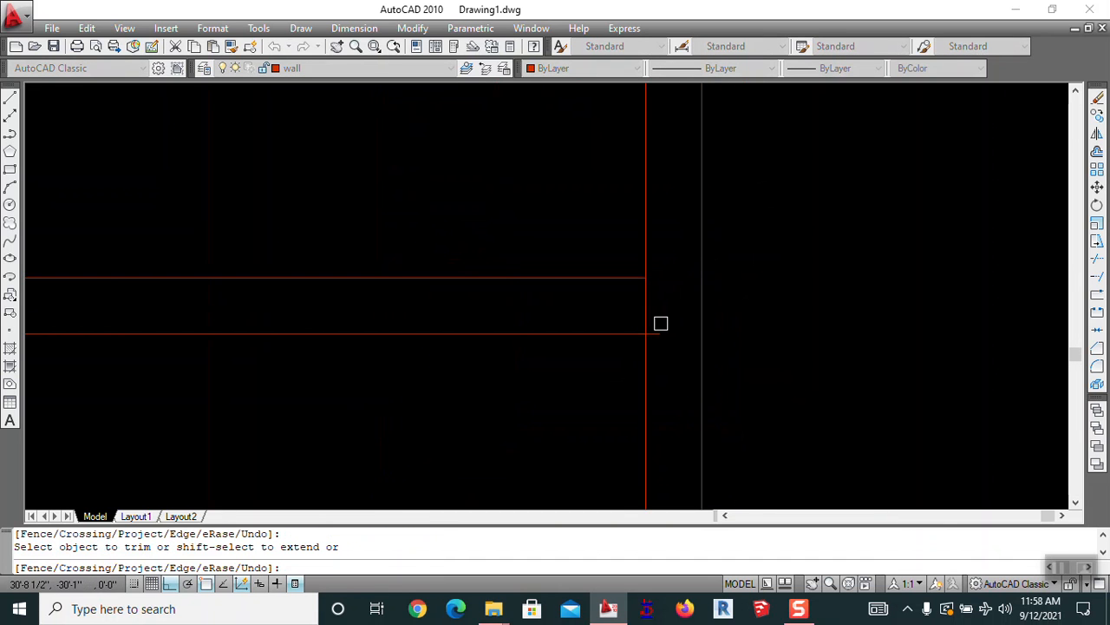
scroll(520, 242, down, 5)
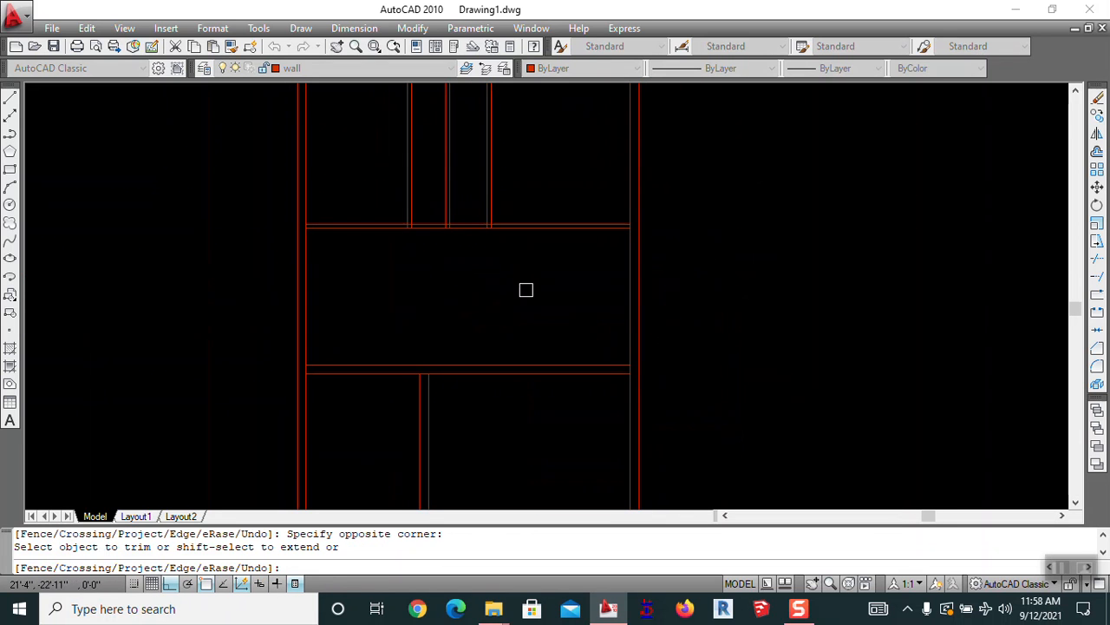
key(Escape)
key(Escape)
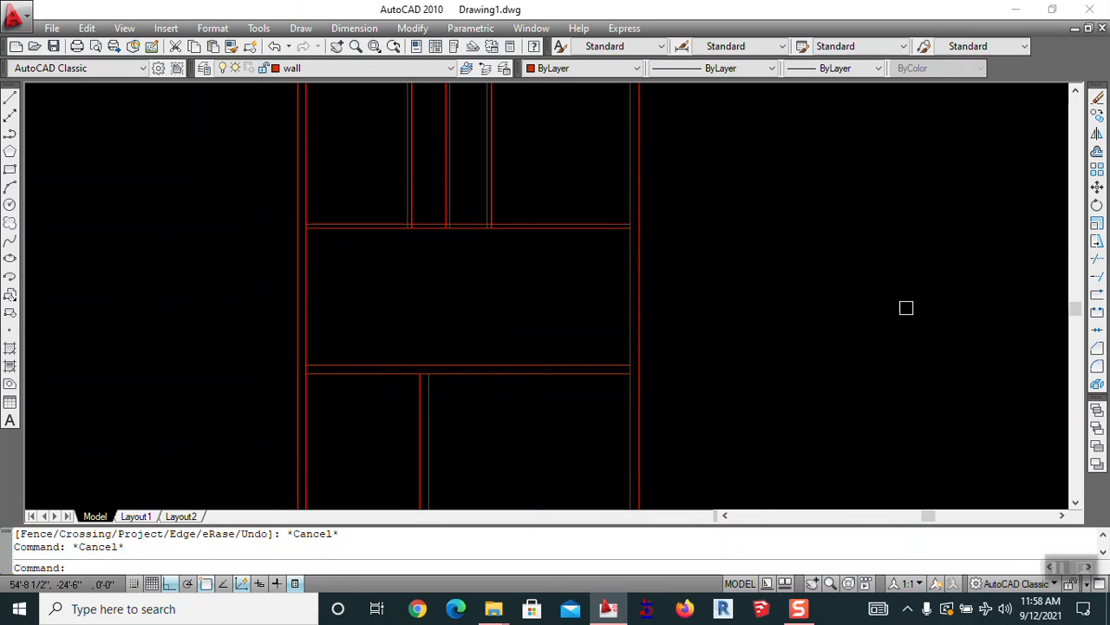
key(ctrl+s)
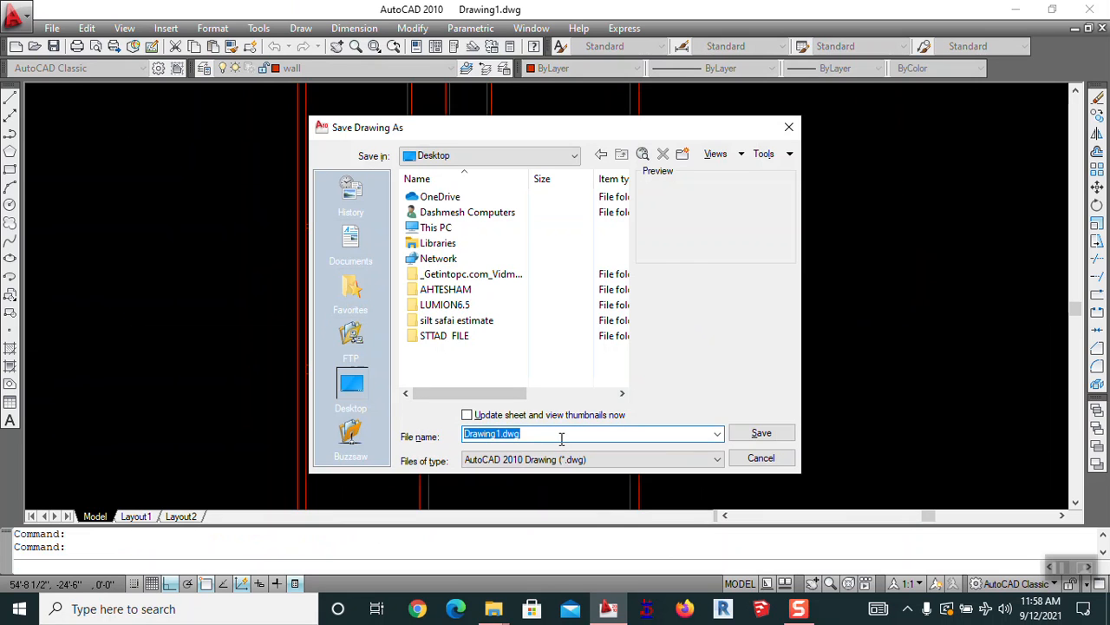
Enter a new file name for the drawing and save it to the Desktop
text(azlam hu)
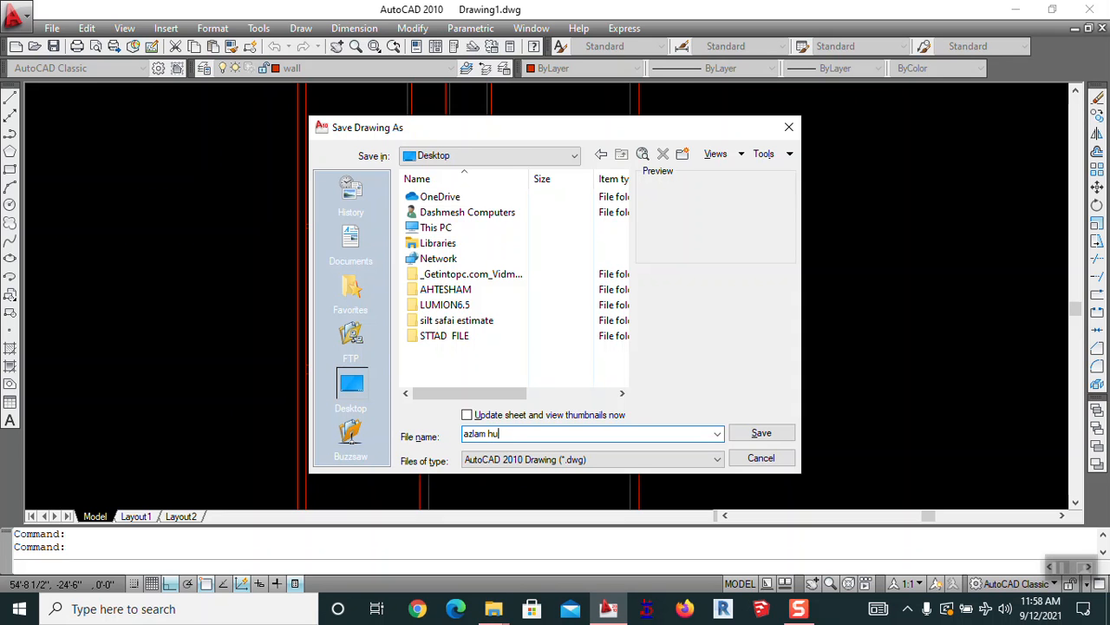
click(770, 436)
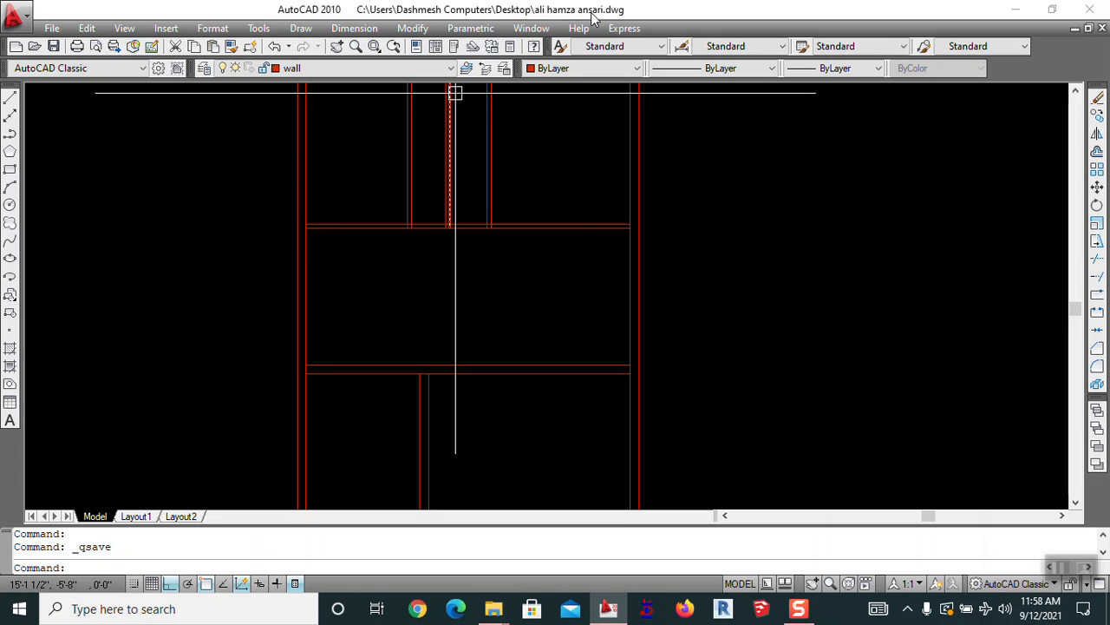
Pan to the horizontal wall and start a trim, then cancel it
scroll(551, 173, down, 4)
scroll(493, 211, up, 3)
middle_drag(496, 214, 701, 347)
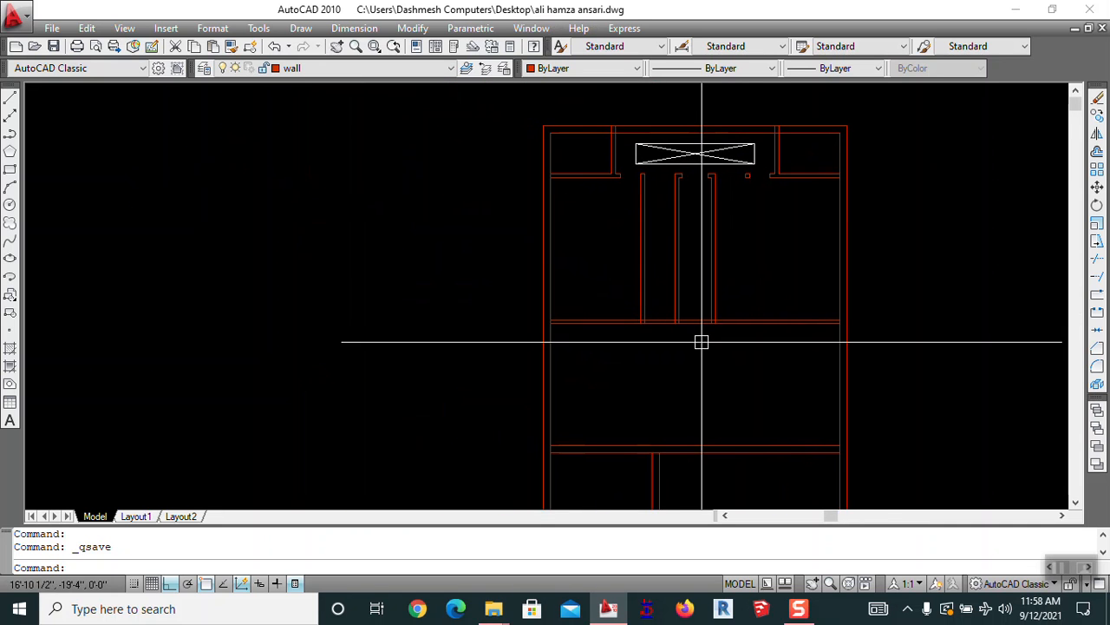
scroll(691, 322, up, 3)
drag(692, 321, 587, 300)
scroll(586, 300, up, 2)
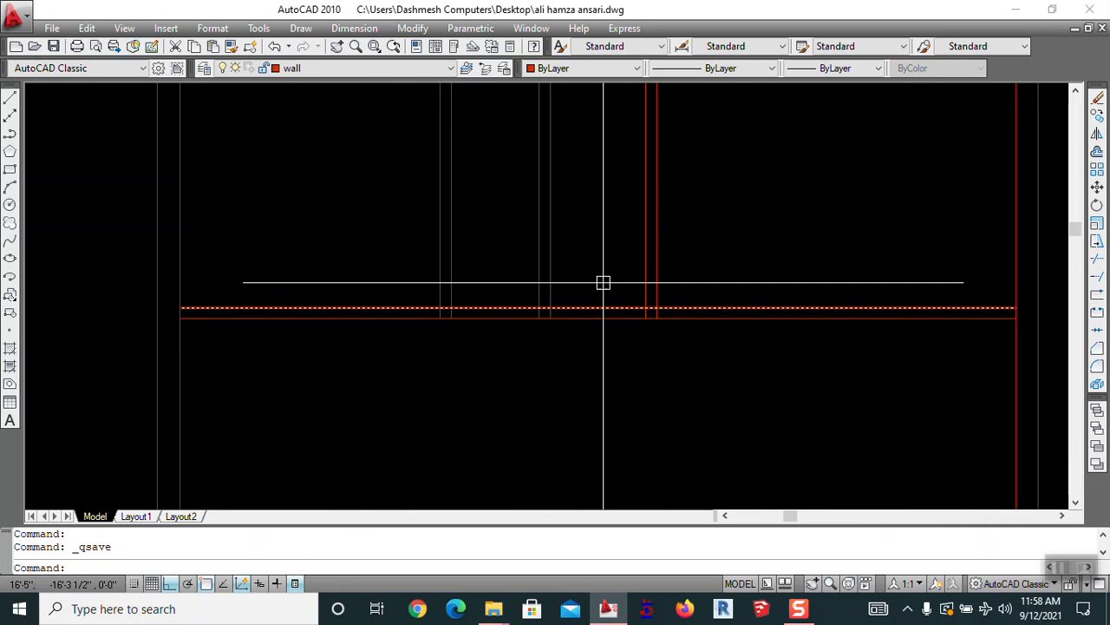
text(tr)
key(Return)
Select both partition wall-end pieces at the upper cross wall for mirroring
key(Return)
key(Escape)
scroll(593, 228, down, 5)
scroll(571, 281, up, 3)
middle_drag(572, 281, 434, 164)
text(mi)
key(Return)
scroll(377, 110, up, 3)
click(321, 116)
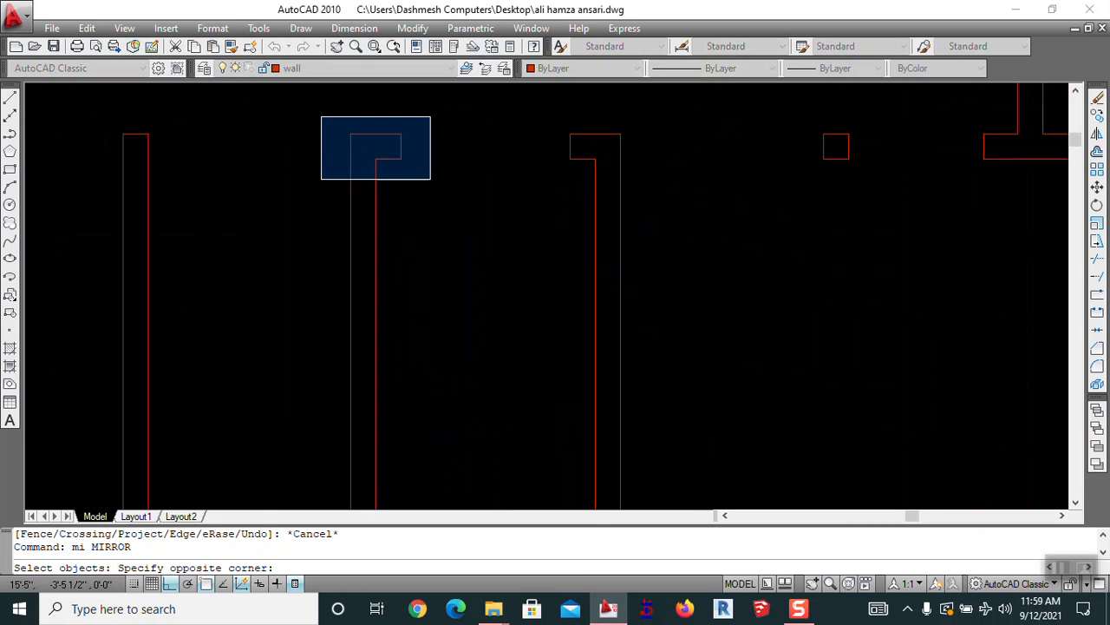
click(424, 176)
click(529, 94)
click(587, 168)
Mirror them across a horizontal line through the midpoint, keeping the originals
scroll(652, 190, down, 3)
key(Return)
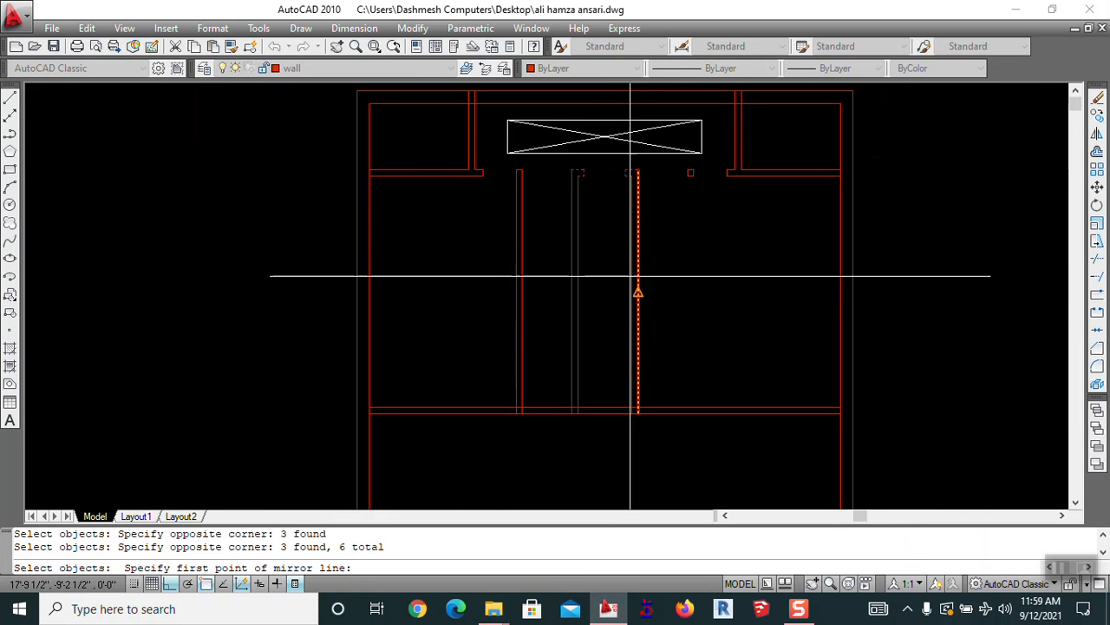
click(632, 295)
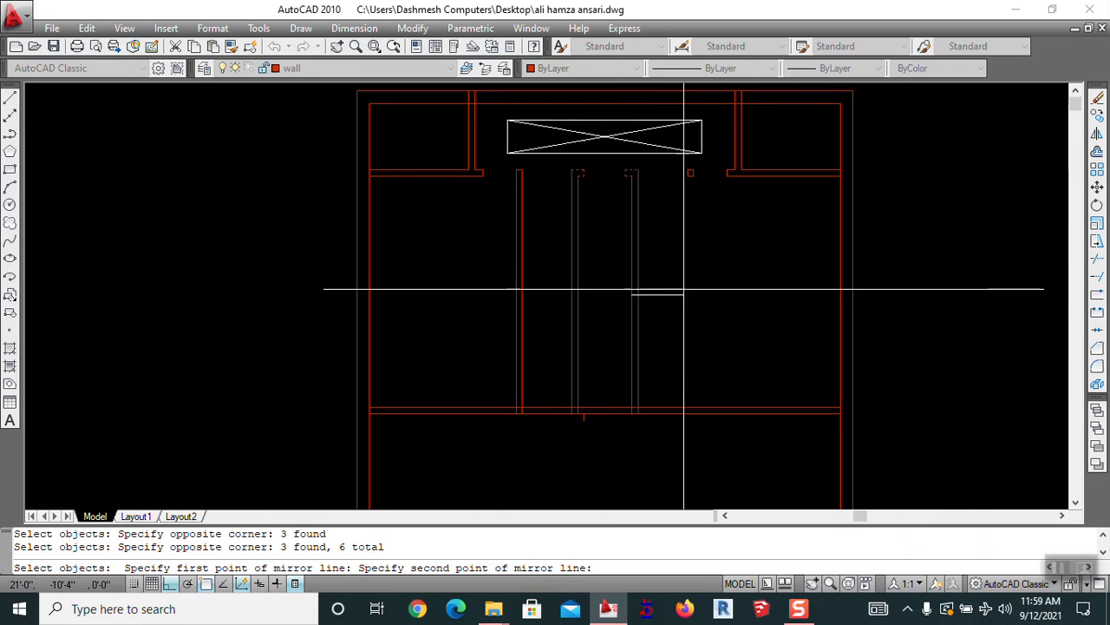
click(735, 290)
key(Return)
Select the left and right wall ends for a move, pick a base point, then cancel
scroll(734, 286, up, 5)
text(m)
key(Return)
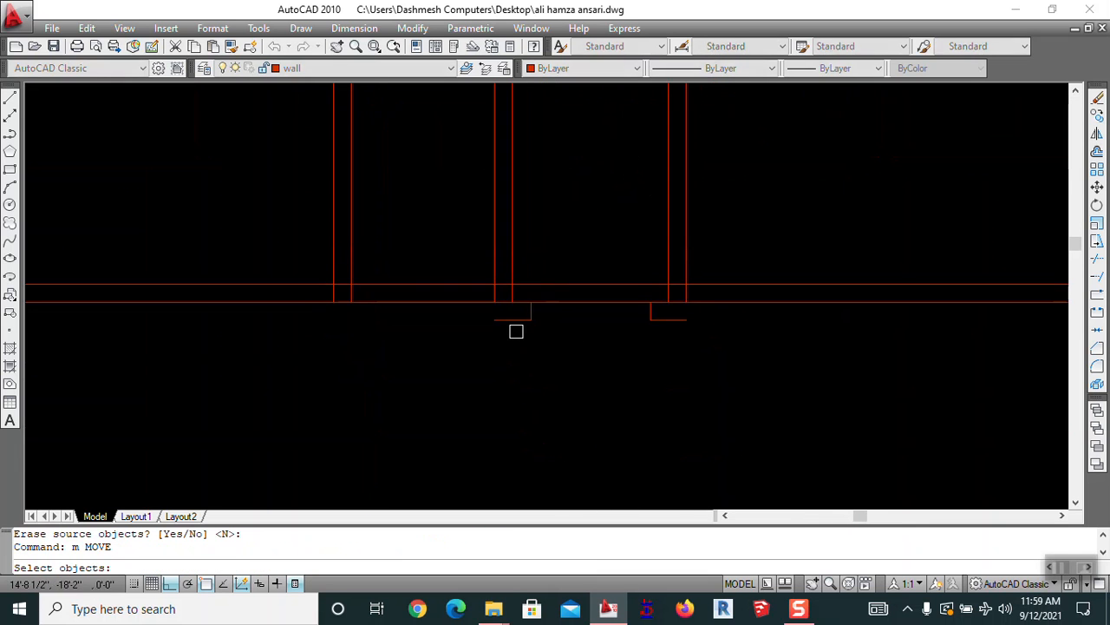
scroll(470, 279, up, 3)
click(442, 198)
click(600, 359)
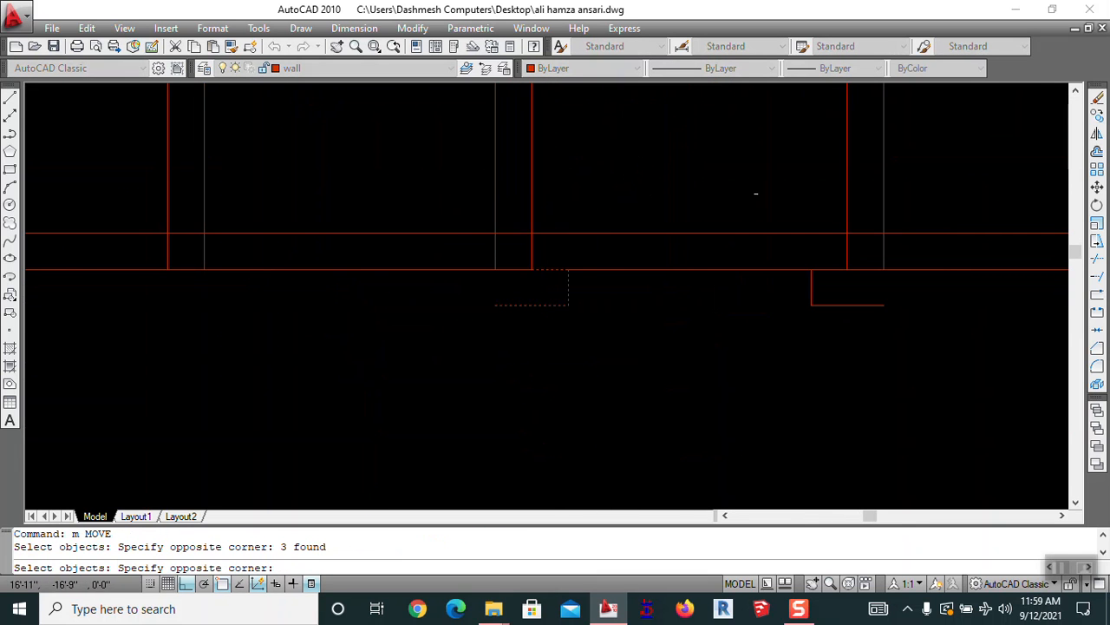
click(753, 195)
click(942, 356)
key(Return)
click(885, 304)
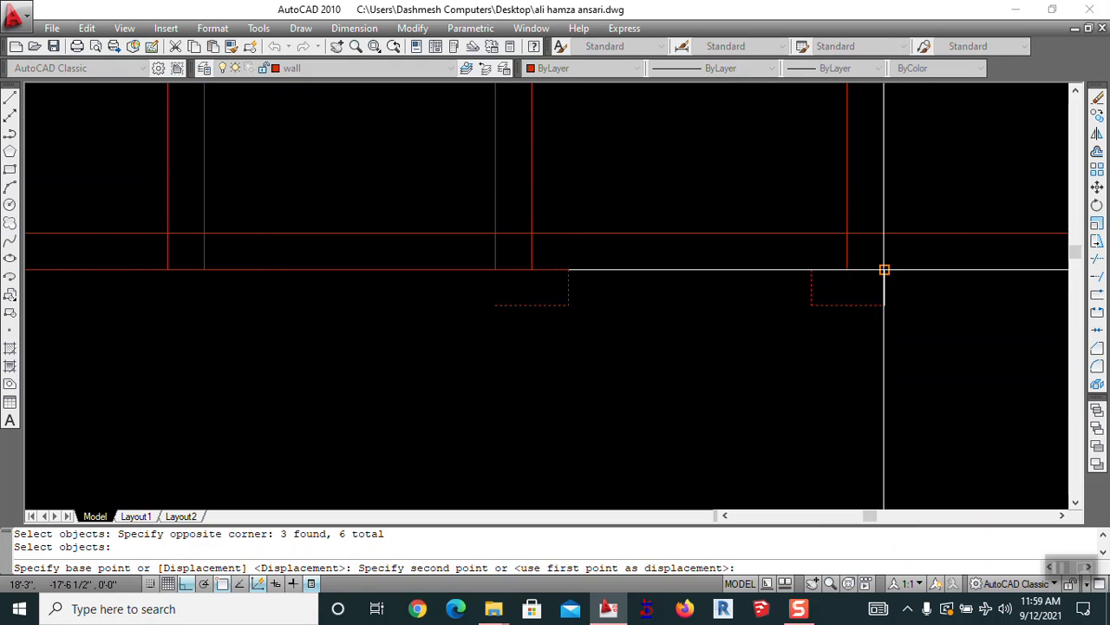
key(Escape)
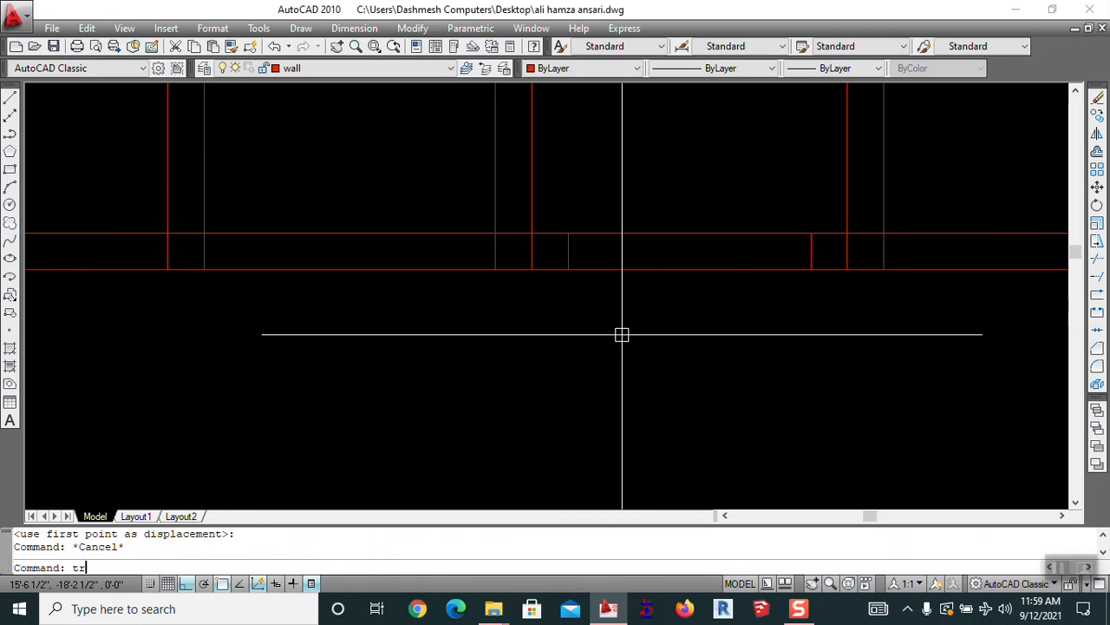
Trim the crossing wall lines where the partitions meet the lower cross wall
text(tr)
key(Return)
key(Return)
click(711, 315)
click(665, 201)
scroll(544, 246, up, 4)
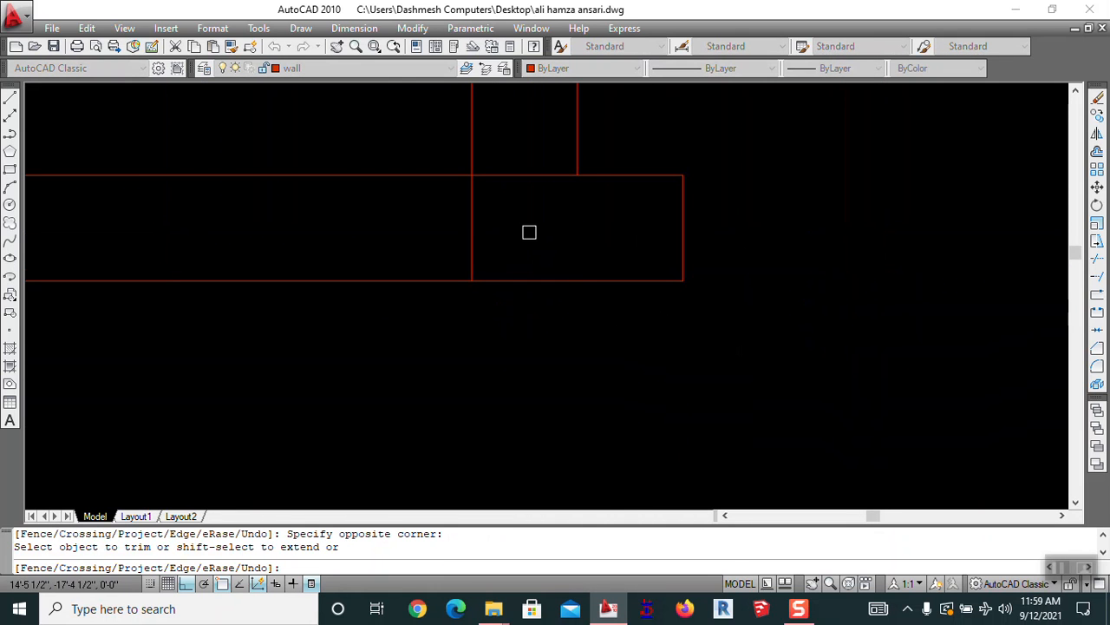
click(512, 230)
Trim both wall lines out of the doorway with a crossing window
scroll(513, 233, down, 4)
scroll(676, 233, up, 3)
click(661, 225)
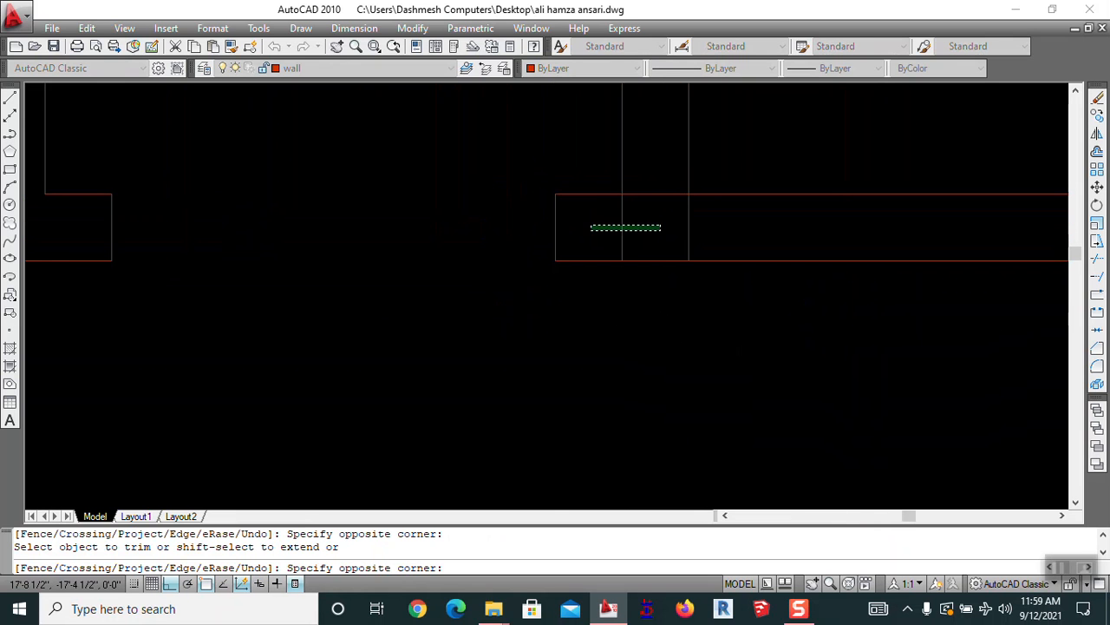
scroll(642, 221, down, 5)
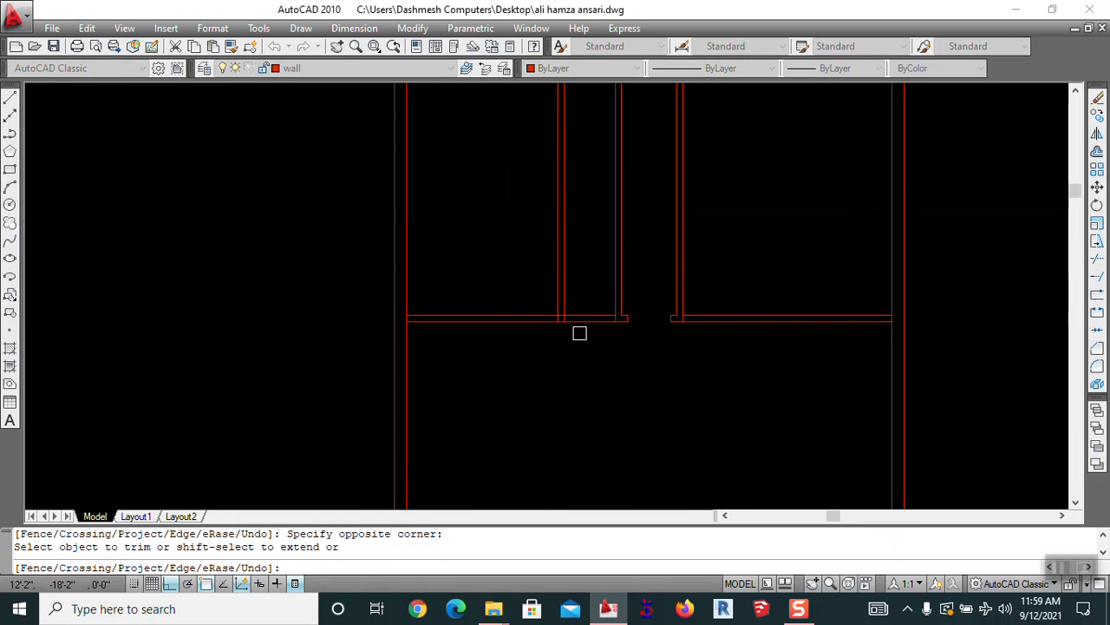
scroll(580, 317, up, 3)
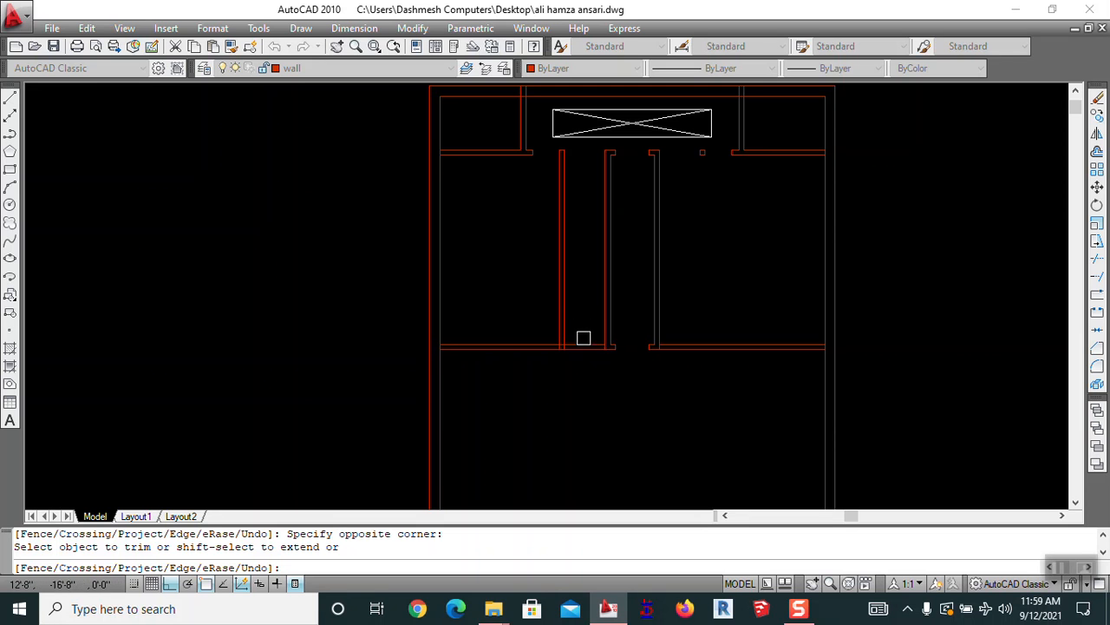
click(586, 335)
click(585, 370)
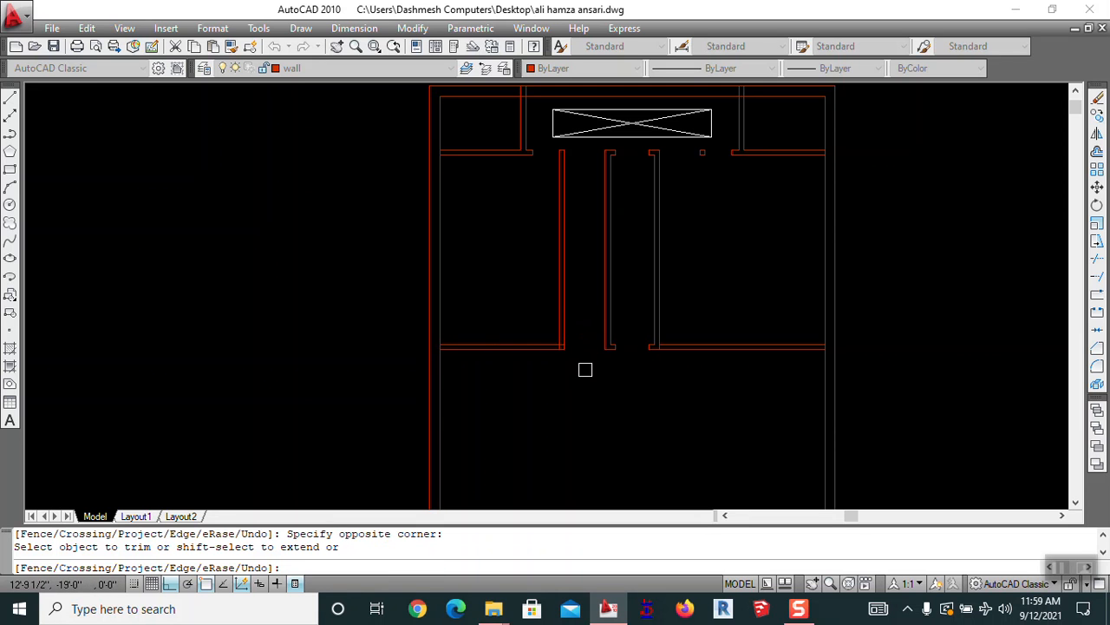
scroll(535, 339, up, 2)
scroll(547, 340, up, 1)
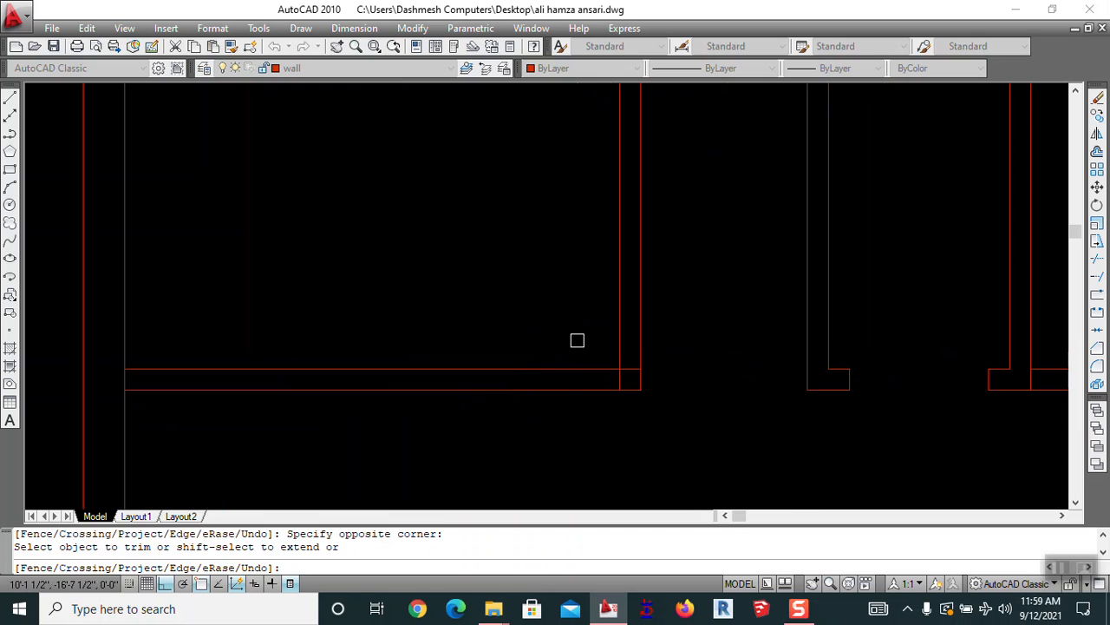
Offset the vertical wall line 24 to the left
key(Escape)
text(o)
key(Return)
text(24)
key(Return)
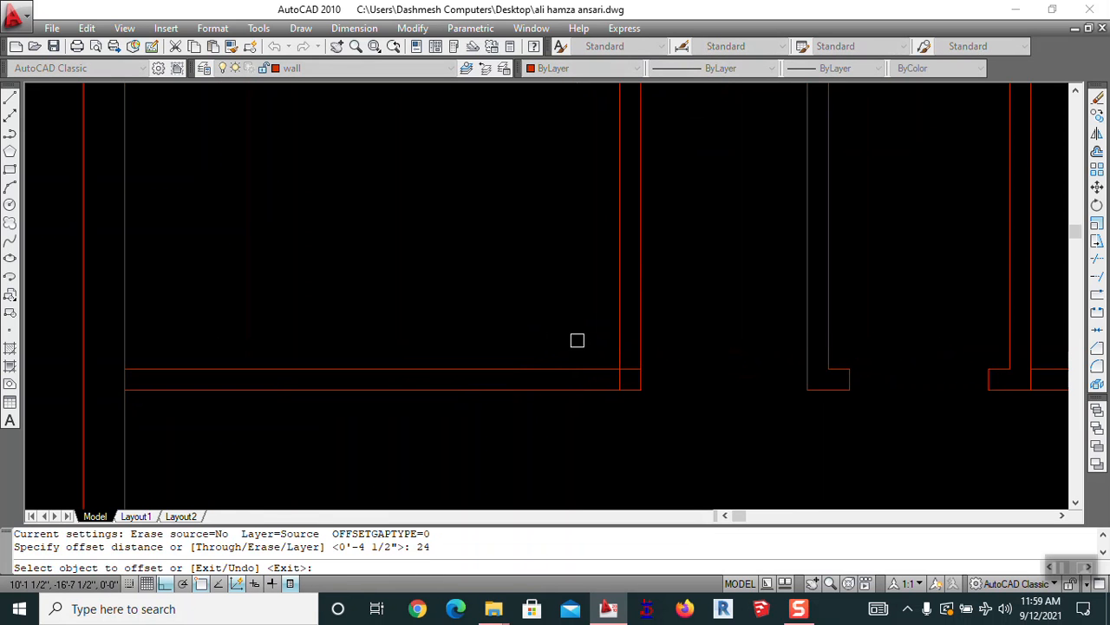
click(615, 298)
key(Escape)
key(Return)
Offset the same vertical wall line 36 to the left
key(Return)
click(618, 295)
click(566, 303)
key(Escape)
text(tr)
key(Return)
key(Return)
key(Escape)
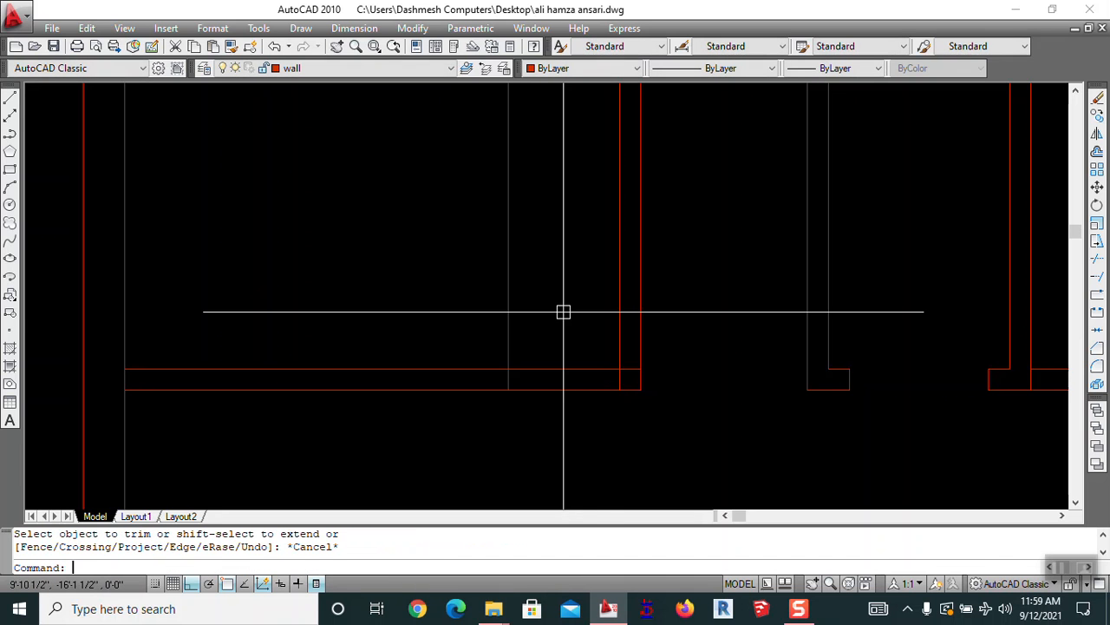
text(o)
key(Return)
text(36)
key(Return)
click(615, 287)
click(593, 283)
key(Escape)
Erase the extra 24 offset line and trim the horizontal wall lines and leftover line to open the doorway
text(e)
key(Return)
click(512, 282)
key(Return)
text(tr)
key(Return)
key(Return)
click(521, 283)
click(504, 435)
click(488, 358)
click(405, 321)
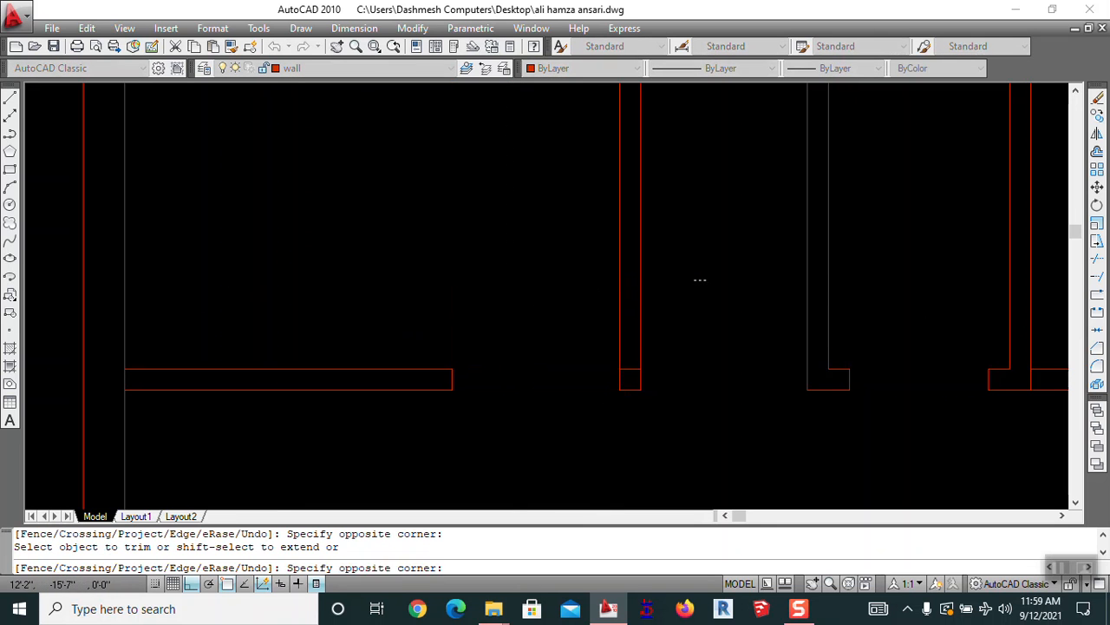
scroll(539, 290, down, 4)
middle_drag(648, 340, 654, 365)
key(Escape)
Start offset and move commands near the window block area, cancelling both without changes
text(o)
key(Return)
scroll(572, 441, up, 2)
text(a)
key(Return)
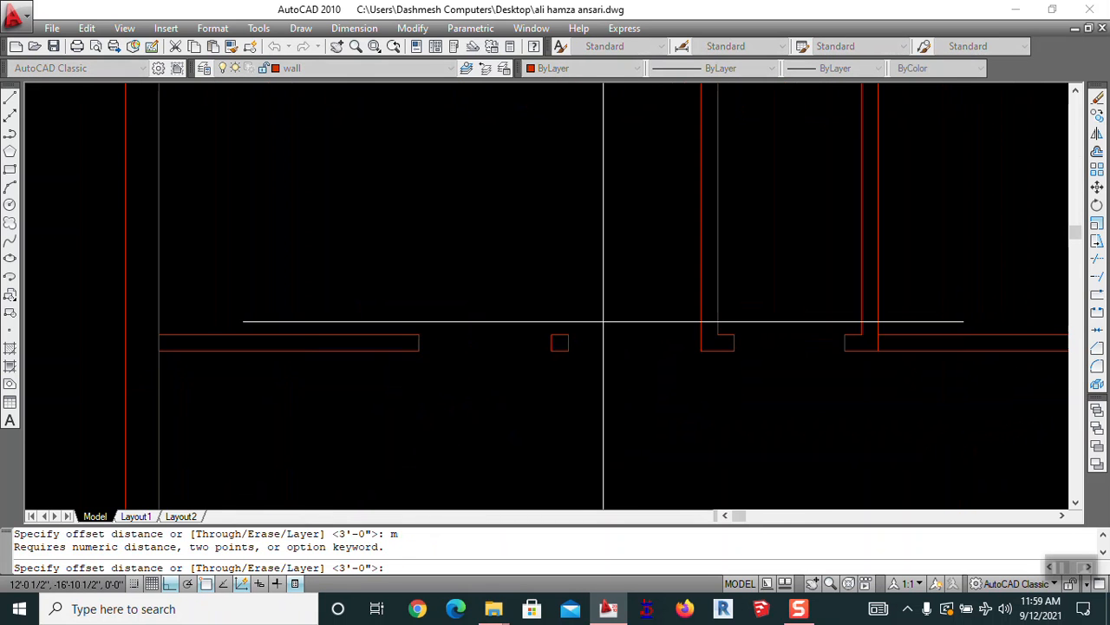
key(Escape)
scroll(603, 322, up, 2)
text(m)
key(Return)
scroll(593, 235, down, 5)
mouse_move(592, 235)
middle_down()
mouse_move(598, 280)
mouse_move(575, 281)
mouse_move(563, 192)
middle_up()
scroll(597, 280, up, 5)
key(Escape)
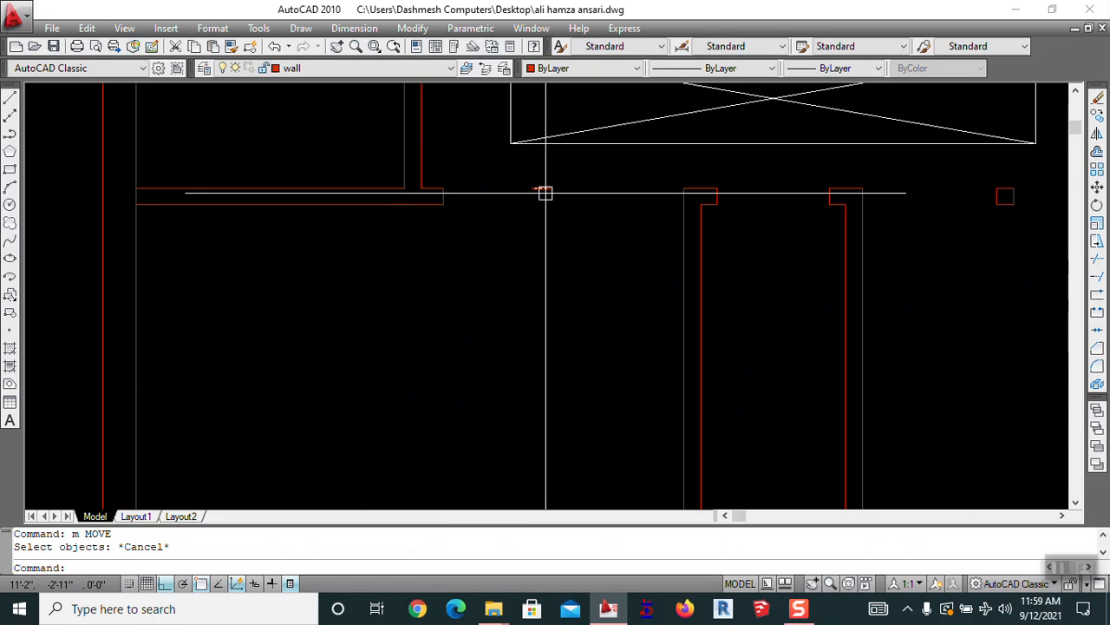
Copy the small red column square from its corner to a new spot further left on the upper wall
text(co)
key(Return)
click(1023, 171)
click(989, 213)
key(Return)
click(1013, 188)
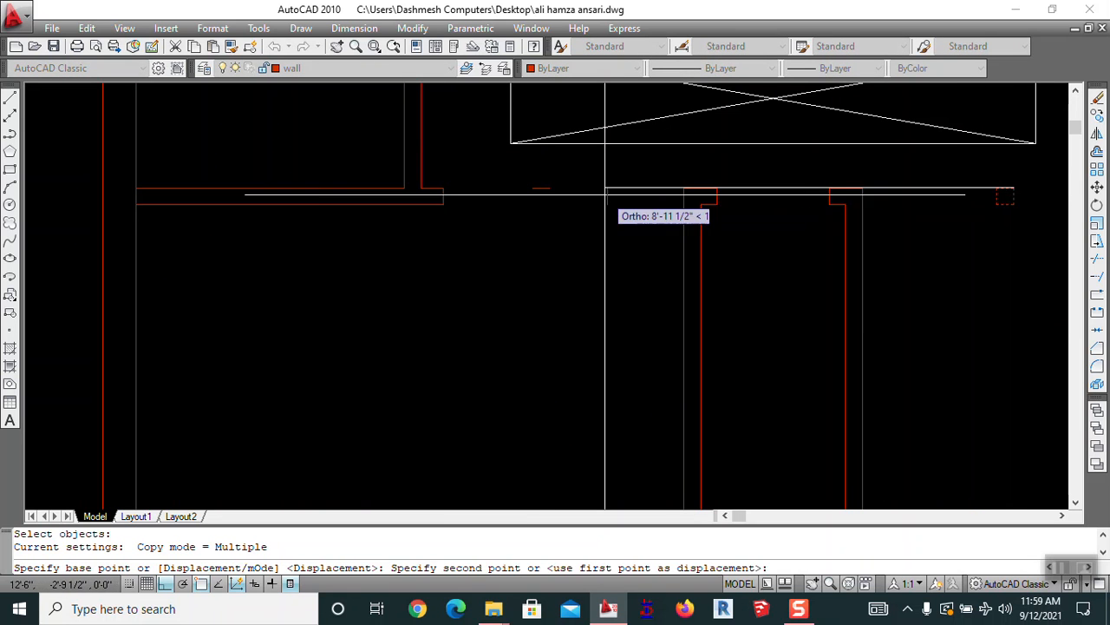
click(550, 188)
key(Escape)
scroll(607, 260, down, 3)
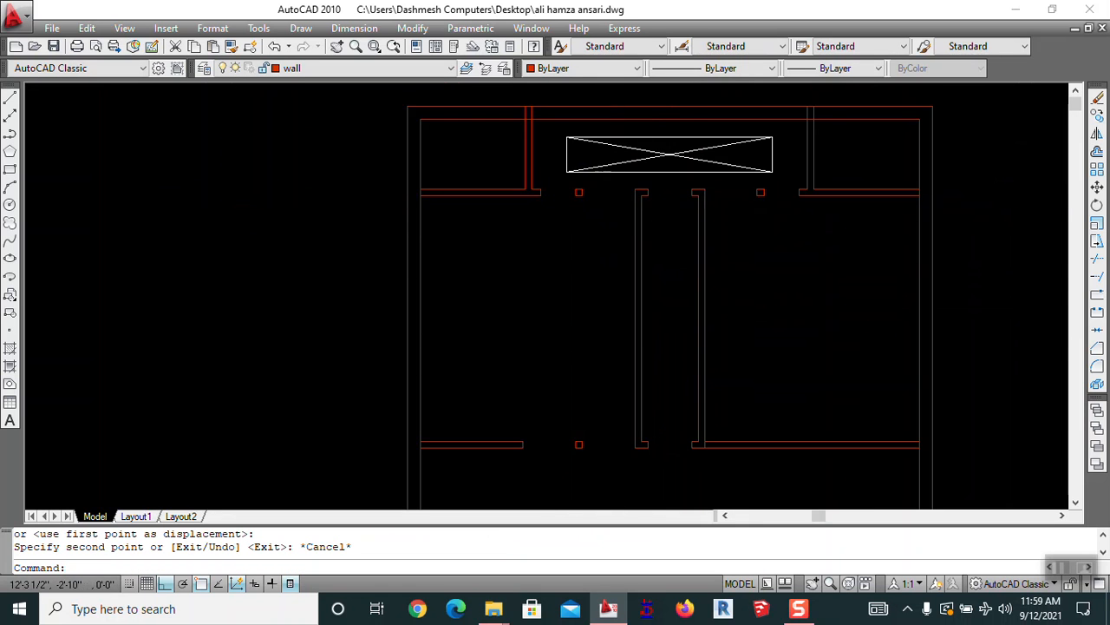
scroll(605, 234, up, 3)
scroll(613, 216, down, 3)
scroll(624, 214, up, 3)
scroll(608, 148, down, 3)
scroll(625, 126, down, 2)
scroll(625, 125, down, 2)
scroll(622, 314, up, 3)
mouse_move(634, 291)
middle_down()
mouse_move(636, 451)
mouse_move(587, 447)
middle_up()
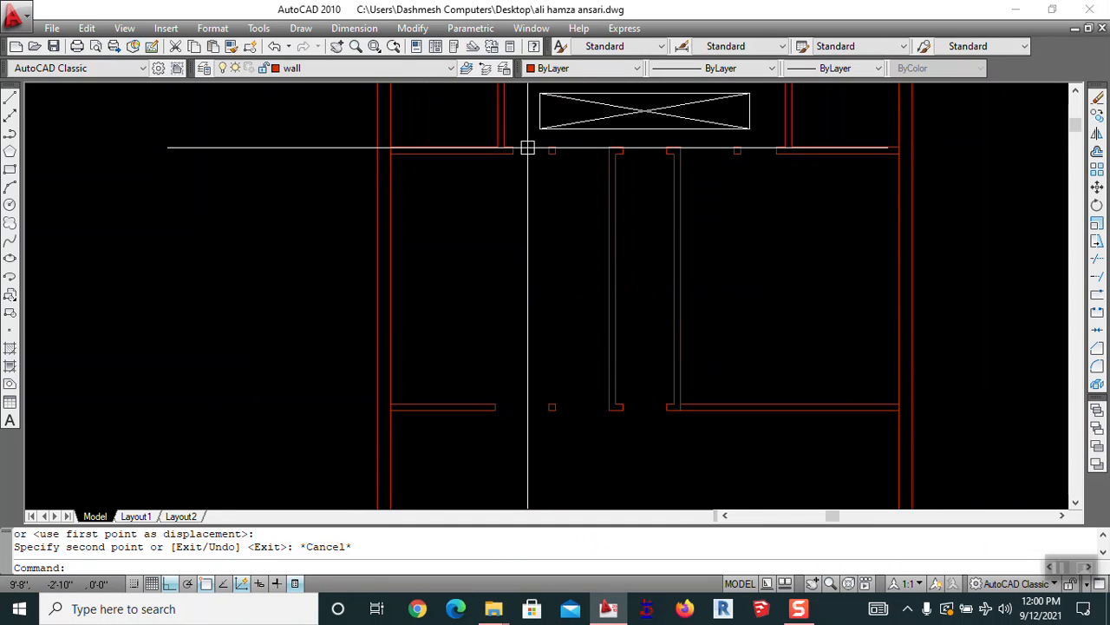
scroll(527, 148, up, 3)
Move the small column square 6 inches to the left
scroll(527, 144, down, 4)
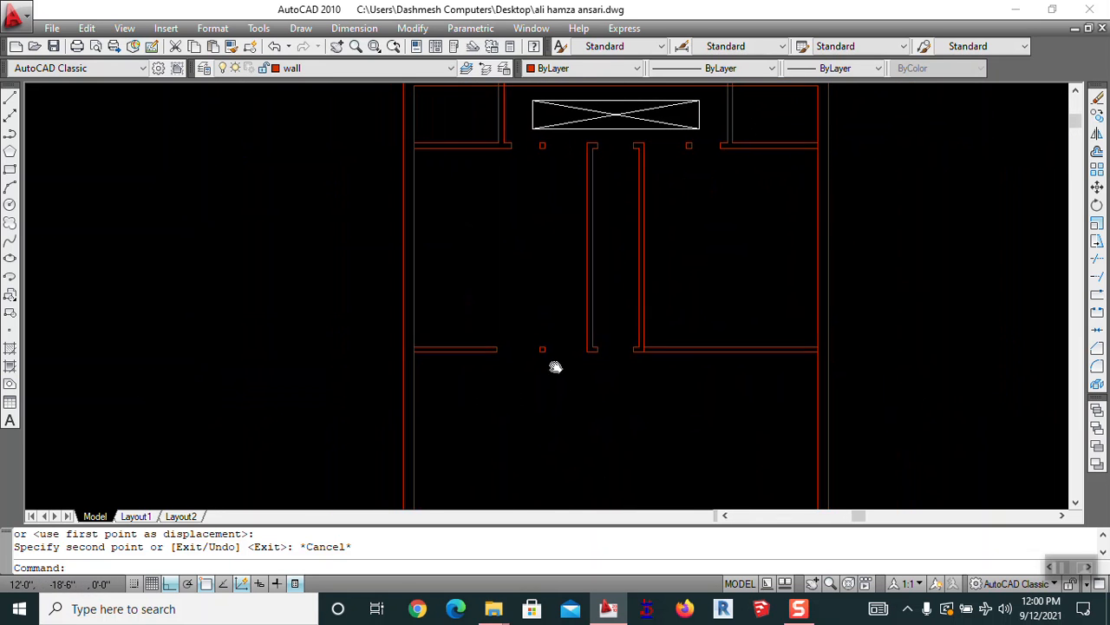
middle_drag(557, 368, 545, 332)
scroll(526, 299, up, 5)
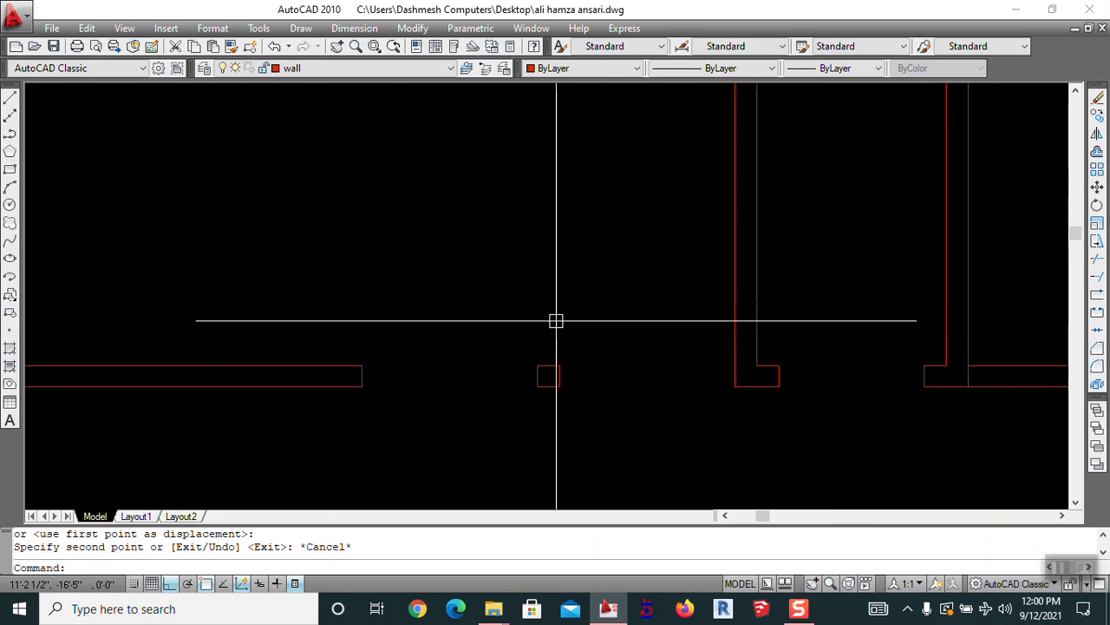
text(m)
key(Return)
click(584, 327)
click(525, 423)
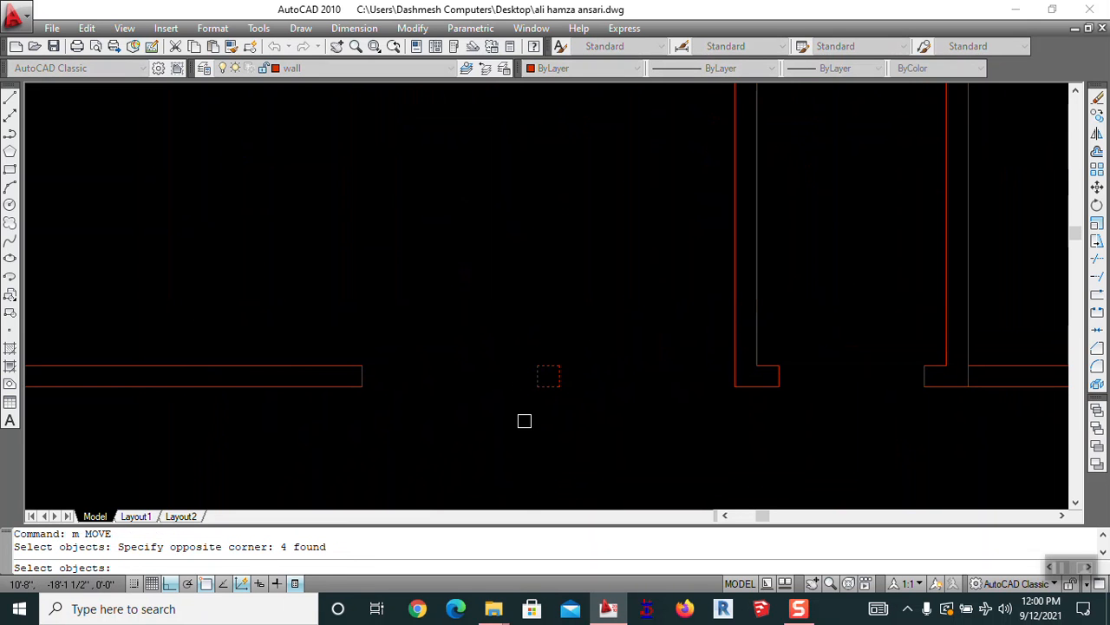
key(Escape)
key(Return)
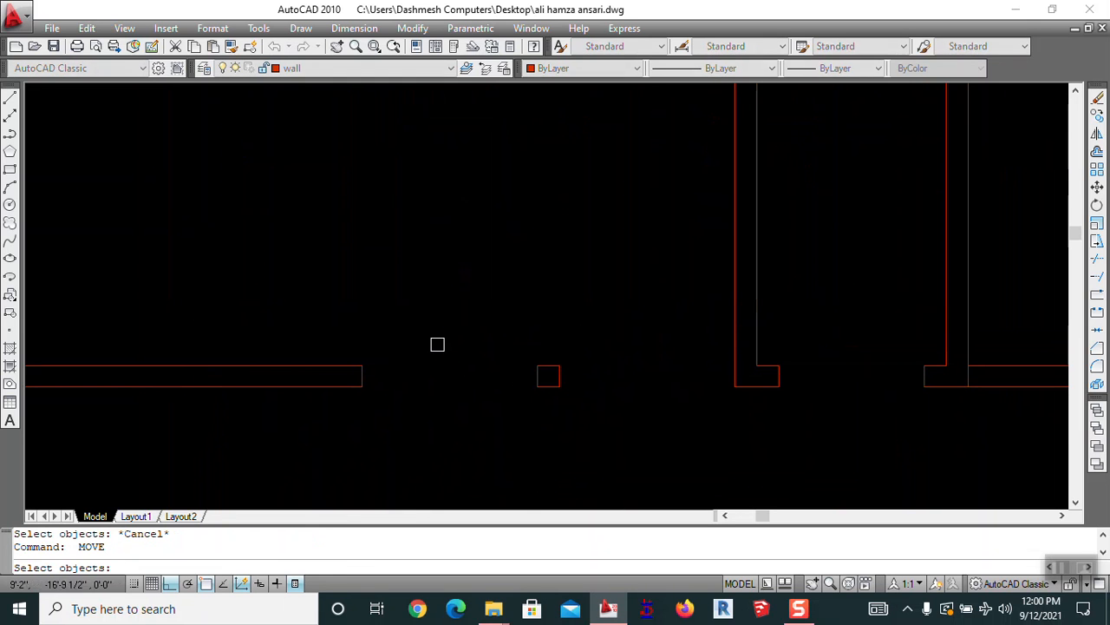
click(489, 425)
click(591, 326)
key(Return)
click(579, 440)
text(6)
key(Return)
Stretch the lower-left wall end 6 inches to shorten it
key(Return)
key(Escape)
text(s)
key(Return)
click(411, 337)
click(330, 437)
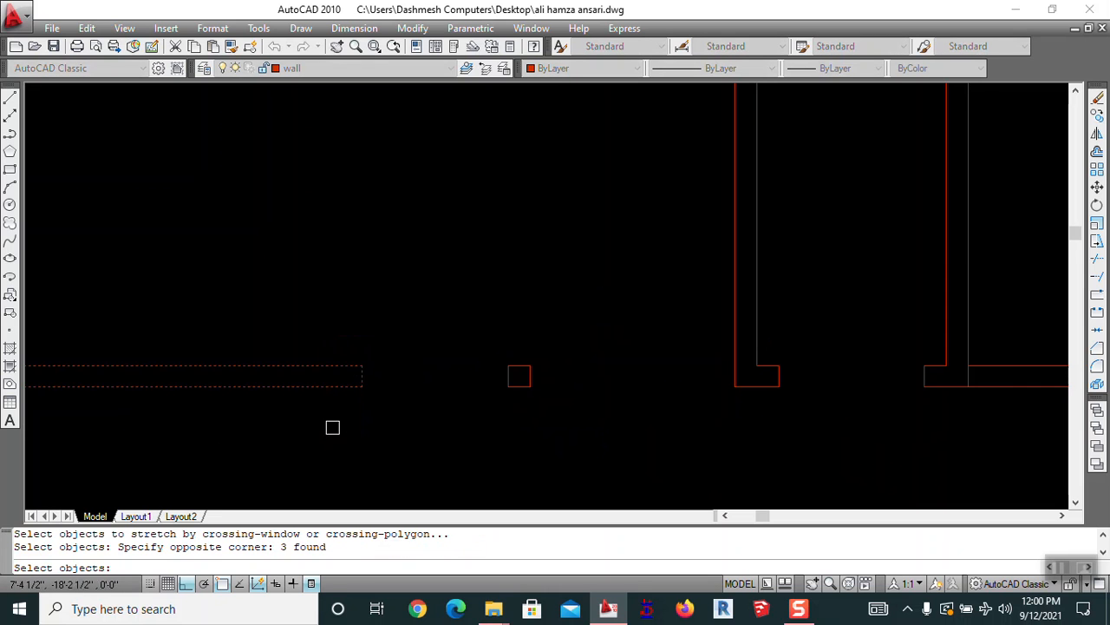
middle_drag(332, 427, 696, 308)
key(Return)
click(775, 329)
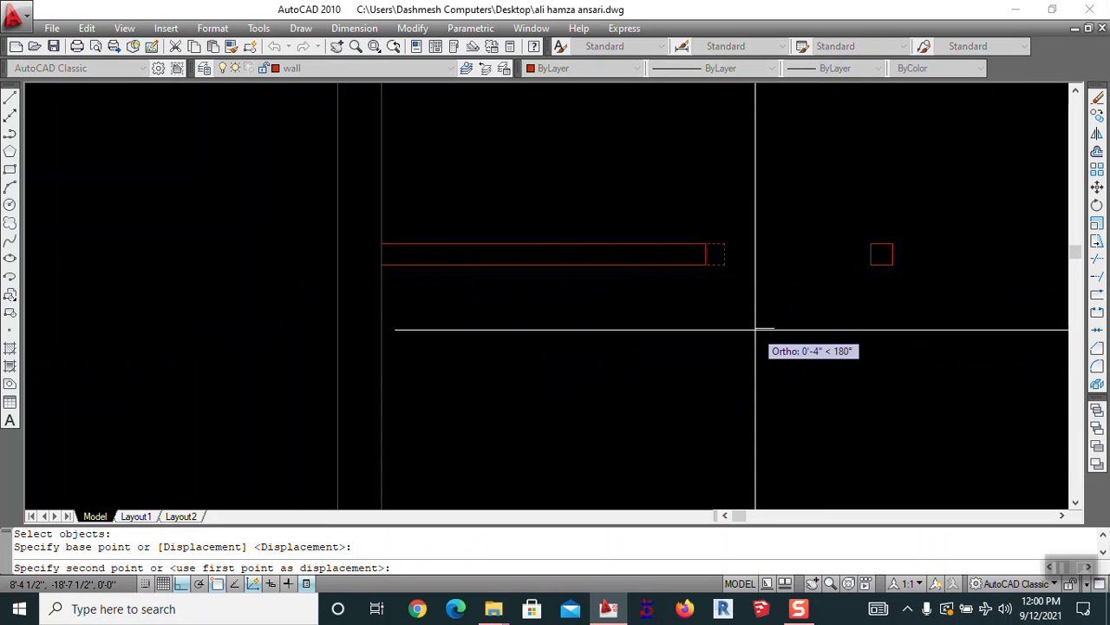
text(6)
key(Return)
scroll(752, 323, down, 6)
mouse_move(720, 371)
middle_down()
mouse_move(510, 284)
mouse_move(560, 347)
mouse_move(461, 328)
middle_up()
key(Escape)
key(Escape)
Start an offset and pick the first point of a measured distance
scroll(667, 242, up, 2)
text(o)
key(space)
scroll(492, 282, up, 4)
scroll(493, 282, up, 2)
click(466, 290)
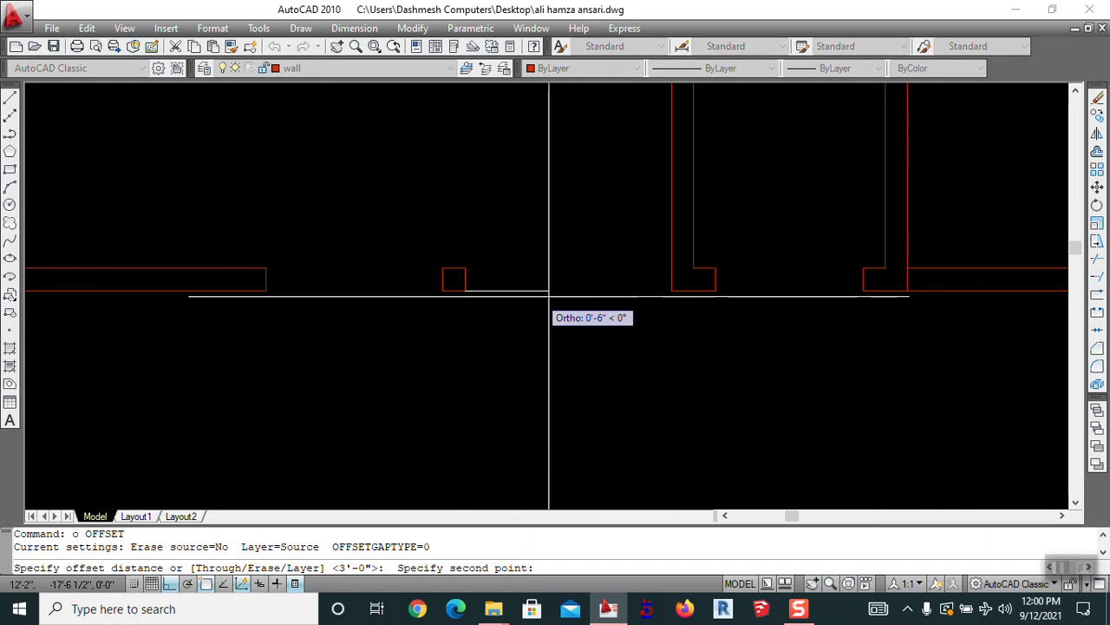
Offset a red wall line to the right by a distance picked between two points
click(672, 289)
scroll(672, 289, down, 3)
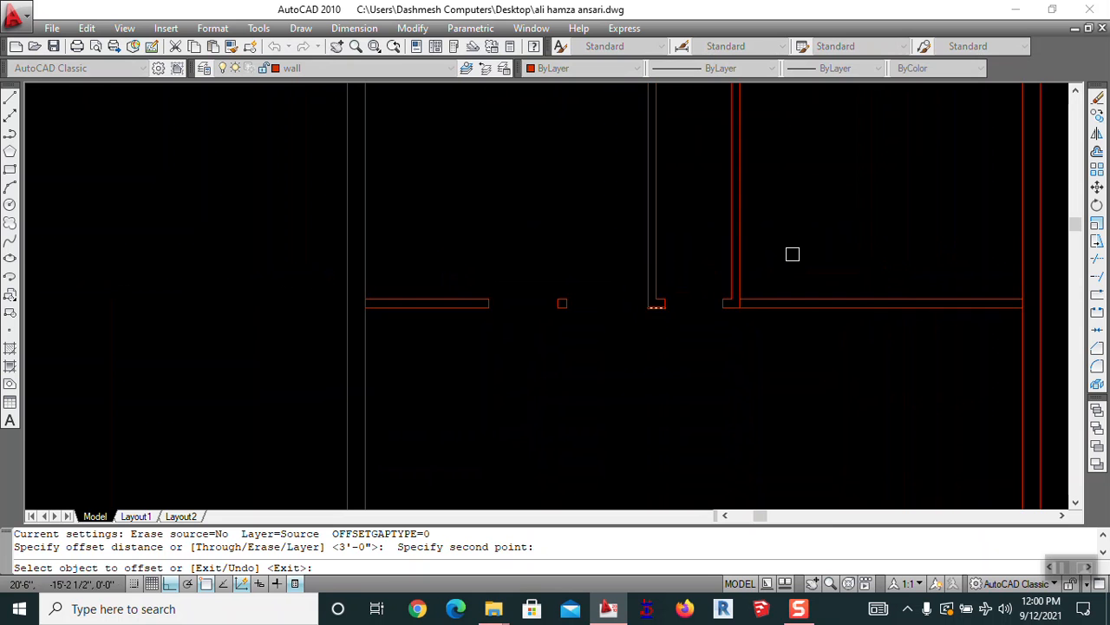
click(730, 253)
click(801, 257)
key(space)
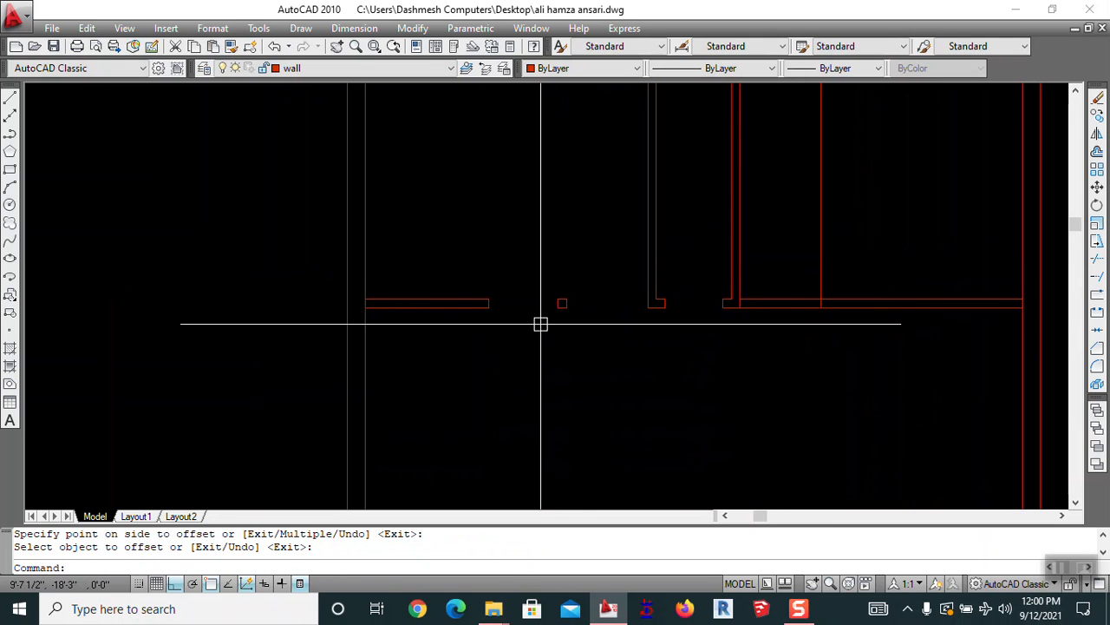
scroll(561, 296, up, 5)
Offset a vertical wall line to the right by a distance measured at the column square's corner
key(space)
click(594, 363)
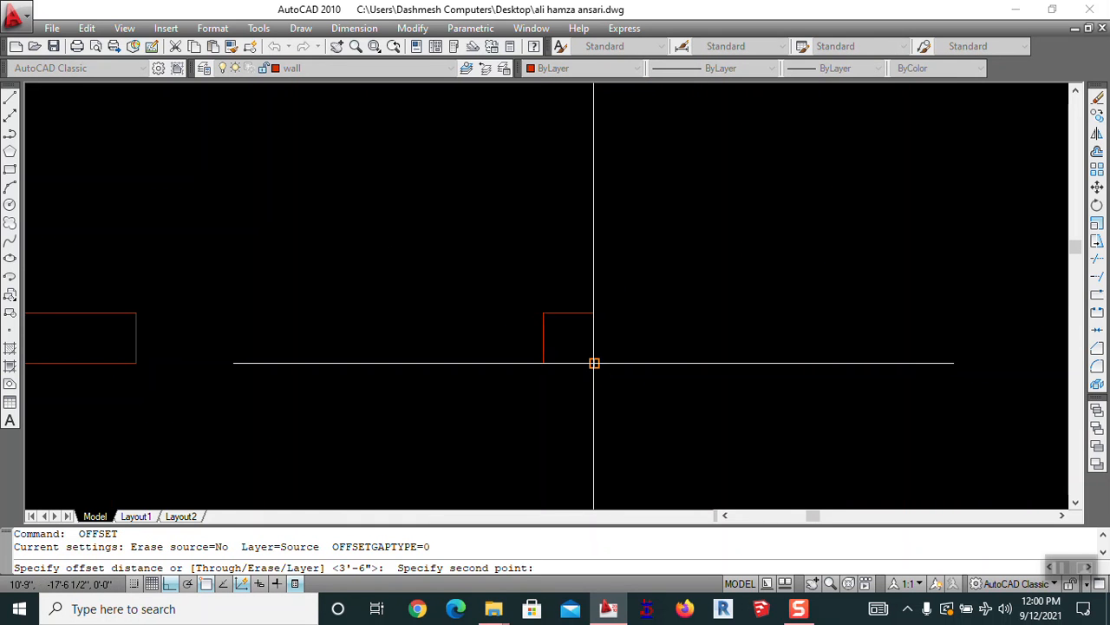
click(594, 363)
scroll(563, 361, down, 5)
click(708, 318)
click(744, 312)
key(space)
scroll(562, 363, up, 5)
Measure a distance from the column square to the wall box corner, then cancel the partition offset
key(space)
click(535, 352)
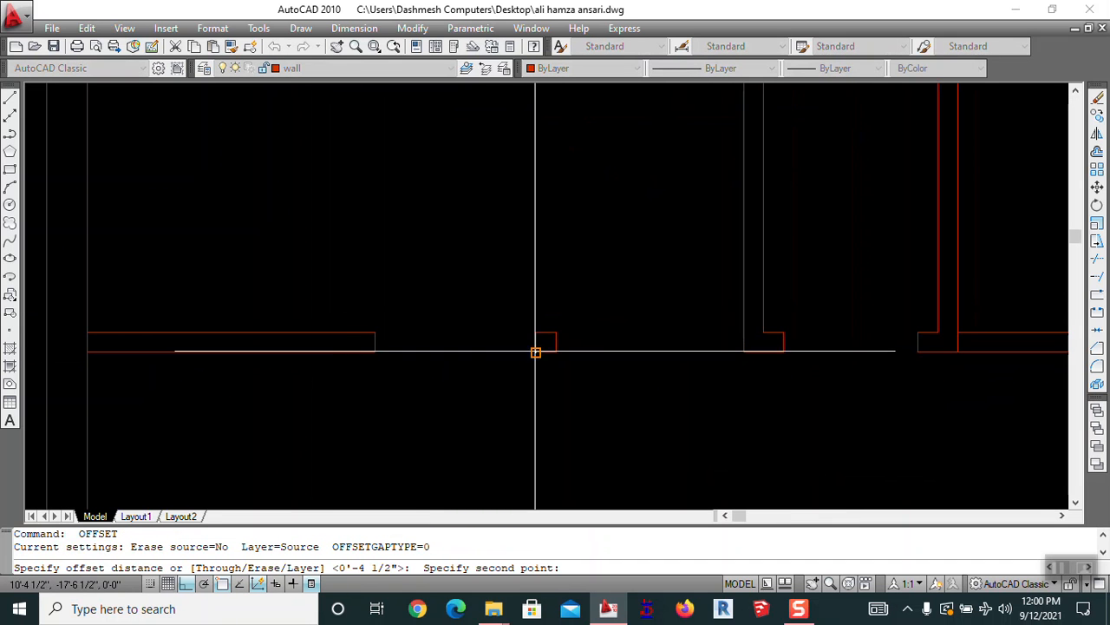
click(375, 352)
scroll(444, 372, down, 5)
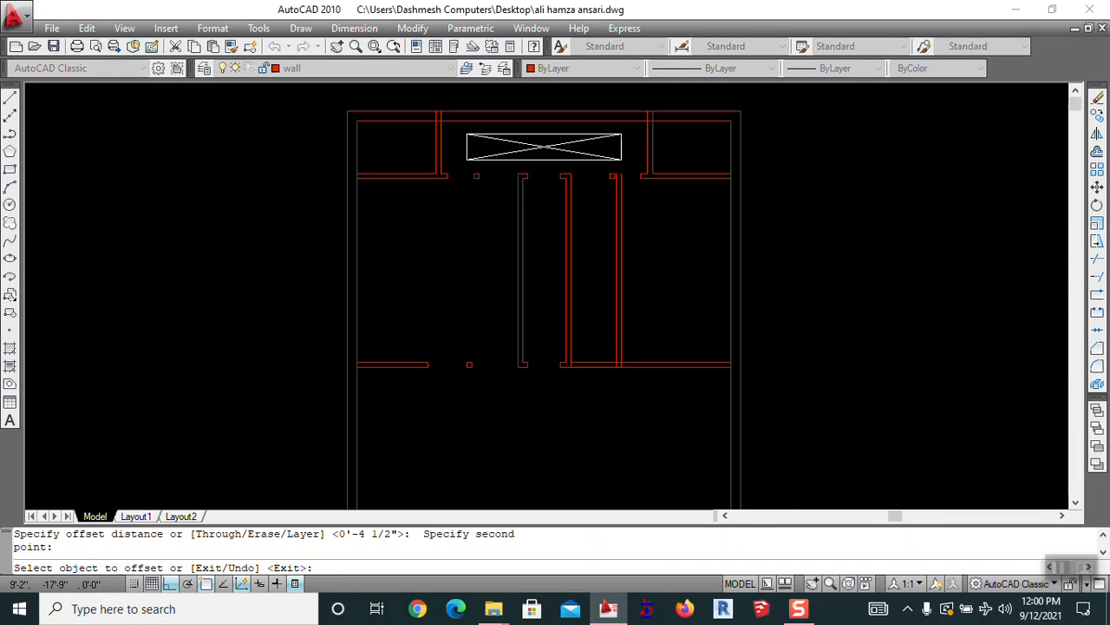
click(624, 314)
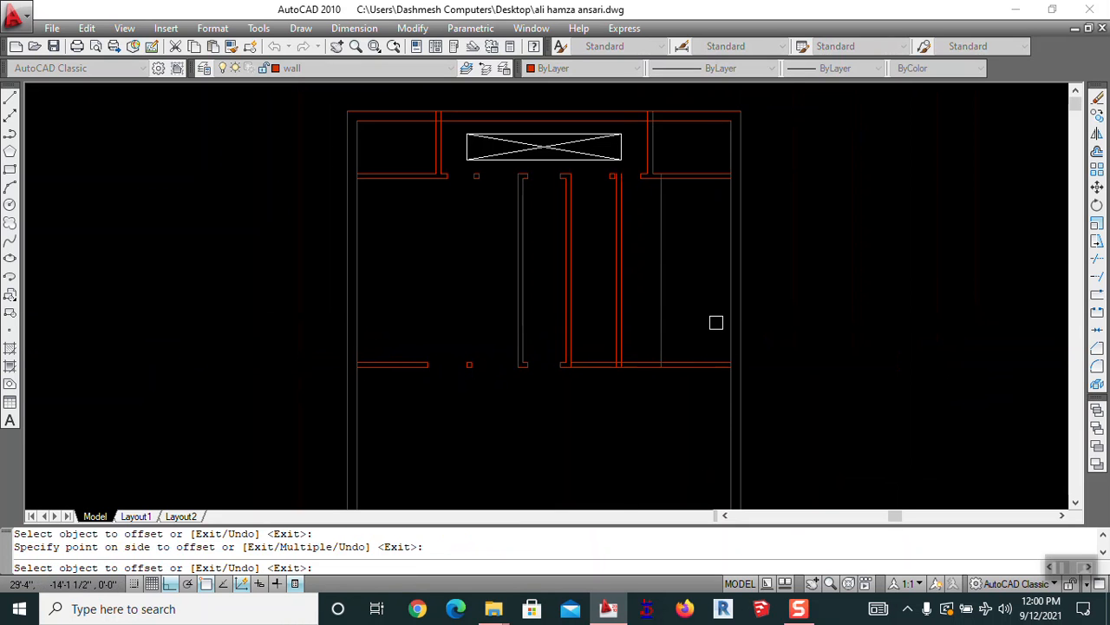
key(Escape)
Cancel a started trim and undo the trim and stray offset lines
key(Return)
key(Return)
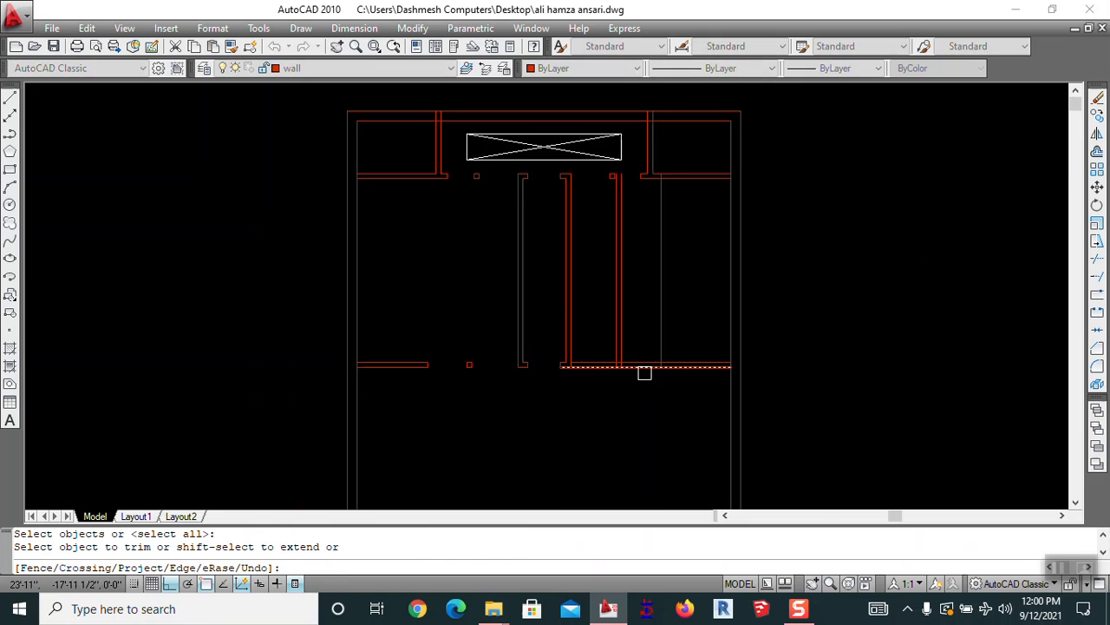
scroll(638, 380, up, 5)
key(Escape)
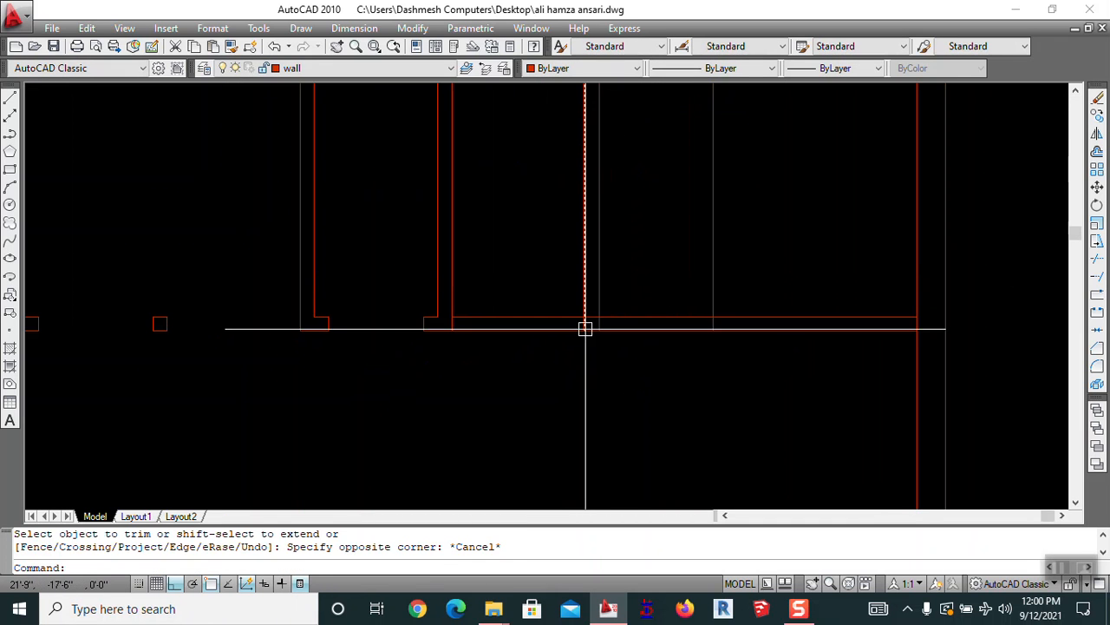
key(ctrl+z)
key(ctrl+z)
key(ctrl+z)
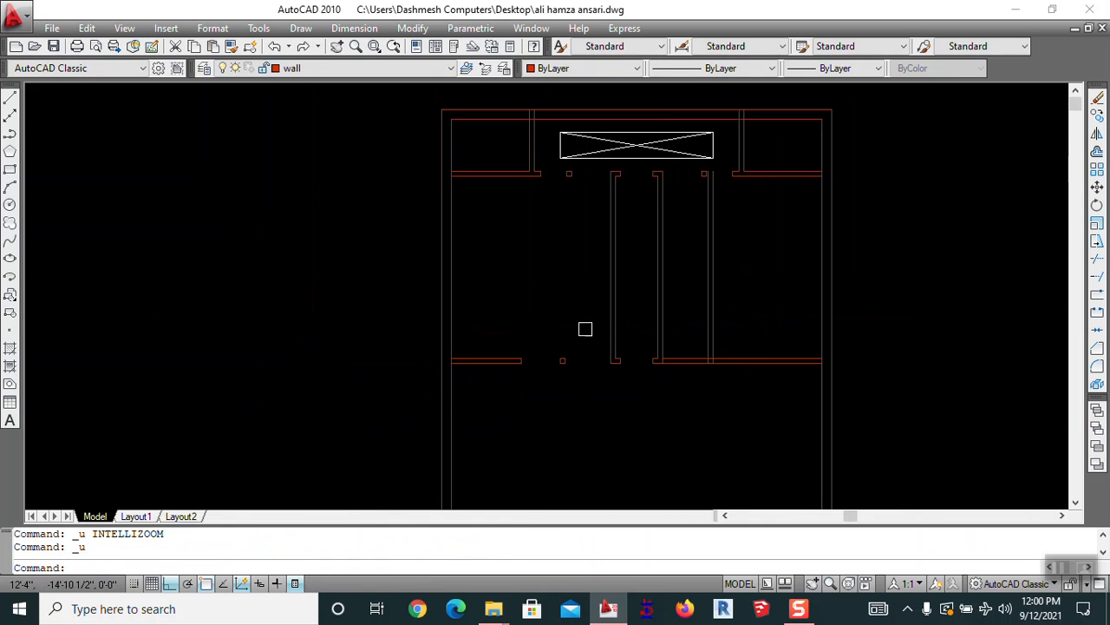
key(ctrl+z)
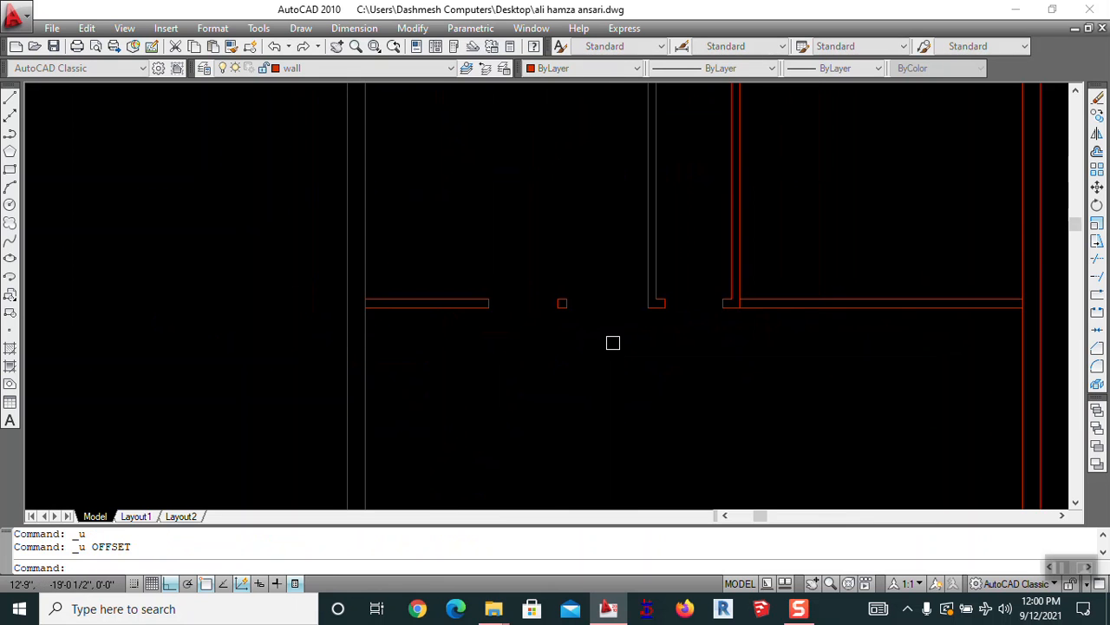
key(Escape)
middle_drag(618, 344, 565, 359)
scroll(565, 329, up, 1)
scroll(539, 328, up, 2)
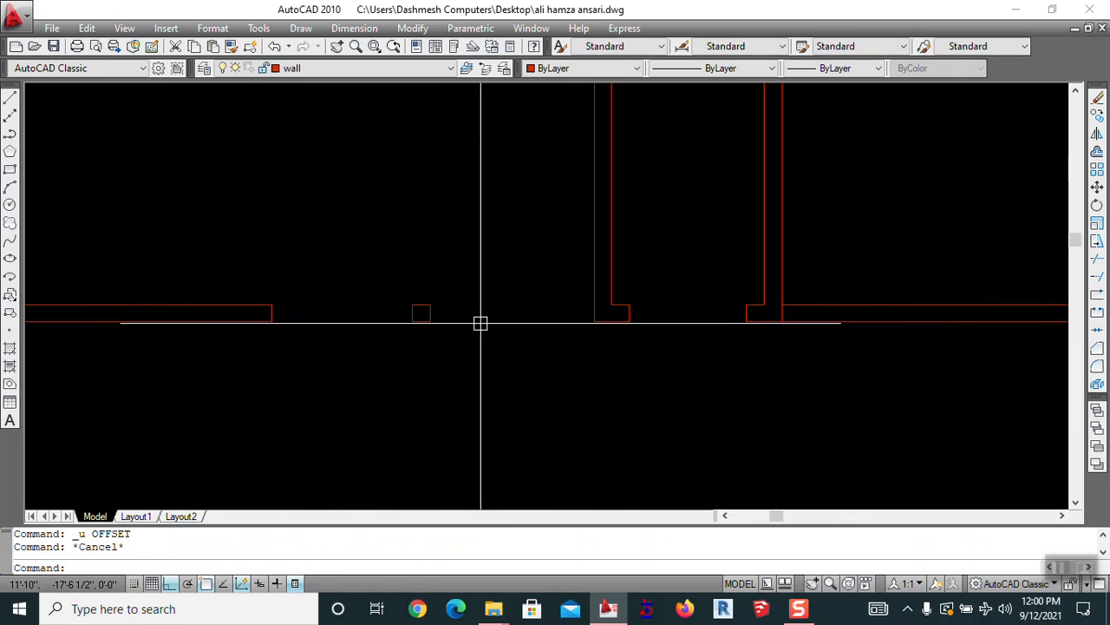
Offset the vertical line rightward by a two-point measured distance to mark the opening's first edge
text(o)
key(Return)
scroll(607, 318, up, 3)
middle_drag(595, 342, 694, 287)
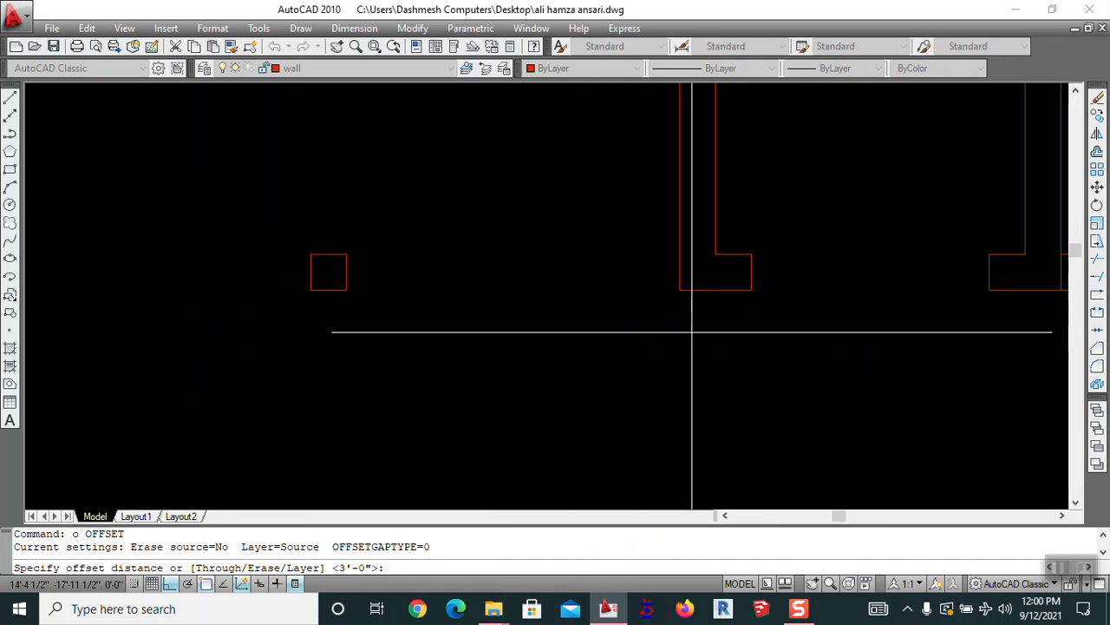
click(329, 290)
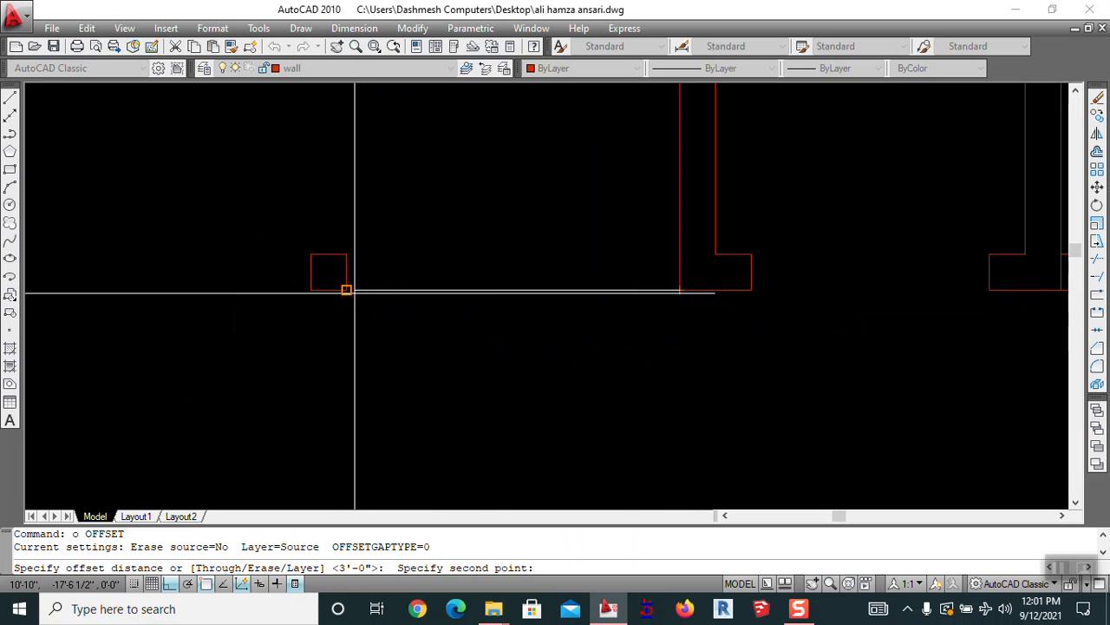
click(347, 290)
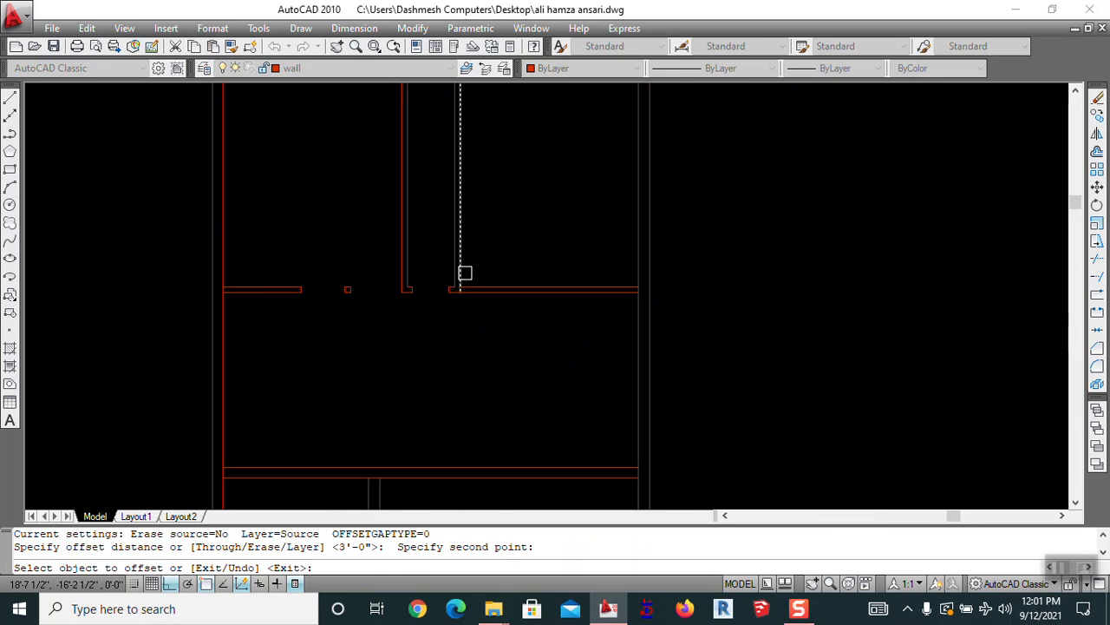
key(Return)
key(Return)
scroll(376, 298, up, 6)
click(442, 265)
click(348, 265)
click(656, 258)
click(705, 253)
Offset a second line rightward by a distance measured from the jamb square's corner
key(Return)
key(Return)
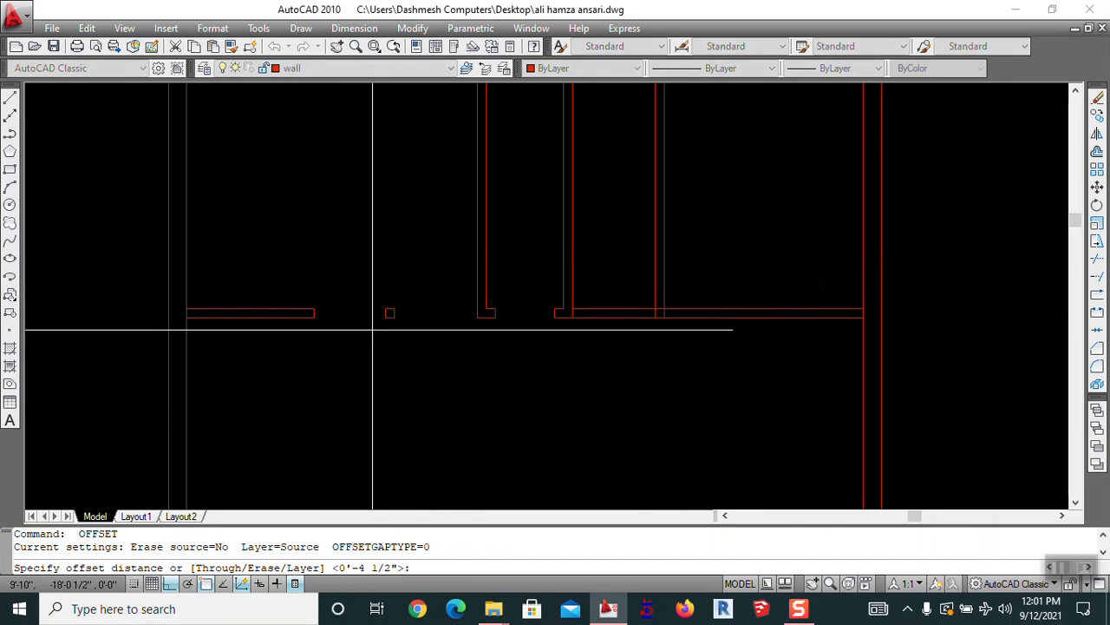
scroll(379, 332, up, 6)
click(438, 263)
scroll(409, 293, down, 4)
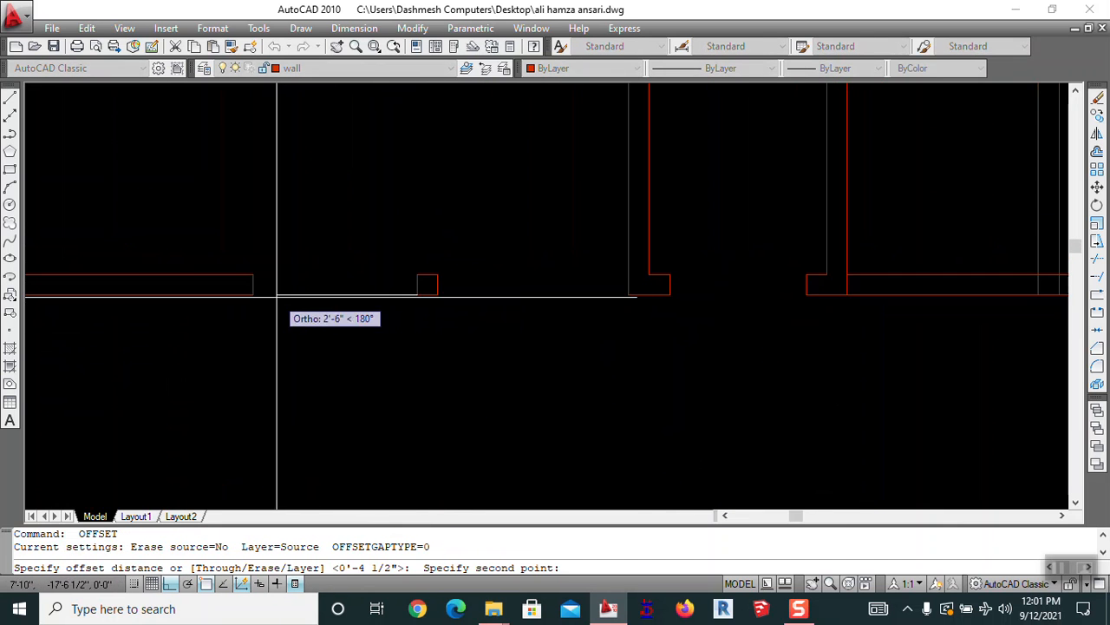
click(251, 295)
scroll(531, 370, down, 3)
click(640, 322)
click(679, 323)
key(Escape)
Trim the lower wall between the opening lines, using all objects as cutting edges
text(tr)
key(Return)
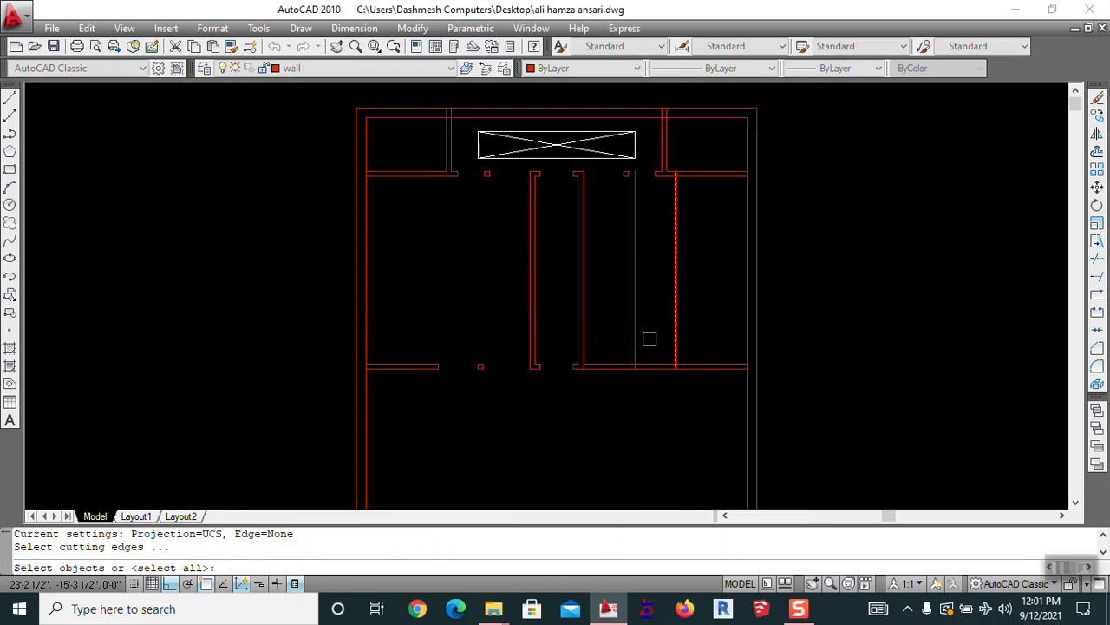
key(Return)
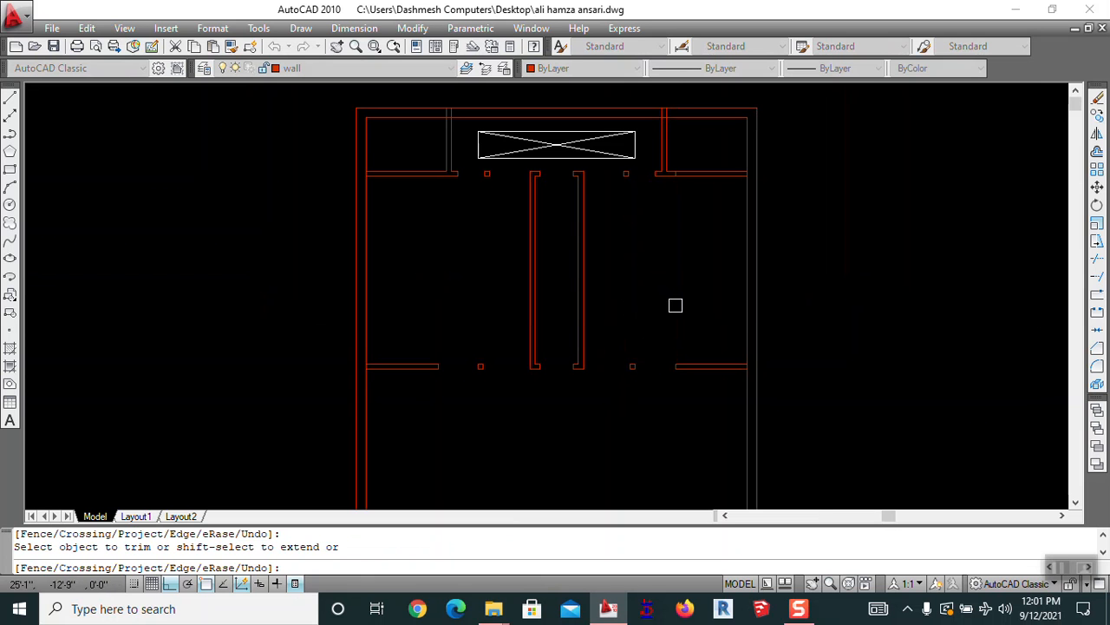
key(Escape)
key(Escape)
scroll(716, 256, up, 3)
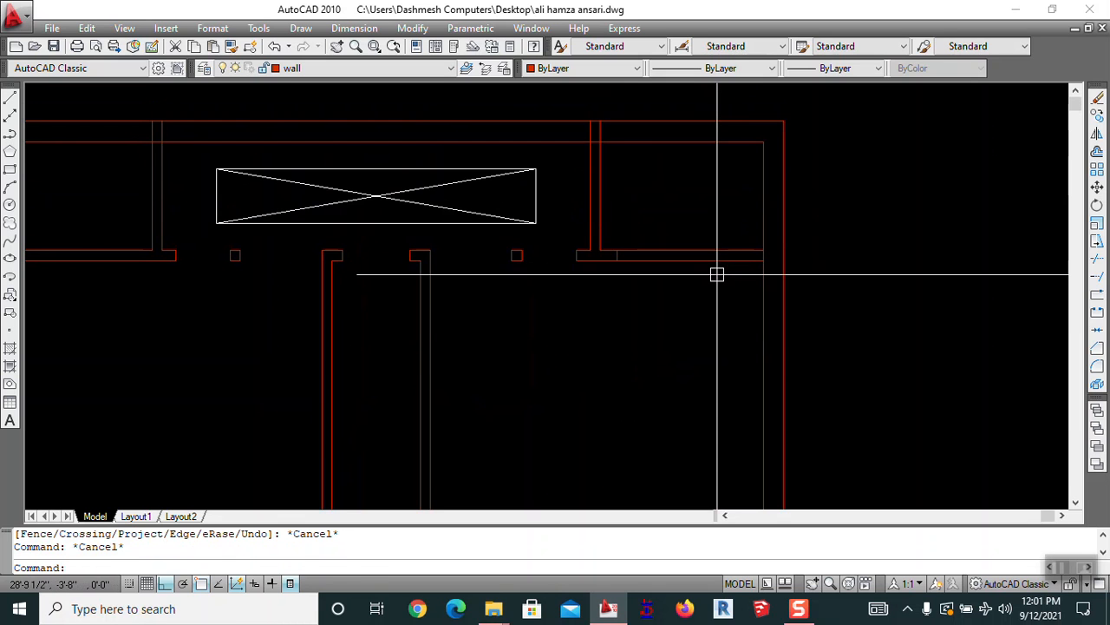
Offset the top-right room's wall line 2.5 inward and trim the wall lines to open its doorway
text(o)
key(Return)
text(2)
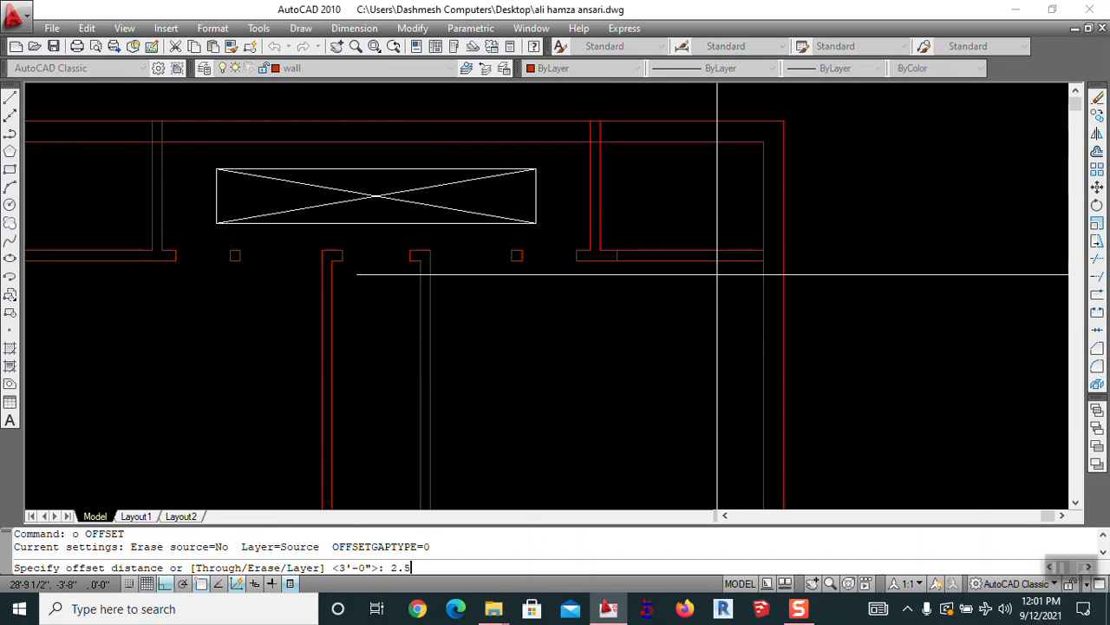
text(.5)
key(Return)
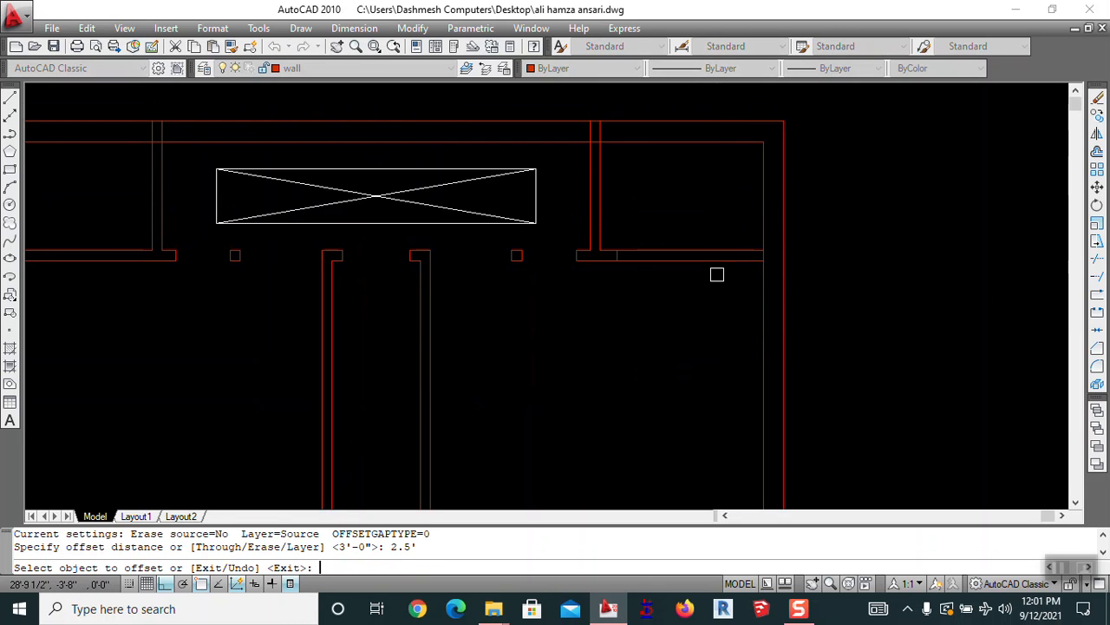
click(752, 190)
click(758, 183)
click(721, 201)
key(Escape)
text(tr)
key(Return)
key(Return)
click(727, 204)
click(728, 274)
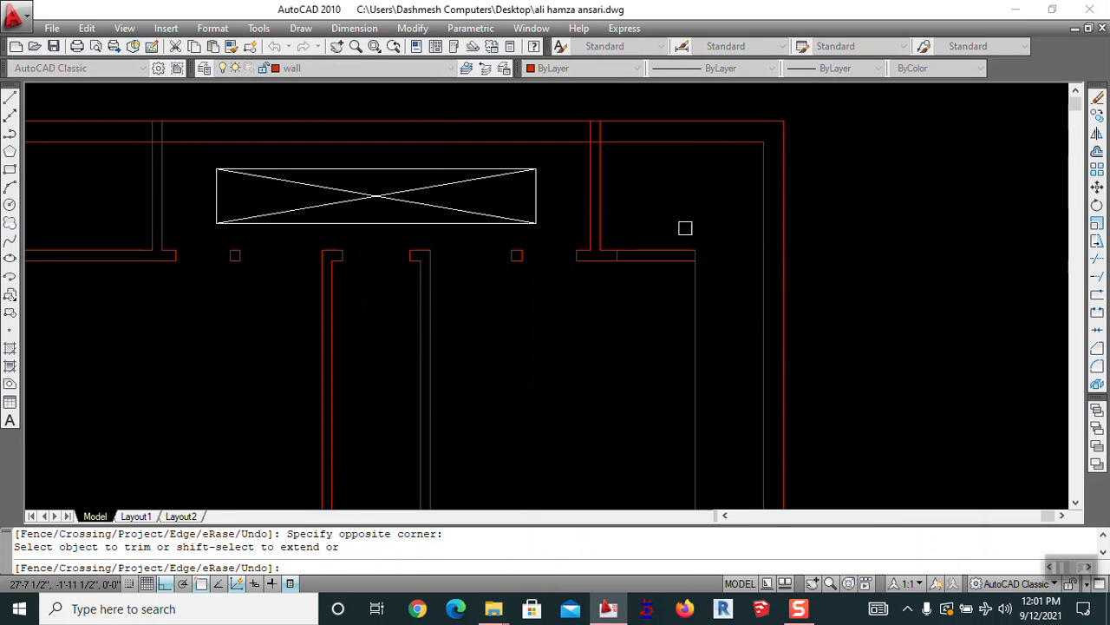
key(Escape)
Offset the top-left room's wall line 2.5' inward
key(Escape)
Erase the leftover line beside the new top-right doorway
scroll(619, 250, up, 5)
text(e)
key(Return)
click(599, 273)
key(Return)
scroll(618, 250, down, 8)
middle_drag(619, 250, 820, 241)
key(Escape)
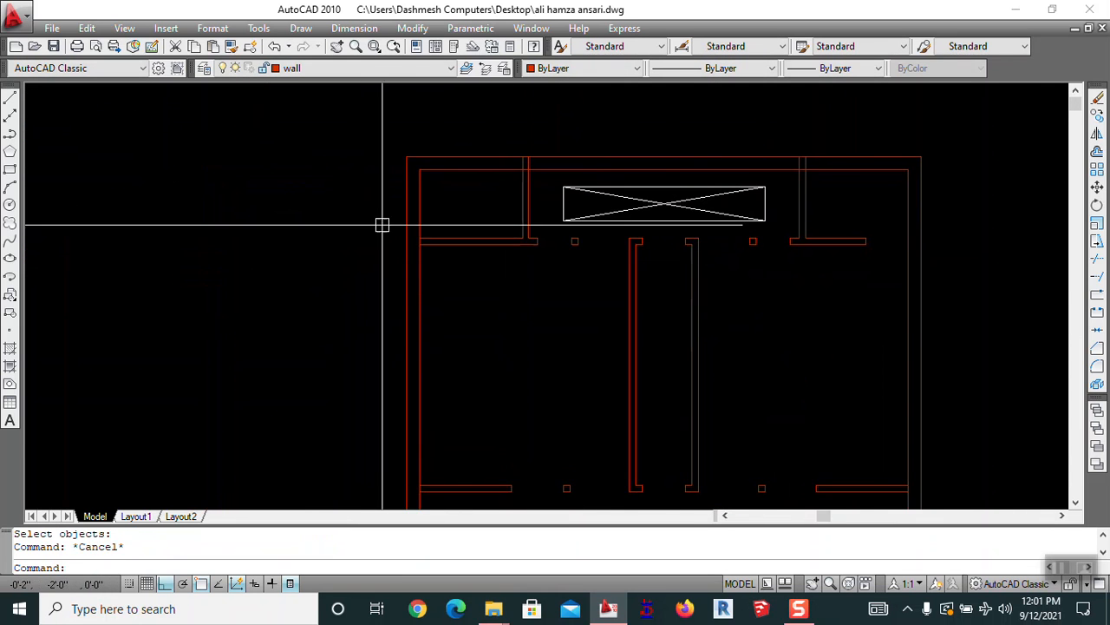
scroll(432, 241, up, 3)
middle_drag(433, 241, 349, 287)
text(o)
key(Return)
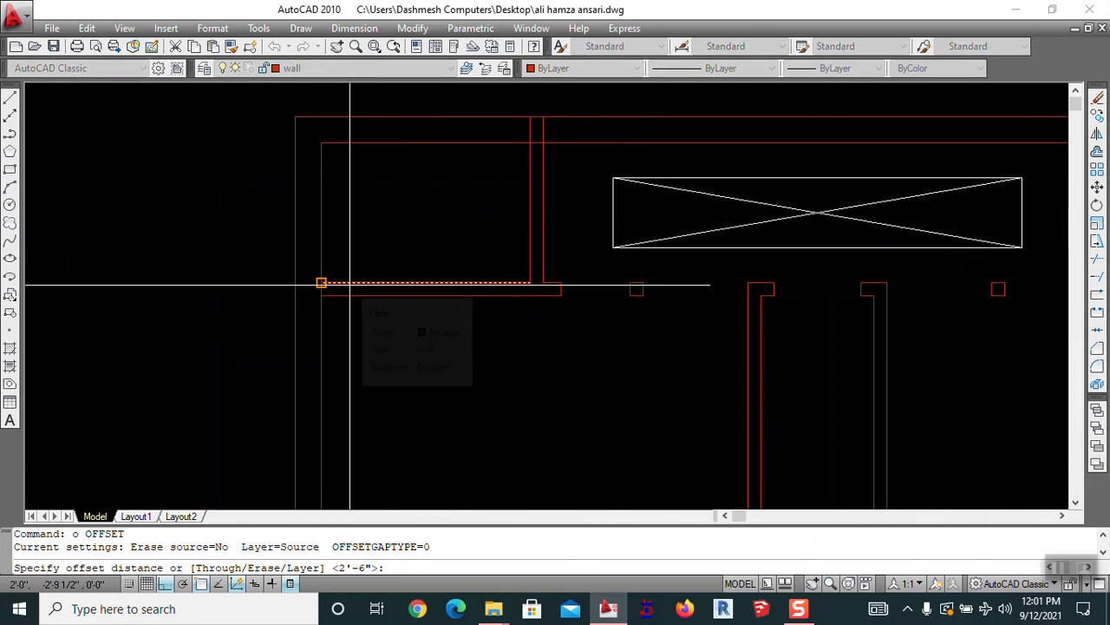
text(2.5)
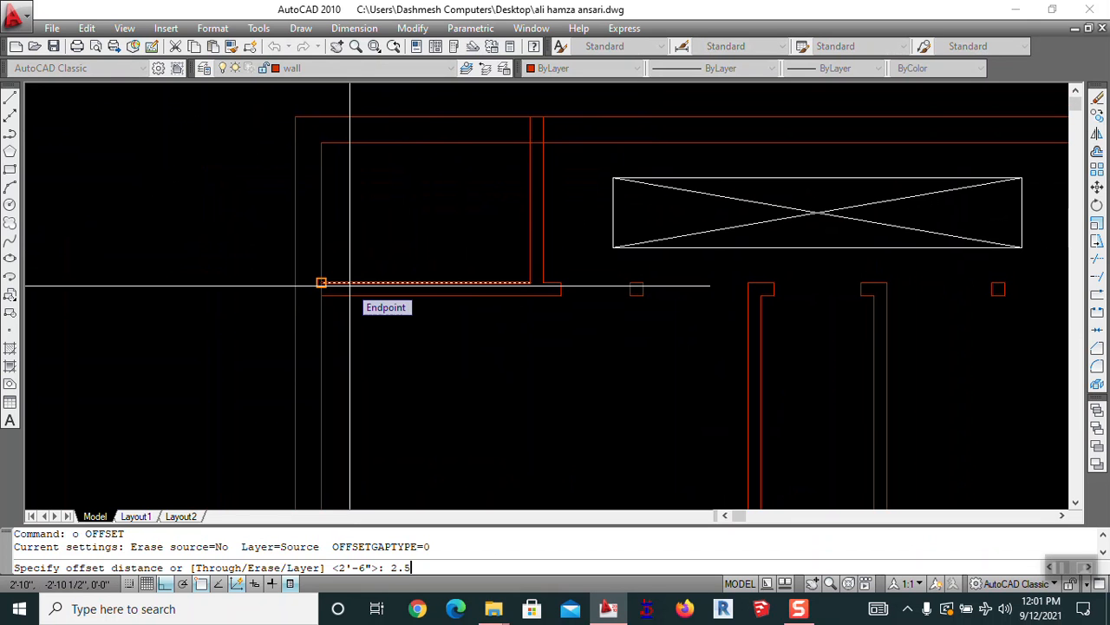
text(')
key(Return)
click(350, 285)
click(363, 257)
key(Escape)
Trim the short wall segments to open the top-left room's doorway
text(tr)
key(Return)
key(Return)
drag(367, 240, 389, 296)
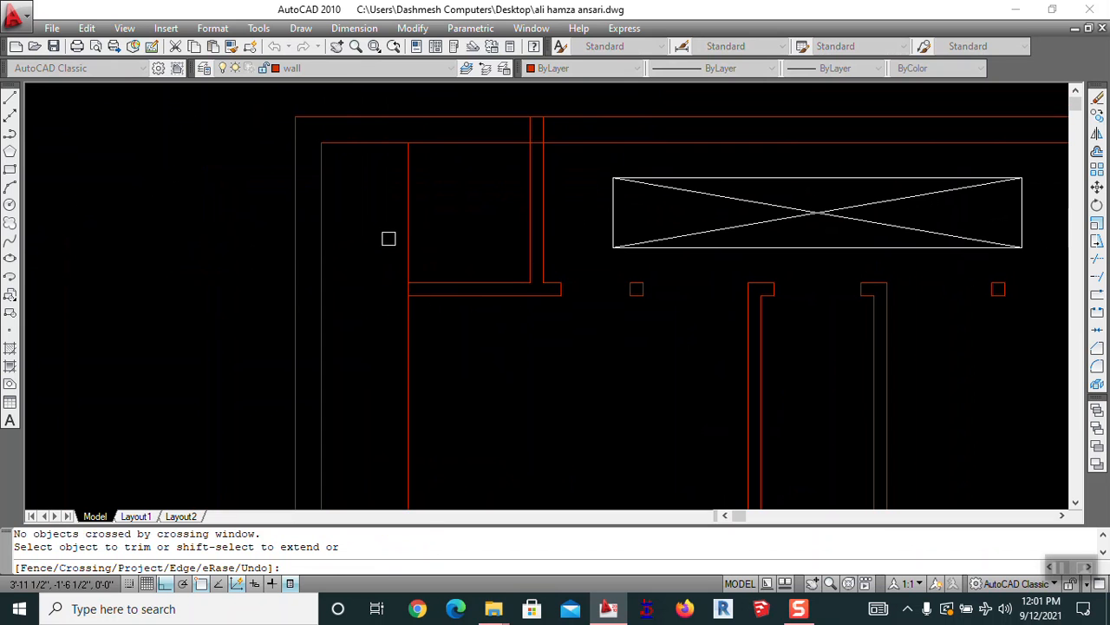
key(Escape)
Trim the short partition line crossing the top wall junction and save the drawing
scroll(397, 200, down, 4)
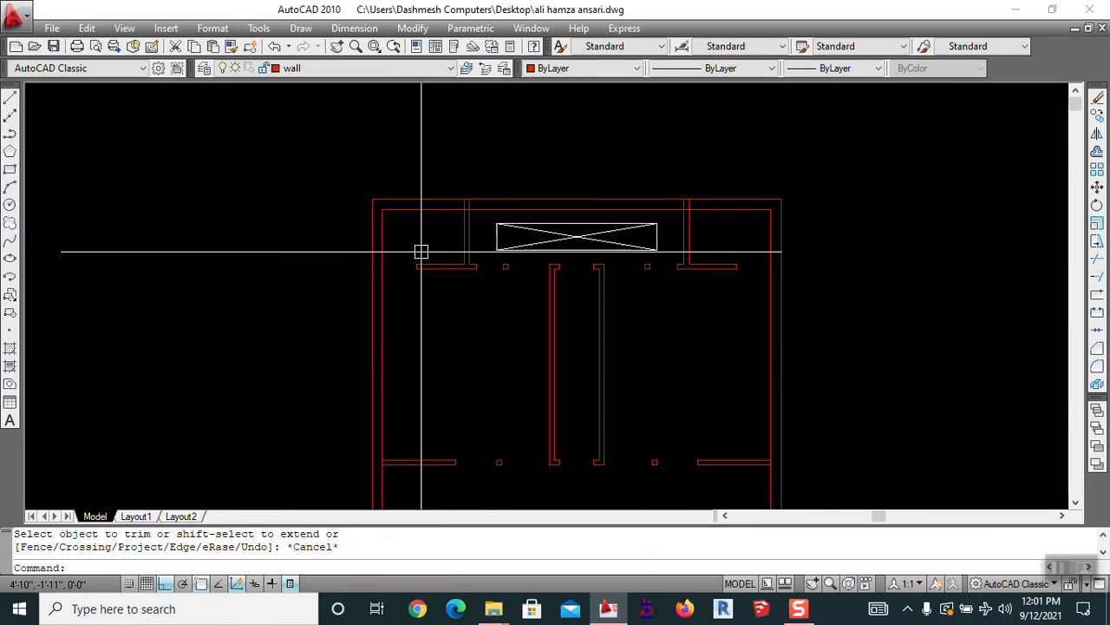
text(tr)
key(Return)
scroll(406, 185, up, 6)
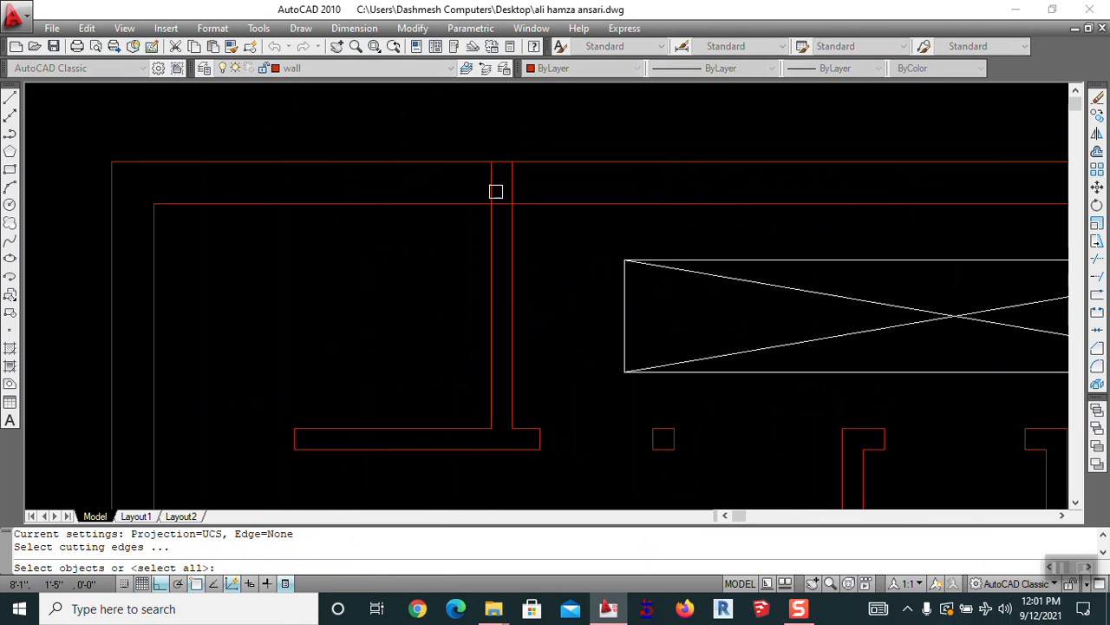
click(491, 185)
key(Escape)
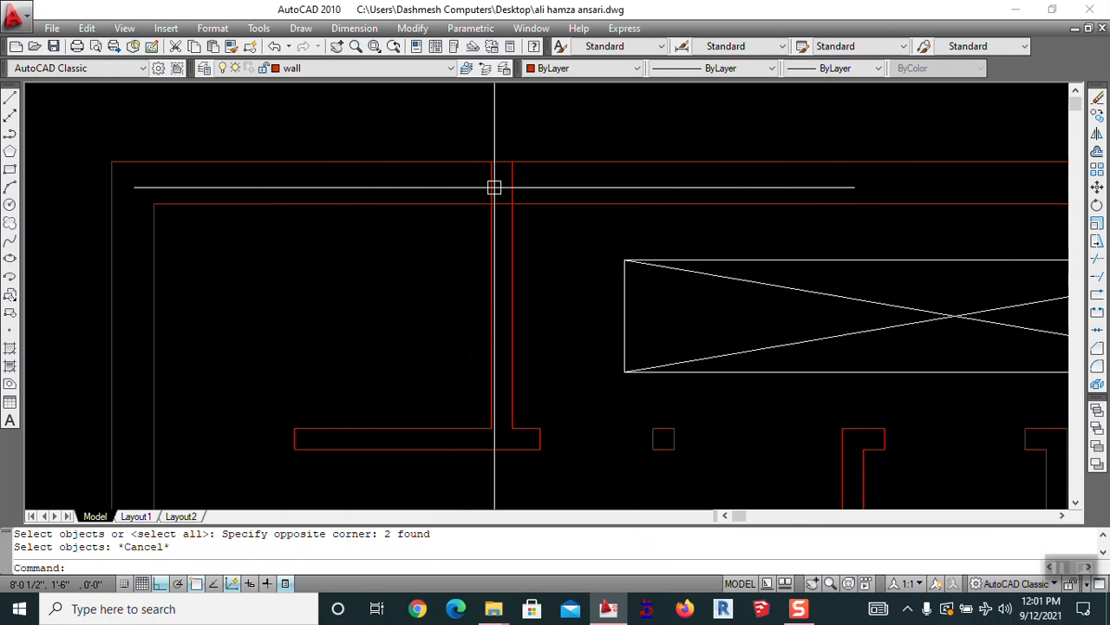
text(tr)
key(Return)
key(Return)
scroll(529, 174, up, 4)
click(440, 290)
scroll(434, 301, down, 12)
scroll(621, 296, up, 8)
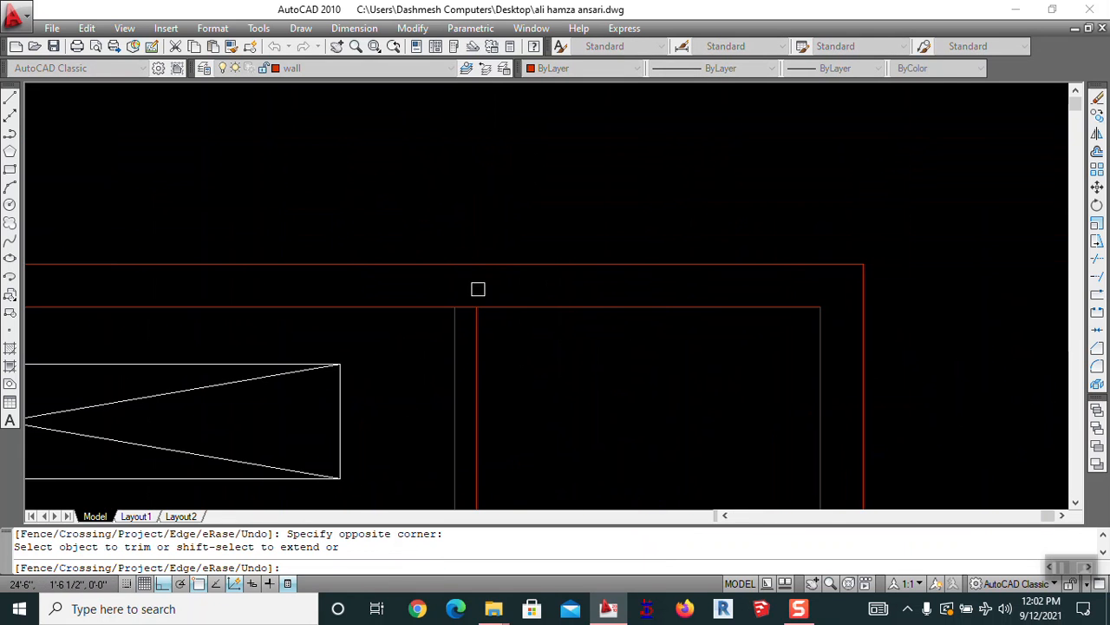
scroll(466, 319, down, 5)
scroll(431, 298, up, 5)
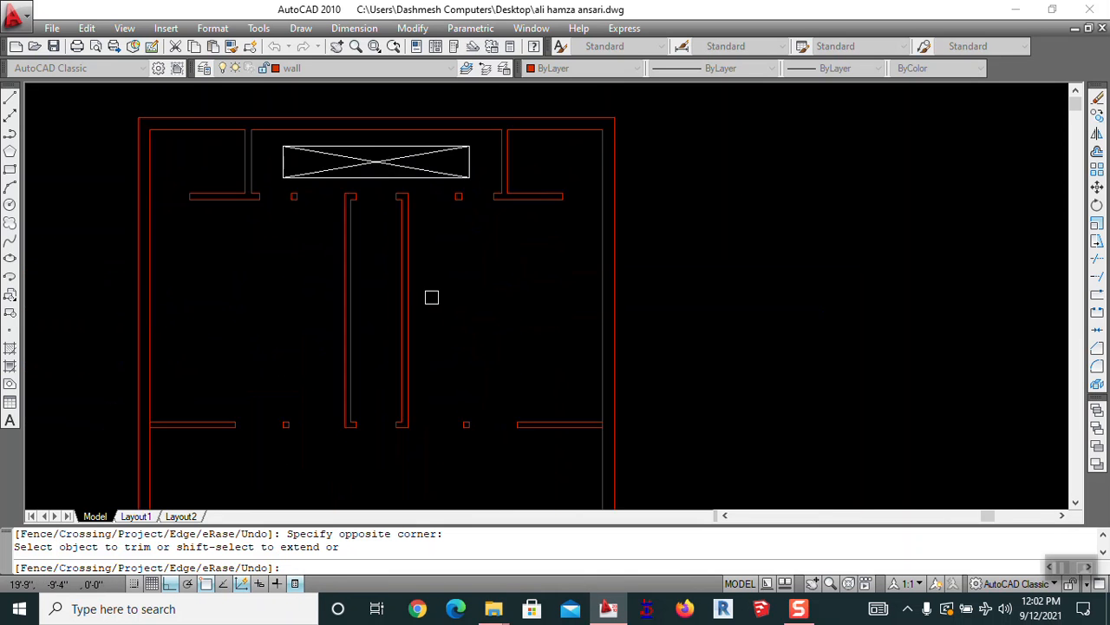
key(Escape)
scroll(628, 278, up, 2)
key(ctrl+s)
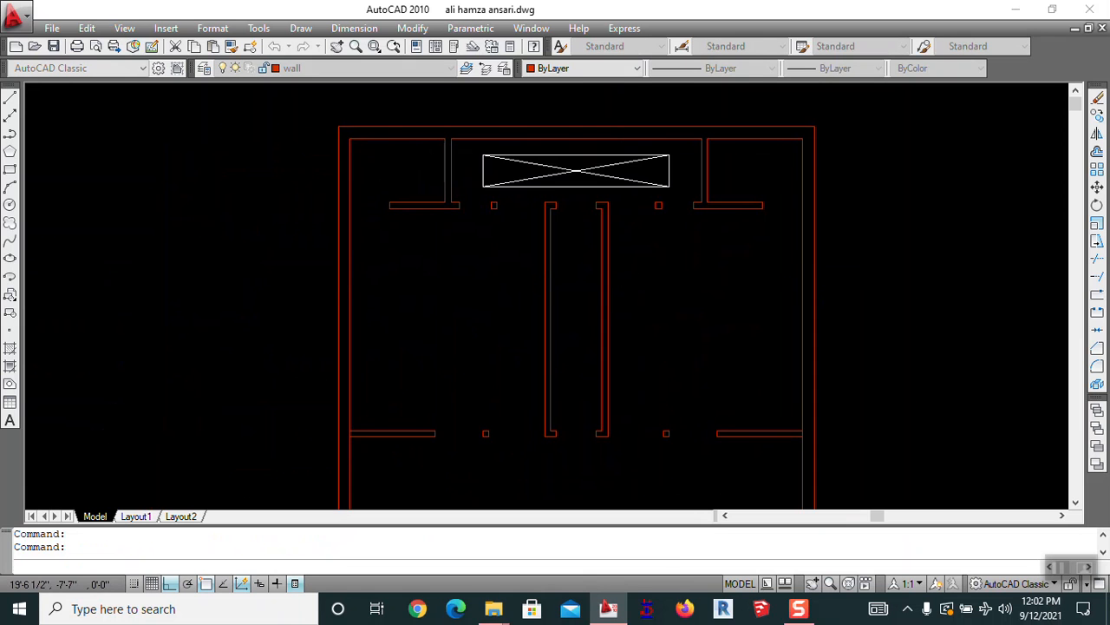
mouse_move(609, 314)
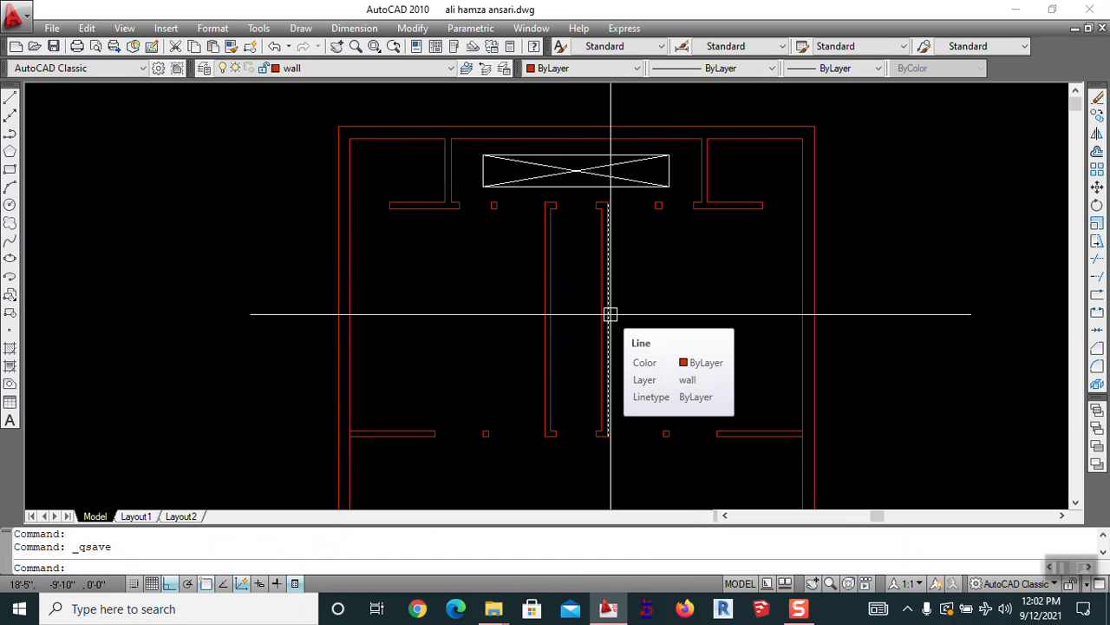
scroll(612, 311, down, 5)
scroll(573, 382, up, 2)
middle_drag(571, 383, 538, 232)
scroll(535, 247, up, 3)
middle_drag(556, 324, 550, 193)
scroll(555, 244, down, 2)
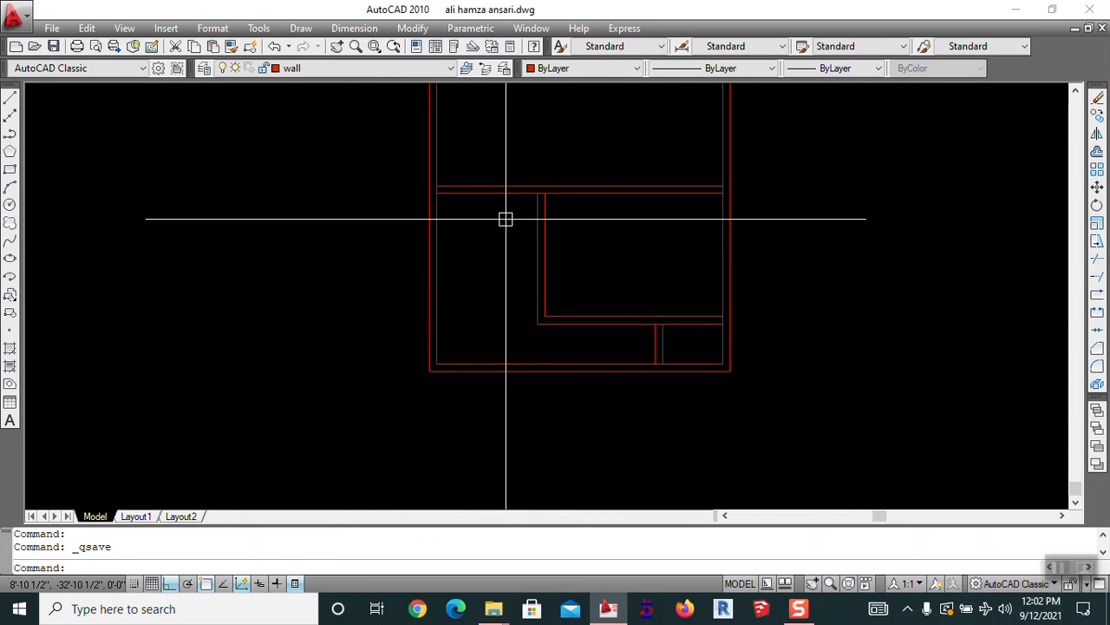
middle_drag(548, 241, 595, 478)
Offset the right-hand wall line 4' to its left, then zoom out to view the whole plan
scroll(560, 384, up, 3)
mouse_move(561, 384)
middle_down()
mouse_move(505, 310)
mouse_move(454, 357)
middle_up()
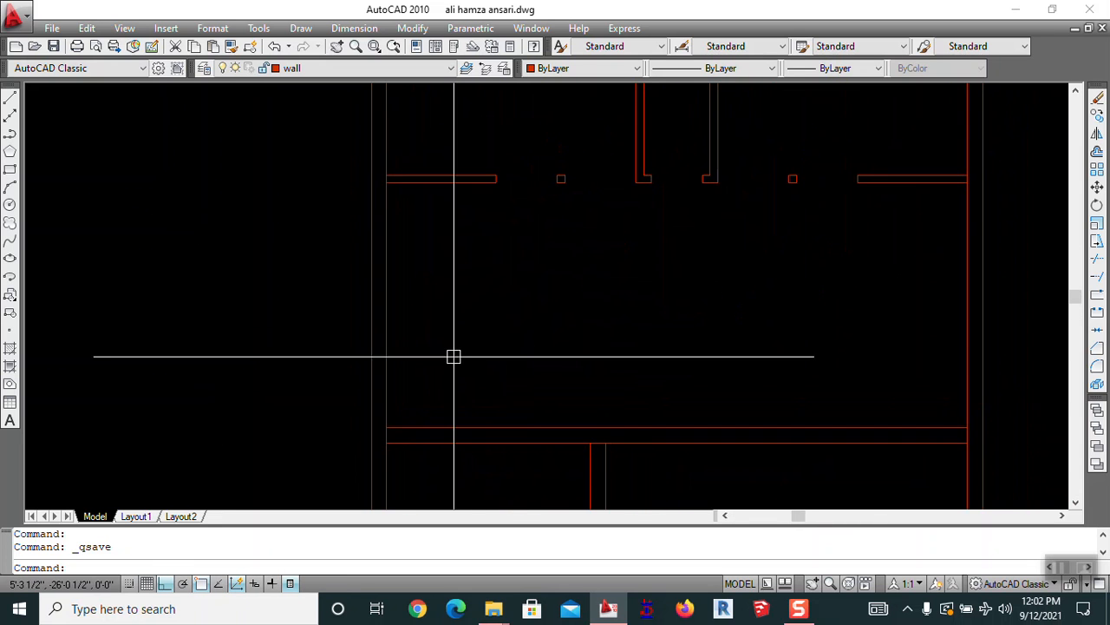
scroll(503, 269, down, 2)
middle_drag(627, 392, 550, 374)
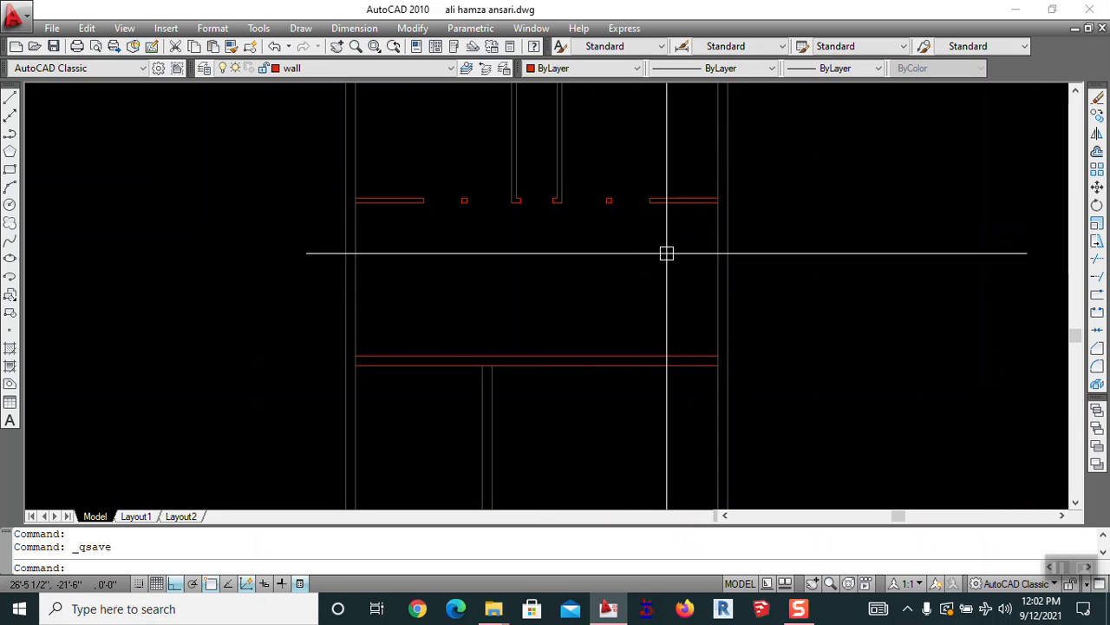
middle_drag(661, 224, 662, 251)
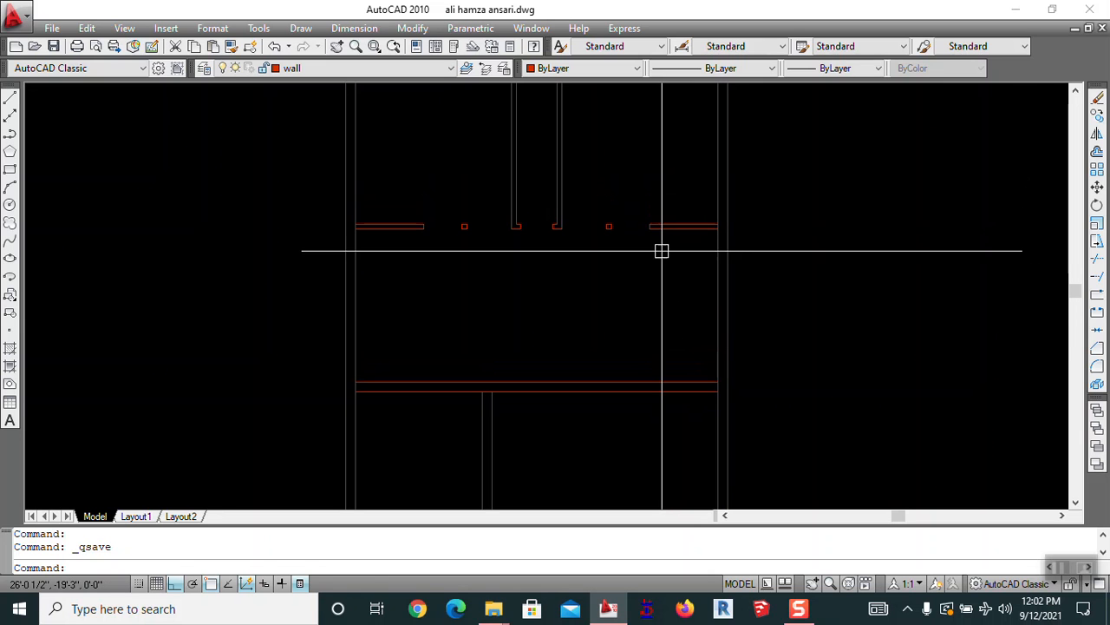
text(o)
key(Return)
scroll(666, 227, up, 2)
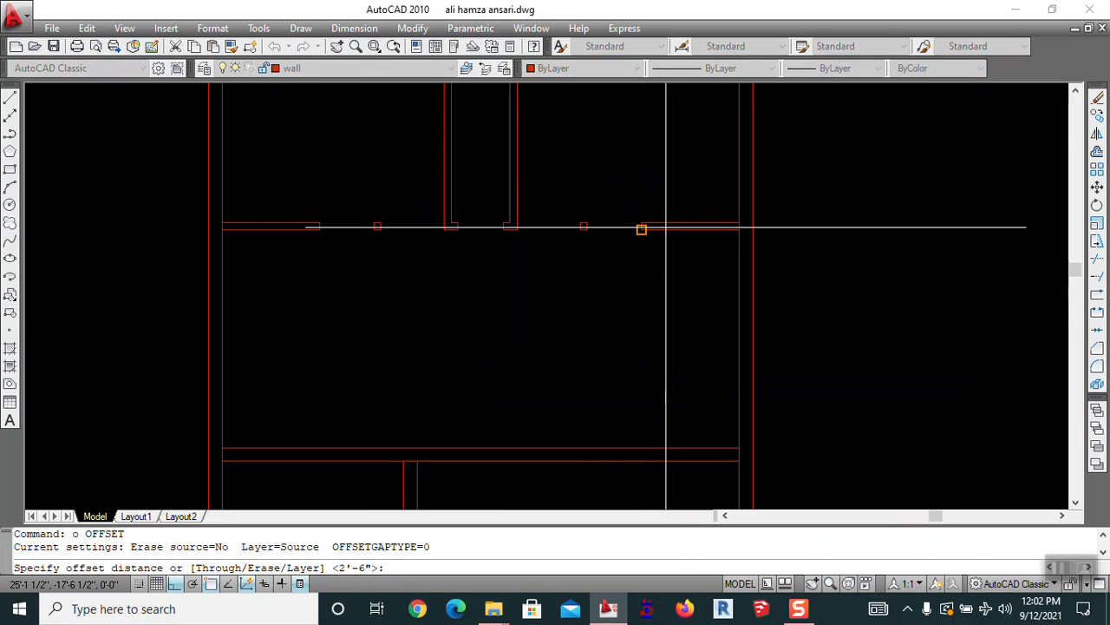
text(4')
key(Return)
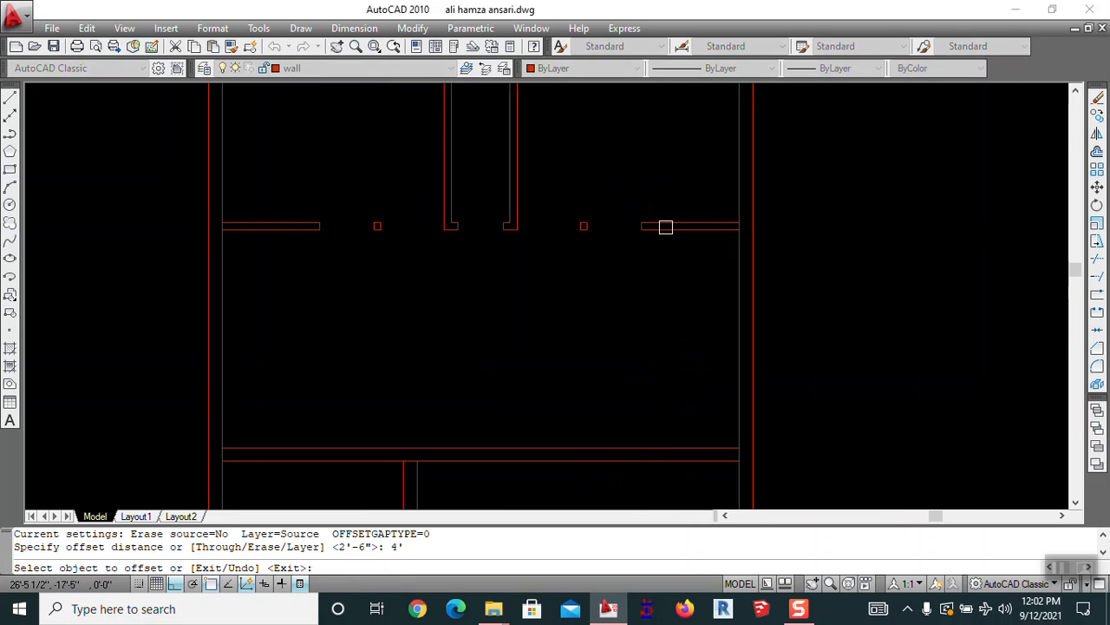
click(738, 268)
click(718, 276)
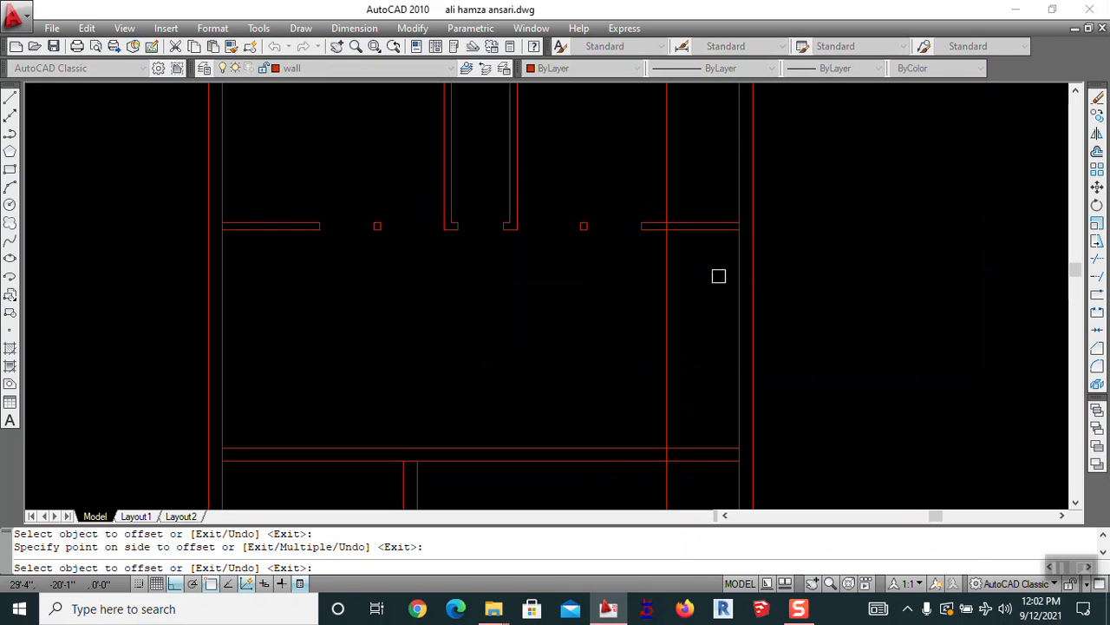
key(Escape)
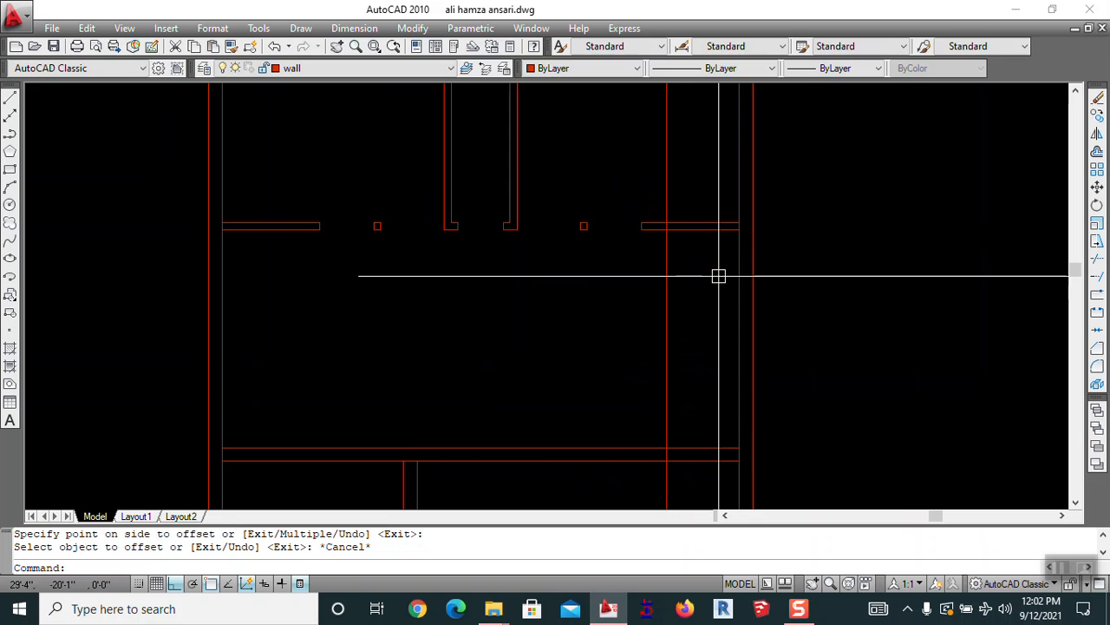
scroll(702, 251, down, 2)
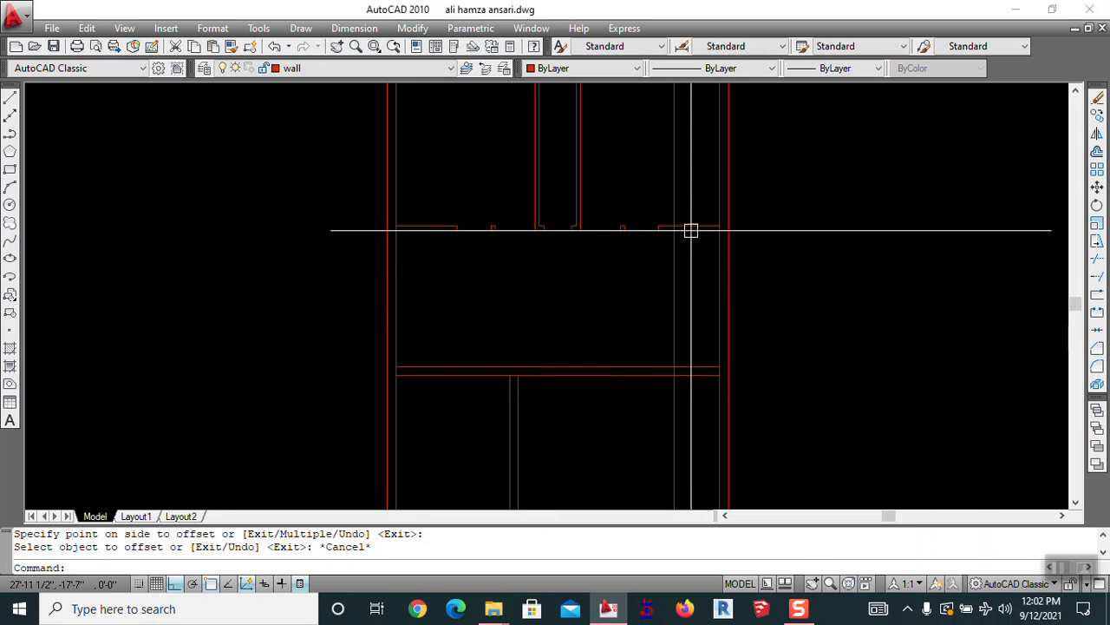
mouse_move(629, 365)
middle_down()
mouse_move(598, 255)
mouse_move(739, 402)
mouse_move(717, 305)
mouse_move(684, 379)
mouse_move(429, 500)
mouse_move(637, 459)
mouse_move(669, 372)
middle_up()
scroll(669, 346, down, 2)
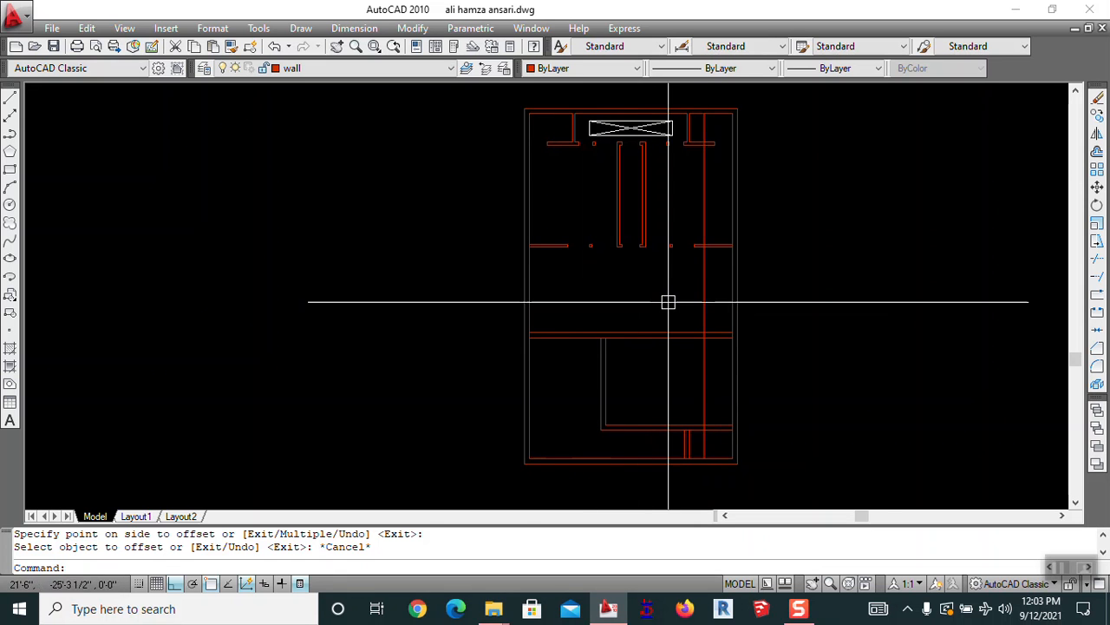
Erase the 4' offset line inside the right wall
scroll(686, 283, up, 2)
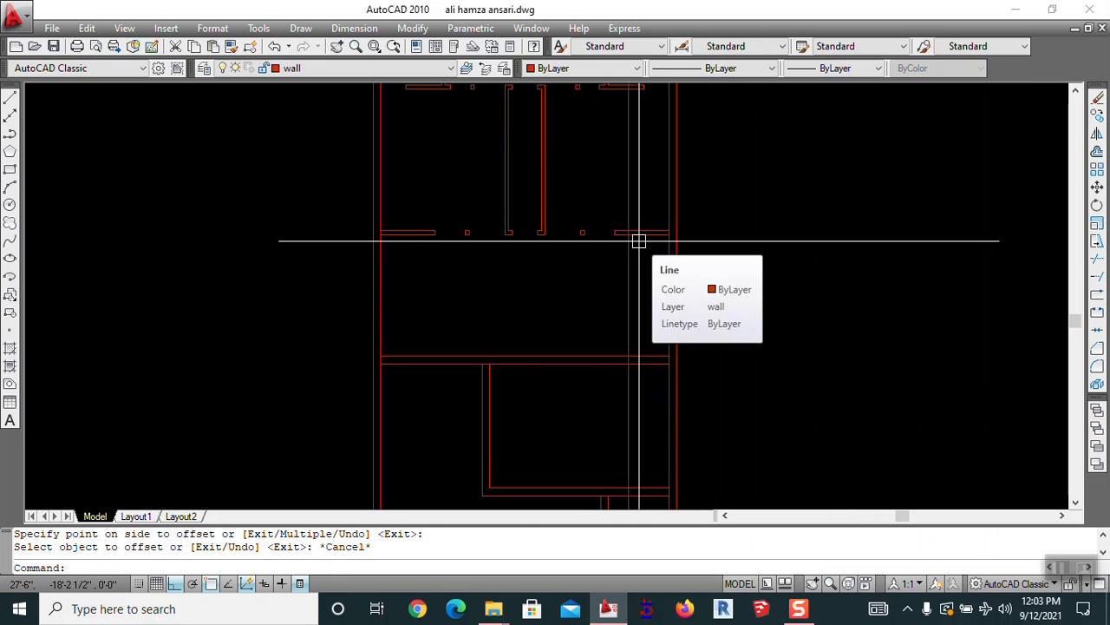
middle_drag(639, 240, 686, 270)
key(Escape)
text(e)
key(Return)
click(733, 183)
scroll(537, 296, up, 3)
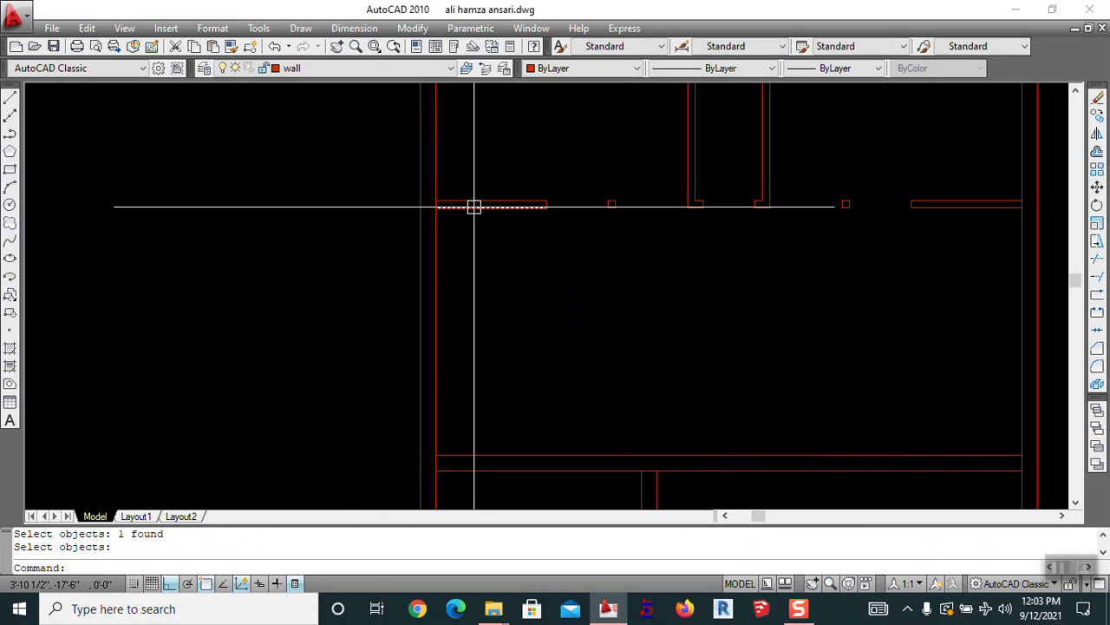
key(Escape)
Start Offset again and pan the plan so the top wall is fully visible
text(o)
key(Return)
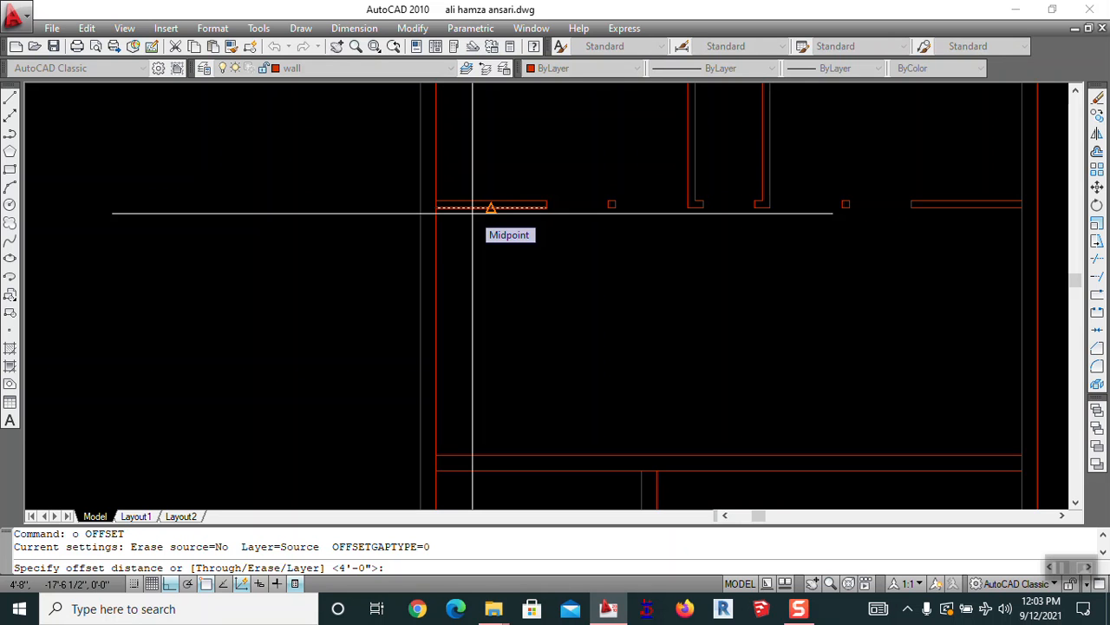
scroll(473, 212, down, 4)
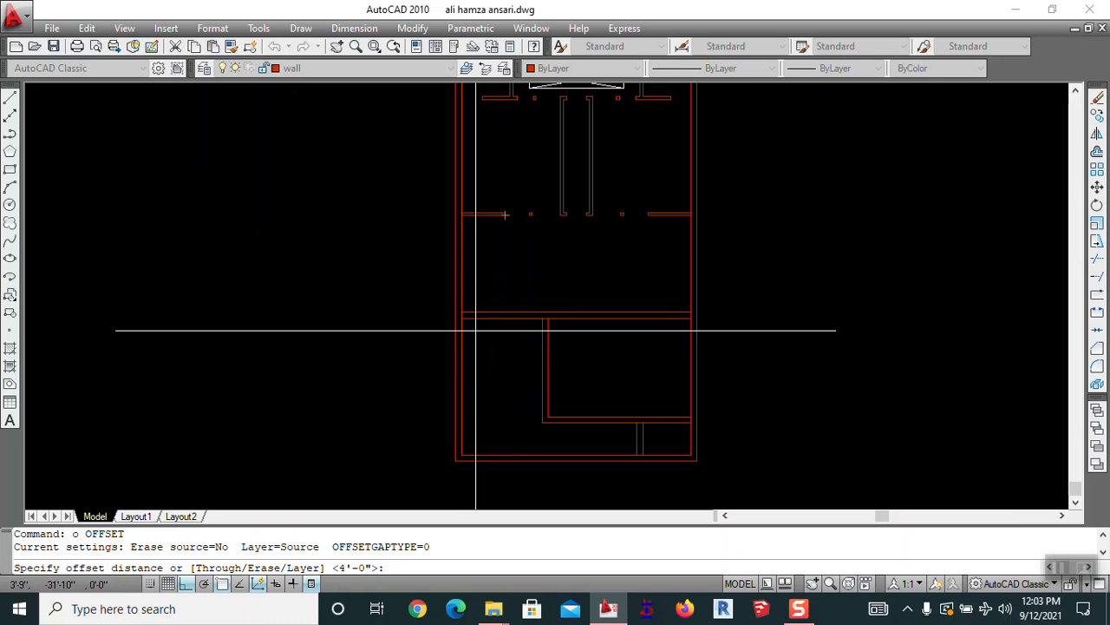
middle_drag(546, 310, 548, 364)
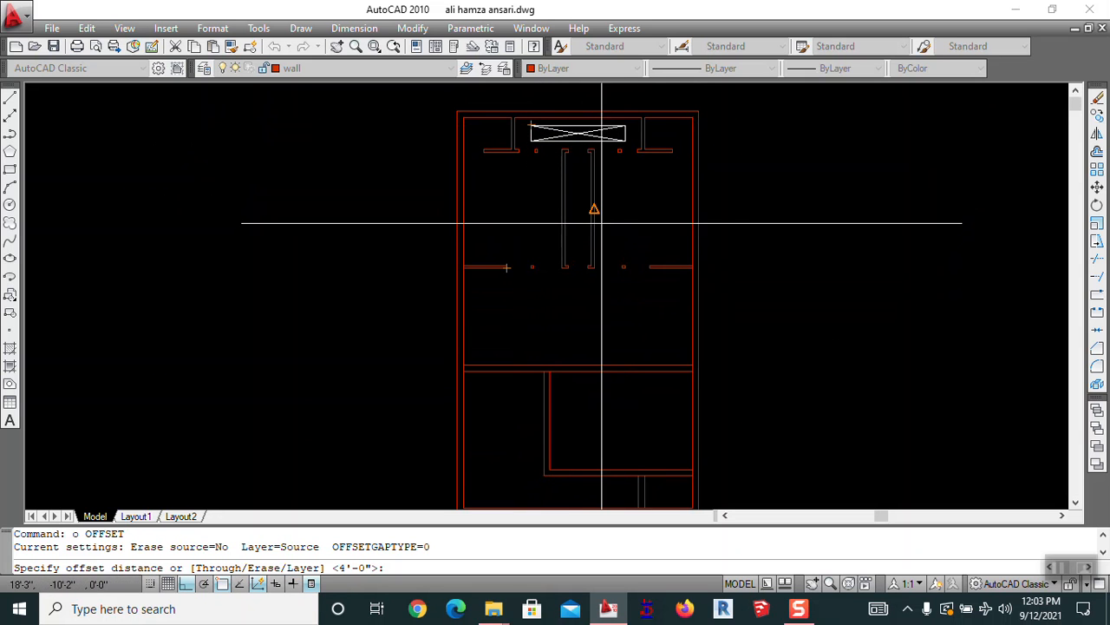
scroll(631, 144, up, 5)
scroll(607, 162, down, 2)
middle_drag(552, 321, 583, 176)
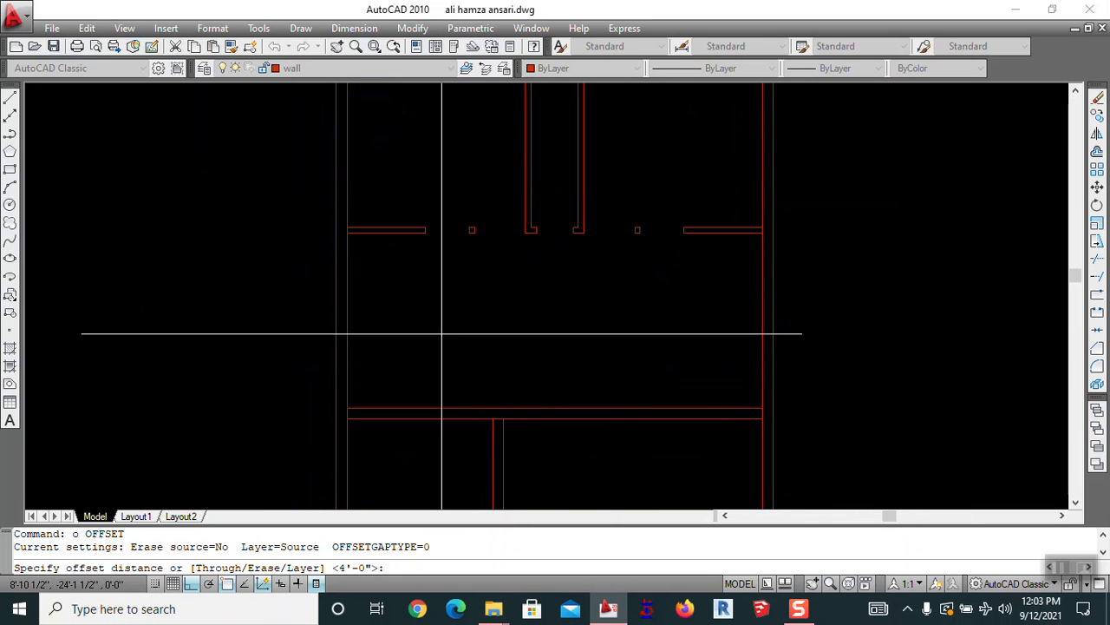
middle_drag(439, 339, 489, 295)
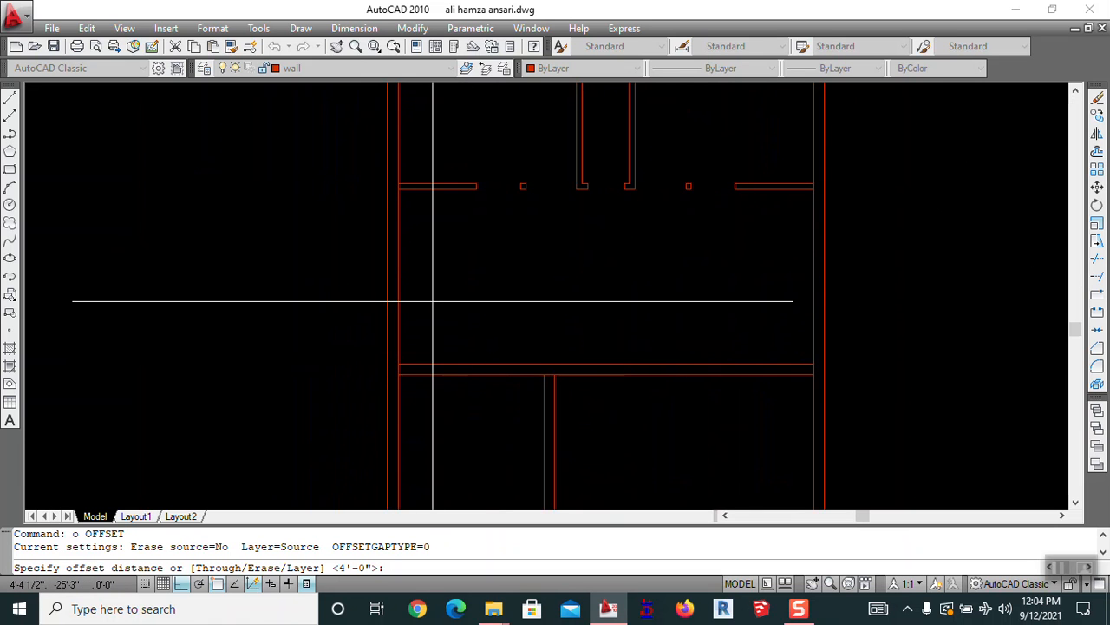
Offset the left wall line 6' to the right
key(Return)
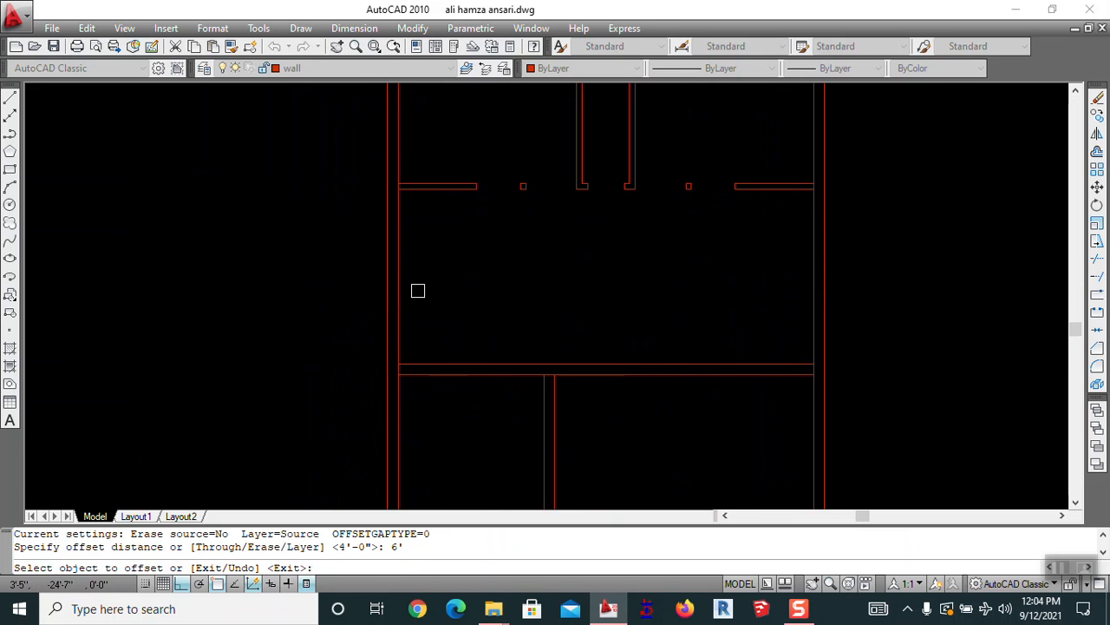
click(403, 291)
click(429, 292)
key(Escape)
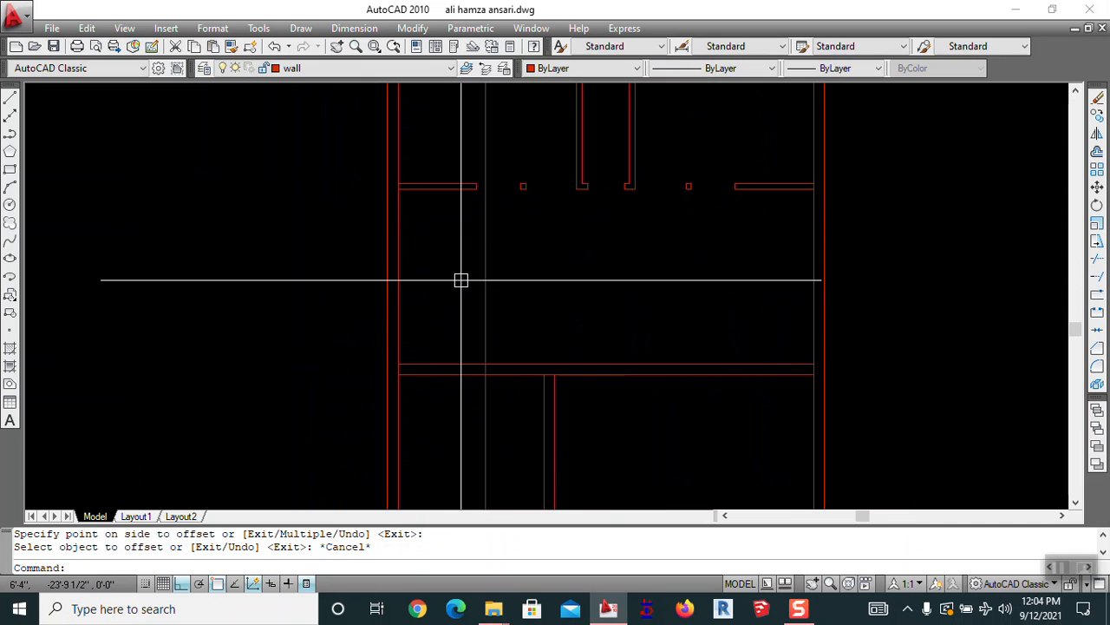
Start moving a wall line with Move, then cancel it
text(m)
key(Return)
click(531, 234)
scroll(489, 154, up, 2)
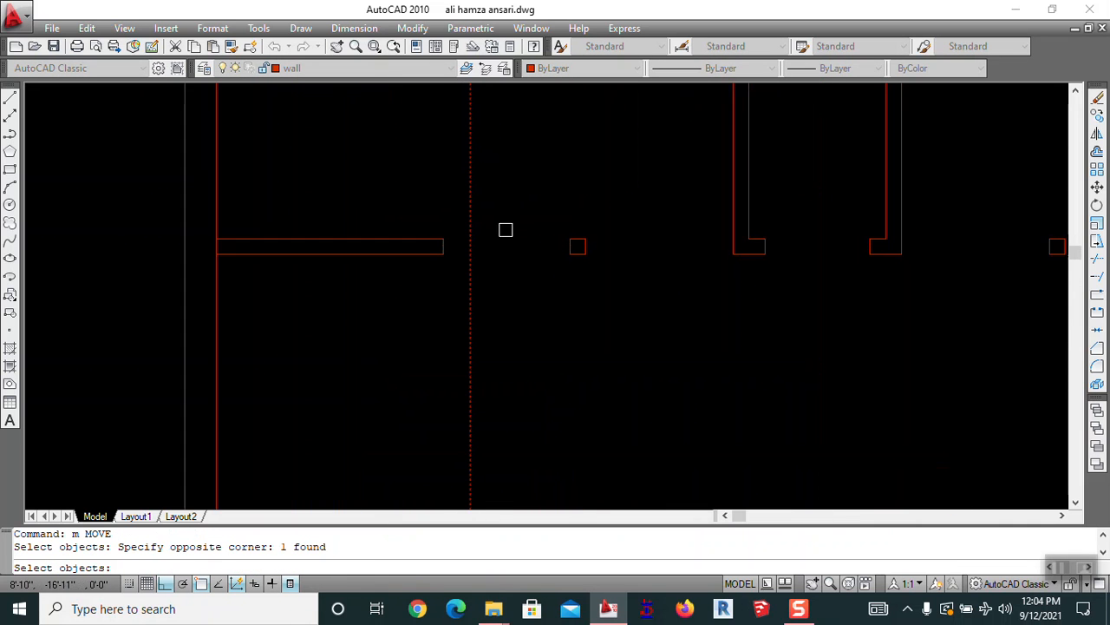
key(Return)
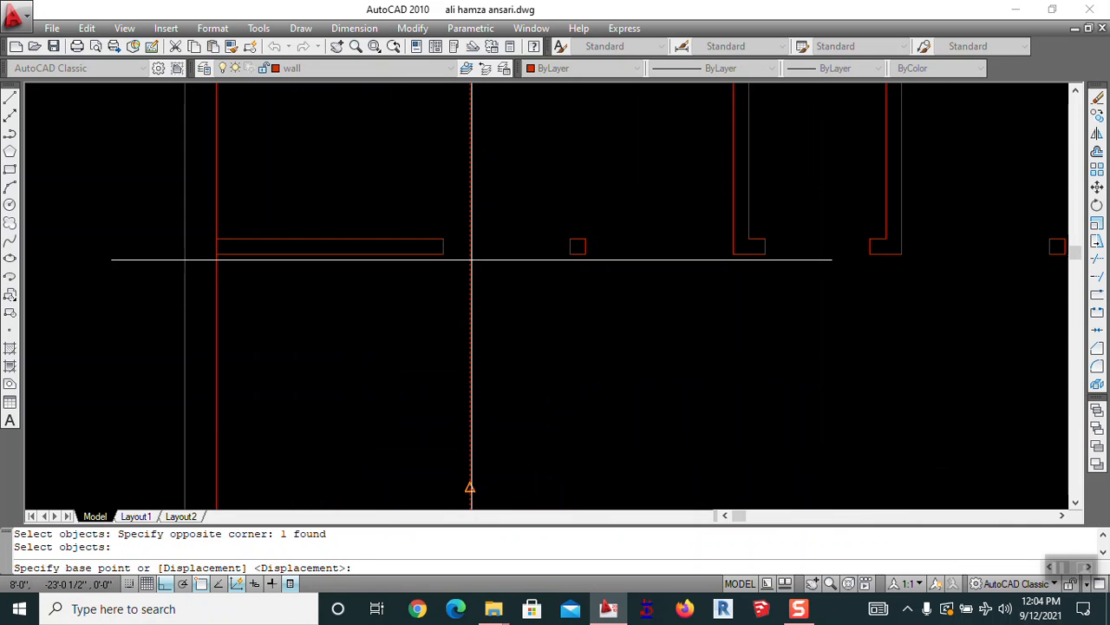
scroll(460, 257, down, 2)
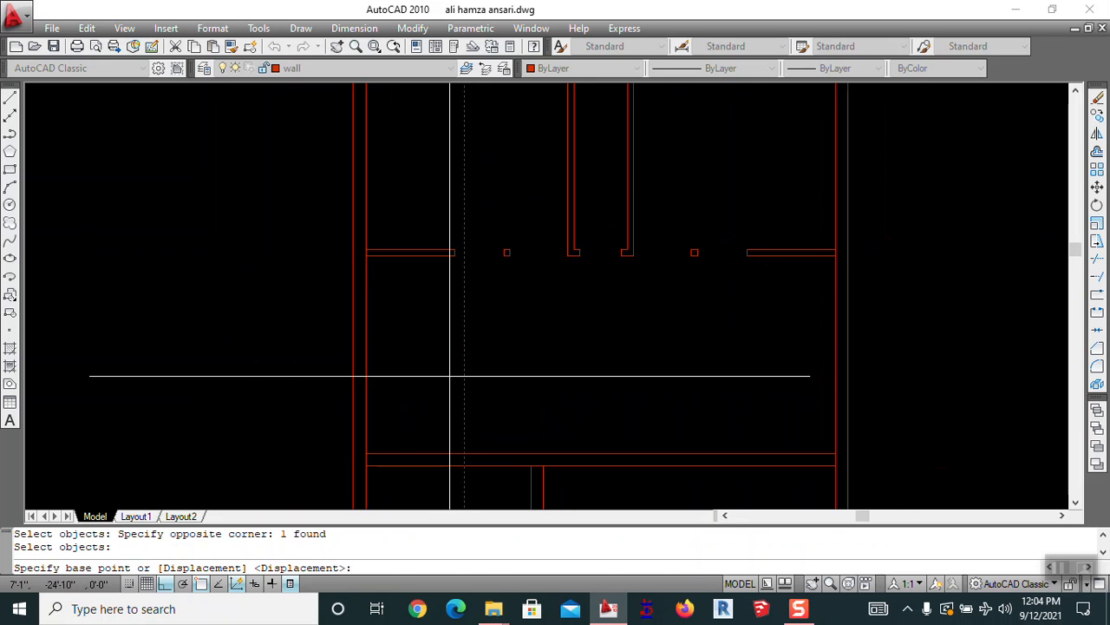
click(457, 256)
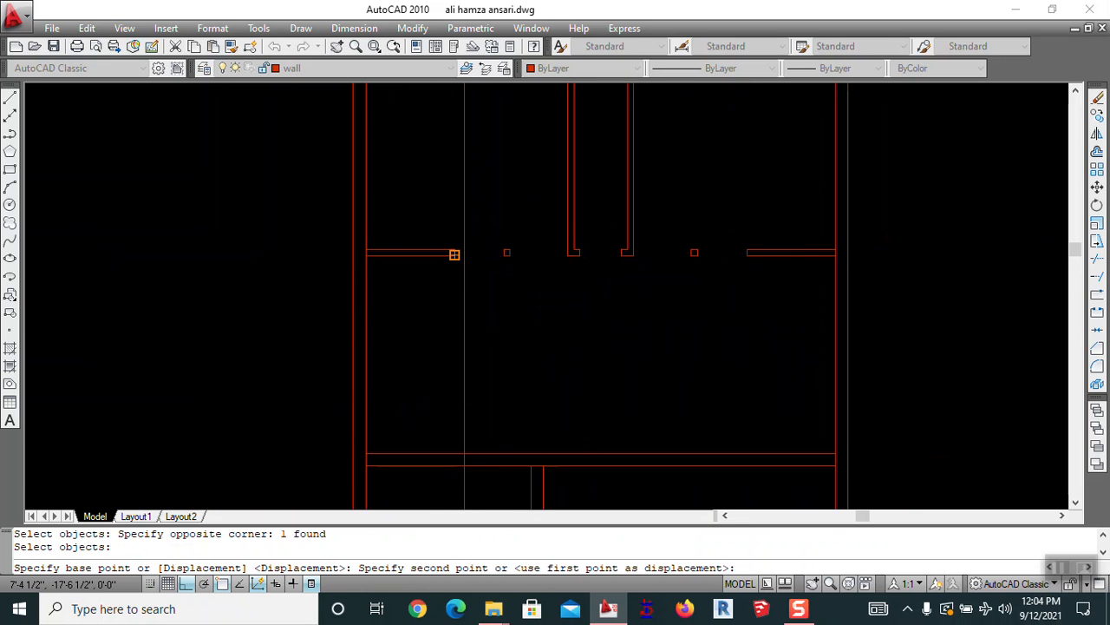
key(Escape)
middle_drag(503, 362, 587, 320)
key(Escape)
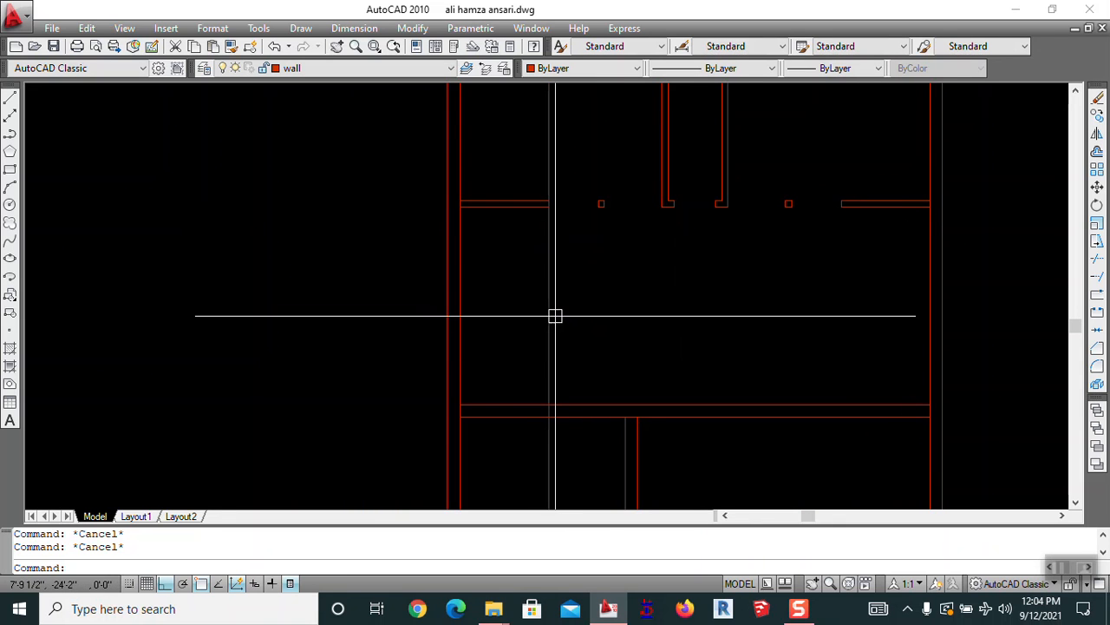
Offset the left vertical wall and the horizontal wall by 24, closing a small box
text(o)
key(Return)
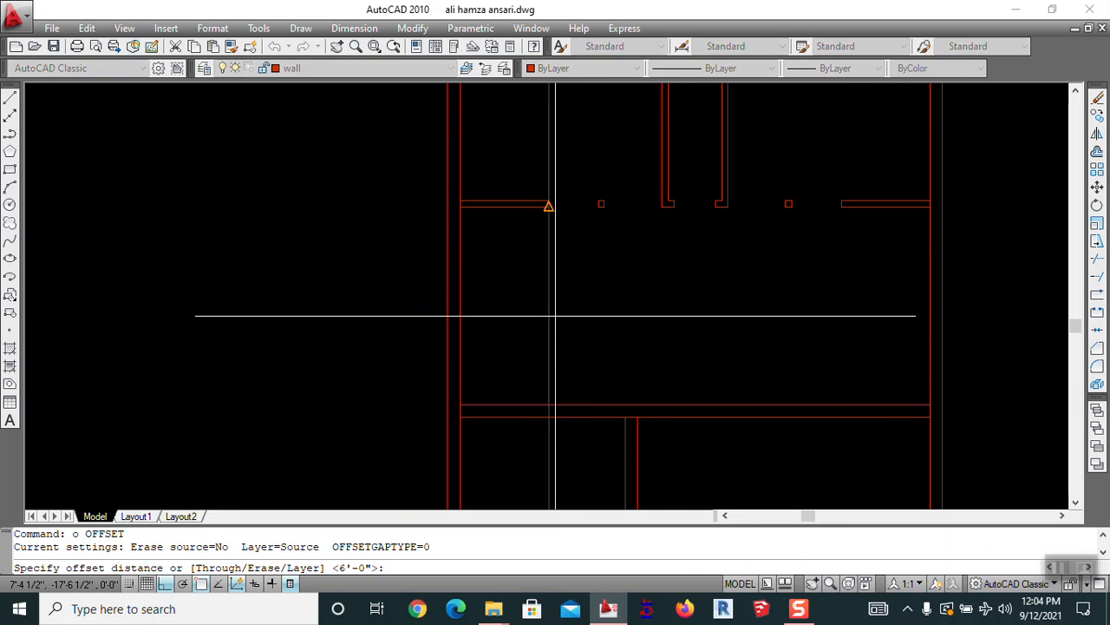
text(24)
key(Return)
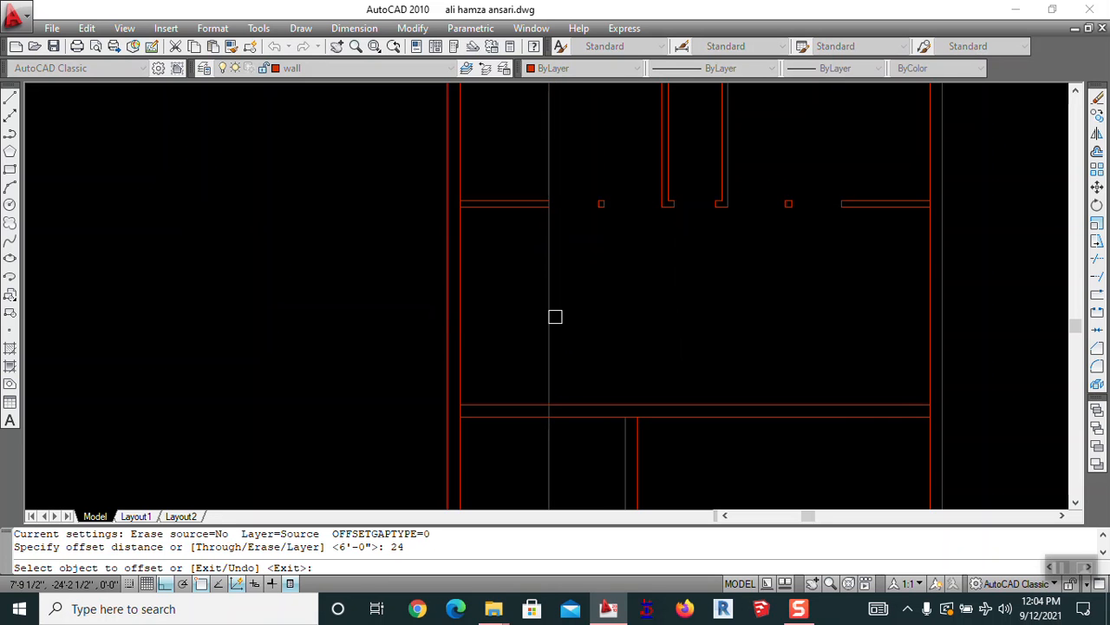
click(463, 322)
click(494, 311)
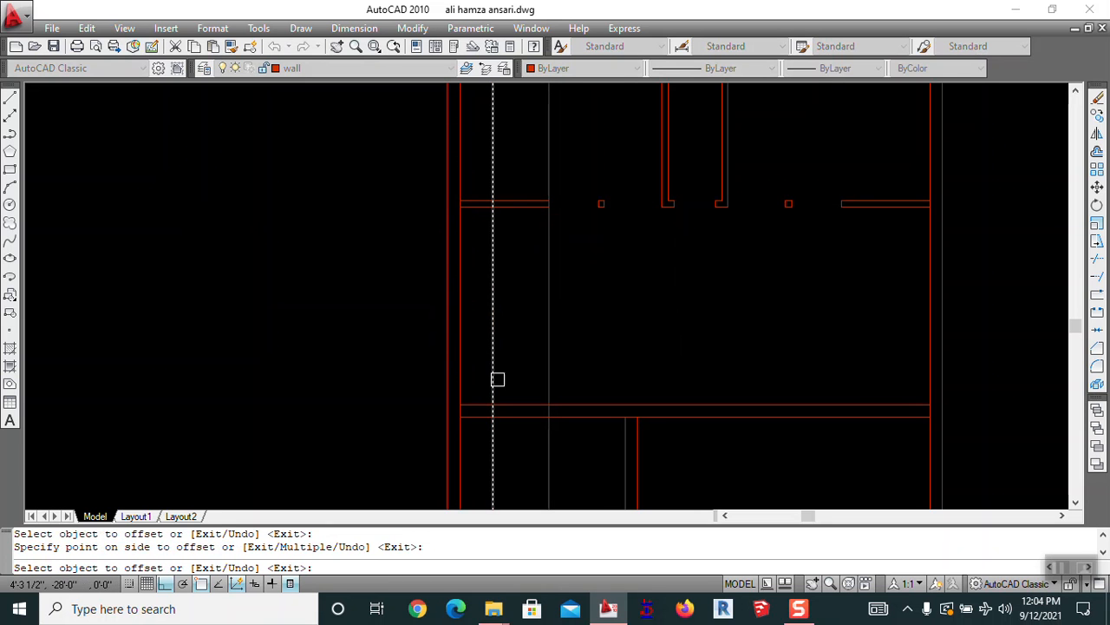
click(516, 206)
click(515, 238)
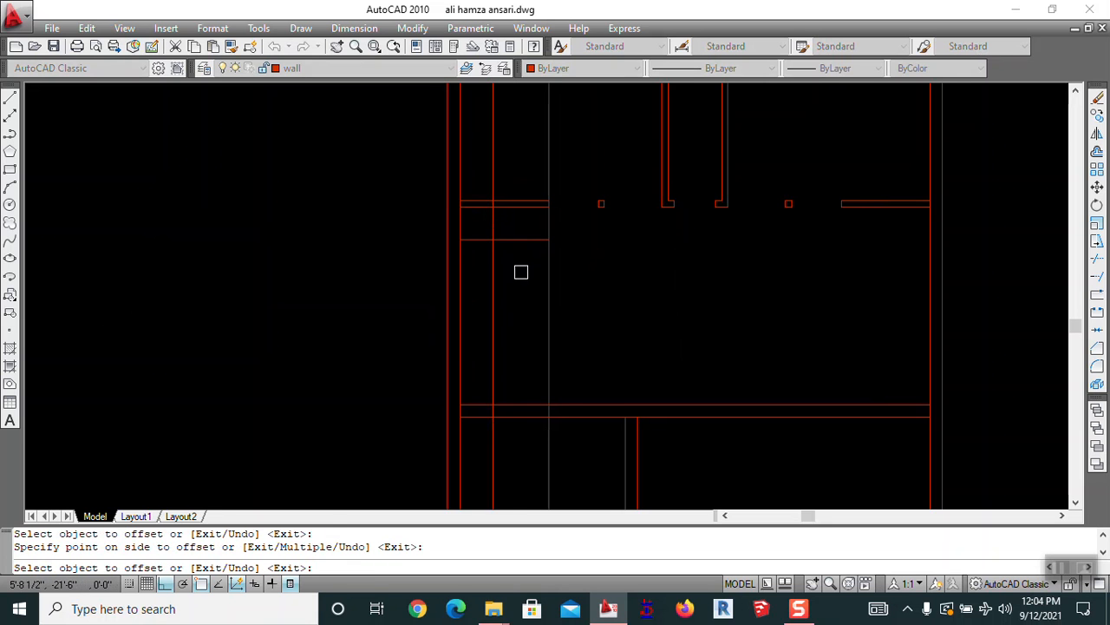
key(Escape)
Start a Trim on the left-side wall lines, then cancel it
text(tr)
key(Return)
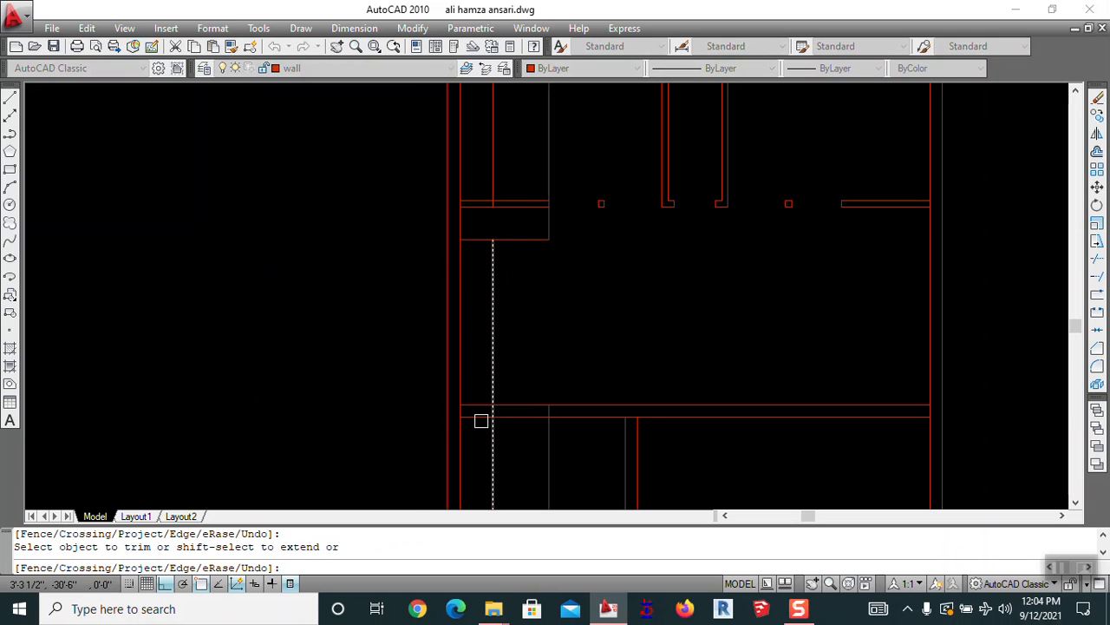
scroll(491, 404, up, 3)
key(Escape)
scroll(521, 353, down, 5)
mouse_move(608, 350)
middle_down()
mouse_move(650, 324)
mouse_move(684, 258)
middle_up()
key(Escape)
middle_drag(603, 138, 597, 247)
Erase a vertical wall line in the left room
text(e)
key(Return)
click(595, 177)
key(Return)
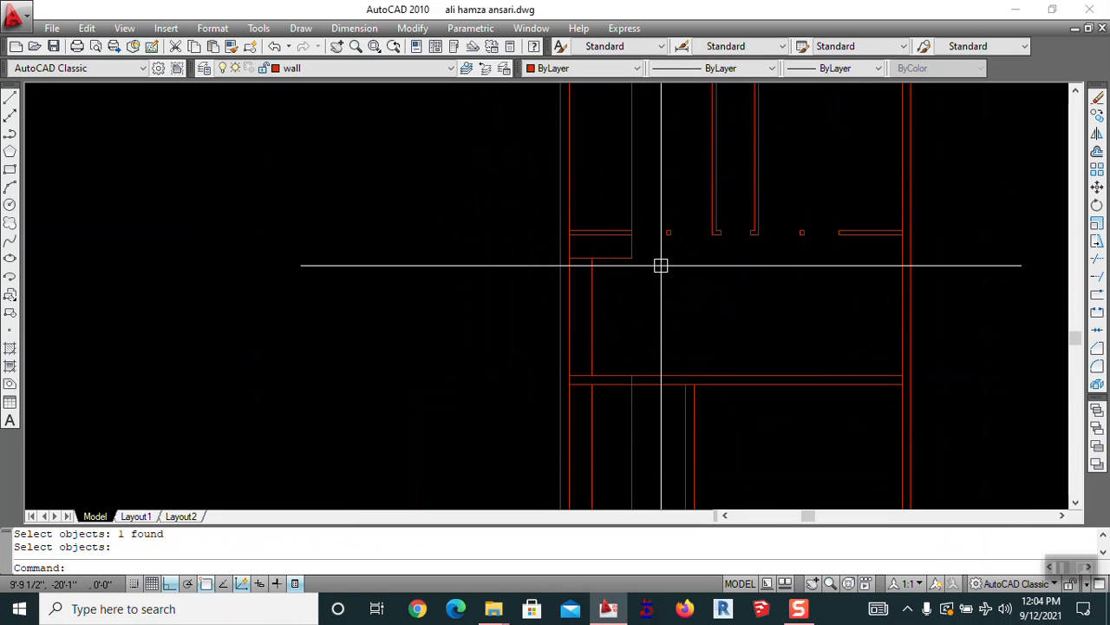
scroll(660, 264, down, 2)
key(Delete)
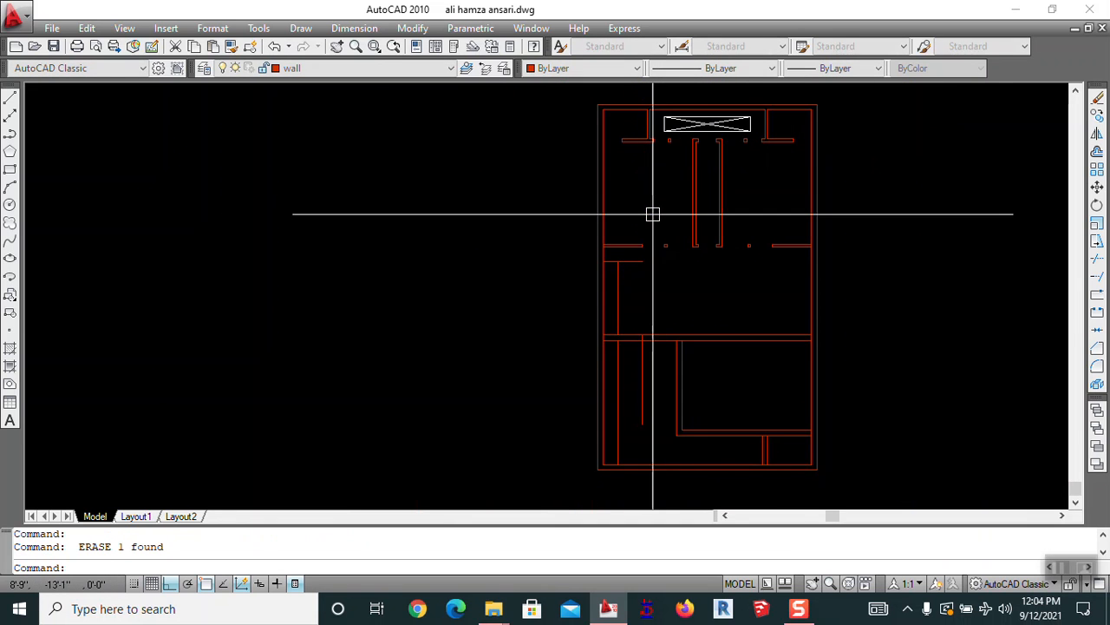
scroll(621, 249, up, 5)
Undo the erased wall line, then start and cancel a Trim
key(ctrl+z)
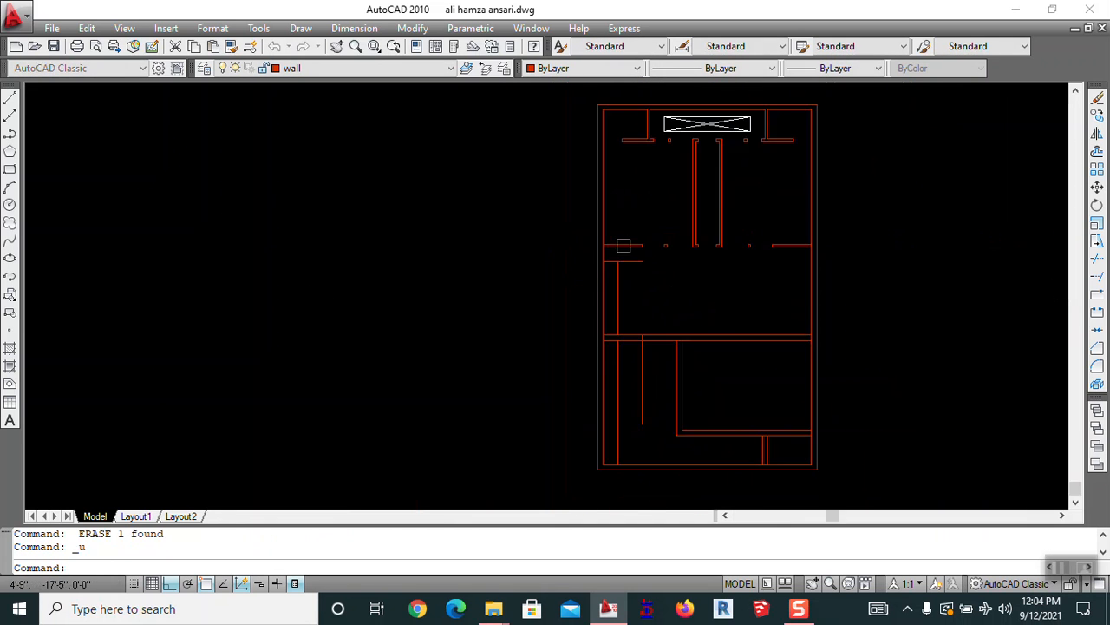
key(Escape)
text(tr)
key(Return)
Fillet the vertical and horizontal upper-left wall lines into a clean corner
key(Return)
scroll(632, 250, up, 6)
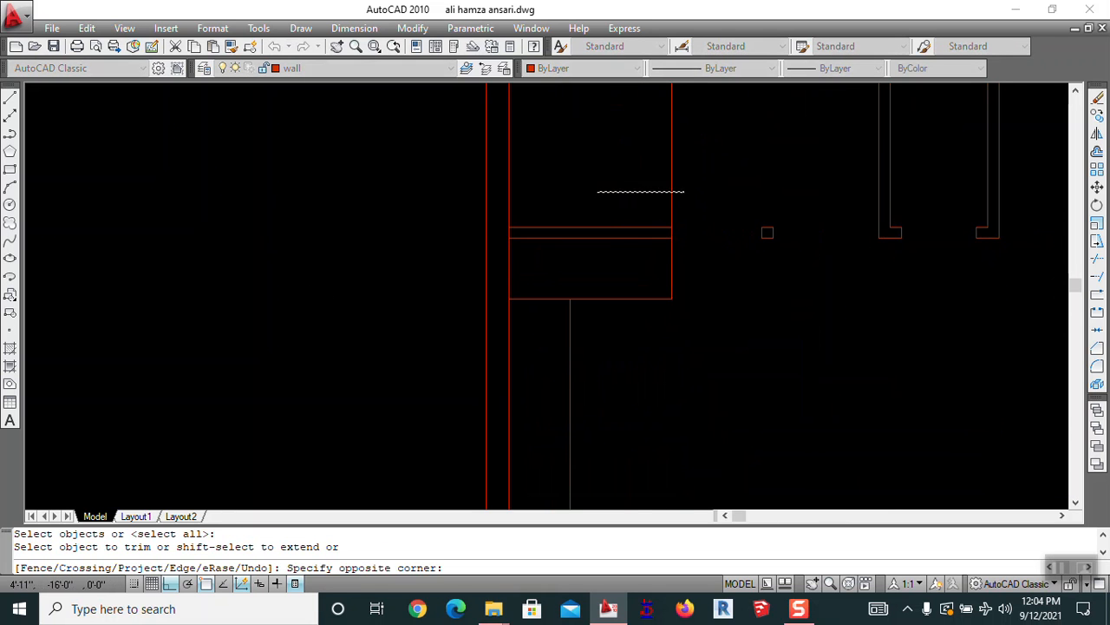
key(Escape)
scroll(683, 192, down, 5)
scroll(575, 310, up, 4)
scroll(526, 203, up, 2)
text(f)
Delete the stray grey vertical line
key(Return)
click(497, 173)
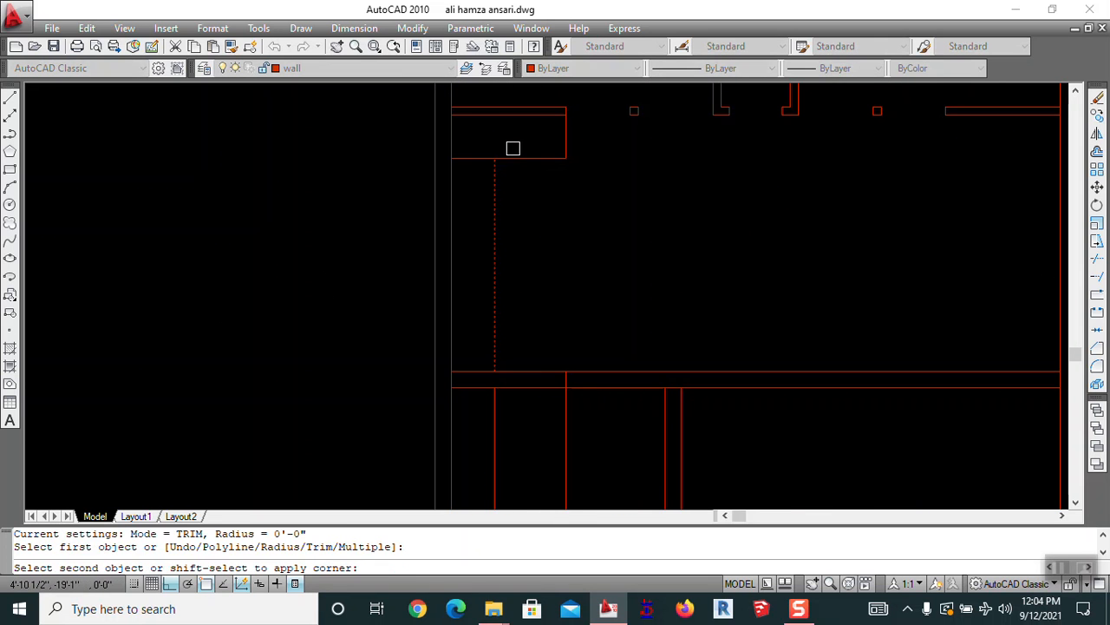
click(517, 153)
scroll(532, 213, down, 2)
middle_drag(601, 304, 513, 295)
key(Escape)
click(411, 367)
key(Return)
key(Delete)
scroll(553, 241, down, 4)
scroll(516, 381, up, 4)
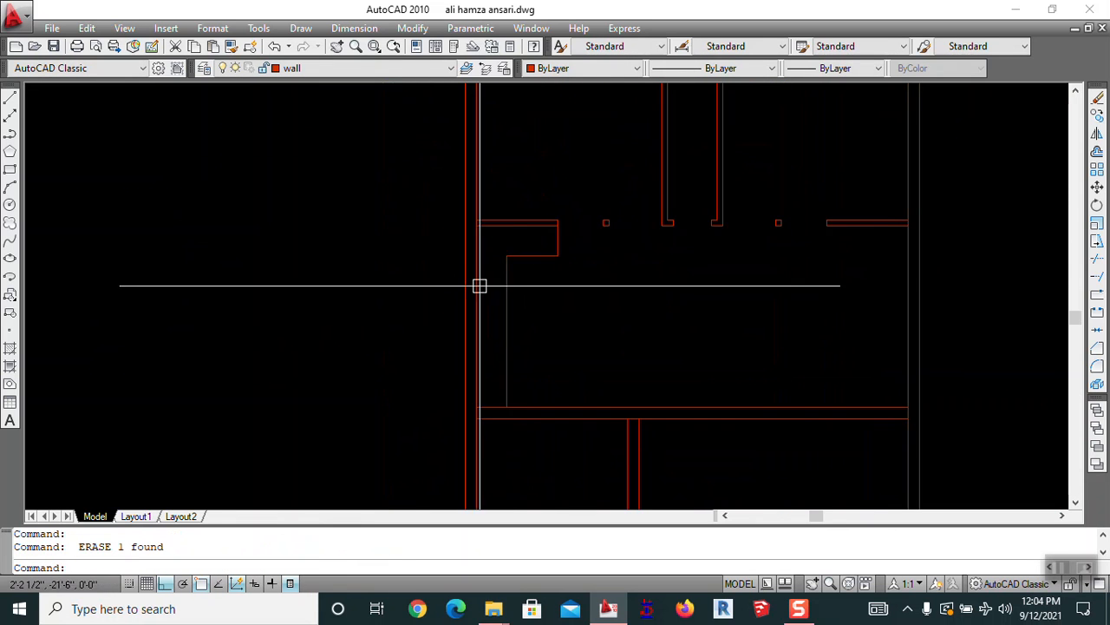
middle_drag(576, 365, 528, 285)
middle_drag(543, 372, 593, 322)
key(Escape)
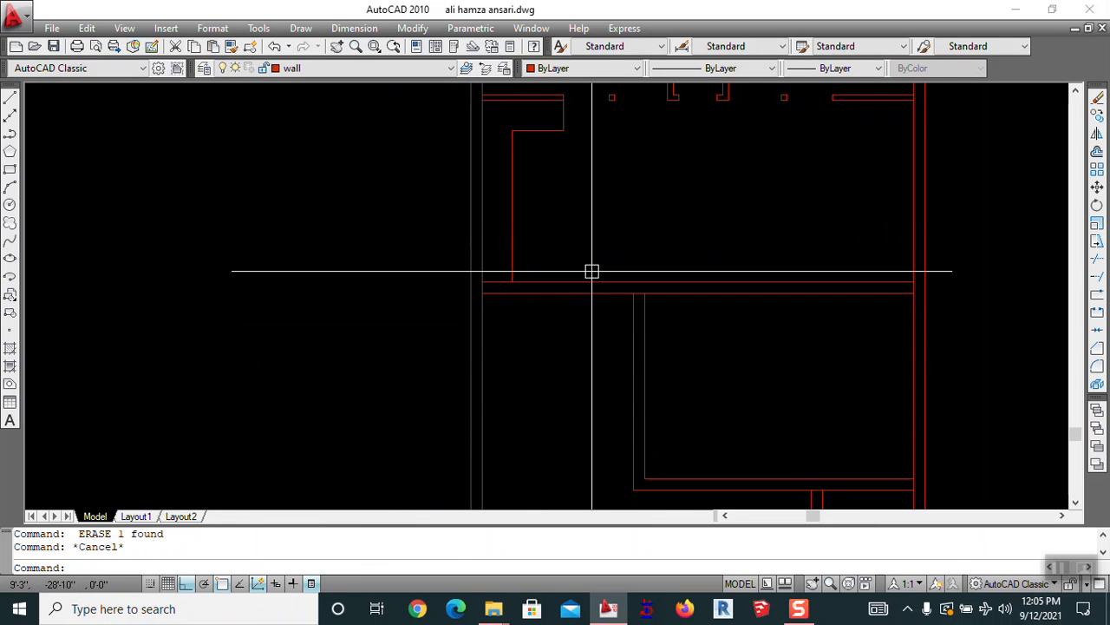
Offset the wall line 4' to the left to mark the door opening
mouse_move(589, 345)
middle_down()
mouse_move(511, 562)
mouse_move(503, 266)
middle_up()
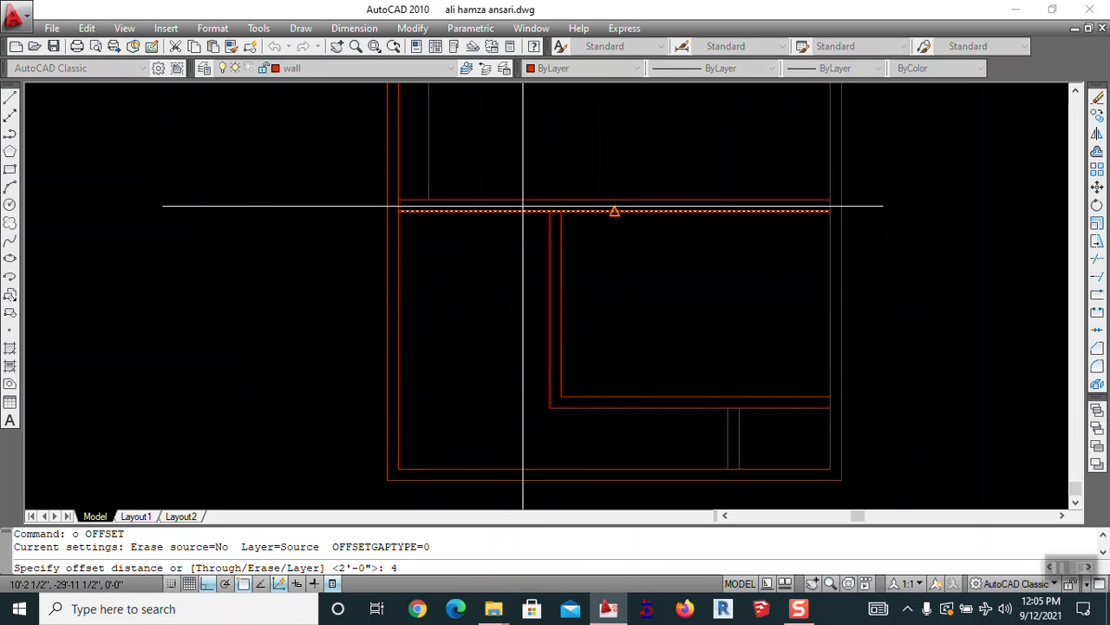
text(')
key(Return)
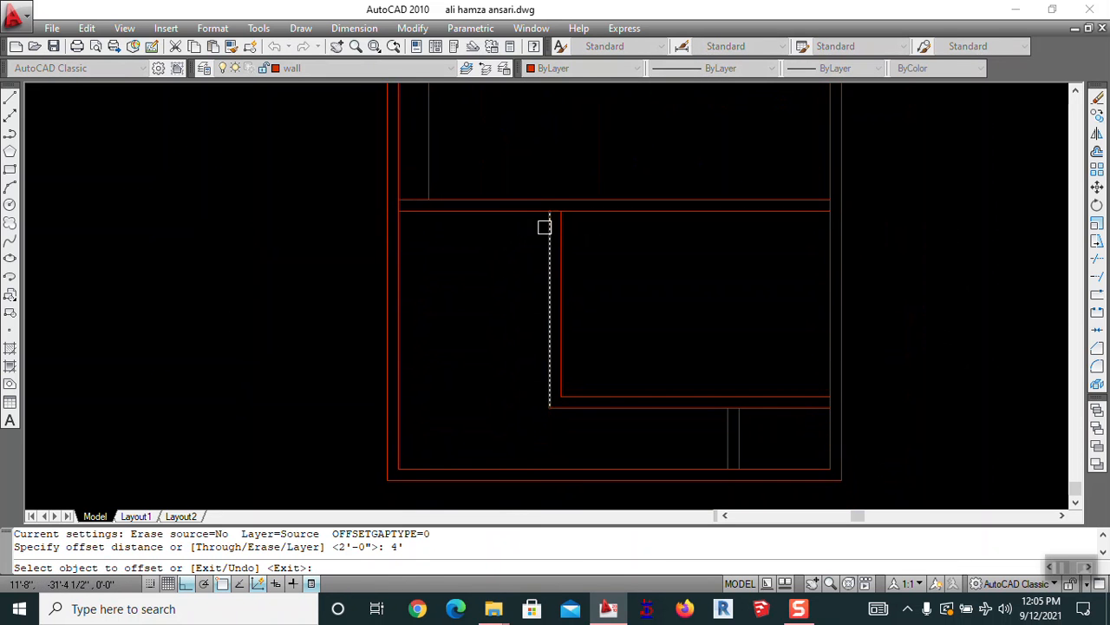
click(543, 227)
click(505, 251)
mouse_move(505, 251)
middle_down()
mouse_move(622, 327)
mouse_move(650, 285)
middle_up()
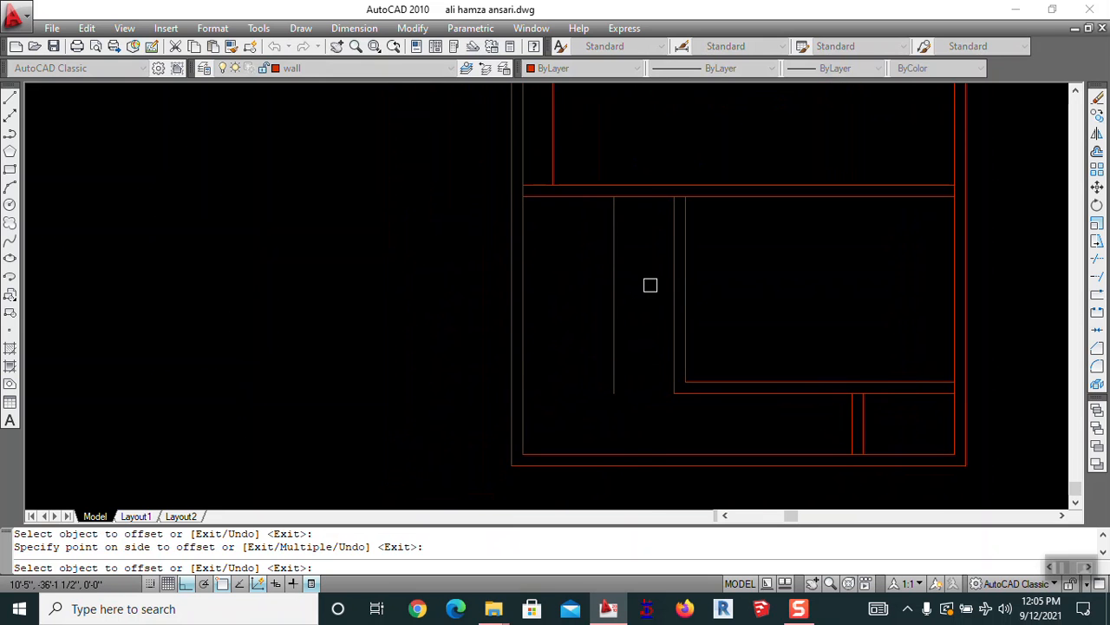
key(Escape)
Trim away the wall segment between the two lines to open the doorway
key(Return)
key(Return)
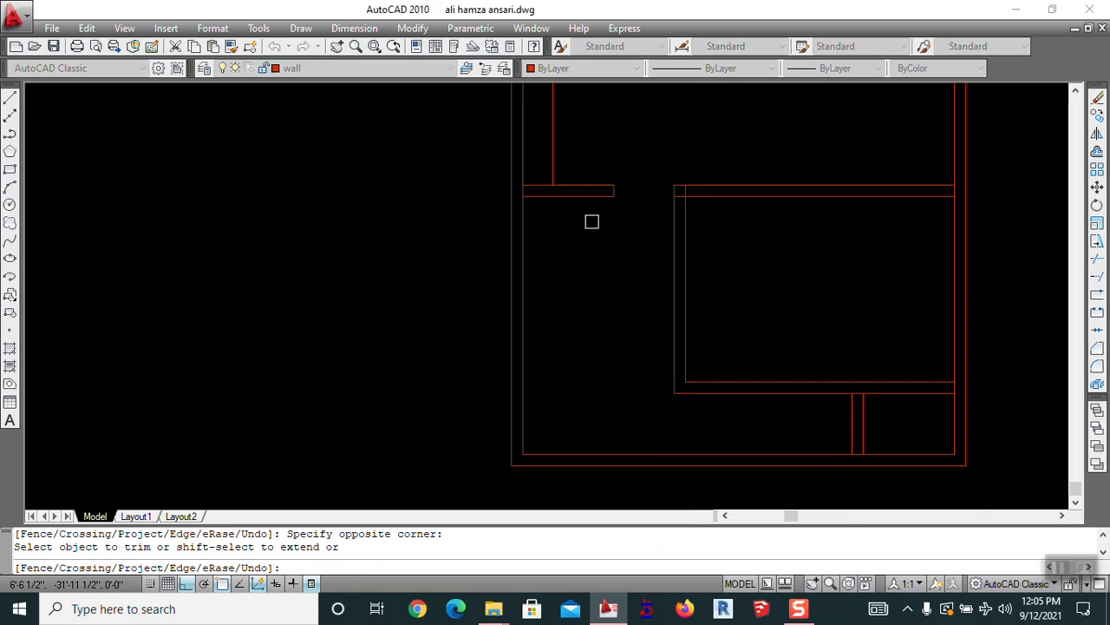
scroll(630, 222, down, 2)
middle_drag(581, 235, 629, 334)
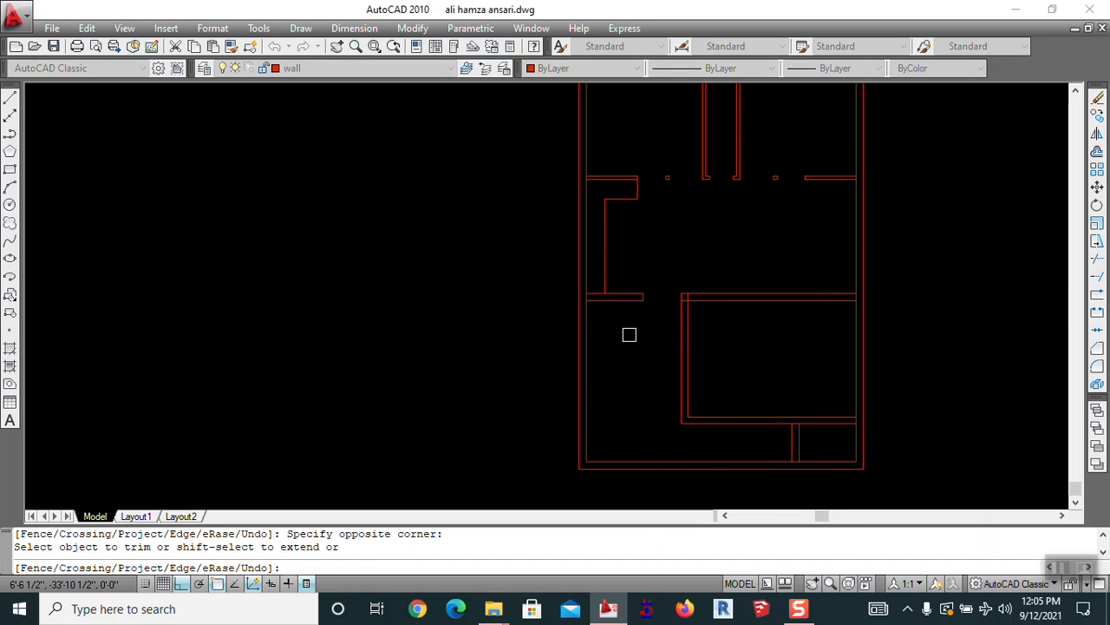
scroll(653, 298, up, 3)
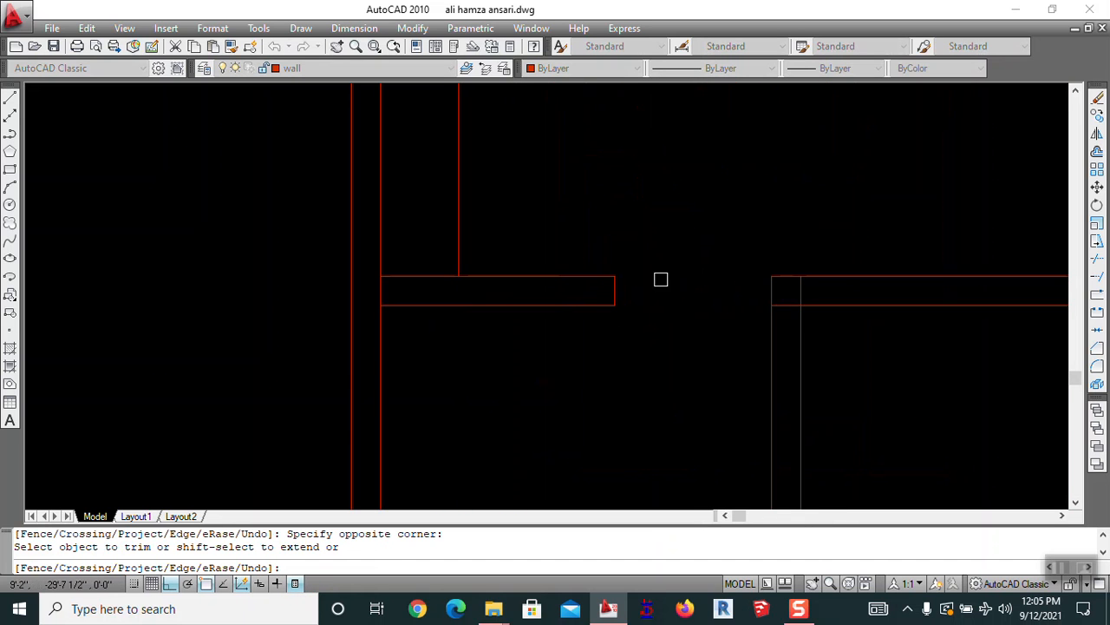
scroll(637, 262, down, 3)
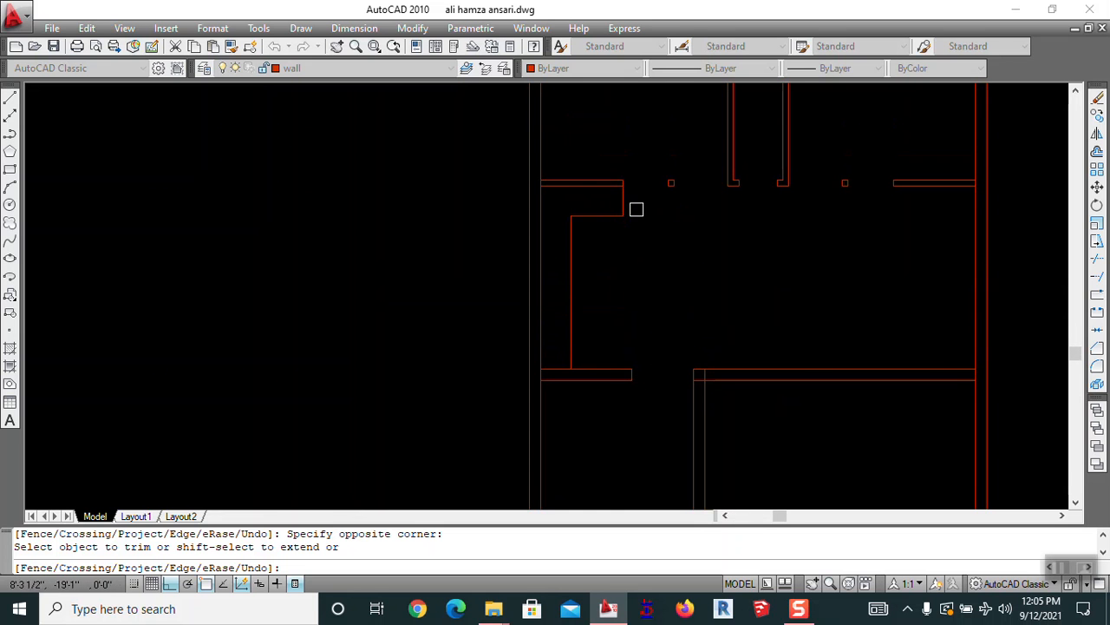
key(Escape)
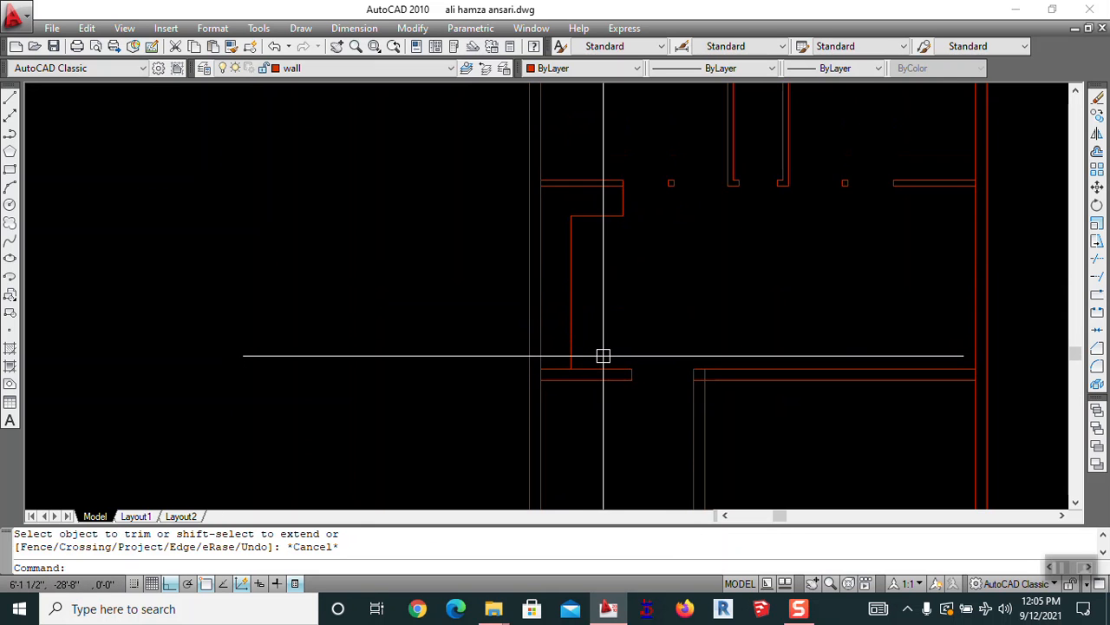
key(Escape)
scroll(575, 379, up, 2)
middle_drag(580, 371, 553, 411)
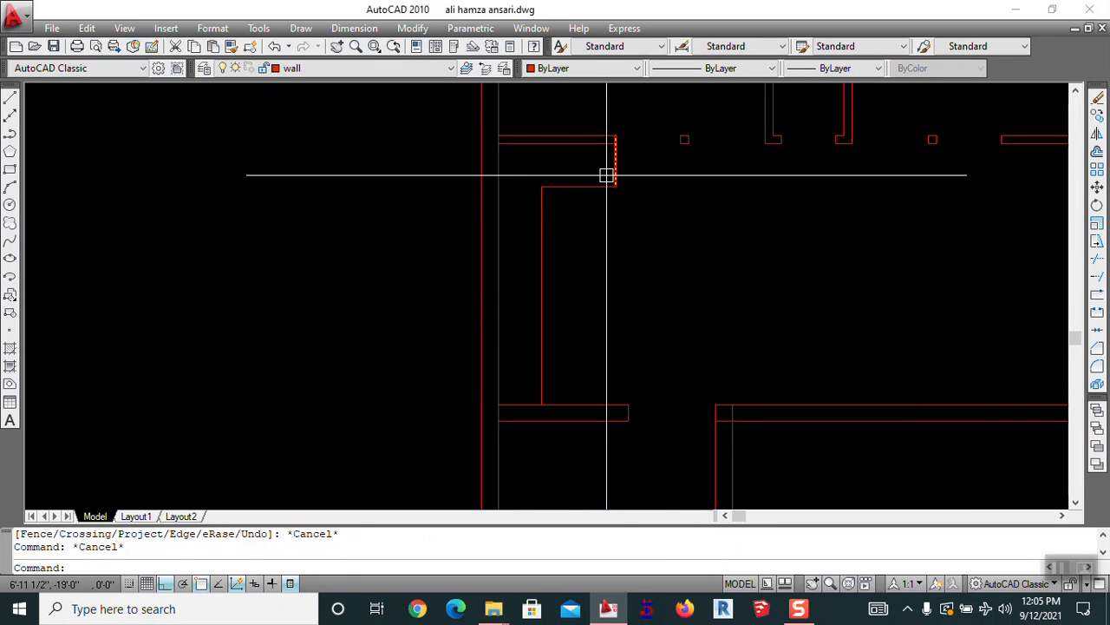
Check the opening with a DIMLINEAR dimension reading 4'
text(dli)
key(Return)
click(613, 407)
click(628, 404)
click(633, 359)
scroll(632, 359, up, 6)
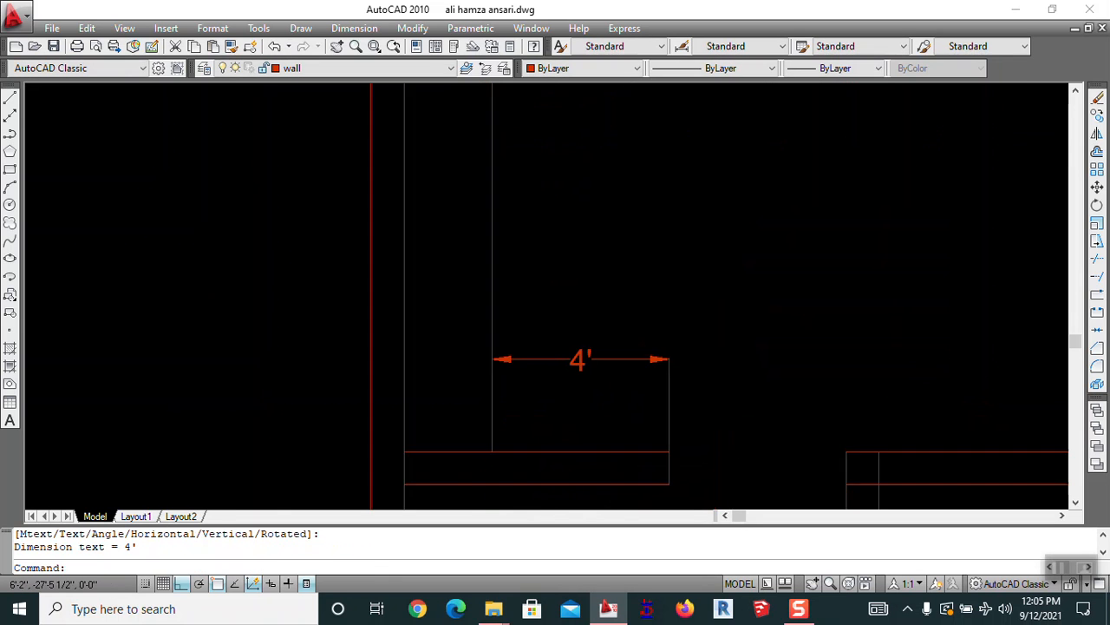
Erase the temporary 4' dimension
text(e)
key(Return)
click(588, 360)
key(Return)
scroll(596, 345, down, 4)
middle_drag(579, 398, 461, 352)
scroll(466, 353, down, 2)
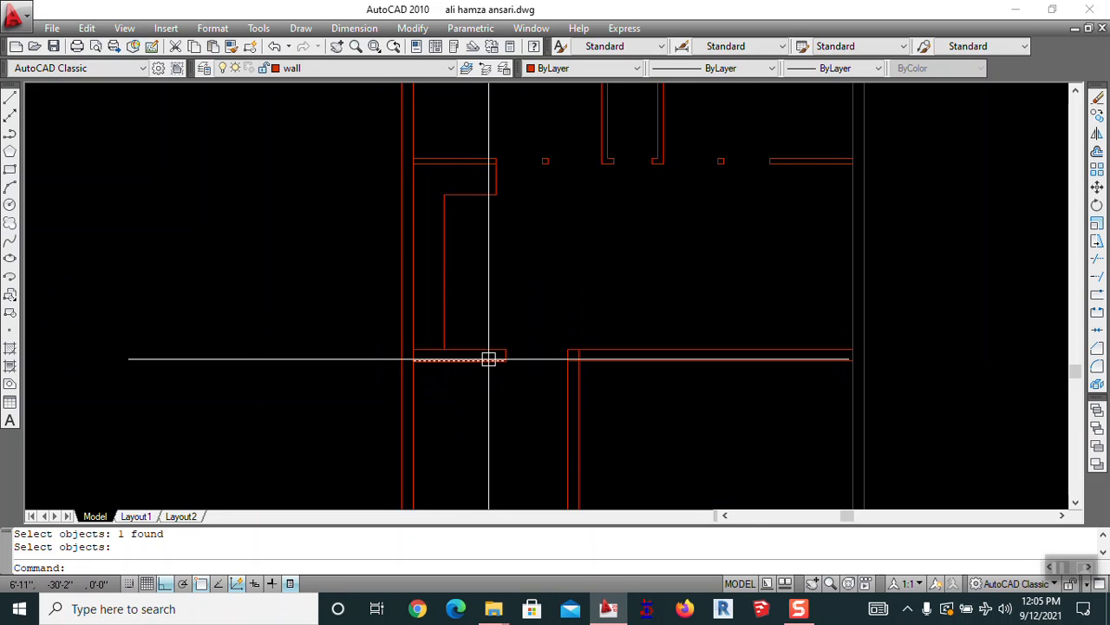
key(Escape)
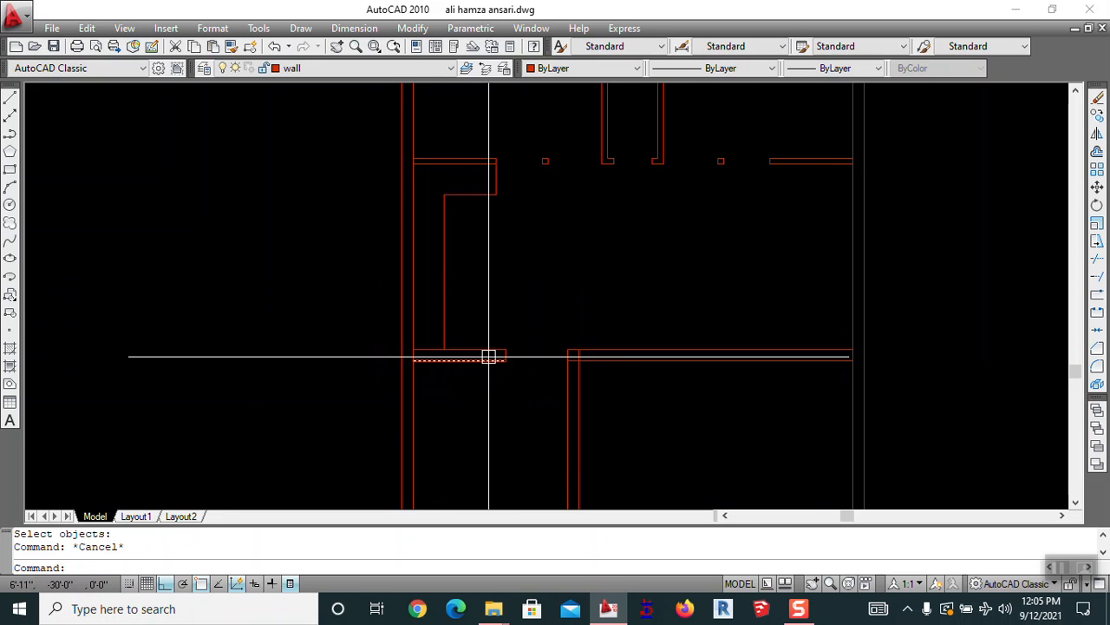
middle_drag(491, 354, 481, 330)
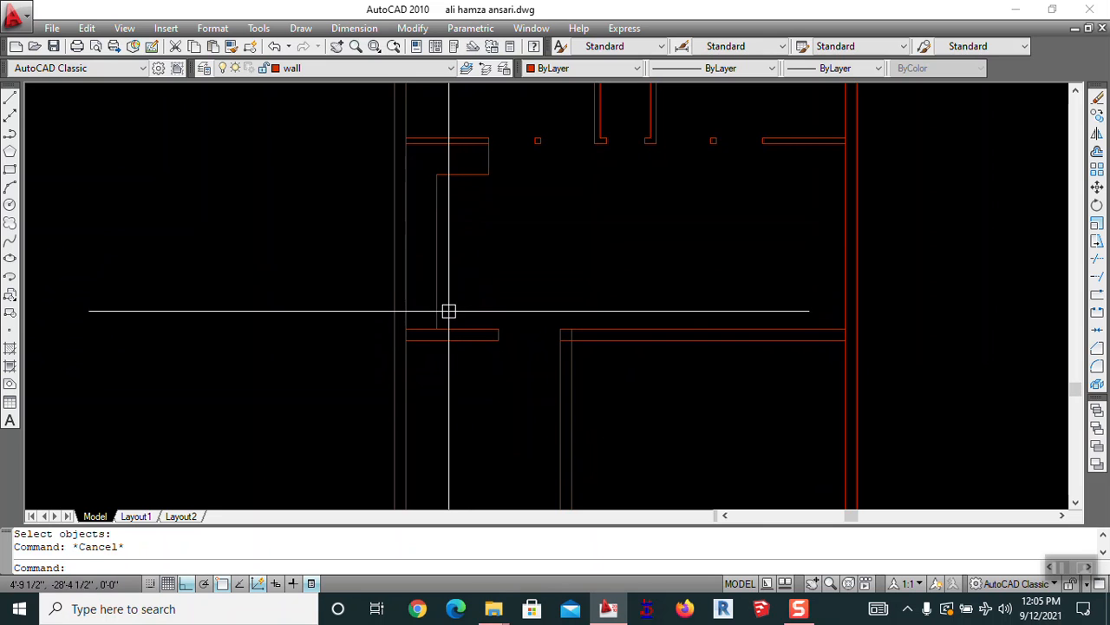
Offset the stub wall line 24 units upward
text(o)
key(Return)
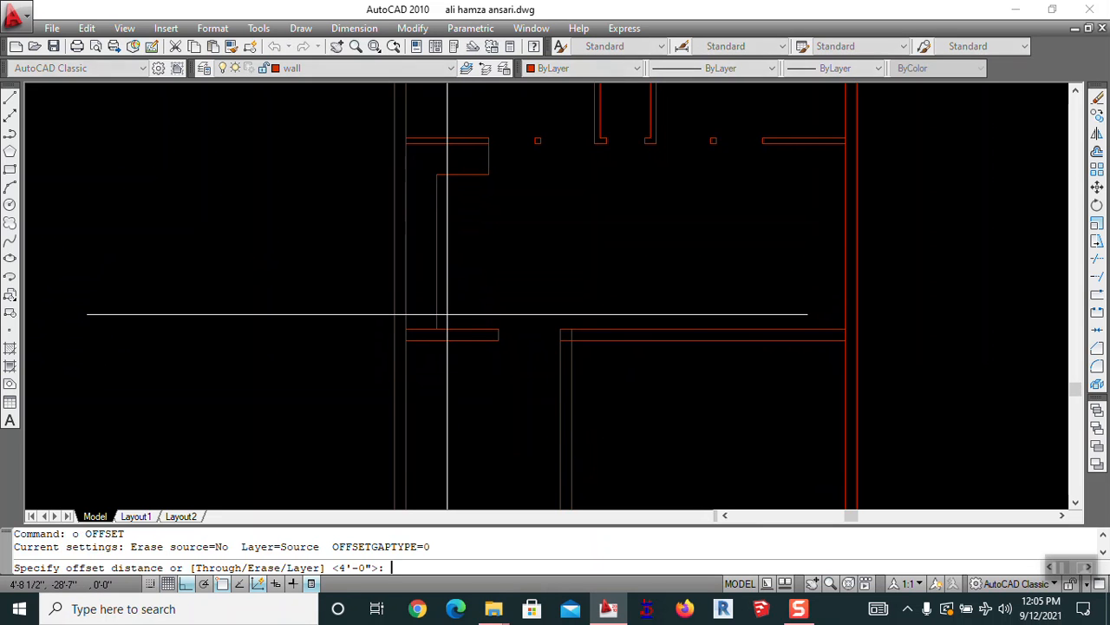
key(Return)
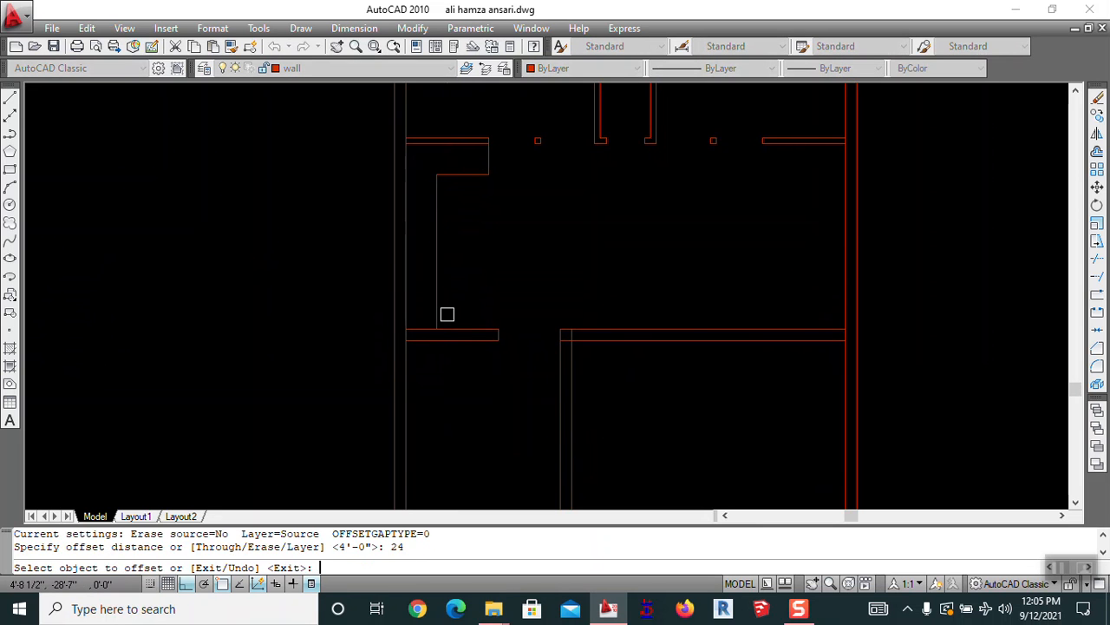
click(454, 327)
click(506, 265)
key(Escape)
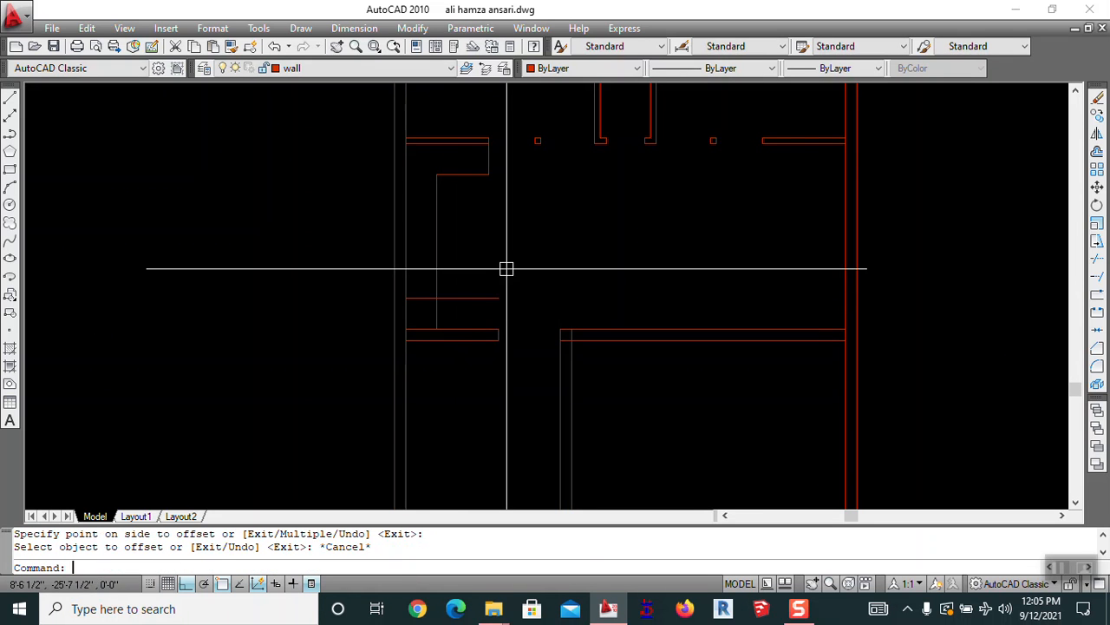
Draw a short vertical line from the new line's end down to the wall below
text(l)
key(Return)
click(498, 298)
click(498, 328)
key(Escape)
Start a fillet on the vertical wall line and a line at the wall corner, cancelling both
text(f)
key(Return)
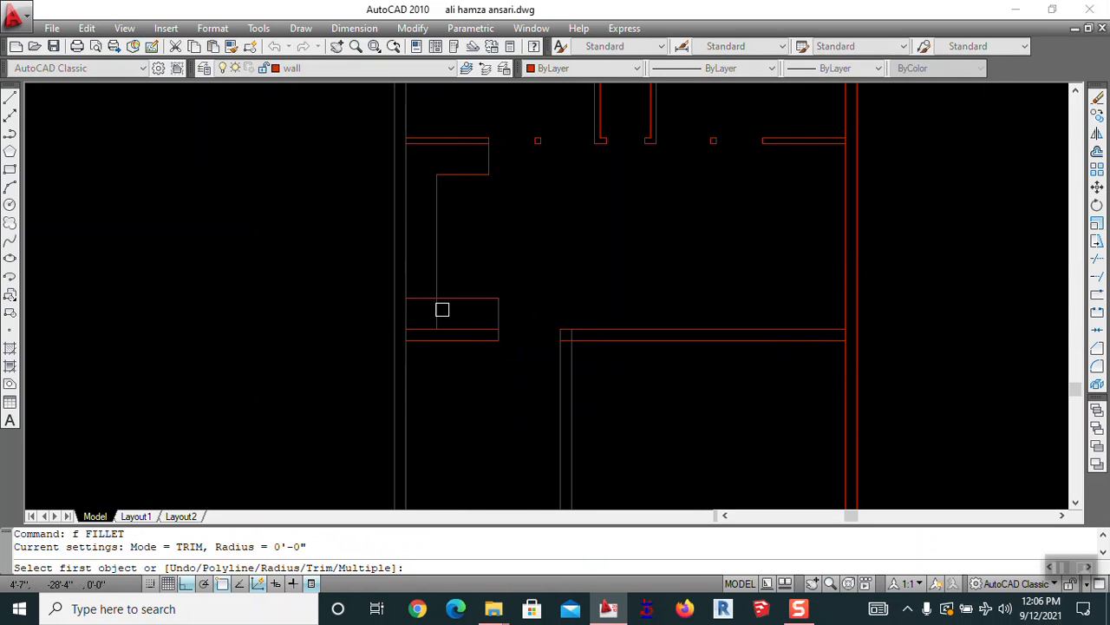
click(437, 271)
scroll(448, 289, down, 2)
key(Escape)
middle_drag(528, 279, 579, 274)
text(l)
key(Return)
click(559, 286)
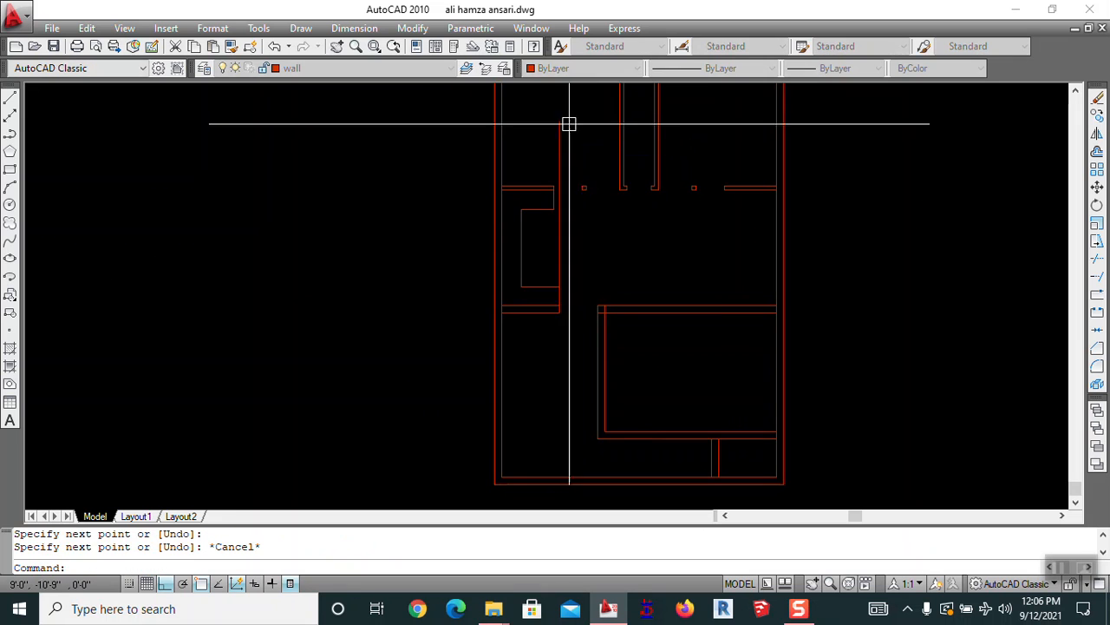
key(Escape)
scroll(520, 173, up, 4)
mouse_move(521, 174)
middle_down()
mouse_move(488, 185)
mouse_move(488, 249)
middle_up()
Select the vertical wall segment for a move, then cancel the move
text(m)
key(Return)
scroll(486, 183, up, 5)
click(473, 180)
scroll(474, 179, down, 2)
key(Return)
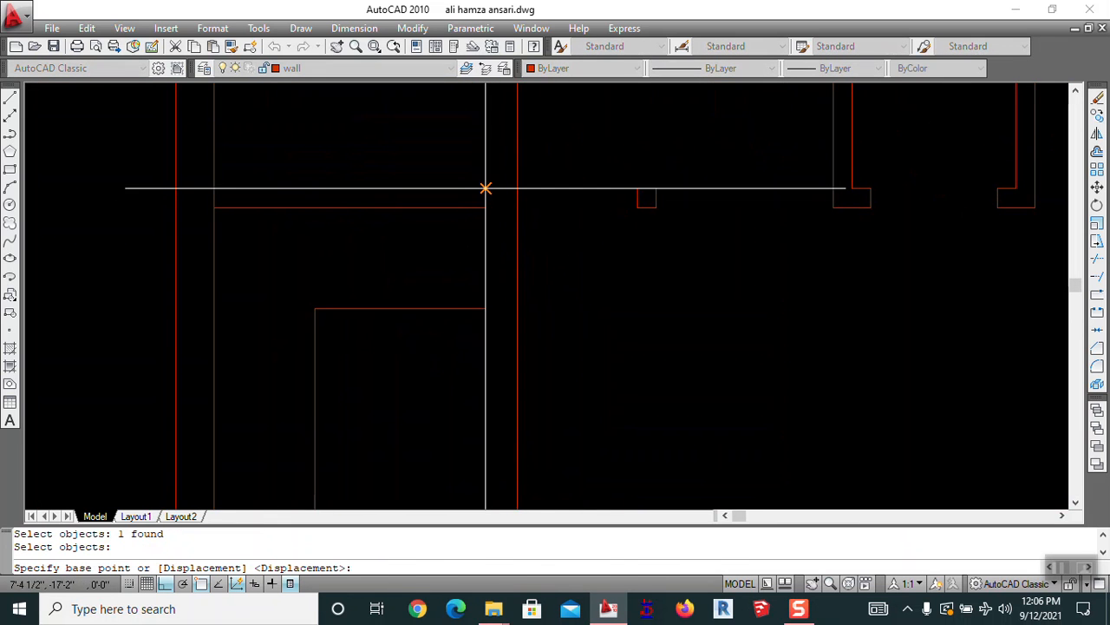
key(Escape)
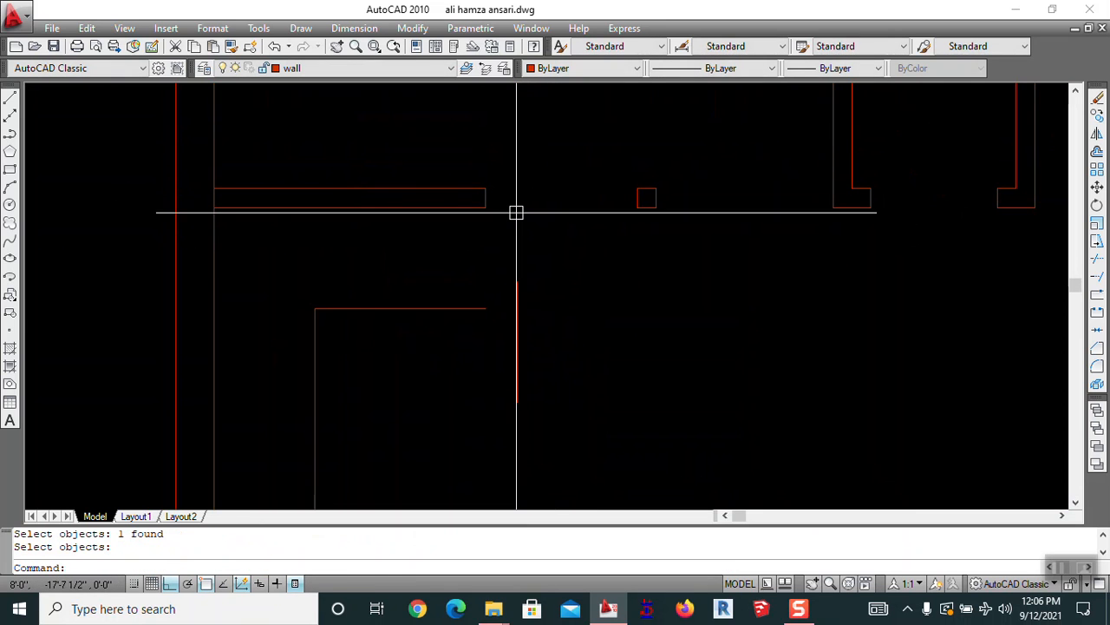
Fillet the nook's top and bottom wall lines against the vertical line to close corners
text(f)
key(Return)
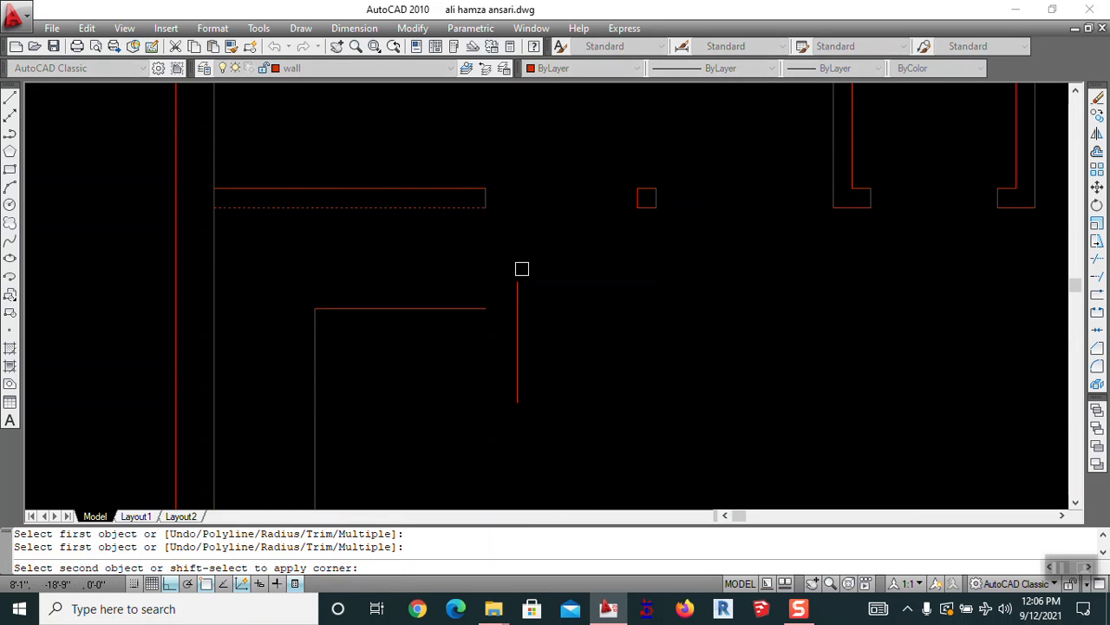
click(518, 300)
key(Return)
click(481, 310)
click(518, 257)
key(Escape)
scroll(476, 188, up, 3)
Stretch the wall end with a crossing window so it reaches the vertical line
text(s)
key(Return)
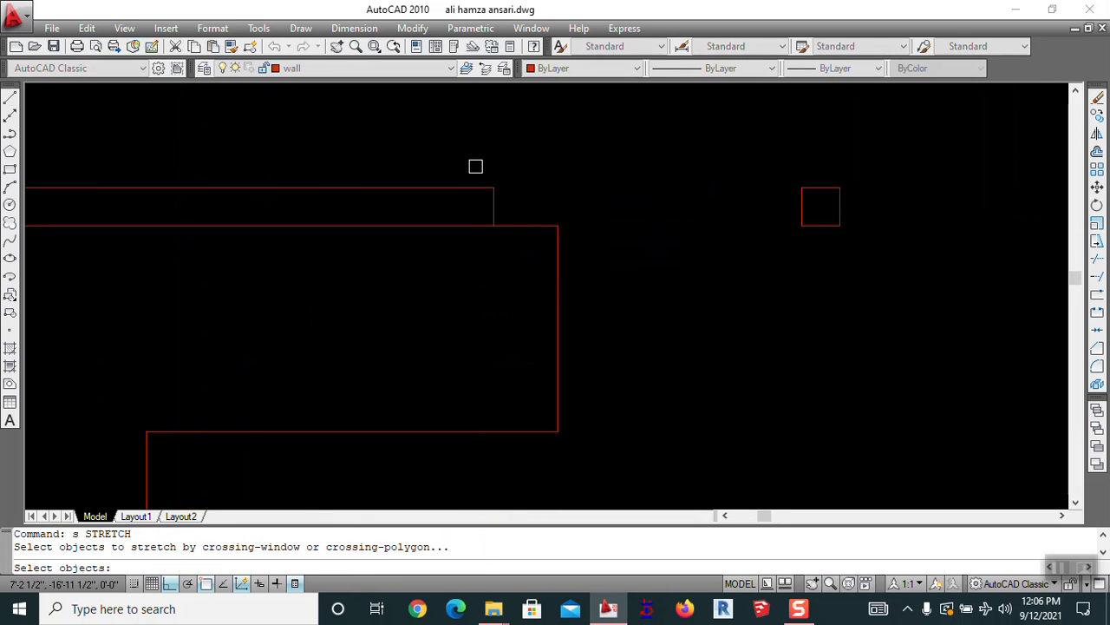
click(474, 170)
click(505, 262)
key(Return)
click(494, 226)
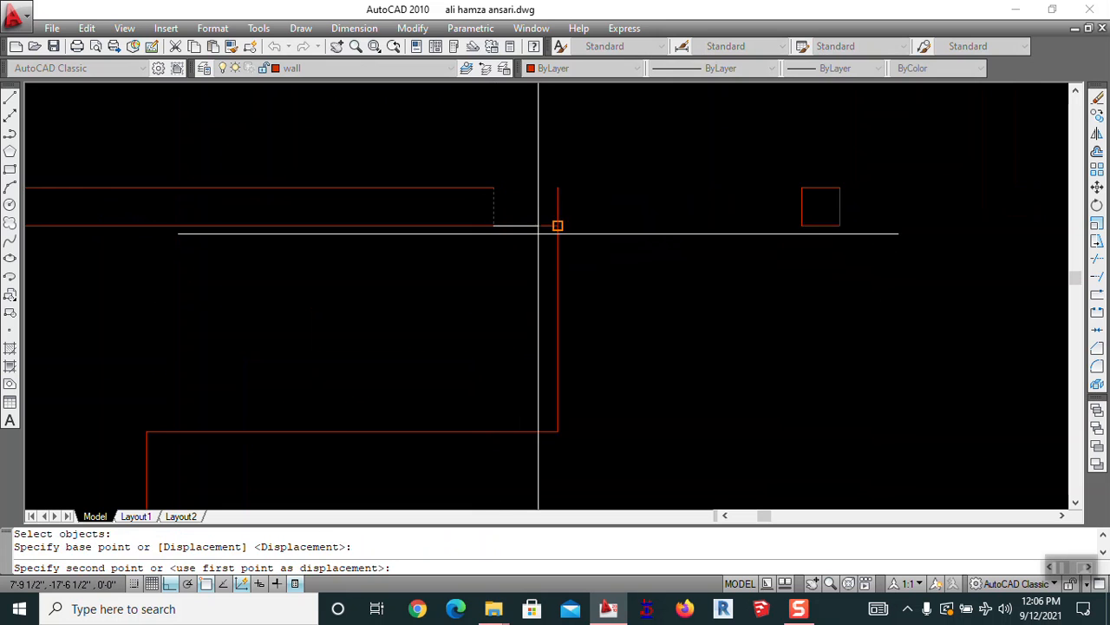
click(557, 226)
key(Escape)
Fillet the top wall line with the vertical line for a clean corner
text(f)
key(Return)
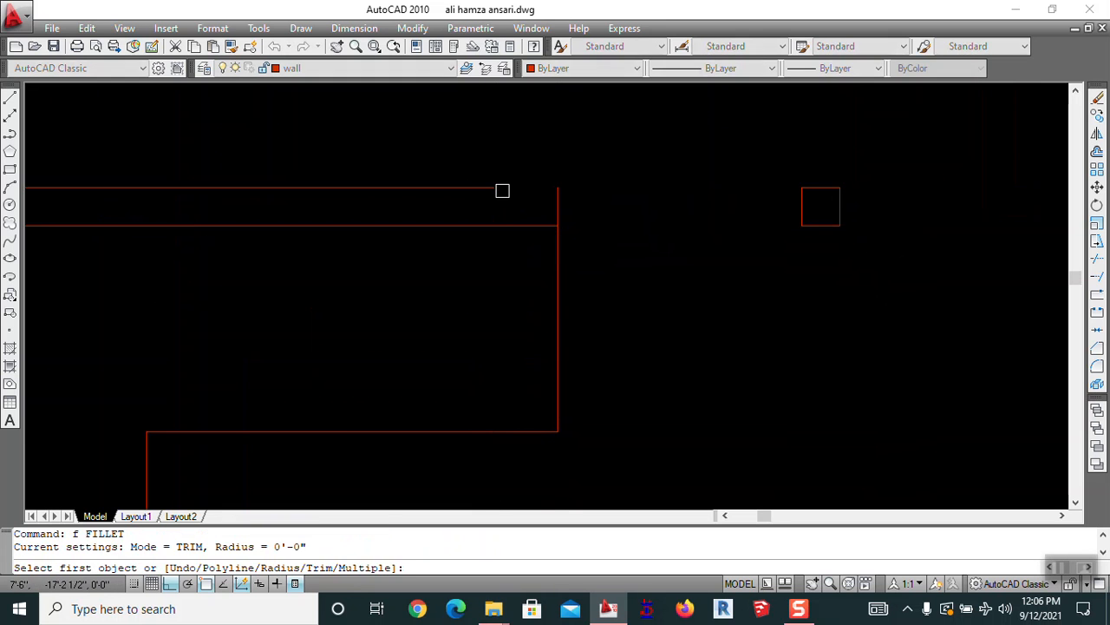
click(491, 188)
click(553, 200)
scroll(511, 199, down, 4)
middle_drag(583, 345, 618, 346)
scroll(476, 200, down, 6)
middle_drag(588, 307, 550, 300)
scroll(481, 320, up, 2)
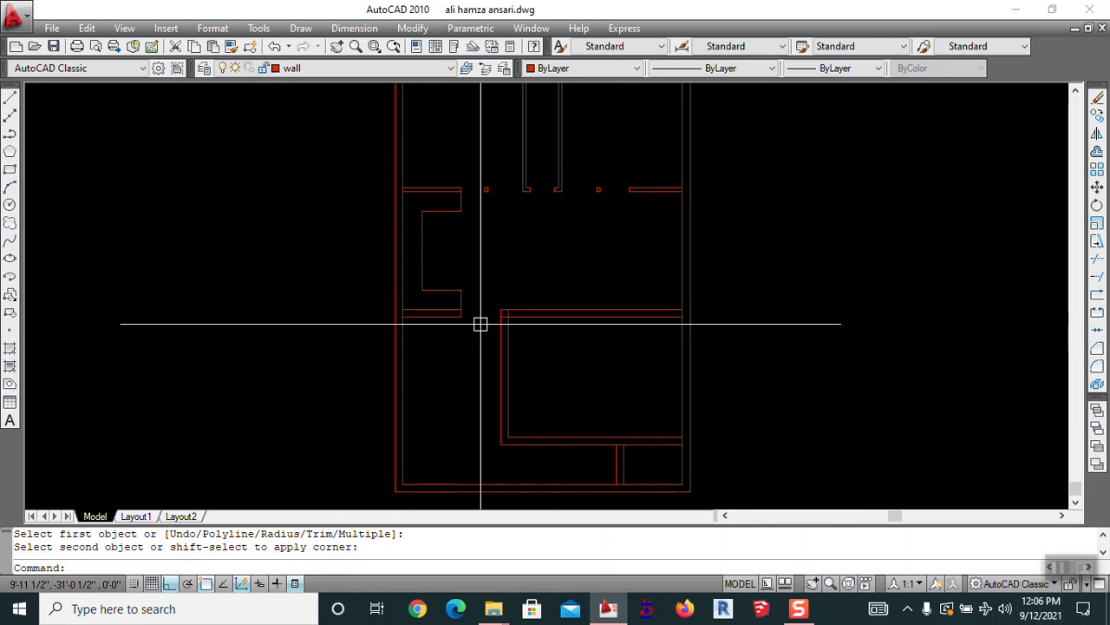
middle_drag(466, 295, 630, 260)
scroll(565, 243, up, 3)
middle_drag(606, 221, 506, 309)
scroll(510, 239, down, 4)
middle_drag(510, 241, 528, 257)
Erase the leftover wall segment and the short vertical wall line
scroll(499, 198, up, 2)
key(Escape)
text(tr)
key(Return)
key(Return)
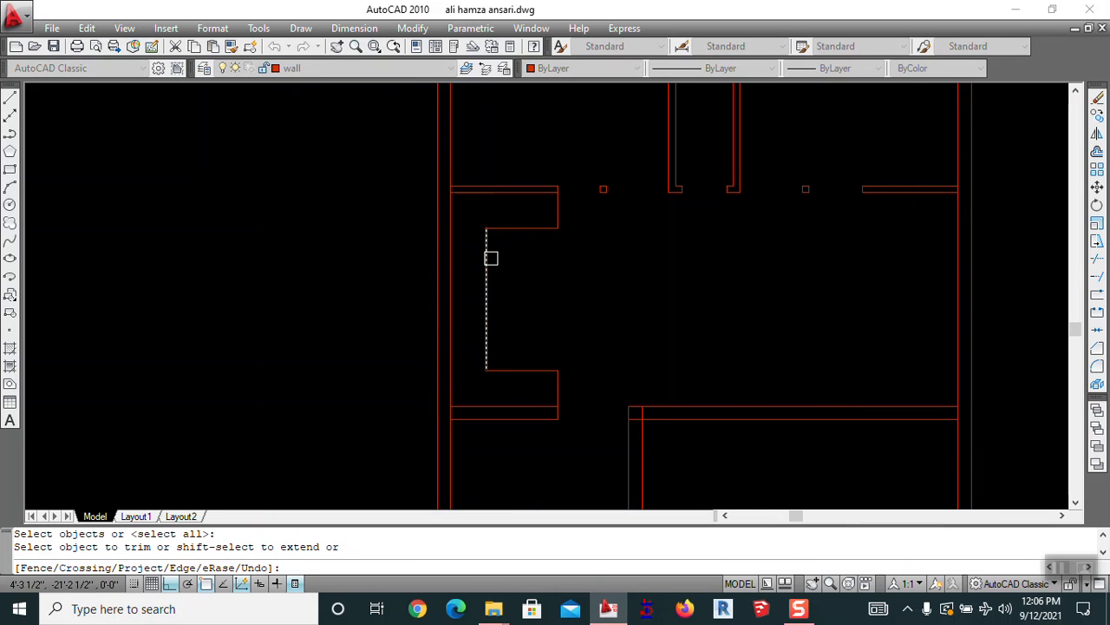
key(Escape)
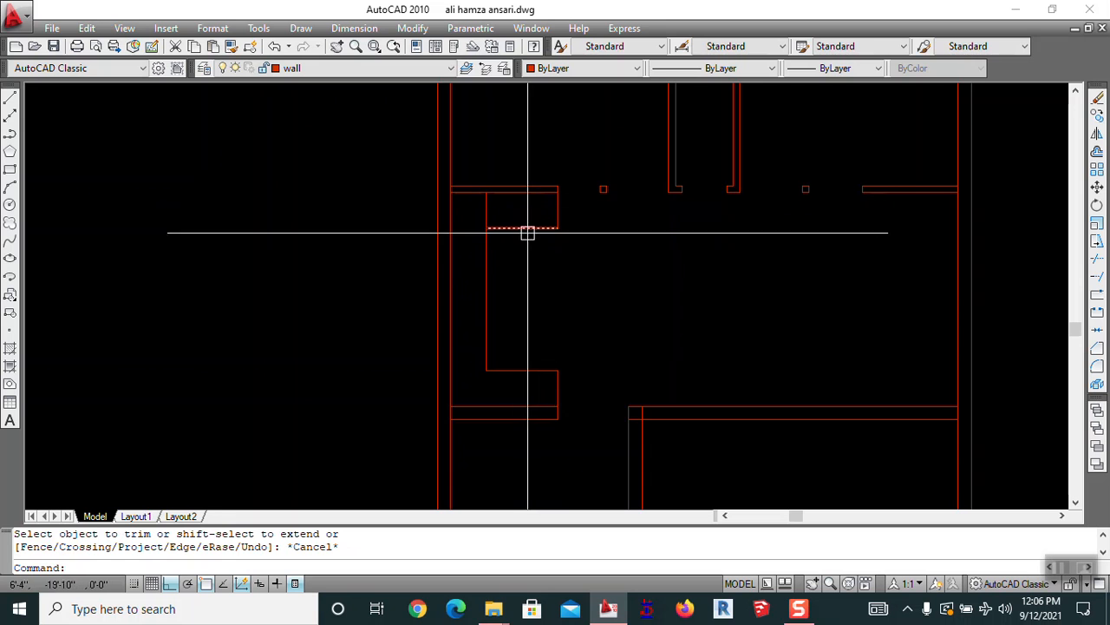
text(e)
key(Return)
click(523, 216)
click(509, 240)
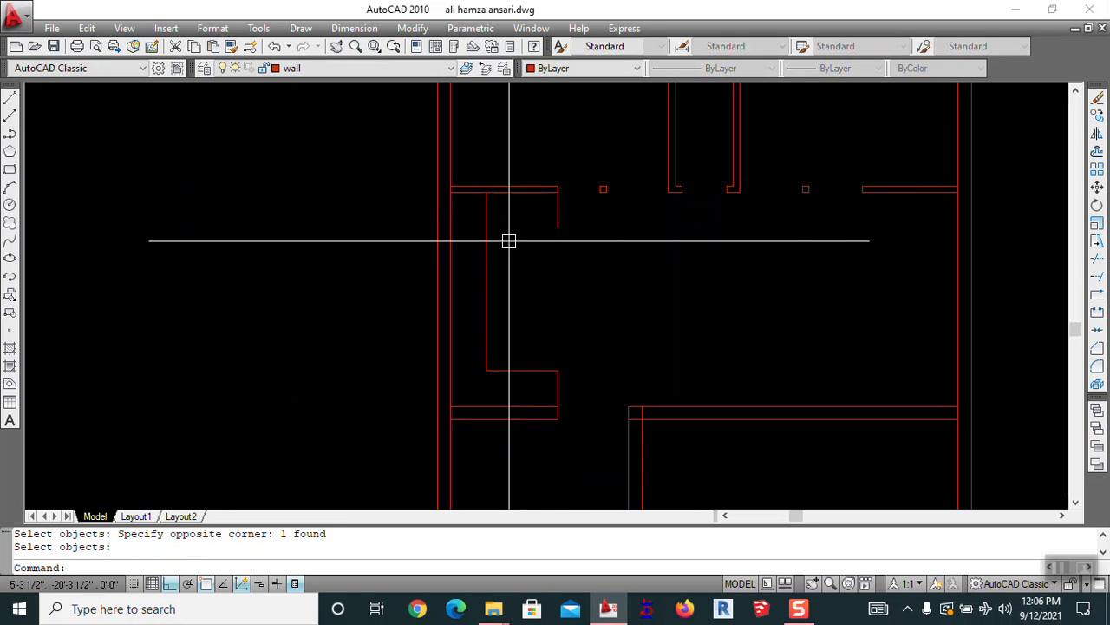
click(568, 213)
click(568, 213)
click(533, 226)
key(space)
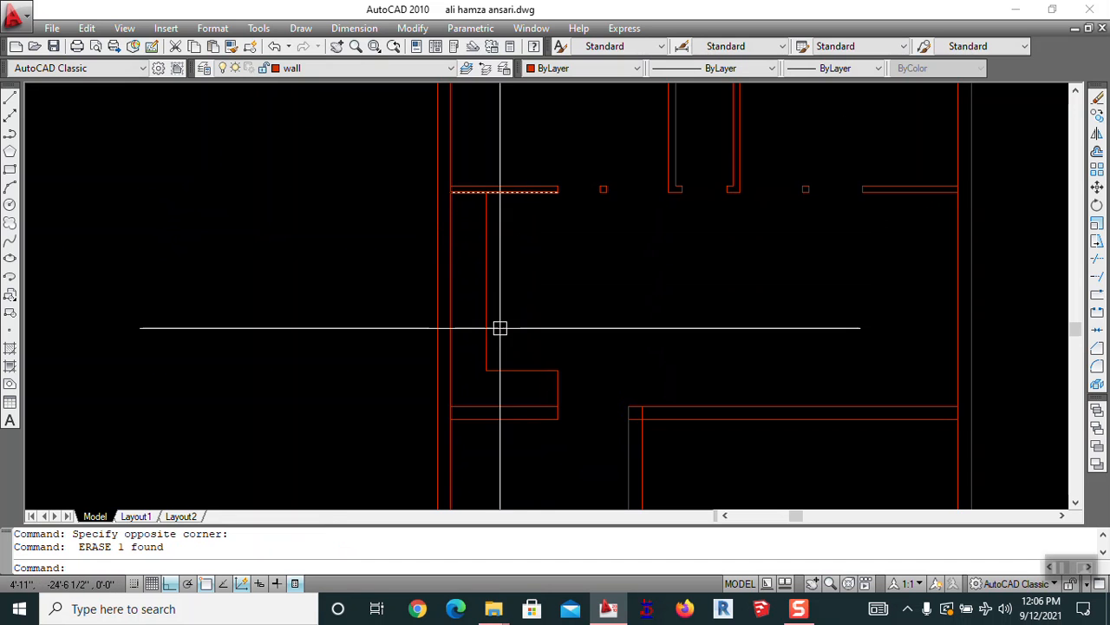
scroll(485, 290, down, 2)
key(Escape)
Pan and zoom the view to center on the small room
middle_drag(486, 210, 478, 317)
scroll(501, 236, up, 3)
scroll(519, 258, down, 2)
middle_drag(522, 274, 480, 289)
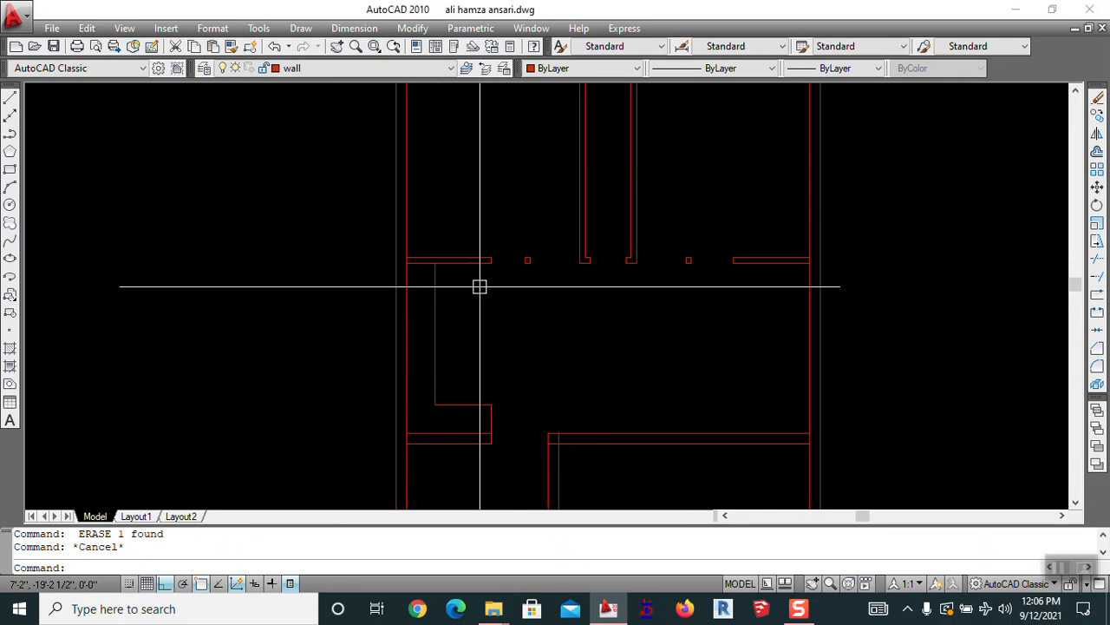
middle_drag(716, 349, 644, 272)
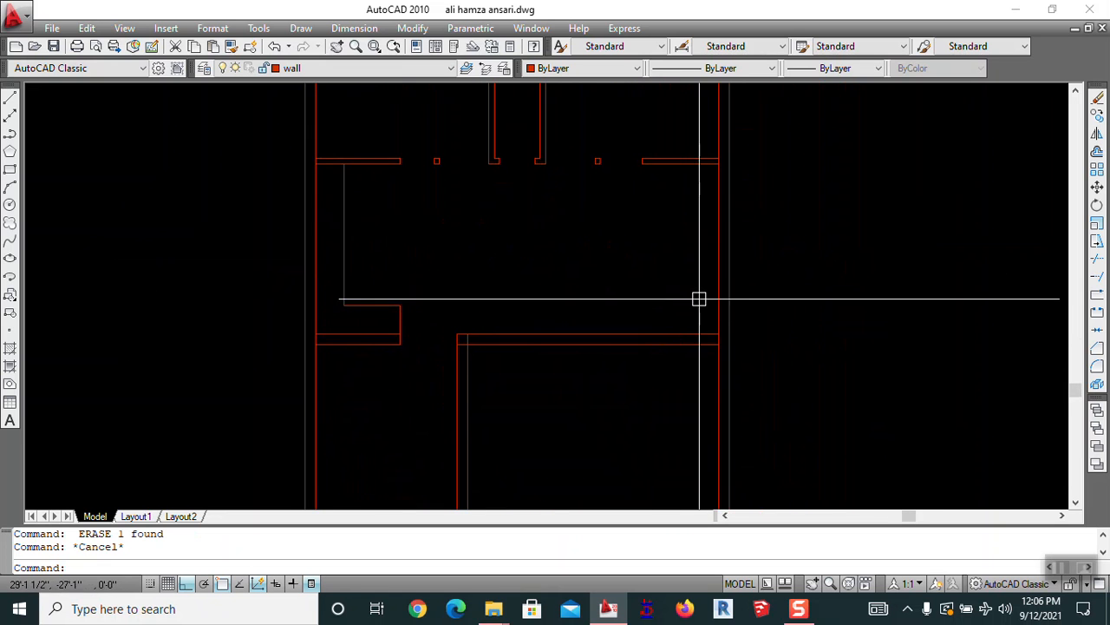
key(Escape)
middle_drag(376, 335, 575, 292)
middle_drag(548, 201, 523, 311)
scroll(539, 241, down, 2)
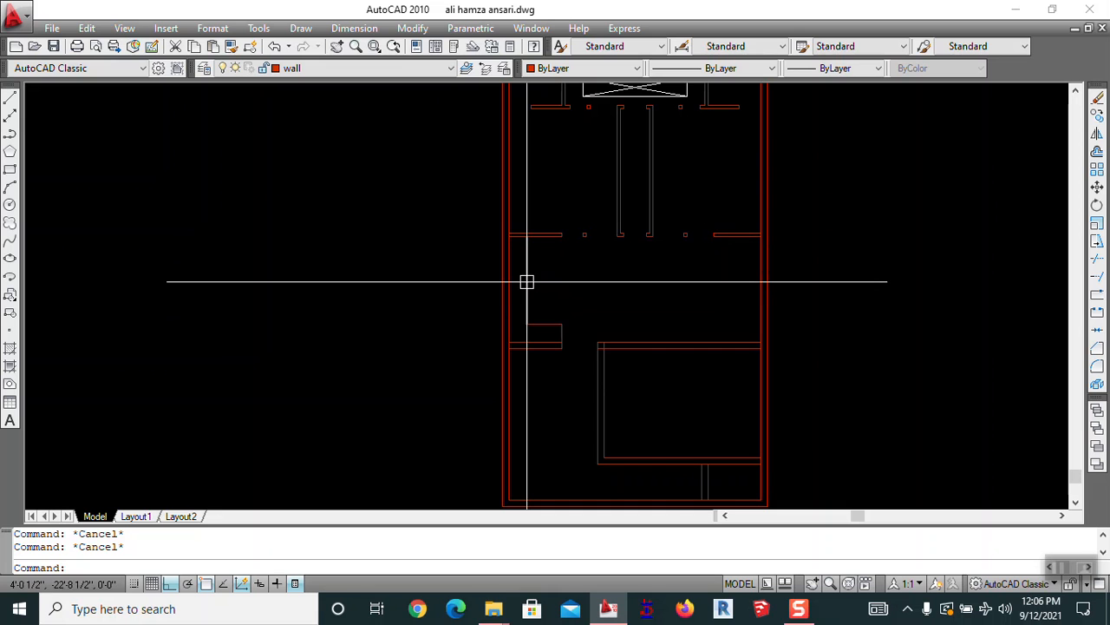
Draw a vertical line from the wall corner across the small room's open side
text(l)
key(Return)
scroll(550, 330, up, 3)
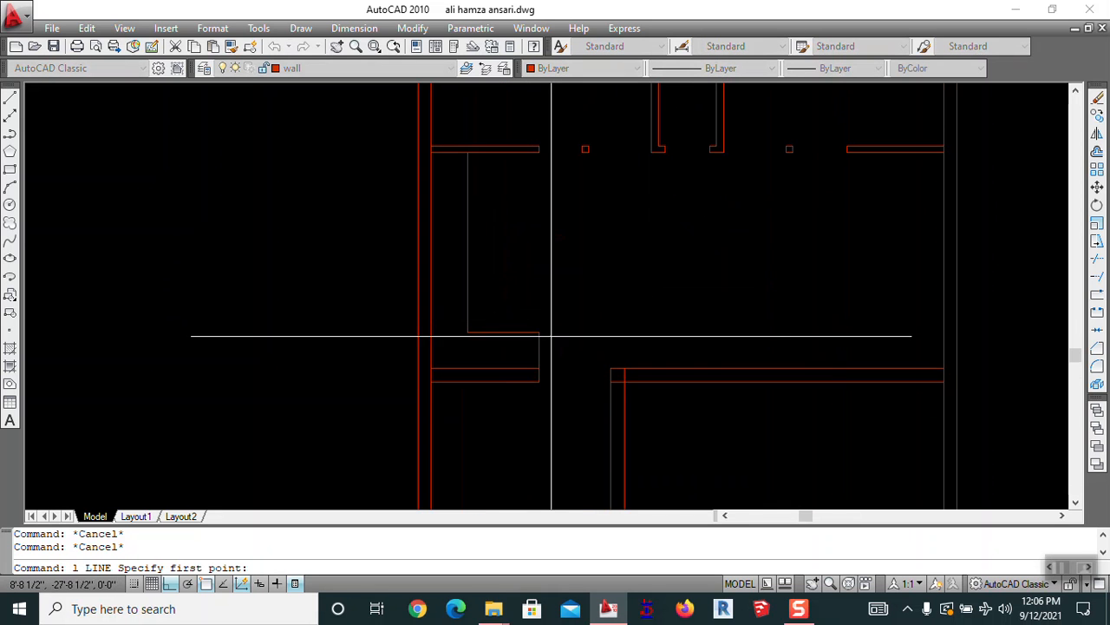
click(539, 331)
click(540, 153)
key(Escape)
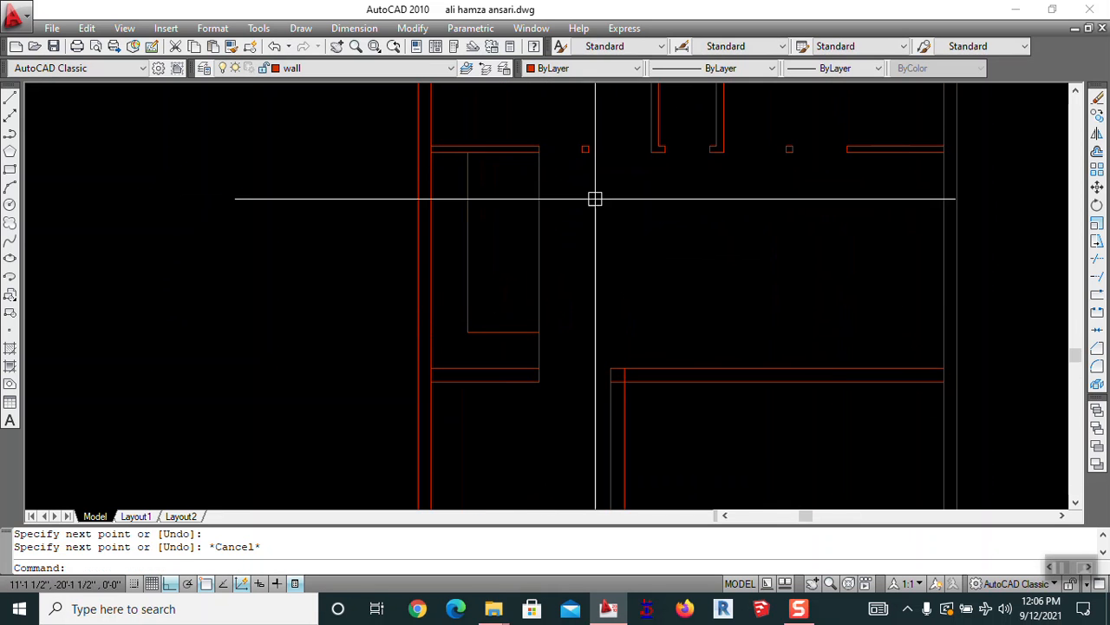
Move the new vertical line onto the door&window layer, turning it blue
click(538, 242)
click(405, 71)
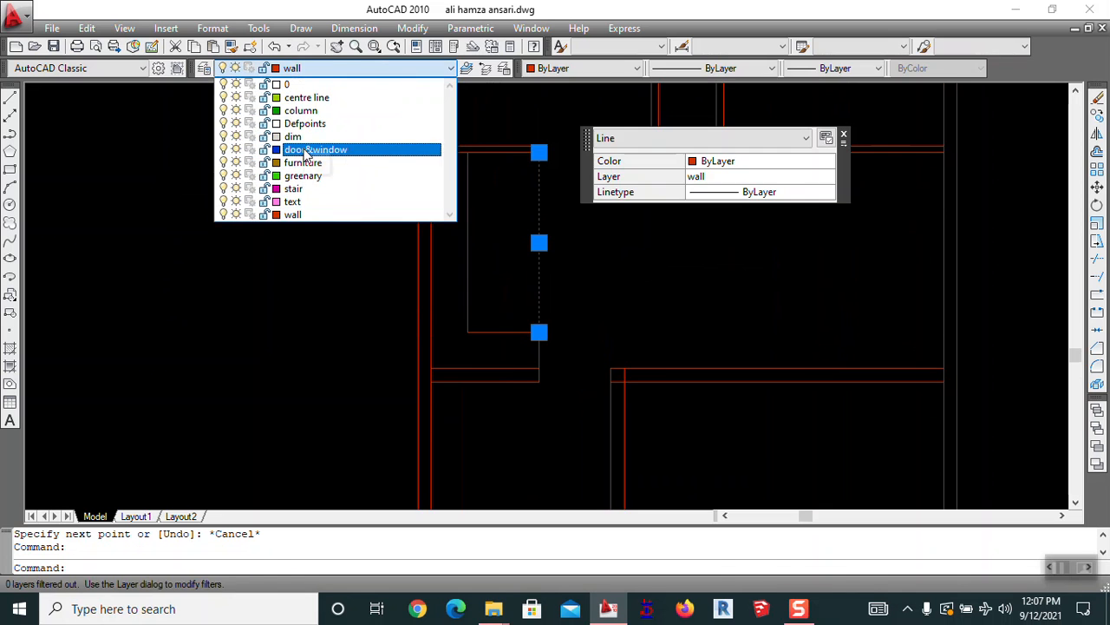
click(306, 153)
key(Escape)
scroll(614, 257, down, 2)
middle_drag(615, 258, 496, 249)
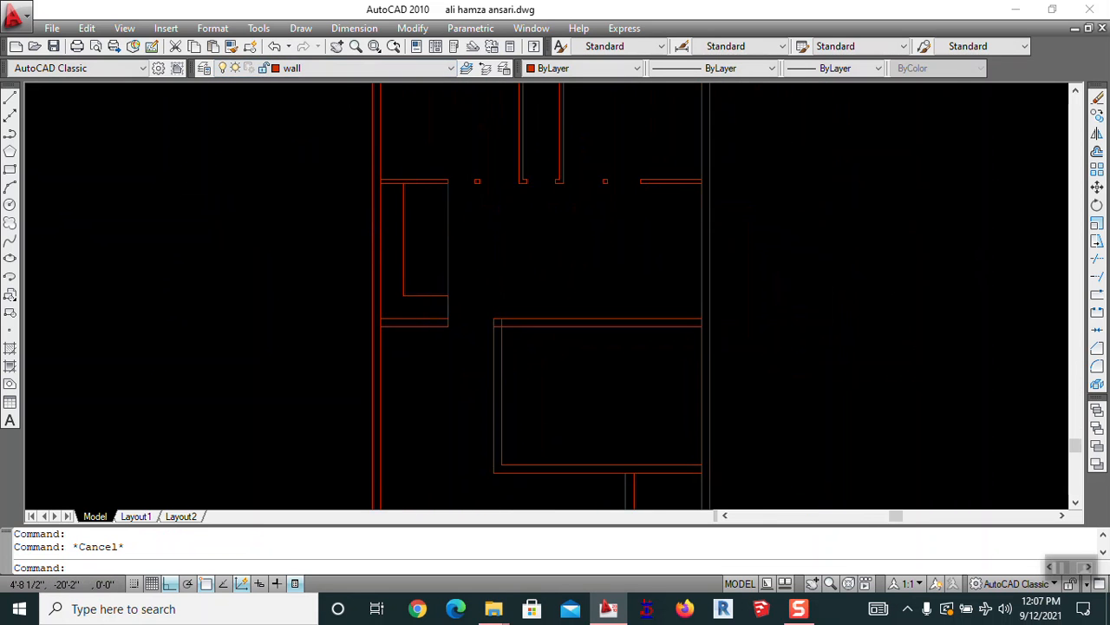
scroll(414, 209, up, 2)
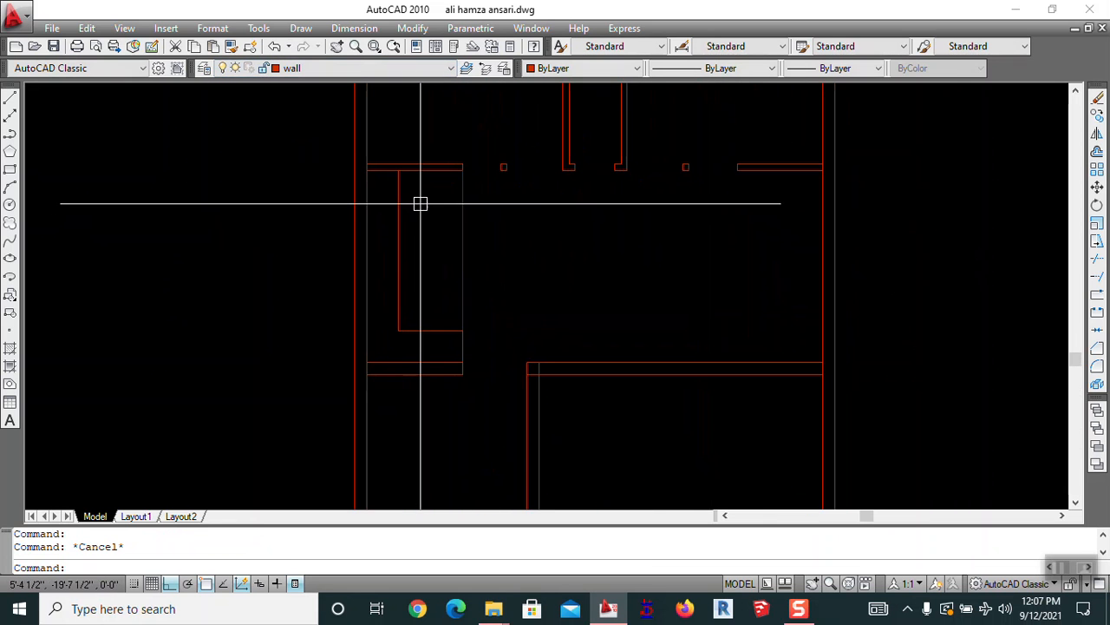
middle_drag(465, 327, 714, 242)
Start a trim, cancel it, and bring the lower-left room into view
text(trim)
key(Return)
key(Return)
scroll(610, 298, up, 5)
scroll(655, 267, down, 8)
middle_drag(715, 344, 526, 345)
key(Escape)
key(Escape)
middle_drag(559, 225, 595, 315)
scroll(544, 364, up, 3)
mouse_move(546, 370)
middle_down()
mouse_move(615, 126)
mouse_move(628, 226)
middle_up()
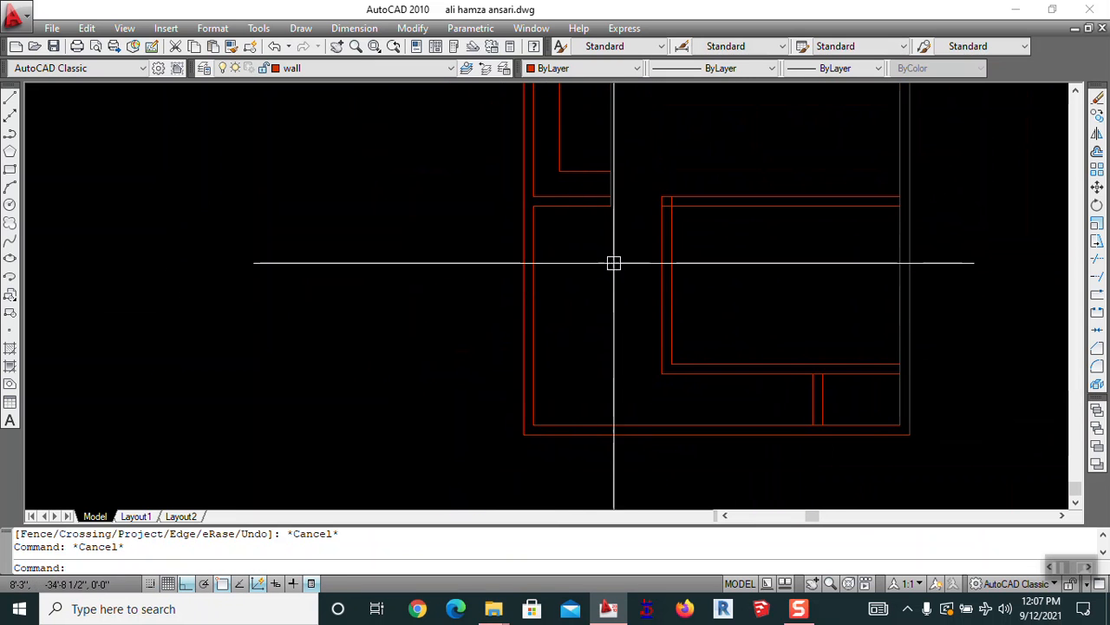
Try offsetting the top inner wall line downward using the default offset distance
key(Escape)
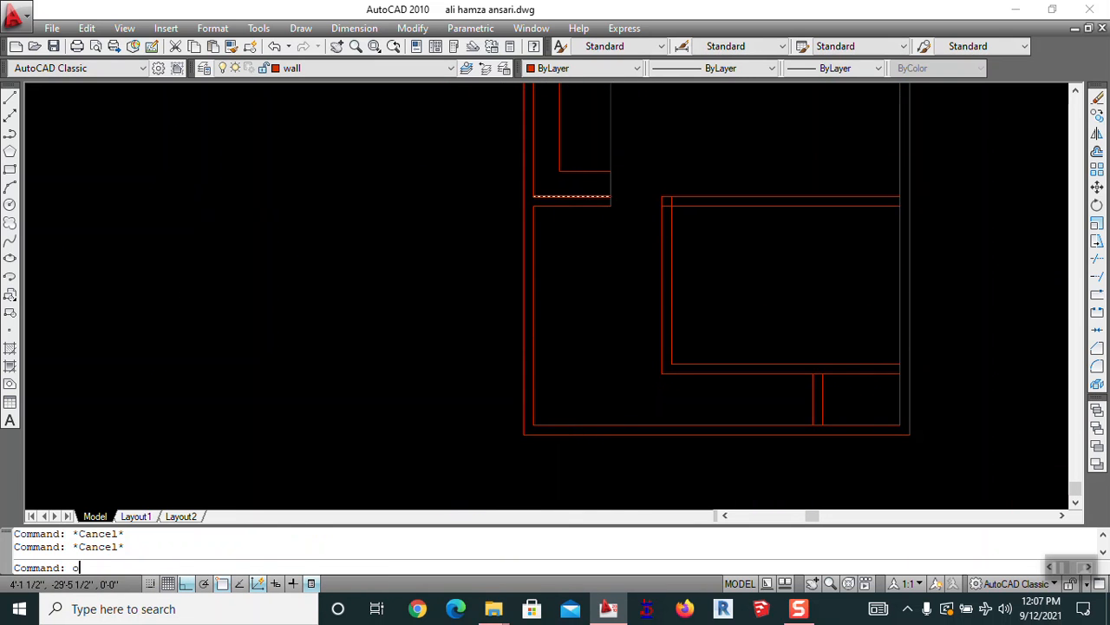
text(o)
key(Return)
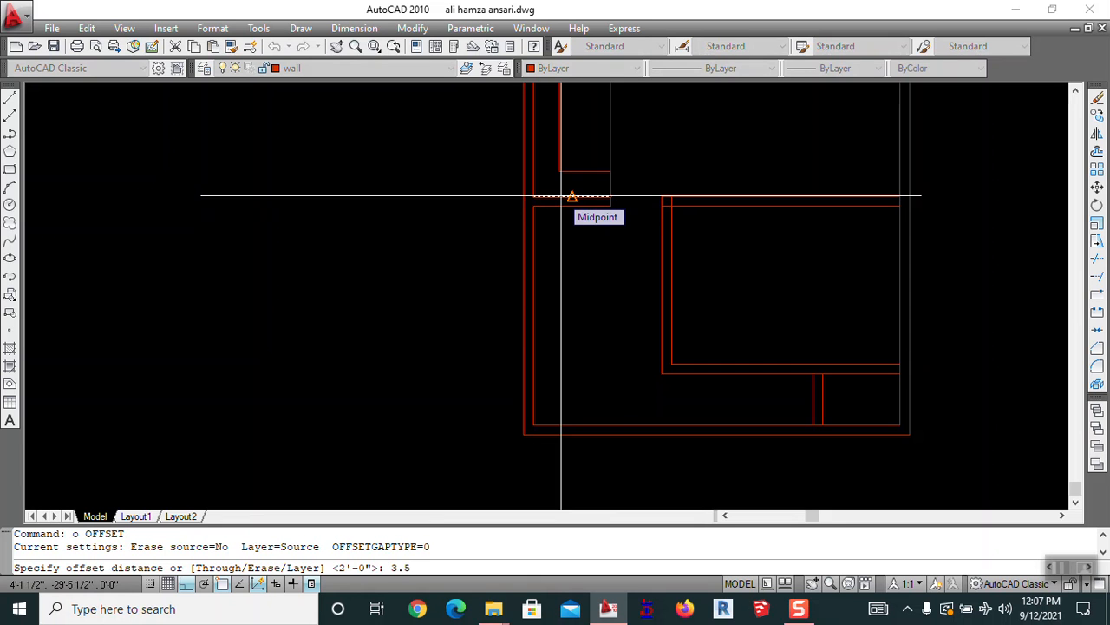
key(Return)
key(Escape)
key(Return)
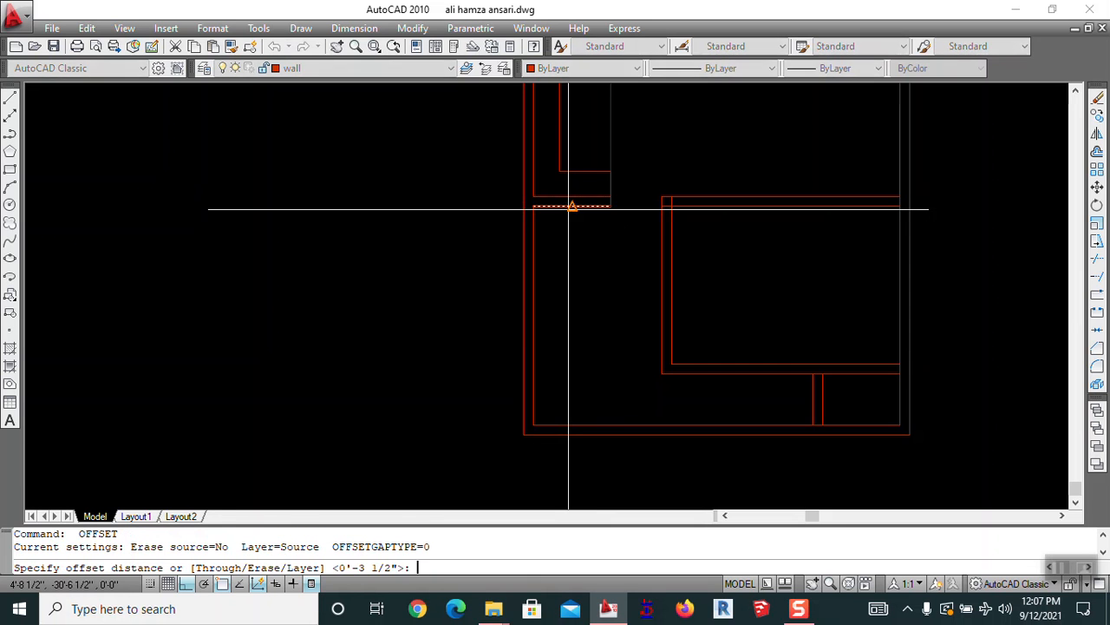
key(Return)
click(568, 206)
click(580, 232)
key(Escape)
Offset the top inner wall line down and the left inner line right by 3'-6"
text(e)
key(Return)
key(Escape)
text(o)
key(Return)
text(3.5)
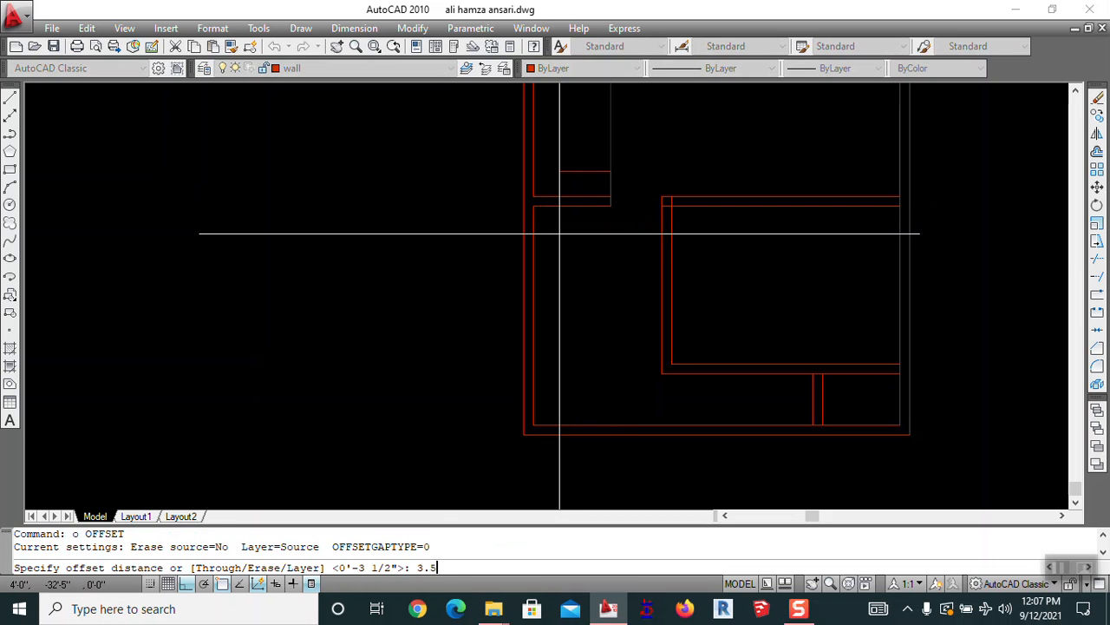
text(')
key(Return)
click(570, 205)
click(556, 252)
click(533, 299)
click(579, 277)
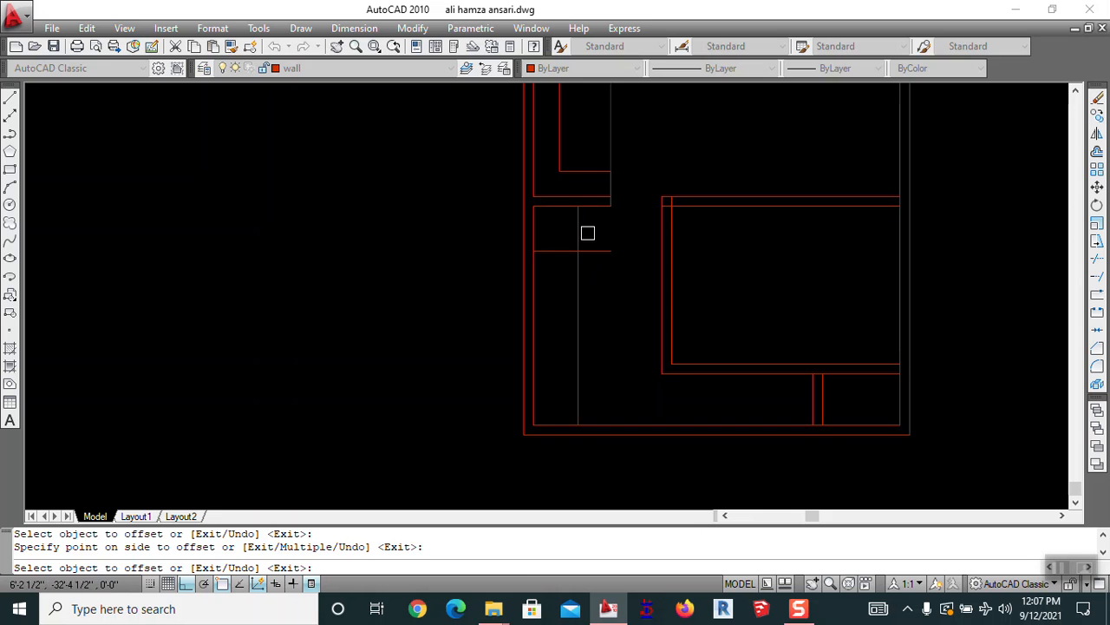
key(Escape)
Draw a vertical line from the wall corner down to the new partition line
scroll(593, 228, up, 5)
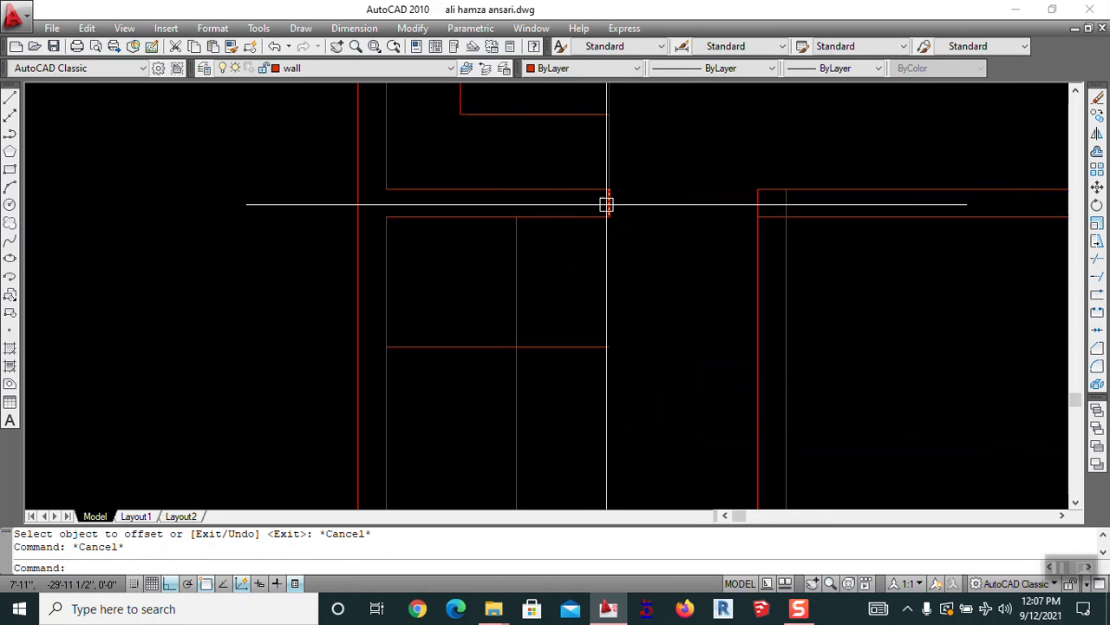
text(l)
key(Return)
click(608, 216)
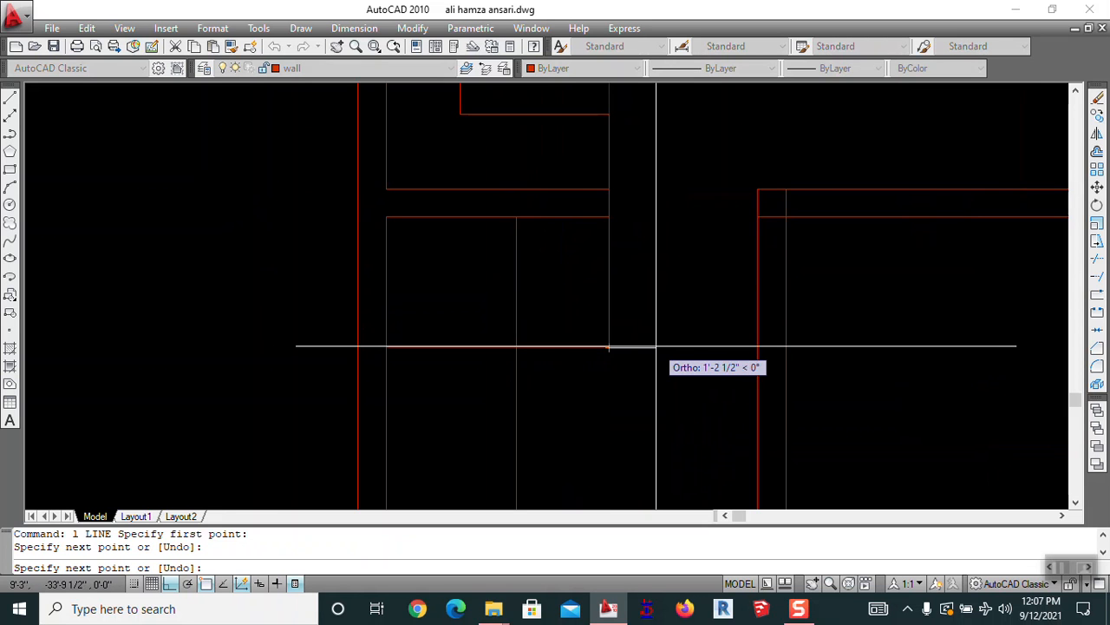
click(608, 347)
key(Escape)
key(Return)
click(608, 347)
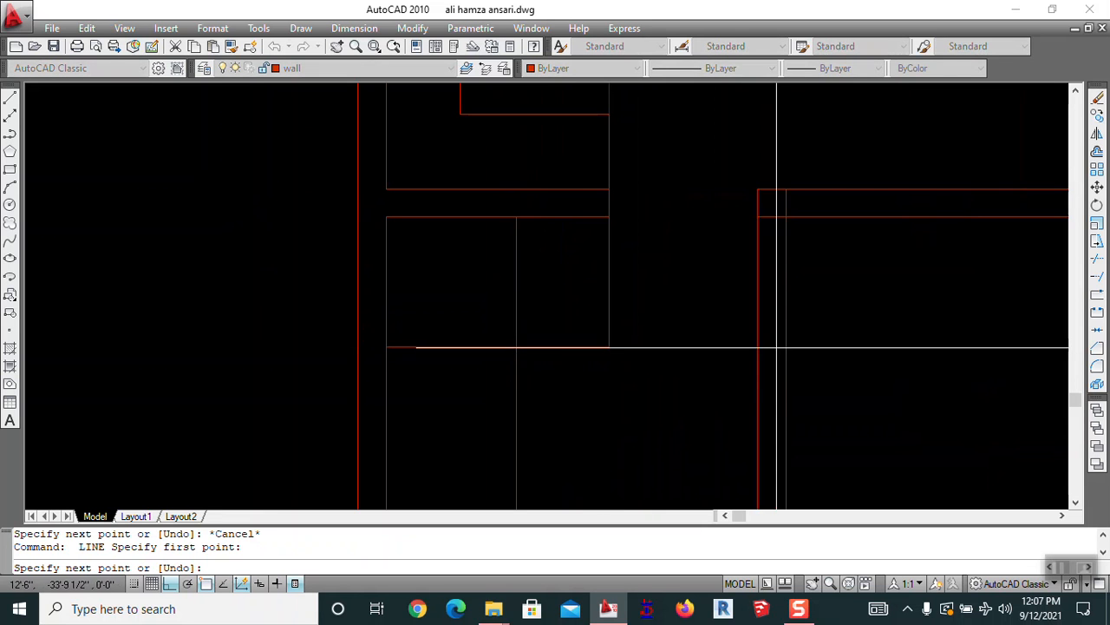
key(Escape)
scroll(779, 347, up, 4)
Trim the new partition lines against the surrounding walls
text(tr)
key(Return)
key(Return)
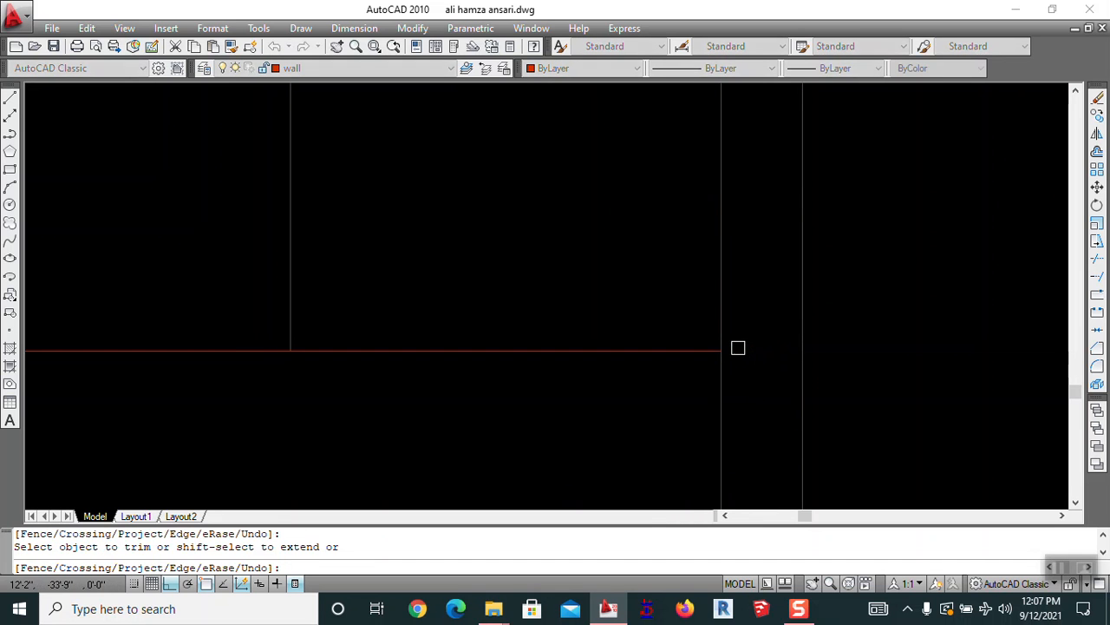
scroll(735, 343, down, 3)
key(Return)
key(Escape)
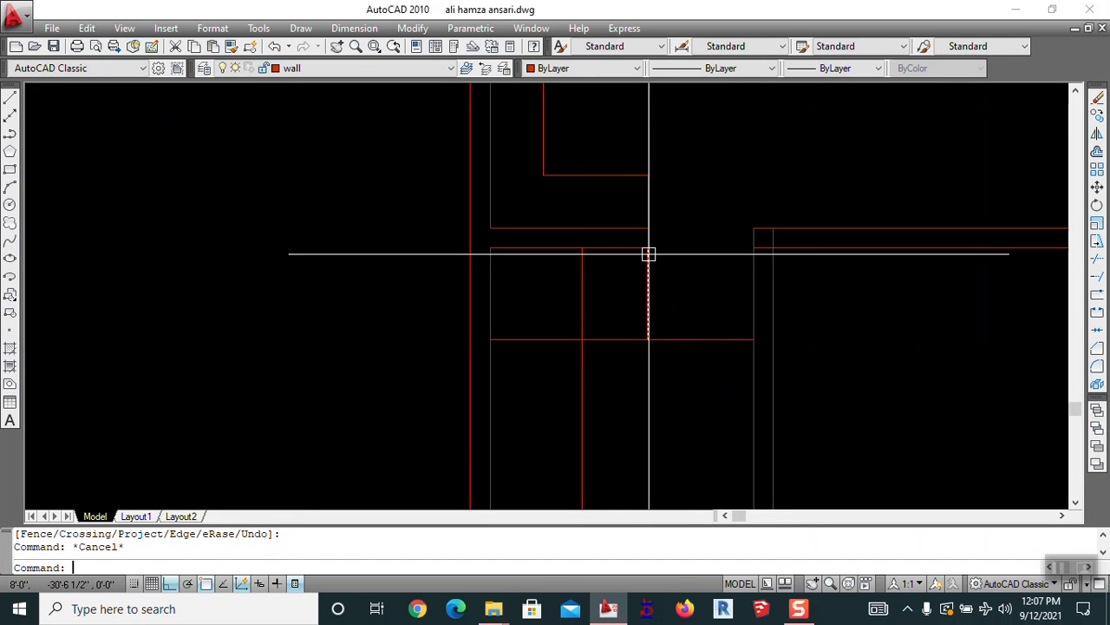
text(l)
key(Return)
click(636, 266)
scroll(751, 260, up, 3)
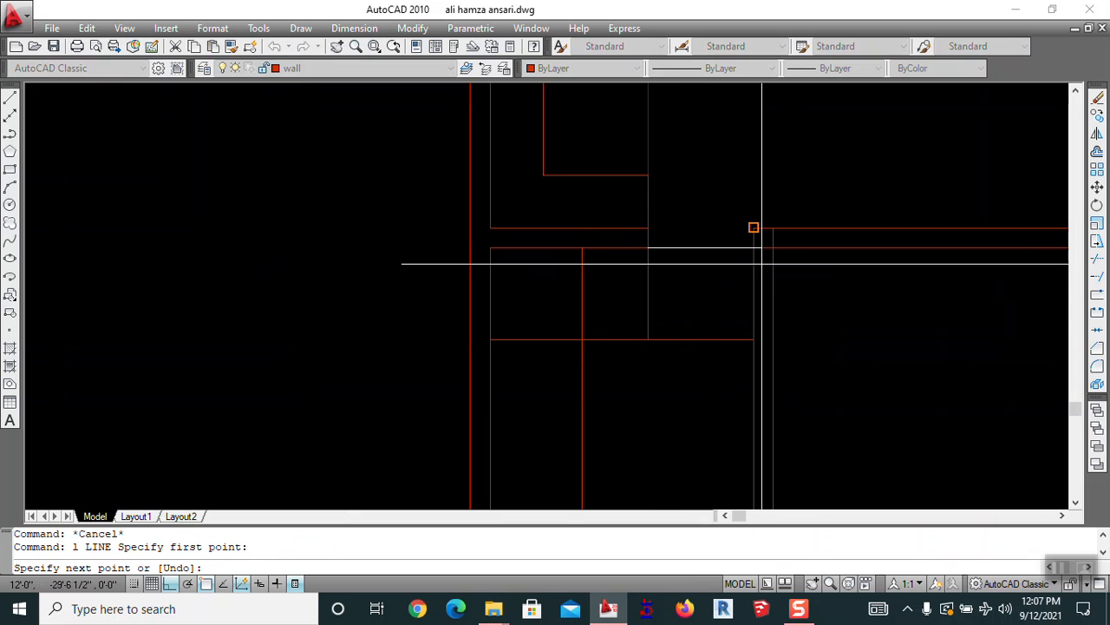
key(Escape)
scroll(590, 275, down, 2)
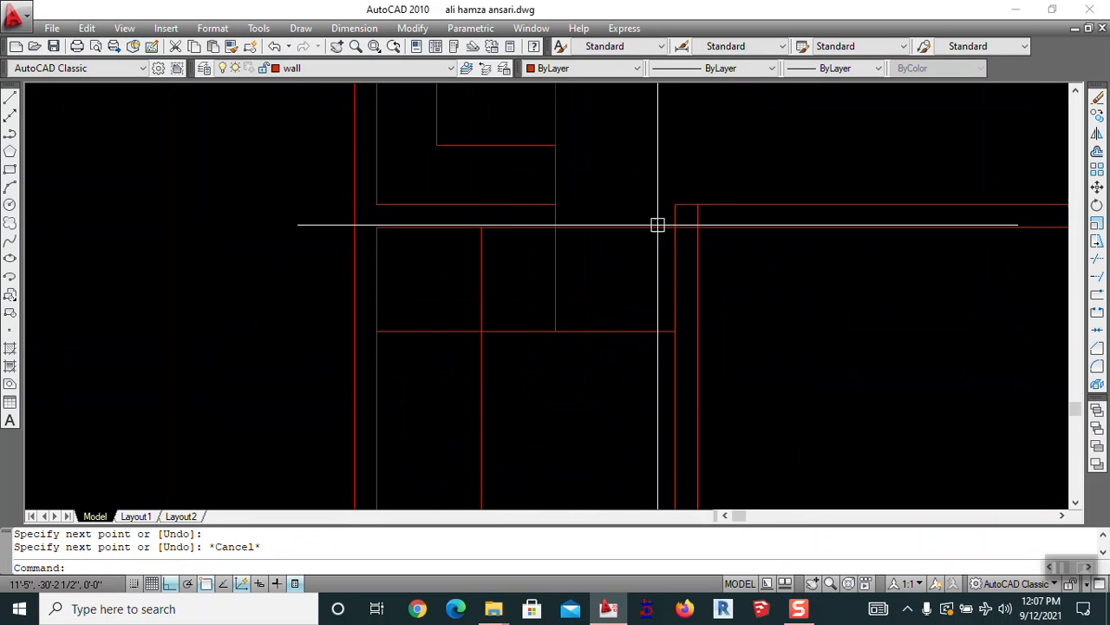
Grip-stretch the overlong horizontal partition line back to the wall corner
click(674, 229)
click(696, 229)
click(682, 228)
key(Escape)
scroll(596, 250, down, 5)
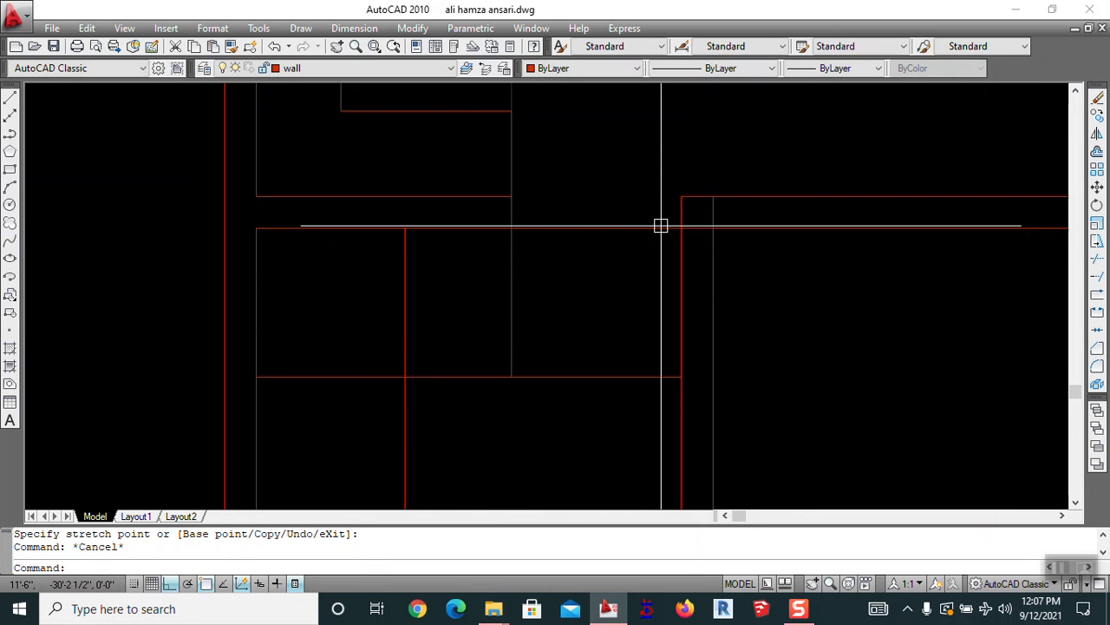
middle_drag(582, 307, 636, 191)
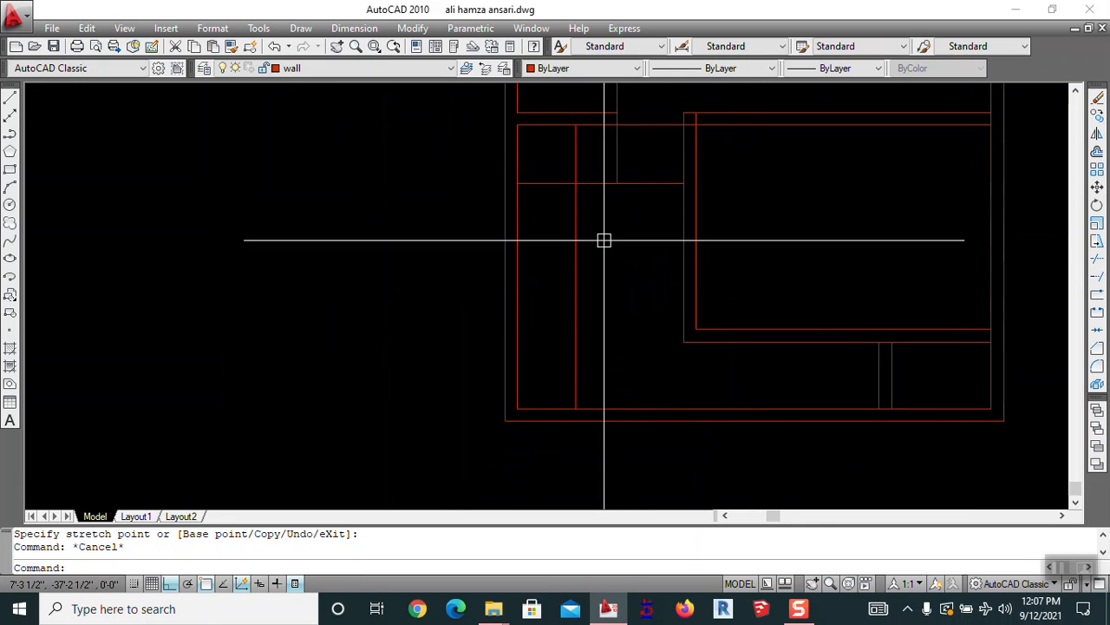
Bring the lower-left corner into view for the next offset
key(Escape)
text(tr)
key(Return)
key(Return)
key(Escape)
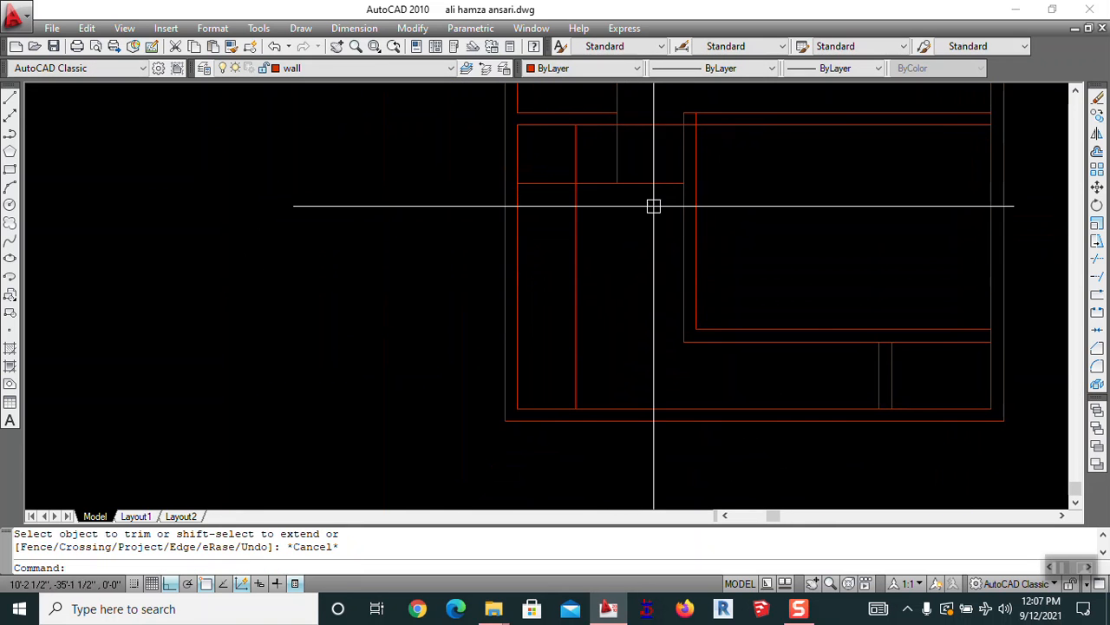
middle_drag(631, 255, 620, 352)
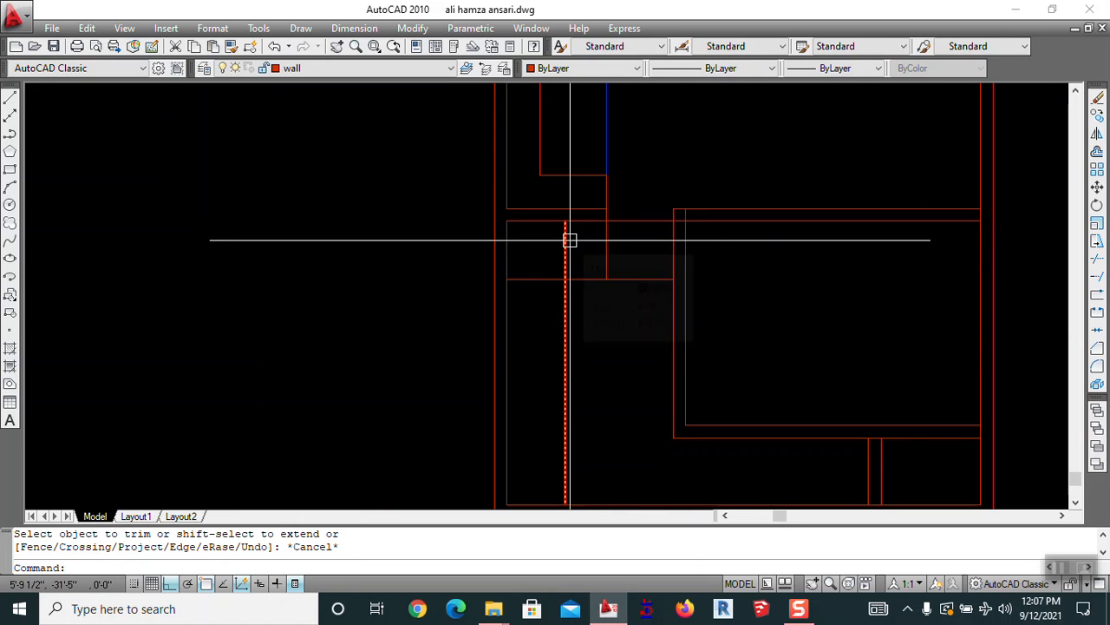
key(Escape)
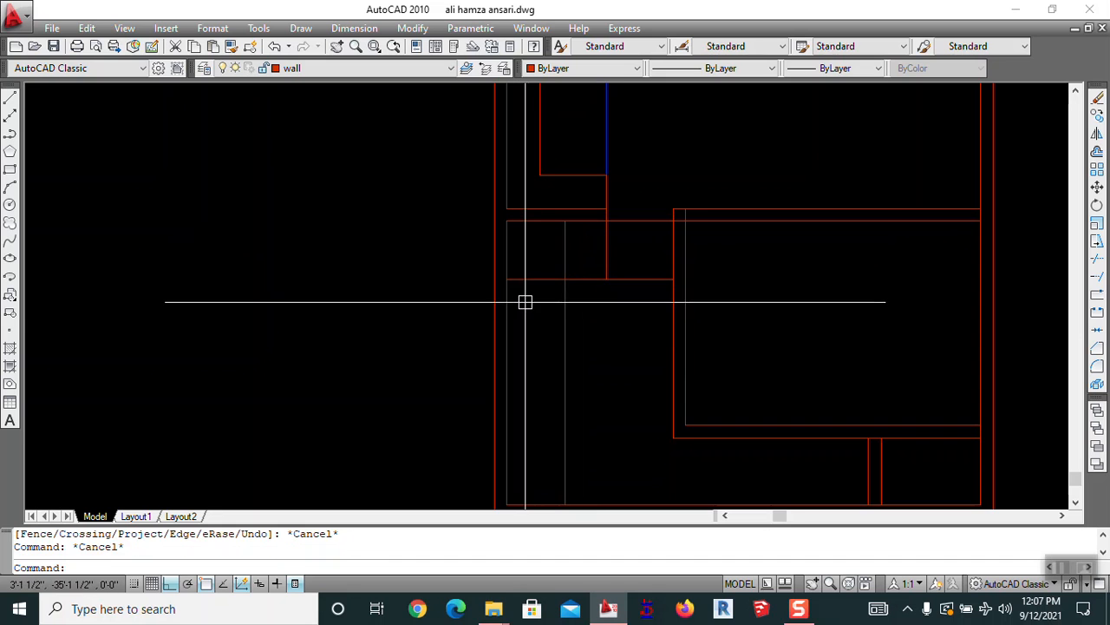
text(o)
key(Return)
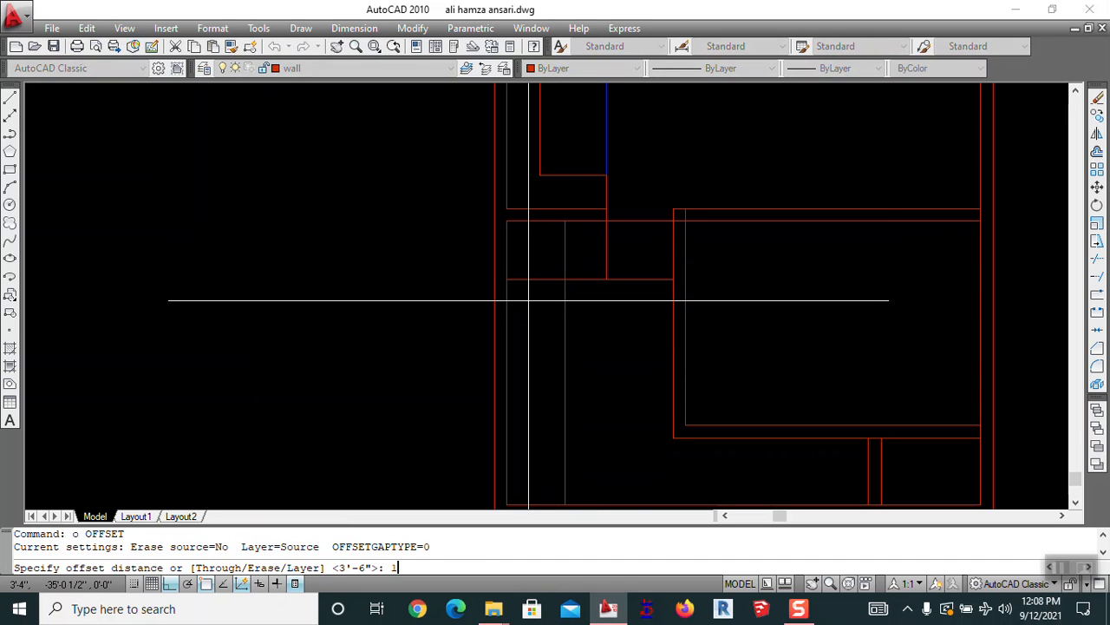
Offset the horizontal partition line by 10
text(10)
key(Return)
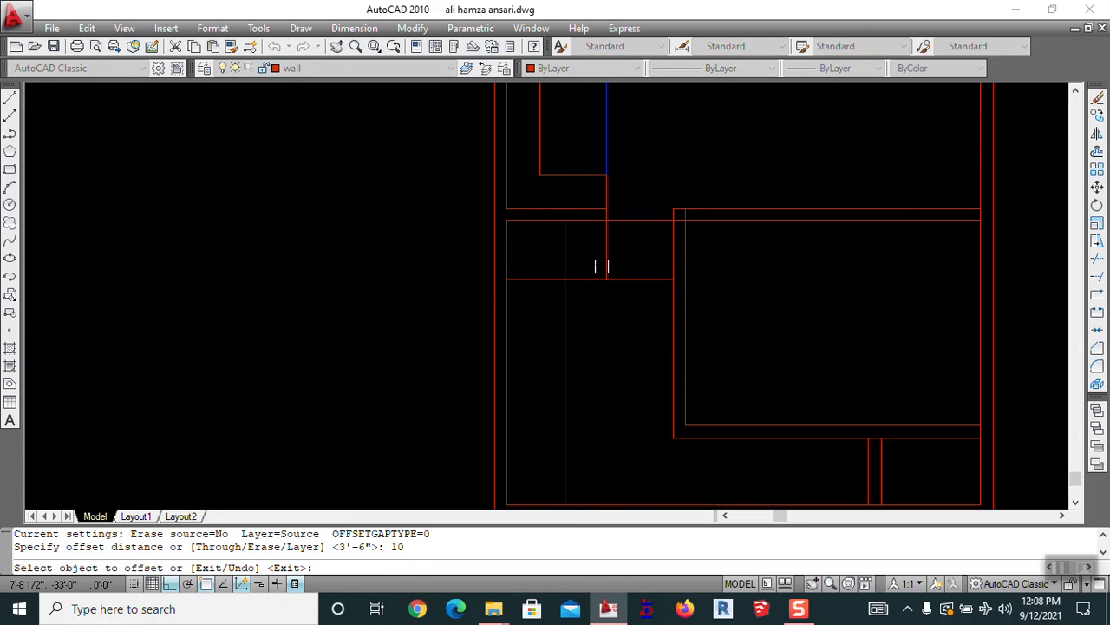
click(605, 250)
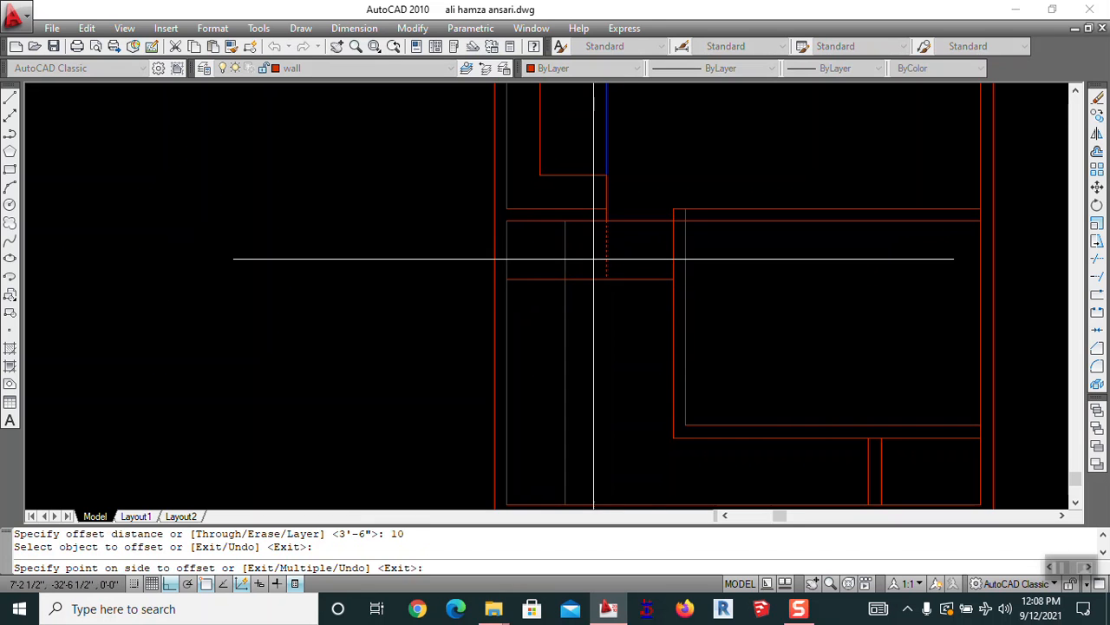
click(593, 259)
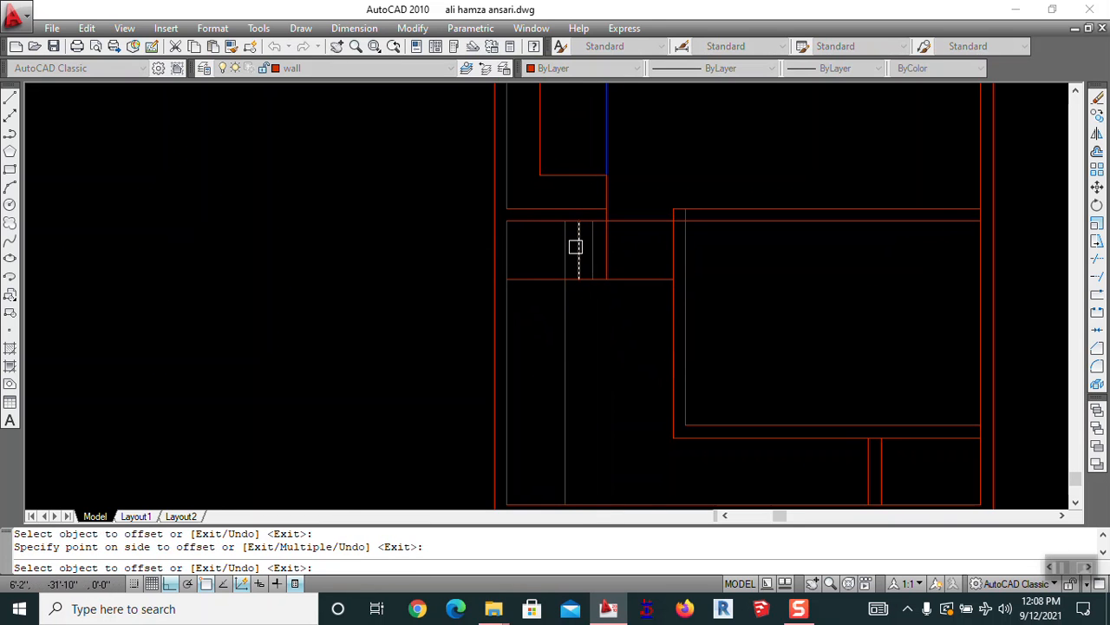
key(Escape)
Draw a line from the partition to the stairwell rectangle's corner
text(l)
key(Return)
click(565, 278)
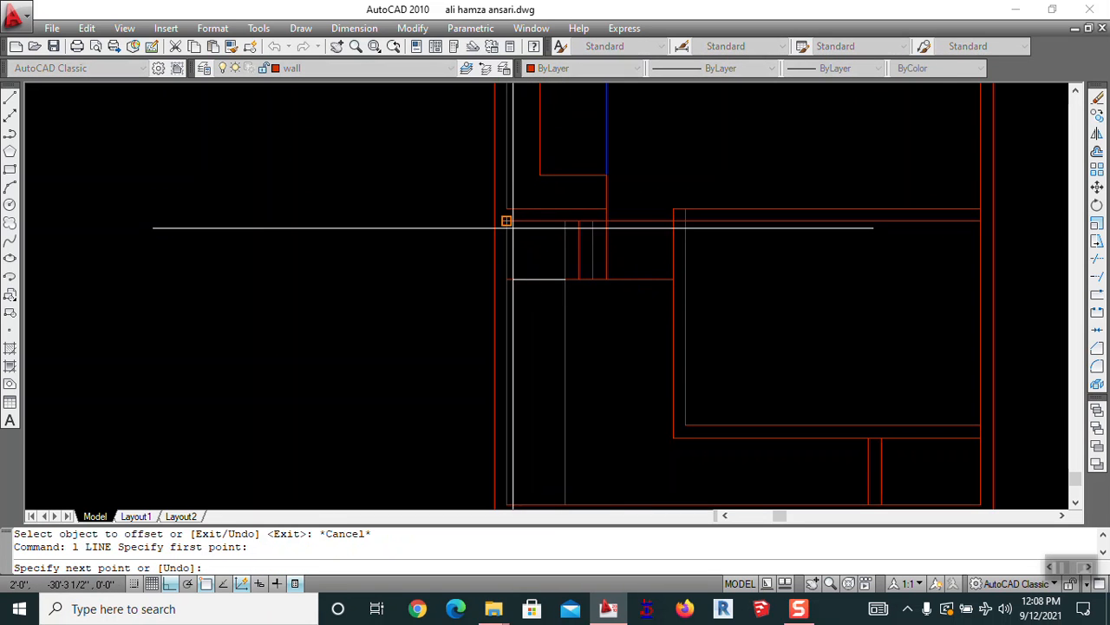
click(506, 222)
key(Escape)
middle_drag(589, 347, 576, 323)
Offset the horizontal line 10 below and trim the short line's right end
text(o)
key(Return)
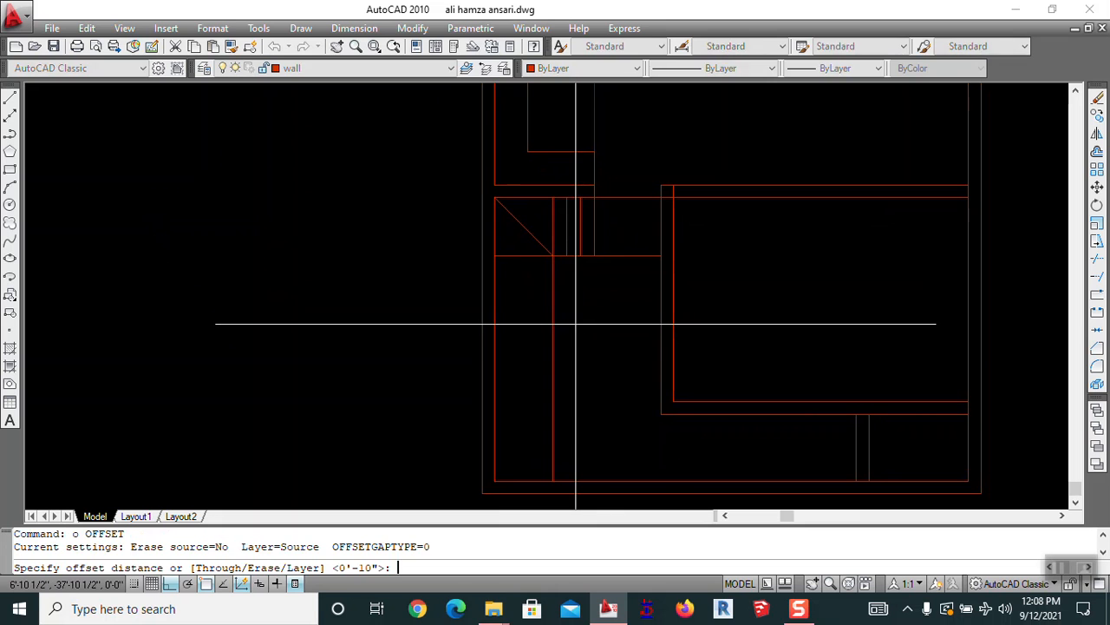
text(10)
key(Return)
click(524, 254)
click(526, 292)
key(Escape)
text(t)
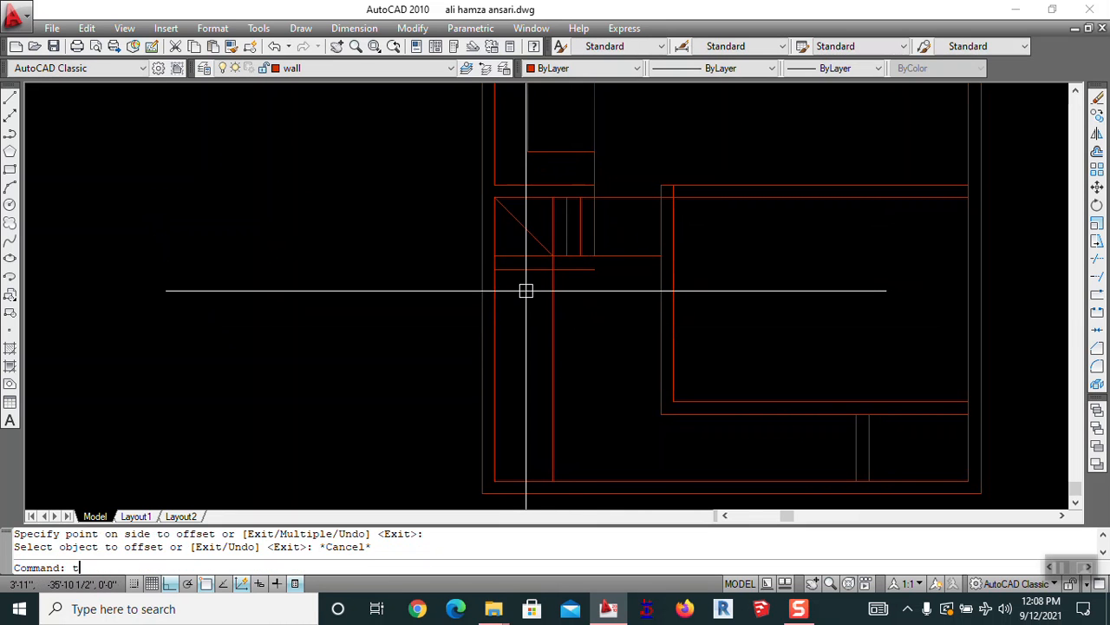
text(r)
key(Return)
Add nine more stair tread lines, each offset 10 below the previous
key(Return)
click(578, 269)
key(Escape)
text(o)
key(Return)
text(10)
key(Return)
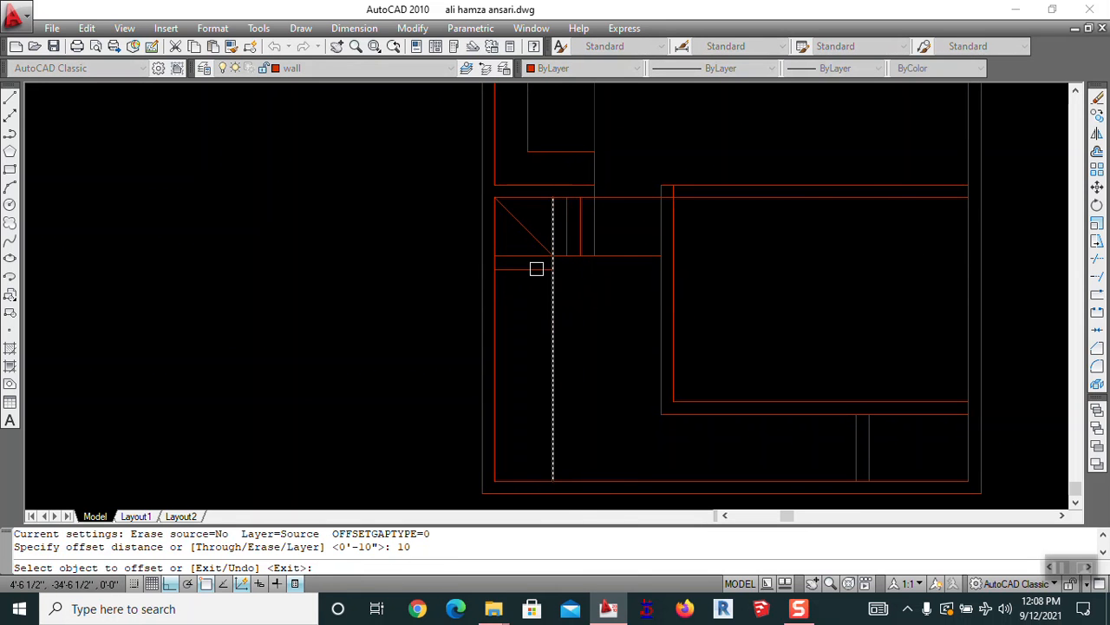
click(535, 269)
click(535, 291)
click(534, 304)
click(534, 322)
click(535, 340)
click(536, 357)
click(536, 368)
click(536, 376)
click(534, 388)
click(534, 388)
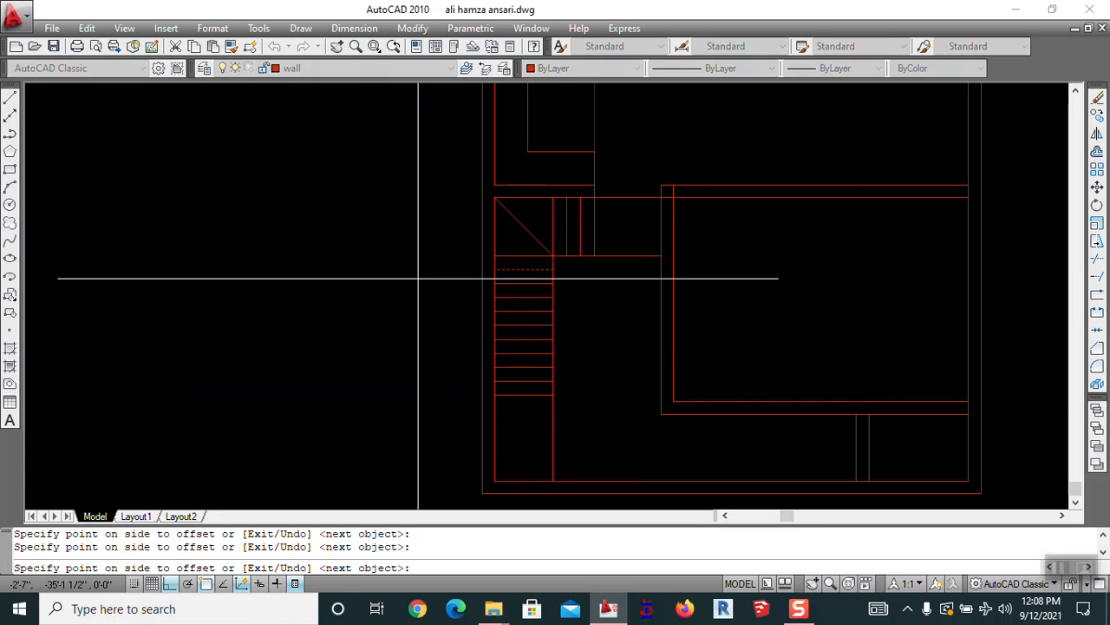
middle_drag(413, 415, 401, 330)
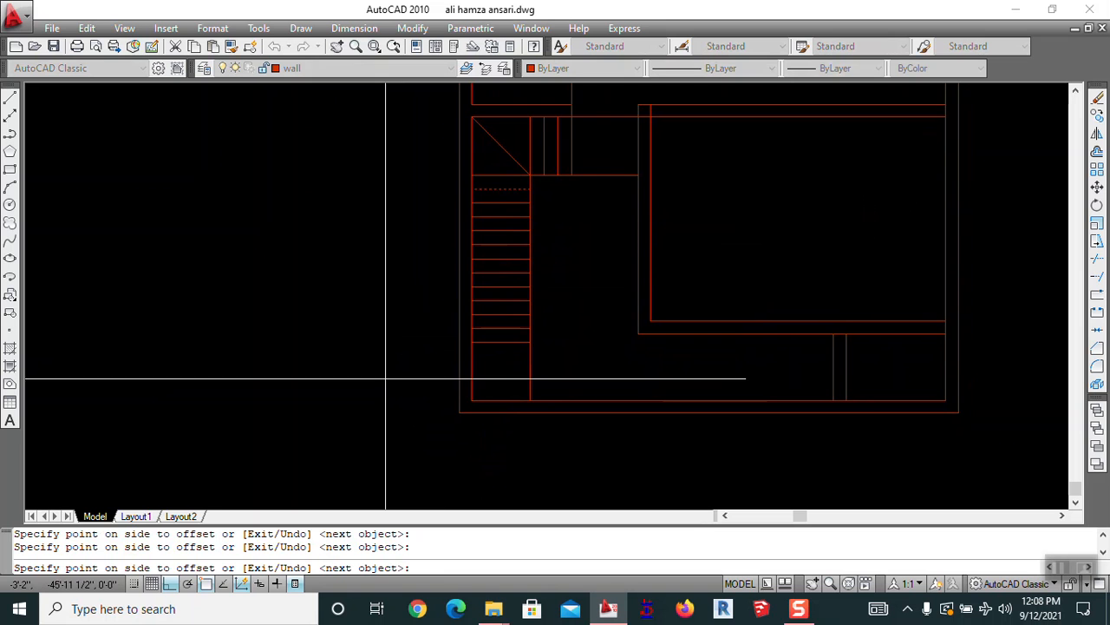
key(Escape)
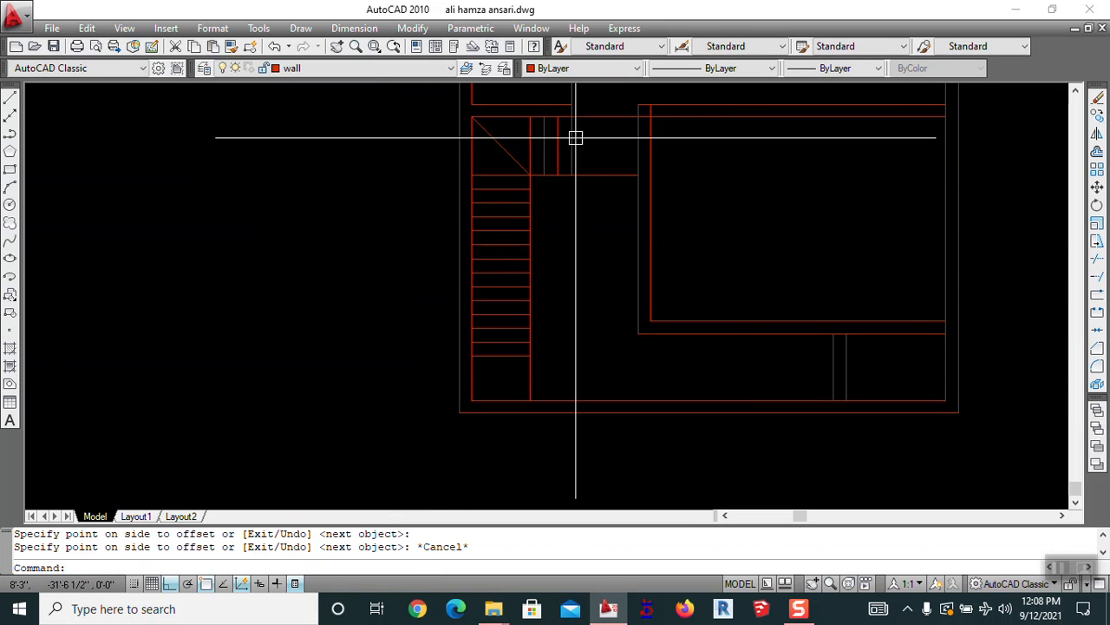
Erase the surplus tread line at the bottom of the stair
scroll(572, 135, up, 3)
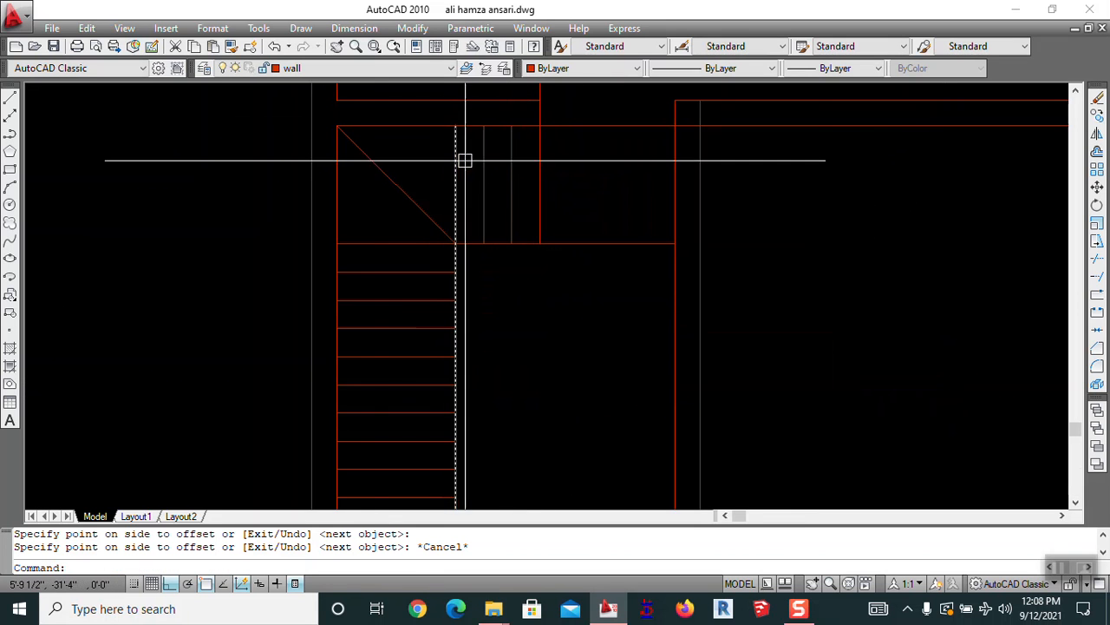
middle_drag(382, 313, 409, 137)
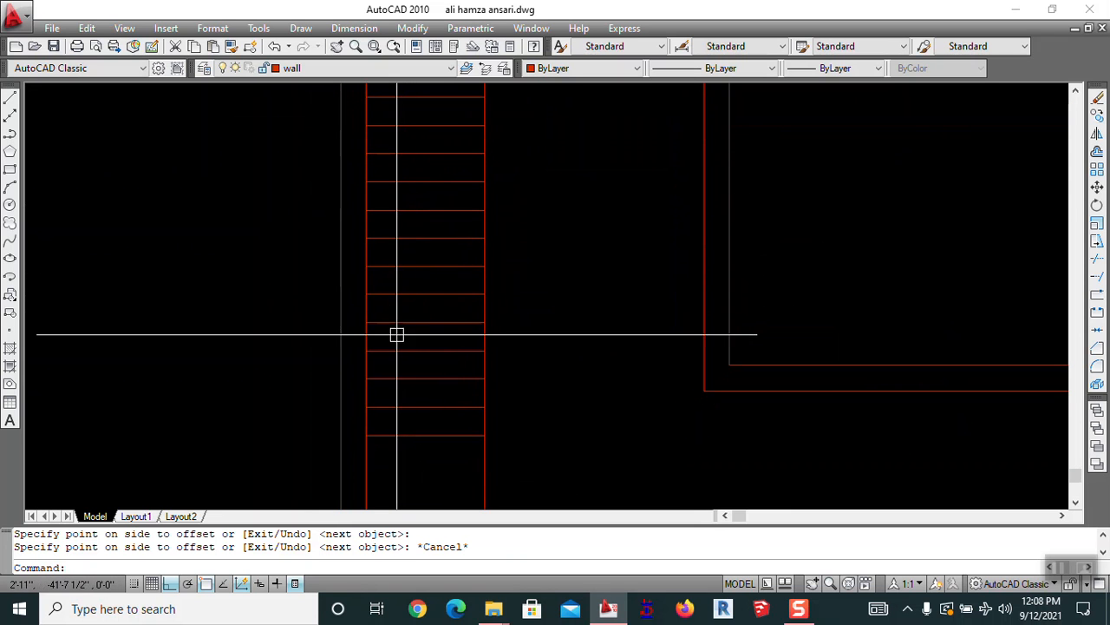
click(399, 431)
key(Return)
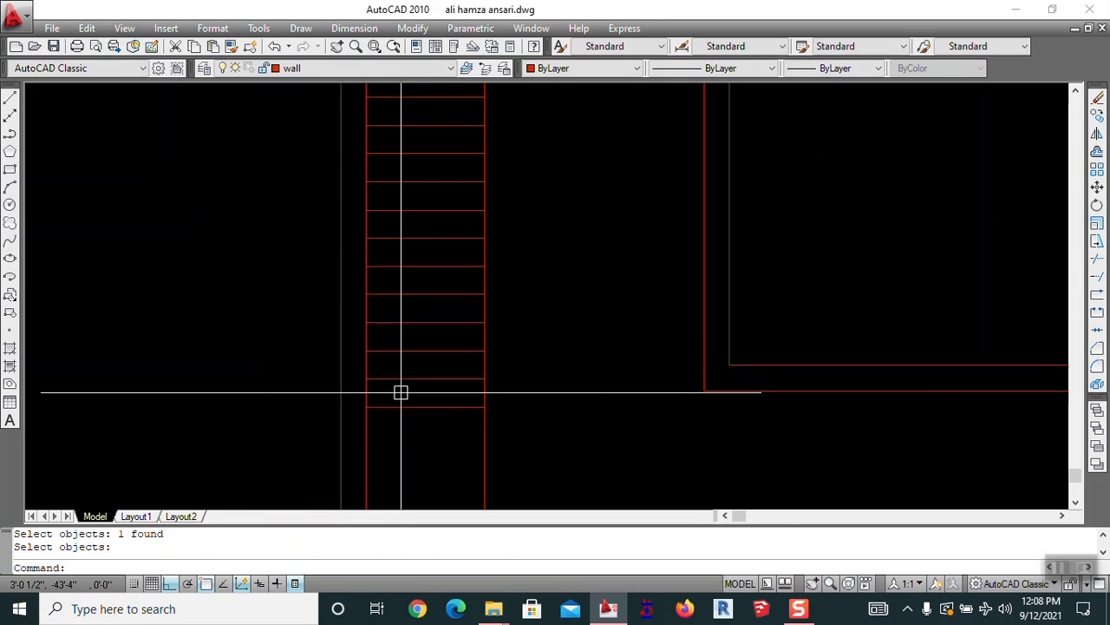
scroll(406, 434, down, 3)
key(Escape)
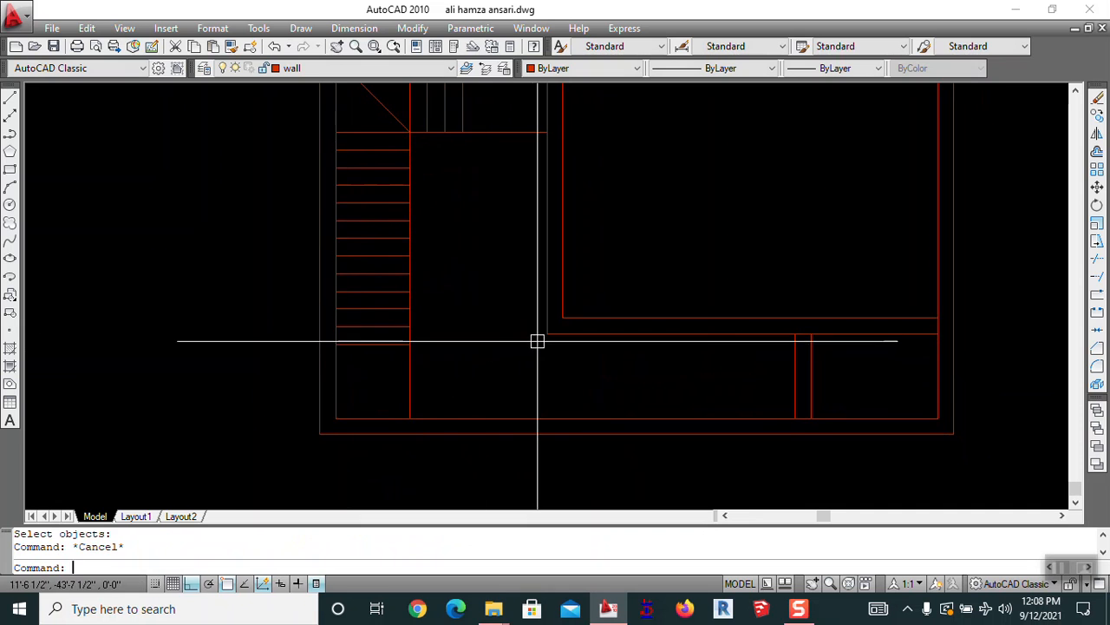
Offset the stair edge line 3 inches to the inner side
key(Escape)
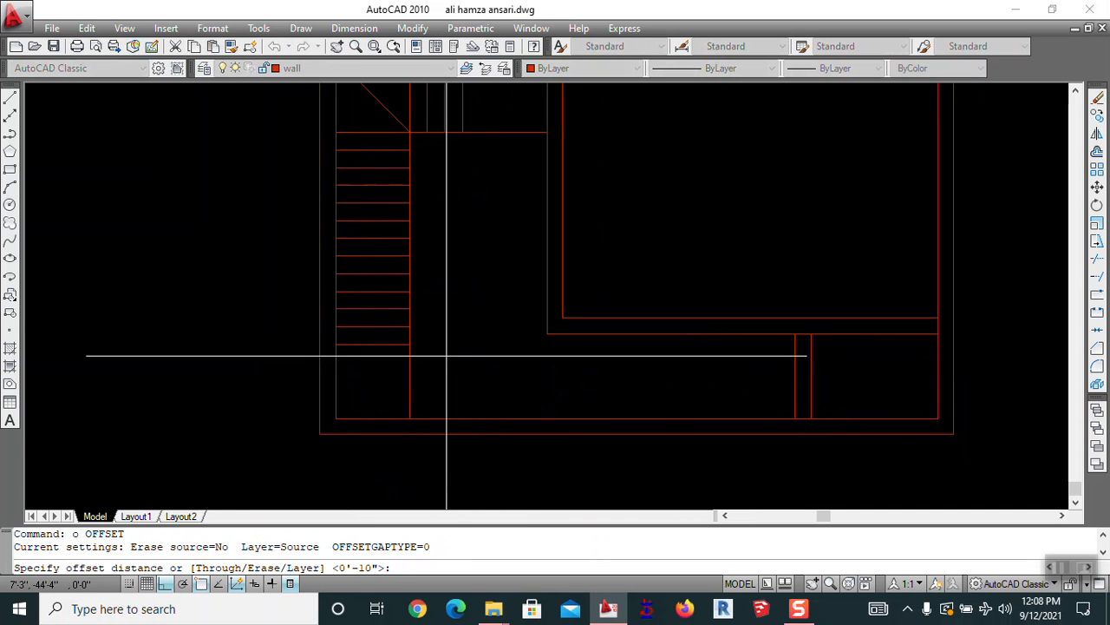
text(3)
key(Return)
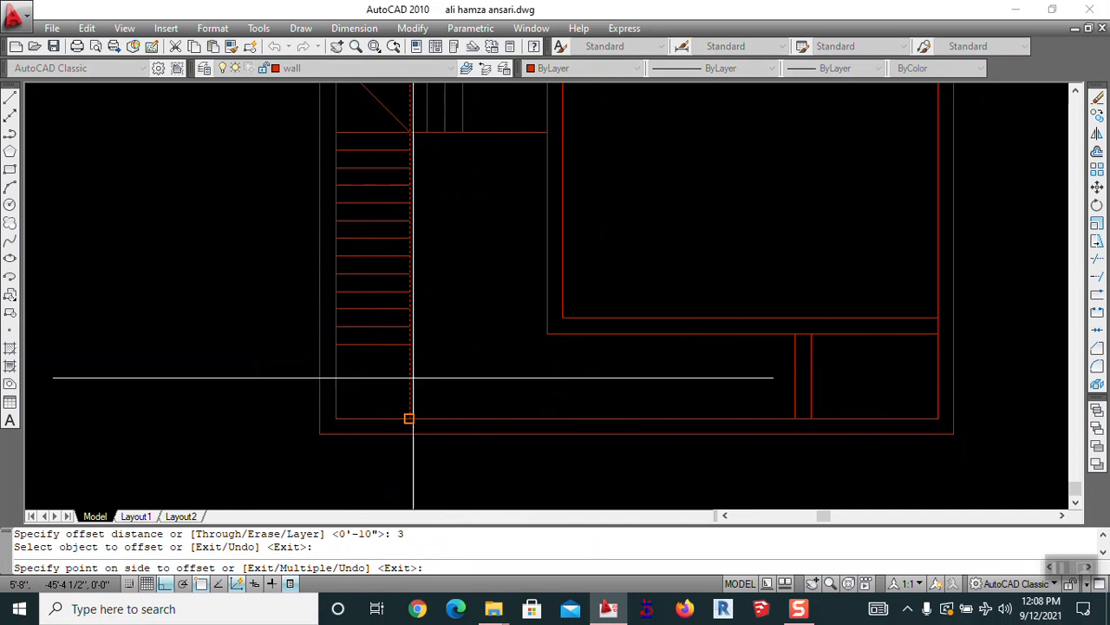
scroll(448, 132, up, 3)
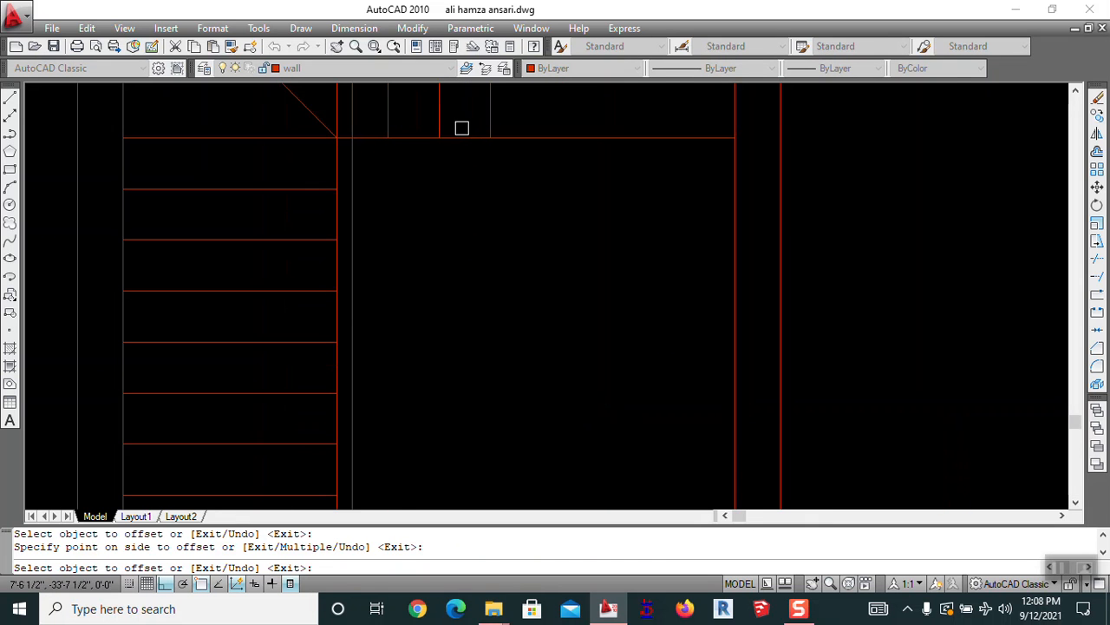
click(489, 137)
click(458, 160)
key(Escape)
text(tr)
key(Return)
key(Return)
key(Escape)
Fillet the two new edge lines into a corner at the top of the stair
text(f)
key(Return)
click(352, 169)
scroll(372, 156, down, 6)
key(Escape)
key(Escape)
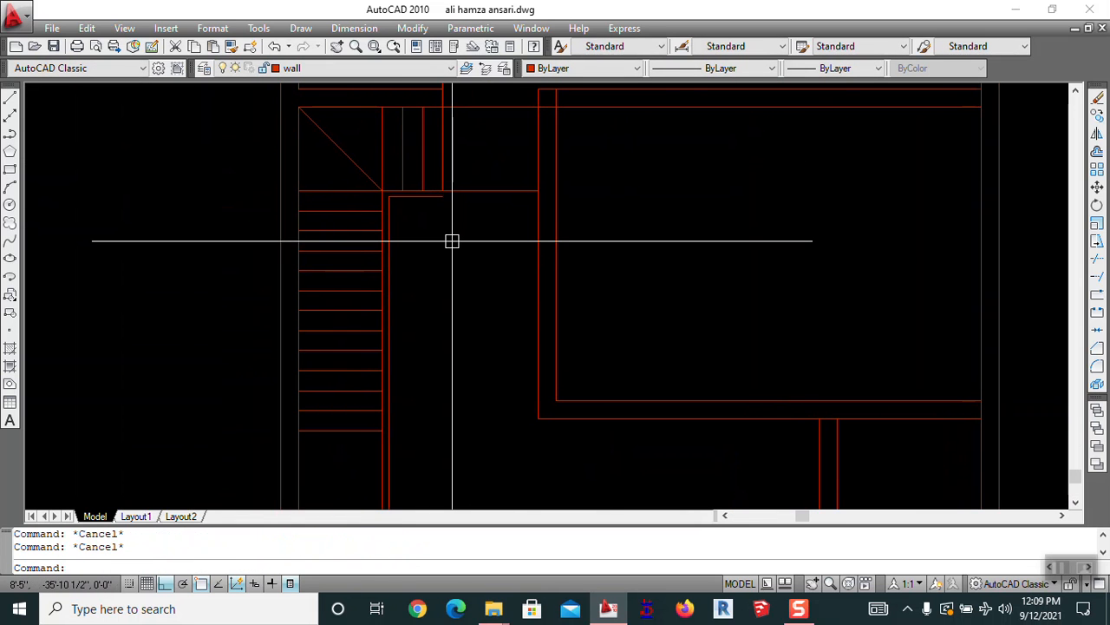
text(f)
key(Return)
scroll(438, 195, up, 5)
click(432, 186)
scroll(514, 246, down, 3)
Recentre the view on the outlined stairwell
middle_drag(521, 300, 637, 232)
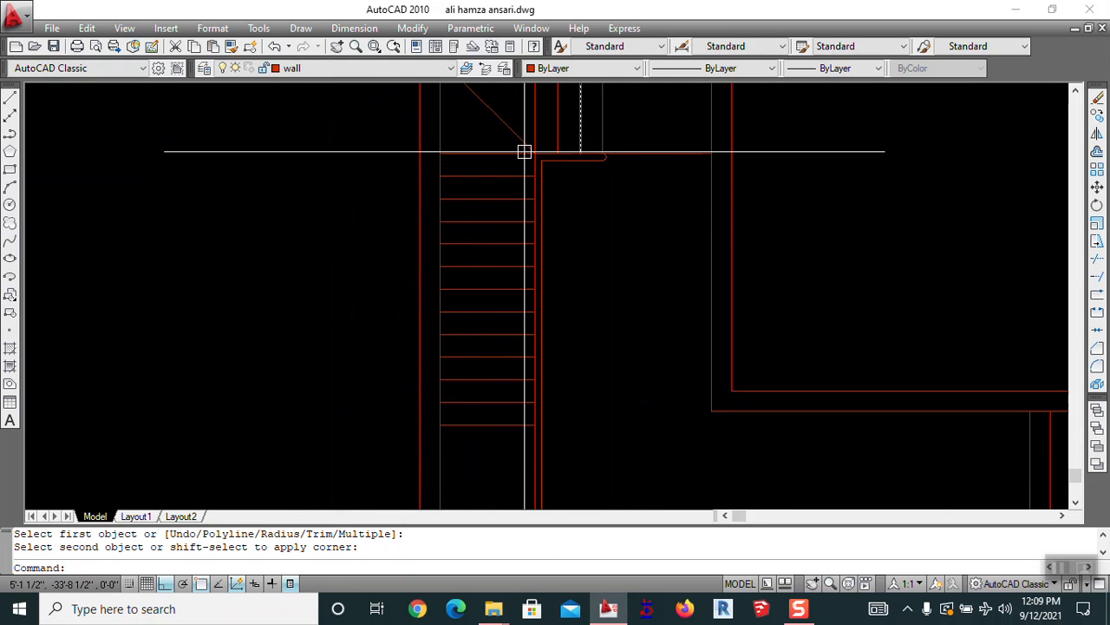
scroll(505, 218, down, 4)
key(Escape)
middle_drag(556, 257, 578, 308)
key(Escape)
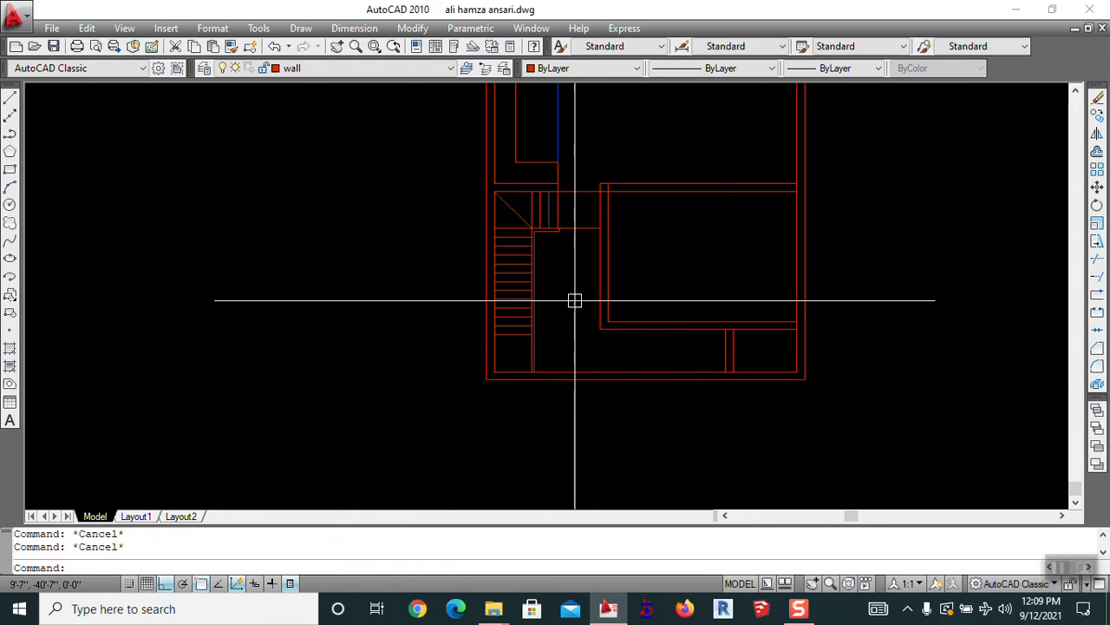
scroll(544, 196, up, 6)
Move all the stair lines onto the magenta stair layer
click(603, 227)
click(548, 247)
middle_drag(421, 496, 414, 321)
click(397, 460)
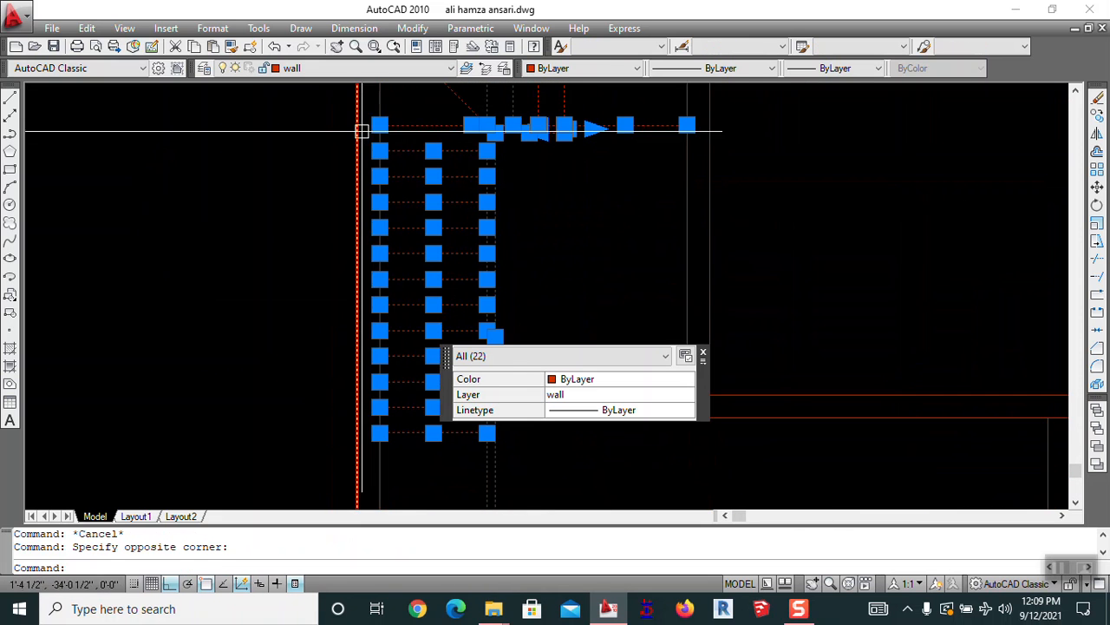
click(369, 68)
click(328, 201)
key(Escape)
Make stair the current layer
scroll(503, 265, down, 4)
middle_drag(519, 279, 404, 286)
key(Escape)
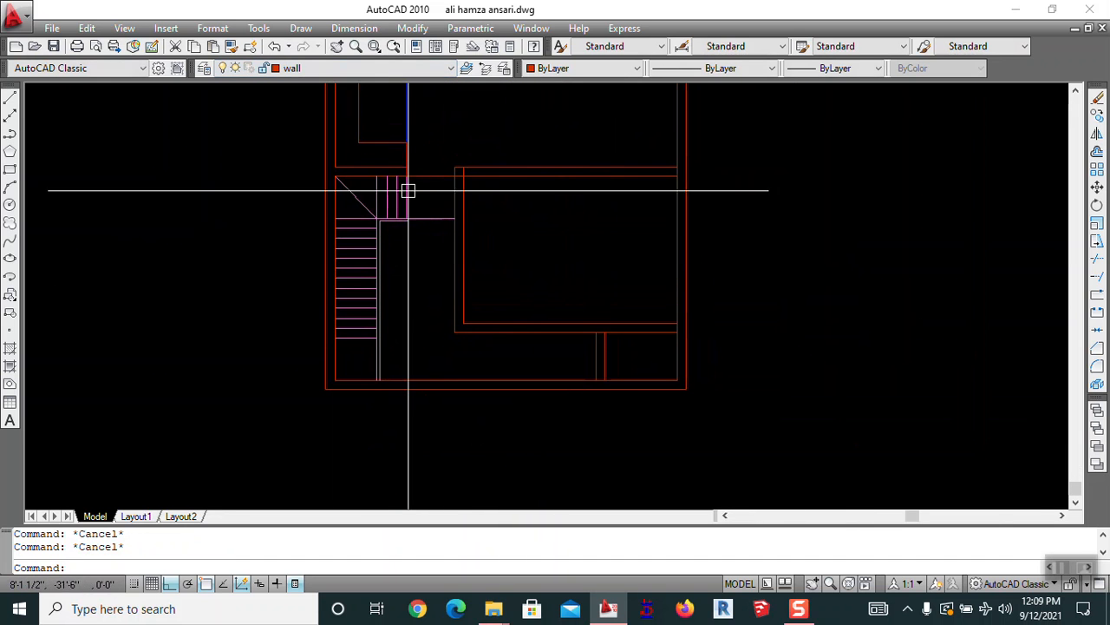
click(340, 69)
click(328, 184)
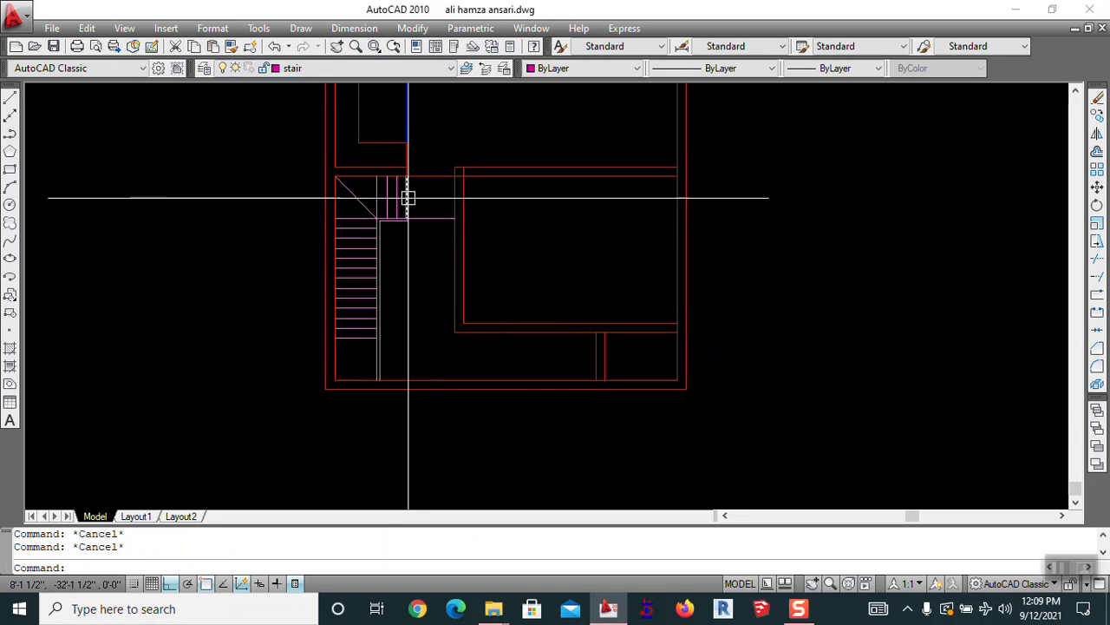
Draw a short magenta line at the bottom tread of the stair
scroll(408, 199, up, 6)
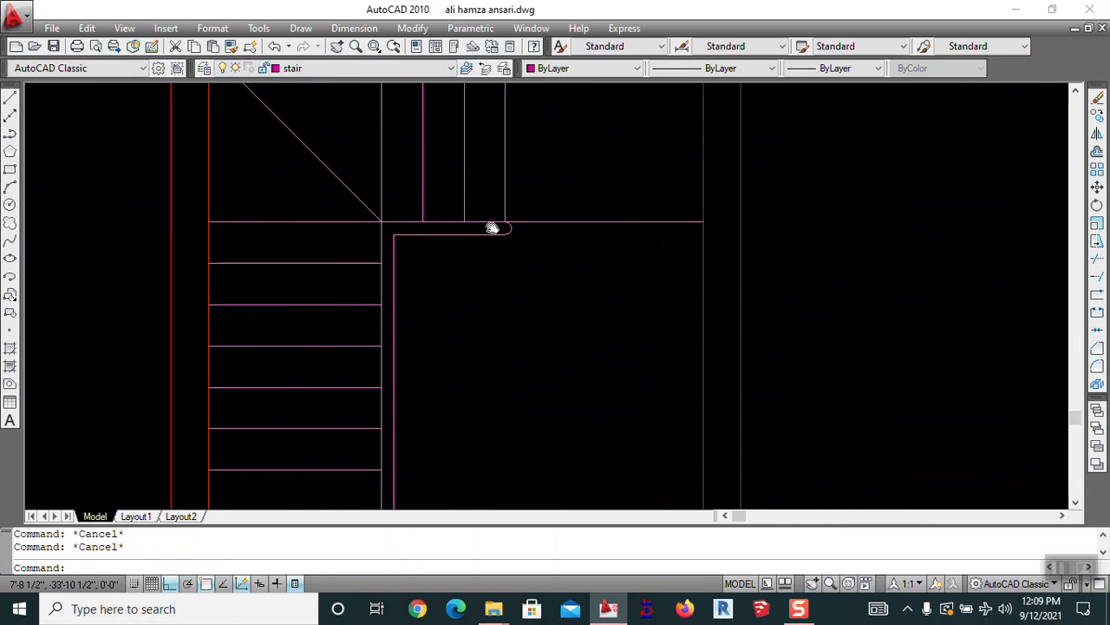
scroll(475, 176, down, 4)
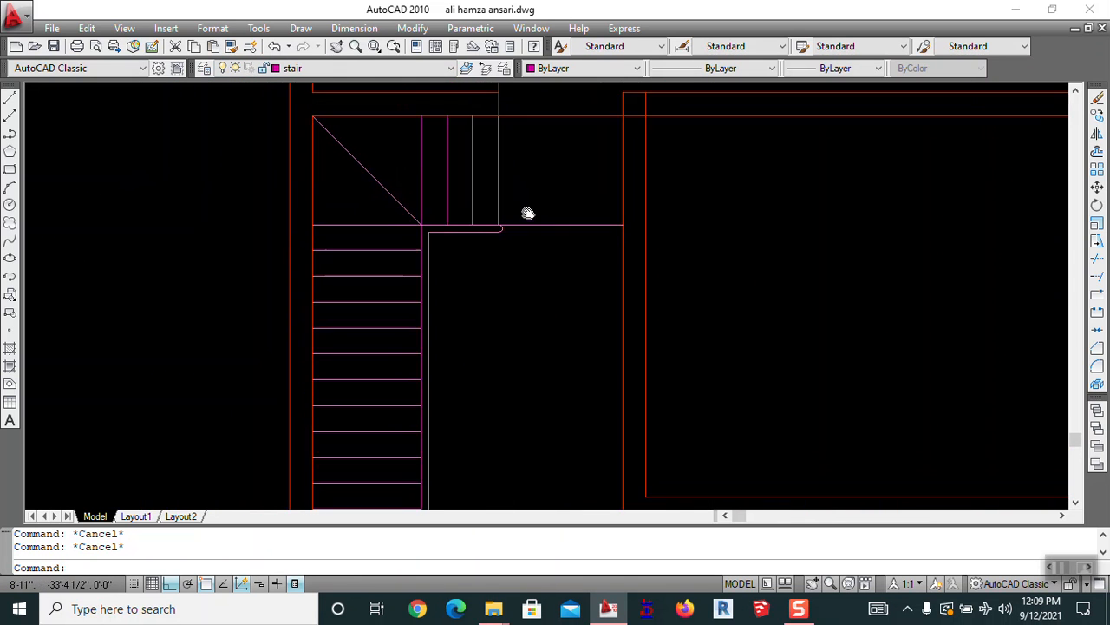
middle_drag(528, 280, 644, 290)
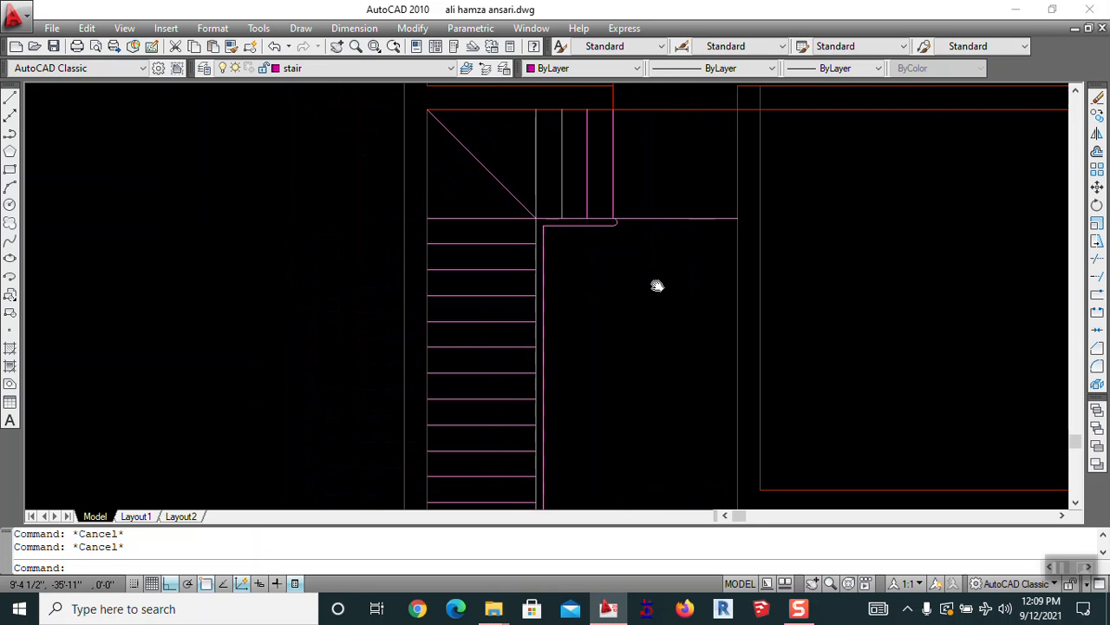
scroll(667, 180, down, 2)
mouse_move(587, 352)
middle_down()
mouse_move(570, 285)
mouse_move(620, 359)
mouse_move(571, 395)
middle_up()
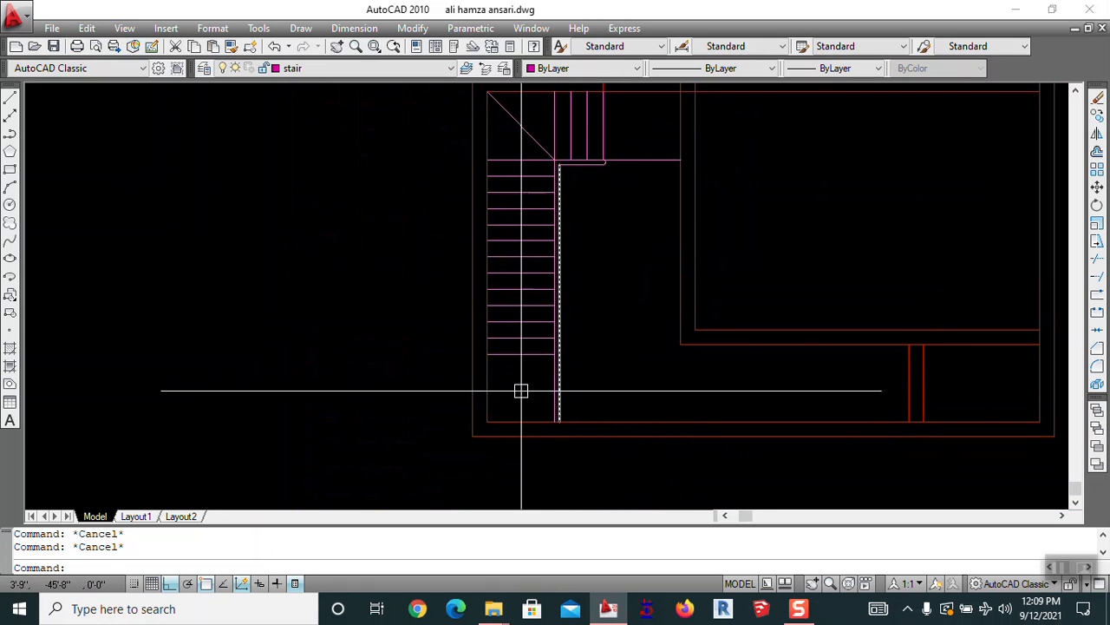
text(l)
key(Return)
scroll(520, 373, up, 4)
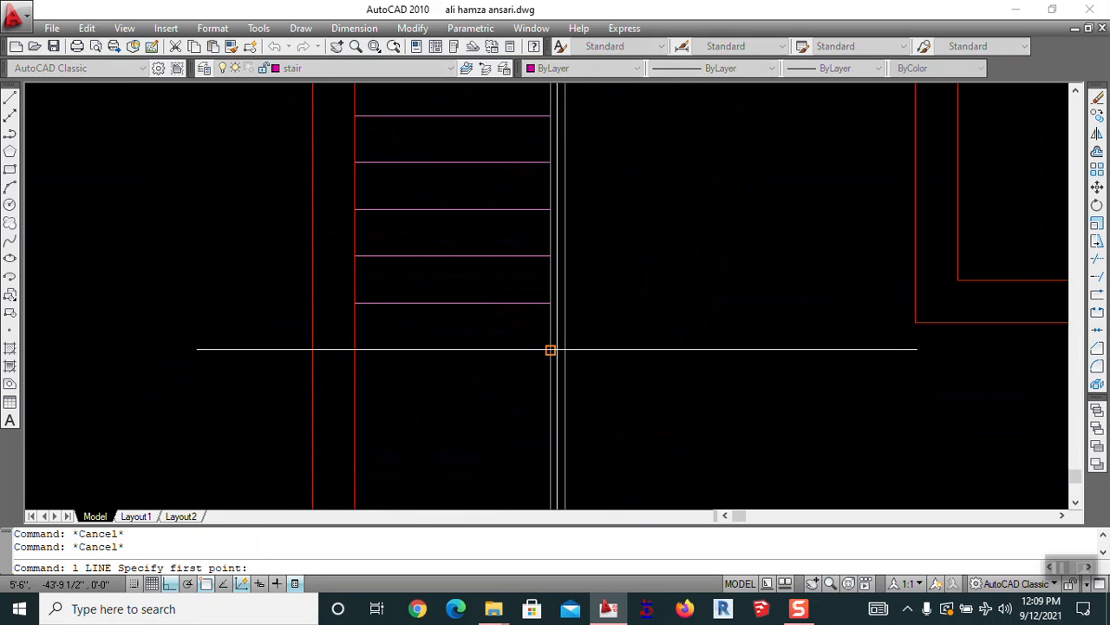
click(661, 351)
key(Escape)
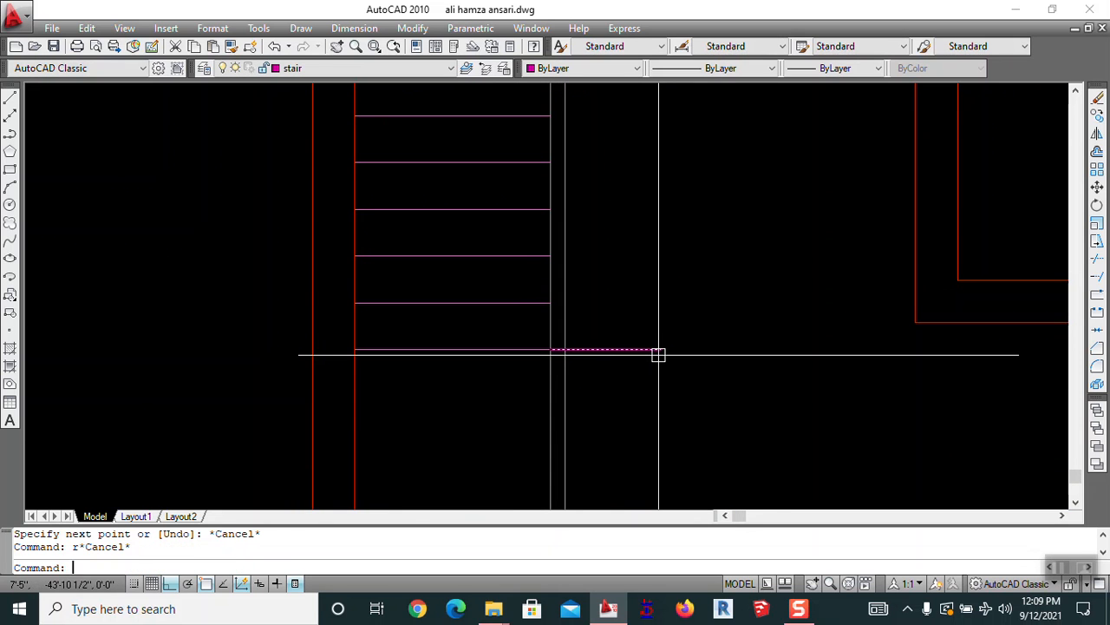
Trim the new line's excess right end so the flight closes at the lowest tread
text(tr)
key(Return)
key(Return)
click(649, 349)
scroll(464, 401, down, 4)
key(Escape)
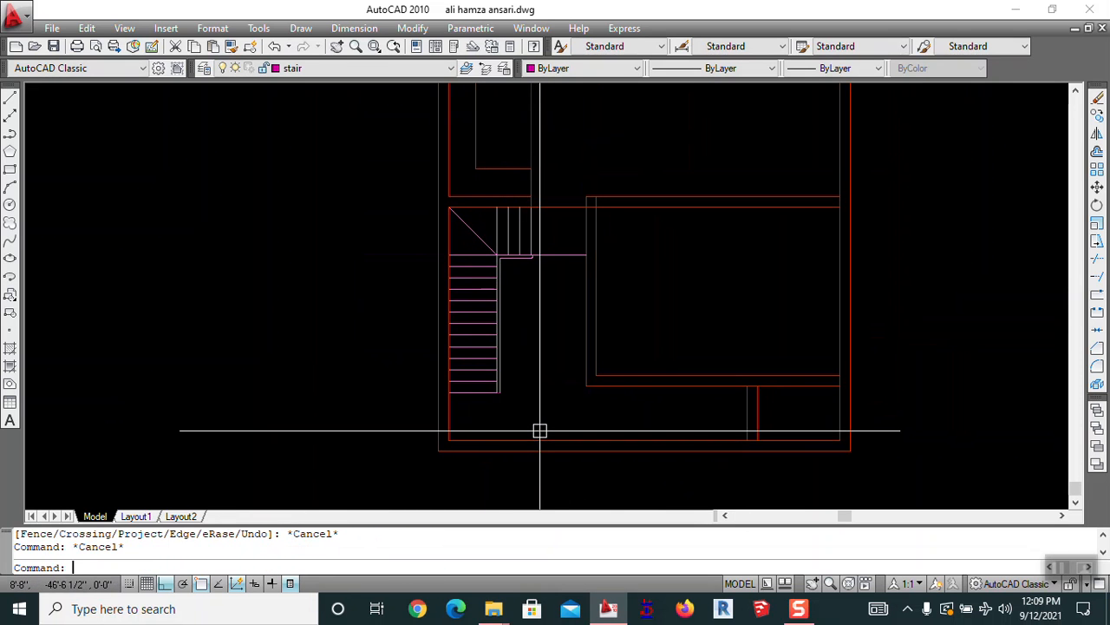
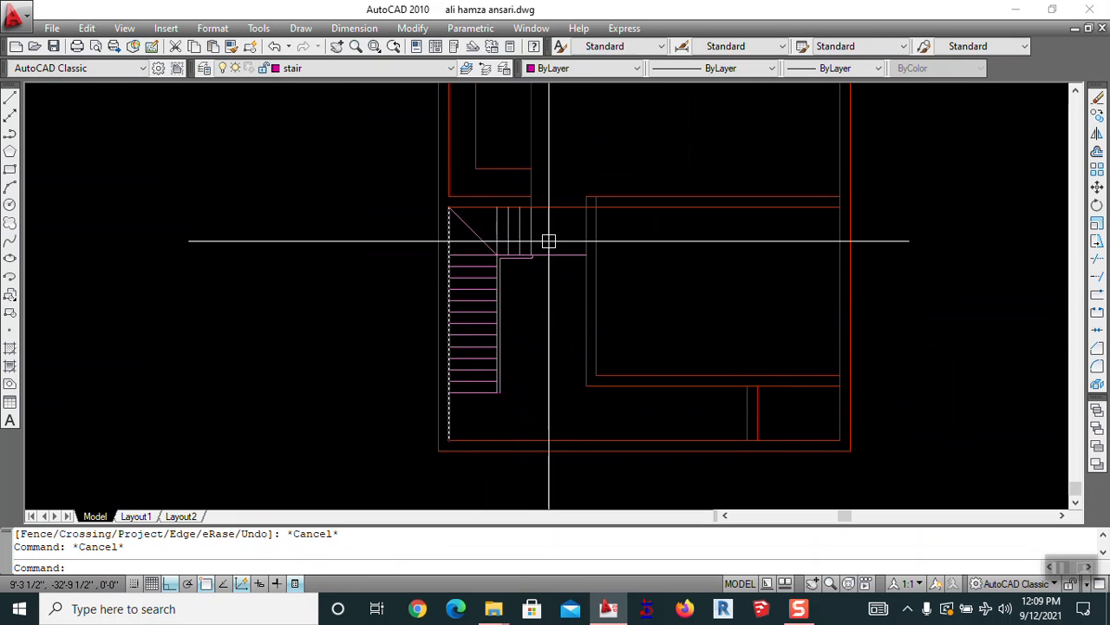
Draw the direction line from the landing diagonal down the flight to below the last step
key(Return)
scroll(510, 227, up, 5)
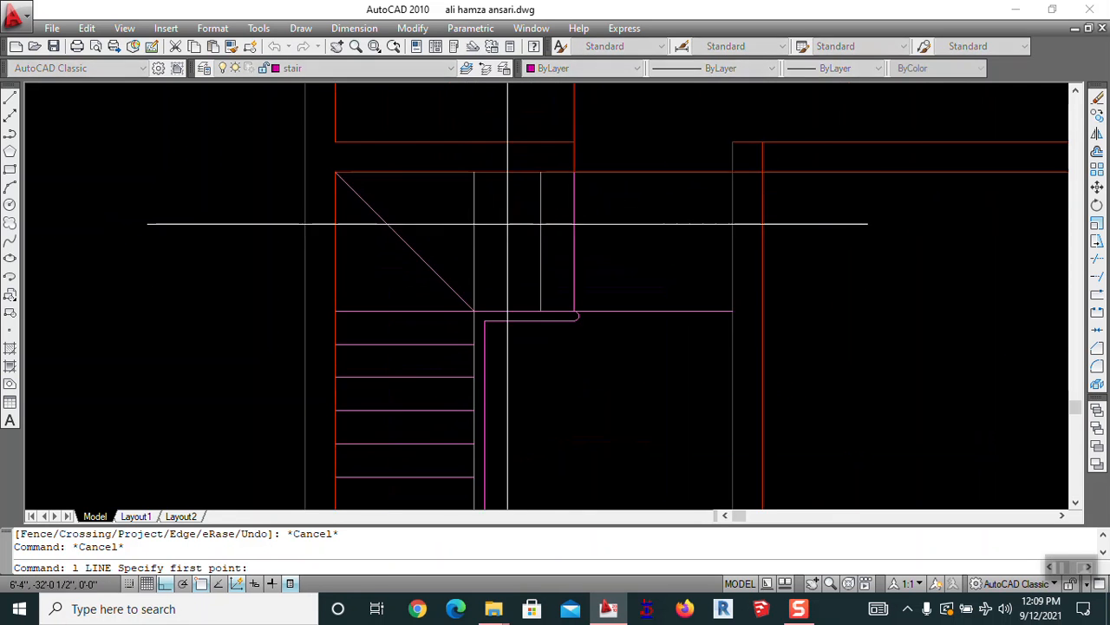
click(573, 242)
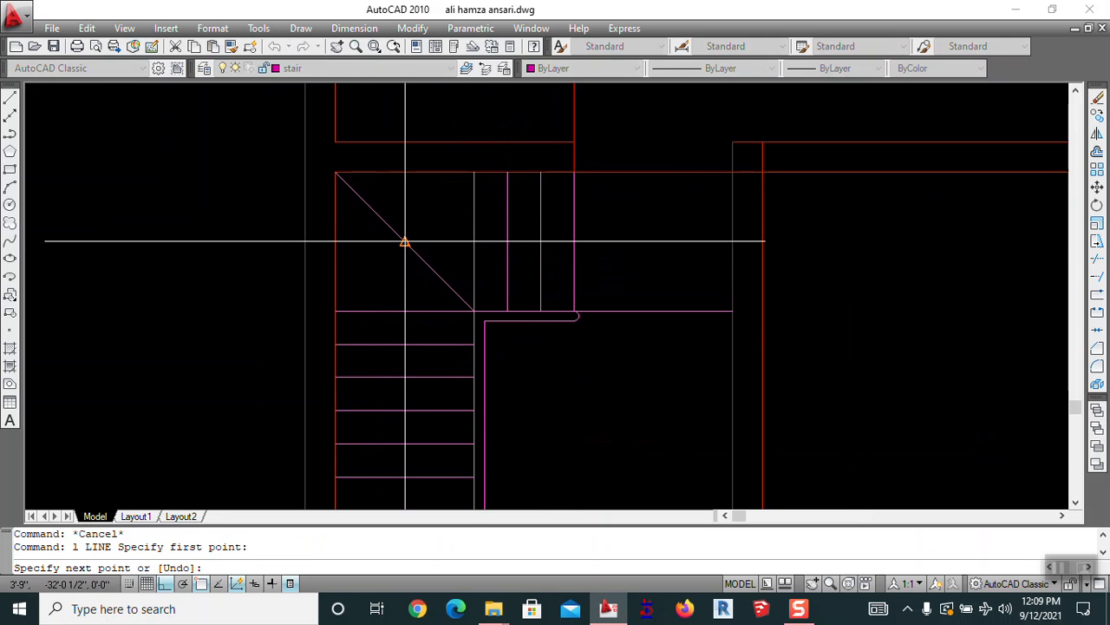
click(404, 240)
middle_drag(406, 362, 407, 190)
scroll(412, 373, down, 2)
middle_drag(414, 380, 422, 203)
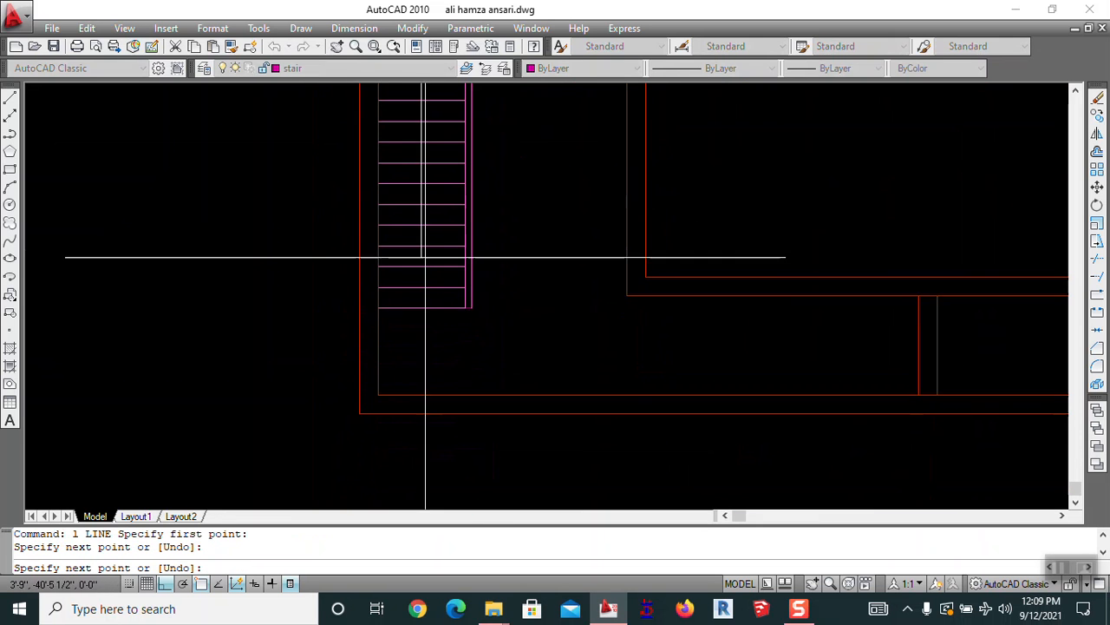
click(422, 334)
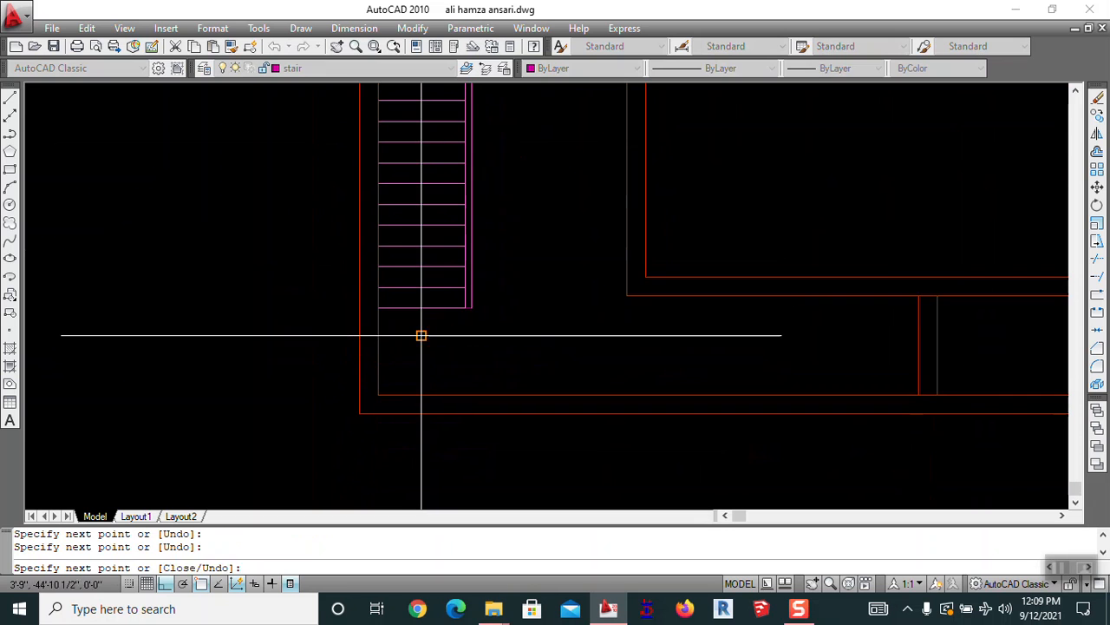
key(Escape)
Draw a short diagonal arrowhead stroke at the direction line's bottom end
key(Return)
click(421, 334)
scroll(421, 337, up, 2)
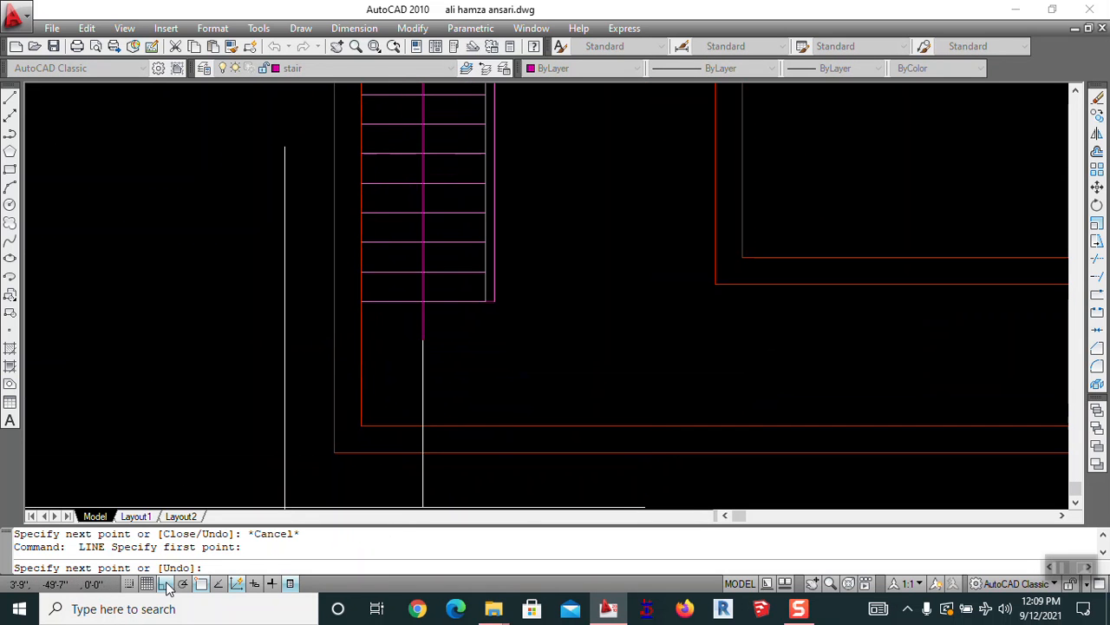
scroll(404, 326, up, 3)
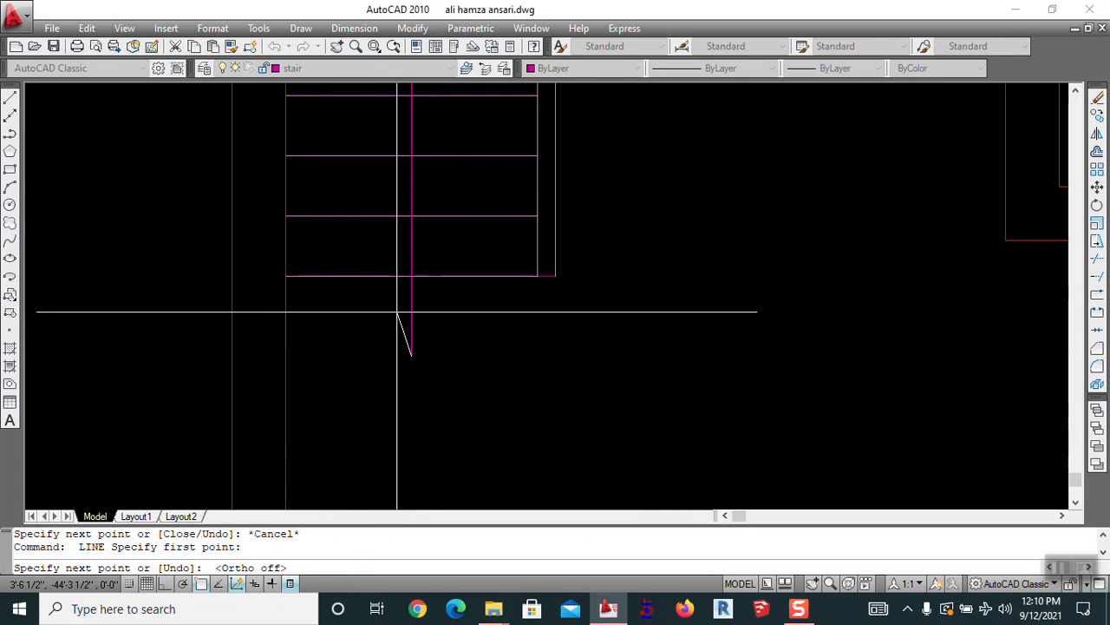
key(Escape)
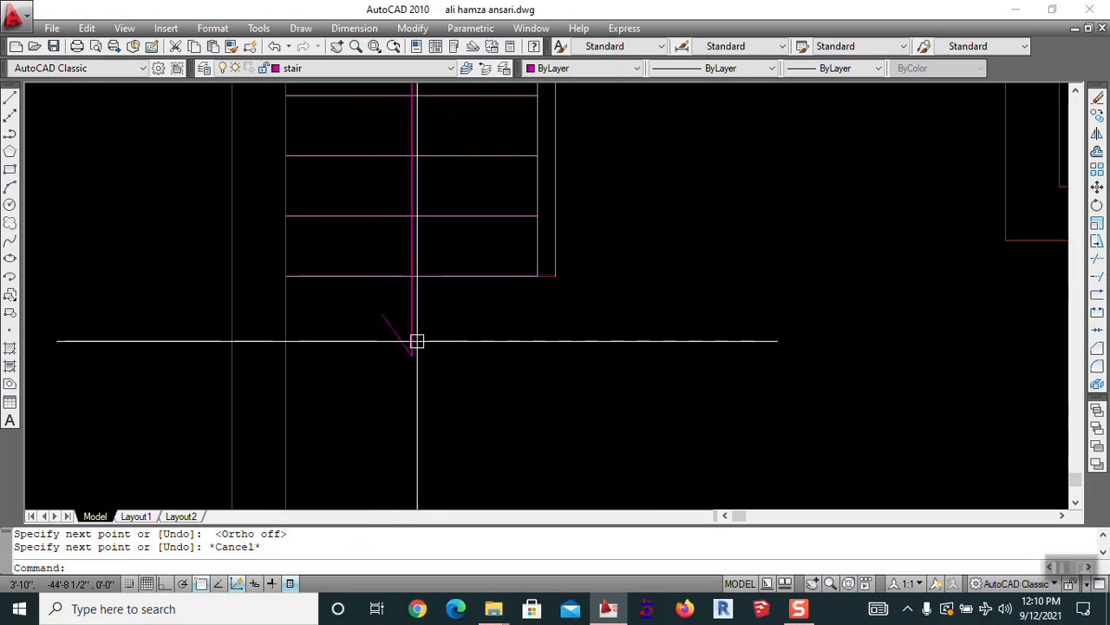
scroll(384, 324, up, 2)
Mirror the arrowhead stroke about the stair line, keeping the original, to complete the arrow
text(mi)
key(Return)
click(384, 325)
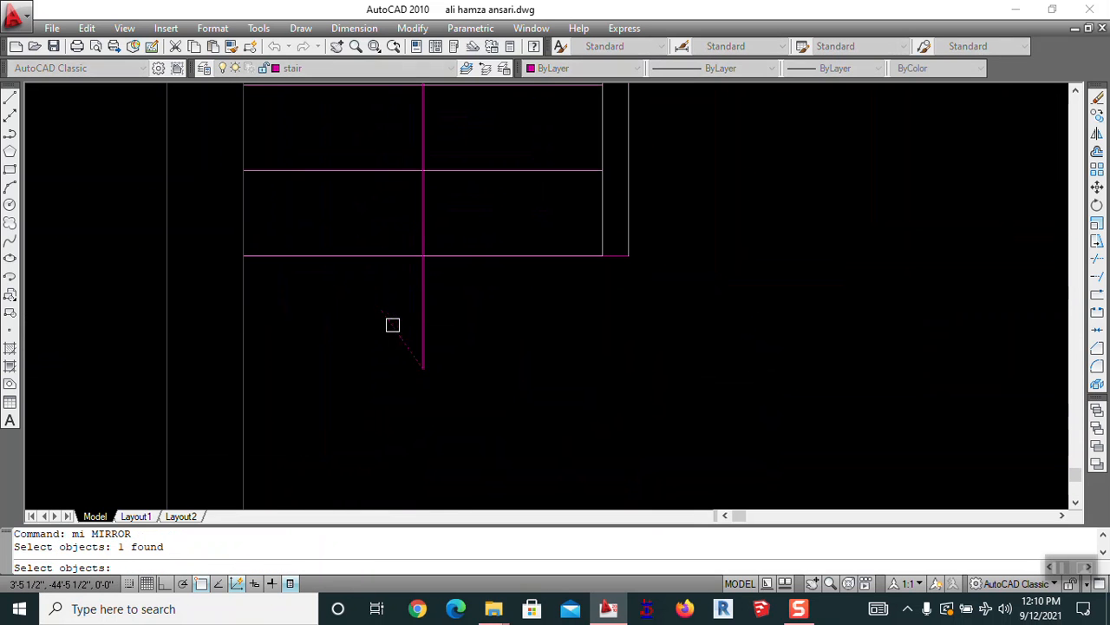
key(Return)
click(423, 370)
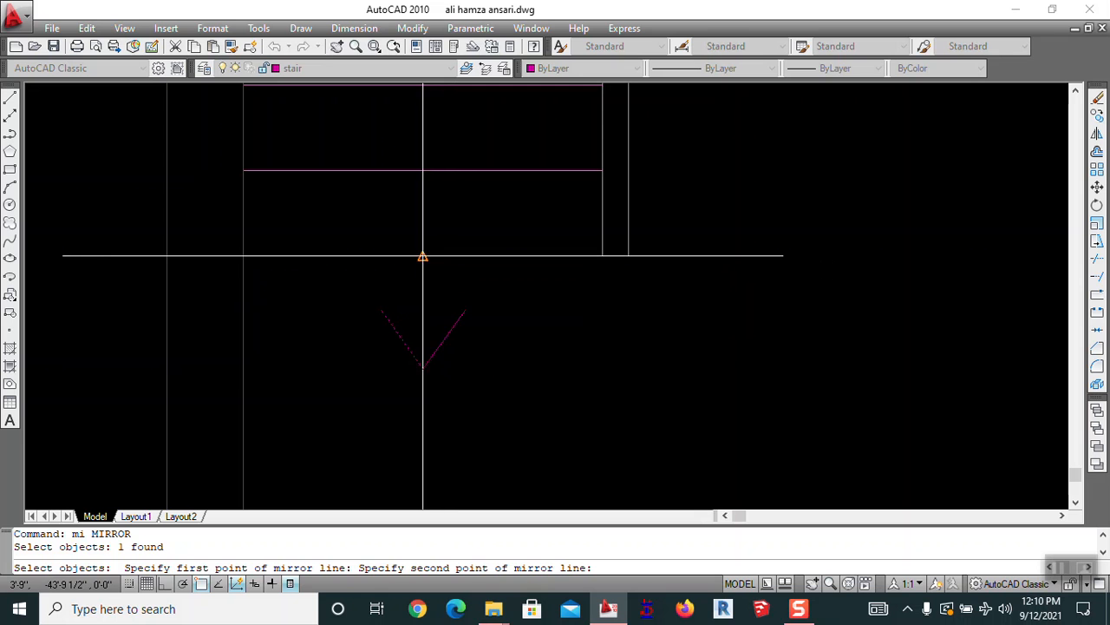
click(424, 255)
key(Return)
scroll(440, 325, down, 3)
scroll(441, 326, up, 2)
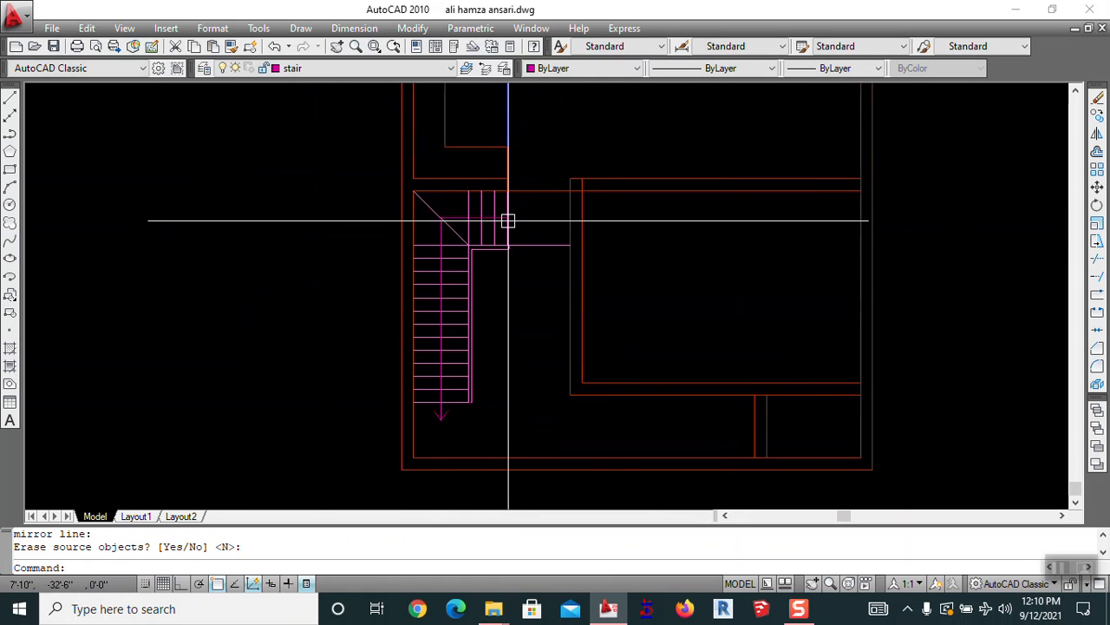
scroll(495, 235, up, 2)
middle_drag(368, 373, 347, 173)
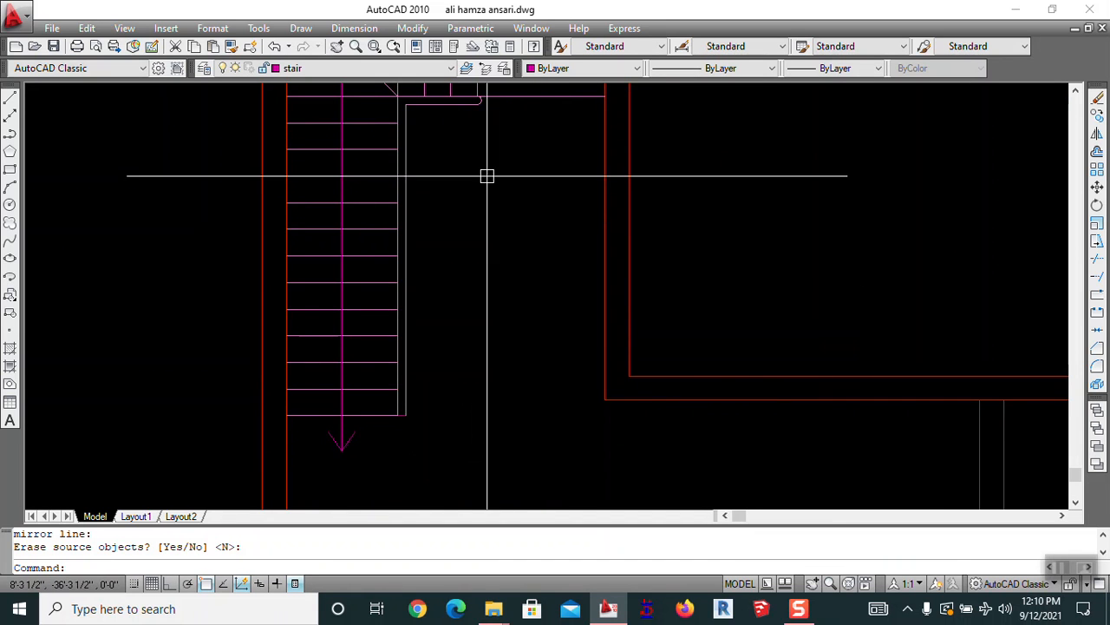
Move the red line across the opening beside the landing onto the door&window layer
middle_drag(487, 176, 439, 300)
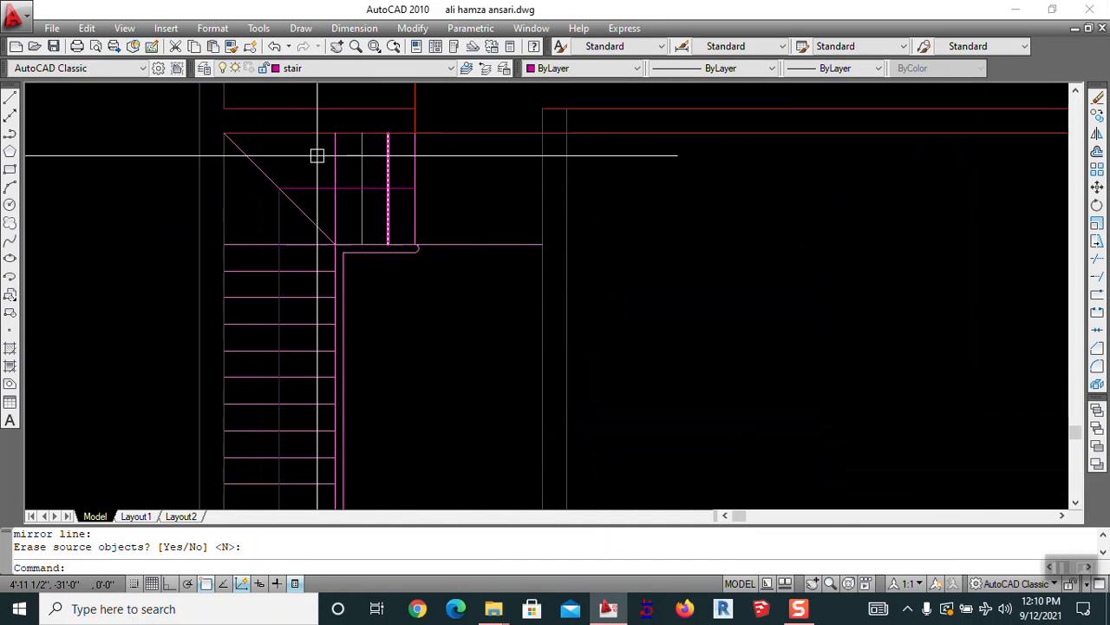
scroll(389, 228, down, 4)
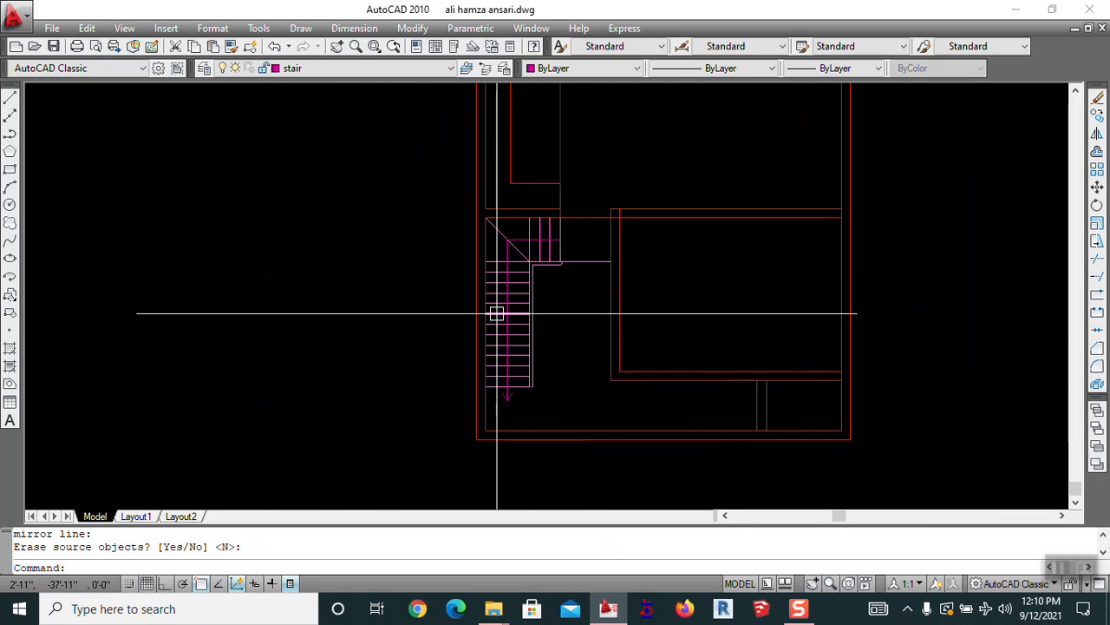
scroll(598, 288, down, 4)
middle_drag(647, 217, 577, 203)
scroll(472, 290, up, 3)
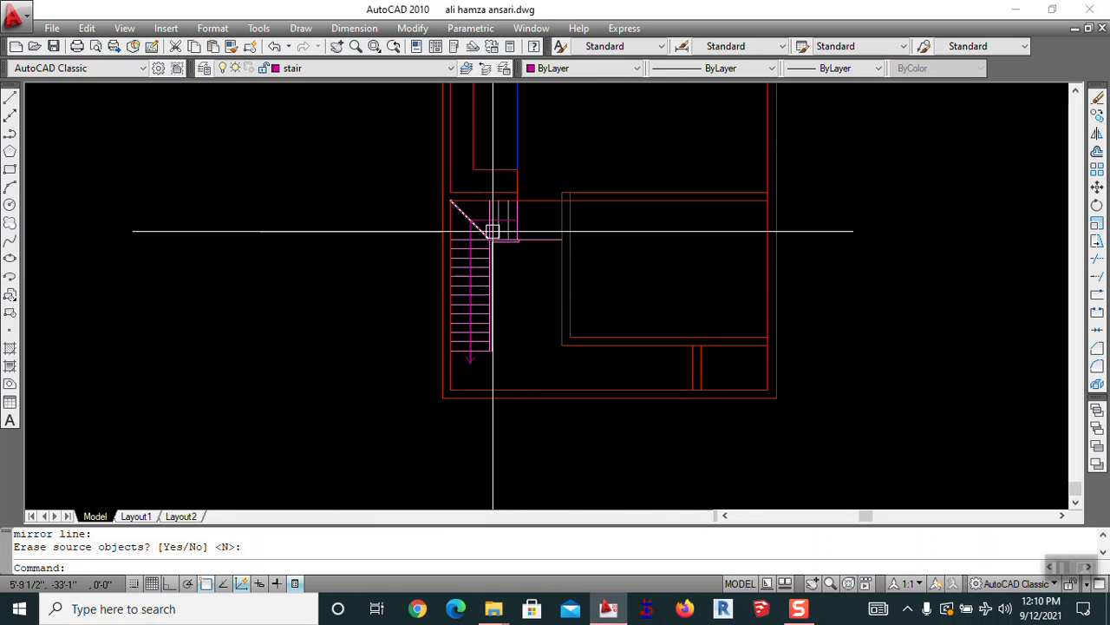
scroll(487, 239, up, 4)
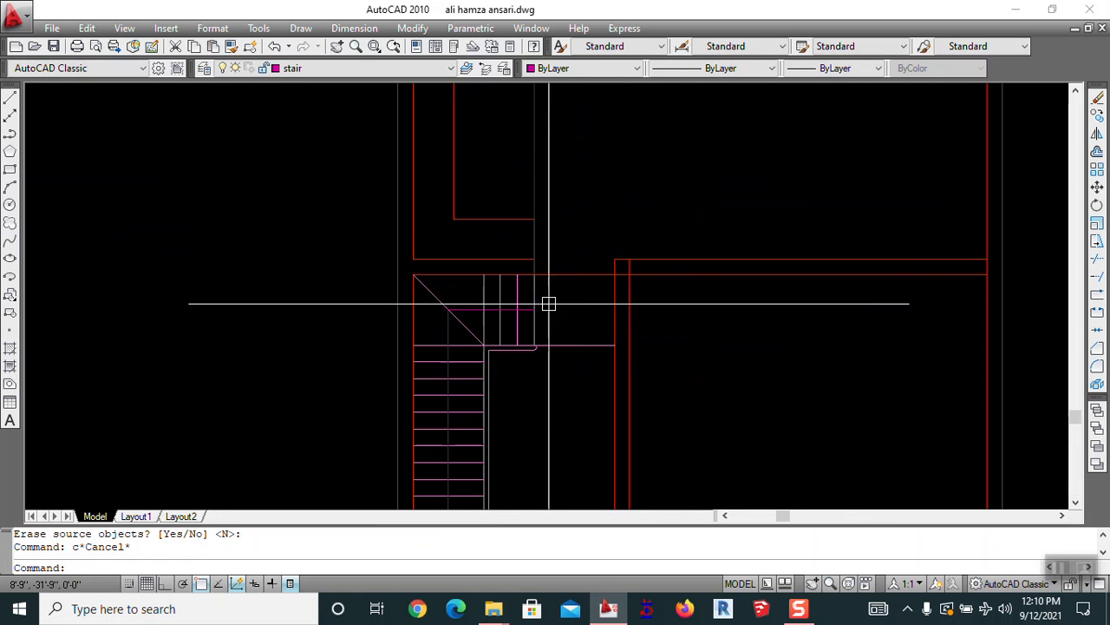
click(547, 275)
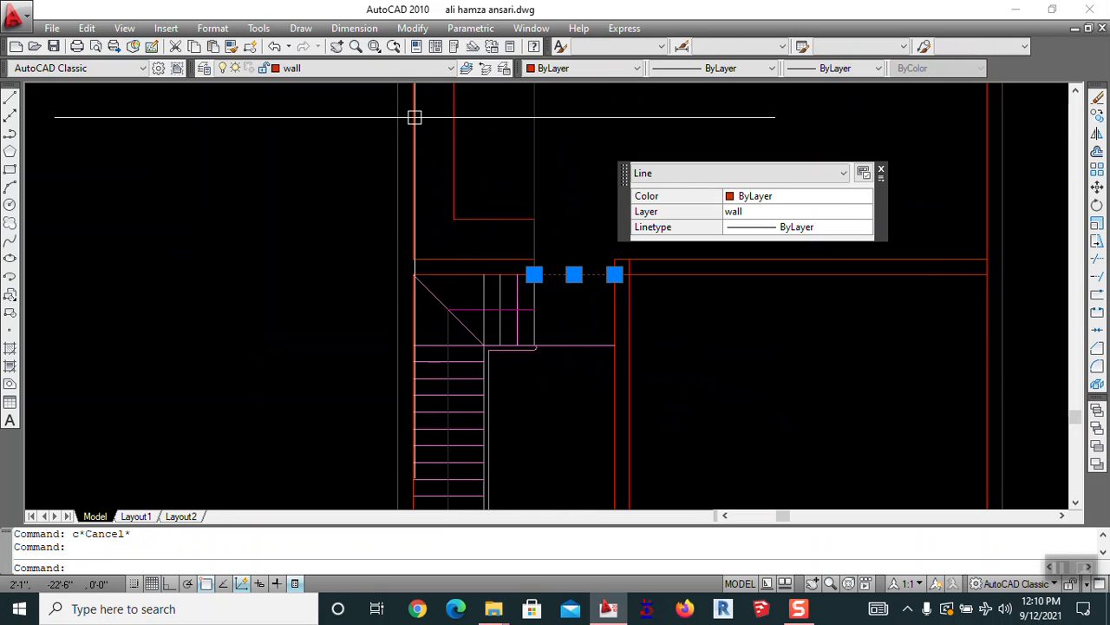
click(382, 68)
click(297, 154)
key(Escape)
Pan around the plan toward the stair, cancelling a stray circle and line command
scroll(600, 266, down, 3)
middle_drag(647, 229, 619, 289)
scroll(549, 347, up, 4)
scroll(565, 322, down, 2)
scroll(565, 322, down, 4)
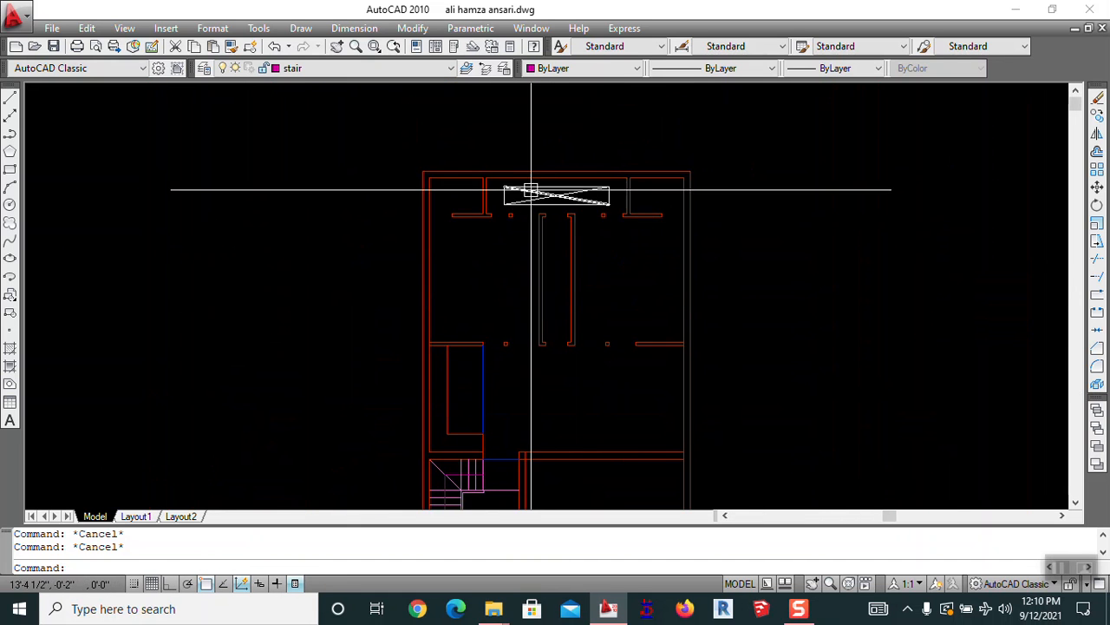
scroll(531, 189, up, 5)
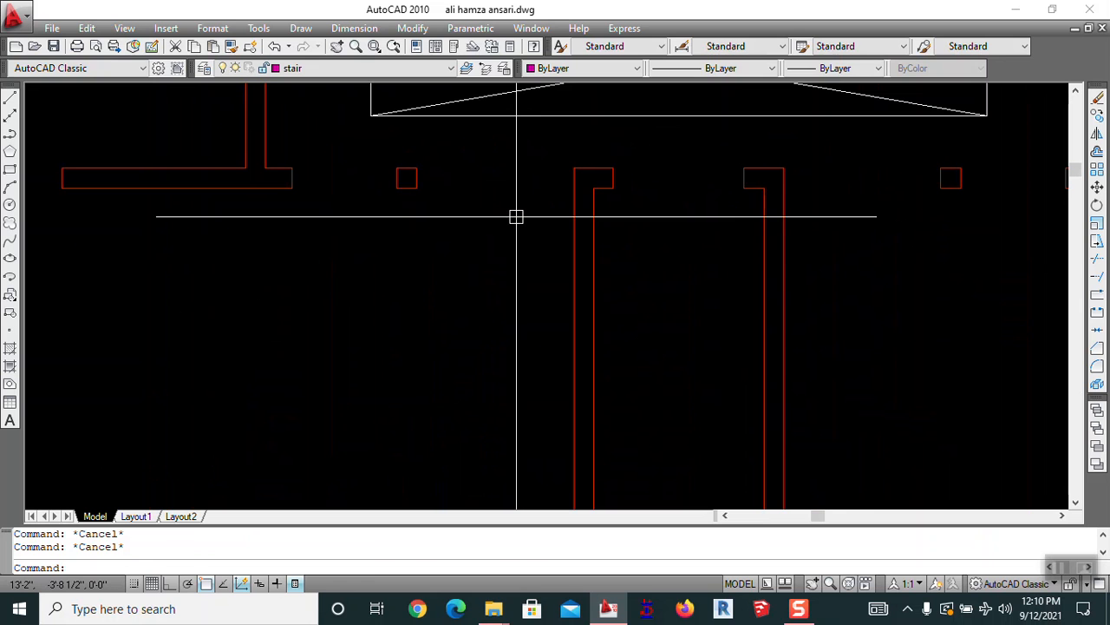
key(Escape)
text(l)
key(Return)
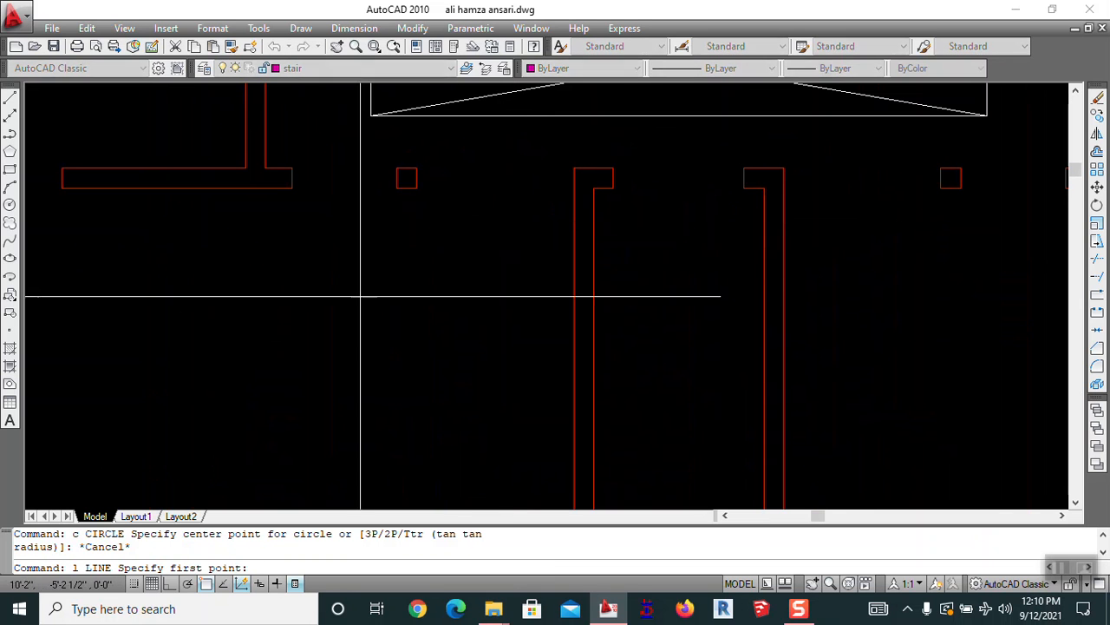
key(Escape)
scroll(574, 184, down, 5)
scroll(542, 436, up, 4)
mouse_move(537, 369)
middle_down()
mouse_move(543, 307)
mouse_move(590, 231)
middle_up()
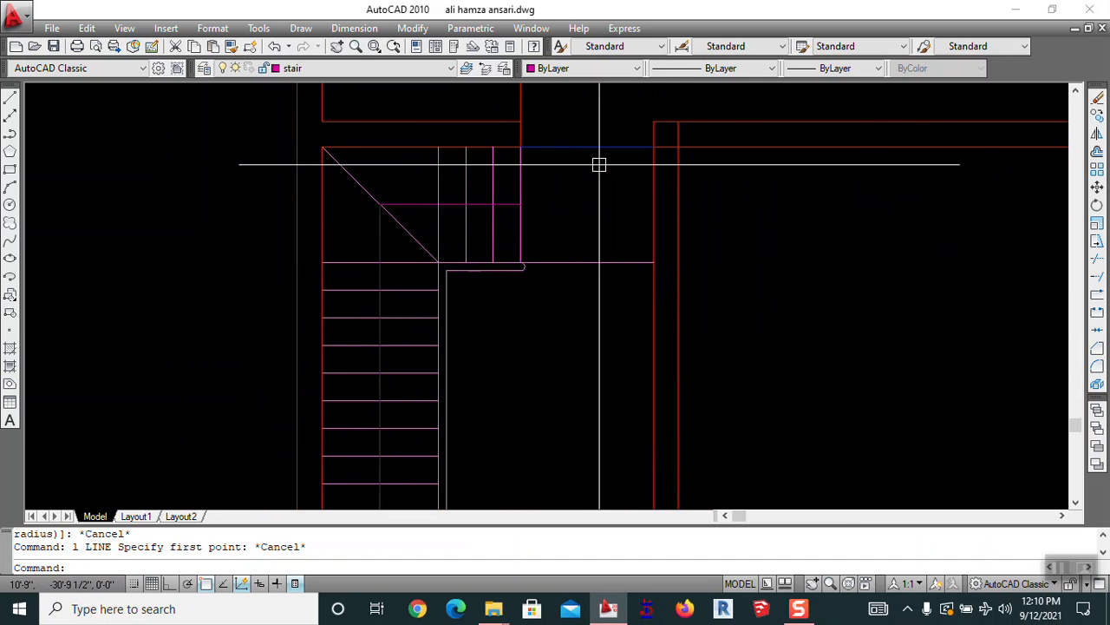
scroll(593, 303, down, 2)
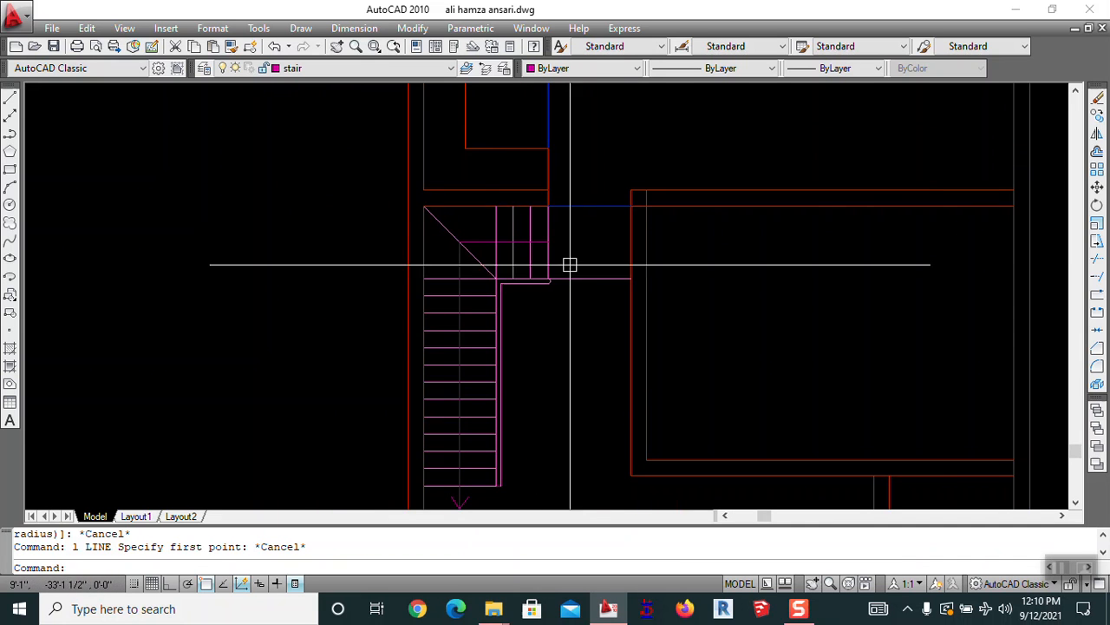
Shift the view down to the next opening and start a new line with L
key(Escape)
middle_drag(649, 190, 491, 424)
middle_drag(566, 225, 606, 499)
scroll(548, 268, down, 2)
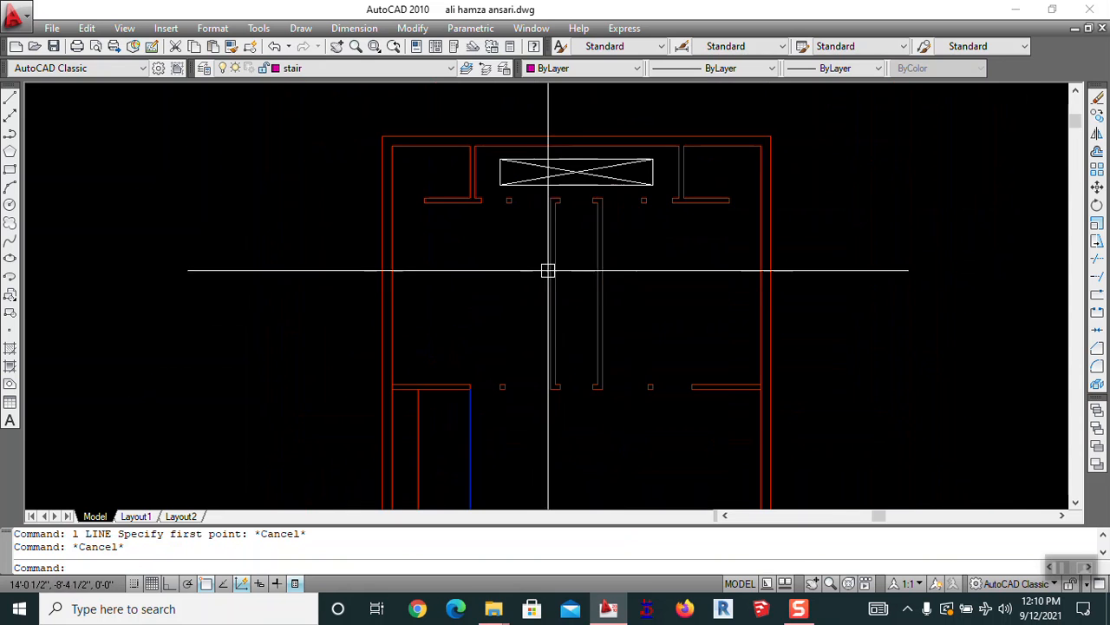
text(l)
key(Return)
scroll(486, 275, up, 6)
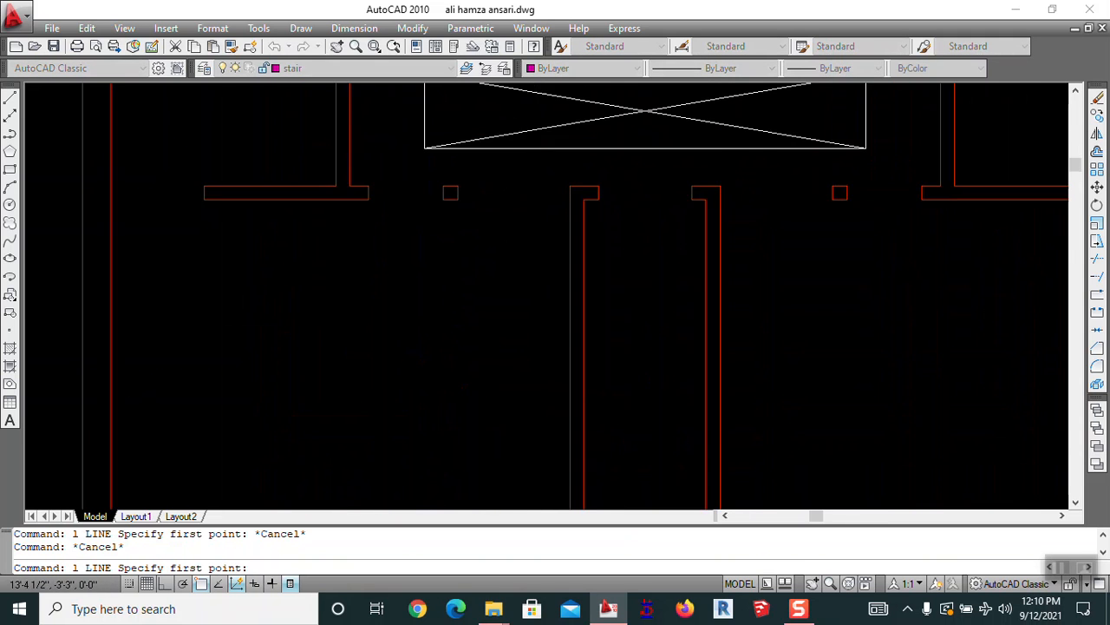
Draw a line across the opening from the column corner to the wall corner on door&window layer
click(421, 178)
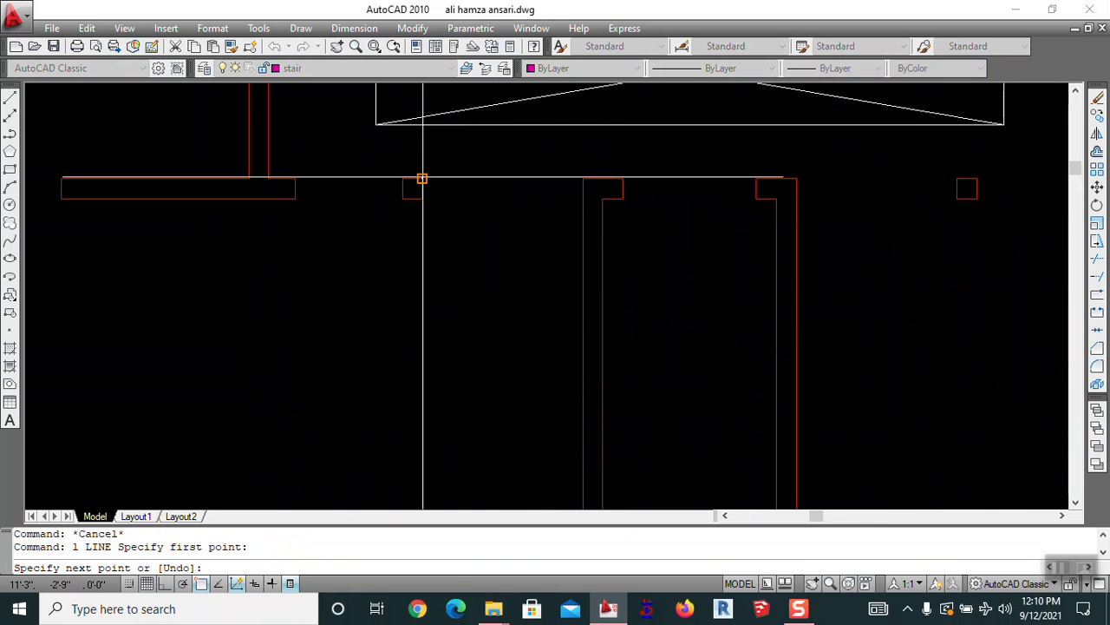
click(583, 179)
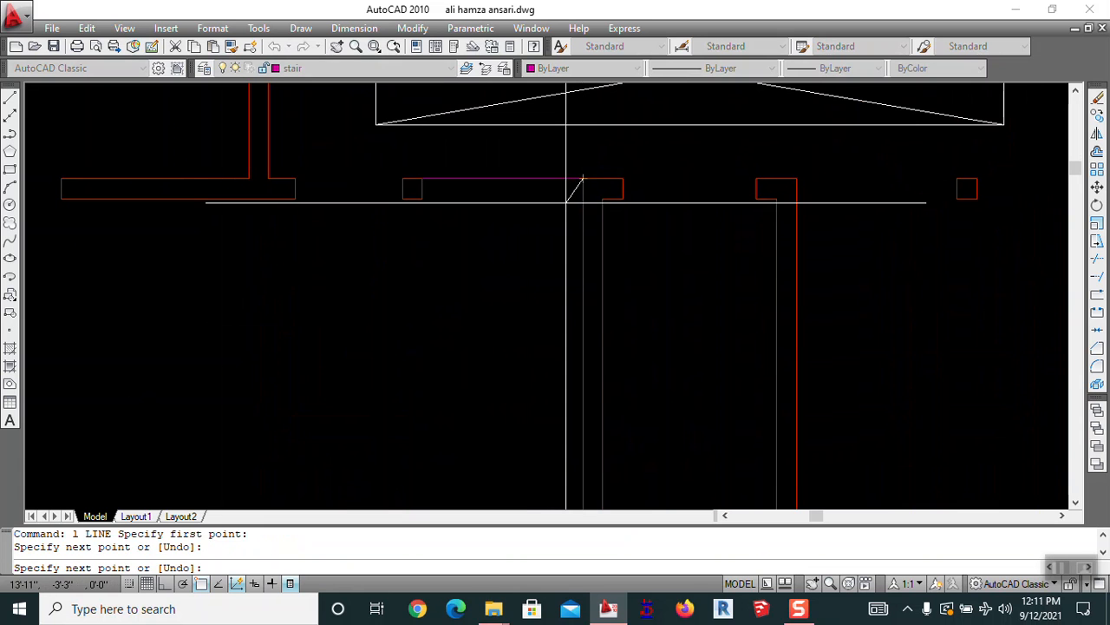
key(Escape)
click(521, 179)
click(342, 68)
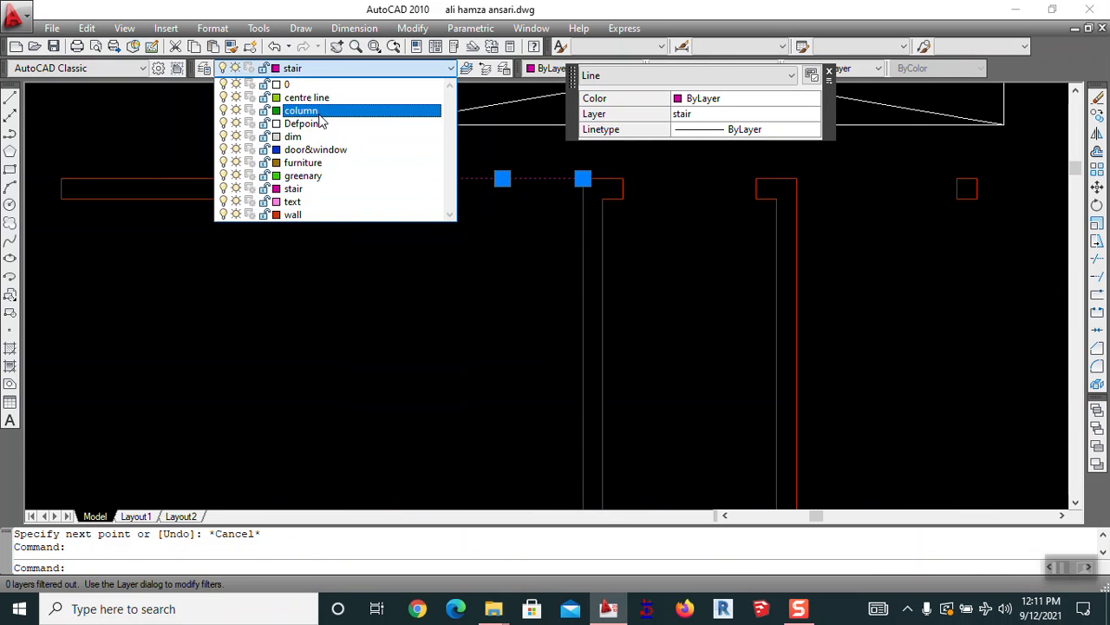
click(347, 146)
key(Escape)
Make door&window the current layer, then start and cancel a line at the opening's endpoint
click(349, 67)
click(323, 138)
key(Escape)
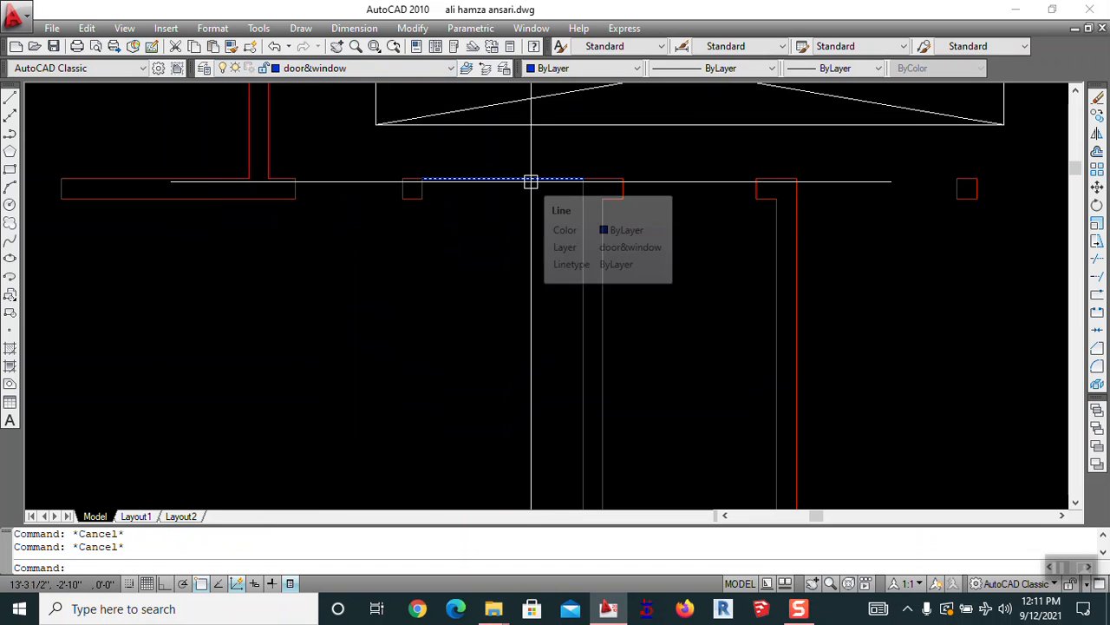
text(l)
key(Return)
click(421, 179)
scroll(374, 121, down, 4)
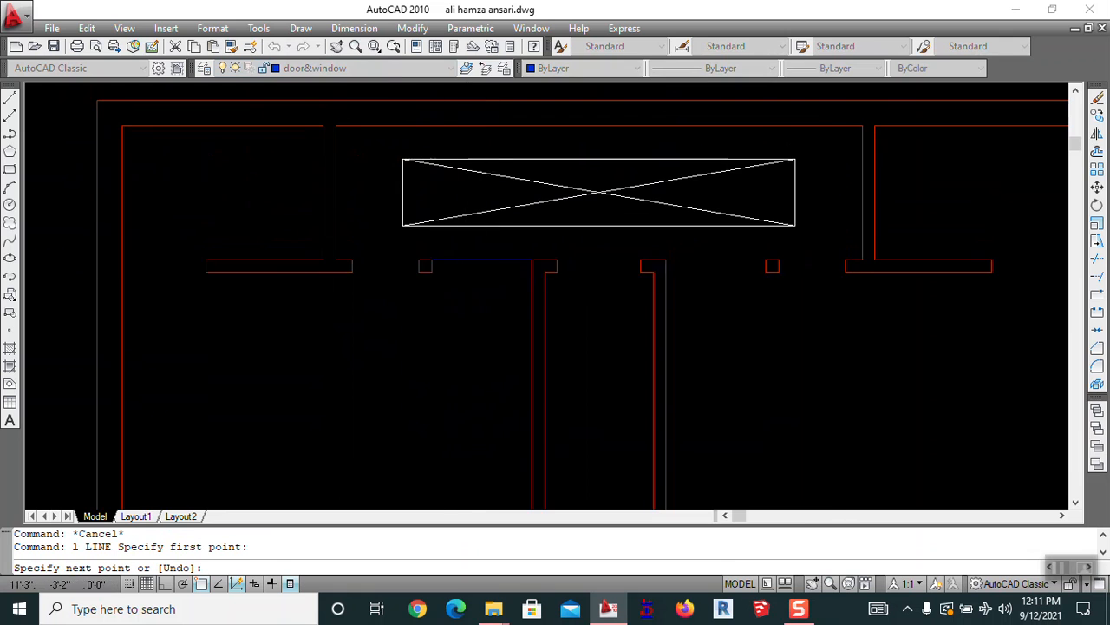
scroll(436, 270, up, 5)
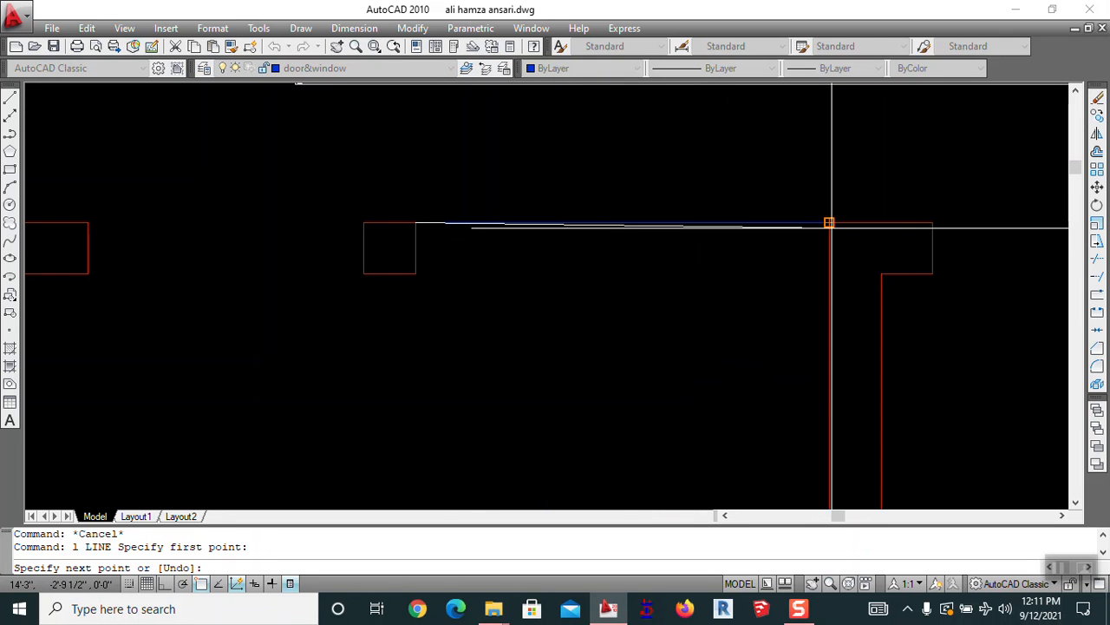
scroll(829, 223, down, 2)
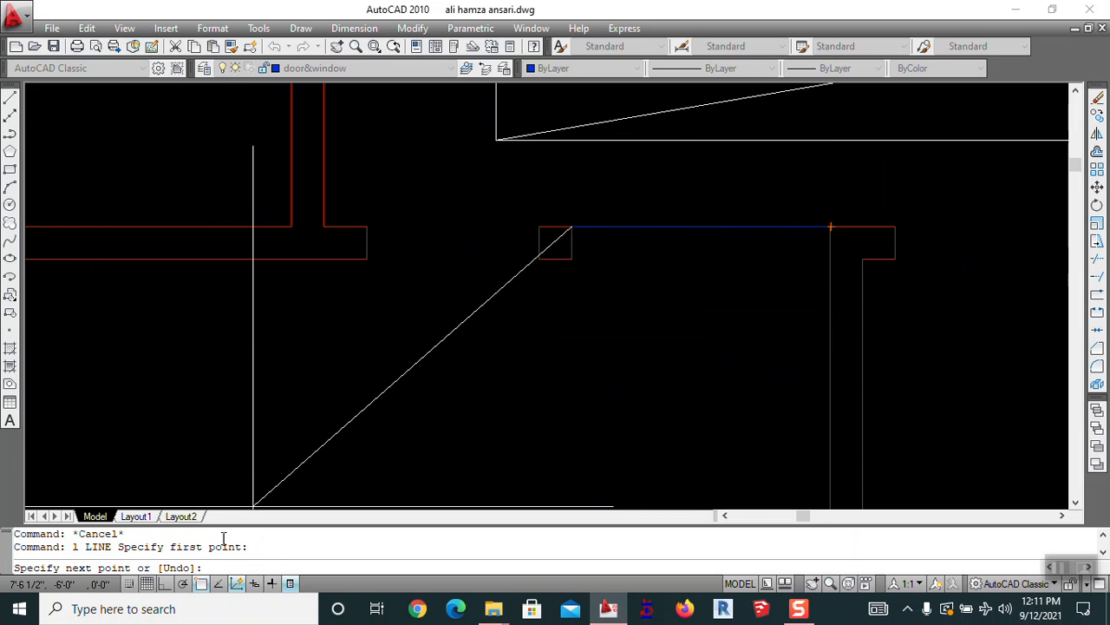
scroll(632, 233, down, 3)
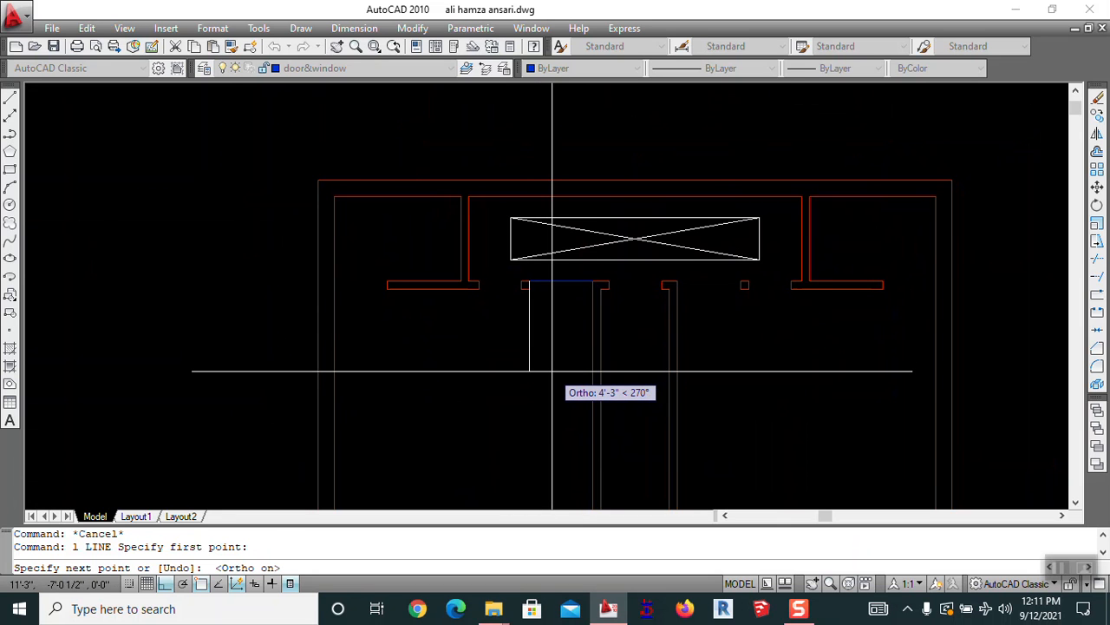
key(Escape)
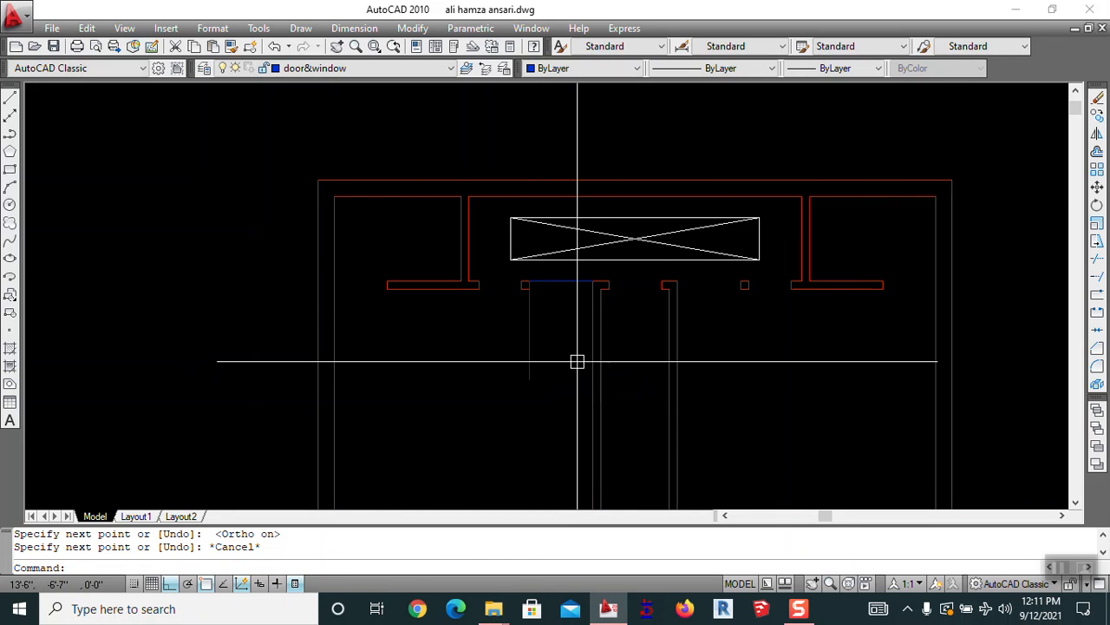
Draw a circle centred on the door opening's corner reaching the opening's far side
text(c)
key(Return)
scroll(489, 300, up, 4)
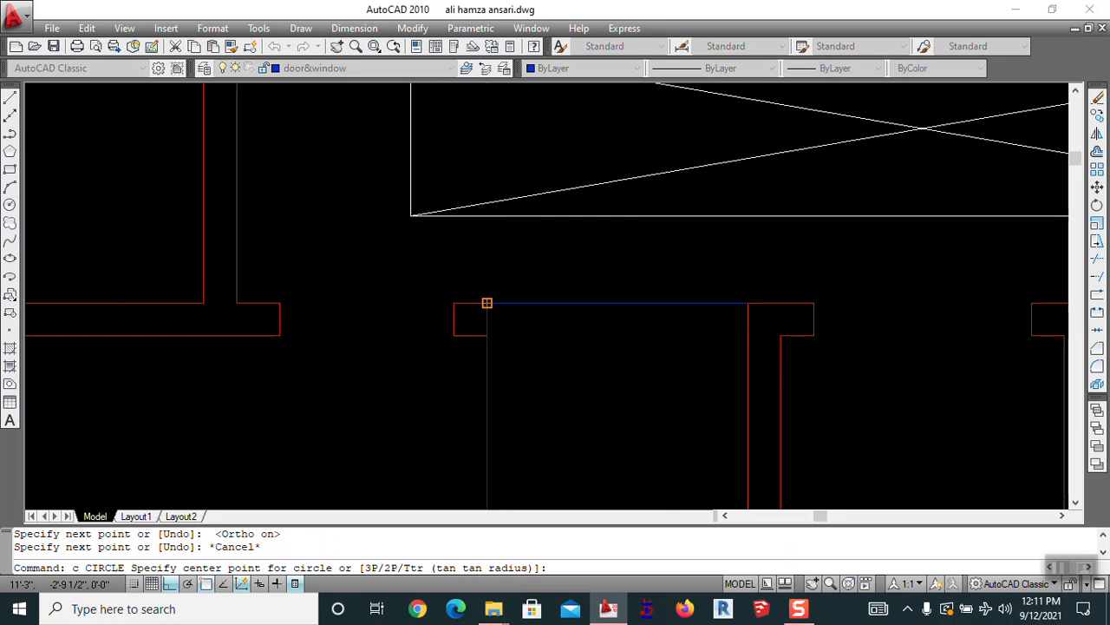
click(487, 303)
click(748, 301)
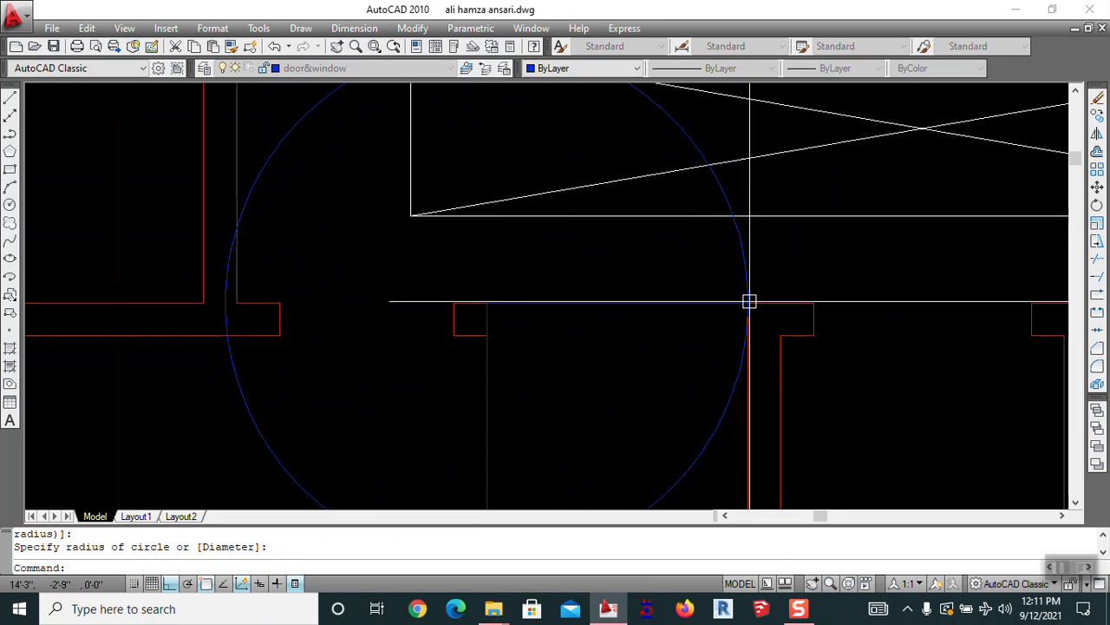
key(Escape)
Start trimming the circle with all objects as cutting edges, then abandon the trim
text(tr)
key(Return)
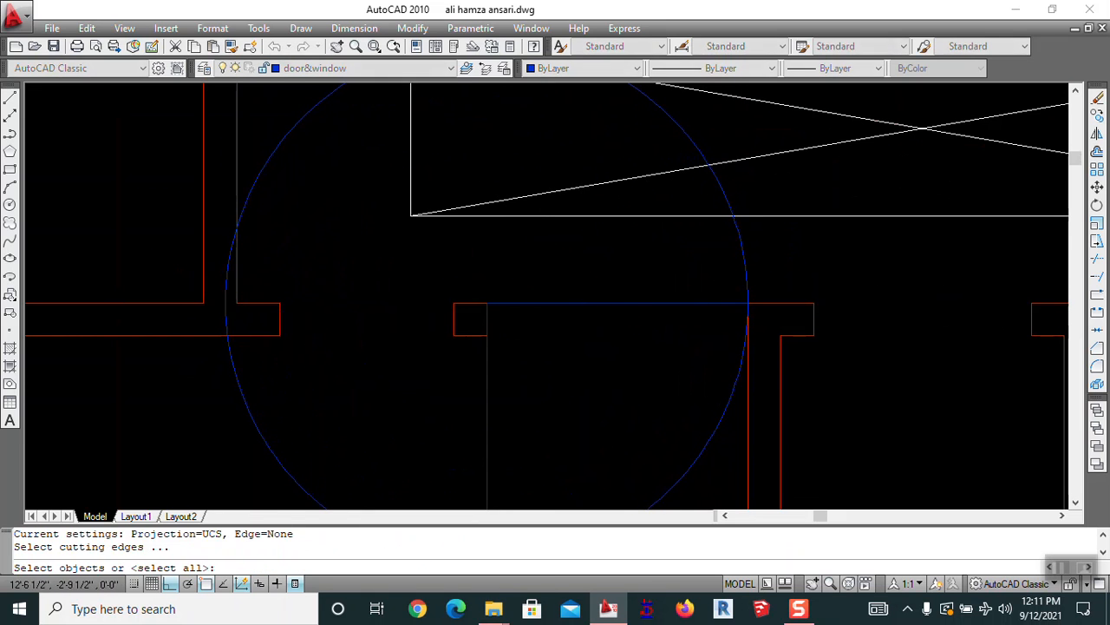
key(Return)
click(753, 261)
key(Escape)
scroll(698, 269, down, 8)
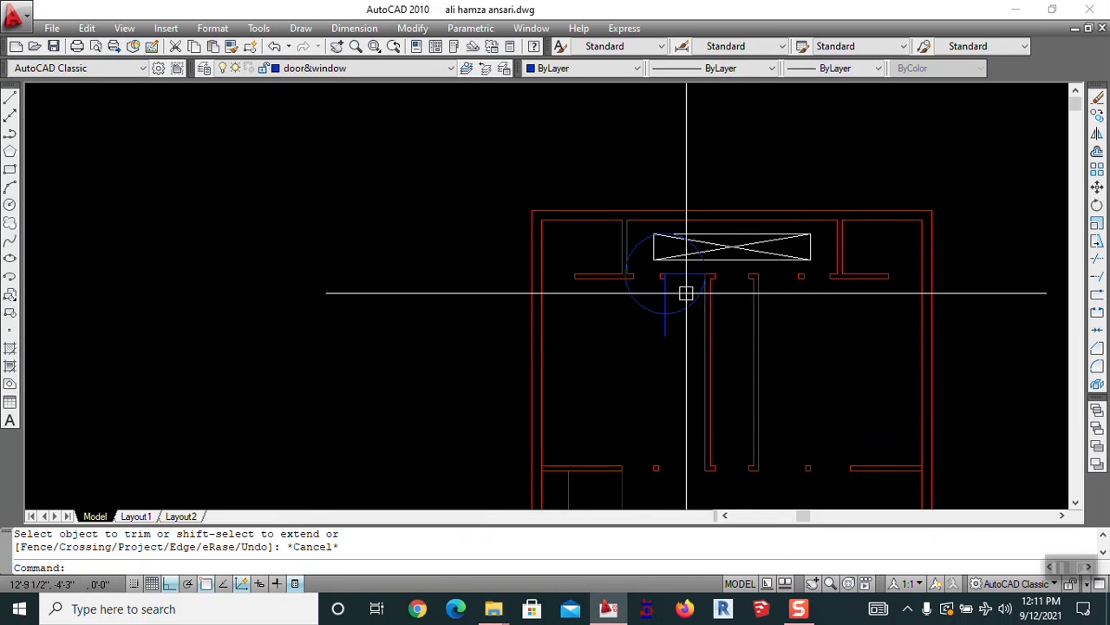
Undo the circle and trim, reverting the current layer to stair
key(ctrl+z)
key(ctrl+z)
key(ctrl+z)
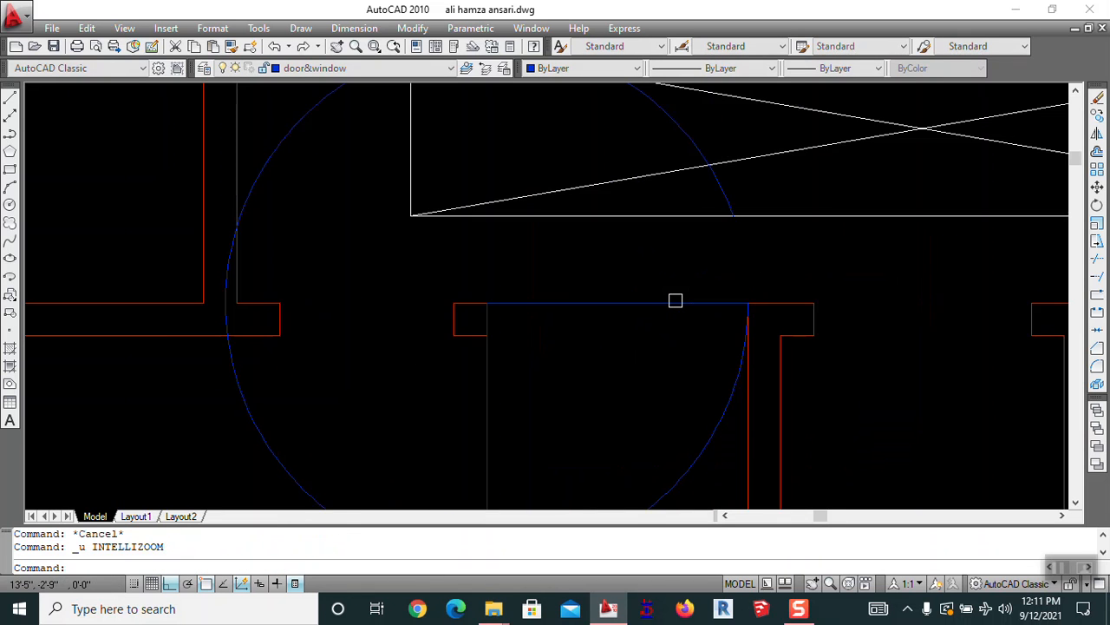
key(ctrl+z)
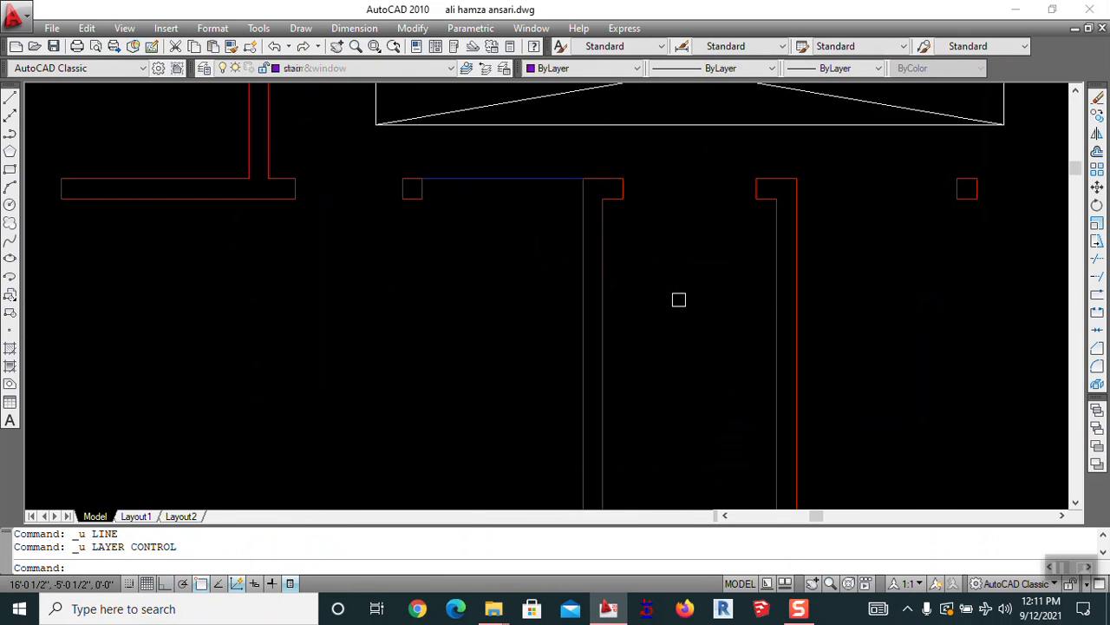
key(Escape)
key(space)
key(Escape)
Draw a 36-long horizontal line above the plan and a vertical door leaf line from its end
mouse_move(529, 251)
middle_down()
mouse_move(665, 234)
mouse_move(498, 424)
middle_up()
text(l)
key(Return)
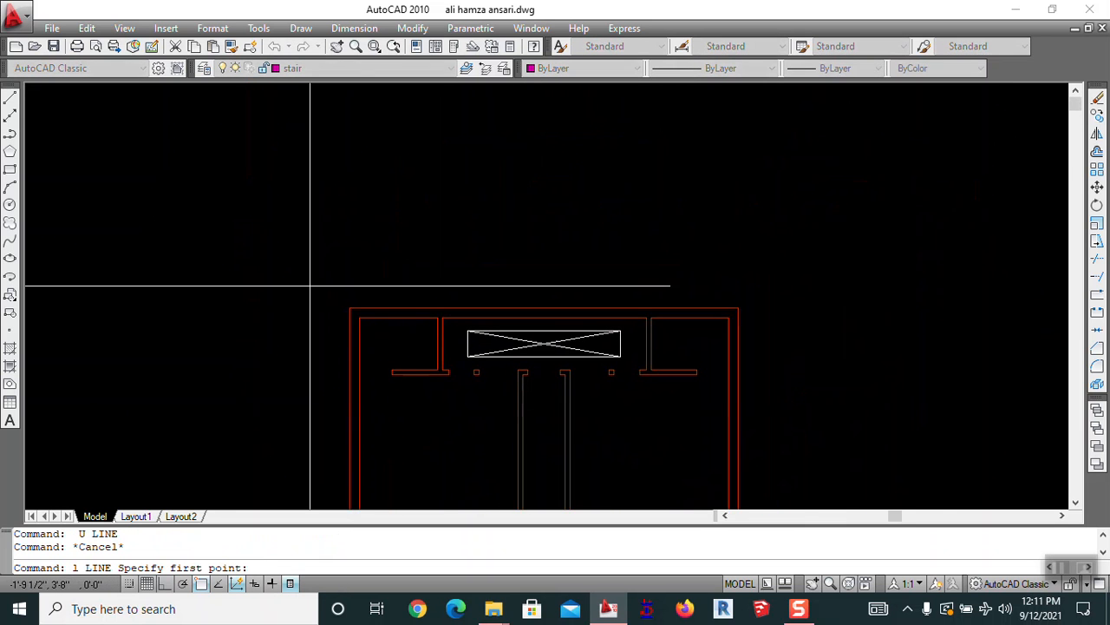
click(371, 242)
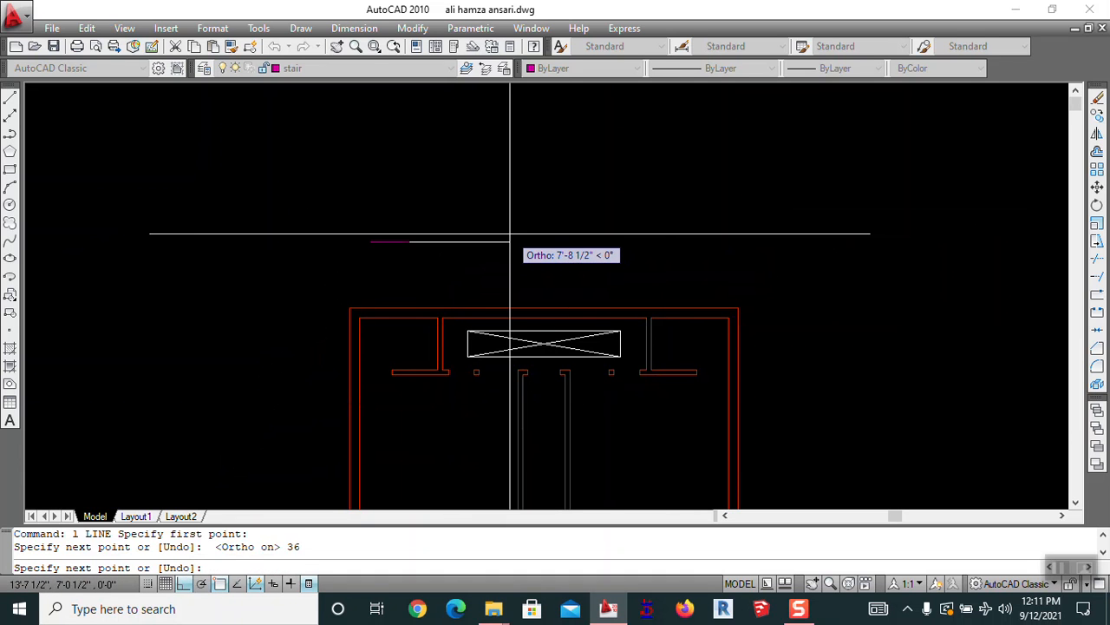
key(Return)
text(l)
key(Return)
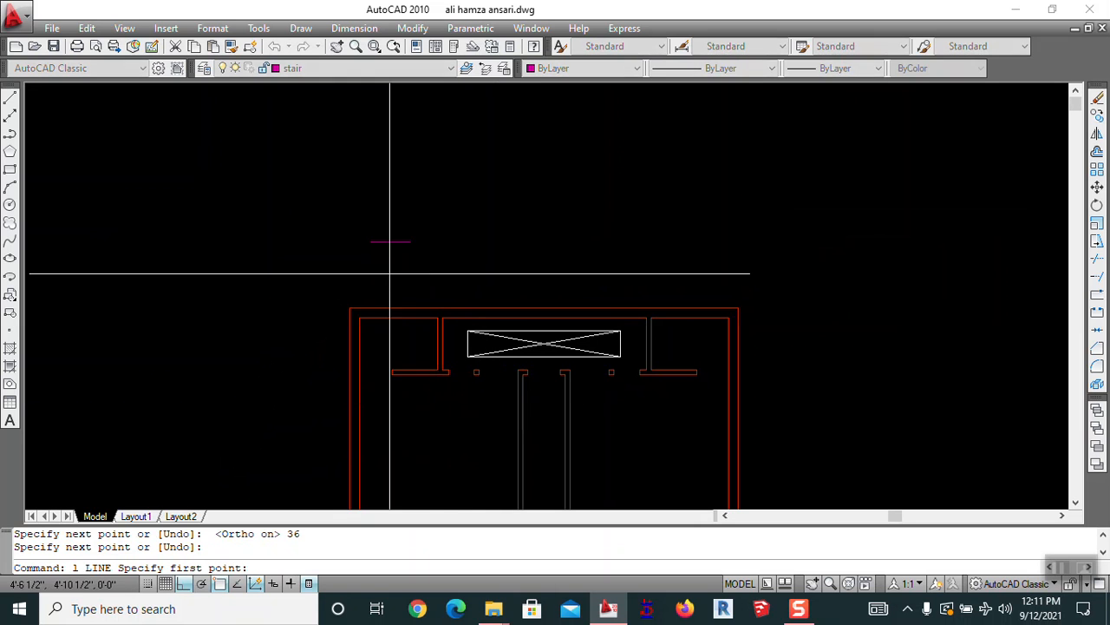
click(371, 242)
click(396, 144)
key(Escape)
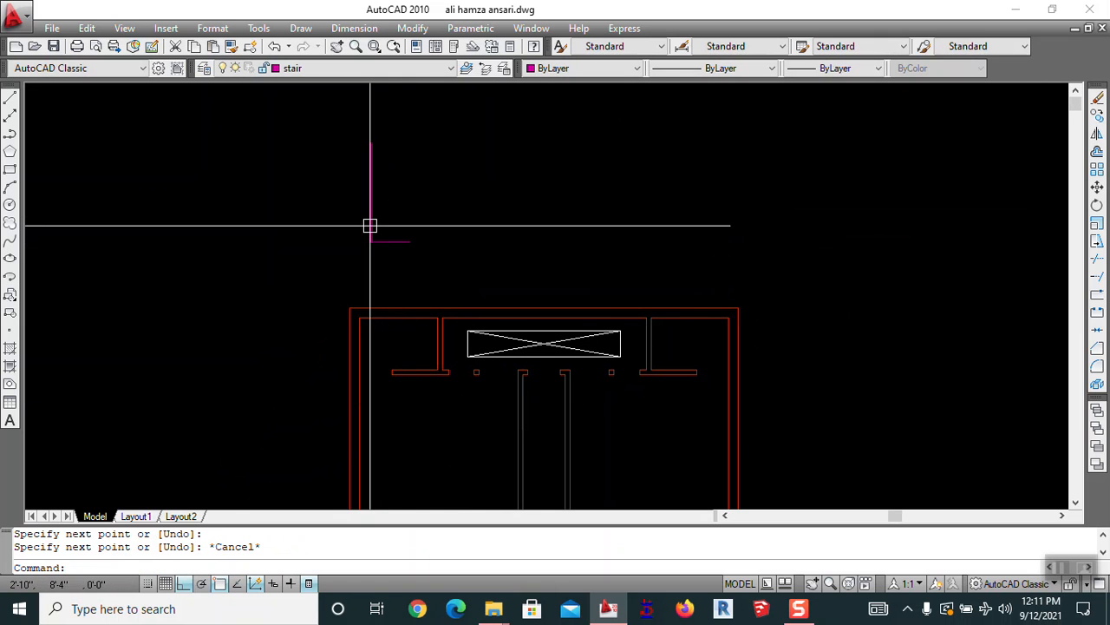
Draw a circle centred at the lines' corner, radius reaching the horizontal line's end
text(c)
key(Return)
scroll(367, 241, up, 3)
click(368, 240)
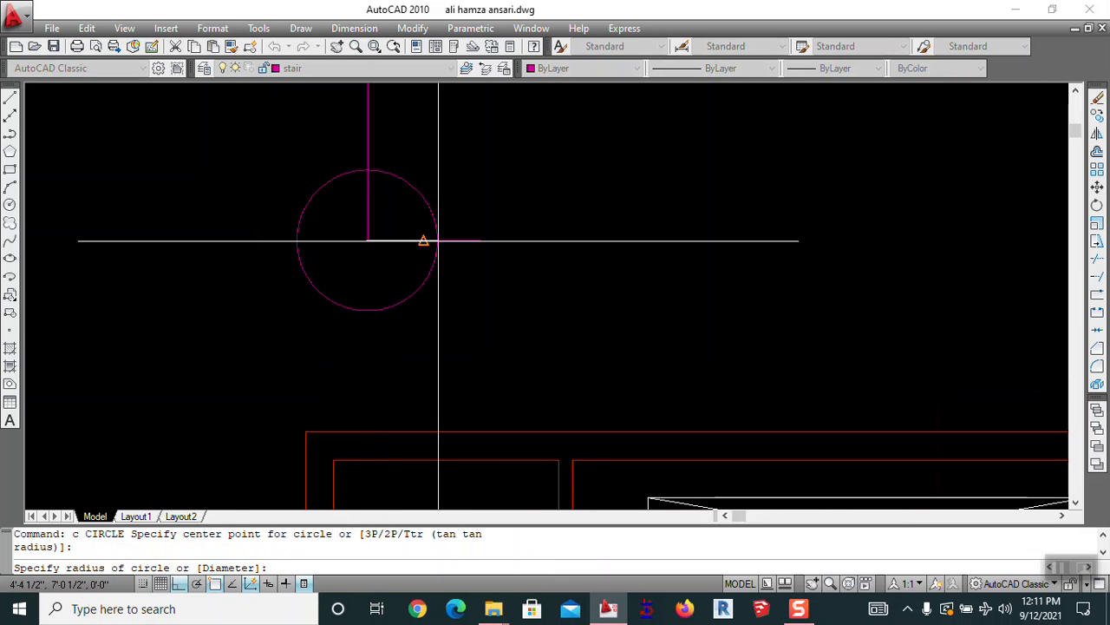
click(478, 240)
key(Escape)
scroll(734, 255, down, 2)
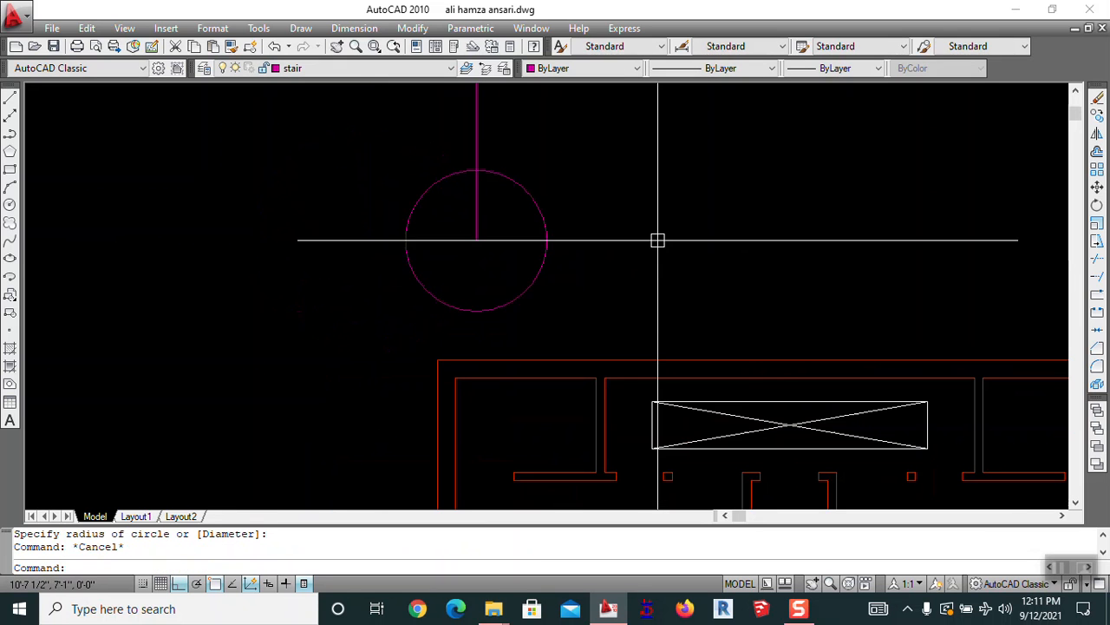
Trim the vertical line and circle down to a quarter-circle swing arc
text(tr)
key(Return)
key(Return)
click(512, 111)
click(429, 173)
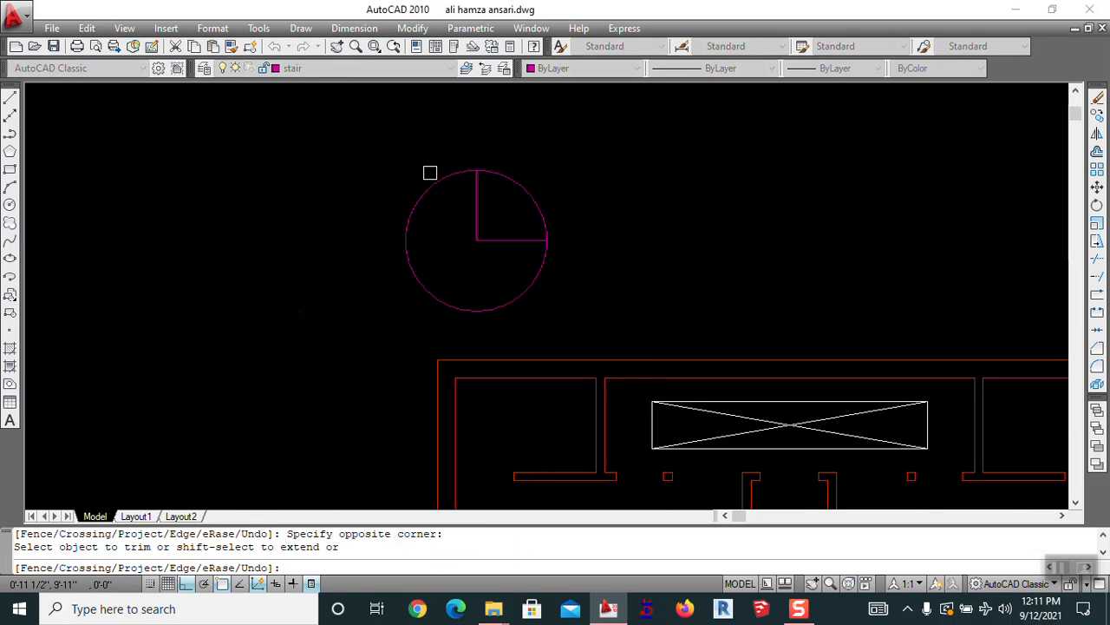
click(435, 213)
key(Escape)
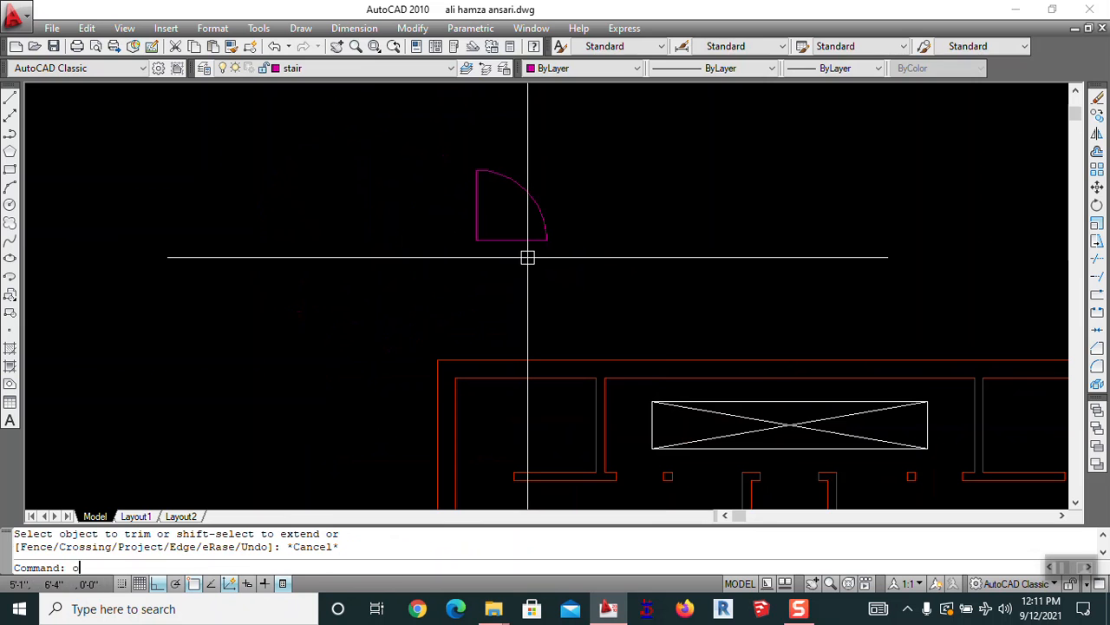
Offset the door leaf's vertical line 3 to the left
text(o)
key(Return)
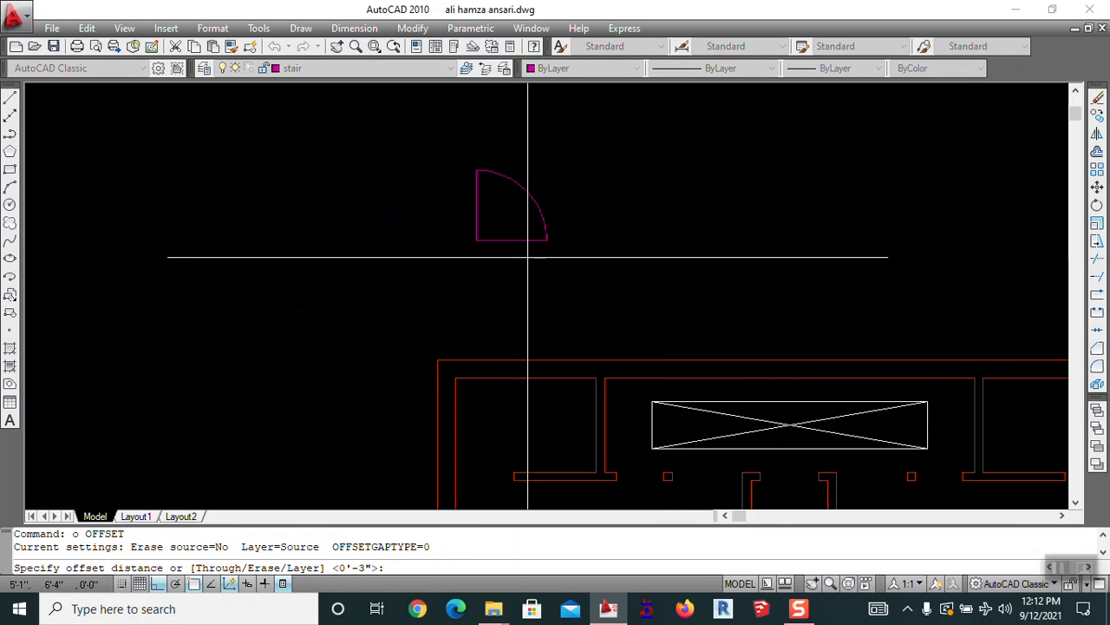
text(3)
key(Return)
click(473, 197)
click(442, 208)
key(Escape)
scroll(498, 185, up, 5)
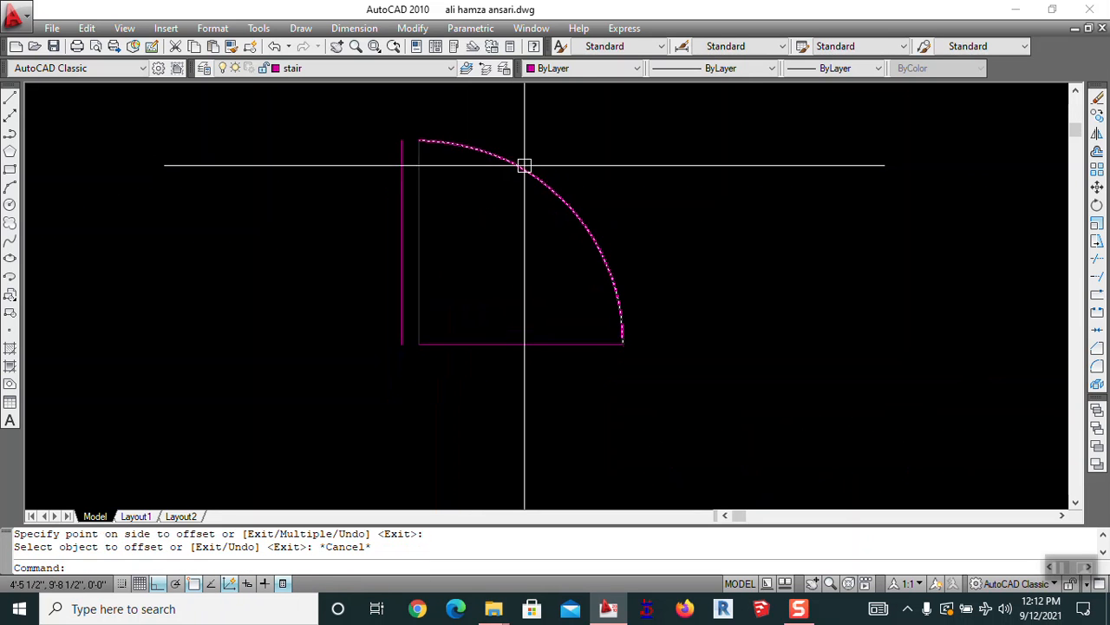
key(Escape)
Move the offset line 1 inch to the right to thin the door leaf
text(m)
key(Return)
click(402, 199)
key(Return)
click(472, 218)
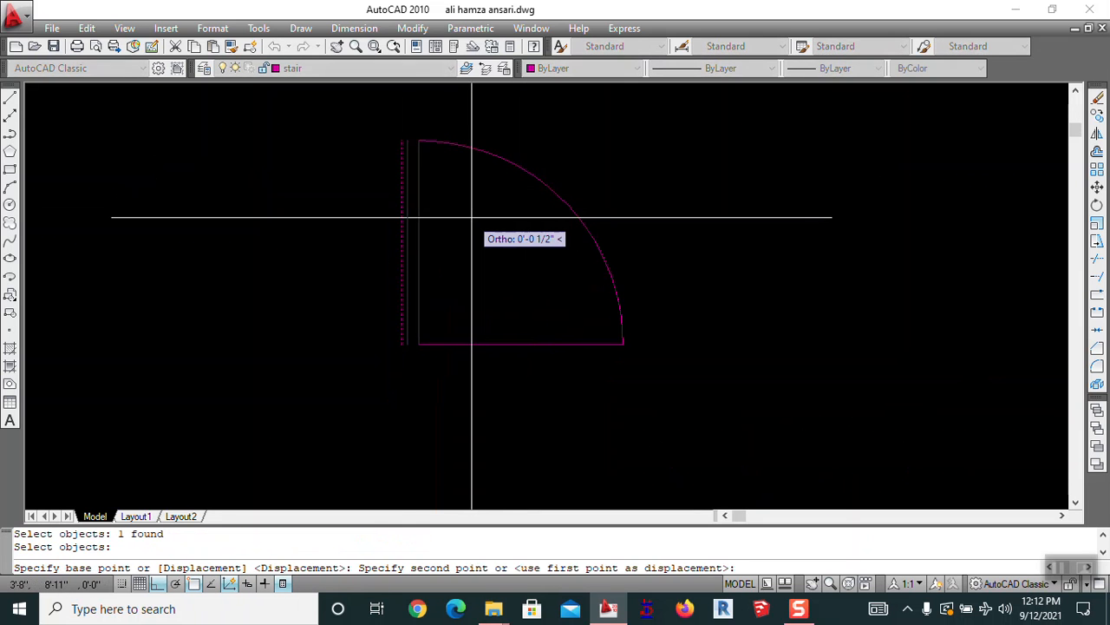
text(1)
key(Return)
key(Escape)
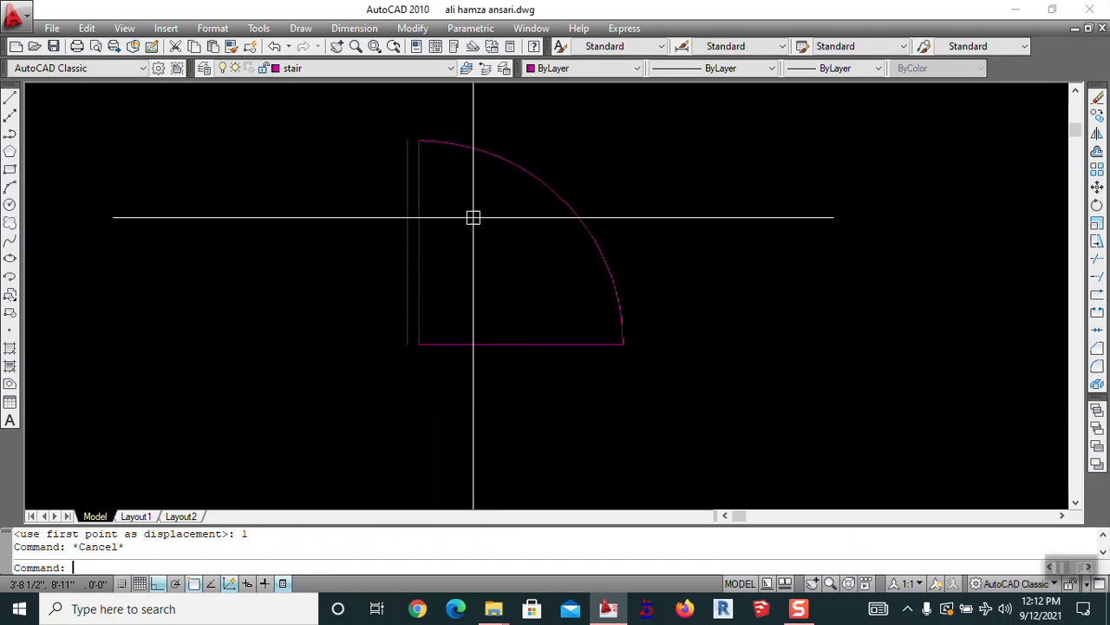
Trim the leaf lines' overhang at the top of the arc
text(tr)
key(Return)
key(Return)
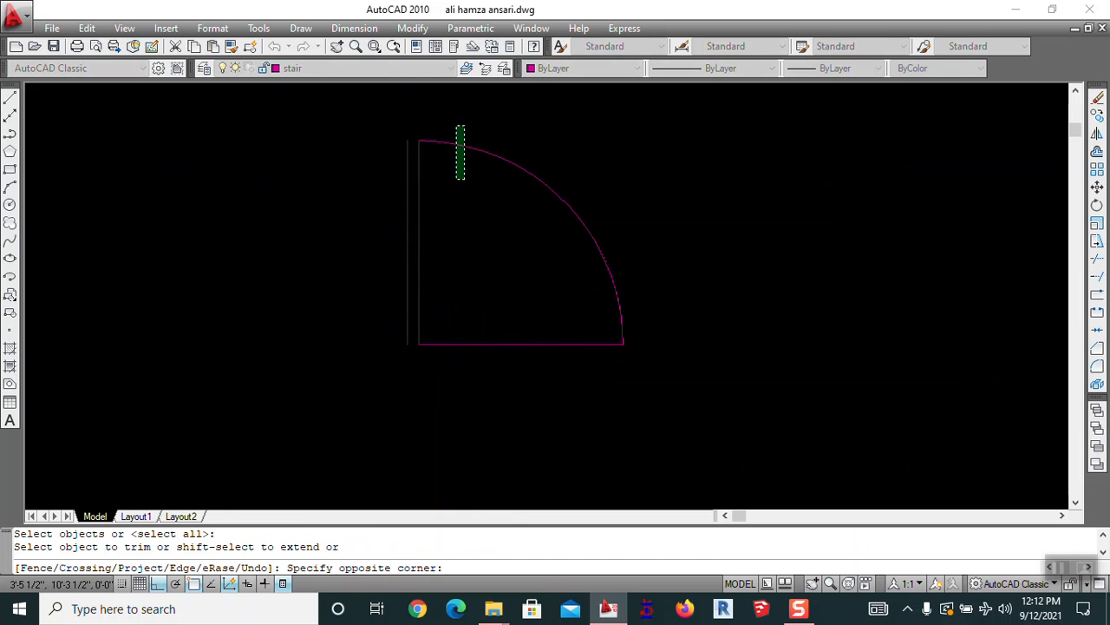
click(457, 128)
scroll(414, 144, up, 8)
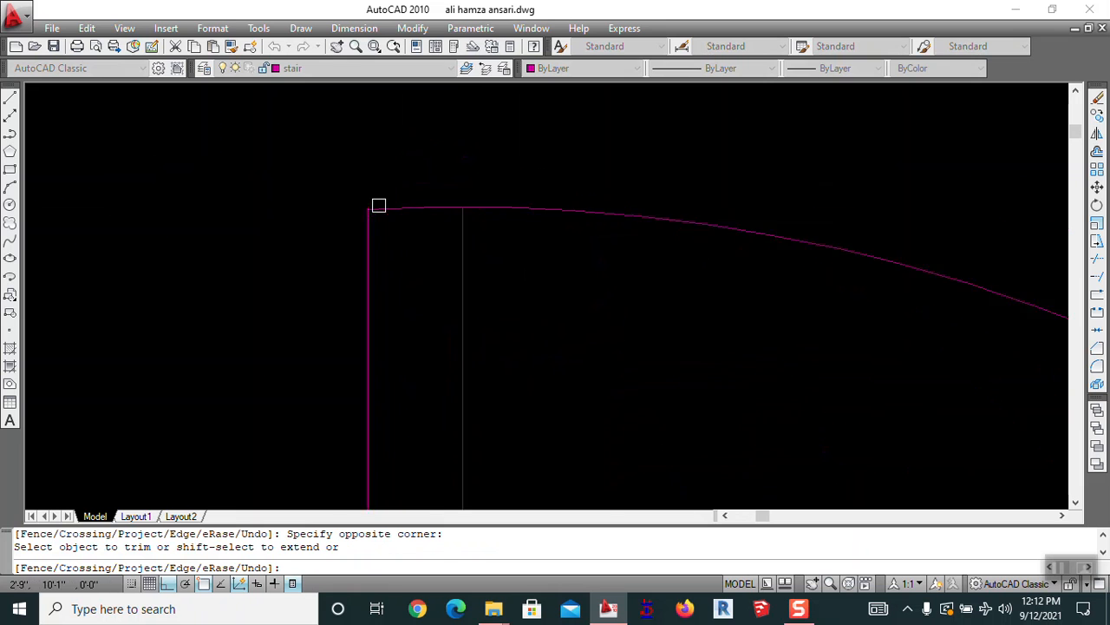
scroll(380, 204, up, 8)
scroll(337, 185, down, 5)
scroll(422, 171, up, 10)
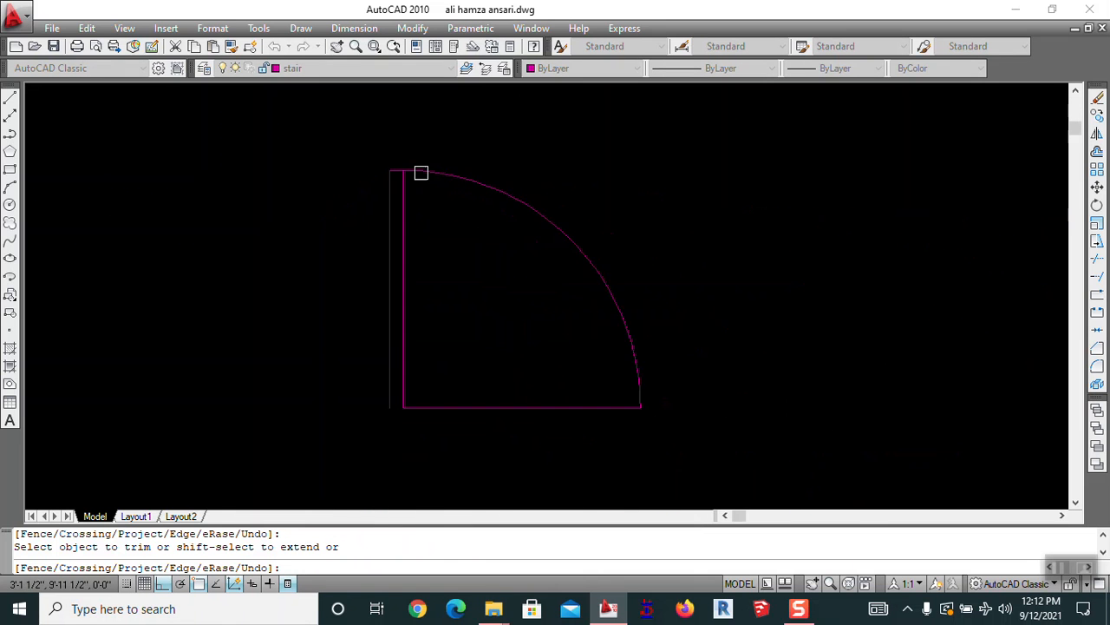
scroll(307, 179, up, 5)
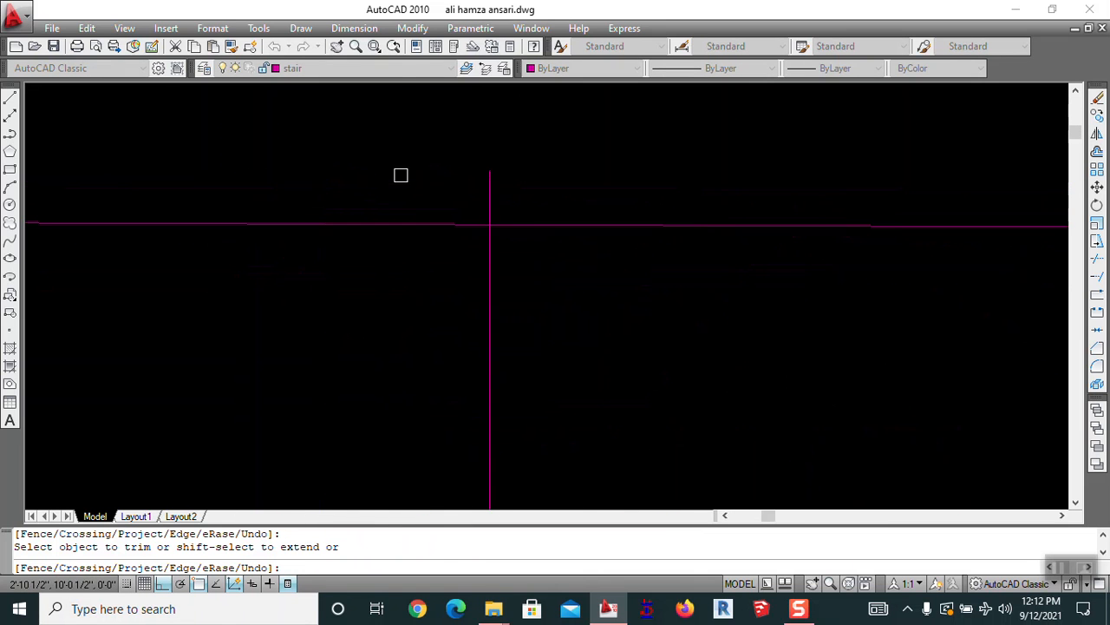
click(526, 158)
click(405, 178)
scroll(499, 134, down, 5)
click(501, 136)
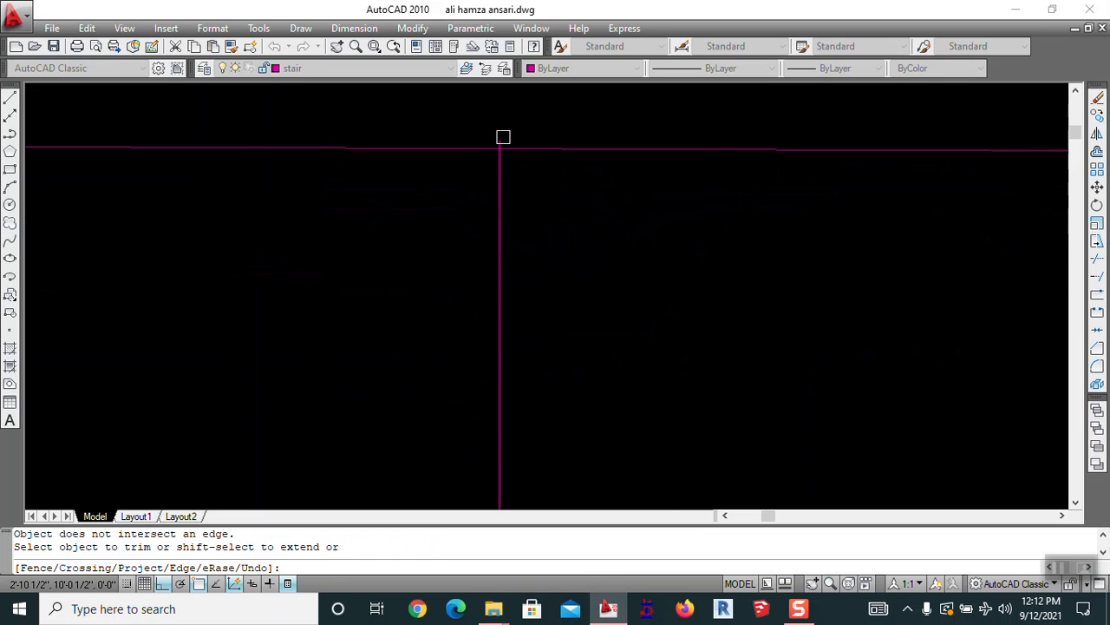
scroll(515, 113, down, 6)
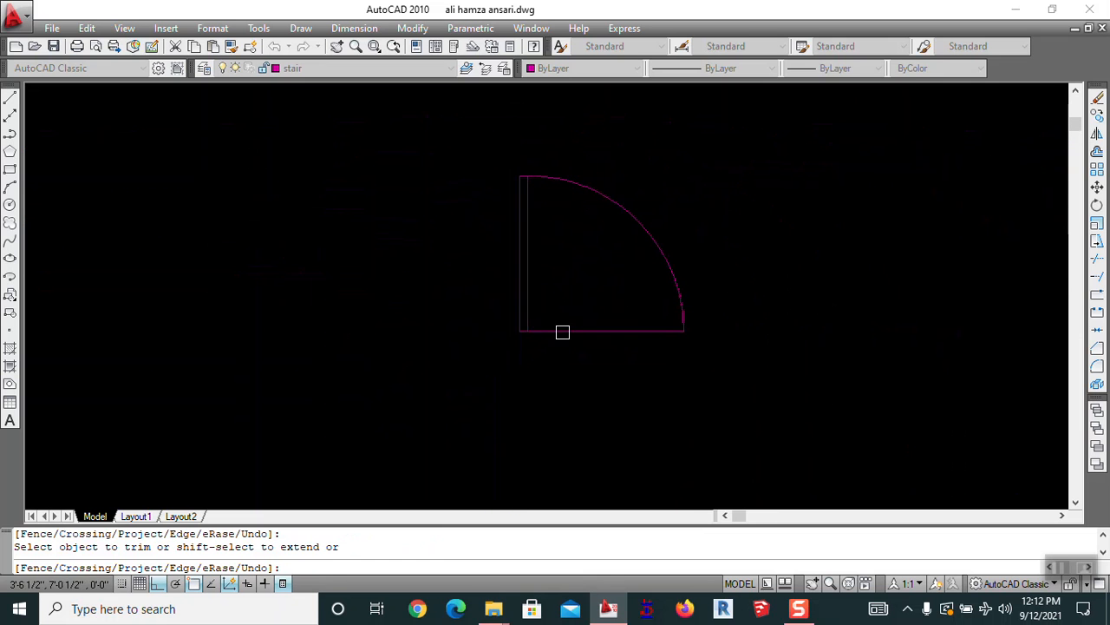
key(Escape)
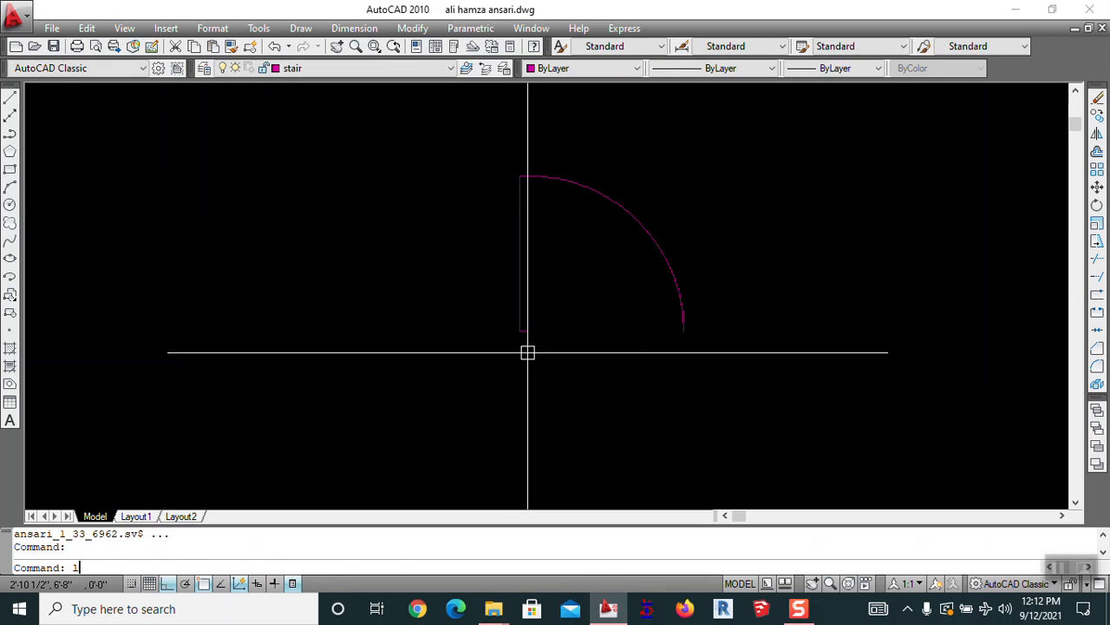
Close the bottom of the door leaf with a 2-inch line
scroll(528, 359, up, 4)
text(l)
key(Return)
click(487, 284)
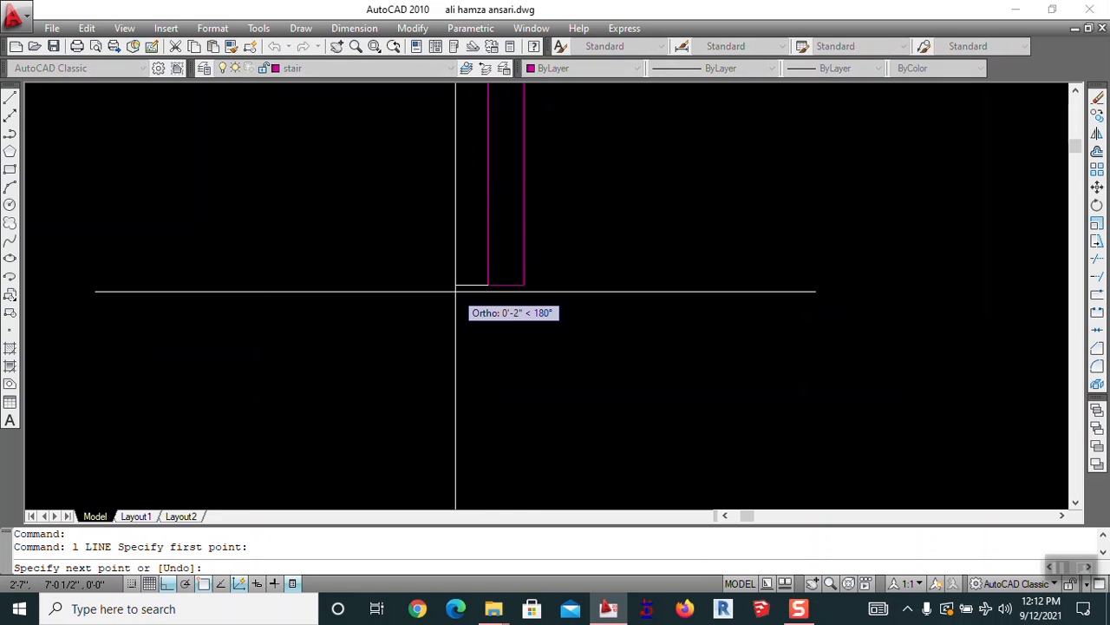
text(2)
key(Return)
key(Return)
scroll(575, 268, down, 3)
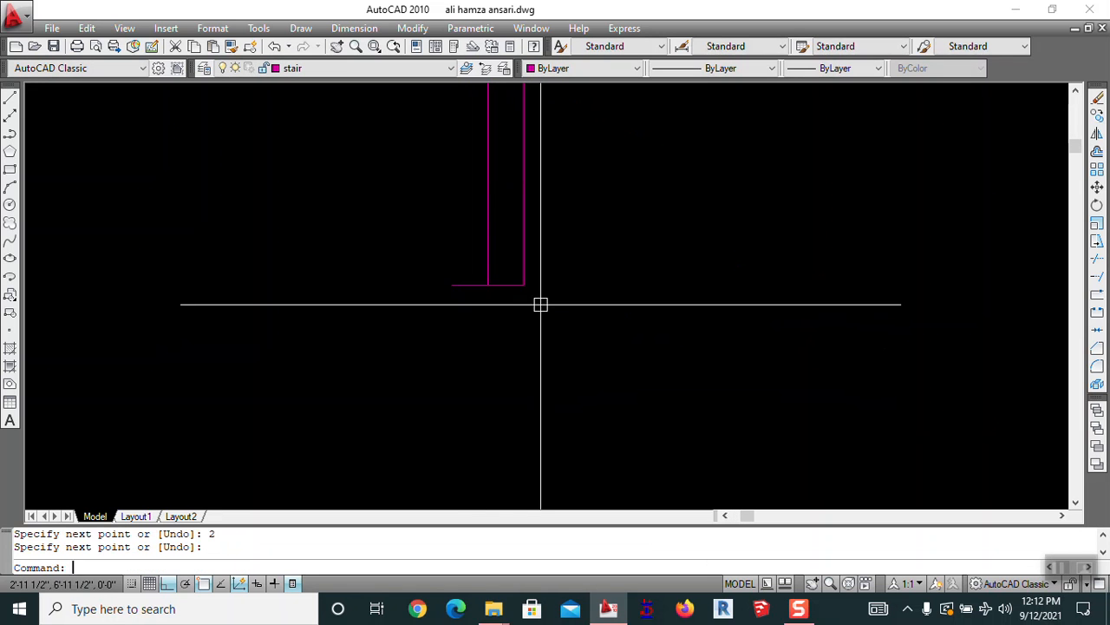
middle_drag(698, 344, 580, 300)
key(Escape)
key(Escape)
Put the door symbol on the door&window layer and make door&window current
click(579, 130)
click(285, 304)
click(341, 68)
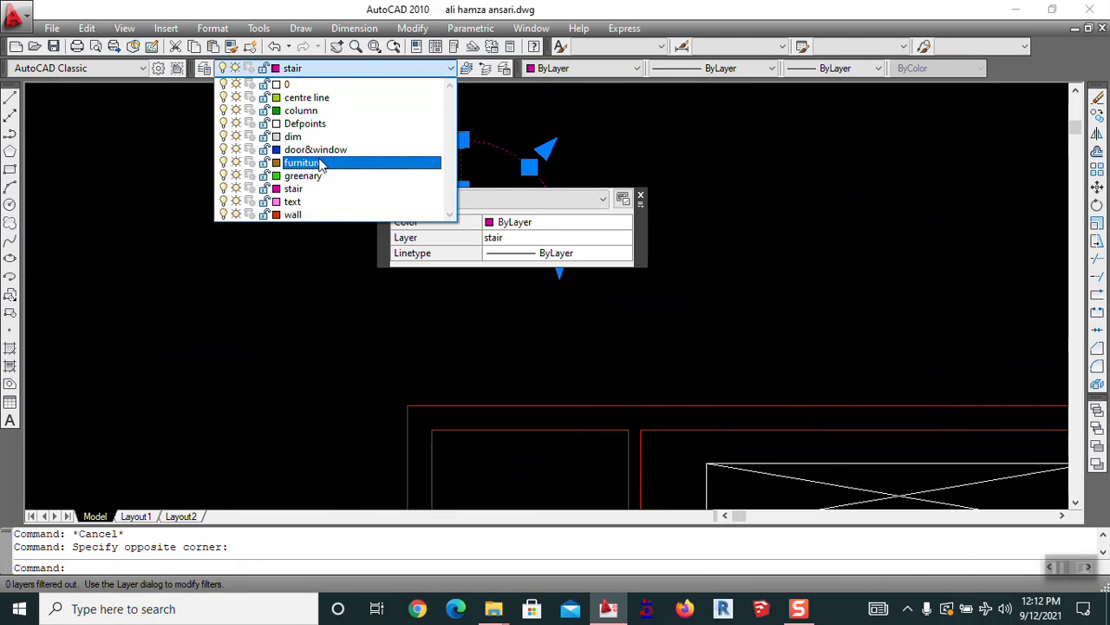
click(322, 173)
key(Escape)
click(322, 73)
click(317, 151)
key(Escape)
Check the door arc's layer and position the view with the door beside the floor plan
scroll(474, 199, down, 4)
middle_drag(512, 251, 552, 309)
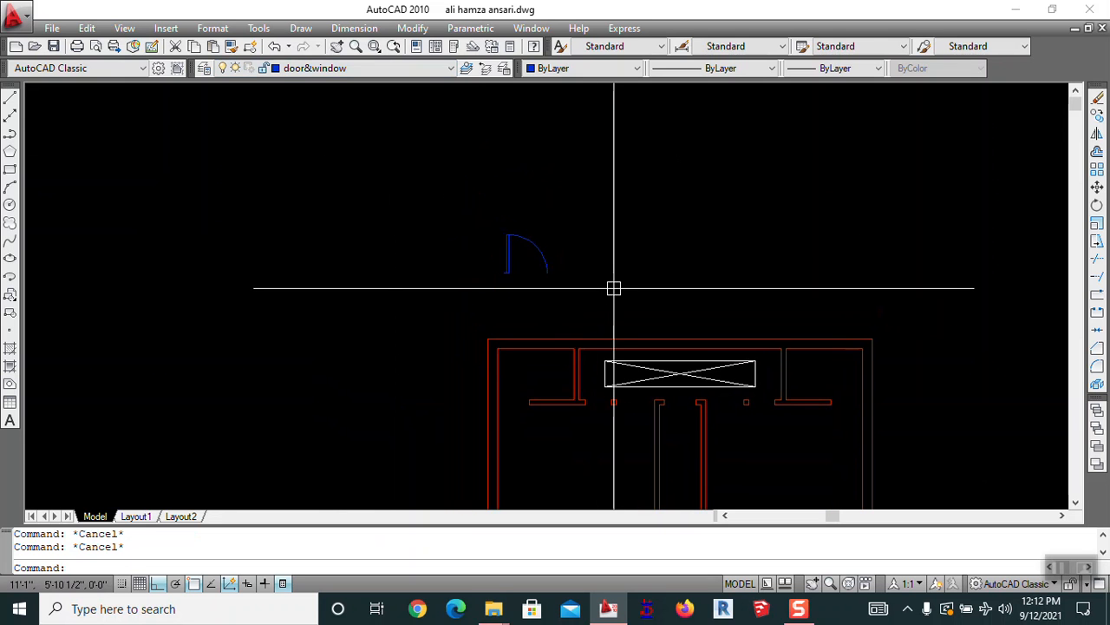
text(b)
key(Return)
key(Escape)
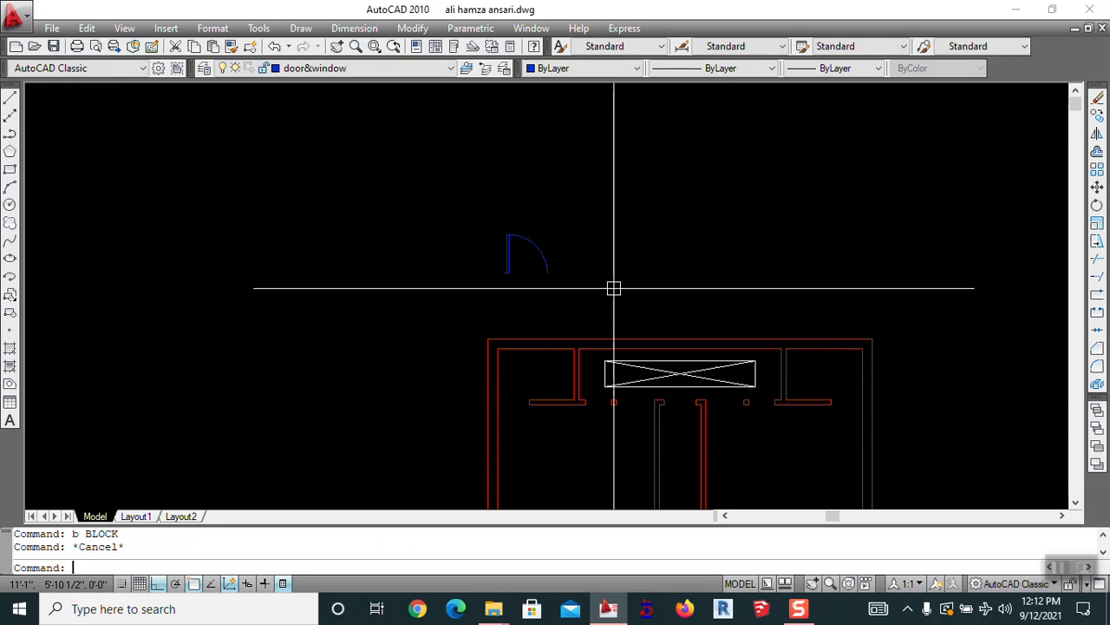
click(549, 261)
scroll(512, 251, up, 6)
middle_drag(595, 320, 275, 212)
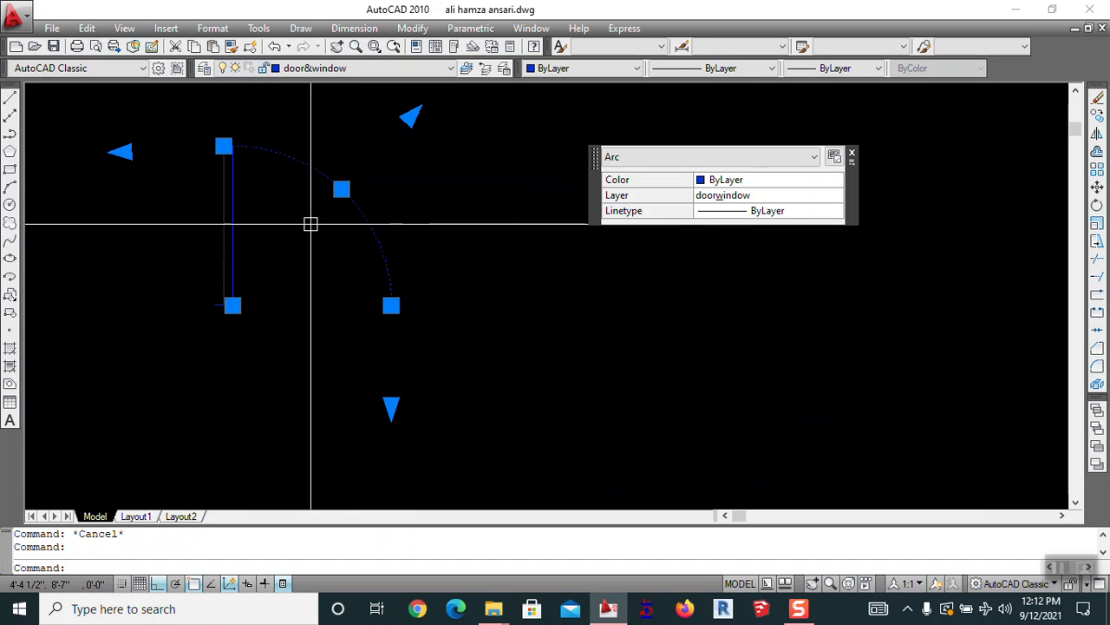
key(Escape)
scroll(350, 233, down, 3)
middle_drag(338, 255, 515, 252)
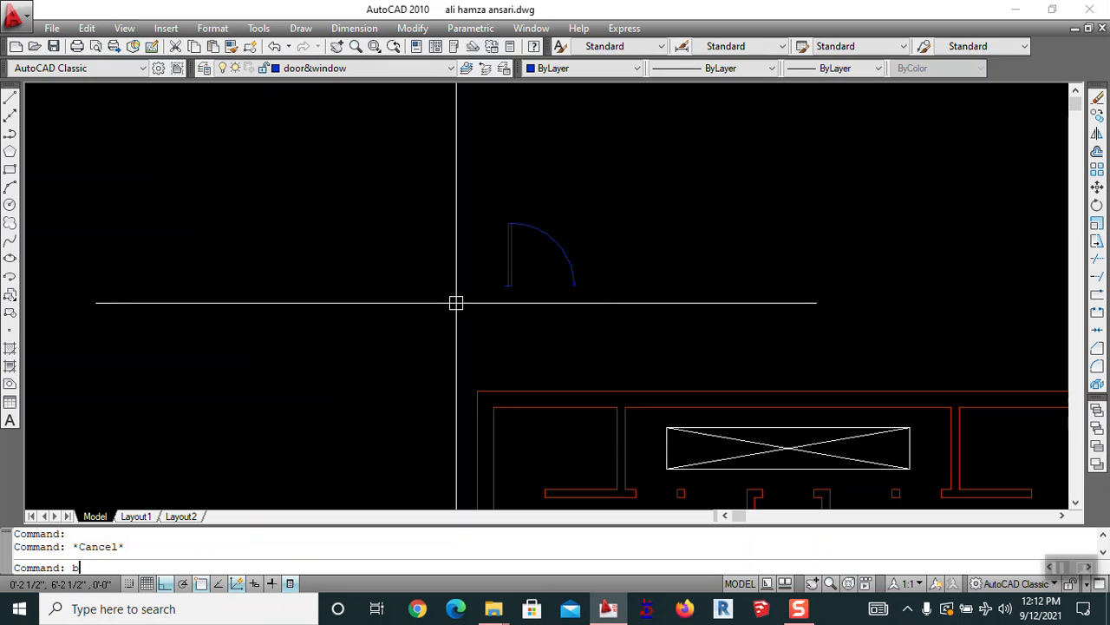
Define the door's five objects as the block '3 feet wd door'
text(b)
key(Return)
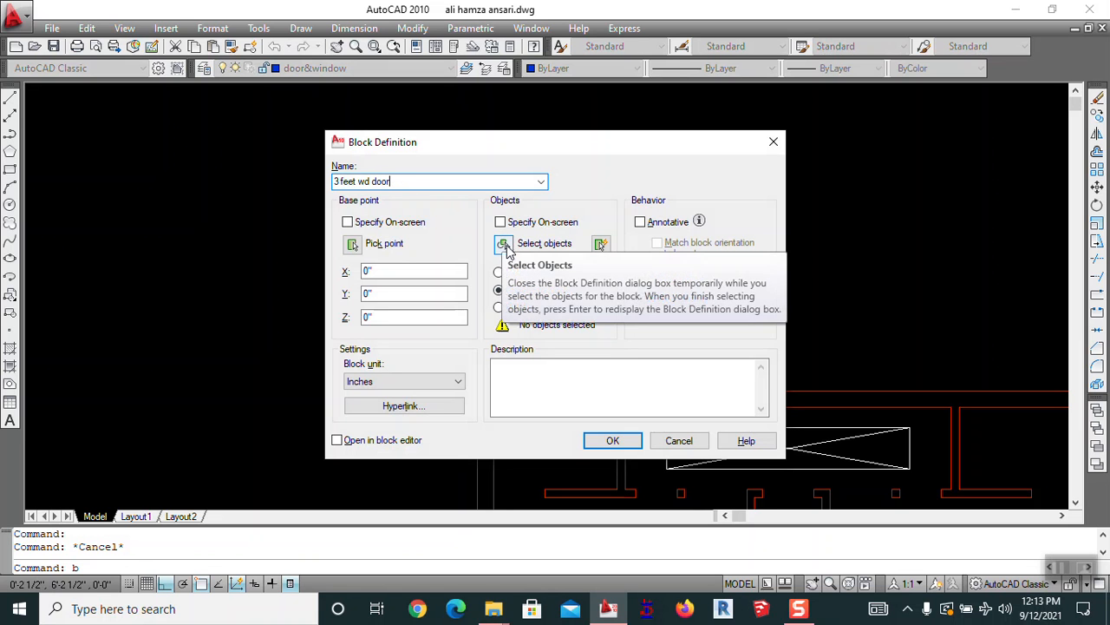
click(504, 244)
click(449, 309)
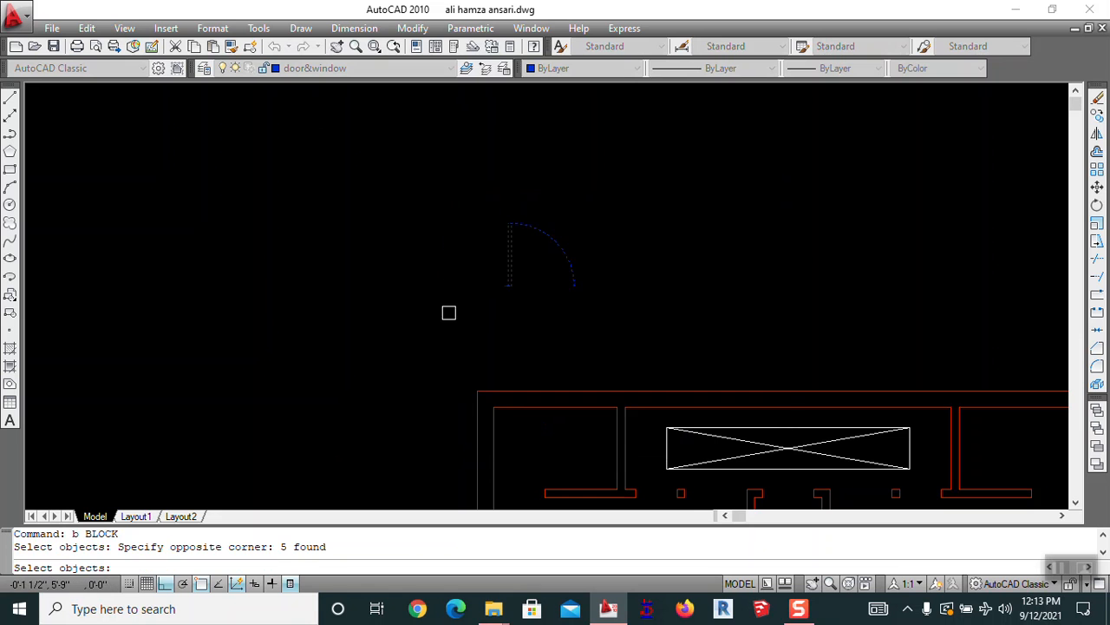
key(Return)
click(613, 441)
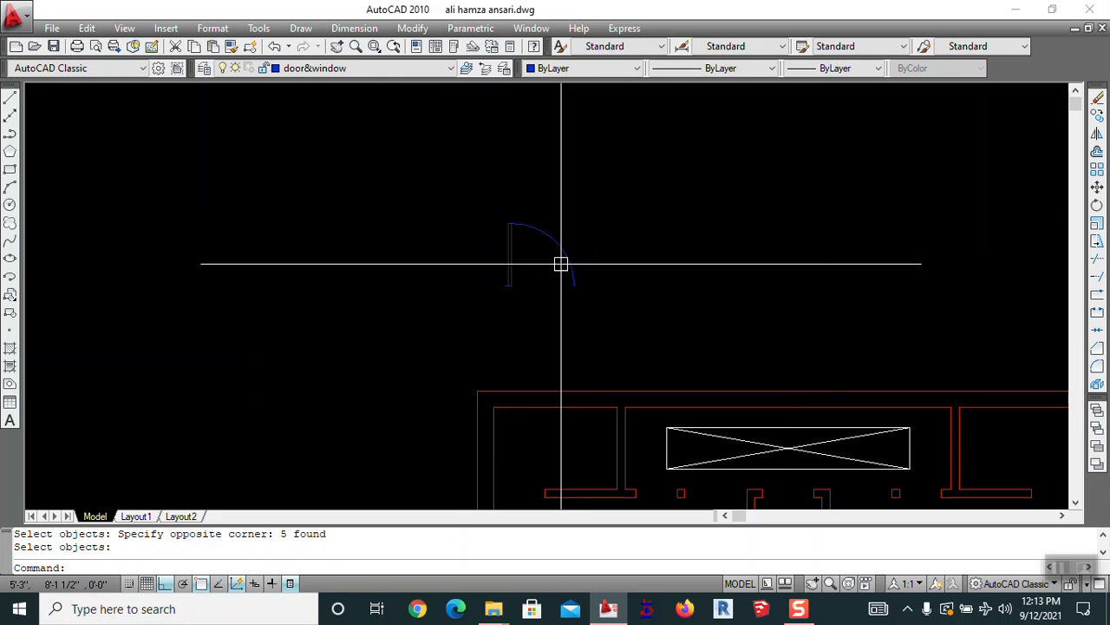
Select the door to confirm it is now a single block, then begin a new line
click(562, 260)
key(Escape)
click(544, 227)
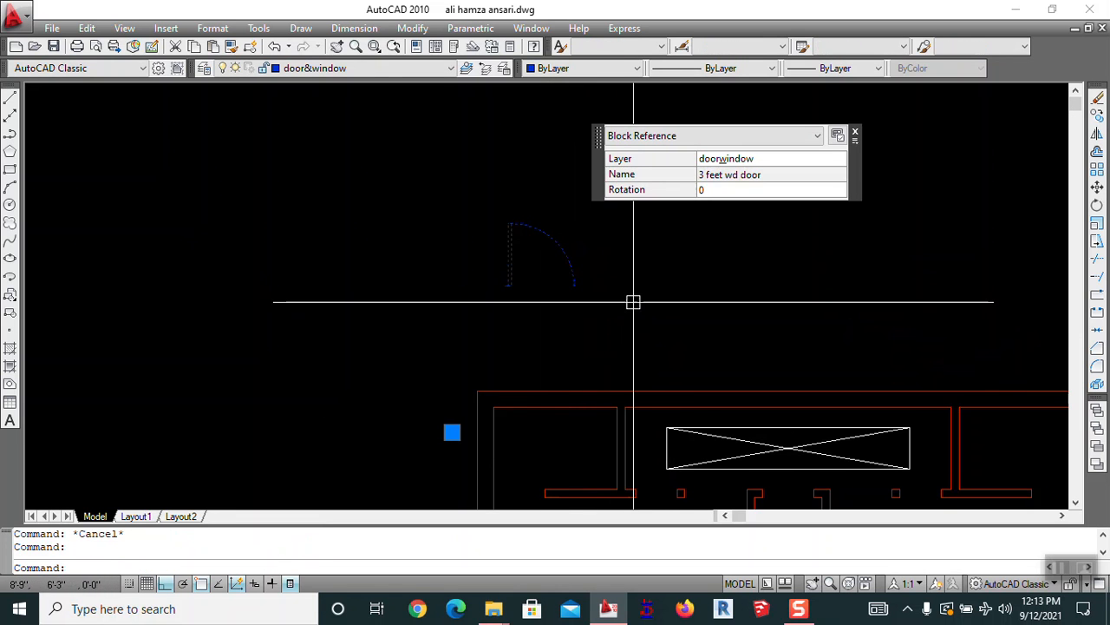
key(Escape)
scroll(433, 312, down, 2)
text(l)
key(Return)
Draw the second door's 3.5' base line and a vertical leaf line from its end
click(437, 258)
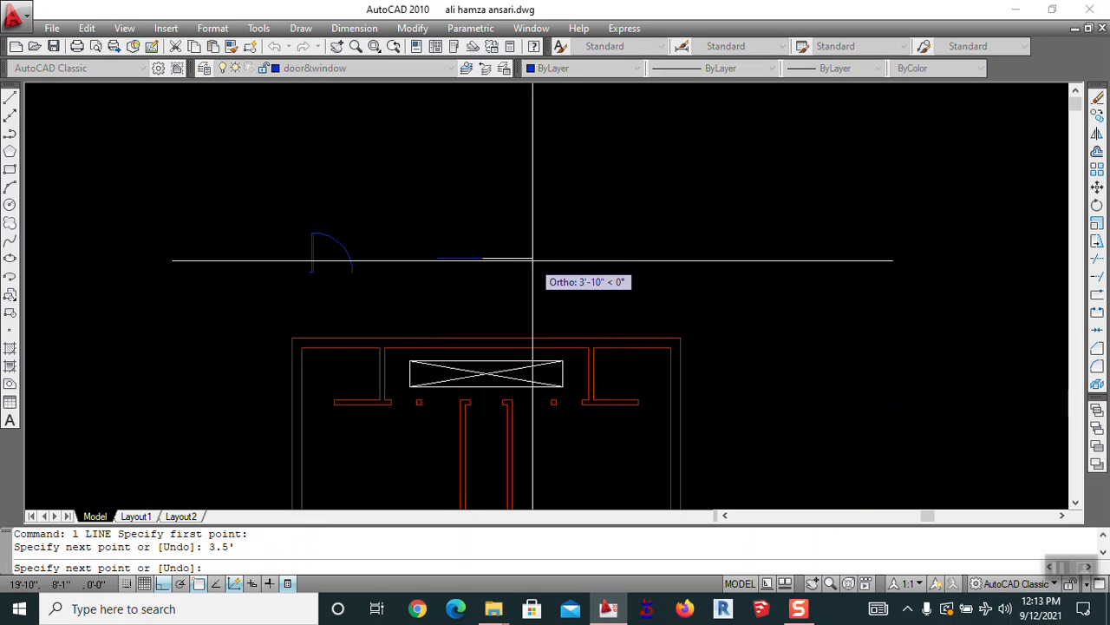
key(Return)
key(Return)
click(438, 258)
click(440, 150)
key(Escape)
Draw a circle at the corner, trim it to a quarter swing arc, and erase the base line
text(c)
key(Return)
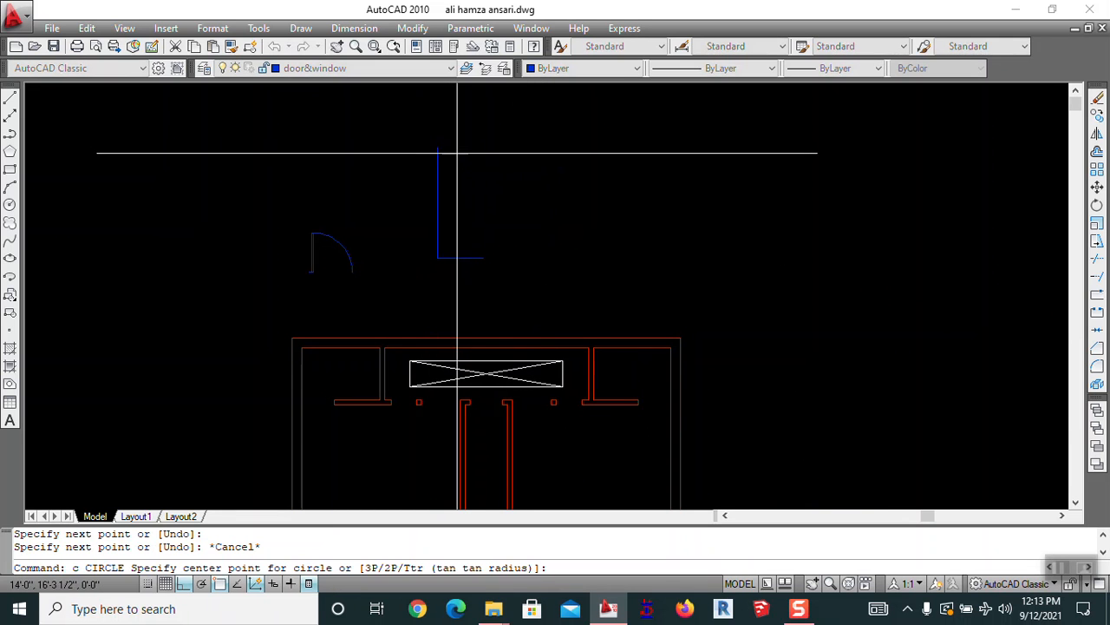
click(438, 258)
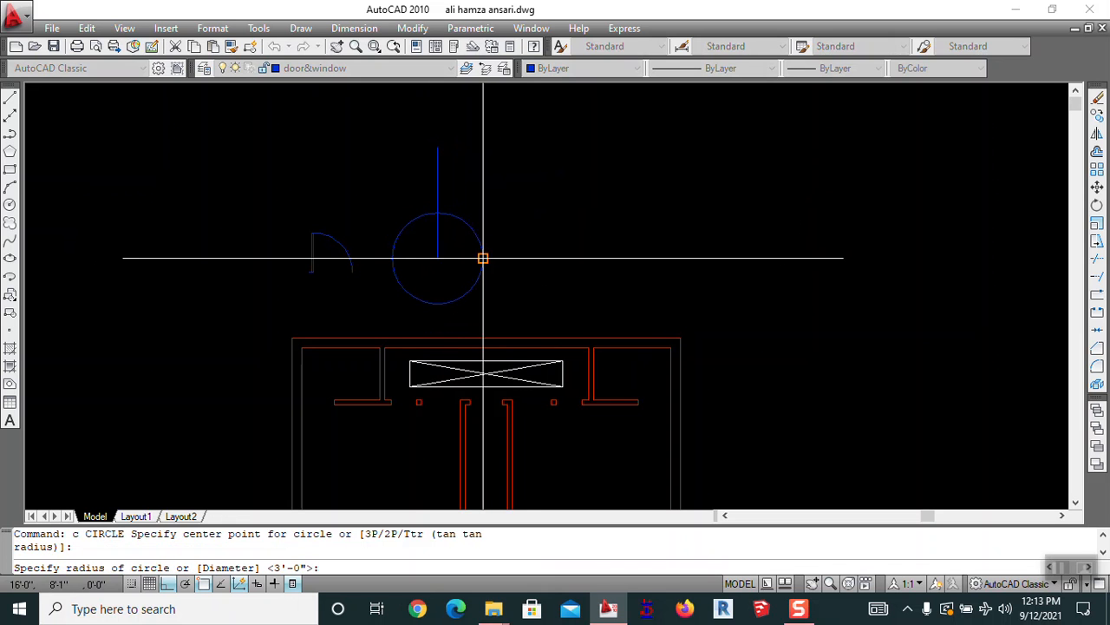
click(483, 258)
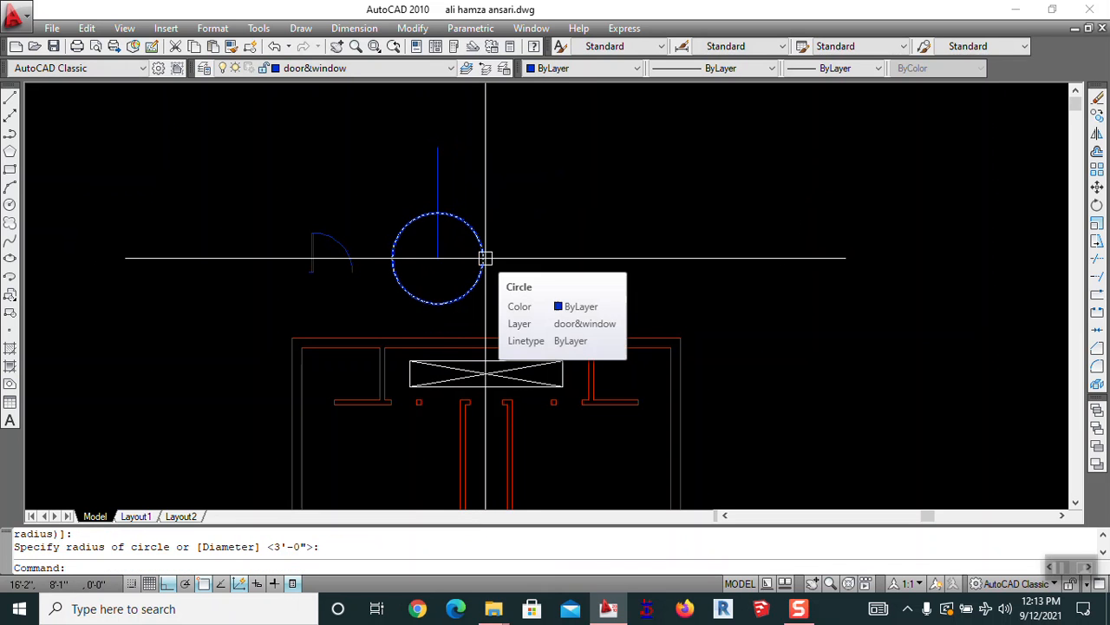
text(tr)
key(Return)
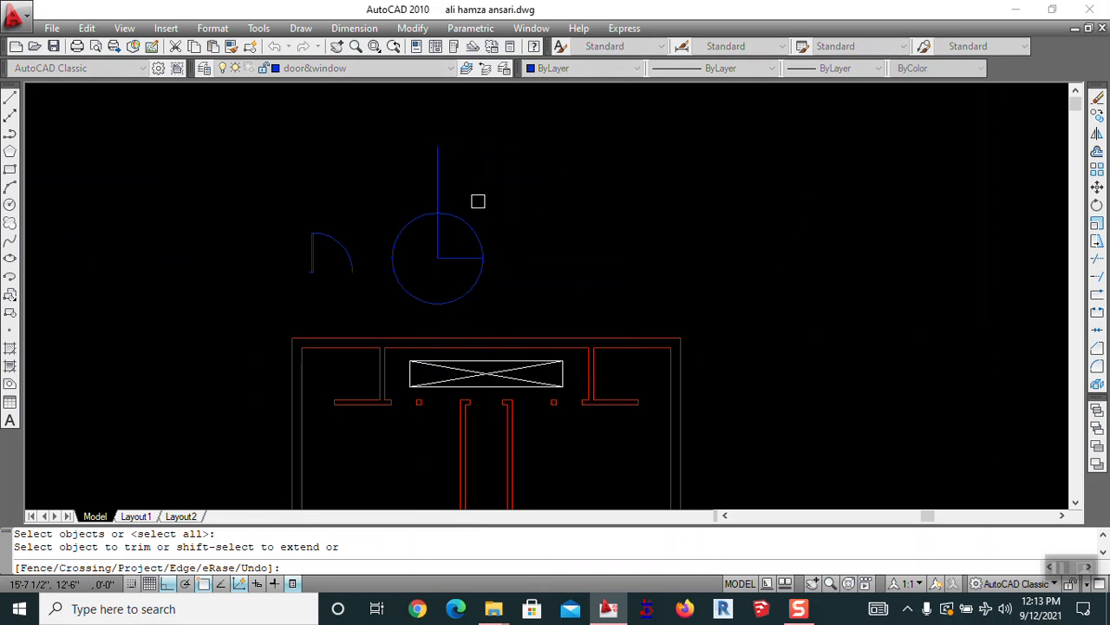
drag(368, 172, 450, 176)
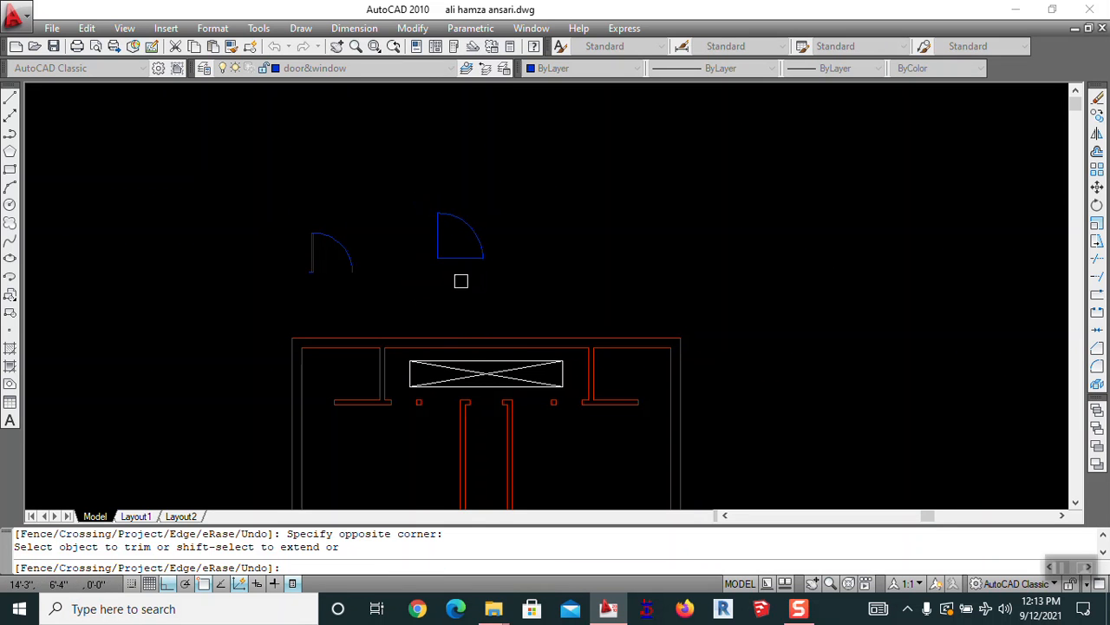
key(Escape)
text(e)
key(Return)
click(461, 258)
Offset the vertical leaf line 2 to the left to thicken the door panel
key(Return)
text(o)
key(Return)
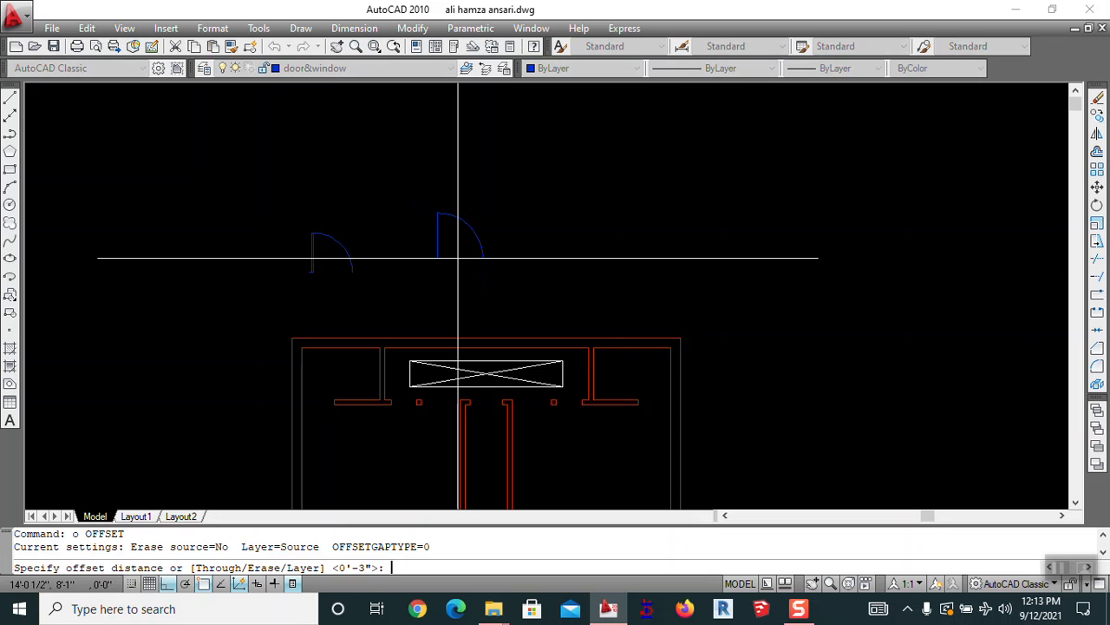
text(2)
key(Return)
click(432, 249)
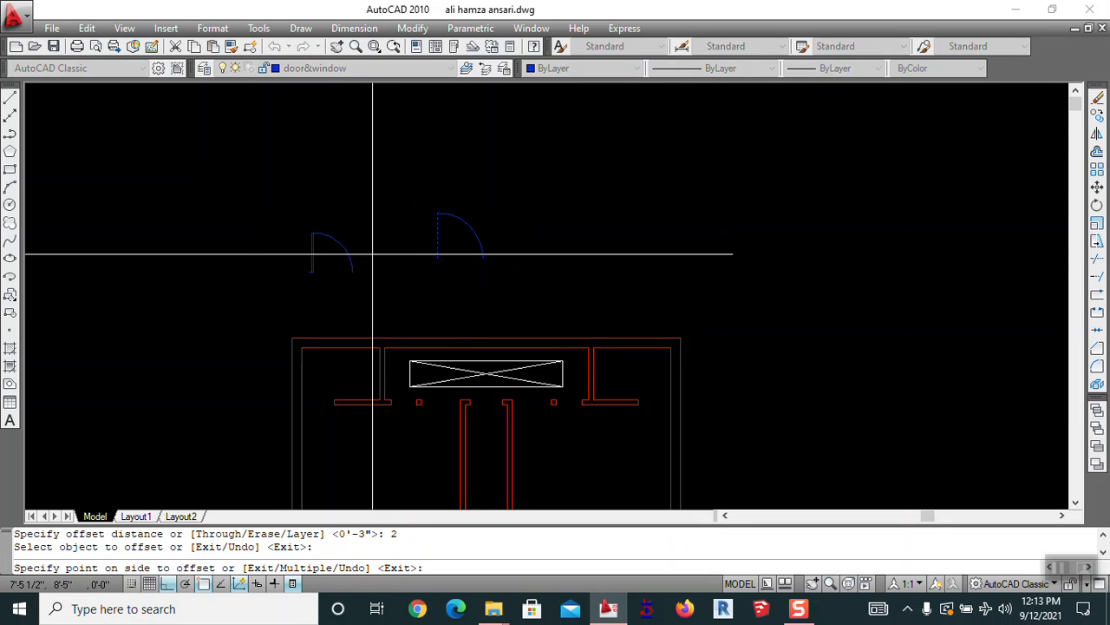
click(396, 248)
scroll(434, 222, up, 3)
key(Escape)
text(tr)
key(Return)
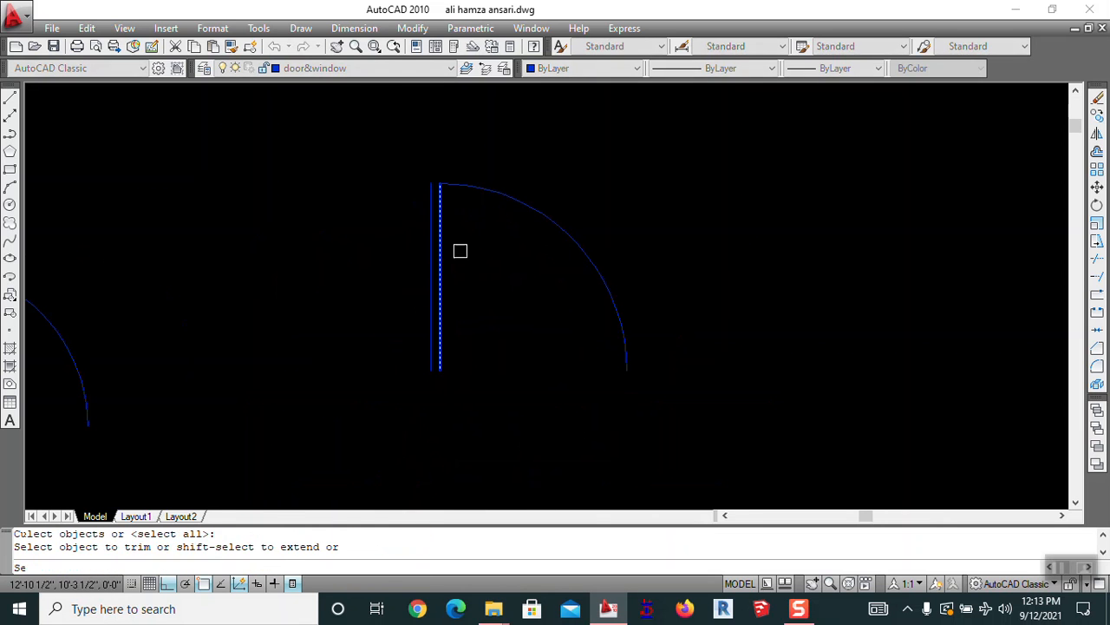
key(Return)
key(Escape)
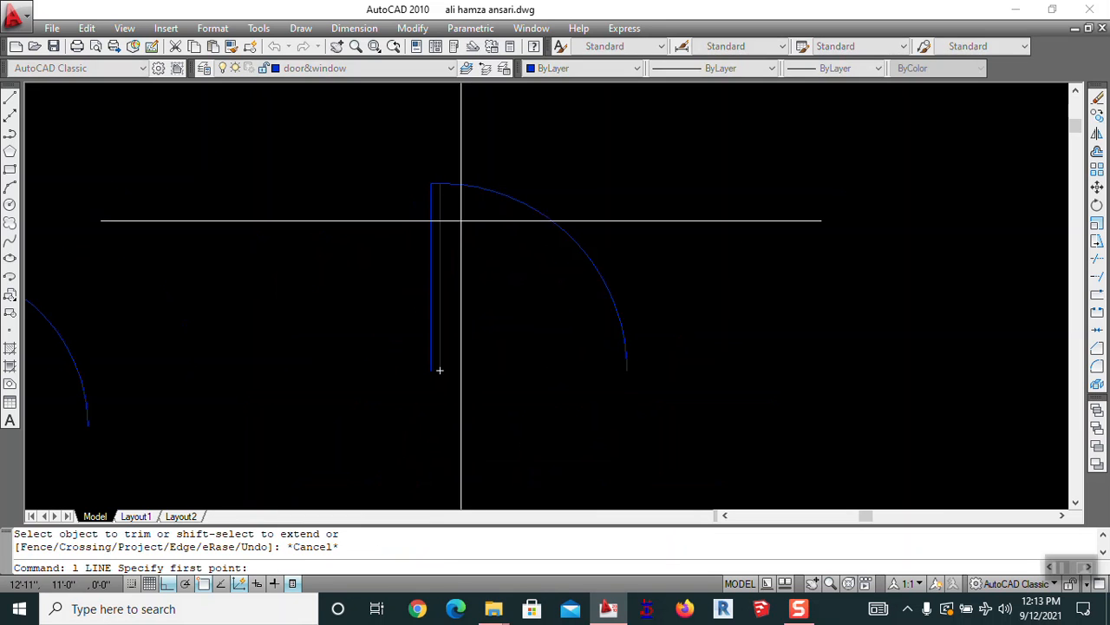
Close the panel bottom with a 2-inch line and bring up the block definition window
click(440, 370)
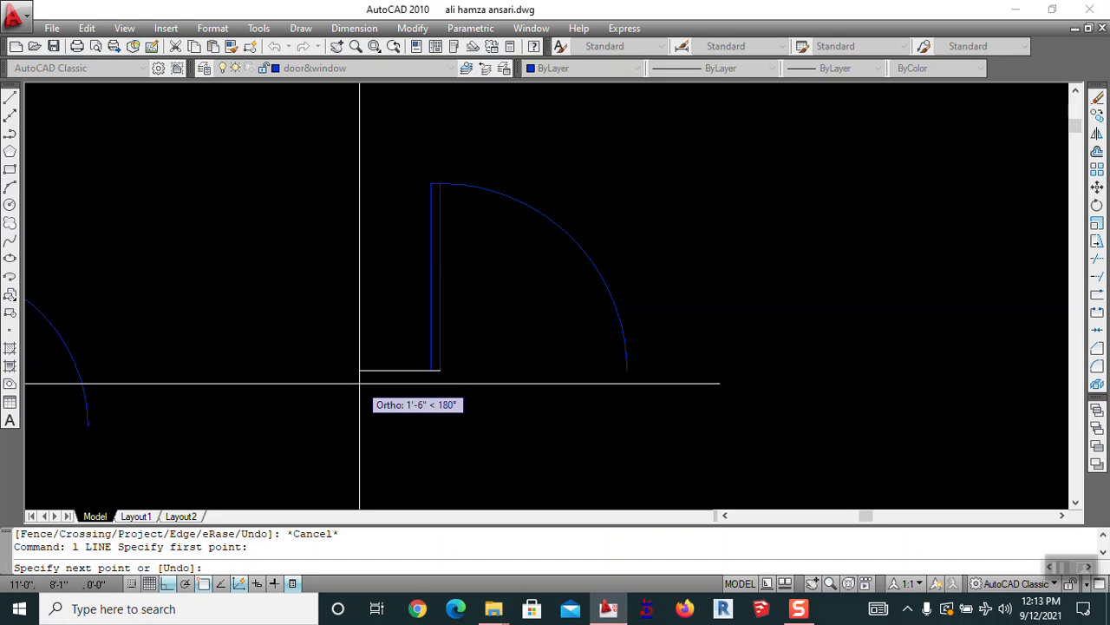
key(Return)
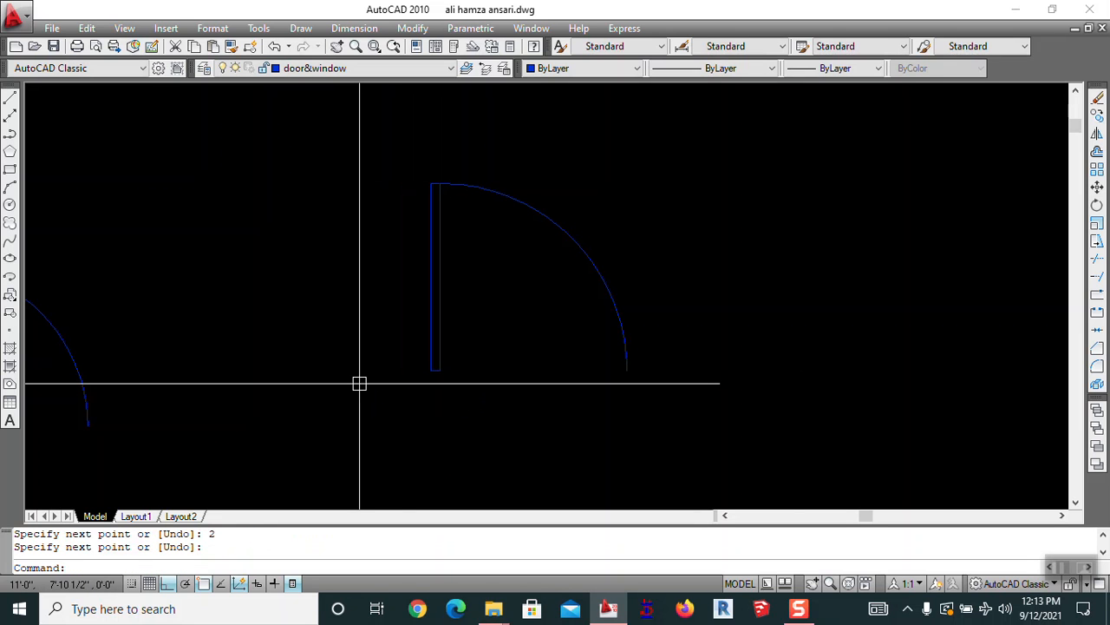
text(l)
key(Return)
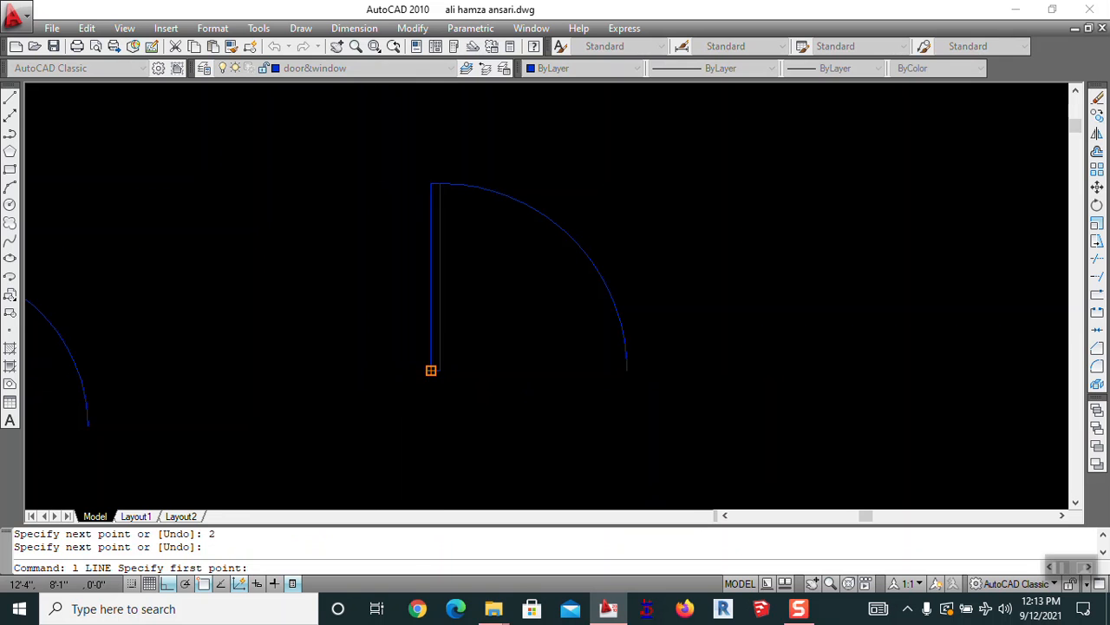
click(432, 371)
text(2)
key(Return)
key(Return)
key(Return)
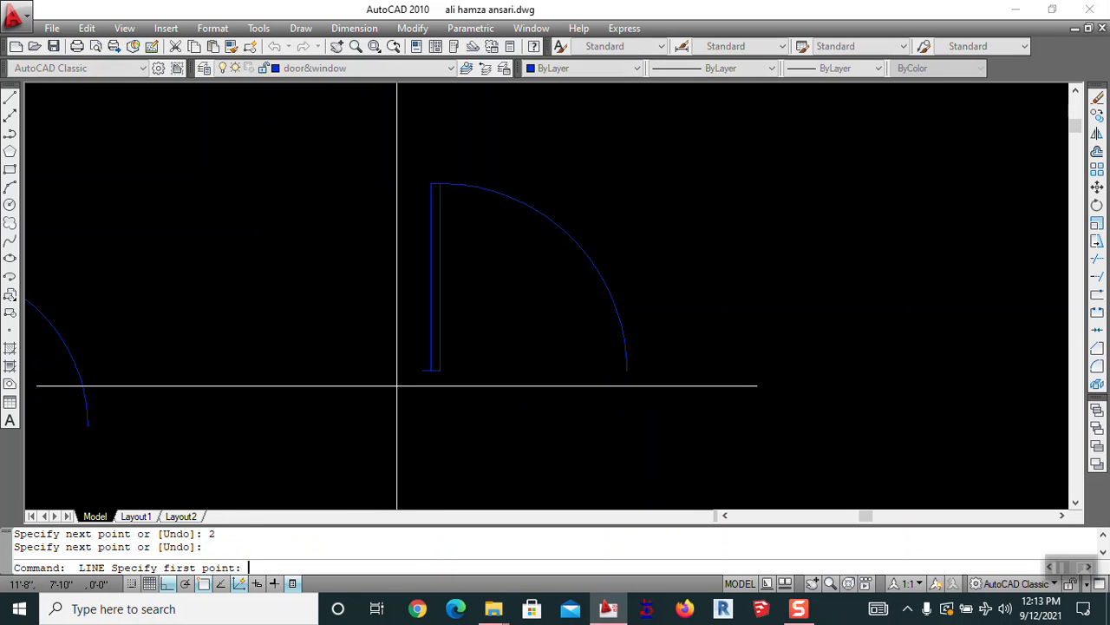
text(n)
key(Return)
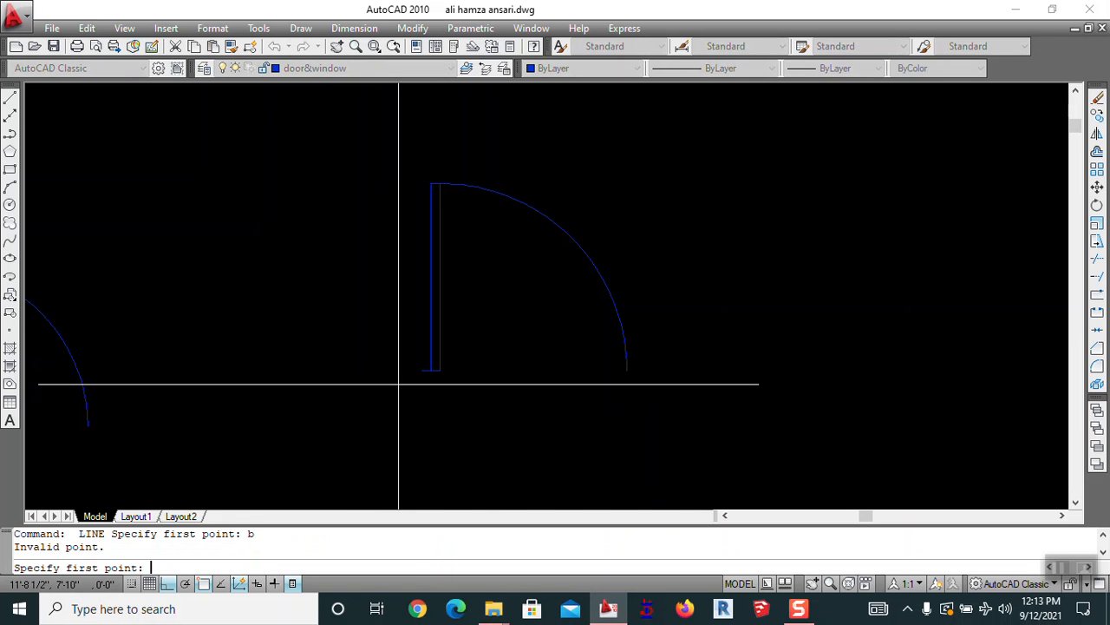
key(Escape)
text(b)
key(Return)
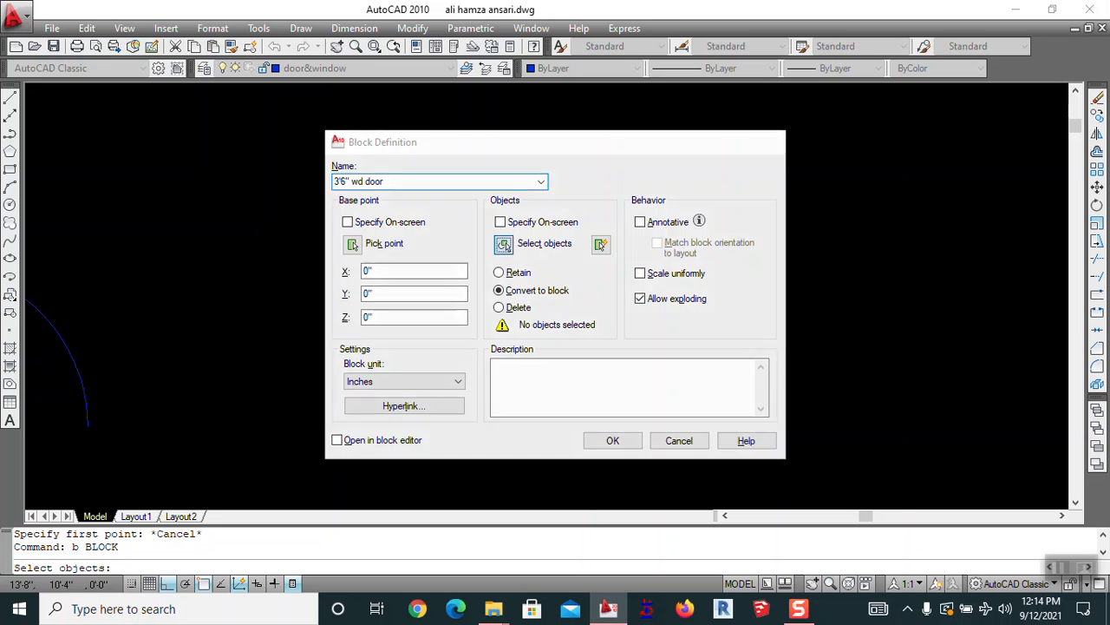
Window-select the second door's five objects for the 3'6" wd door block and dismiss the unsupported-character warning
click(503, 246)
click(585, 177)
click(374, 411)
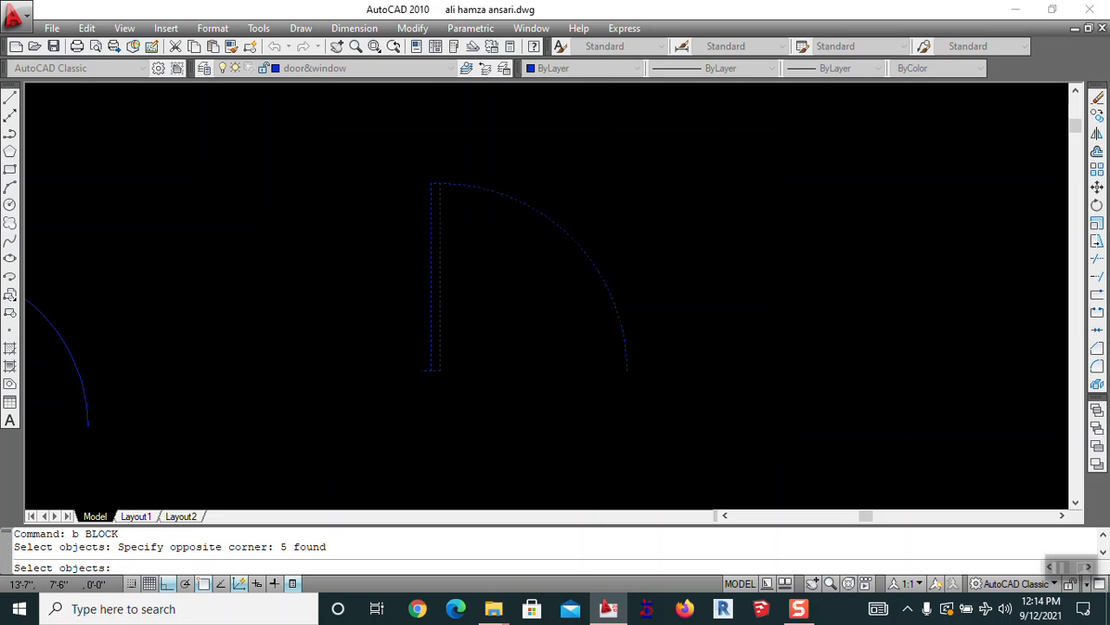
key(Return)
click(596, 445)
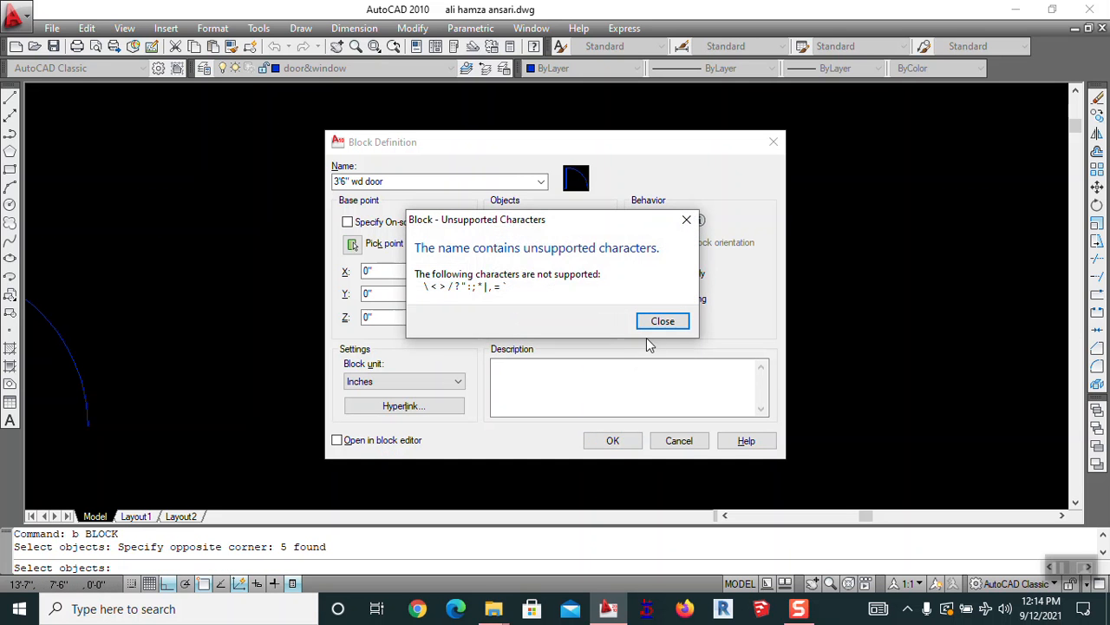
click(663, 321)
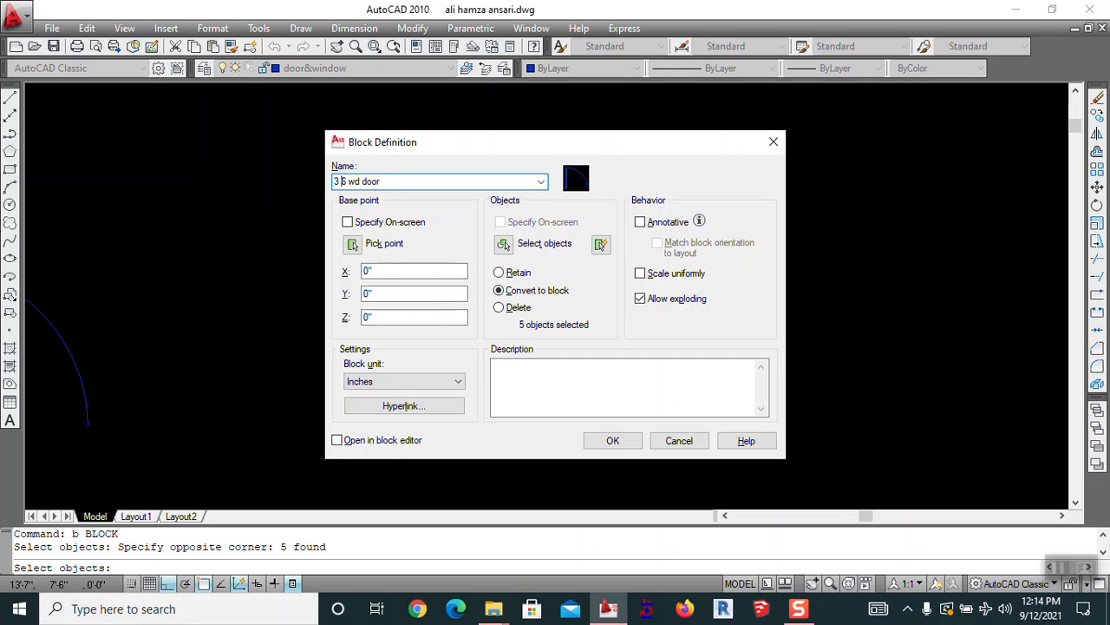
Reselect the door's five objects after removing the quote from the block name
click(504, 246)
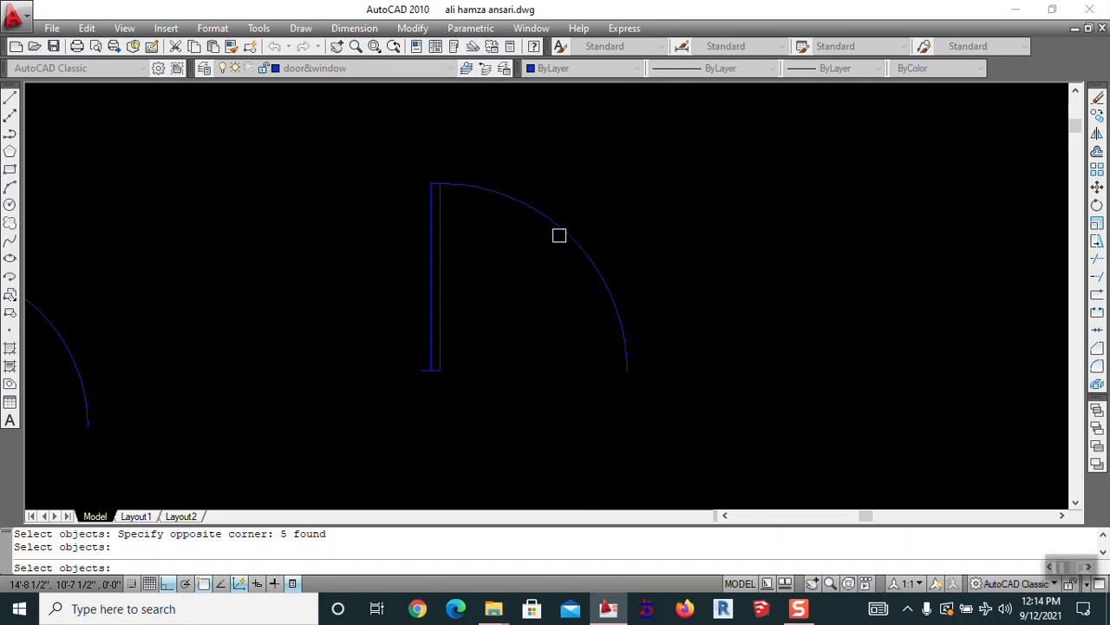
click(619, 166)
click(337, 445)
key(Return)
Save the second door block and recentre the view on the floor plan
click(611, 444)
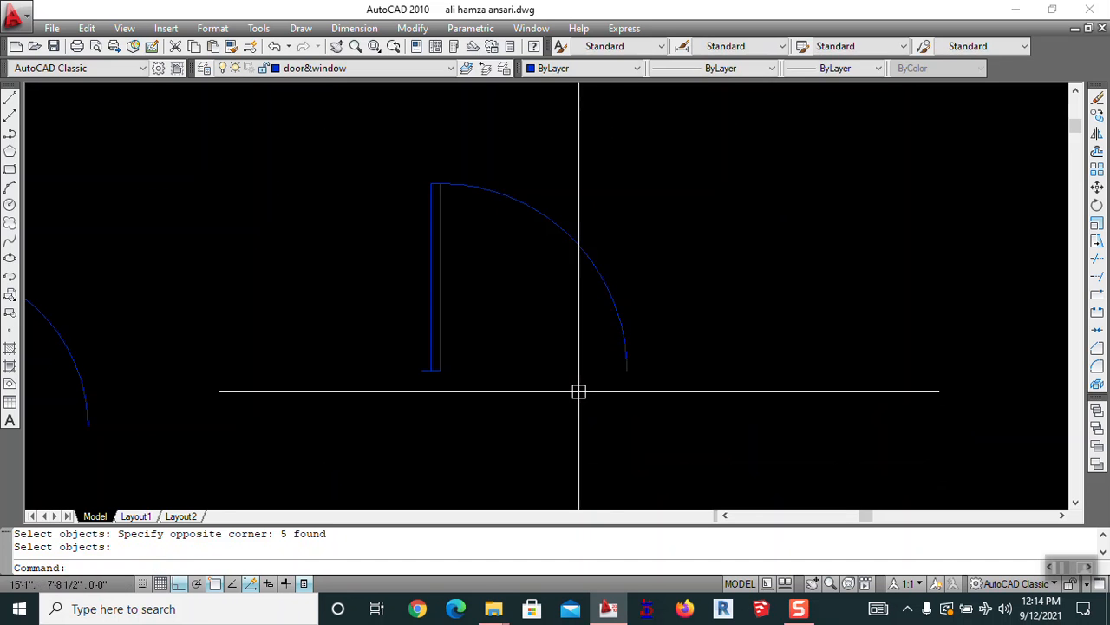
scroll(607, 372, down, 5)
mouse_move(608, 372)
middle_down()
mouse_move(524, 386)
mouse_move(520, 377)
middle_up()
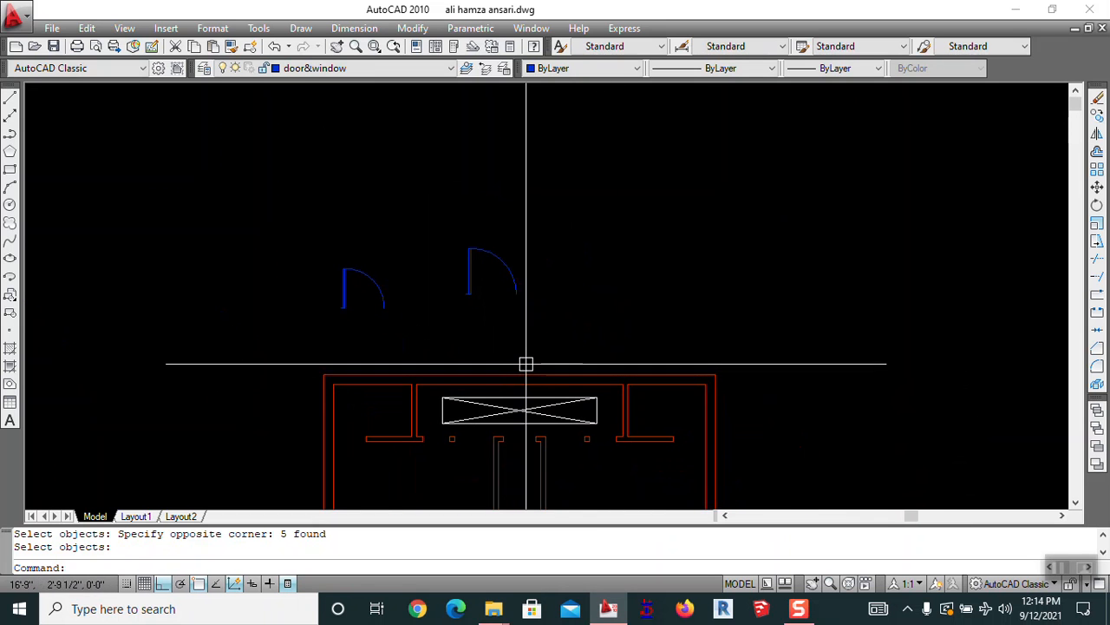
mouse_move(545, 496)
middle_down()
mouse_move(500, 446)
mouse_move(503, 457)
middle_up()
Draw a third door's base line, a vertical leaf line and a swing circle at their corner
text(l)
key(Return)
click(507, 290)
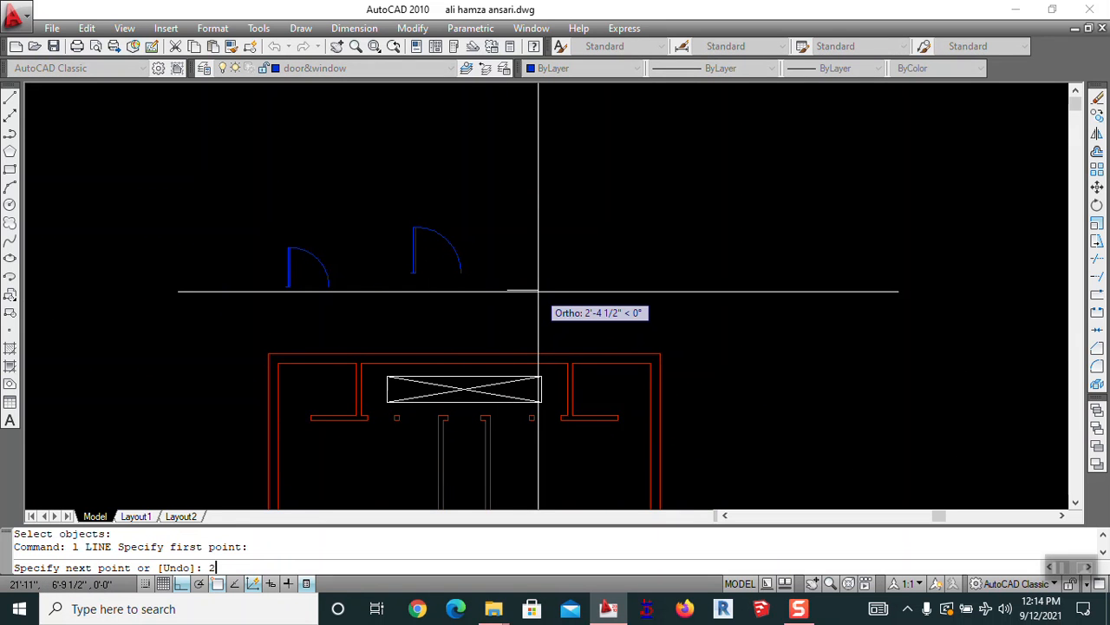
key(Return)
key(Return)
click(508, 291)
click(501, 213)
key(Return)
text(c)
key(Return)
click(508, 291)
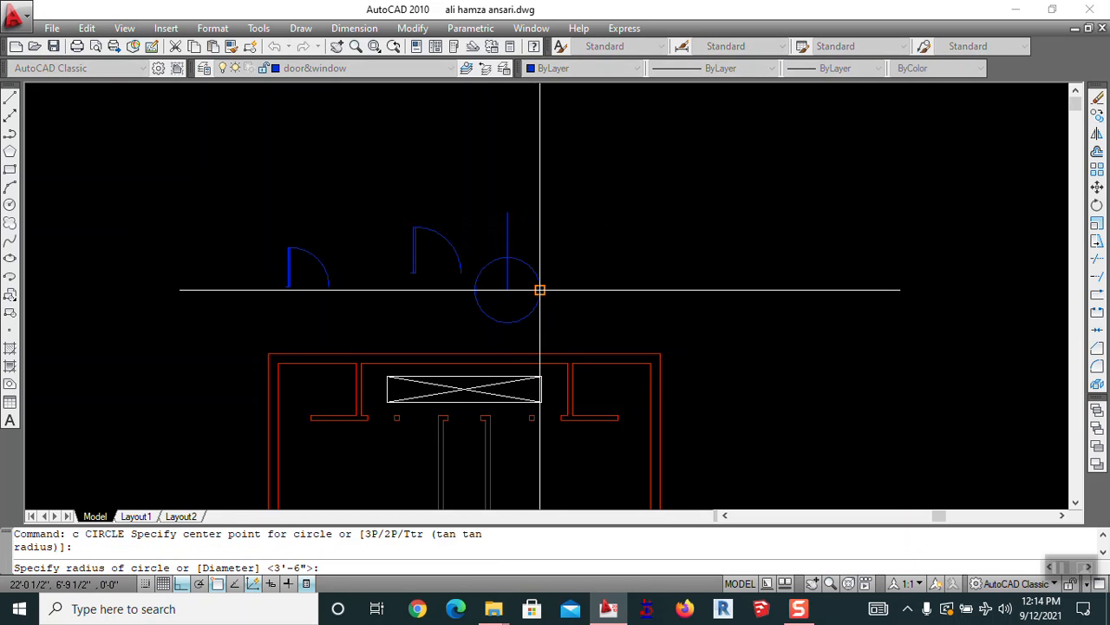
click(542, 290)
Trim the leaf line above the circle and erase the leftover base line
text(tr)
key(Return)
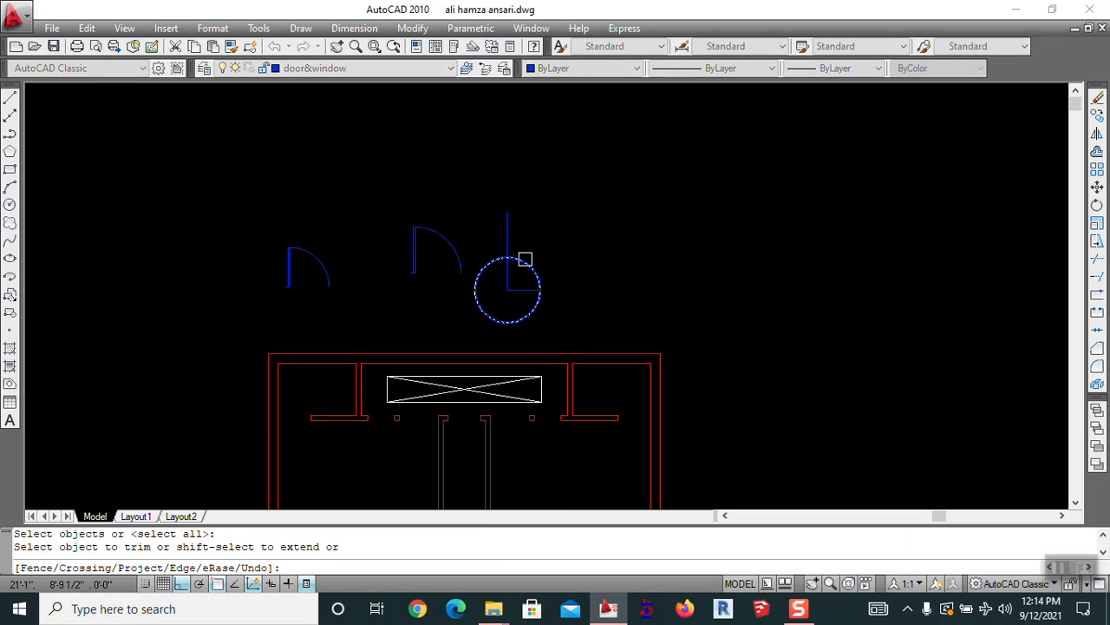
key(Return)
click(511, 233)
key(Escape)
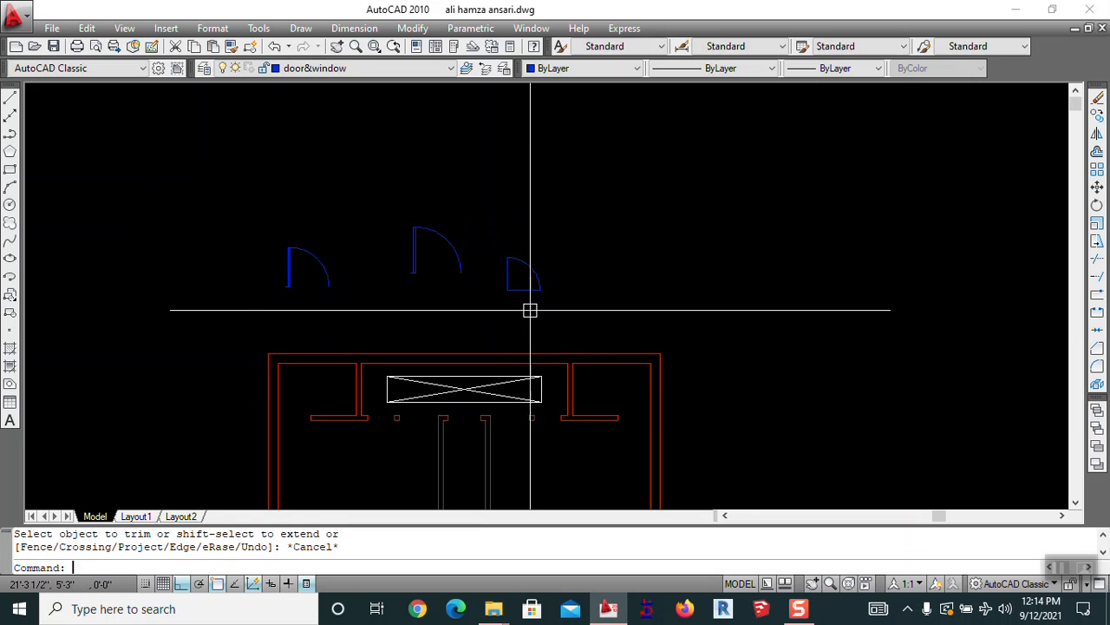
text(e)
key(Return)
click(522, 291)
key(Return)
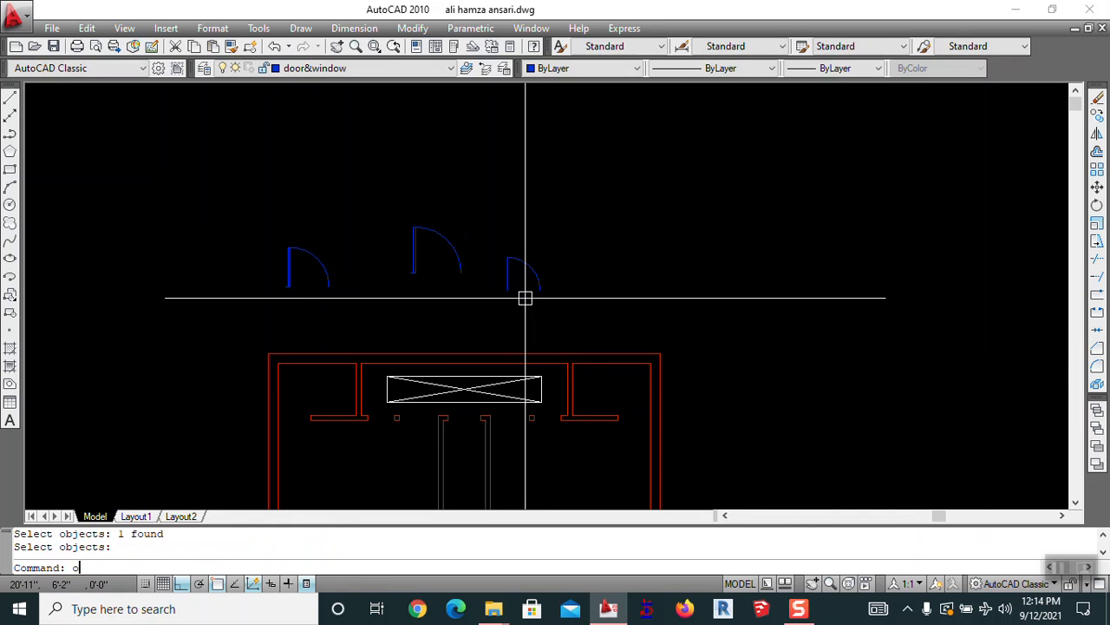
Offset the door leaf line by 3 to one side
text(o)
key(Return)
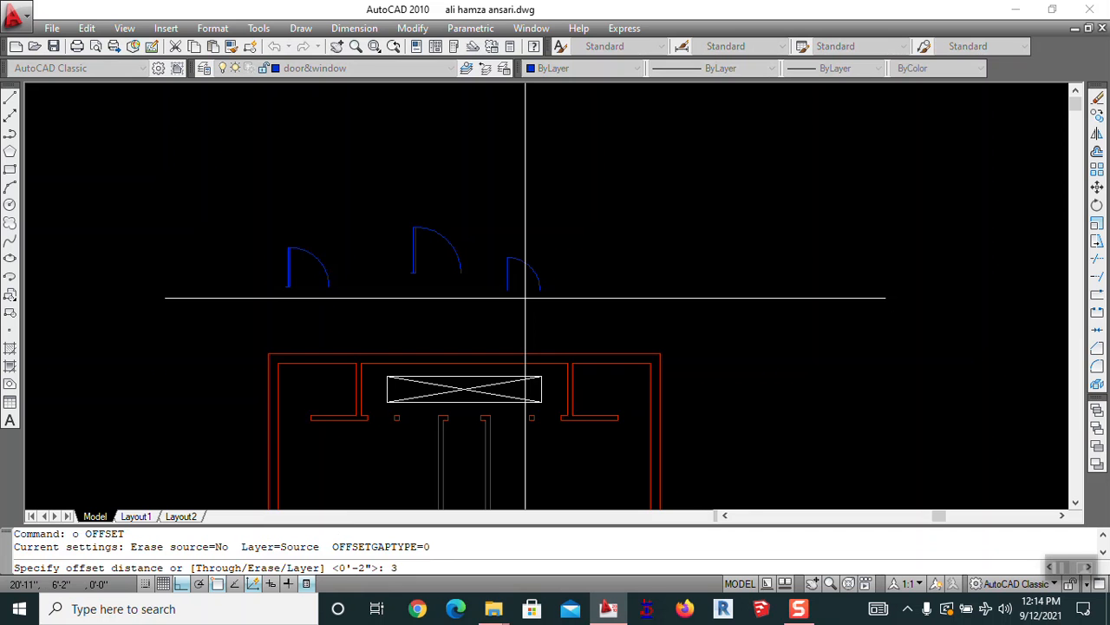
text(3)
key(Return)
scroll(512, 290, up, 5)
click(499, 276)
click(437, 285)
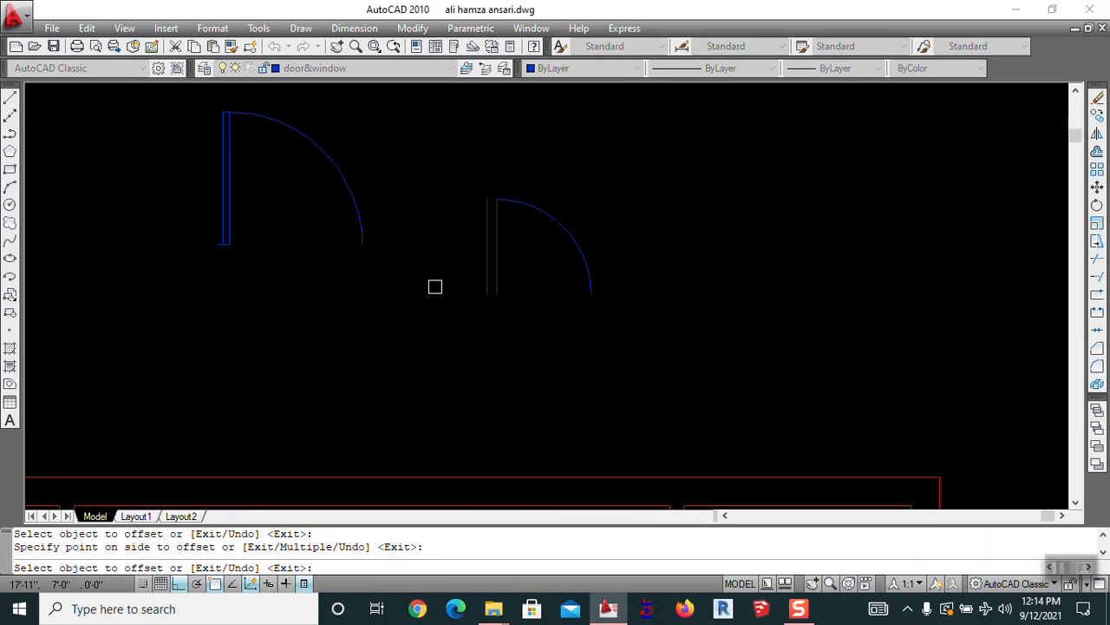
key(Escape)
Offset the other door leaf line by 2 to the left
key(Return)
text(2)
key(Return)
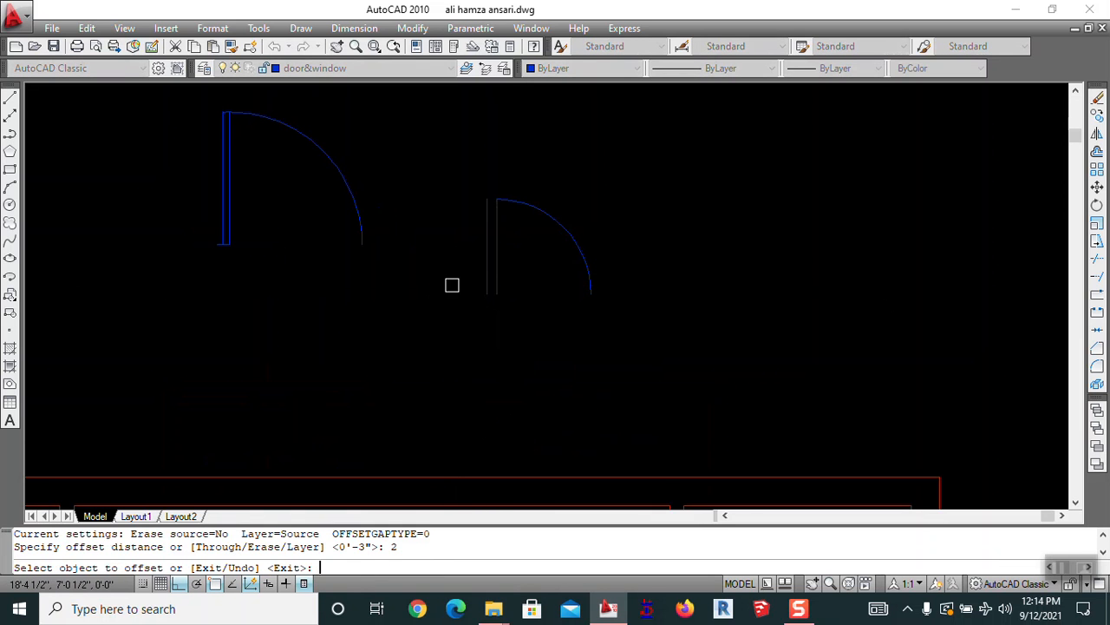
click(502, 228)
click(474, 240)
key(Escape)
scroll(473, 222, up, 3)
Trim the swing arc so it meets the new leaf line
text(tr)
key(Return)
key(Return)
shift+click(530, 169)
shift+click(523, 217)
key(Escape)
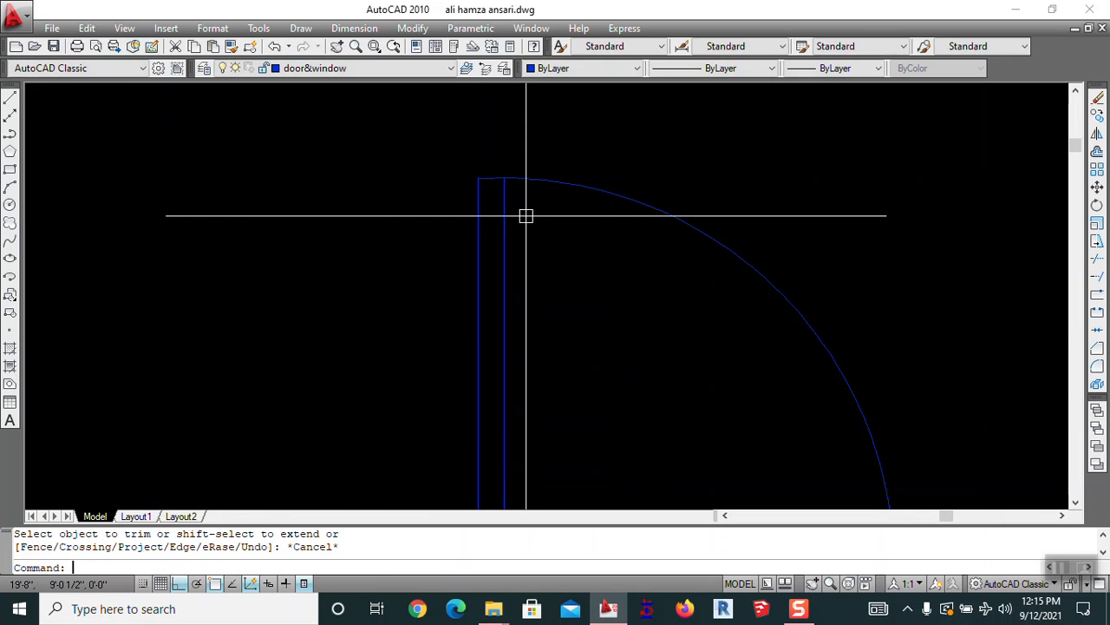
scroll(538, 320, down, 5)
scroll(526, 277, up, 3)
Close the leaf bottom with a 3-unit line
text(l)
key(Return)
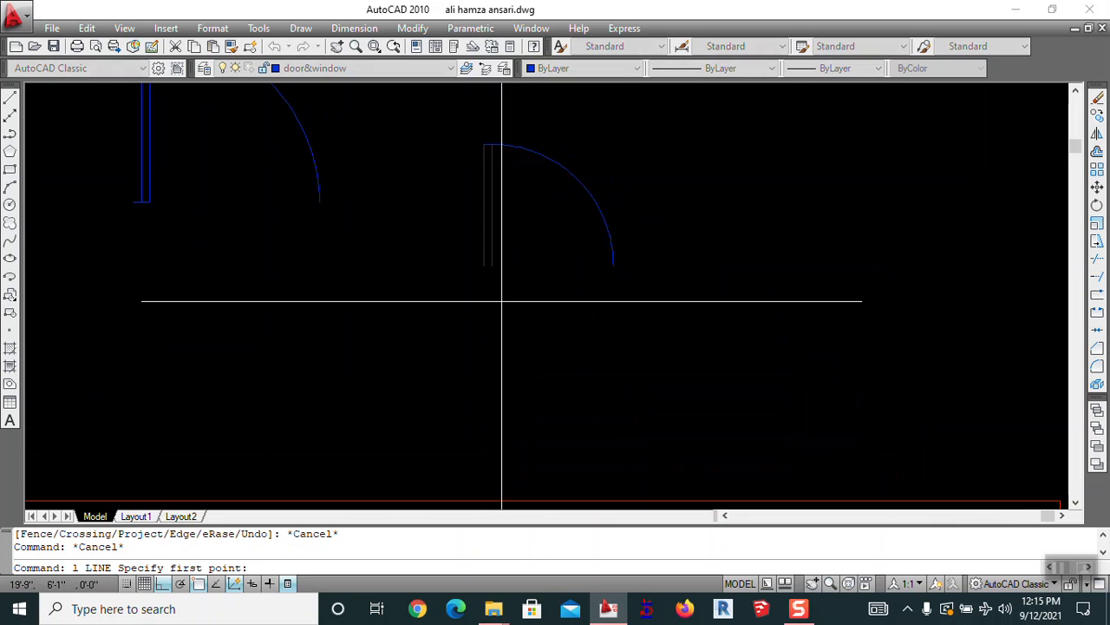
click(491, 264)
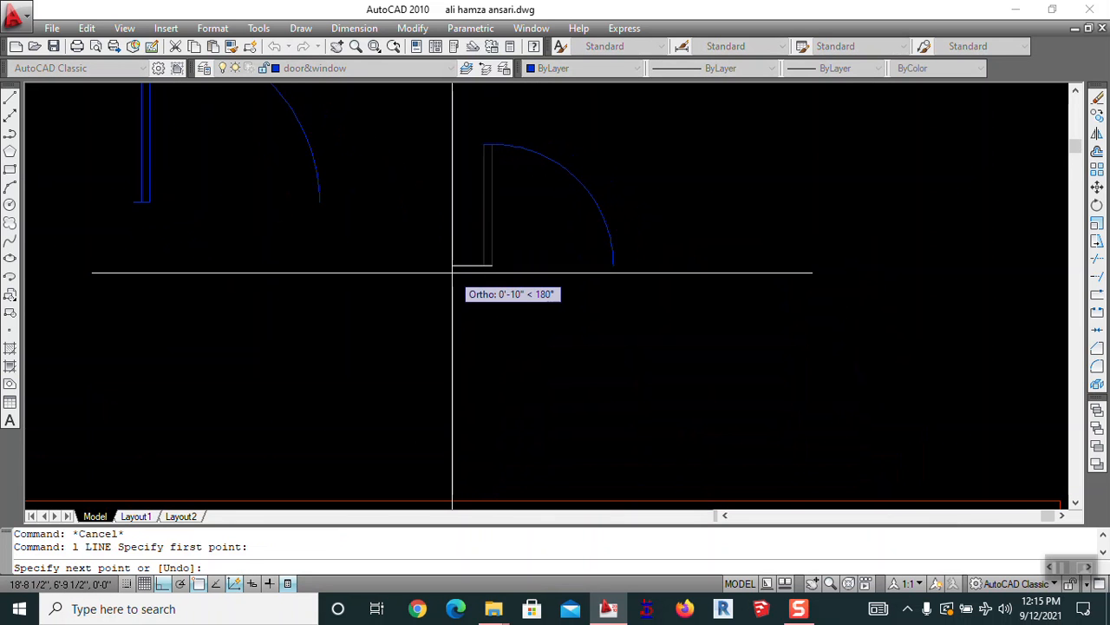
text(3)
key(Return)
key(Return)
middle_drag(473, 265, 710, 339)
text(b)
key(Return)
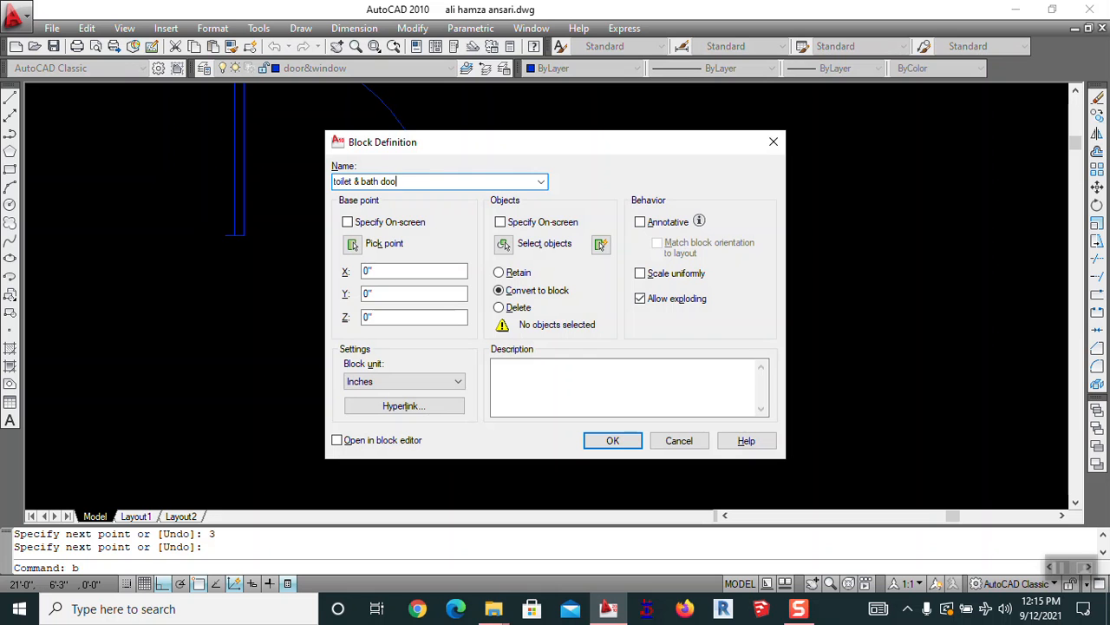
Window-select the small door's four lines and create the 'toilet & bath door' block
click(499, 244)
scroll(607, 208, down, 3)
click(733, 181)
click(612, 373)
key(Return)
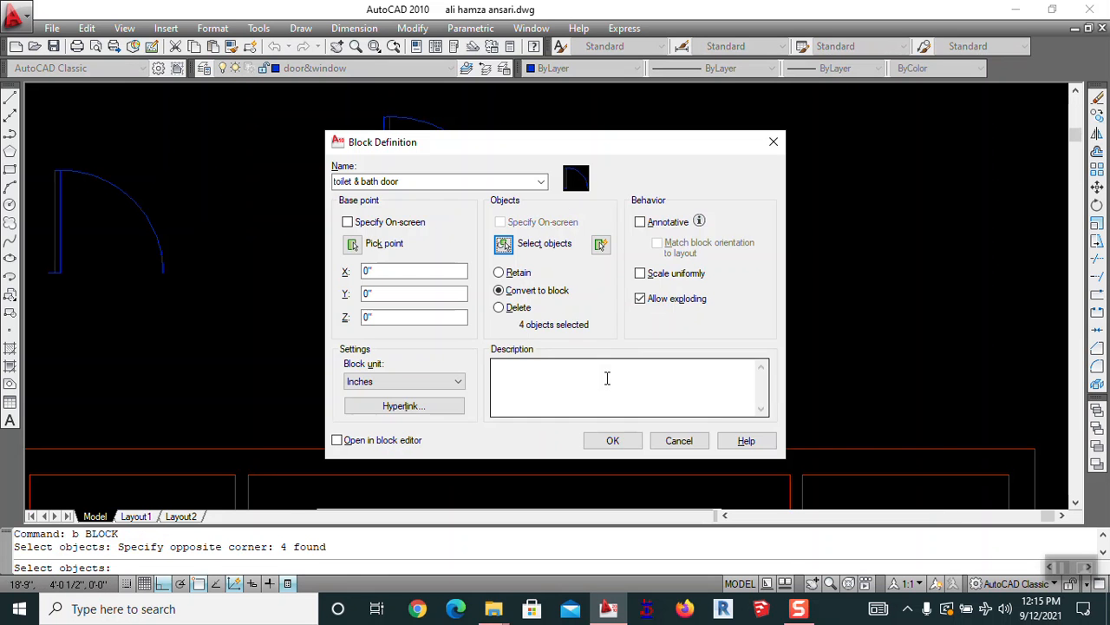
click(614, 442)
Pan back toward the floor plan and start the COPY command
scroll(641, 325, down, 4)
mouse_move(638, 354)
middle_down()
mouse_move(748, 337)
mouse_move(543, 296)
middle_up()
key(Escape)
scroll(748, 332, down, 2)
text(co)
key(Return)
scroll(573, 256, up, 3)
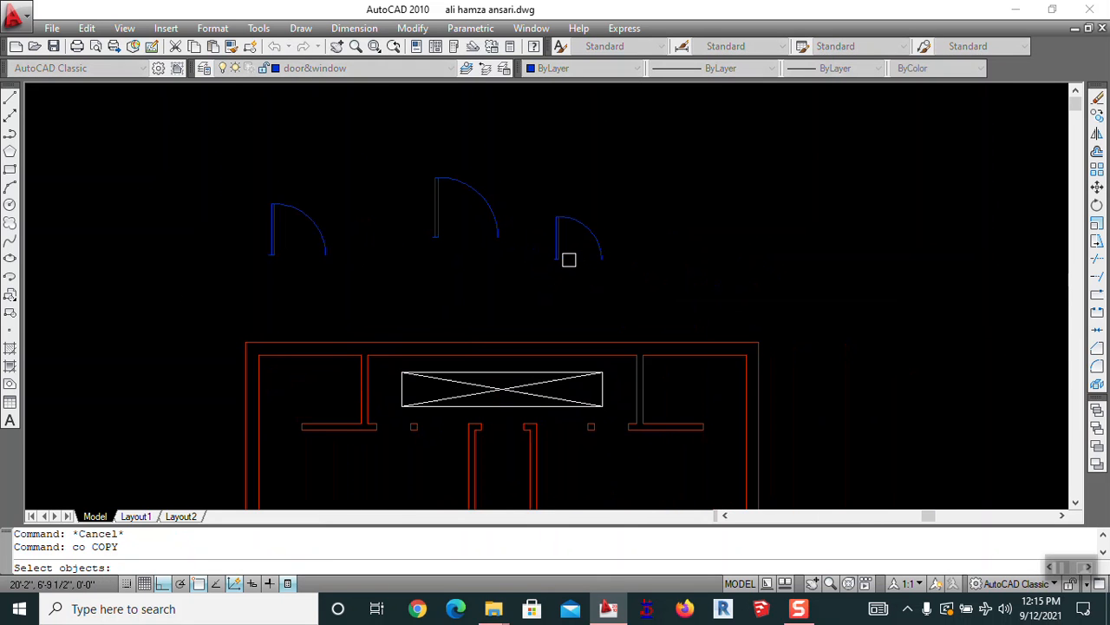
Copy the small door block to the wall opening at the top of the plan
click(603, 249)
key(Return)
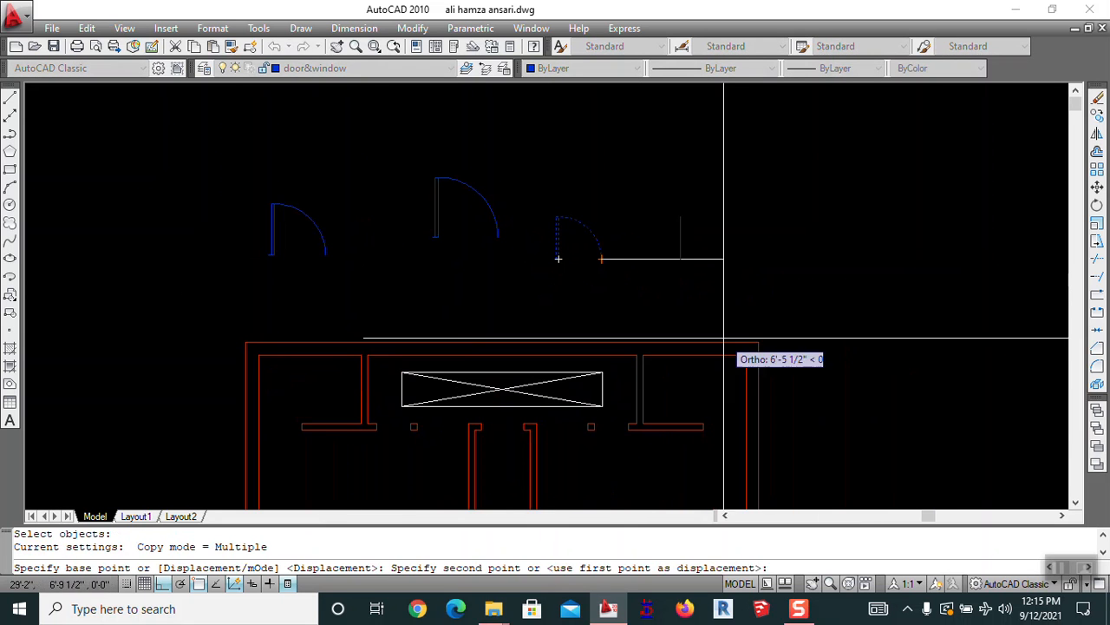
mouse_move(719, 446)
middle_down()
mouse_move(744, 359)
mouse_move(646, 266)
middle_up()
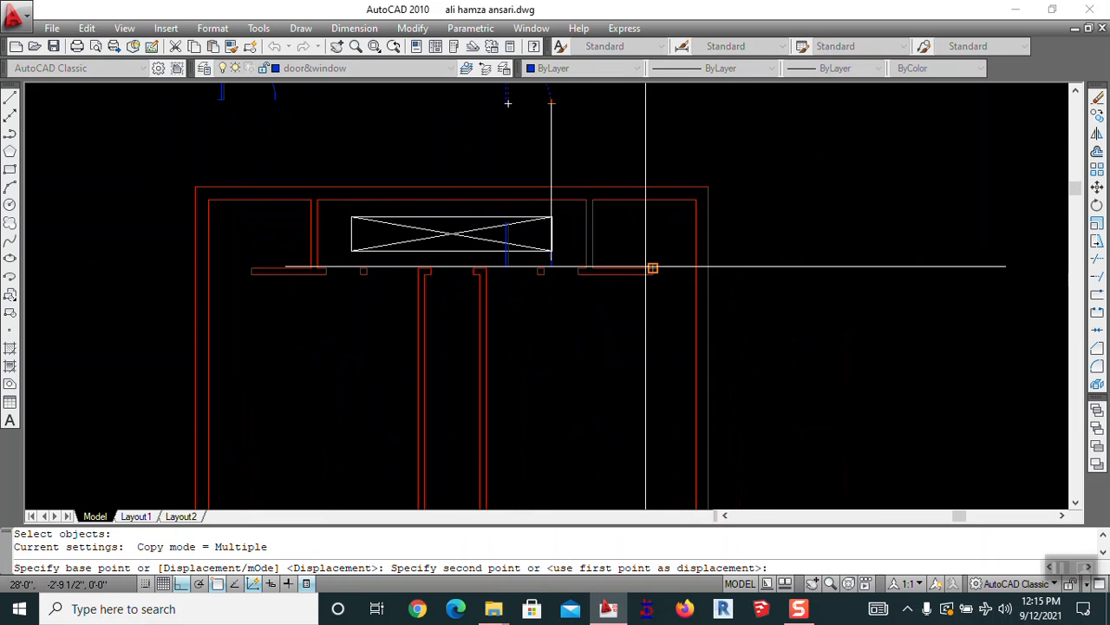
scroll(653, 278, up, 4)
scroll(655, 225, down, 3)
middle_drag(747, 111, 710, 274)
click(706, 283)
key(Escape)
mouse_move(659, 446)
middle_down()
mouse_move(644, 386)
mouse_move(624, 396)
middle_up()
Mirror the copied door and erase the unwanted upper-right copy
text(mi)
key(Return)
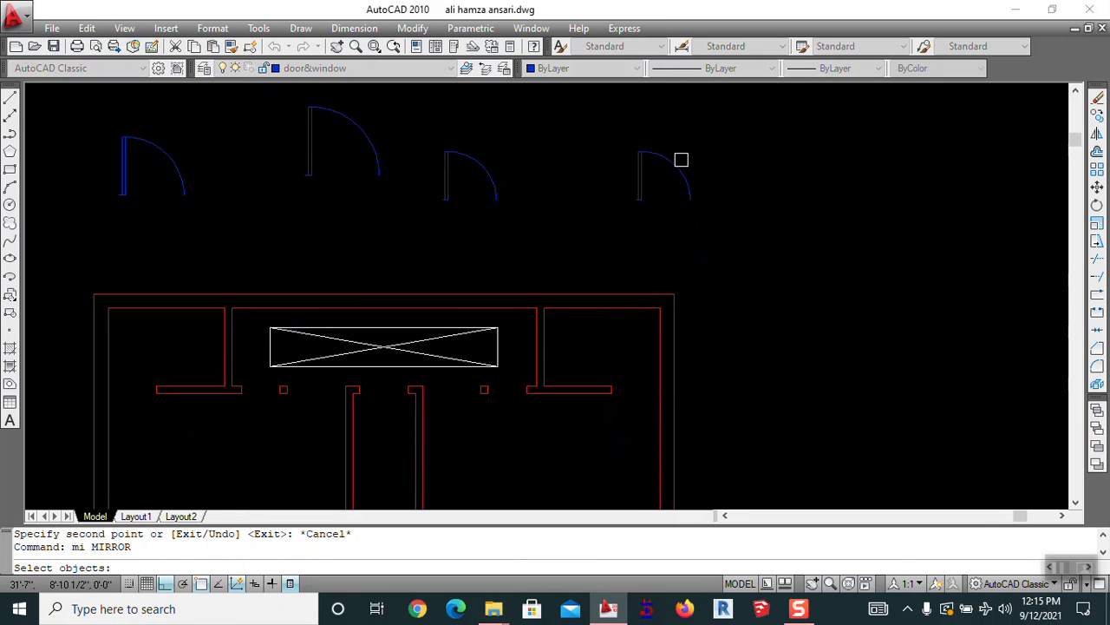
click(643, 208)
click(779, 193)
key(Return)
key(Escape)
text(e)
key(Return)
click(696, 130)
click(670, 174)
key(Return)
Mirror the door again about a vertical line and erase the unneeded original
middle_drag(743, 238, 750, 180)
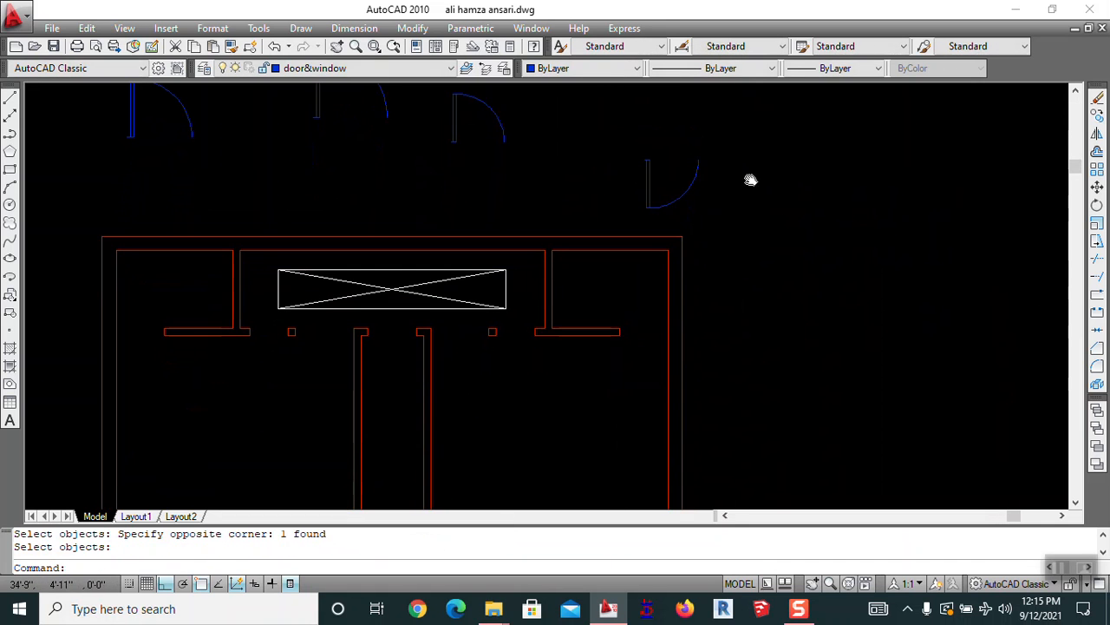
text(mi)
key(Return)
click(751, 174)
click(662, 183)
key(Return)
click(697, 161)
click(698, 134)
key(Return)
key(Escape)
text(e)
key(Return)
click(684, 146)
click(658, 192)
key(Return)
Move the flipped door onto the red wall corner of the right-hand room's opening
middle_drag(767, 246, 671, 211)
text(m)
key(Return)
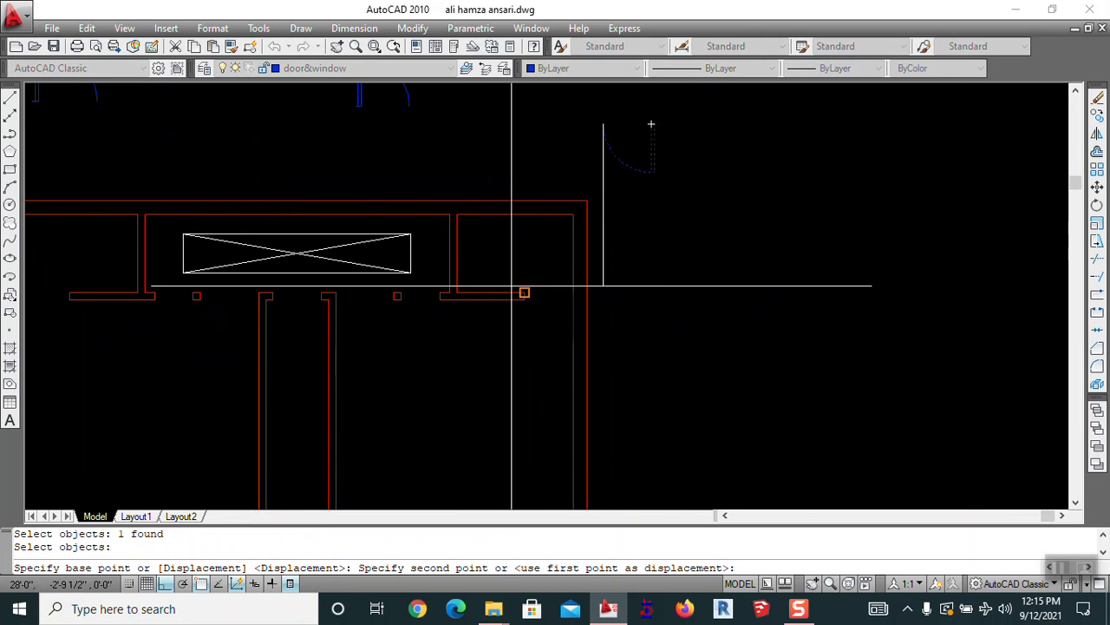
scroll(520, 312, up, 5)
click(520, 406)
scroll(748, 355, down, 4)
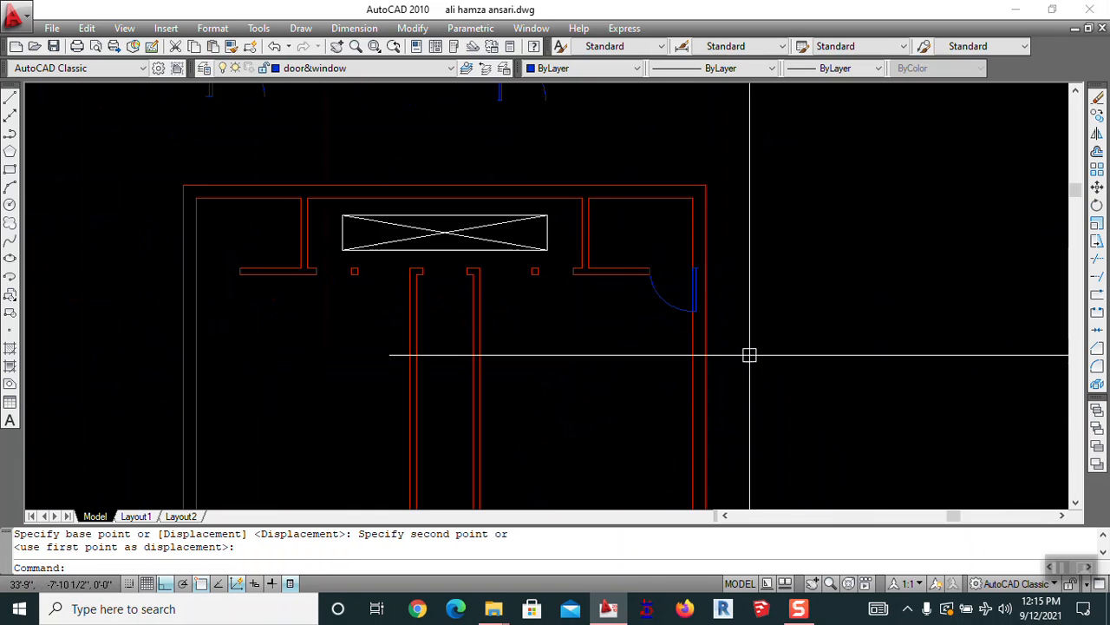
scroll(671, 257, up, 4)
scroll(672, 334, down, 5)
key(Escape)
mouse_move(671, 335)
middle_down()
mouse_move(818, 295)
mouse_move(786, 259)
middle_up()
key(Escape)
scroll(890, 264, up, 2)
mouse_move(889, 264)
middle_down()
mouse_move(894, 283)
mouse_move(738, 265)
middle_up()
middle_drag(556, 323, 682, 364)
scroll(611, 338, down, 2)
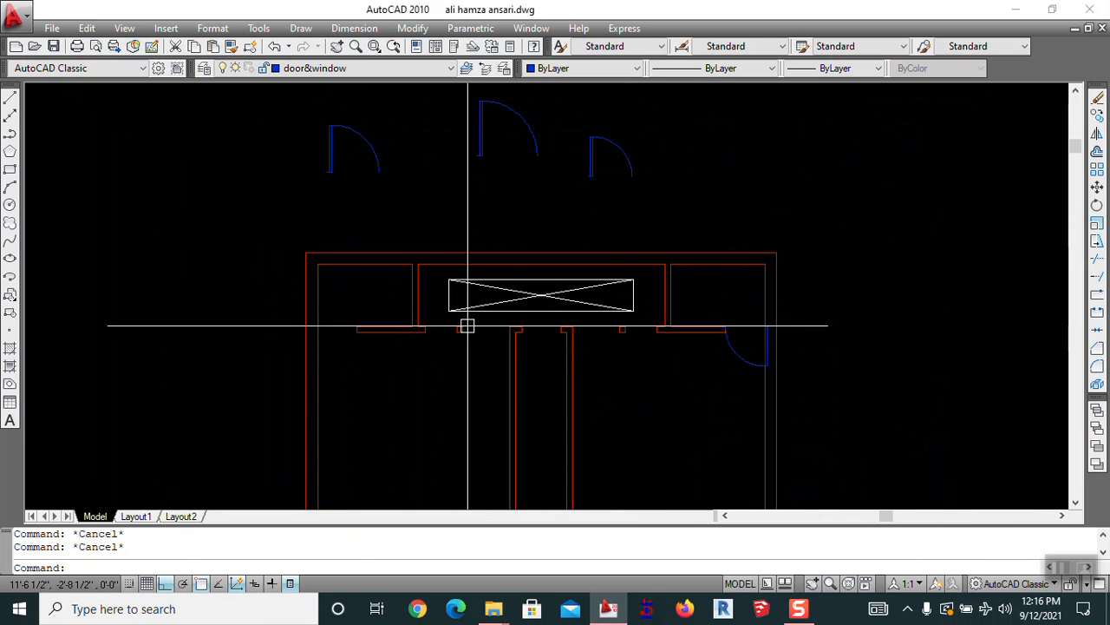
Mirror the right-hand door about a vertical line to add a matching door on the left wall
text(mi)
key(Return)
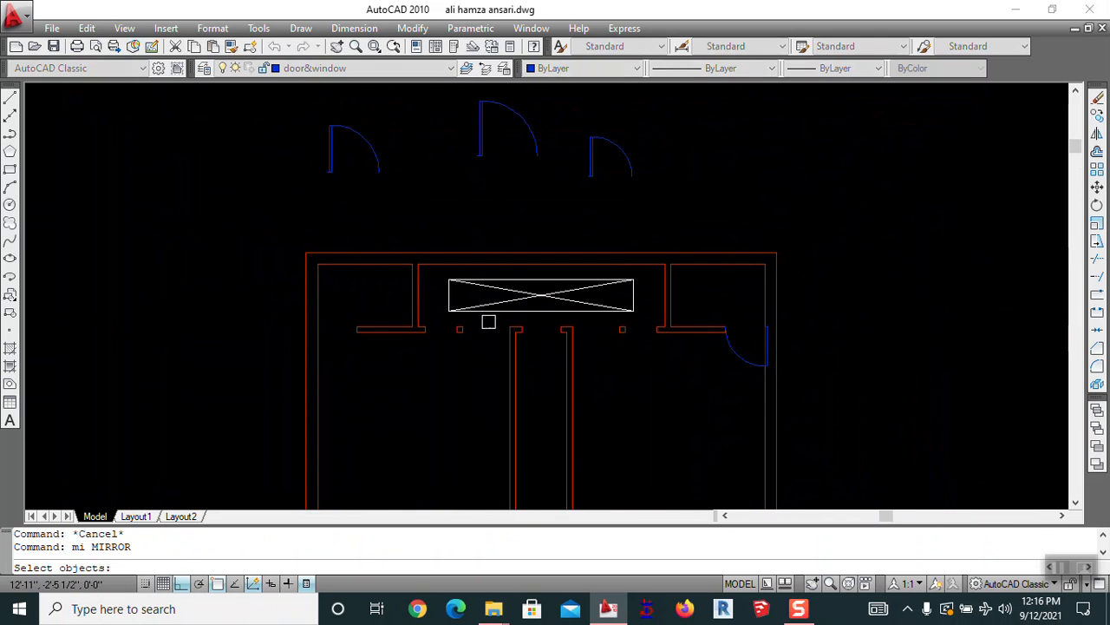
click(725, 347)
key(Return)
click(540, 252)
click(547, 204)
key(Return)
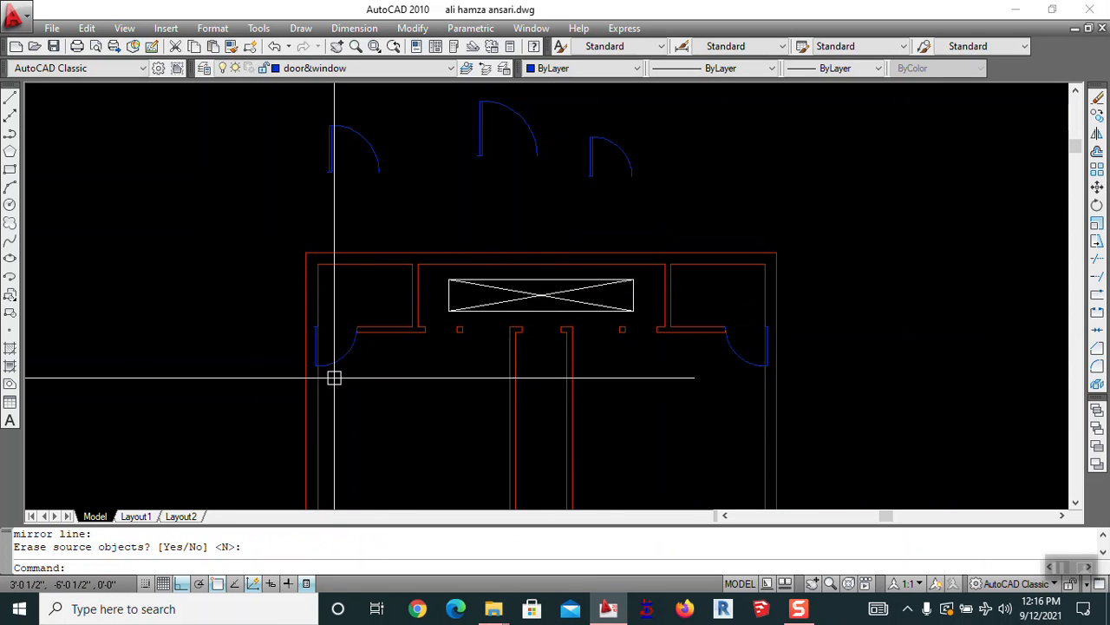
Erase the spare door sitting above the plan
middle_drag(437, 360, 448, 324)
middle_drag(518, 252, 506, 333)
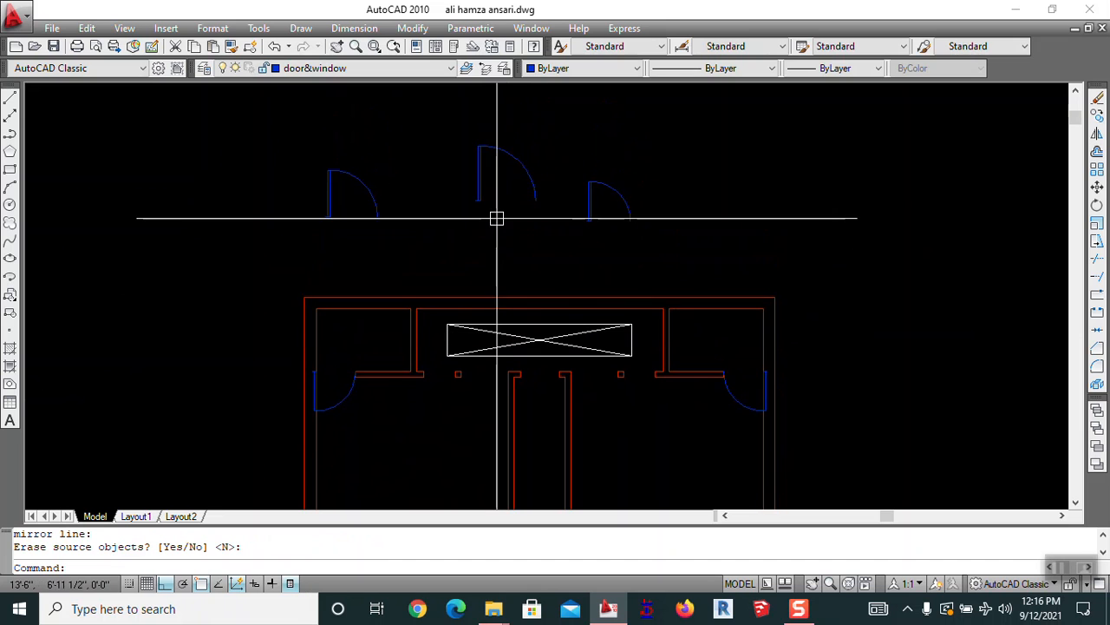
key(Return)
text(e)
key(Return)
click(598, 184)
Begin moving the door from its endpoint, then cancel and leave it in place
key(Return)
key(Escape)
middle_drag(588, 246, 520, 216)
text(m)
key(Return)
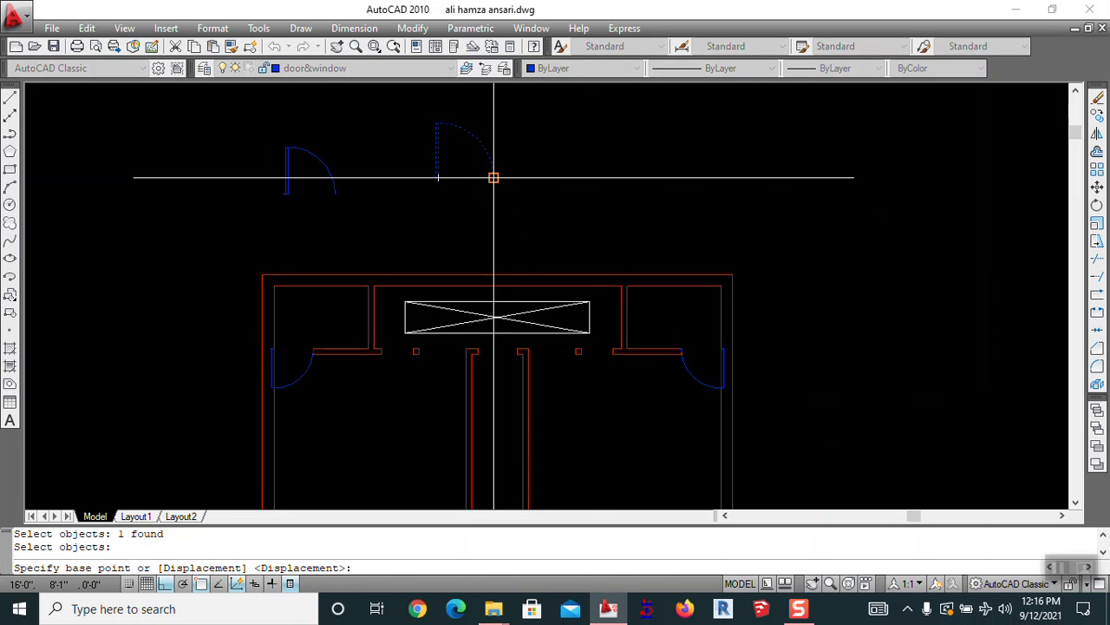
click(494, 178)
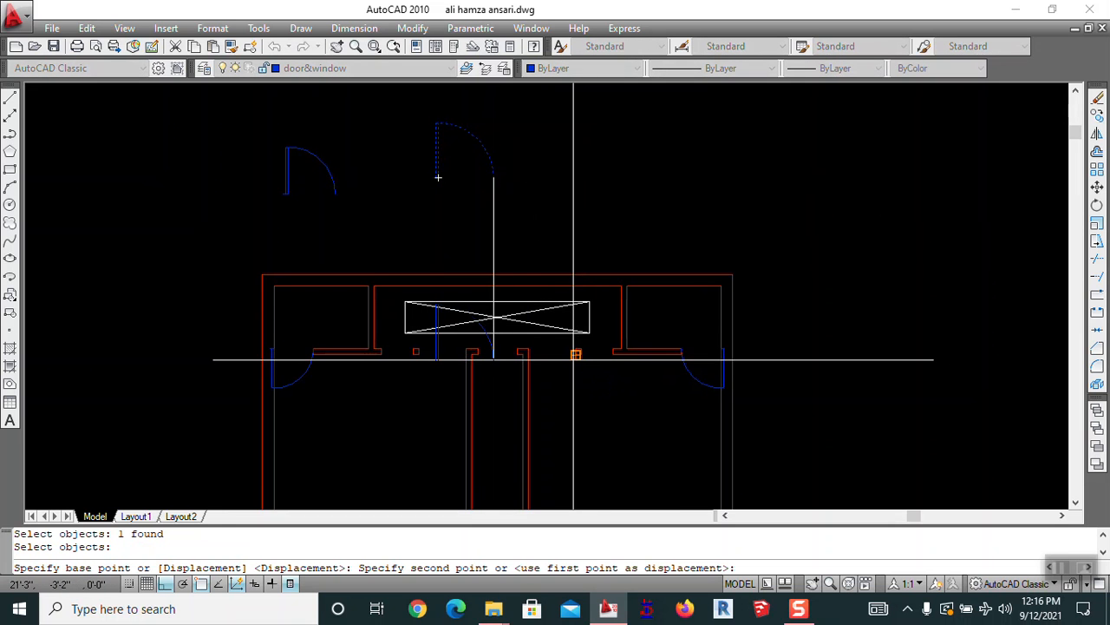
key(Escape)
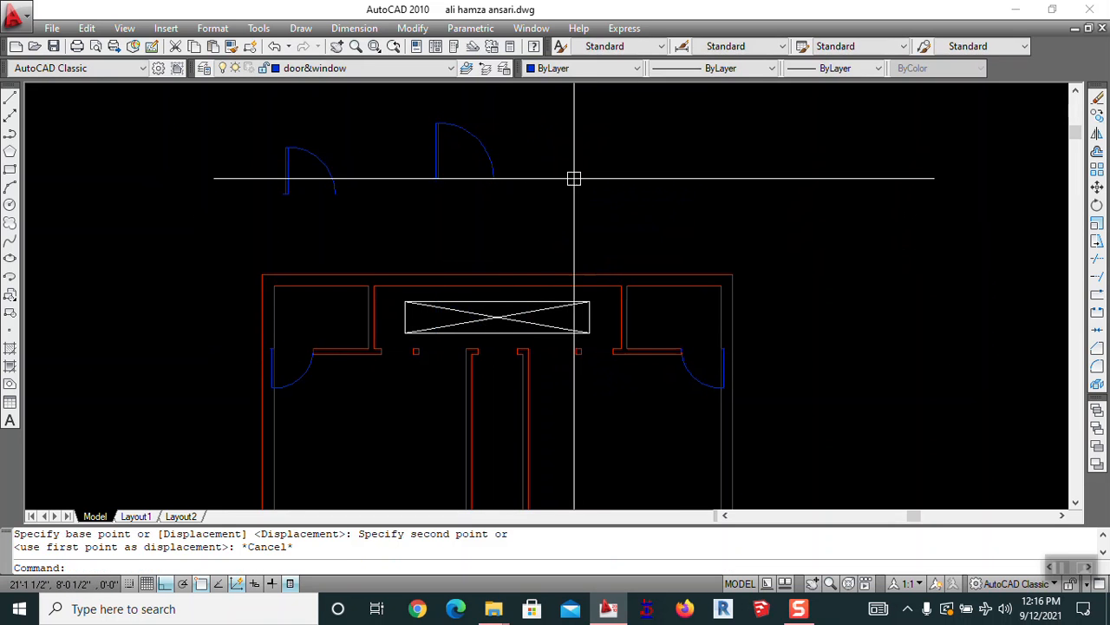
middle_drag(578, 171, 653, 179)
Mirror the door leaf from its endpoint to form a double door
text(mi)
key(Return)
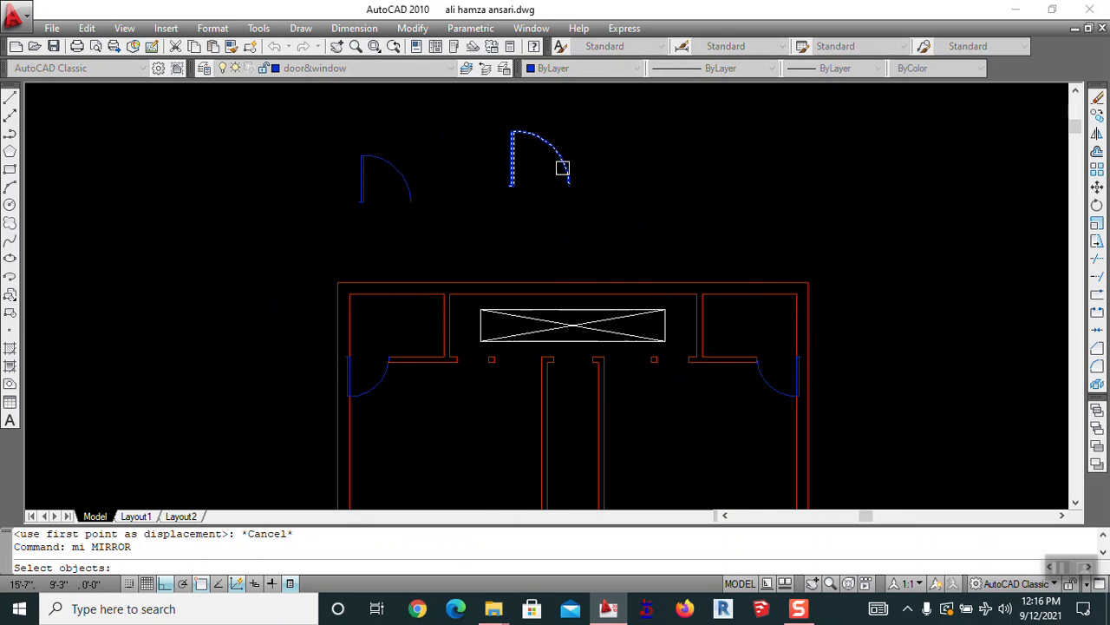
click(569, 183)
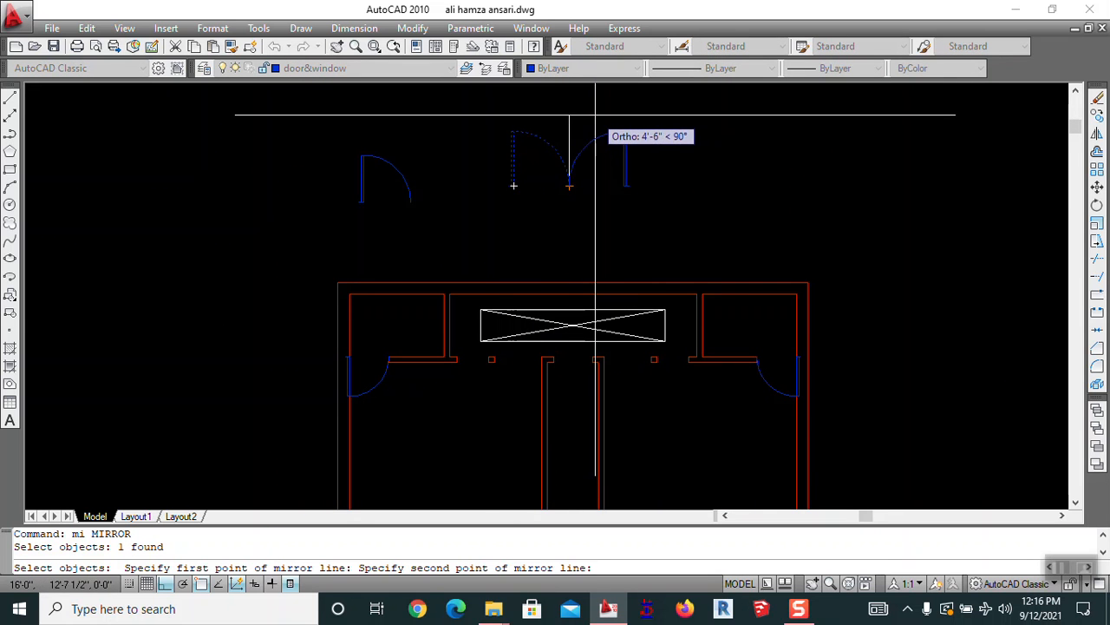
click(470, 204)
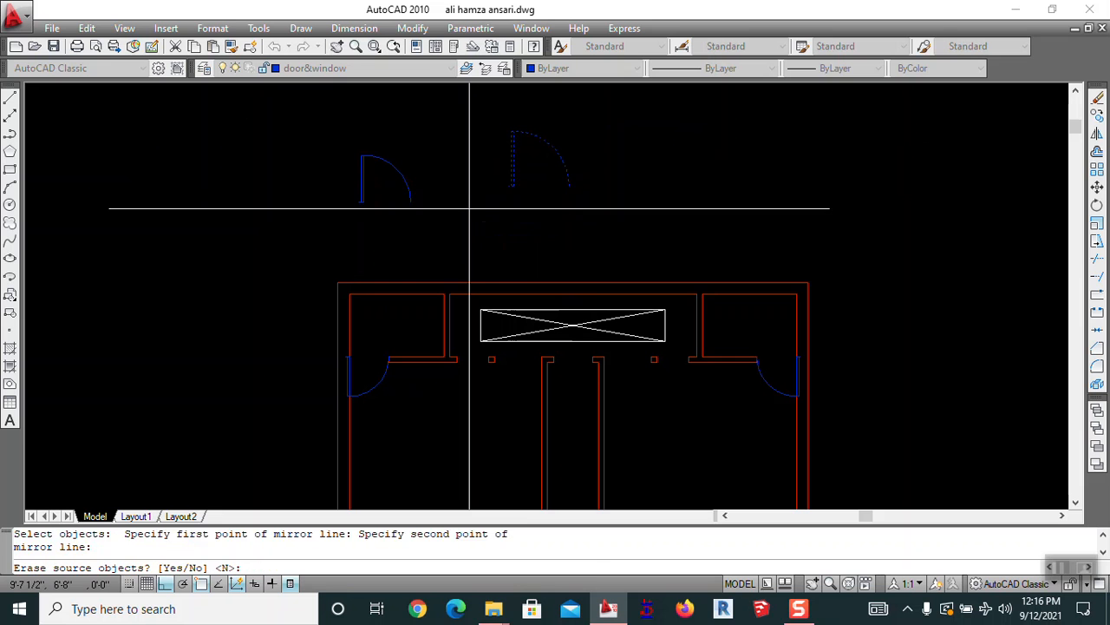
key(Return)
key(Escape)
Delete the upper door leaf; a further mirror of the leaf is cancelled
text(e)
key(Return)
click(532, 138)
key(Return)
key(Escape)
click(569, 189)
key(Return)
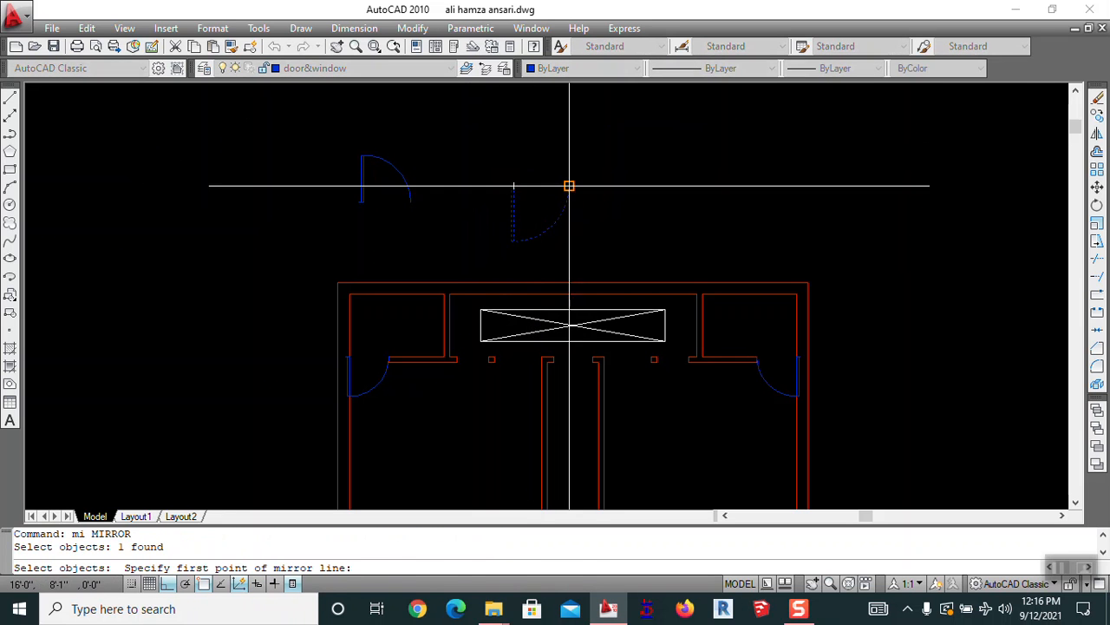
click(569, 184)
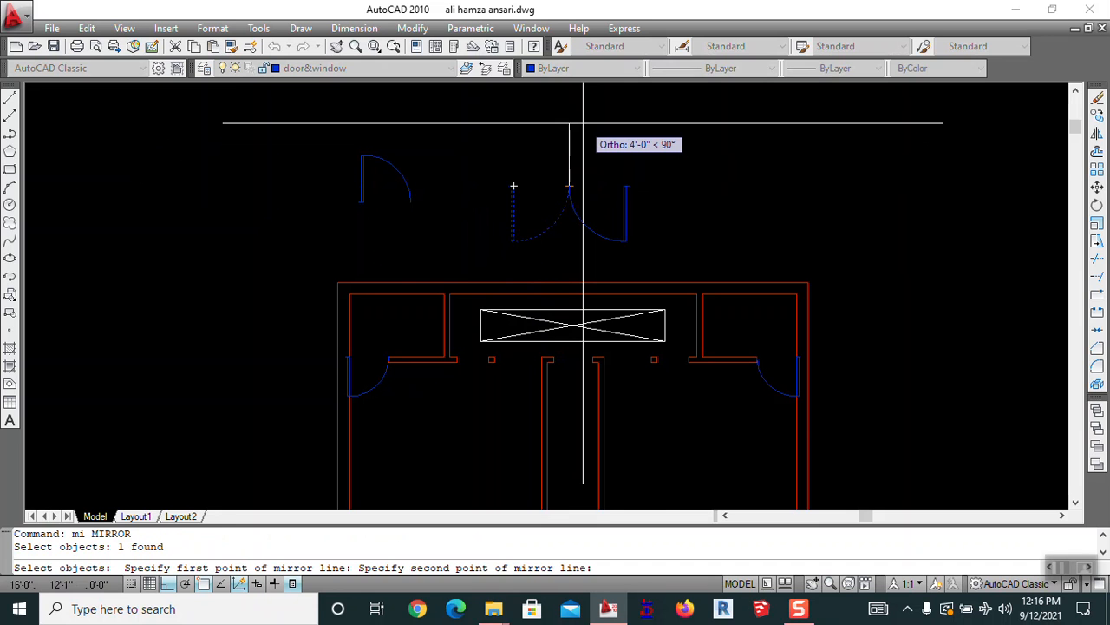
key(Escape)
Try moving the door leaf from its top end, then cancel the move
middle_drag(594, 178, 660, 128)
text(m)
key(Return)
click(634, 144)
key(Return)
key(Escape)
key(Return)
click(638, 139)
key(Return)
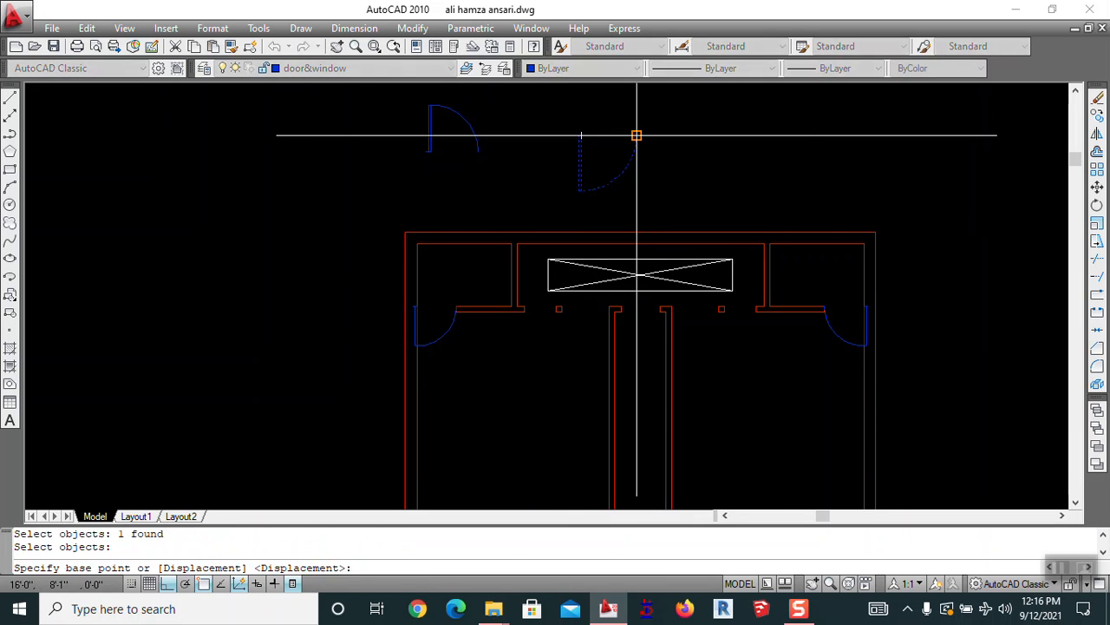
click(638, 135)
mouse_move(636, 344)
middle_down()
mouse_move(653, 159)
mouse_move(646, 255)
middle_up()
key(Escape)
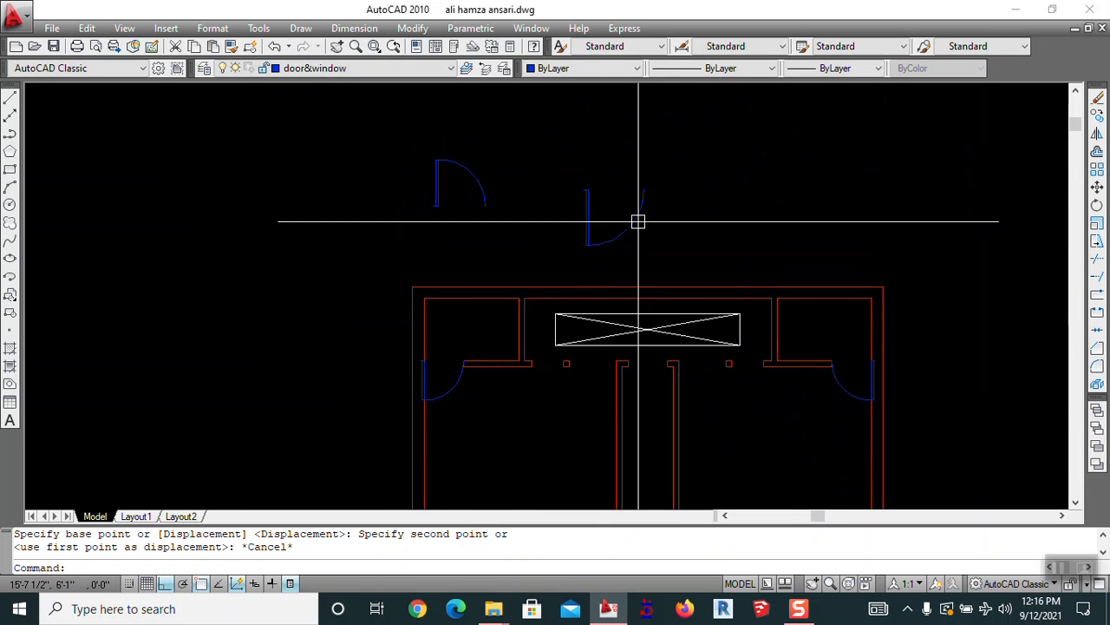
Mirror the right door arc about a horizontal line to flip it upward
scroll(644, 195, down, 12)
scroll(666, 258, up, 9)
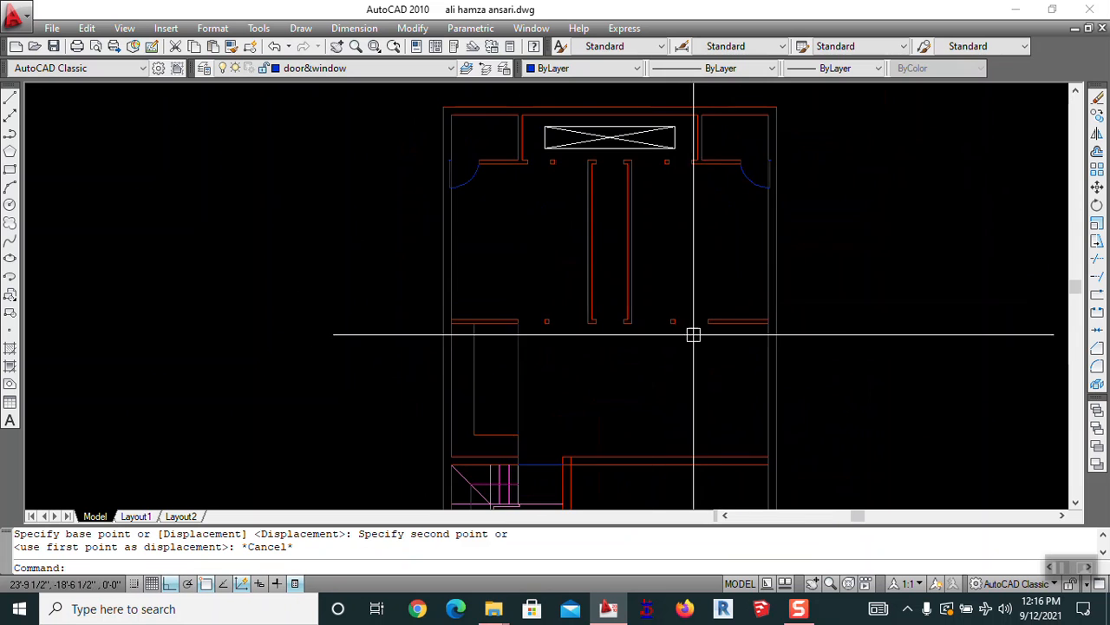
scroll(681, 345, down, 4)
scroll(644, 181, up, 3)
middle_drag(645, 209, 649, 335)
text(mi)
key(Return)
click(623, 312)
click(631, 296)
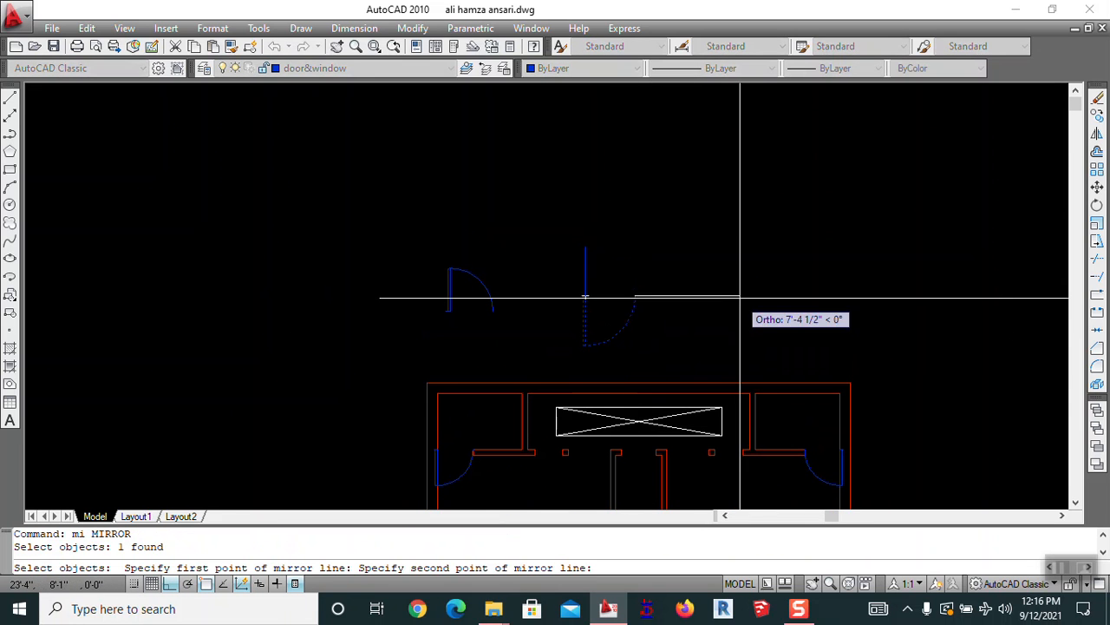
click(739, 298)
key(Return)
Erase the original lower door, keeping only the flipped copy
key(Escape)
text(e)
key(Return)
click(623, 329)
key(Return)
key(Escape)
middle_drag(671, 332, 706, 295)
text(m)
Copy the upper-right door arc into the central wall opening
key(Return)
click(661, 235)
key(Escape)
text(co)
key(Return)
click(662, 253)
key(Return)
click(669, 259)
scroll(682, 250, down, 6)
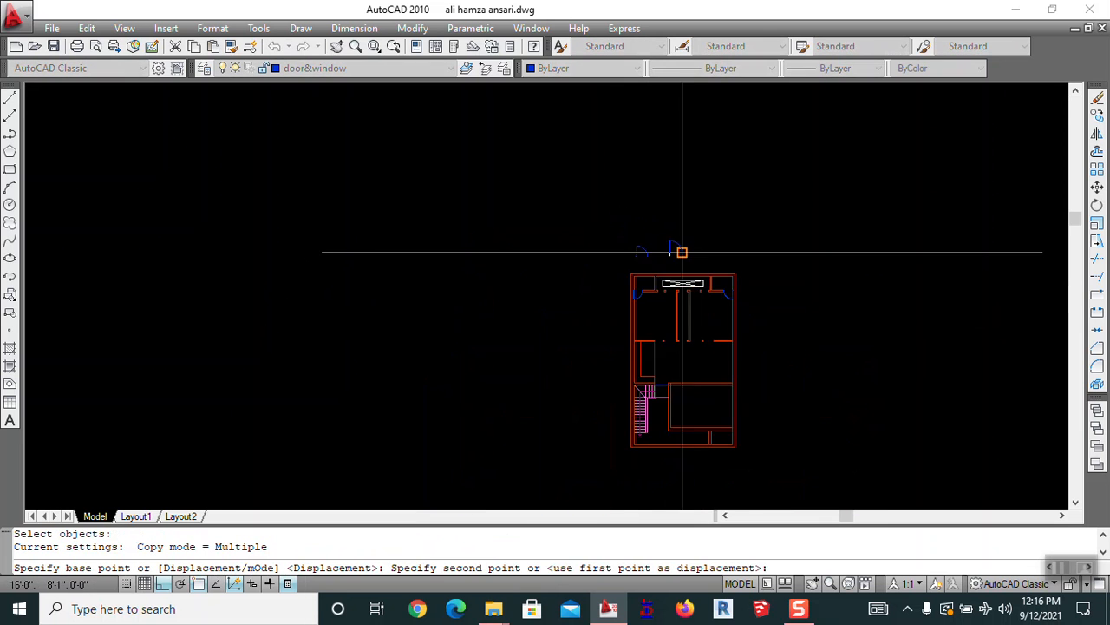
scroll(701, 351, up, 6)
scroll(702, 329, up, 5)
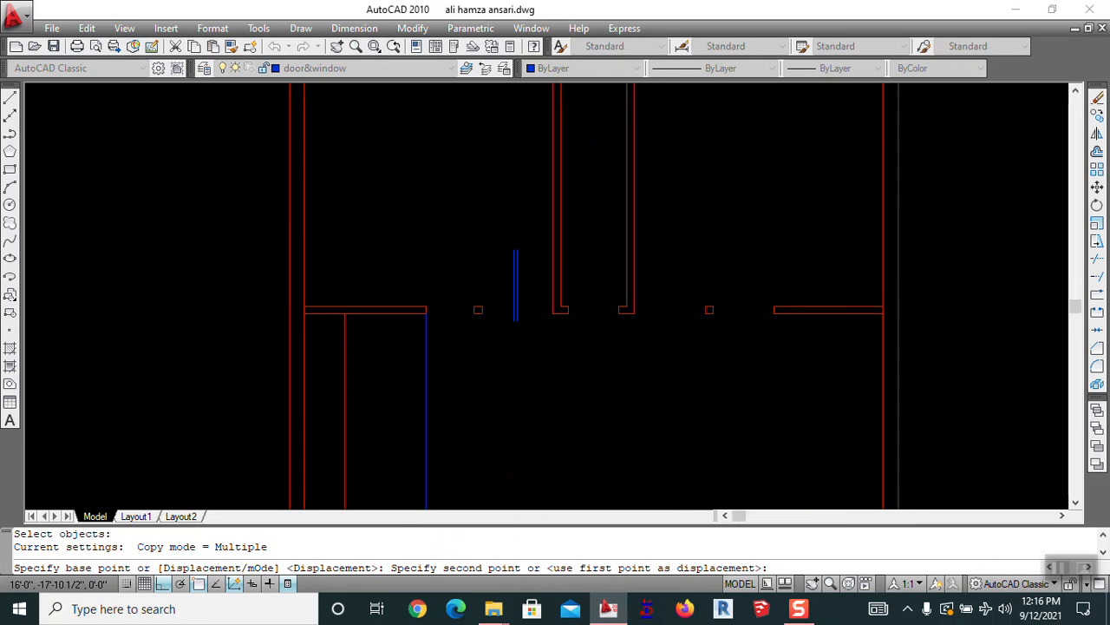
click(706, 309)
key(Escape)
Draw a line joining the two wall ends across the adjacent gap
scroll(702, 314, down, 4)
scroll(652, 384, up, 3)
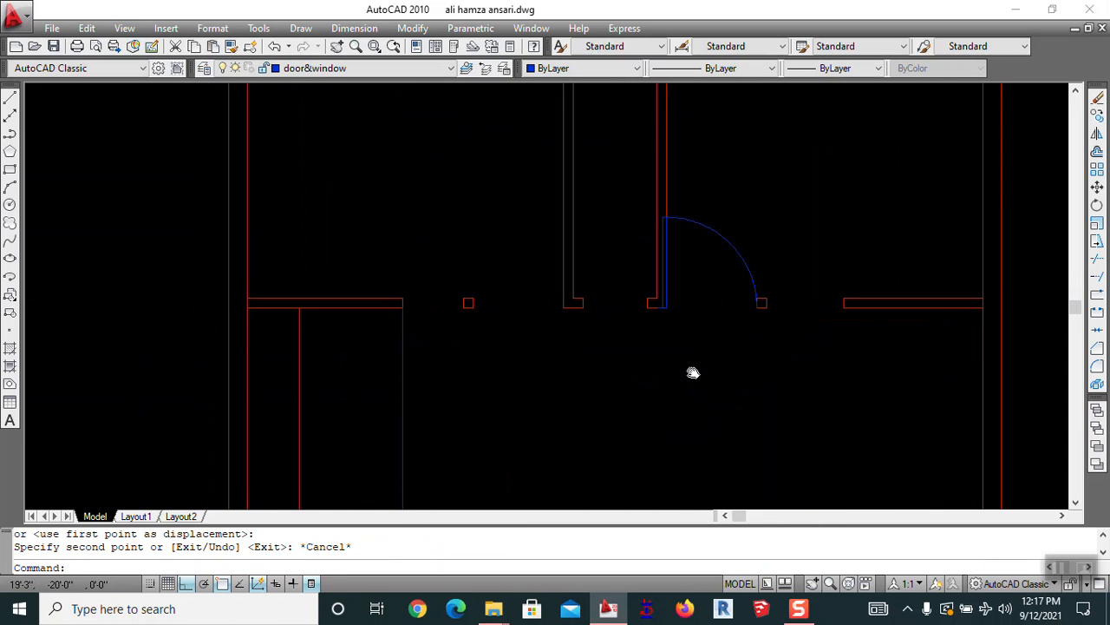
scroll(607, 317, up, 3)
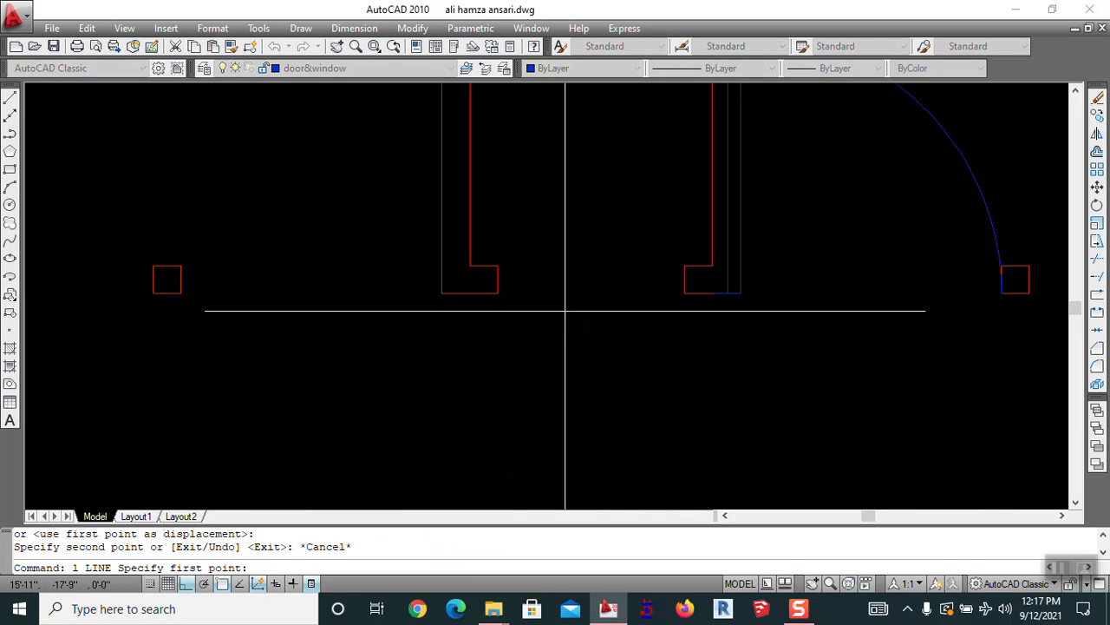
click(497, 292)
click(684, 294)
key(Return)
Pan the plan to bring the upper rooms into view
scroll(681, 301, down, 4)
scroll(782, 210, down, 2)
middle_drag(782, 214, 649, 373)
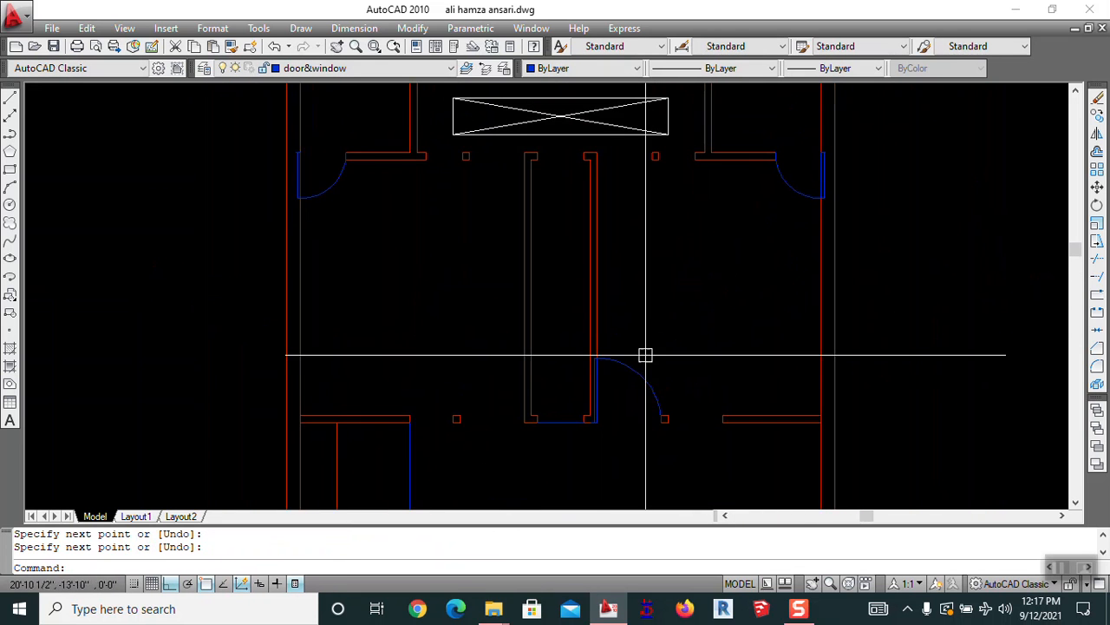
middle_drag(596, 127, 633, 362)
key(Escape)
scroll(482, 112, down, 4)
middle_drag(498, 315, 538, 331)
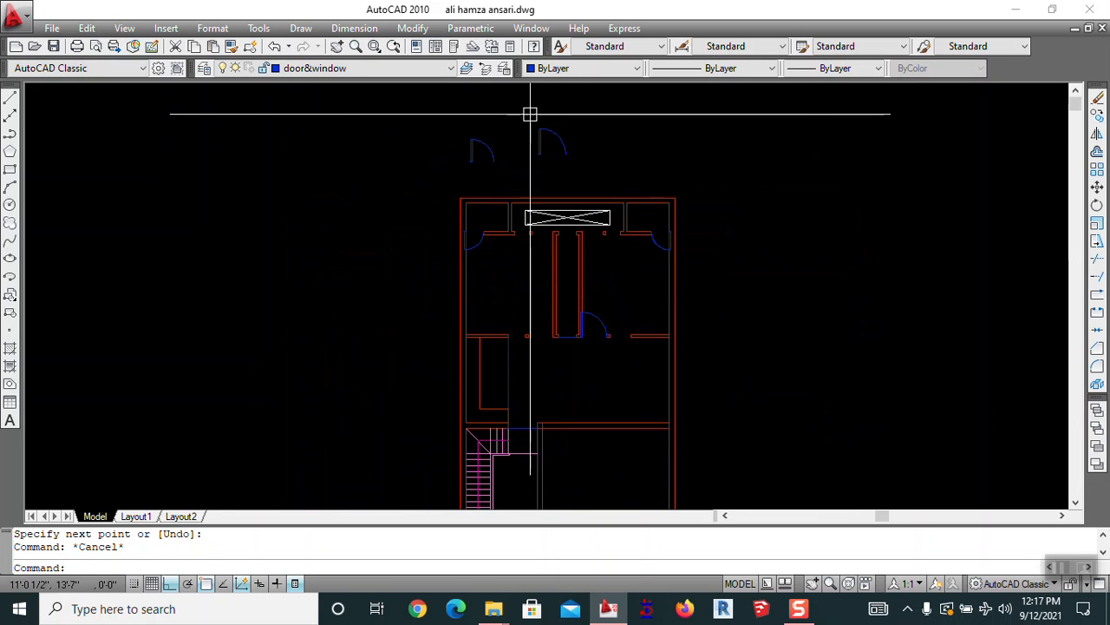
Try copying the door toward the top wall openings, then cancel the copy
text(co)
key(Return)
scroll(481, 149, up, 5)
click(486, 151)
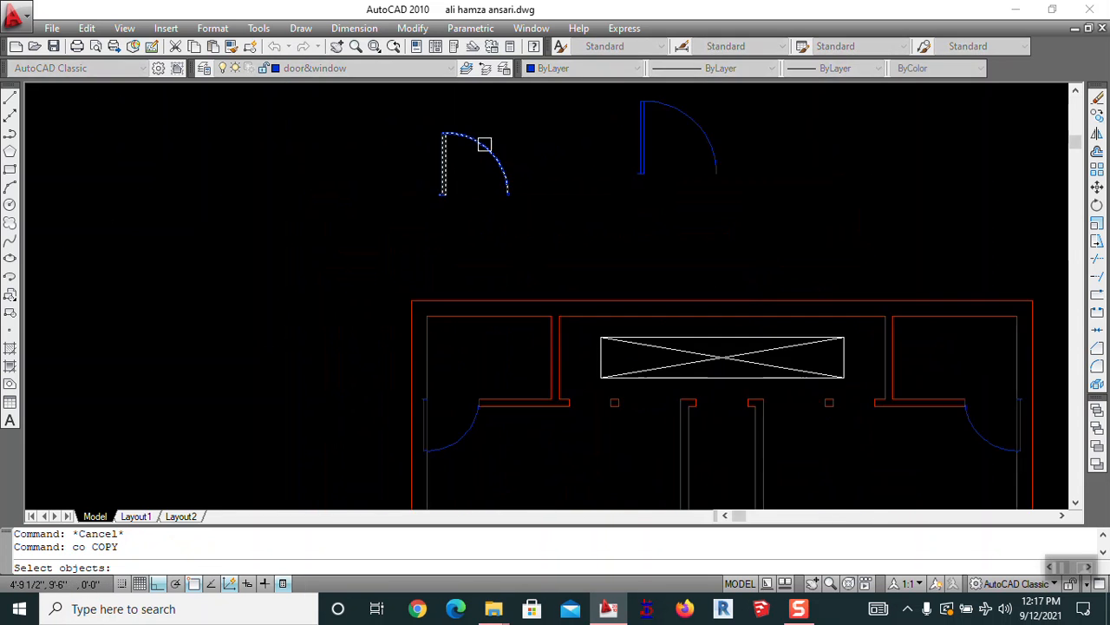
key(Return)
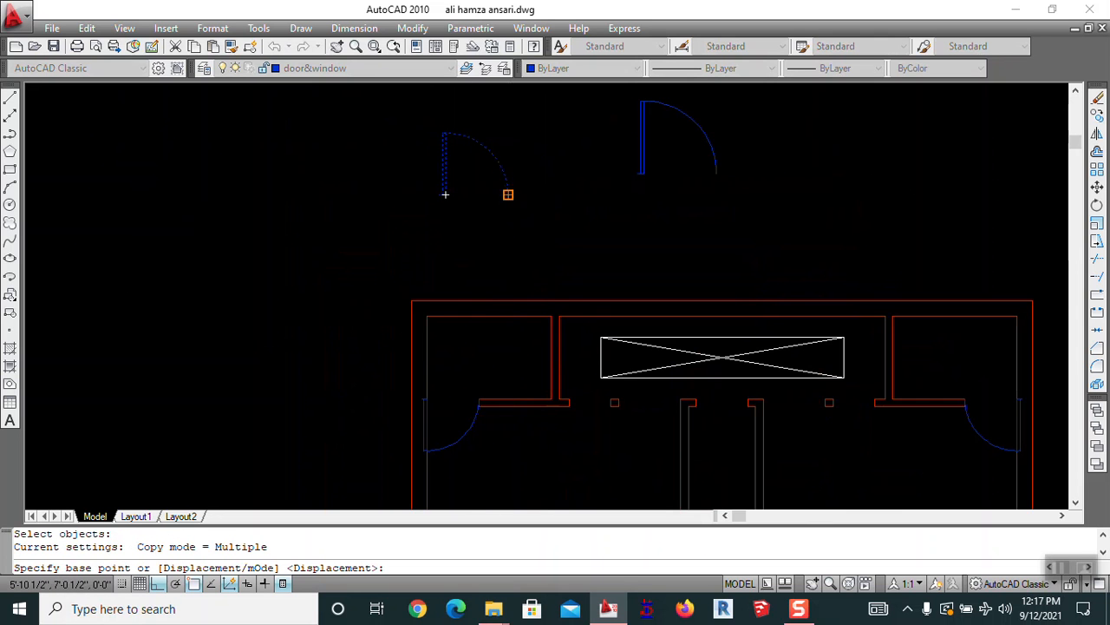
click(507, 194)
mouse_move(611, 418)
middle_down()
mouse_move(495, 319)
mouse_move(496, 240)
middle_up()
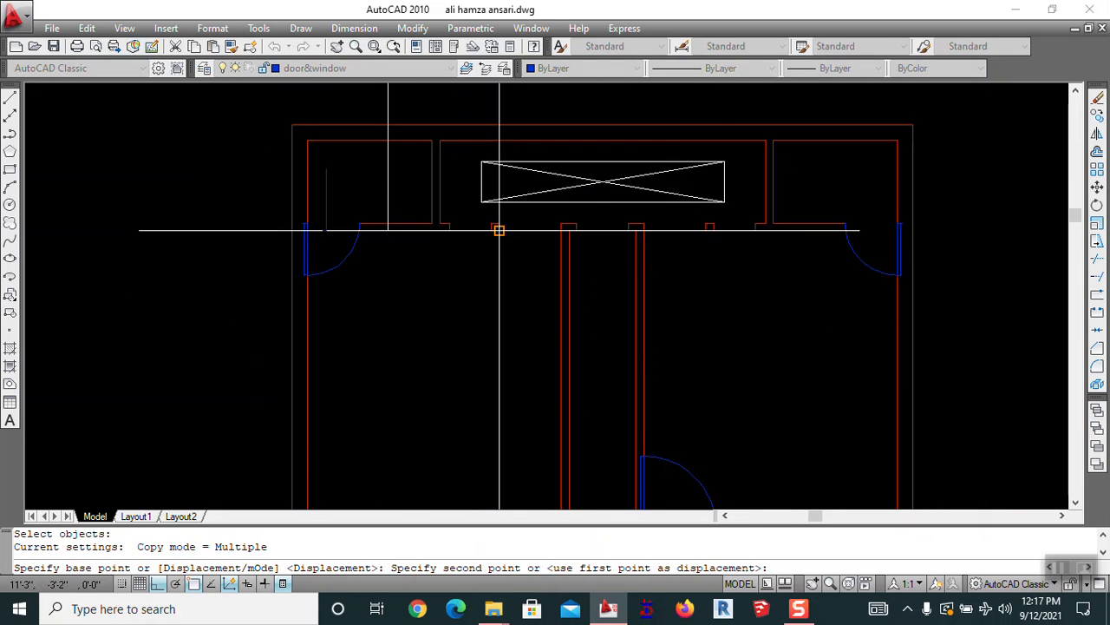
key(Escape)
scroll(521, 248, down, 5)
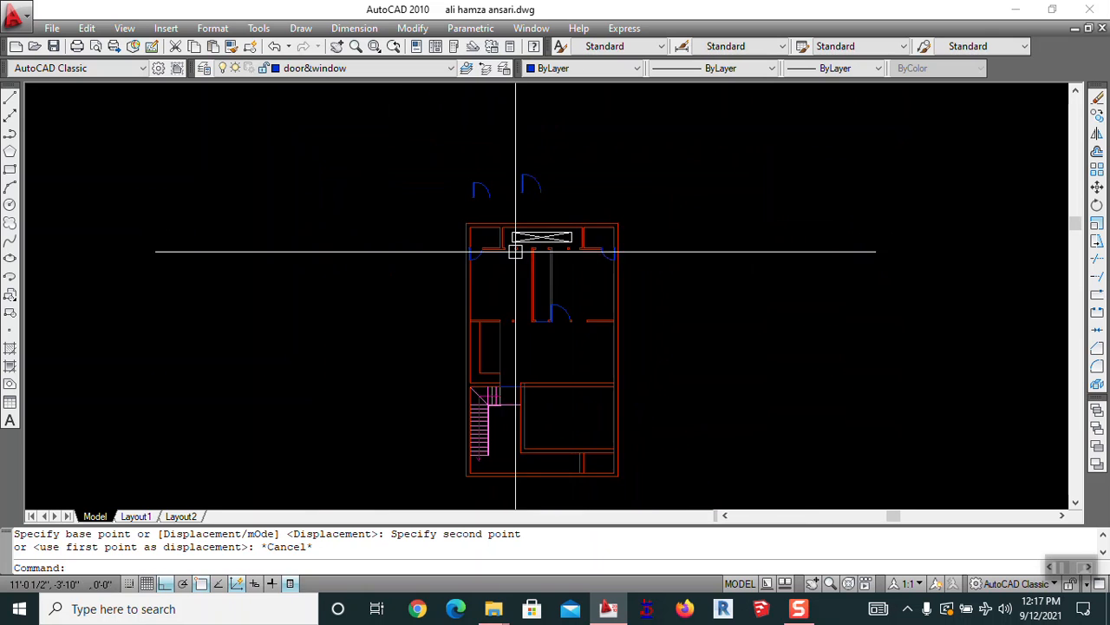
scroll(536, 286, up, 3)
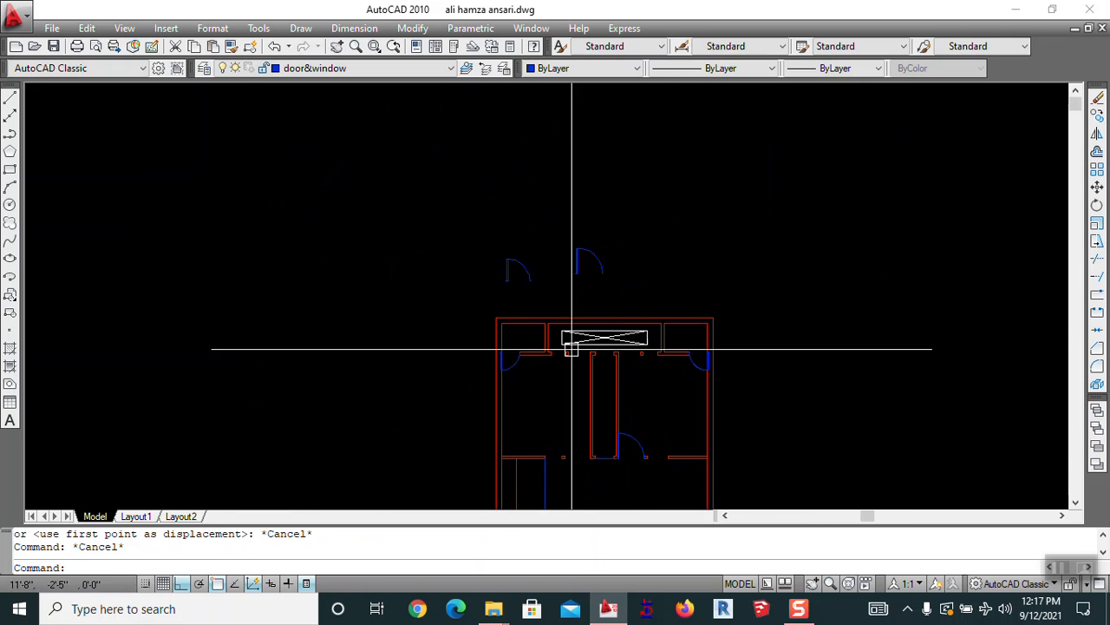
Mirror the door to flip its swing, keeping the original
text(mi)
key(Return)
click(542, 280)
click(523, 225)
click(521, 194)
key(Return)
key(Escape)
Erase the original left door
scroll(507, 264, up, 7)
text(e)
key(Return)
click(516, 250)
key(Return)
Mirror the door again across a horizontal axis, keeping the original
middle_drag(592, 326, 556, 192)
middle_drag(559, 175, 558, 199)
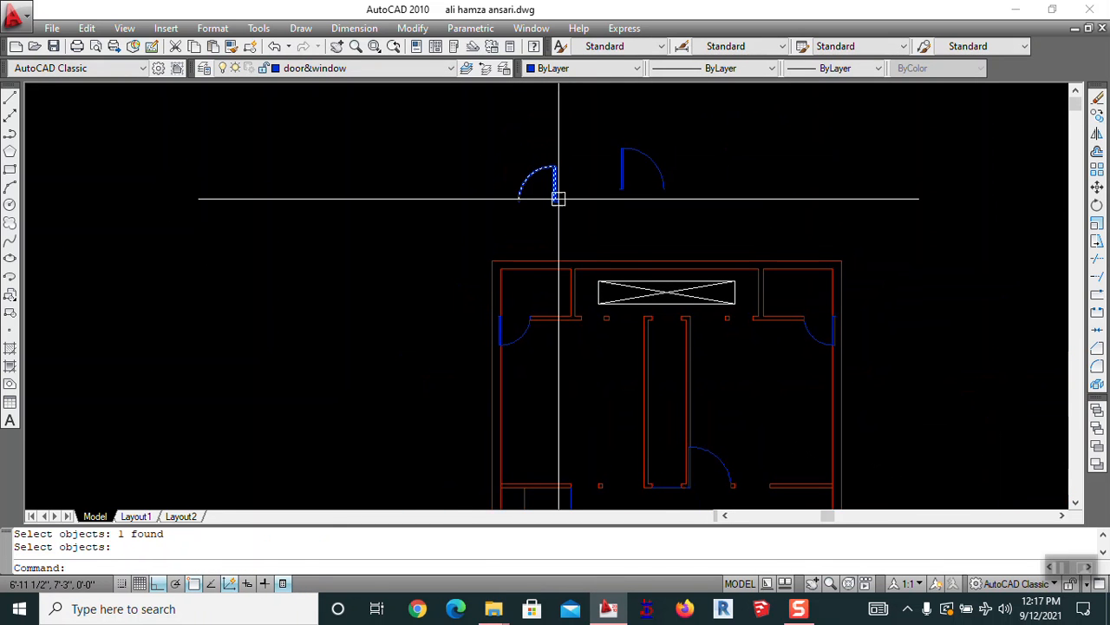
click(558, 199)
key(space)
click(563, 220)
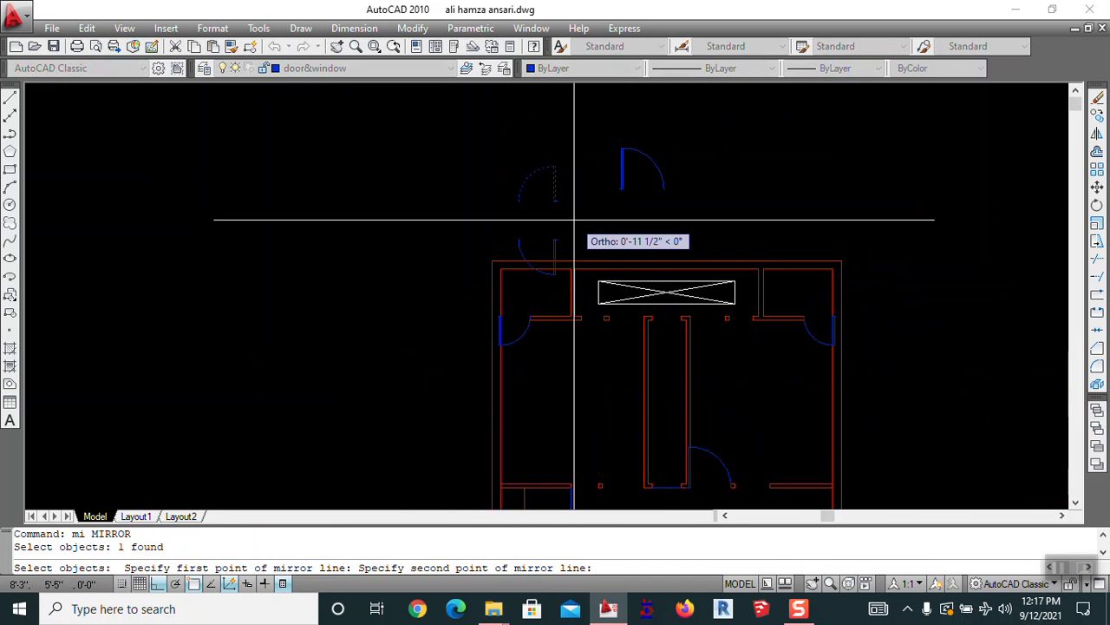
click(572, 220)
key(space)
key(Escape)
Erase the upper duplicate door
text(e)
mouse_move(564, 241)
middle_down()
mouse_move(585, 202)
mouse_move(585, 163)
middle_up()
key(space)
click(576, 158)
key(space)
Move the remaining door by its hinge into the column corner opening
key(Escape)
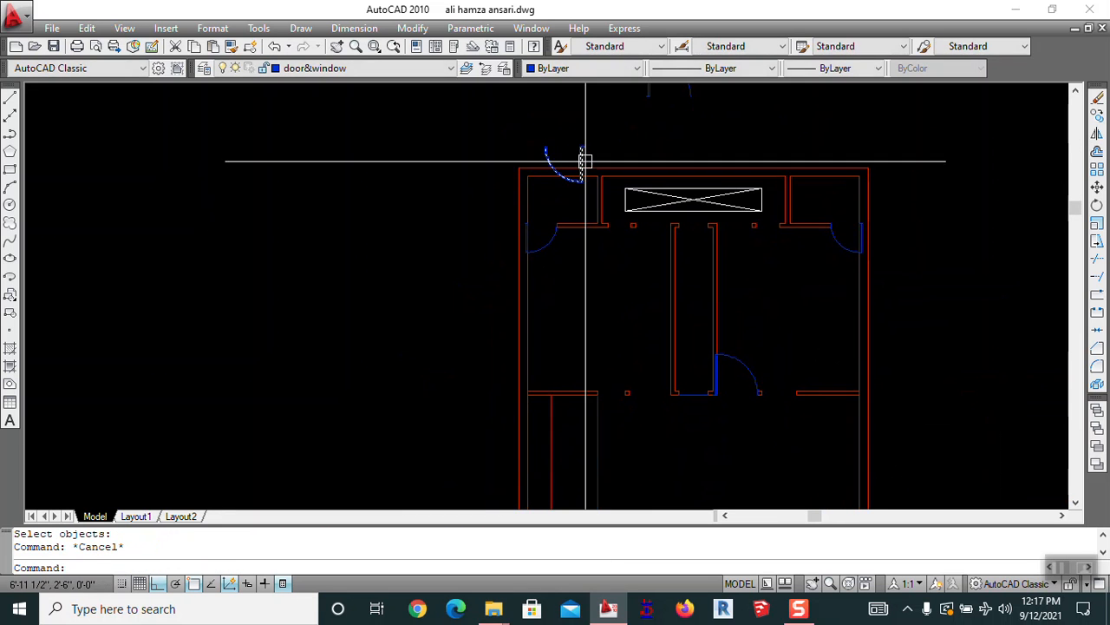
click(545, 145)
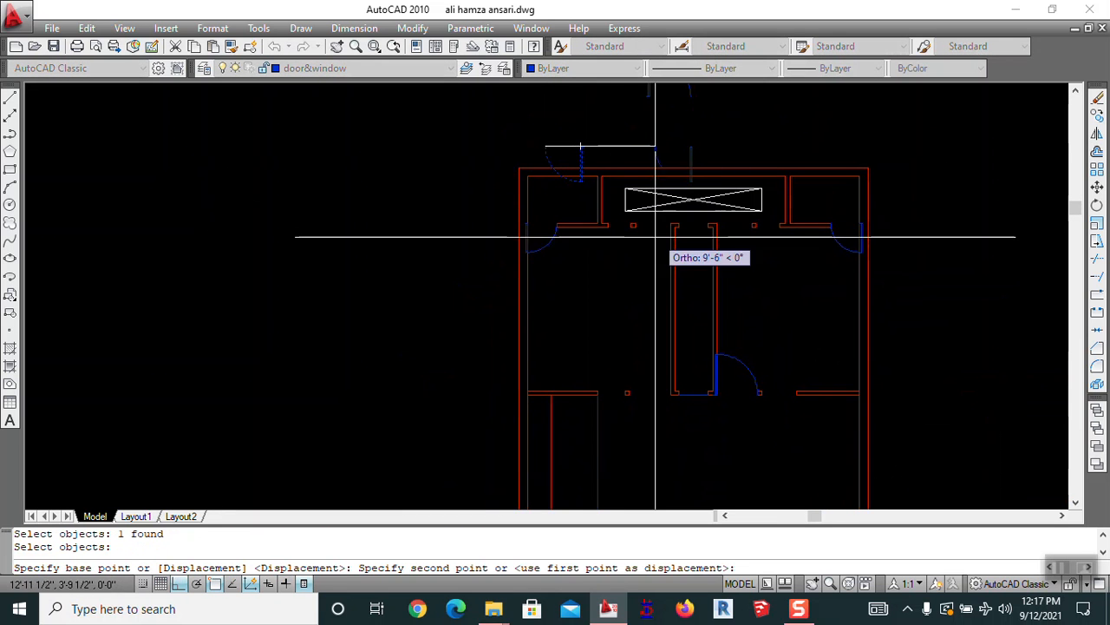
click(647, 224)
scroll(646, 223, up, 5)
key(space)
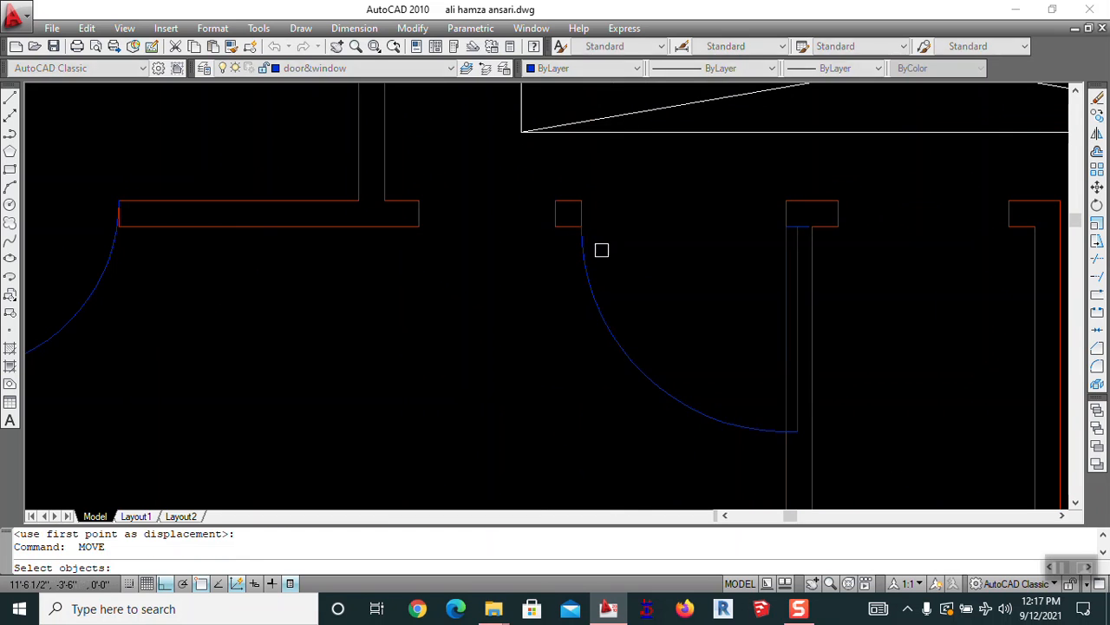
click(587, 262)
click(581, 226)
click(581, 200)
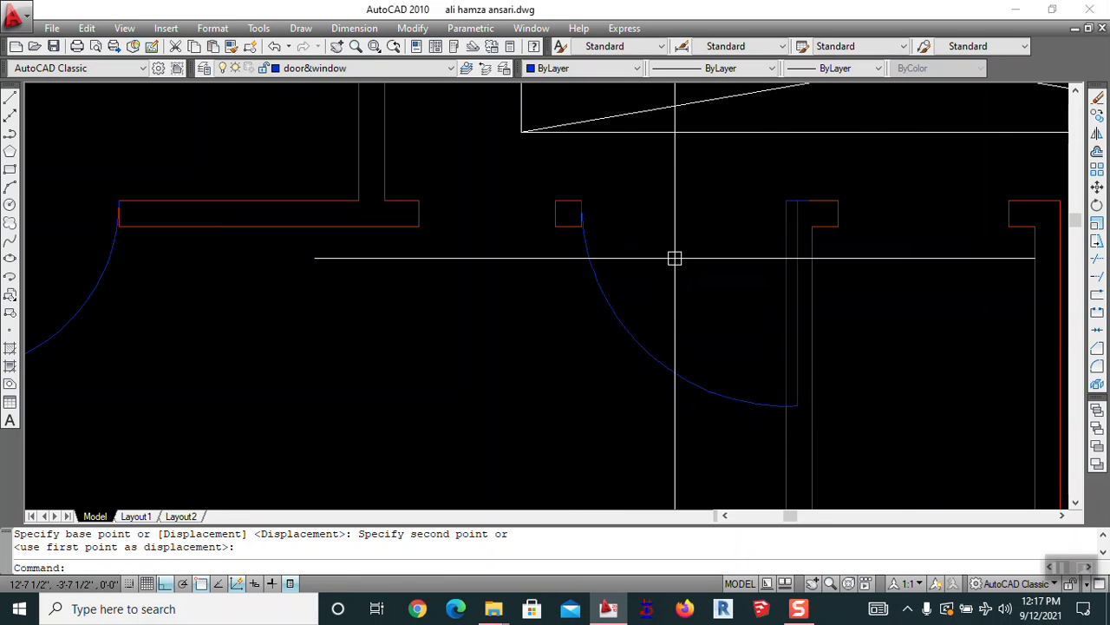
scroll(665, 246, down, 3)
middle_drag(674, 262, 560, 325)
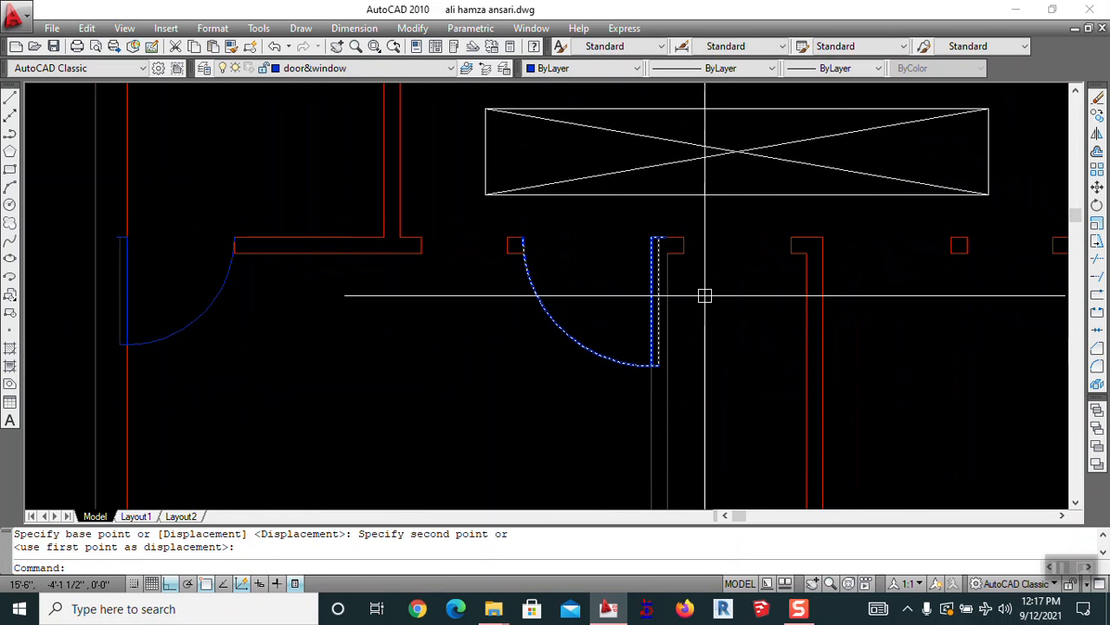
Begin a line at the column corner, cancel it, and pan over to the stairs
text(l)
key(Return)
click(682, 236)
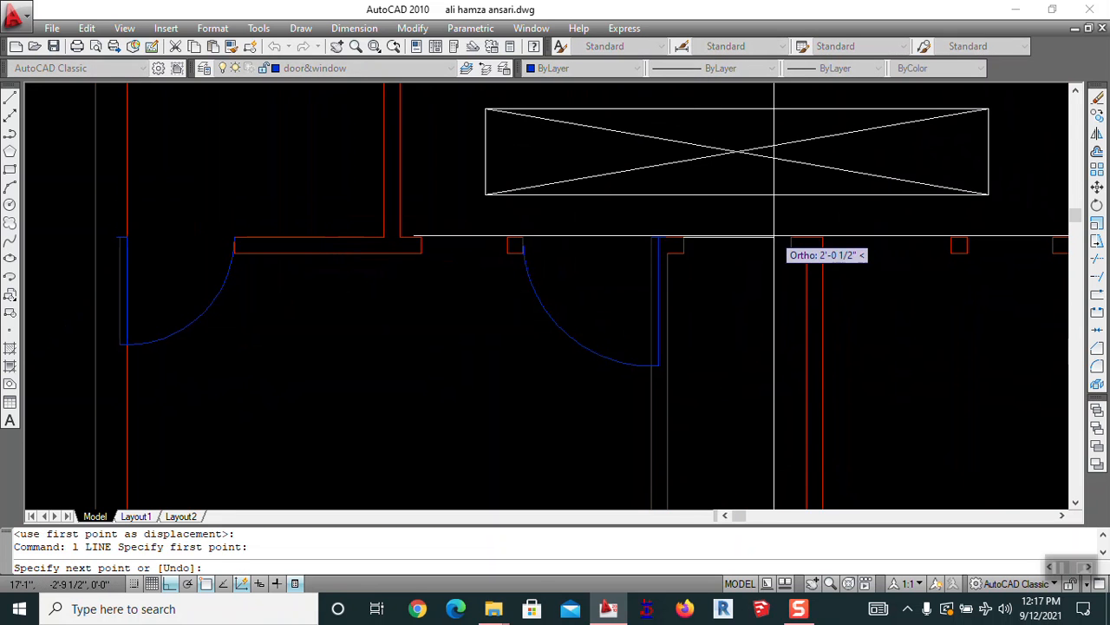
key(Escape)
scroll(762, 252, down, 2)
mouse_move(728, 450)
middle_down()
mouse_move(657, 237)
mouse_move(665, 462)
middle_up()
scroll(676, 304, down, 1)
middle_drag(679, 330, 615, 184)
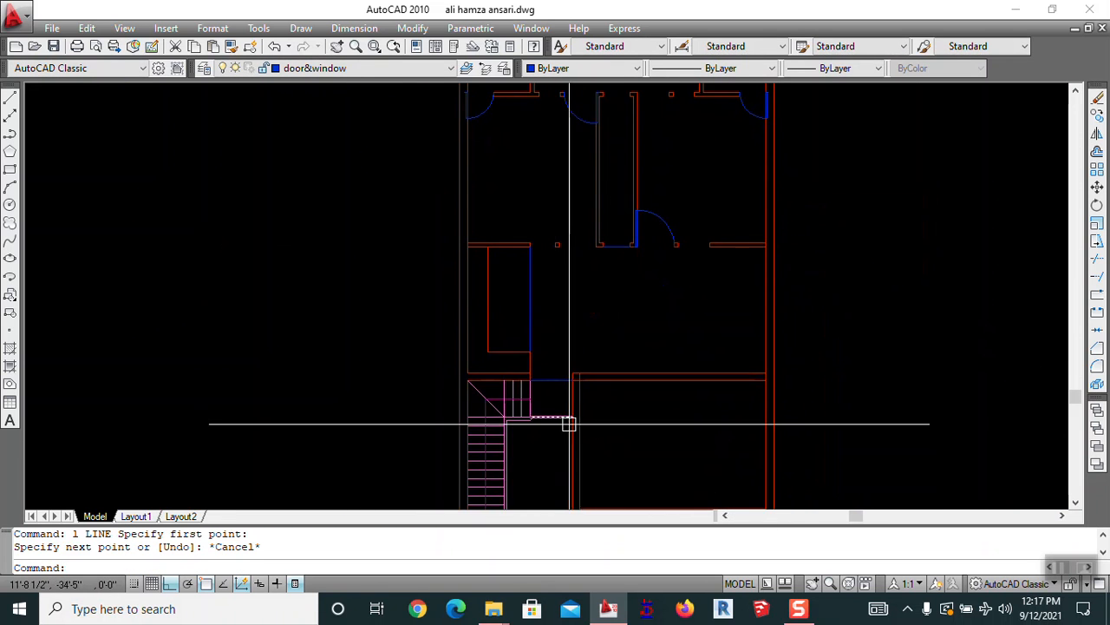
scroll(555, 391, up, 3)
scroll(660, 352, down, 3)
middle_drag(660, 353, 701, 193)
key(Escape)
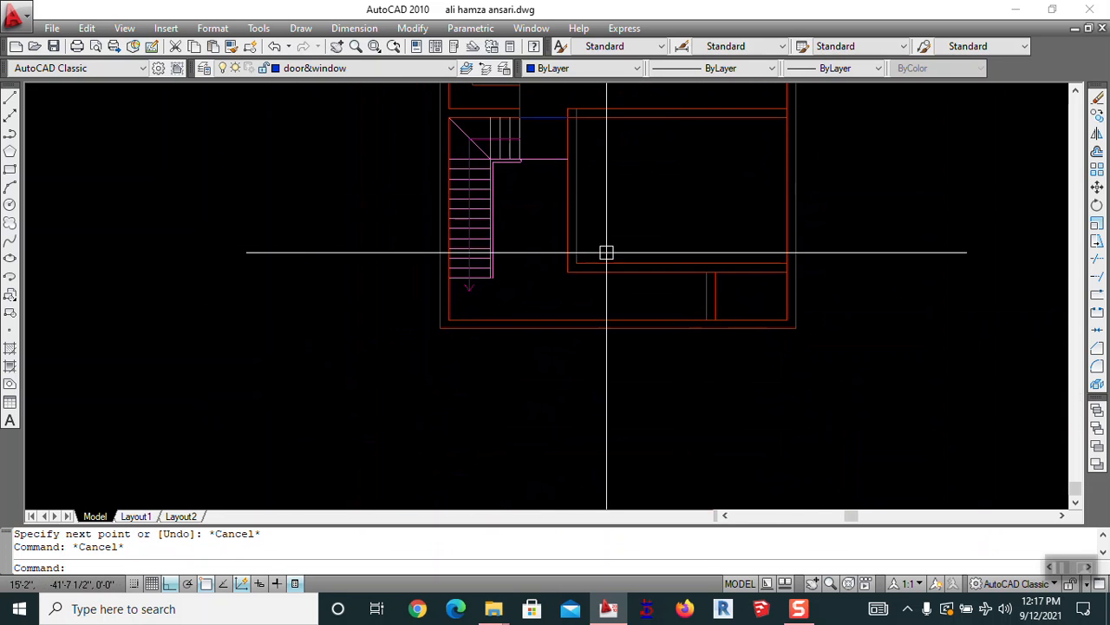
Offset the wall line 24 to the right
scroll(613, 309, up, 3)
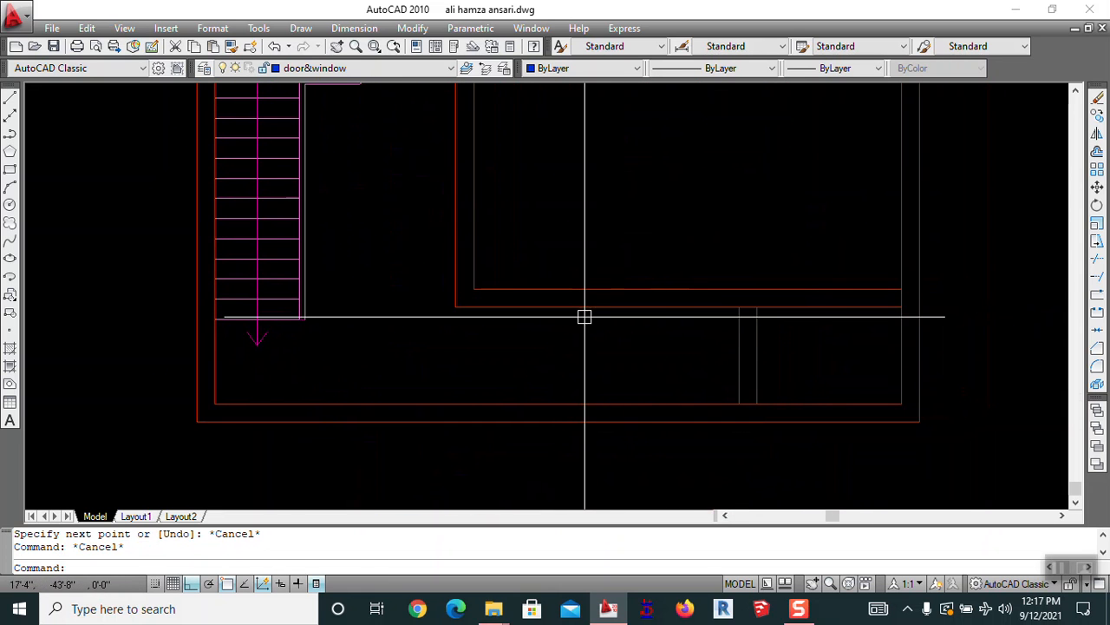
text(o OFFSET)
key(Return)
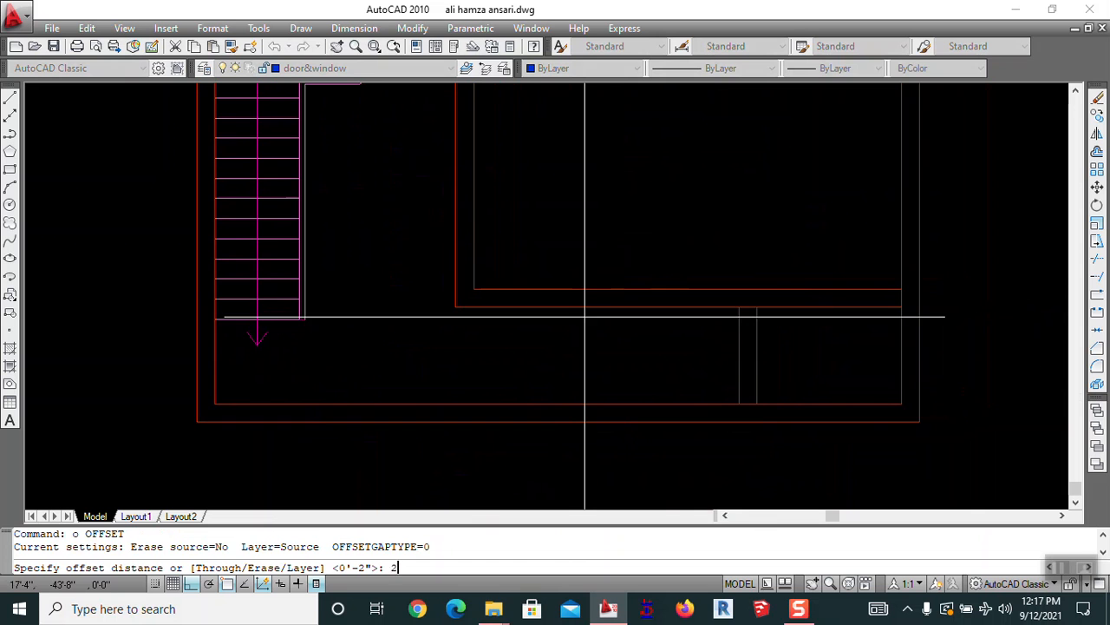
text(24)
key(Return)
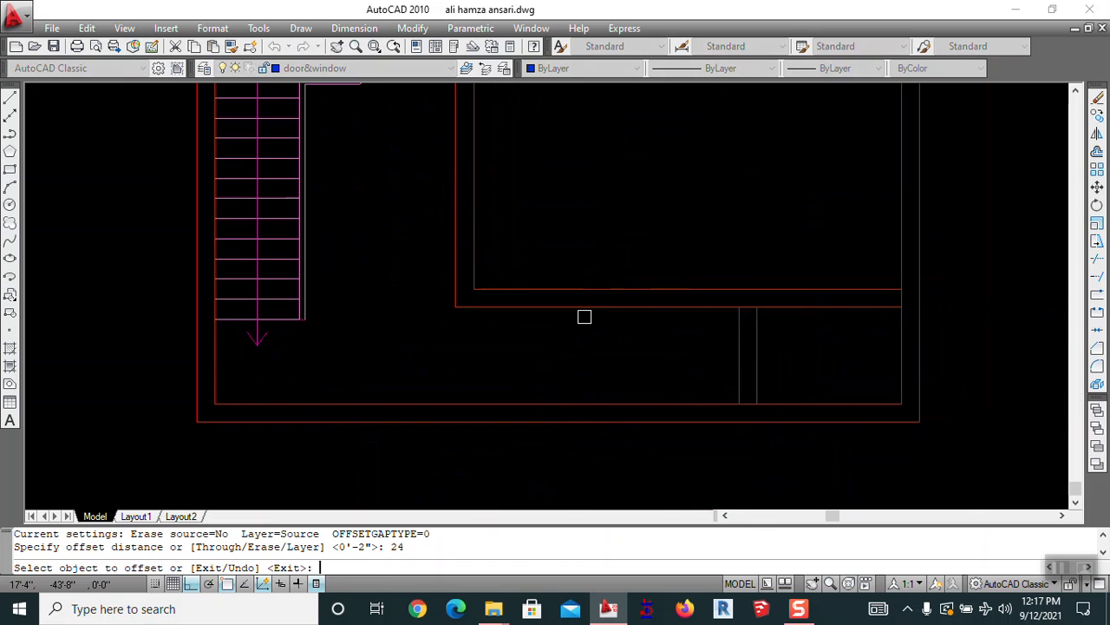
click(479, 229)
click(537, 237)
key(Return)
key(Return)
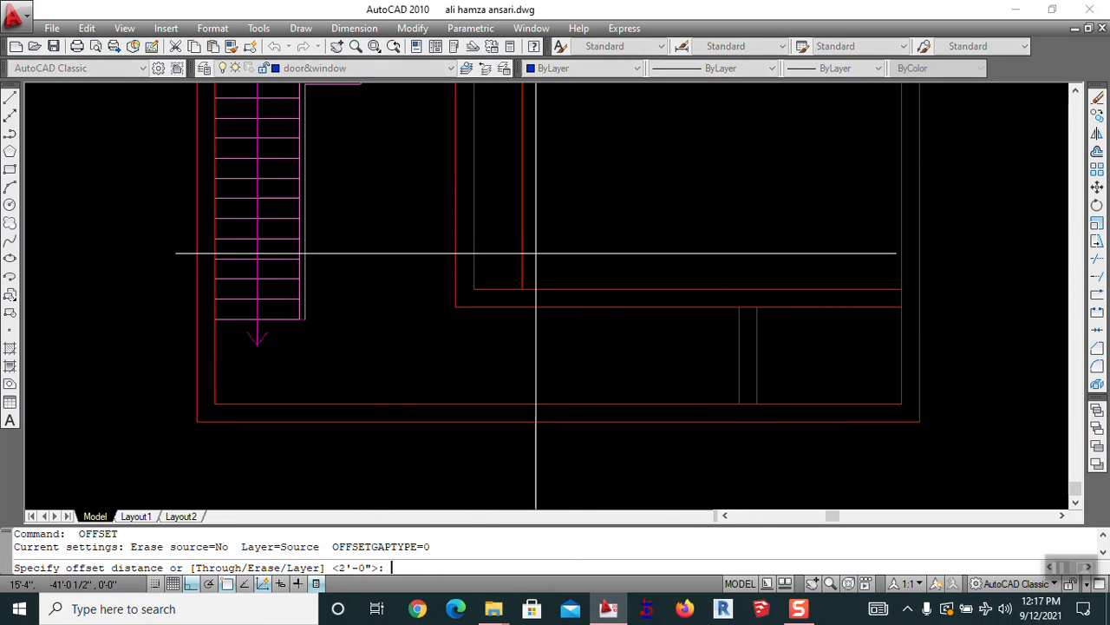
Offset the new line a further 4' to the right
text(4)
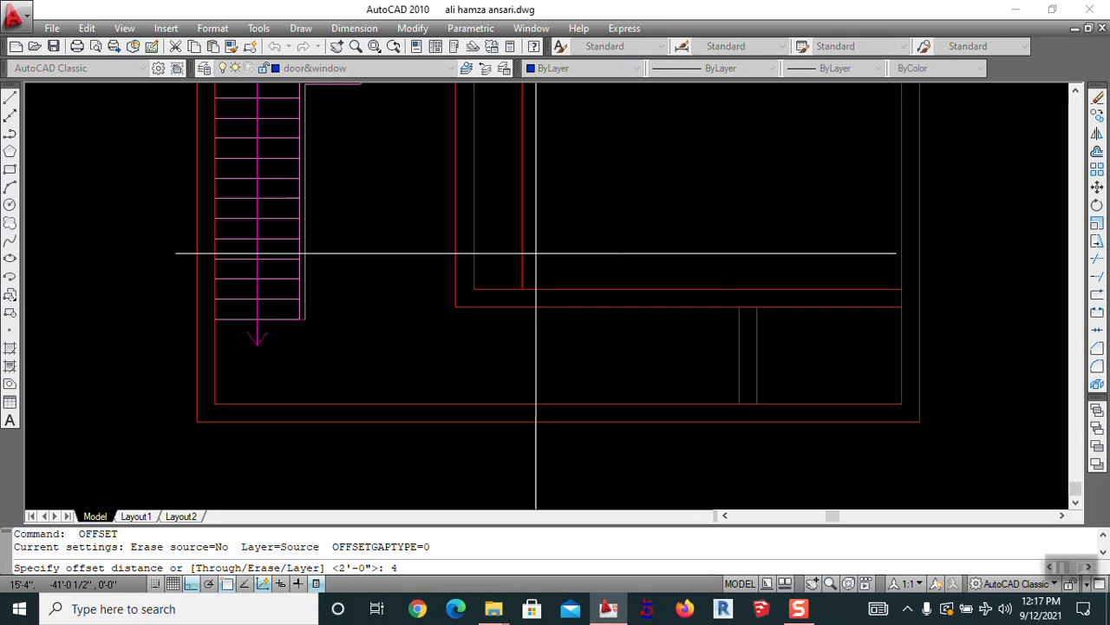
text(')
key(Return)
click(523, 249)
click(582, 252)
key(Escape)
key(Return)
key(Escape)
Set an offset distance of 12, then cancel without offsetting
text(o)
key(Return)
text(1)
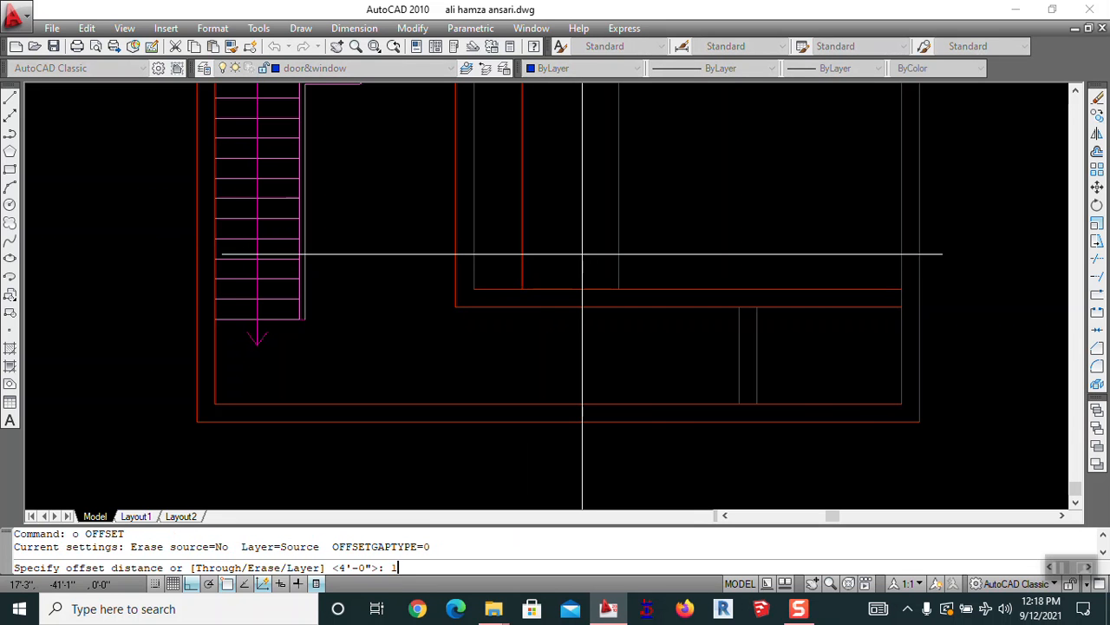
text(2)
key(Return)
key(Escape)
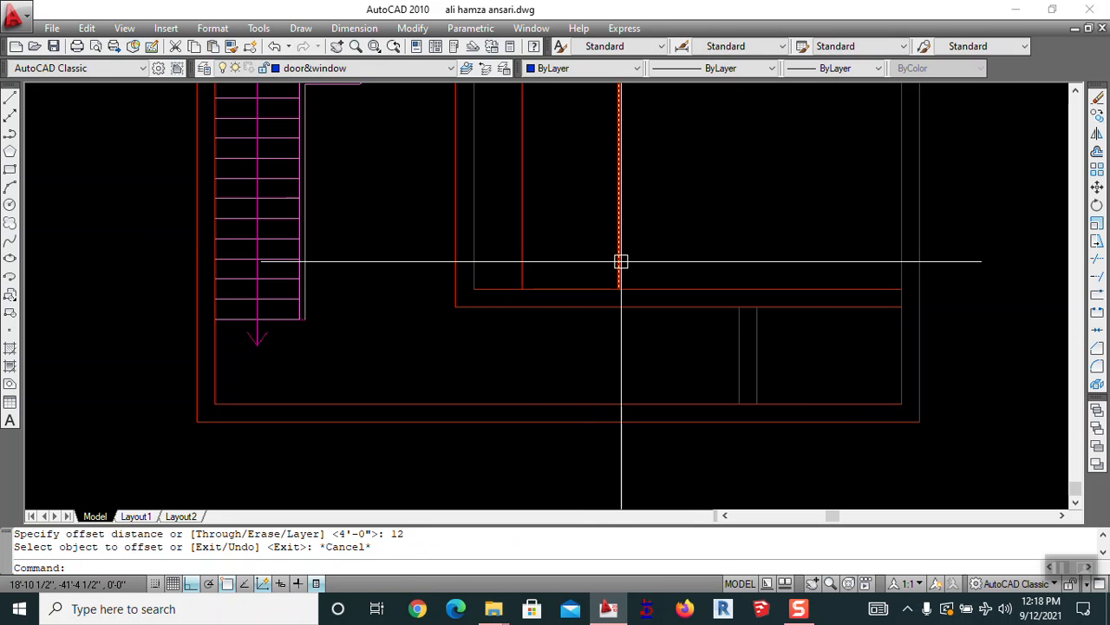
Move the vertical line 24 to the right
text(m)
key(Return)
click(621, 261)
key(Return)
click(674, 244)
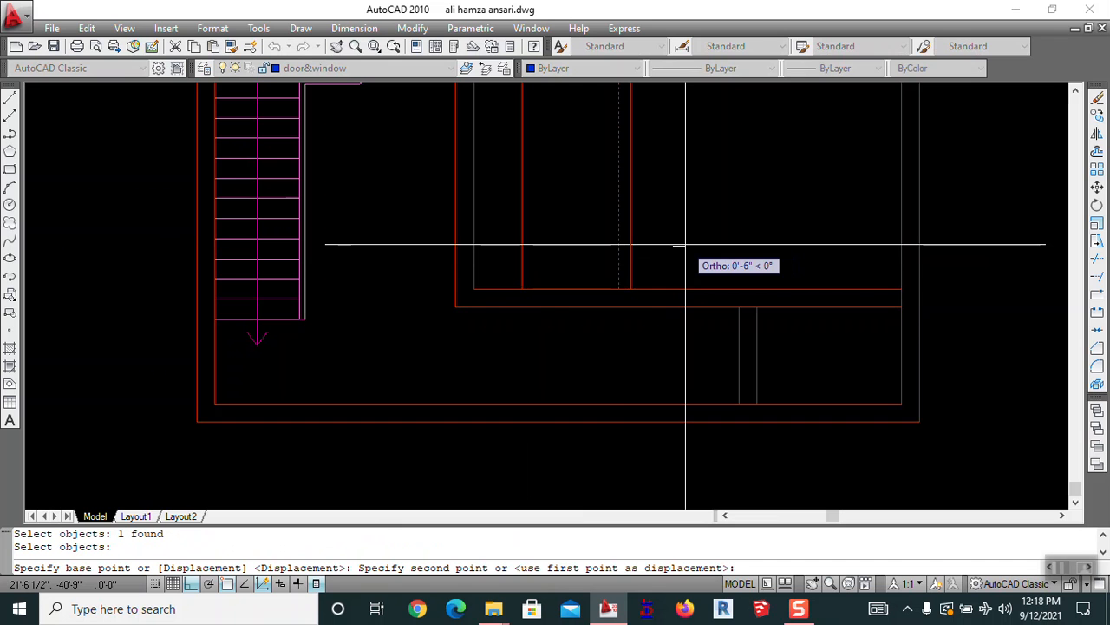
text(24)
key(Return)
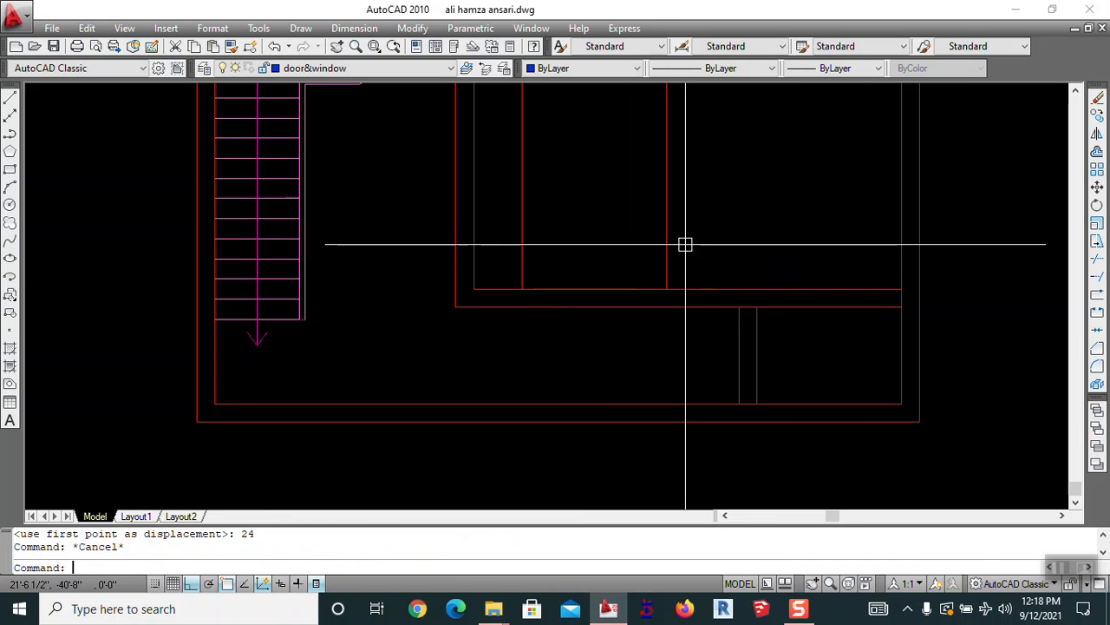
Trim away the wall between the new lines to form the opening
text(tr)
key(Return)
key(Return)
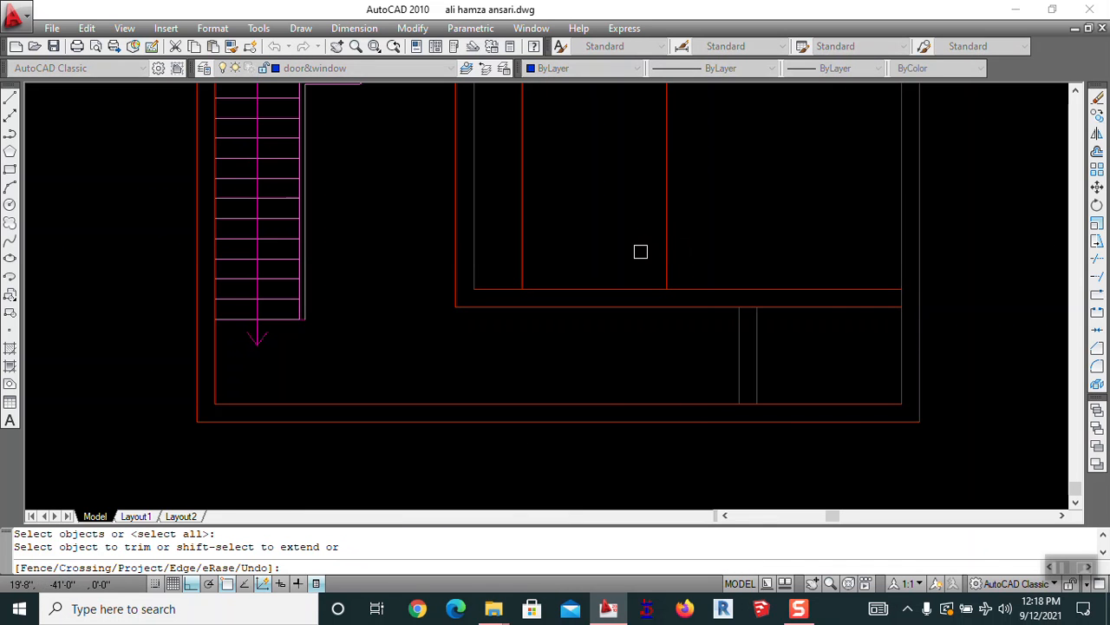
click(512, 233)
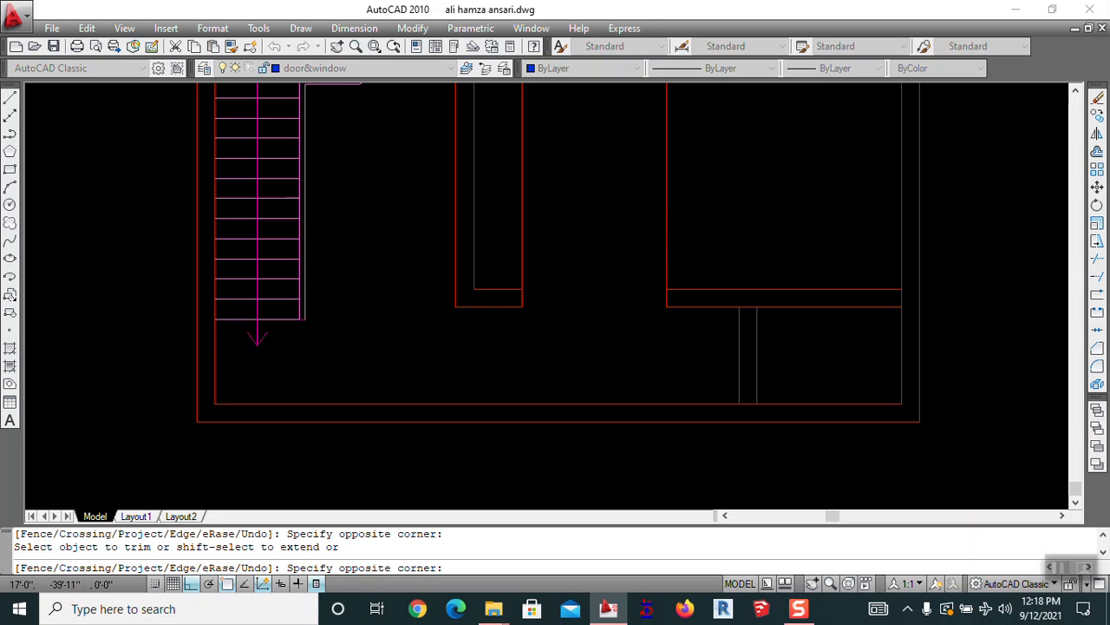
scroll(689, 211, down, 3)
scroll(702, 263, up, 4)
key(Escape)
key(Escape)
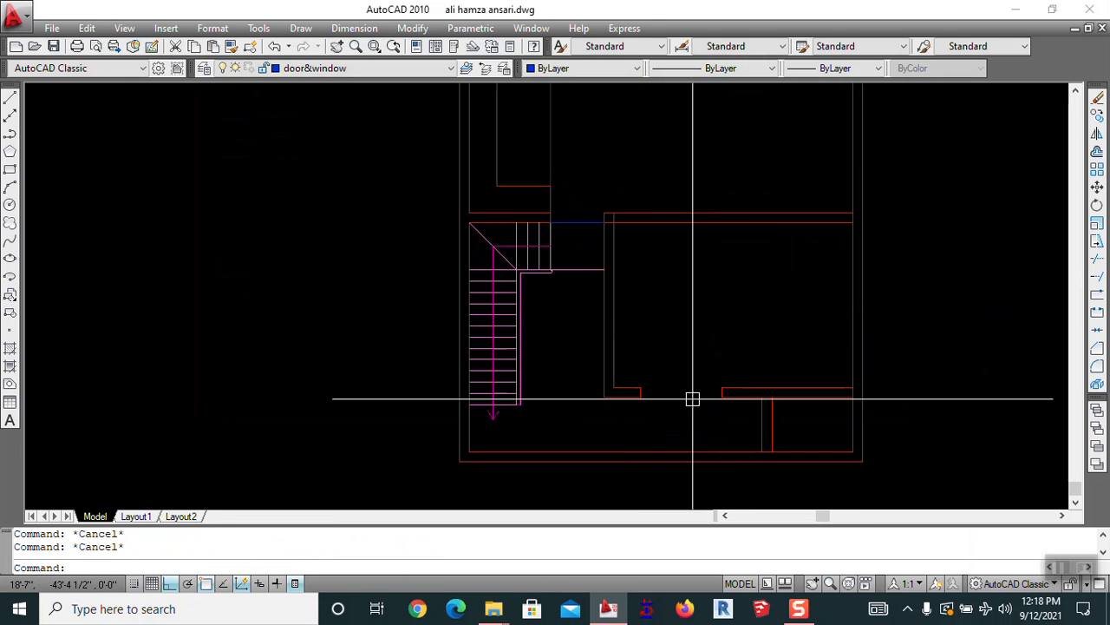
Offset the inner wall line 2.5' into the lower-right room
mouse_move(688, 409)
middle_down()
mouse_move(649, 301)
mouse_move(682, 351)
middle_up()
scroll(649, 301, down, 2)
scroll(699, 382, up, 2)
scroll(703, 390, up, 2)
middle_drag(702, 390, 678, 292)
scroll(727, 318, up, 4)
middle_drag(727, 318, 662, 307)
text(o)
key(Return)
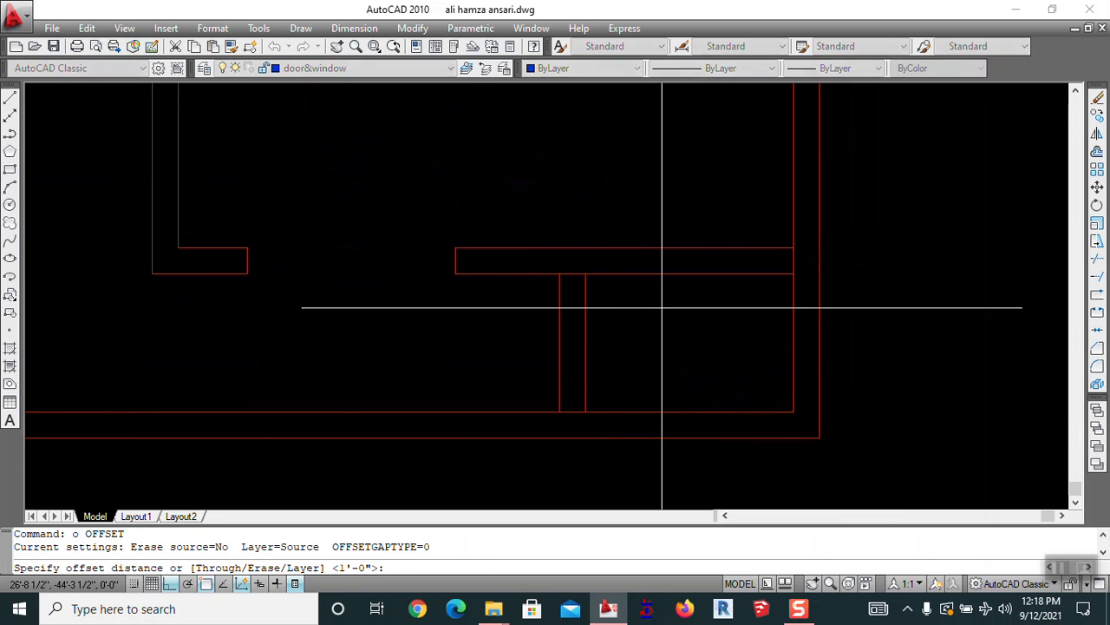
text(2.5)
key(Return)
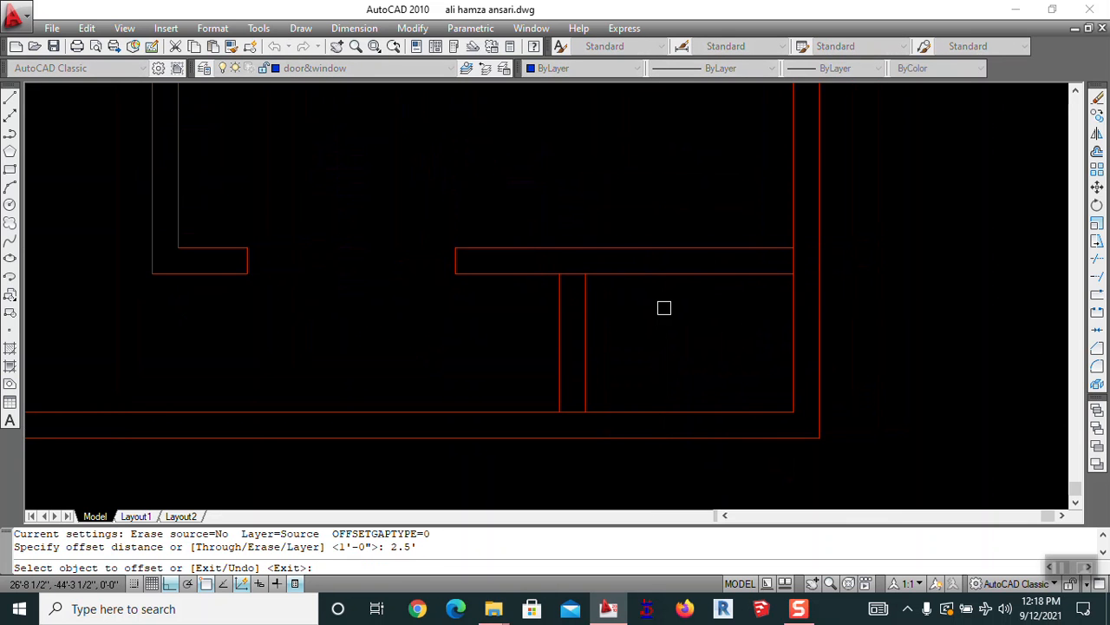
click(791, 184)
click(755, 181)
key(Escape)
Start trimming the wall segment, then cancel the trim
text(tr)
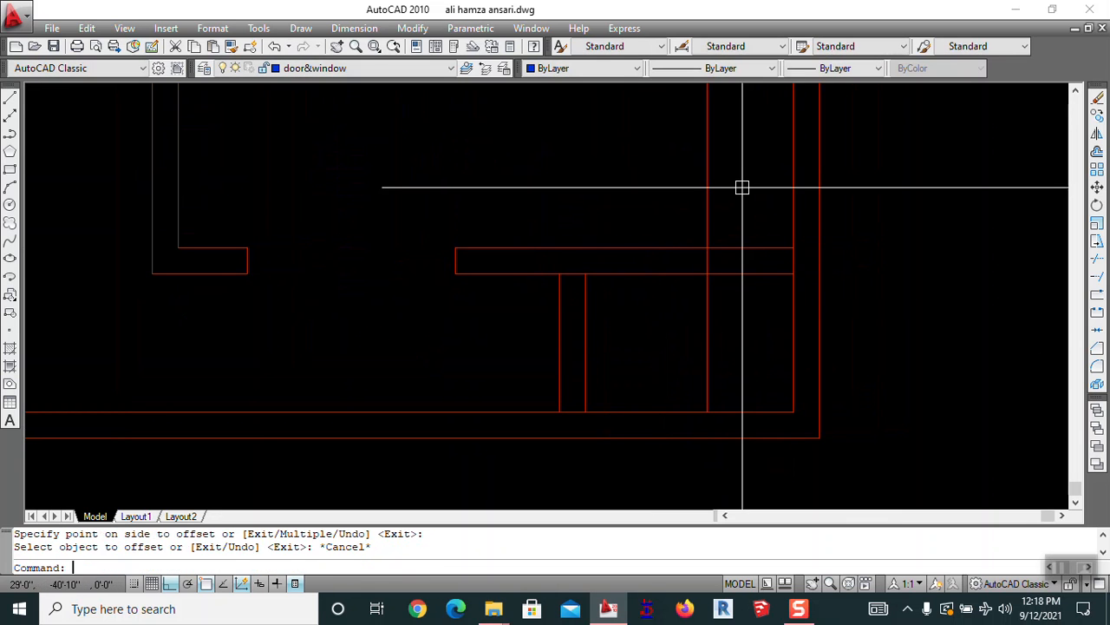
key(Return)
key(Return)
click(742, 188)
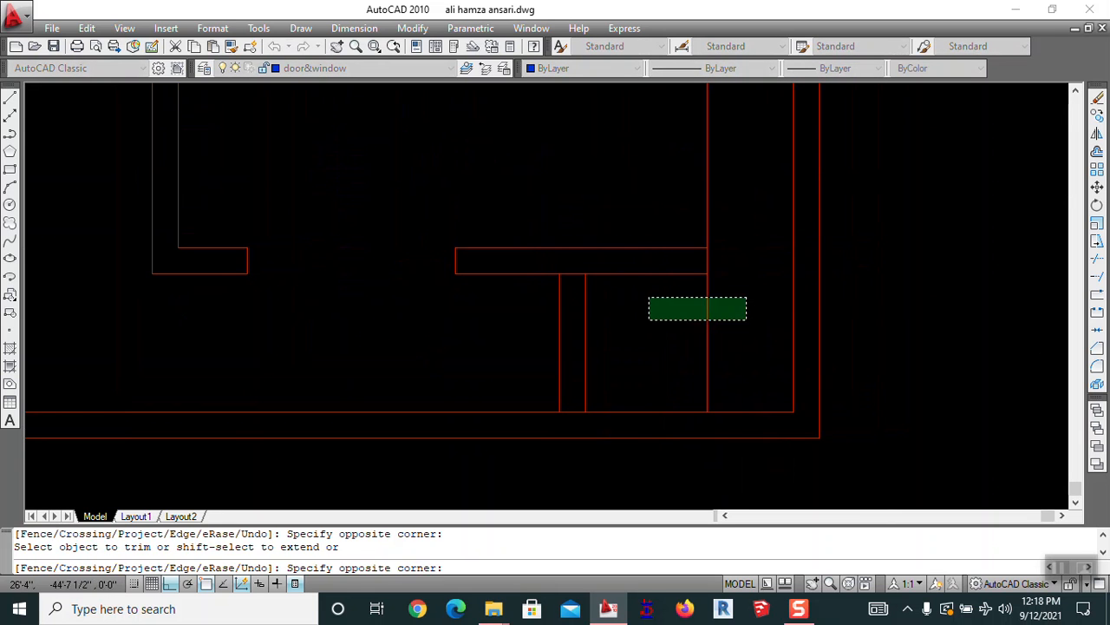
scroll(684, 268, down, 2)
key(Escape)
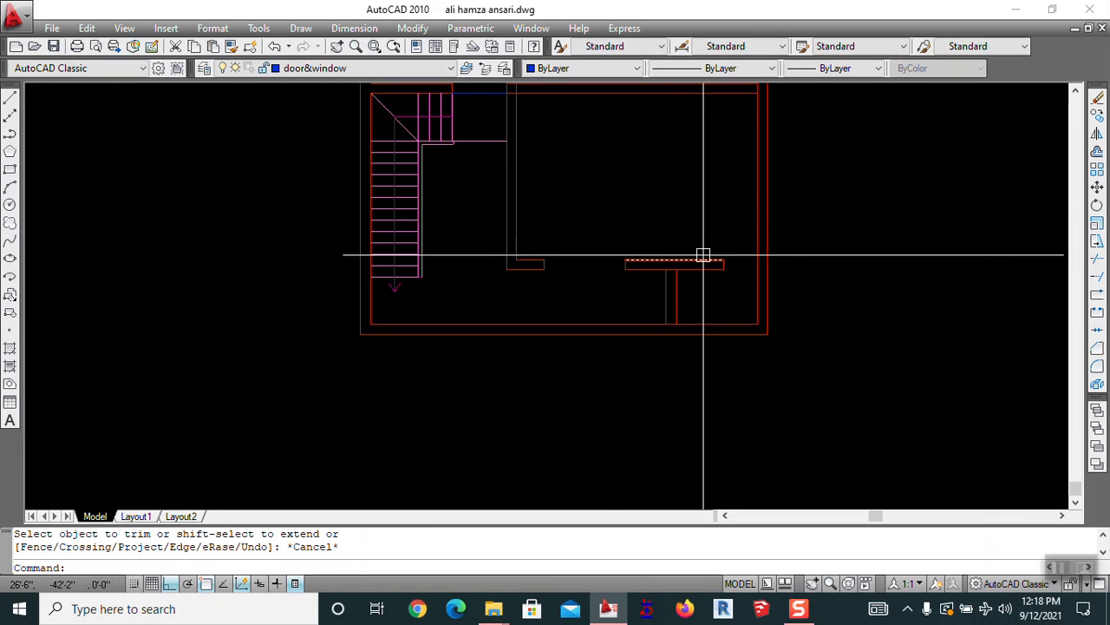
scroll(611, 283, down, 1)
Start copying an upper door from a base point, then cancel the copy
text(co)
key(Return)
middle_drag(642, 211, 677, 426)
scroll(653, 208, down, 2)
middle_drag(655, 238, 654, 440)
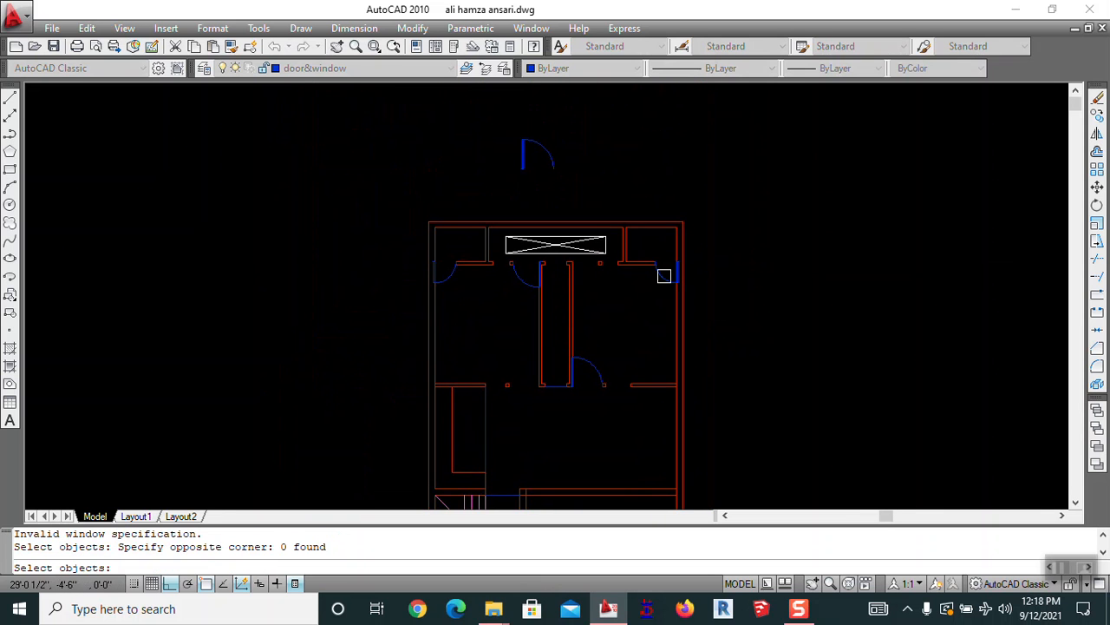
scroll(663, 274, up, 5)
click(640, 249)
scroll(659, 313, down, 4)
scroll(709, 379, up, 3)
scroll(709, 269, up, 2)
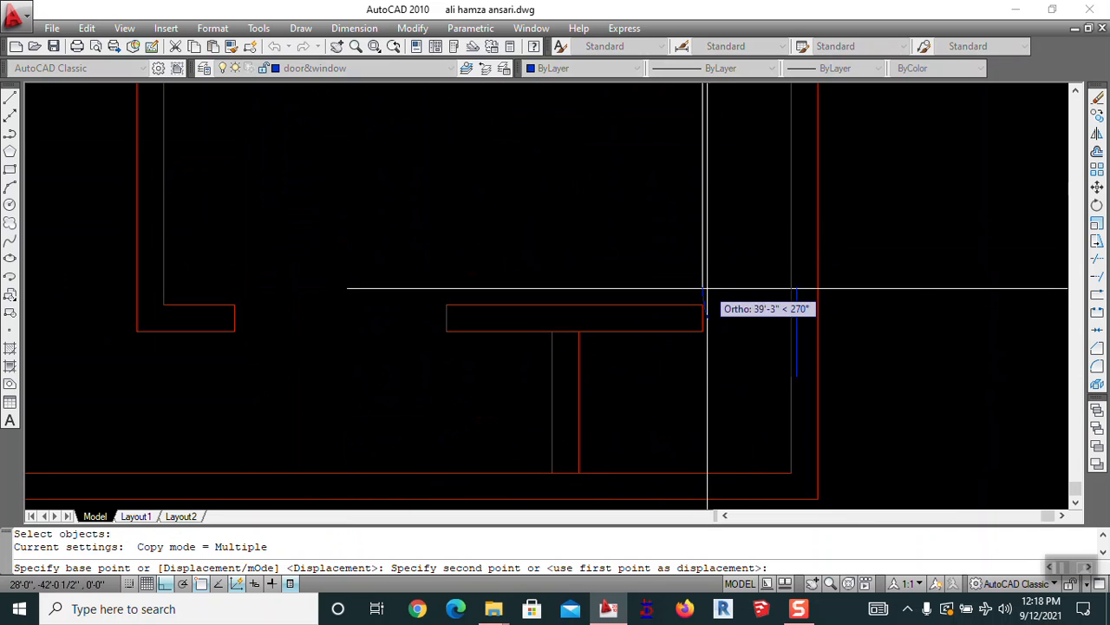
key(Escape)
Erase the leftover vertical line at the edge of the room above the stair
scroll(775, 243, down, 6)
mouse_move(720, 269)
middle_down()
mouse_move(738, 320)
mouse_move(639, 245)
middle_up()
key(Escape)
scroll(708, 327, up, 5)
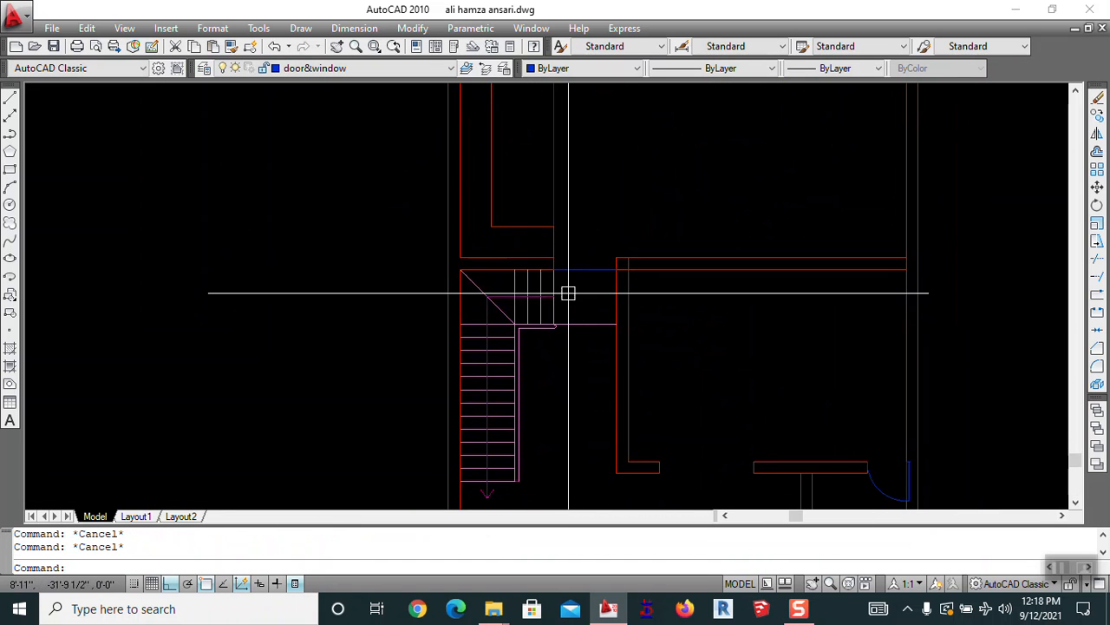
mouse_move(570, 238)
middle_down()
mouse_move(575, 371)
mouse_move(572, 328)
mouse_move(755, 311)
middle_up()
text(e)
key(Return)
Erase an extra wall line, undo the erase, and bring the top wall openings into view
click(562, 232)
key(Return)
scroll(616, 320, down, 2)
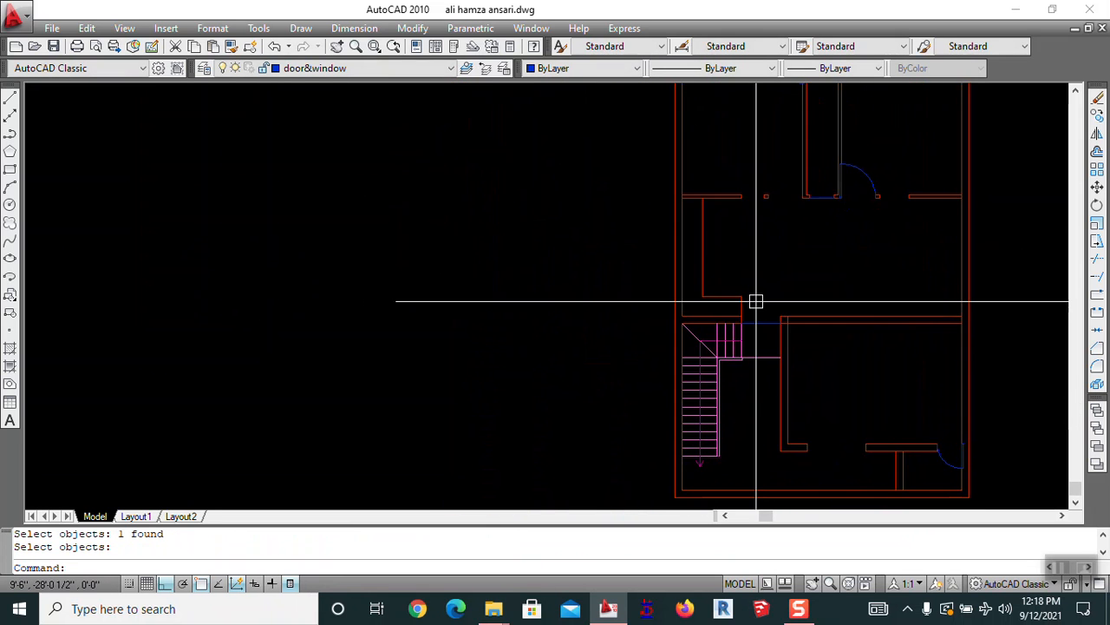
key(ctrl+z)
key(Escape)
scroll(756, 299, down, 4)
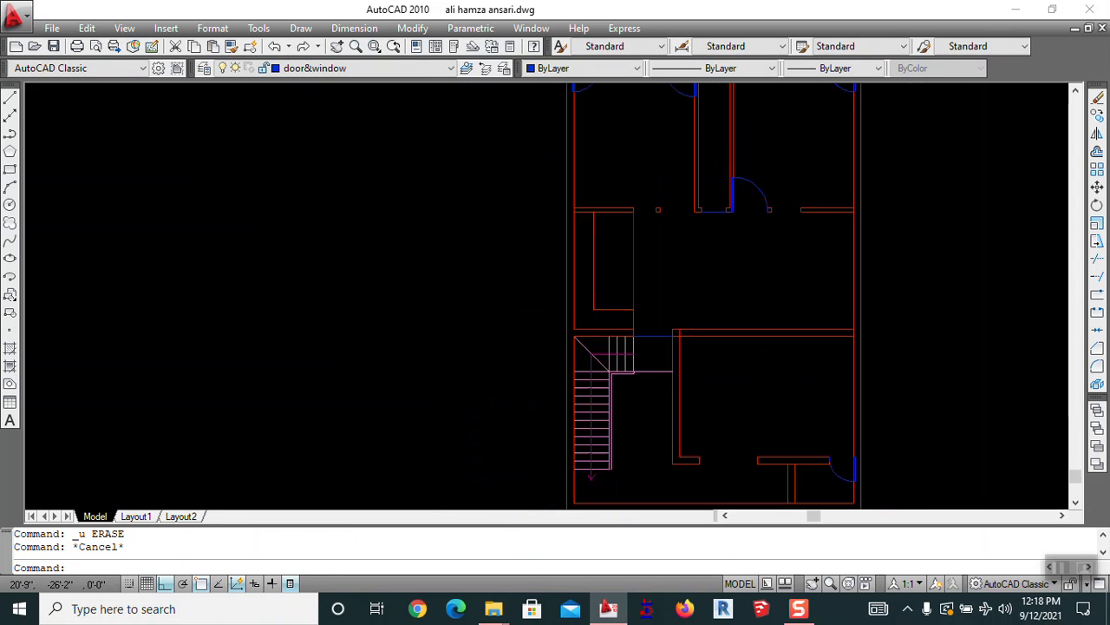
key(Escape)
scroll(701, 223, up, 3)
middle_drag(701, 223, 655, 289)
scroll(682, 340, up, 5)
middle_drag(681, 203, 823, 217)
scroll(638, 251, up, 3)
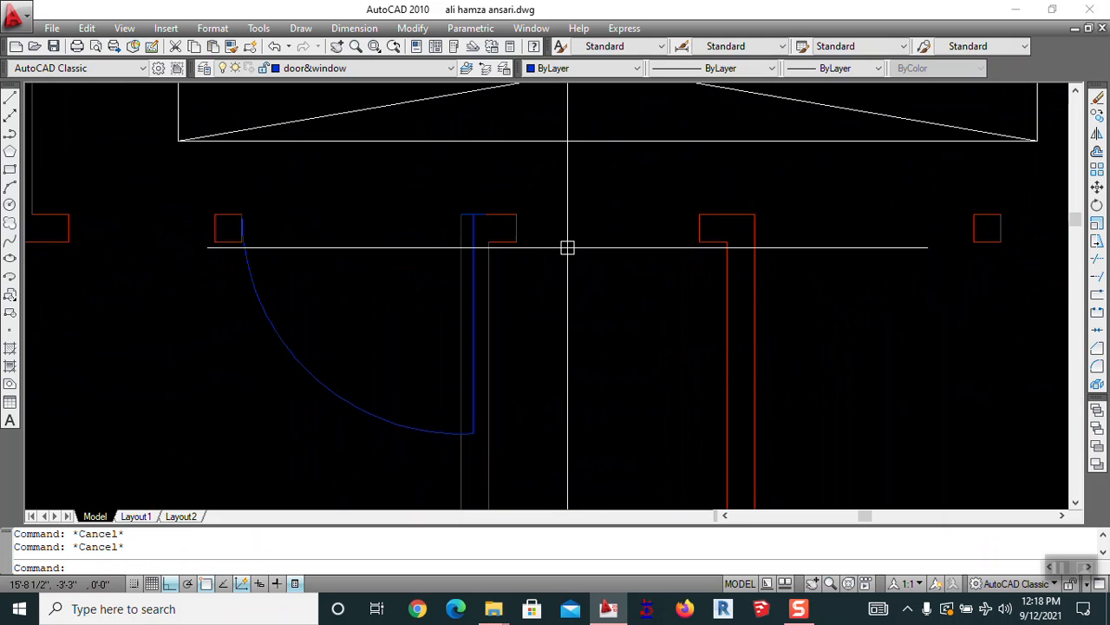
Draw two crossing diagonal lines between the top opening's jambs
text(l)
key(Return)
click(516, 214)
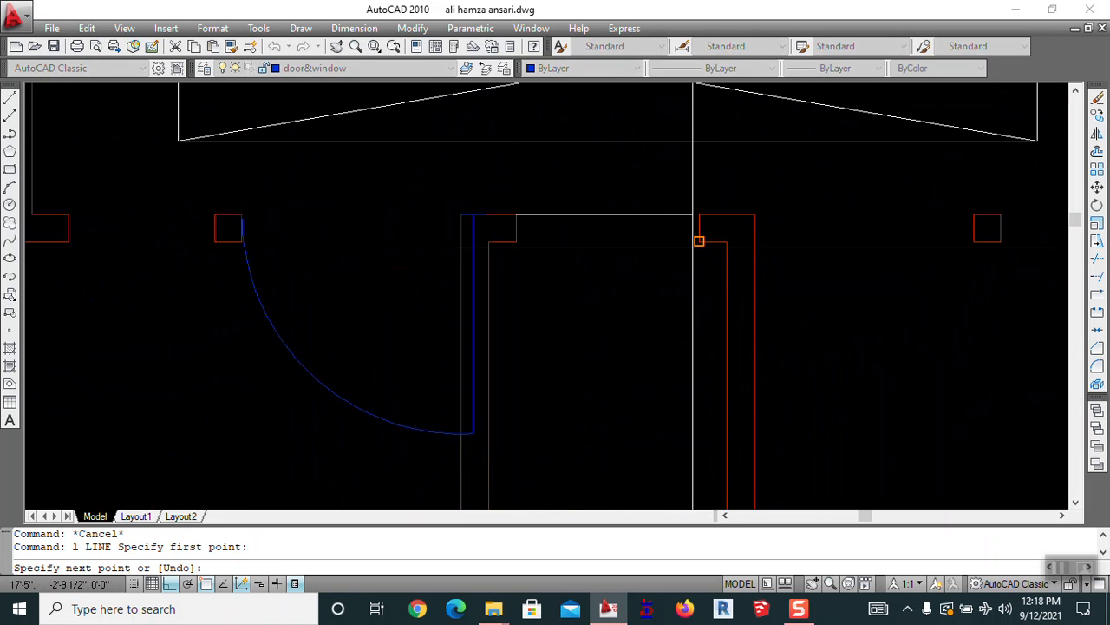
click(700, 241)
key(space)
key(space)
click(700, 213)
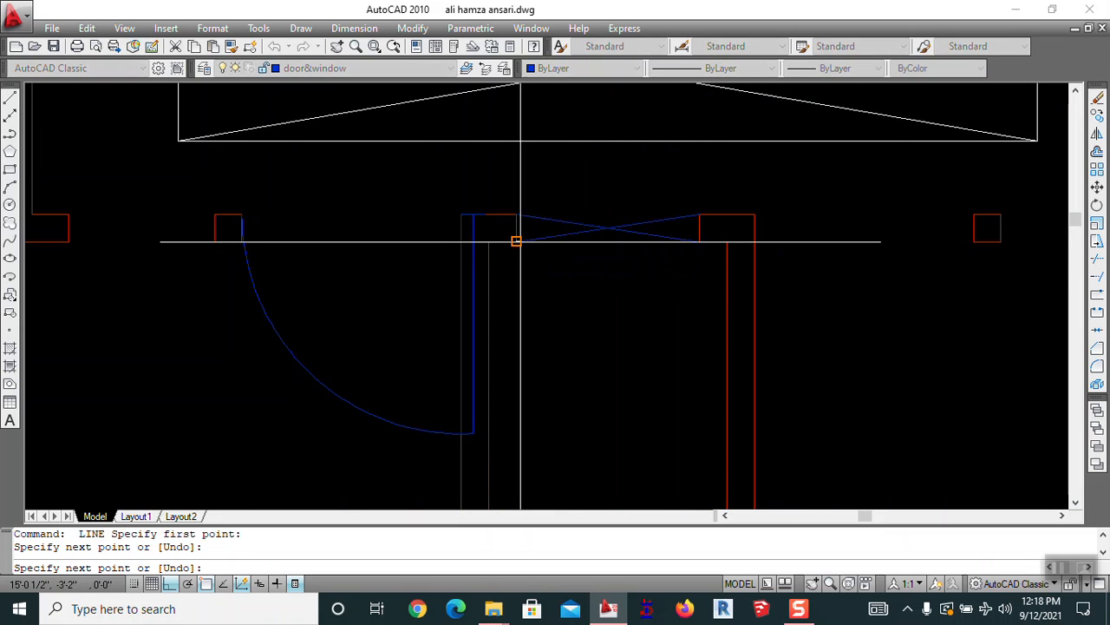
click(517, 242)
key(space)
Draw a diagonal line across the lower doorway between its jambs
scroll(616, 192, down, 4)
middle_drag(624, 366, 582, 238)
scroll(573, 341, up, 3)
key(space)
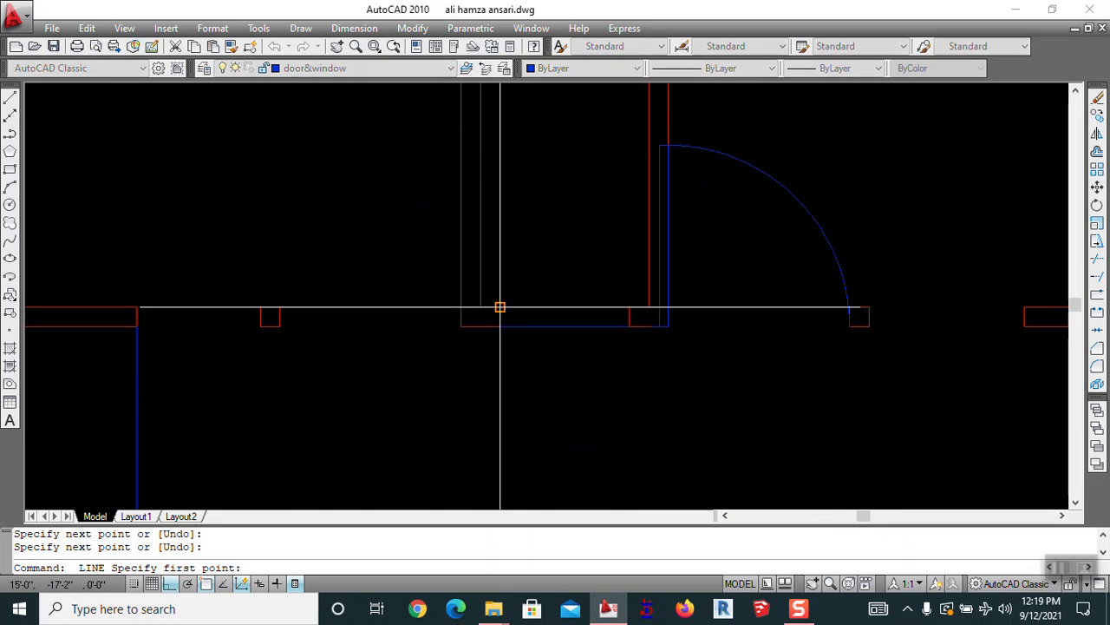
click(500, 307)
click(629, 326)
key(space)
key(Escape)
Grip-stretch the doorway's horizontal line end upward so it crosses the first diagonal
click(565, 317)
key(Escape)
scroll(570, 330, up, 5)
click(644, 327)
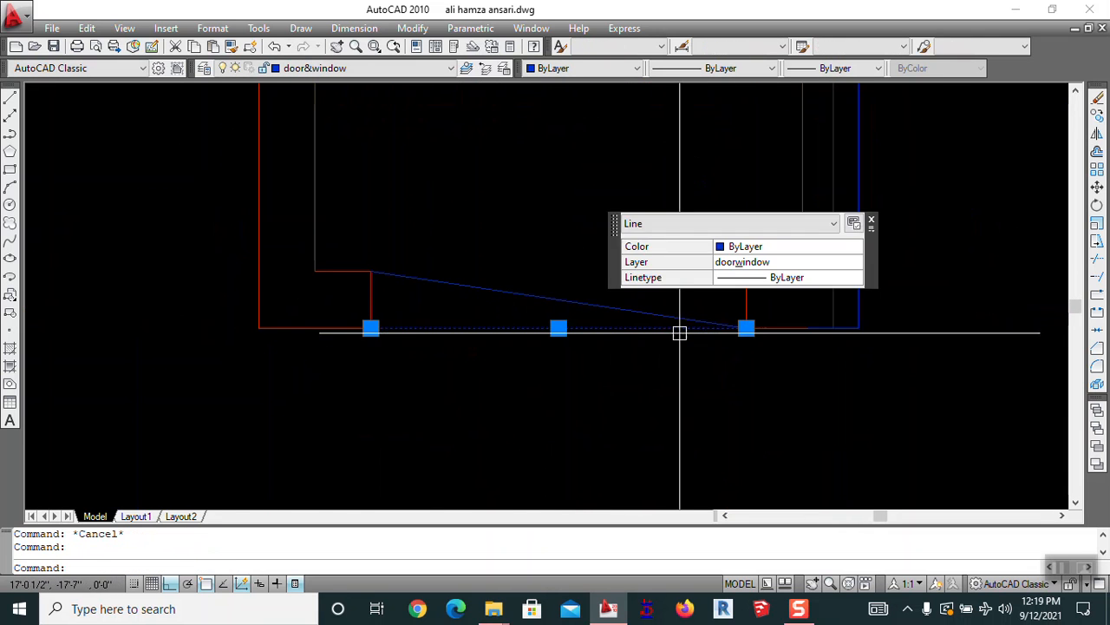
click(746, 328)
middle_drag(704, 300, 595, 315)
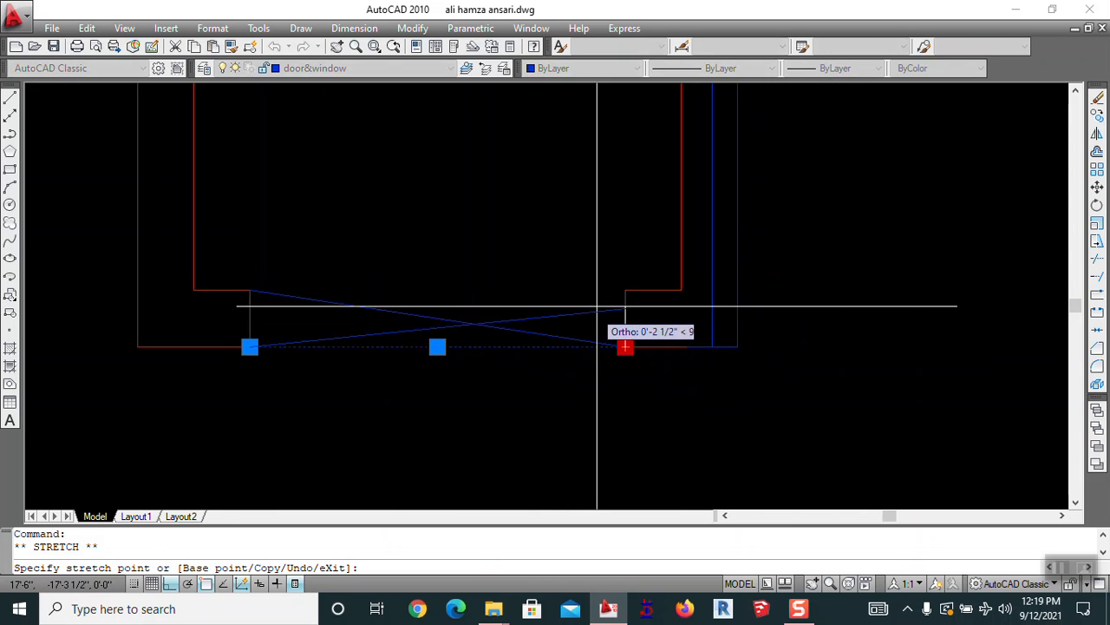
click(625, 292)
key(Escape)
scroll(495, 335, down, 3)
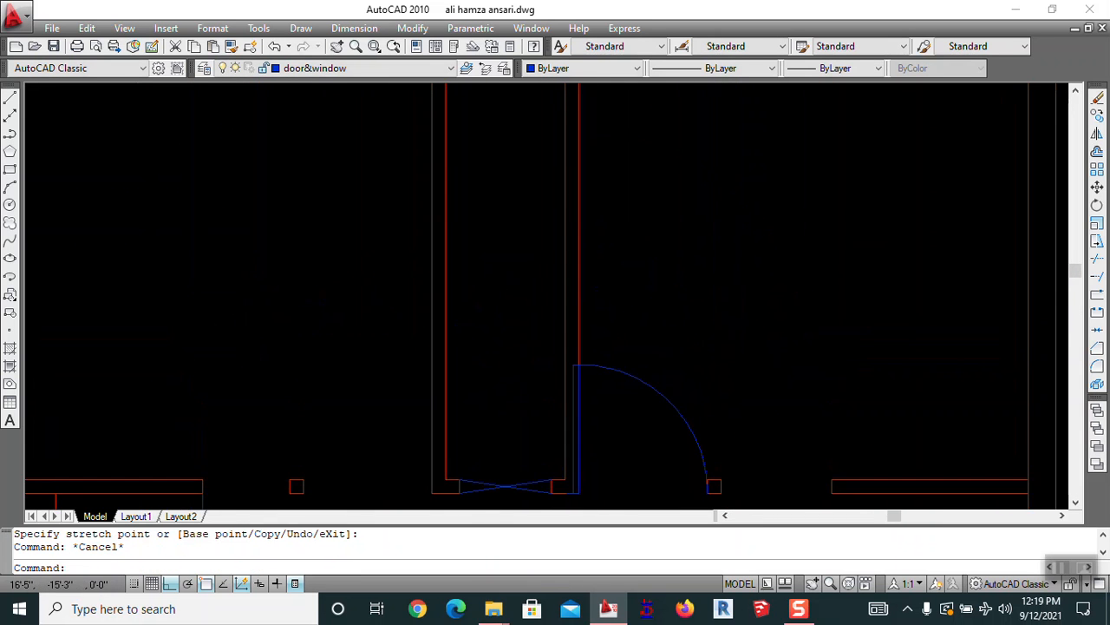
scroll(582, 223, down, 4)
key(Escape)
scroll(612, 167, up, 8)
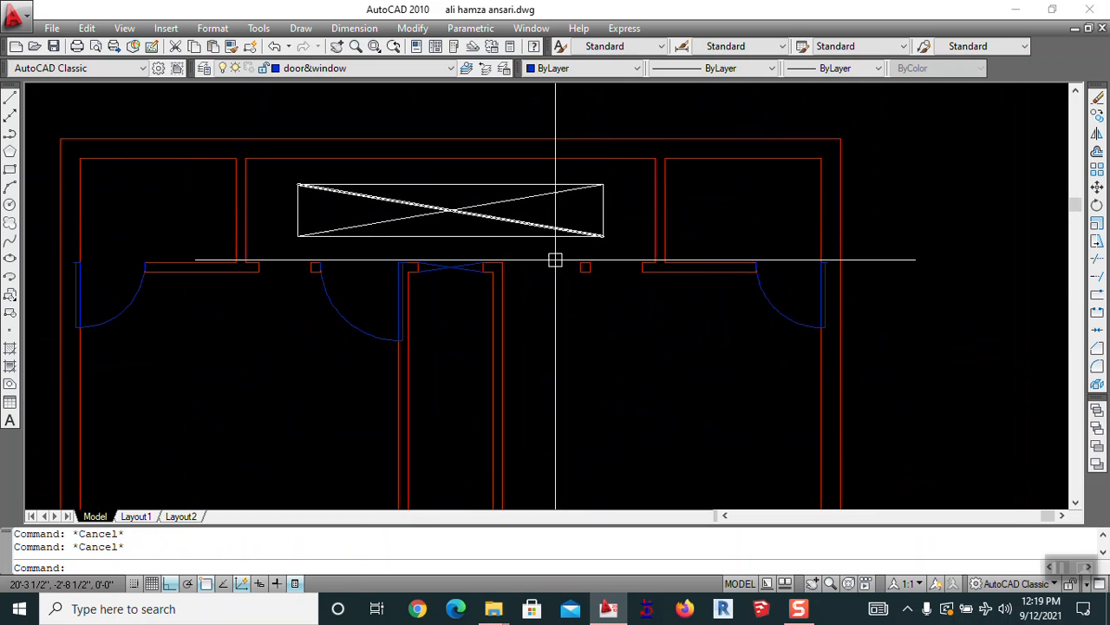
mouse_move(540, 275)
middle_down()
mouse_move(1064, 219)
mouse_move(862, 183)
middle_up()
scroll(575, 216, up, 6)
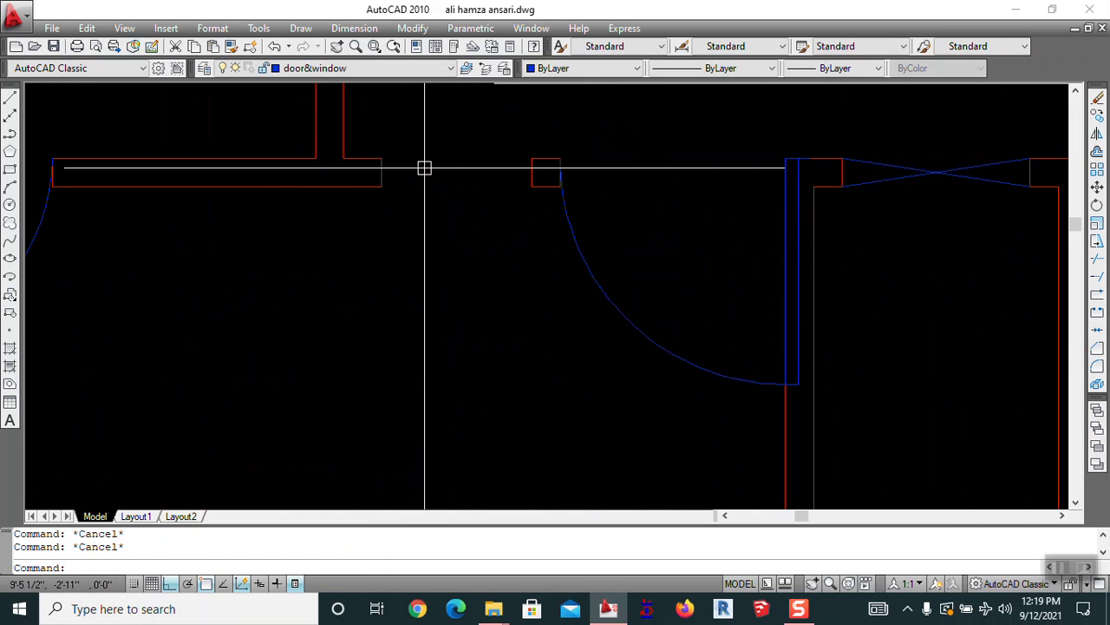
Draw a line across the top opening from the wall corner to the jamb
key(Return)
click(381, 186)
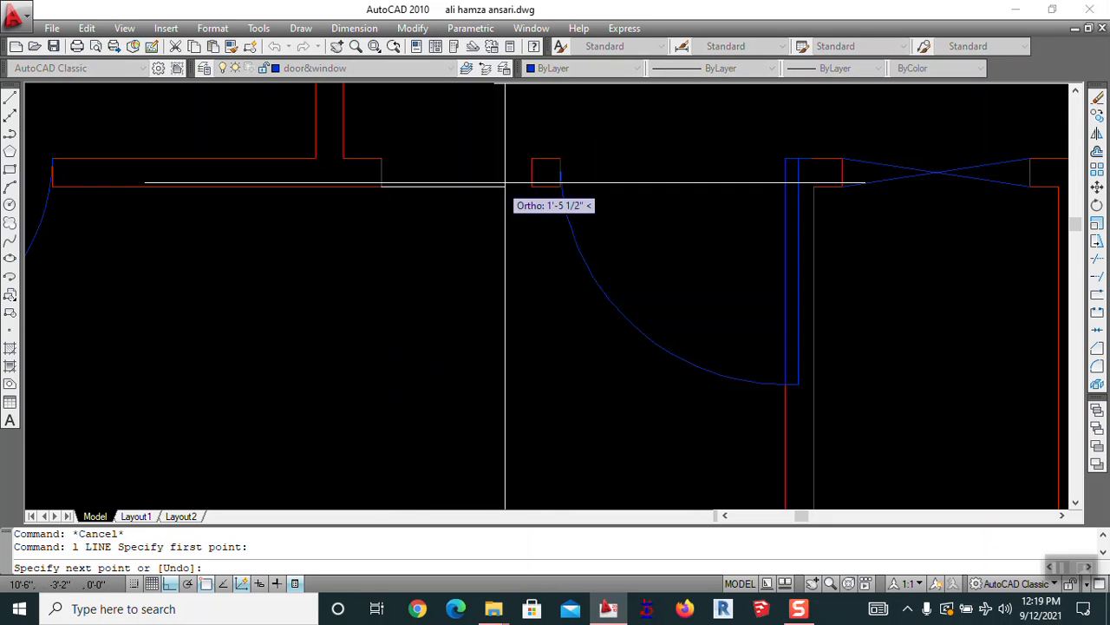
click(531, 185)
key(Escape)
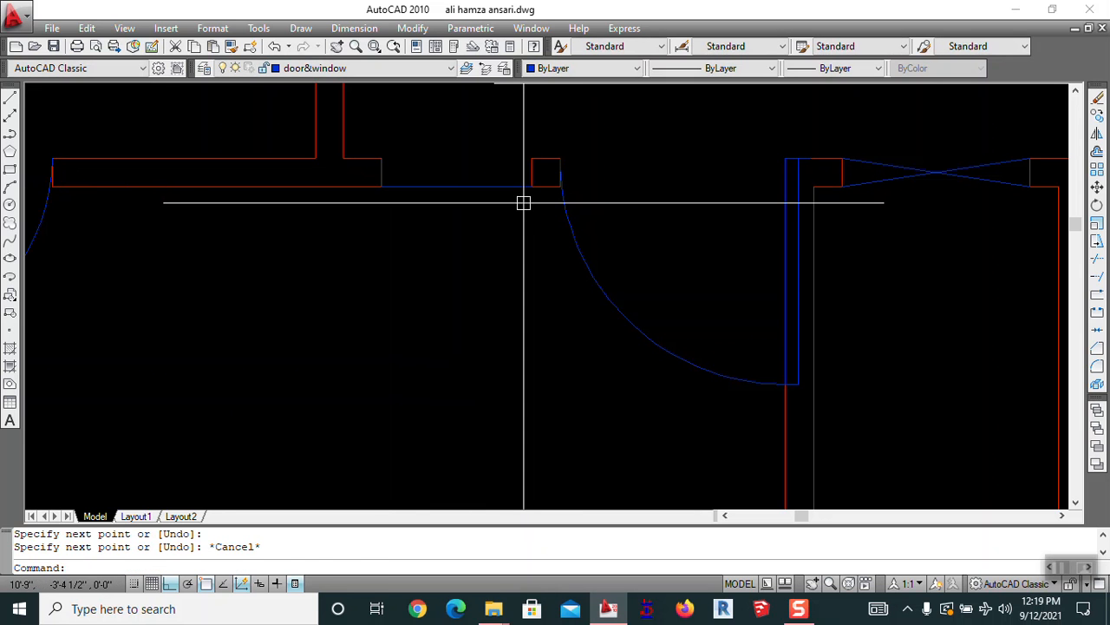
Offset that line upward at 1.2 spacing to create parallel copies
text(o)
key(Return)
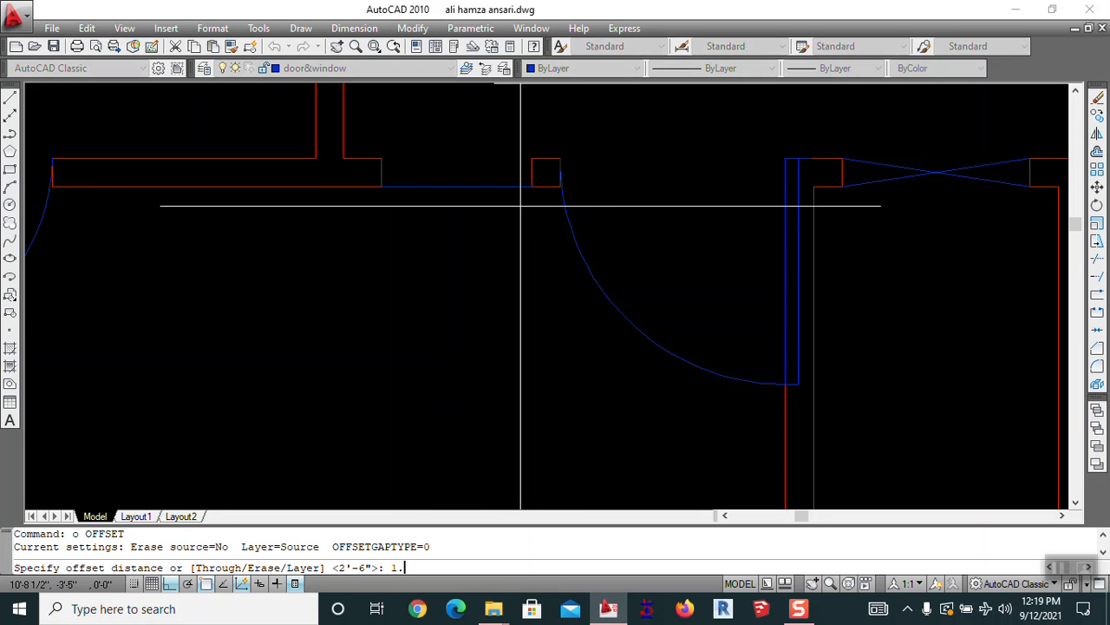
text(1.2)
key(Return)
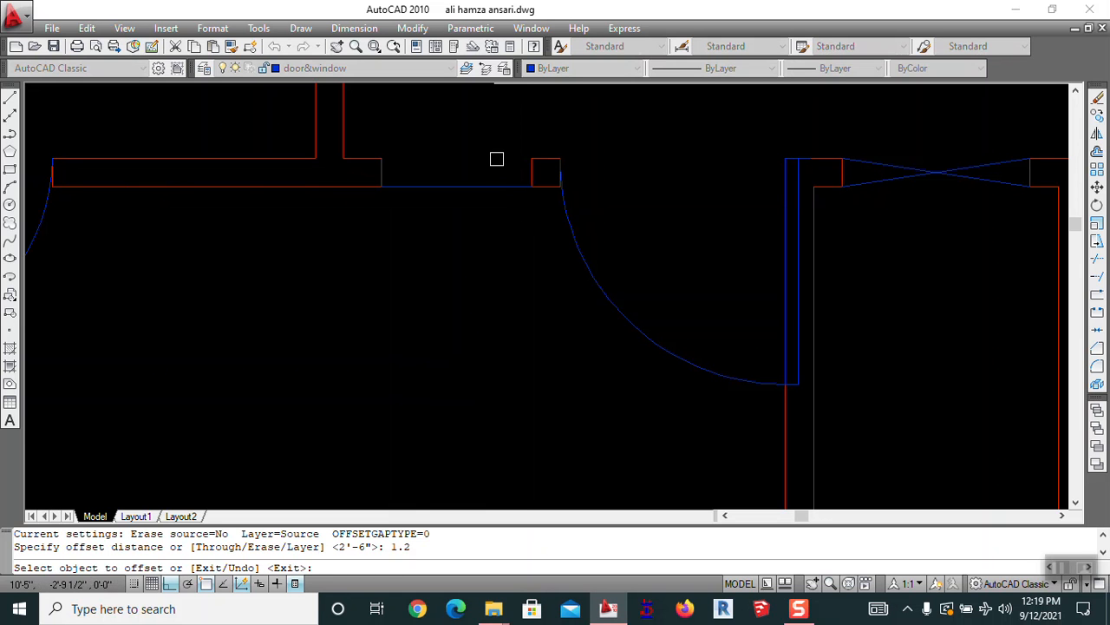
click(490, 187)
click(486, 141)
click(479, 140)
click(481, 138)
click(482, 136)
key(Escape)
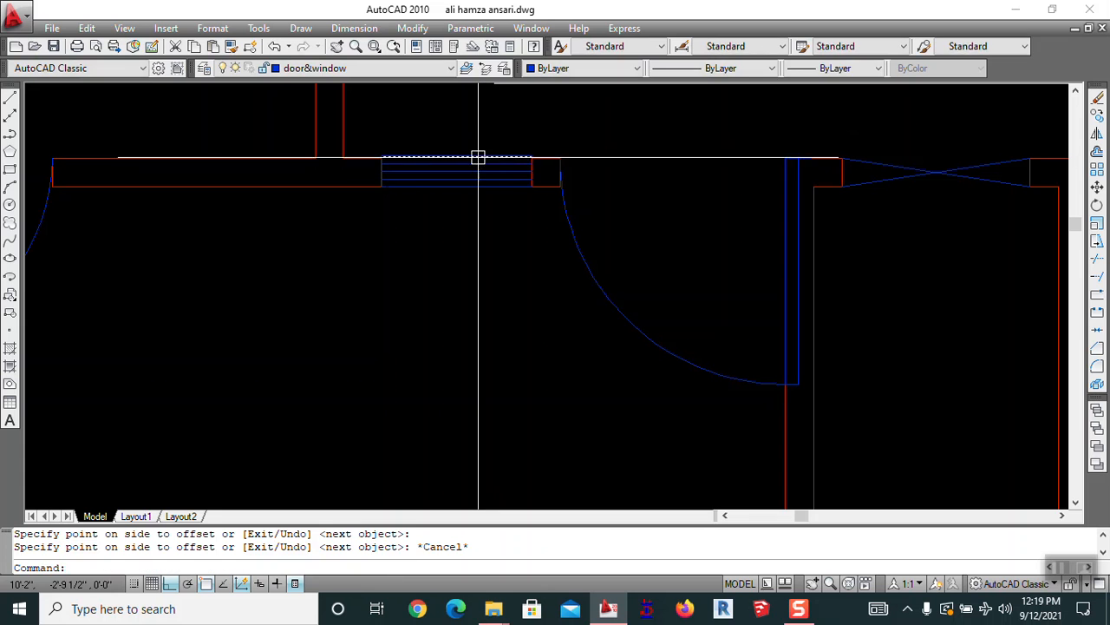
Erase the extra offset line, leaving four parallel window lines
text(e)
key(Return)
click(478, 157)
key(Return)
key(Escape)
middle_drag(481, 202, 482, 207)
scroll(609, 171, down, 5)
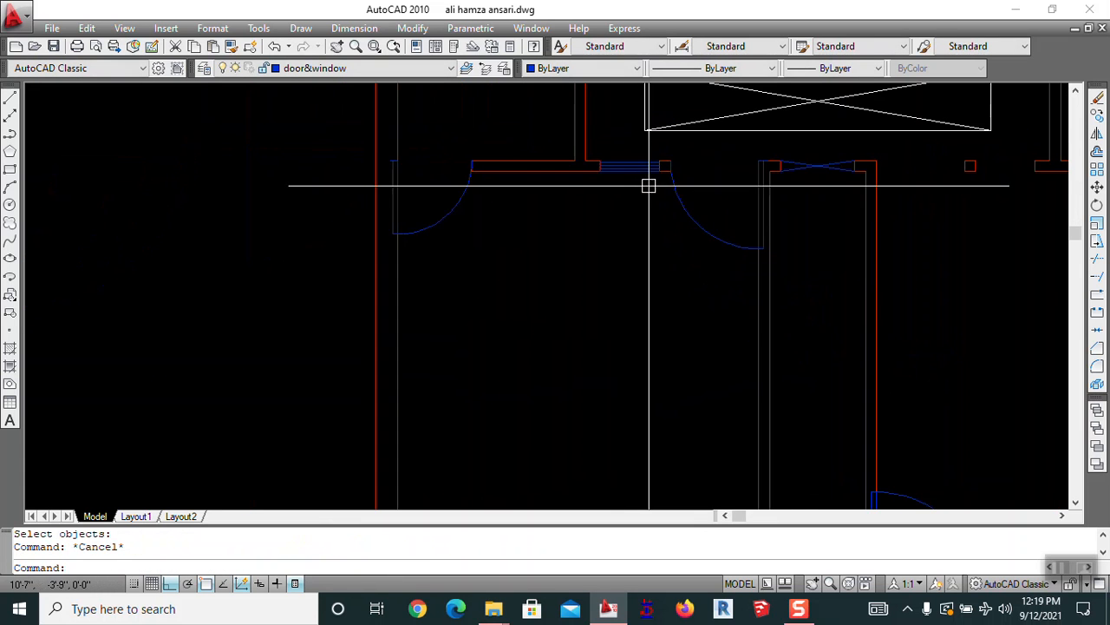
scroll(495, 257, up, 3)
mouse_move(496, 257)
middle_down()
mouse_move(503, 278)
mouse_move(396, 302)
middle_up()
scroll(460, 265, down, 4)
middle_drag(427, 374, 485, 188)
scroll(487, 188, down, 2)
middle_drag(493, 229, 501, 268)
scroll(464, 146, up, 5)
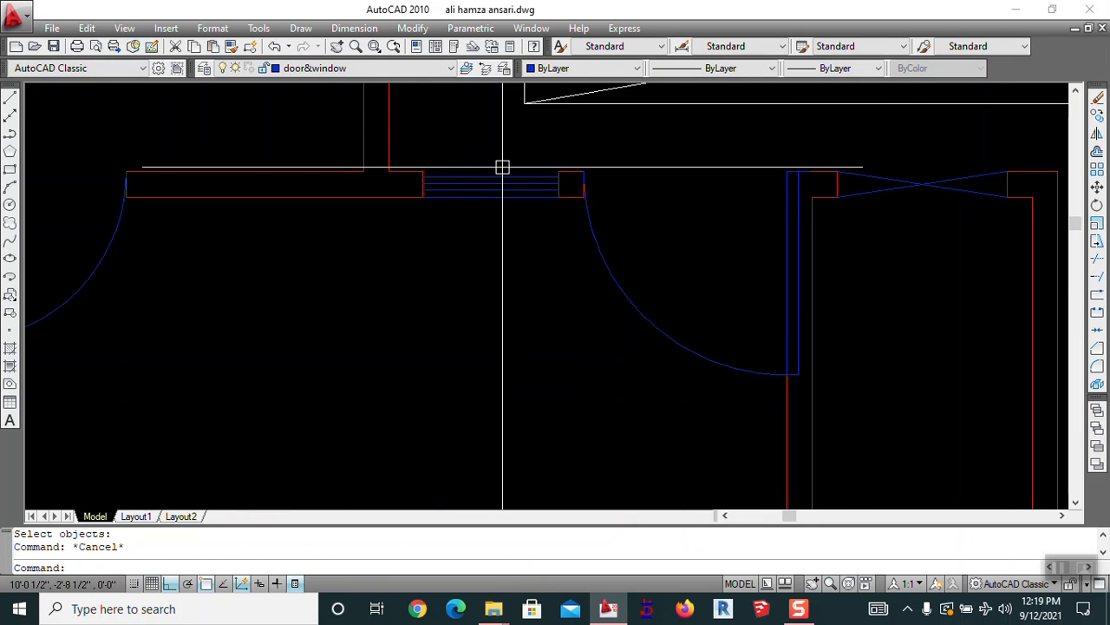
Define block w1 from the four parallel window lines using a selection window
text(b)
key(Return)
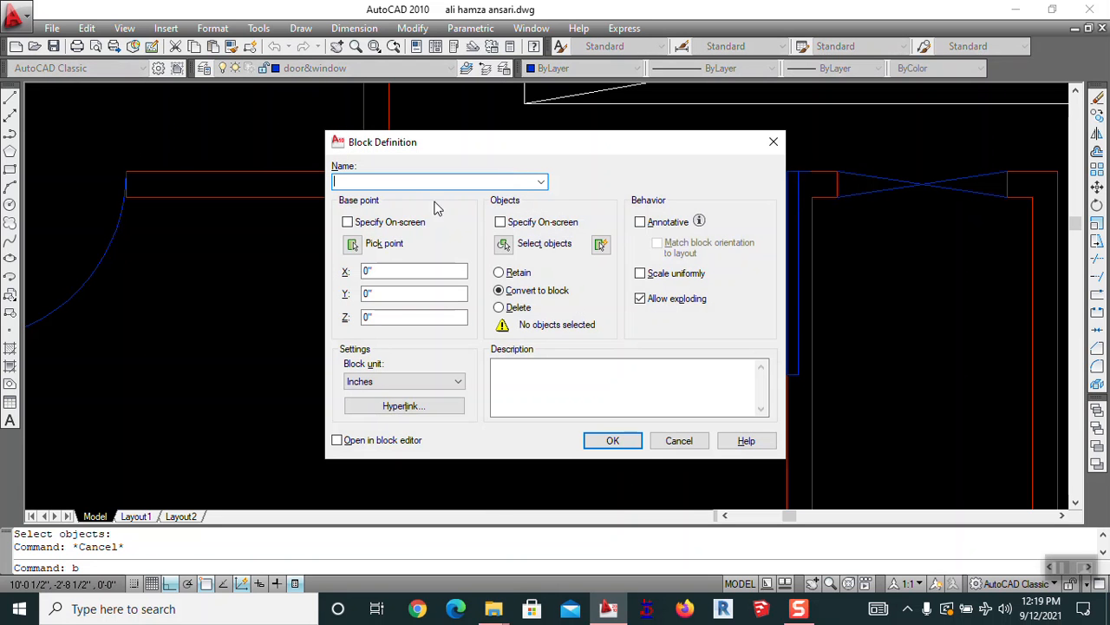
text(w)
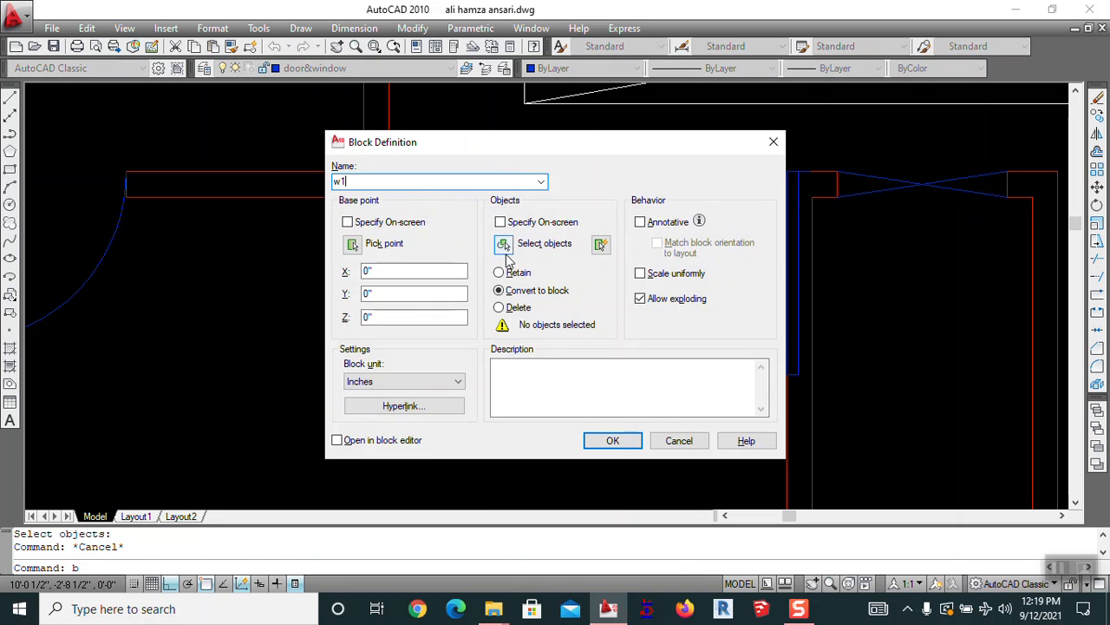
text(1)
click(503, 245)
click(517, 152)
click(467, 250)
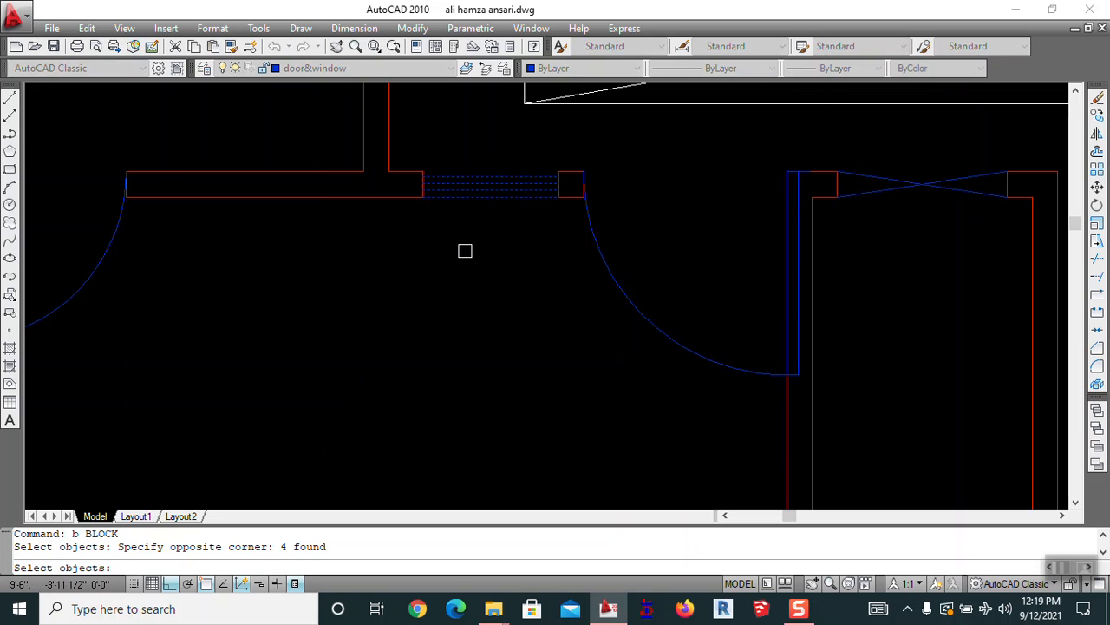
key(Return)
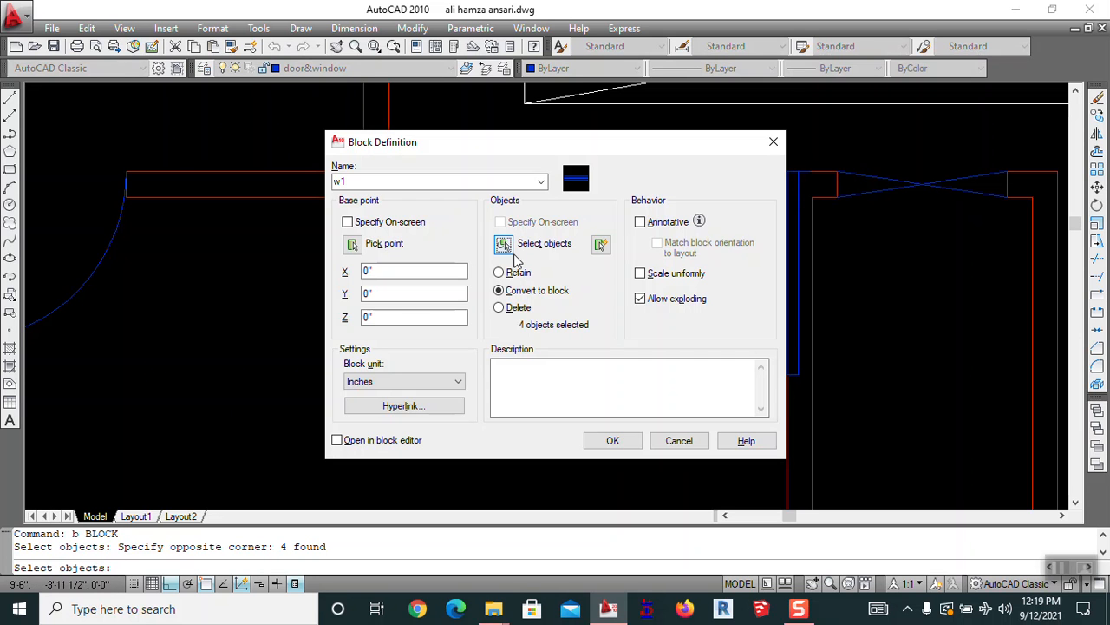
click(614, 441)
click(520, 183)
key(Escape)
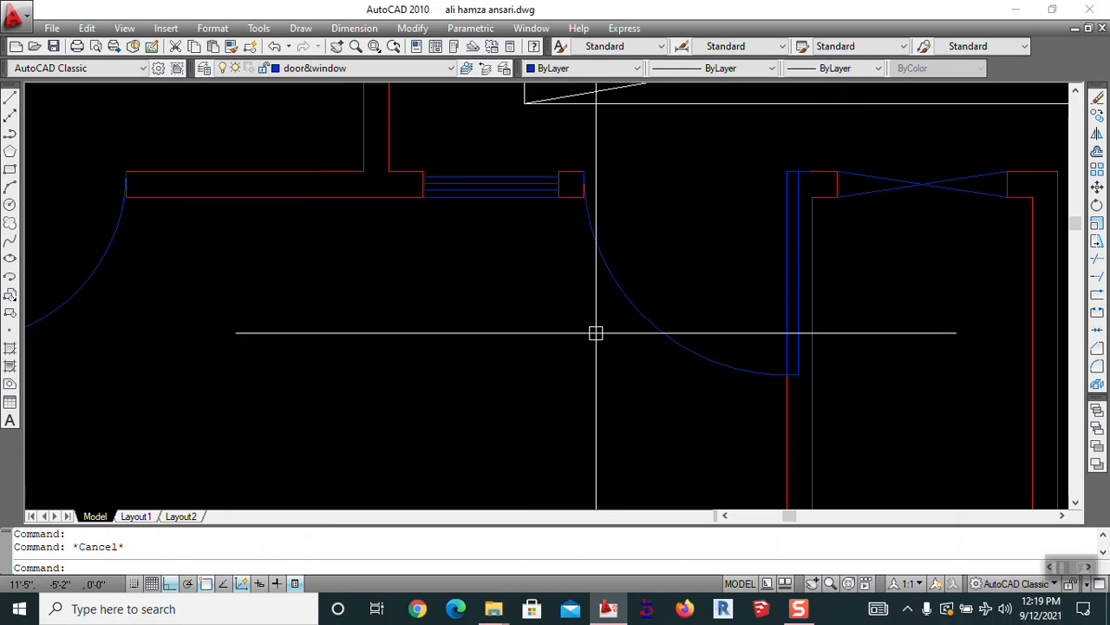
Insert the w1 window block into the wall opening
text(i)
key(Return)
key(Escape)
scroll(437, 366, down, 5)
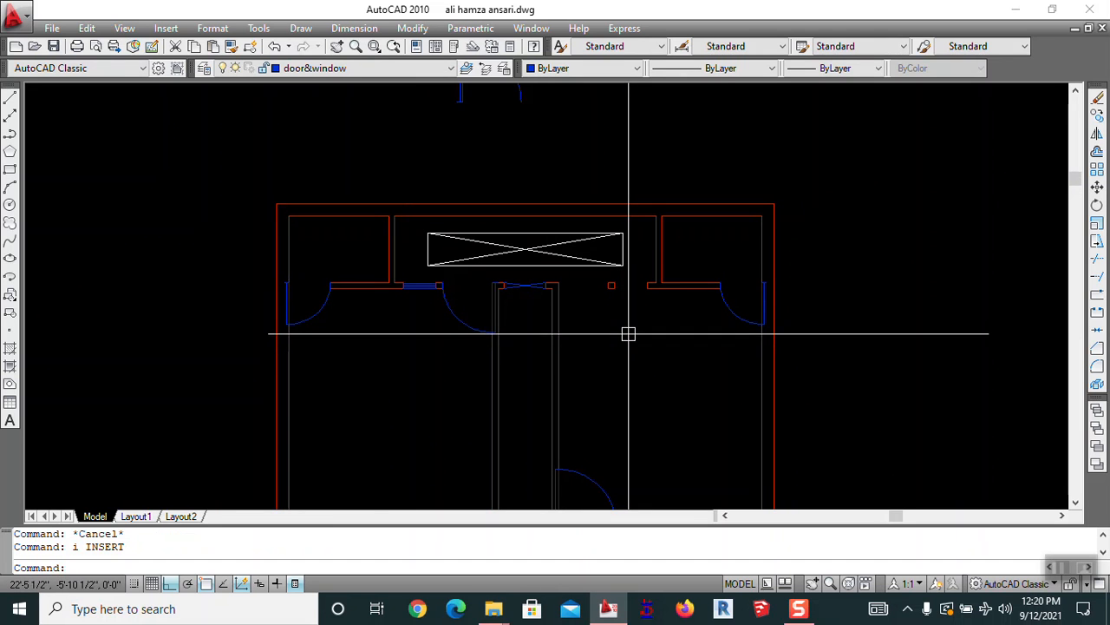
key(Return)
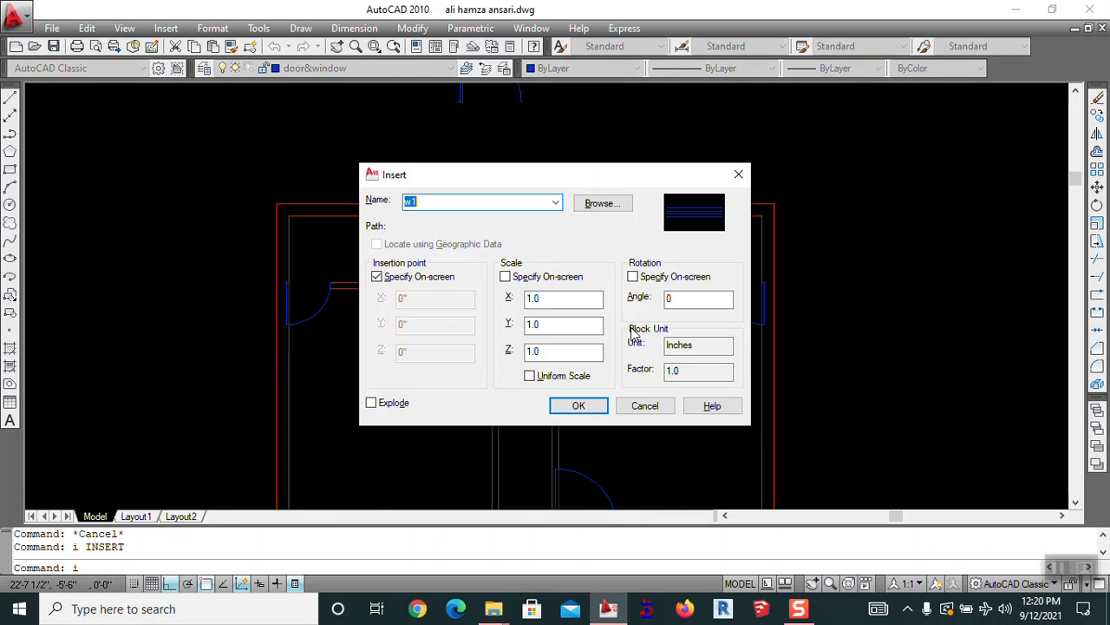
click(561, 203)
click(576, 406)
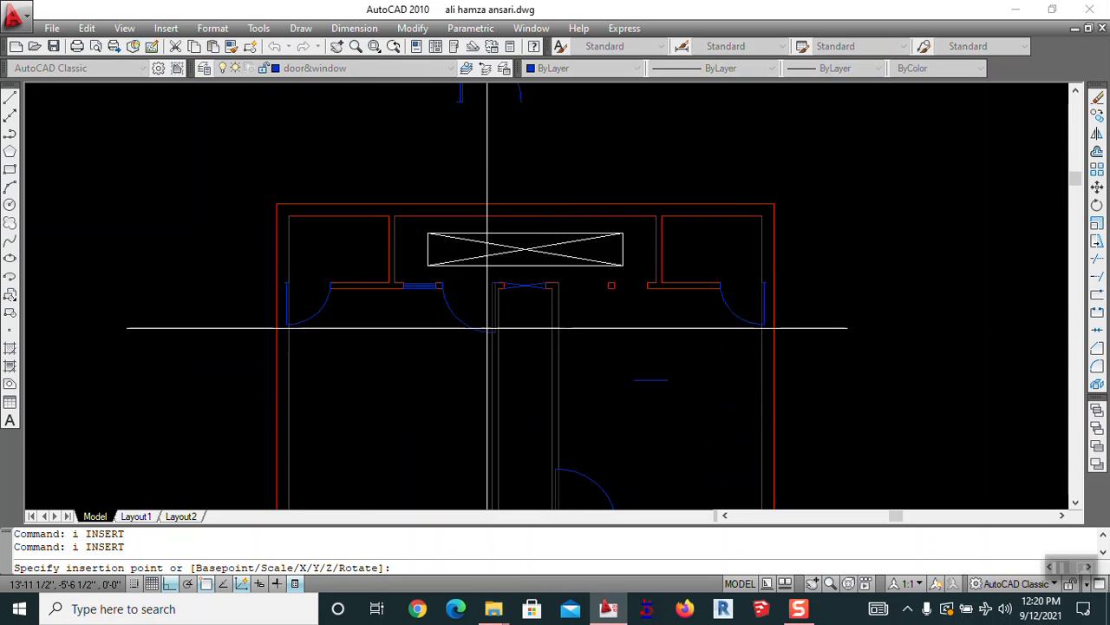
click(273, 209)
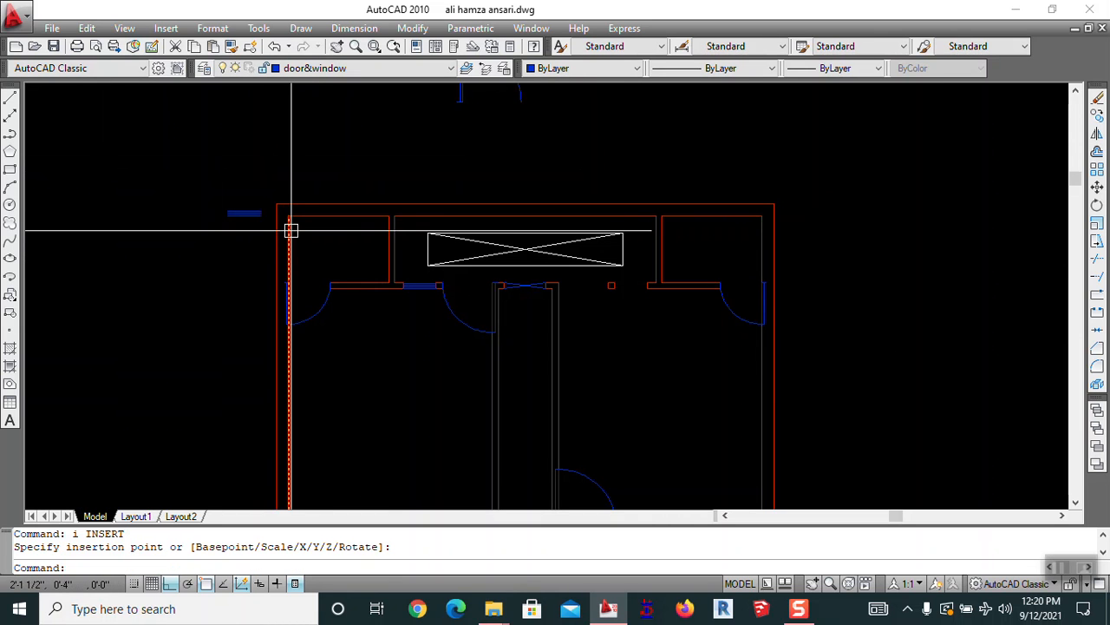
Start erasing an object beside the window, then cancel and adjust the zoom
text(e)
key(Return)
click(290, 228)
click(310, 231)
key(Escape)
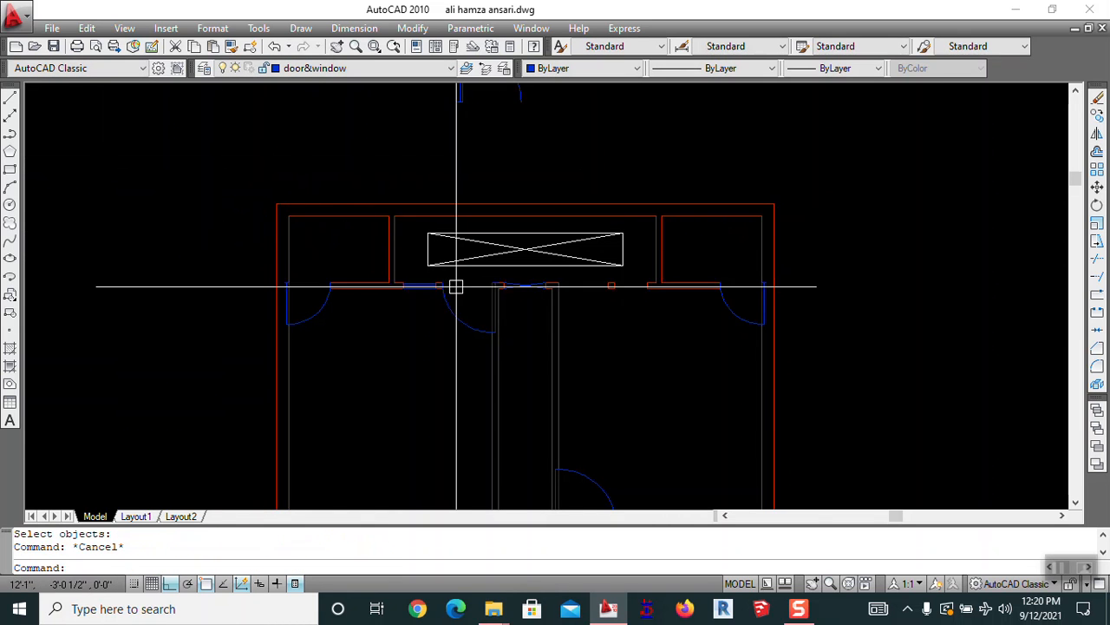
scroll(702, 322, up, 5)
scroll(679, 315, down, 5)
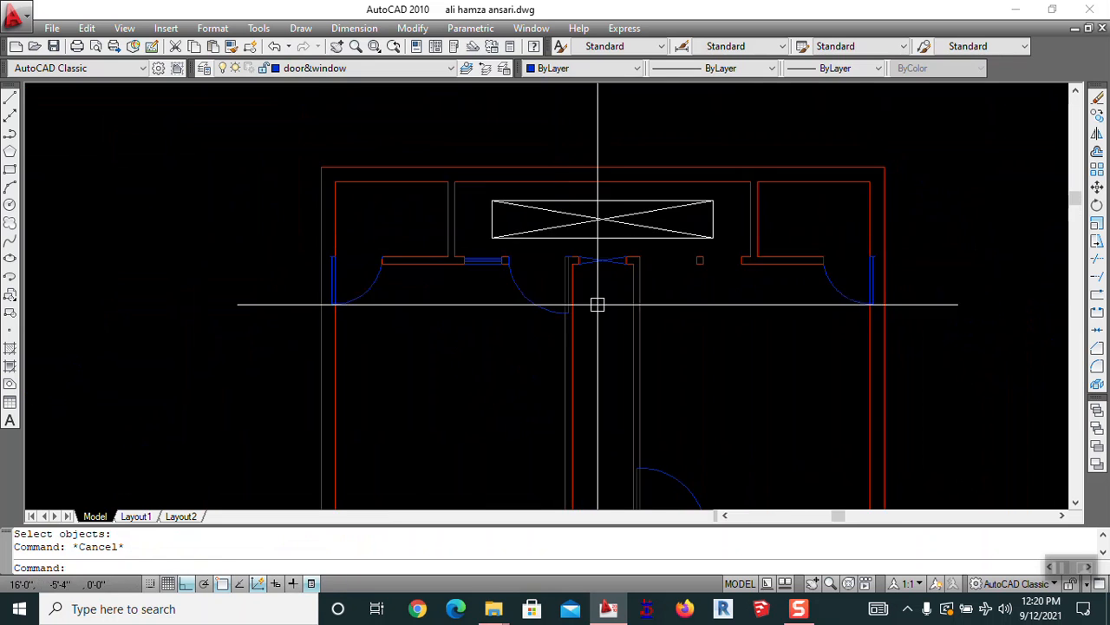
scroll(437, 260, up, 3)
scroll(460, 330, down, 4)
scroll(453, 346, up, 3)
scroll(371, 296, up, 3)
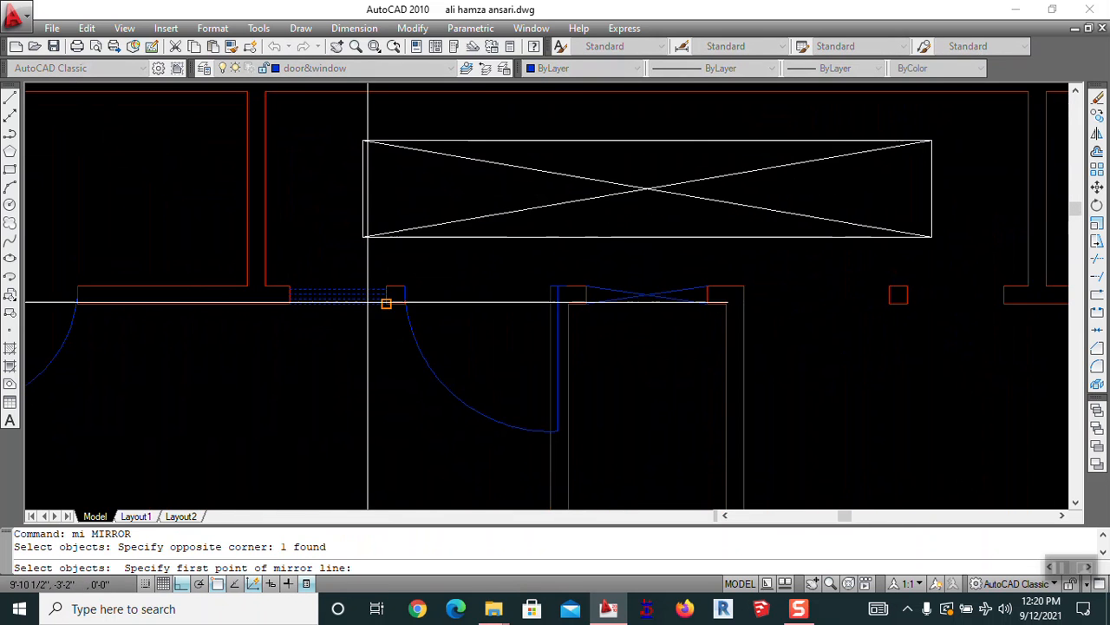
Mirror the window and the door onto the opposite openings, keeping the originals
click(638, 399)
key(Return)
key(Return)
click(470, 400)
key(Return)
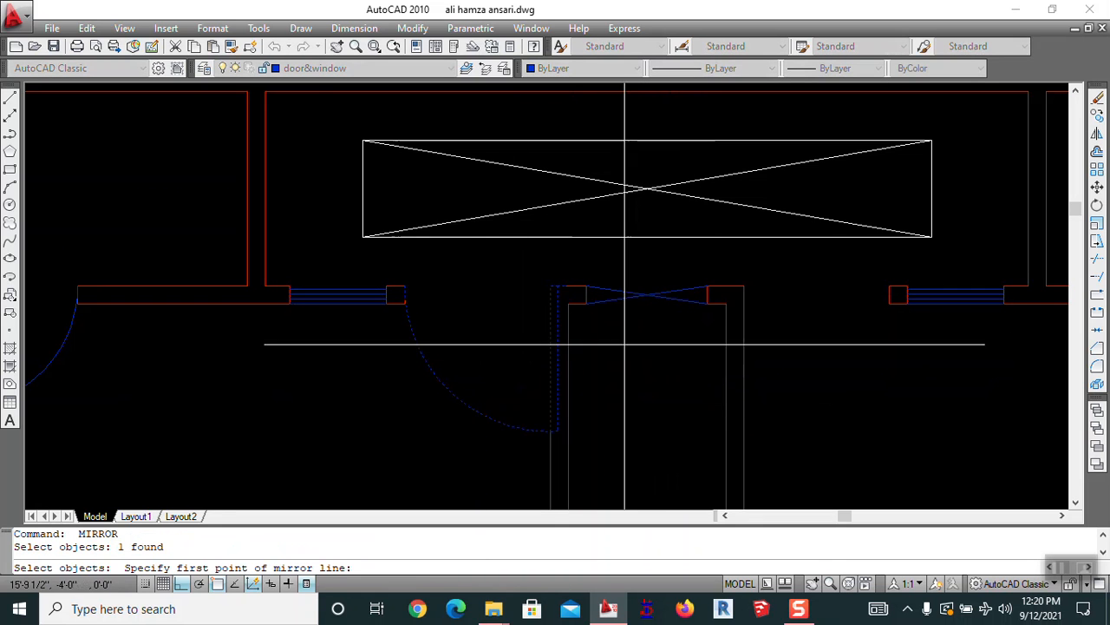
click(647, 295)
click(649, 409)
key(Return)
scroll(682, 391, down, 5)
middle_drag(682, 391, 631, 272)
key(Return)
middle_drag(542, 389, 585, 456)
scroll(588, 456, up, 3)
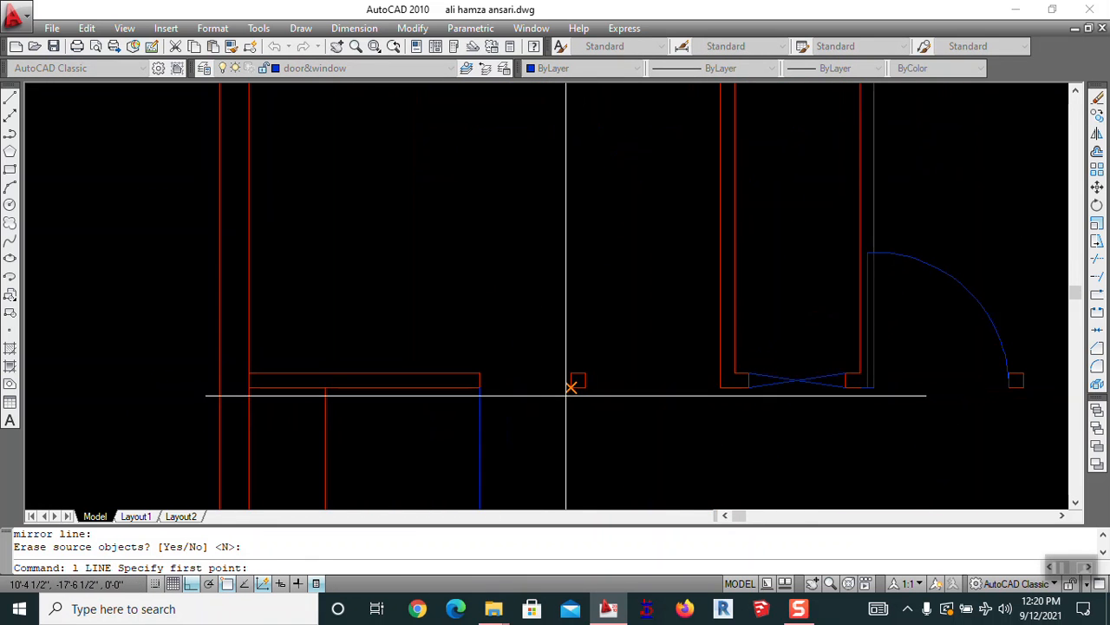
Draw a line across the lower opening and offset copies 1.2 apart for the window
click(571, 387)
click(480, 386)
key(Escape)
middle_drag(571, 421, 613, 386)
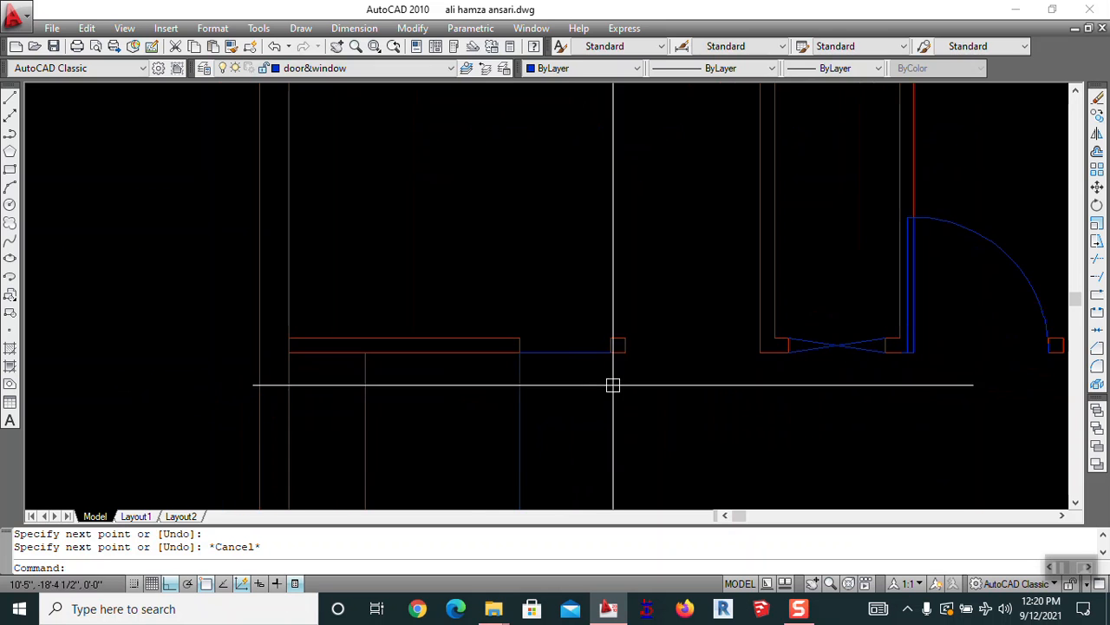
key(Return)
text(1.)
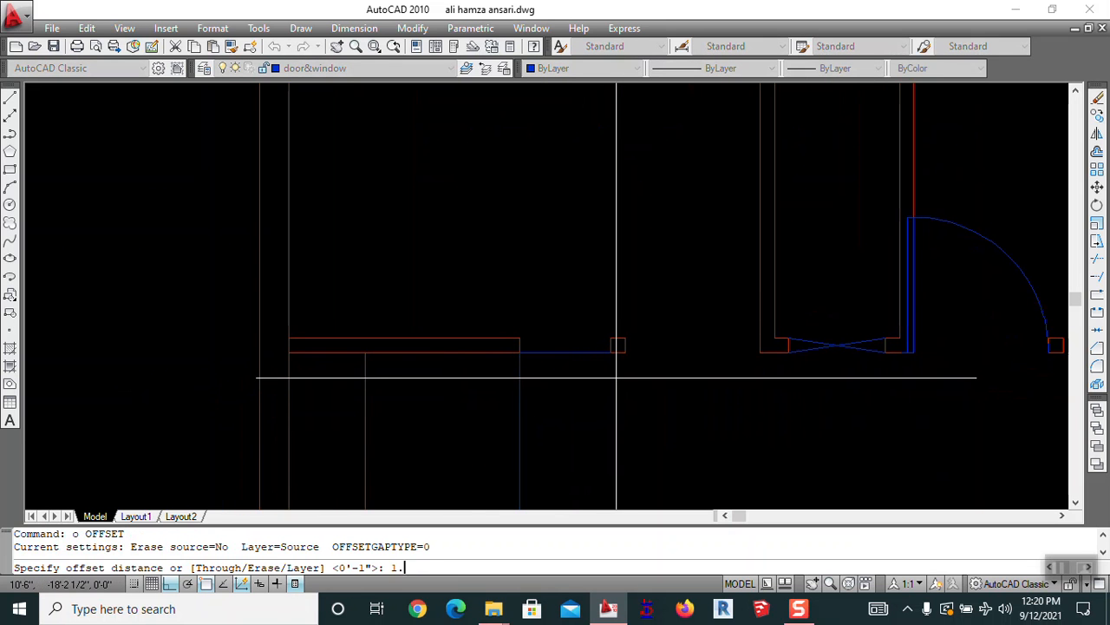
text(2)
key(Return)
click(607, 350)
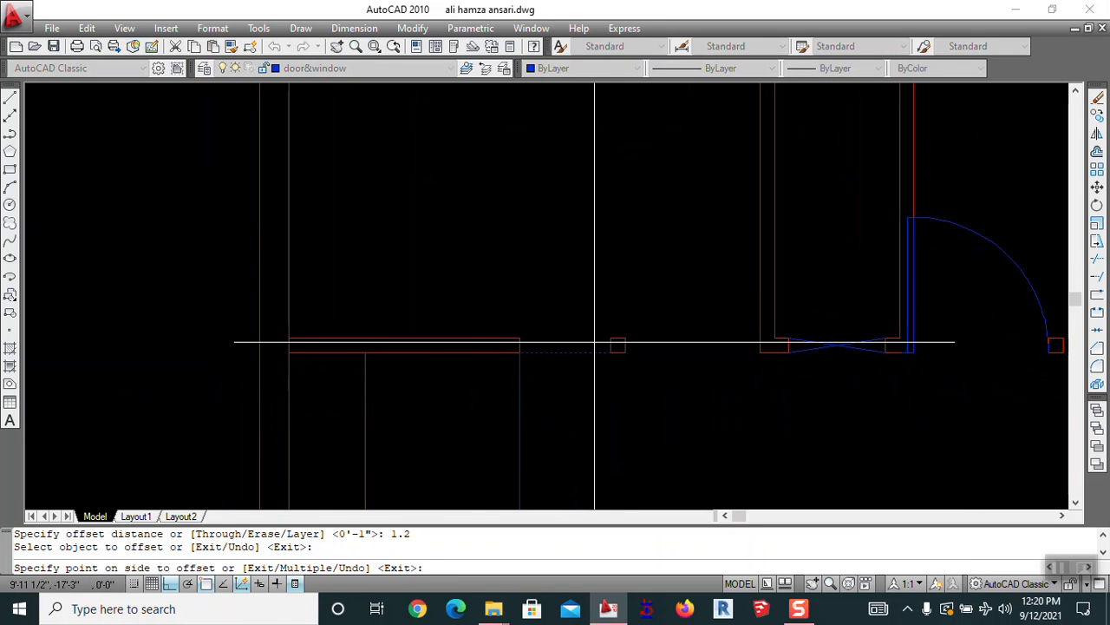
text(m)
key(Return)
click(582, 280)
click(593, 255)
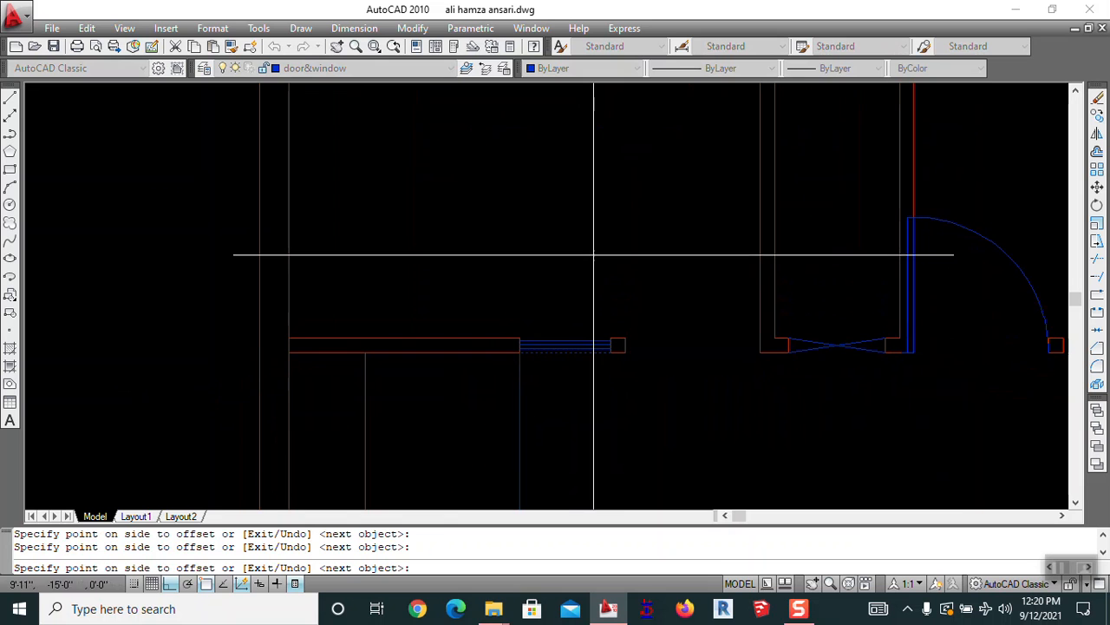
Erase the extra top window line
scroll(566, 337, up, 4)
text(e)
key(Return)
click(568, 337)
key(Return)
key(Escape)
key(Escape)
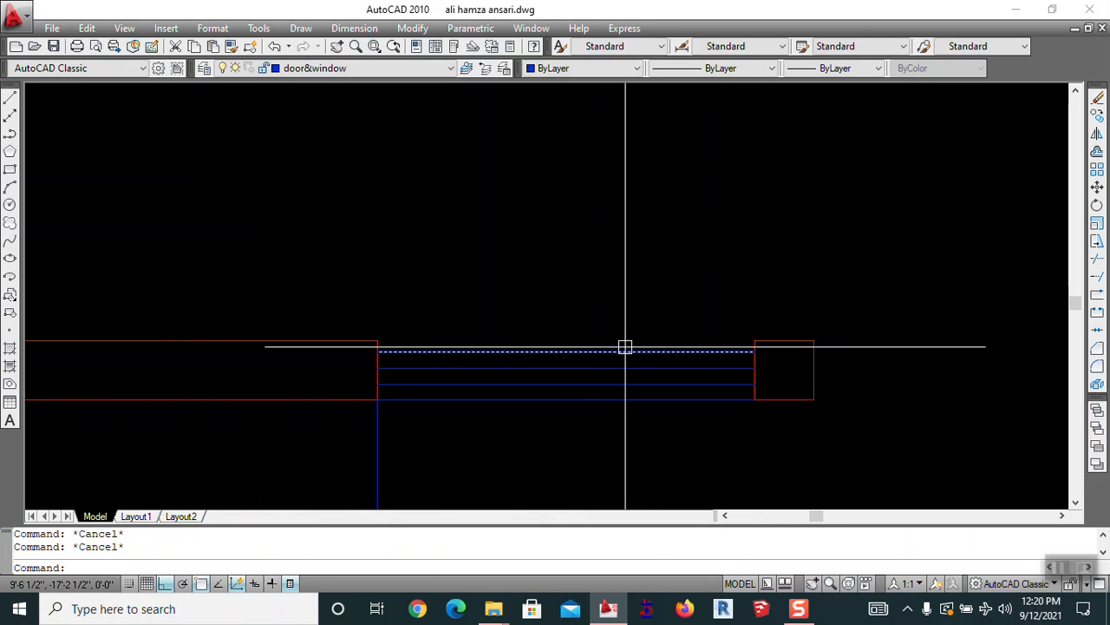
Mirror the door to the right side, keeping the original
scroll(640, 345, down, 5)
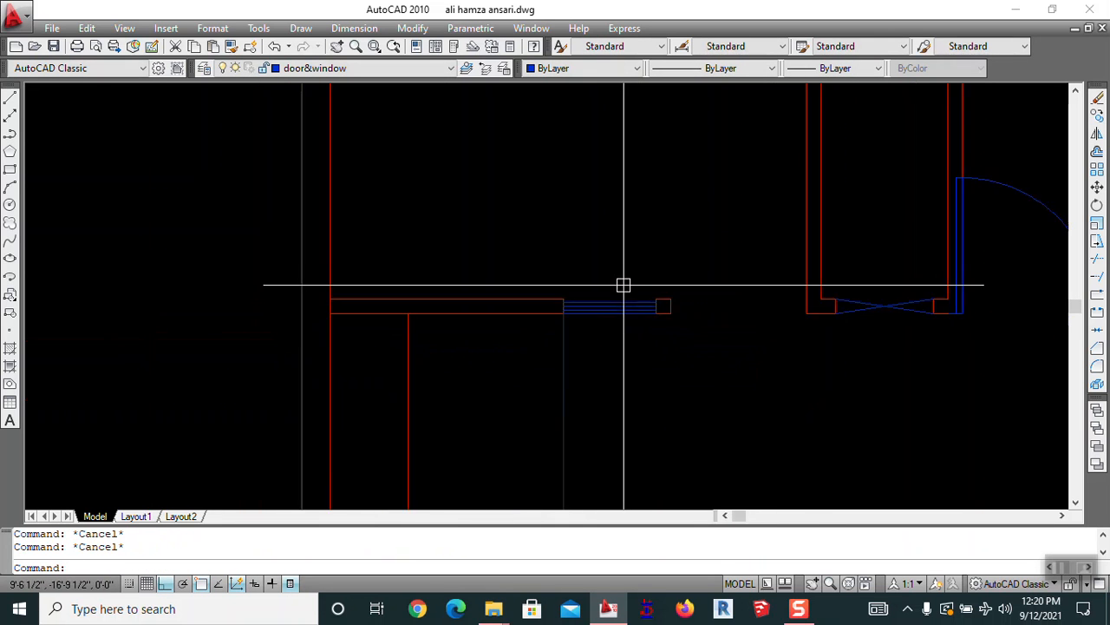
text(mi)
key(Return)
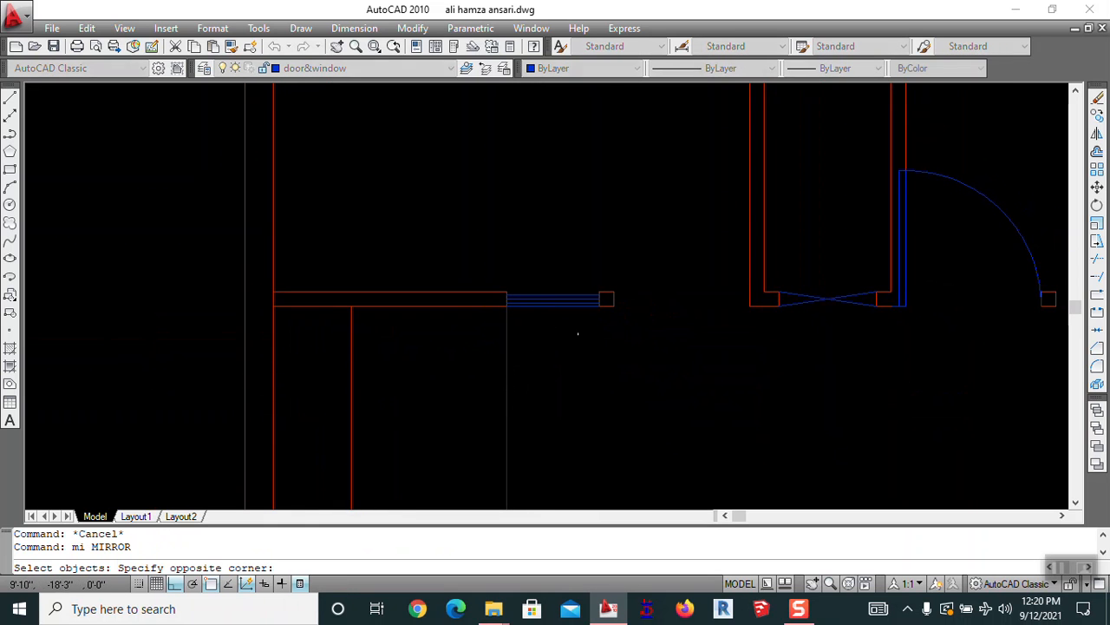
key(Return)
key(Escape)
mouse_move(745, 332)
middle_down()
mouse_move(670, 352)
mouse_move(578, 349)
middle_up()
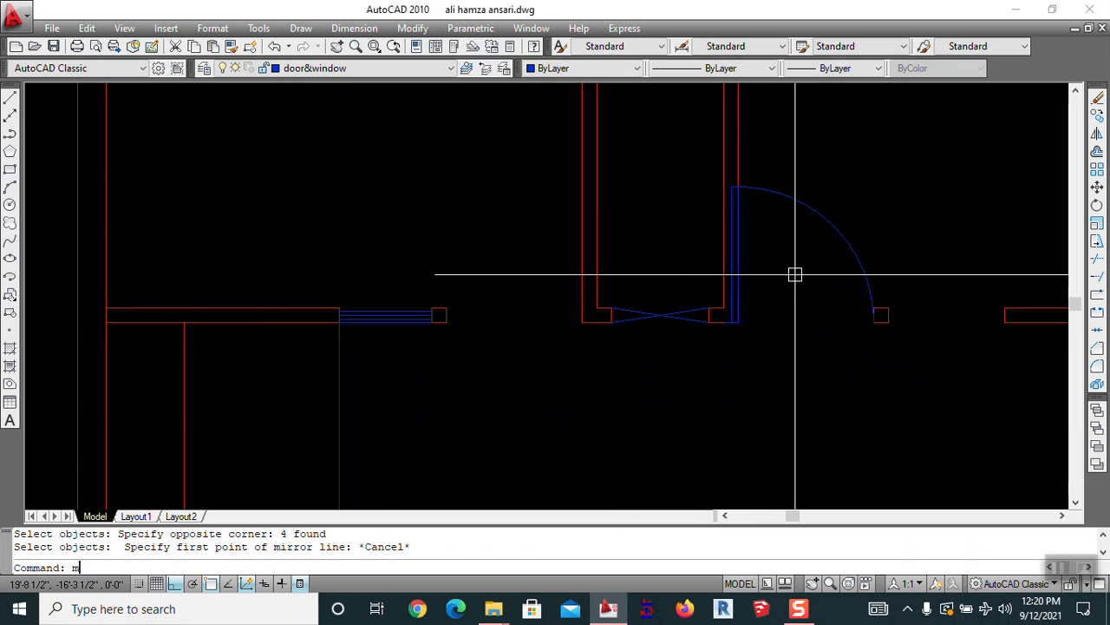
text(i)
key(Return)
click(852, 252)
key(Return)
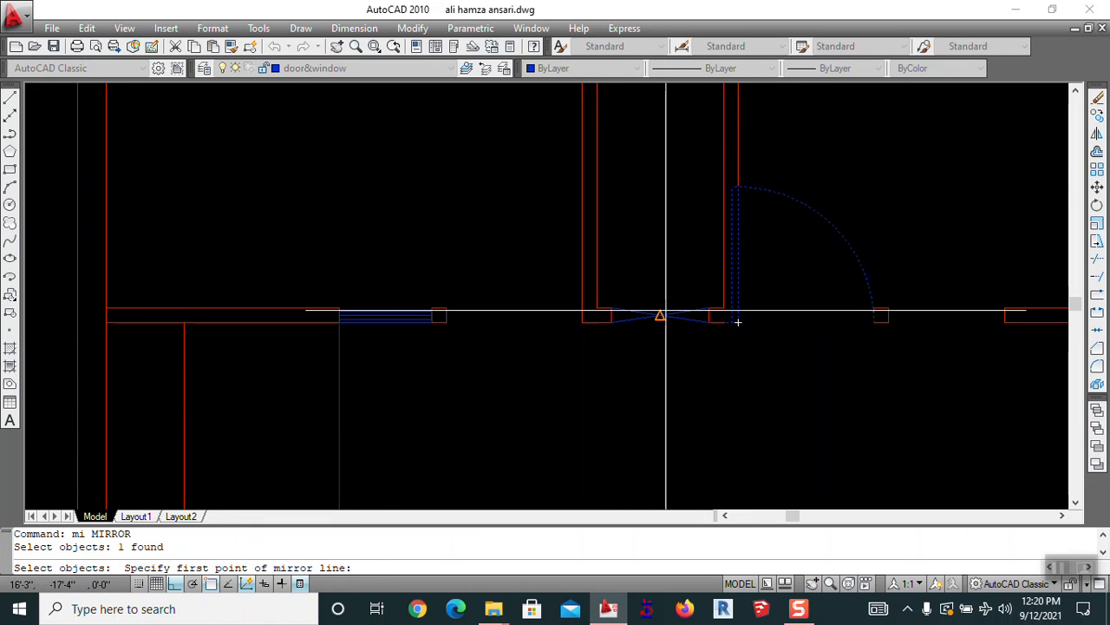
click(660, 315)
click(637, 412)
key(Return)
key(Escape)
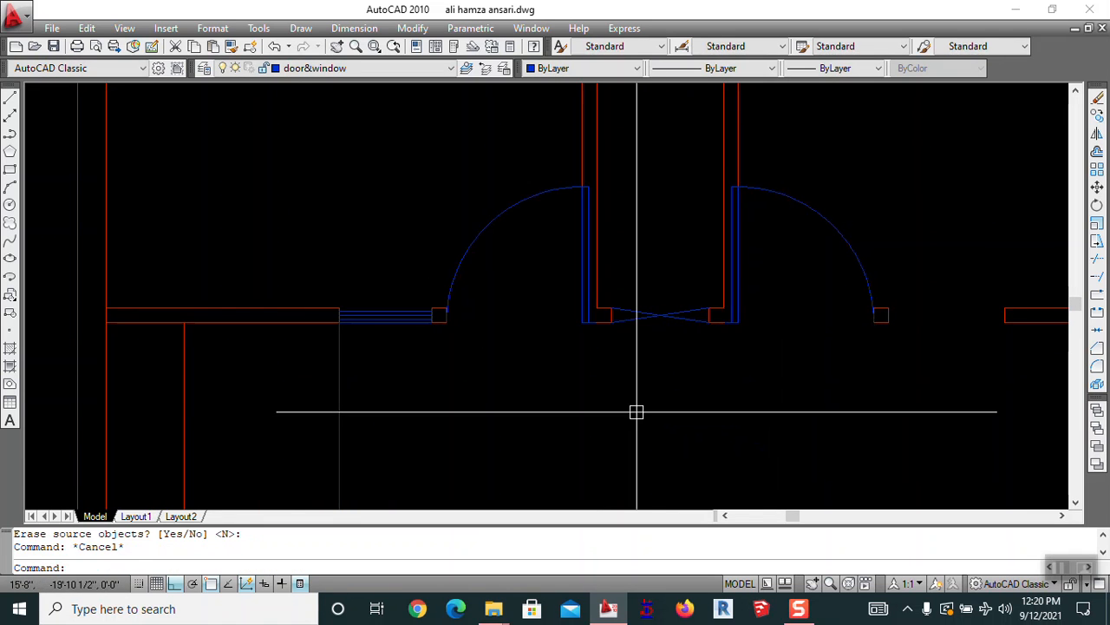
middle_drag(637, 412, 746, 349)
Mirror the four window lines to the right across a vertical axis, keeping the originals
text(mi)
key(Return)
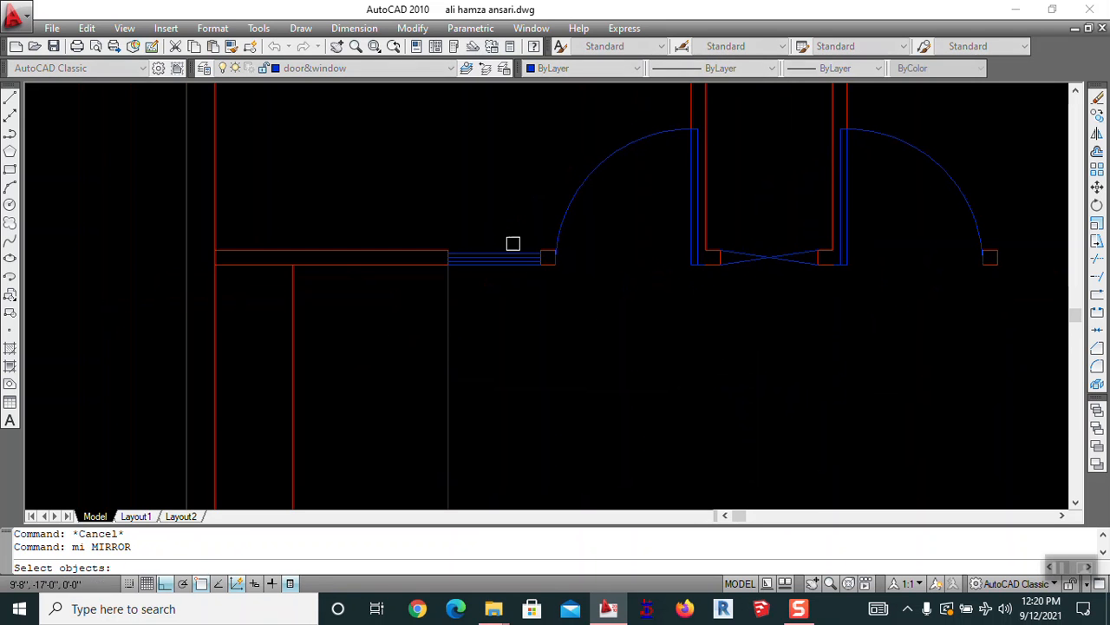
click(524, 237)
click(478, 298)
key(Return)
click(768, 260)
click(767, 365)
key(Return)
scroll(752, 278, down, 2)
scroll(777, 390, down, 4)
middle_drag(779, 394, 705, 378)
scroll(788, 293, up, 9)
middle_drag(842, 347, 758, 329)
mouse_move(212, 344)
middle_down()
mouse_move(644, 310)
mouse_move(488, 304)
middle_up()
Stretch the right wall's end leftward so it meets the mirrored window
text(s)
key(Return)
scroll(992, 255, up, 5)
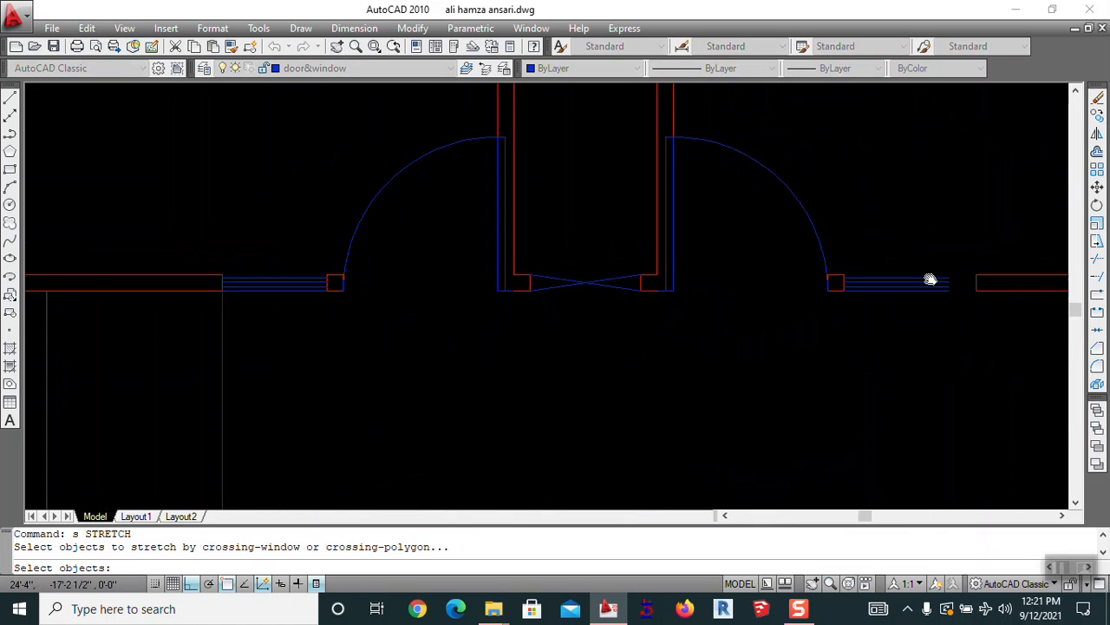
click(839, 238)
click(844, 234)
click(802, 355)
scroll(815, 321, up, 6)
middle_drag(825, 290, 962, 299)
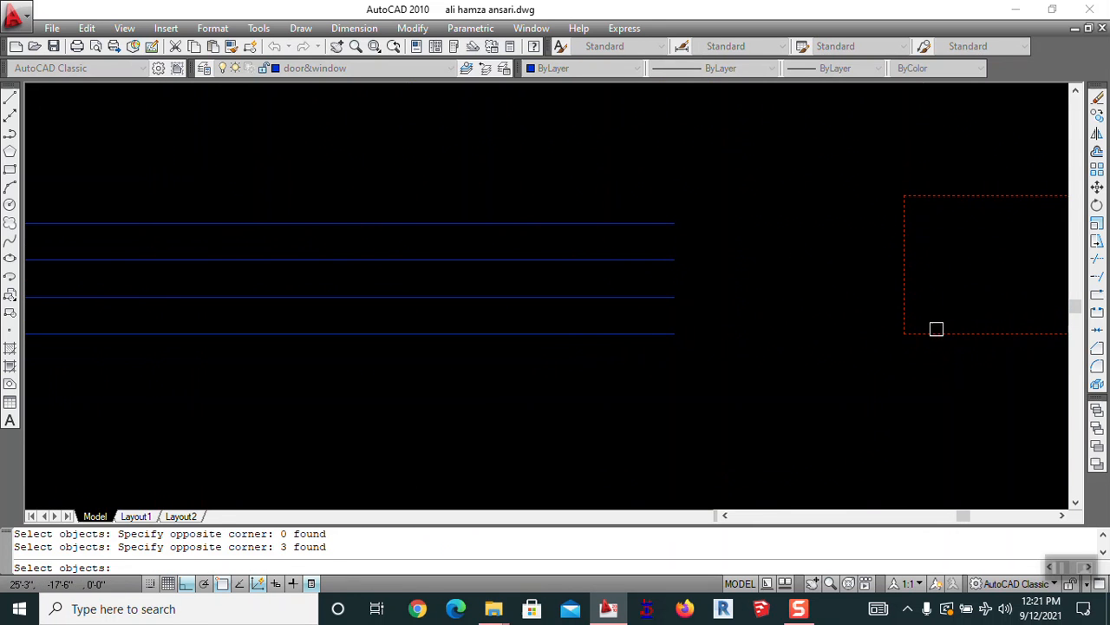
key(Return)
click(905, 333)
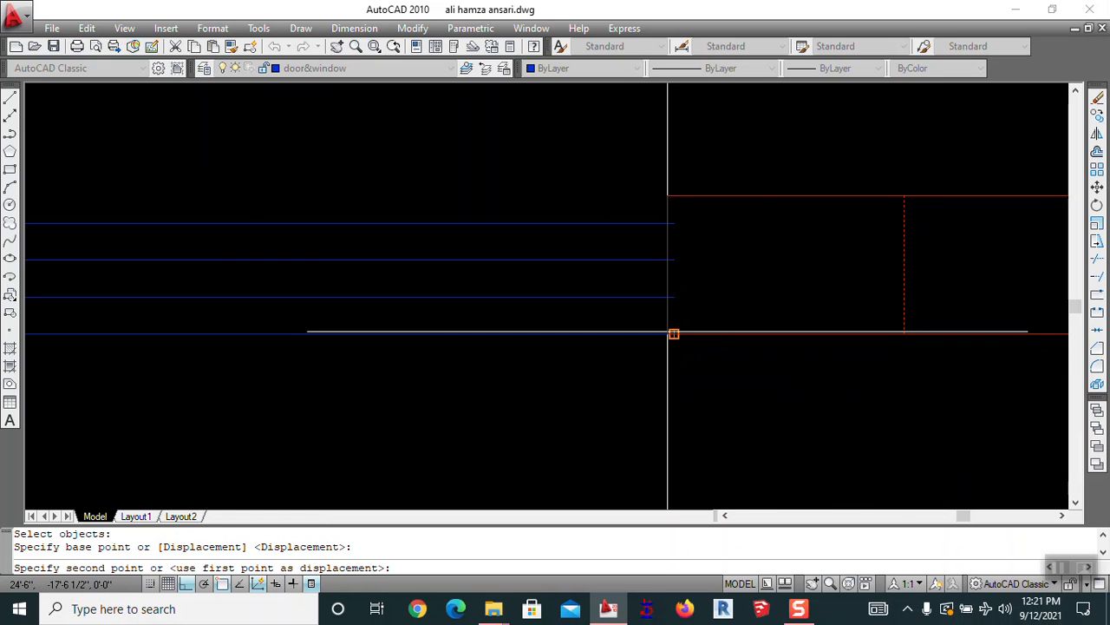
click(674, 333)
scroll(704, 260, down, 10)
middle_drag(713, 345, 717, 263)
key(Escape)
key(Escape)
Pan and zoom across the plan to bring the opening beside the stairs into view
scroll(792, 317, down, 4)
middle_drag(642, 402, 635, 362)
middle_drag(540, 223, 506, 340)
middle_drag(581, 402, 764, 201)
scroll(767, 205, up, 4)
scroll(769, 207, down, 4)
middle_drag(822, 271, 526, 282)
scroll(631, 268, down, 7)
scroll(615, 348, up, 8)
mouse_move(641, 263)
middle_down()
mouse_move(648, 344)
mouse_move(645, 283)
middle_up()
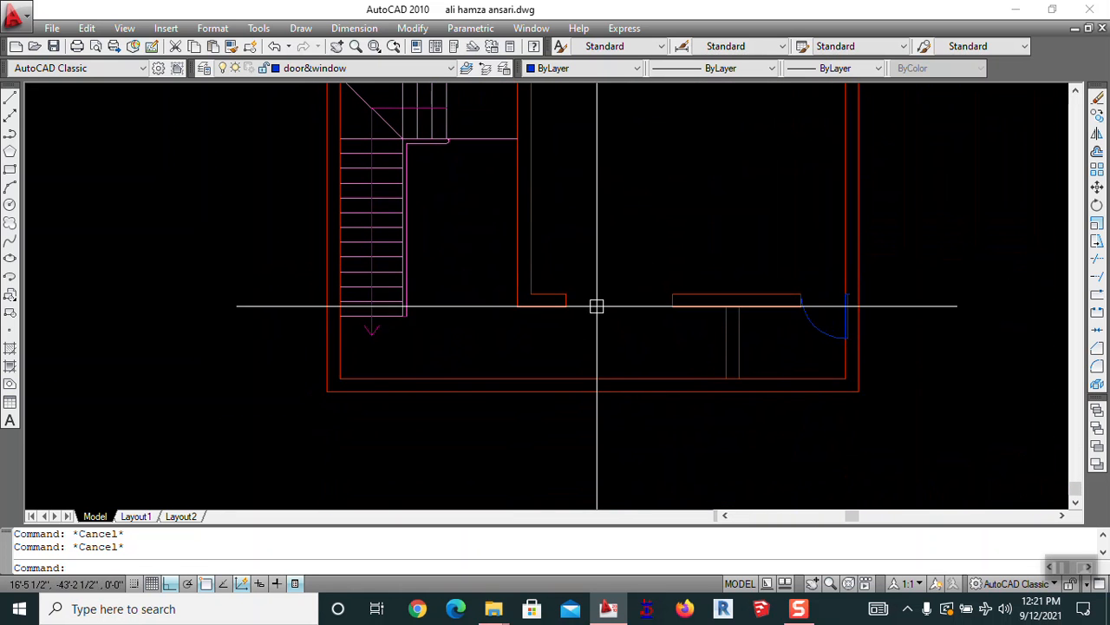
Draw a line across the opening beside the stairs and offset a copy 1.2 away
text(l)
key(Return)
click(566, 305)
click(672, 306)
key(Escape)
text(o)
key(Return)
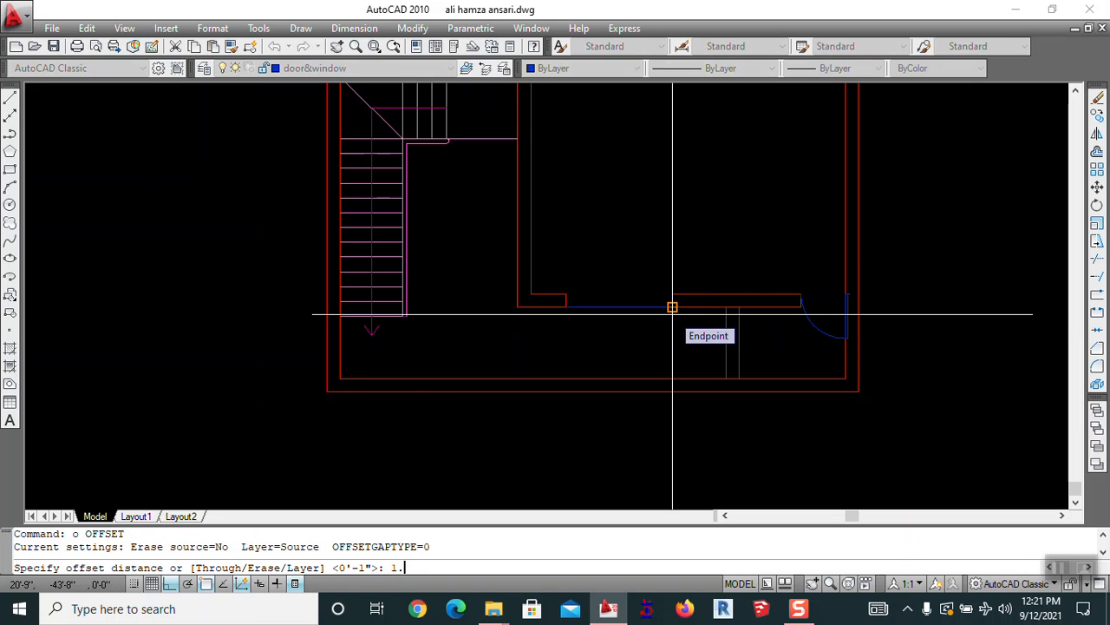
text(1.2)
key(Return)
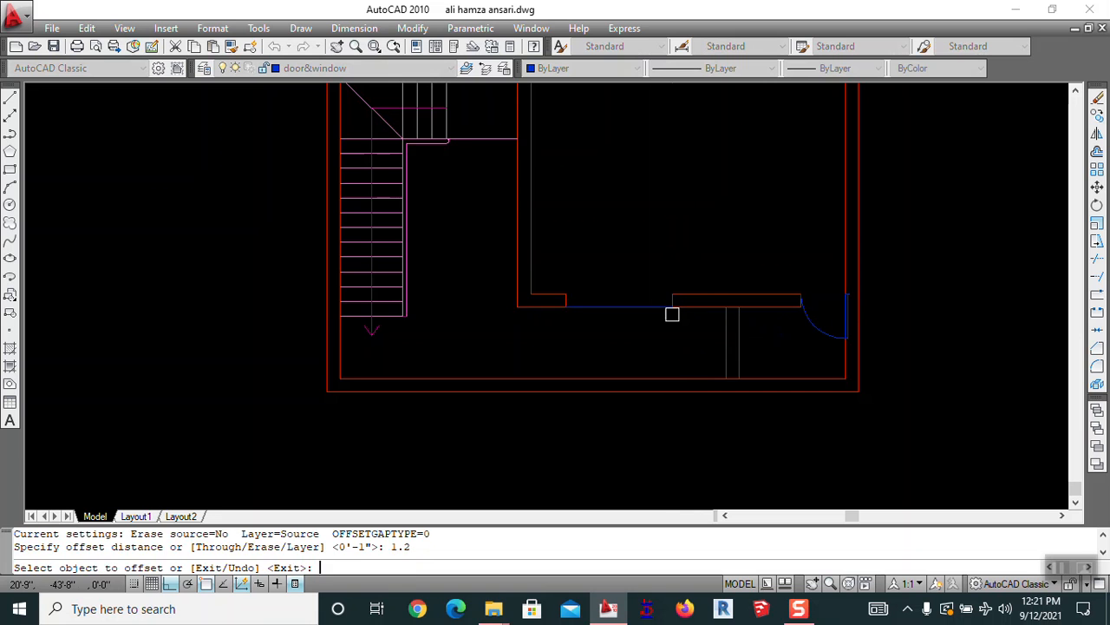
click(669, 307)
click(644, 260)
key(Escape)
Erase the extra upper offset line
scroll(643, 301, up, 5)
text(e)
key(Return)
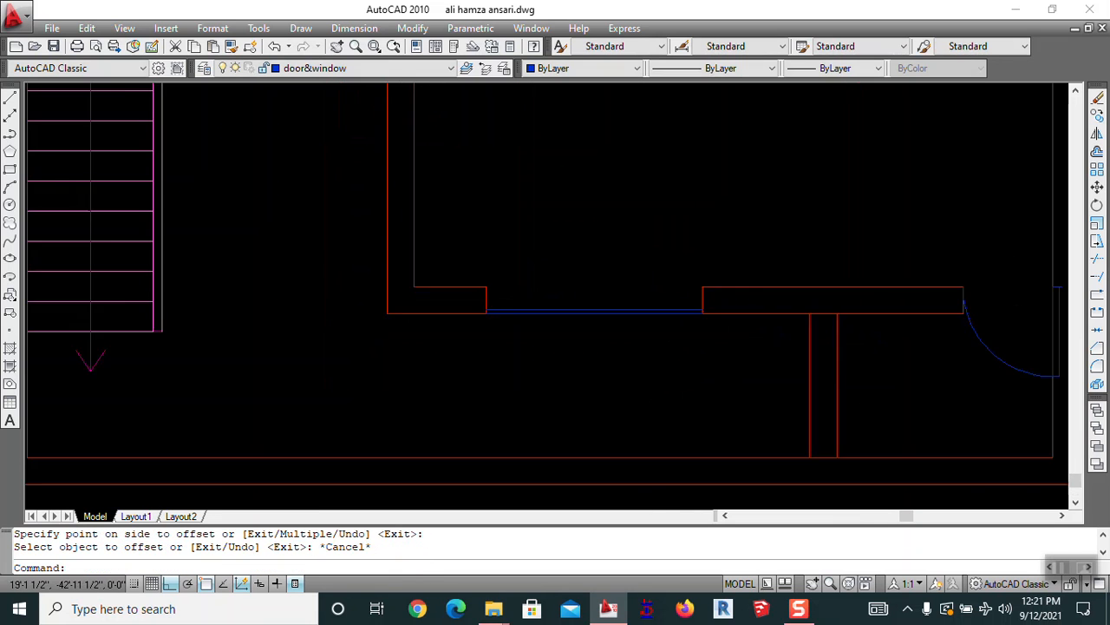
click(645, 317)
key(Return)
Offset the blue window line repeatedly at 1.5 to add parallel window lines
text(o)
key(Return)
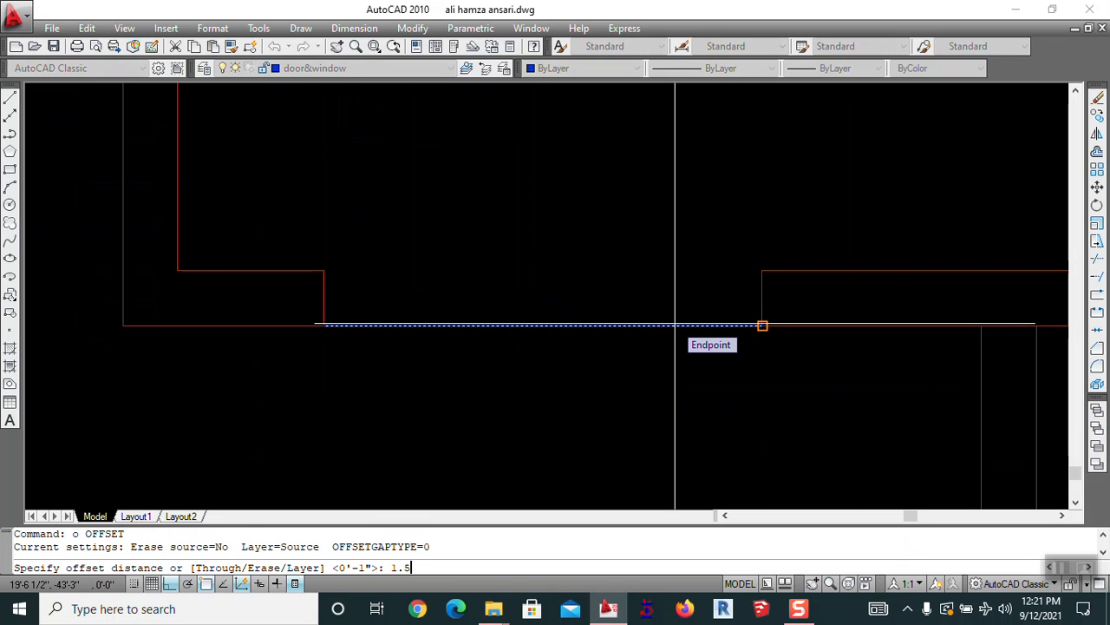
text(1.5)
key(Return)
click(675, 325)
text(m)
key(Return)
click(687, 262)
click(693, 250)
click(695, 245)
click(699, 243)
click(698, 242)
key(Escape)
scroll(703, 243, down, 5)
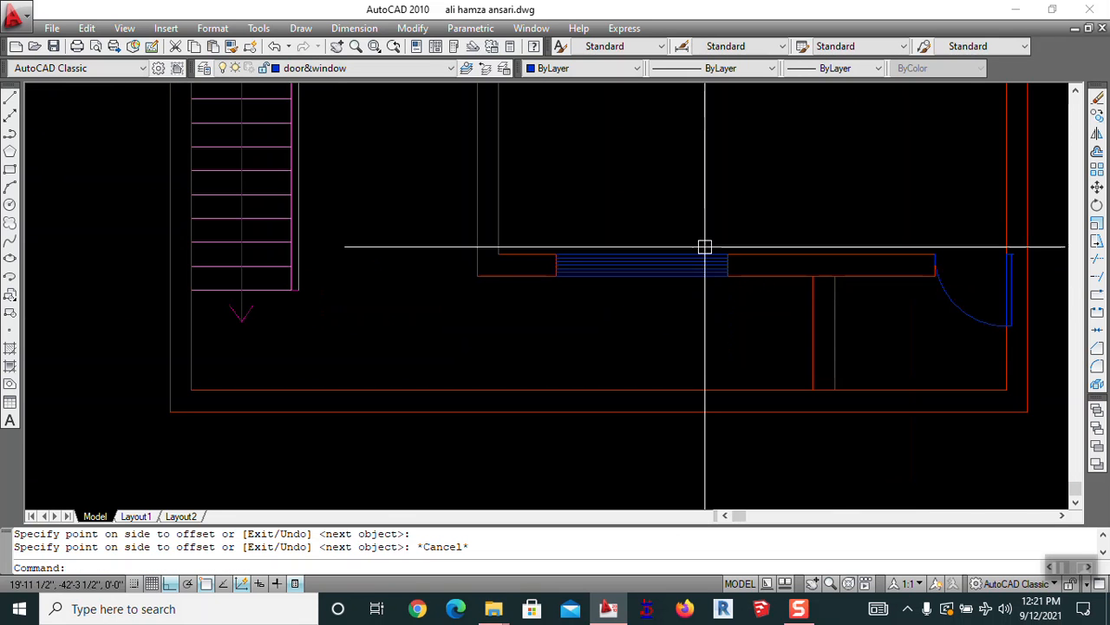
scroll(662, 335, up, 2)
key(Escape)
key(Escape)
scroll(613, 228, up, 6)
Offset the room's top wall line 3.5 to create a new partition line beside the stair
text(o)
key(Return)
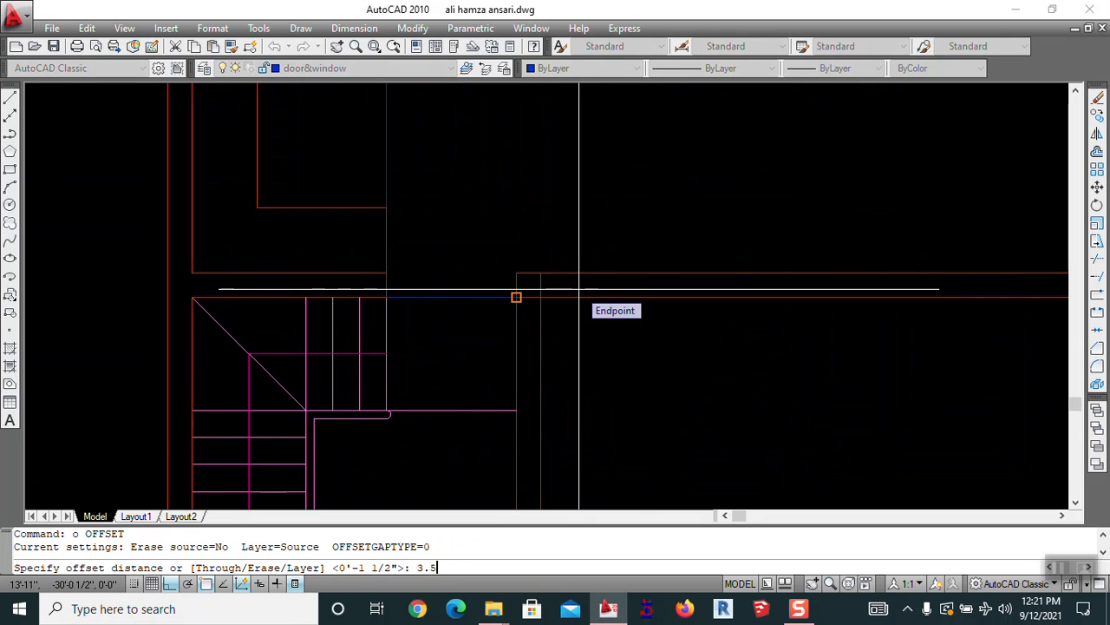
key(Return)
click(575, 301)
click(677, 246)
scroll(677, 247, down, 3)
middle_drag(679, 257, 636, 243)
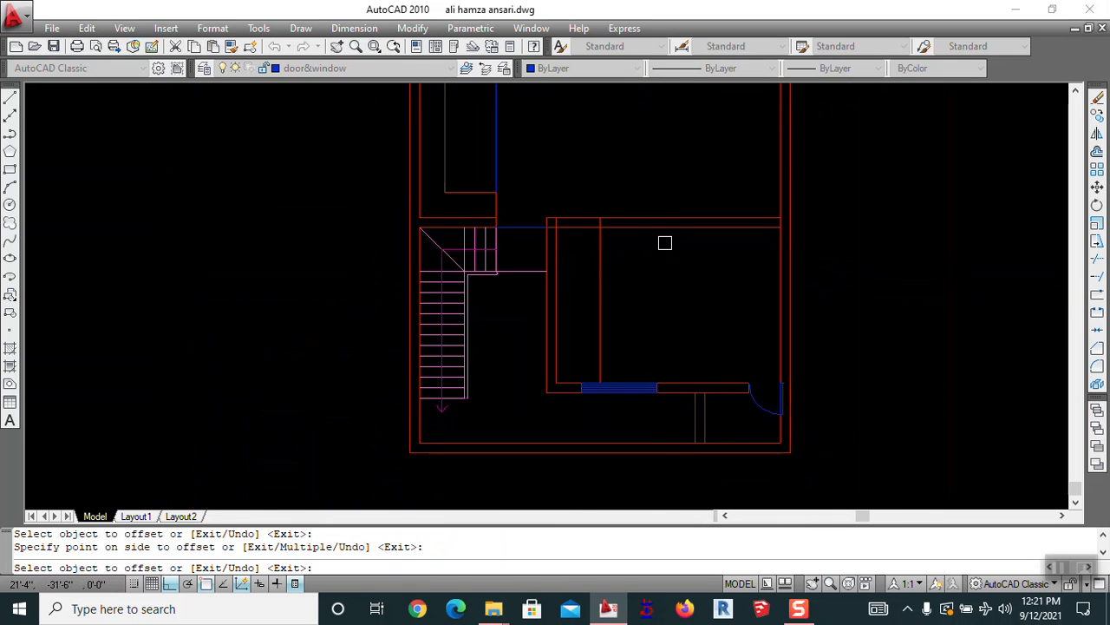
key(Escape)
text(tr)
key(Return)
key(Return)
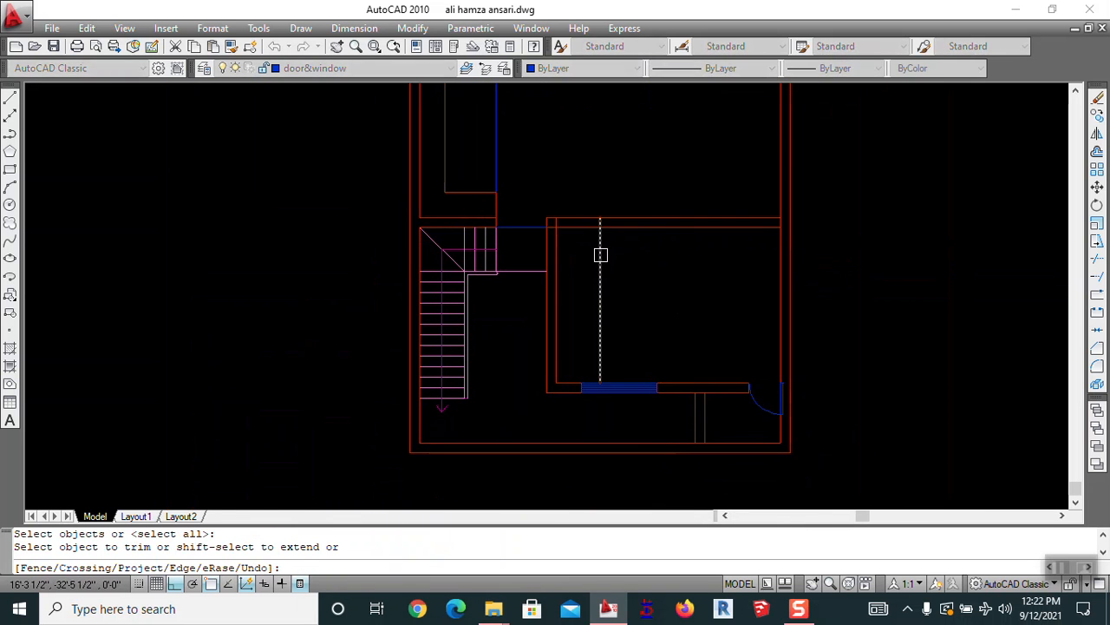
Finish trimming the wall lines inside the selection box
click(561, 188)
key(Escape)
mouse_move(599, 249)
middle_down()
mouse_move(599, 320)
mouse_move(590, 251)
mouse_move(577, 283)
middle_up()
Copy the right door arc down into the wall opening beside the staircase
text(co)
key(Return)
click(651, 171)
key(Return)
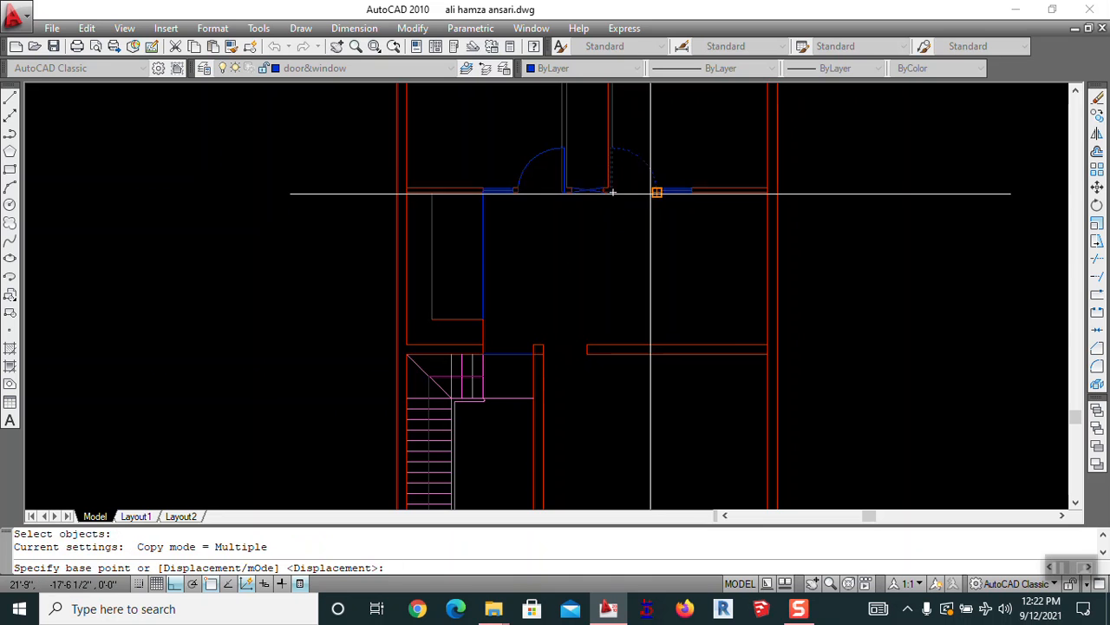
click(656, 191)
scroll(552, 397, up, 5)
click(657, 285)
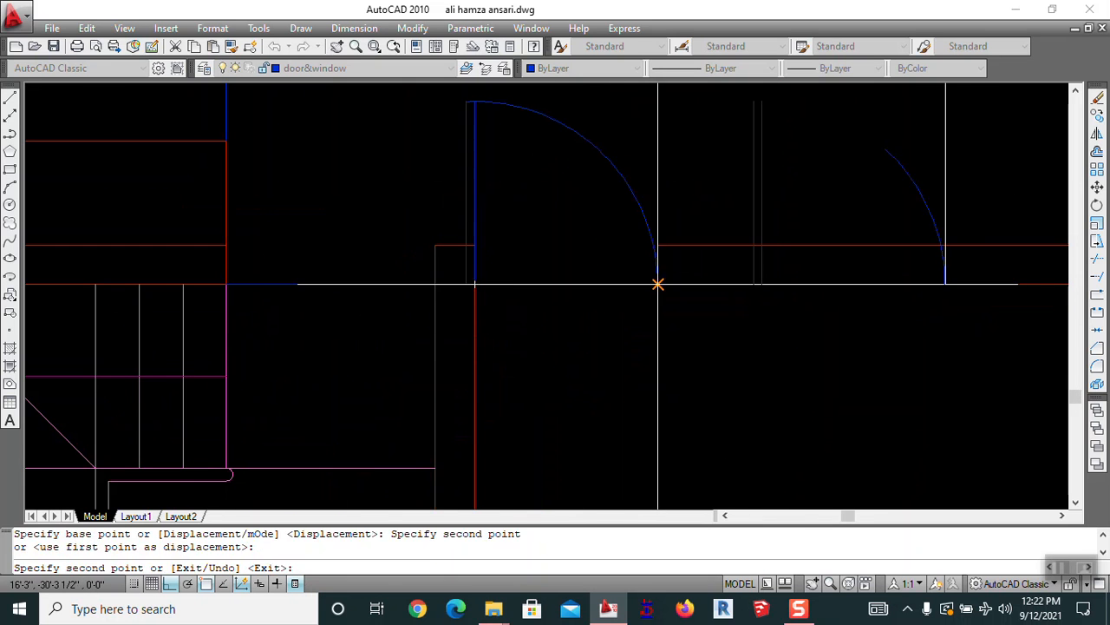
key(Escape)
Mirror the copied door arc about a horizontal line, keeping the original
text(mi)
key(Return)
click(639, 199)
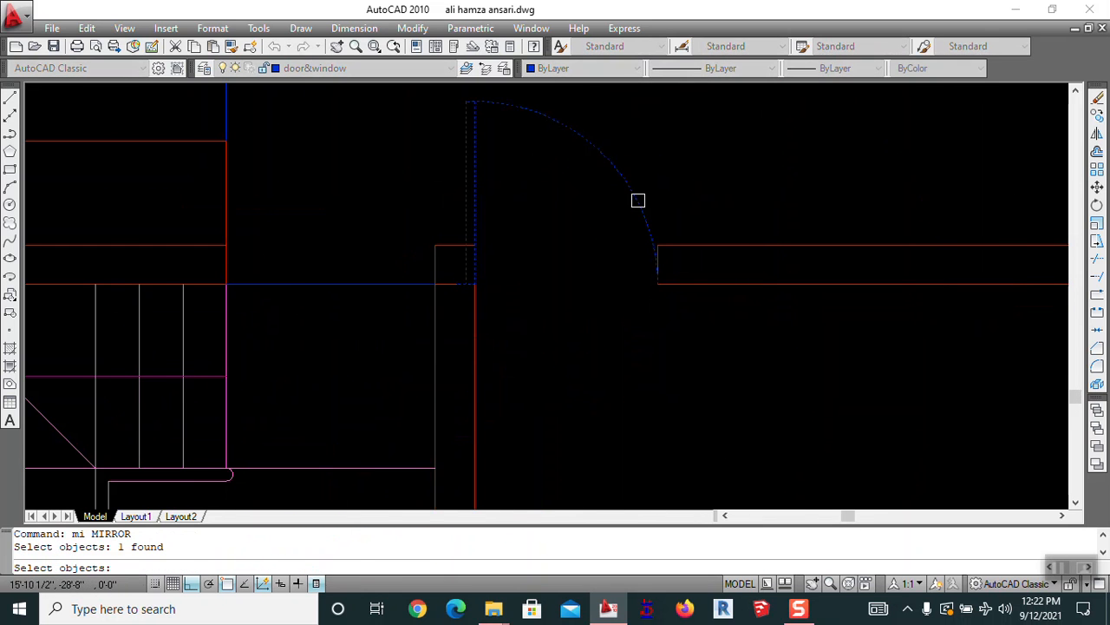
key(Return)
click(658, 284)
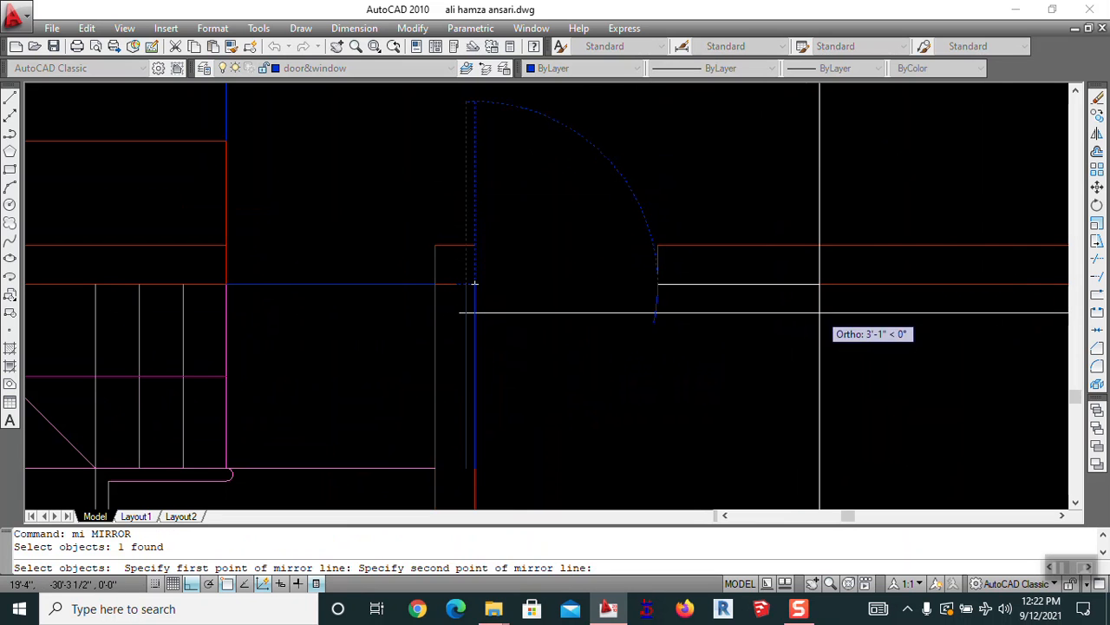
click(818, 284)
key(Return)
key(Escape)
Erase the upper, unwanted door arc
text(e)
key(Return)
click(650, 214)
key(Return)
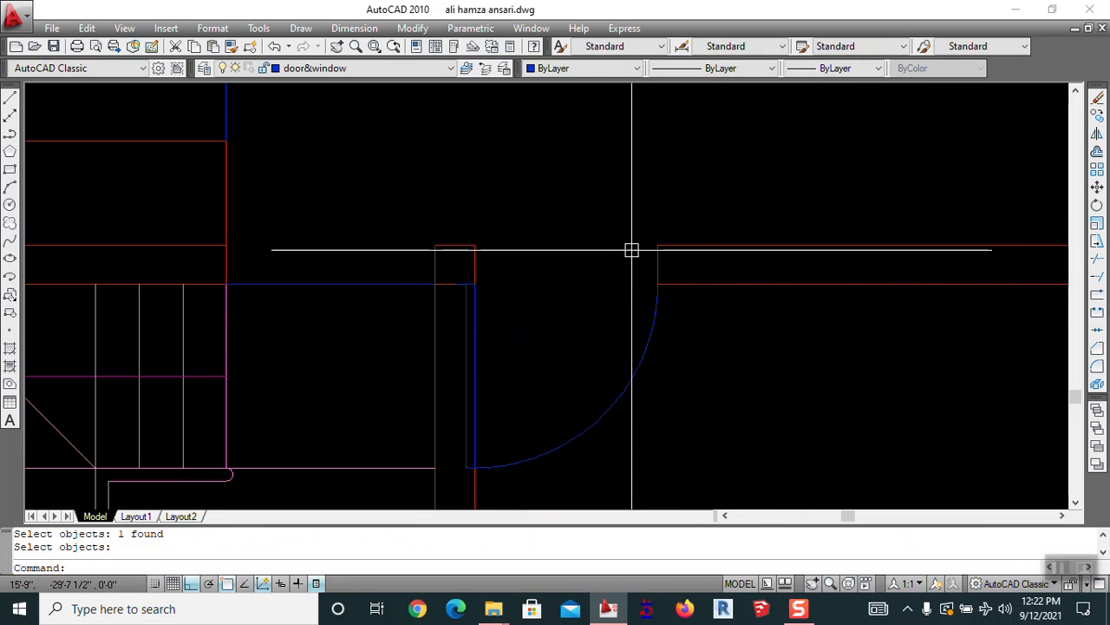
text(m)
Move the downward-swinging door arc up into the opening
key(Return)
click(649, 338)
key(Return)
click(657, 284)
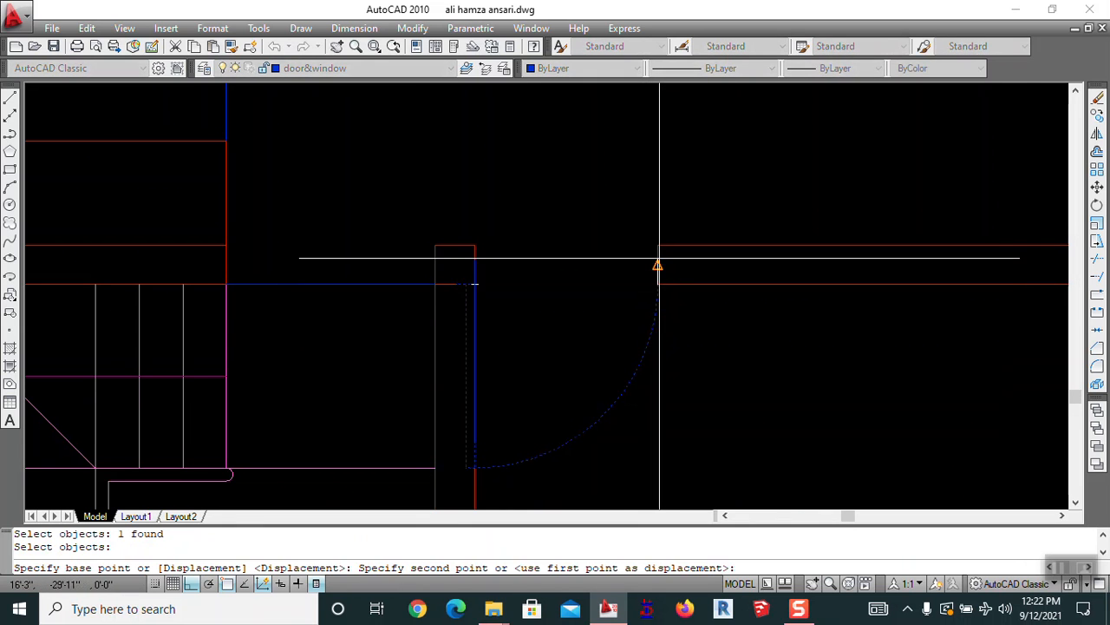
click(657, 243)
key(Escape)
Erase the short wall line closing the opening
scroll(679, 205, down, 3)
scroll(610, 278, up, 5)
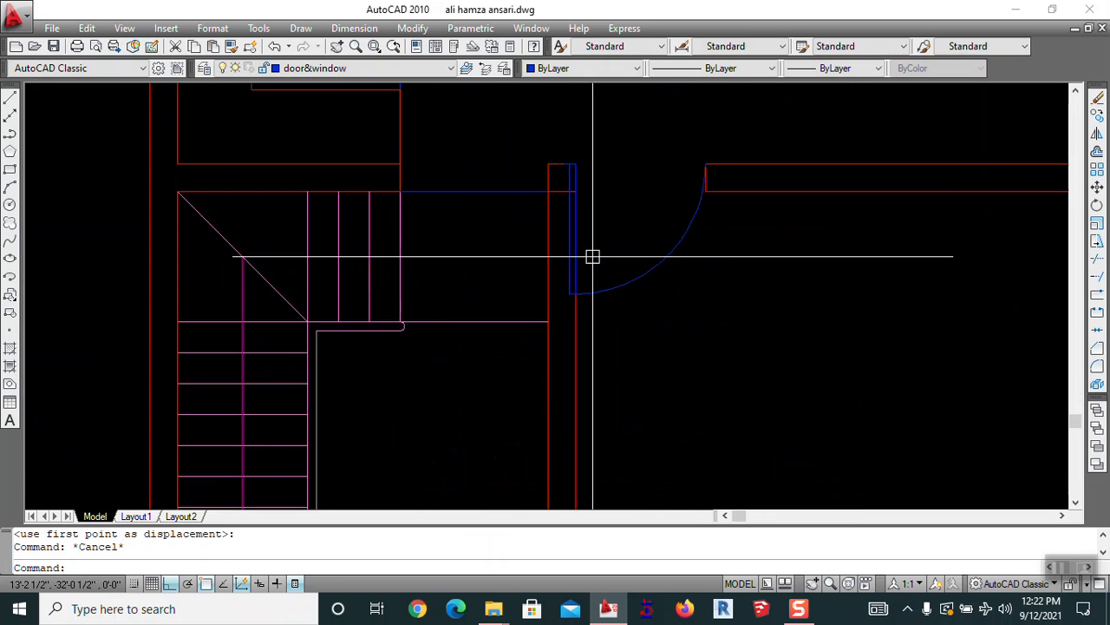
scroll(620, 330, up, 5)
key(Escape)
text(e)
key(Return)
click(620, 326)
key(Return)
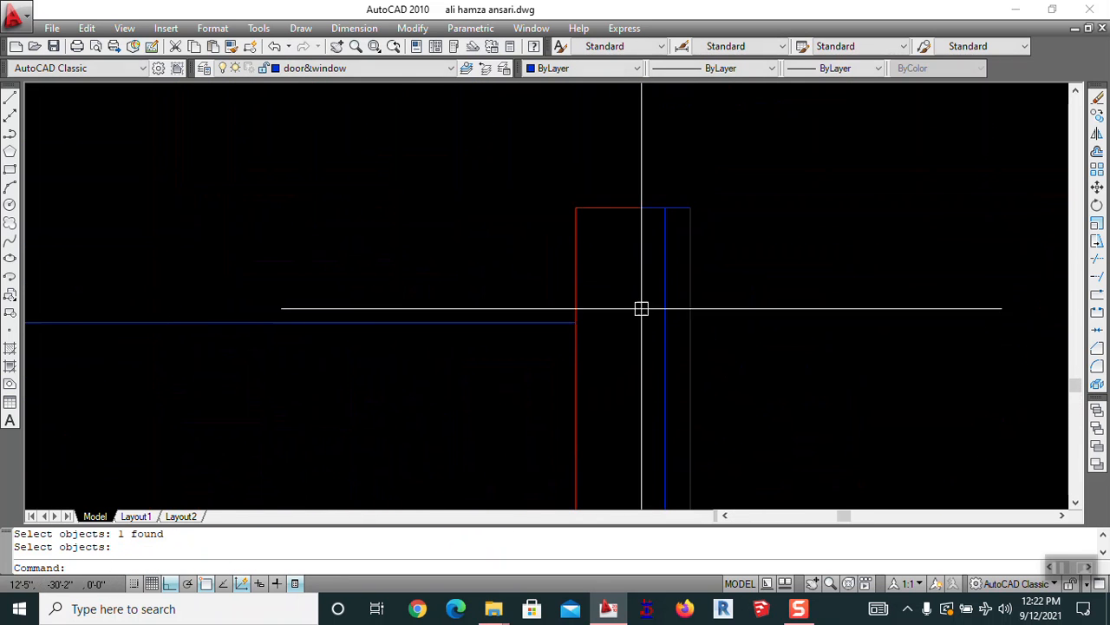
scroll(636, 314, down, 10)
middle_drag(669, 426, 609, 292)
scroll(614, 292, down, 2)
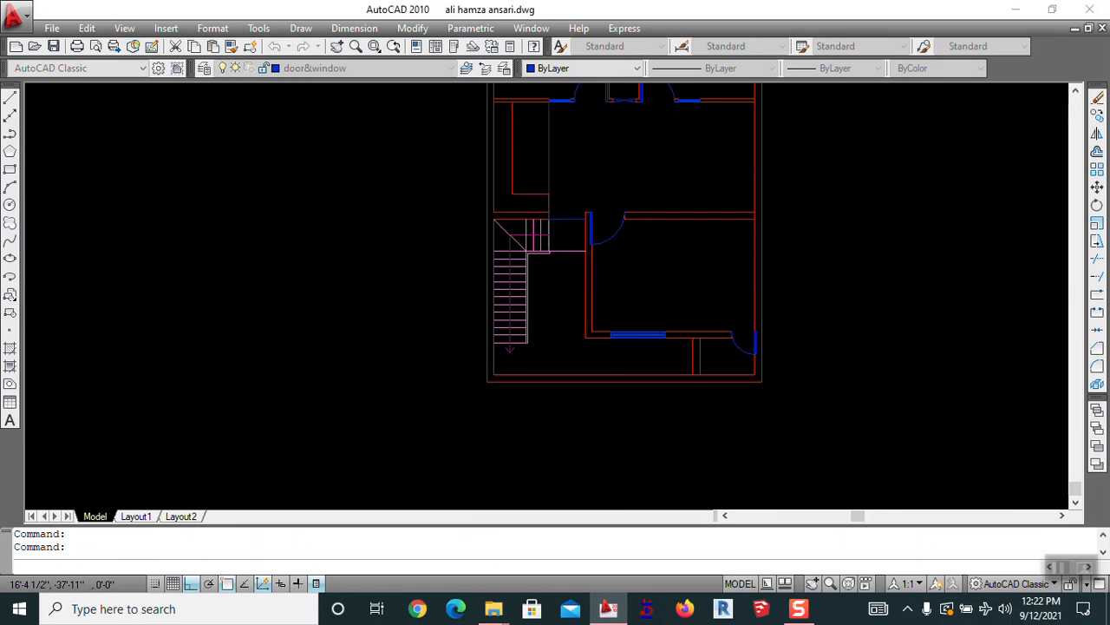
Save the drawing with Ctrl+S
key(ctrl+s)
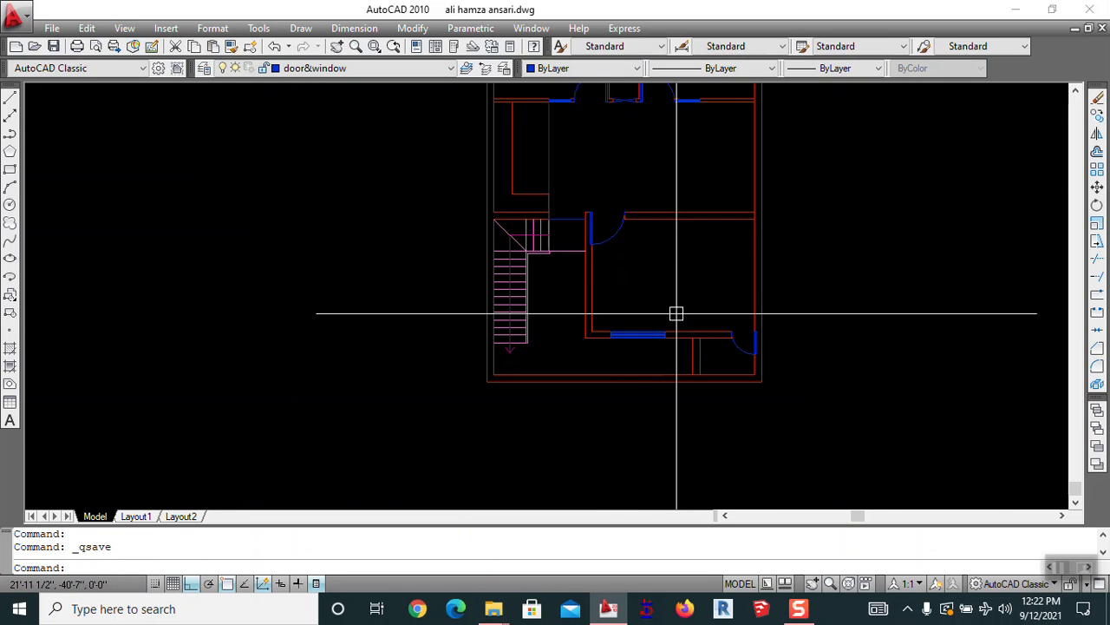
scroll(680, 330, up, 5)
scroll(707, 352, up, 3)
mouse_move(707, 351)
middle_down()
mouse_move(595, 298)
mouse_move(618, 275)
middle_up()
Try trimming the partition lines, then undo the trim
text(tr)
key(Return)
key(Return)
scroll(645, 240, up, 2)
click(633, 257)
click(601, 205)
scroll(606, 205, down, 5)
scroll(614, 266, up, 2)
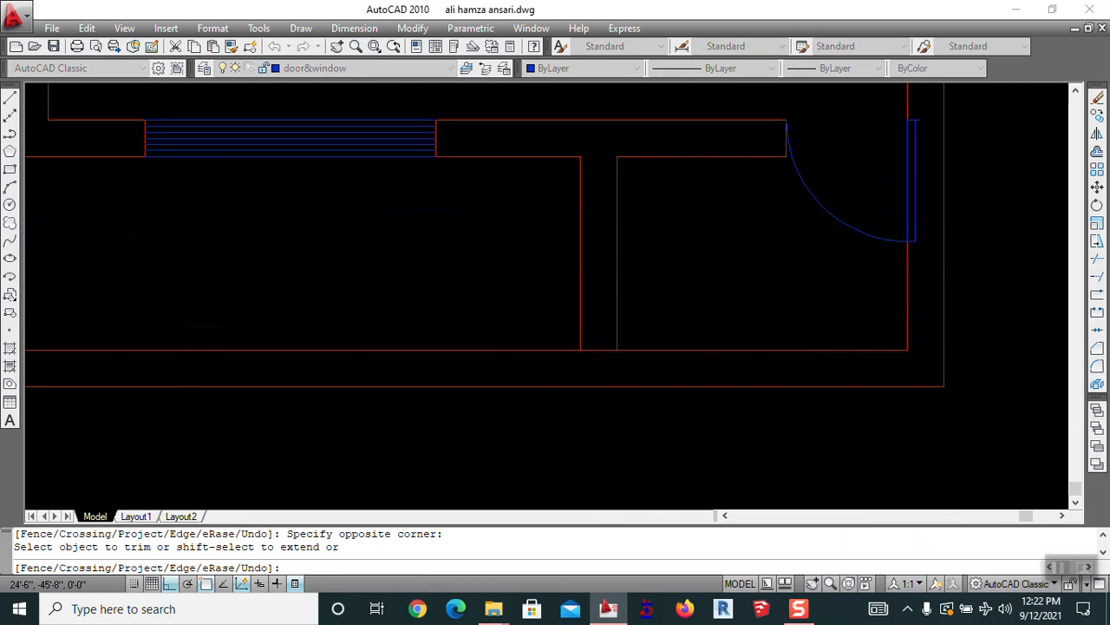
key(Escape)
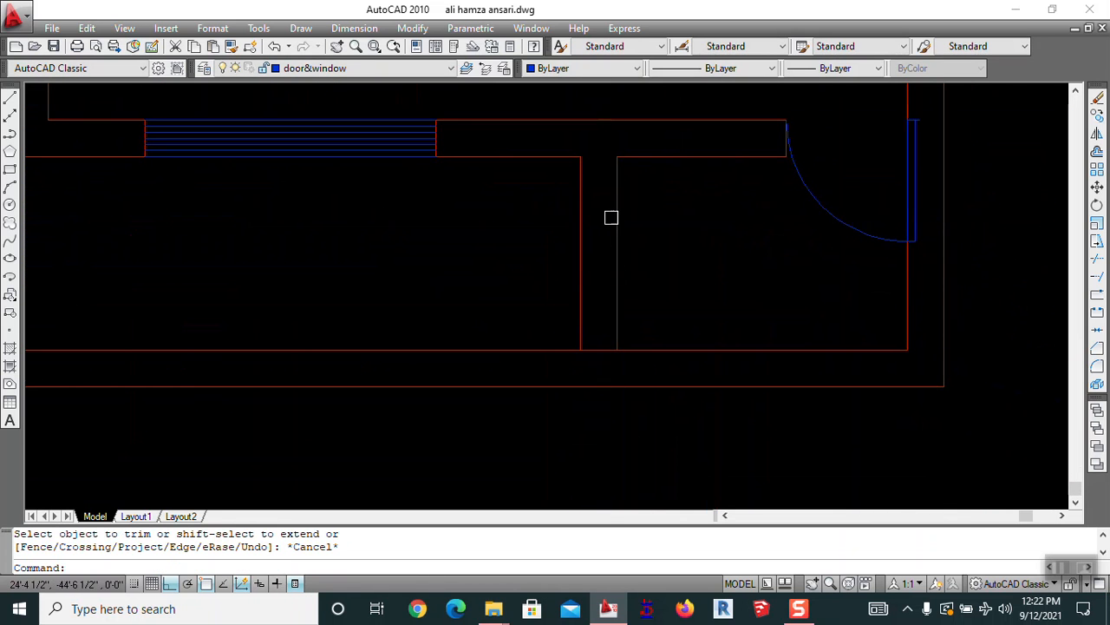
key(ctrl+z)
Draw a horizontal line from the grey line's midpoint past the red wall
middle_drag(627, 240, 567, 148)
text(l)
key(Return)
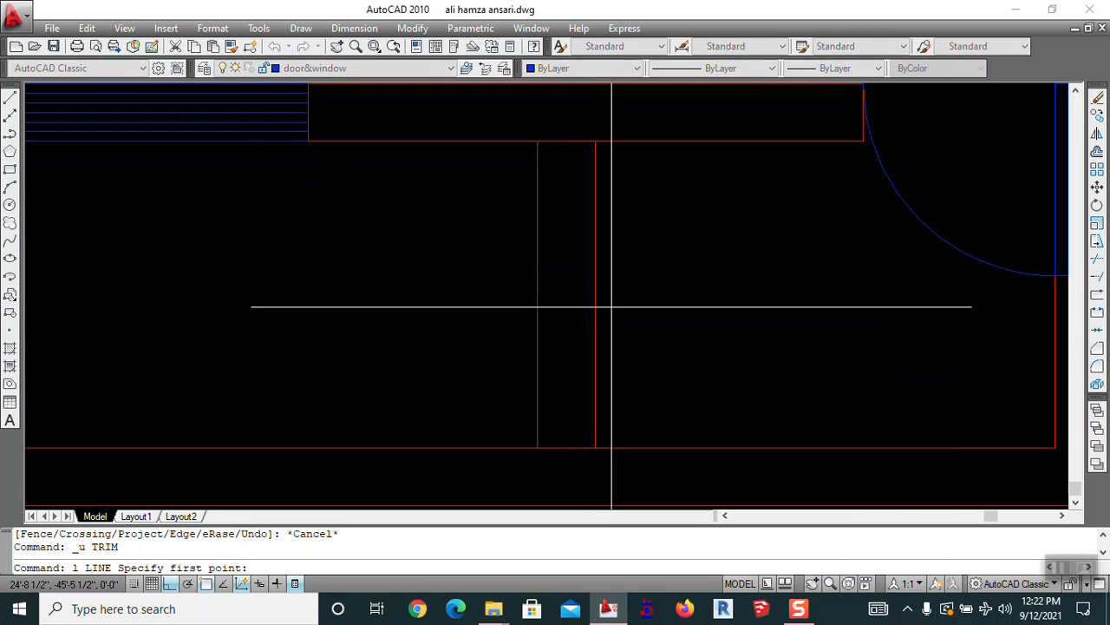
click(537, 295)
click(736, 295)
key(Escape)
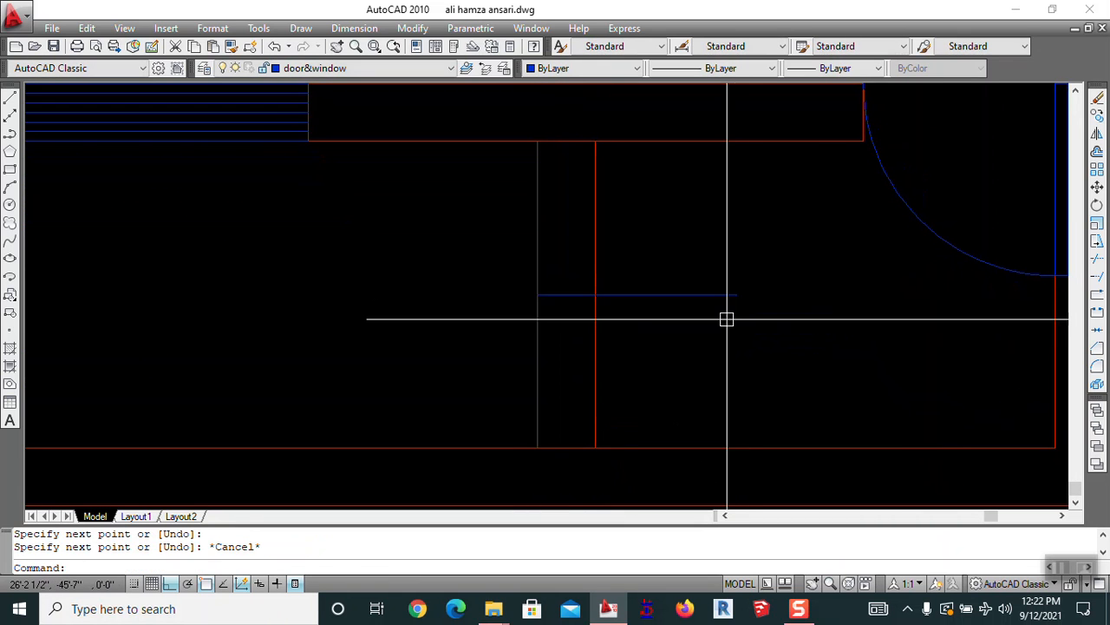
Offset the new line 12 units above and below
text(o)
key(Return)
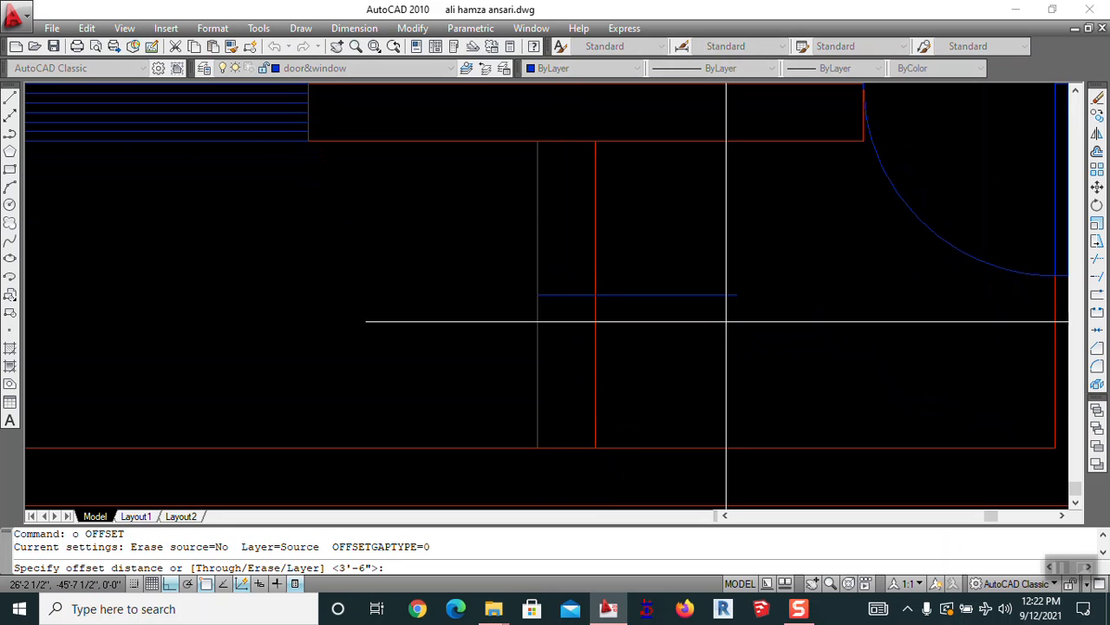
text(12)
key(Return)
click(712, 295)
click(674, 266)
click(669, 296)
click(661, 351)
key(Escape)
Trim the lines in the crossing area and erase the middle blue line
key(Return)
key(Return)
click(653, 402)
key(Escape)
text(e)
key(Return)
click(568, 296)
key(Return)
Draw a vertical line between the midpoints of the upper and lower blue lines
middle_drag(648, 352, 629, 281)
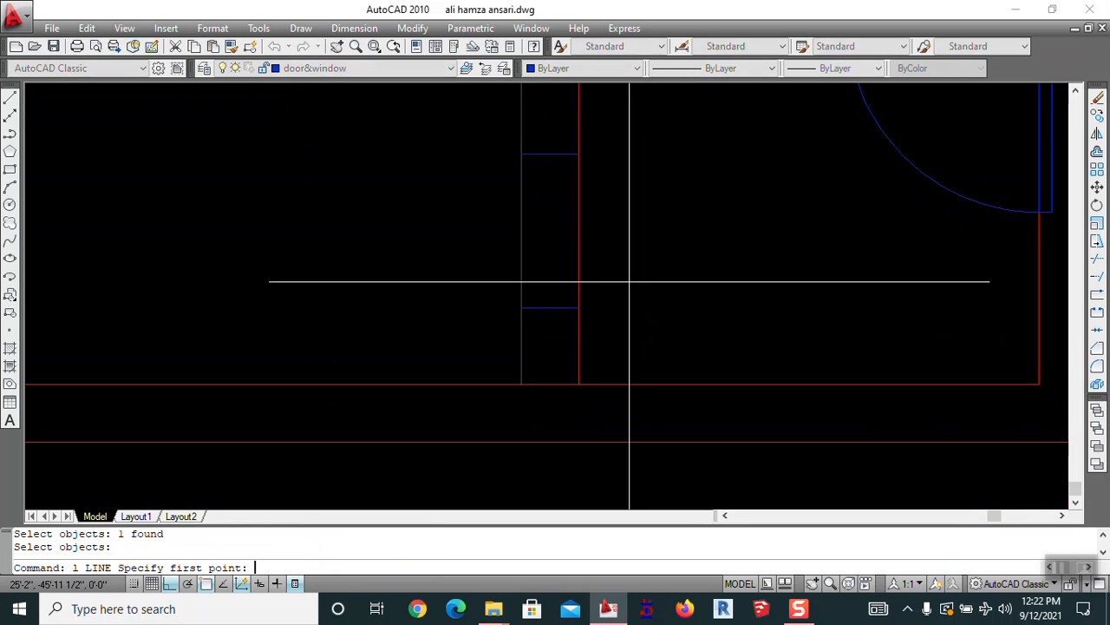
click(550, 153)
click(550, 307)
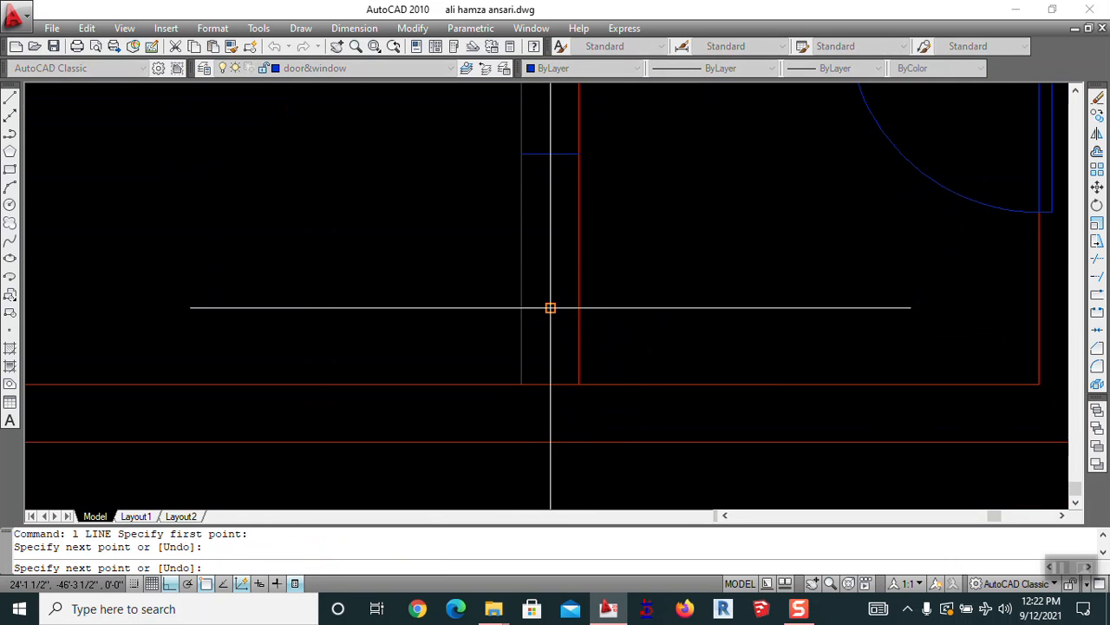
key(Escape)
Offset the vertical line 1.2 units to the right and left
text(o)
key(Return)
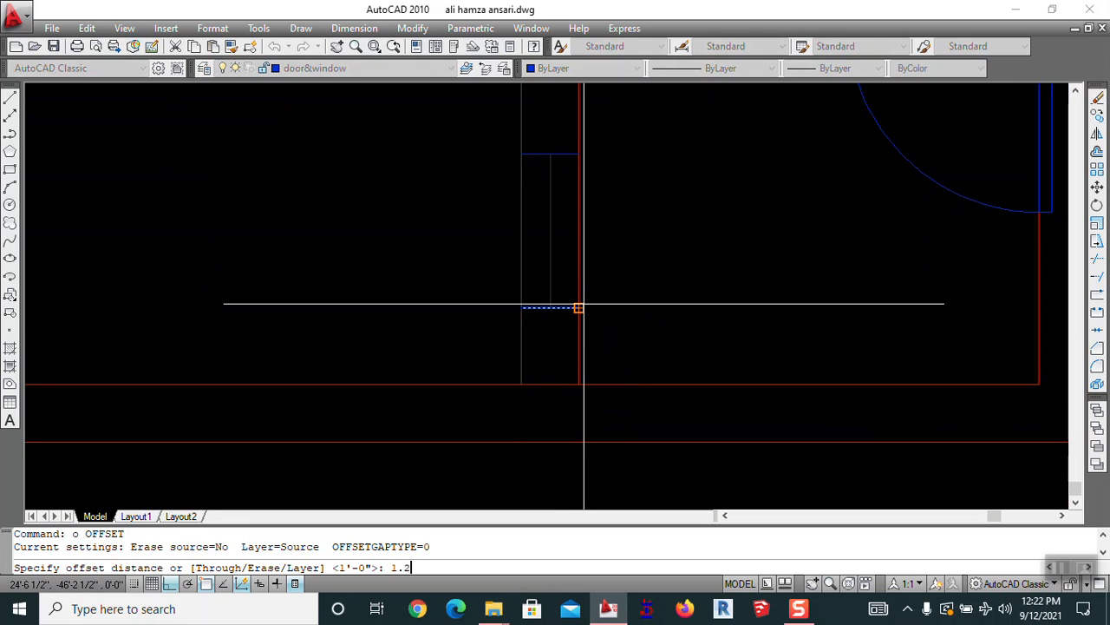
text(1.2)
key(Return)
click(548, 252)
click(678, 251)
scroll(541, 254, up, 3)
click(559, 252)
click(538, 255)
key(Escape)
Erase the vertical centre line, then bring the staircase area into view
text(e)
key(Return)
click(560, 269)
scroll(561, 269, down, 5)
mouse_move(561, 269)
middle_down()
mouse_move(466, 416)
mouse_move(405, 274)
mouse_move(595, 337)
mouse_move(736, 255)
mouse_move(672, 226)
mouse_move(662, 317)
middle_up()
scroll(736, 255, down, 3)
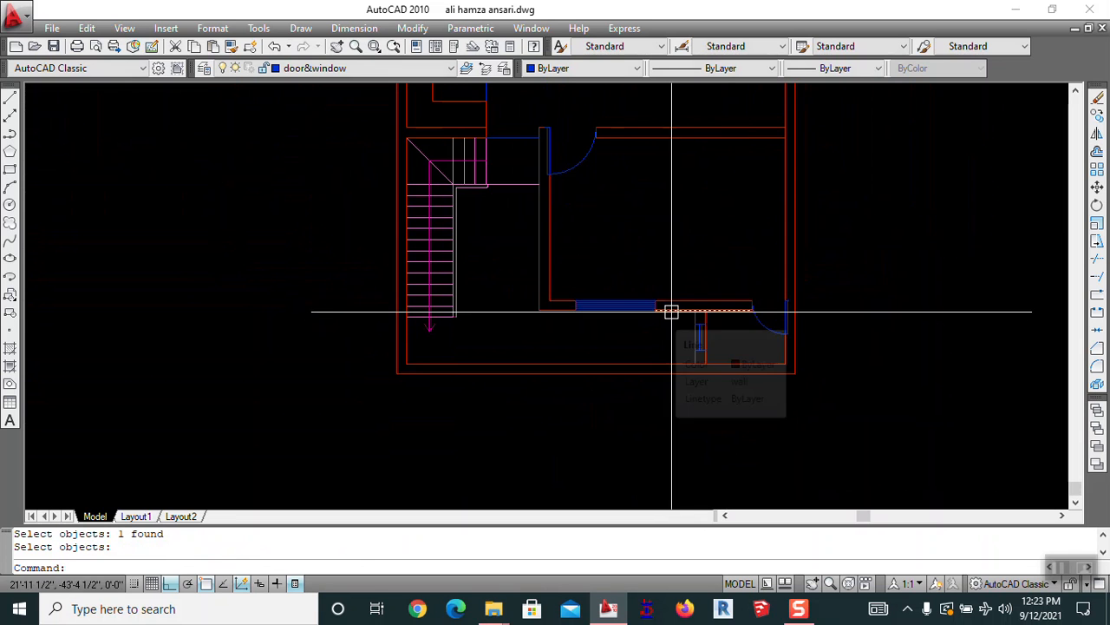
middle_drag(688, 216, 632, 430)
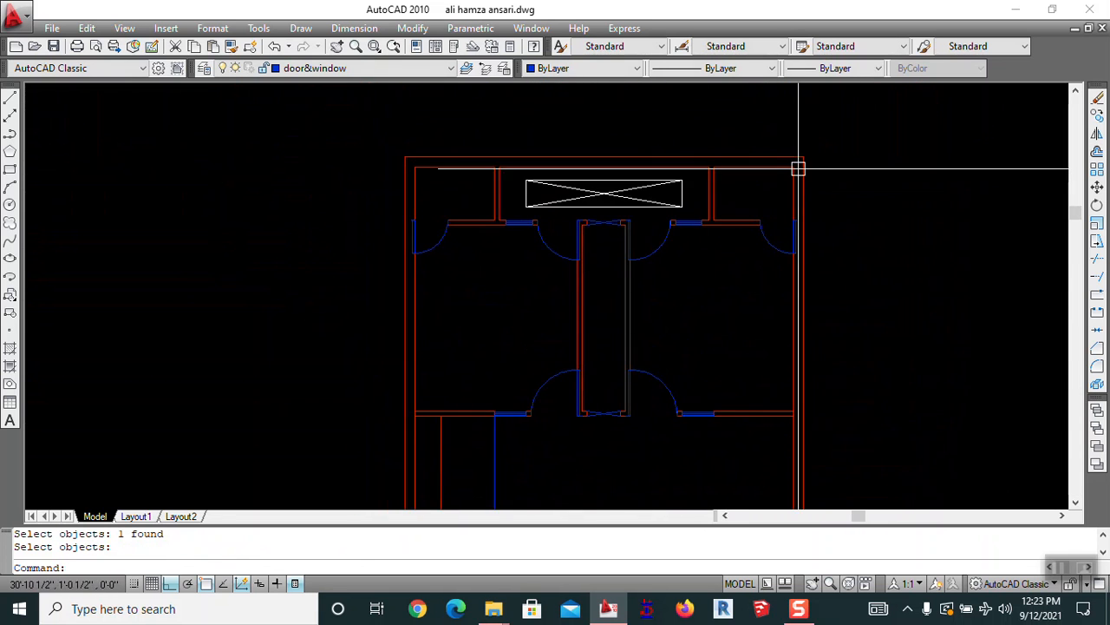
scroll(526, 118, down, 2)
middle_drag(551, 348, 540, 191)
scroll(467, 197, up, 3)
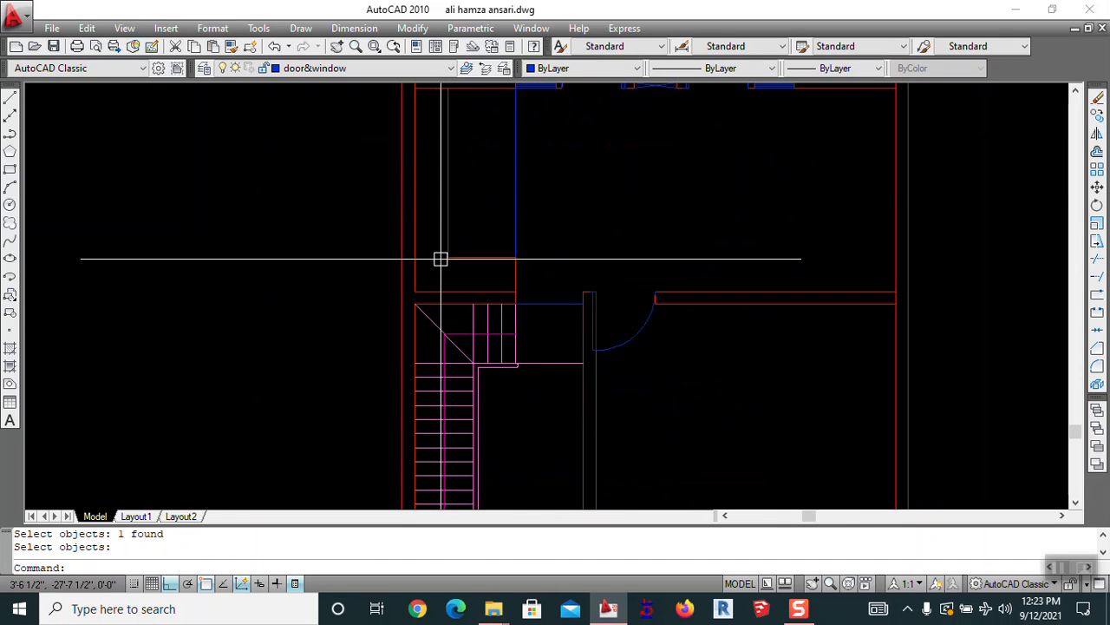
Open Hatch and Gradient and pick a point inside the enclosed area to fill
key(Return)
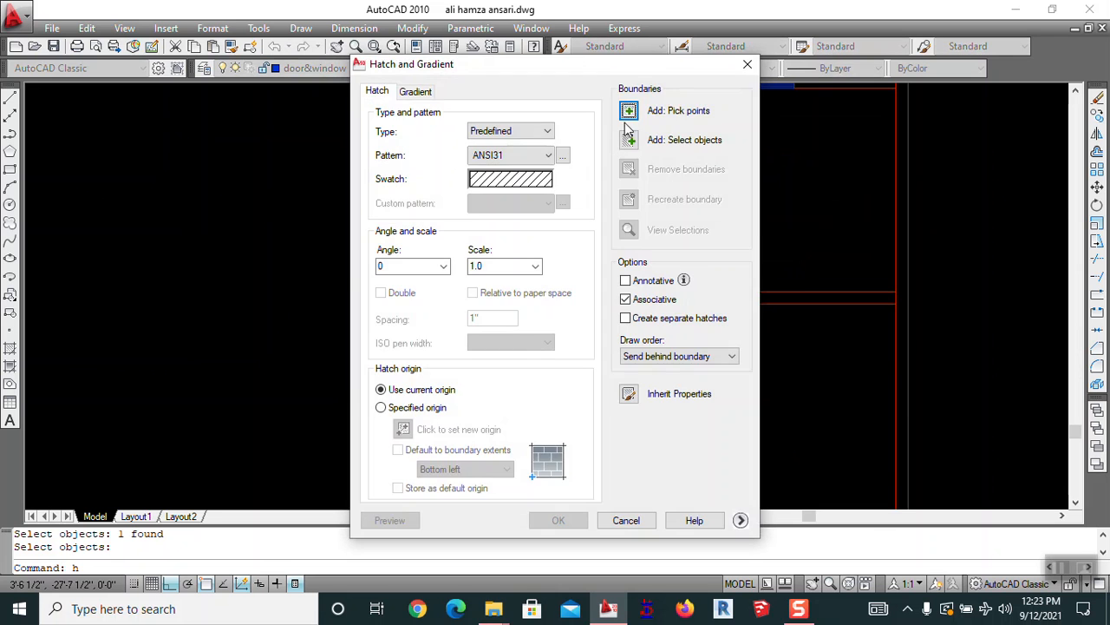
click(629, 112)
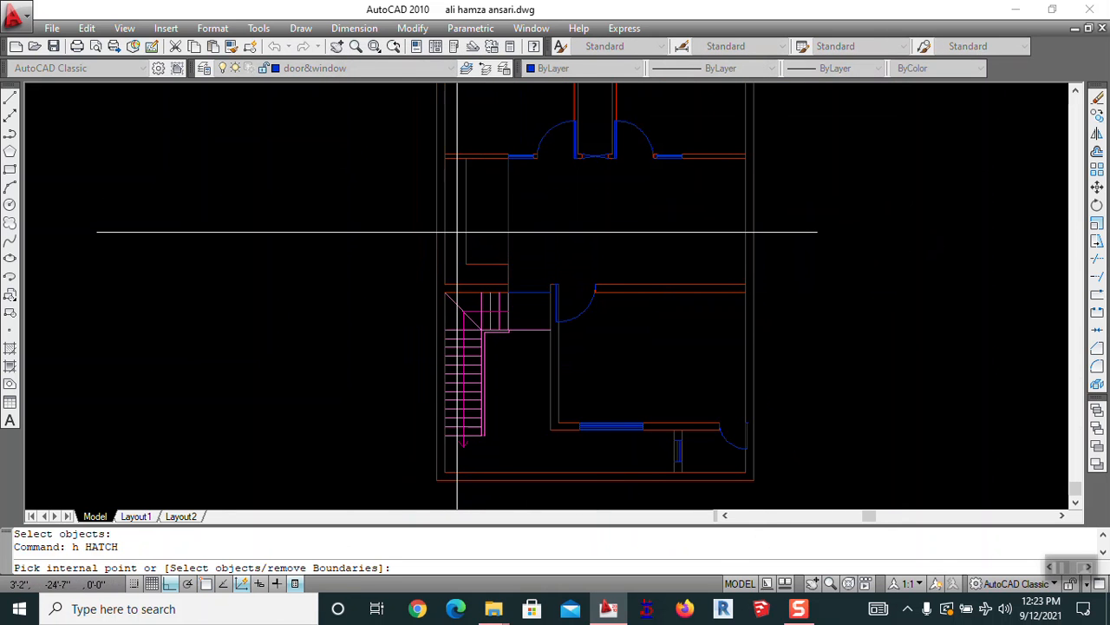
click(458, 232)
key(Return)
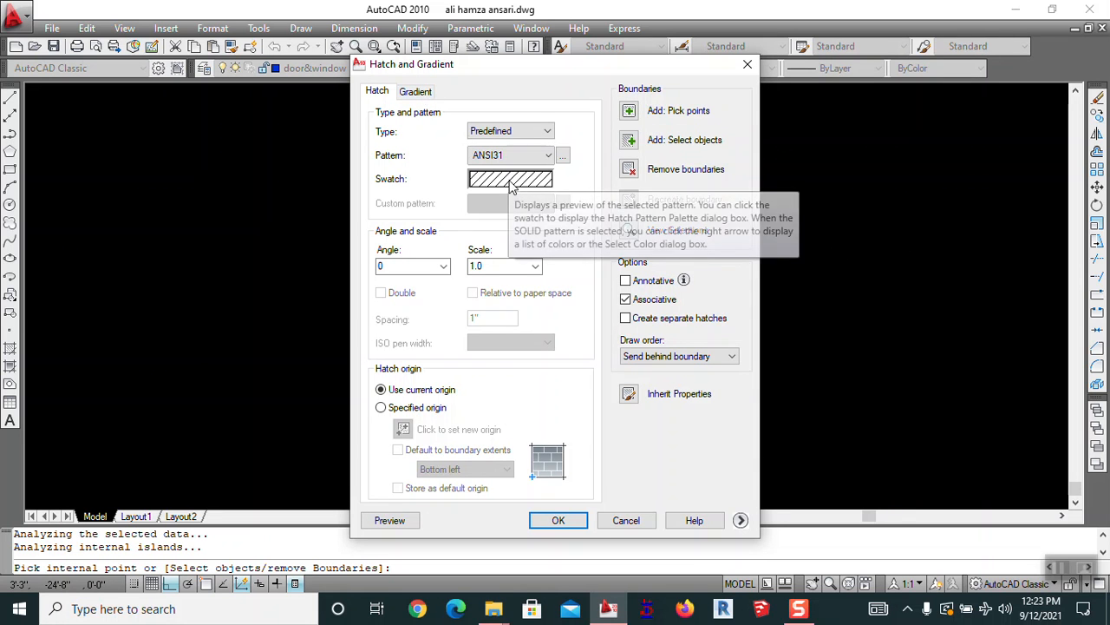
Choose a blue-grey one-colour gradient from the colour chooser
click(416, 92)
click(464, 150)
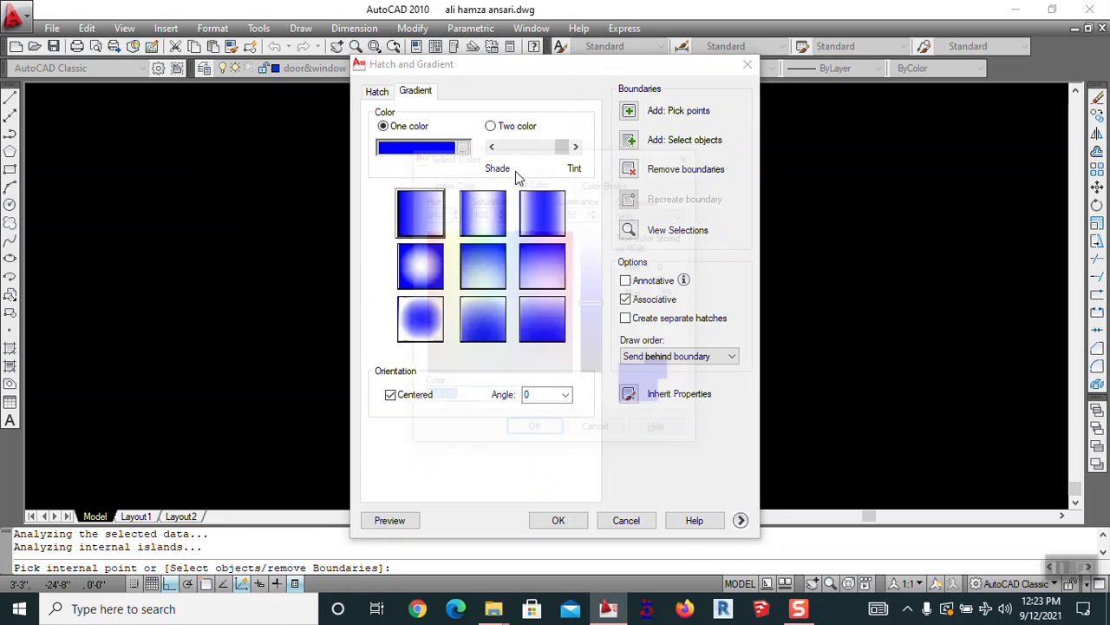
drag(467, 300, 438, 316)
click(521, 340)
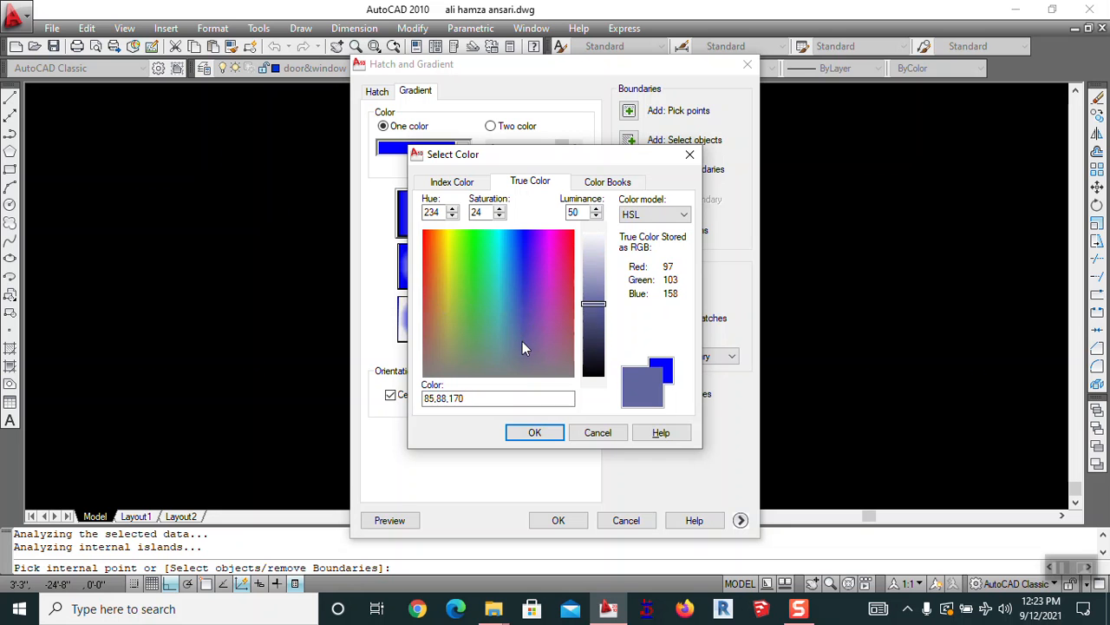
click(456, 185)
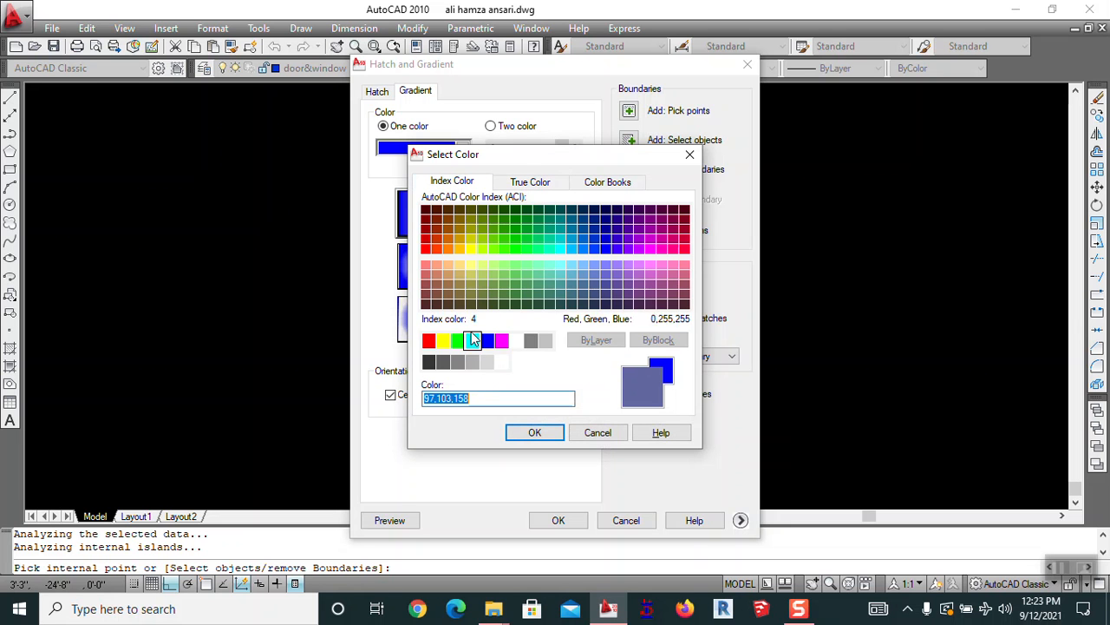
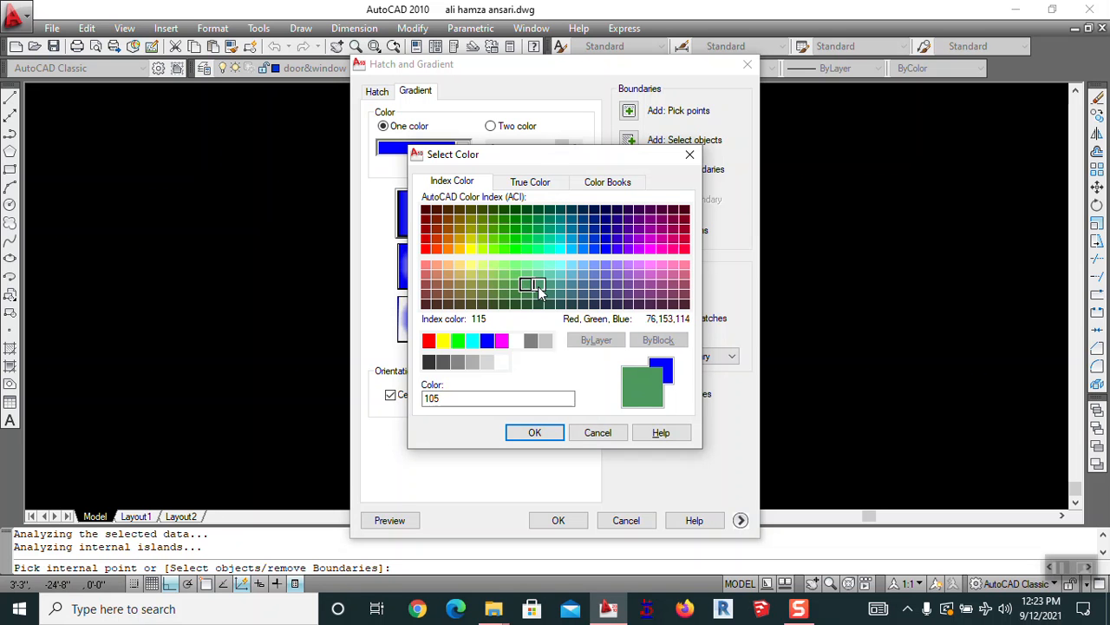
Fill the area with a slightly darkened green one-colour gradient using index colour 115
click(534, 431)
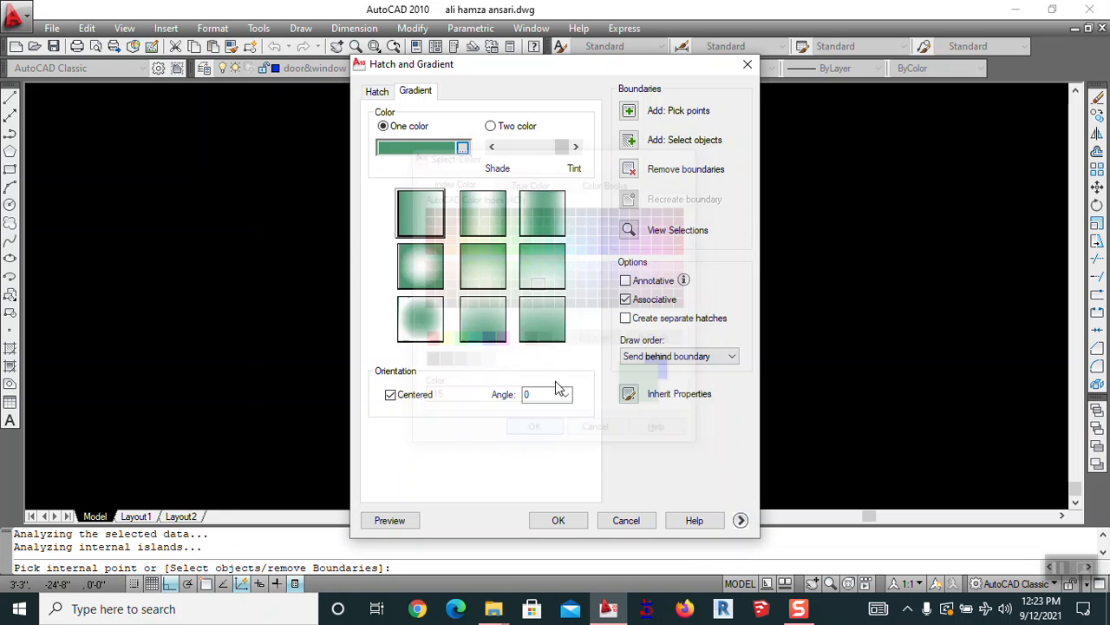
drag(562, 155, 549, 156)
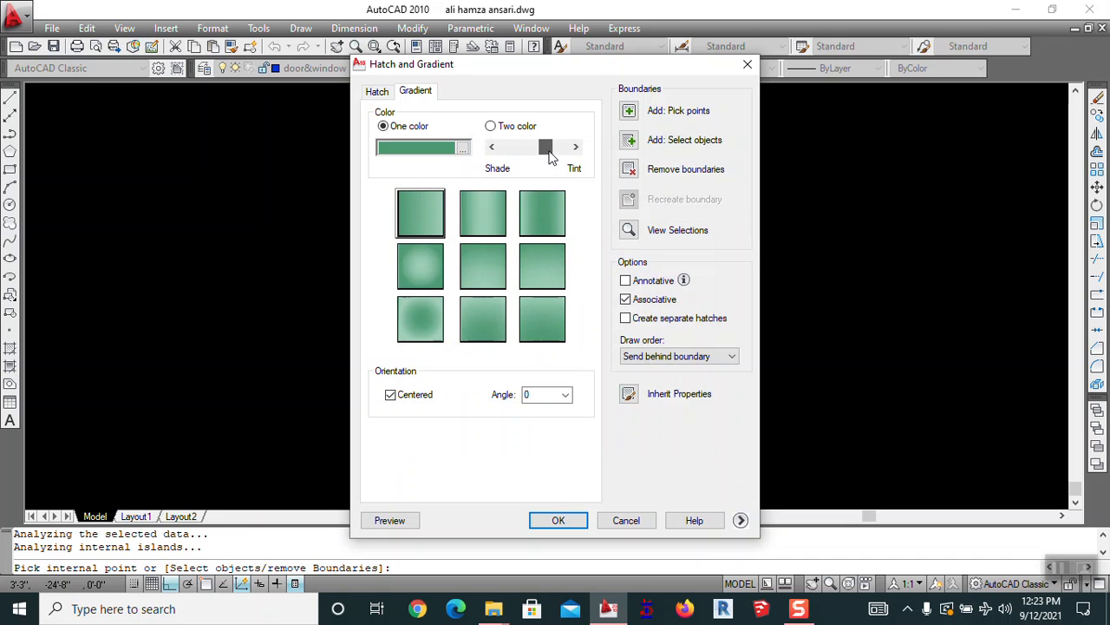
click(389, 520)
click(524, 303)
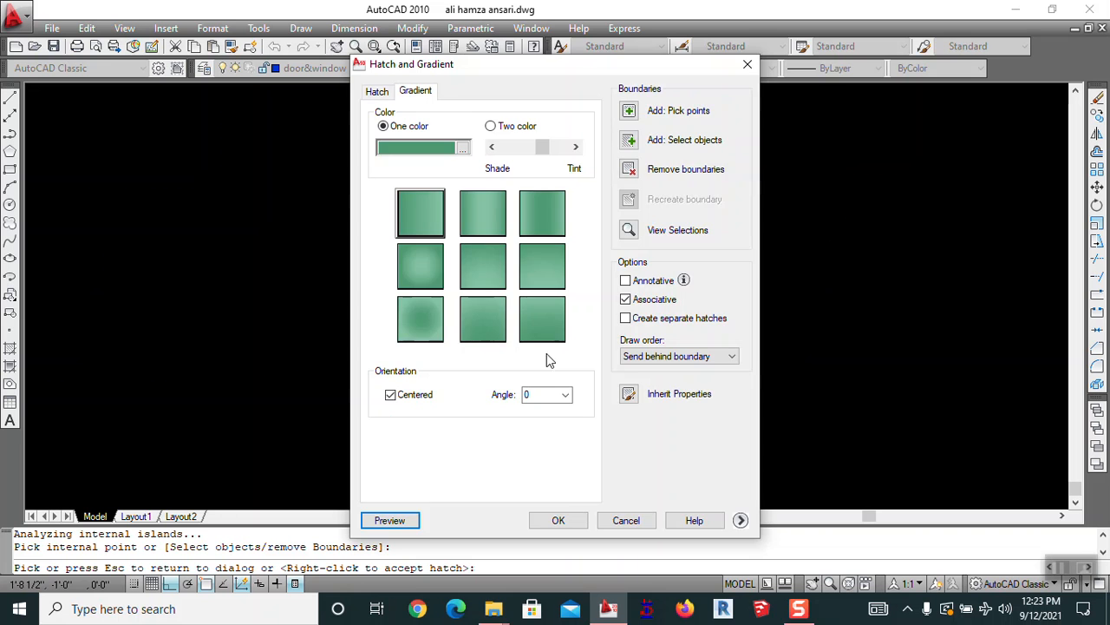
click(562, 519)
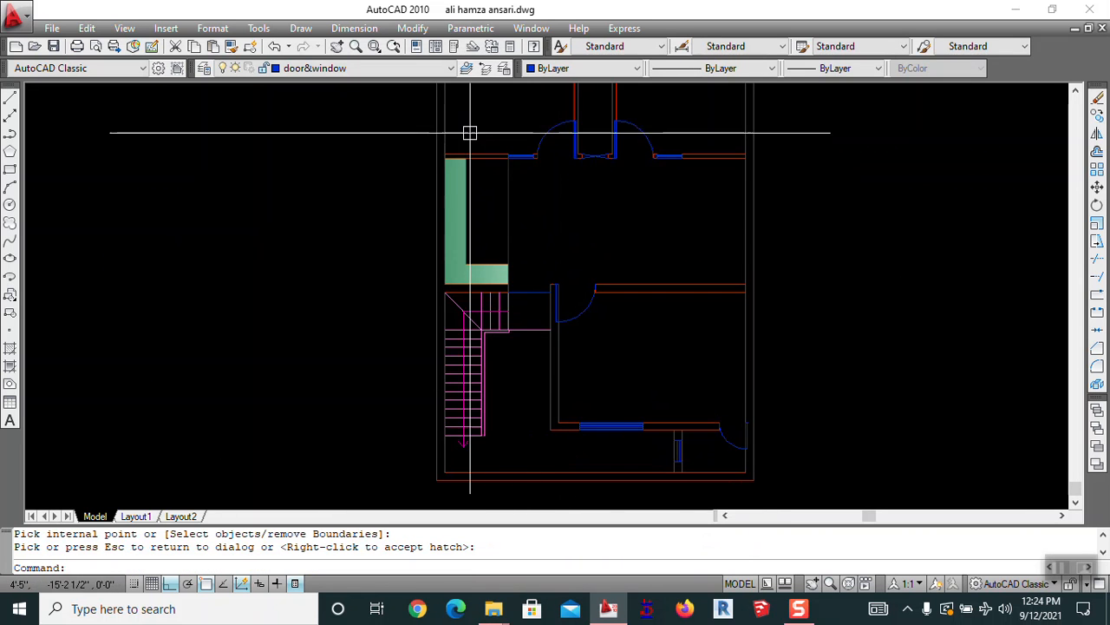
Pan the floor plan and bring the Hatch and Gradient settings back up
scroll(516, 286, up, 1)
mouse_move(516, 286)
middle_down()
mouse_move(501, 164)
mouse_move(530, 313)
middle_up()
key(Return)
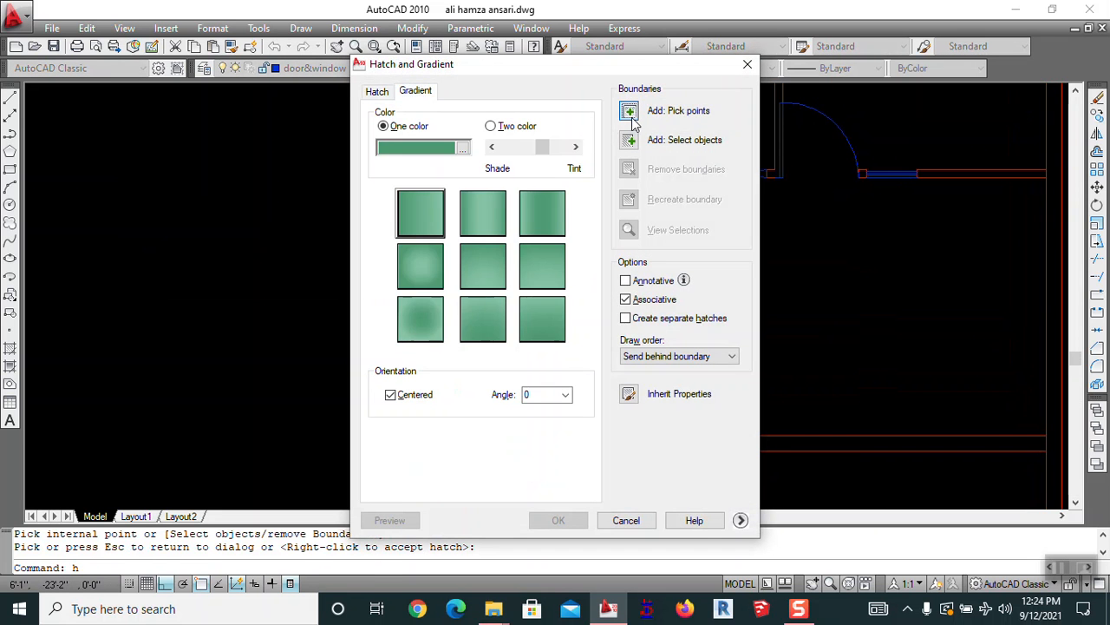
click(629, 111)
click(511, 300)
key(Return)
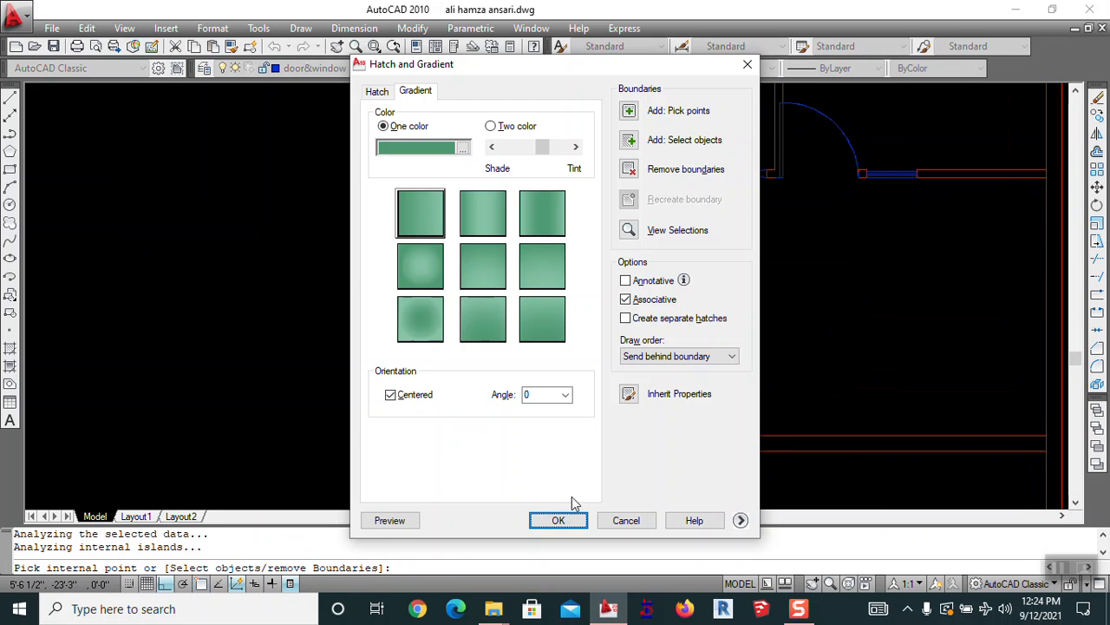
click(466, 149)
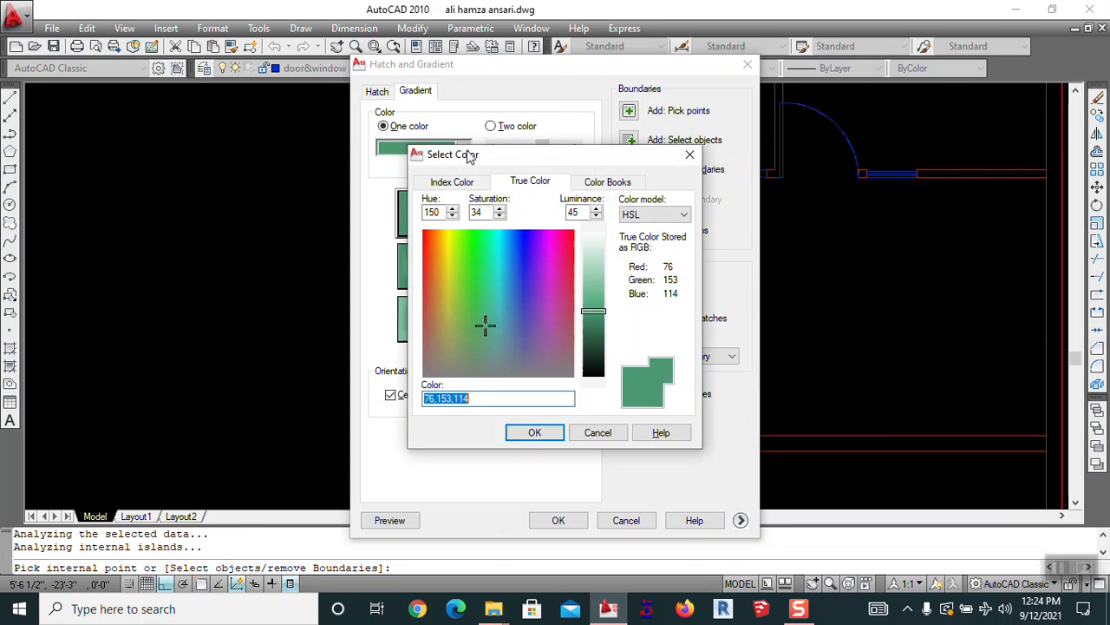
click(460, 310)
click(452, 324)
click(454, 339)
click(488, 329)
click(448, 338)
click(535, 432)
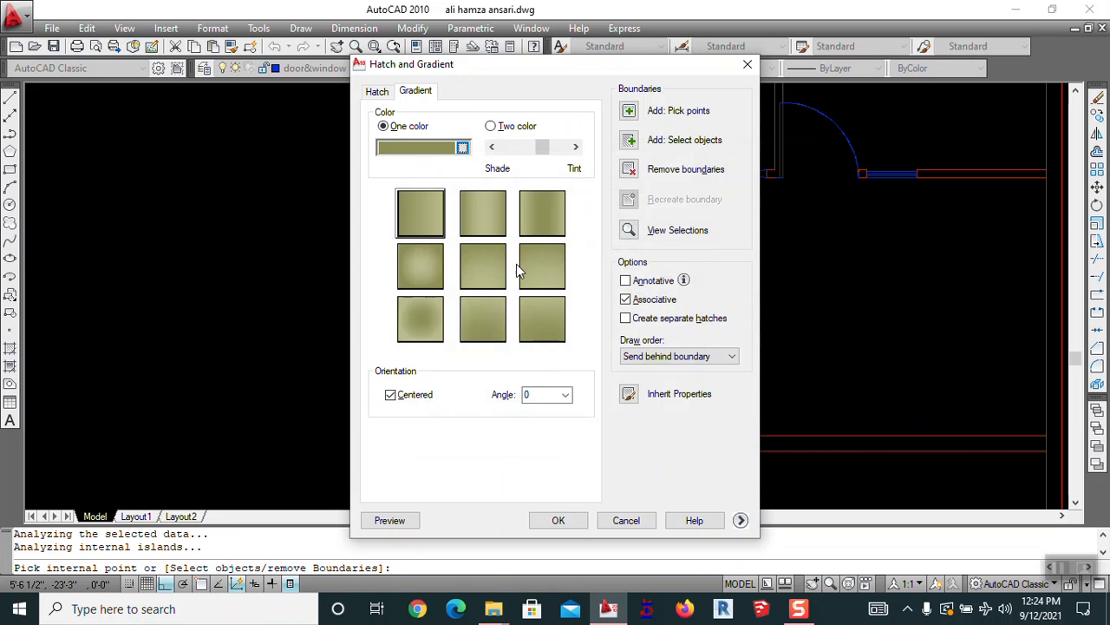
mouse_move(544, 153)
mouse_down()
mouse_move(524, 153)
mouse_move(540, 154)
mouse_up()
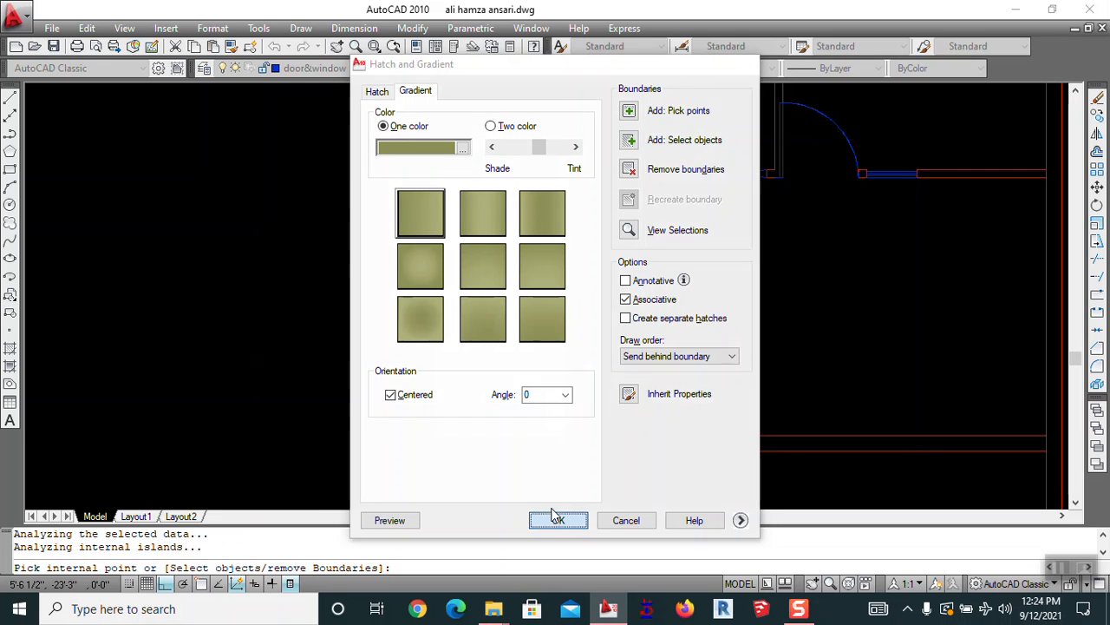
click(558, 520)
scroll(639, 304, up, 5)
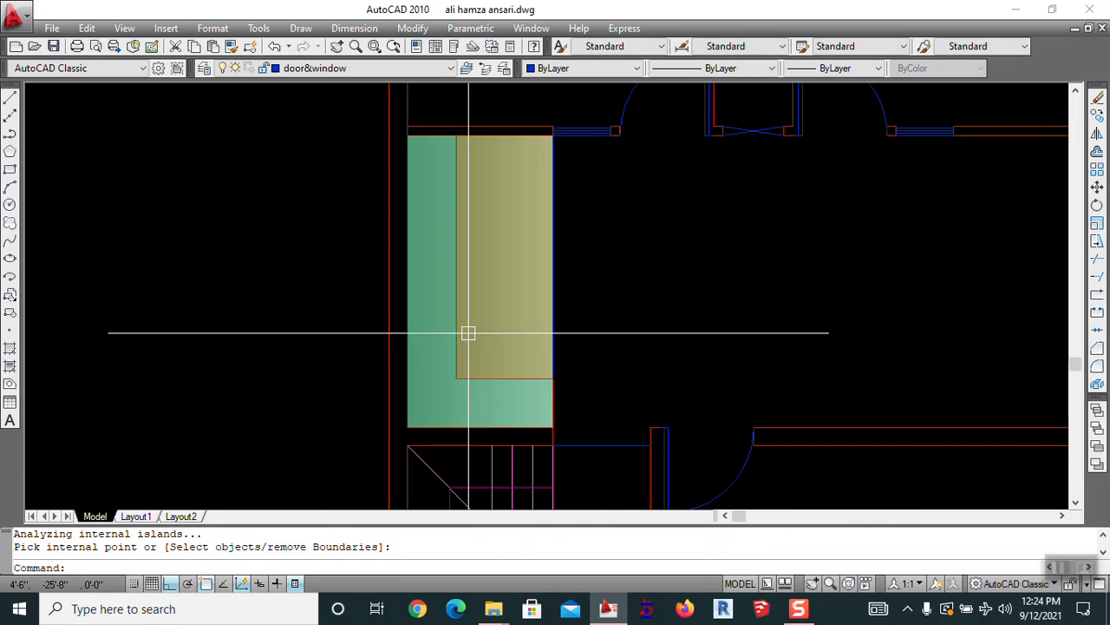
key(Escape)
text(e)
key(Return)
click(500, 299)
click(499, 299)
click(482, 304)
key(space)
click(501, 287)
click(461, 313)
key(Escape)
click(517, 263)
key(Delete)
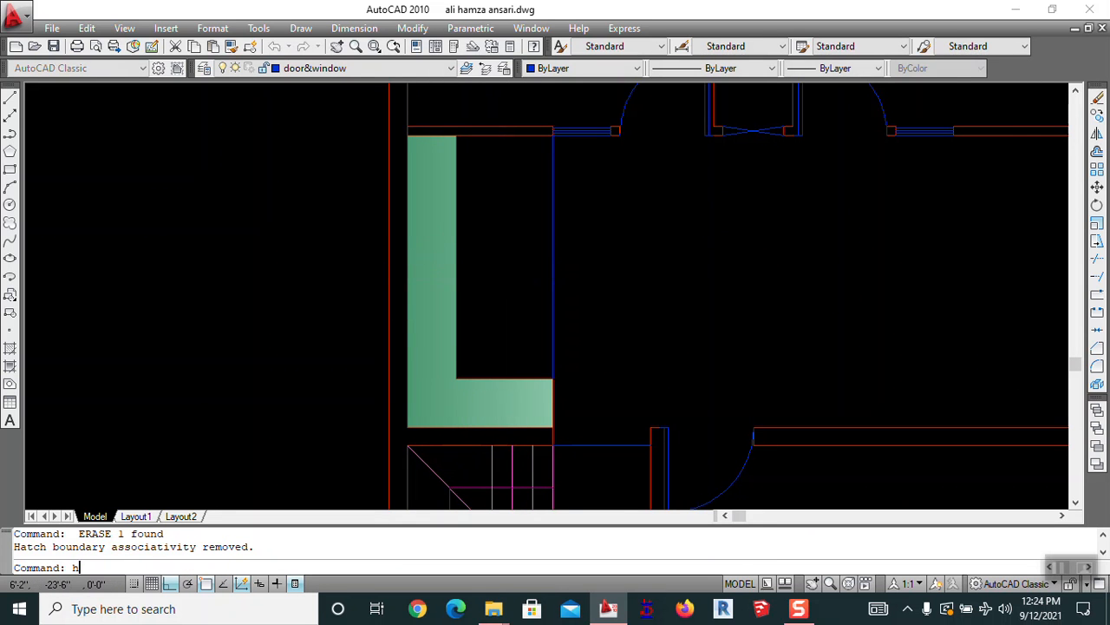
text(h)
key(Return)
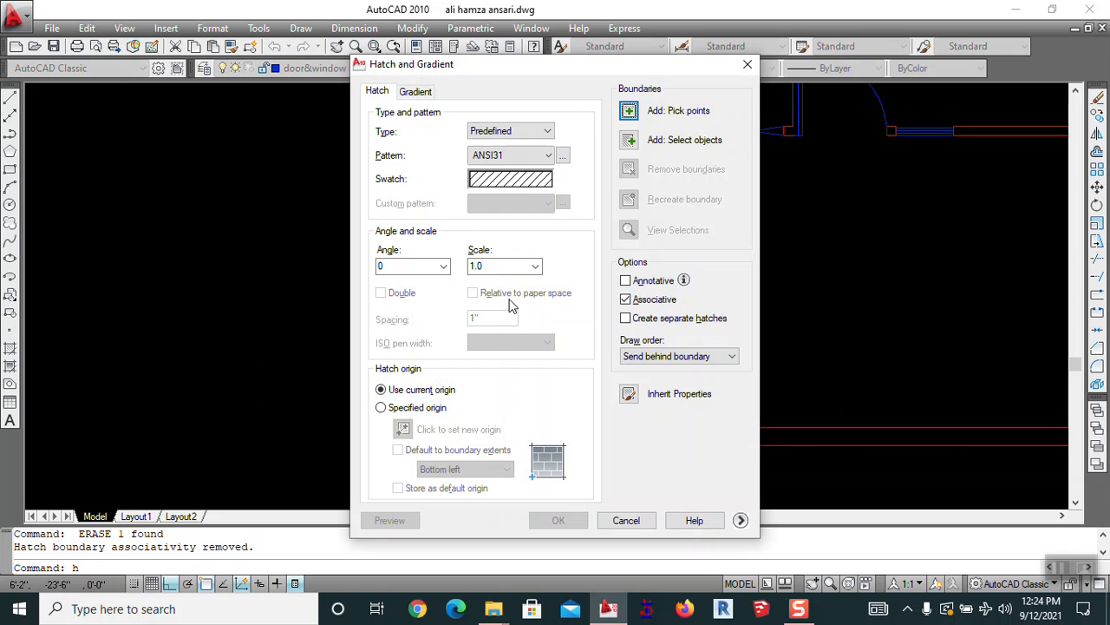
click(629, 112)
click(523, 324)
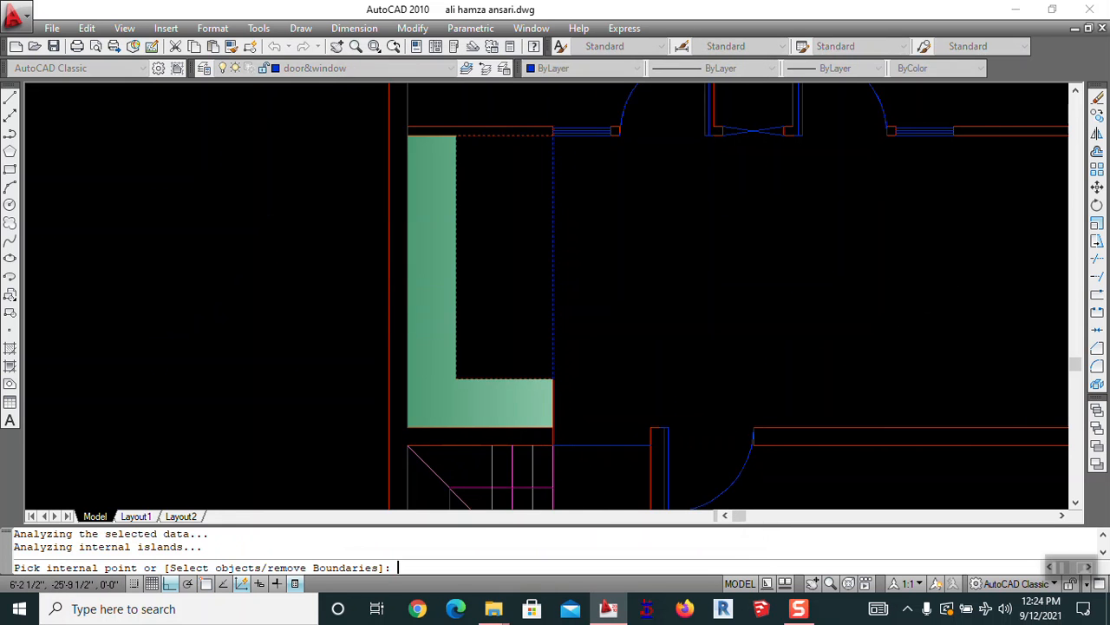
key(Return)
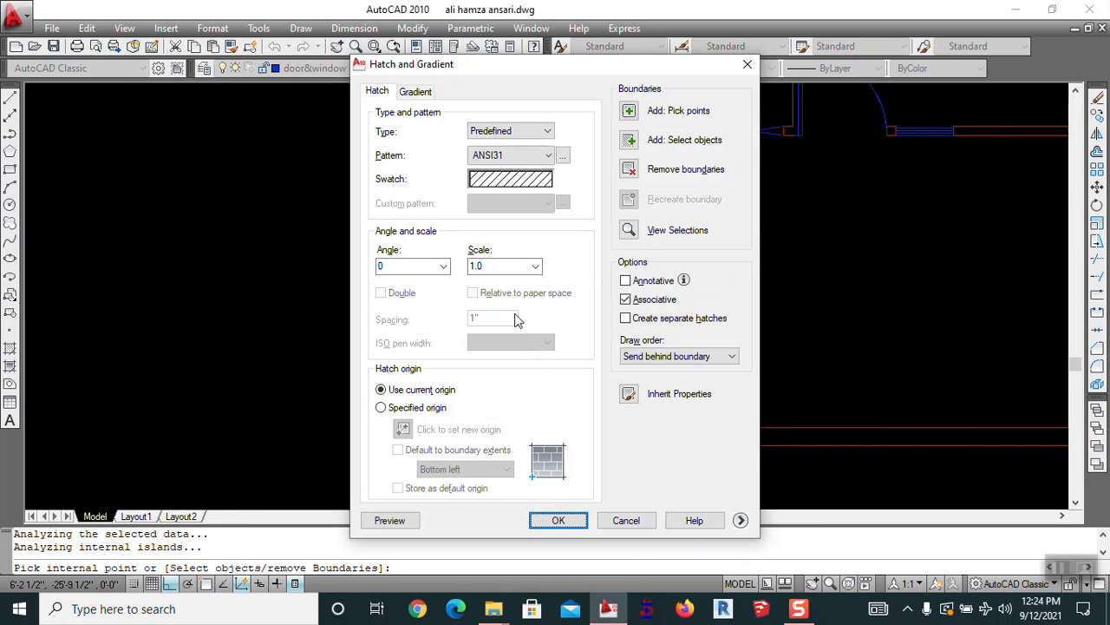
click(497, 178)
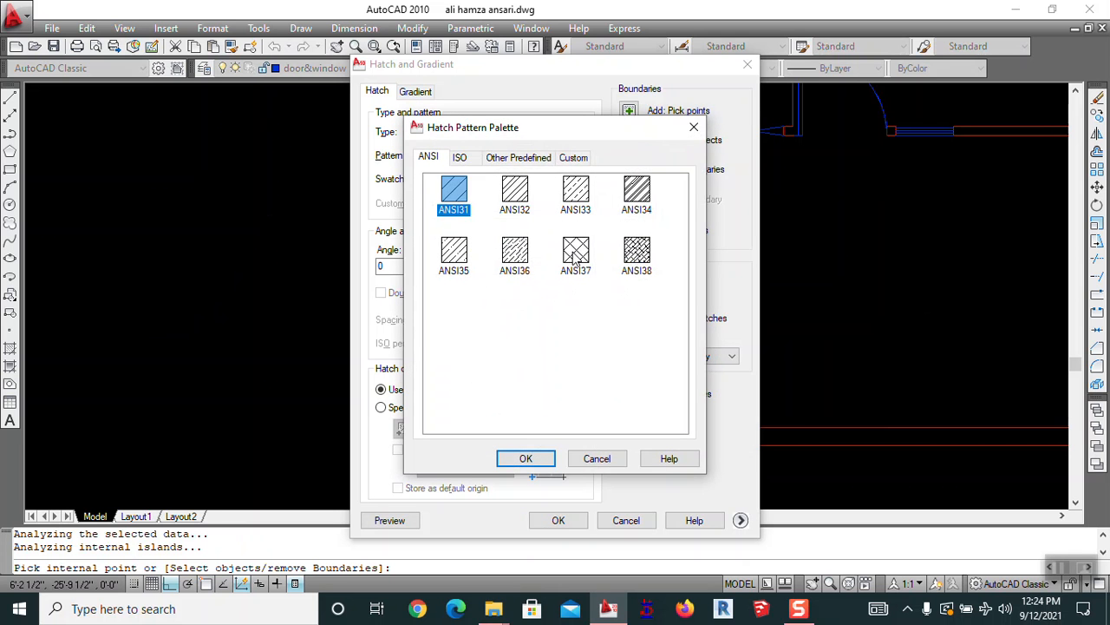
click(574, 253)
click(526, 458)
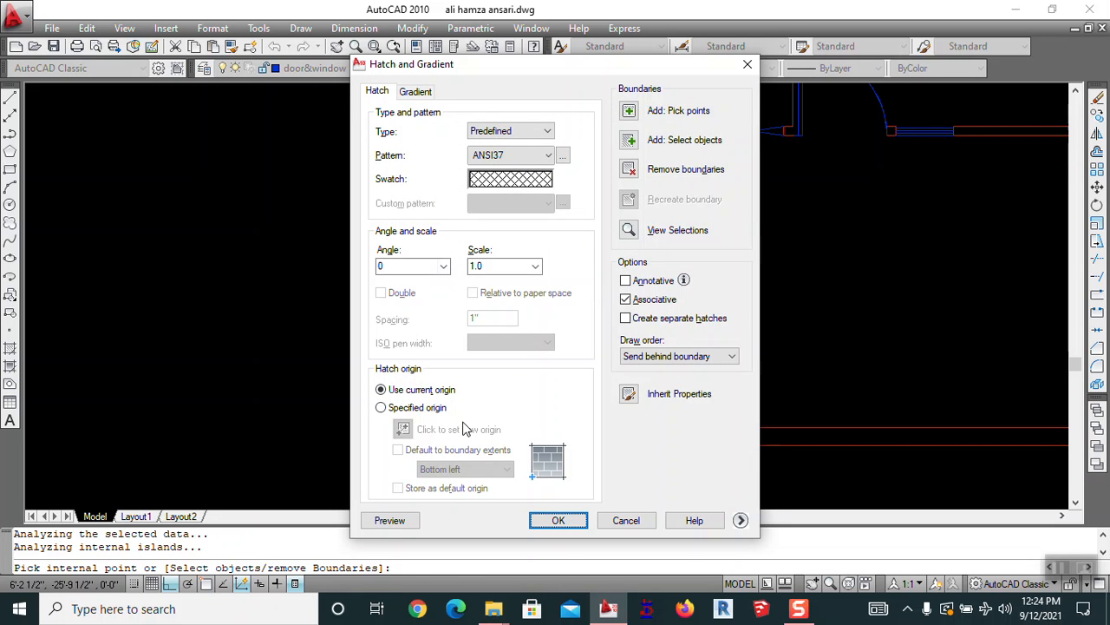
click(400, 526)
key(Escape)
double_click(495, 266)
click(390, 520)
key(Escape)
double_click(495, 266)
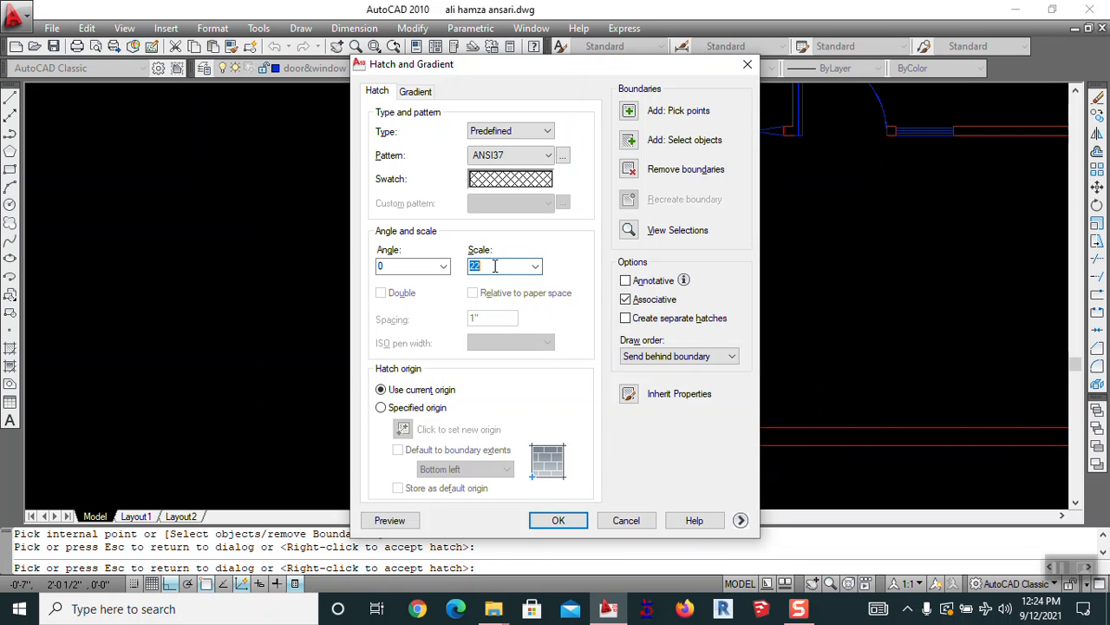
text(43)
click(389, 519)
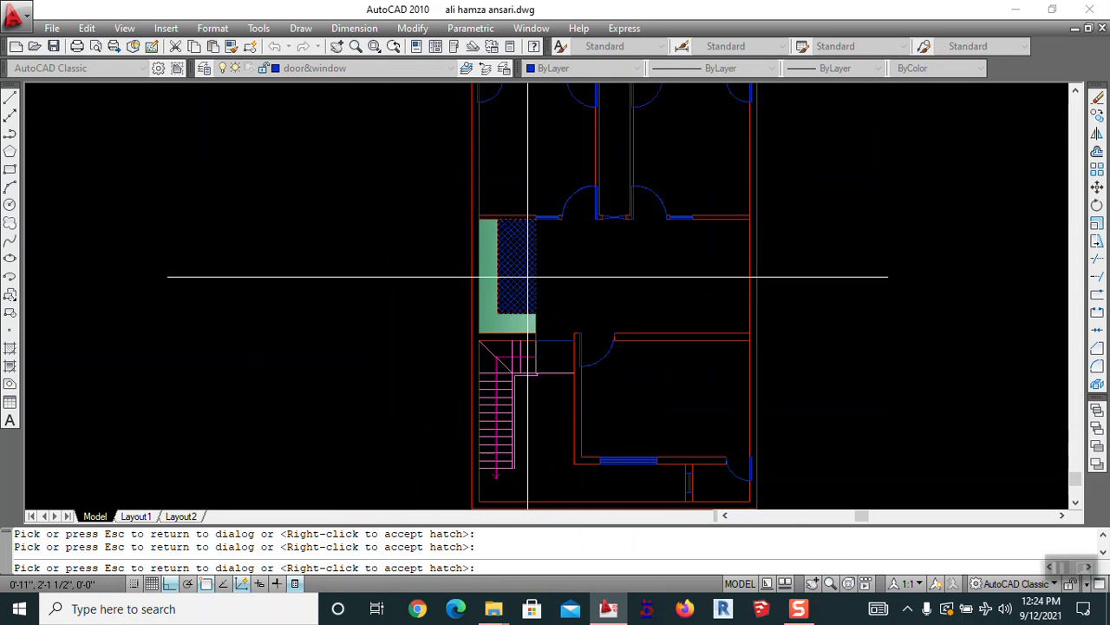
scroll(510, 273, up, 5)
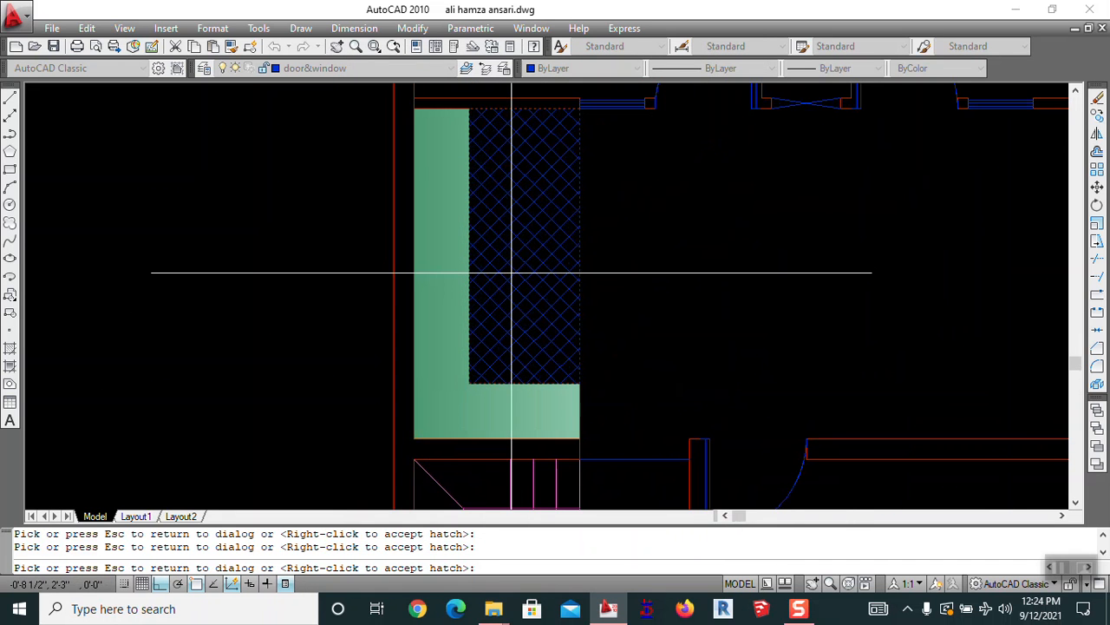
key(Escape)
key(Escape)
key(space)
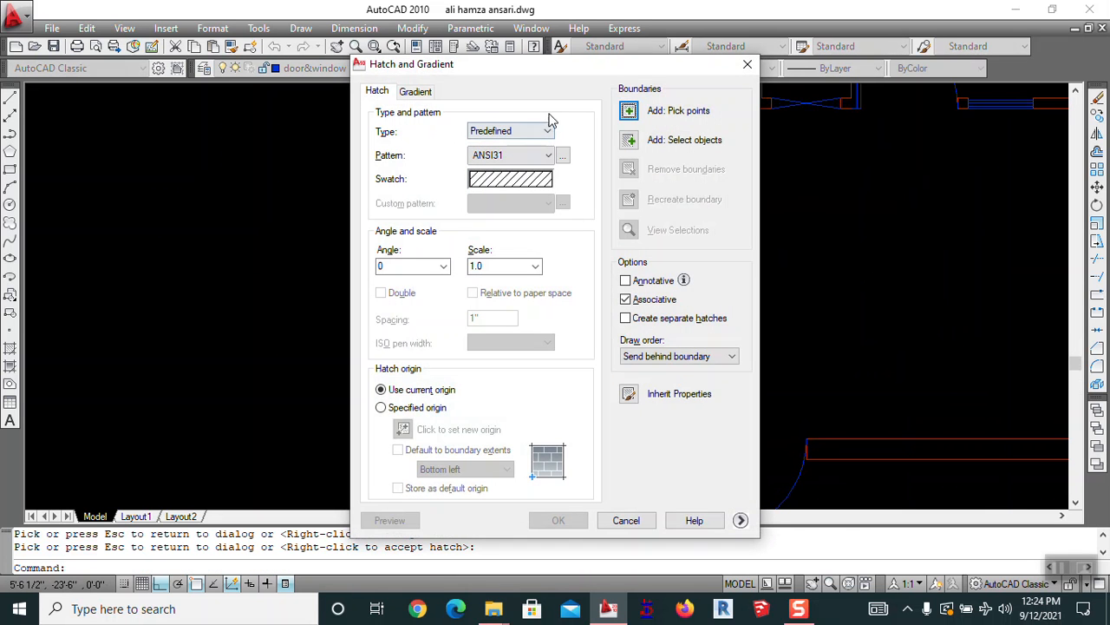
Pick the empty rectangle inside the green L for a gradient and try blue-grey colours
click(420, 92)
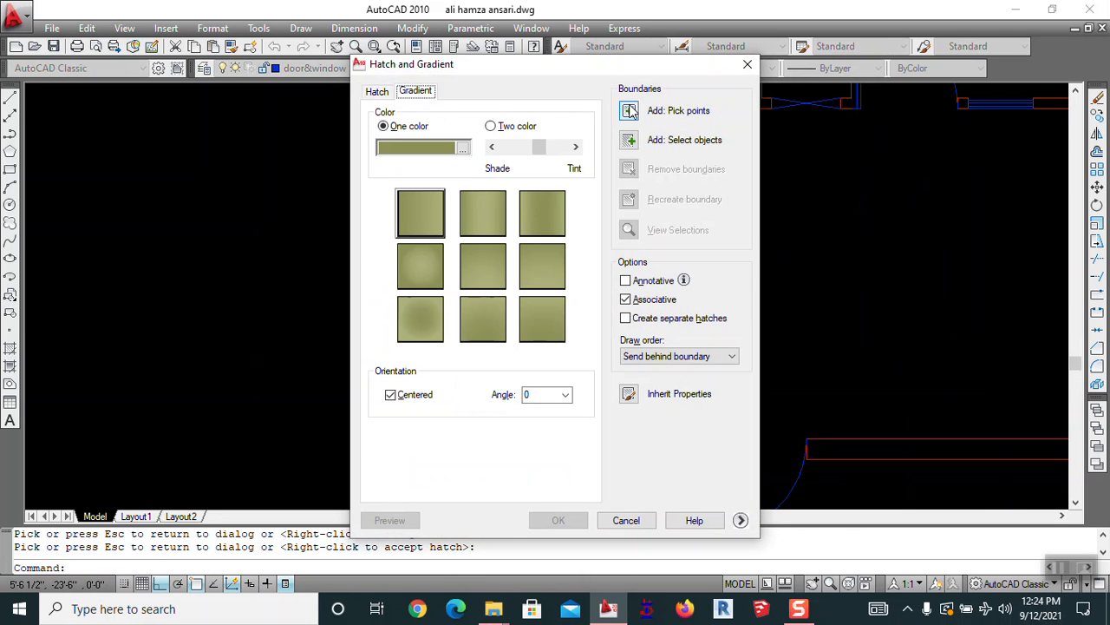
click(629, 110)
click(524, 367)
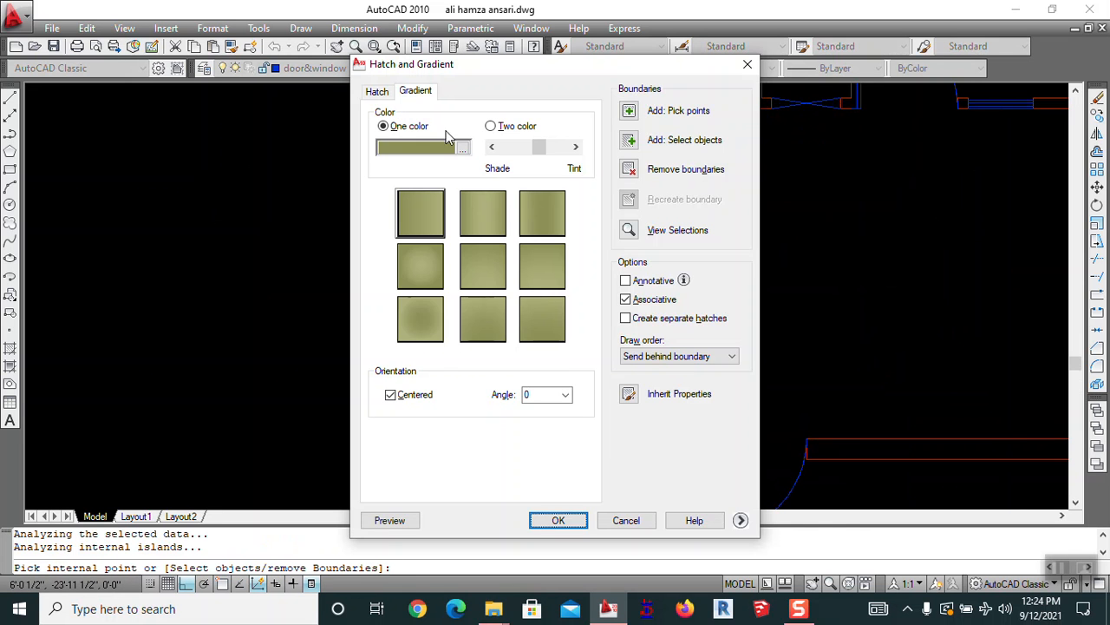
click(465, 151)
click(520, 328)
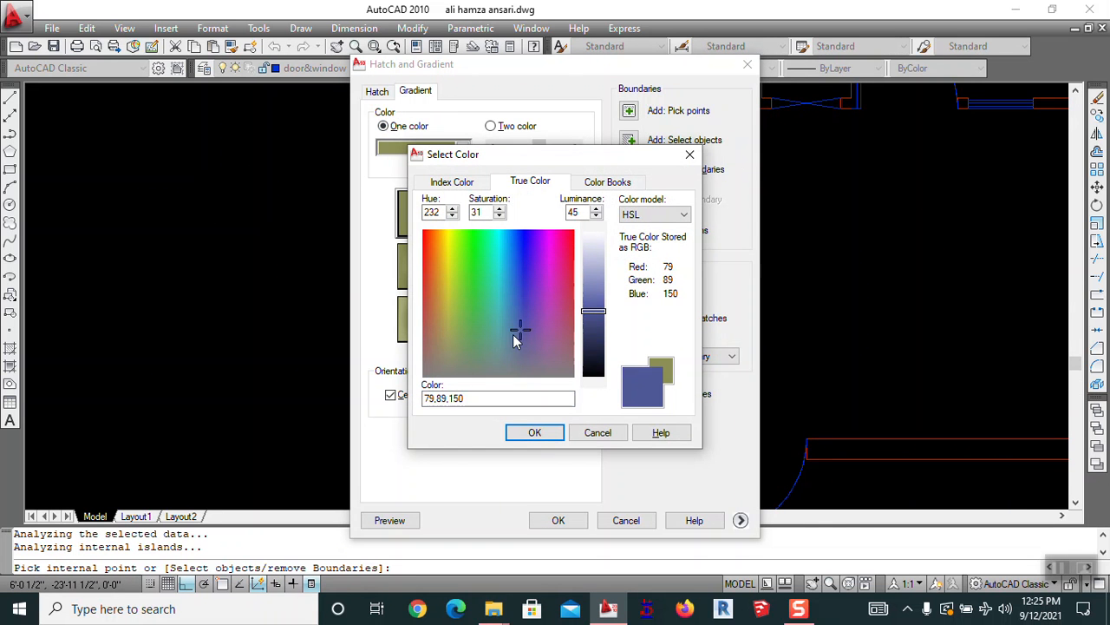
click(506, 338)
click(512, 357)
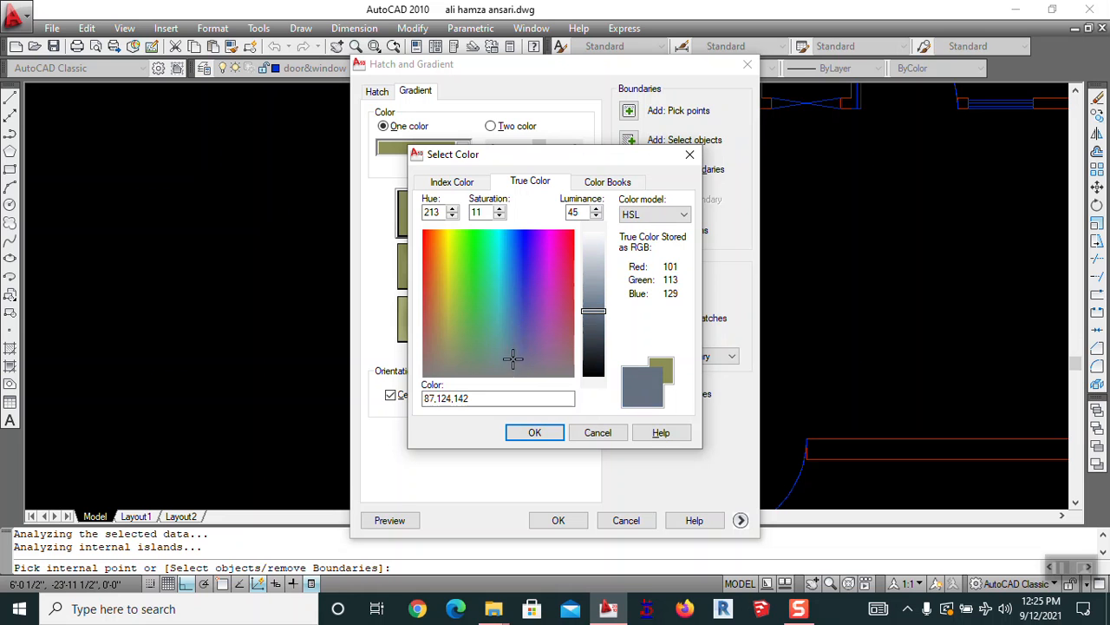
Apply a lightened index colour 254 grey gradient, then reopen the hatch settings
click(452, 182)
click(486, 362)
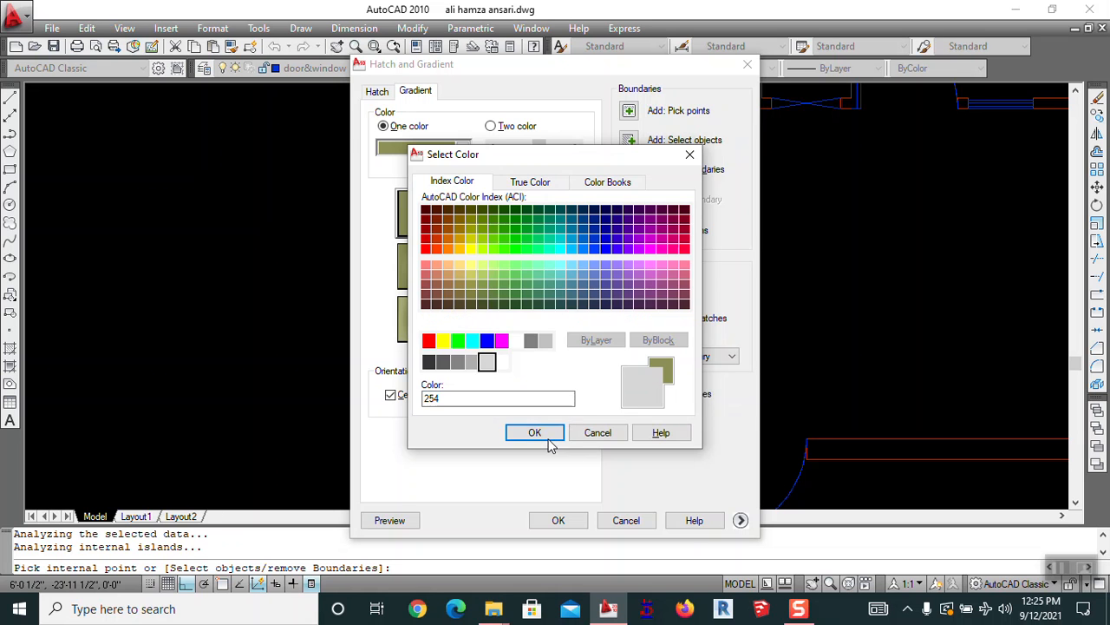
click(546, 441)
drag(537, 158, 547, 159)
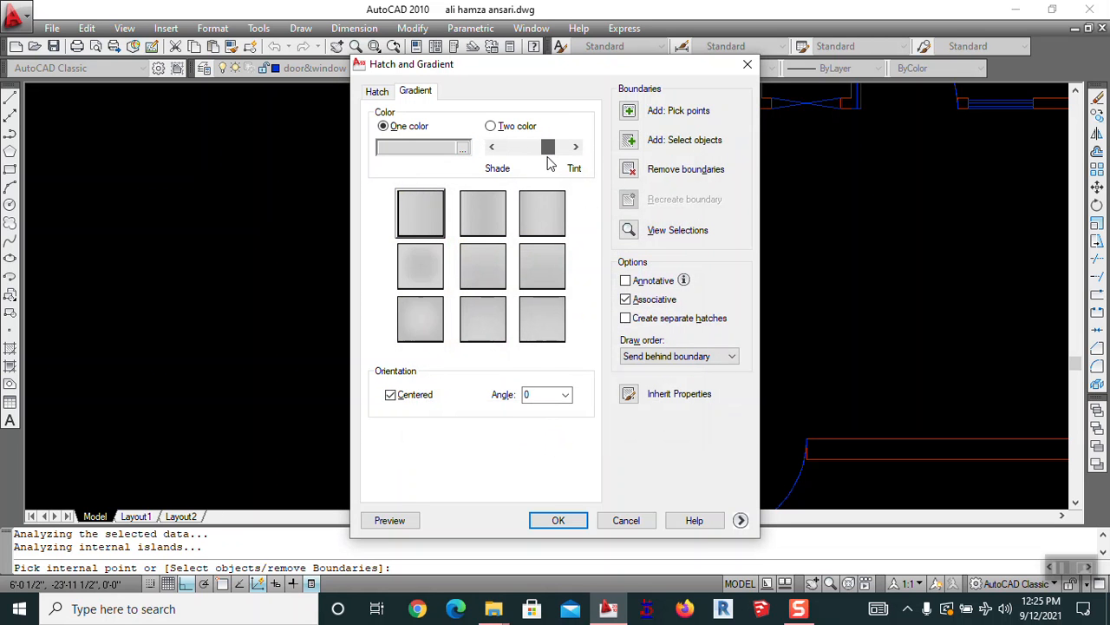
click(558, 520)
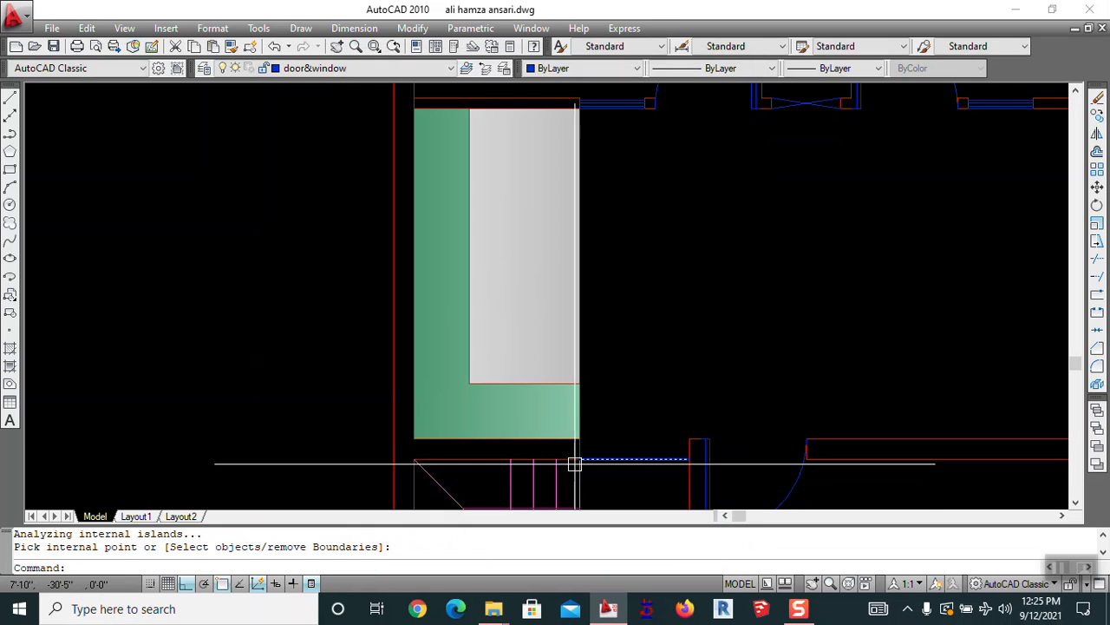
key(Return)
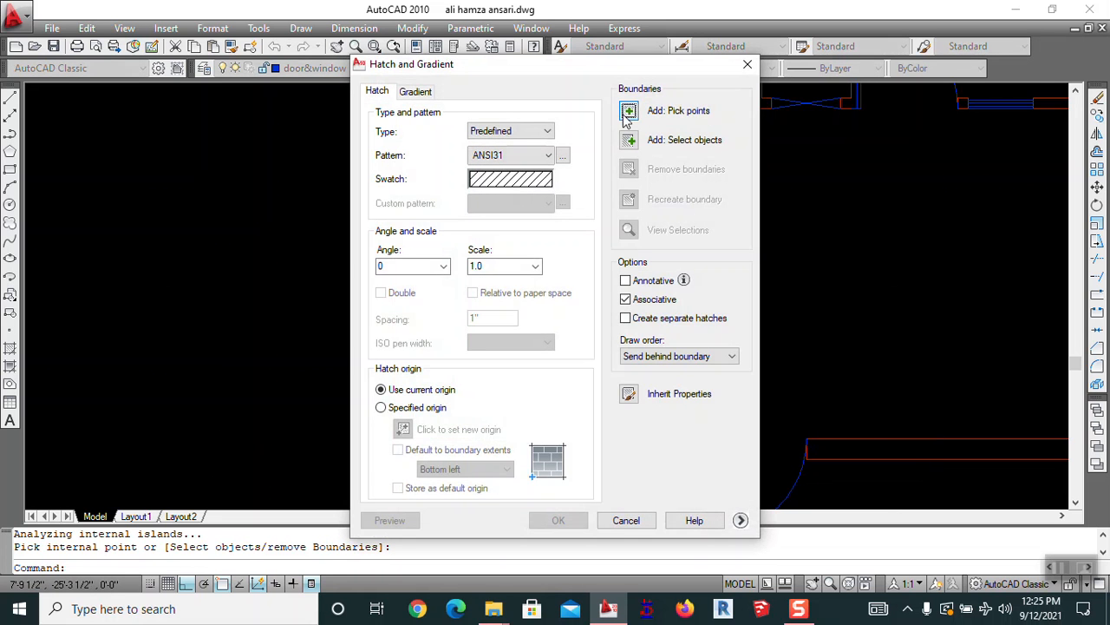
Pick the area beside the green strip and choose the ANSI37 hatch pattern
click(625, 117)
click(492, 162)
key(Return)
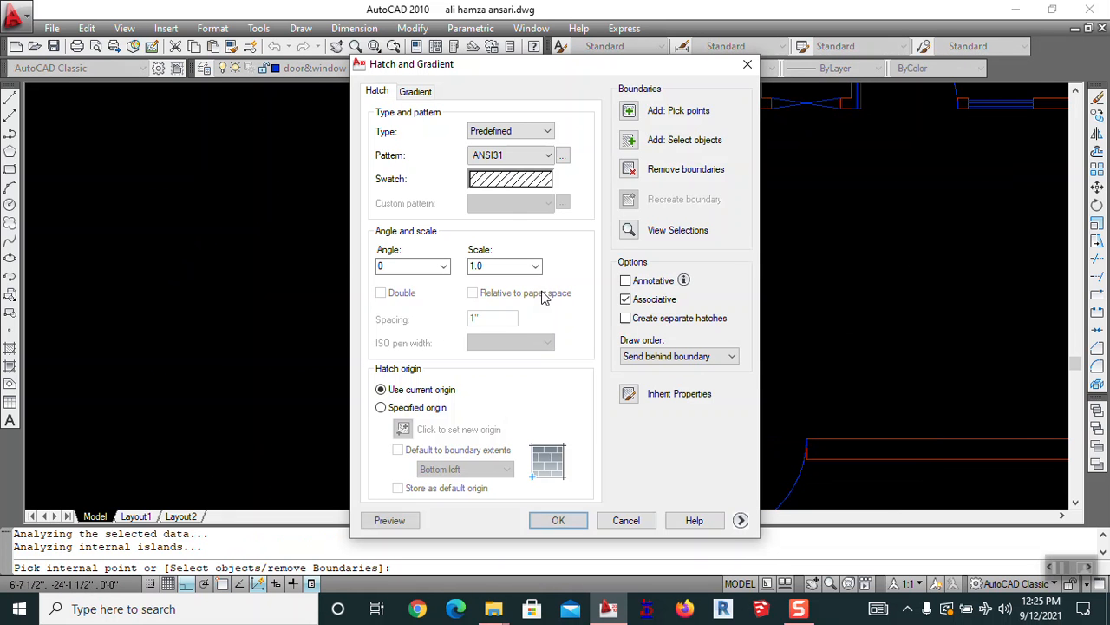
click(510, 182)
click(576, 255)
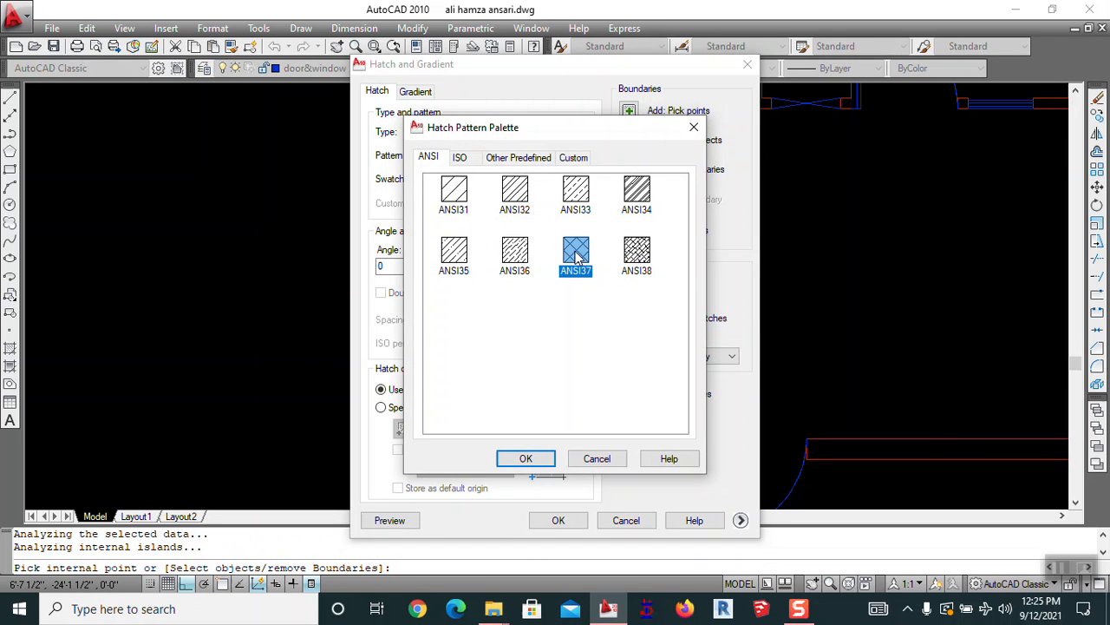
click(525, 458)
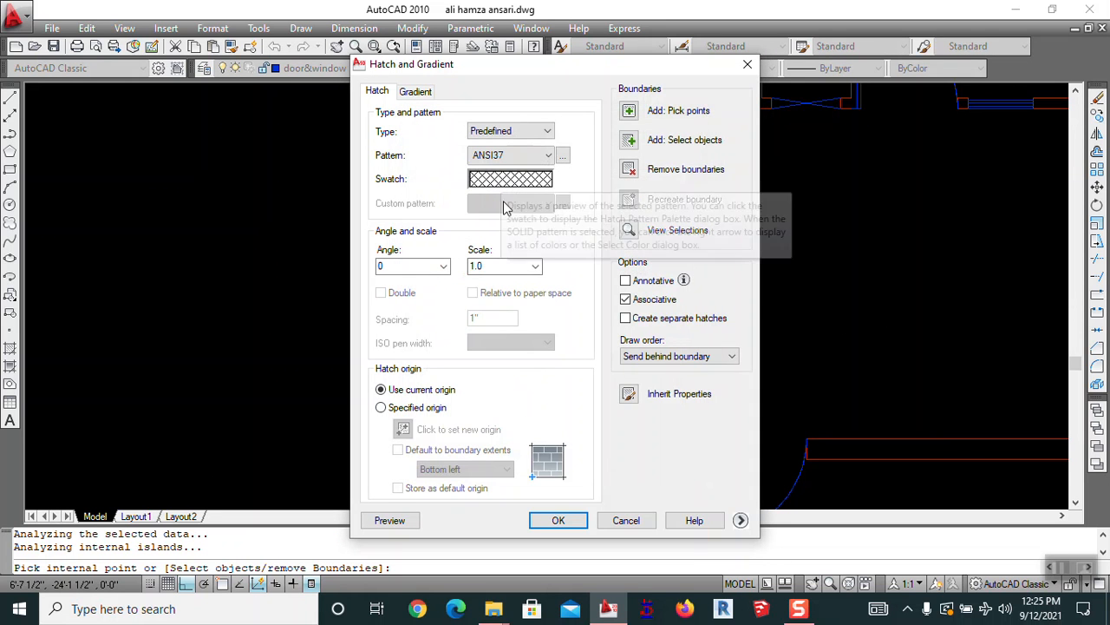
Set the hatch scale to 55 and preview it at angles 15 and 30
click(444, 267)
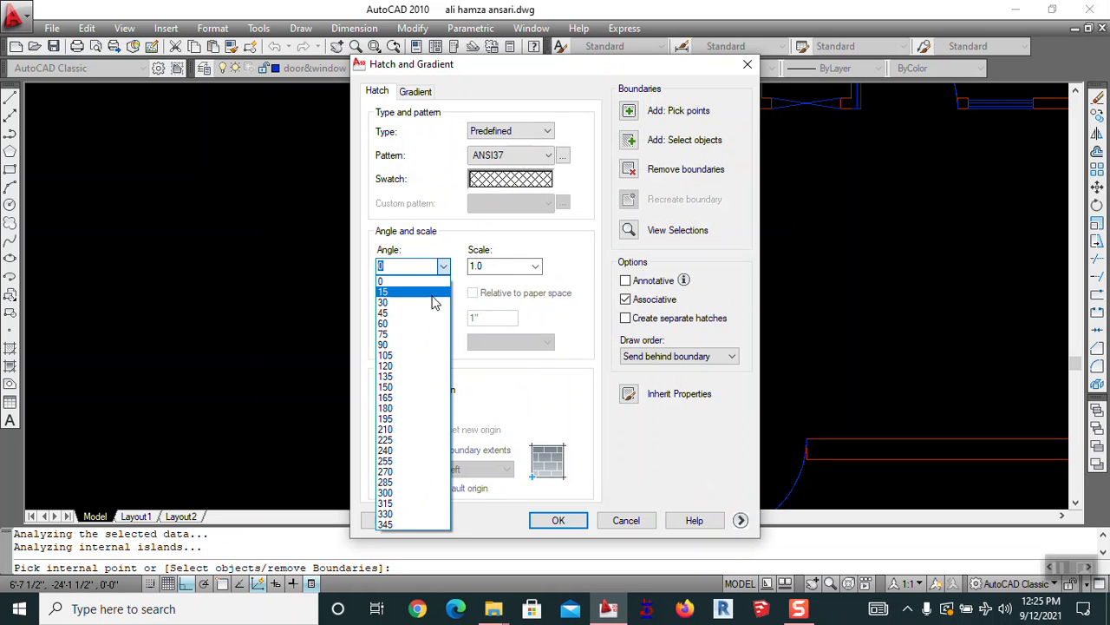
click(383, 291)
click(512, 266)
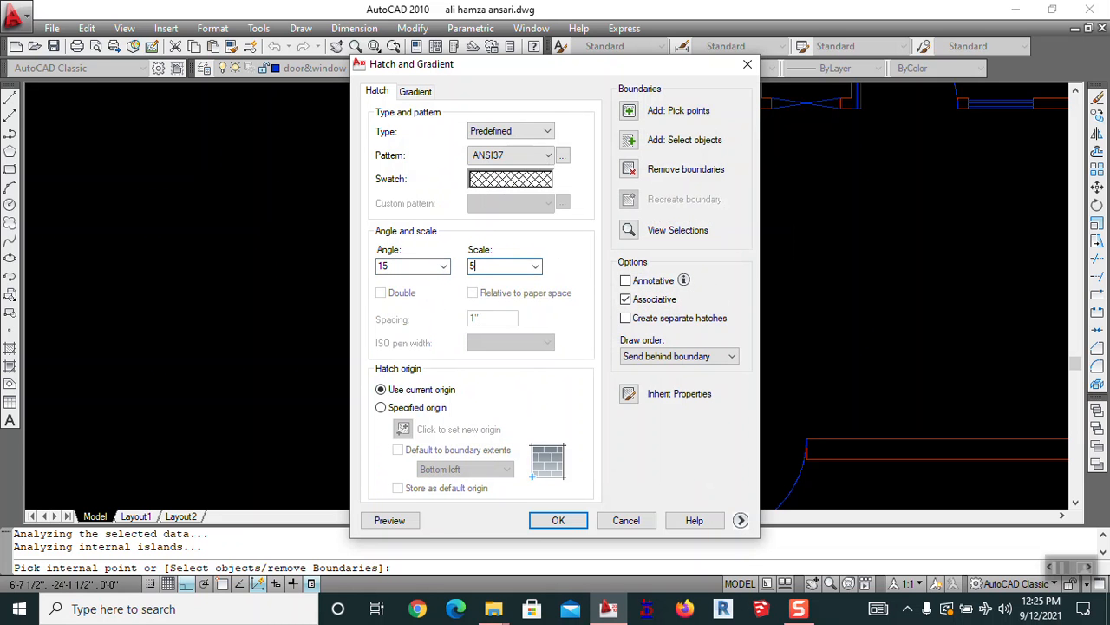
text(55)
click(390, 520)
key(Escape)
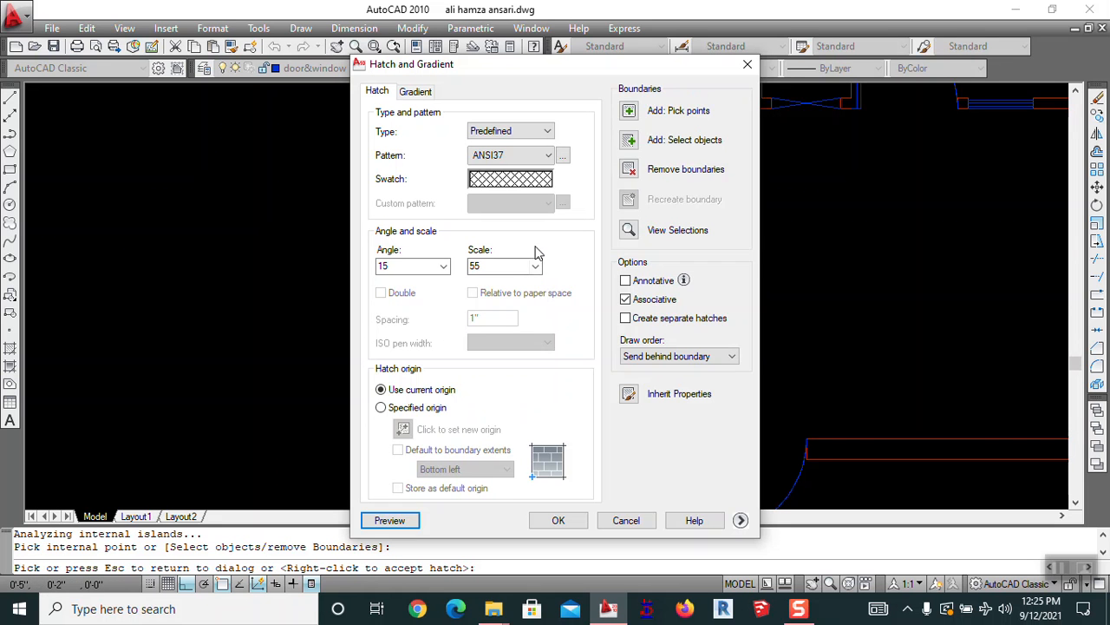
click(443, 266)
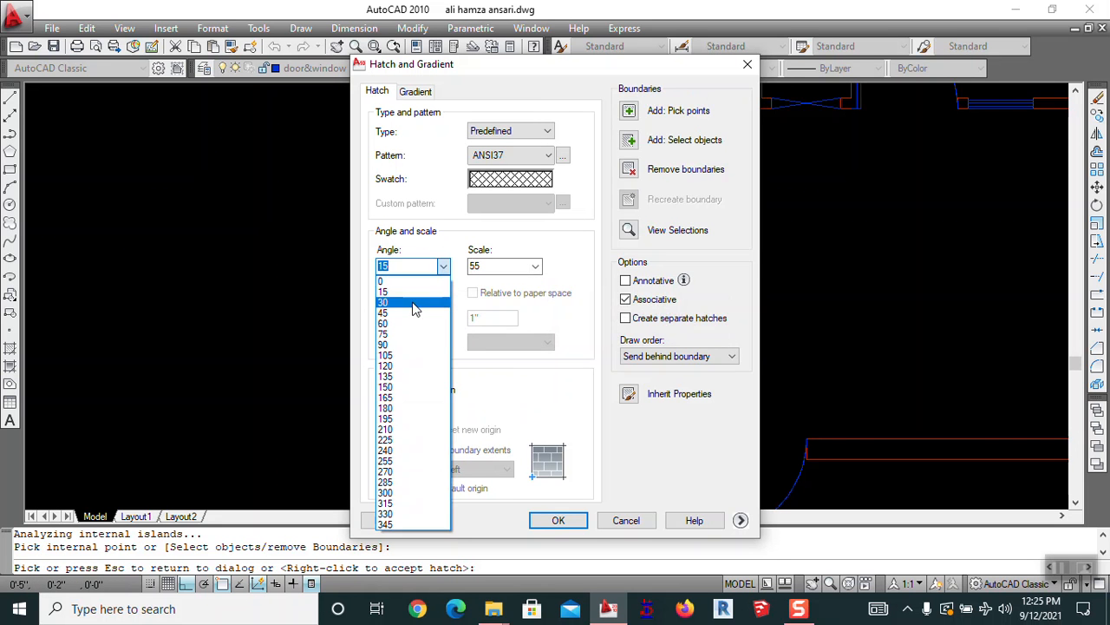
click(417, 301)
click(403, 519)
key(Escape)
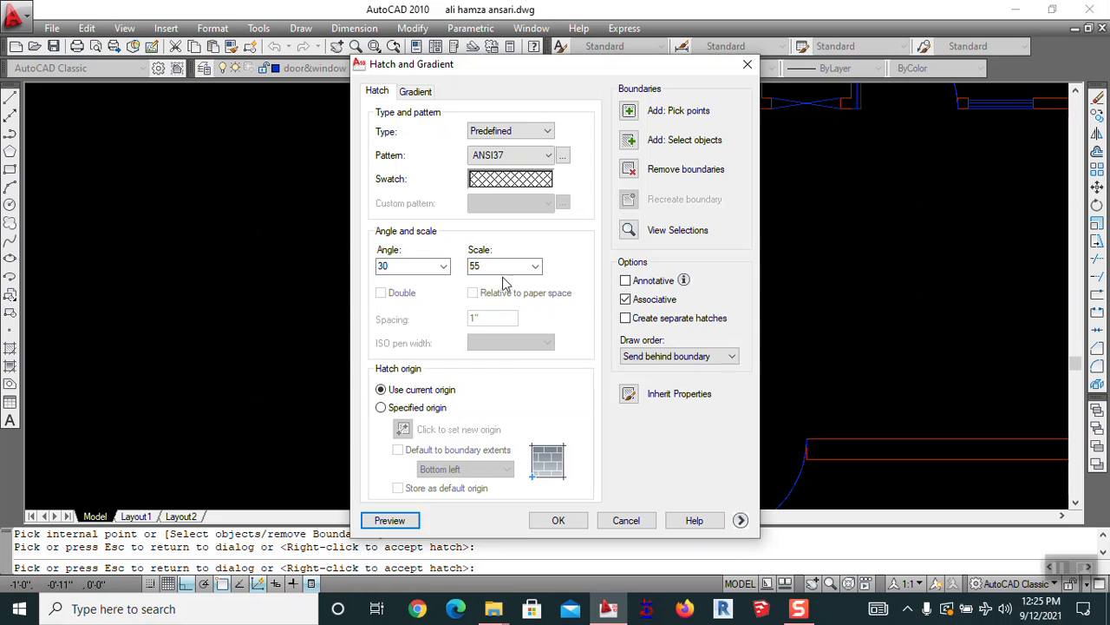
Set the hatch angle to 45, preview it, and apply the ANSI37 hatch
click(443, 266)
click(416, 315)
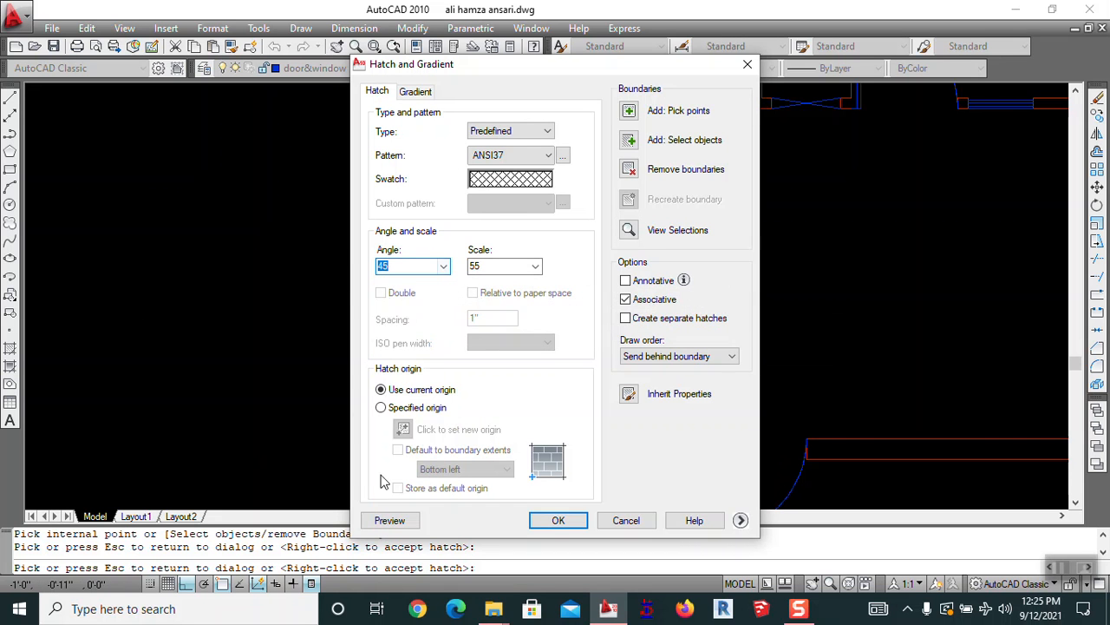
click(390, 520)
key(Escape)
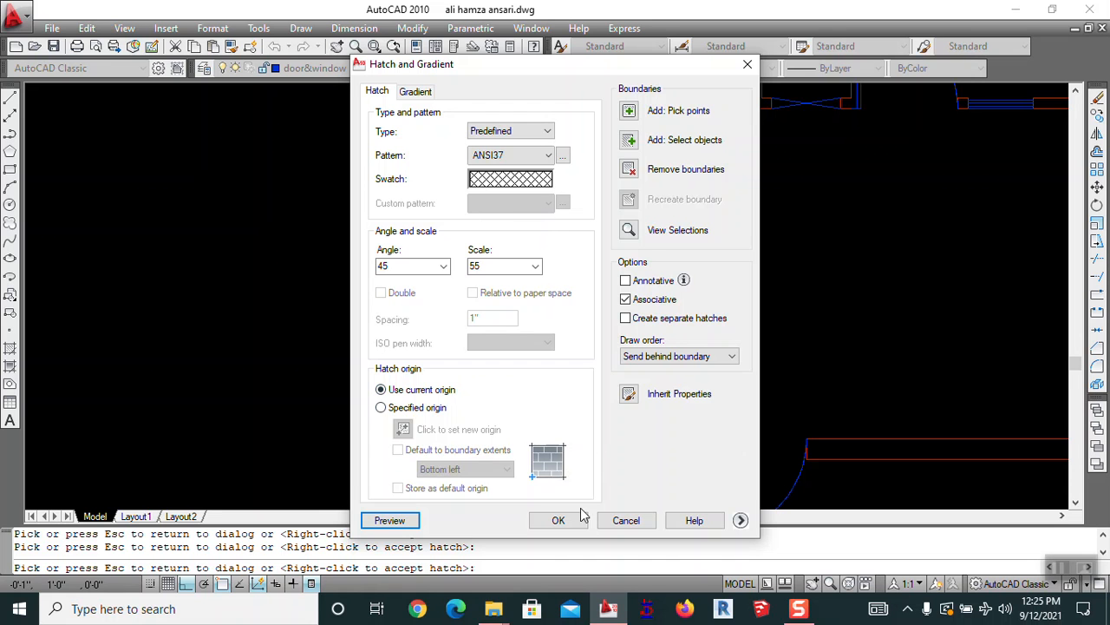
click(559, 519)
Try placing the new hatch on the dim and wall layers
click(526, 238)
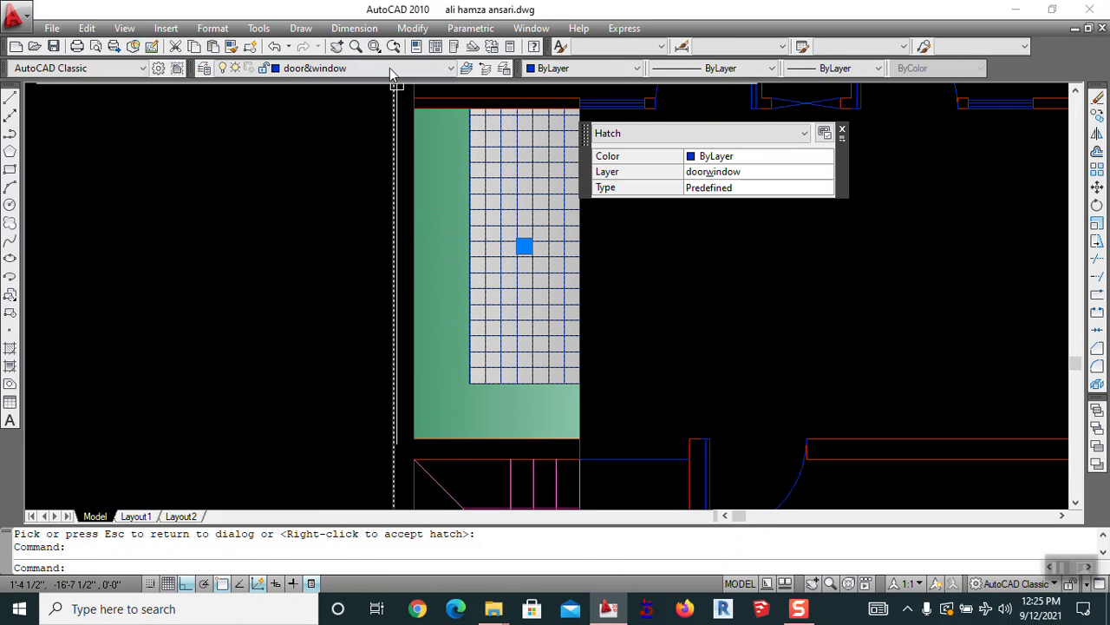
click(423, 68)
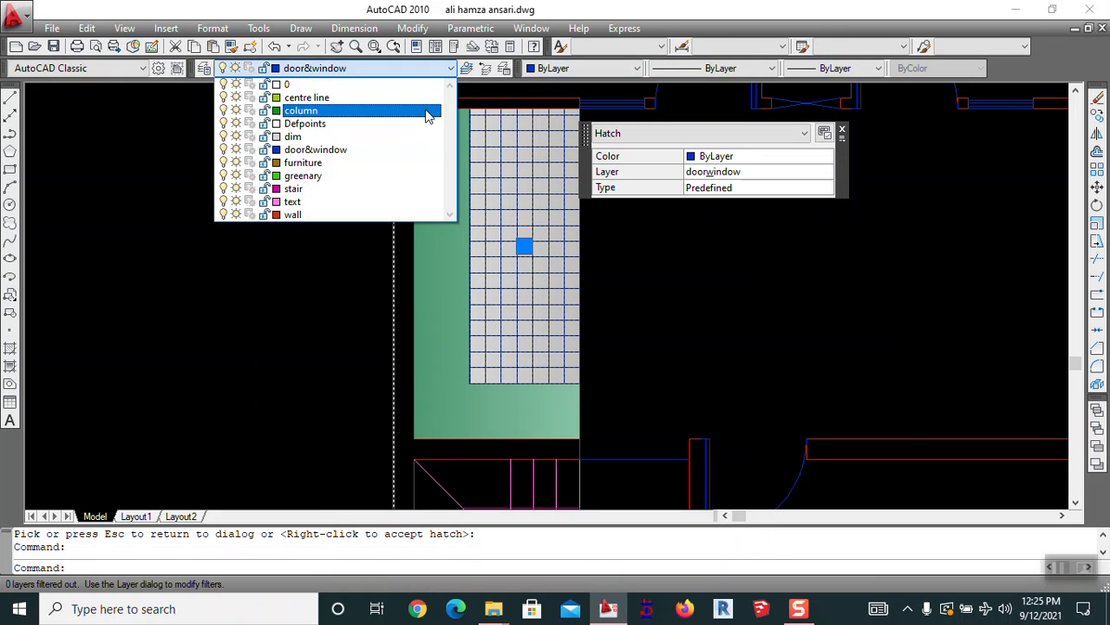
click(379, 136)
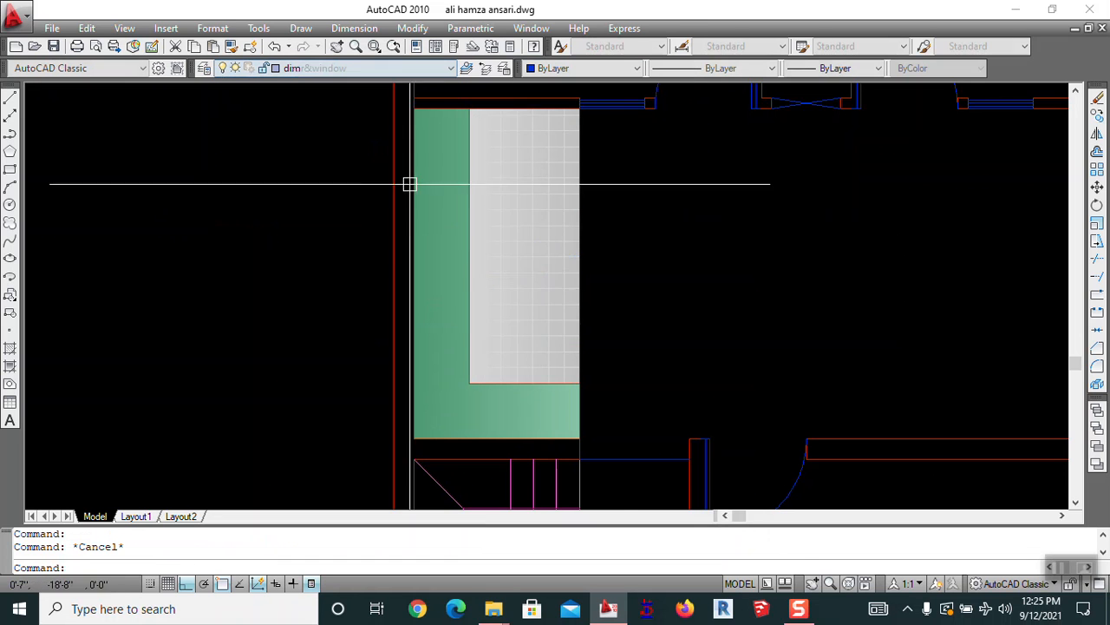
click(365, 68)
click(321, 216)
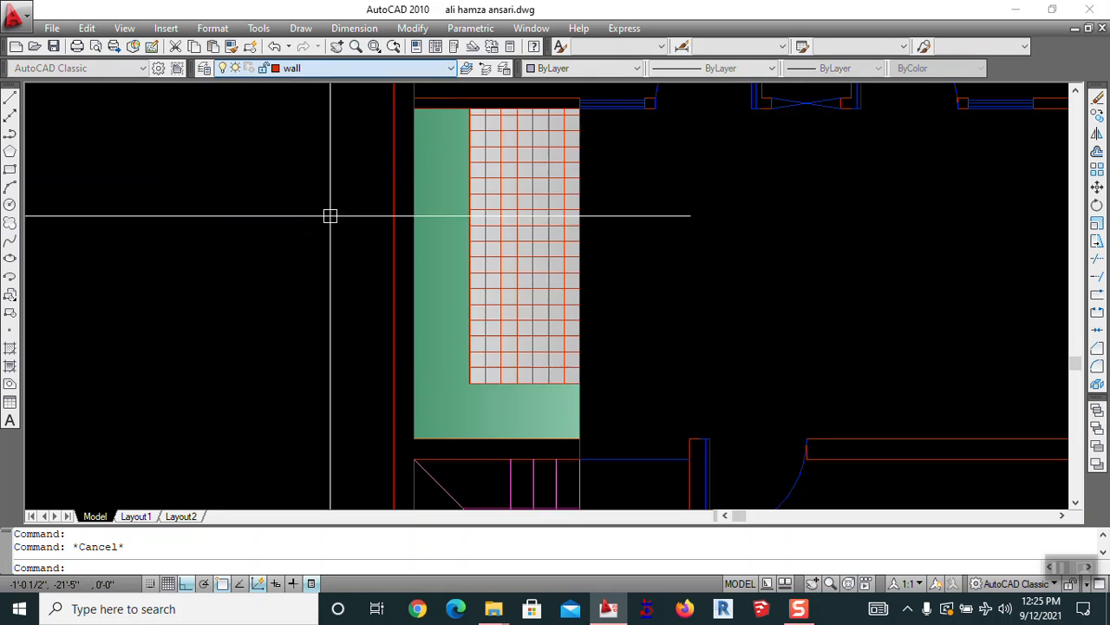
key(Escape)
scroll(576, 281, down, 4)
middle_drag(662, 297, 526, 310)
scroll(386, 260, up, 4)
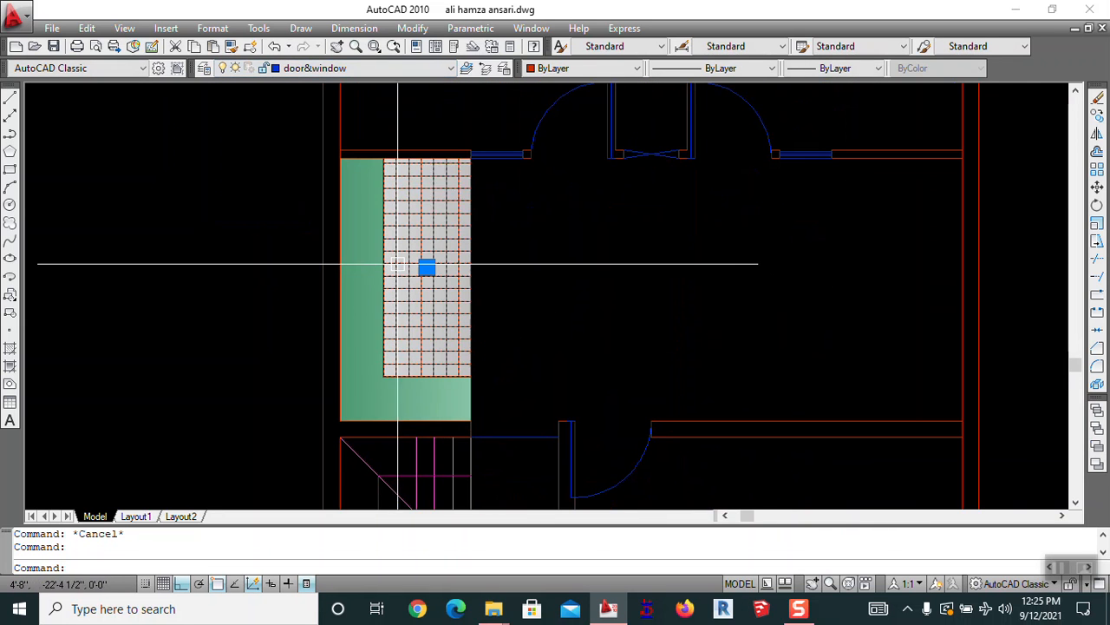
click(398, 263)
click(316, 69)
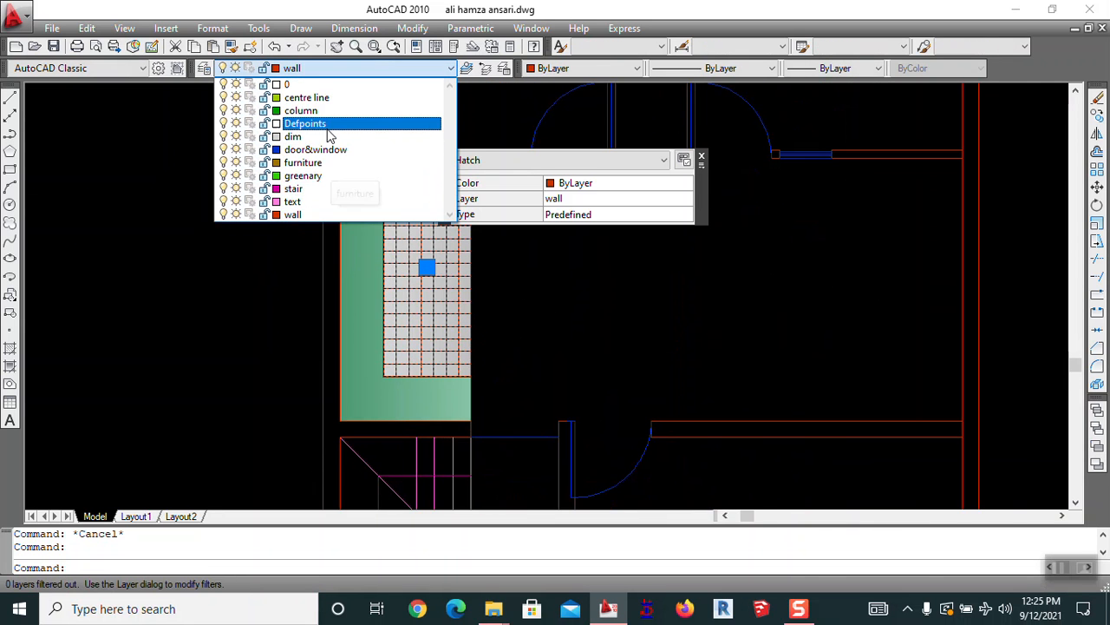
click(293, 136)
key(Escape)
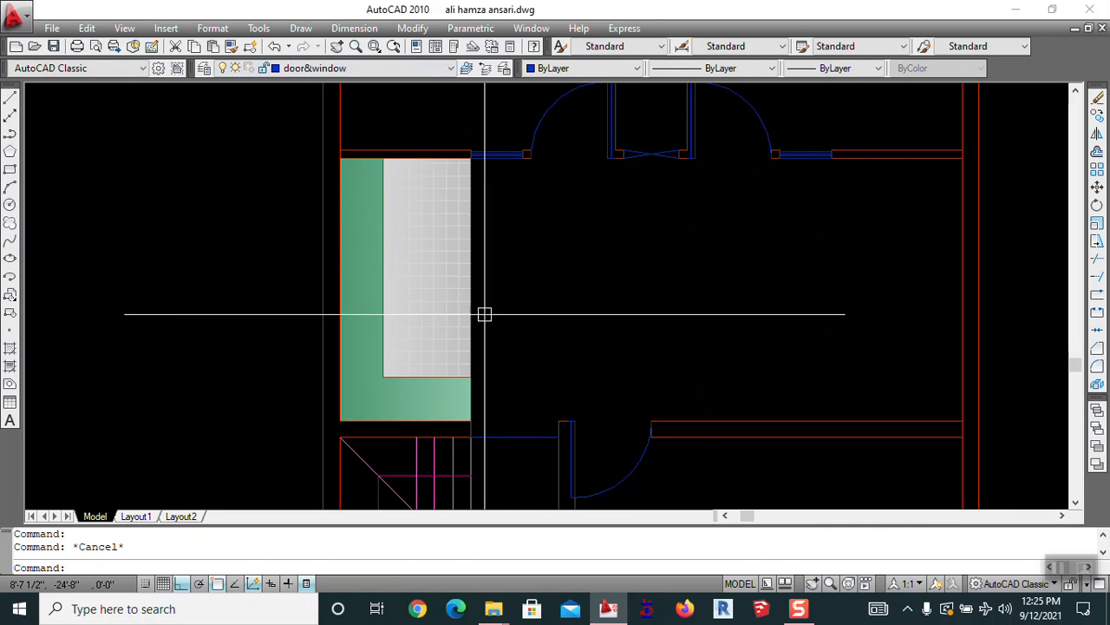
Put the hatch on the centre line layer after trying layer 0
click(460, 292)
click(345, 71)
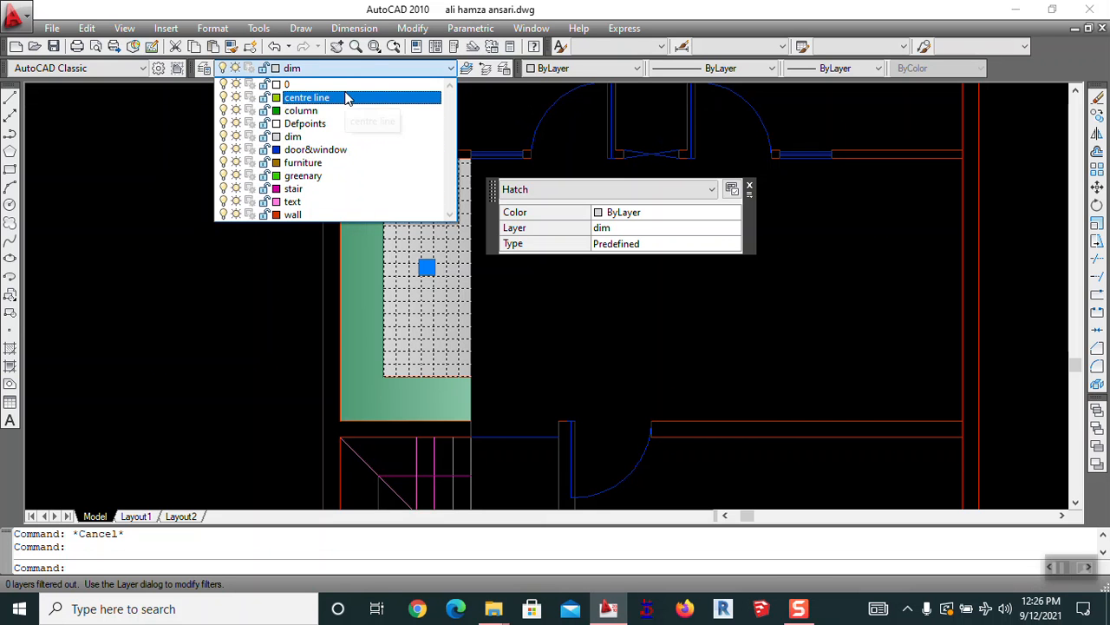
click(347, 85)
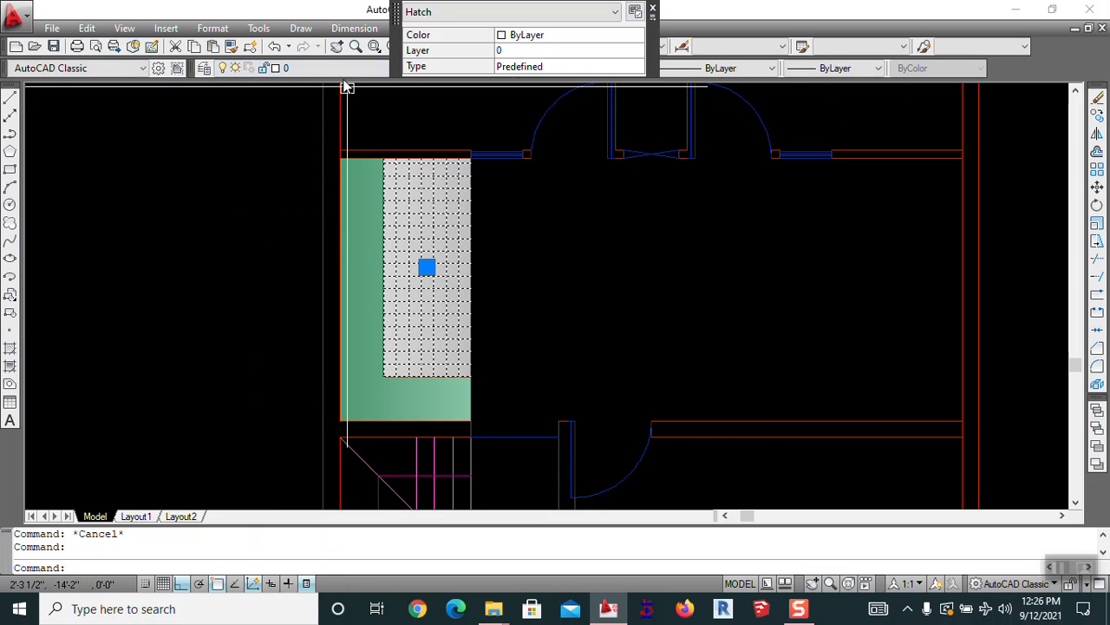
click(342, 69)
click(320, 95)
key(Escape)
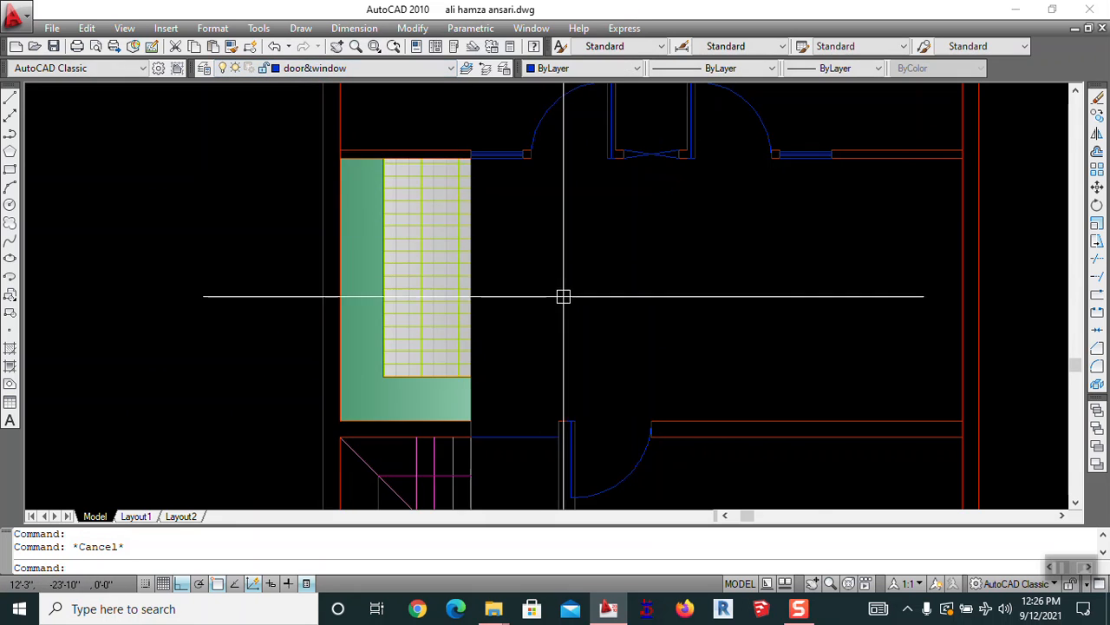
scroll(564, 297, down, 2)
mouse_move(599, 330)
middle_down()
mouse_move(486, 300)
mouse_move(592, 301)
middle_up()
scroll(595, 295, down, 2)
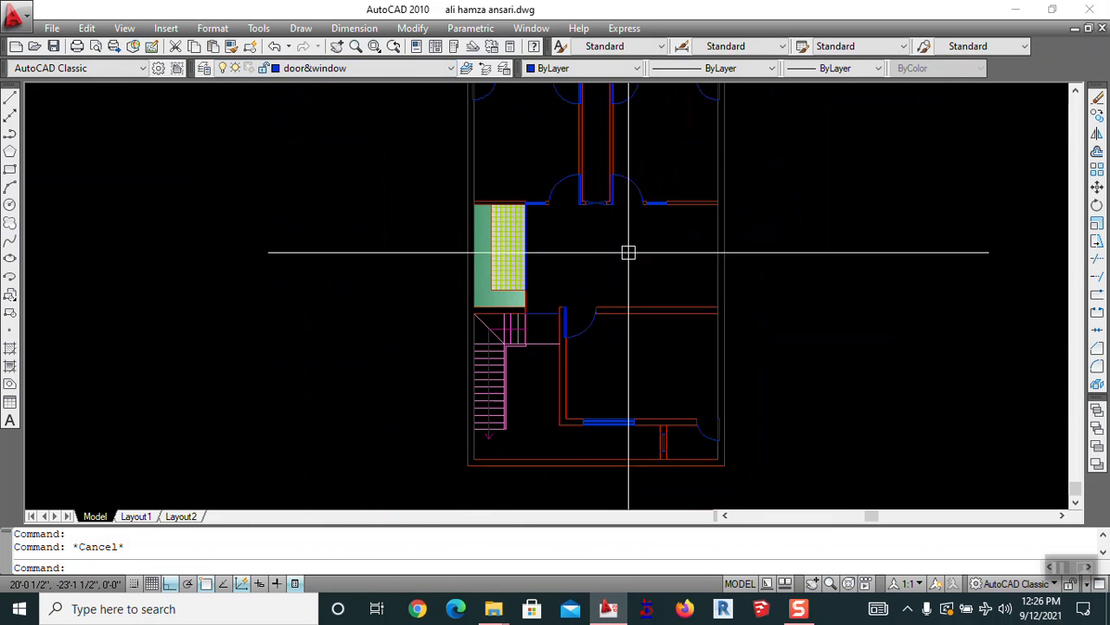
middle_drag(628, 253, 614, 344)
Create a multiline text label BEDROOM at 6" height in the Verdana font
text(m)
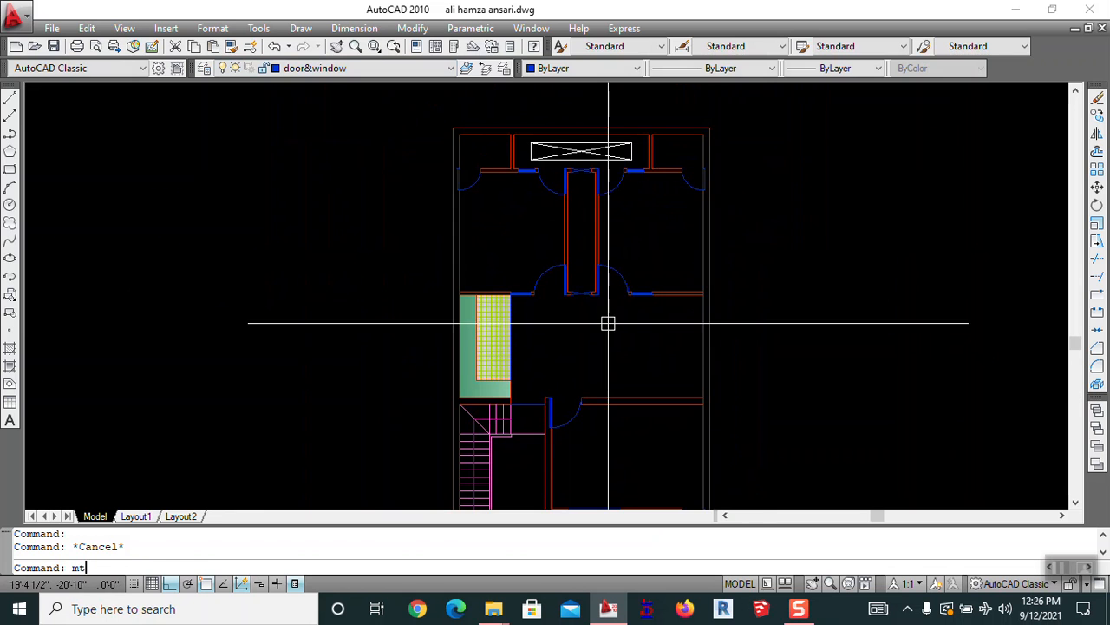
text(t)
key(Return)
scroll(499, 217, up, 3)
click(495, 245)
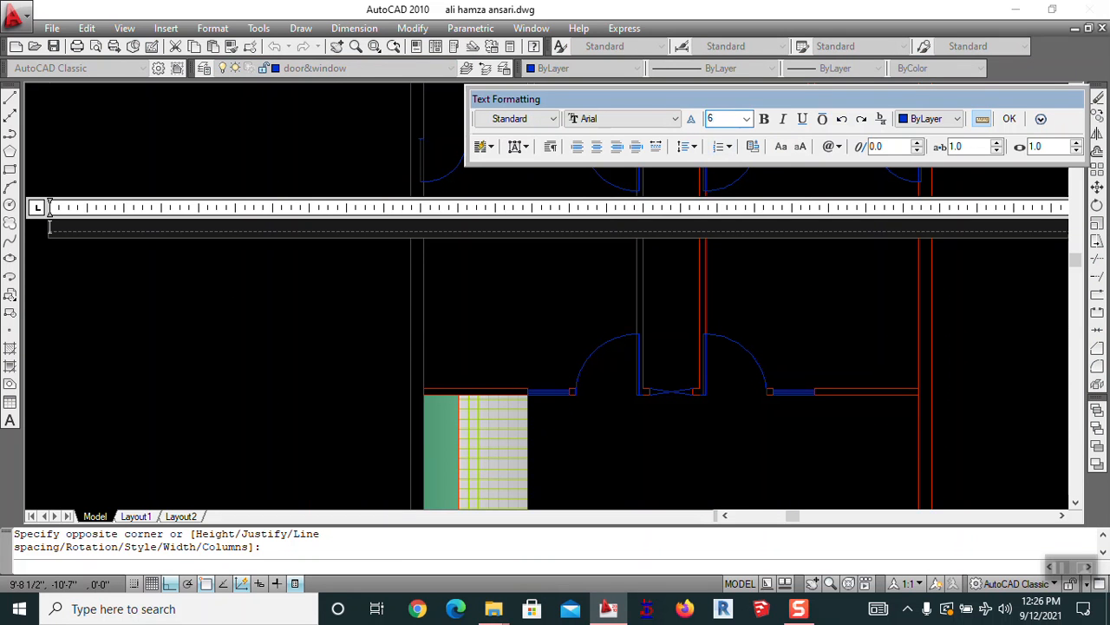
key(Return)
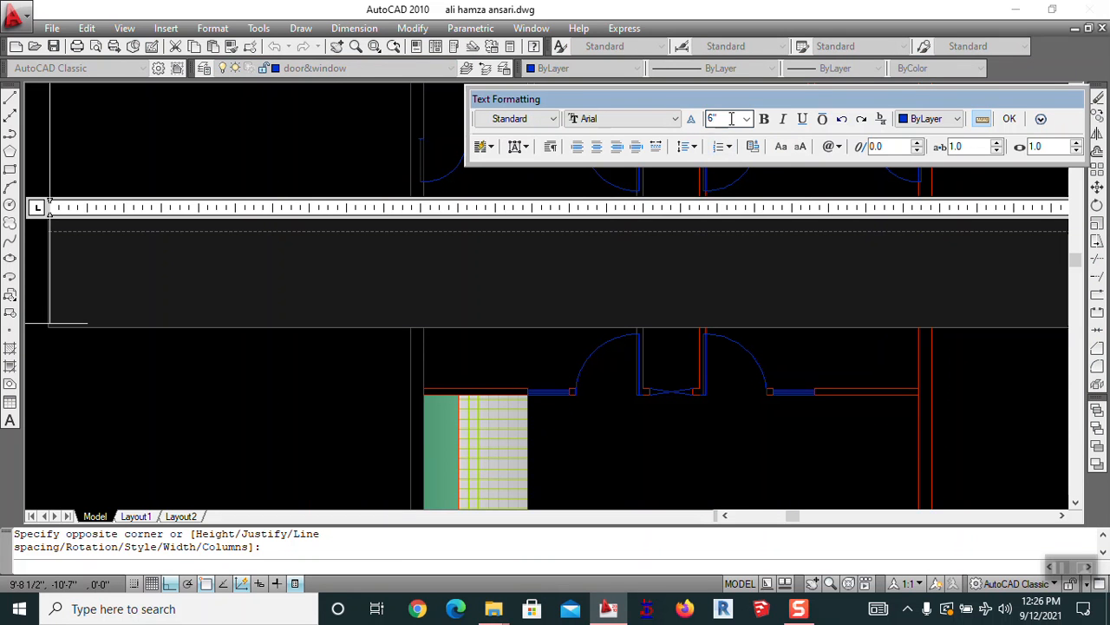
click(624, 122)
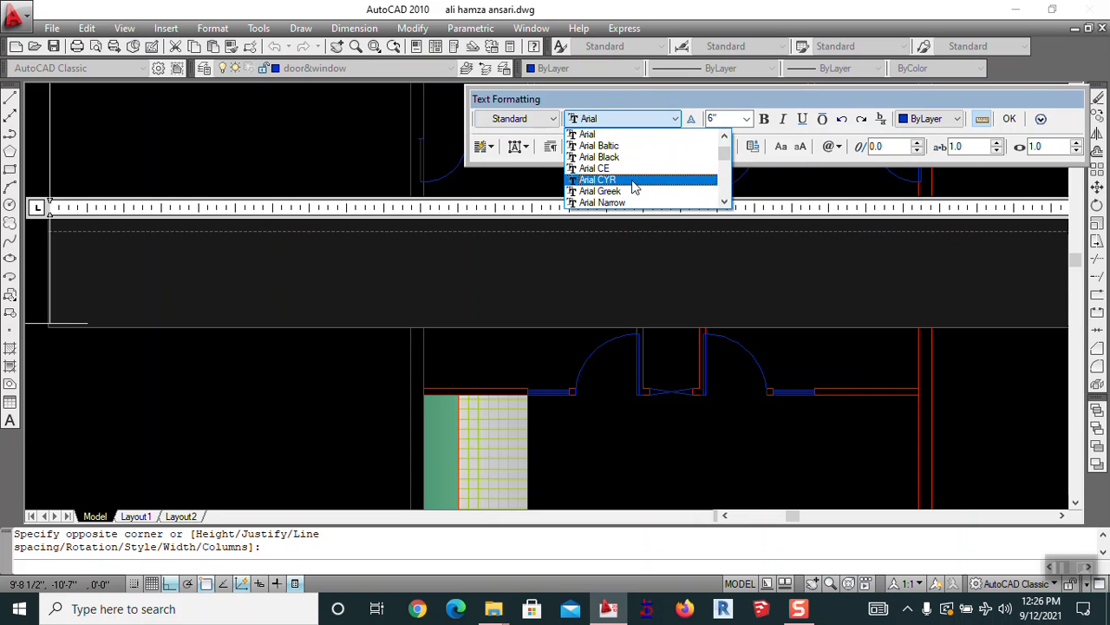
text(v)
click(623, 136)
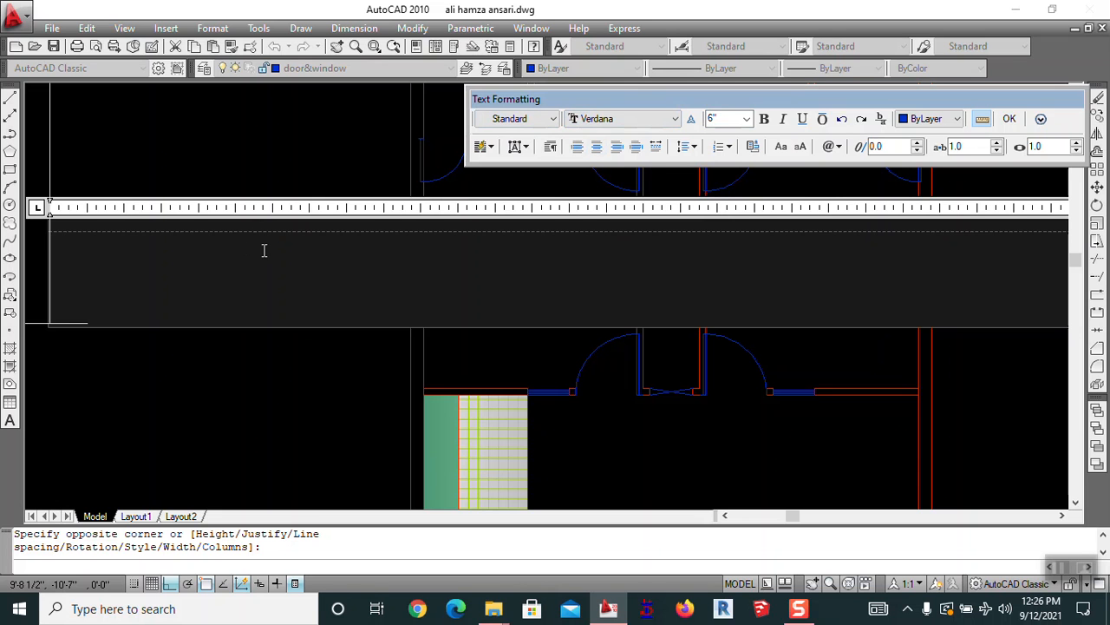
text(BED)
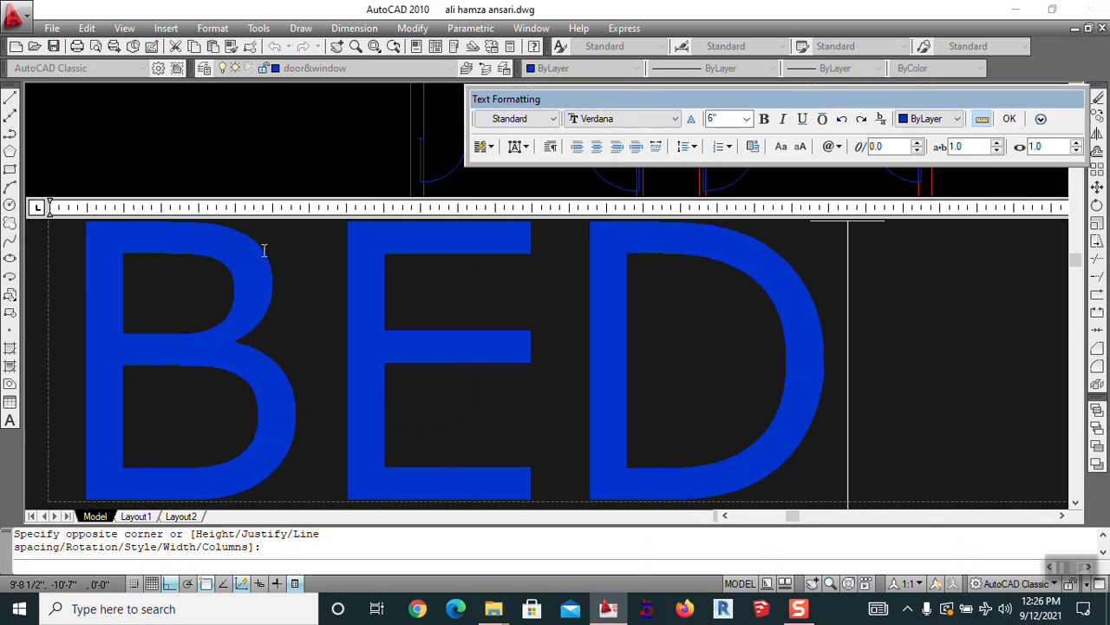
text(ROOM)
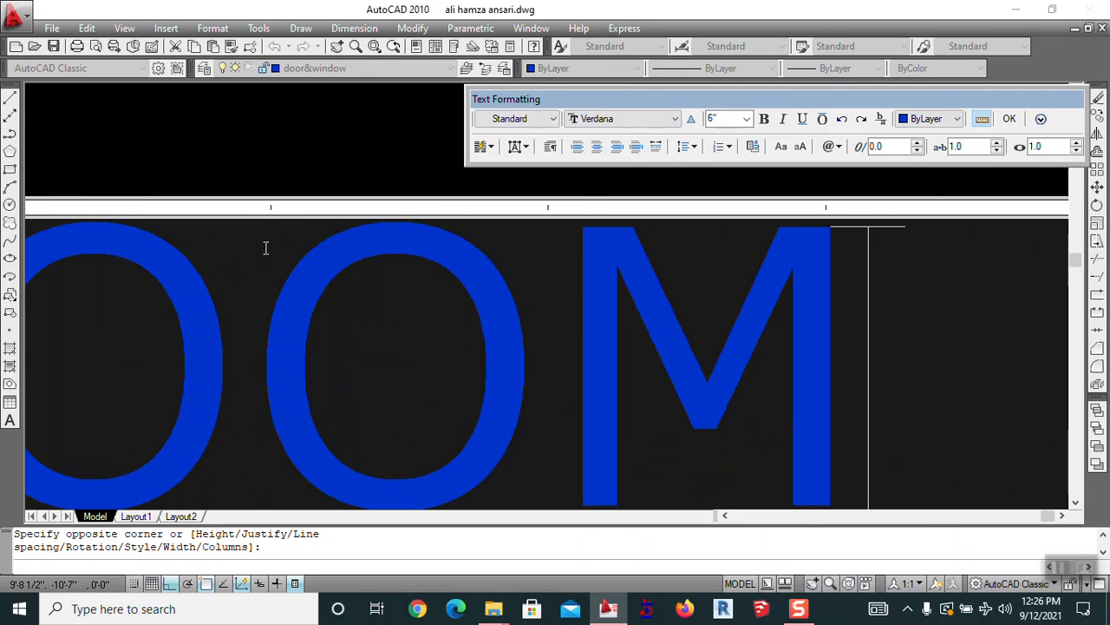
click(207, 125)
Move the BEDROOM label into position inside the upper-left room
scroll(381, 326, down, 5)
scroll(455, 285, up, 6)
middle_drag(413, 289, 355, 224)
key(Escape)
key(space)
click(315, 244)
key(space)
click(289, 285)
click(316, 287)
key(space)
click(326, 242)
key(space)
click(382, 268)
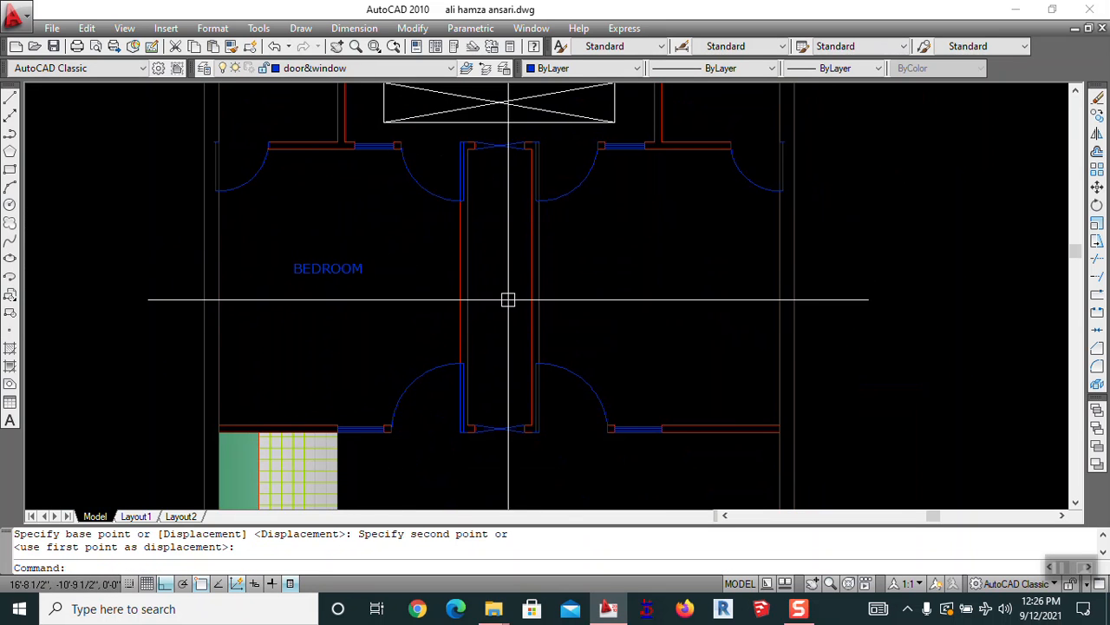
Change the BEDROOM text height to 7" with the ED text editor
text(ed)
key(space)
click(339, 276)
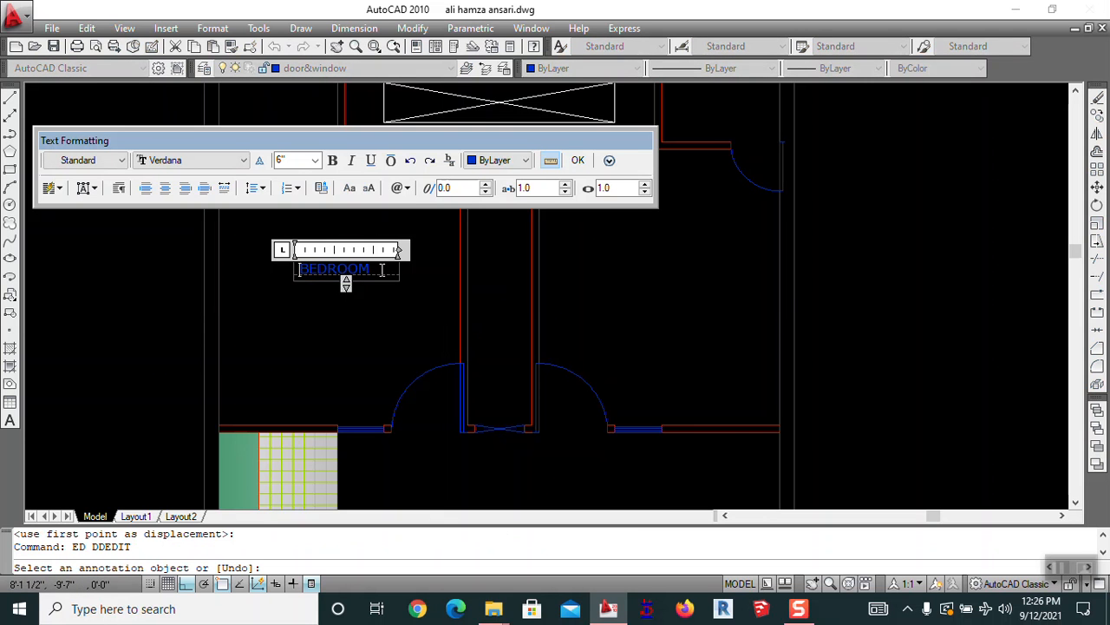
key(ctrl+a)
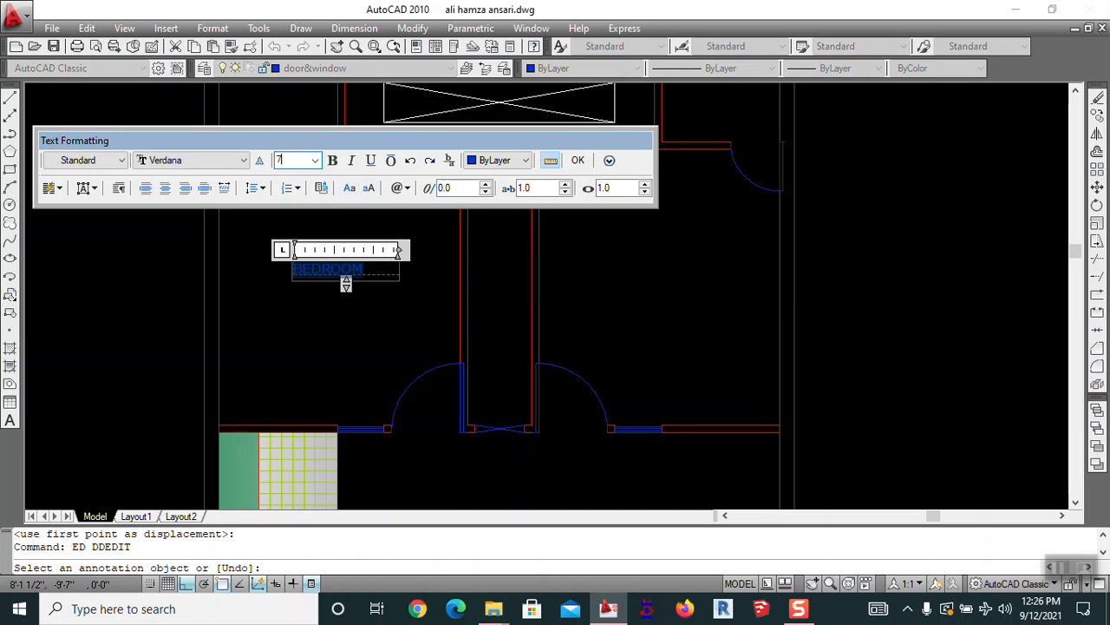
key(Return)
click(319, 228)
key(Escape)
text(`)
key(Escape)
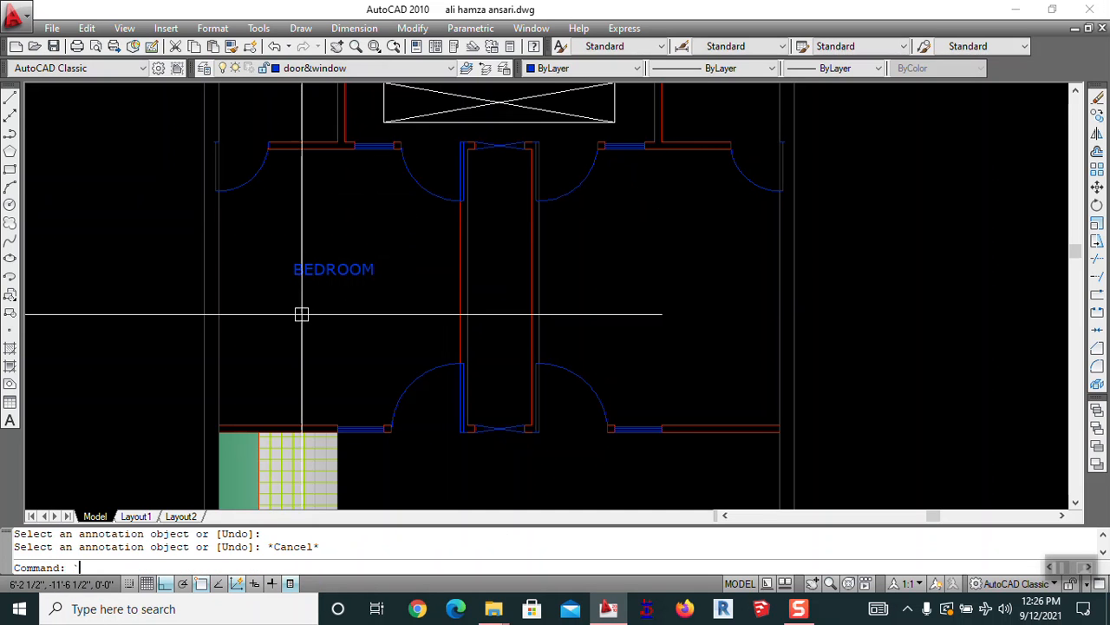
key(Escape)
key(Escape)
mouse_move(373, 320)
middle_down()
mouse_move(418, 380)
mouse_move(481, 349)
middle_up()
Add the room size 12'0"13'0" as a second line under BEDROOM
text(ed)
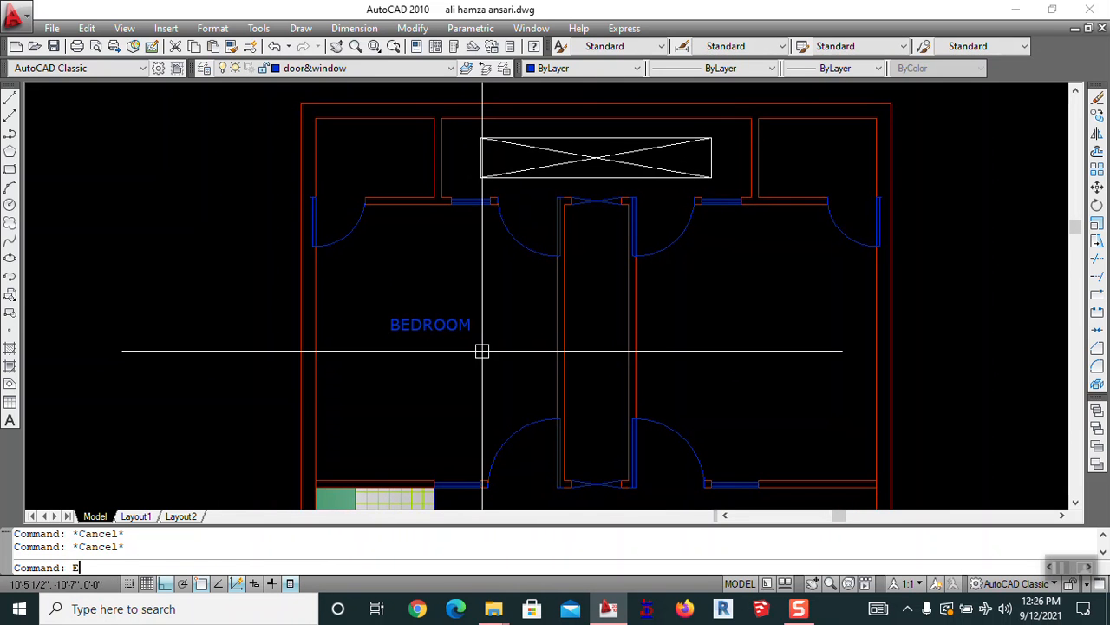
key(Return)
click(475, 326)
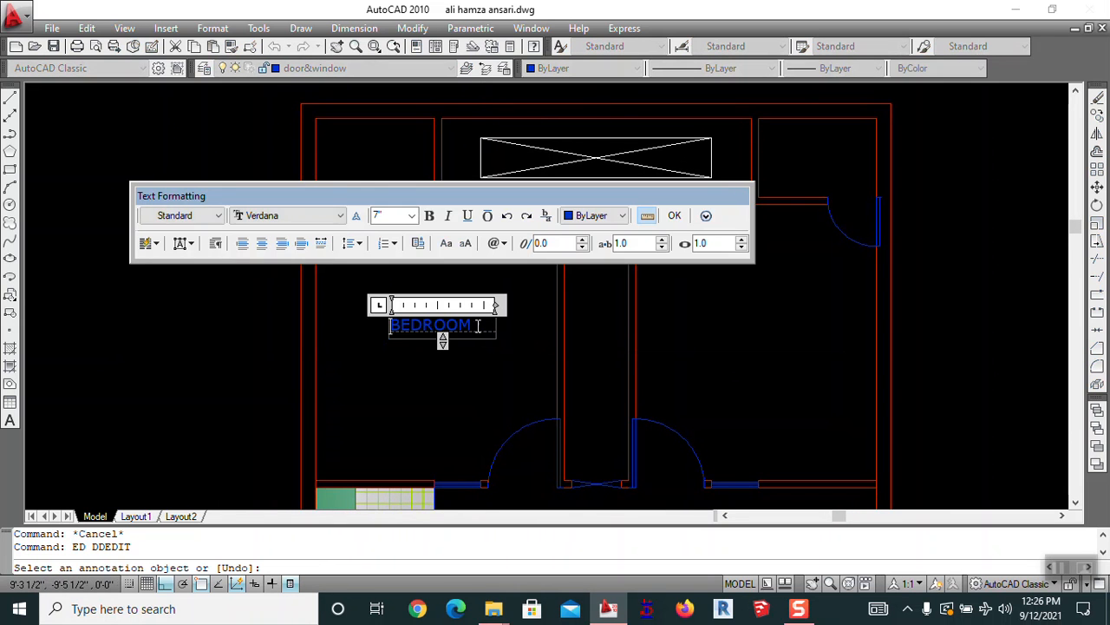
text(12'0"13)
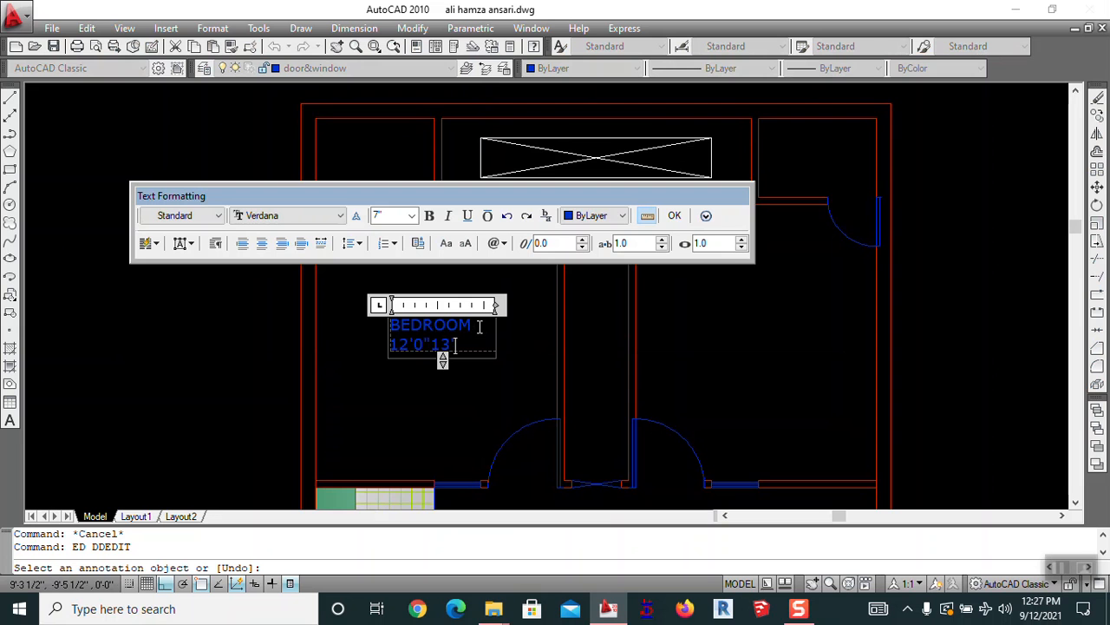
click(459, 372)
mouse_move(428, 411)
middle_down()
mouse_move(458, 387)
mouse_move(508, 289)
middle_up()
scroll(507, 289, up, 3)
scroll(548, 343, down, 4)
middle_drag(433, 303, 421, 337)
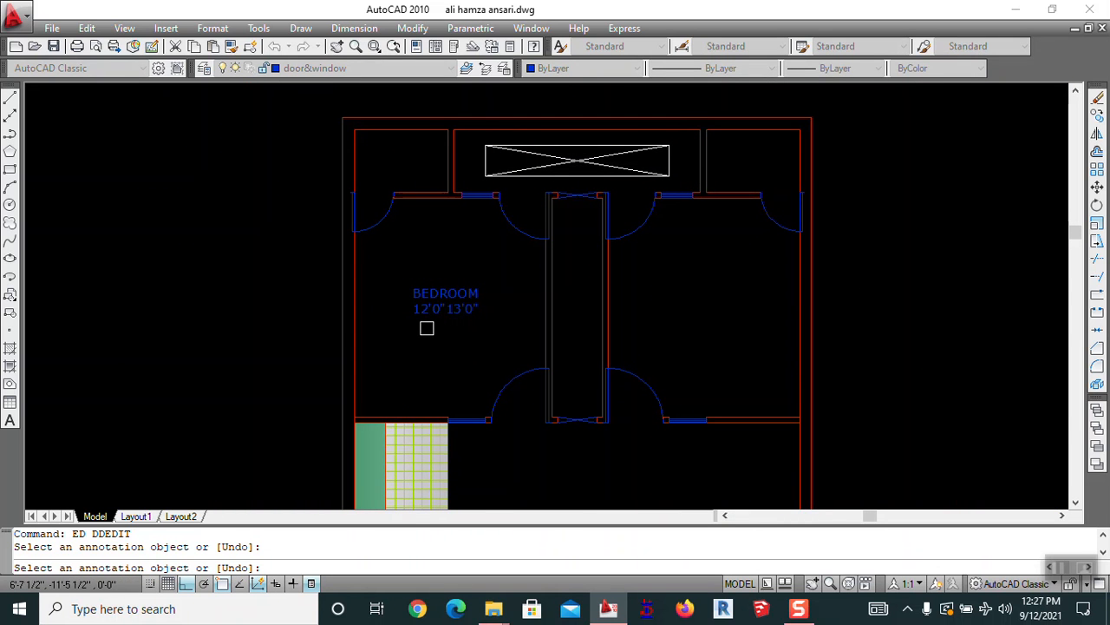
key(Escape)
middle_drag(508, 342, 496, 259)
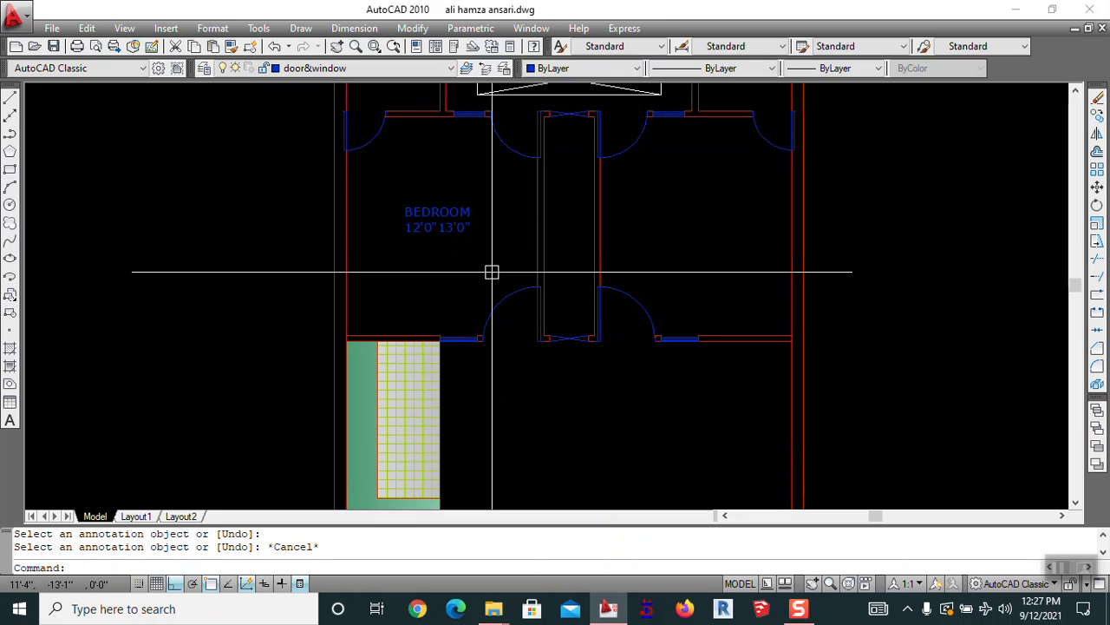
Start copying the BEDROOM label, then cancel the copy
text(c)
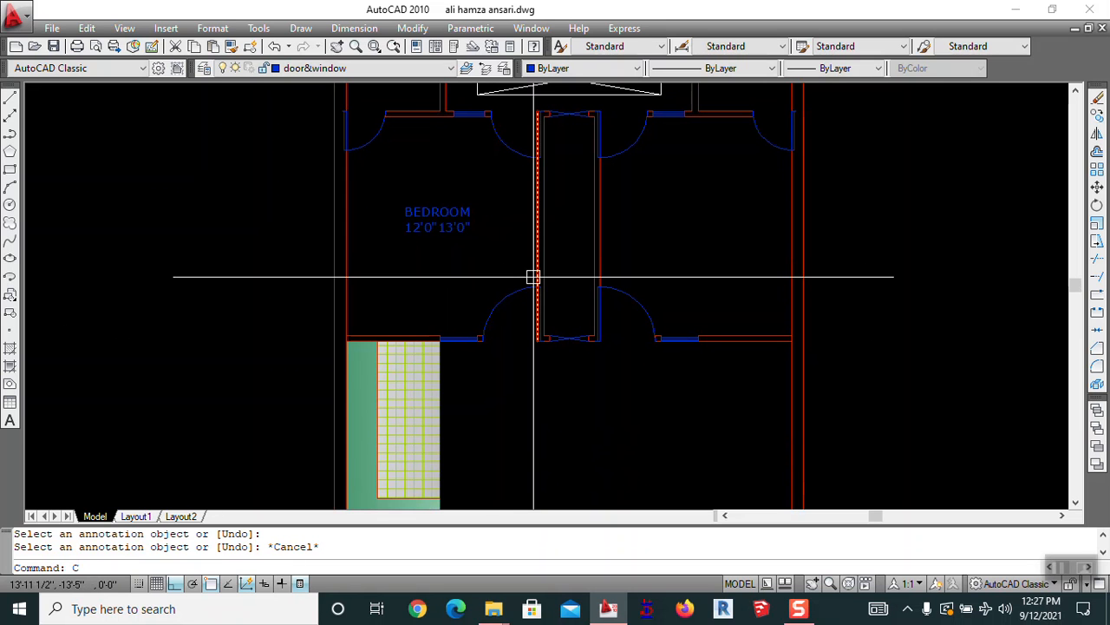
text(o)
key(space)
click(422, 215)
key(space)
click(408, 275)
scroll(538, 253, up, 5)
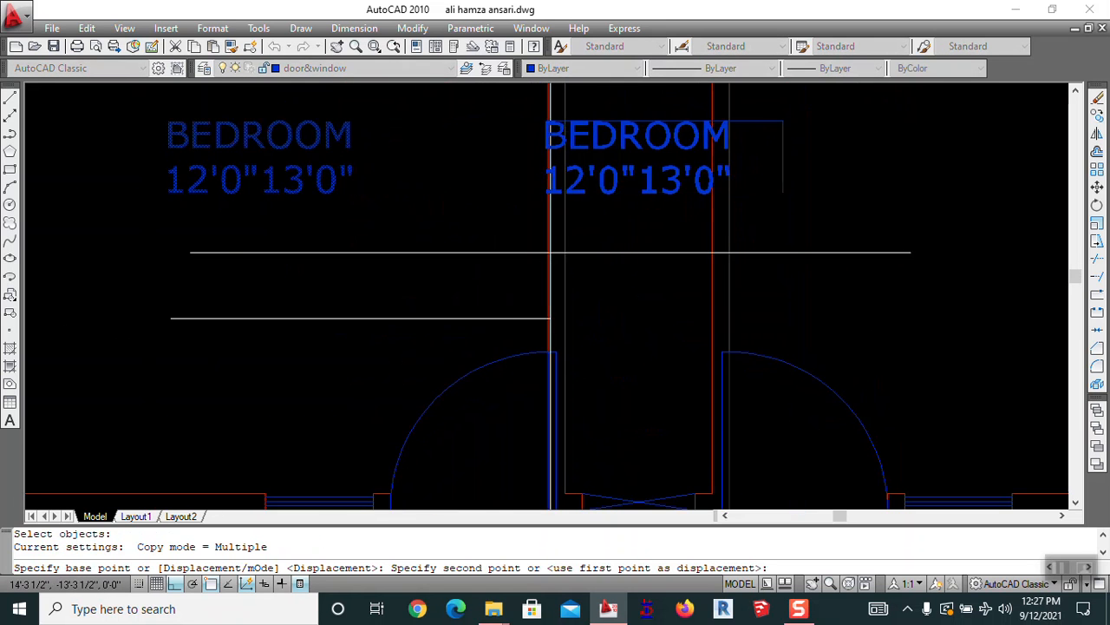
key(Escape)
Copy the BEDROOM label to a spot on the right of the plan
text(ro)
key(space)
key(Escape)
text(co)
key(space)
click(330, 174)
key(space)
click(223, 210)
click(609, 208)
key(Escape)
Rewrite the copied label as 3.5' WD GALLY on a single line
text(ed)
key(space)
click(620, 187)
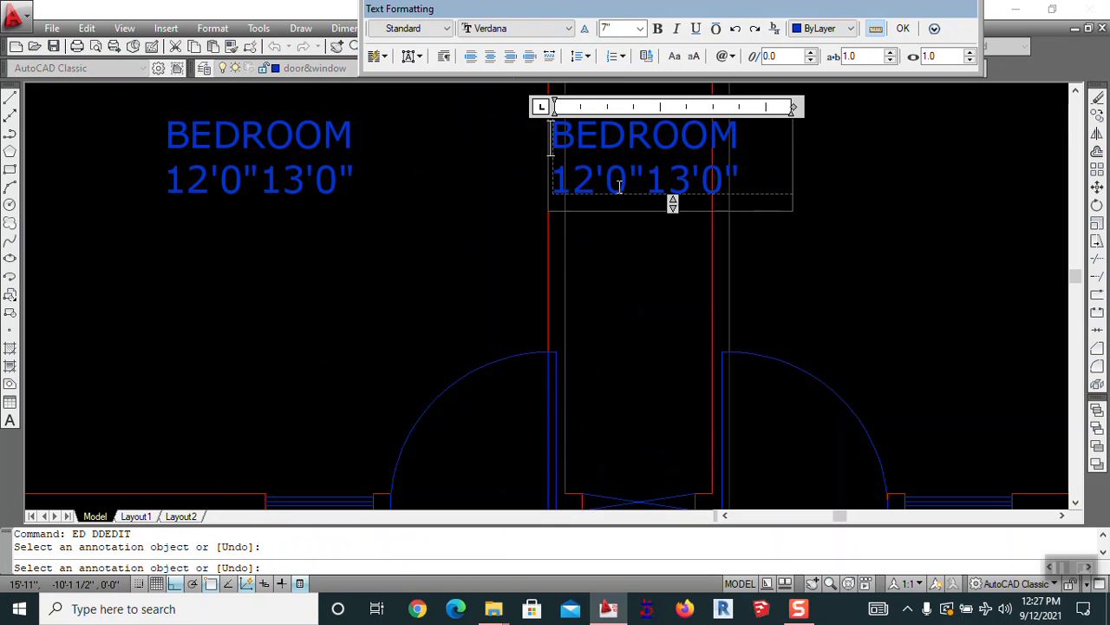
text(3.5')
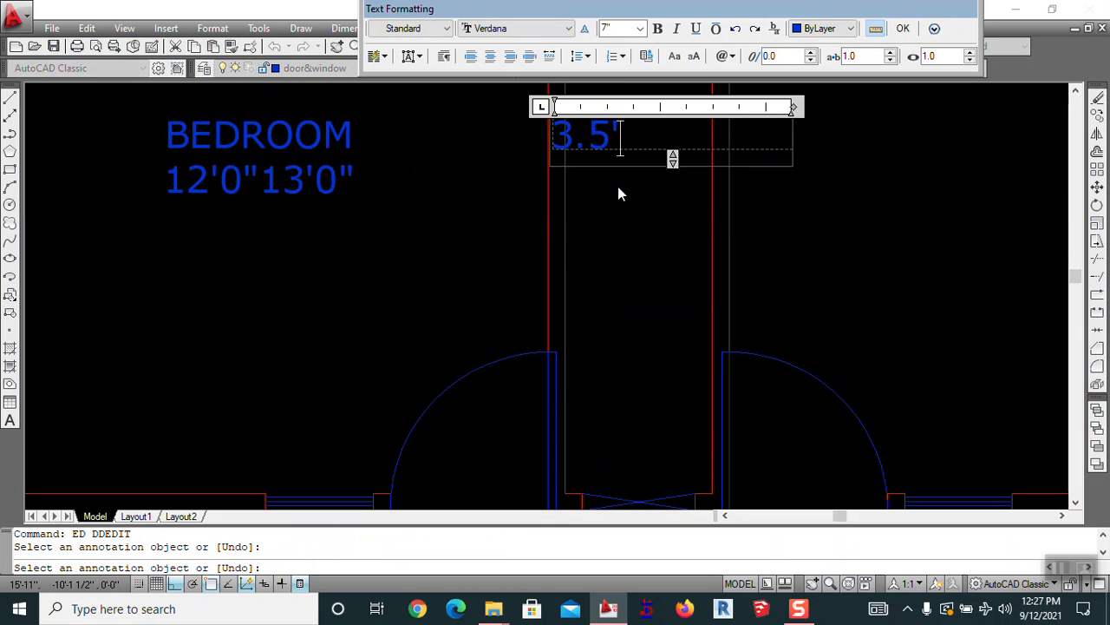
text( WD PA)
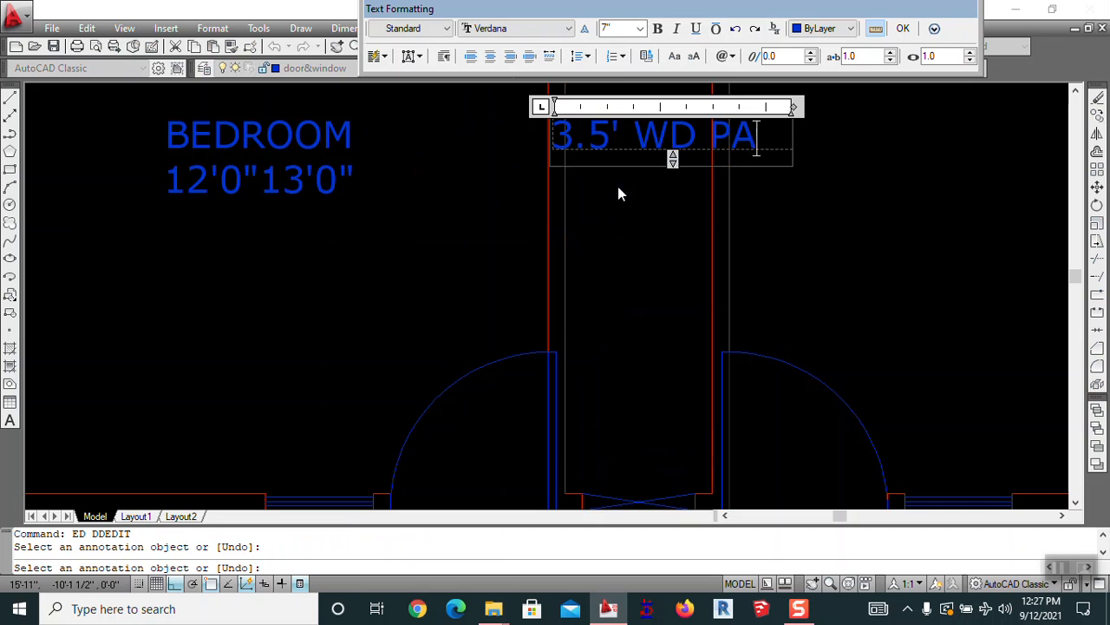
text(SSAGE)
key(BackSpace)
key(BackSpace)
key(BackSpace)
key(BackSpace)
key(BackSpace)
key(BackSpace)
key(BackSpace)
text(GALLY)
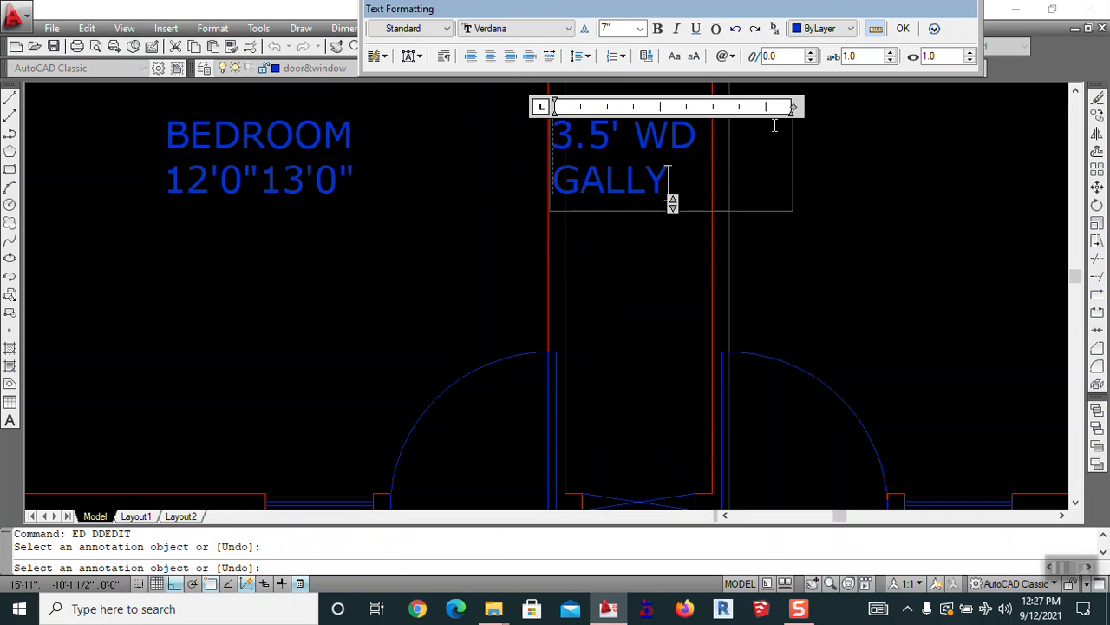
drag(789, 107, 862, 107)
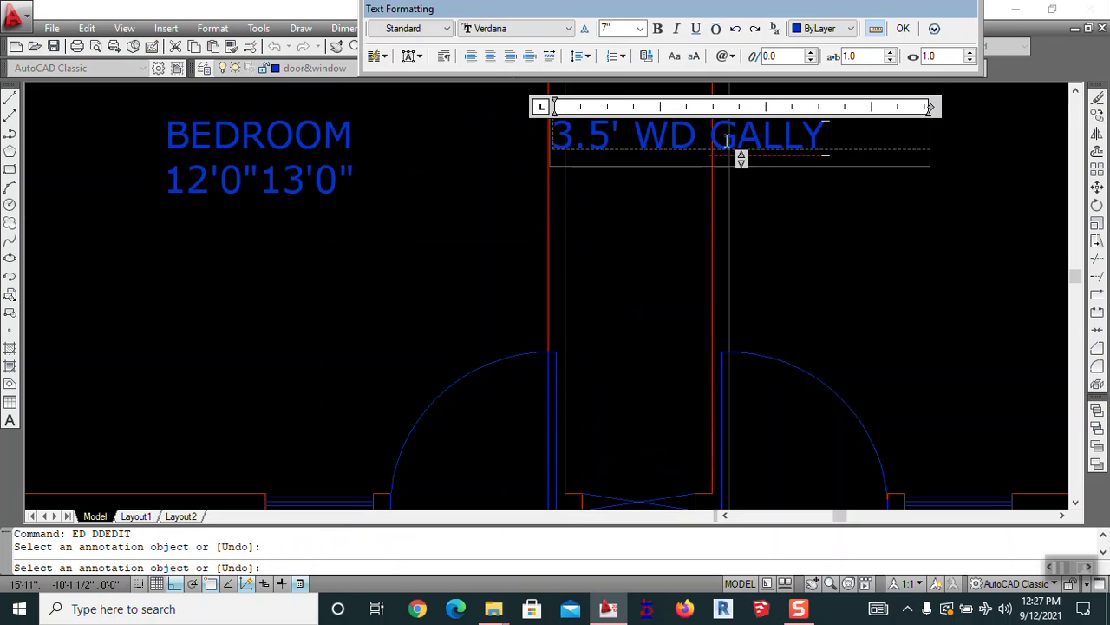
click(800, 223)
key(Escape)
Rotate the 3.5' WD GALLY label 90° so it runs vertically
text(RO)
key(Return)
click(672, 135)
key(Return)
click(679, 207)
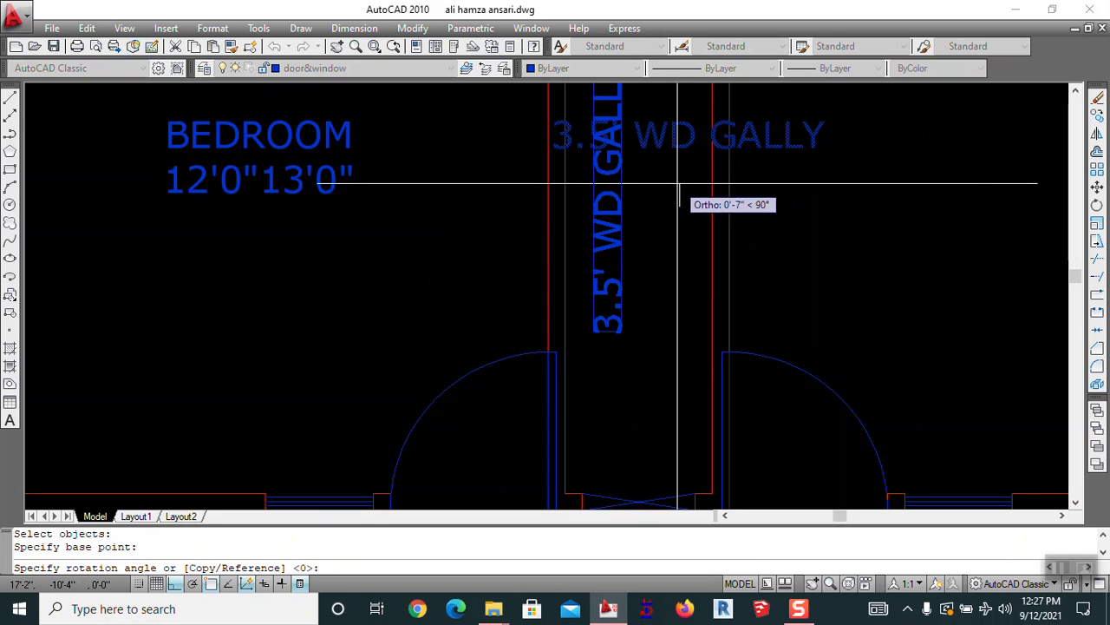
click(677, 182)
key(Escape)
Move the vertical 3.5' WD GALLY label into the corridor
text(M)
key(Return)
click(623, 213)
key(Return)
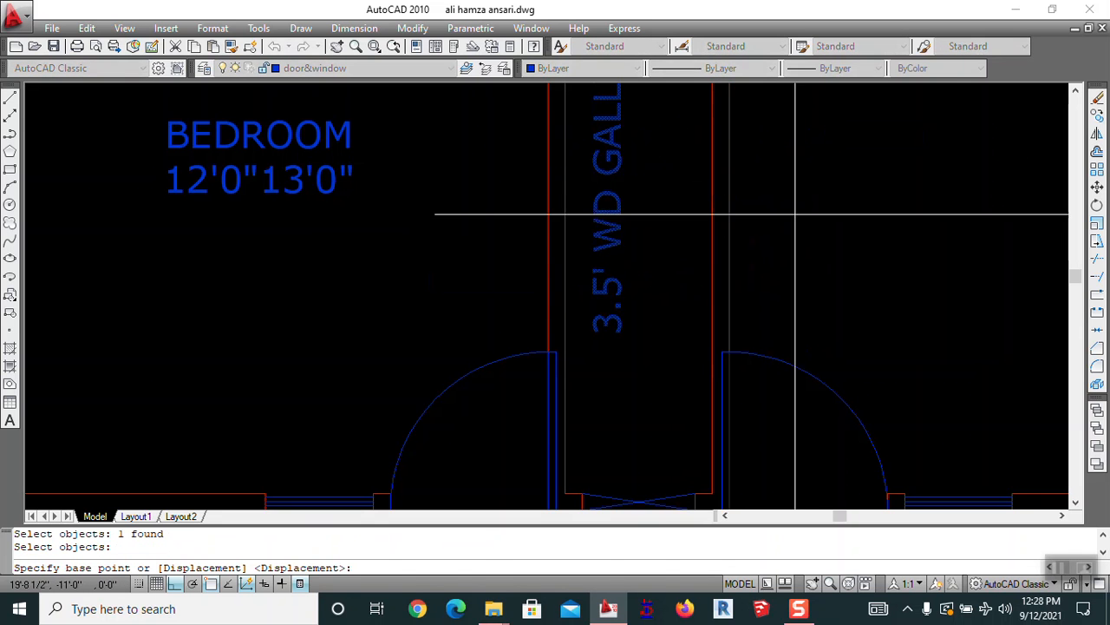
click(802, 228)
click(813, 218)
scroll(816, 228, down, 5)
scroll(798, 212, up, 5)
key(Return)
key(Escape)
Erase the extra BEDROOM copy
text(E)
key(Return)
click(721, 213)
key(Return)
middle_drag(714, 250, 540, 174)
text(CO)
key(Return)
key(Return)
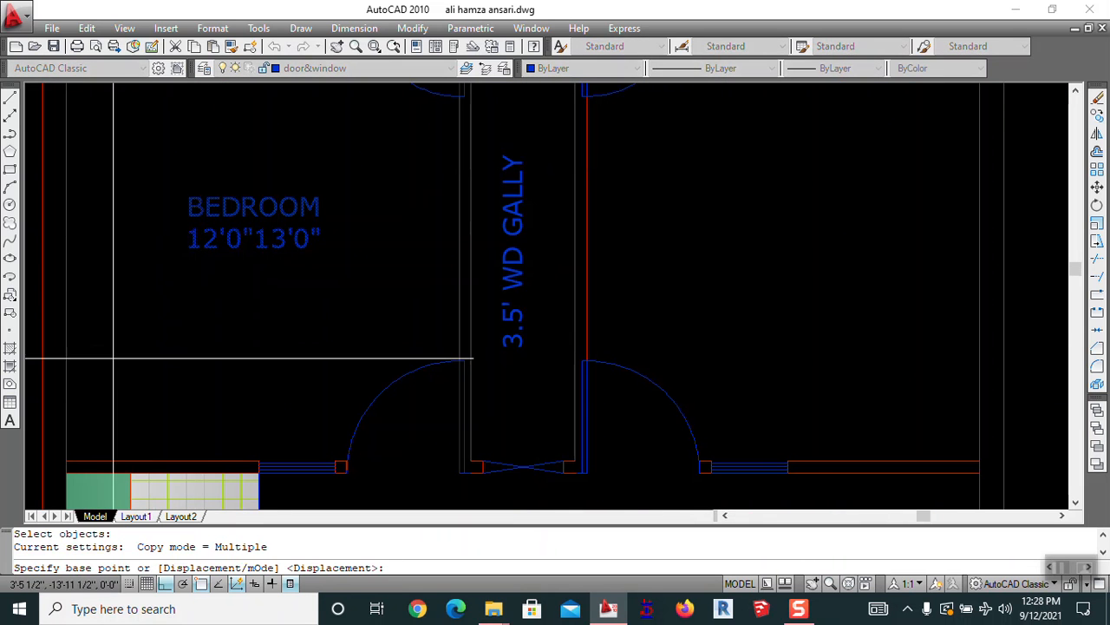
Place the BEDROOM 12'0"13'0" label copy in the right bedroom using a wall corner
click(66, 461)
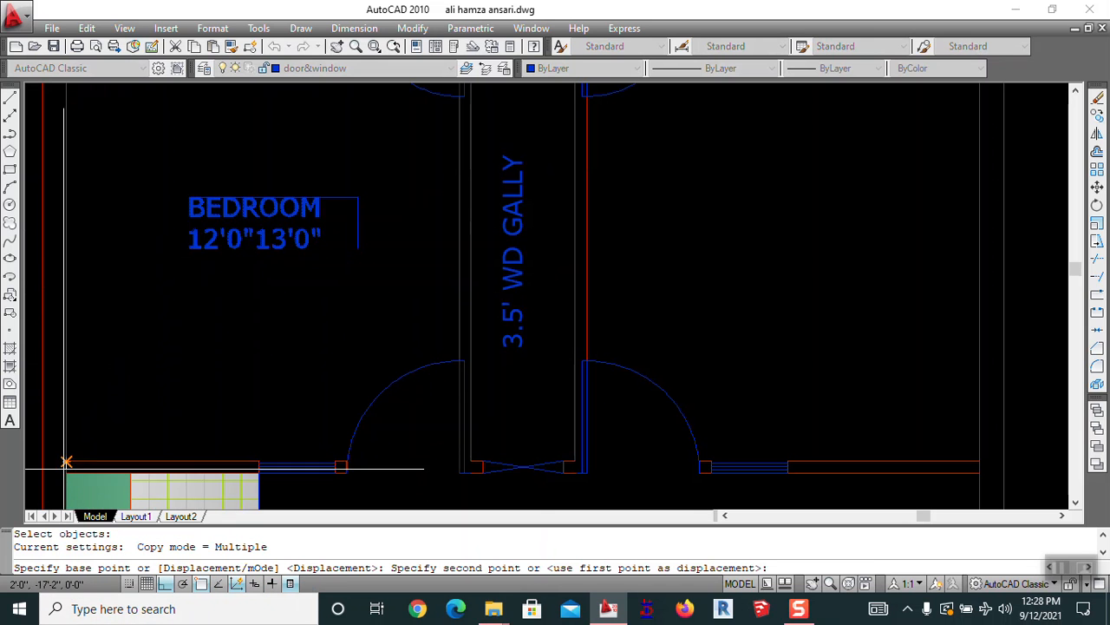
click(588, 473)
key(Escape)
key(Escape)
scroll(716, 335, down, 3)
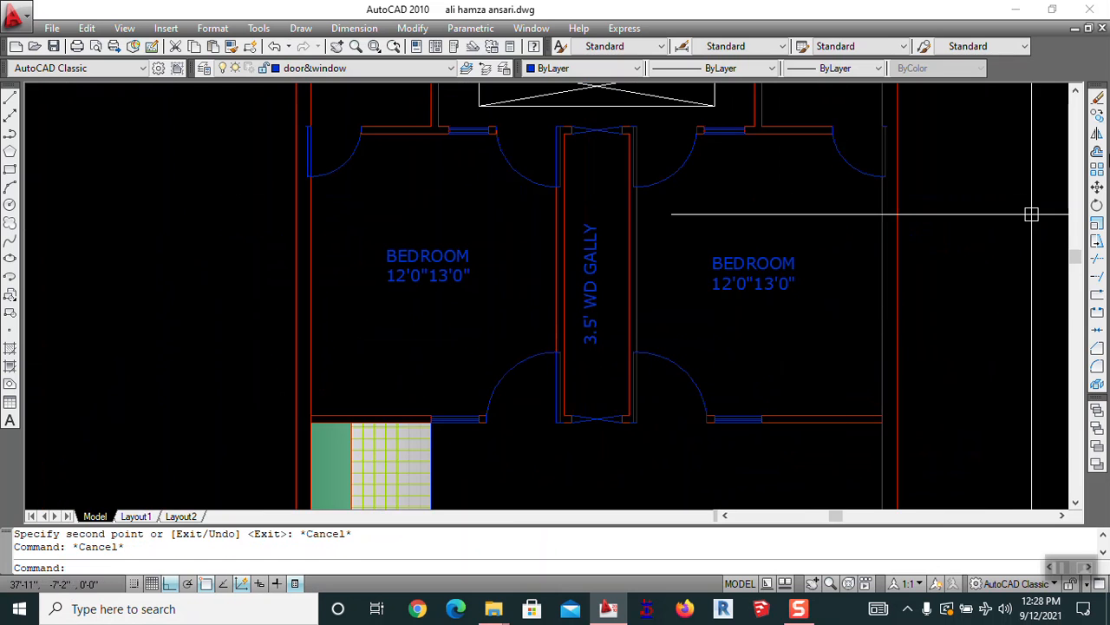
scroll(761, 145, down, 2)
mouse_move(761, 145)
middle_down()
mouse_move(672, 218)
mouse_move(651, 211)
middle_up()
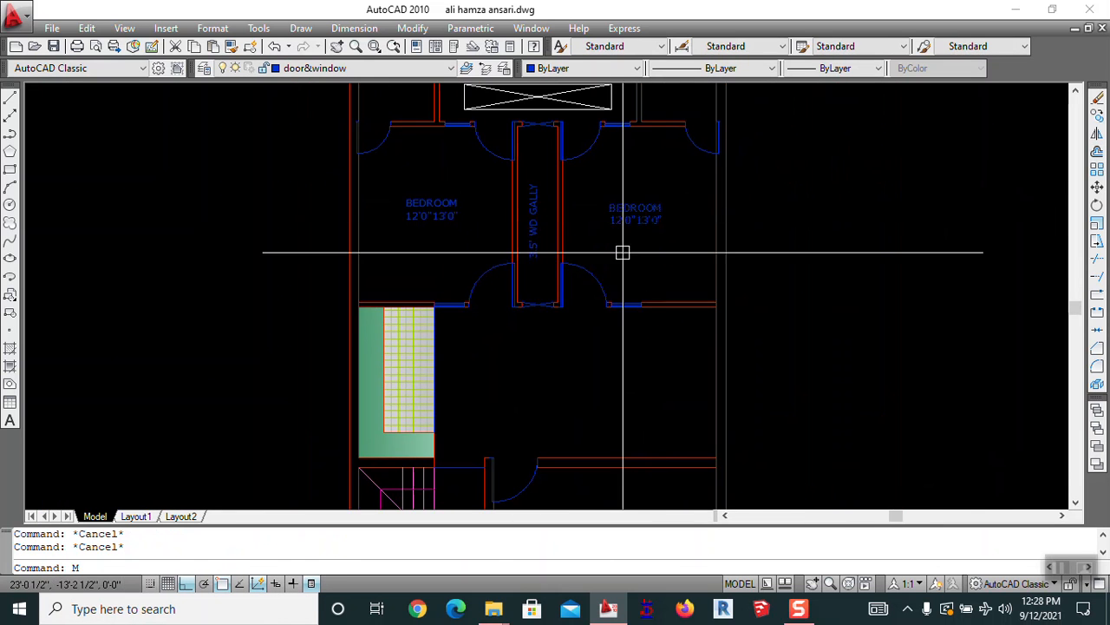
Adjust the right BEDROOM label's position within the room
text(m)
key(Return)
click(650, 233)
click(603, 196)
key(Return)
click(656, 240)
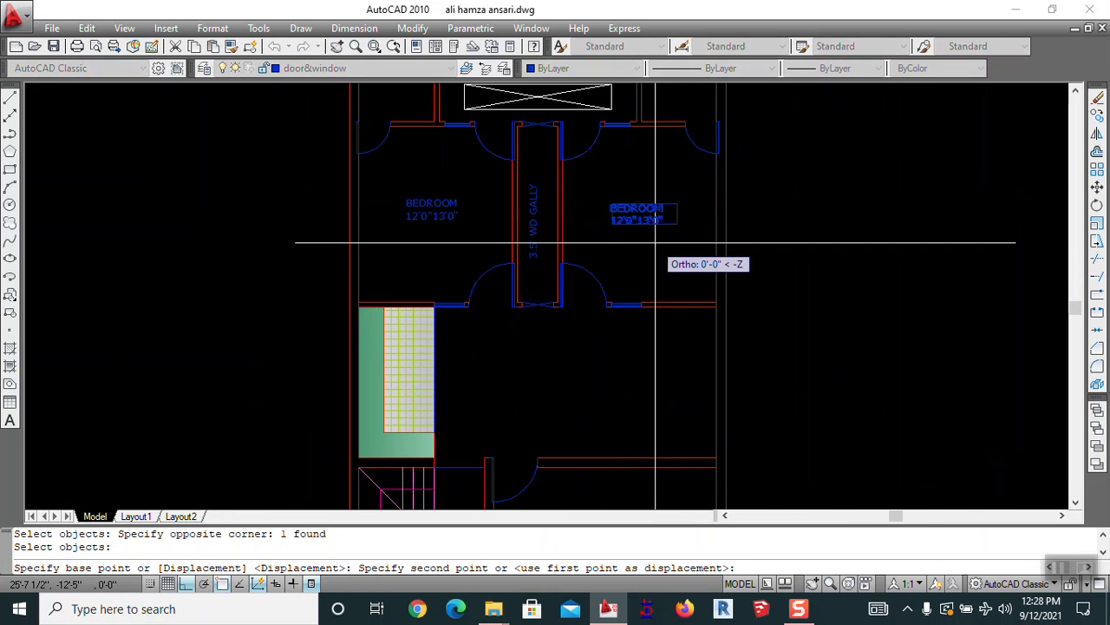
scroll(652, 239, up, 5)
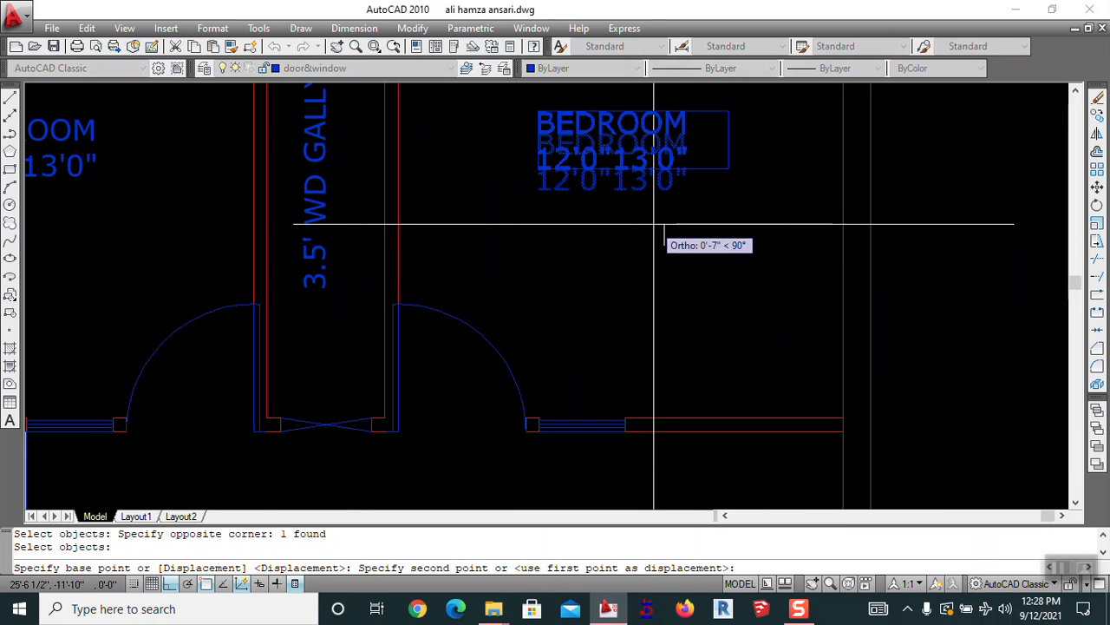
click(651, 229)
scroll(660, 217, down, 4)
scroll(661, 208, up, 5)
key(Return)
click(668, 191)
key(Return)
click(770, 154)
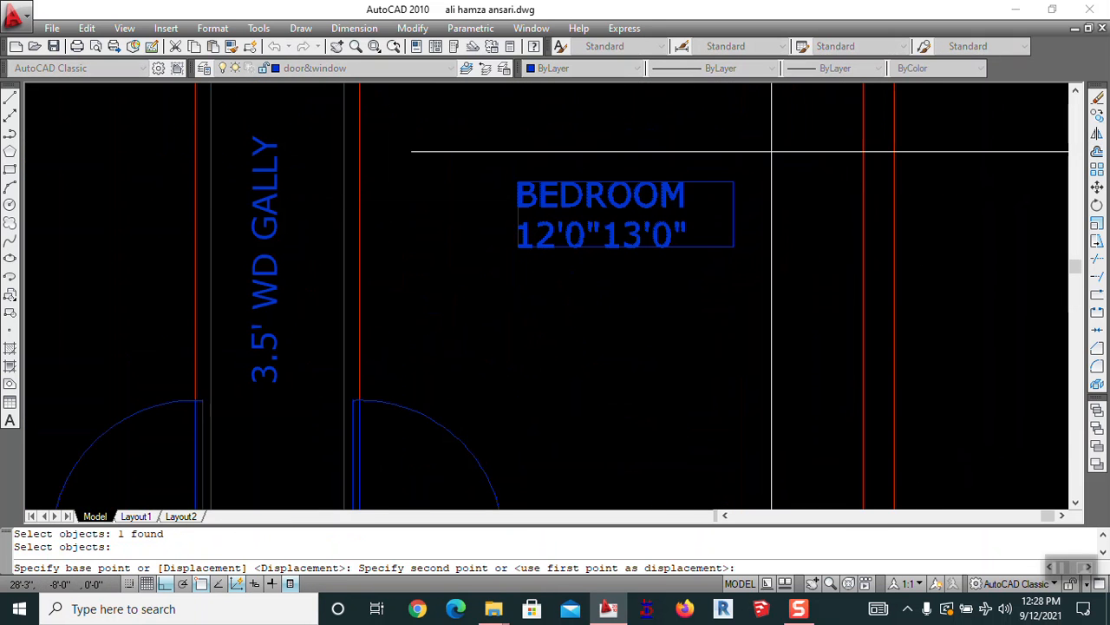
Settle the right BEDROOM label slightly lower in the room
click(769, 174)
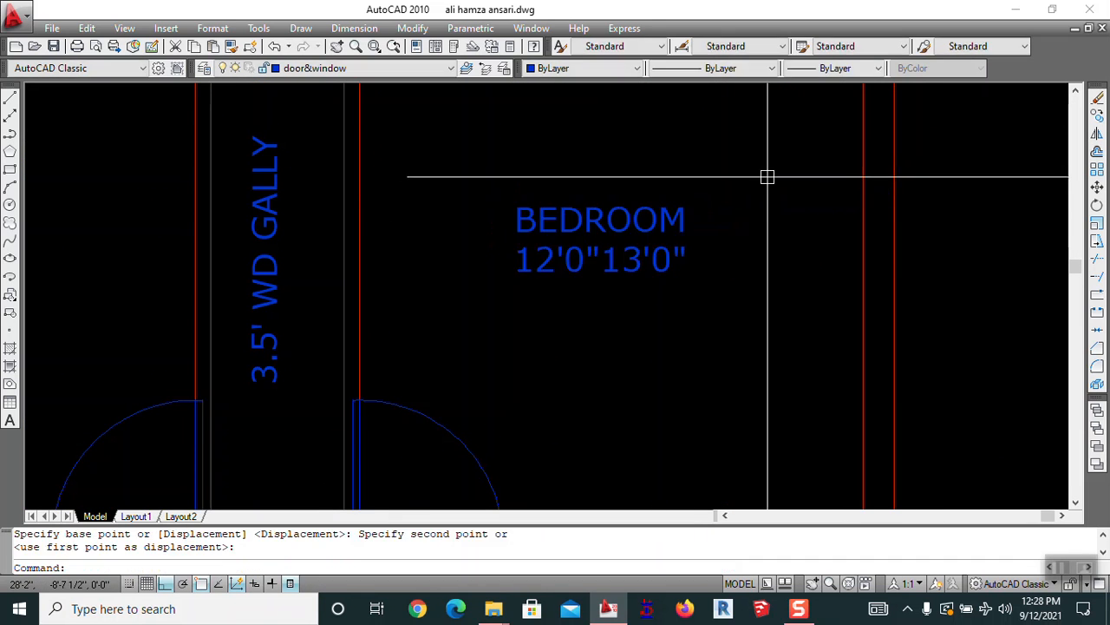
scroll(762, 217, down, 6)
scroll(746, 225, up, 3)
scroll(627, 305, up, 4)
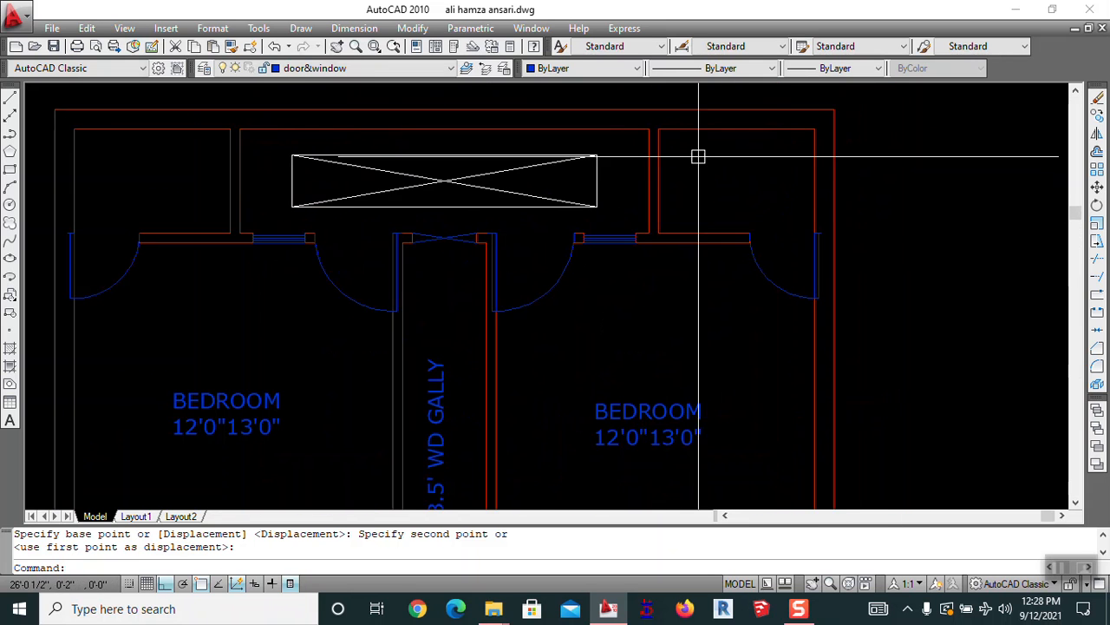
middle_drag(485, 268, 478, 211)
Copy the BEDROOM label into the small top-right room with Ortho off
text(c)
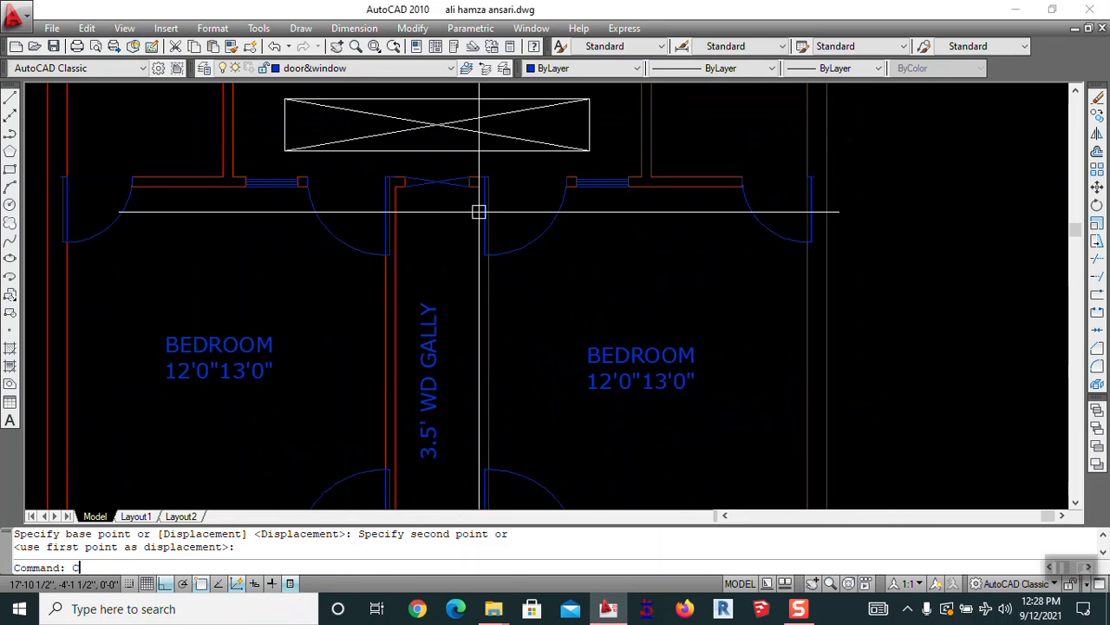
text(o)
key(Return)
click(620, 376)
key(Return)
click(621, 380)
middle_drag(633, 182, 611, 289)
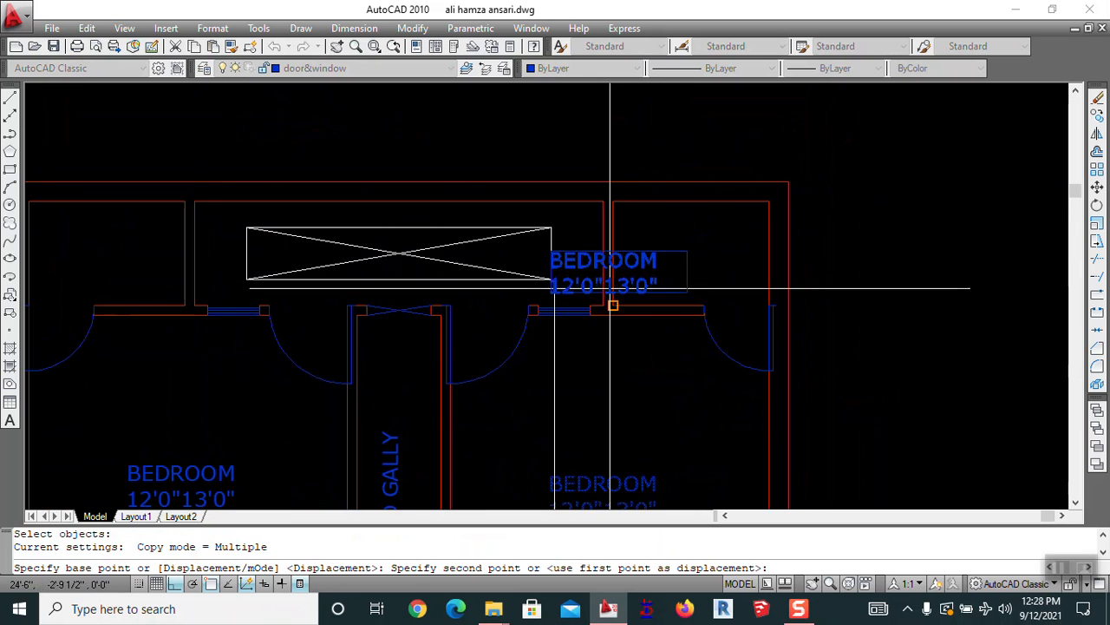
click(191, 588)
scroll(660, 273, up, 3)
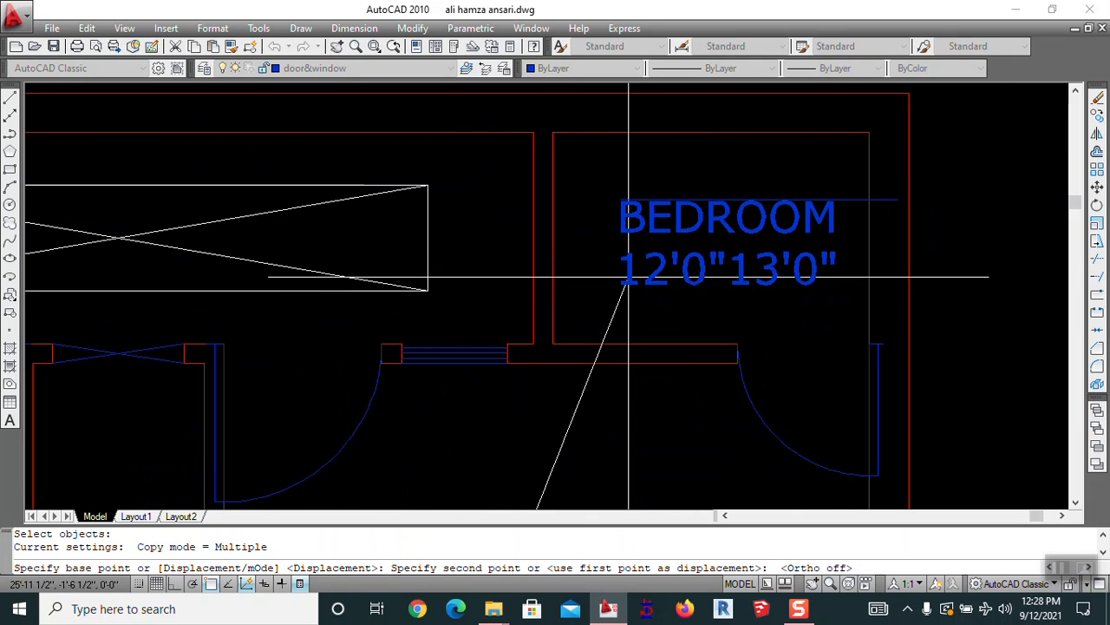
click(611, 260)
key(Escape)
text(e)
key(Return)
key(Escape)
Change the copied label to TOILET &BATH on a single line
text(ed)
key(Return)
click(634, 256)
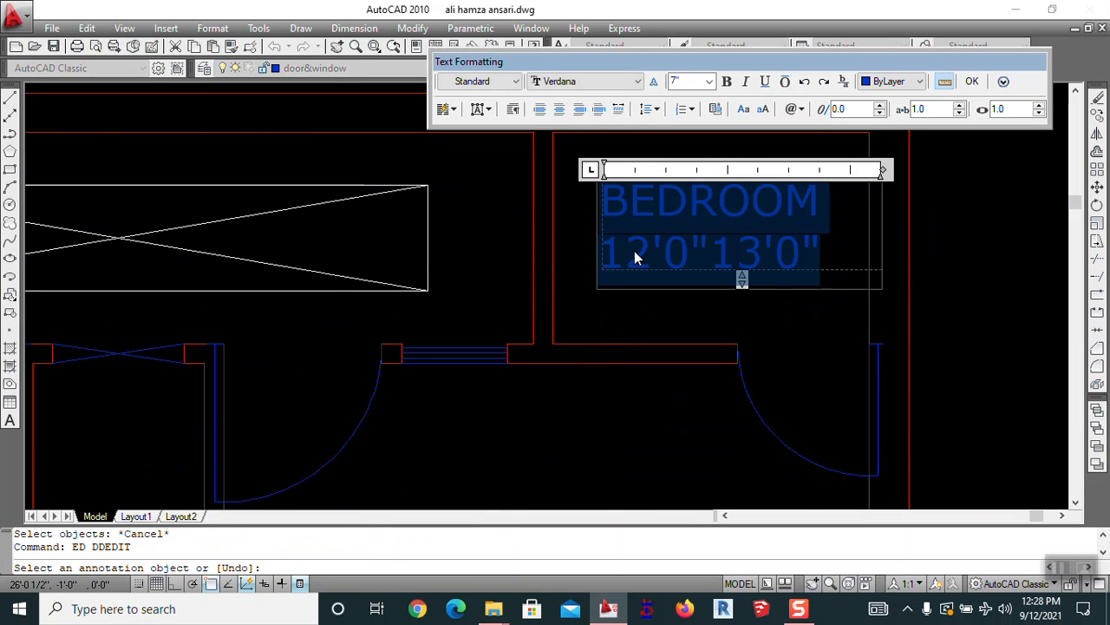
text(TOI)
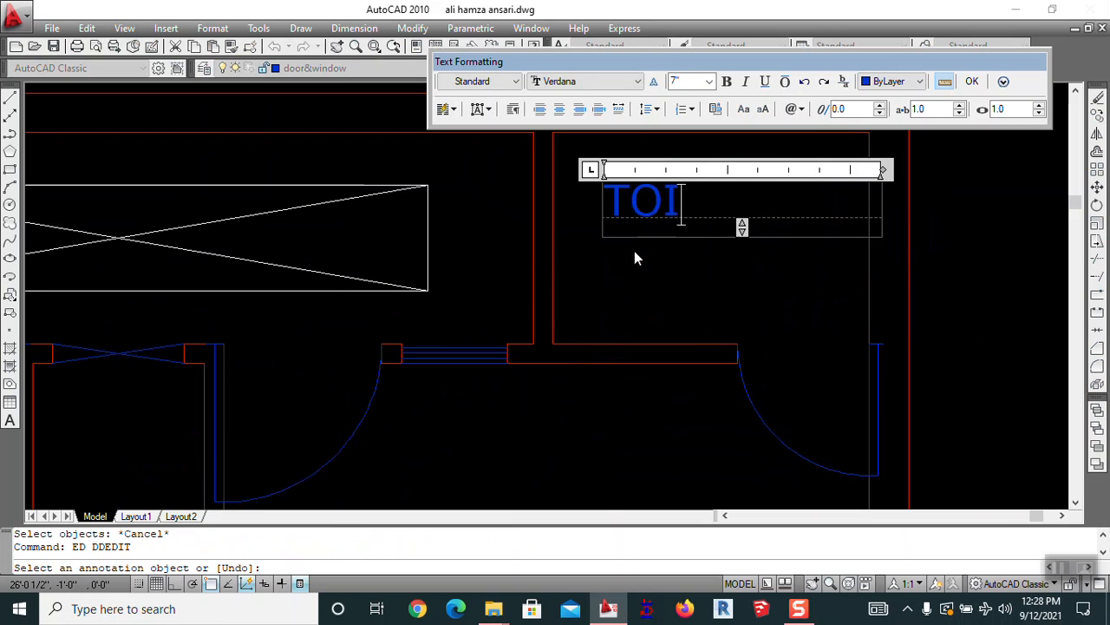
text(LET )
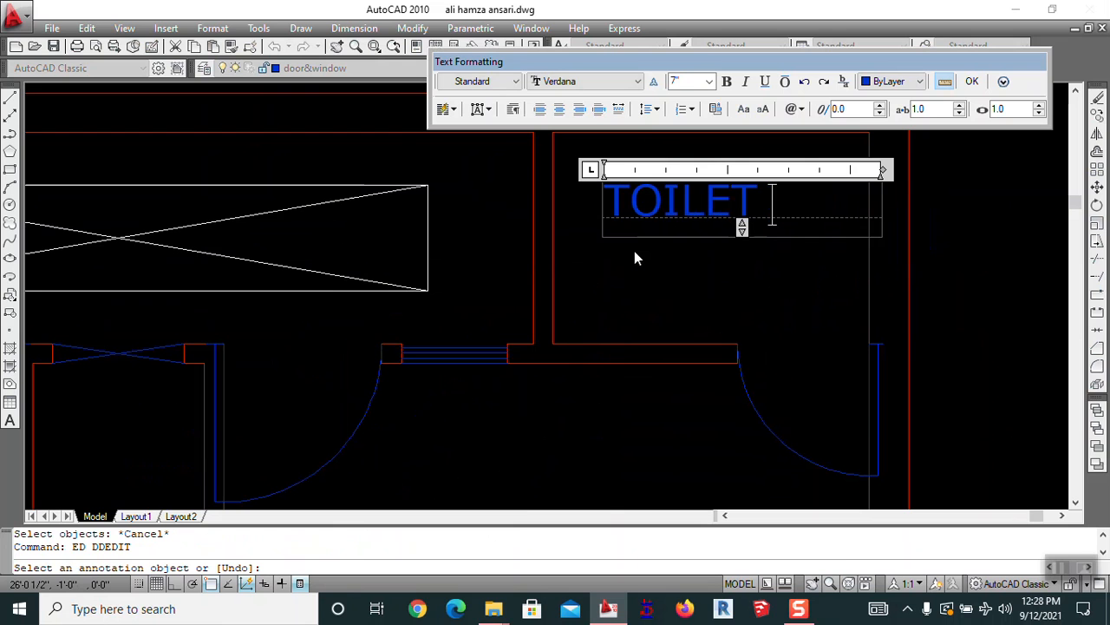
text(&BATH)
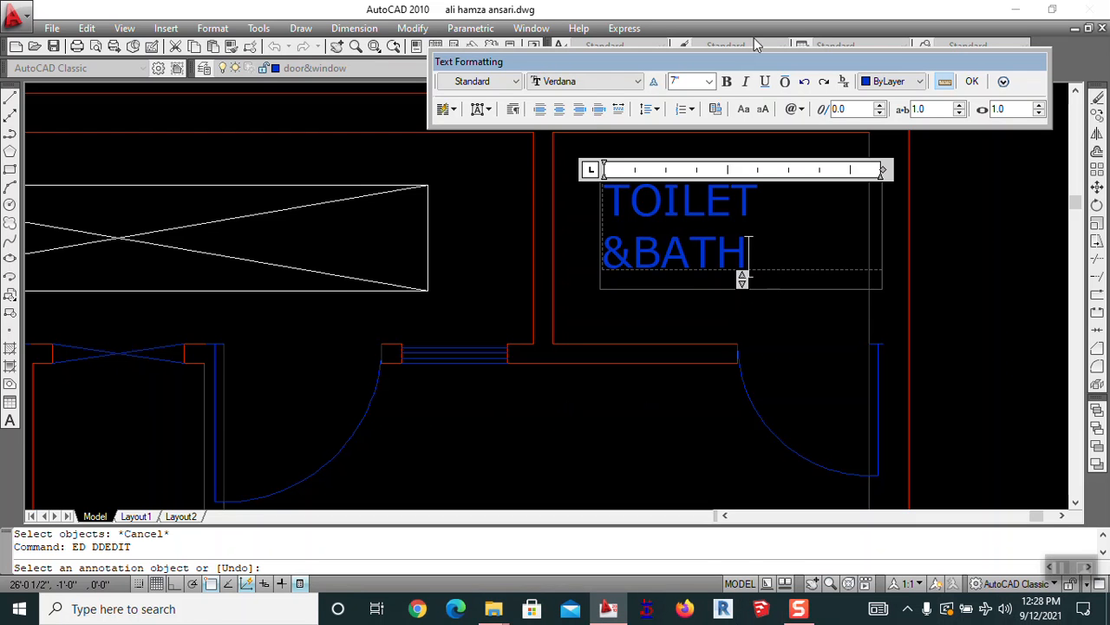
drag(883, 170, 1046, 169)
Move the TOILET &BATH label further left in the room
click(954, 277)
key(Escape)
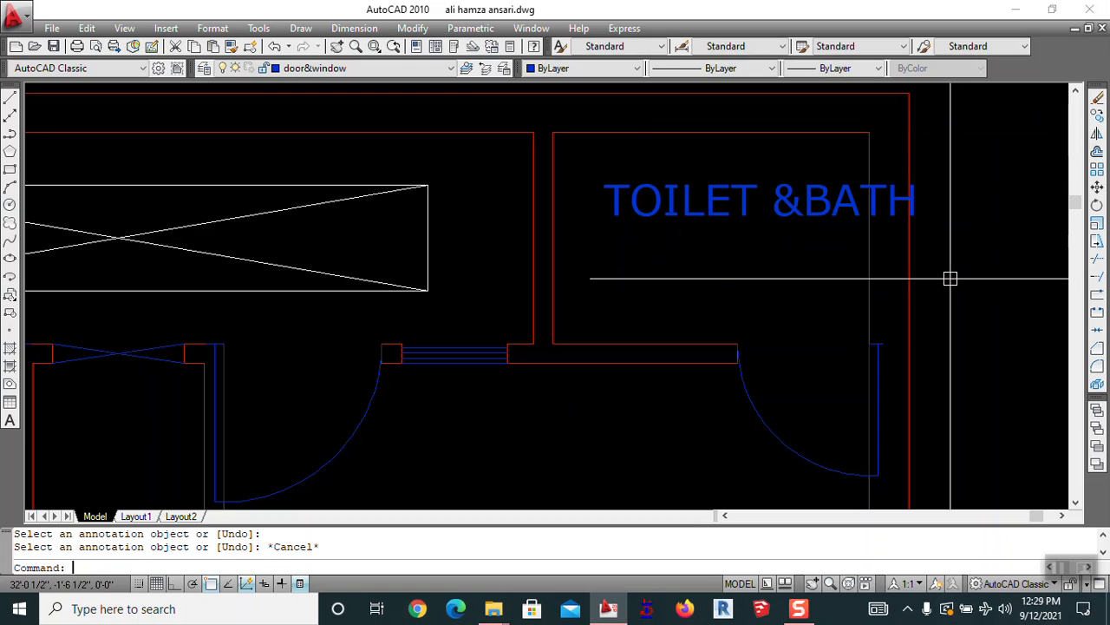
text(m)
key(Return)
click(819, 208)
key(Return)
click(811, 286)
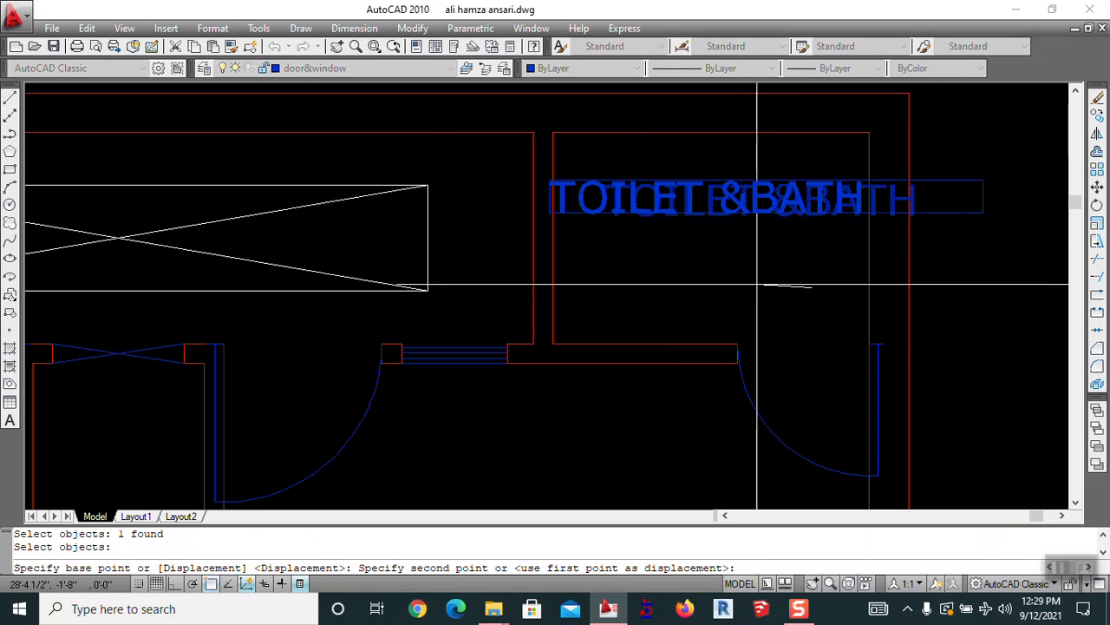
click(771, 289)
key(Escape)
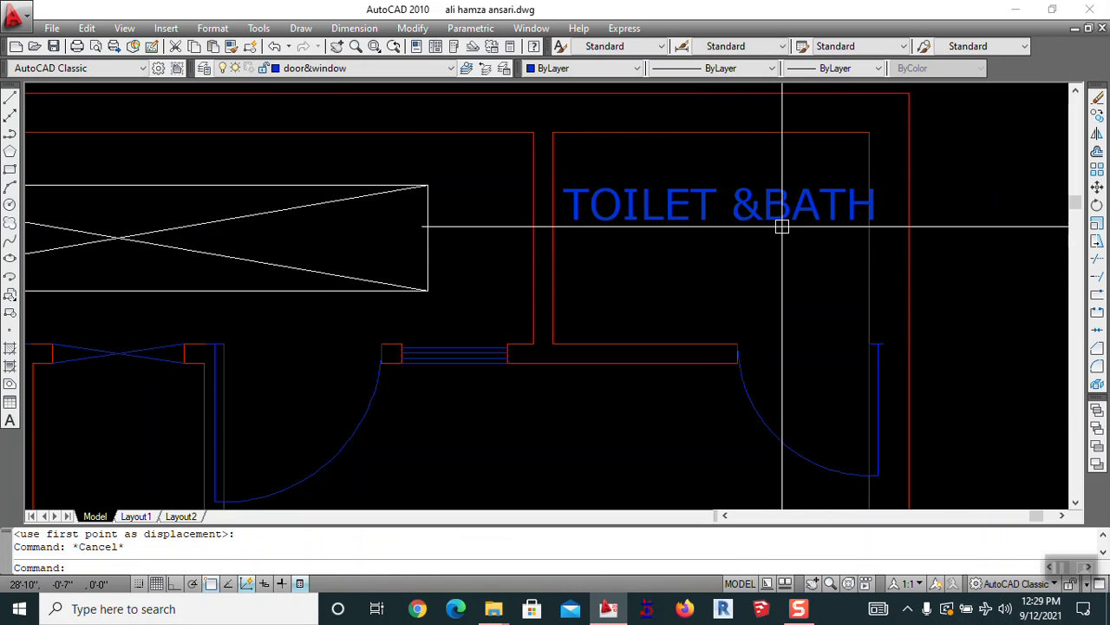
Remove the space so the label reads TOILET&BATH
text(ed)
key(Return)
click(739, 210)
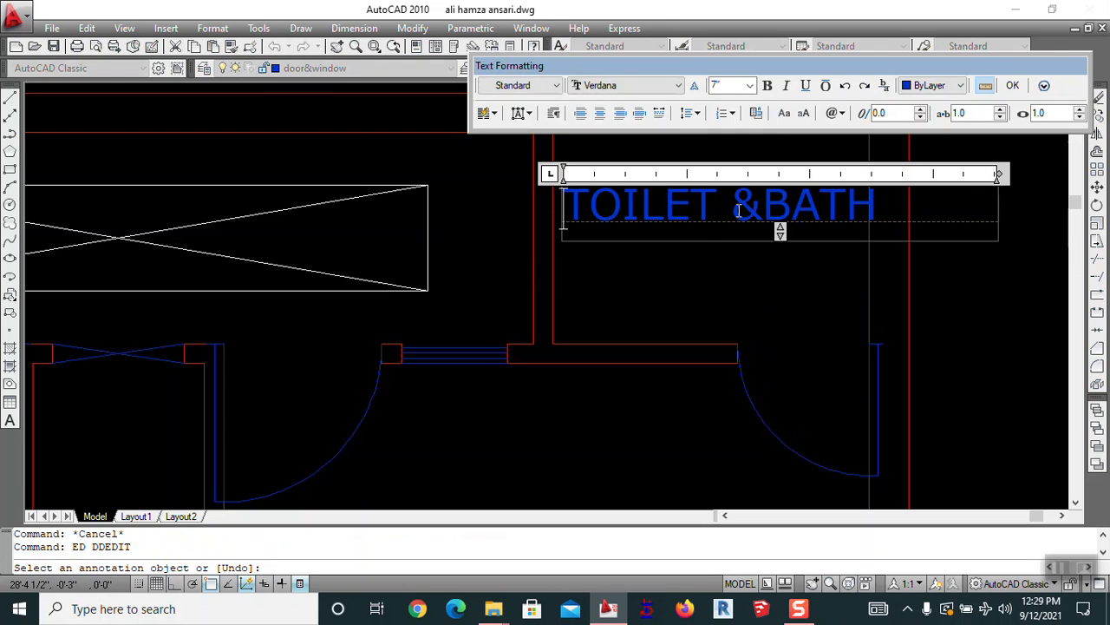
key(BackSpace)
click(737, 259)
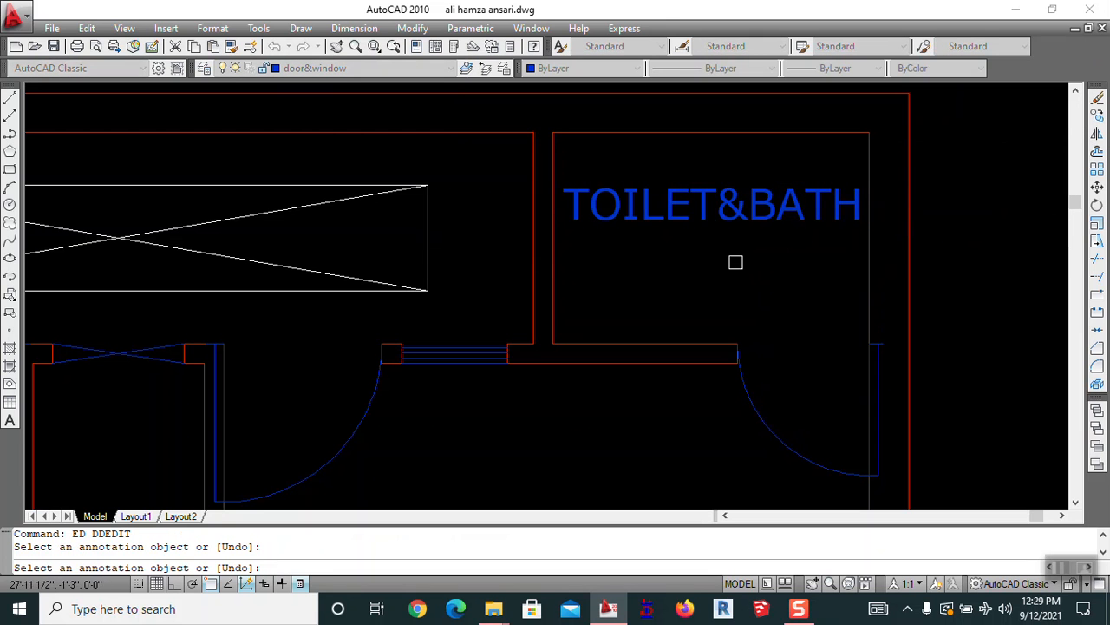
key(Escape)
scroll(738, 262, down, 5)
key(Escape)
text(M)
key(Return)
key(Escape)
key(Escape)
key(Escape)
Try adding a new line under TOILET&BATH, then discard the change
text(ED)
key(Return)
click(757, 244)
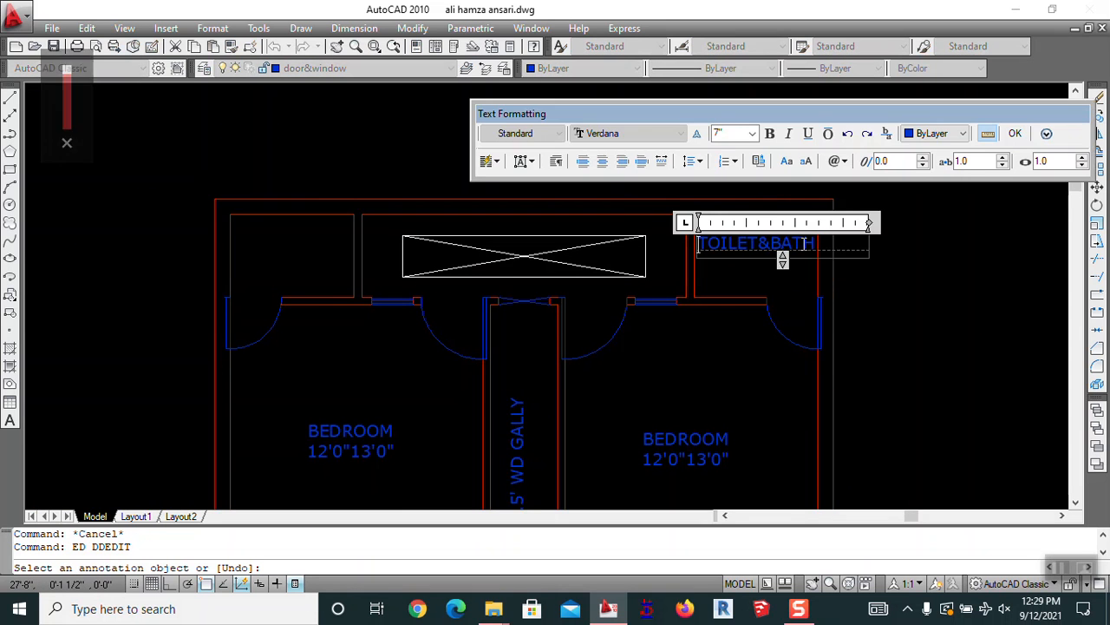
click(821, 244)
key(Return)
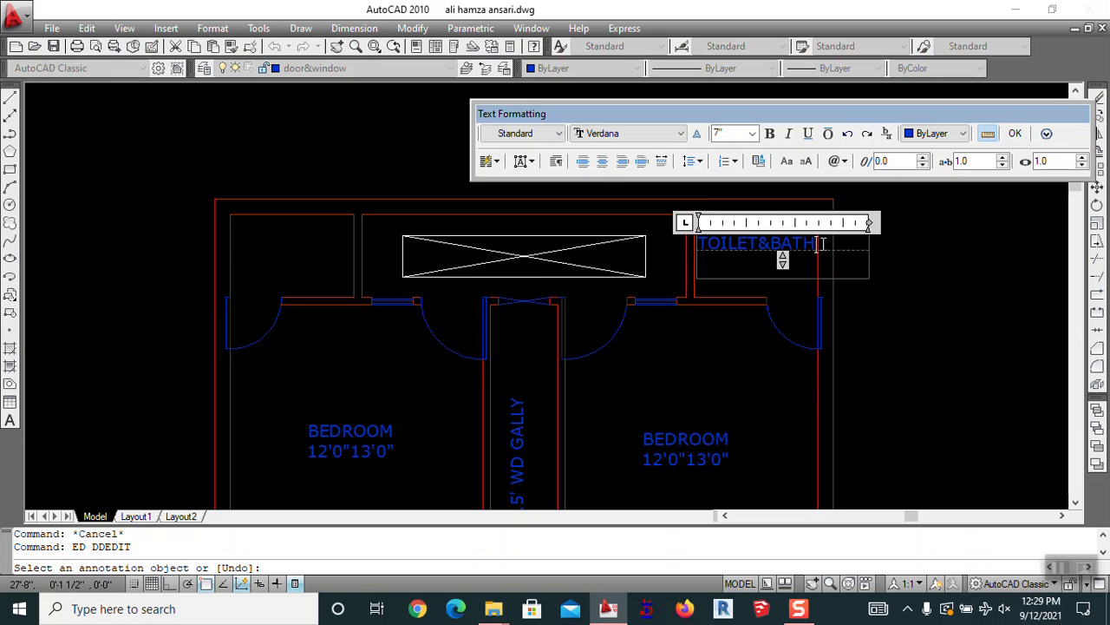
key(Return)
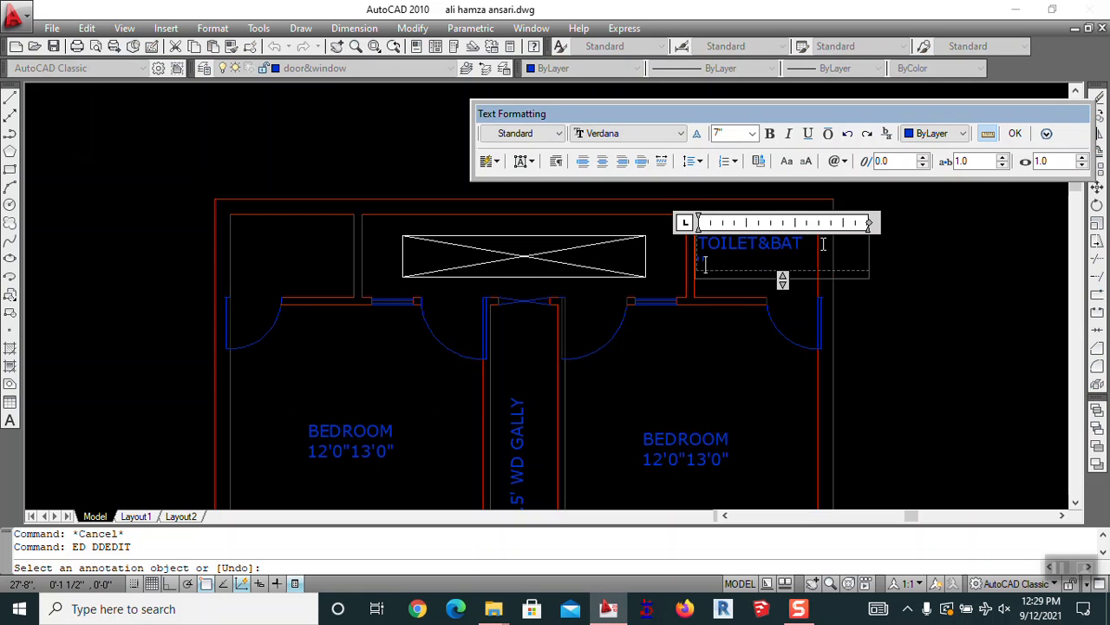
key(Escape)
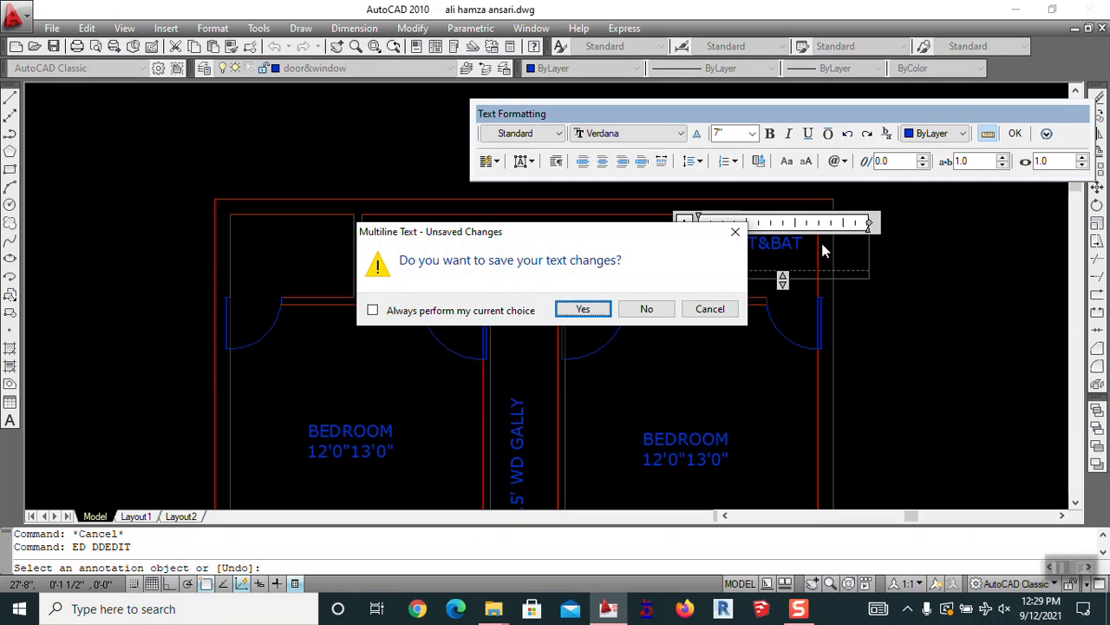
click(647, 310)
Begin a second line under TOILET&BATH for the 6'0"X4'0" size, entering 6
scroll(793, 248, up, 3)
click(852, 237)
click(856, 236)
key(Return)
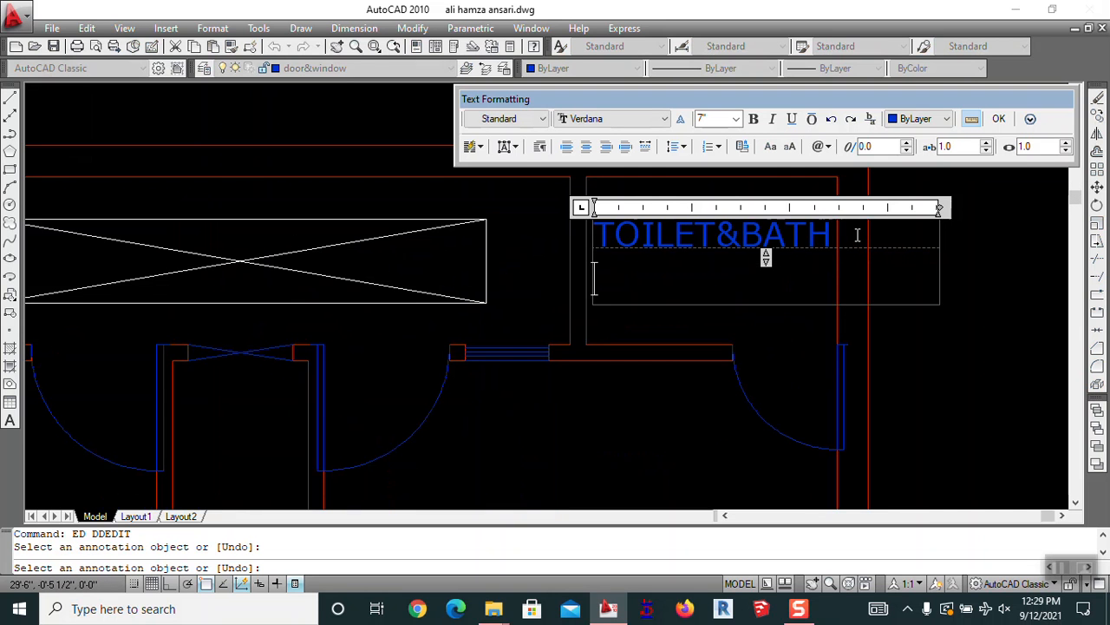
text(')
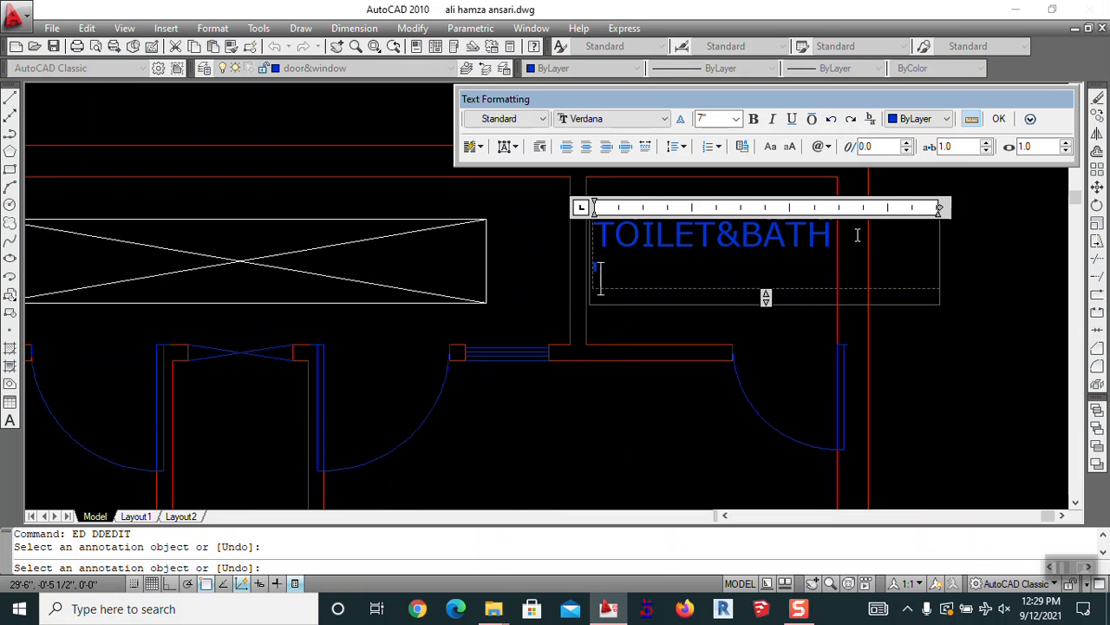
key(BackSpace)
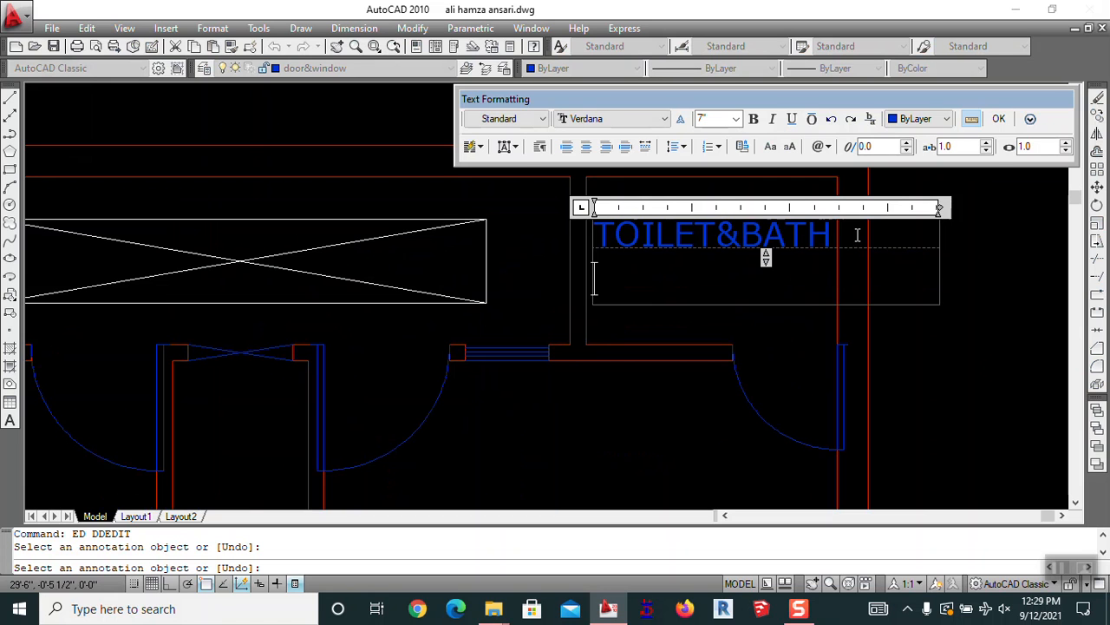
text(6'0"X4'0)
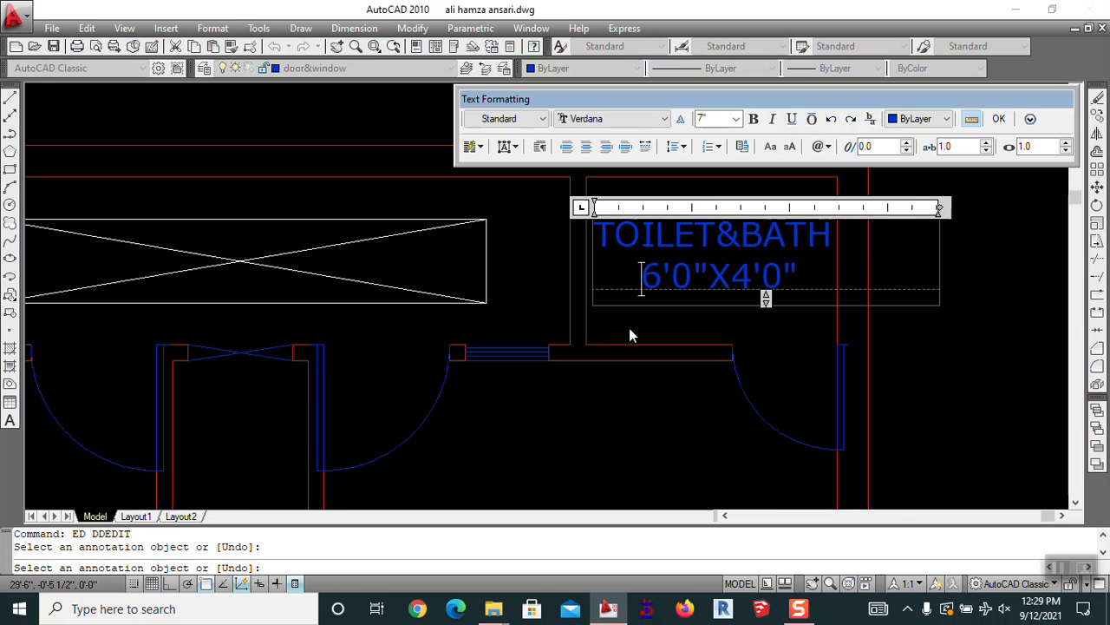
Centre the 6'0"X4'0" size line in the toilet label and finish editing
click(628, 326)
scroll(628, 294, down, 4)
scroll(573, 419, up, 5)
Insert an X into the first BEDROOM label so it reads 12'0"X13'0"
middle_drag(644, 411, 593, 221)
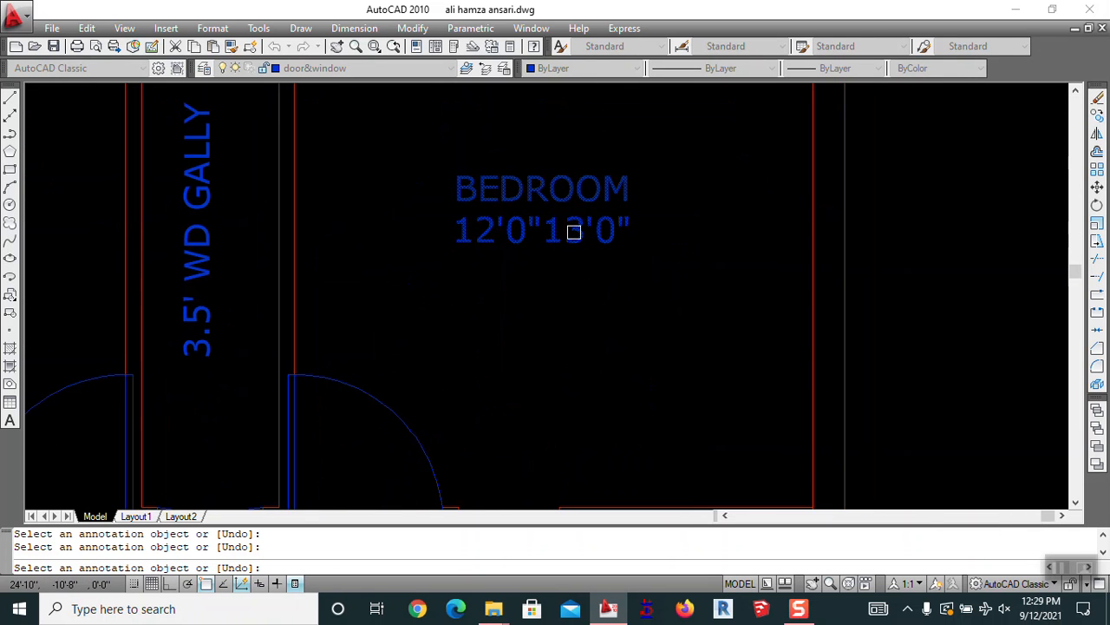
click(544, 230)
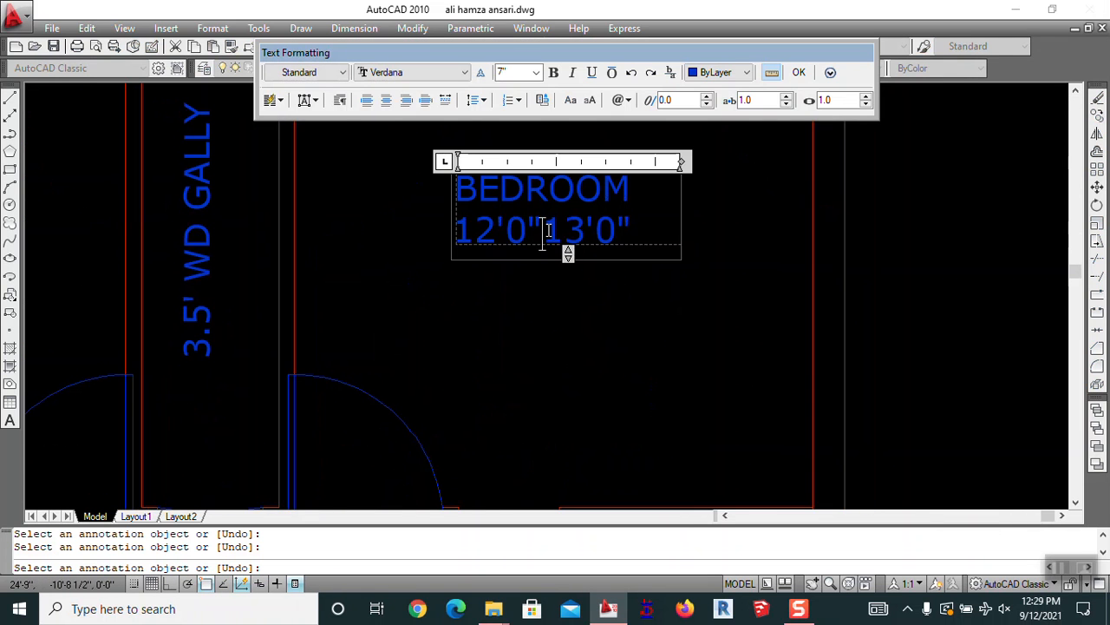
text(X)
click(561, 275)
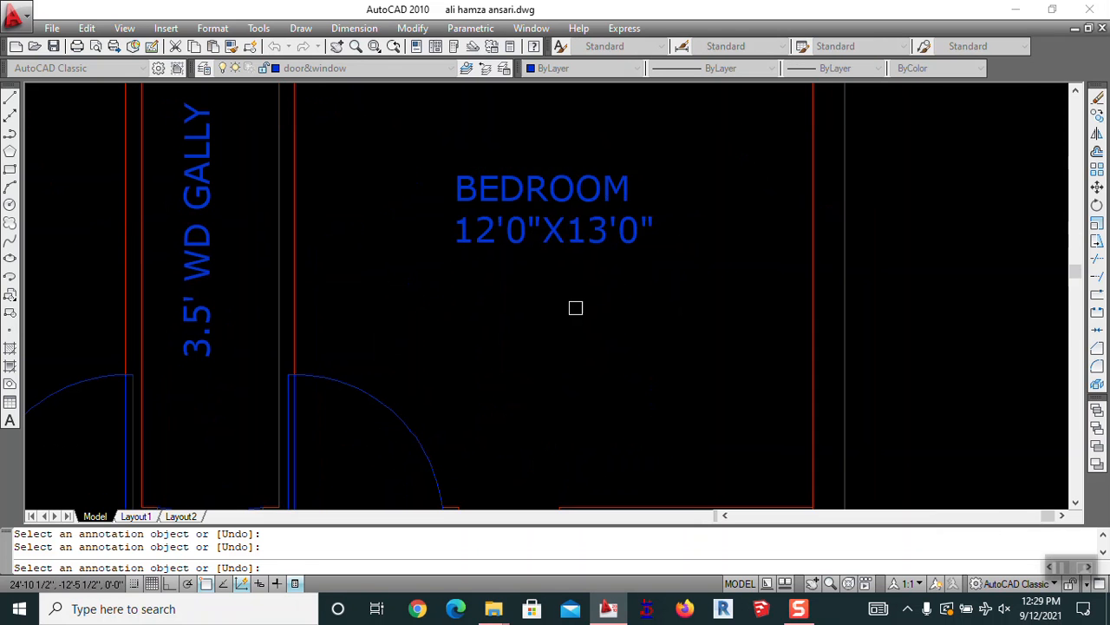
scroll(662, 275, down, 4)
scroll(520, 291, up, 4)
Add the X between the sizes in the other BEDROOM label, making 12'0"X13'0"
click(428, 296)
click(427, 290)
text(X)
click(425, 342)
scroll(513, 292, down, 3)
scroll(519, 297, up, 5)
scroll(518, 296, down, 4)
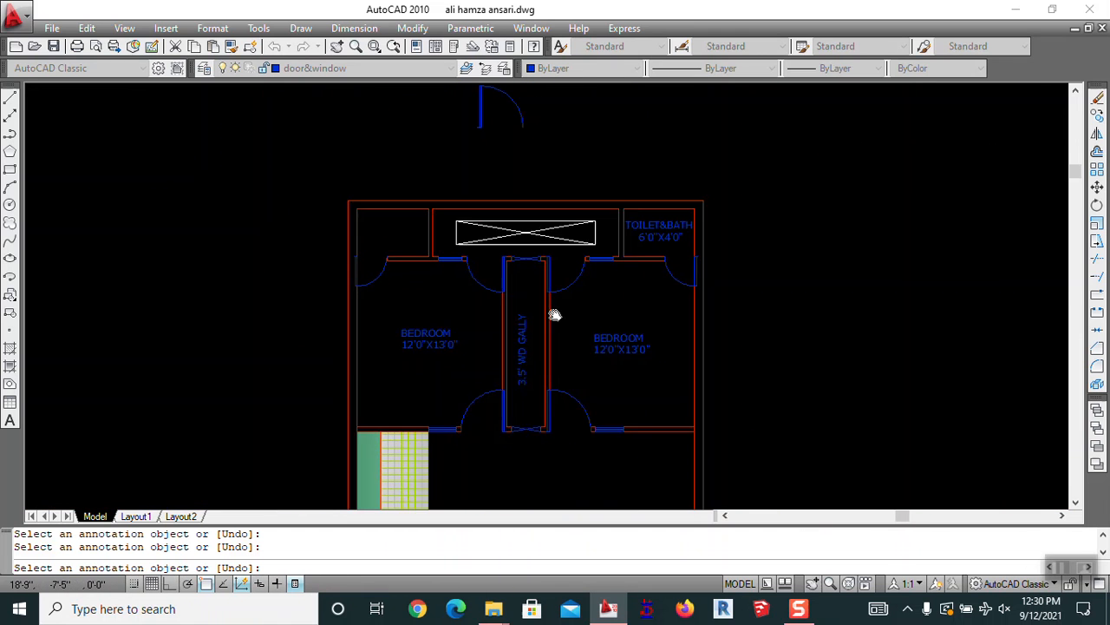
key(Escape)
scroll(660, 260, up, 3)
Mirror the TOILET&BATH label across a vertical line into the left toilet, keeping the original
middle_drag(673, 253, 602, 270)
text(mi)
key(Return)
click(569, 270)
key(Return)
click(310, 216)
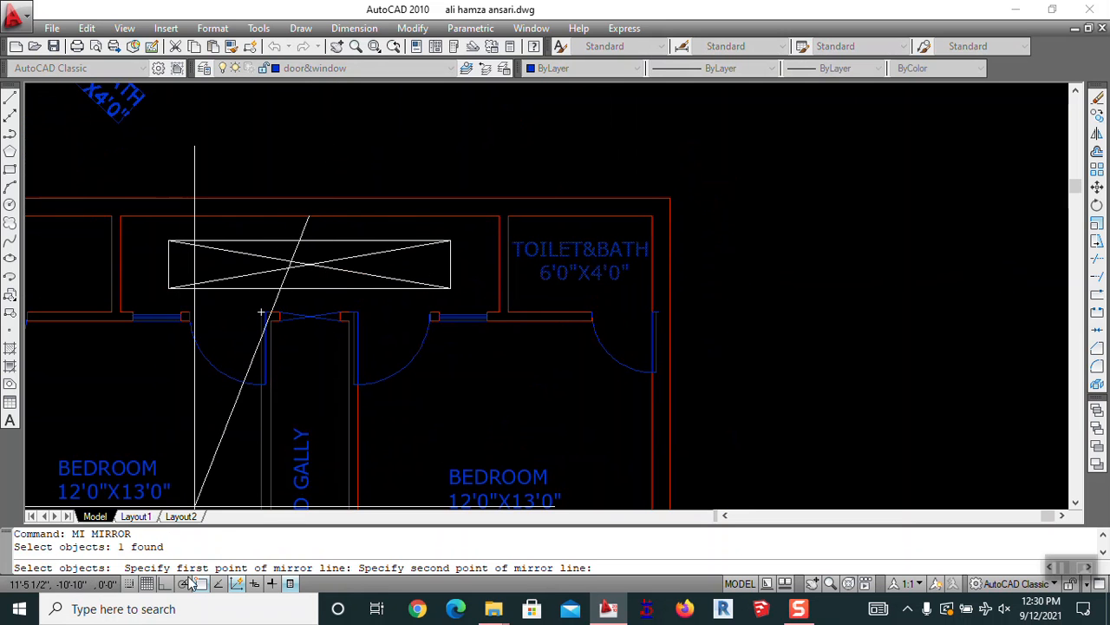
key(F8)
click(302, 135)
key(Return)
Pan and zoom around the plan to review the upper bedrooms, toilets and stair
scroll(302, 130, down, 2)
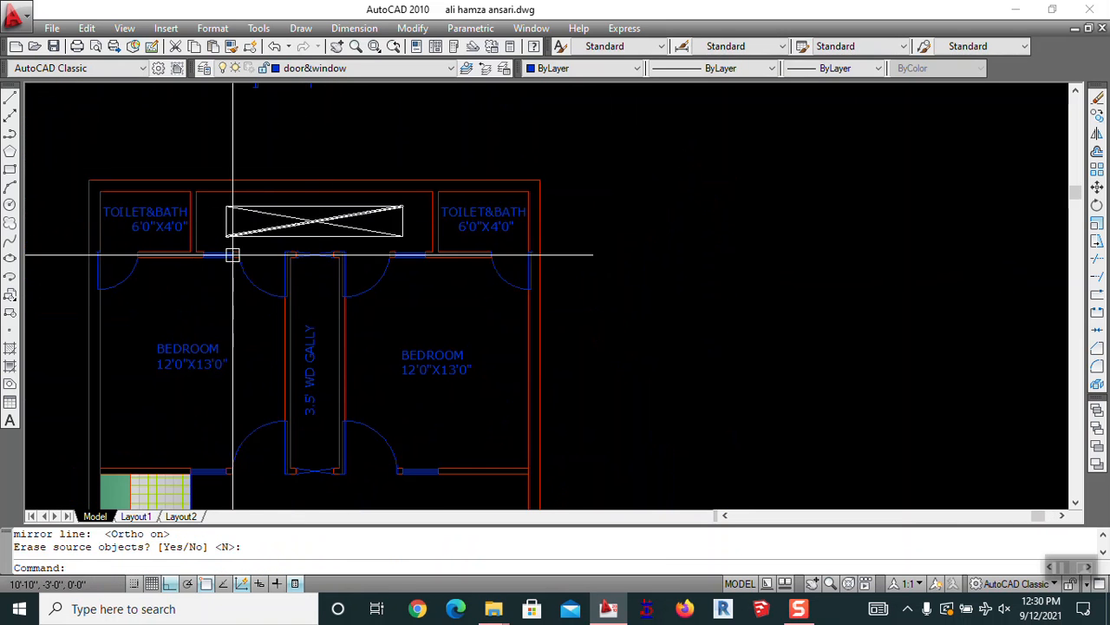
middle_drag(296, 410, 350, 185)
scroll(356, 191, down, 2)
mouse_move(478, 196)
middle_down()
mouse_move(651, 191)
mouse_move(644, 240)
middle_up()
scroll(505, 350, up, 2)
middle_drag(506, 350, 350, 173)
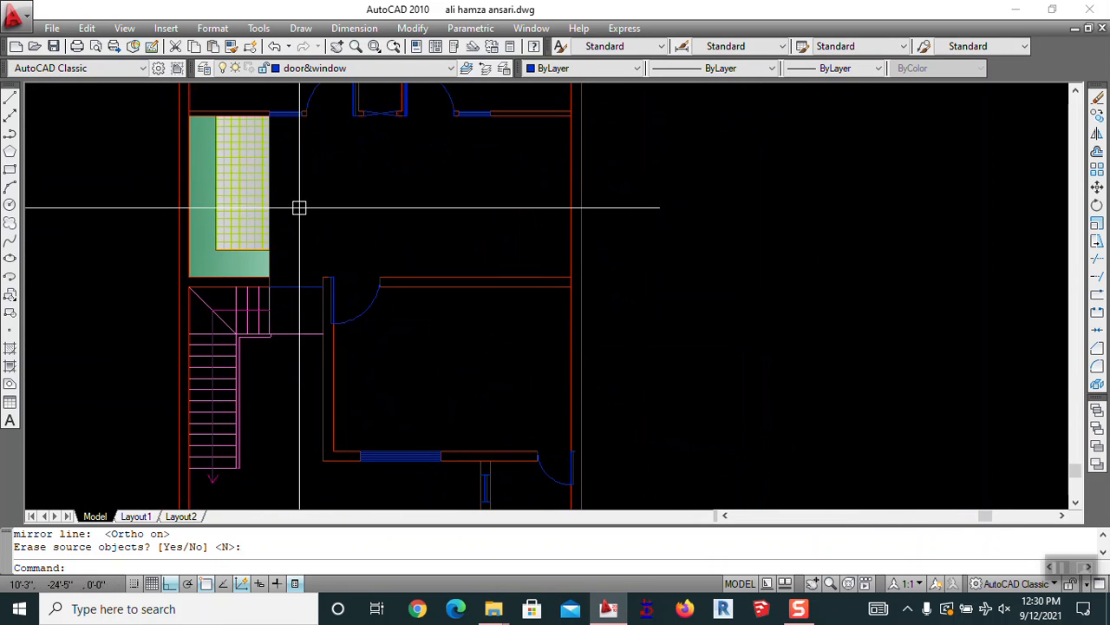
scroll(255, 172, down, 2)
scroll(254, 173, up, 4)
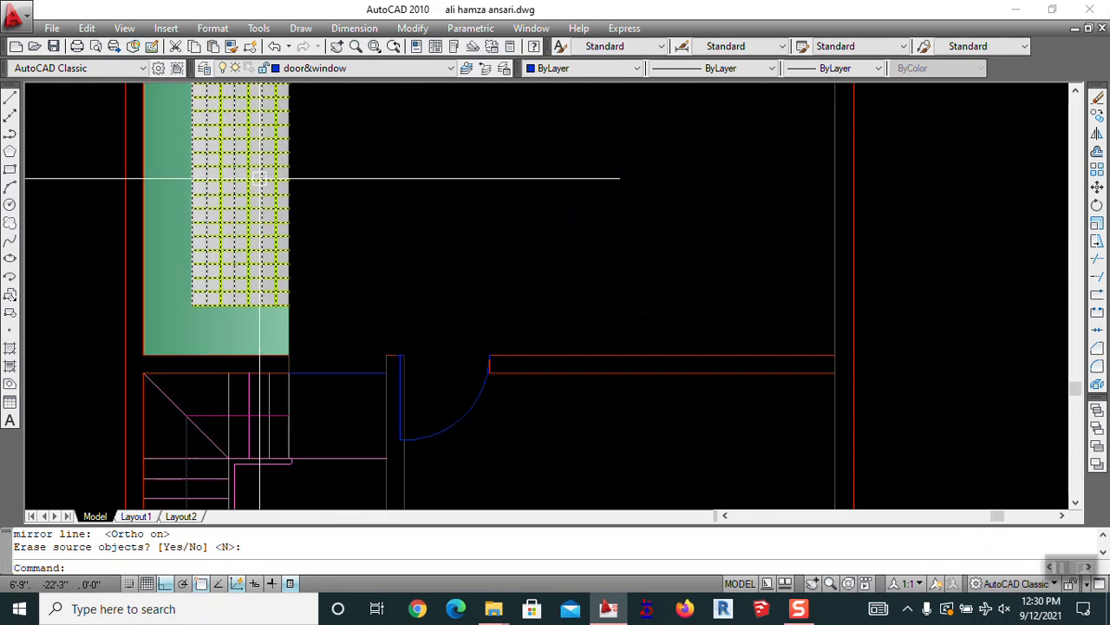
scroll(322, 175, down, 2)
scroll(322, 175, down, 2)
mouse_move(372, 157)
middle_down()
mouse_move(372, 310)
mouse_move(426, 295)
mouse_move(506, 312)
middle_up()
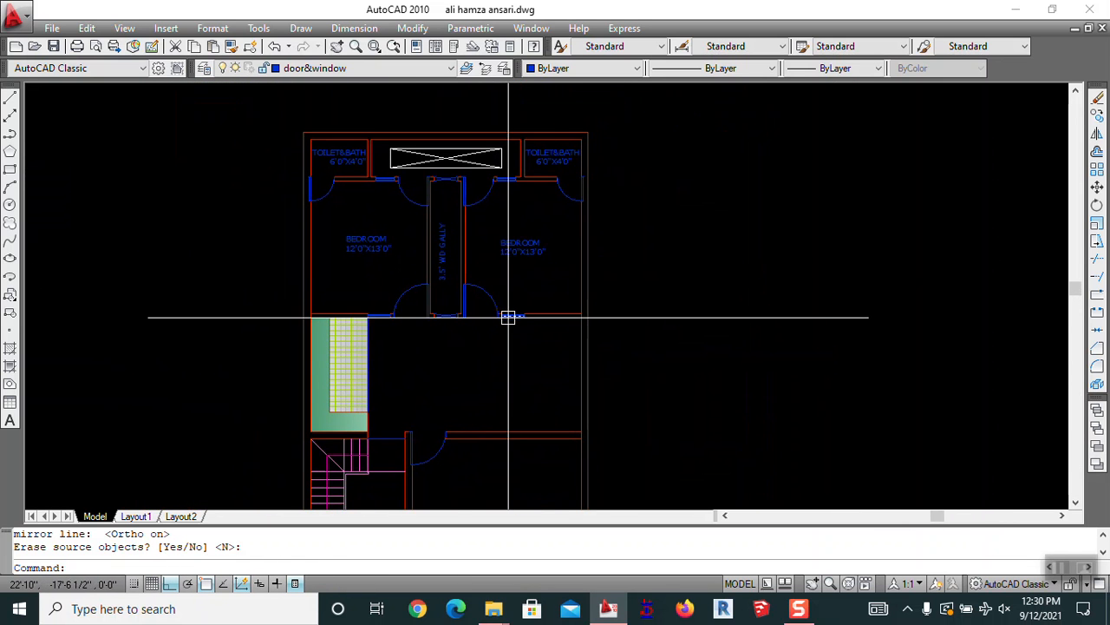
Copy a BEDROOM label into the lobby
text(o)
key(Return)
click(521, 248)
key(Return)
click(757, 219)
key(Escape)
scroll(525, 359, up, 5)
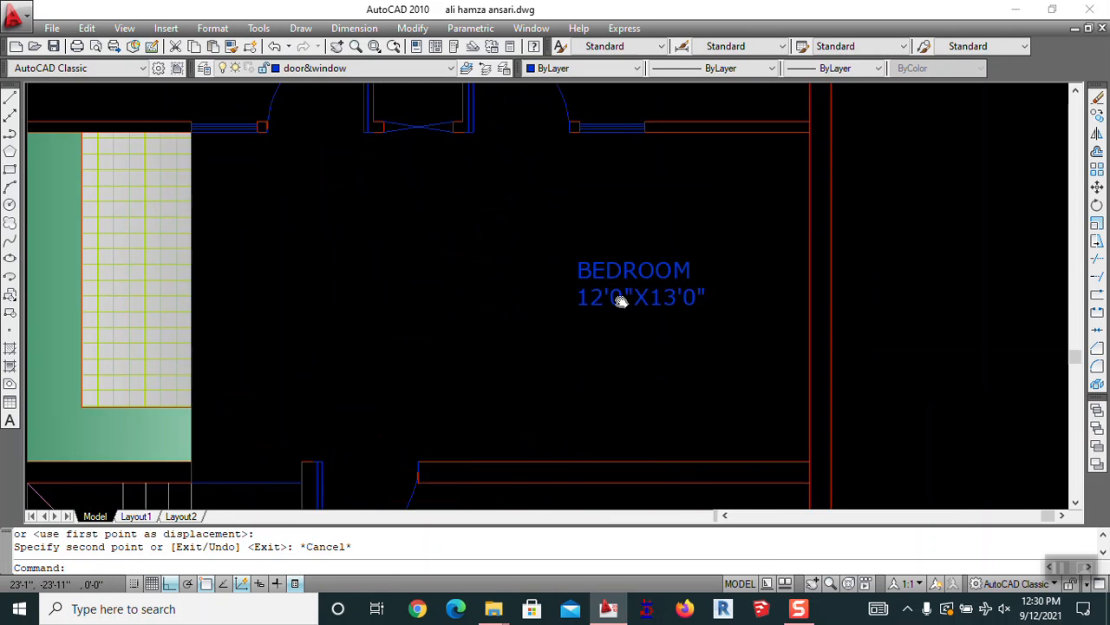
Move the copied label into position within the lobby
text(M)
key(Return)
click(686, 276)
Rewrite the copied label as LOBBY+DINING and widen its MText box to fit
key(Return)
click(750, 344)
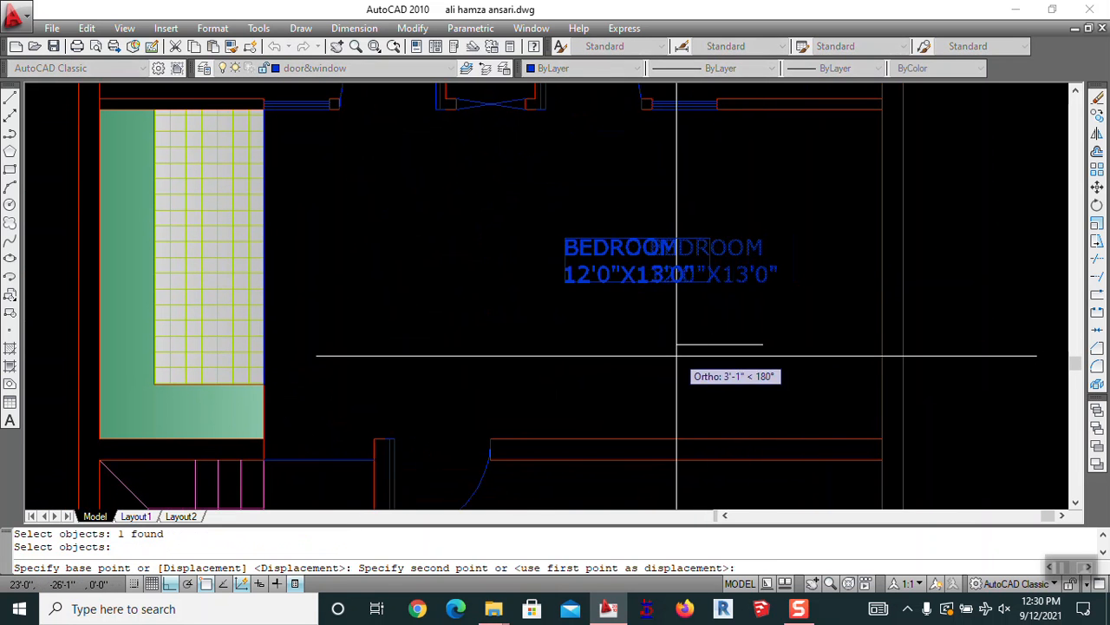
click(676, 355)
key(Escape)
text(ED)
key(Return)
click(636, 258)
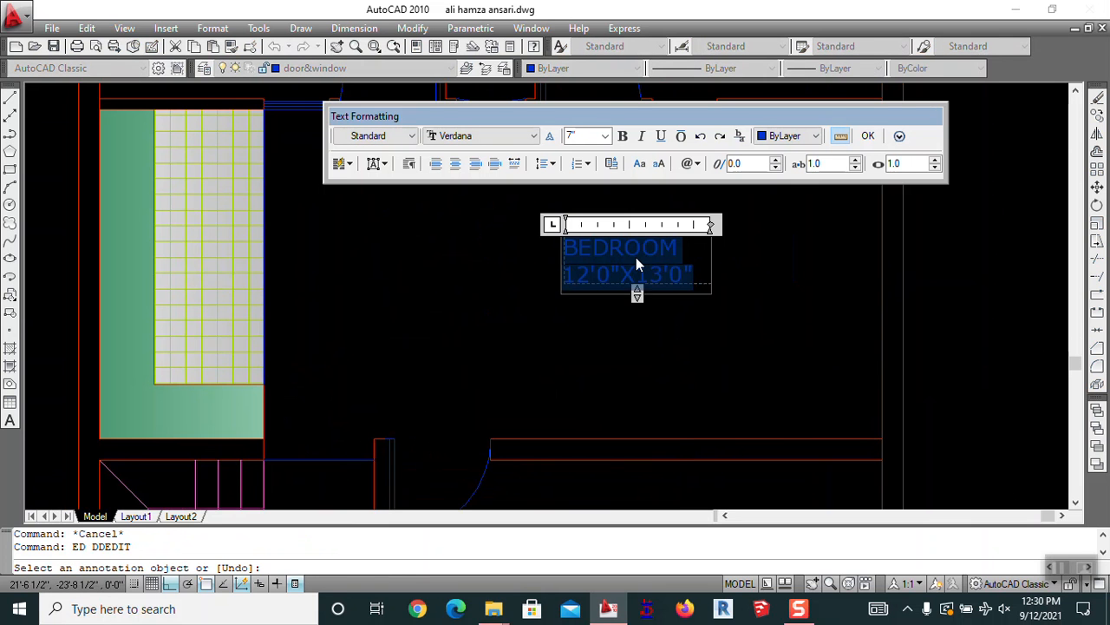
text(LOBBY+DINING)
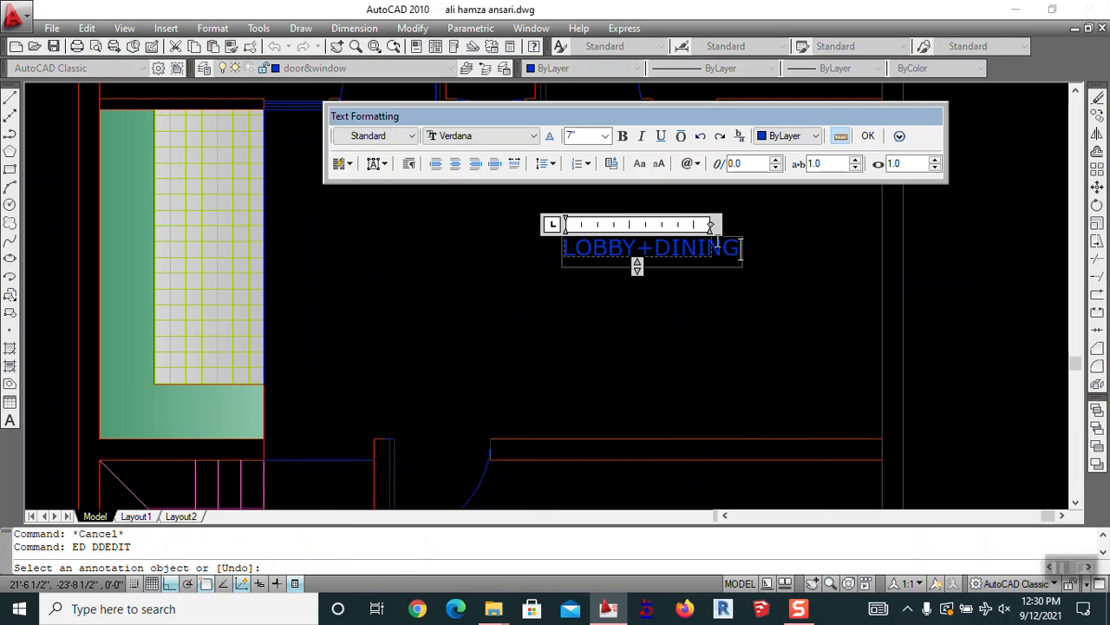
drag(709, 224, 760, 224)
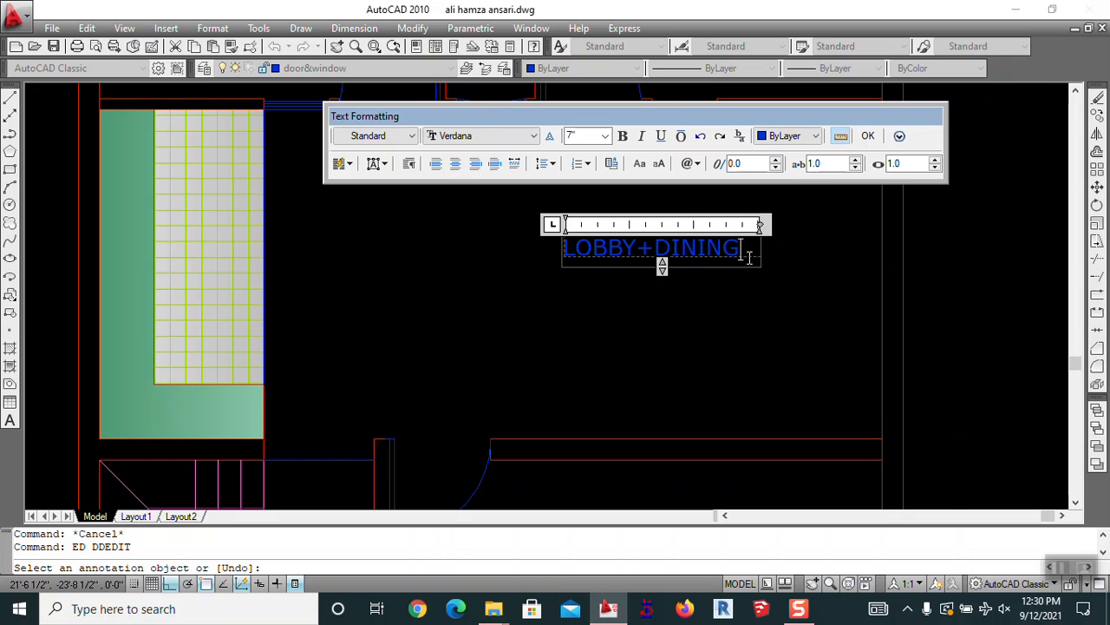
click(685, 350)
key(Escape)
text(DLI)
key(Return)
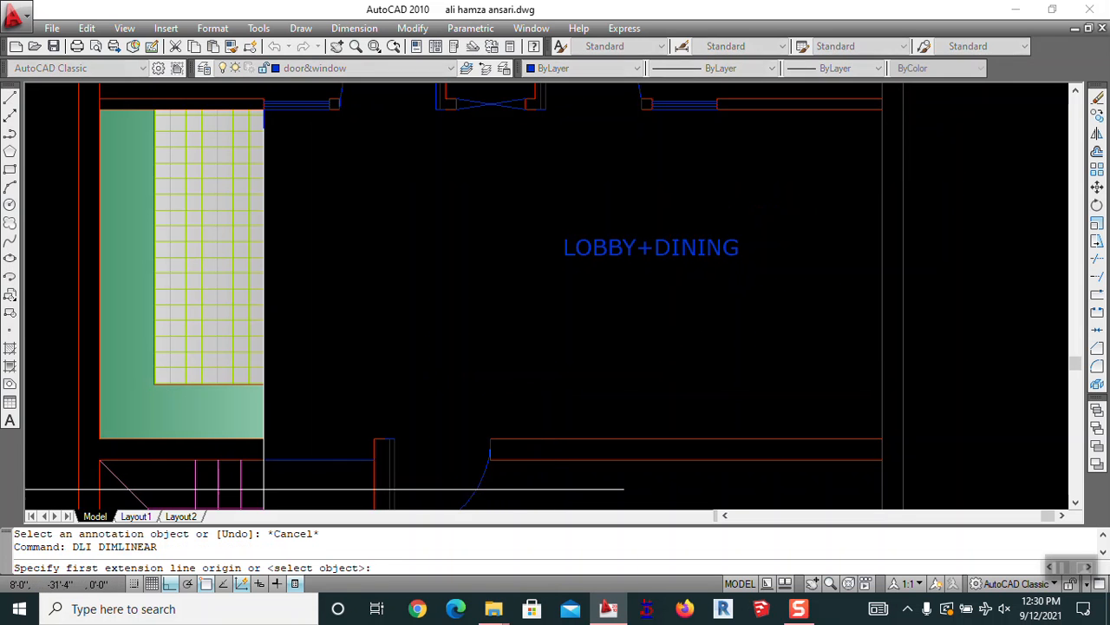
Dimension the lobby: 22'-6" wide and 12' high
click(263, 440)
click(882, 440)
click(864, 406)
key(Return)
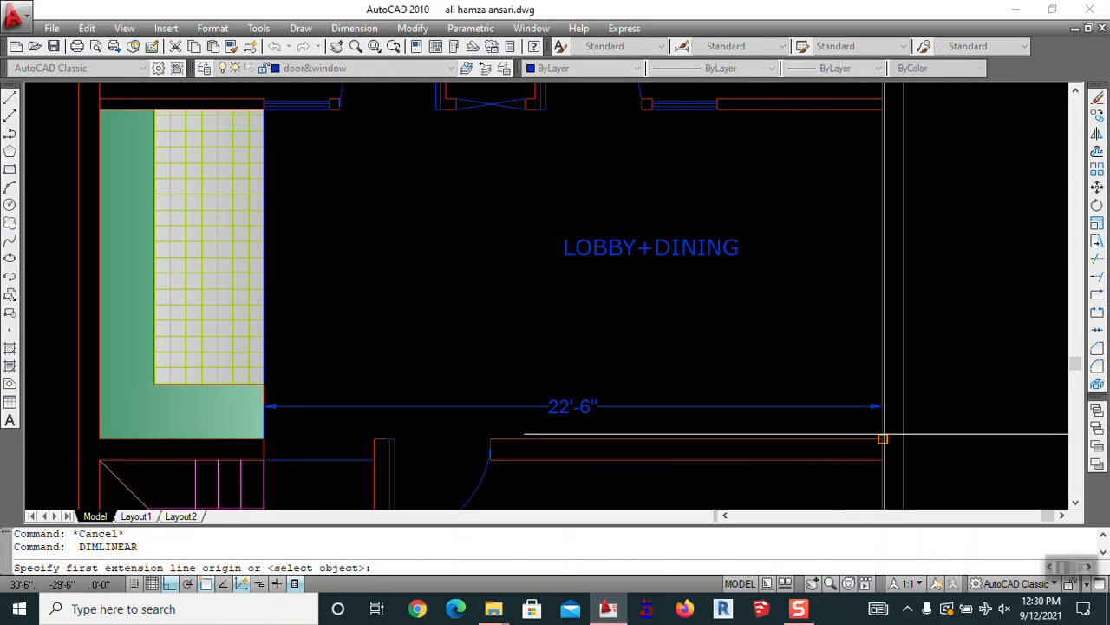
click(882, 438)
click(882, 108)
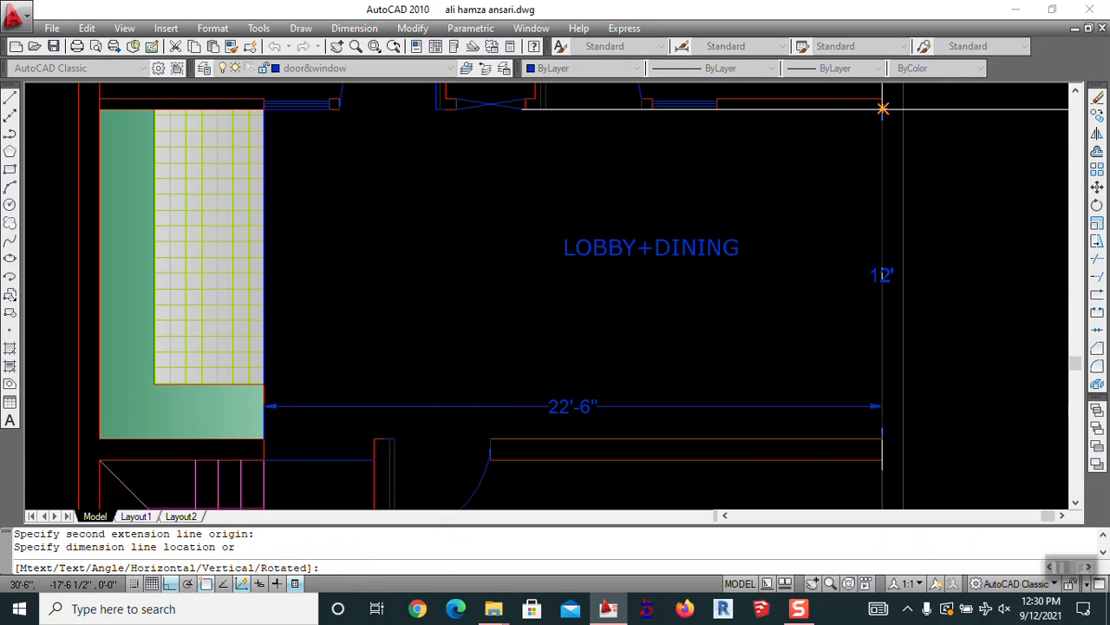
click(880, 111)
key(Escape)
Add a second line reading 22'6"X12'0" under LOBBY+DINING
middle_drag(728, 264, 794, 222)
text(ed)
key(Return)
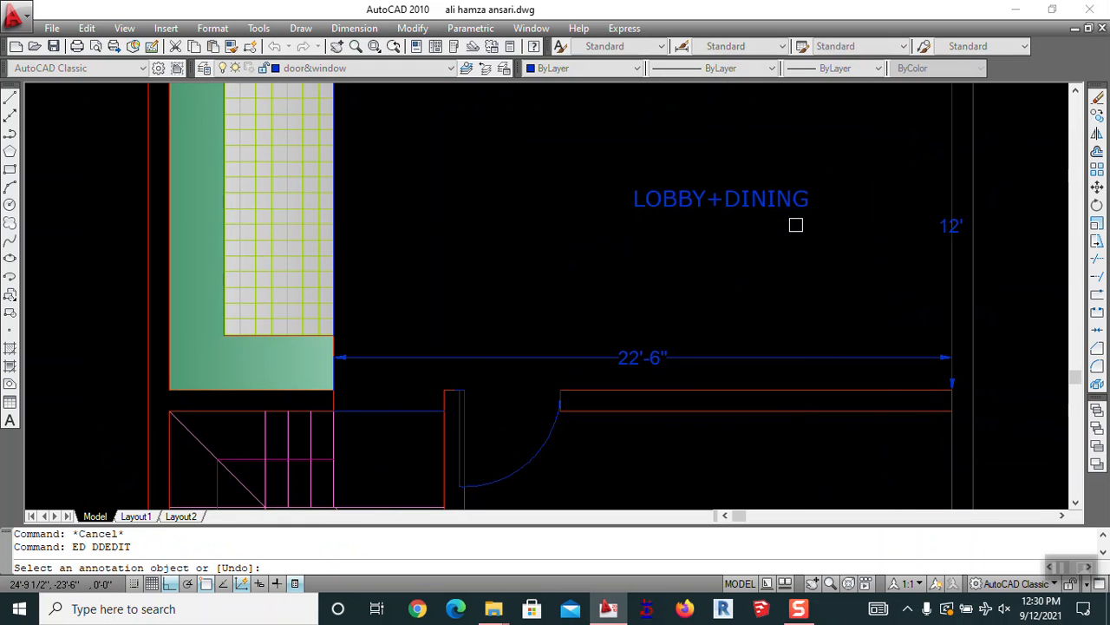
click(800, 205)
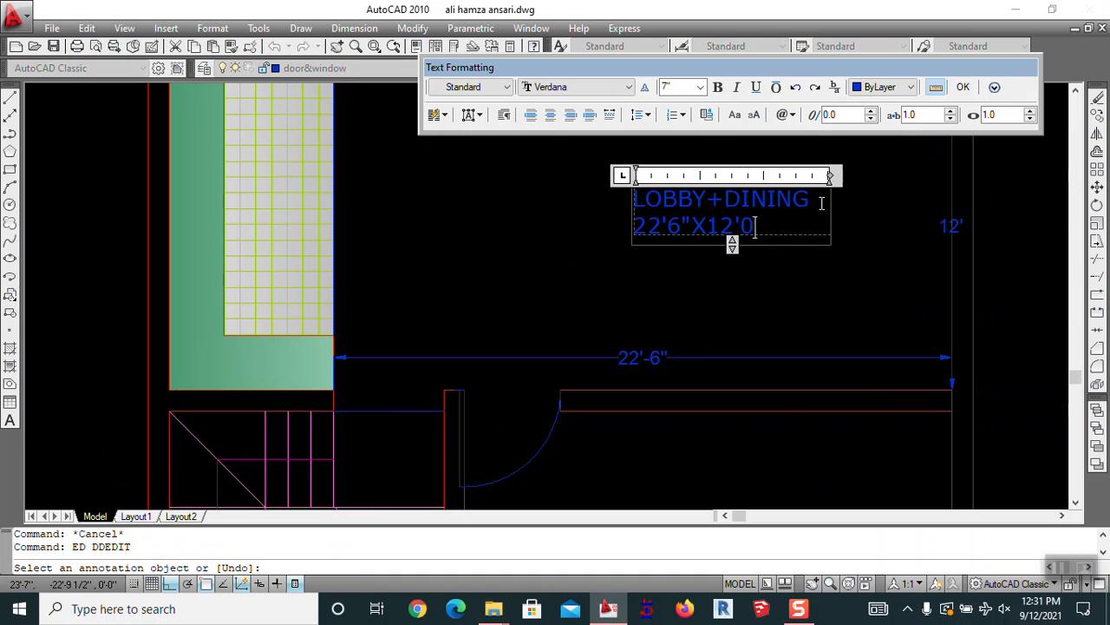
click(630, 274)
key(Escape)
Erase the 22'-6" and 12' lobby dimensions
scroll(743, 228, down, 2)
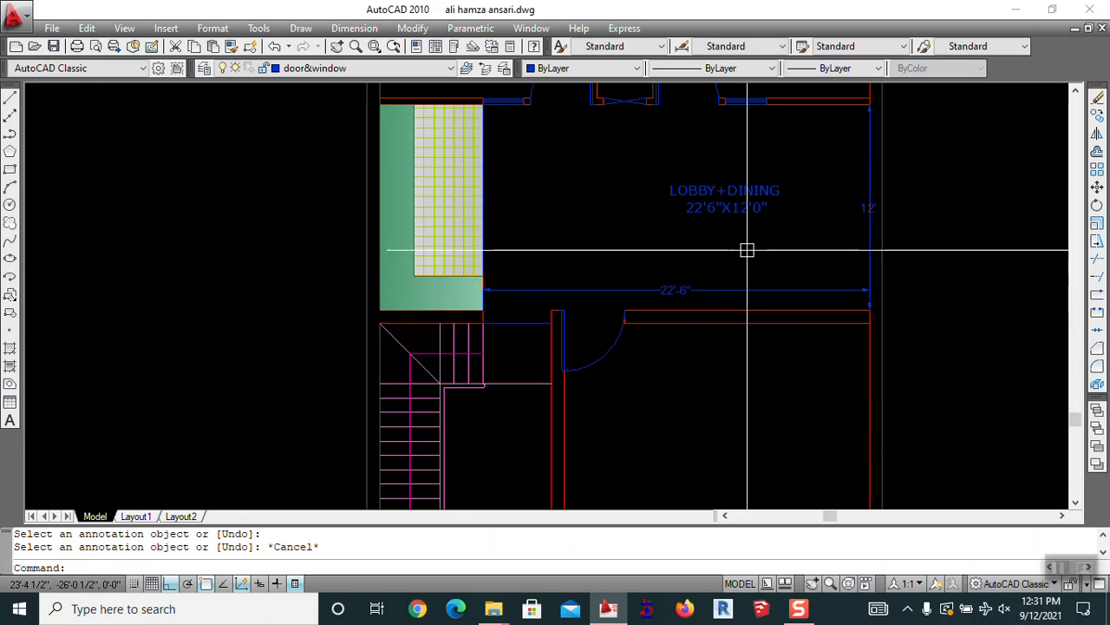
text(e)
key(Return)
click(720, 284)
key(Return)
key(Delete)
Pan and zoom across the plan to frame both the lobby and the lower room
scroll(735, 256, down, 2)
middle_drag(733, 264, 685, 308)
scroll(734, 219, up, 3)
middle_drag(734, 218, 677, 364)
scroll(649, 267, down, 4)
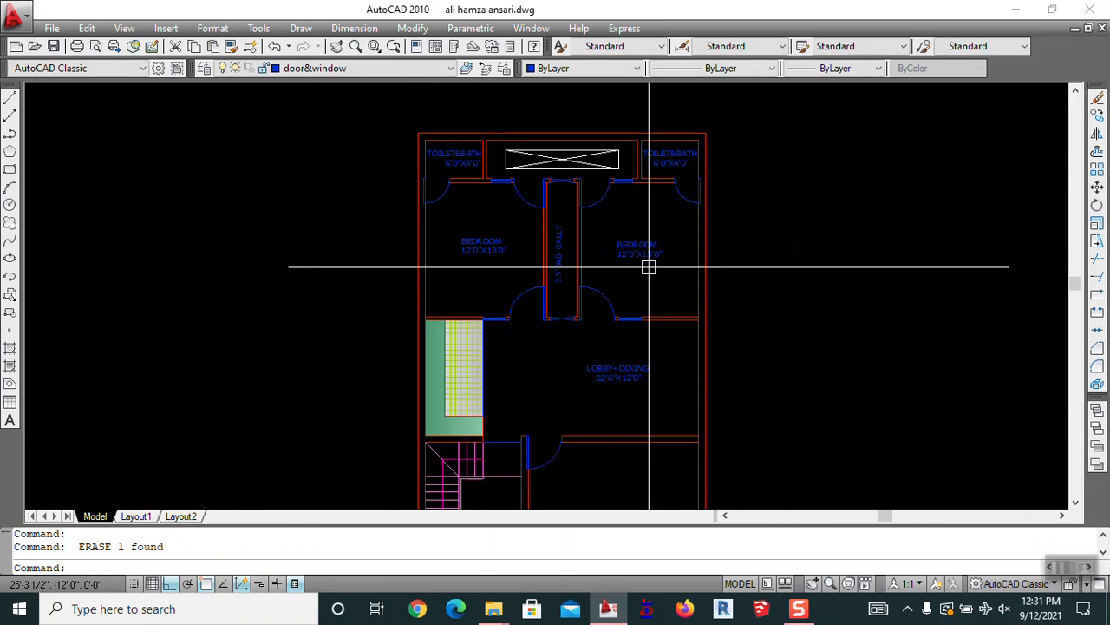
scroll(633, 188, up, 2)
mouse_move(513, 355)
middle_down()
mouse_move(767, 205)
mouse_move(723, 342)
middle_up()
middle_drag(674, 374, 532, 144)
middle_drag(466, 371, 538, 308)
mouse_move(523, 155)
middle_down()
mouse_move(508, 238)
mouse_move(355, 178)
mouse_move(332, 144)
middle_up()
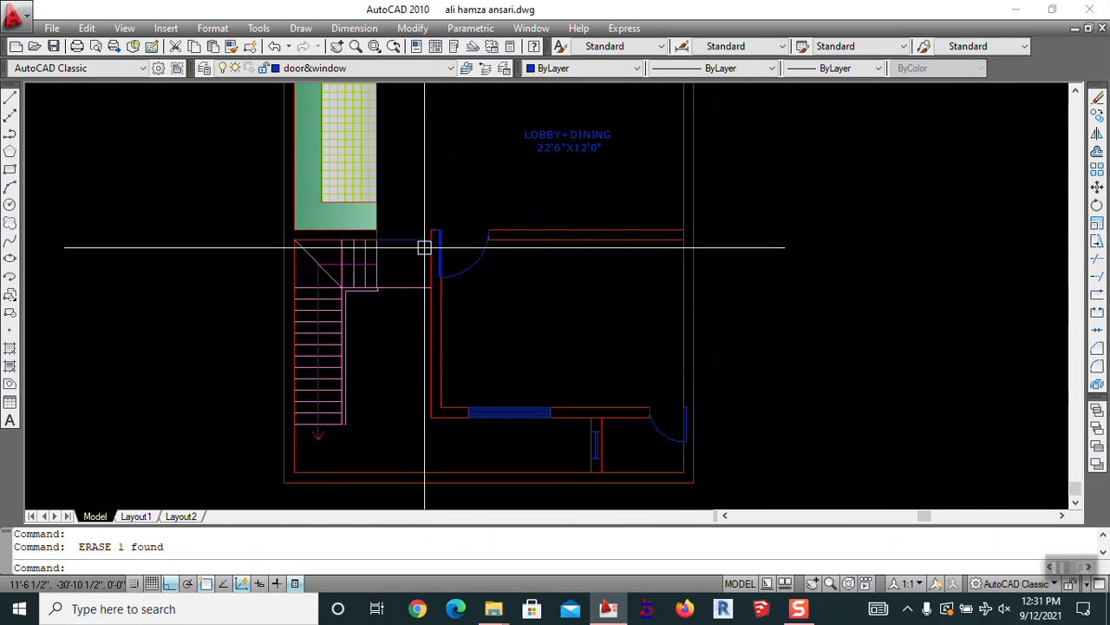
middle_drag(524, 310, 506, 374)
Copy the LOBBY+DINING 22'6"X12'0" label down into the lower room
text(C)
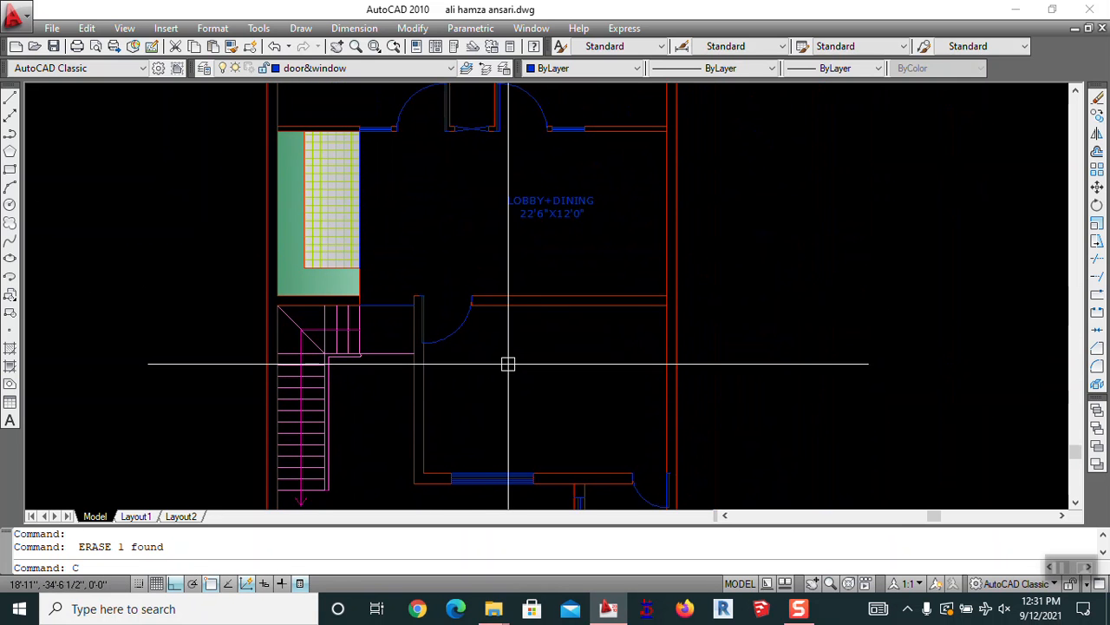
text(O)
key(Return)
click(534, 201)
key(Return)
click(828, 204)
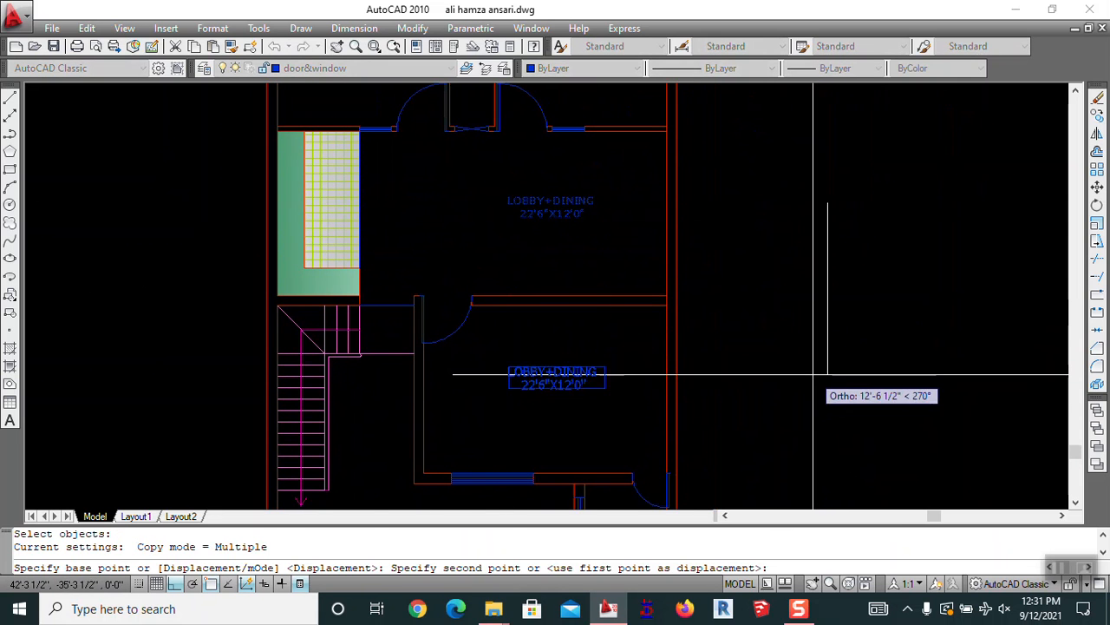
click(814, 374)
key(Escape)
text(ed)
key(Return)
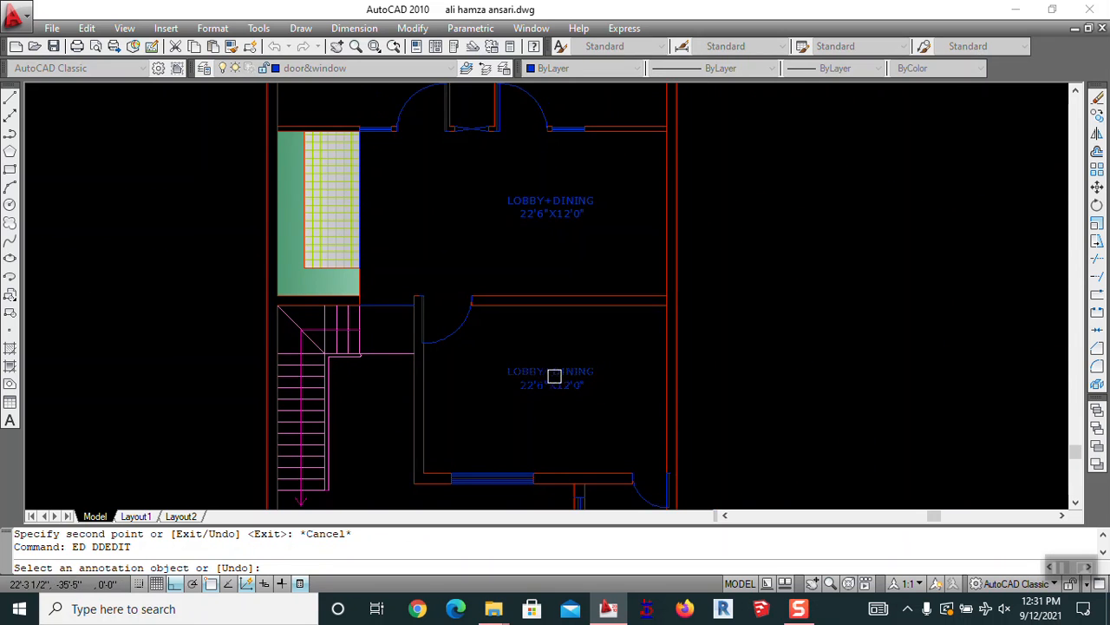
key(Escape)
Dimension the lower room's window wall at 17'-9" with a linear dimension
middle_drag(550, 374, 527, 231)
text(DLI)
key(Return)
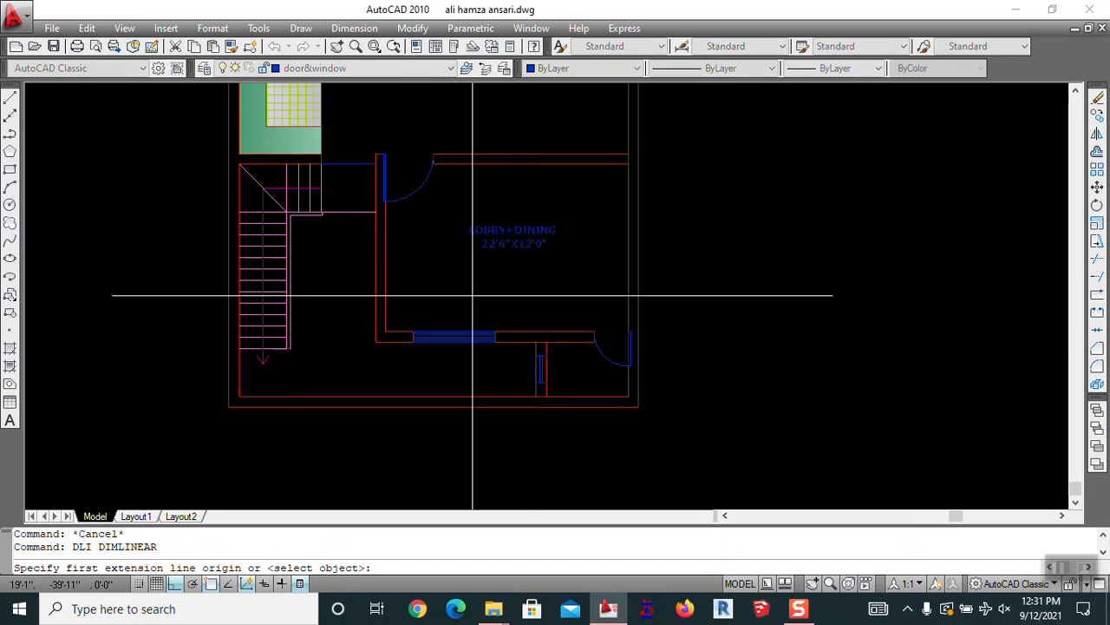
click(385, 331)
click(628, 332)
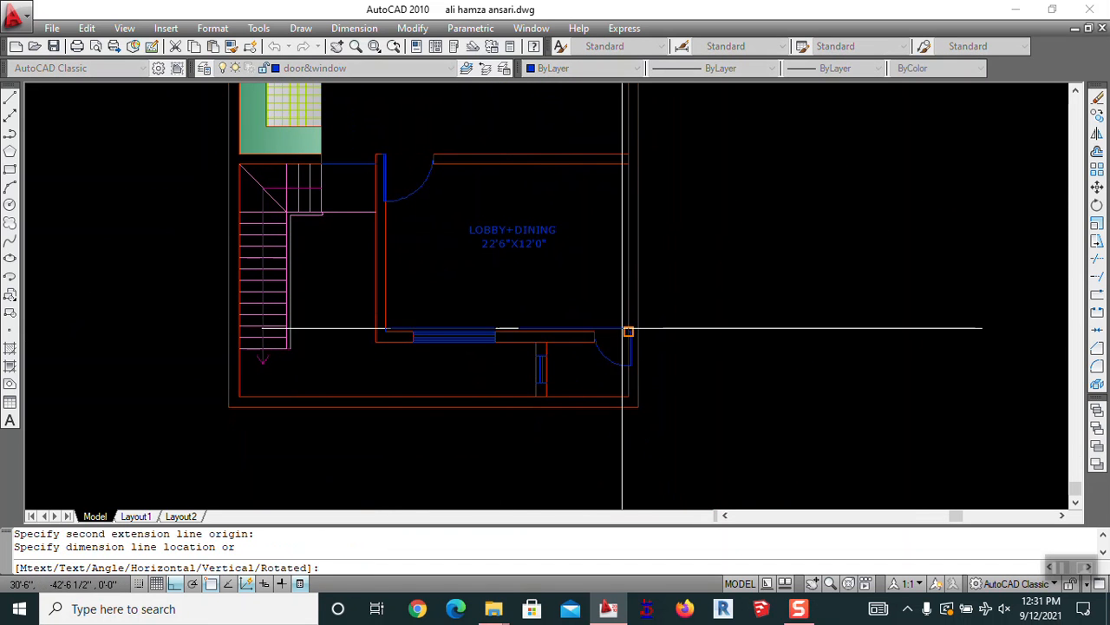
click(617, 315)
key(Return)
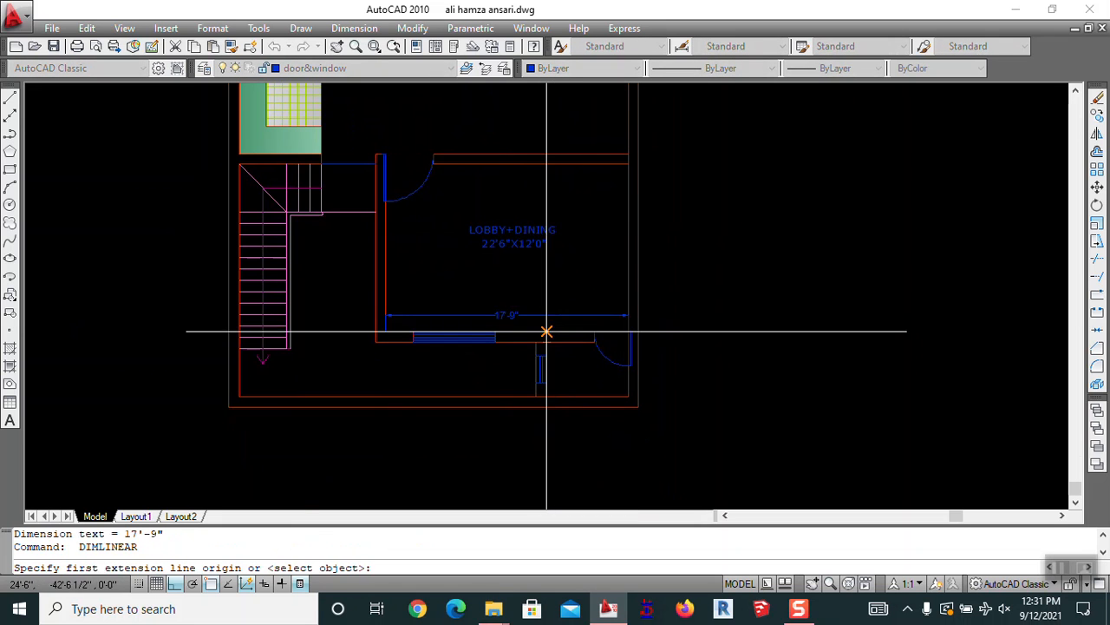
click(545, 331)
click(530, 164)
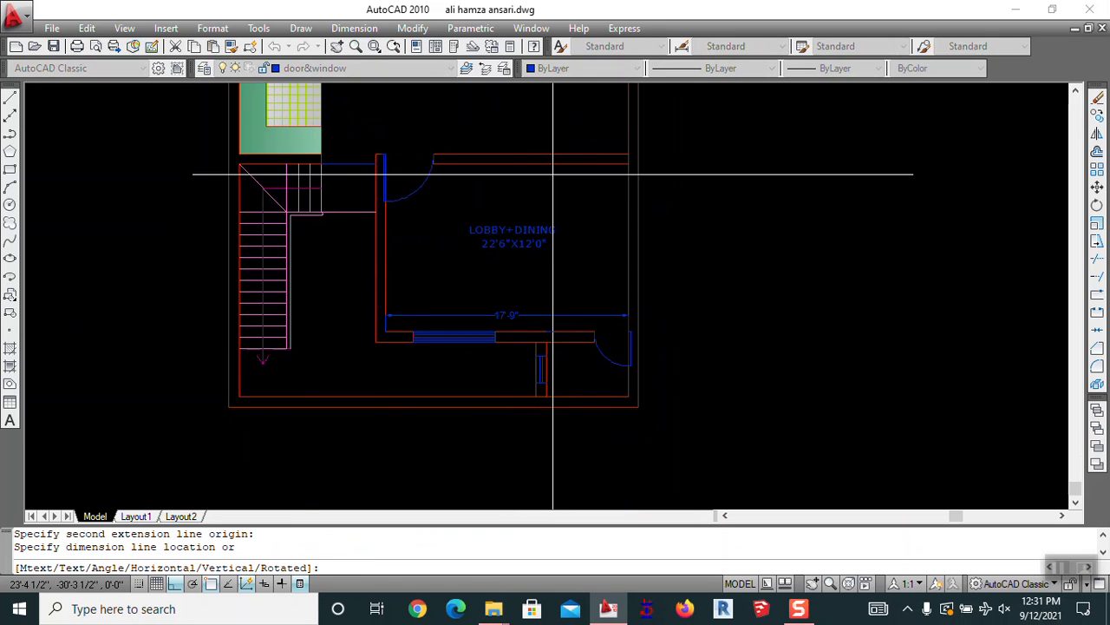
key(Escape)
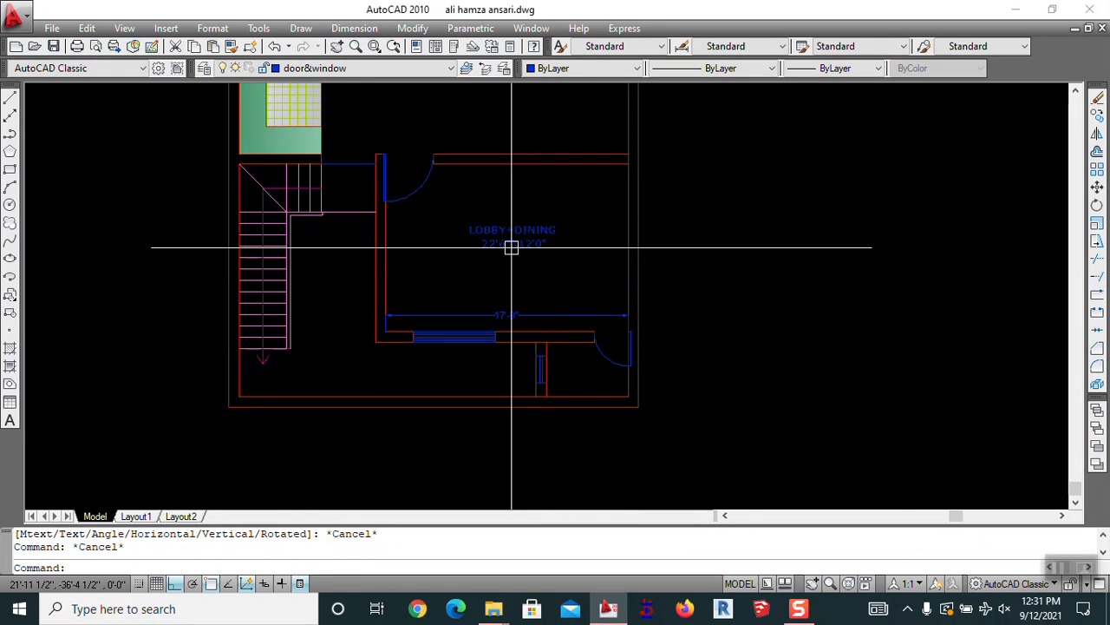
scroll(560, 209, up, 4)
key(Return)
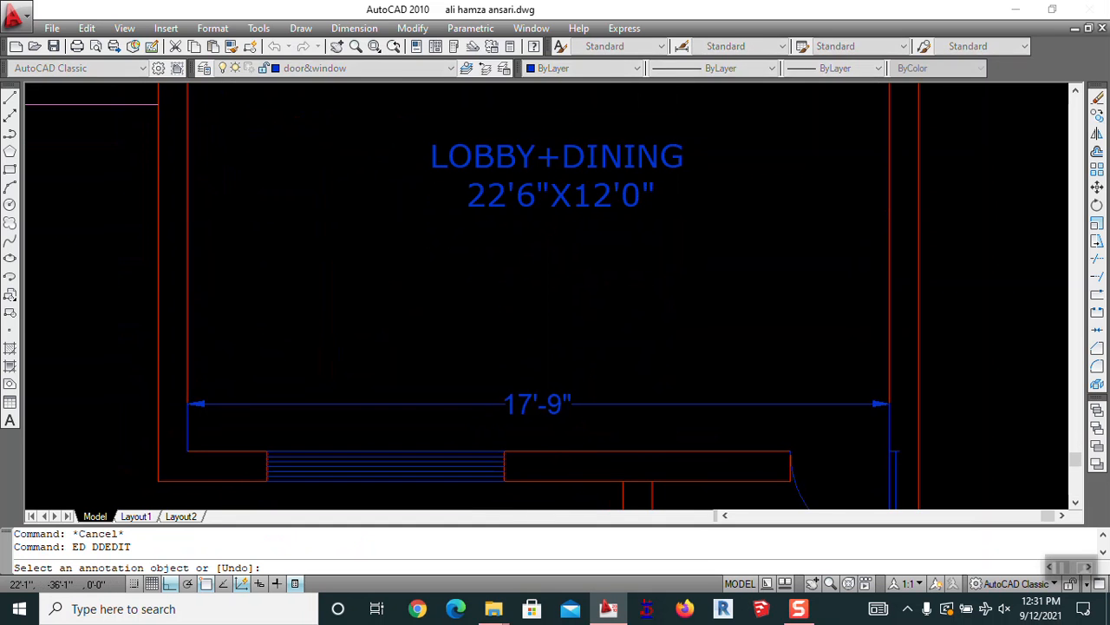
Change the copied label's text to DRAWING ROOM 17'9"X12'3"
click(615, 178)
key(ctrl+a)
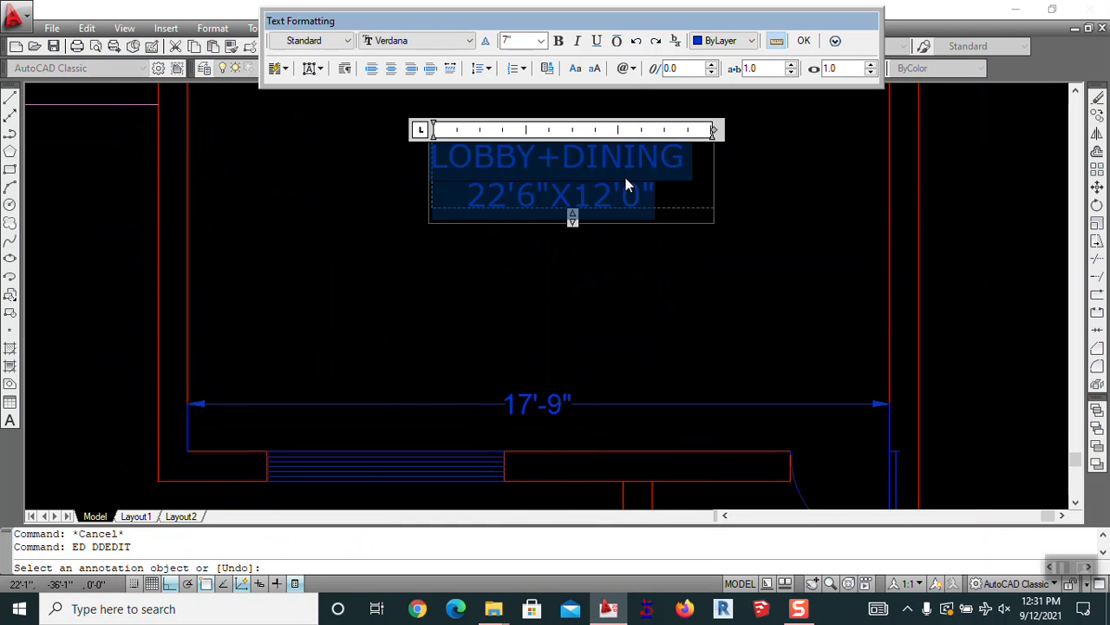
text(DRAWING ROOM)
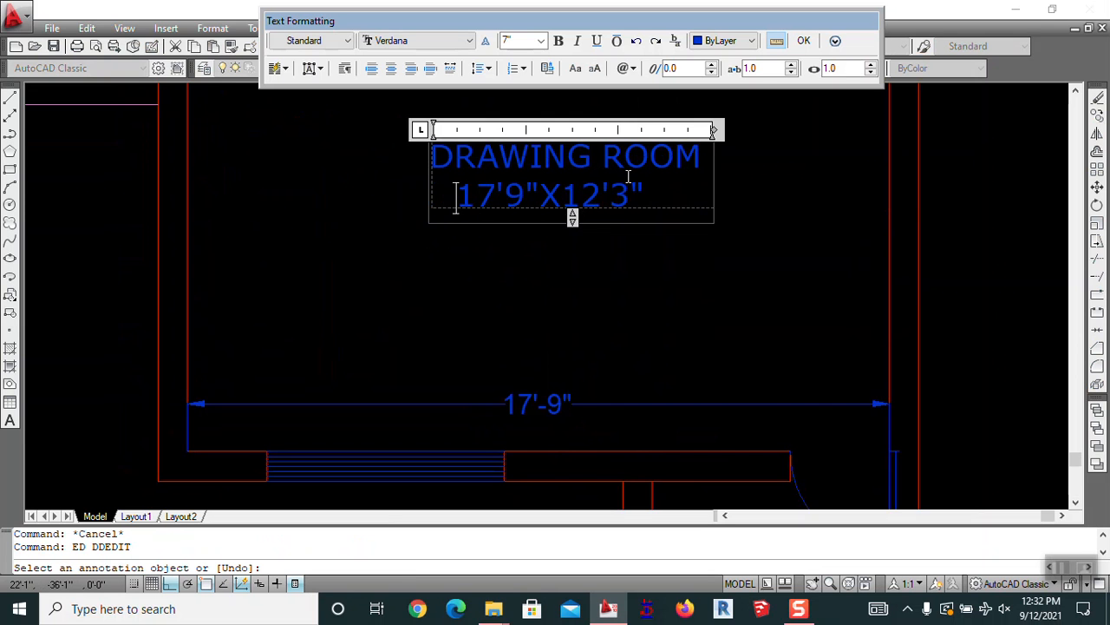
click(570, 311)
key(Escape)
Erase the 17'-9" dimension from the drawing room
text(d)
key(Return)
key(Escape)
key(Escape)
key(Escape)
text(e)
key(Return)
click(568, 400)
key(Return)
scroll(586, 373, down, 6)
key(Escape)
scroll(594, 317, up, 2)
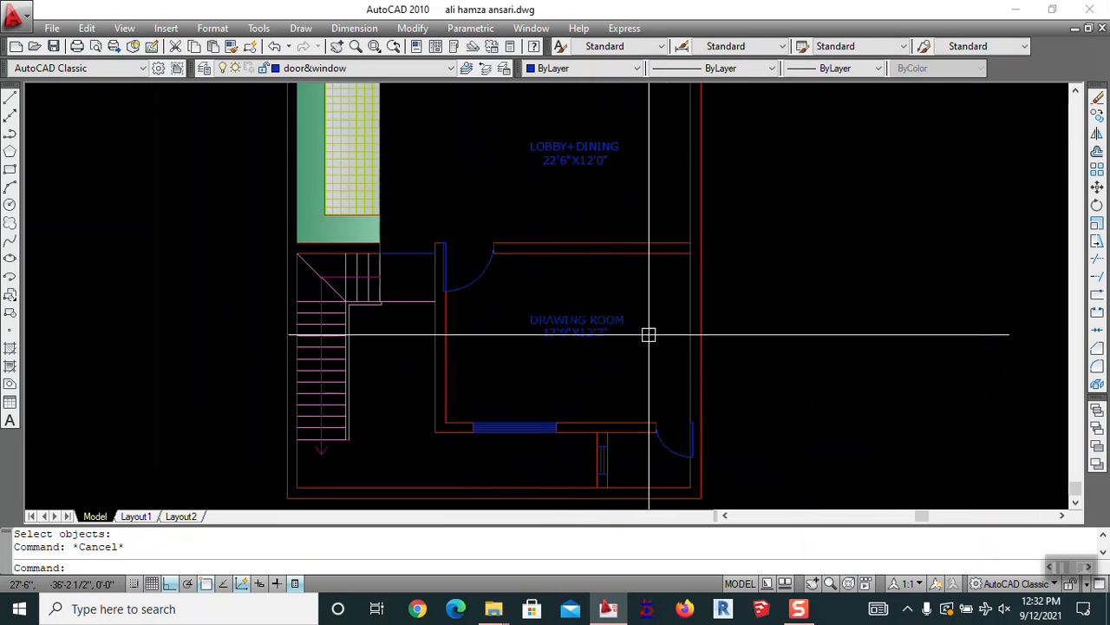
middle_drag(661, 338, 857, 345)
key(Escape)
middle_drag(736, 346, 684, 295)
Copy the DRAWING ROOM label to the left, beside the room's door
text(co)
key(Return)
click(688, 291)
key(Return)
click(795, 341)
click(724, 335)
key(Escape)
Edit the copied label to read D as the door tag
text(Ed)
key(Return)
click(640, 279)
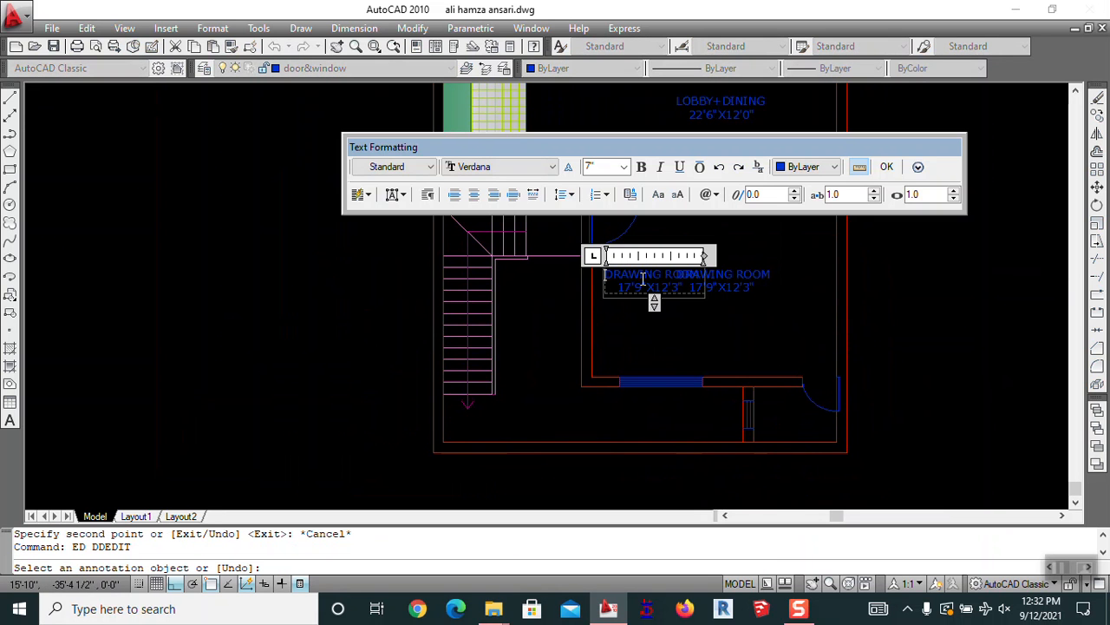
text(D)
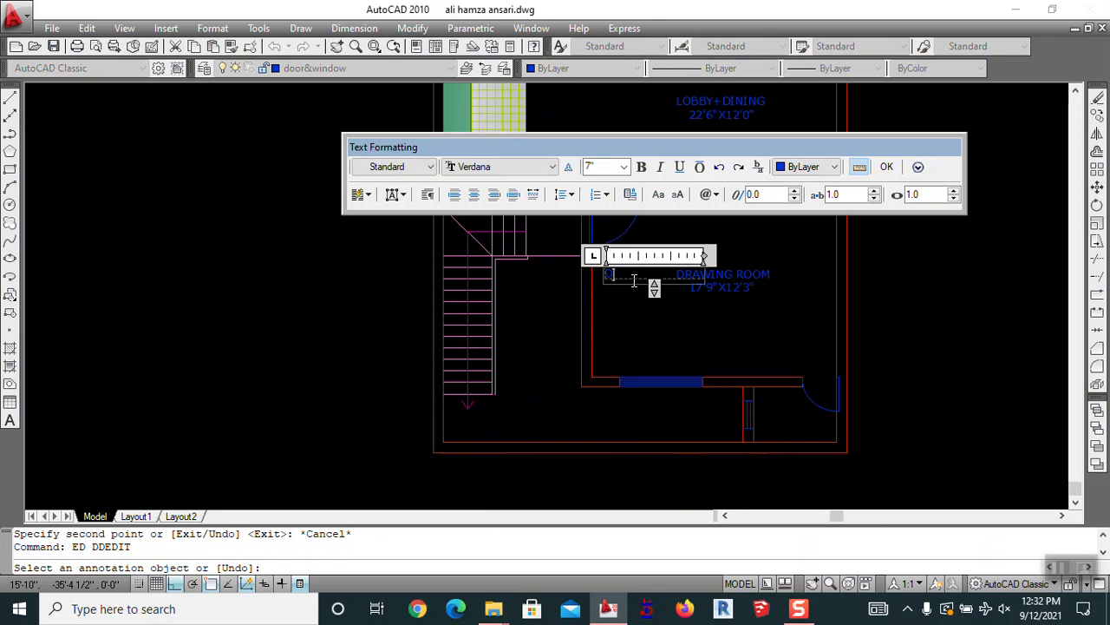
click(674, 333)
key(Escape)
middle_drag(660, 319, 595, 292)
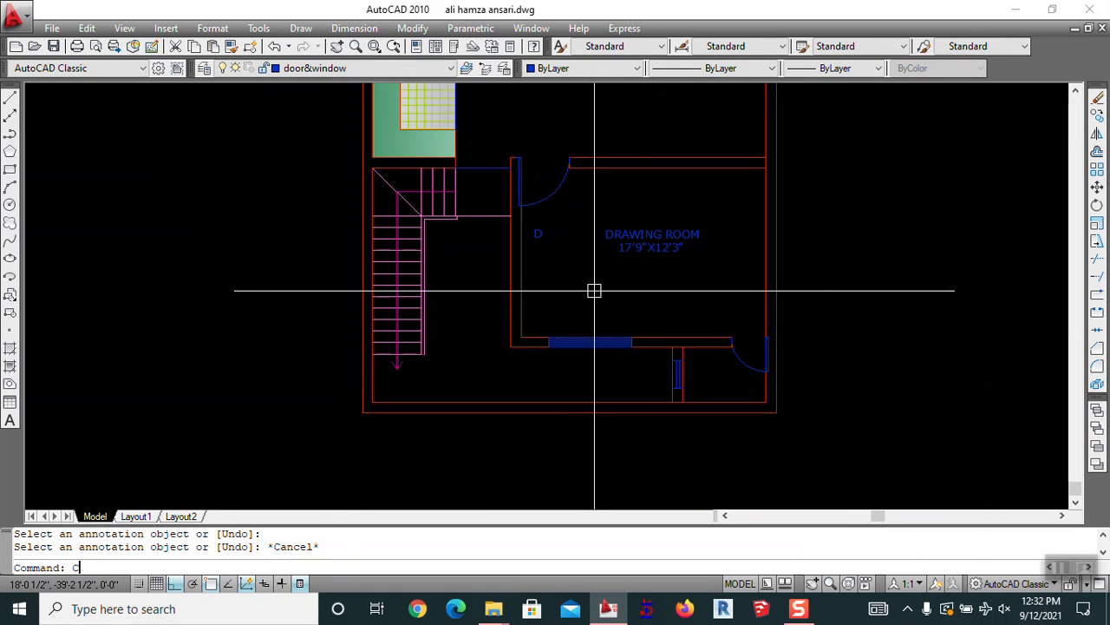
Move the DRAWING ROOM label onto the text layer
key(Return)
key(Escape)
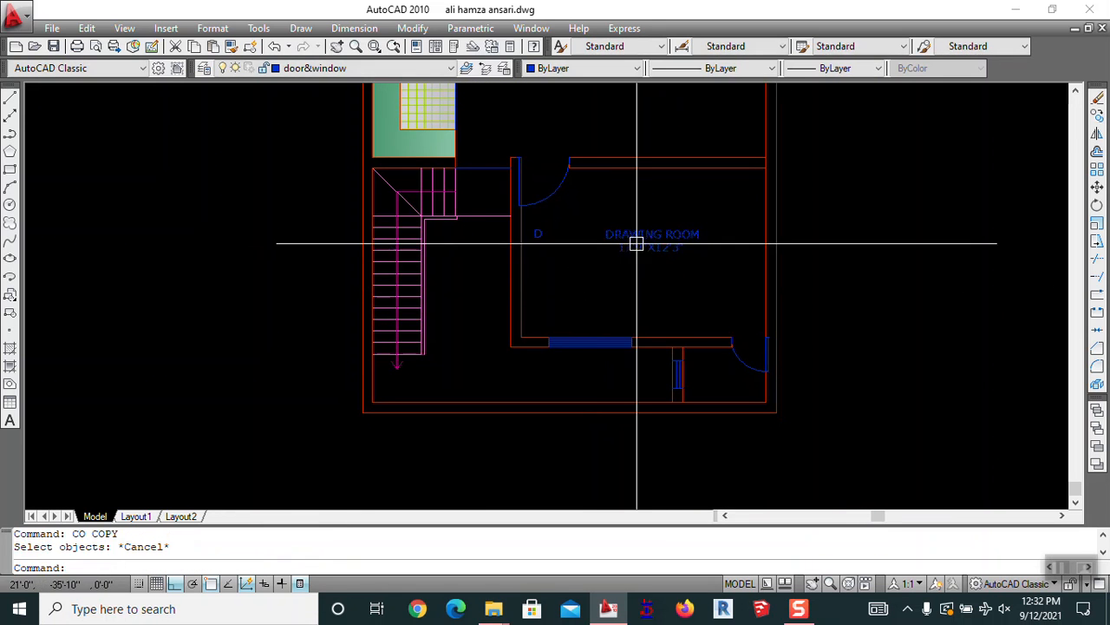
click(622, 242)
click(347, 68)
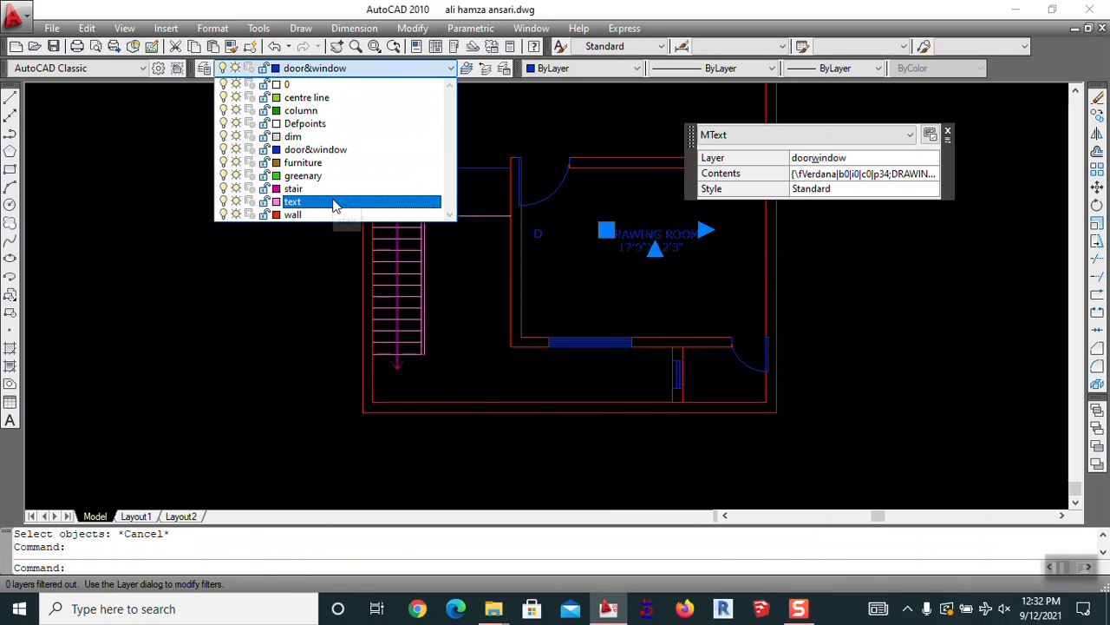
click(339, 201)
key(Escape)
Match the LOBBY+DINING label to DRAWING ROOM's pink text properties with MATCHPROP
mouse_move(540, 275)
middle_down()
mouse_move(519, 421)
mouse_move(603, 360)
mouse_move(599, 350)
middle_up()
text(ma)
key(Return)
click(593, 334)
click(605, 161)
middle_drag(605, 161, 594, 355)
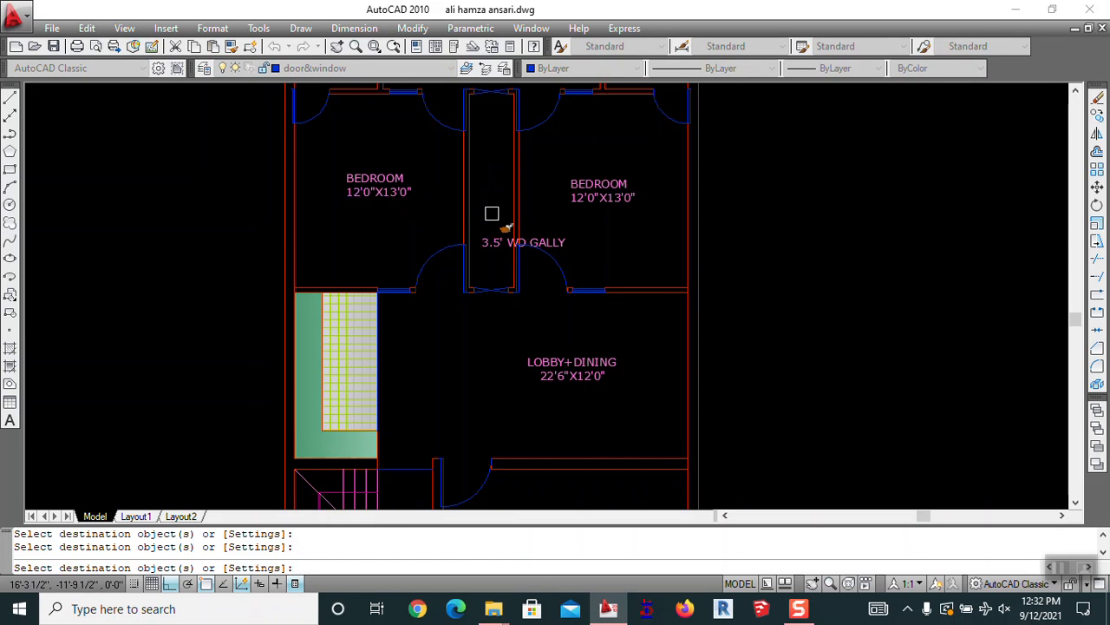
key(Escape)
Rotate the 3.5' WD GALLY label 90° so it stands vertically
text(ro)
key(Return)
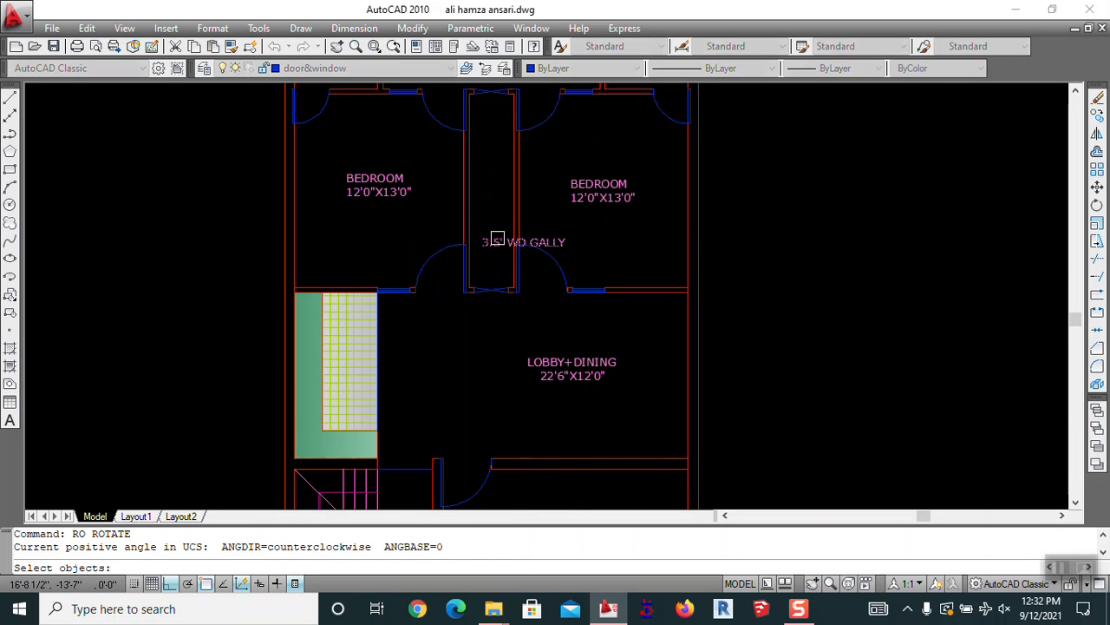
click(497, 238)
key(Return)
click(492, 189)
click(492, 148)
key(Escape)
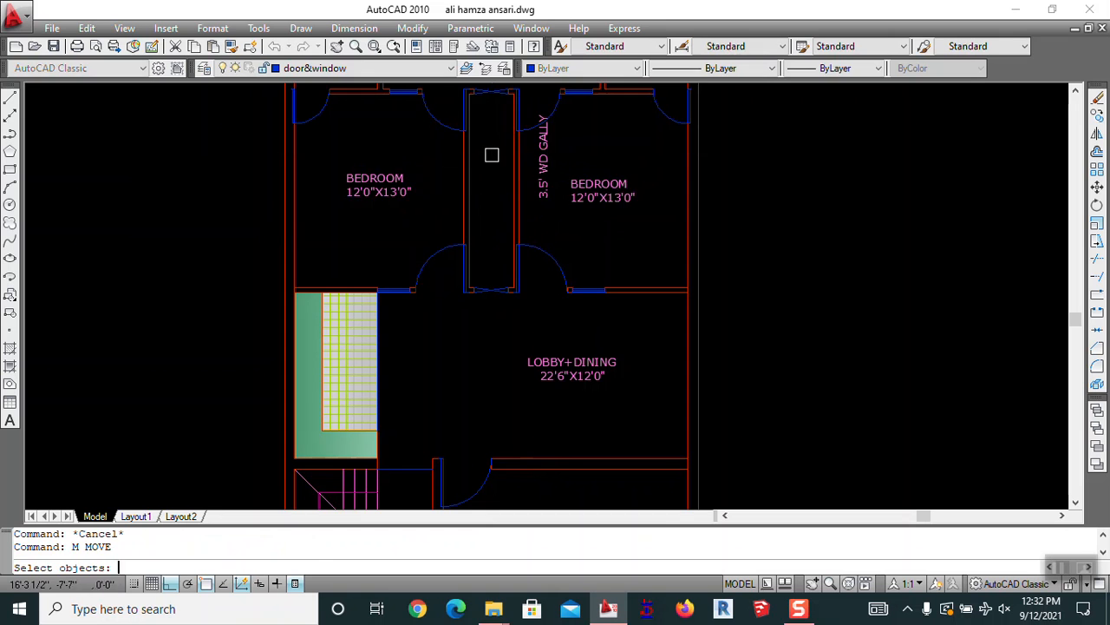
Move the vertical 3.5' WD GALLY label to the centre of the corridor
text(M)
key(Return)
click(543, 165)
key(Return)
click(989, 246)
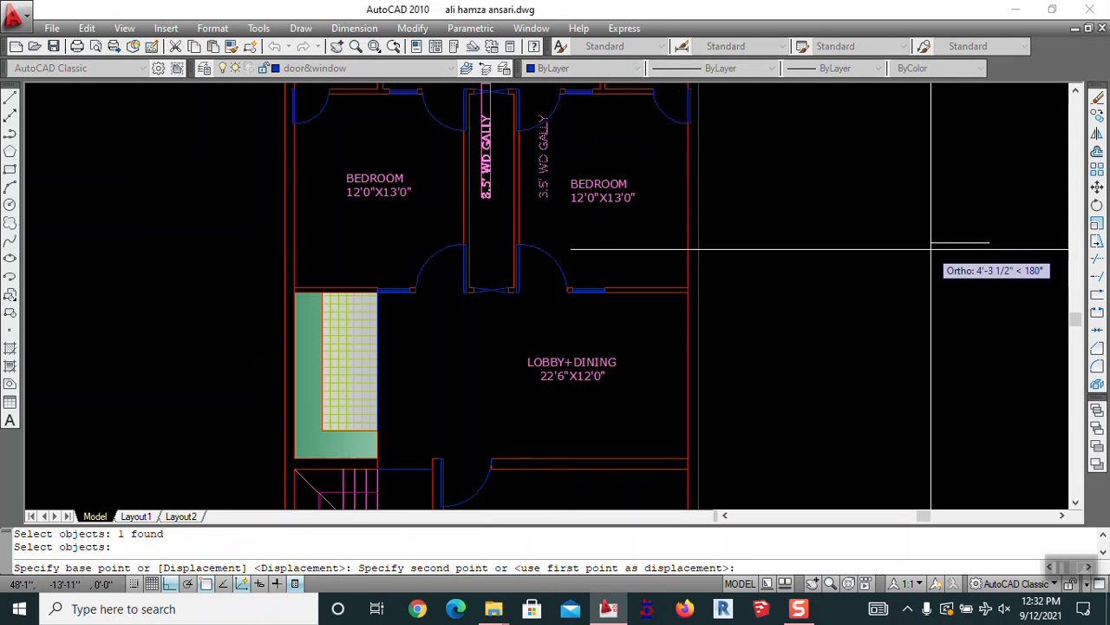
click(933, 249)
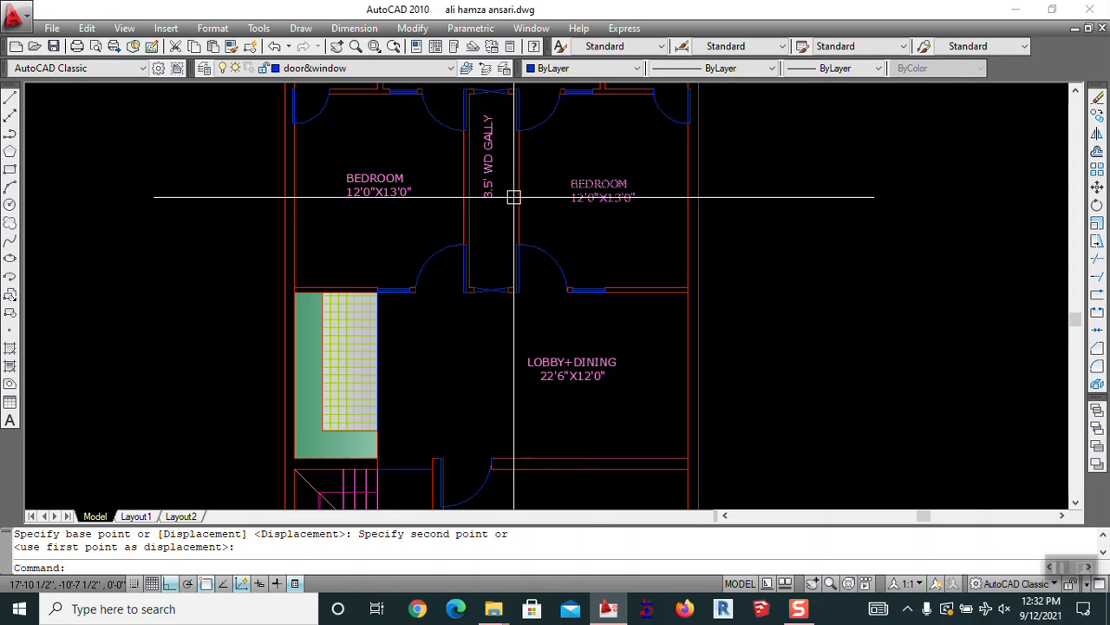
text(M)
key(Return)
click(492, 181)
key(Return)
click(496, 189)
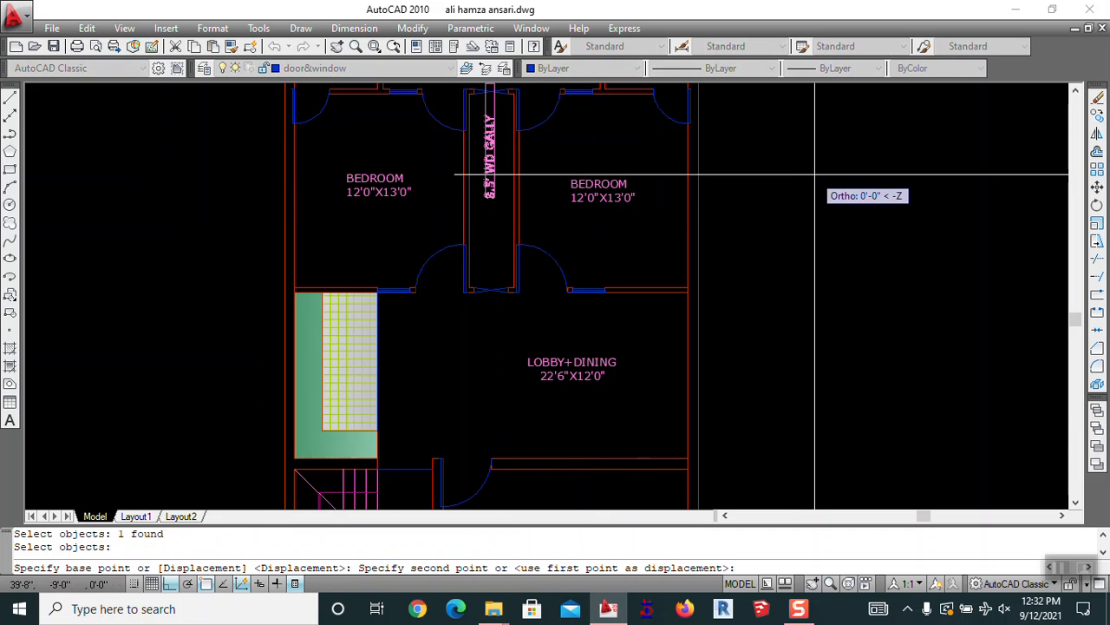
click(803, 207)
scroll(683, 284, down, 2)
middle_drag(684, 283, 648, 332)
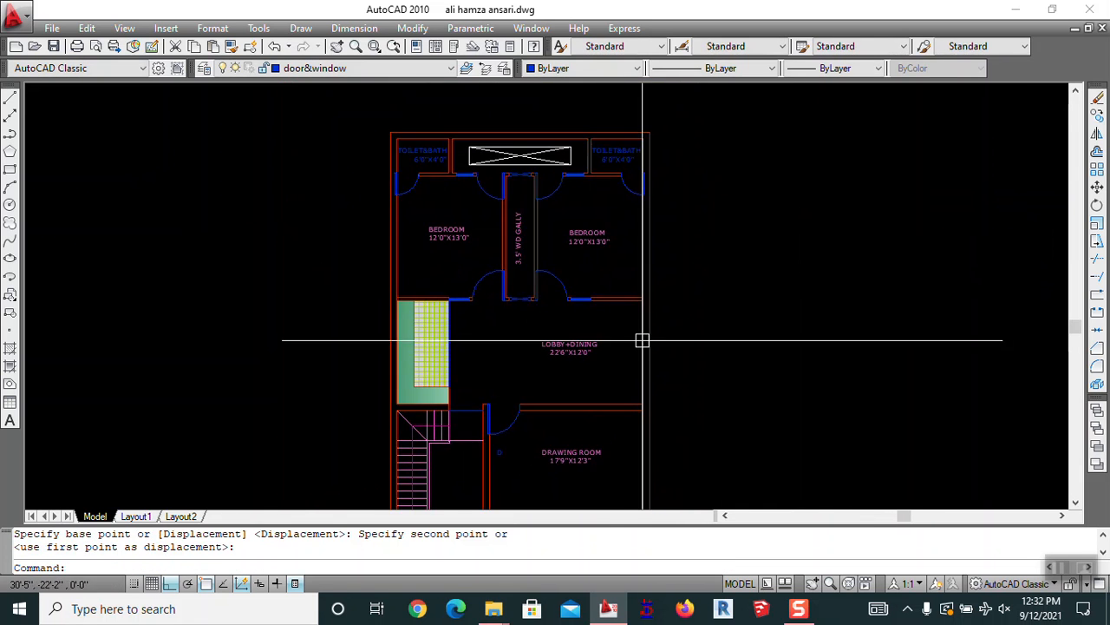
Run MATCHPROP using the right BEDROOM label as the source
text(MA)
key(Return)
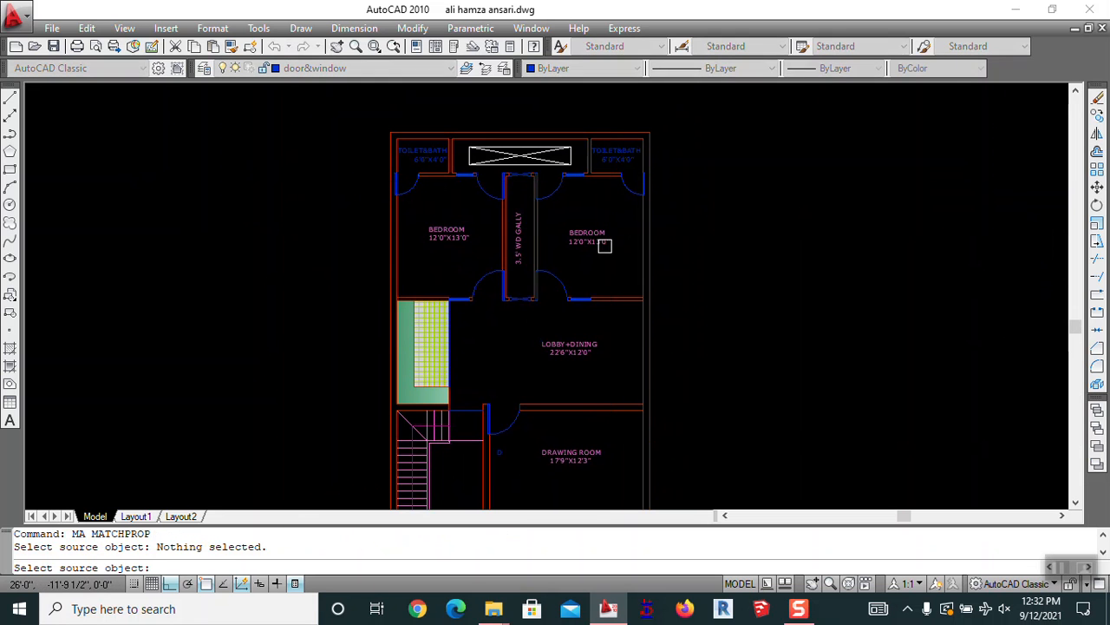
key(Escape)
key(space)
click(605, 231)
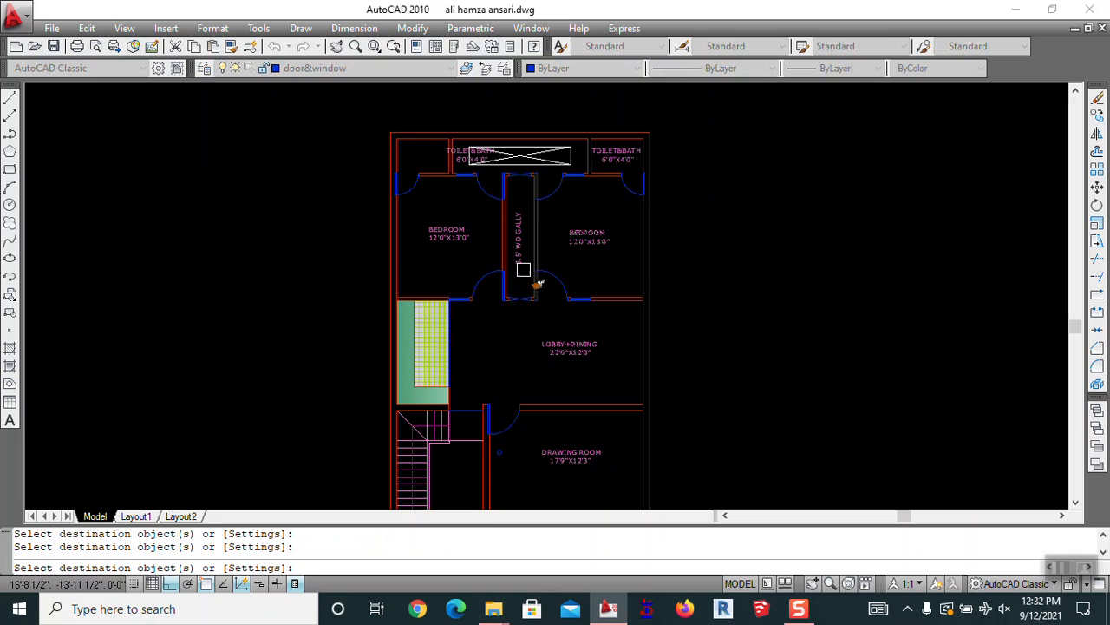
key(Escape)
scroll(485, 181, up, 3)
Move the left TOILET&BATH label left so it sits inside its toilet
text(M)
key(Return)
click(401, 173)
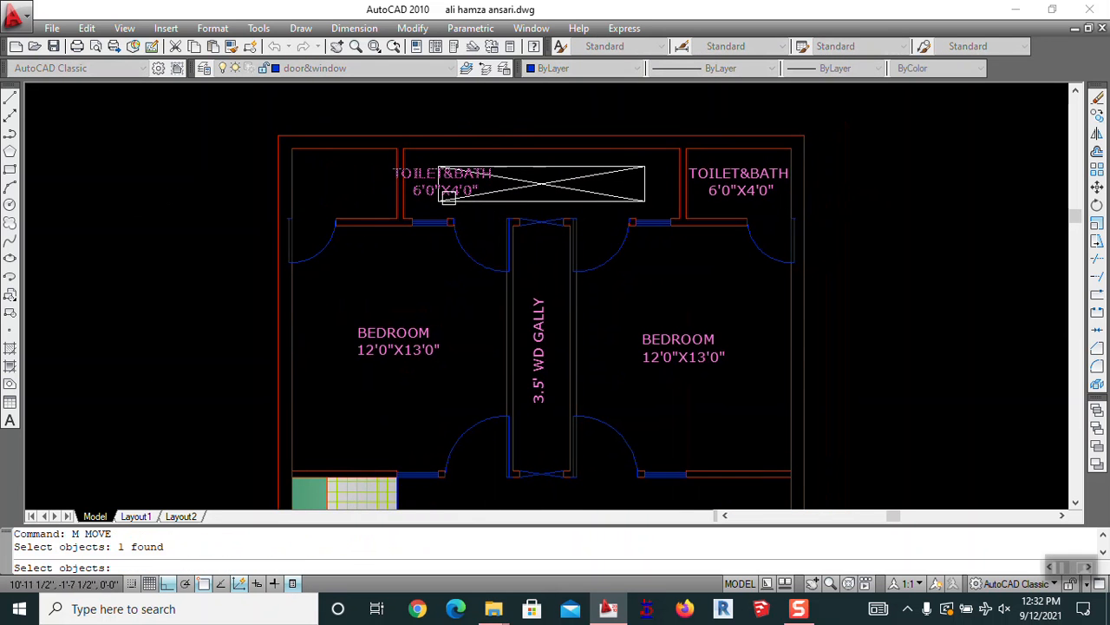
middle_drag(402, 173, 870, 201)
key(Return)
click(697, 224)
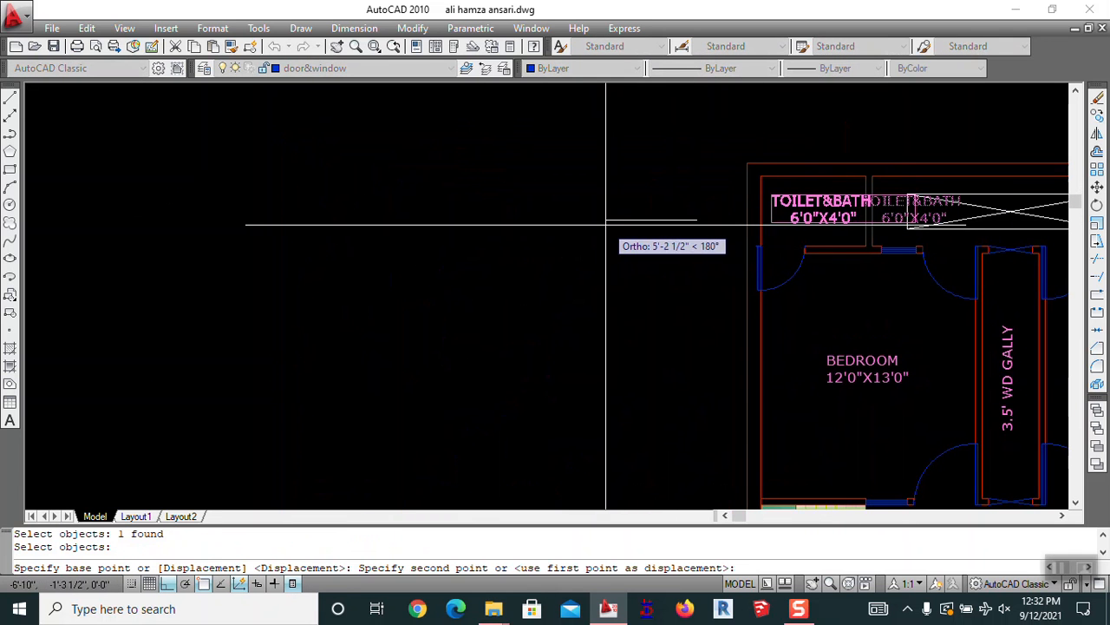
click(597, 223)
scroll(689, 248, down, 5)
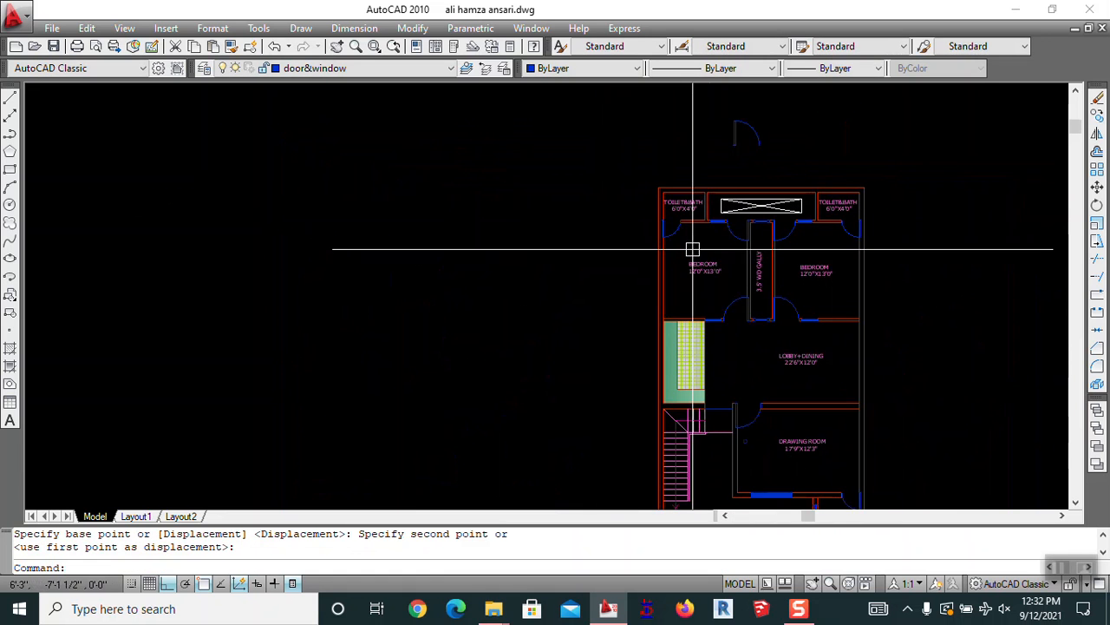
middle_drag(772, 322, 618, 195)
scroll(644, 318, up, 5)
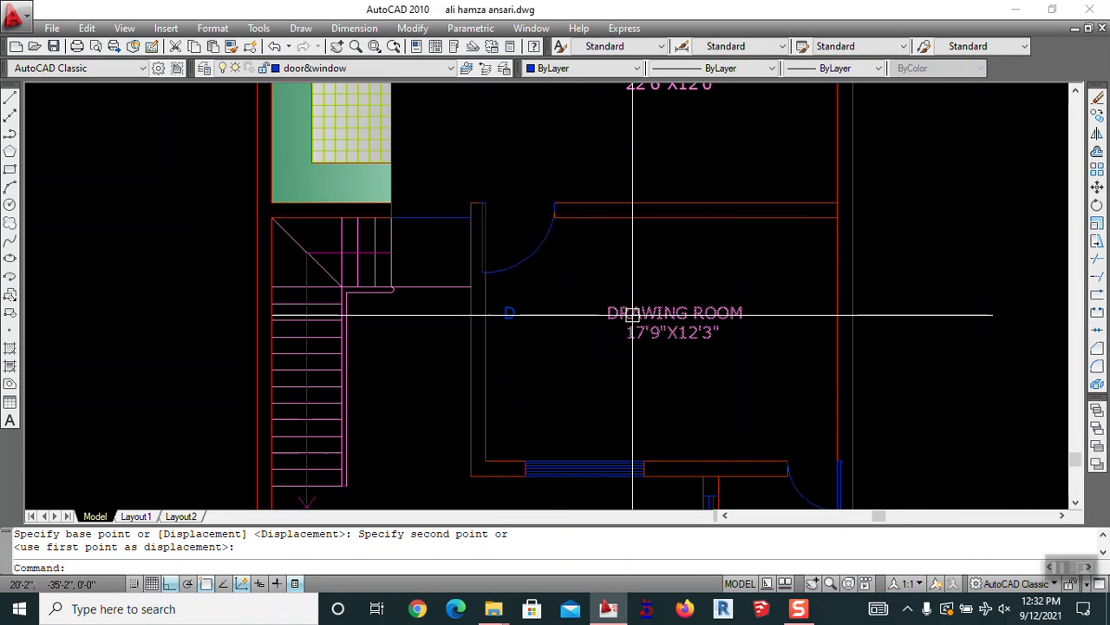
key(Return)
click(632, 312)
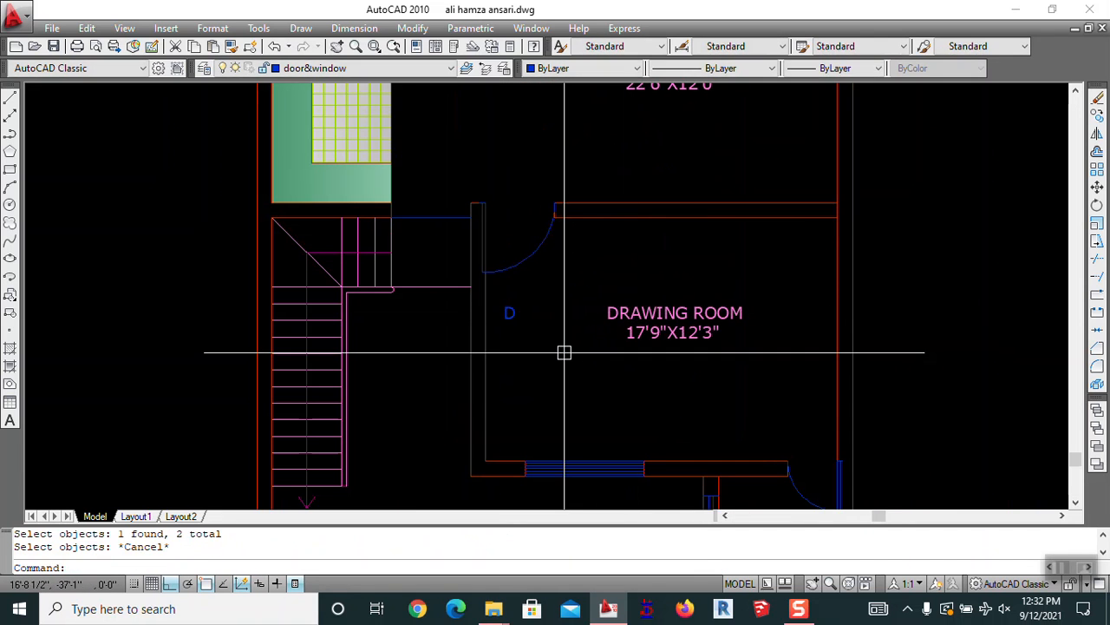
Cancel a stray Match Properties command and pan to the drawing room door
text(a)
key(Return)
click(605, 329)
key(Escape)
middle_drag(556, 336, 605, 394)
key(Escape)
key(Escape)
middle_drag(664, 369, 651, 352)
Move the drawing room's D tag up into its doorway
text(mm)
key(Return)
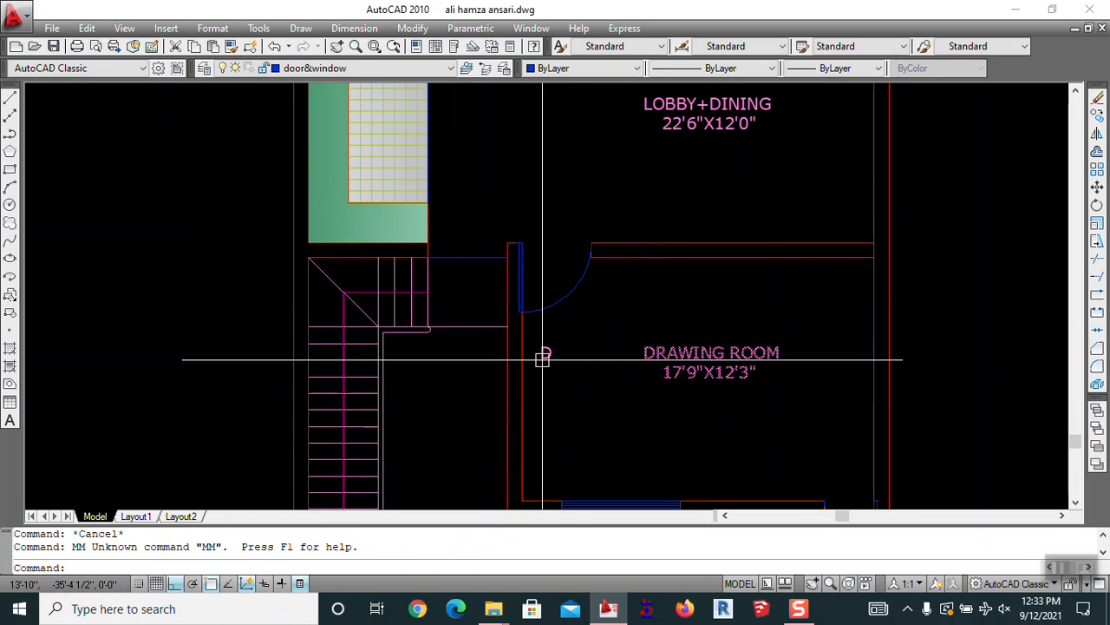
text(m)
key(Return)
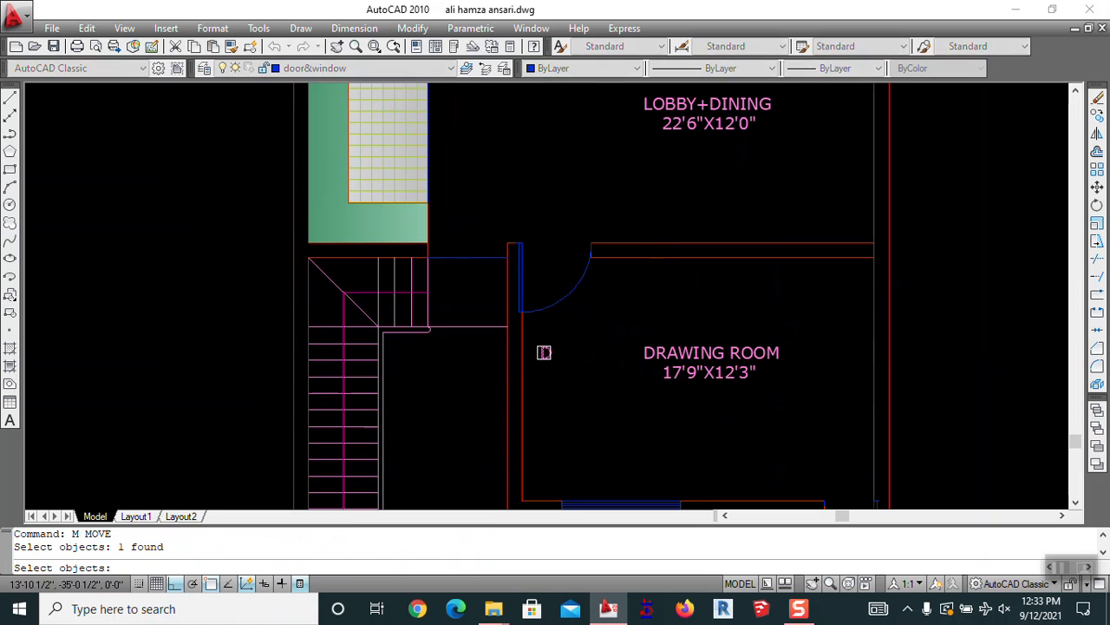
click(545, 353)
key(Return)
click(573, 397)
click(584, 305)
key(Escape)
scroll(543, 251, up, 5)
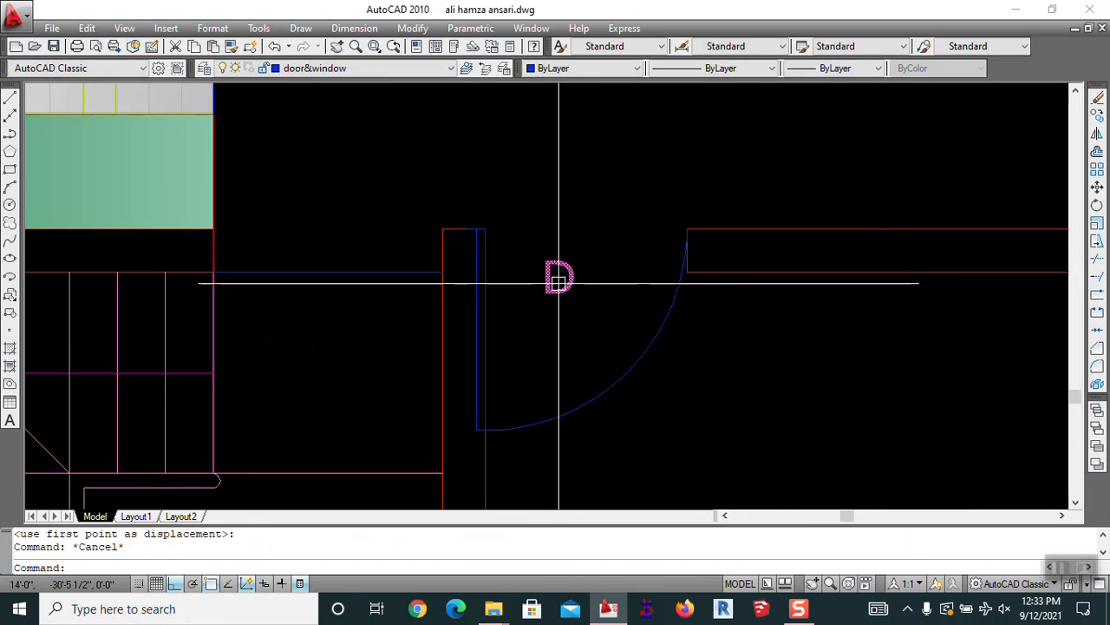
click(550, 264)
key(Return)
click(614, 205)
click(612, 179)
Nudge the D tag slightly upward so it sits in the door opening
key(Return)
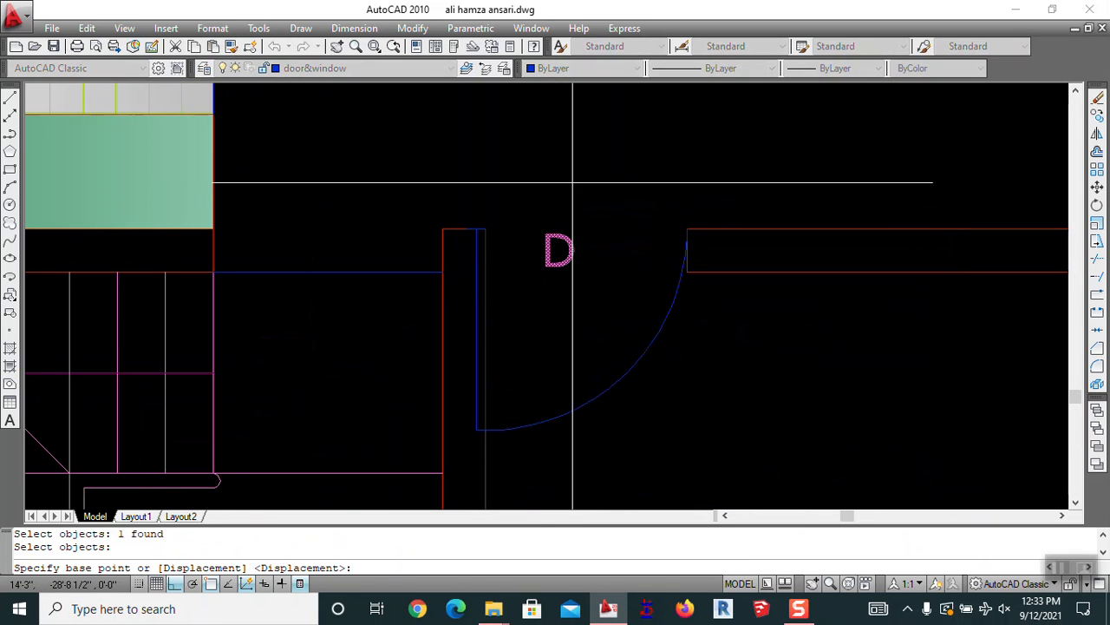
click(573, 183)
click(572, 175)
key(Return)
click(560, 242)
key(Return)
click(566, 174)
key(Escape)
scroll(572, 173, down, 4)
Copy the D tag from the door corner to the lower right door
text(c)
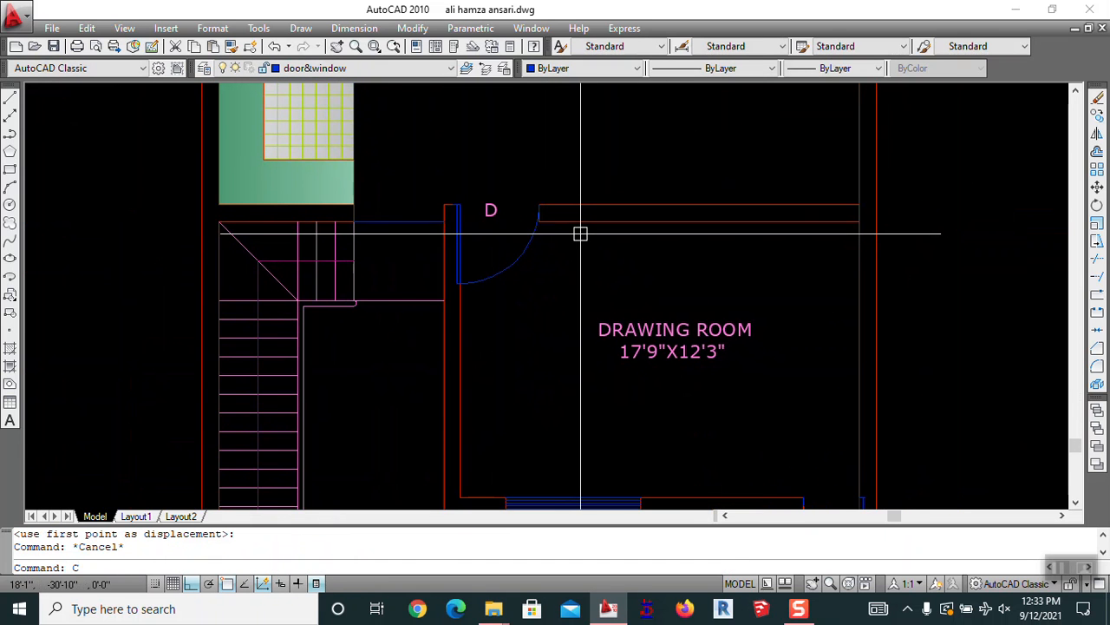
text(o)
key(Return)
key(Return)
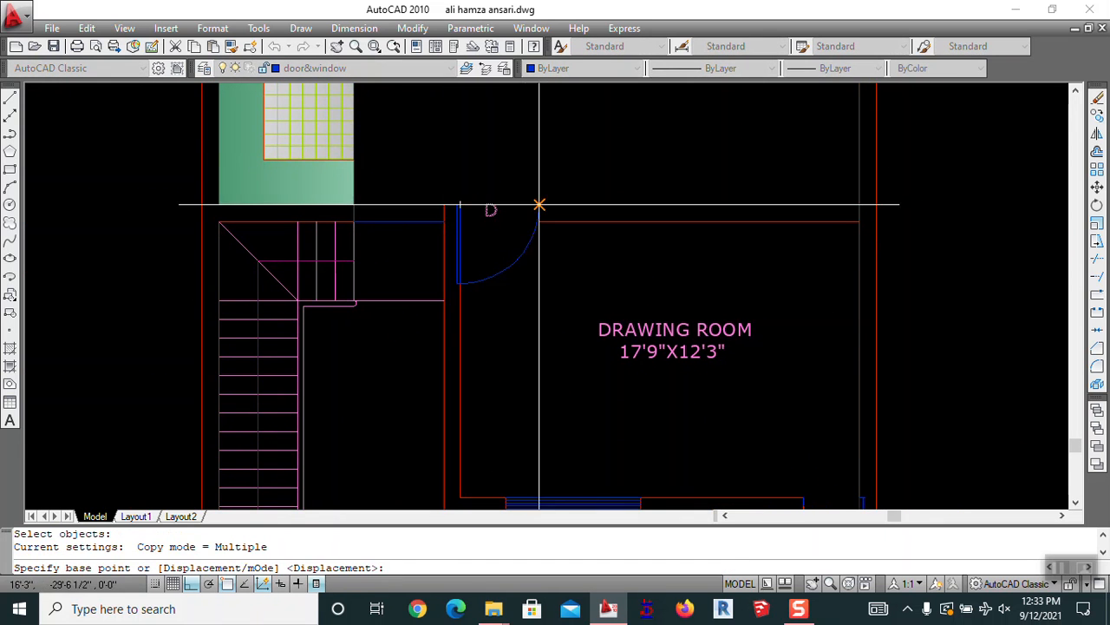
click(530, 203)
scroll(542, 213, down, 4)
scroll(703, 326, up, 4)
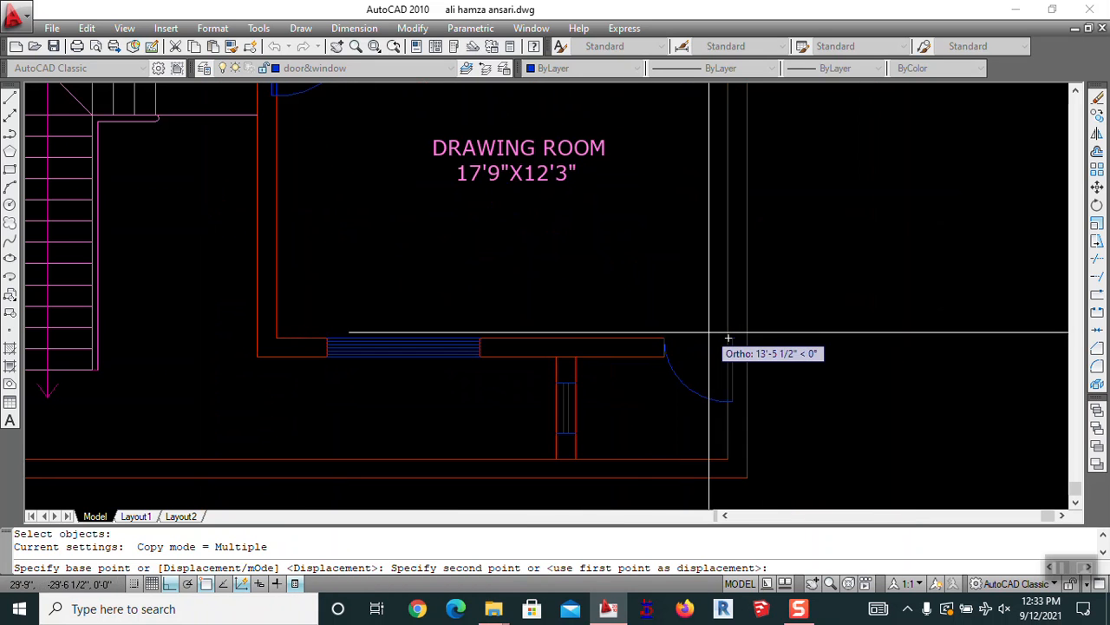
click(727, 337)
scroll(650, 318, down, 5)
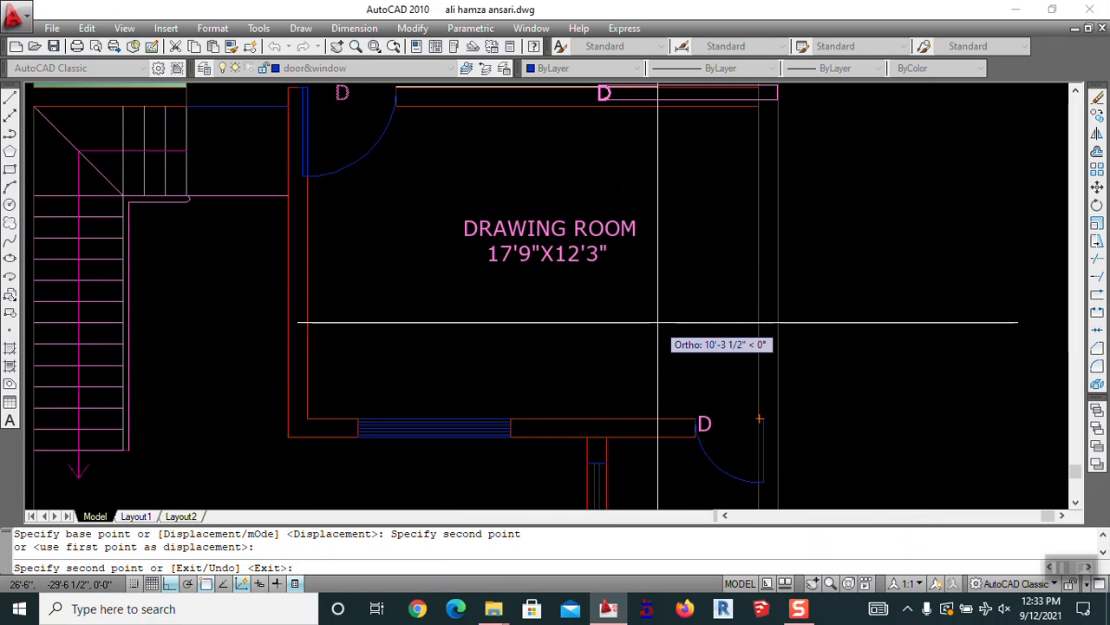
key(Escape)
scroll(672, 351, up, 5)
middle_drag(685, 358, 501, 273)
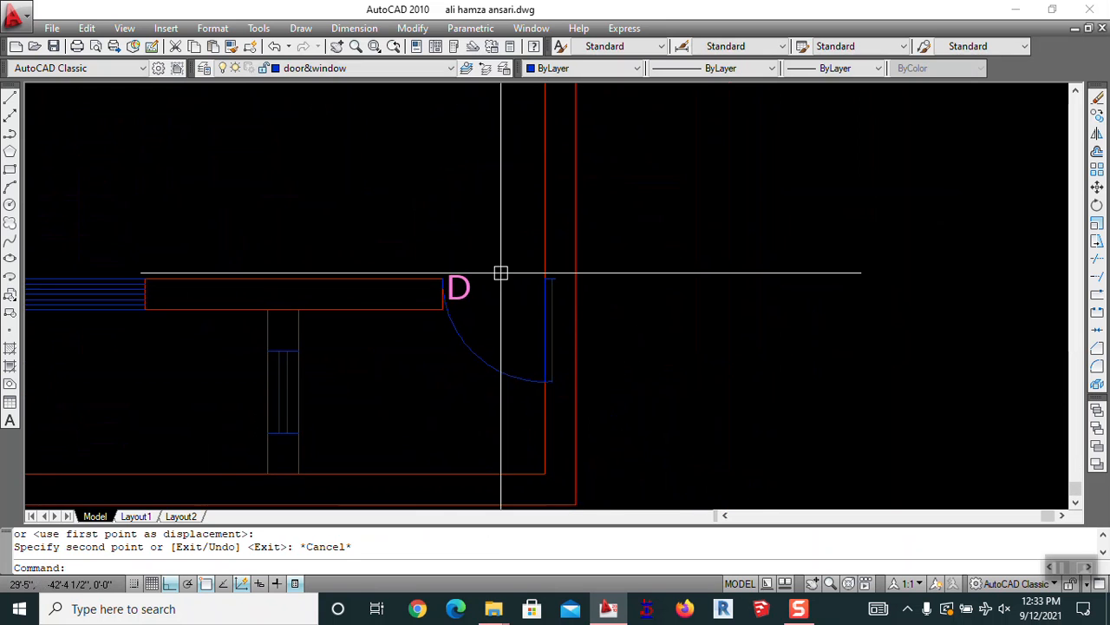
Move the copied D tag to sit beside that door's swing
text(m)
key(Return)
click(460, 285)
key(Return)
click(423, 176)
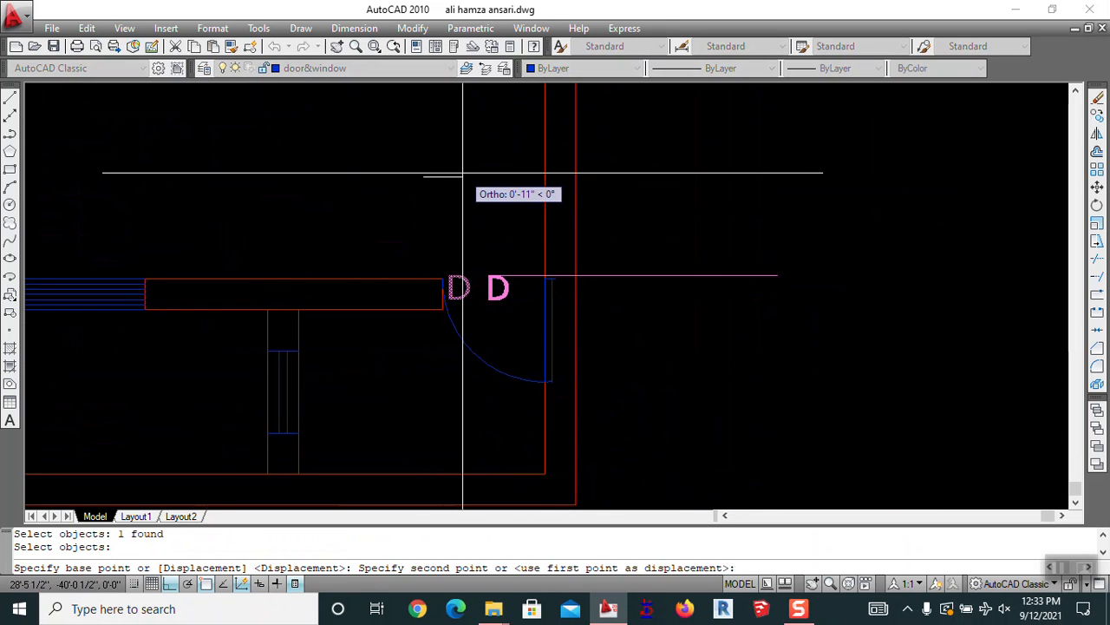
click(463, 172)
scroll(466, 171, down, 4)
middle_drag(469, 206, 557, 397)
key(Escape)
Copy D tags to the lobby's upper door and two neighbouring doors
text(co)
key(Return)
scroll(317, 188, up, 3)
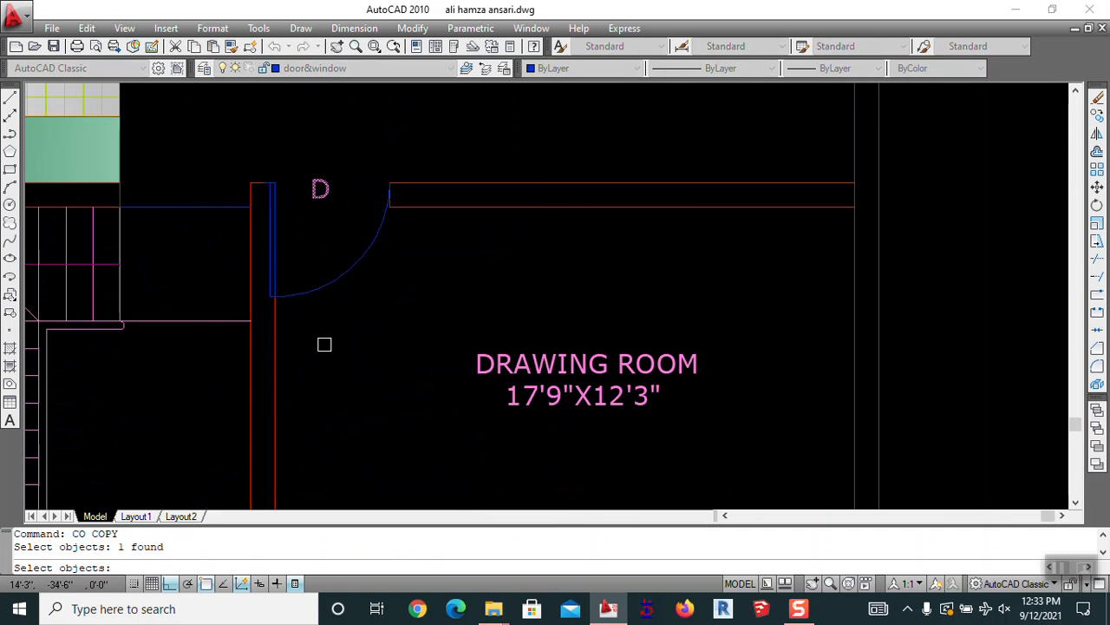
scroll(317, 360, down, 4)
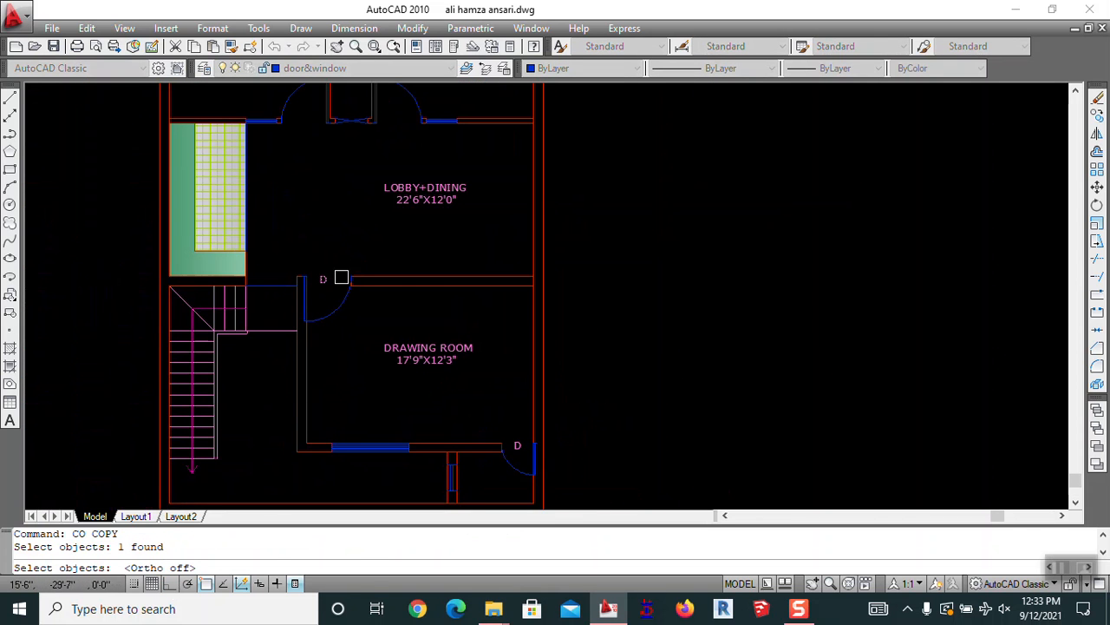
click(328, 279)
scroll(396, 126, up, 6)
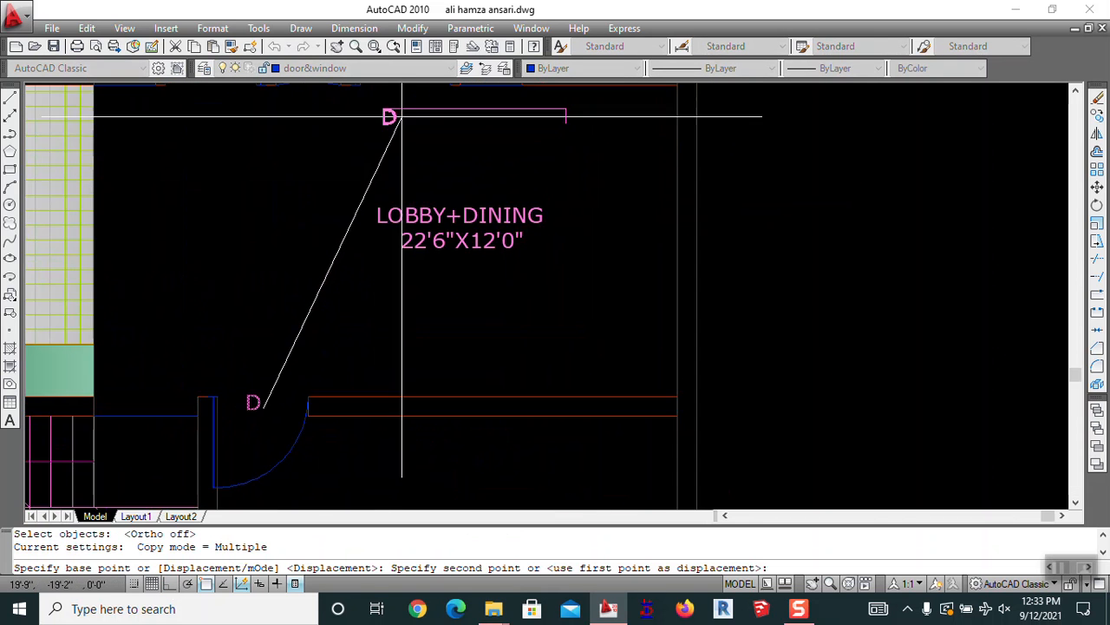
click(469, 280)
scroll(285, 294, down, 4)
scroll(223, 288, up, 3)
click(230, 284)
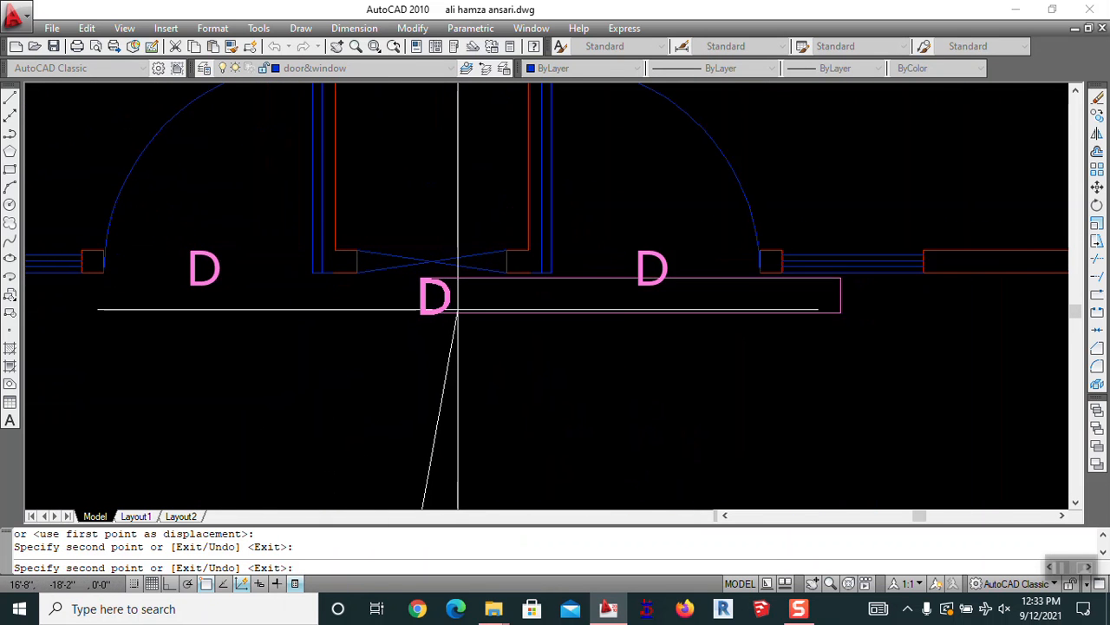
scroll(485, 356, down, 3)
scroll(530, 153, up, 5)
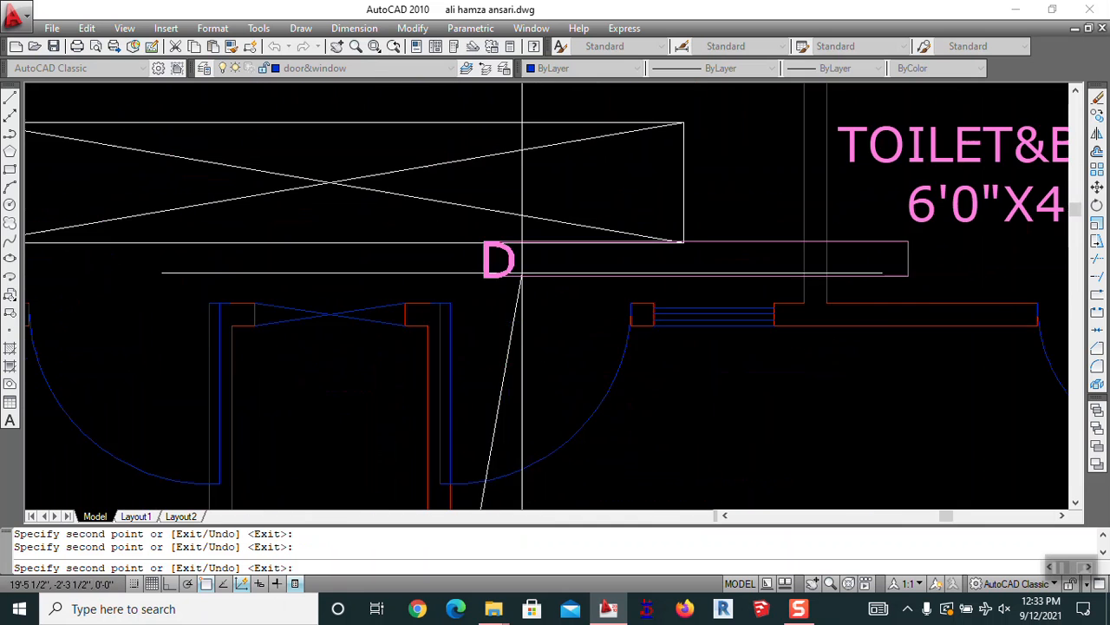
click(552, 327)
Copy more D tags to another door opening and the right and left toilet doors
scroll(339, 329, up, 4)
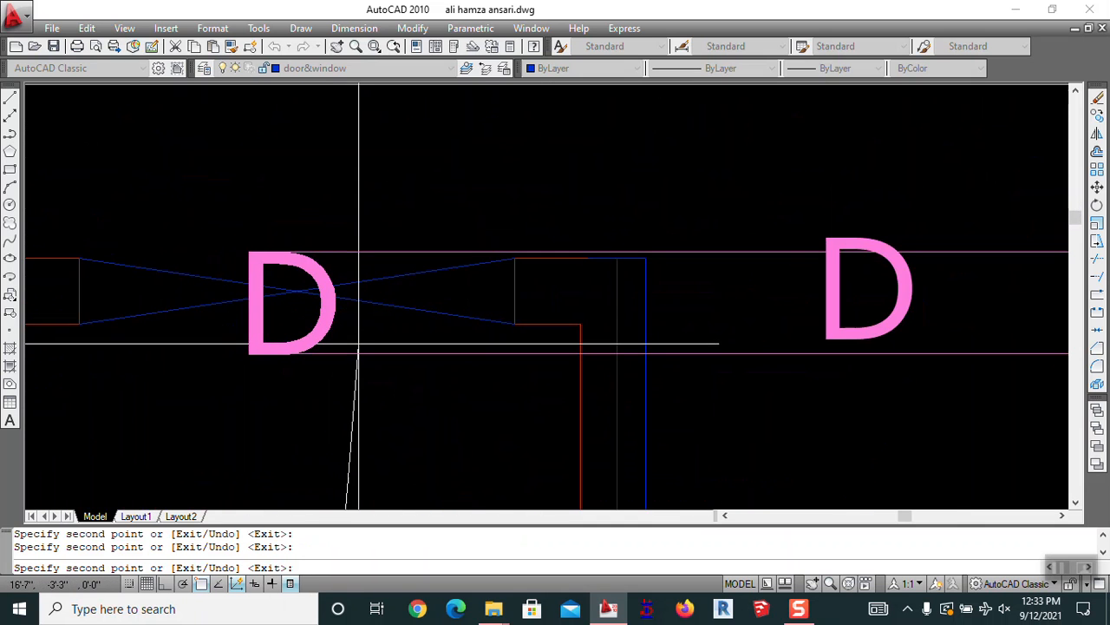
scroll(365, 341, down, 3)
scroll(223, 335, up, 3)
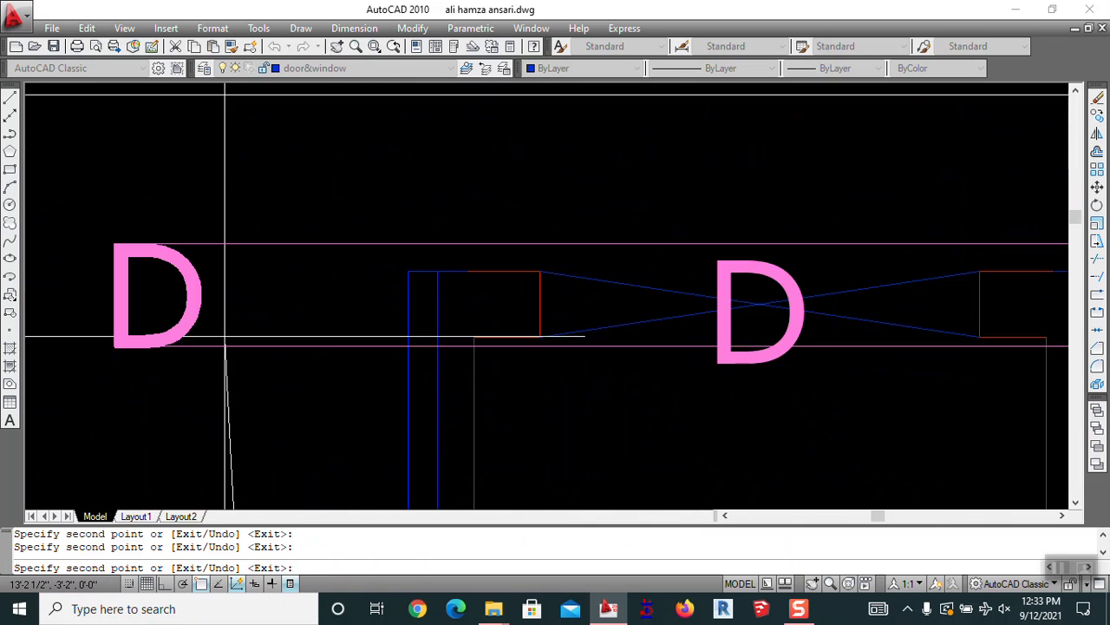
click(243, 341)
scroll(394, 305, down, 5)
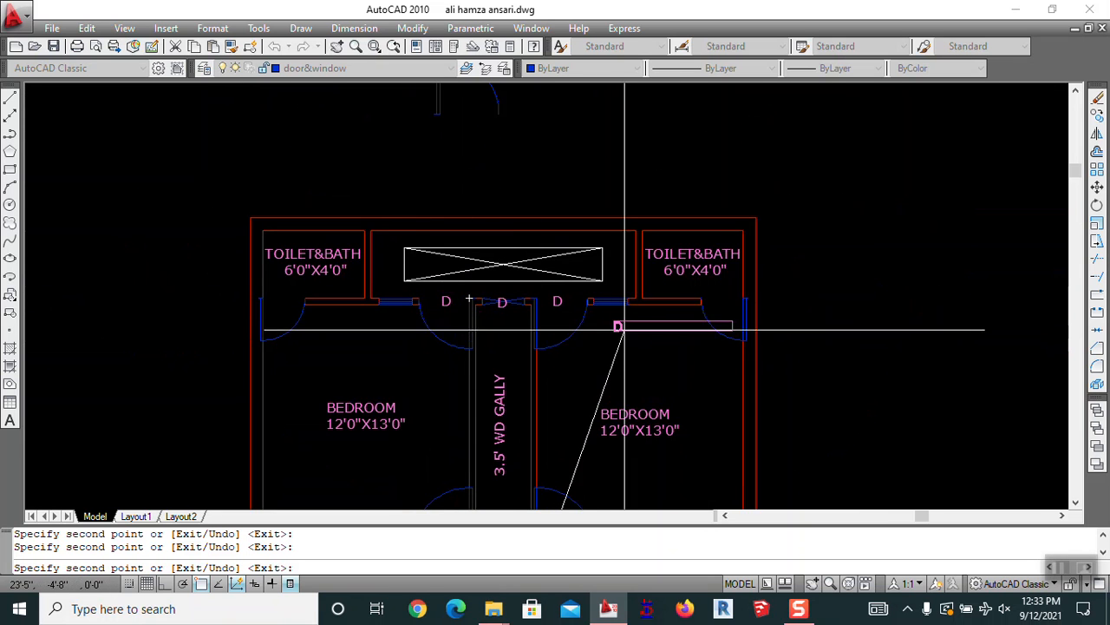
scroll(729, 321, up, 3)
click(734, 271)
scroll(715, 271, down, 4)
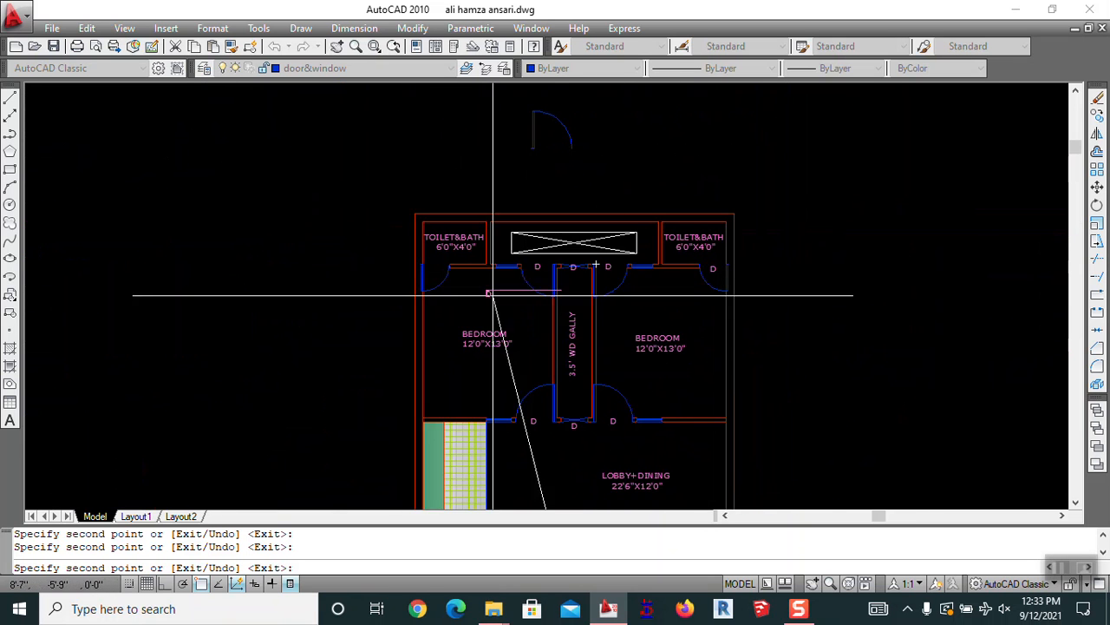
scroll(438, 273, up, 5)
click(444, 257)
scroll(469, 251, down, 5)
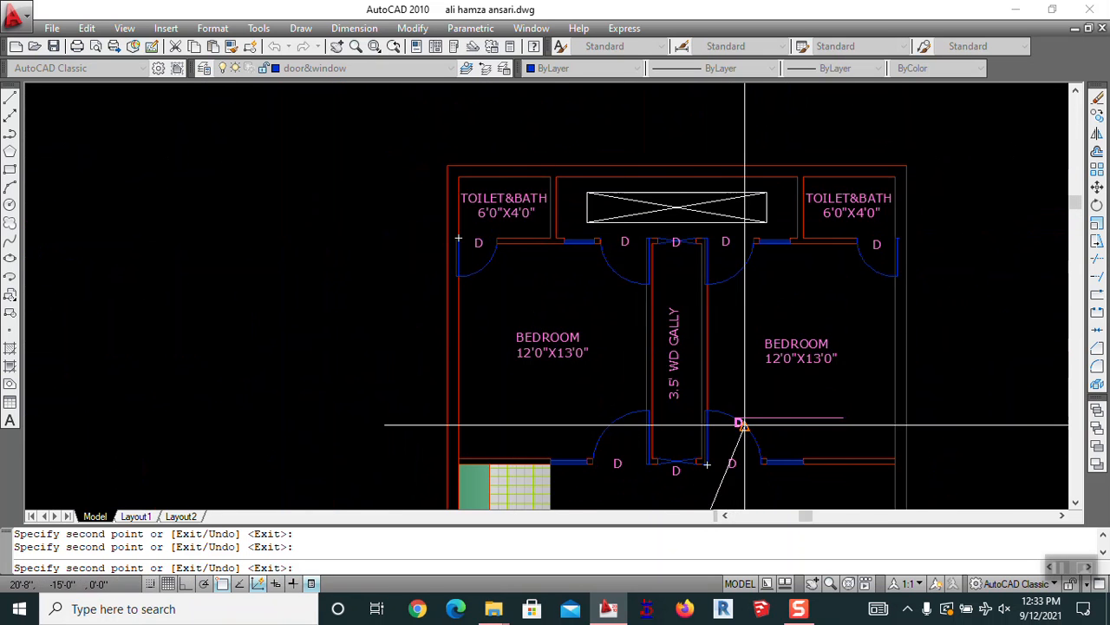
middle_drag(743, 421, 571, 141)
middle_drag(549, 381, 566, 175)
scroll(559, 191, down, 2)
scroll(434, 182, up, 8)
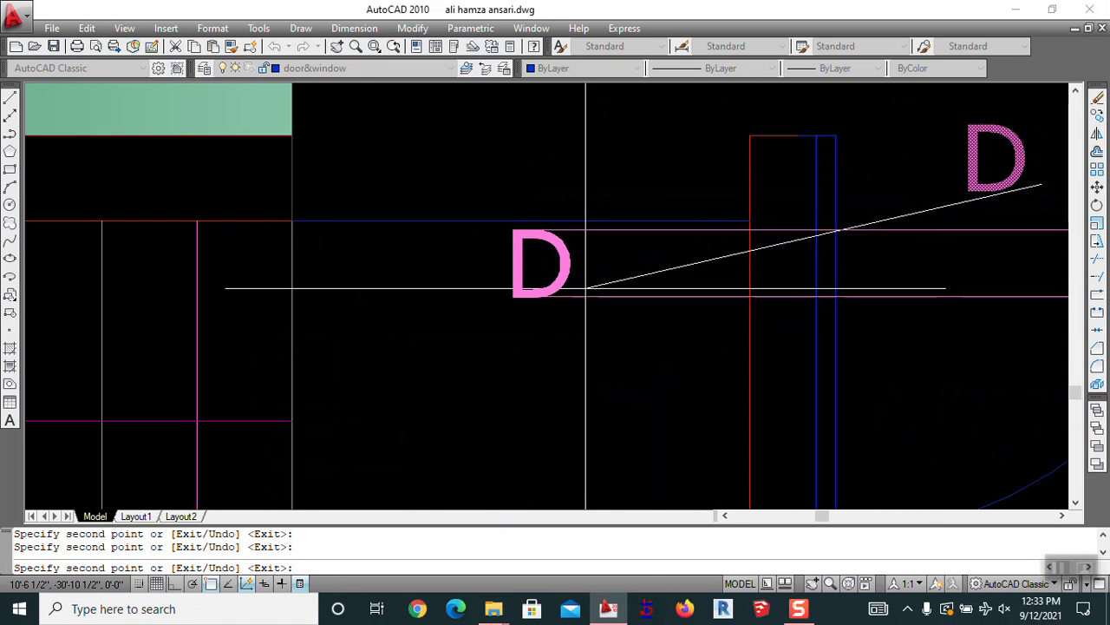
scroll(587, 291, down, 5)
mouse_move(638, 263)
middle_down()
mouse_move(438, 308)
mouse_move(370, 306)
middle_up()
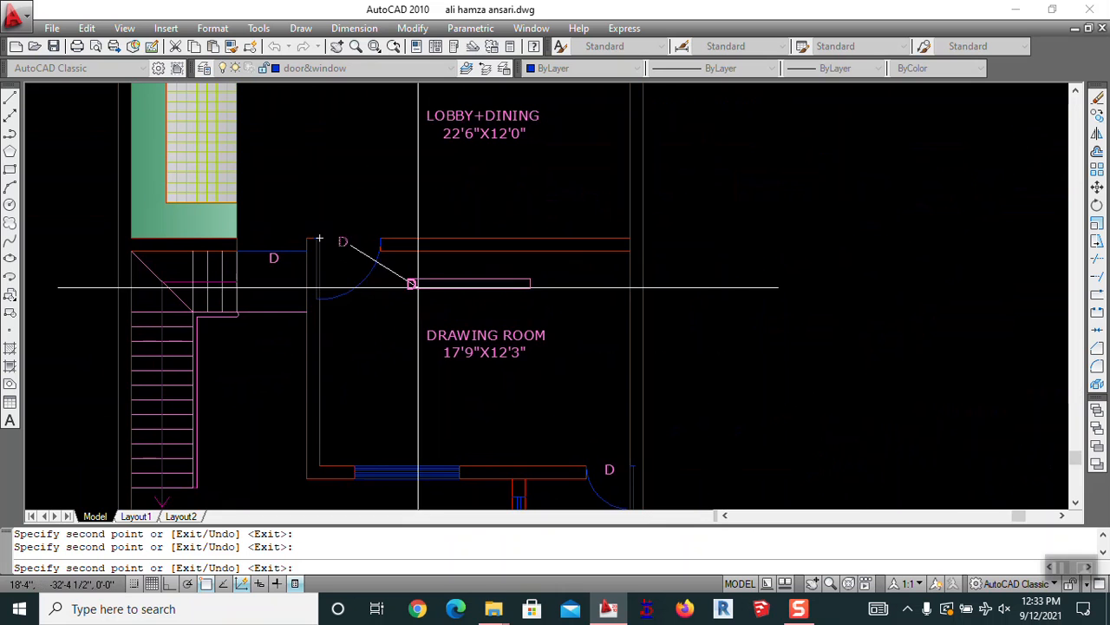
scroll(498, 184, down, 2)
key(Escape)
key(Escape)
Review the tagged bedrooms and toilets, then return the view to the drawing room
middle_drag(402, 418, 509, 299)
middle_drag(507, 143, 408, 412)
mouse_move(453, 236)
middle_down()
mouse_move(463, 307)
mouse_move(441, 340)
mouse_move(451, 273)
mouse_move(472, 314)
middle_up()
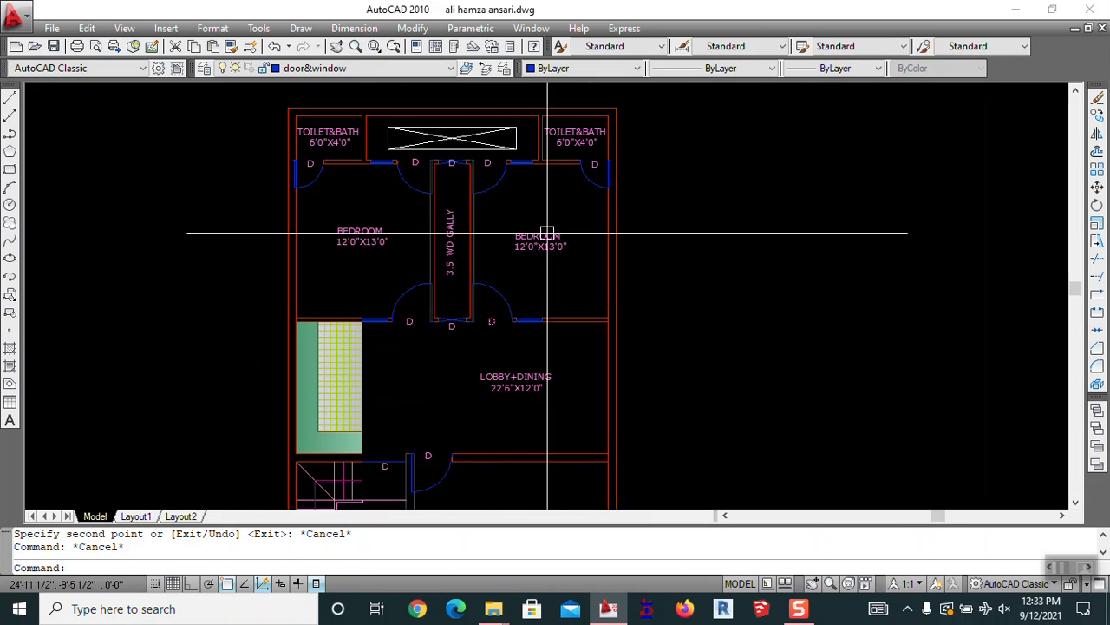
scroll(527, 269, down, 4)
middle_drag(473, 404, 463, 301)
scroll(466, 296, up, 3)
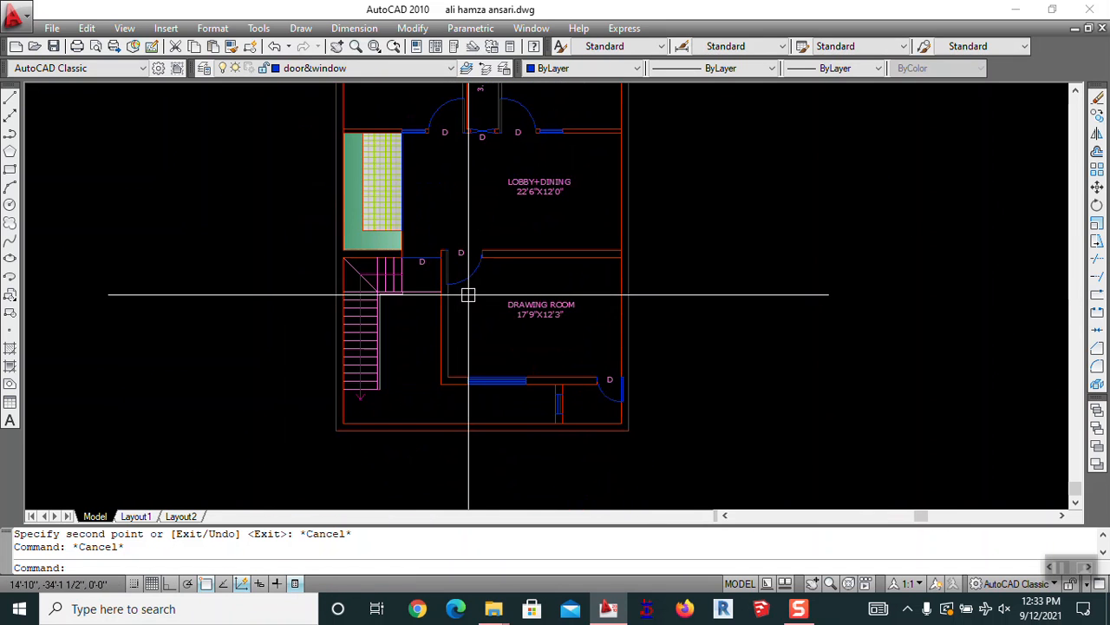
text(o)
key(Return)
scroll(456, 291, up, 4)
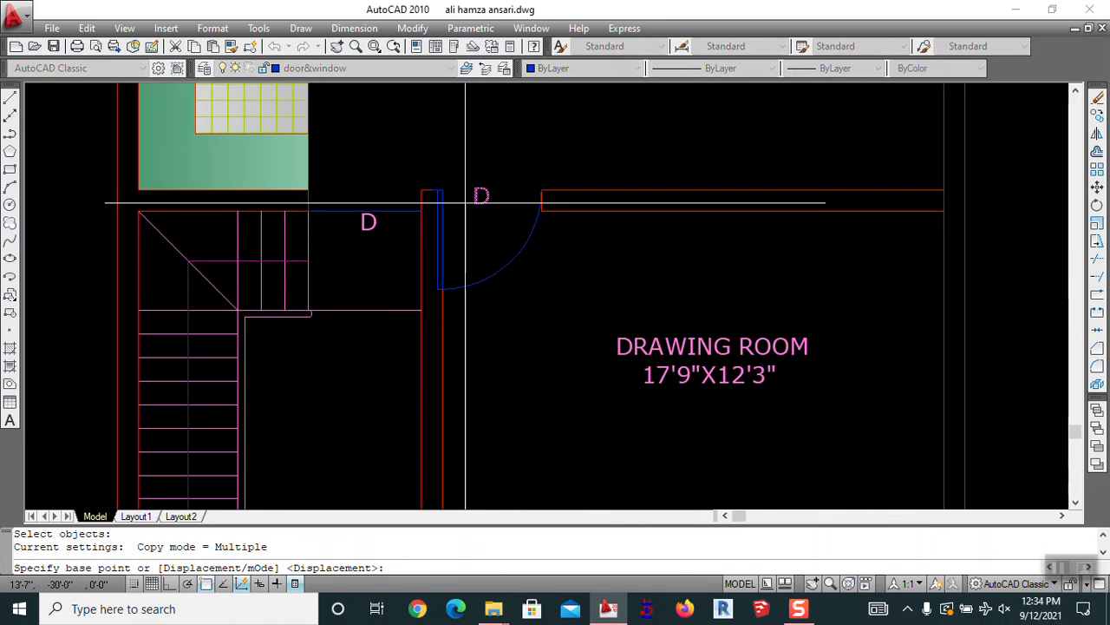
Place a tag copy in the drawing room and edit its text from D to W
click(501, 357)
key(Escape)
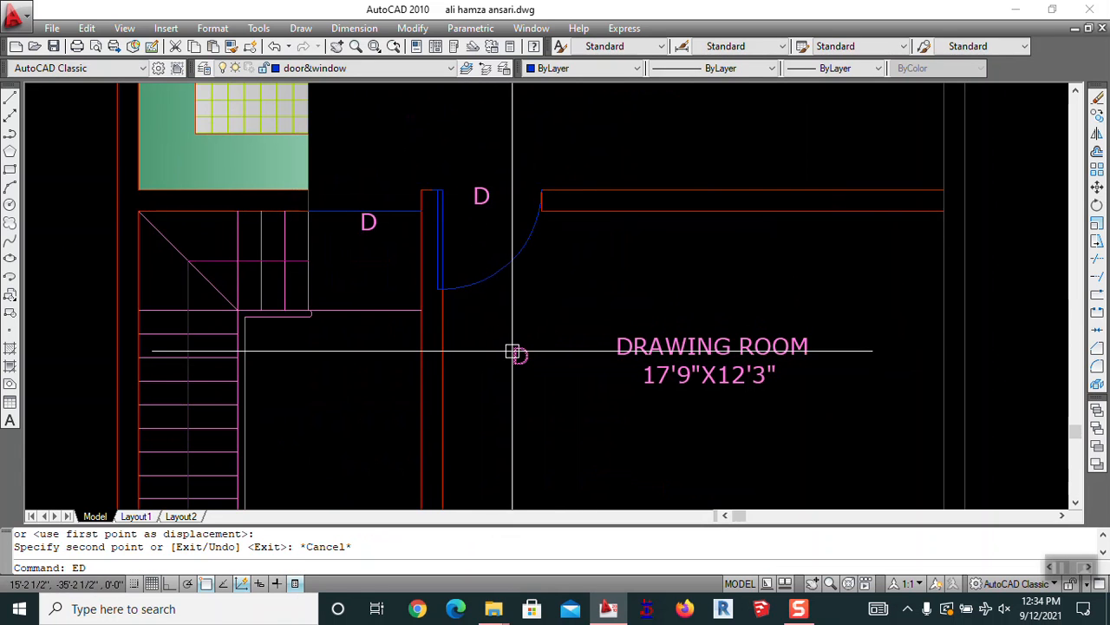
text(ED)
key(Return)
click(517, 354)
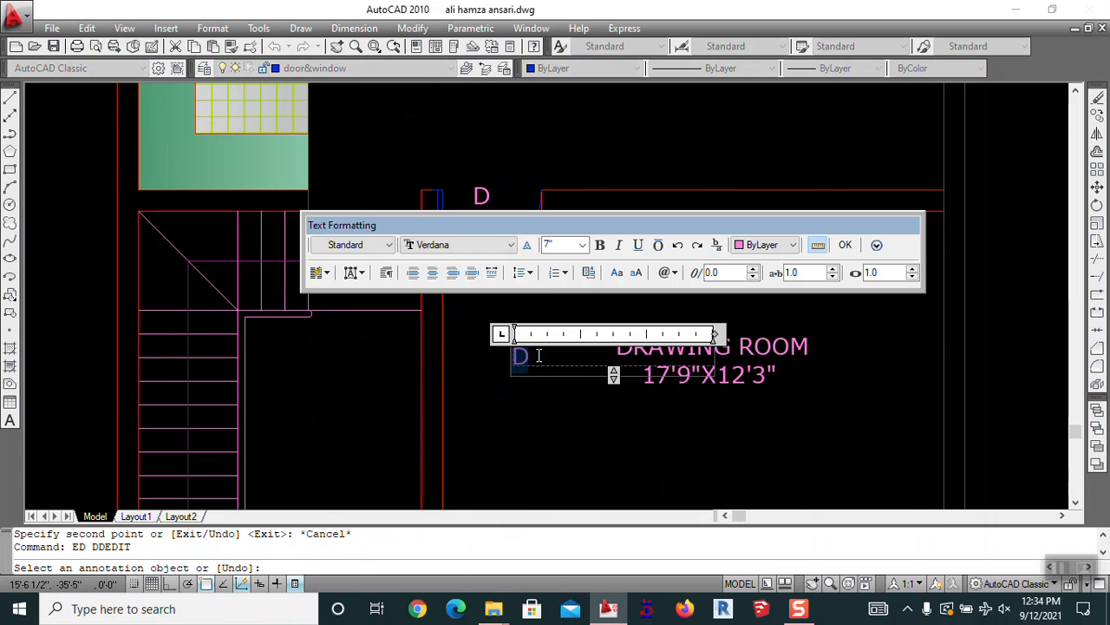
click(545, 395)
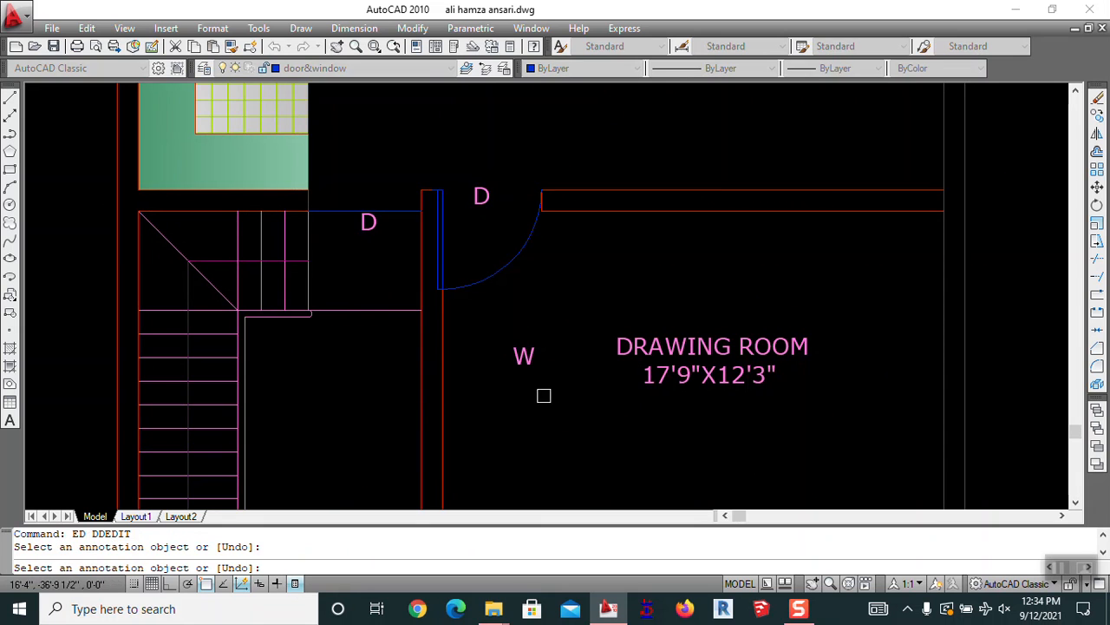
key(Escape)
Copy the W tag to the lower window and the staircase window
text(CO)
key(Return)
click(523, 355)
key(Return)
click(523, 356)
scroll(607, 356, down, 5)
scroll(616, 360, up, 6)
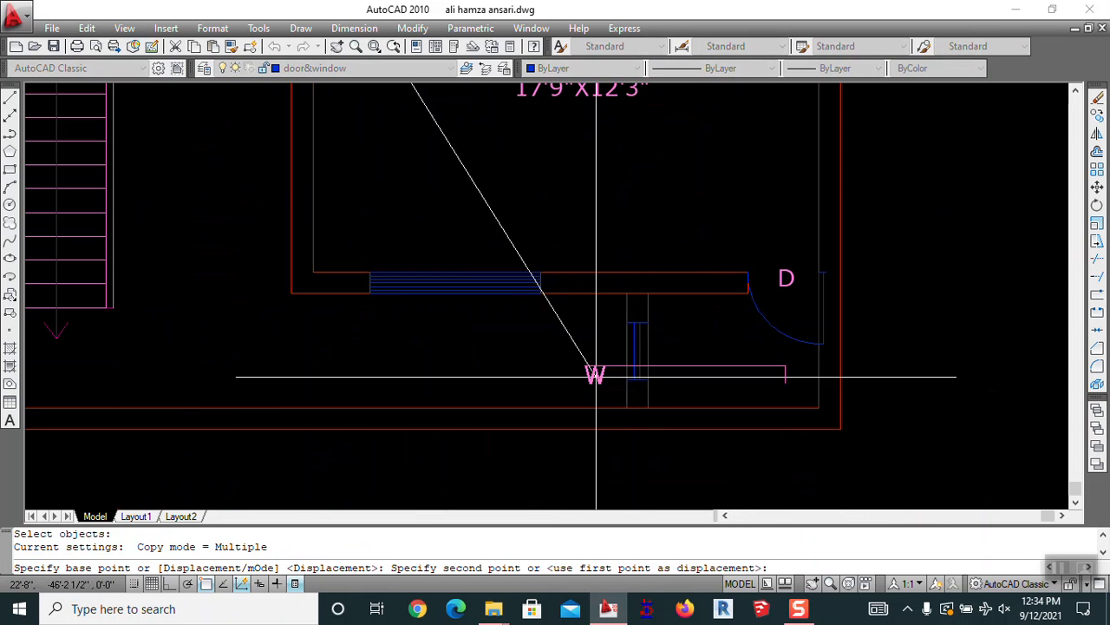
click(463, 318)
scroll(464, 318, down, 5)
scroll(384, 148, up, 7)
middle_drag(406, 198, 432, 509)
scroll(466, 359, down, 5)
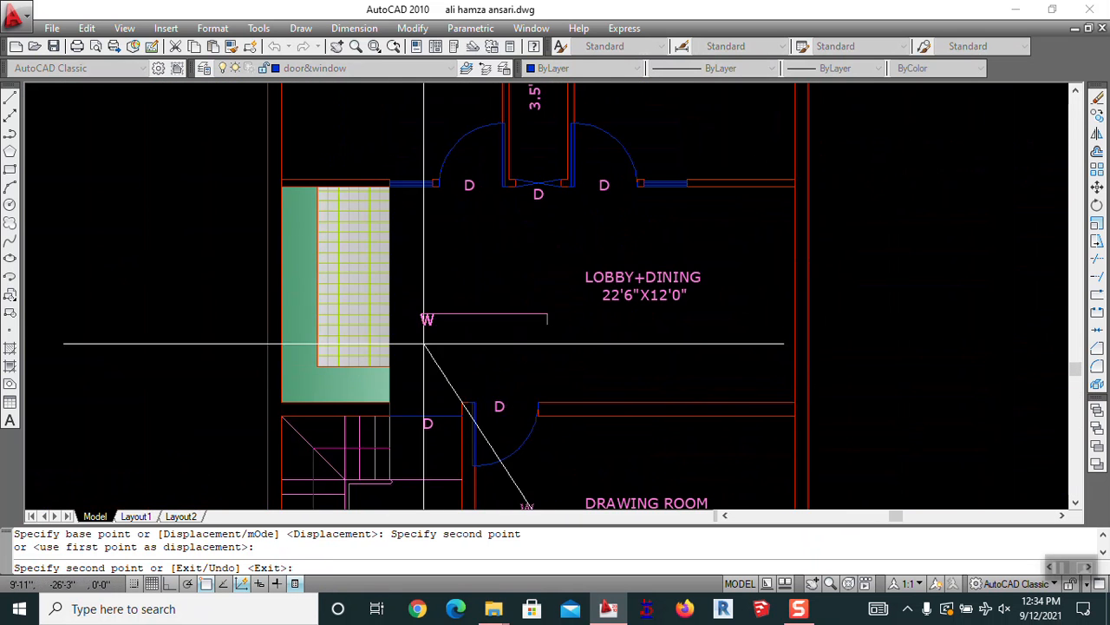
scroll(309, 460, up, 2)
scroll(347, 384, up, 2)
click(347, 382)
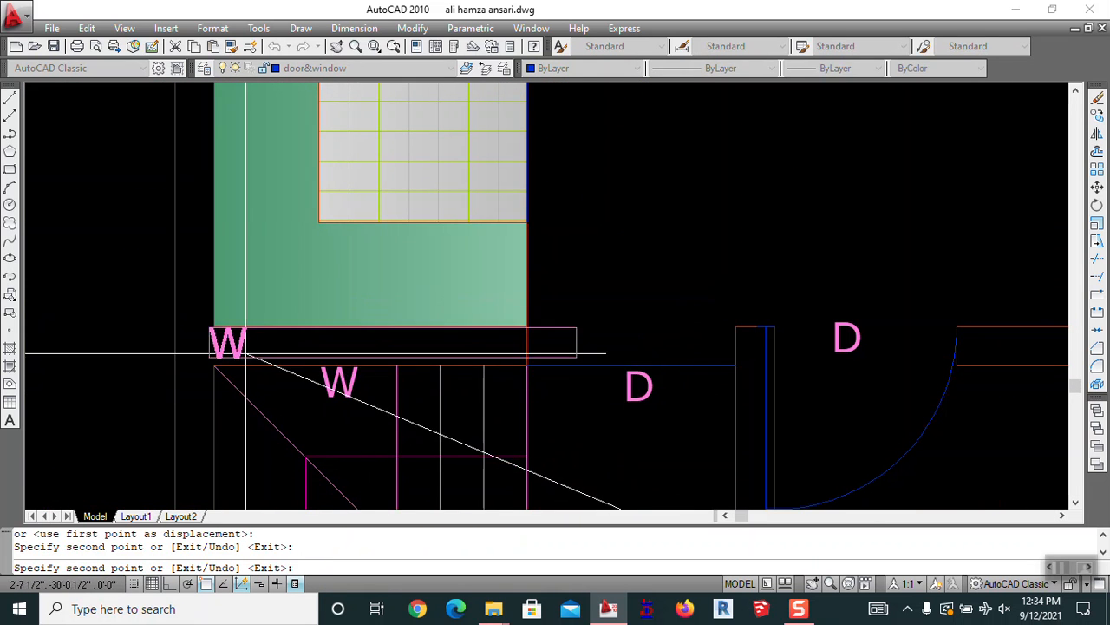
Place more W tags by the upper doors and the right-hand window
scroll(386, 377, down, 6)
scroll(490, 275, up, 8)
click(595, 312)
middle_drag(297, 359, 802, 325)
click(422, 282)
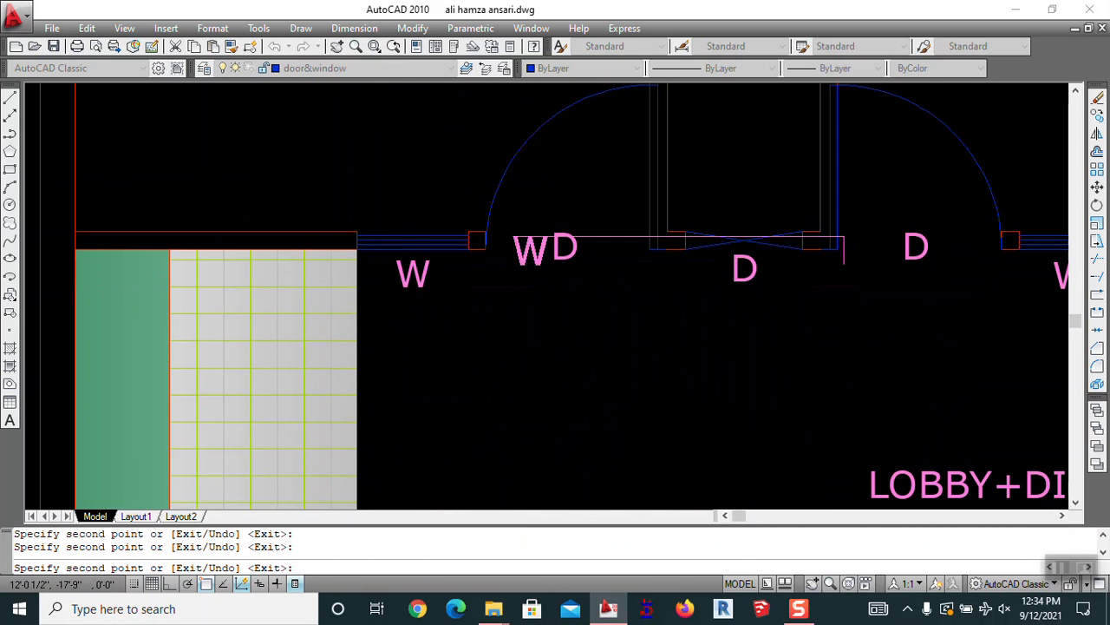
scroll(540, 248, down, 5)
middle_drag(580, 185, 539, 521)
scroll(751, 332, up, 5)
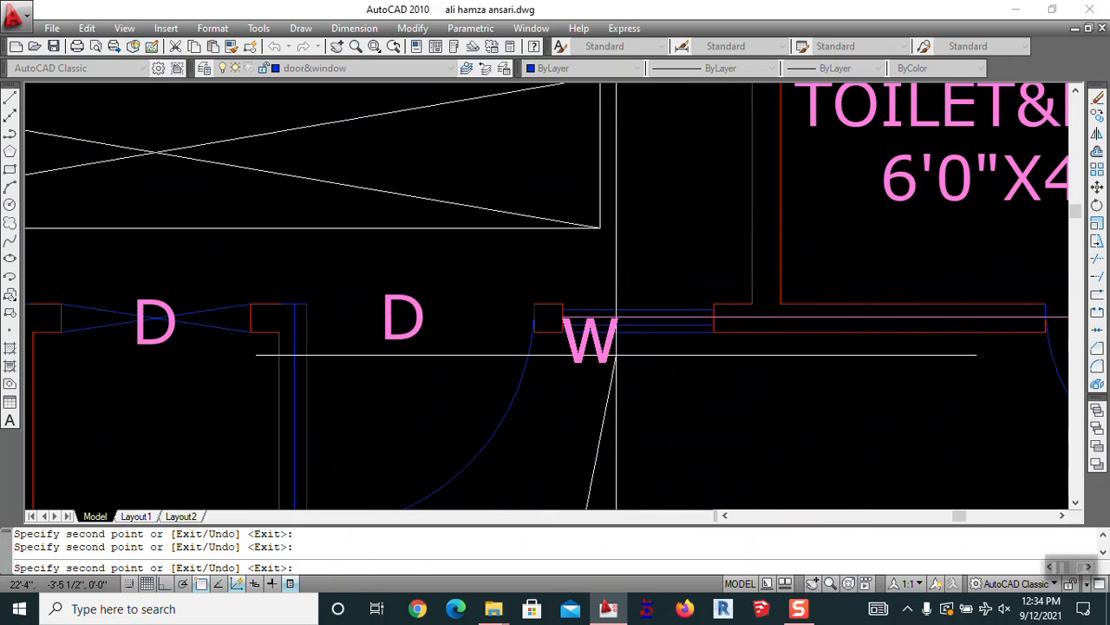
click(710, 333)
Finish placing W tags and pan back to the drawing room
scroll(491, 385, down, 5)
scroll(491, 386, up, 8)
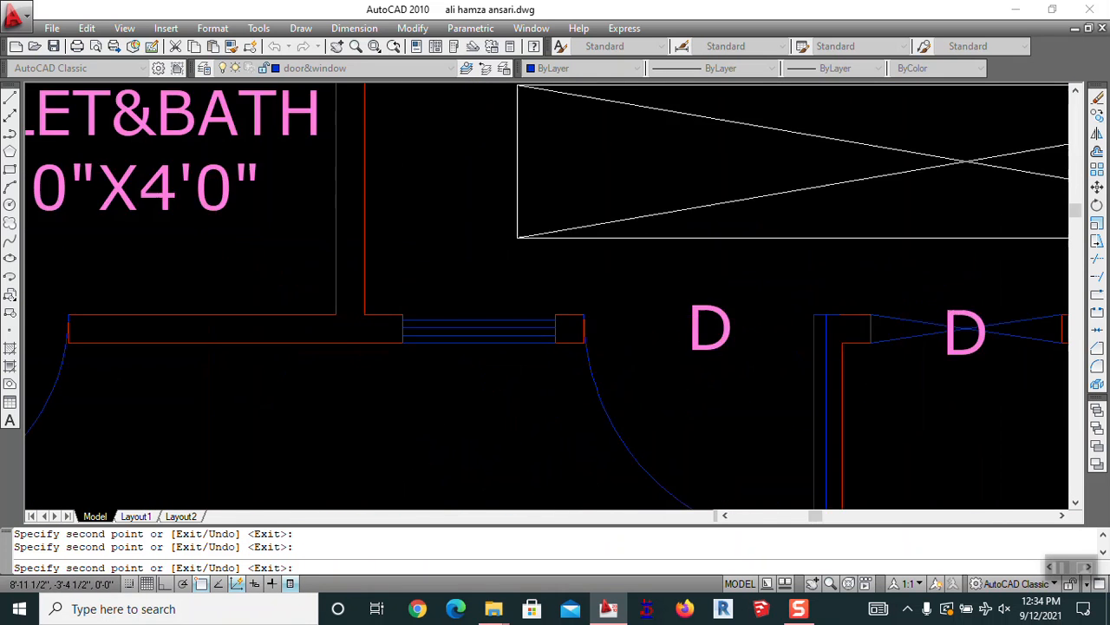
scroll(512, 373, down, 6)
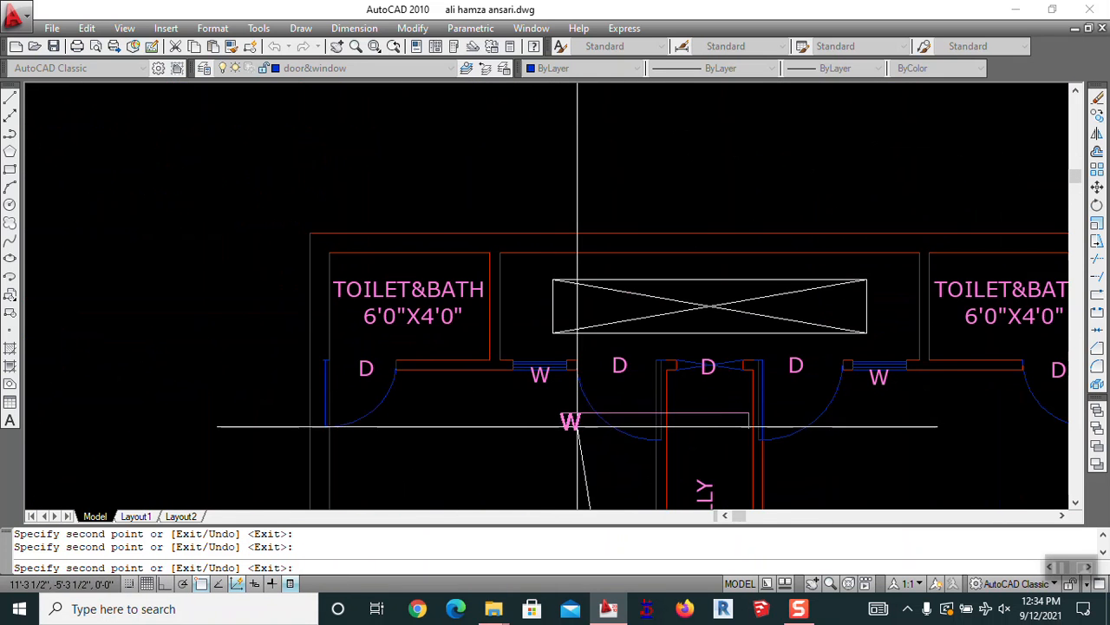
middle_drag(768, 450, 560, 321)
scroll(699, 235, down, 6)
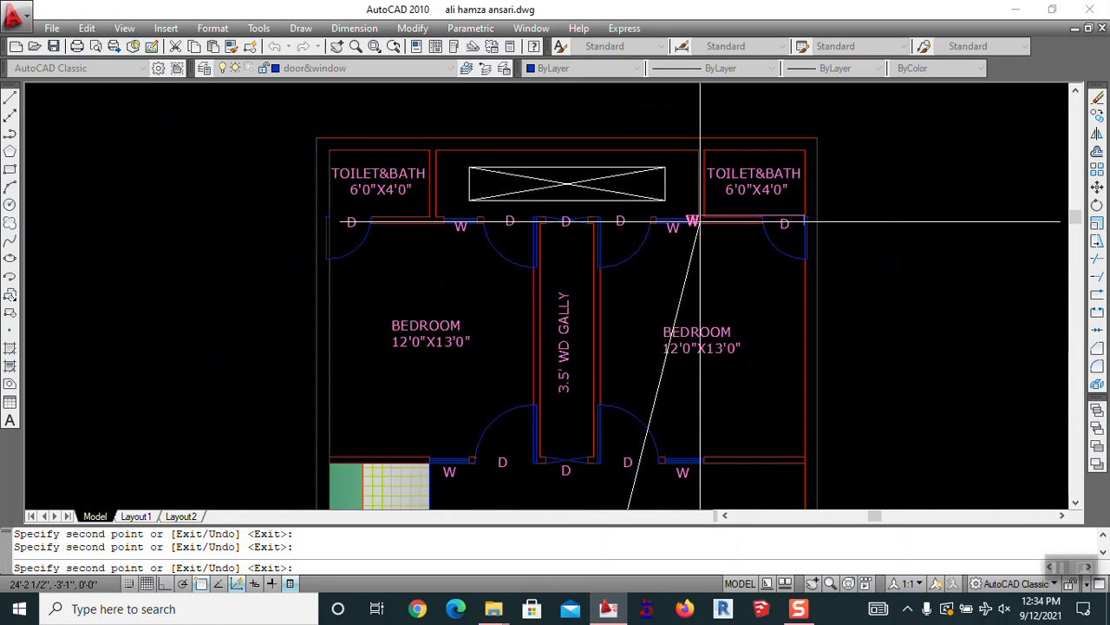
key(Escape)
key(Return)
middle_drag(706, 468, 620, 214)
scroll(620, 213, up, 5)
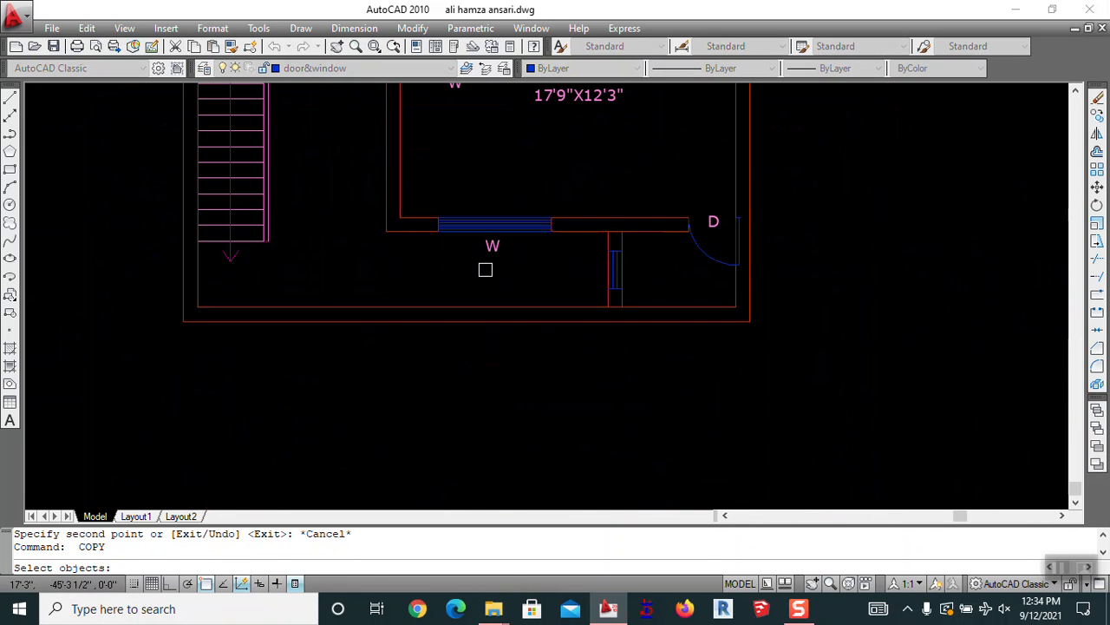
Copy the W window tag and use ED to change the copy's text to V
key(Return)
click(492, 252)
click(552, 267)
key(Escape)
text(ed)
key(Return)
click(554, 262)
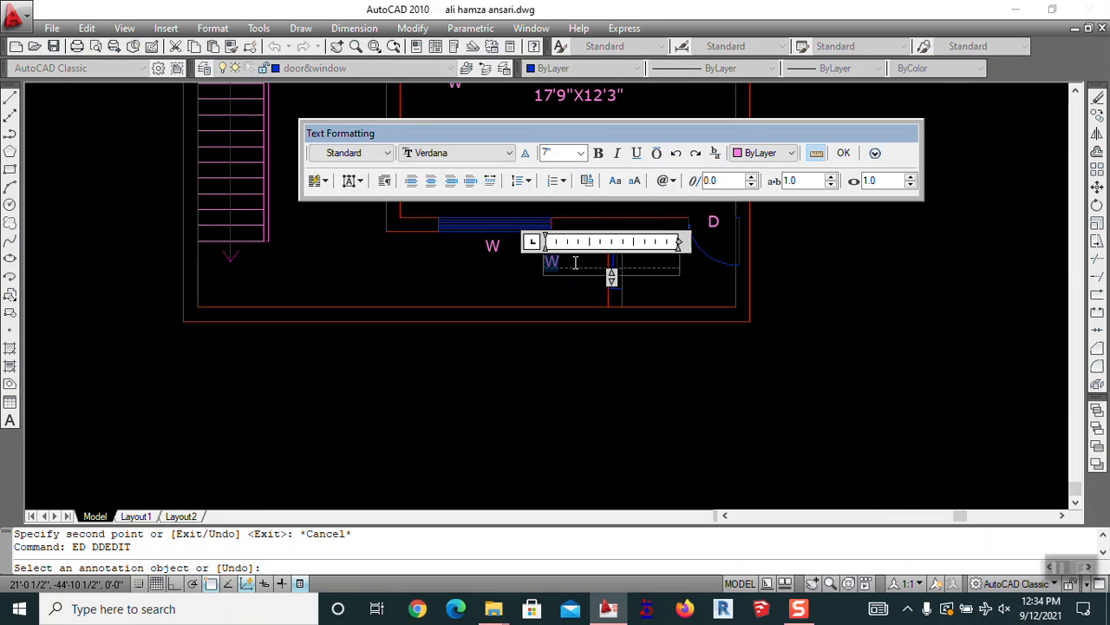
click(503, 276)
key(Escape)
Erase the extra W tag in the drawing room
middle_drag(546, 275, 542, 371)
text(e)
key(Return)
click(448, 181)
key(Return)
Move the V tag beside the ventilator opening near the drawing room door
scroll(547, 347, up, 5)
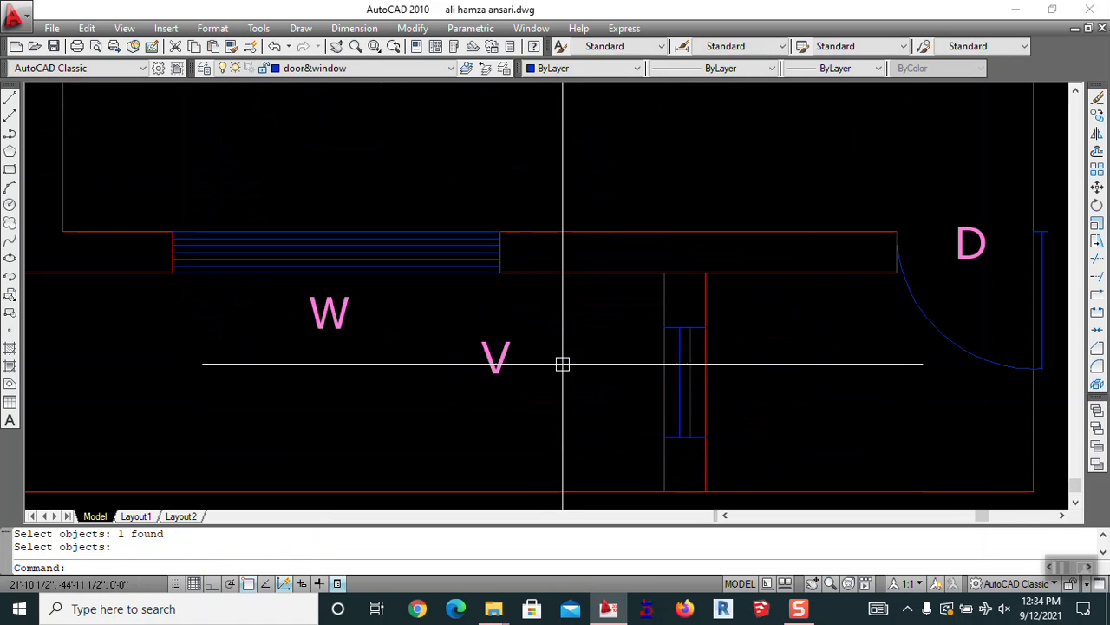
click(447, 306)
key(Return)
click(399, 317)
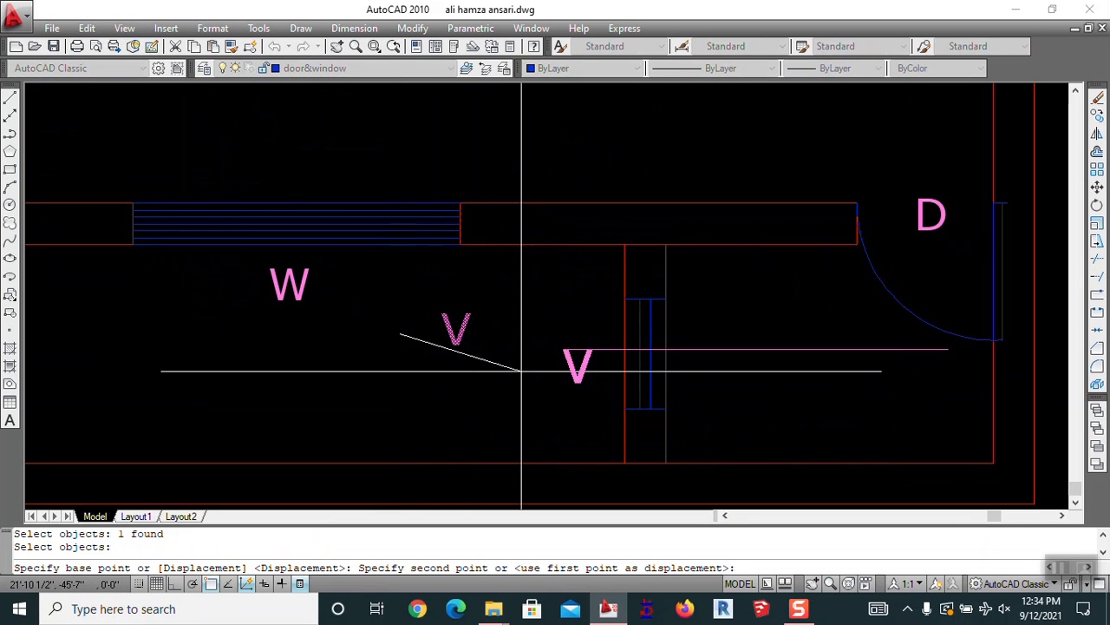
click(555, 357)
key(Escape)
scroll(555, 356, down, 6)
middle_drag(642, 355, 647, 426)
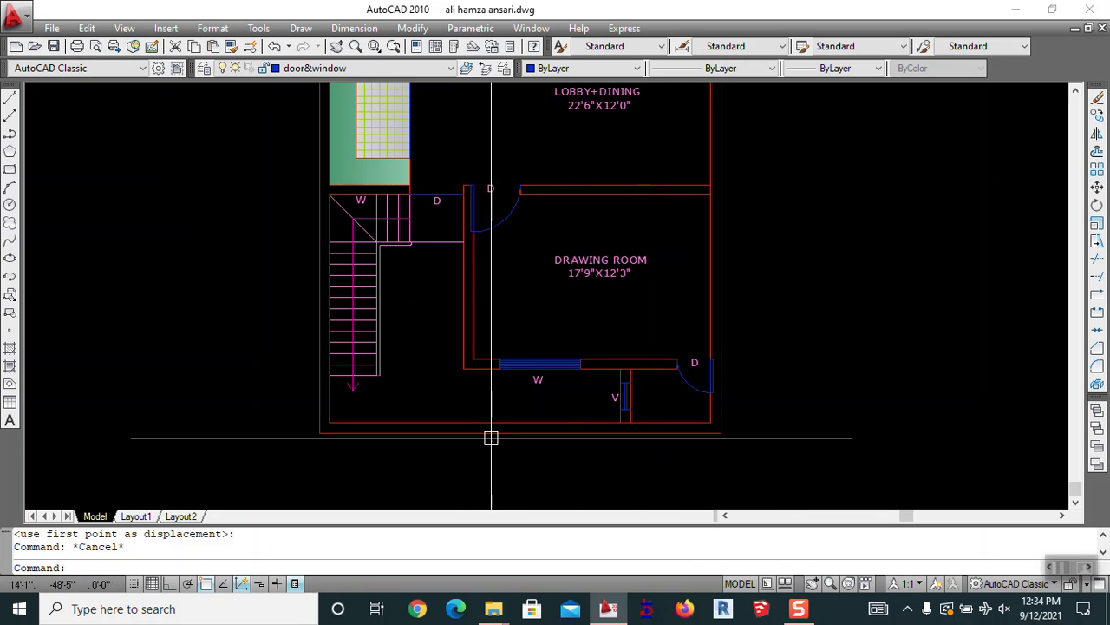
Bring the drawing room's lower wall near the stair into view, abandoning a trim
scroll(508, 356, down, 4)
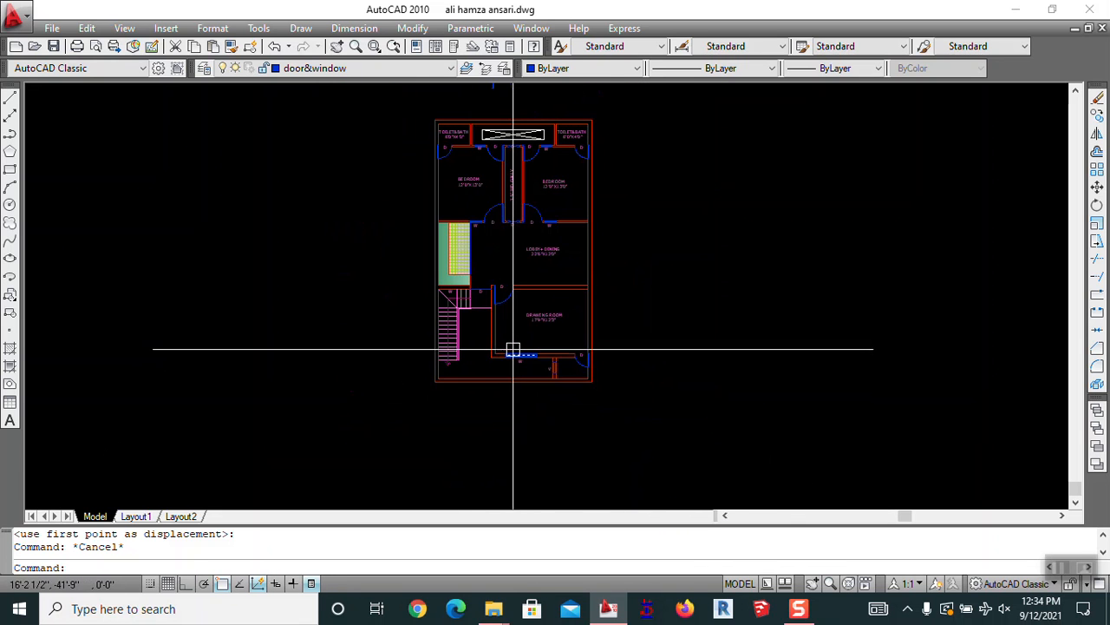
scroll(478, 376, up, 5)
mouse_move(478, 379)
middle_down()
mouse_move(680, 315)
mouse_move(653, 315)
middle_up()
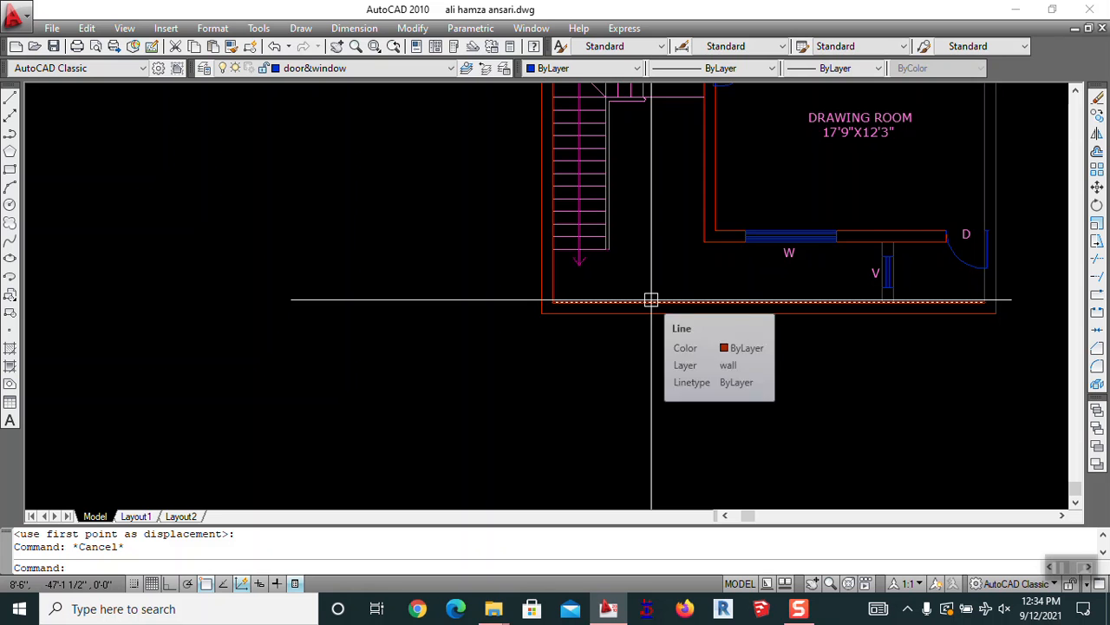
scroll(567, 305, up, 3)
middle_drag(567, 305, 477, 291)
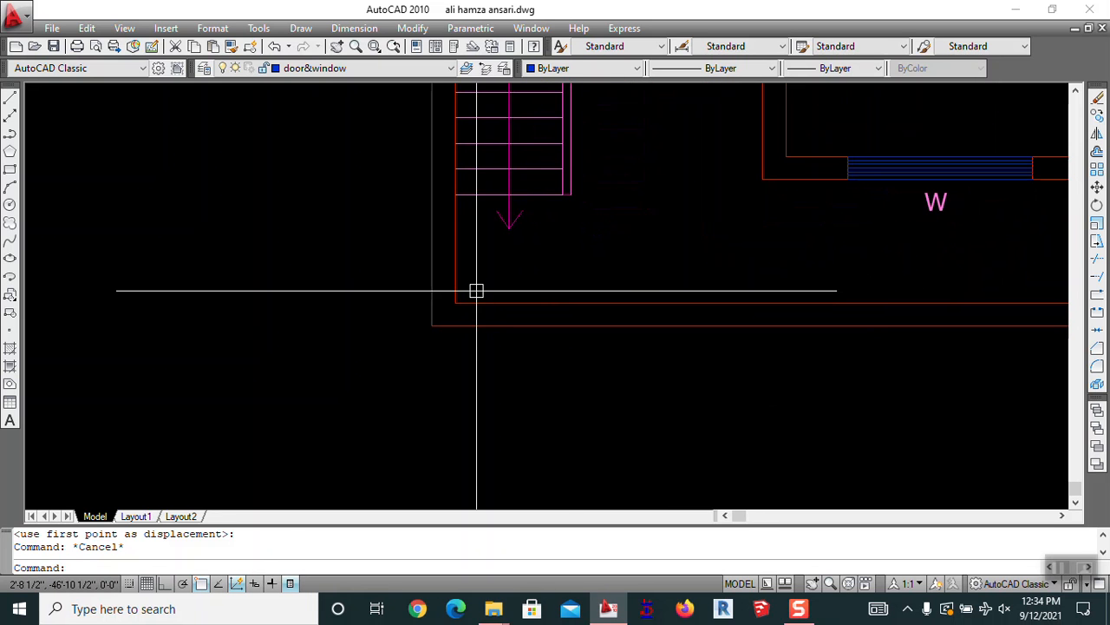
key(Return)
key(Return)
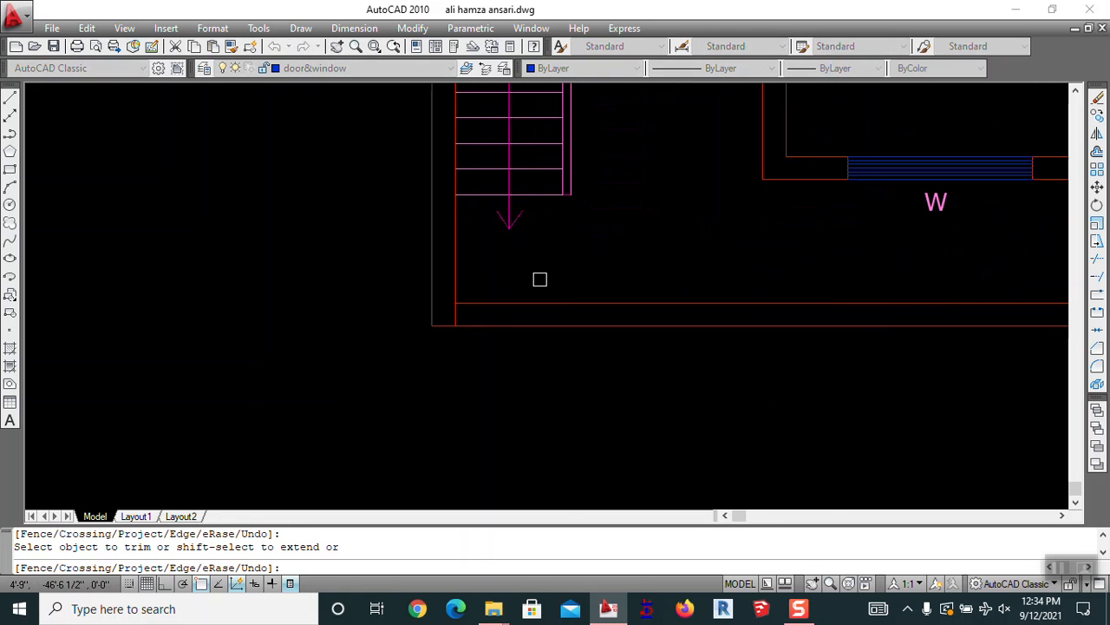
scroll(527, 279, down, 3)
key(Escape)
scroll(453, 307, up, 3)
middle_drag(508, 324, 452, 317)
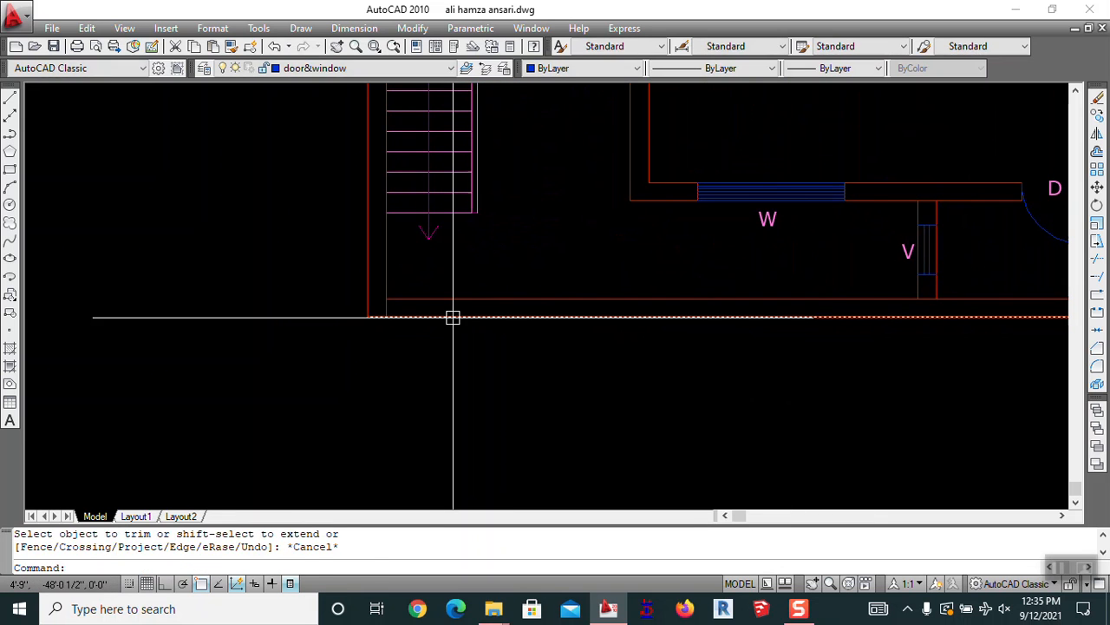
Offset the vertical wall line 3 units to the right
text(o)
key(Return)
text(8)
key(Escape)
key(Return)
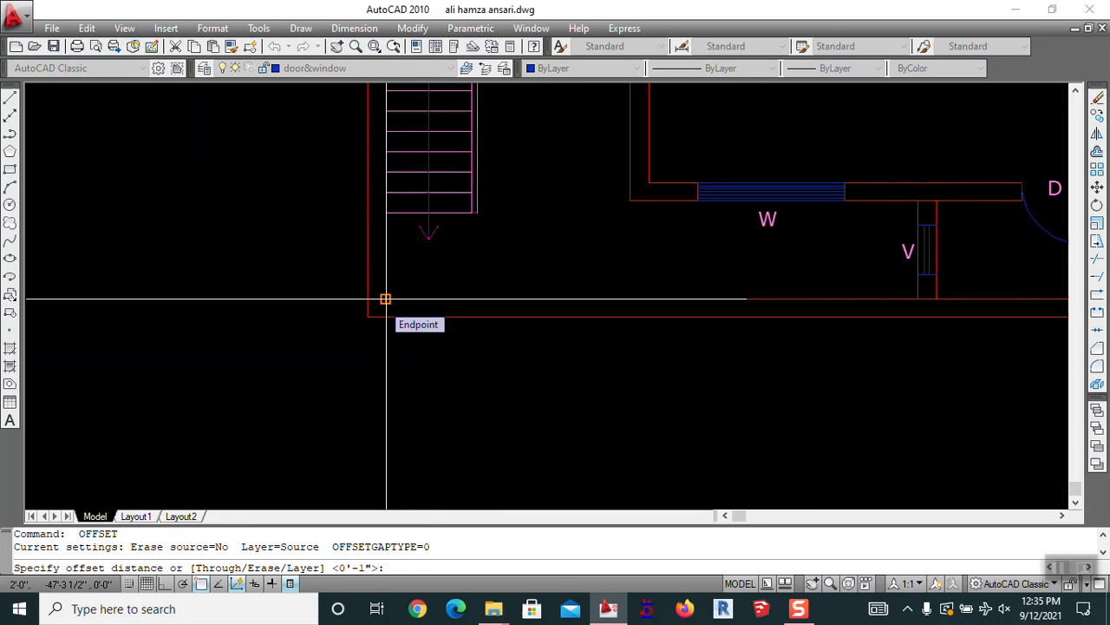
text(3)
key(Return)
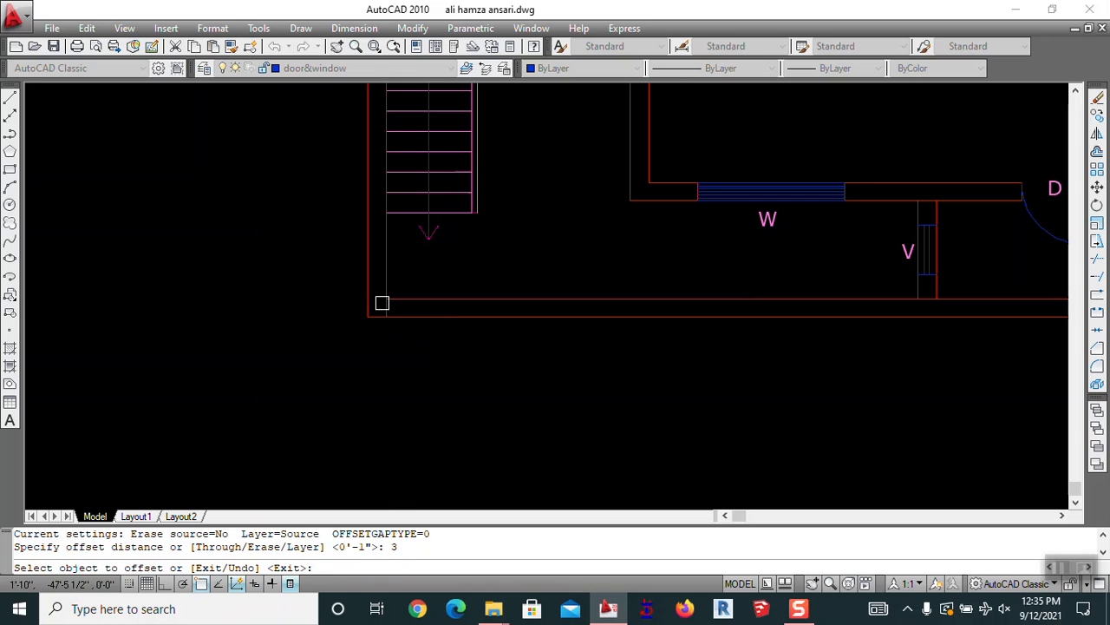
click(390, 280)
click(452, 279)
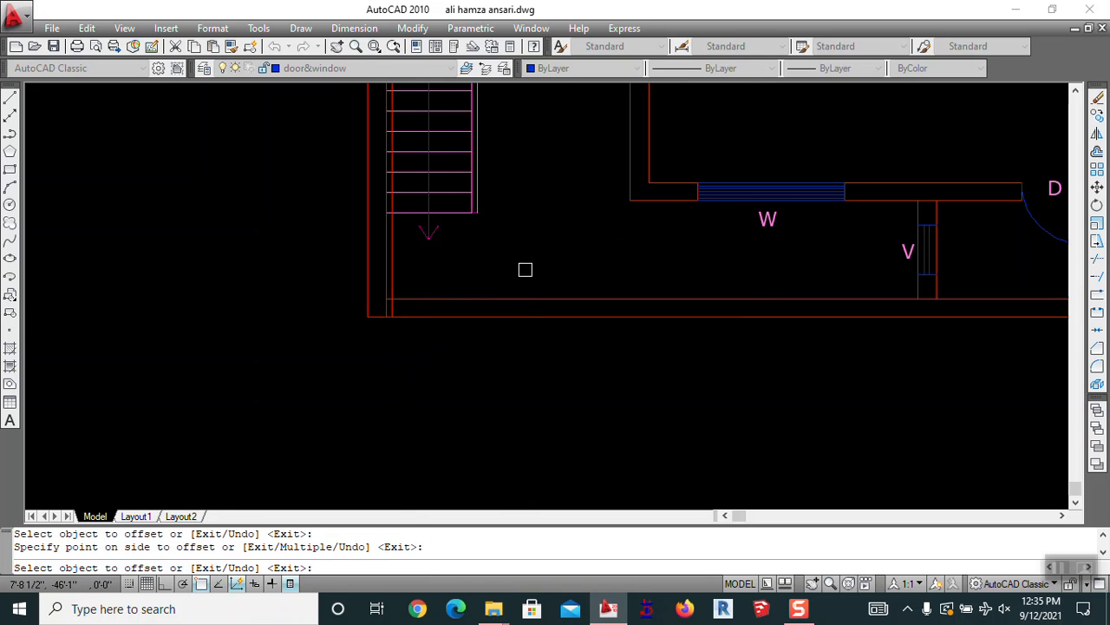
key(Escape)
Turn on ortho mode and offset another vertical line 9 units to the right
text(L)
key(Return)
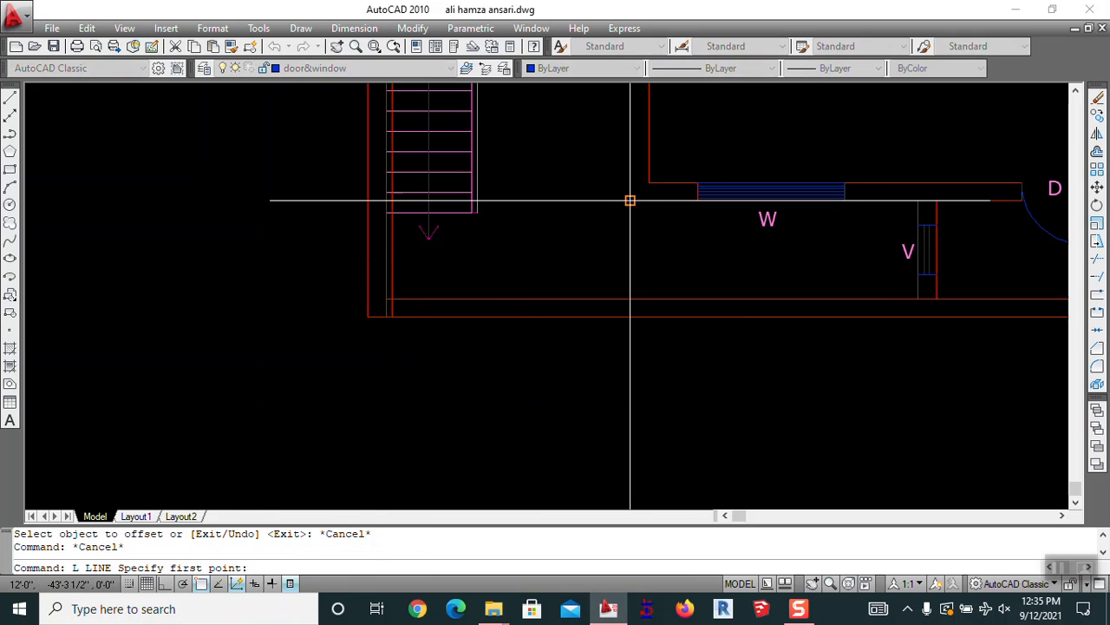
click(629, 201)
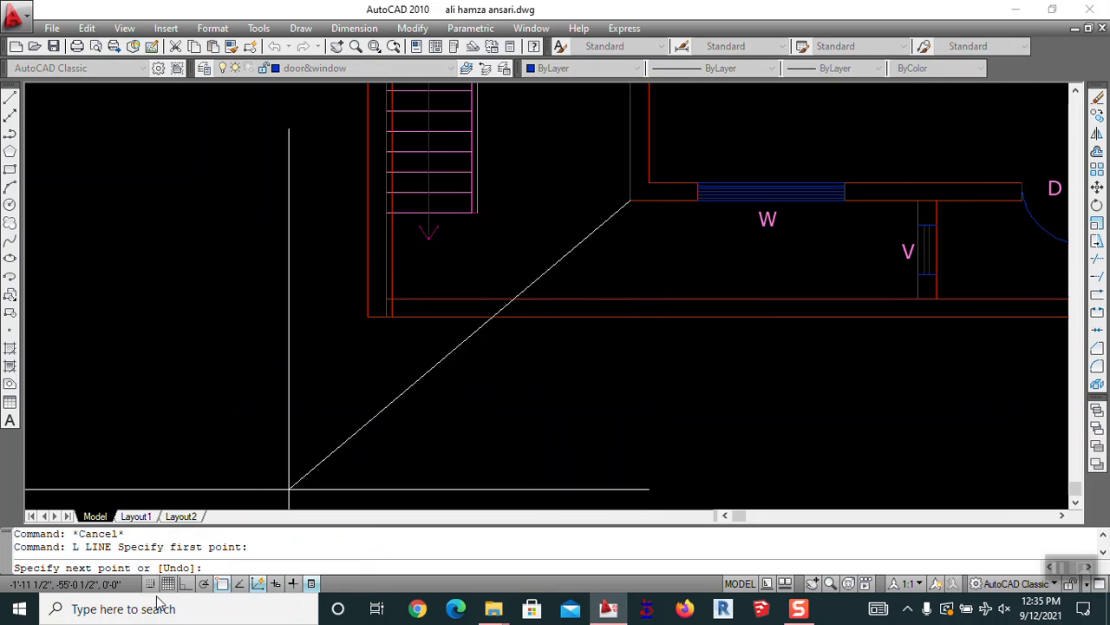
click(185, 584)
key(Escape)
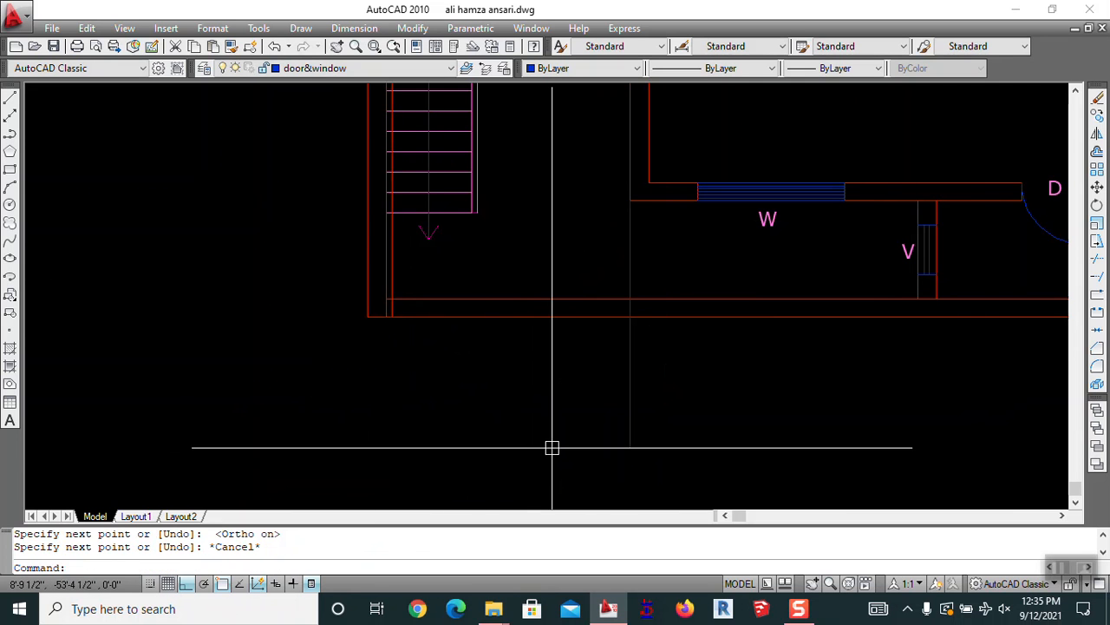
text(9)
key(Return)
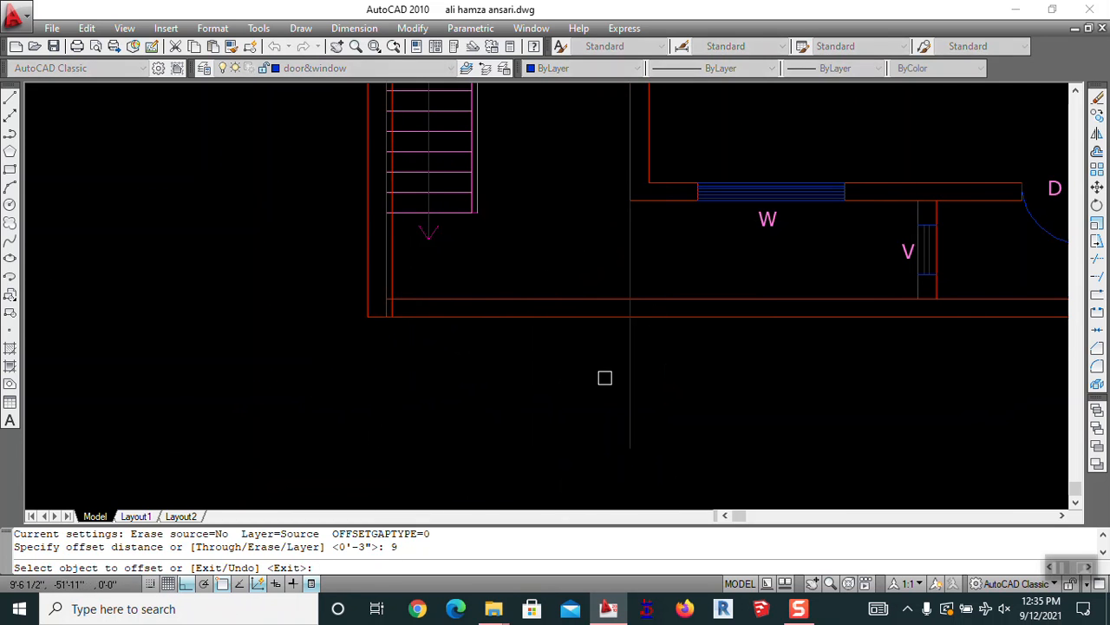
click(635, 301)
click(644, 287)
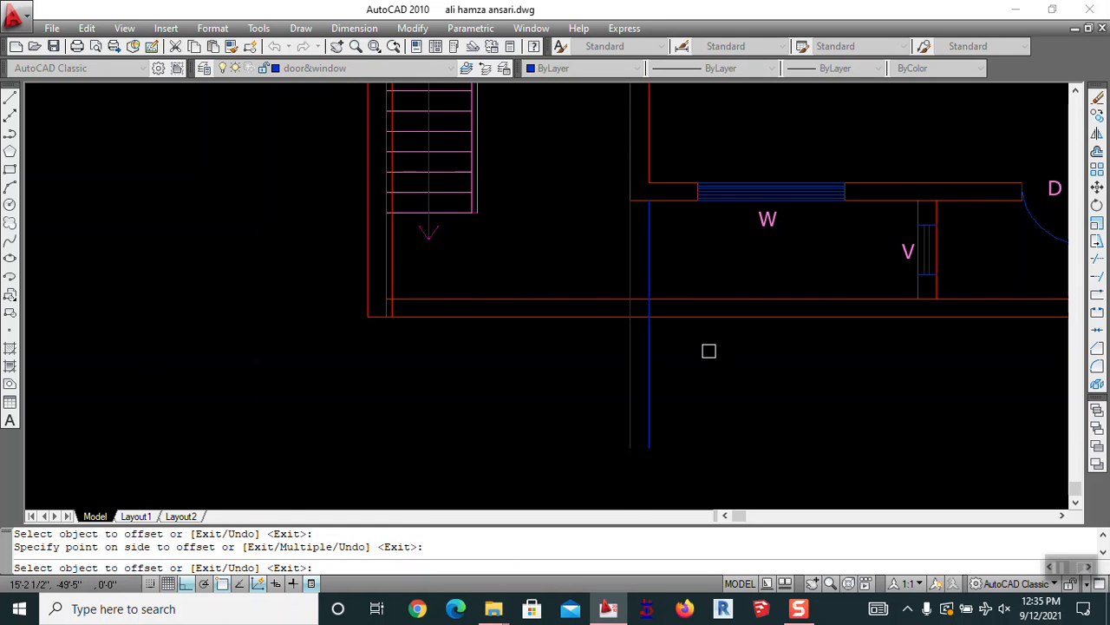
key(Escape)
Trim the vertical lines below the wall using all objects as cutting edges
text(tr)
key(Return)
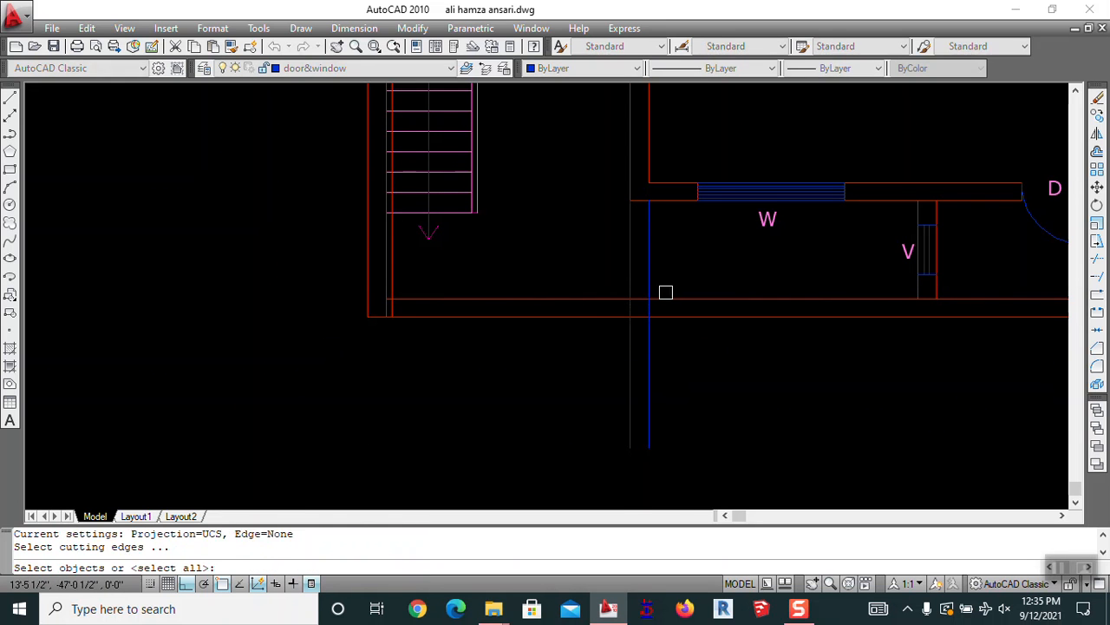
key(Return)
click(659, 254)
click(666, 358)
click(531, 391)
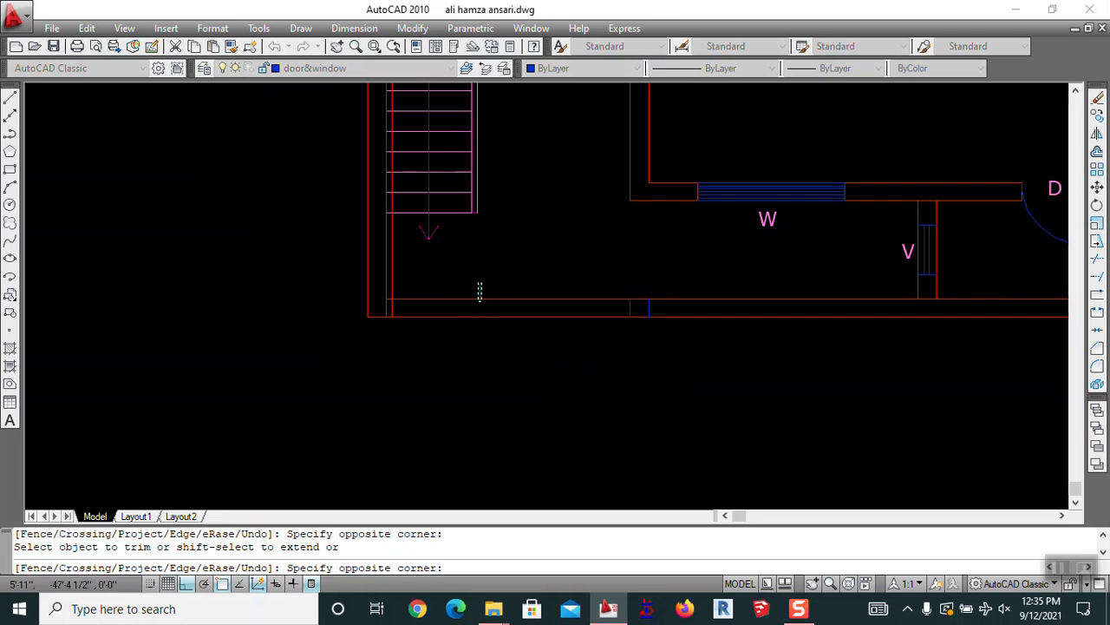
scroll(384, 283, up, 5)
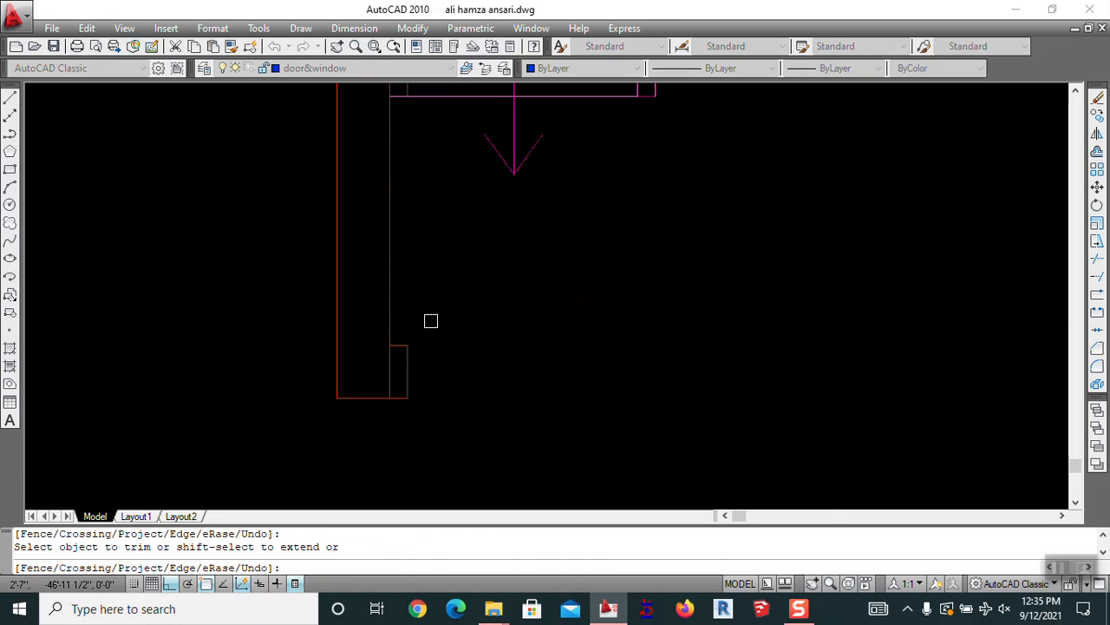
scroll(385, 342, down, 5)
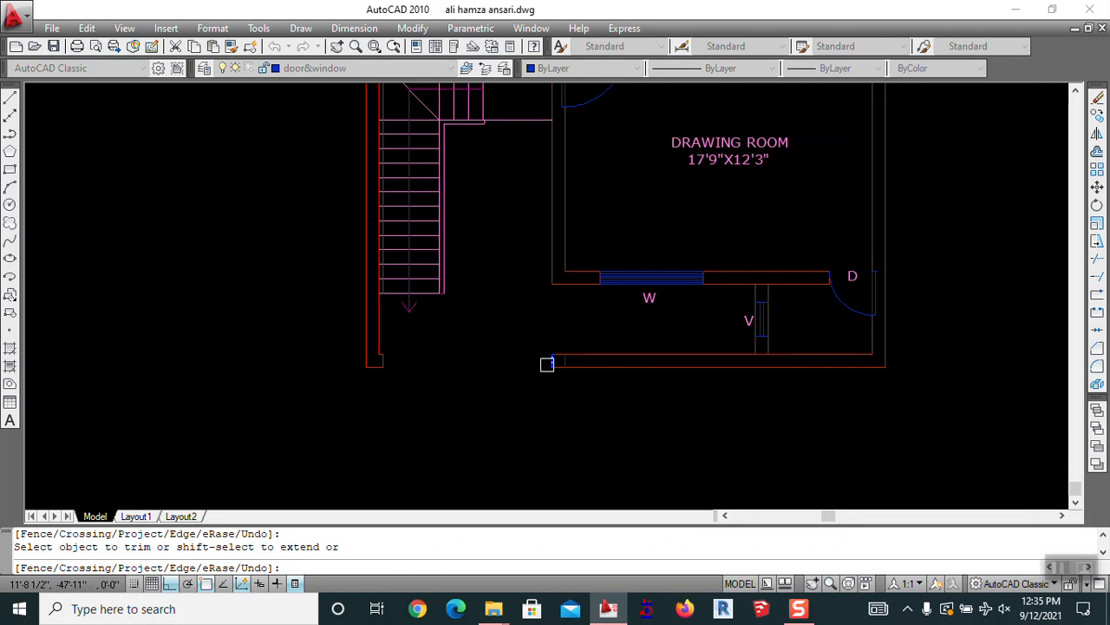
key(Escape)
scroll(546, 376, up, 5)
middle_drag(583, 375, 563, 363)
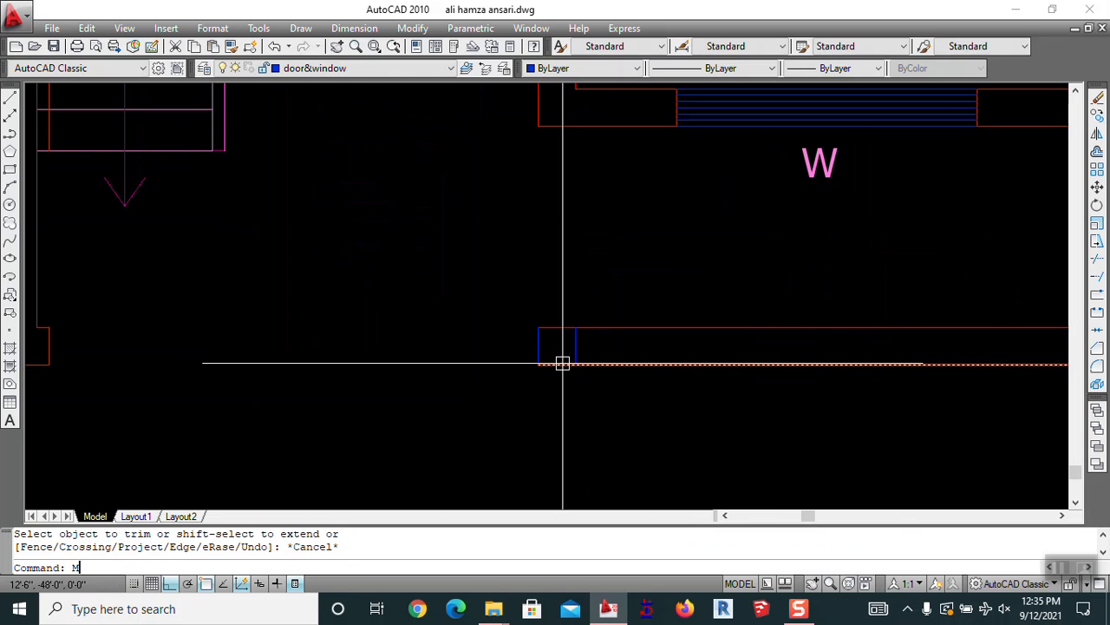
Shift the short blue line at the wall end 3 to the left and join its corners
text(m)
key(Return)
key(Return)
click(506, 368)
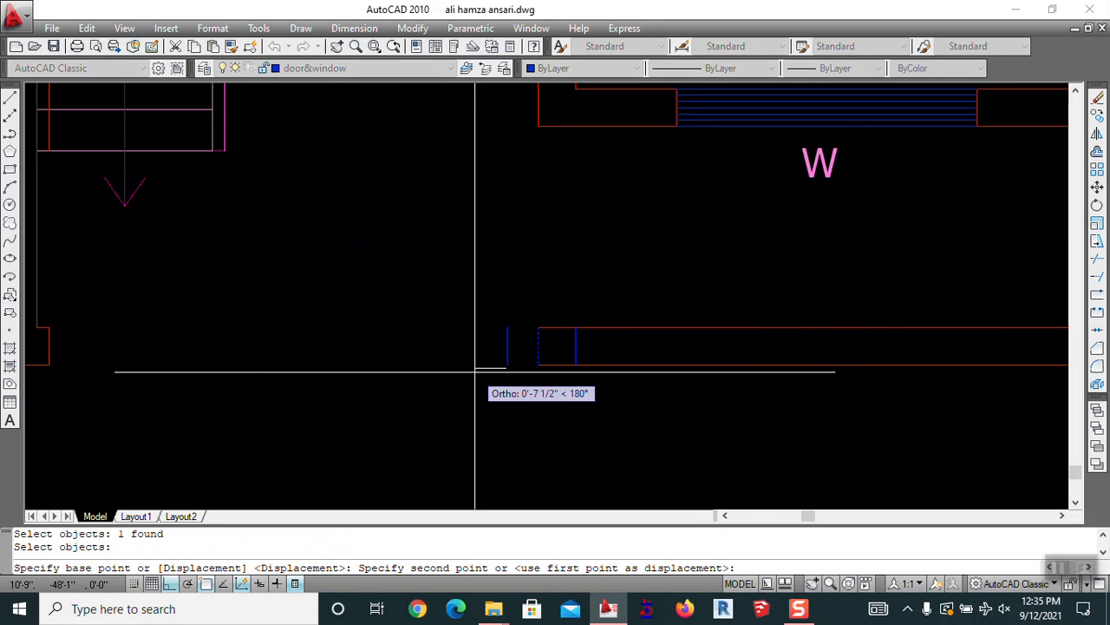
text(3)
key(Return)
key(Return)
click(521, 345)
click(553, 329)
key(Return)
click(519, 347)
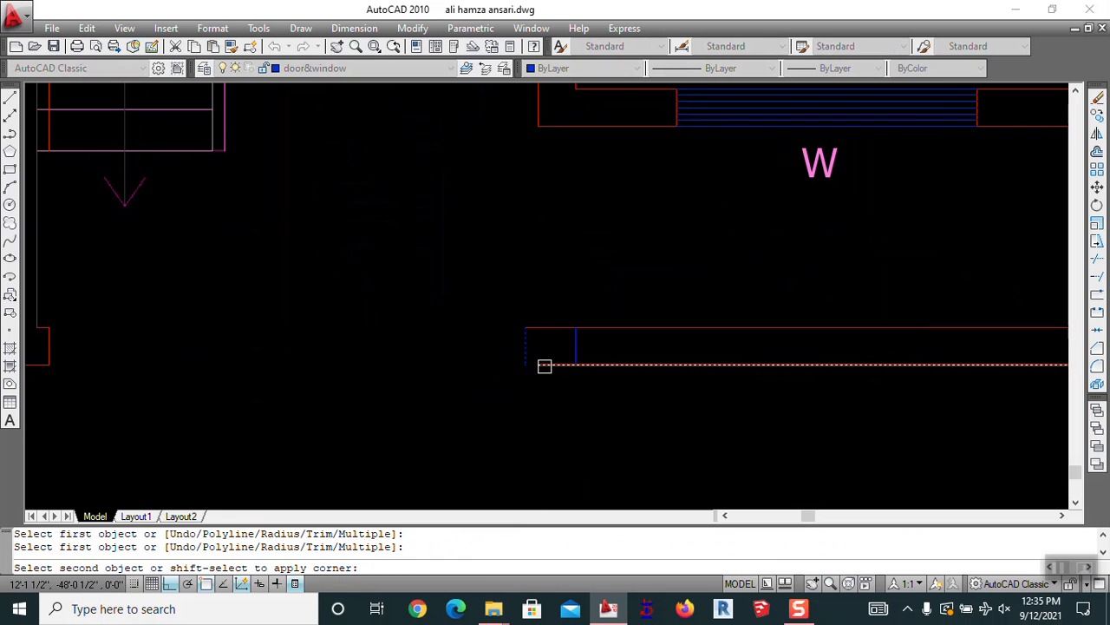
key(Escape)
Match the blue vertical lines to the red wall line's properties with MA
text(ma)
key(Return)
click(604, 331)
click(613, 345)
click(481, 351)
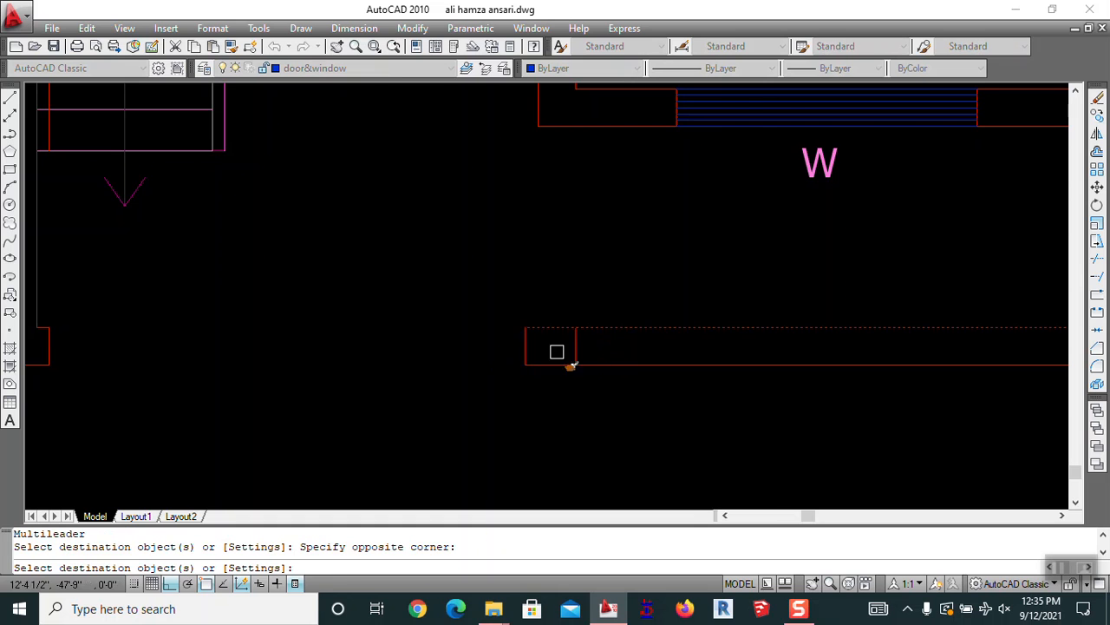
scroll(481, 352, down, 3)
key(Escape)
key(Escape)
key(Escape)
scroll(549, 351, up, 2)
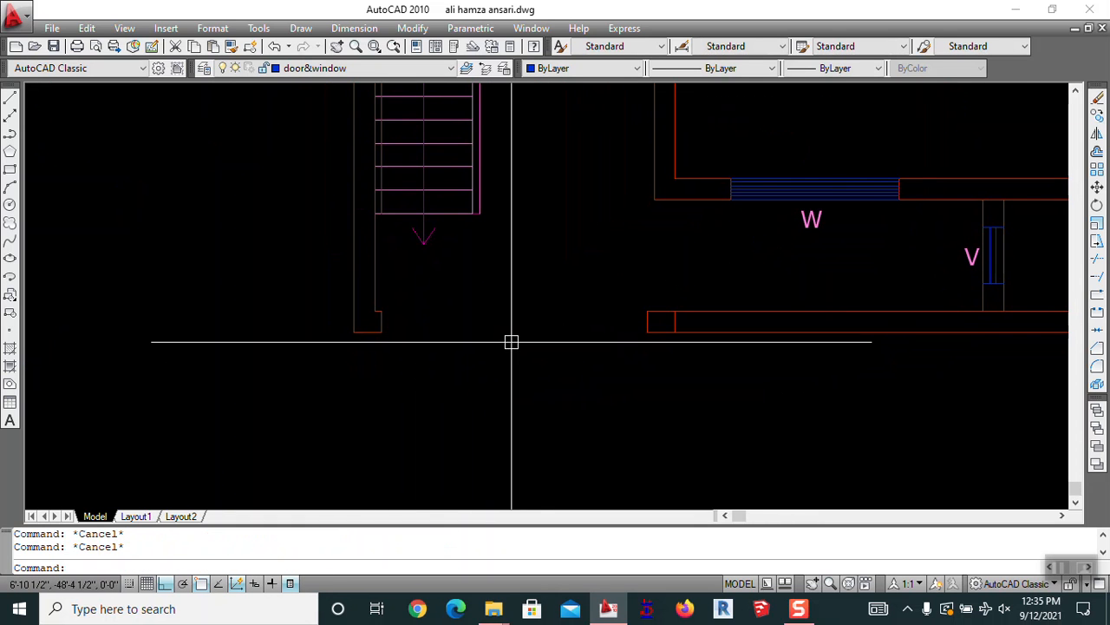
Add a 9'-6" linear dimension between the wall corners along the opening
text(DLI)
key(Return)
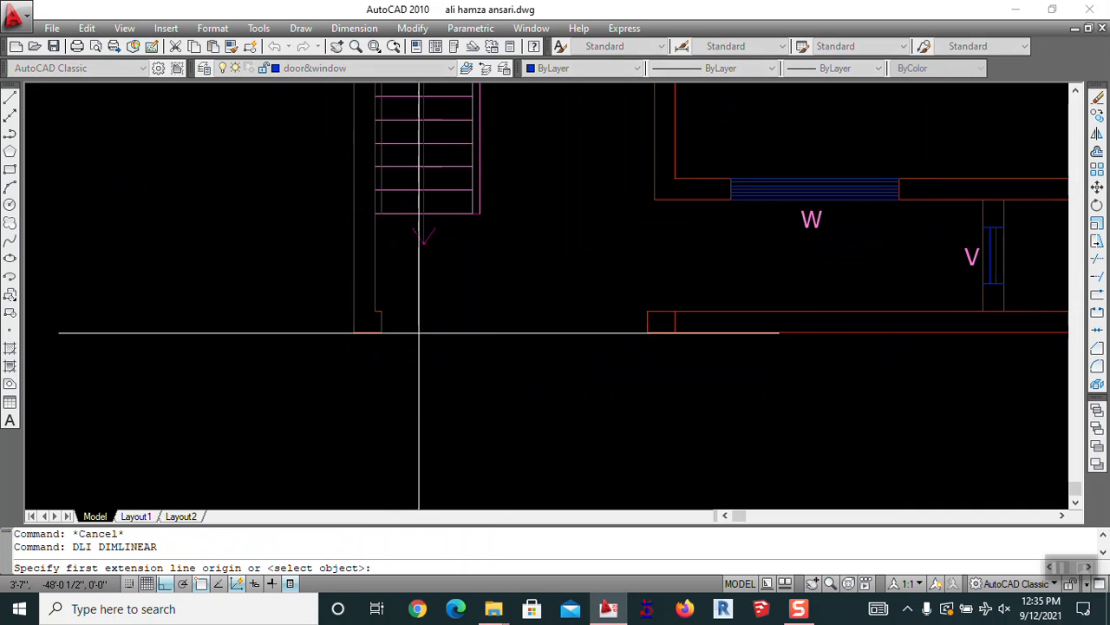
click(382, 330)
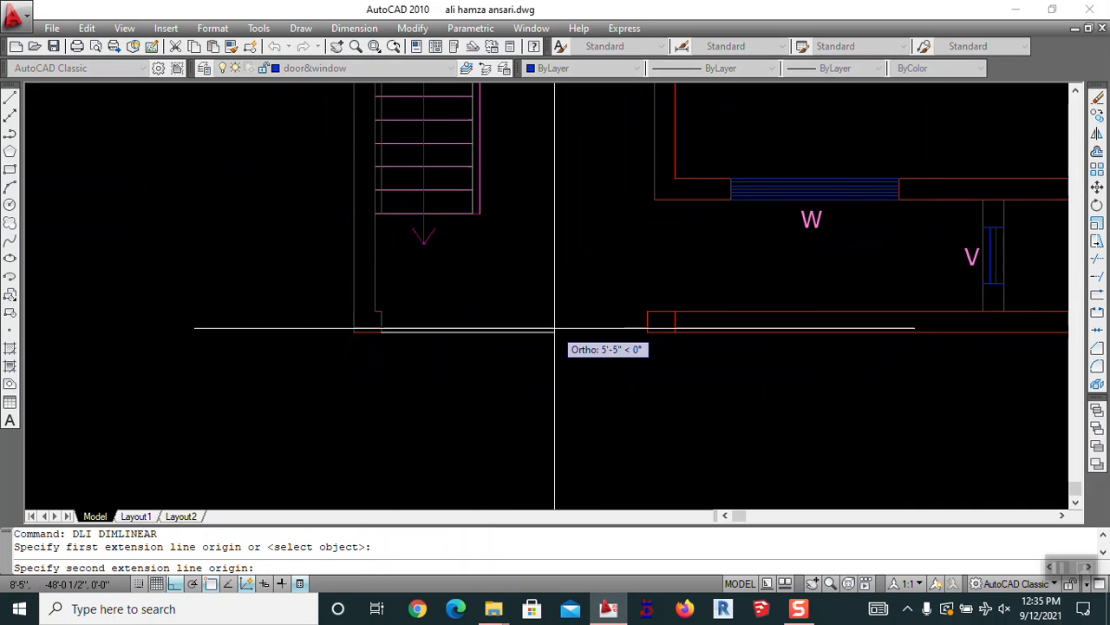
click(647, 333)
key(Escape)
mouse_move(532, 401)
middle_down()
mouse_move(625, 260)
mouse_move(614, 297)
middle_up()
scroll(644, 257, down, 2)
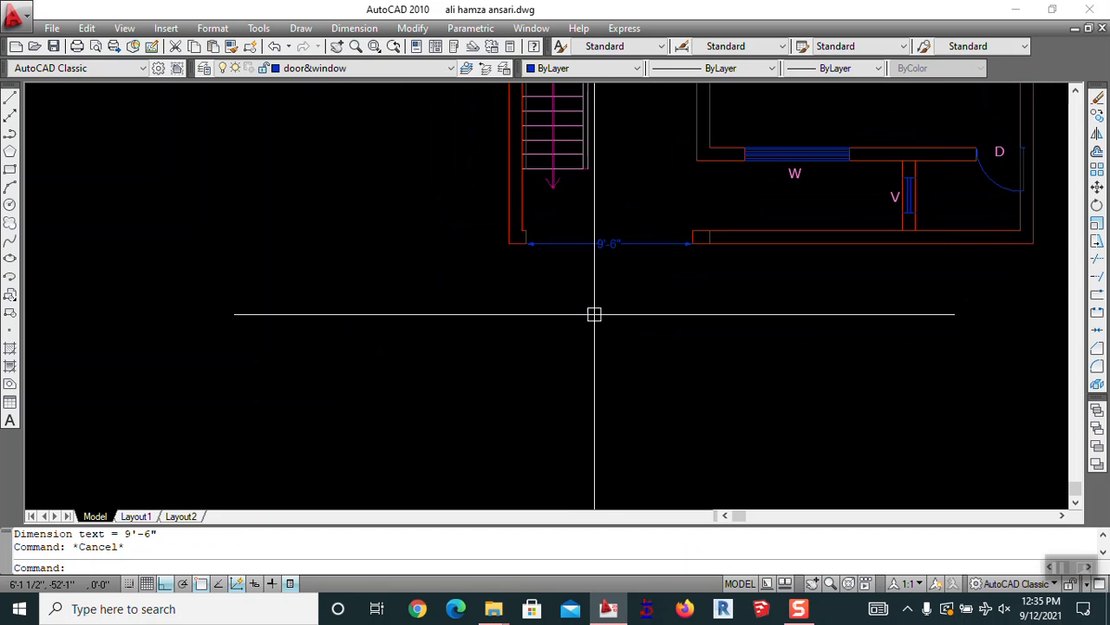
Draw a line across the opening from the left inner wall corner to the right corner
text(L)
key(Return)
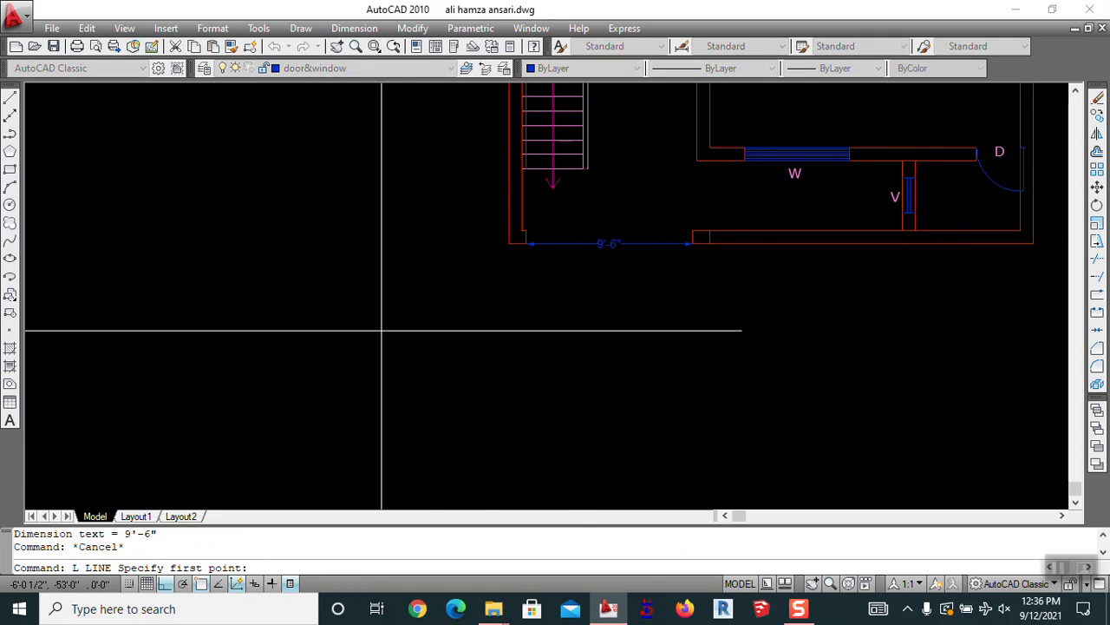
scroll(556, 238, up, 3)
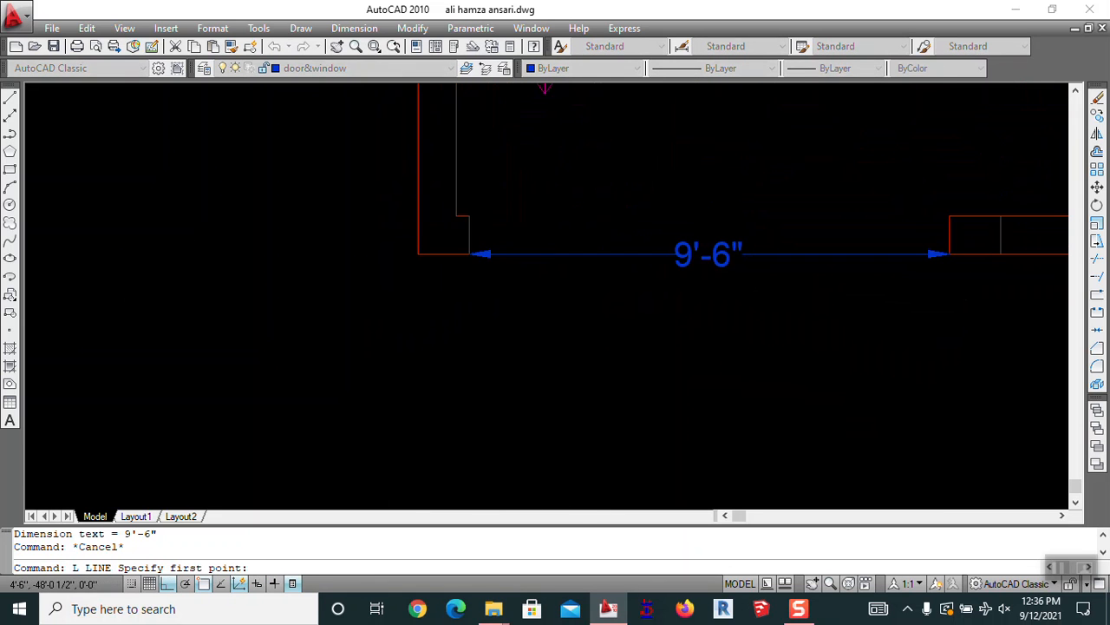
click(468, 216)
click(950, 216)
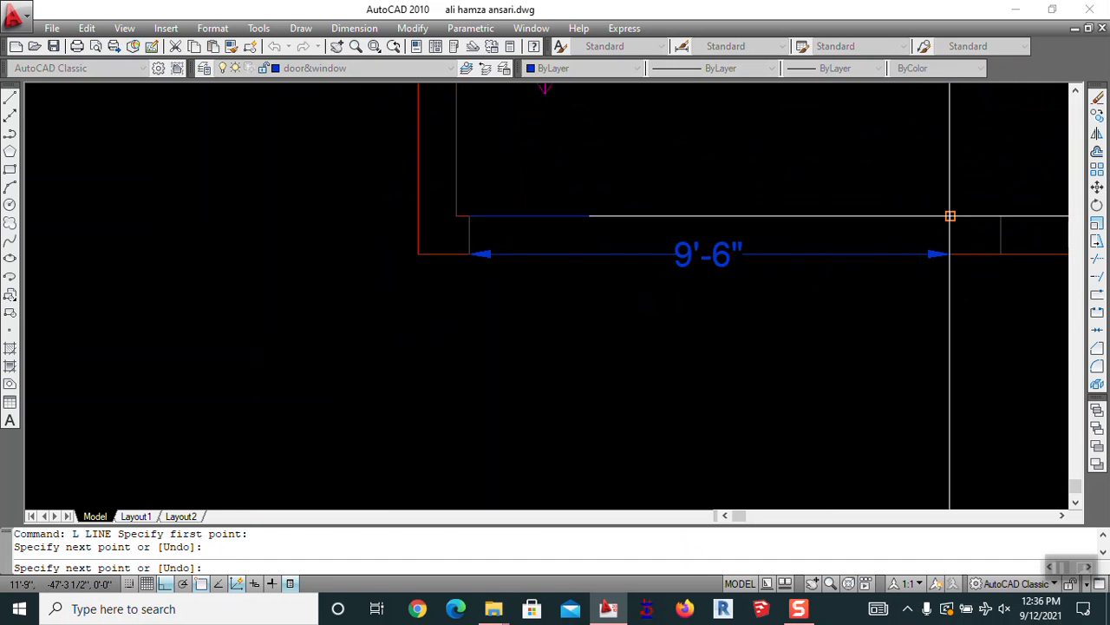
key(Escape)
click(641, 260)
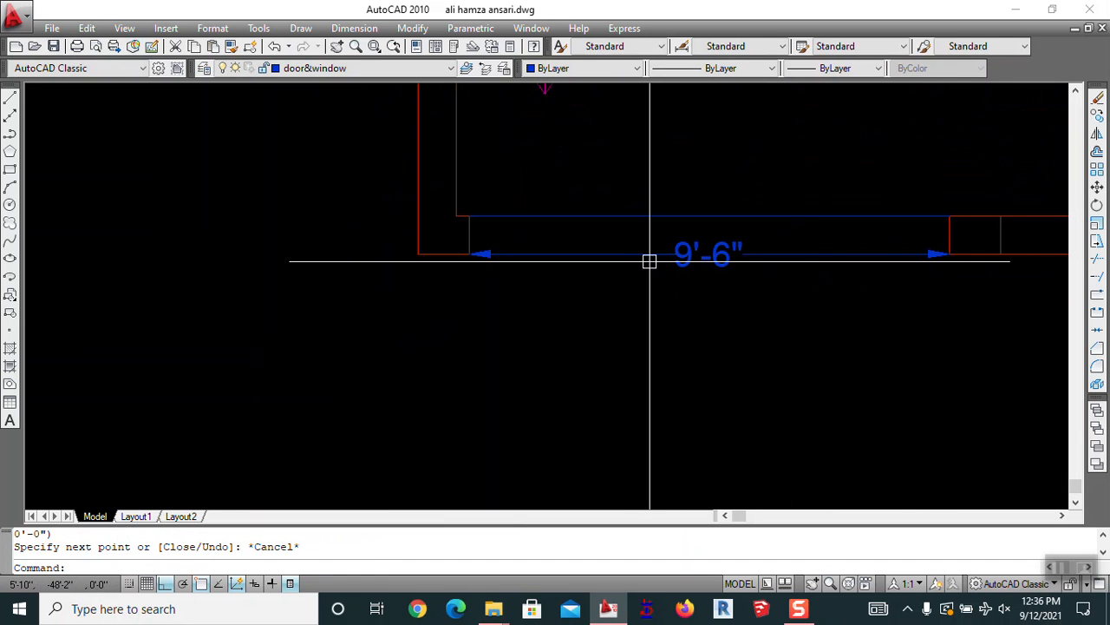
Erase the line across the opening, then undo to restore it
text(e)
key(Return)
click(660, 212)
key(Return)
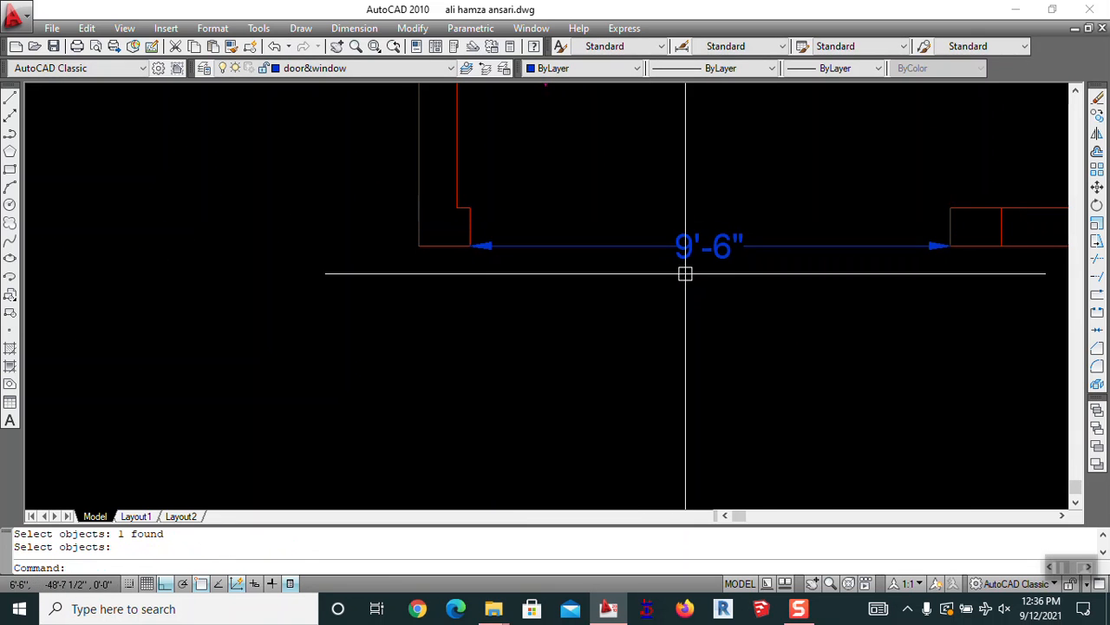
key(ctrl+z)
scroll(686, 266, down, 3)
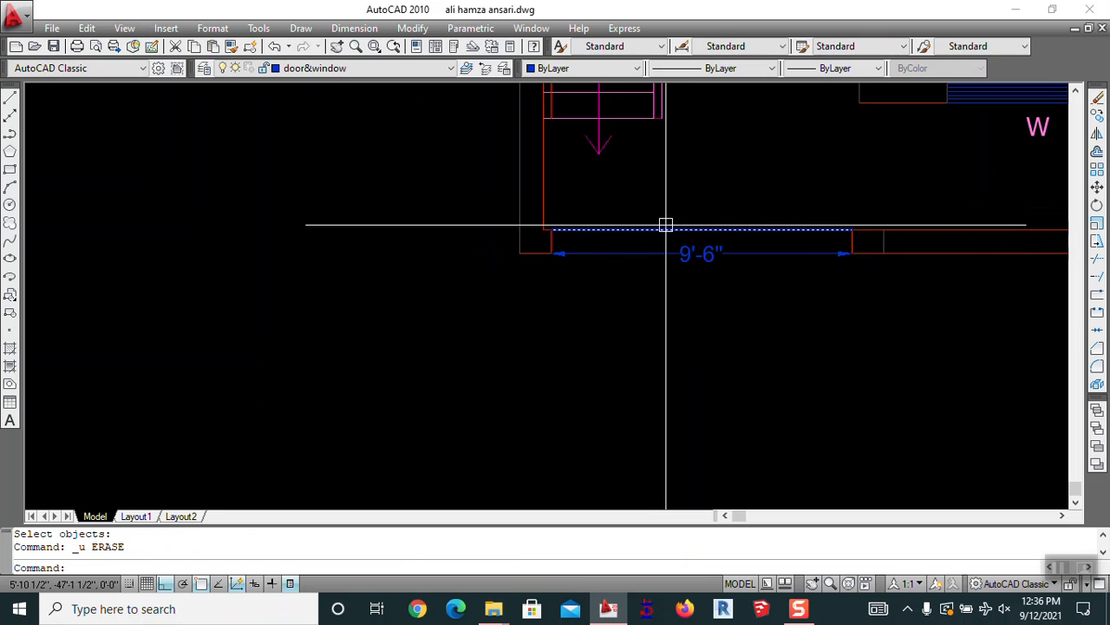
mouse_move(664, 234)
middle_down()
mouse_move(657, 309)
mouse_move(645, 276)
middle_up()
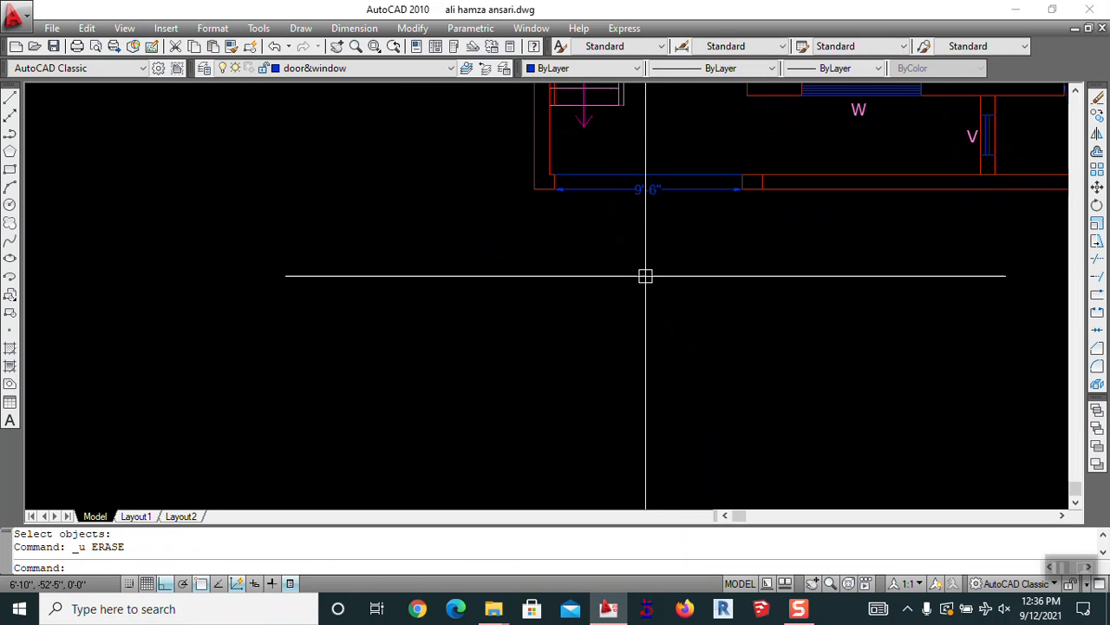
Draw a 4'8" horizontal line below the plan and a 6' vertical door leaf line from its end
text(L)
key(Return)
click(553, 333)
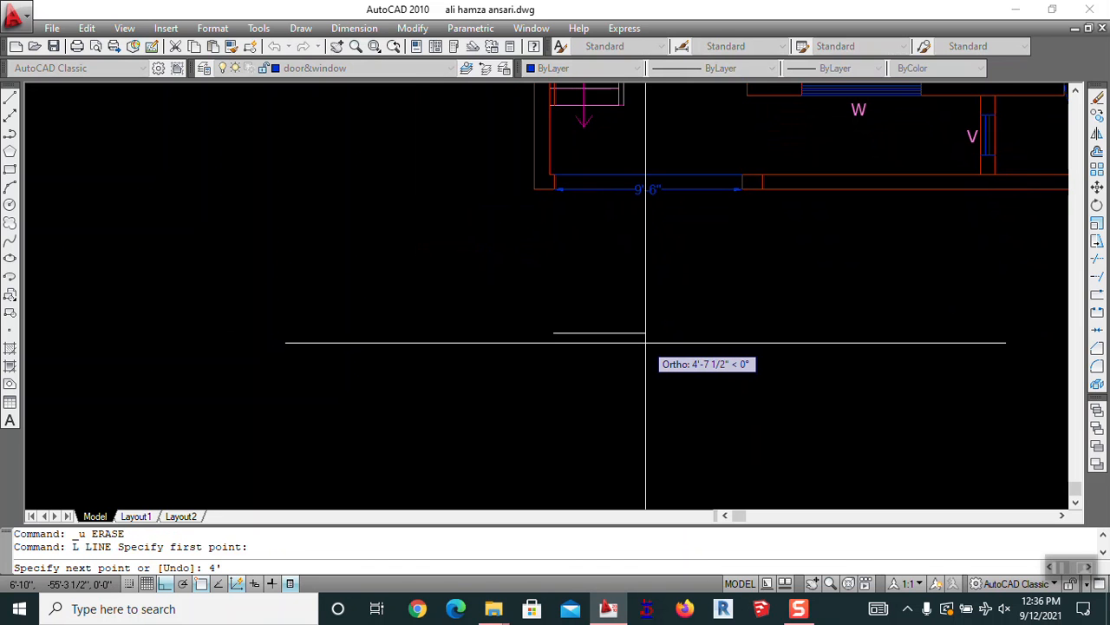
text(4'8")
key(Return)
key(Return)
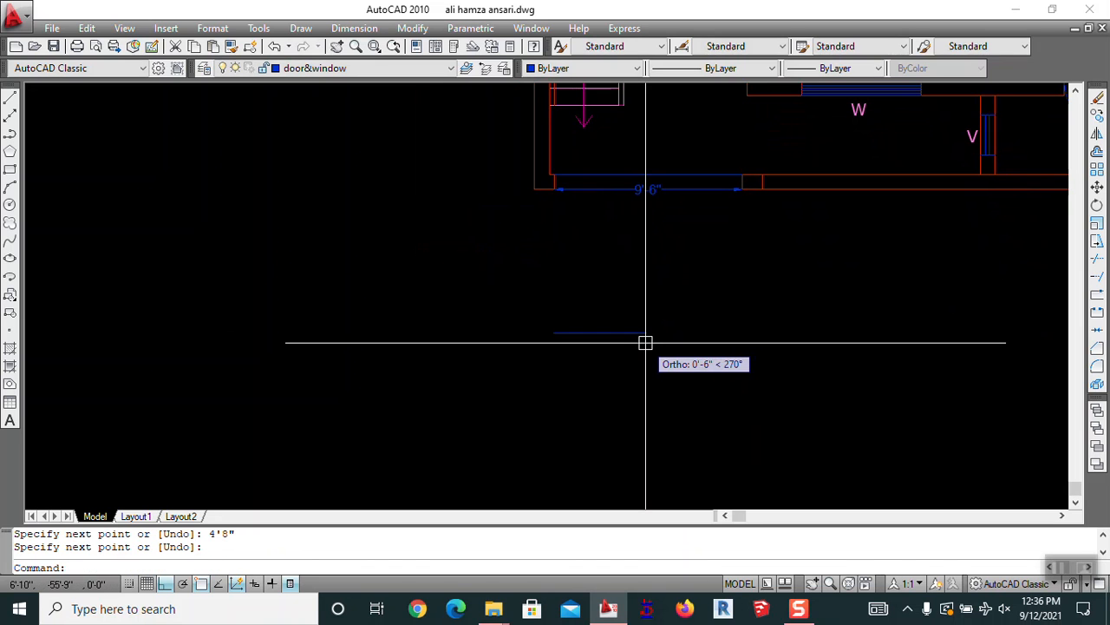
text(L)
key(Return)
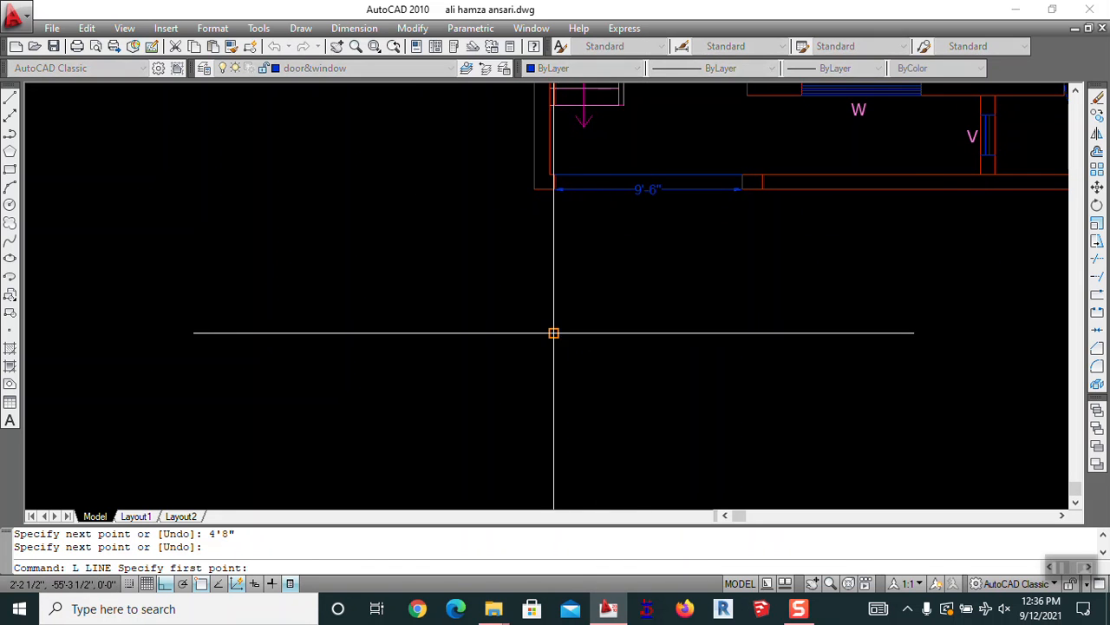
click(553, 333)
text(6)
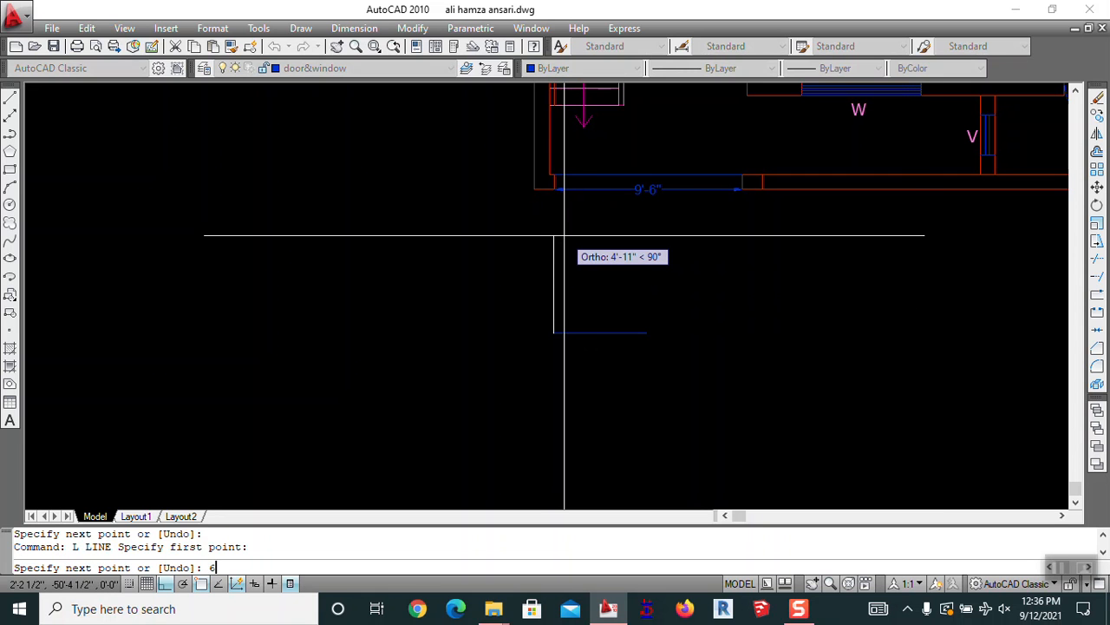
text(')
key(Return)
key(Escape)
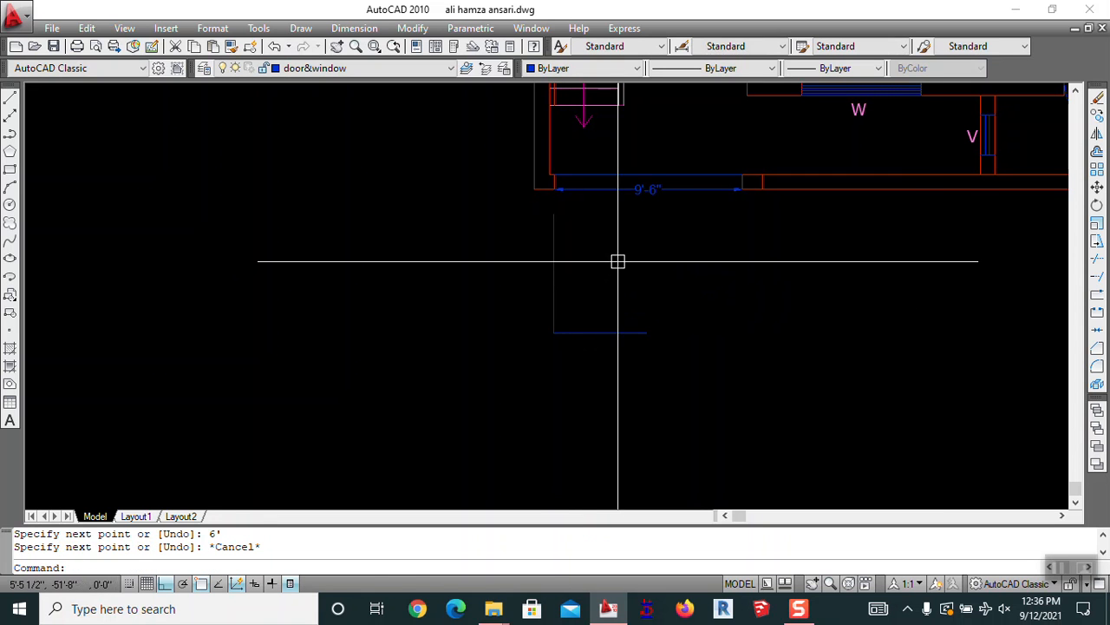
Draw a circle centred at the base of the door leaf
text(C)
key(Return)
click(553, 333)
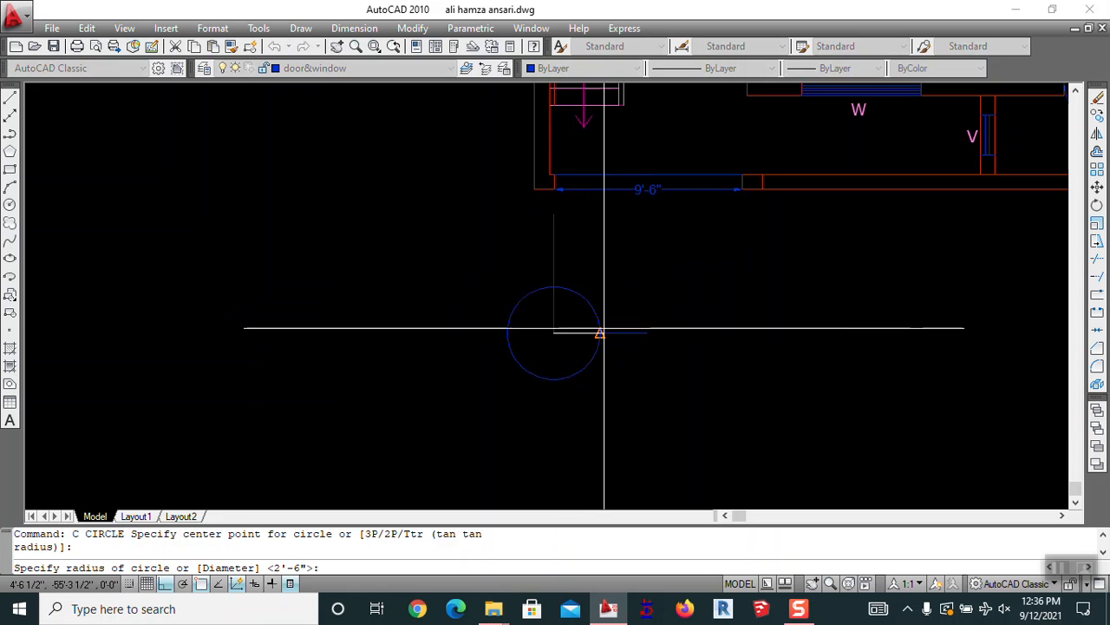
key(Escape)
text(TR)
key(Return)
key(Return)
key(Escape)
text(E)
key(Return)
key(Escape)
Trim the circle down to a quarter-circle door swing arc
text(TR)
key(Return)
key(Return)
click(539, 241)
key(Escape)
text(E)
key(Return)
key(Escape)
Offset the vertical door leaf line 2 inches to give the leaf thickness
text(O)
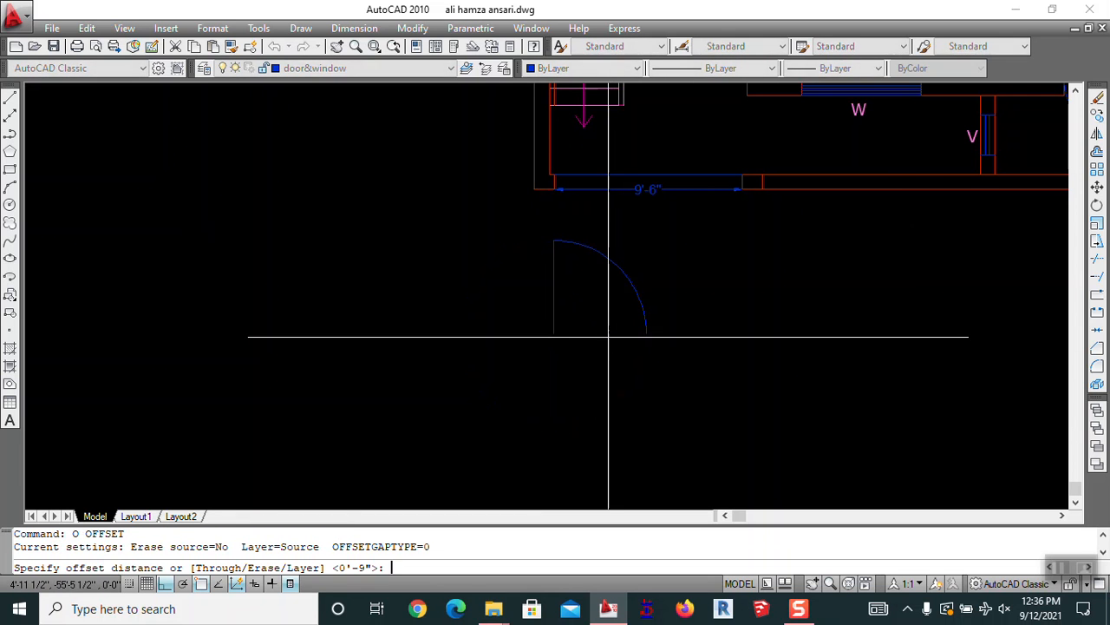
key(Return)
text(2)
key(Return)
click(554, 290)
click(538, 297)
key(Escape)
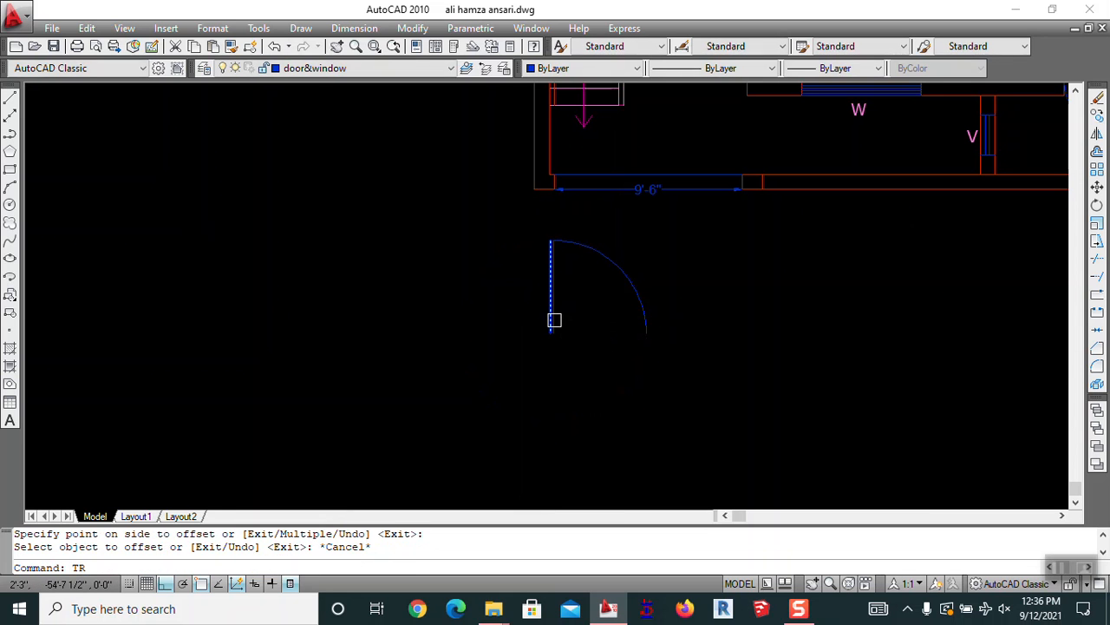
text(TR)
key(Return)
key(Return)
key(Escape)
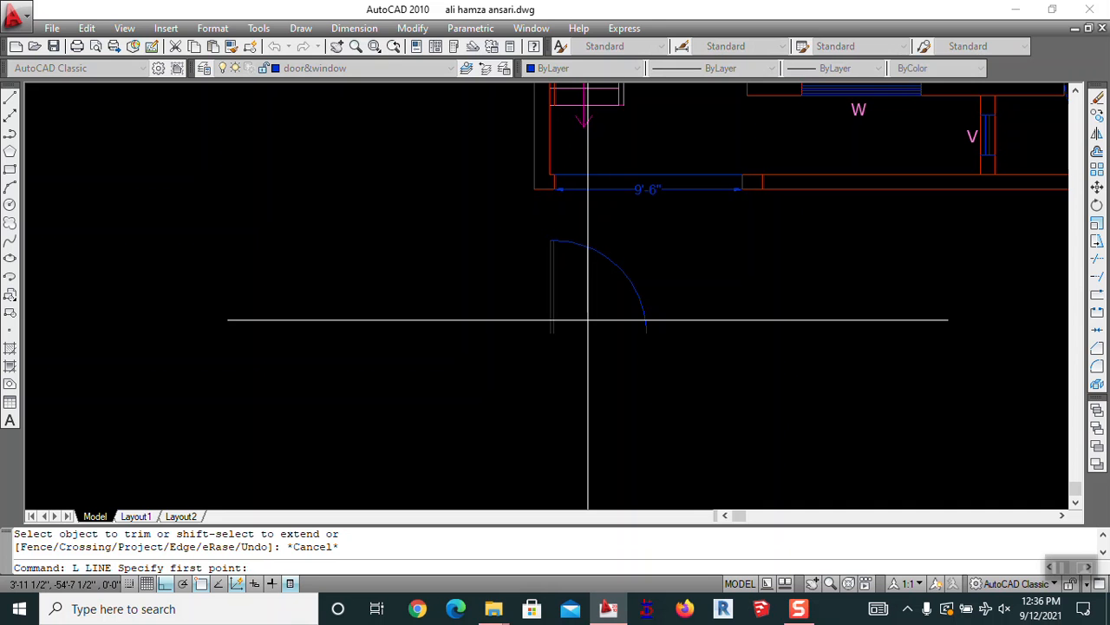
key(Escape)
Draw a small hinge rectangle on the door leaf with RECTANG
text(R)
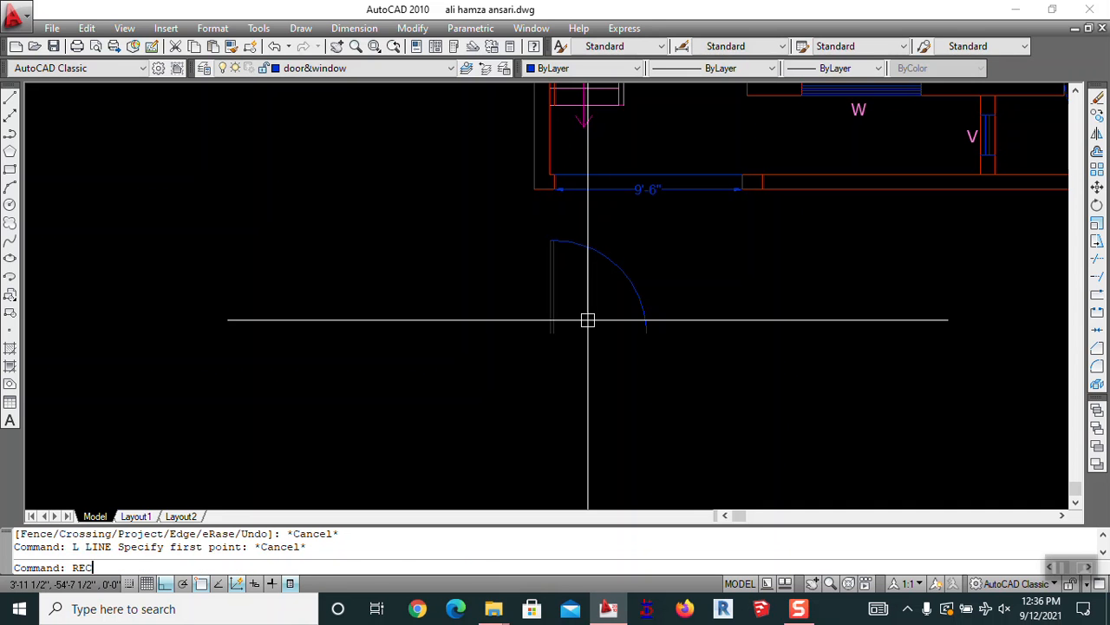
text(EC)
key(Return)
scroll(588, 320, up, 4)
click(511, 366)
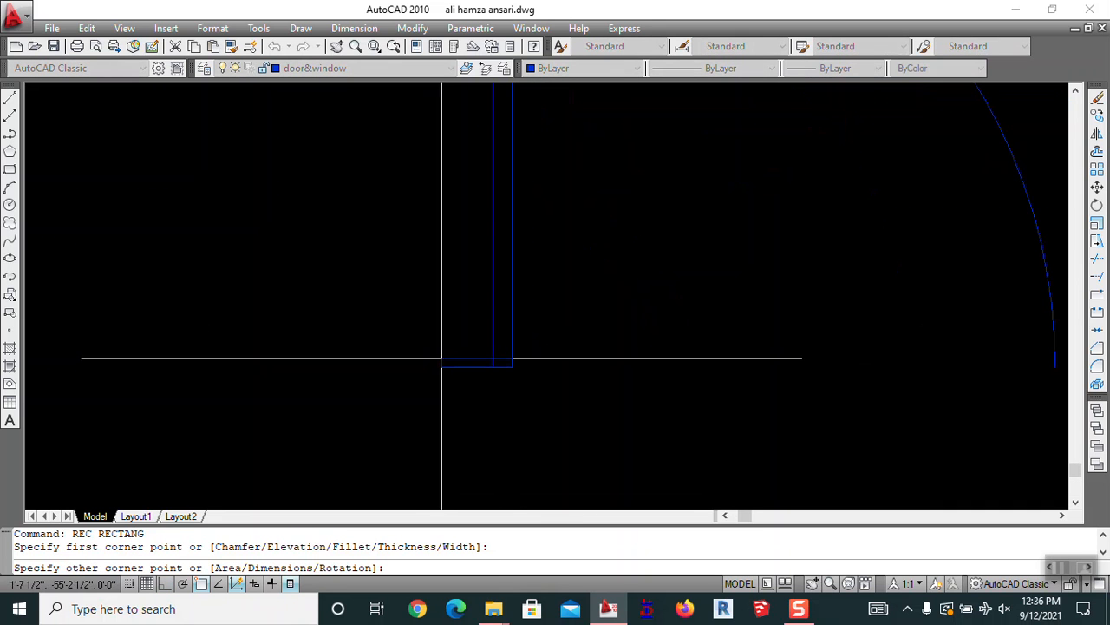
key(Escape)
scroll(672, 389, down, 2)
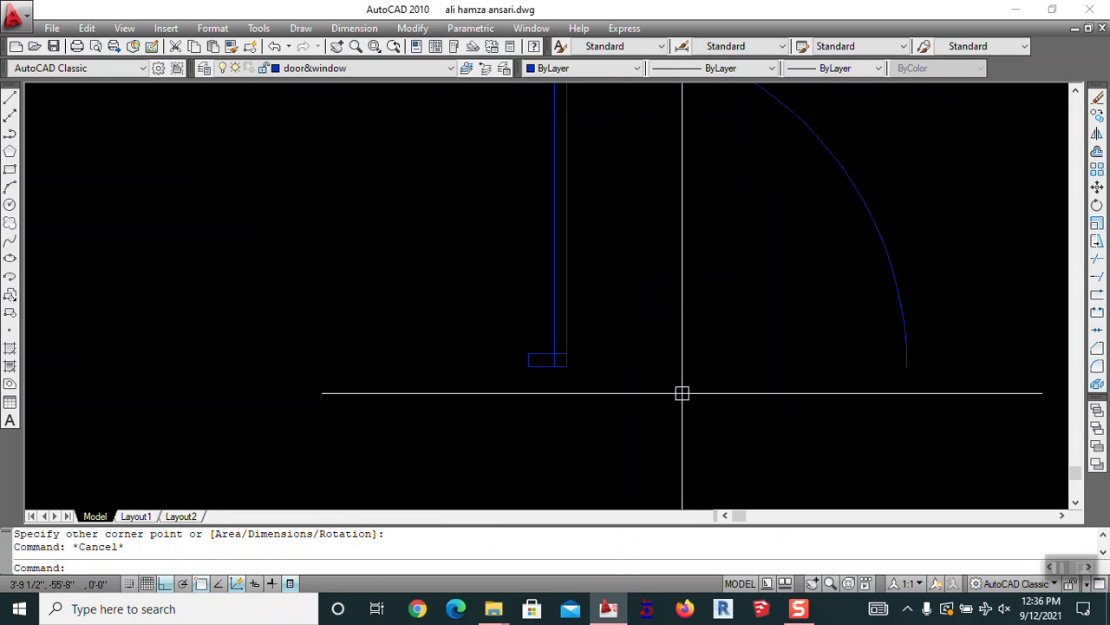
Copy the hinge rectangle higher up the door leaf, then bring up the Block Definition dialog
text(CO)
key(Return)
click(524, 361)
key(Return)
scroll(451, 413, down, 4)
click(433, 431)
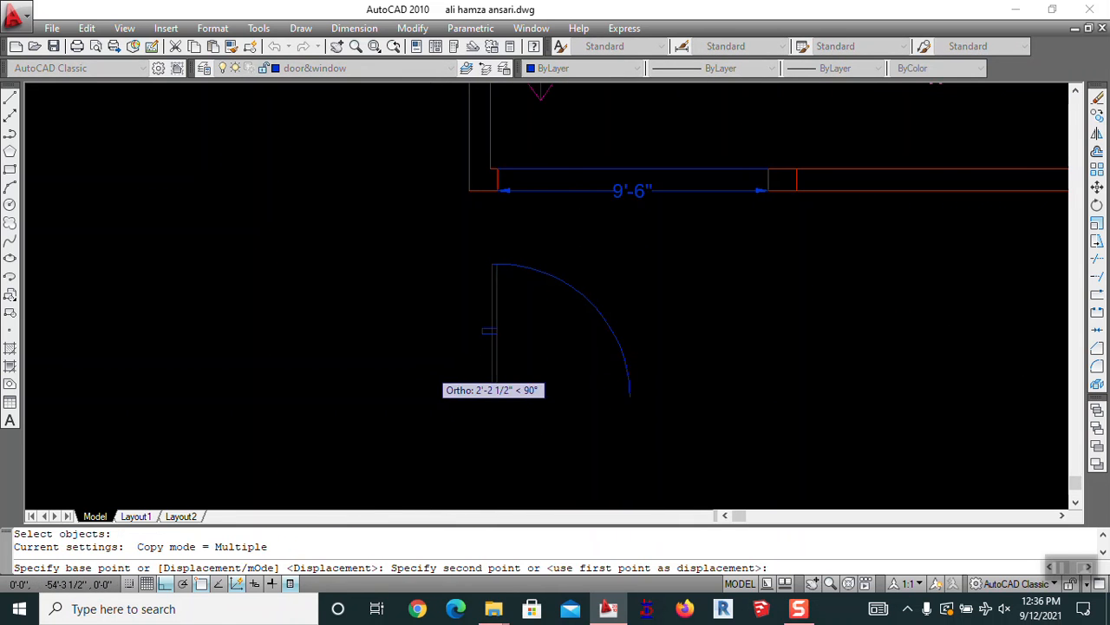
click(431, 366)
key(Escape)
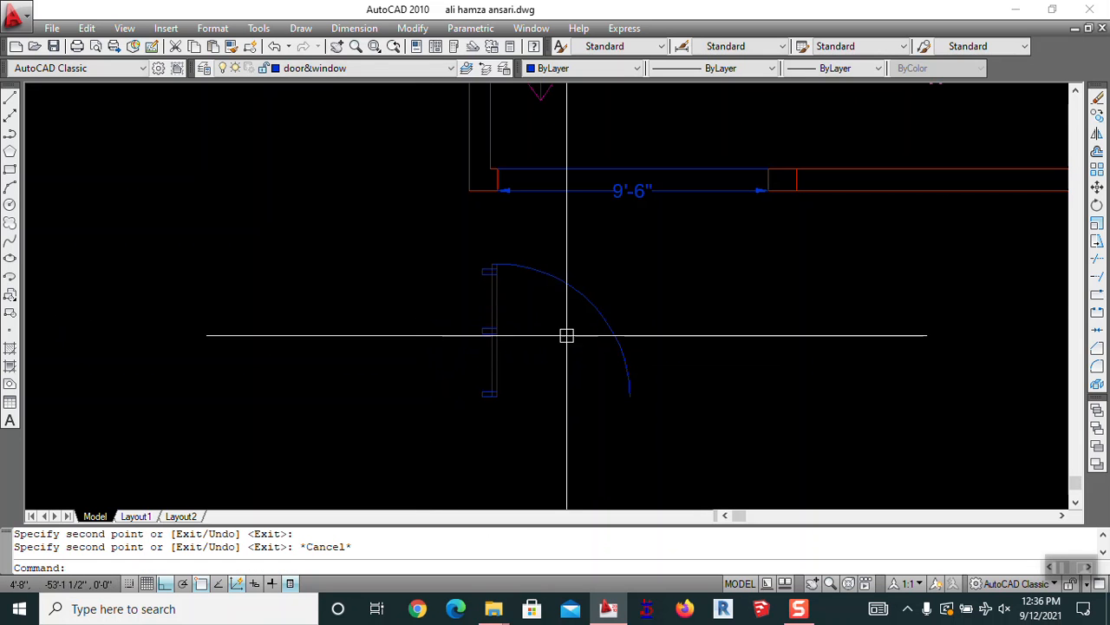
scroll(451, 318, down, 2)
middle_drag(659, 377, 680, 363)
key(Escape)
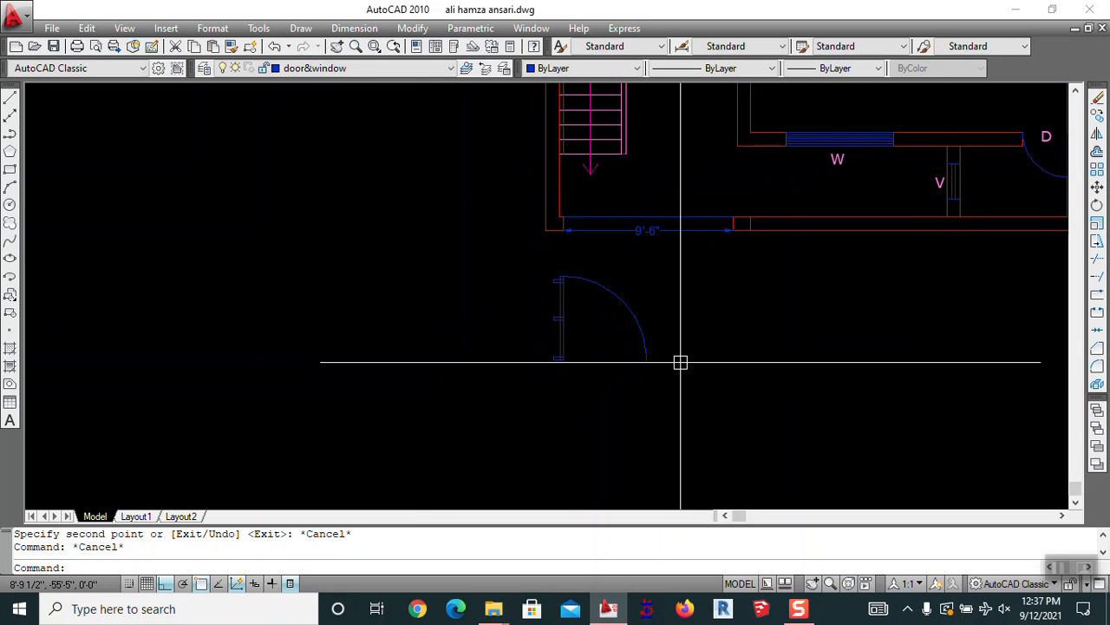
text(b)
key(Return)
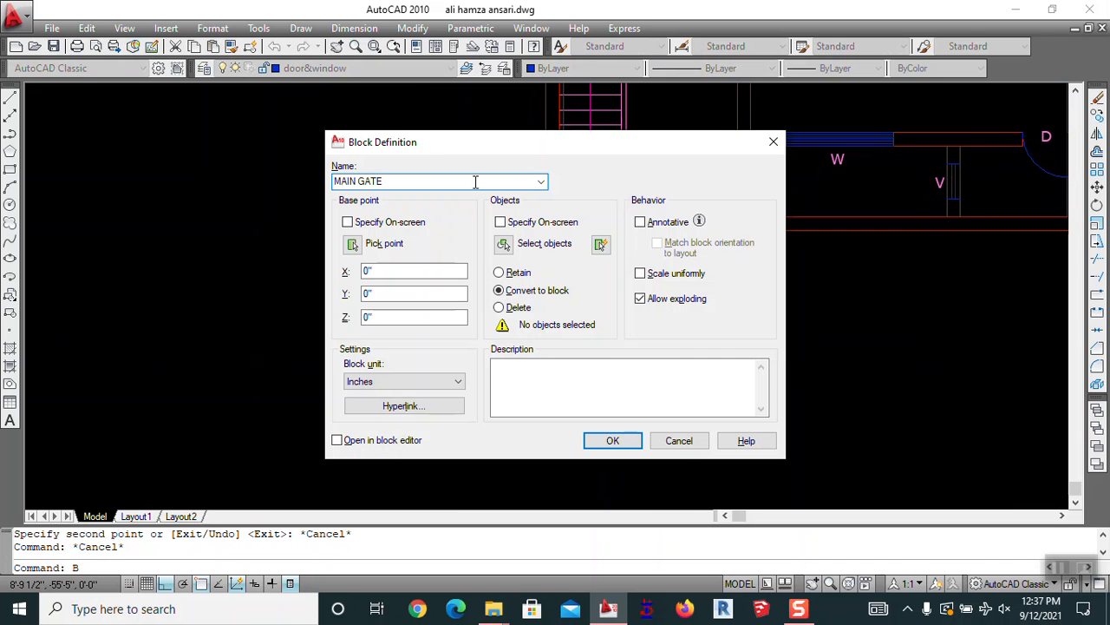
Select the door pieces and create the MAIN GATE block
click(503, 243)
click(694, 285)
click(500, 405)
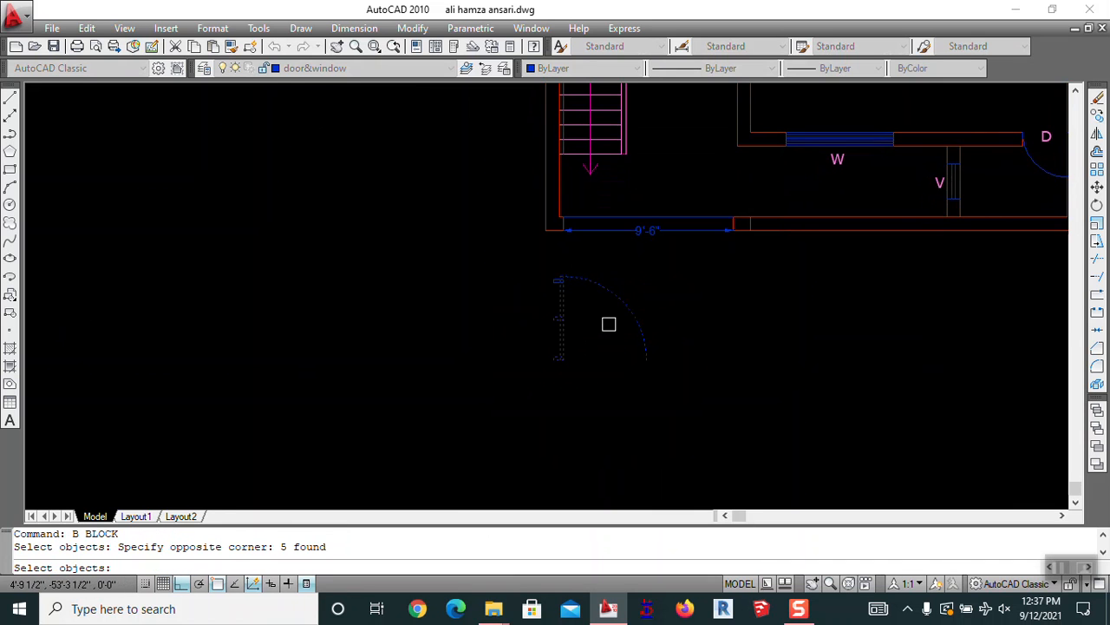
click(494, 364)
key(Return)
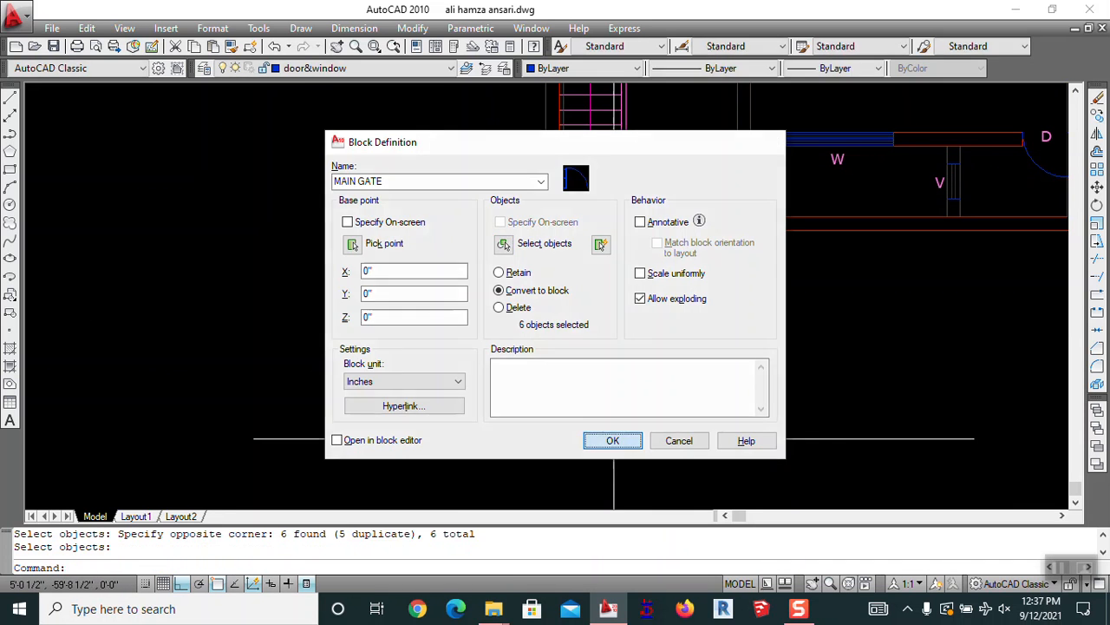
click(595, 439)
Move the MAIN GATE door block to the wall's midpoint
text(m)
key(Return)
click(638, 330)
key(Return)
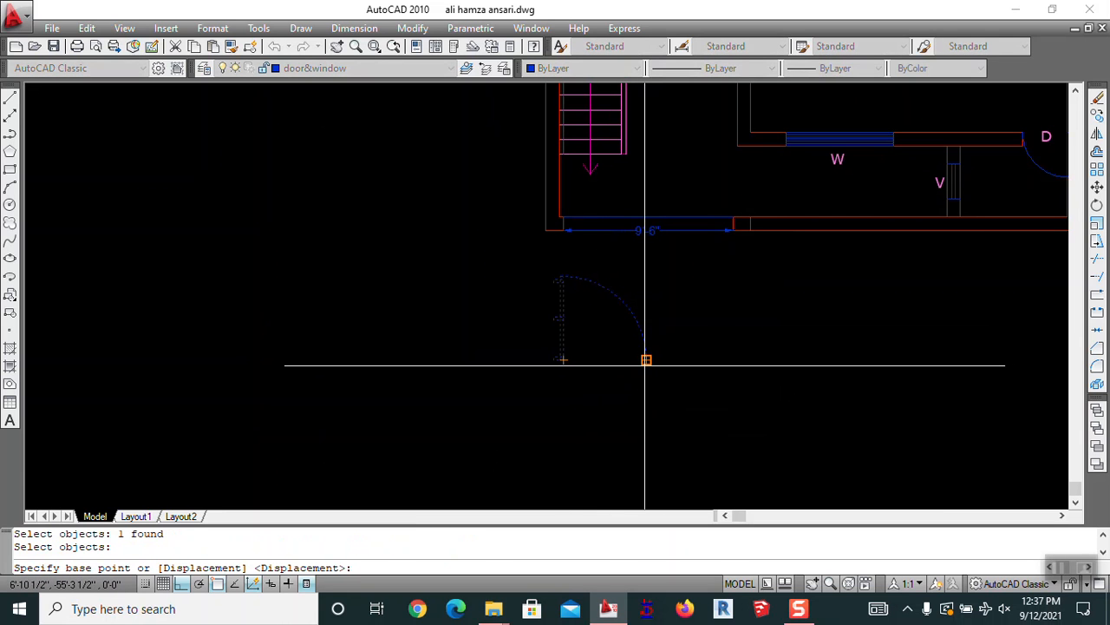
click(646, 359)
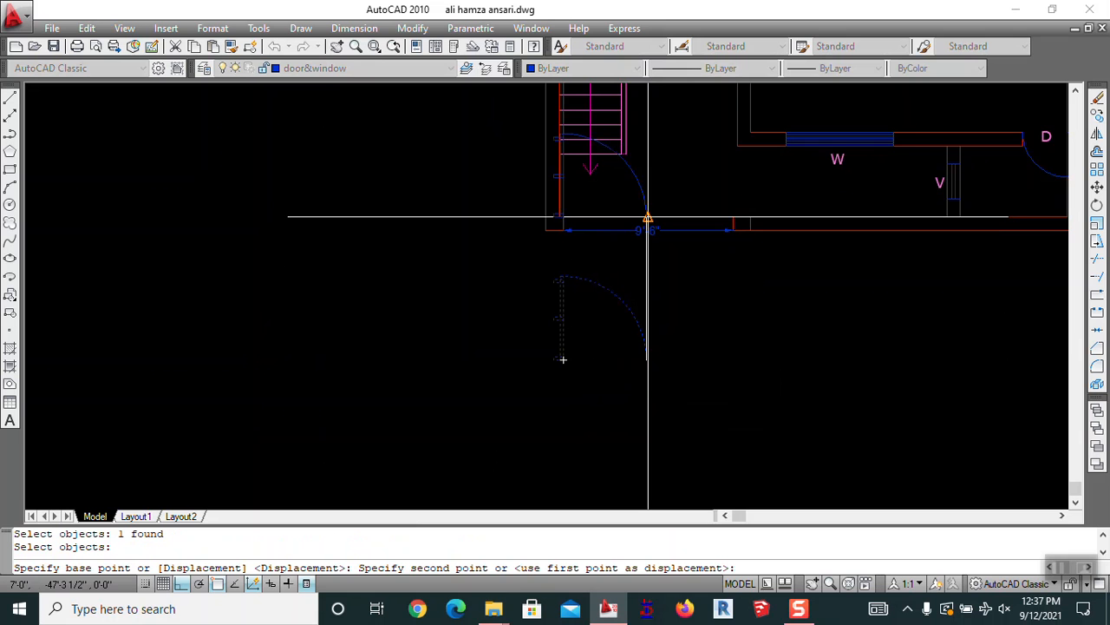
scroll(648, 216, up, 5)
click(636, 224)
key(Escape)
key(Escape)
Move the 9'-6" dimension lower, below the wall
text(m)
key(Return)
click(655, 262)
key(Return)
click(685, 314)
click(698, 476)
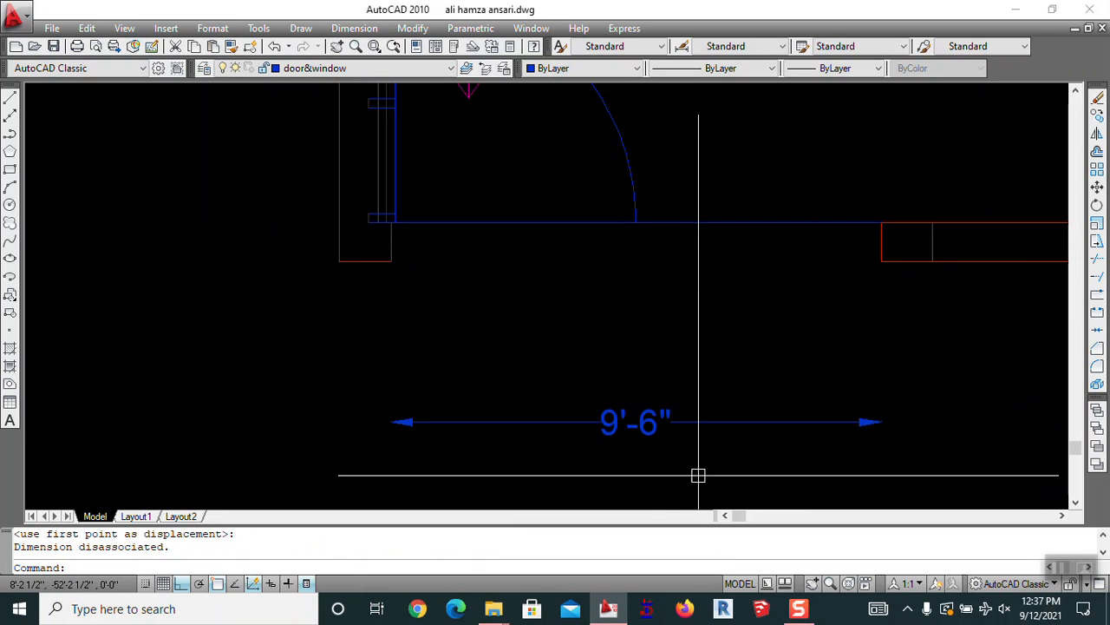
Move the door pieces onto the wall line
text(m)
key(Return)
key(Escape)
text(m)
key(Return)
click(654, 209)
click(638, 165)
key(Return)
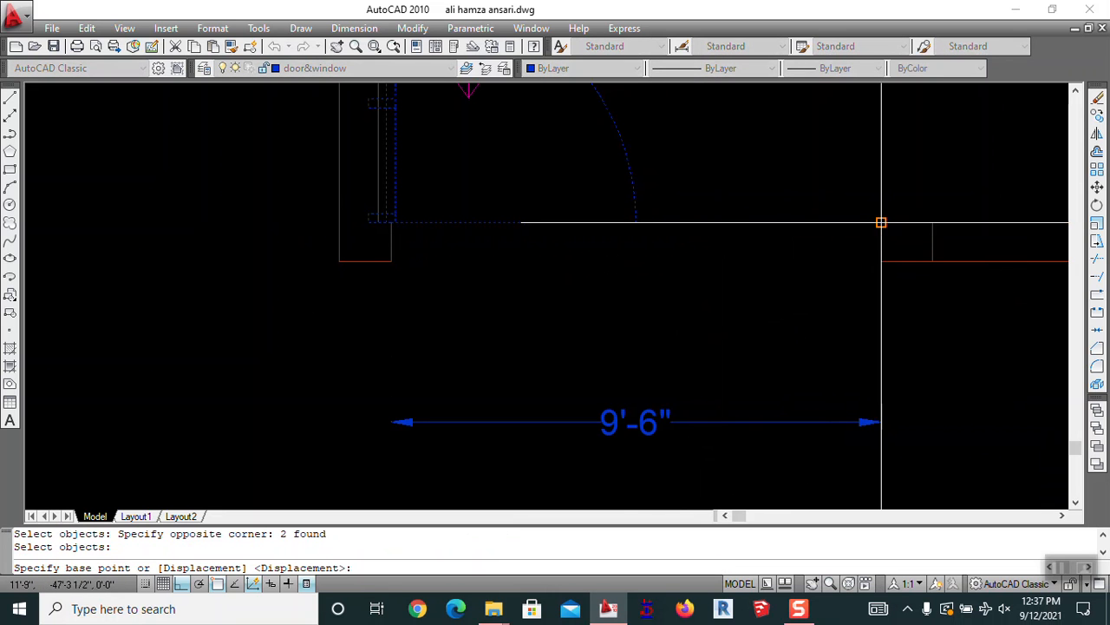
click(881, 260)
scroll(550, 298, down, 3)
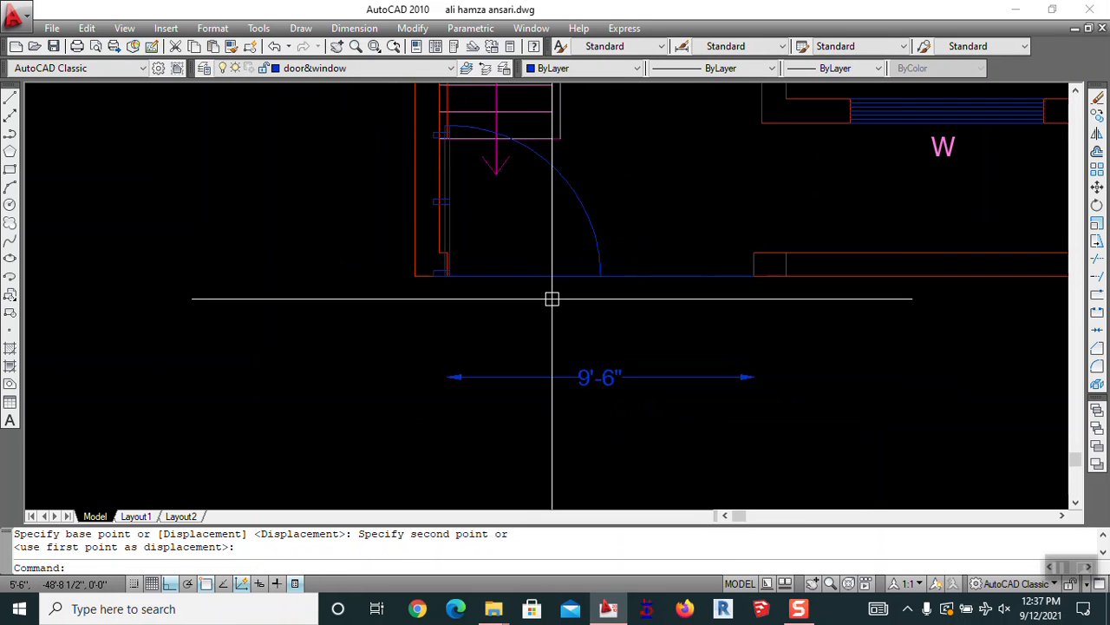
Mirror the door about a vertical line, keeping the original, to form a double door
text(mi)
key(Return)
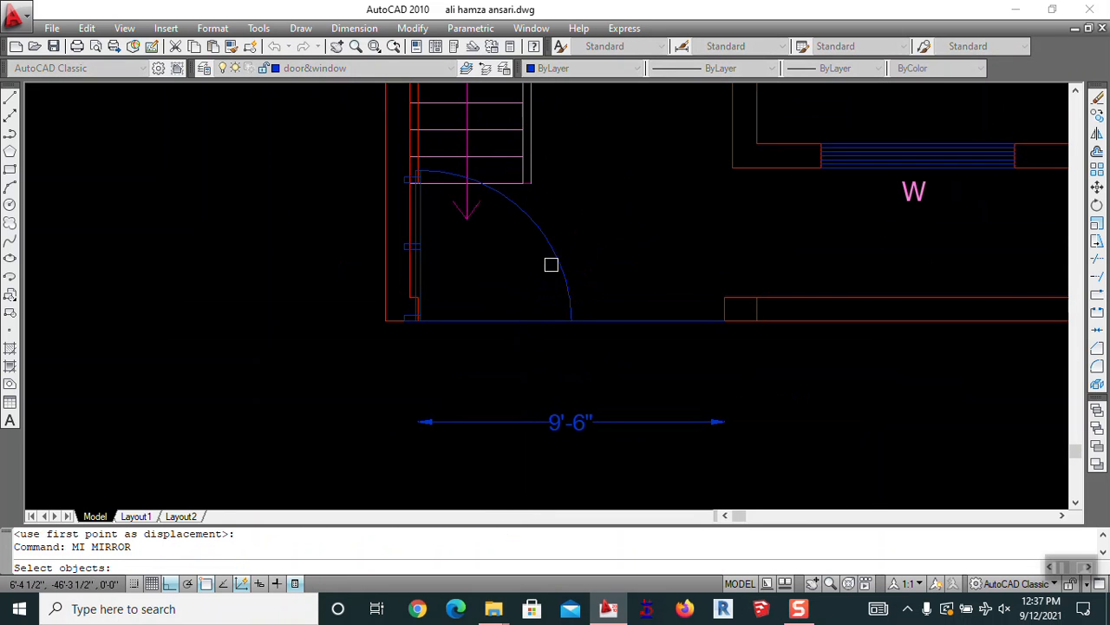
click(572, 323)
click(570, 364)
key(Return)
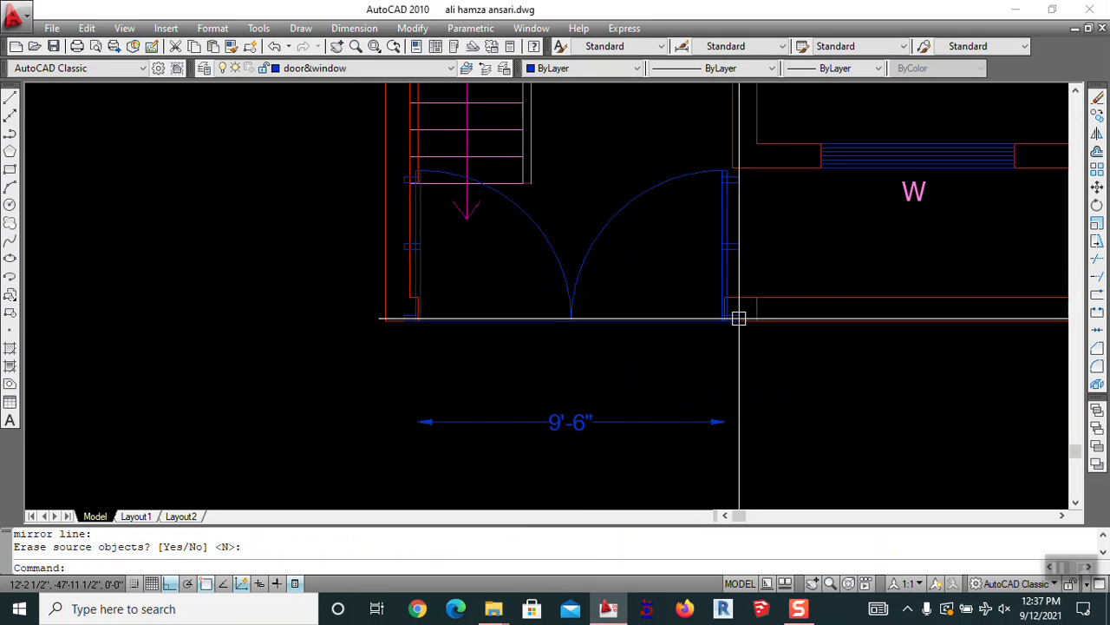
scroll(674, 335, down, 8)
scroll(540, 310, up, 7)
key(Escape)
Erase the wall line under the door
text(E)
key(Return)
click(593, 403)
key(Return)
middle_drag(600, 402, 554, 373)
text(CO)
key(Return)
scroll(555, 368, down, 2)
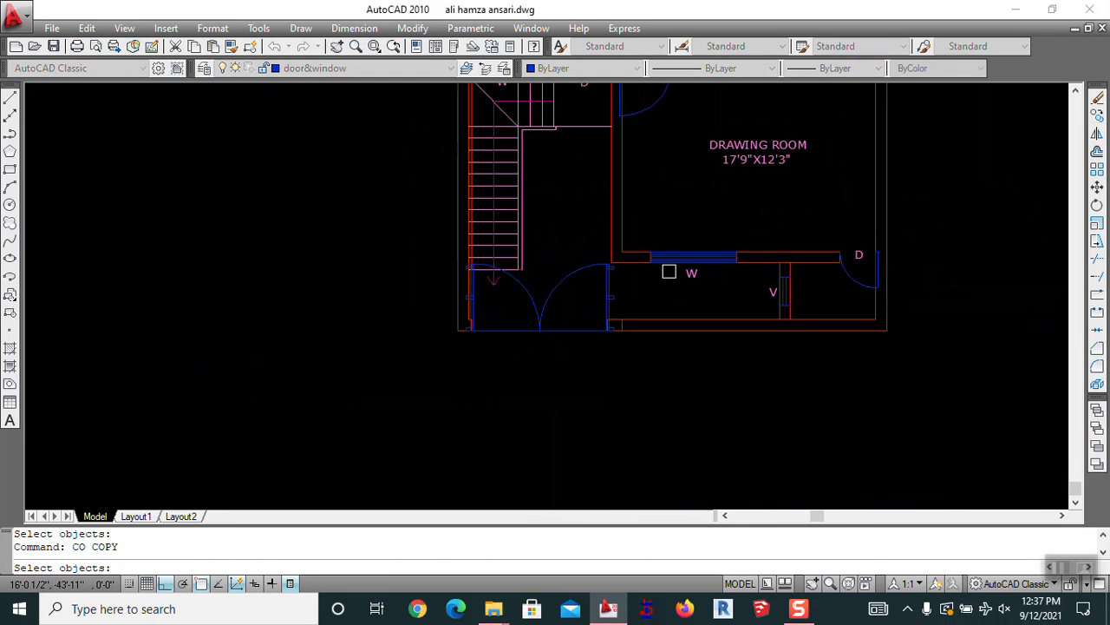
Copy the DRAWING ROOM label to a spot below the doorway
click(722, 171)
key(Return)
click(743, 184)
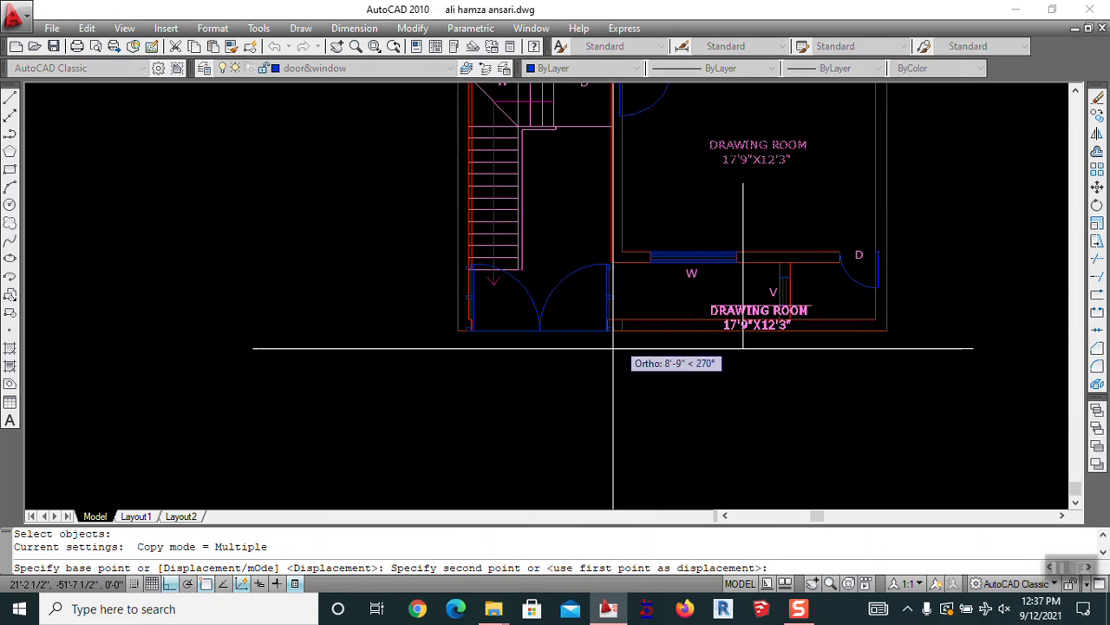
click(171, 584)
scroll(537, 376, up, 3)
click(507, 373)
key(Escape)
key(Escape)
Erase the line across the doorway
text(e)
key(Return)
click(477, 283)
key(Return)
middle_drag(512, 309, 487, 293)
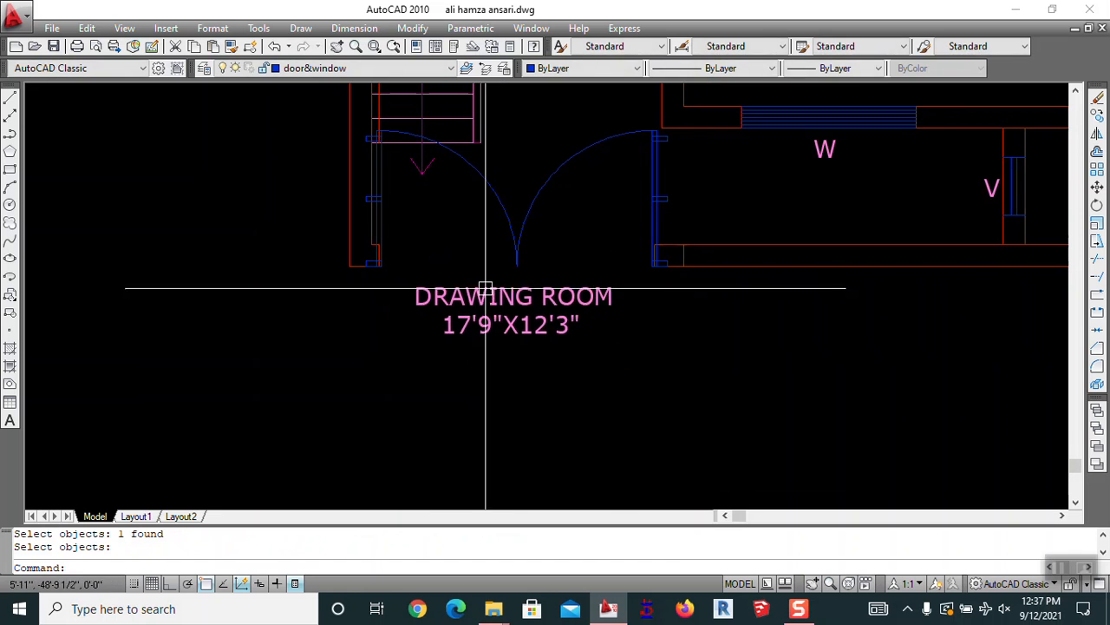
text(ed)
key(Return)
Change the copied label's text to MAIN GATE
click(488, 295)
key(ctrl+a)
text(M)
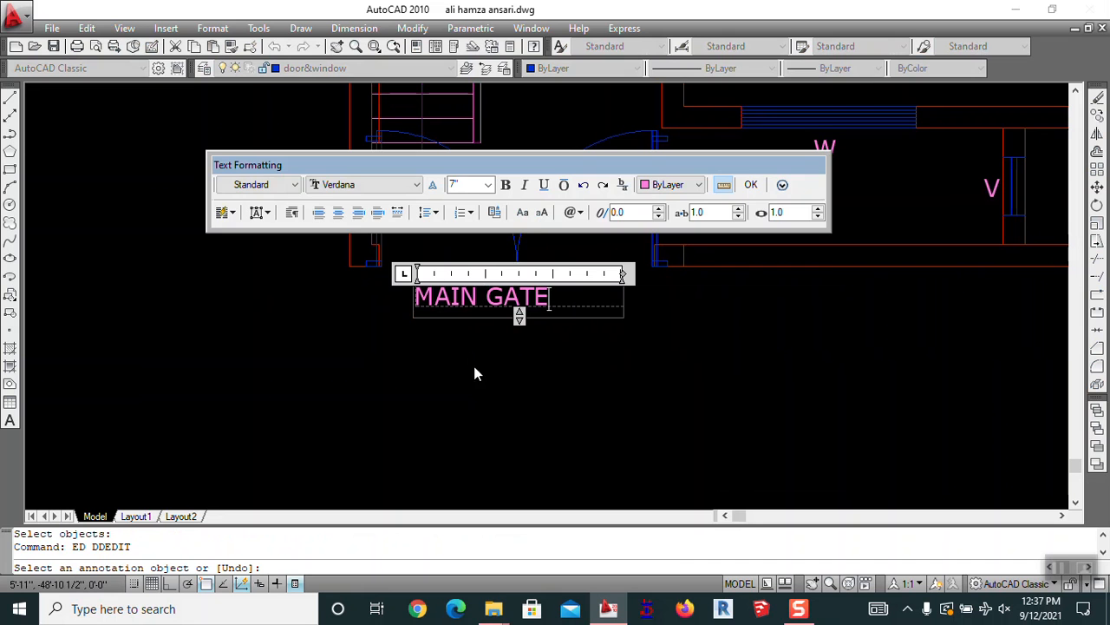
click(483, 337)
key(Escape)
Move the MAIN GATE label so it is centred under the gate
text(M)
key(Return)
click(454, 296)
key(Return)
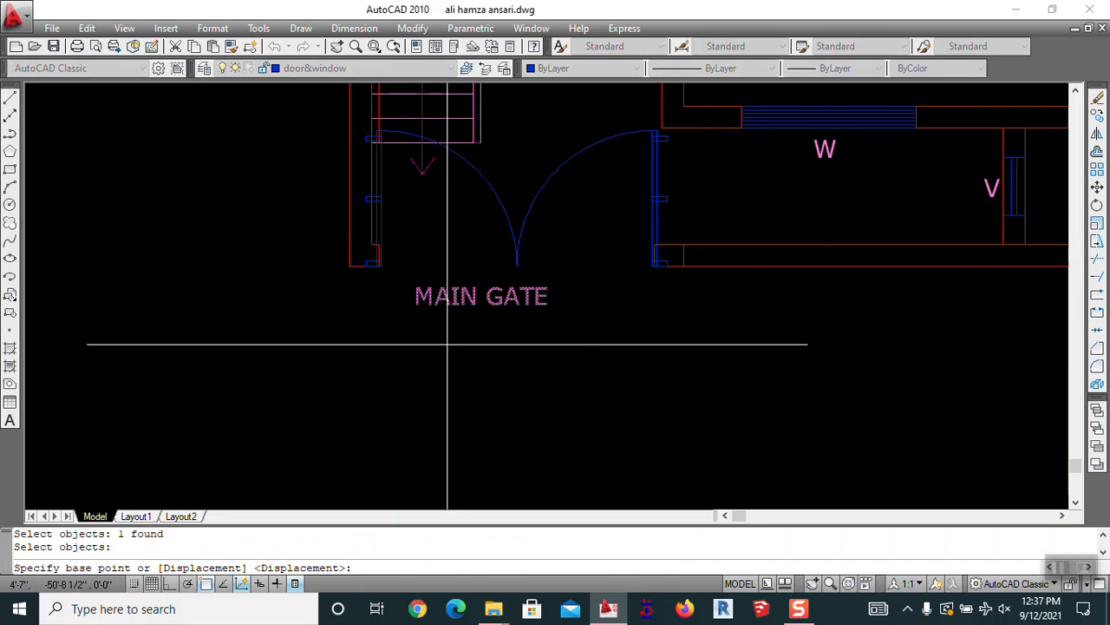
click(449, 343)
click(479, 339)
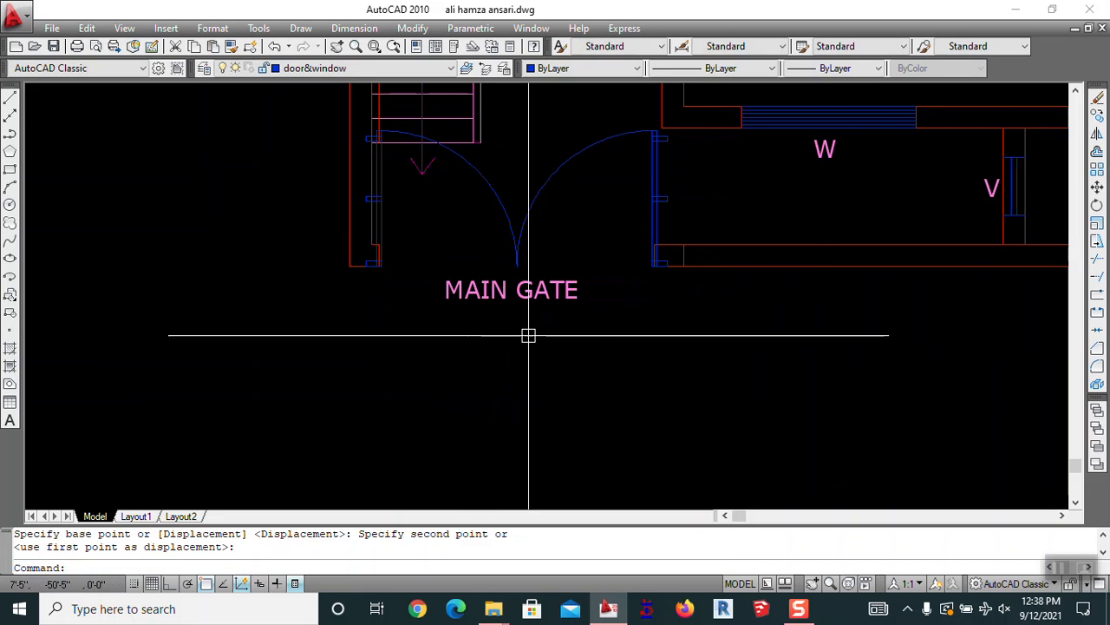
scroll(503, 326, down, 4)
middle_drag(657, 357, 482, 328)
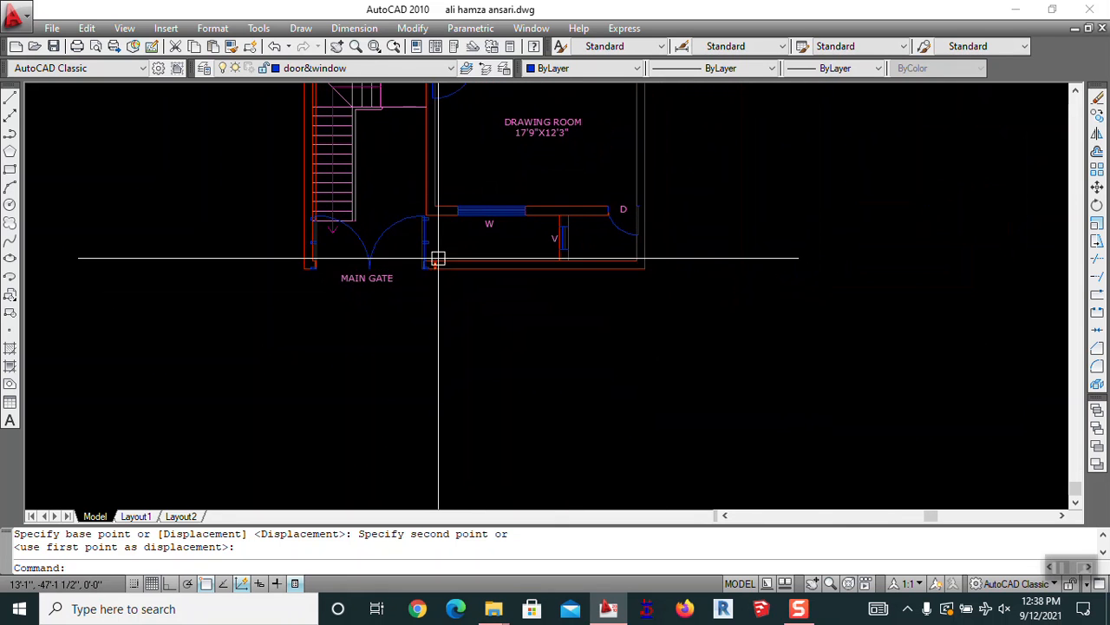
scroll(511, 238, down, 6)
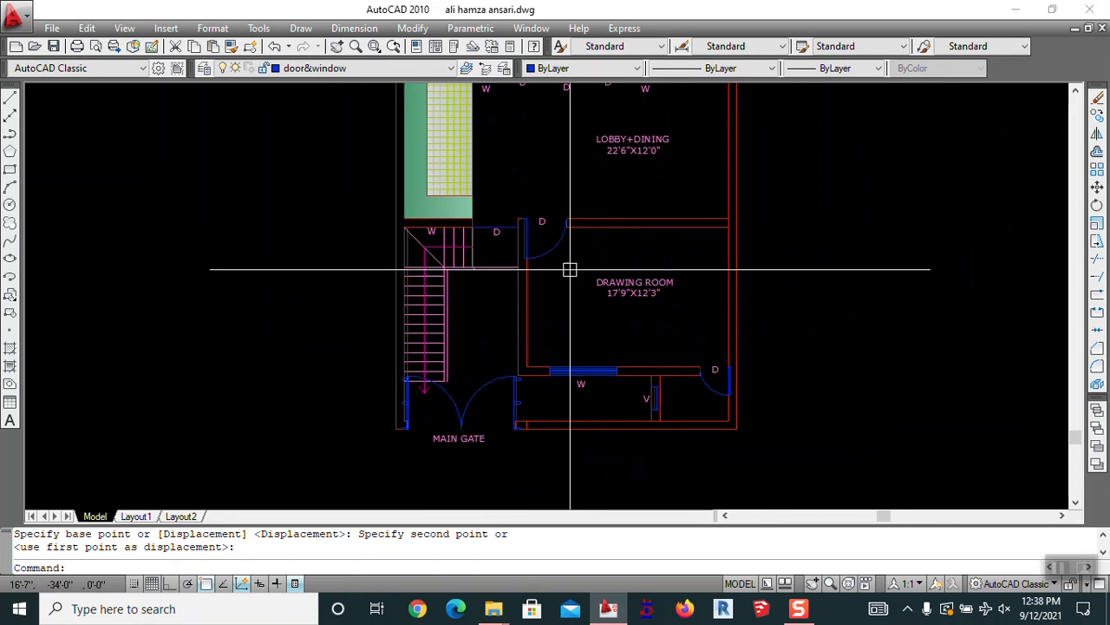
Erase the stray door arc
scroll(585, 241, up, 2)
key(Escape)
mouse_move(589, 298)
middle_down()
mouse_move(598, 390)
mouse_move(603, 365)
middle_up()
text(e)
key(Return)
click(552, 174)
click(509, 139)
key(Return)
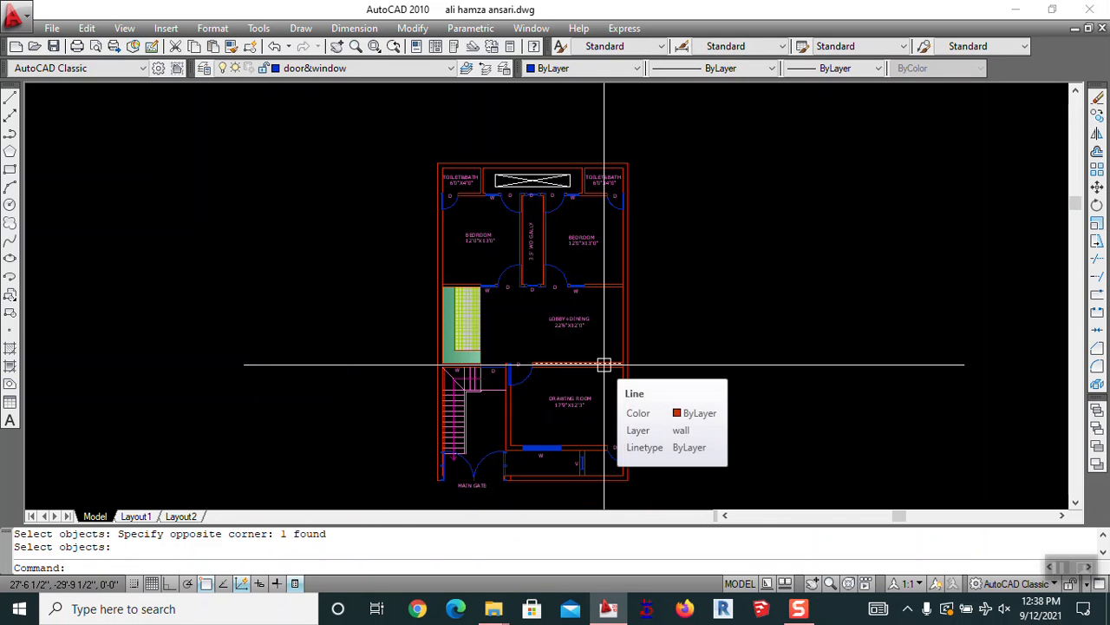
Draw a rectangle around the whole floor plan with RECTANG
text(REC RECTANG)
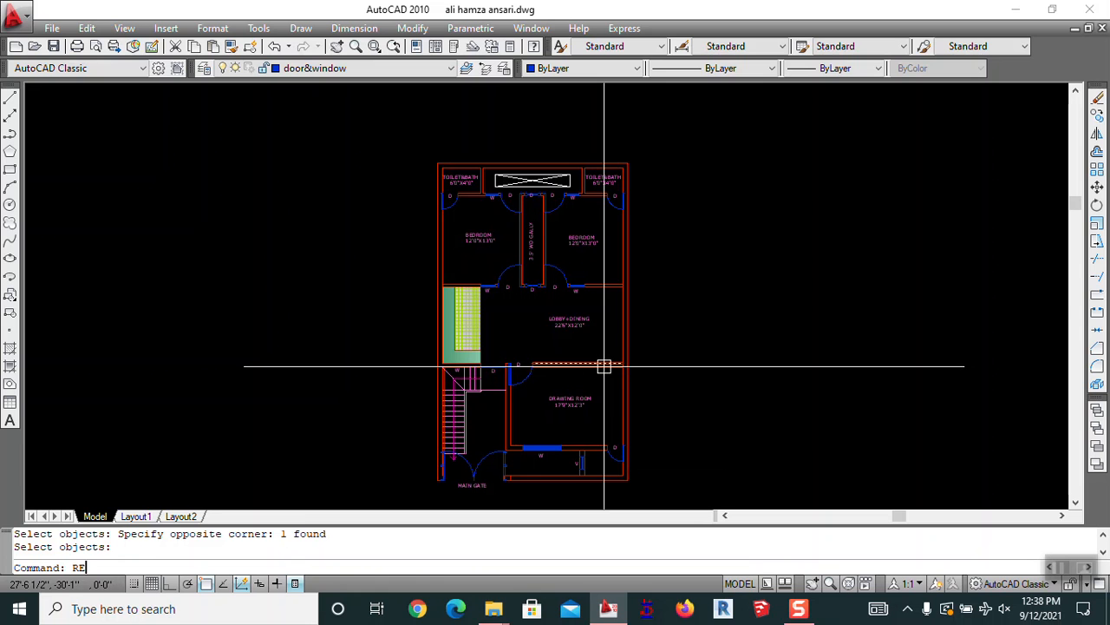
click(415, 141)
scroll(625, 171, down, 3)
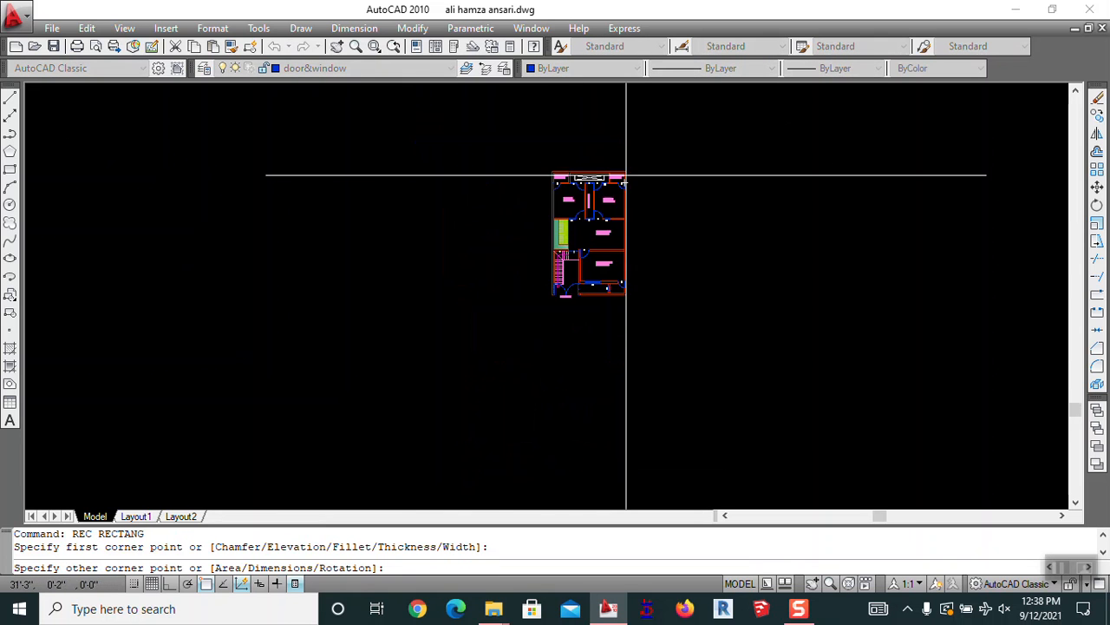
click(690, 304)
key(Escape)
scroll(662, 350, up, 3)
Stretch the border's side outward to leave extra space on the right
text(s)
key(Return)
click(733, 318)
click(369, 356)
key(Return)
click(377, 356)
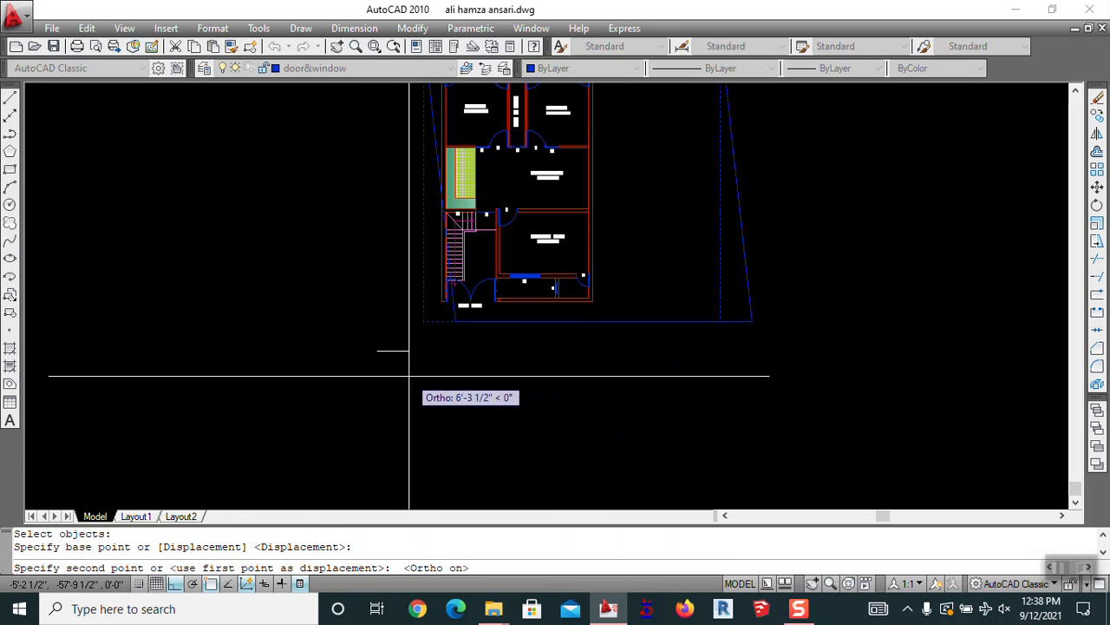
scroll(405, 375, up, 4)
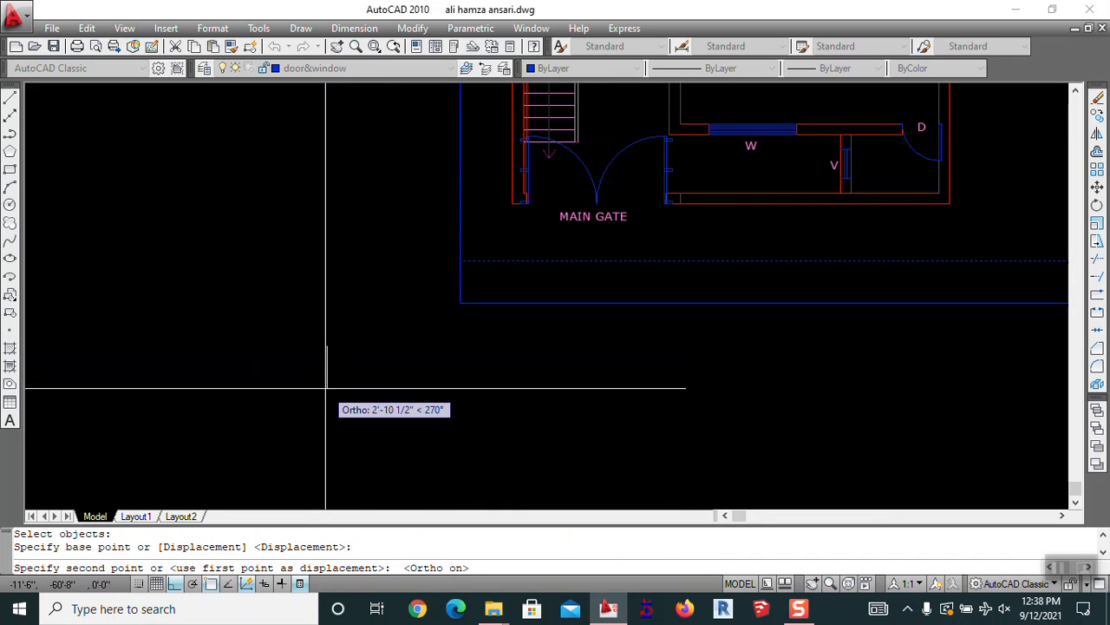
key(Escape)
scroll(439, 359, down, 3)
scroll(616, 372, up, 1)
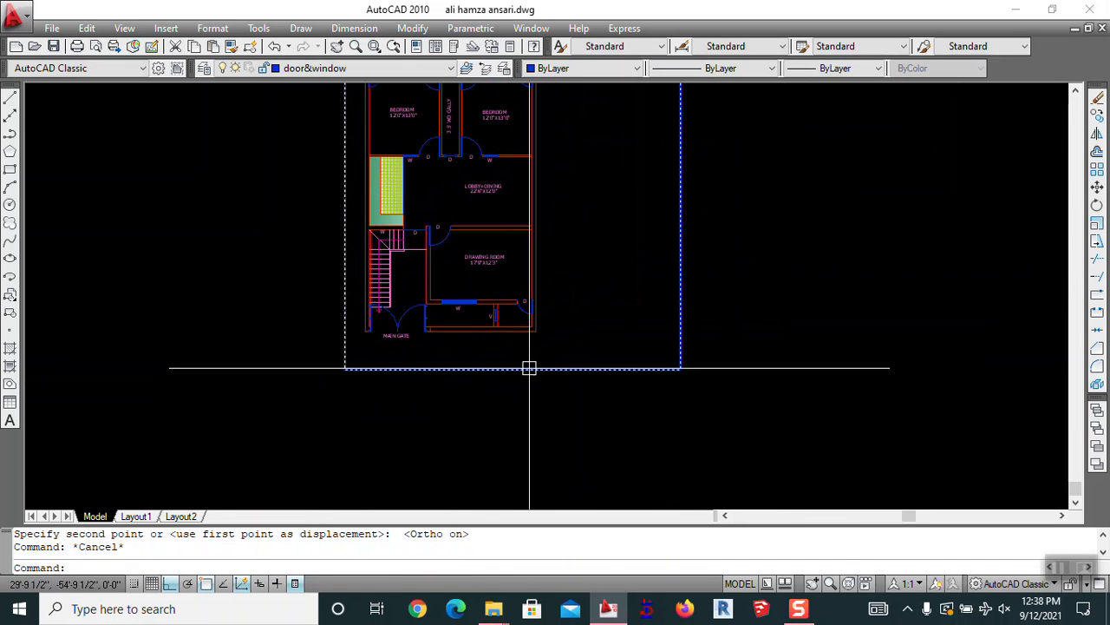
scroll(590, 432, down, 4)
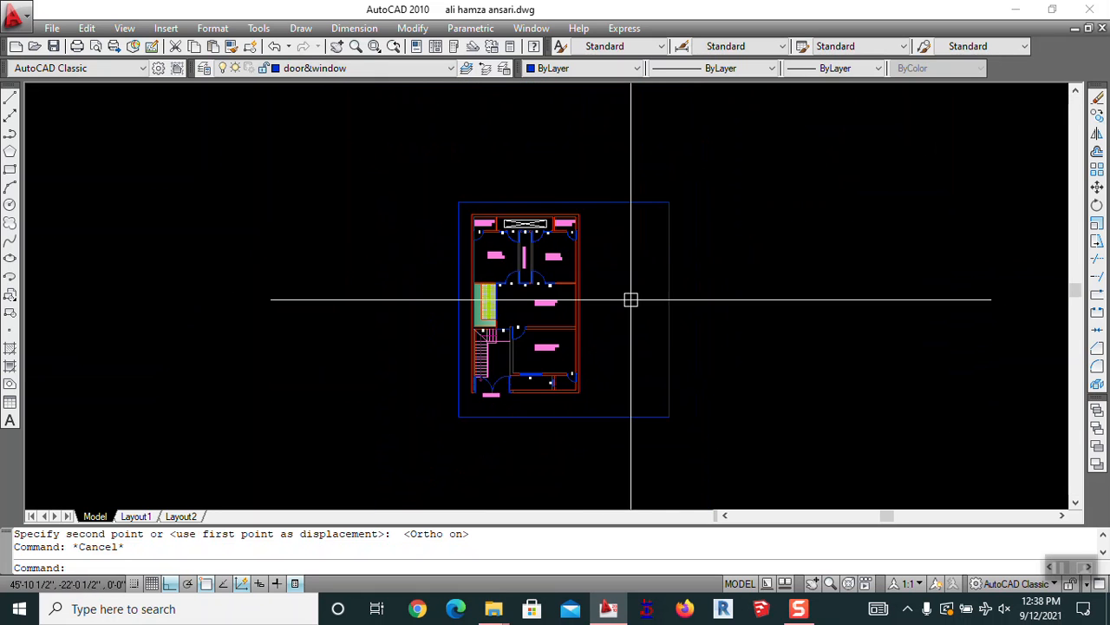
Offset the border's right edge inward by a two-point picked distance
click(598, 264)
click(581, 315)
key(Escape)
text(o)
key(Return)
click(685, 270)
click(660, 282)
click(631, 258)
click(565, 275)
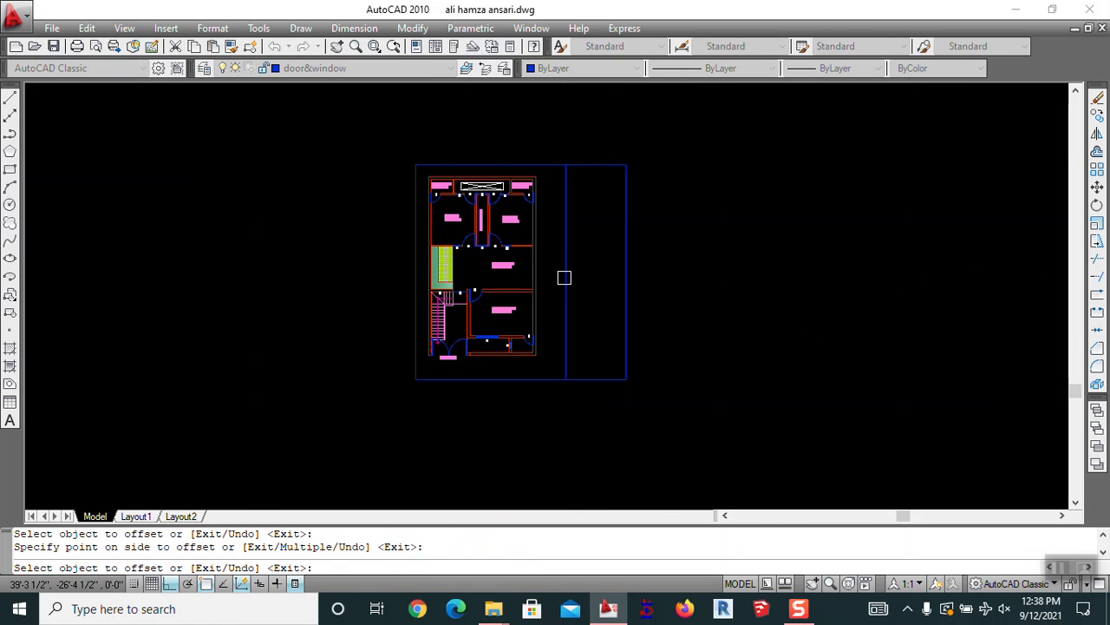
key(Escape)
Offset the border's top edge and a horizontal line downward by a picked distance
text(o)
key(Return)
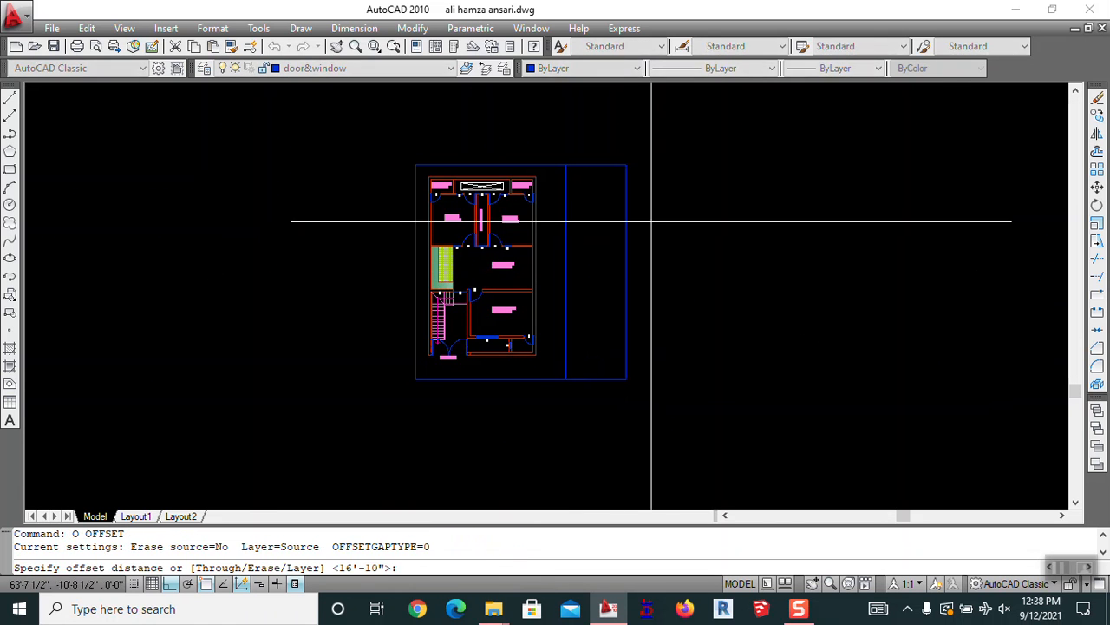
click(725, 199)
click(729, 260)
click(583, 161)
click(596, 226)
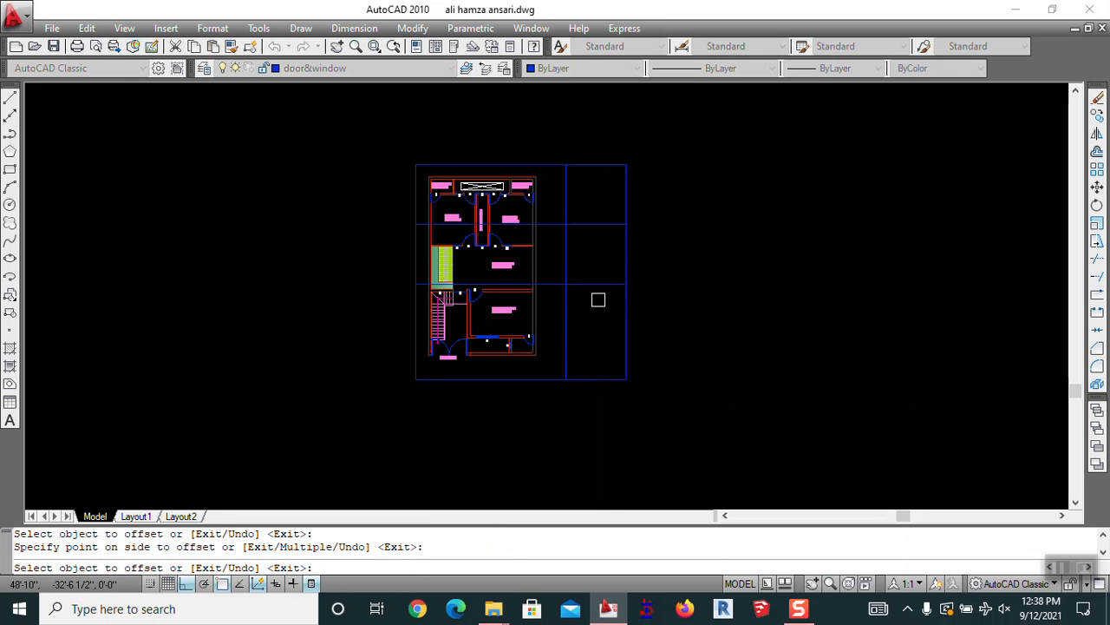
click(594, 285)
click(595, 317)
key(Escape)
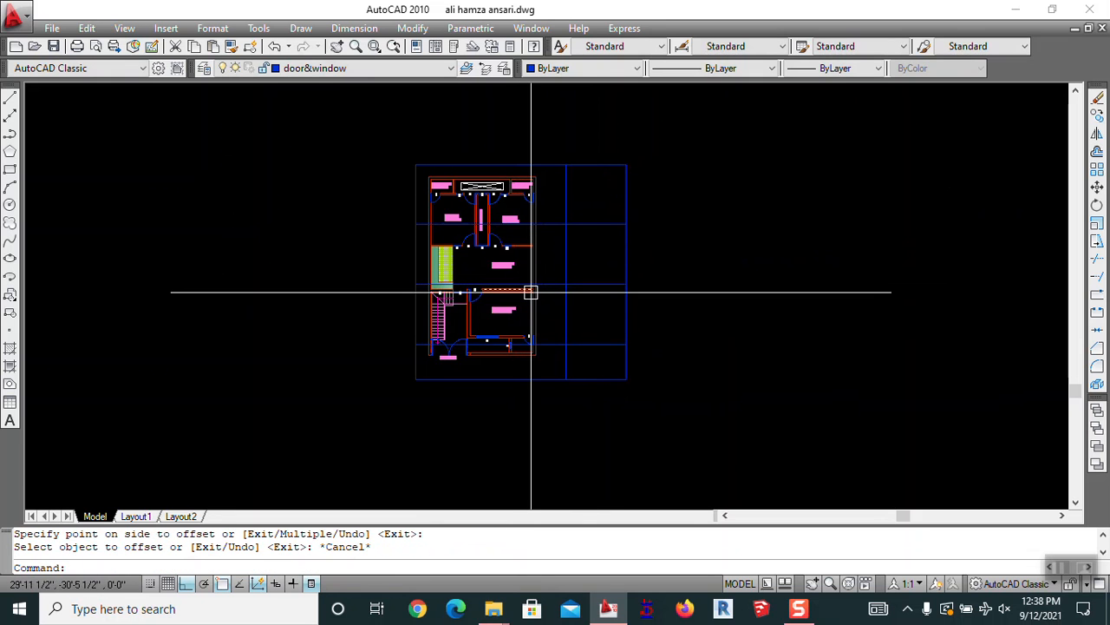
Erase the stray offset lines near the top and below the plan
text(TR)
key(Return)
key(Return)
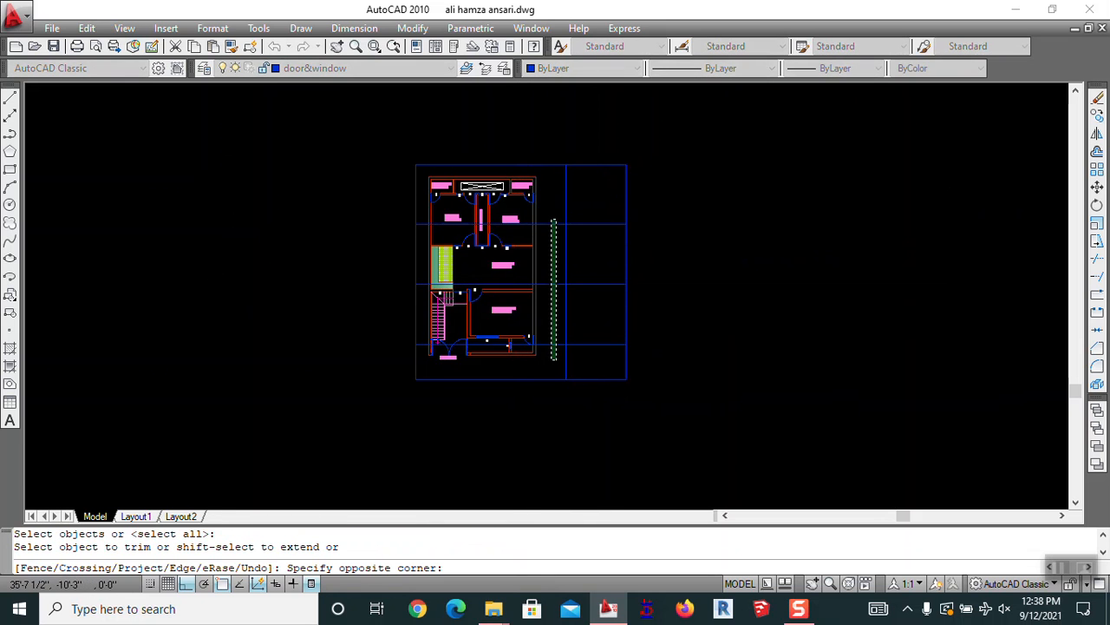
key(Escape)
scroll(521, 223, up, 3)
text(e)
key(Return)
click(521, 227)
key(Return)
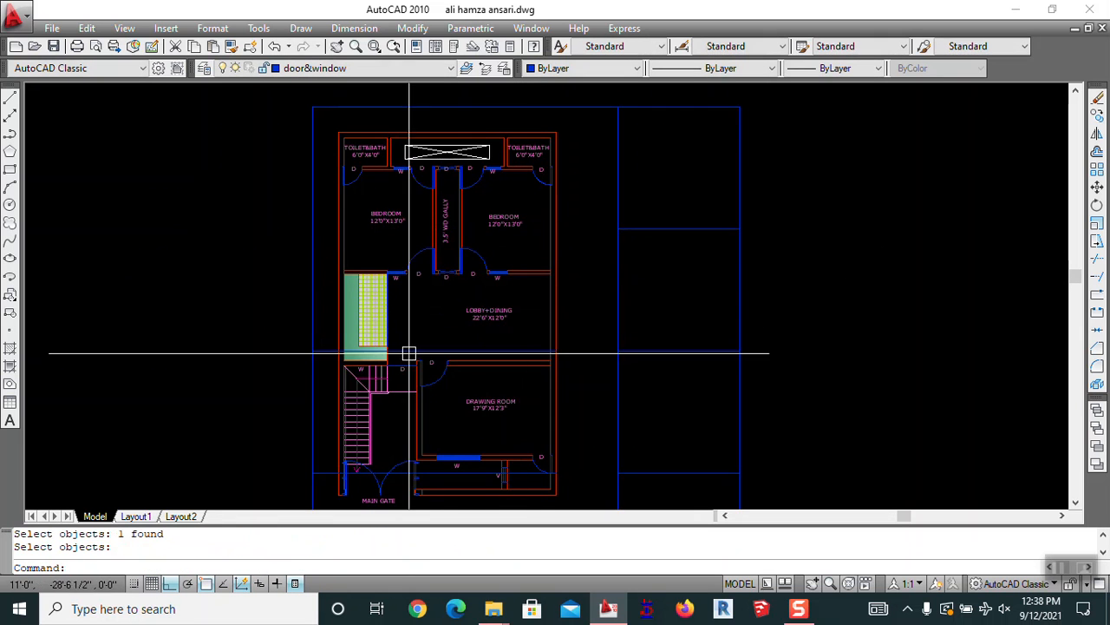
click(436, 349)
key(Delete)
scroll(518, 216, up, 2)
click(518, 216)
key(Escape)
Pan and zoom around the plan to check the stray lines are gone
scroll(503, 268, down, 5)
mouse_move(619, 188)
middle_down()
mouse_move(476, 177)
mouse_move(733, 187)
middle_up()
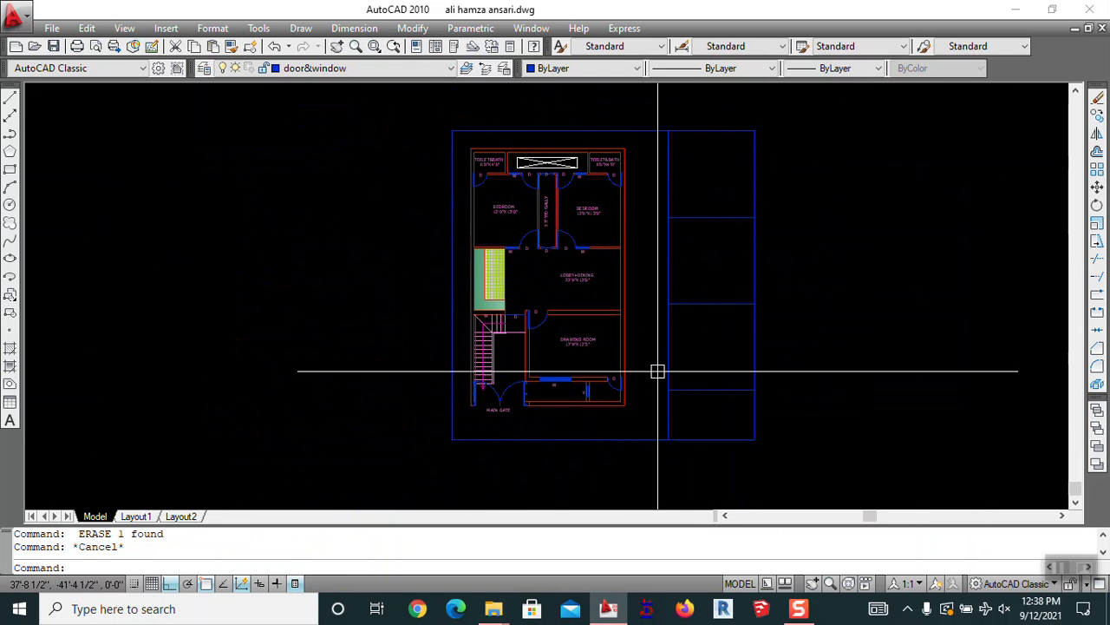
middle_drag(659, 373, 590, 381)
middle_drag(678, 499, 751, 463)
scroll(571, 409, up, 2)
middle_drag(582, 384, 577, 426)
scroll(520, 329, down, 3)
middle_drag(637, 320, 619, 335)
scroll(552, 377, up, 2)
middle_drag(557, 386, 553, 426)
scroll(521, 426, up, 2)
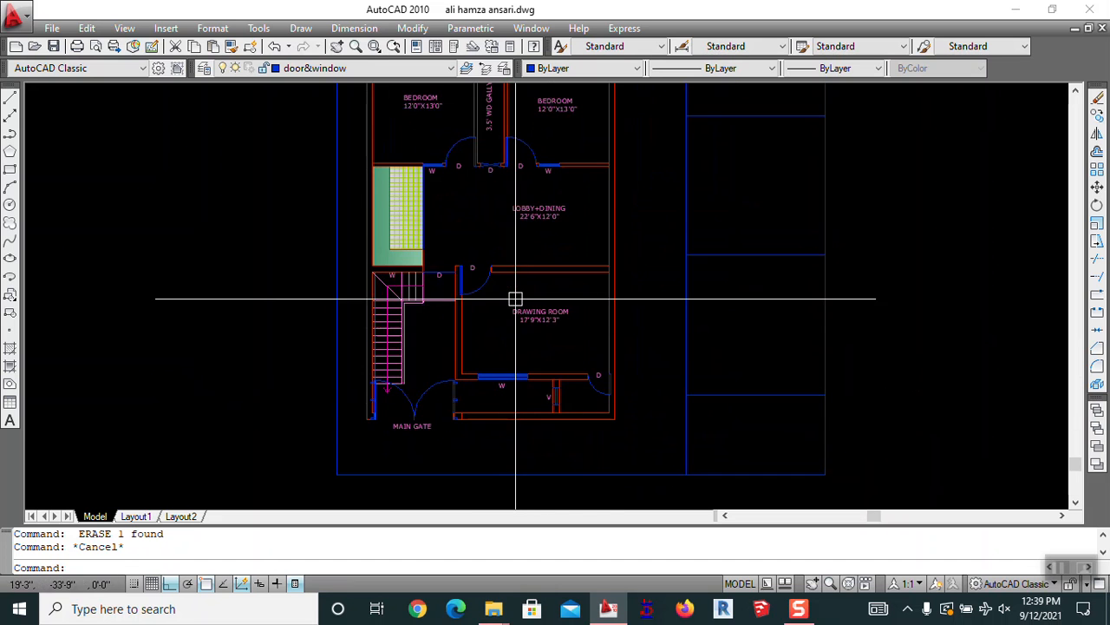
scroll(527, 326, down, 2)
scroll(478, 389, up, 2)
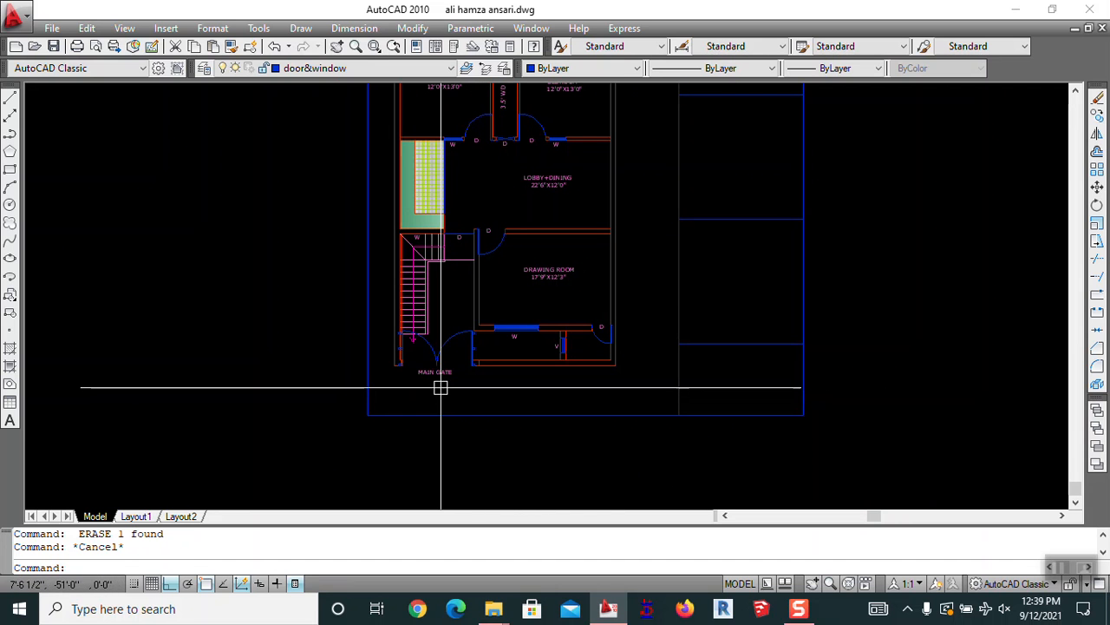
Add linear dimensions: 30' along the bottom edge and 50' up the right side
key(Return)
scroll(394, 382, up, 3)
scroll(395, 369, up, 1)
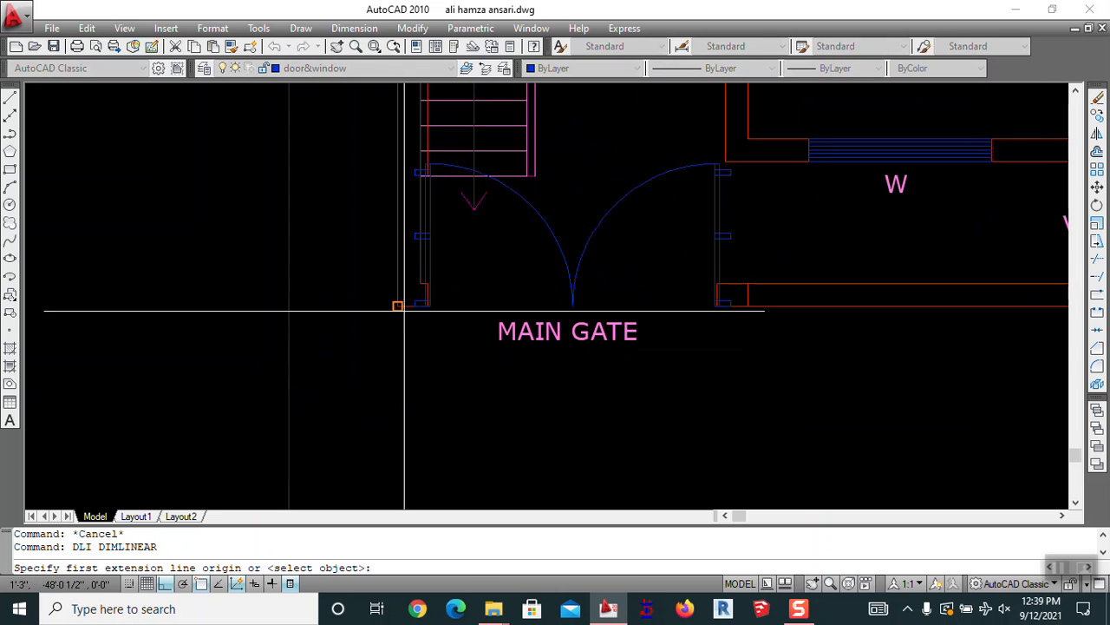
click(395, 365)
scroll(394, 365, down, 3)
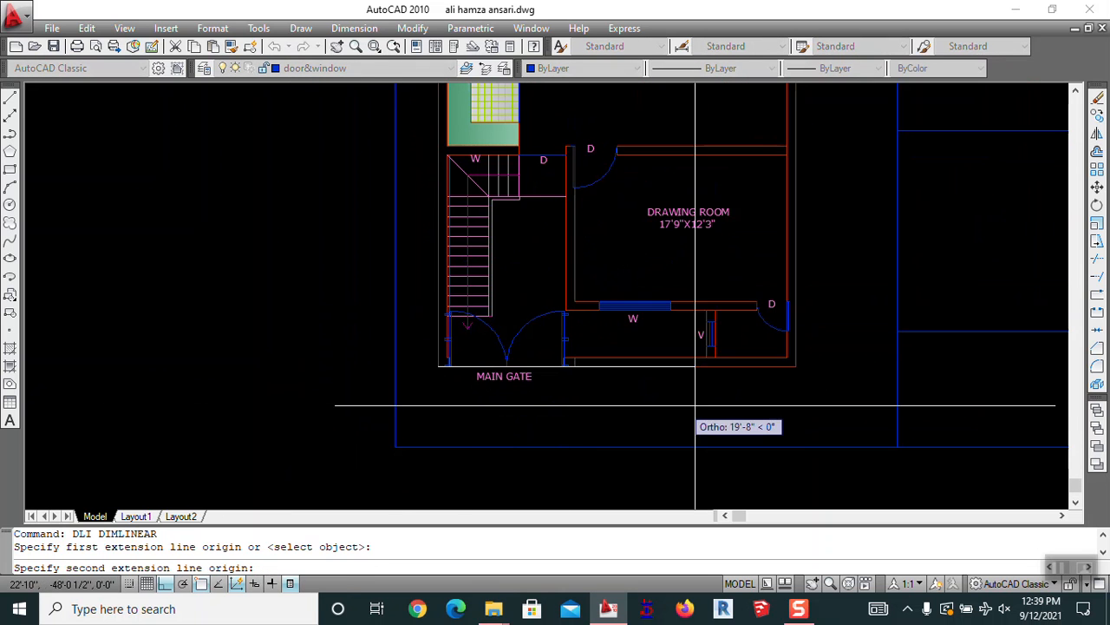
click(795, 366)
key(Return)
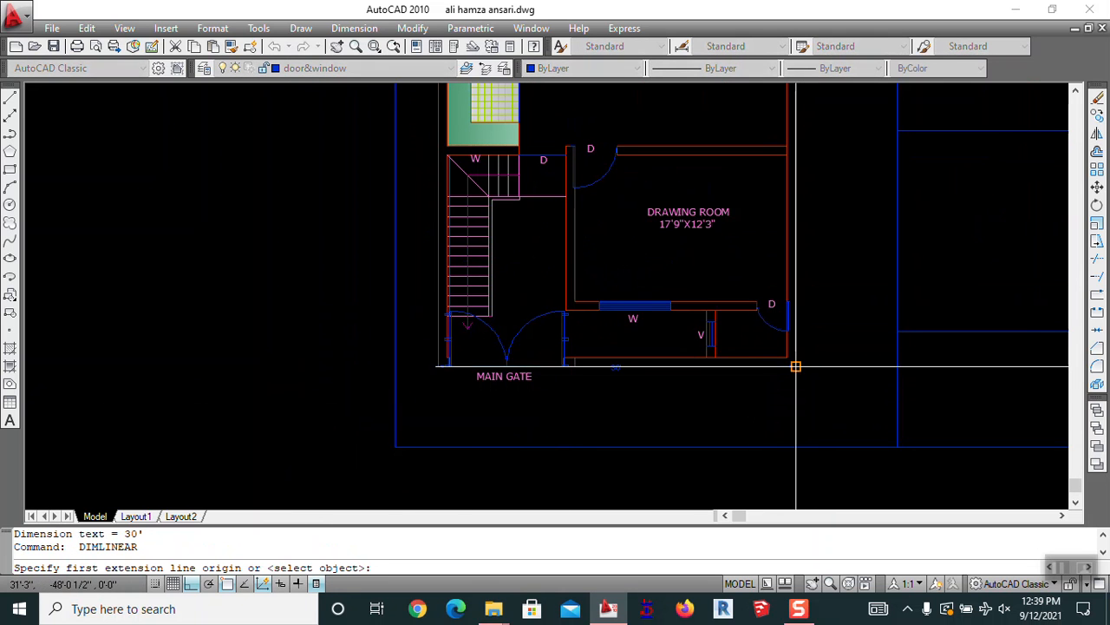
click(795, 366)
scroll(795, 433, down, 4)
scroll(778, 300, up, 5)
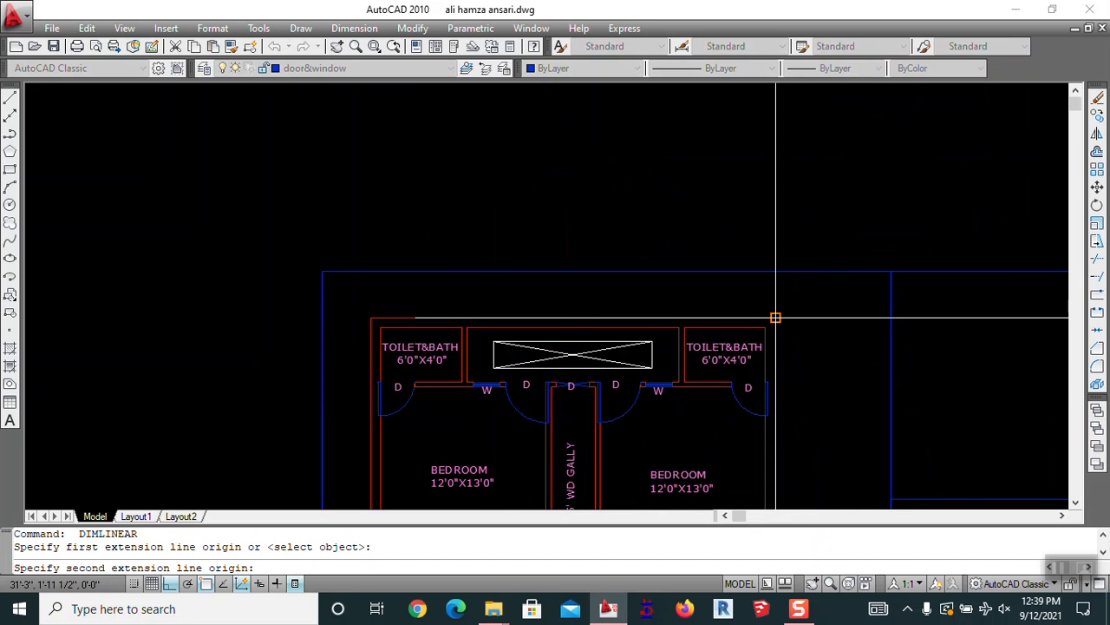
click(776, 318)
key(Escape)
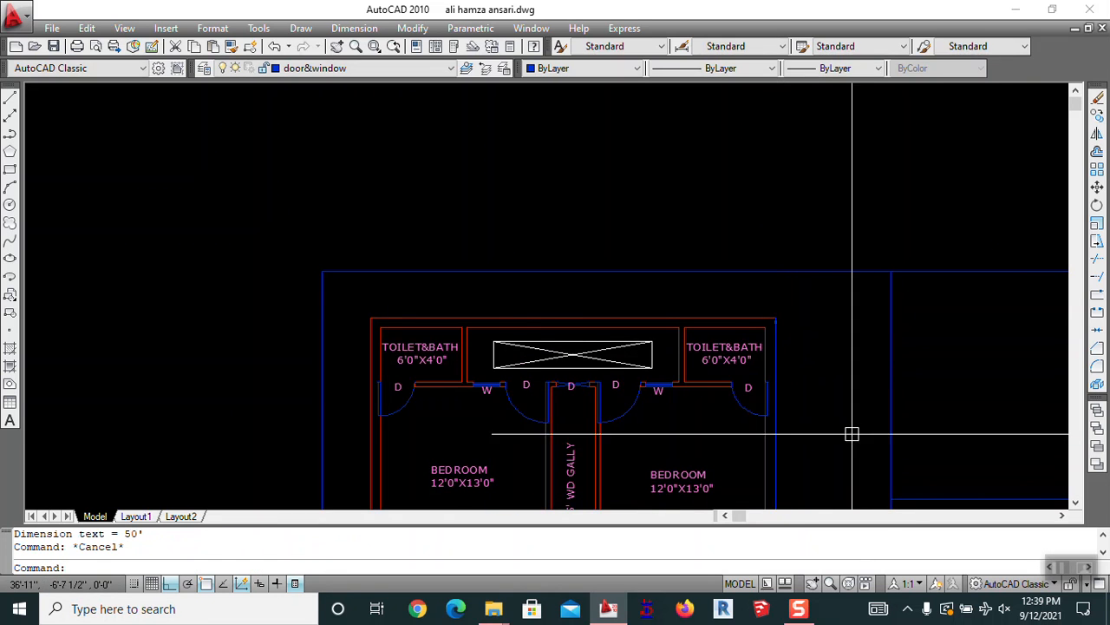
Move the 30' dimension up so it sits above the plan
middle_drag(859, 434, 657, 289)
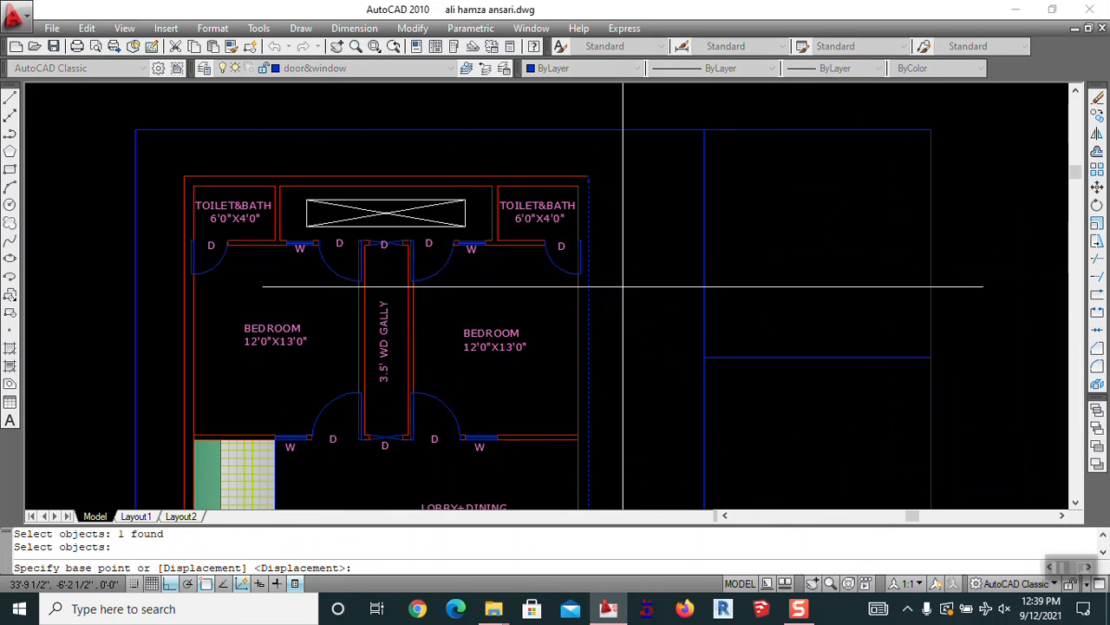
click(594, 309)
click(658, 205)
scroll(658, 204, down, 2)
scroll(638, 454, up, 4)
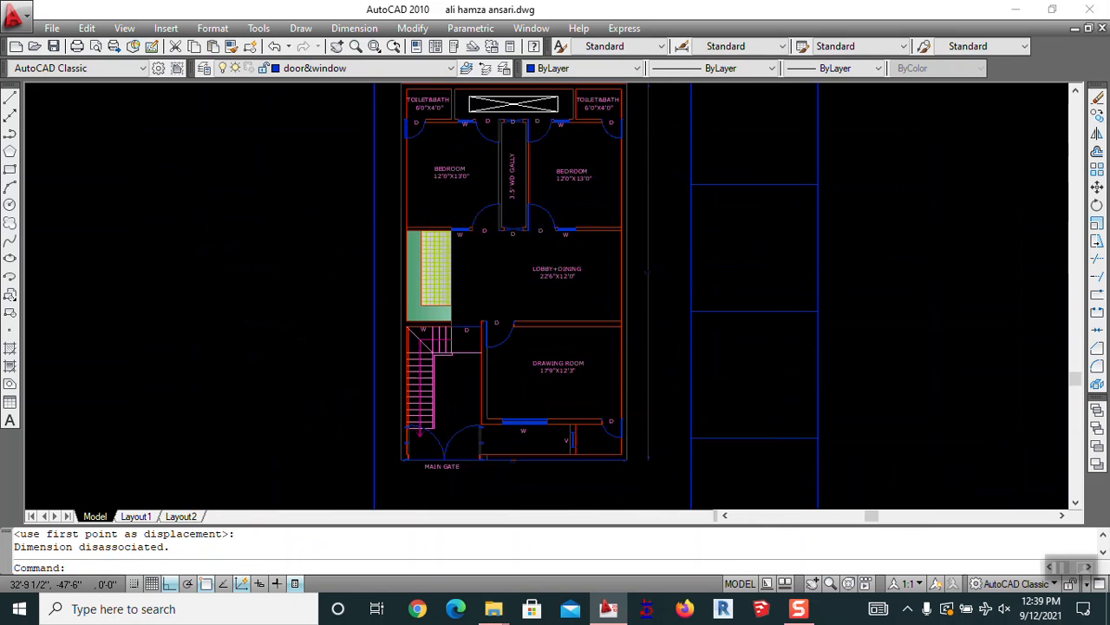
middle_drag(634, 431, 670, 287)
click(655, 302)
key(space)
click(643, 336)
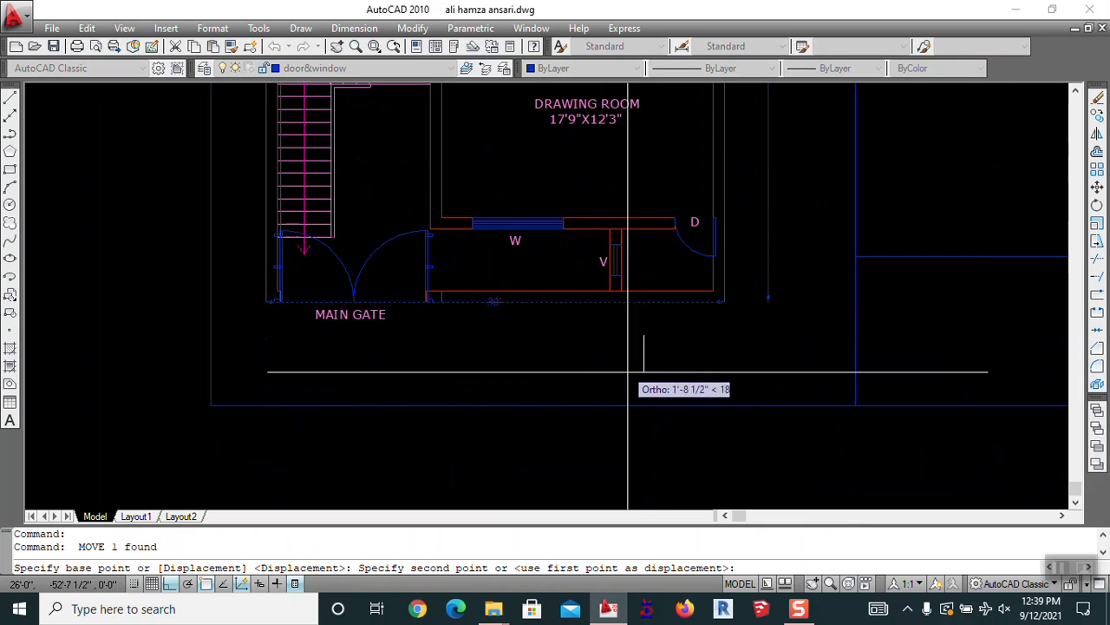
scroll(645, 345, down, 5)
scroll(631, 174, up, 5)
scroll(641, 169, up, 5)
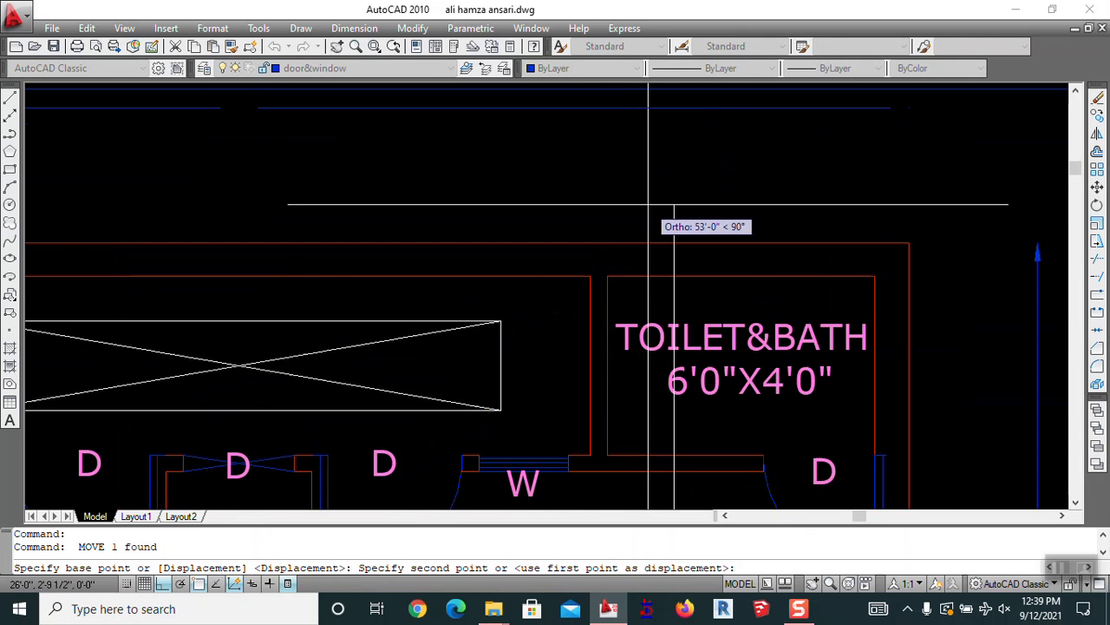
click(674, 302)
key(space)
Lower the 30' dimension slightly and begin repositioning the vertical 50' dimension
click(697, 203)
key(space)
middle_drag(733, 151, 735, 193)
click(760, 129)
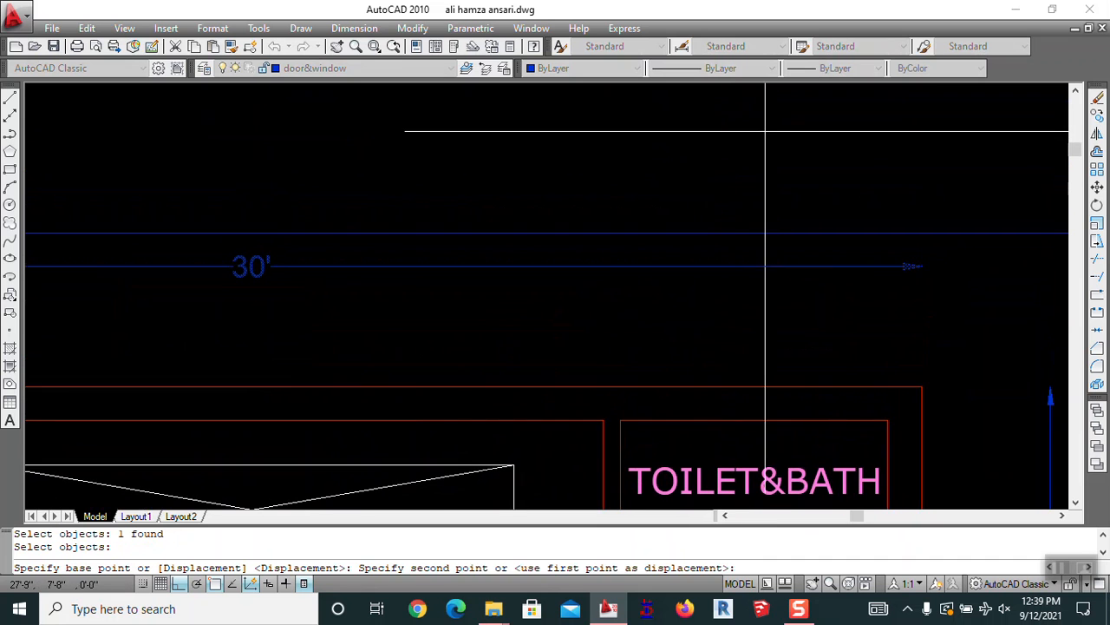
click(761, 185)
scroll(761, 187, down, 4)
scroll(620, 234, up, 5)
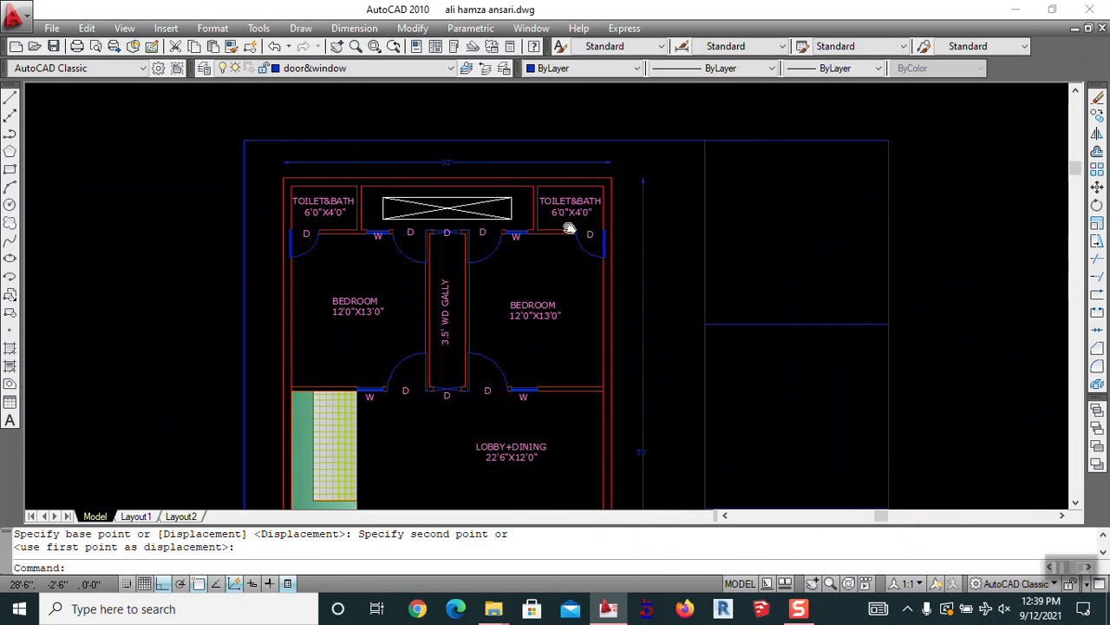
key(space)
click(612, 264)
key(space)
click(706, 248)
Shift the vertical 50' dimension slightly left and nudge the 30' dimension lower
click(686, 250)
key(space)
click(510, 180)
key(space)
click(588, 172)
click(589, 178)
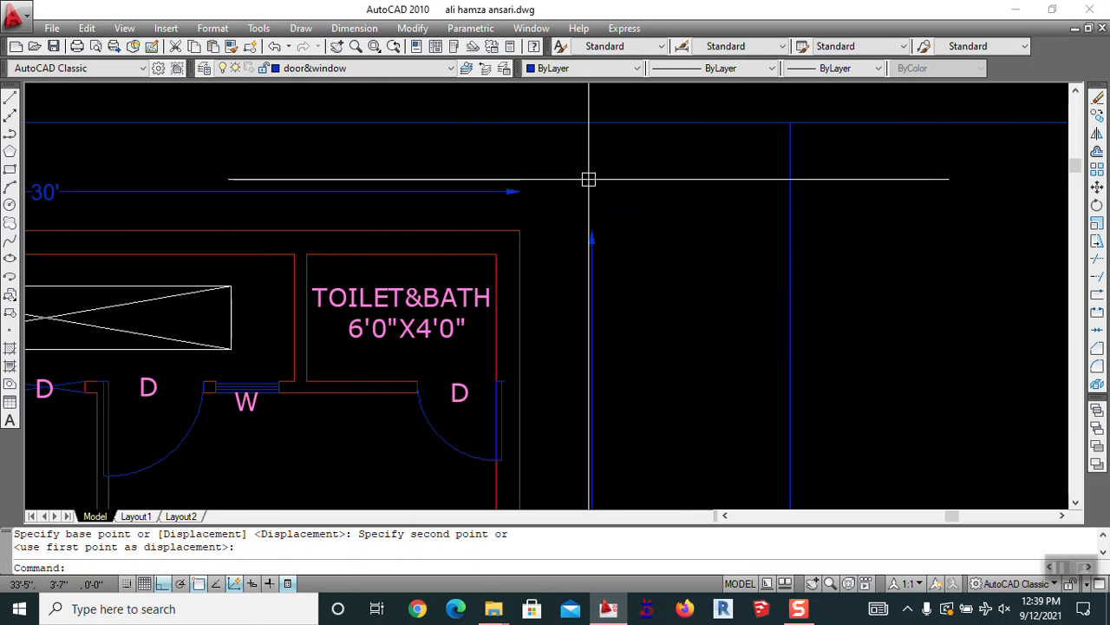
scroll(592, 180, down, 4)
middle_drag(595, 286, 656, 156)
scroll(656, 199, down, 2)
scroll(651, 222, down, 2)
middle_drag(639, 287, 622, 240)
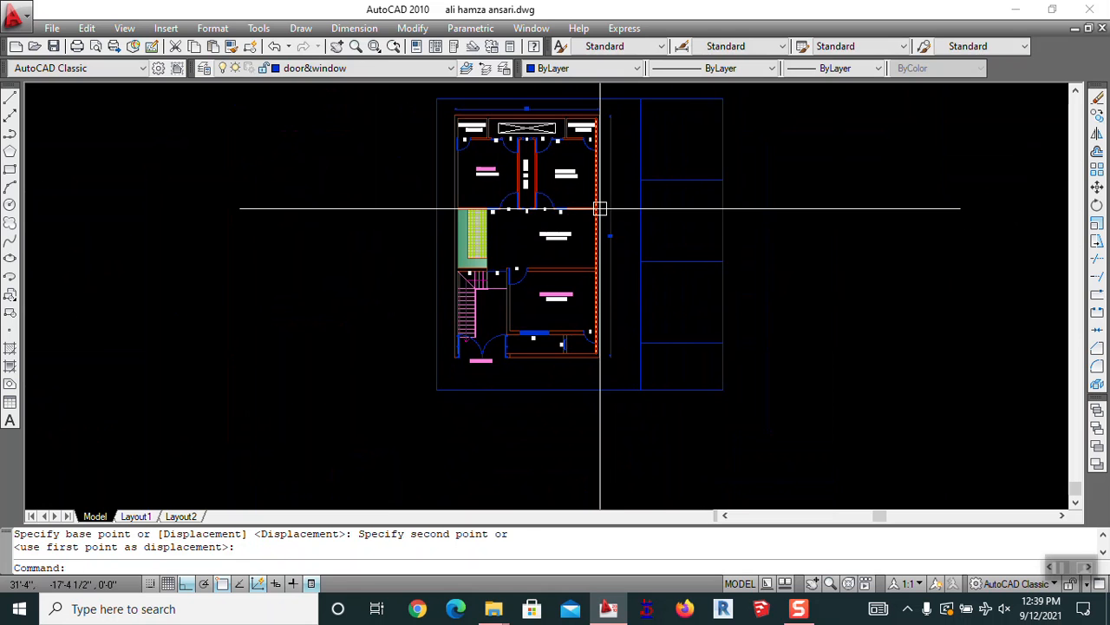
Offset the blue bottom and top border lines outward by a picked distance
text(o)
key(Return)
scroll(407, 403, up, 6)
click(548, 323)
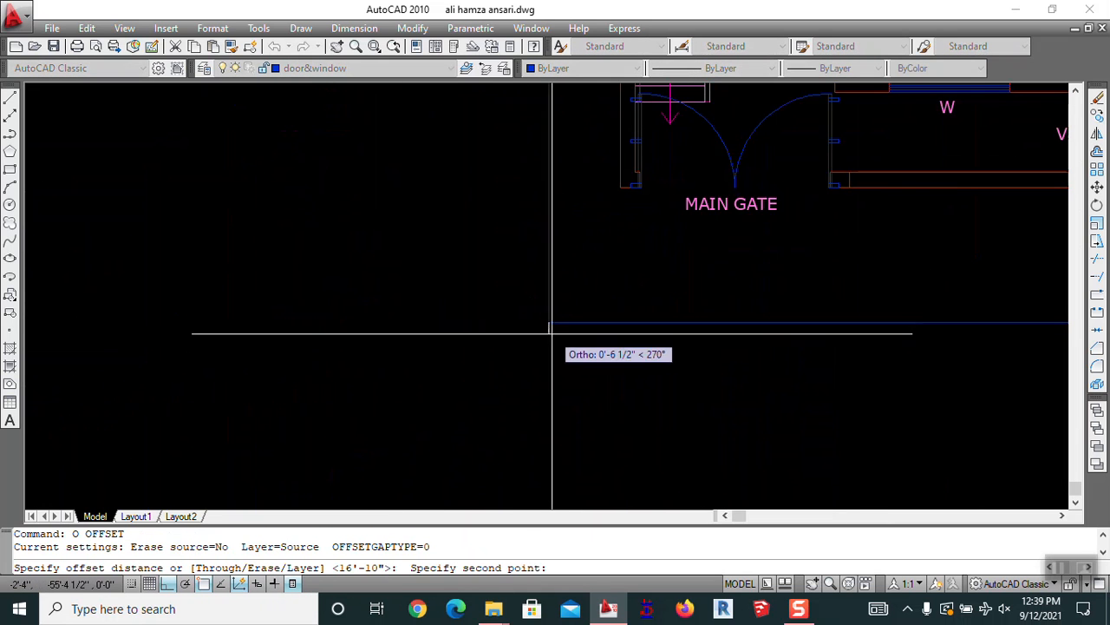
click(551, 340)
click(558, 325)
click(560, 360)
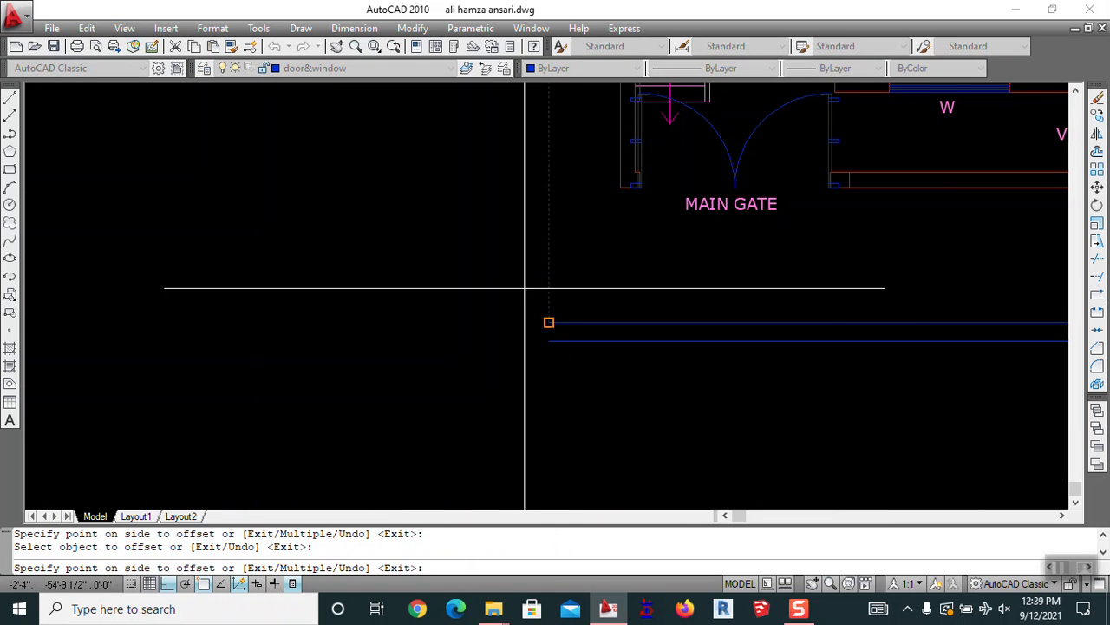
scroll(484, 346, down, 6)
scroll(675, 355, up, 4)
click(759, 383)
scroll(738, 422, down, 5)
scroll(678, 200, up, 3)
click(699, 297)
click(697, 275)
Offset the remaining border lines outward, below and to the left
middle_drag(674, 355, 553, 180)
click(580, 221)
click(576, 292)
click(588, 330)
click(591, 386)
click(535, 307)
click(519, 310)
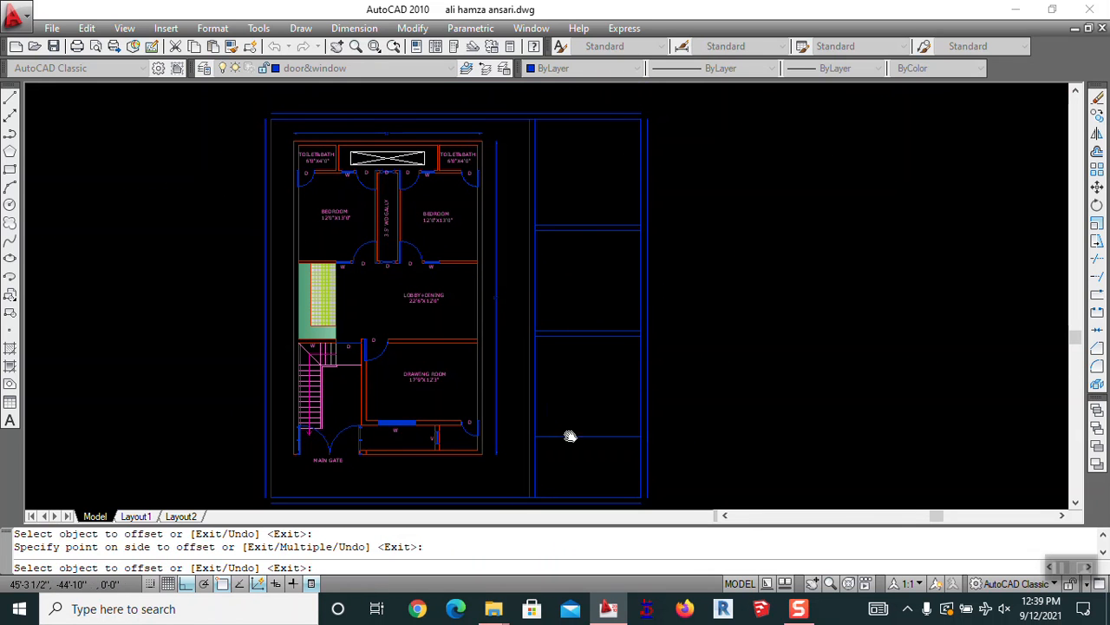
middle_drag(569, 434, 557, 307)
scroll(573, 265, down, 2)
key(Escape)
Fillet the new outline's lower-right and top-right corners closed
text(f)
key(Return)
scroll(601, 364, up, 4)
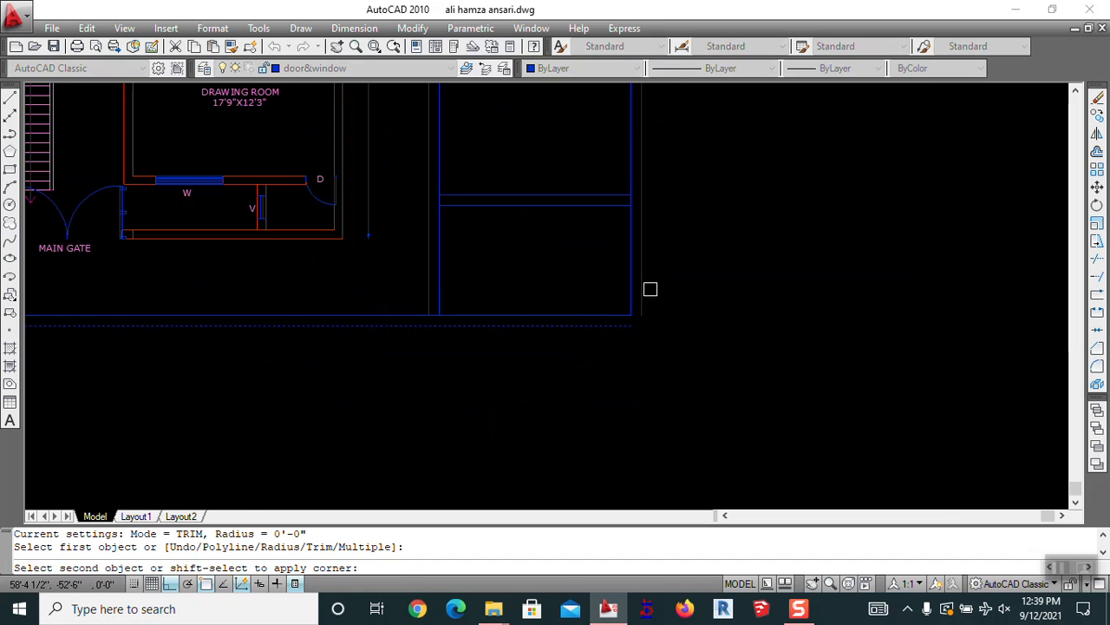
click(645, 305)
scroll(653, 314, down, 5)
scroll(664, 145, up, 5)
key(Return)
click(530, 277)
click(600, 323)
scroll(627, 221, down, 4)
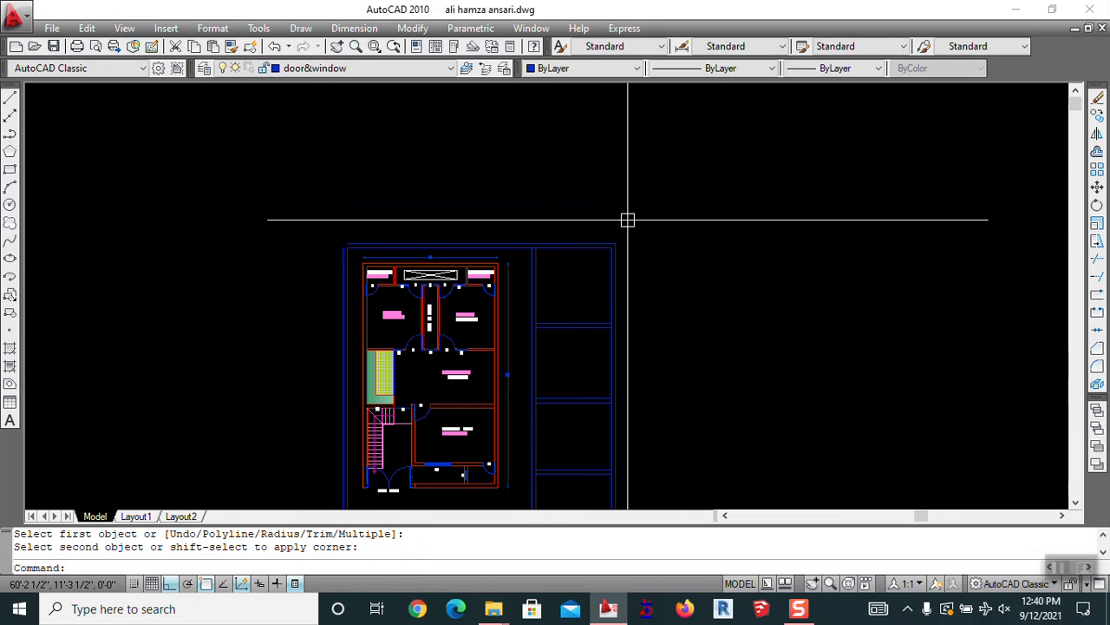
scroll(343, 258, up, 4)
Fillet the outer outline's top-left and last remaining corners closed
key(Return)
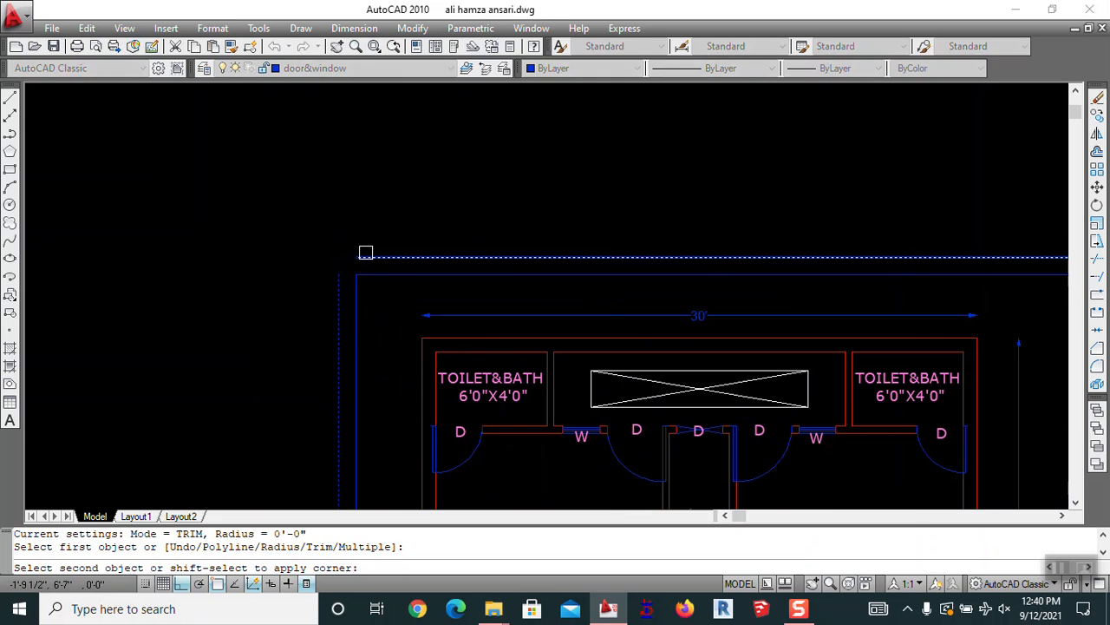
click(365, 251)
scroll(437, 344, down, 4)
scroll(459, 355, up, 6)
scroll(372, 272, up, 3)
key(Return)
click(372, 272)
click(412, 340)
scroll(603, 313, down, 5)
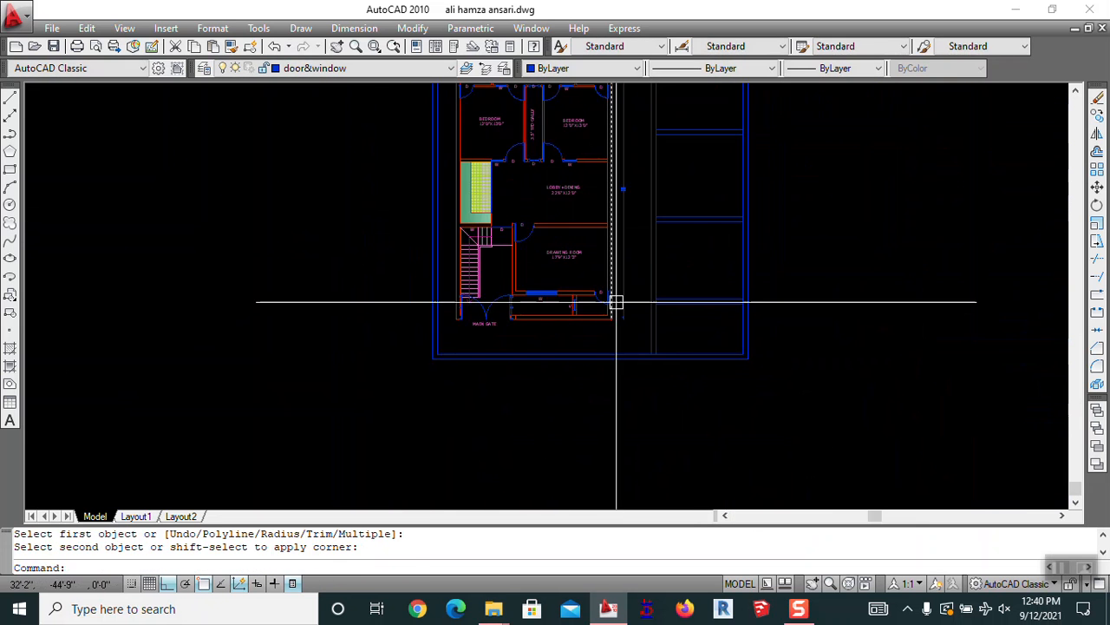
scroll(624, 278, down, 3)
scroll(725, 130, up, 4)
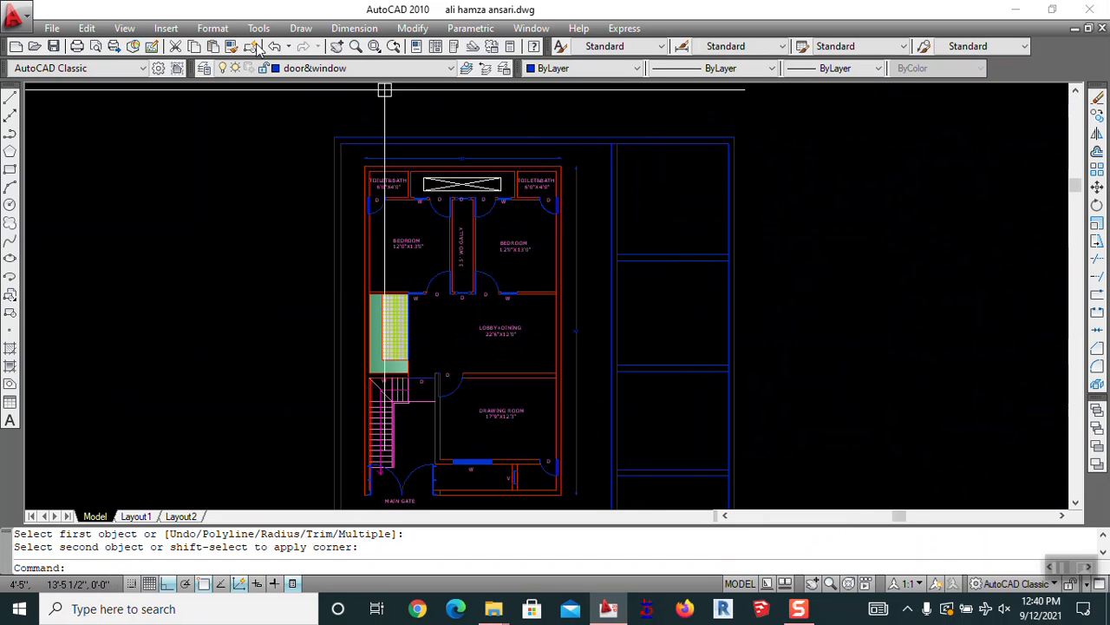
Add a new layer named WW with index colour 132 in the Layer Properties Manager
click(203, 68)
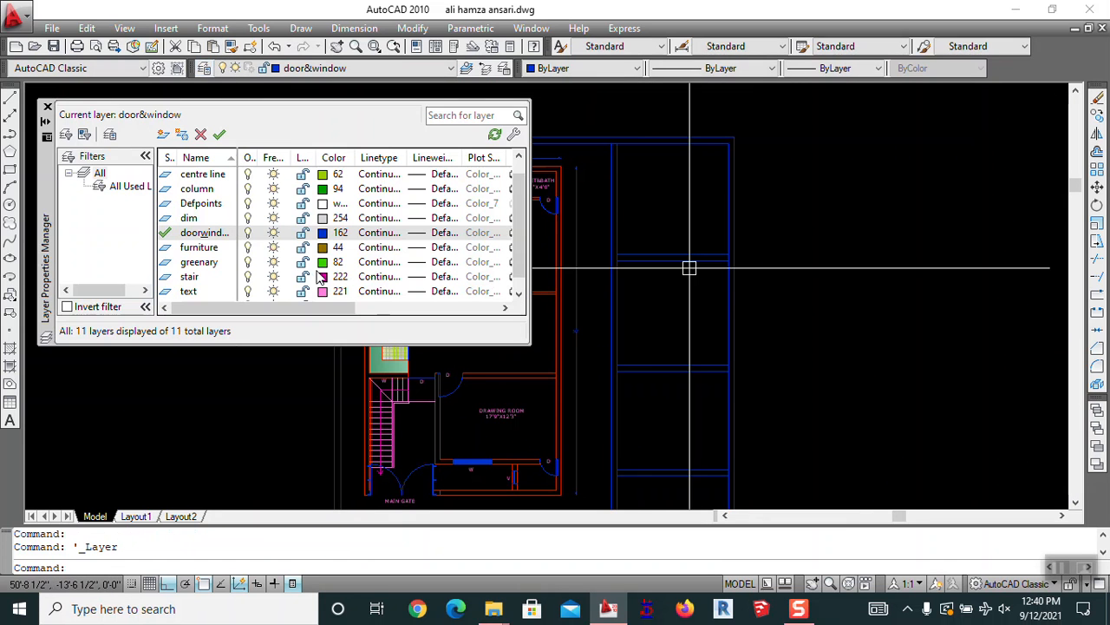
click(162, 135)
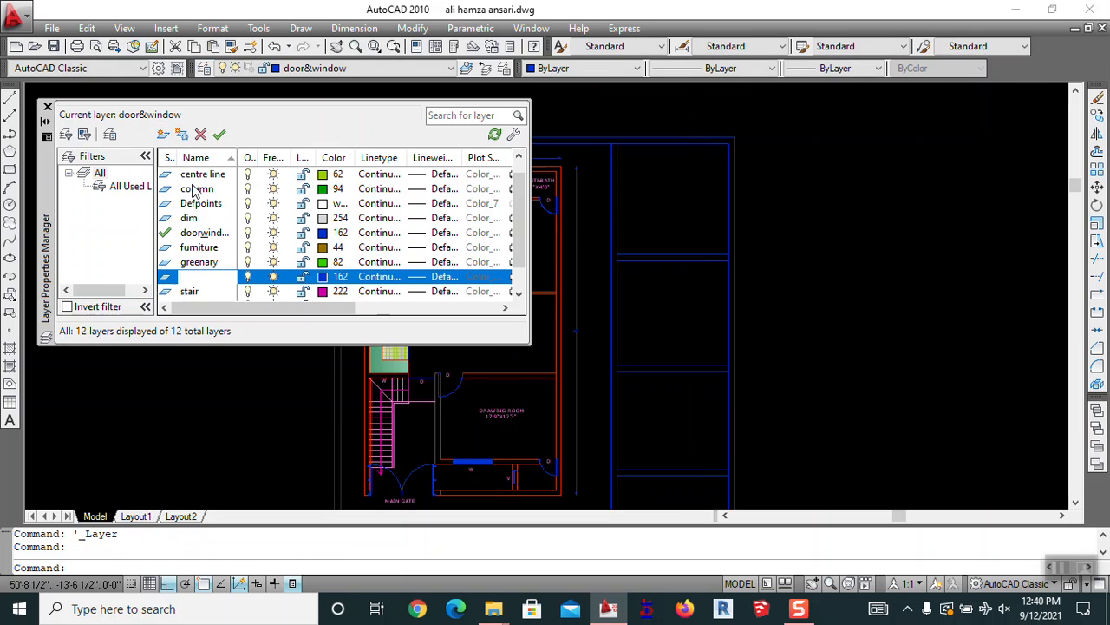
click(323, 277)
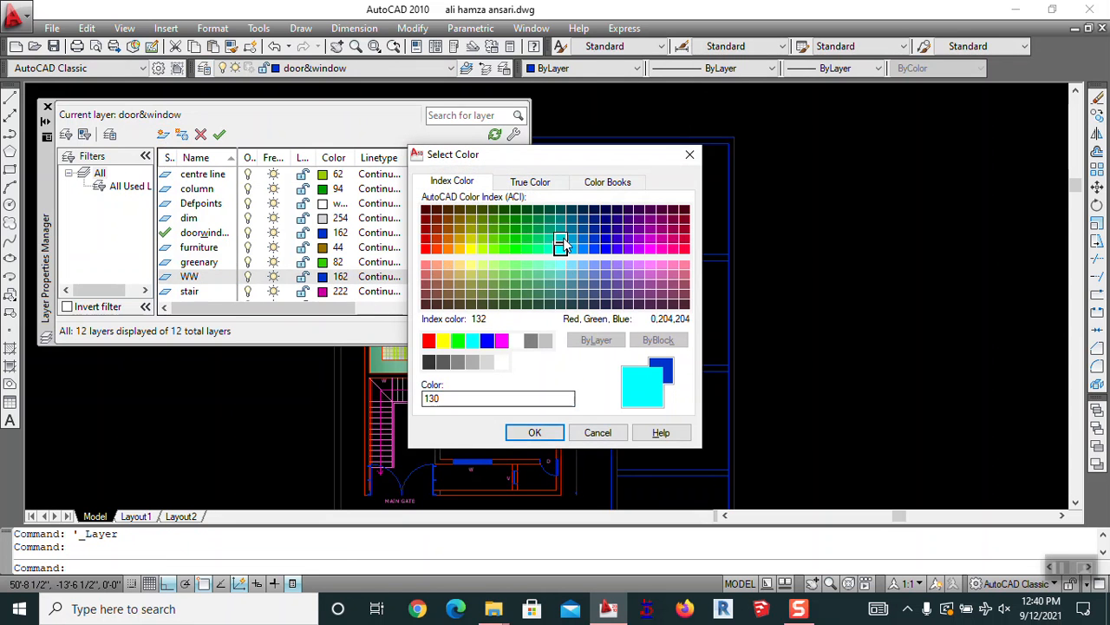
click(535, 432)
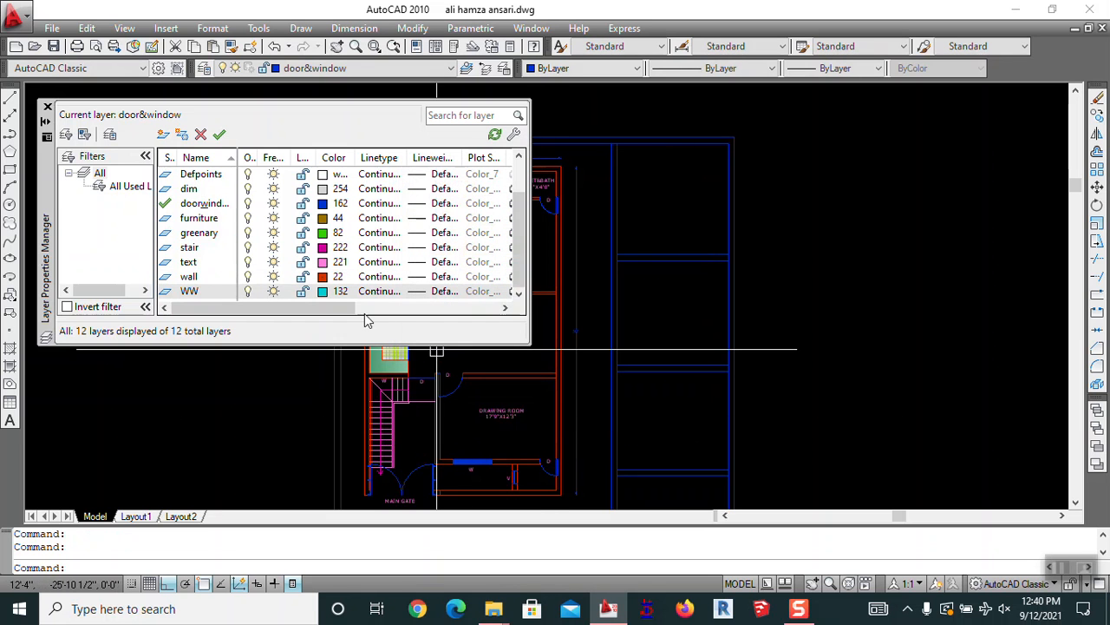
click(48, 107)
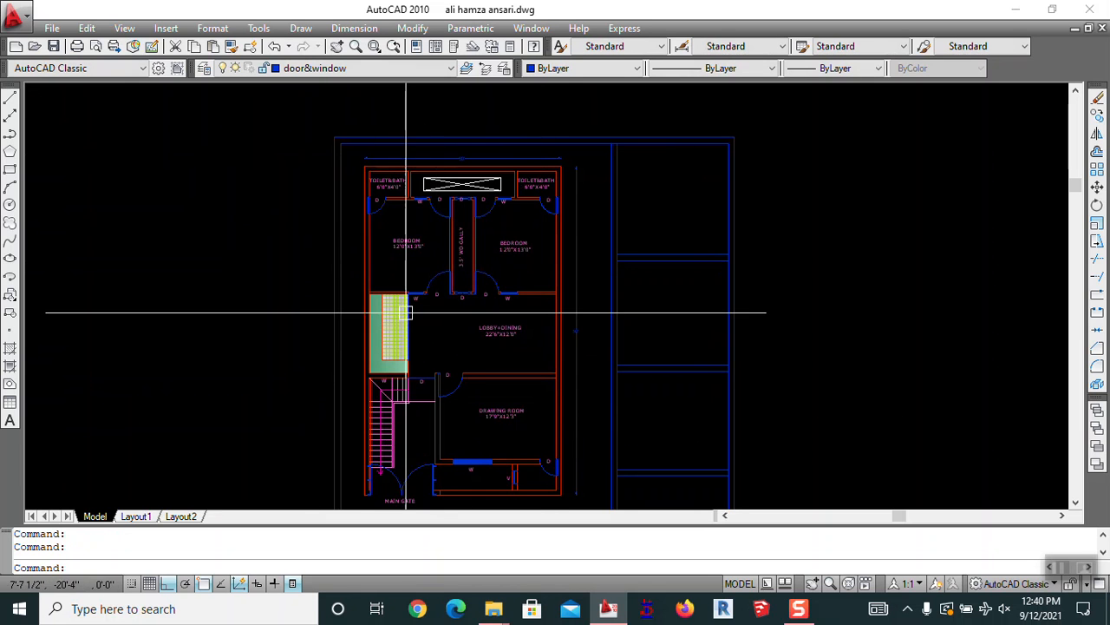
Move the six outer border lines onto WW, then match the remaining border lines to them
click(792, 106)
click(595, 211)
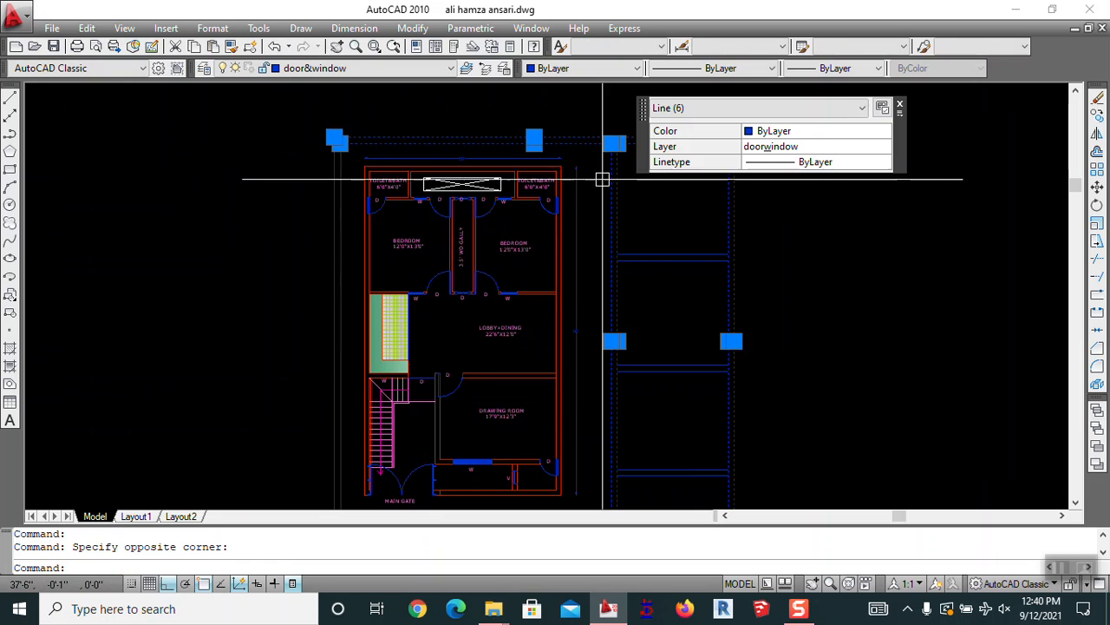
click(369, 68)
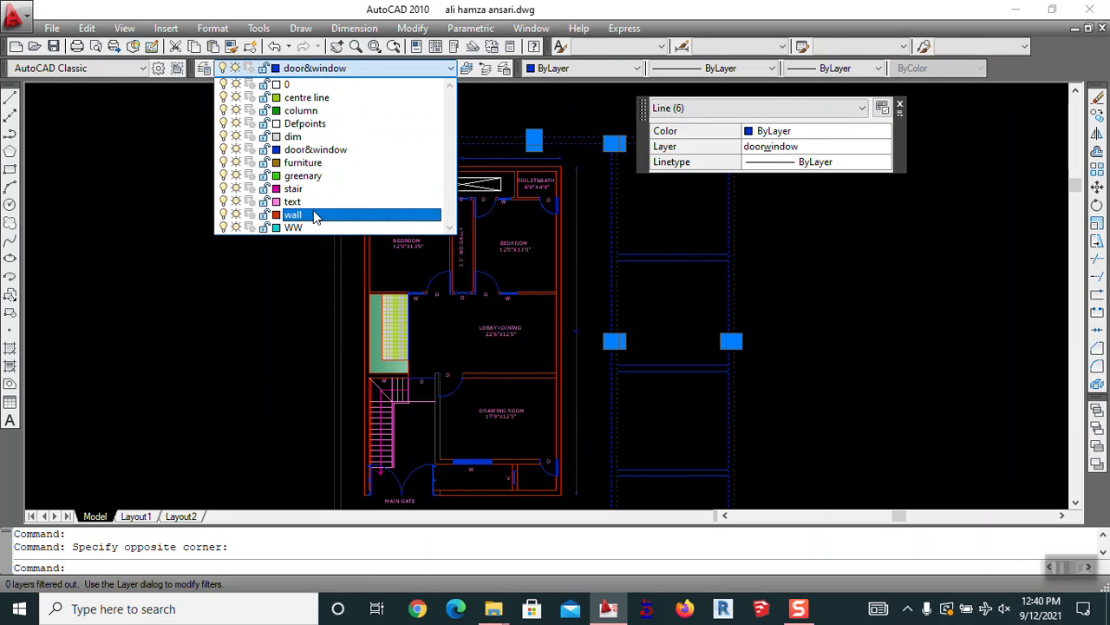
key(Escape)
key(Escape)
scroll(520, 217, down, 3)
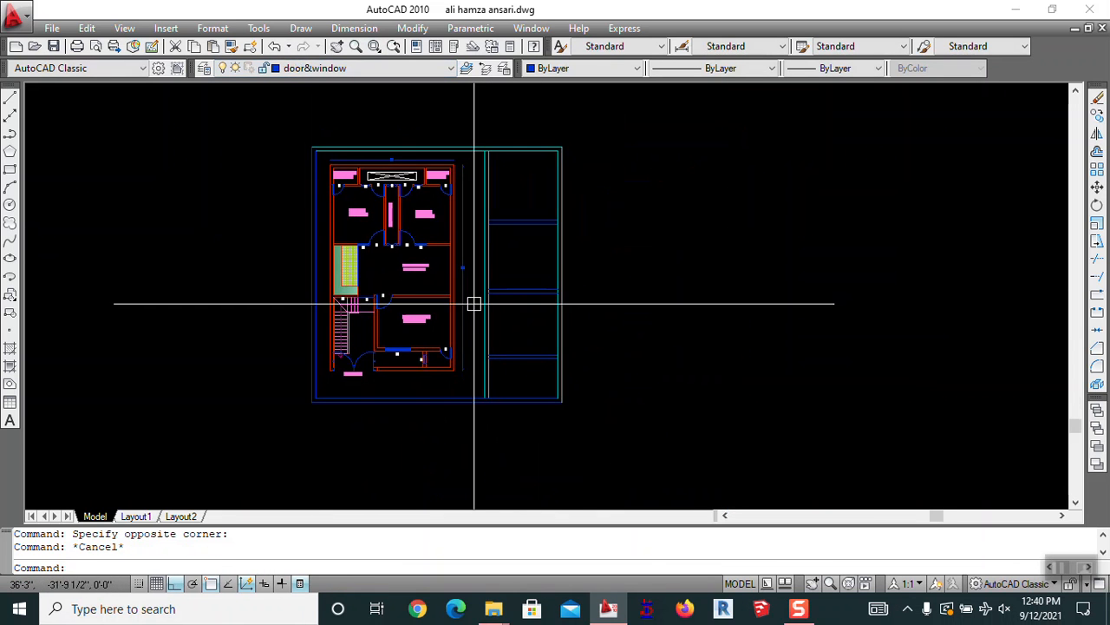
text(MA)
key(Return)
click(558, 304)
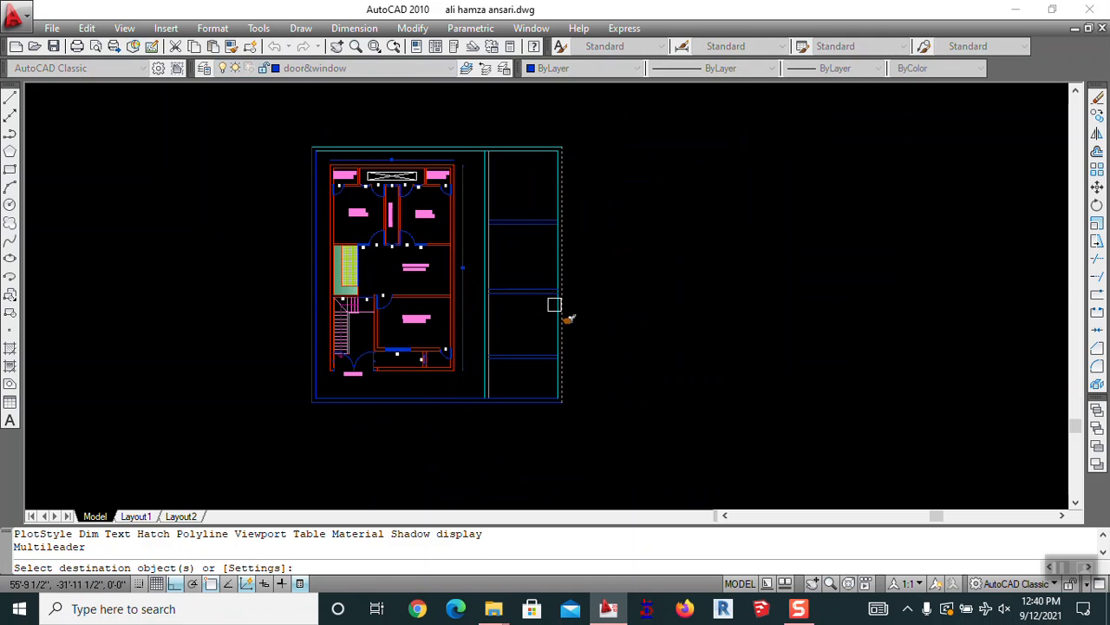
click(526, 331)
click(524, 329)
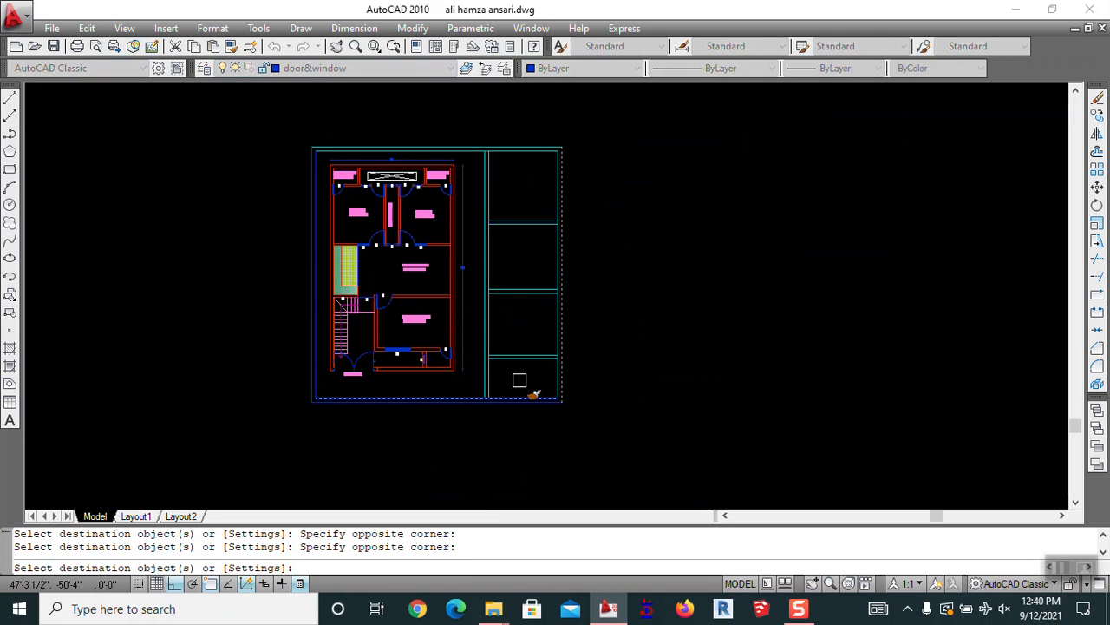
key(Escape)
Move the vertical dimension onto the dim layer
scroll(433, 256, up, 3)
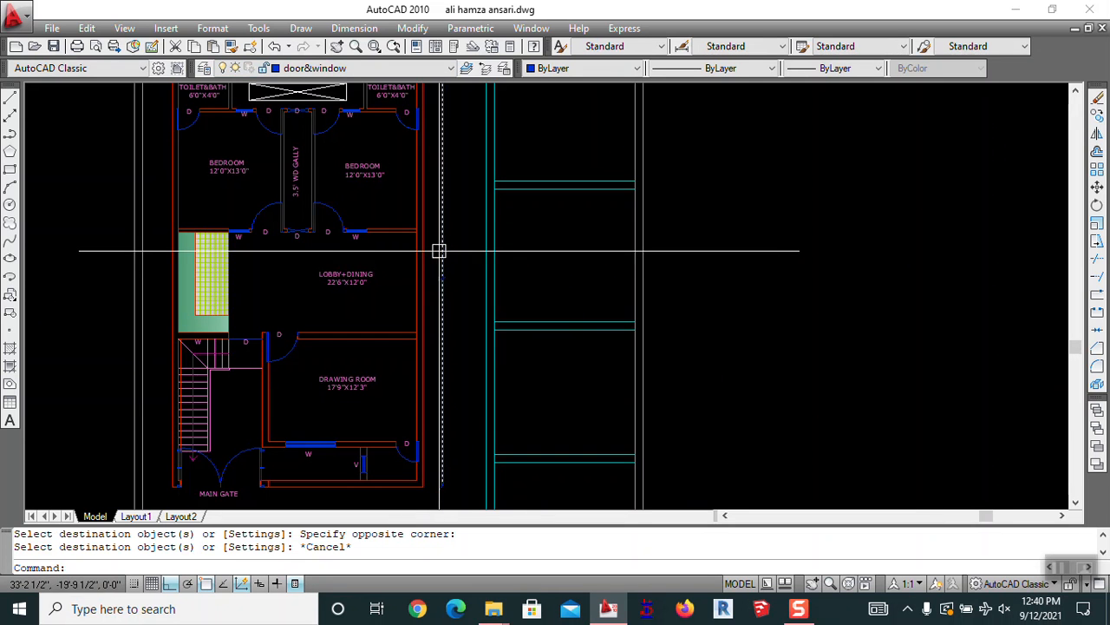
click(440, 251)
click(345, 69)
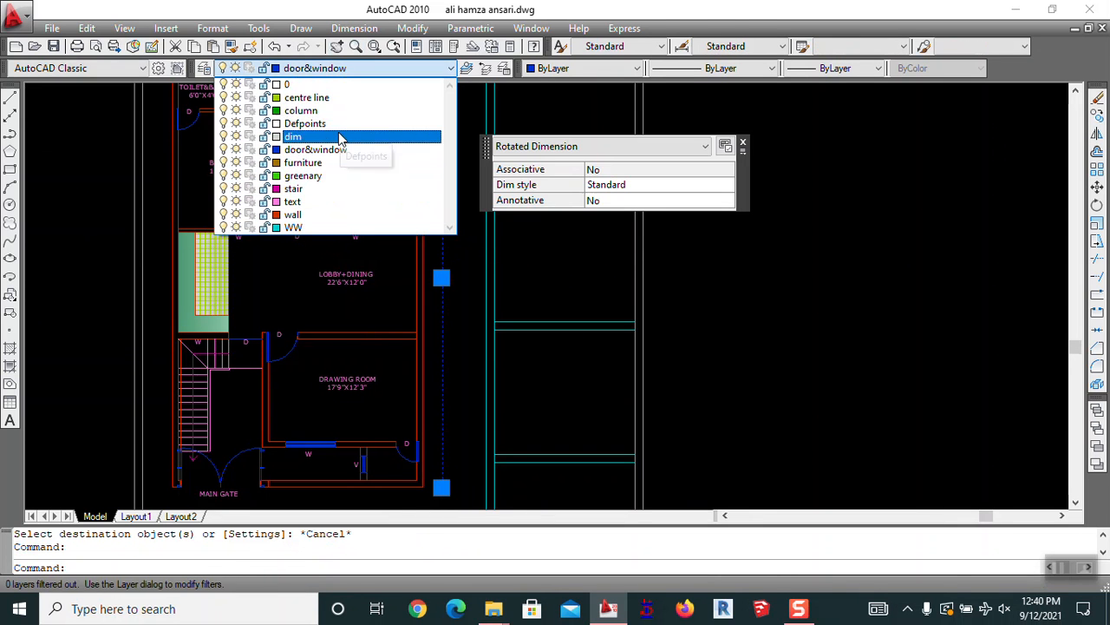
click(341, 137)
key(Escape)
Match the top dimension to the dim-layer dimension's properties with MATCHPROP
middle_drag(463, 290, 524, 271)
text(a)
key(Return)
click(510, 256)
middle_drag(454, 180, 478, 305)
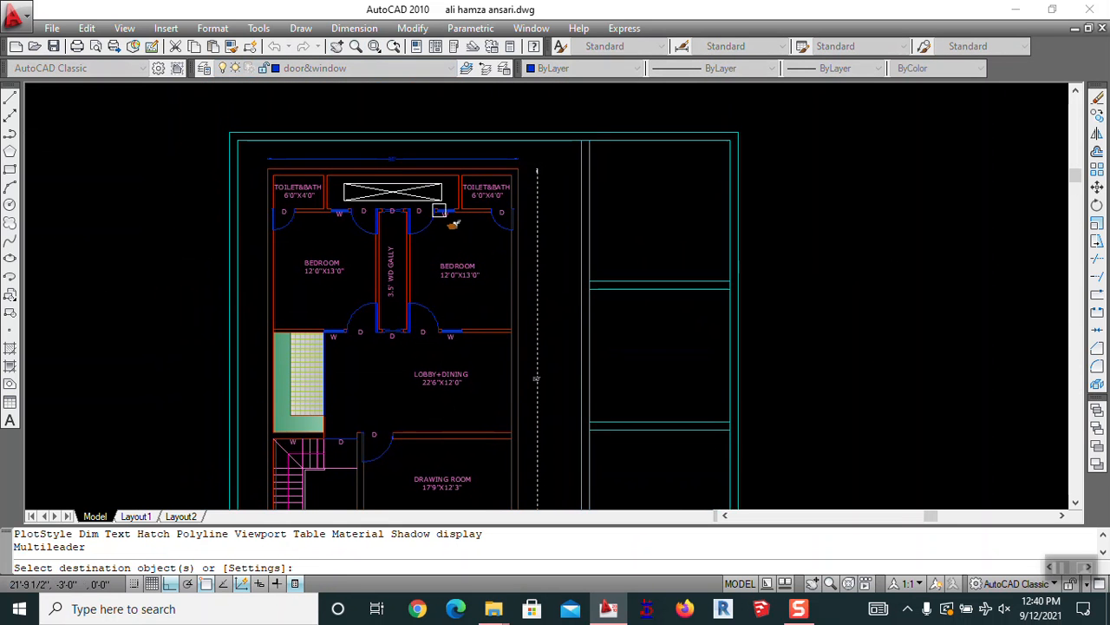
click(452, 160)
middle_drag(441, 376, 453, 184)
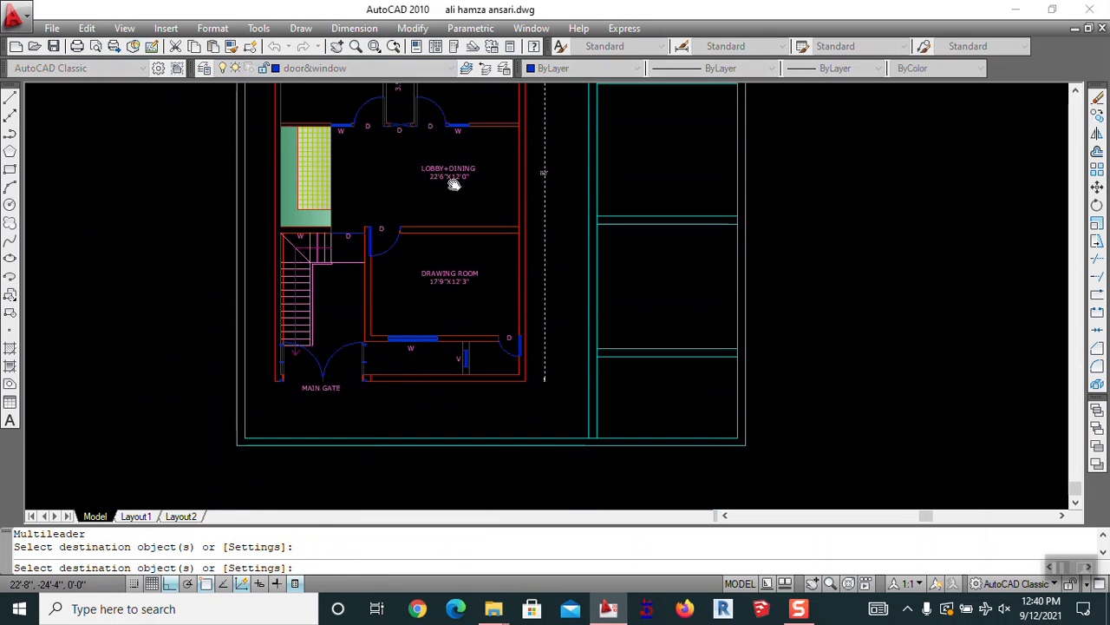
key(Escape)
key(Escape)
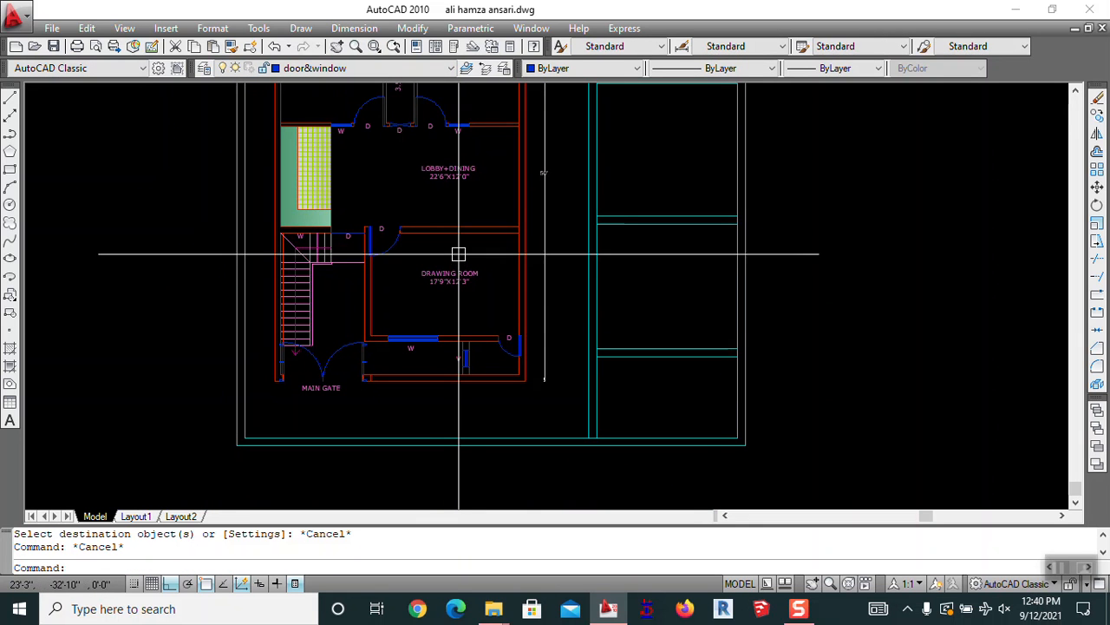
scroll(568, 262, down, 2)
mouse_move(660, 262)
middle_down()
mouse_move(585, 398)
mouse_move(582, 436)
middle_up()
Copy the TOILET&BATH label into the right-hand panel
text(CO COPY)
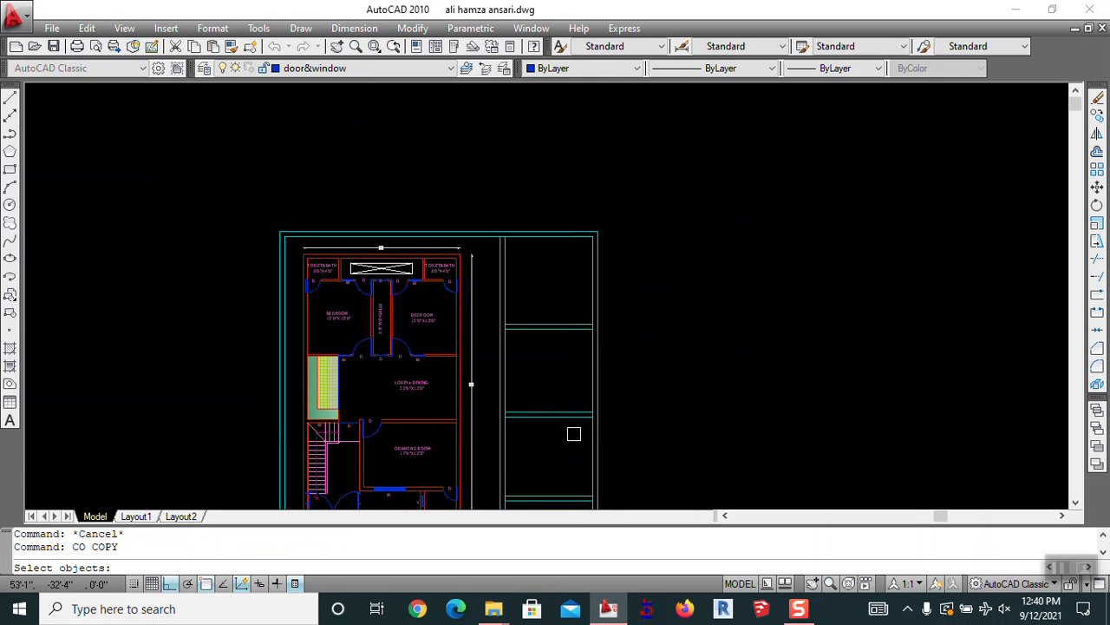
key(space)
scroll(433, 256, up, 4)
click(434, 282)
key(space)
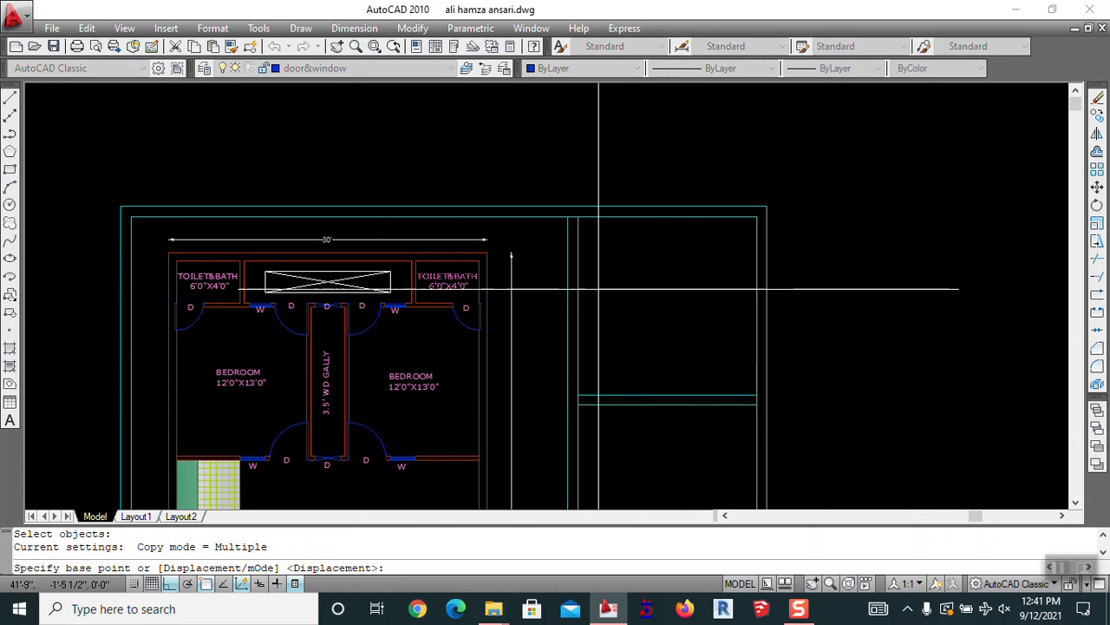
click(429, 277)
click(620, 276)
key(Escape)
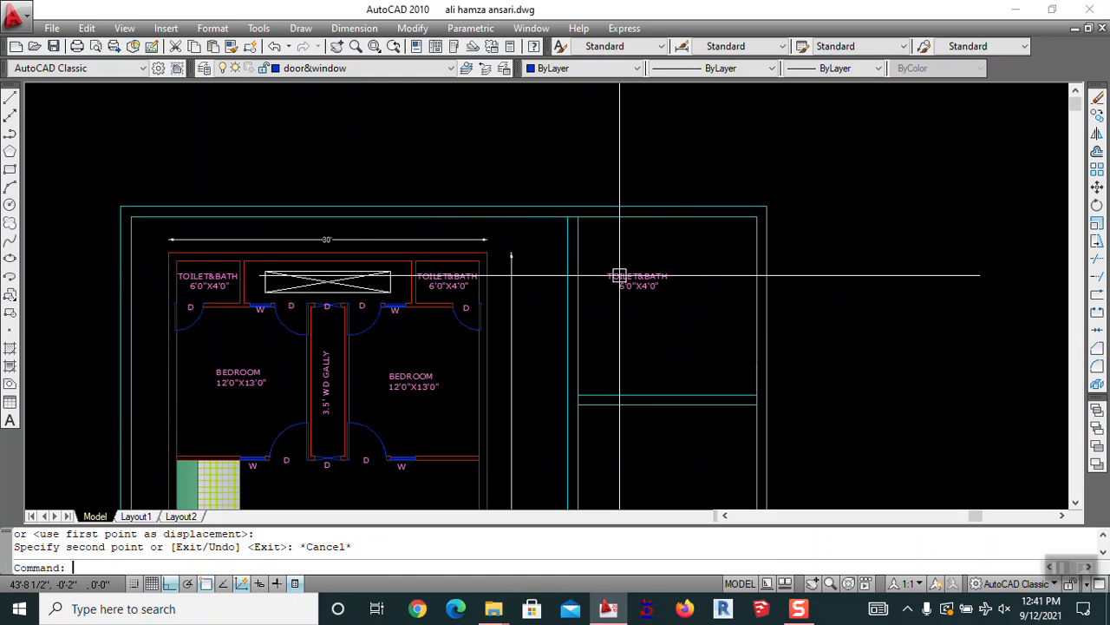
Change the copied text to 'NOTE:-ALL DIMENSIONS IN FEET INCHES' and widen it onto one line
text(ED)
key(space)
click(619, 276)
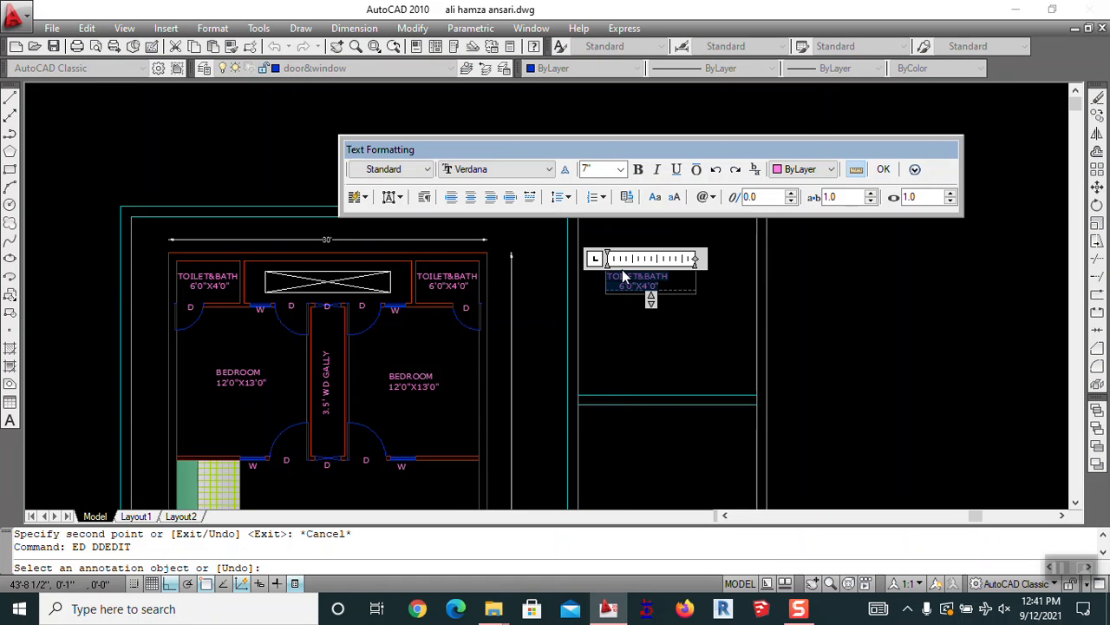
text(NOTE:-)
scroll(622, 273, up, 6)
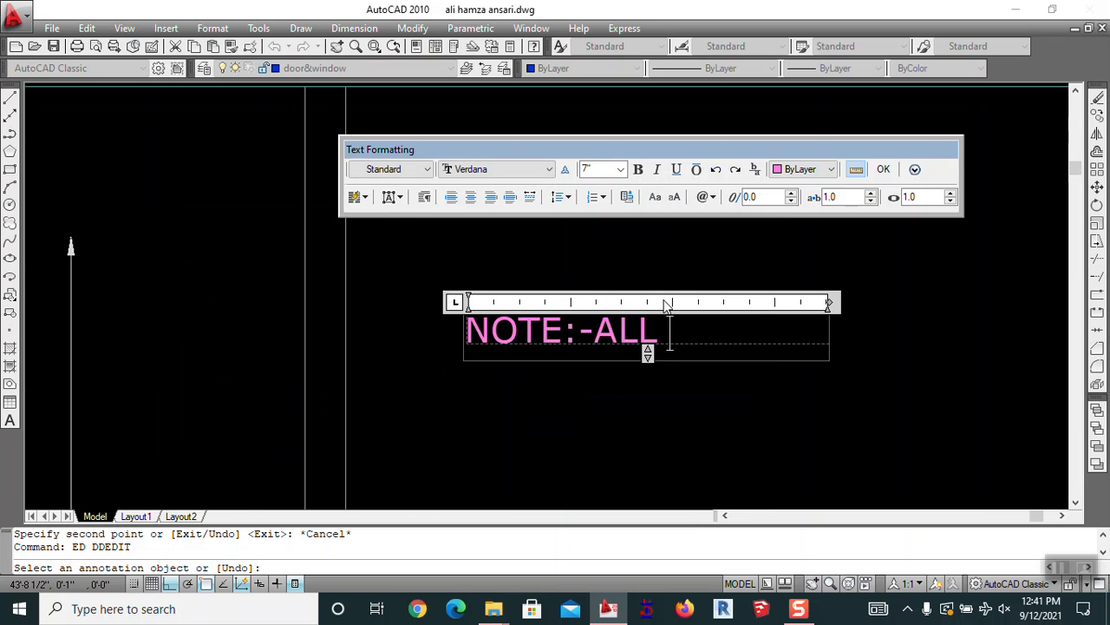
text(NSIONS)
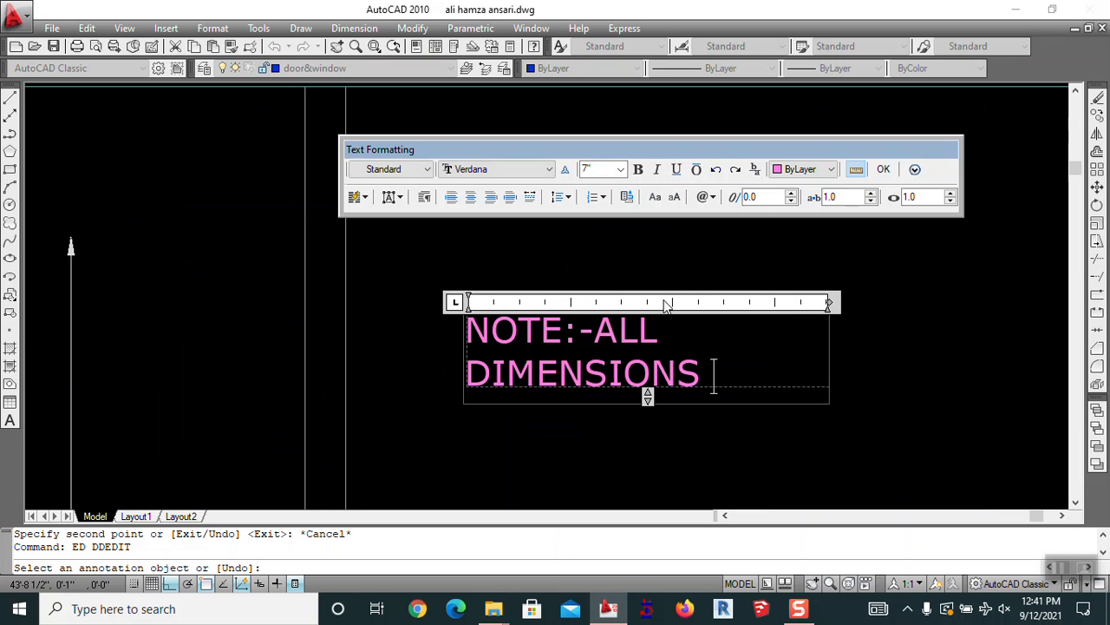
text( IN FEET INCHES)
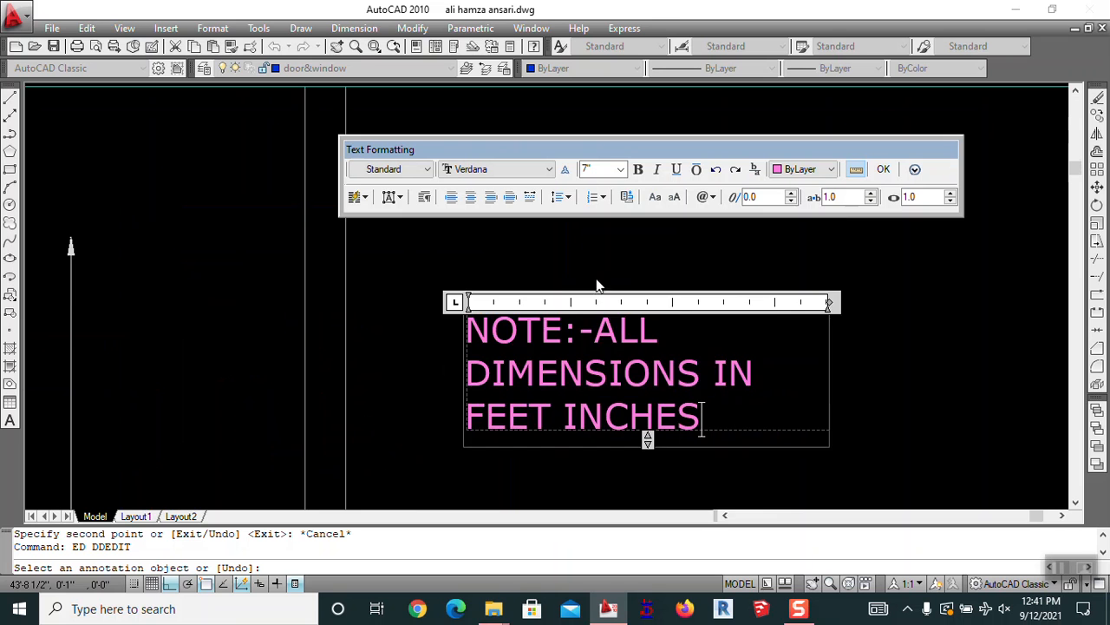
scroll(597, 284, down, 3)
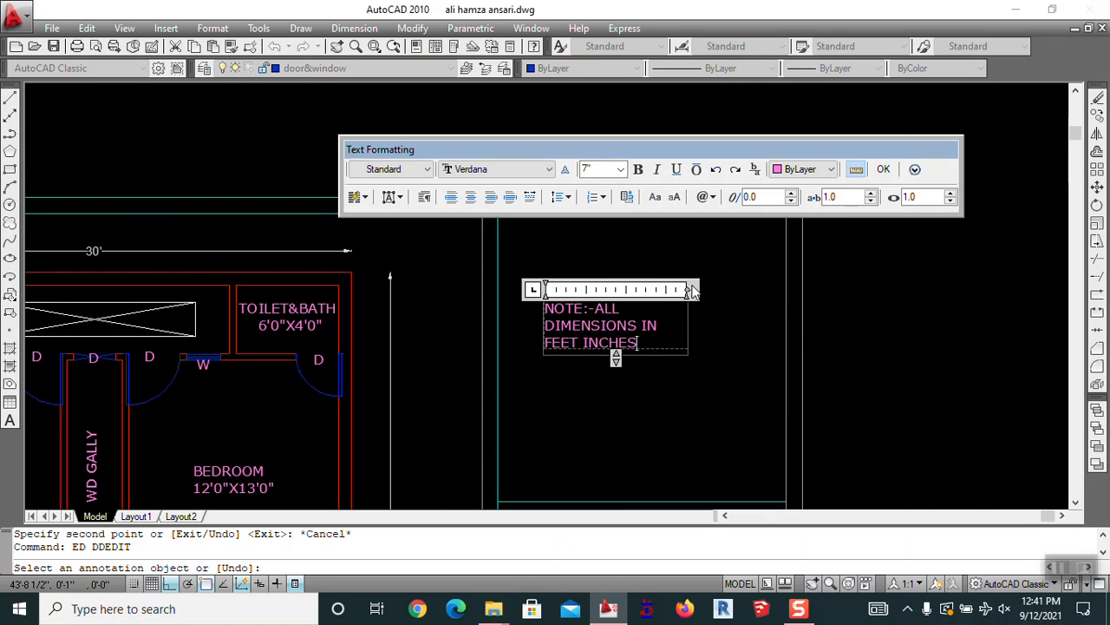
drag(685, 289, 892, 291)
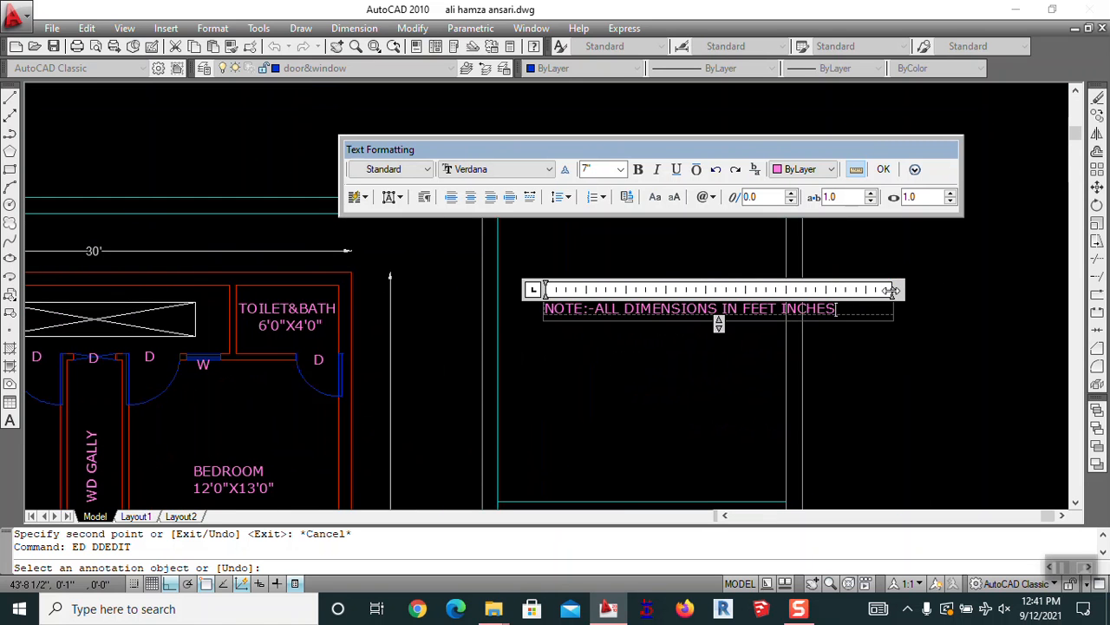
click(832, 335)
key(Escape)
middle_drag(776, 339, 712, 295)
text(m)
key(Return)
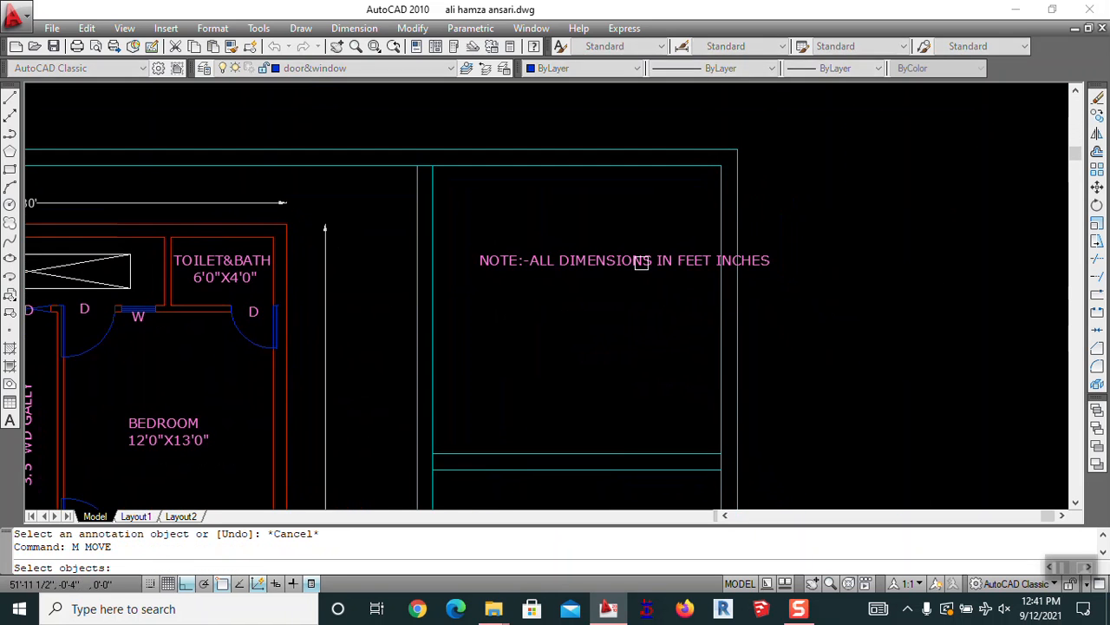
Nudge the note slightly left and up within the side panel
click(641, 272)
key(Return)
click(967, 343)
click(942, 348)
click(656, 266)
key(Return)
click(888, 321)
click(887, 261)
key(Return)
click(692, 202)
click(624, 219)
click(672, 249)
key(Return)
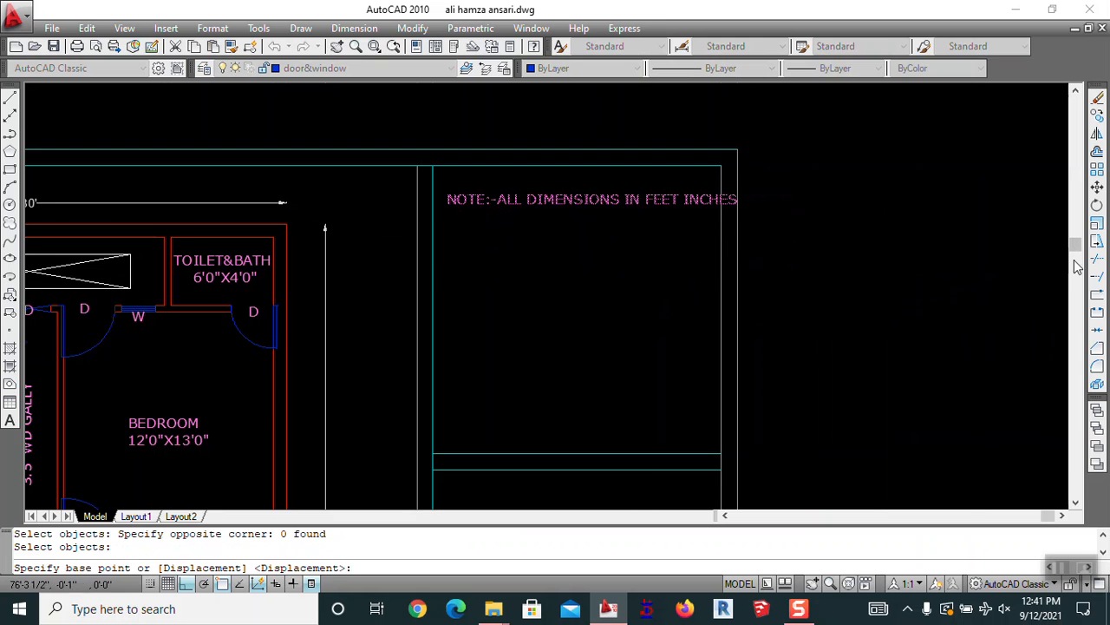
click(1075, 262)
scroll(848, 308, down, 2)
middle_drag(757, 180, 716, 314)
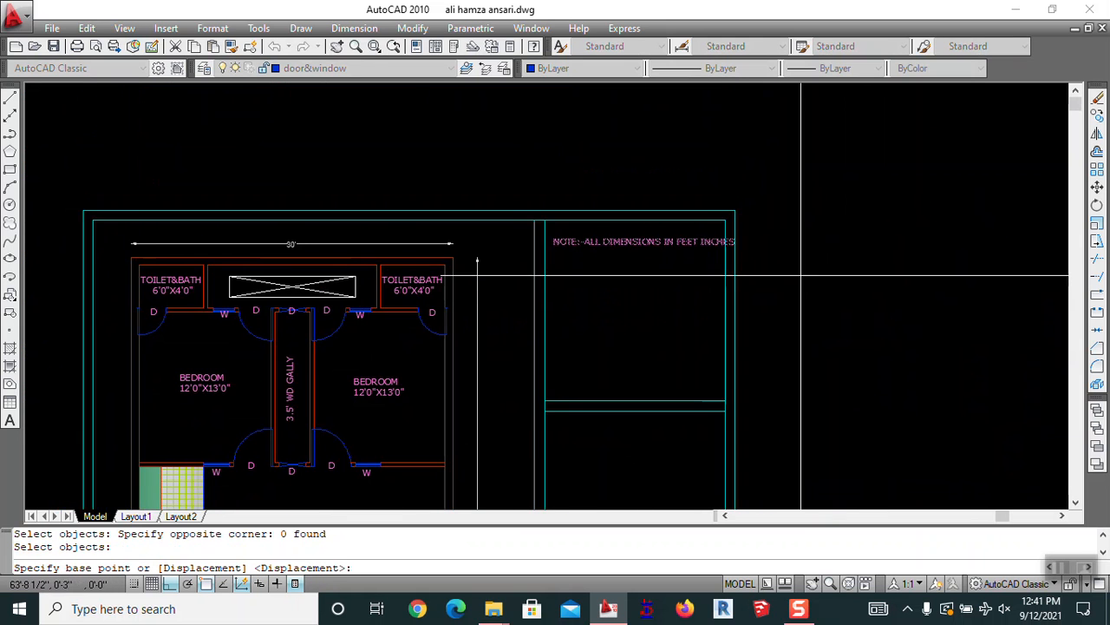
scroll(789, 276, up, 2)
click(873, 286)
key(Escape)
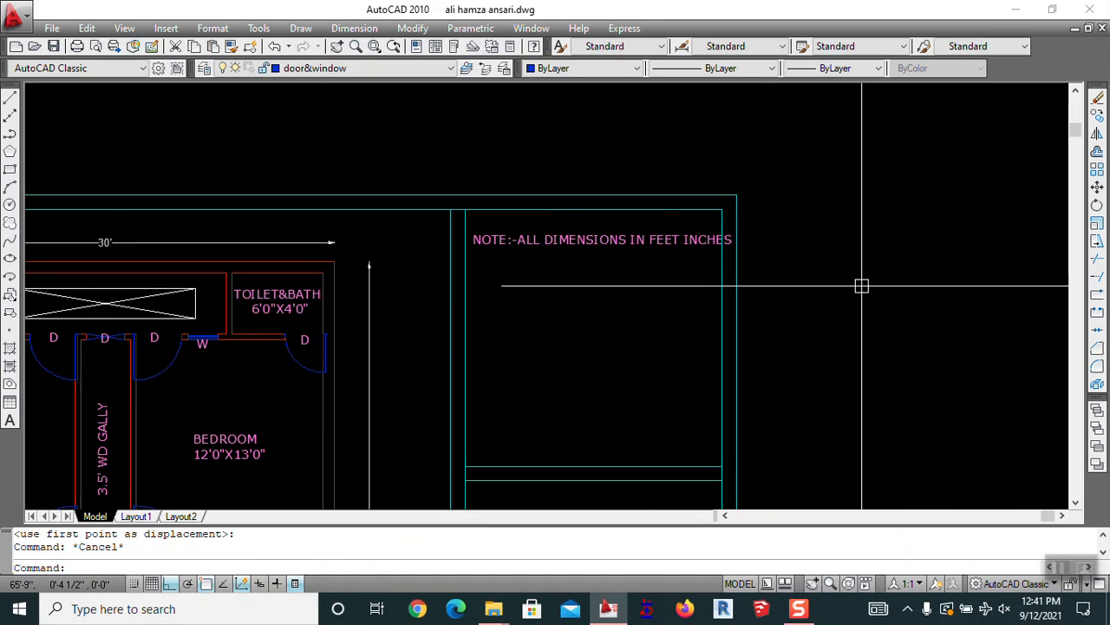
Set the whole note's text height to 6 inches
text(ED)
key(Return)
click(691, 243)
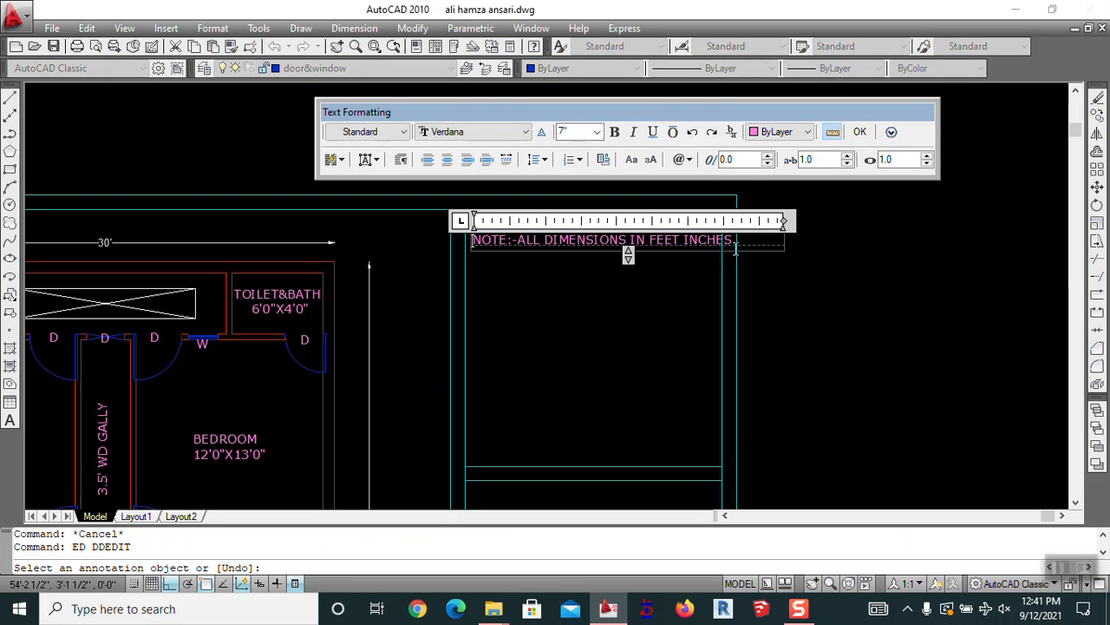
drag(704, 242, 424, 253)
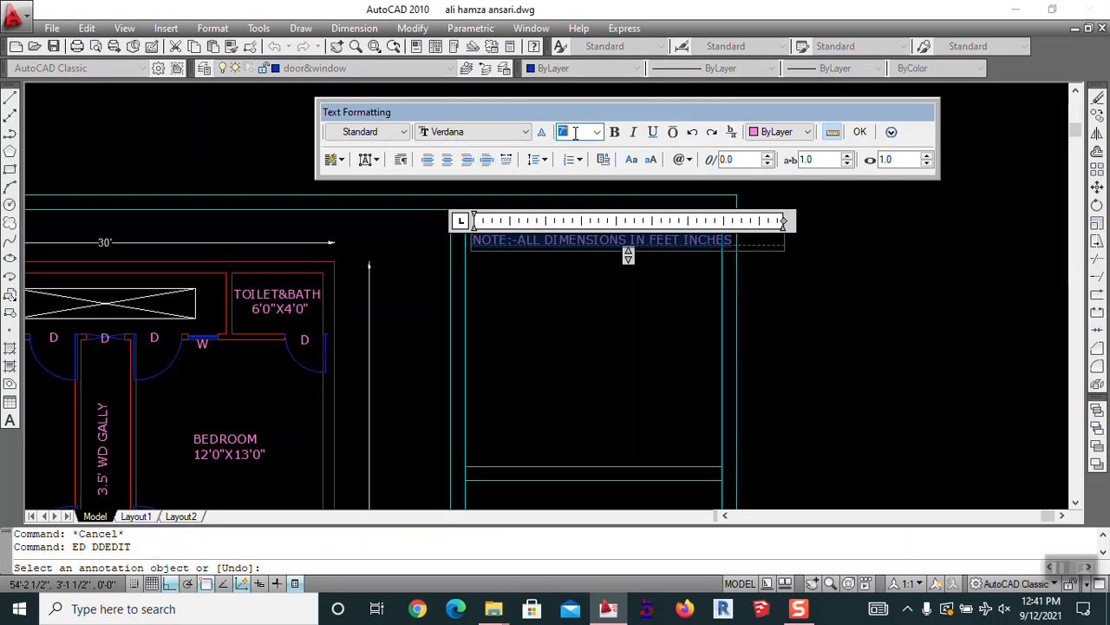
text(6)
key(Return)
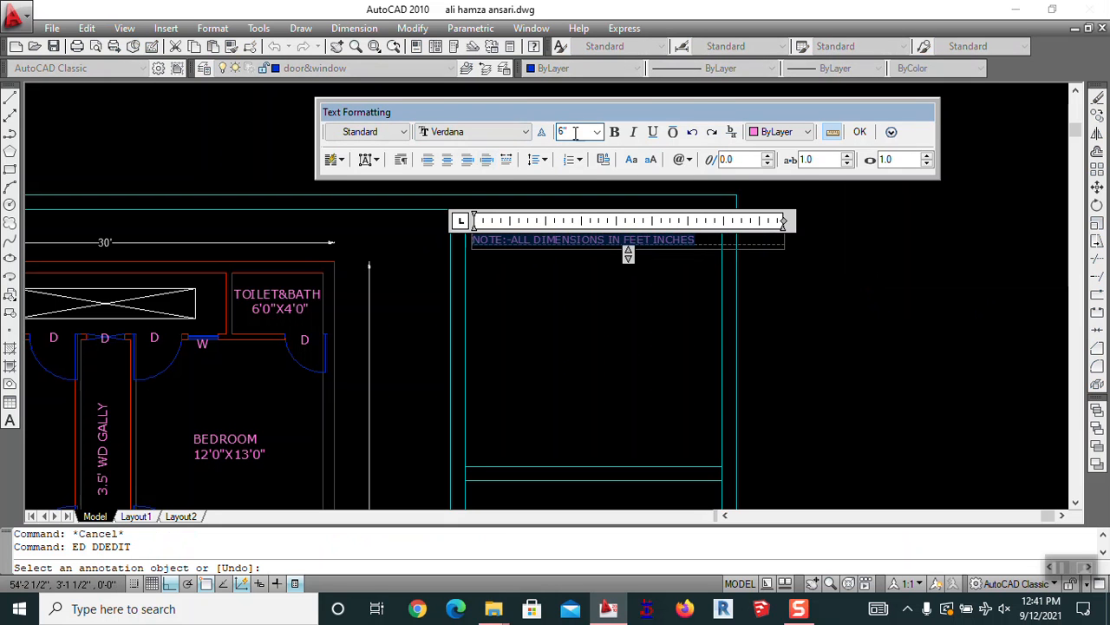
click(566, 297)
key(Escape)
Move the resized note near the top of the side panel
scroll(579, 261, up, 3)
middle_drag(581, 272, 602, 211)
scroll(607, 254, down, 2)
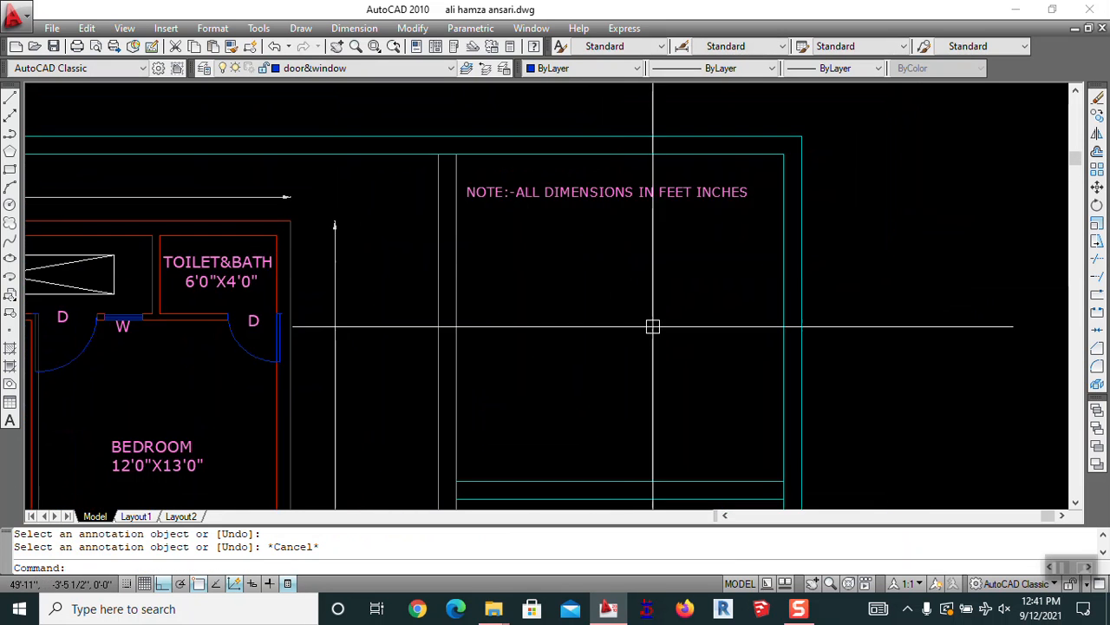
key(Escape)
text(m)
key(Return)
click(555, 162)
key(Return)
click(533, 214)
click(542, 210)
key(Return)
click(562, 158)
key(Return)
click(588, 258)
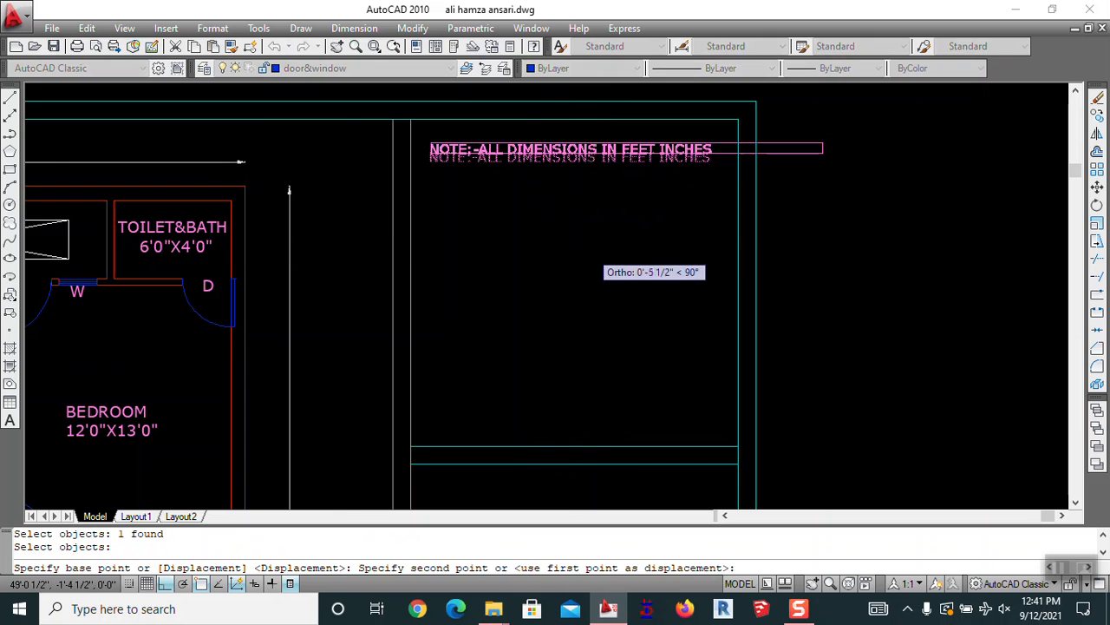
click(591, 250)
Reframe the floor plan and open the Plot dialog with Ctrl+P
scroll(599, 260, down, 5)
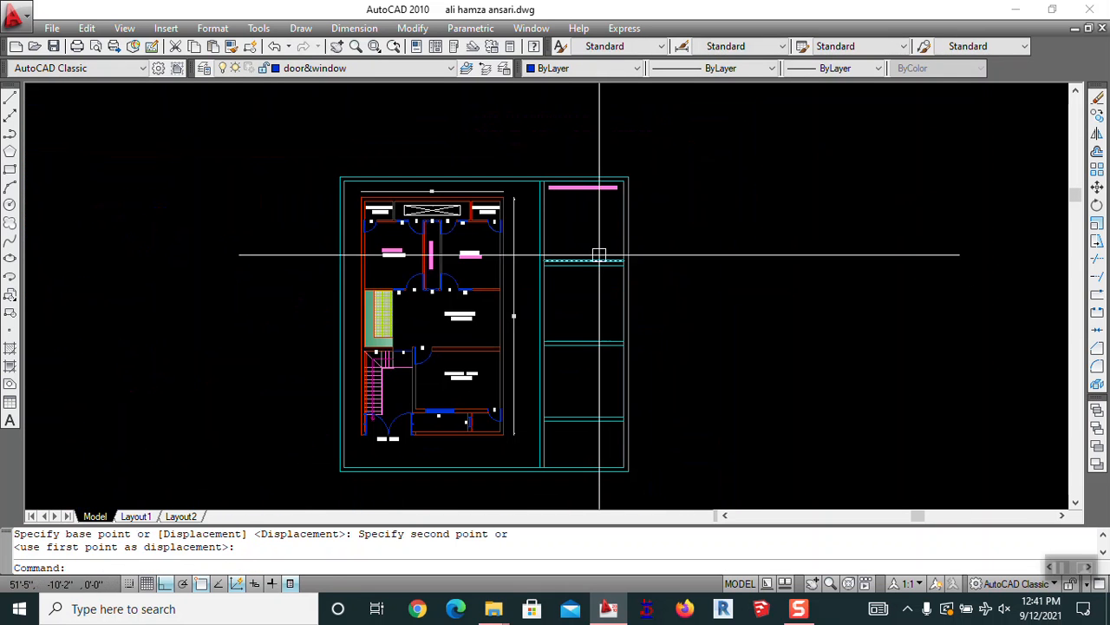
mouse_move(592, 261)
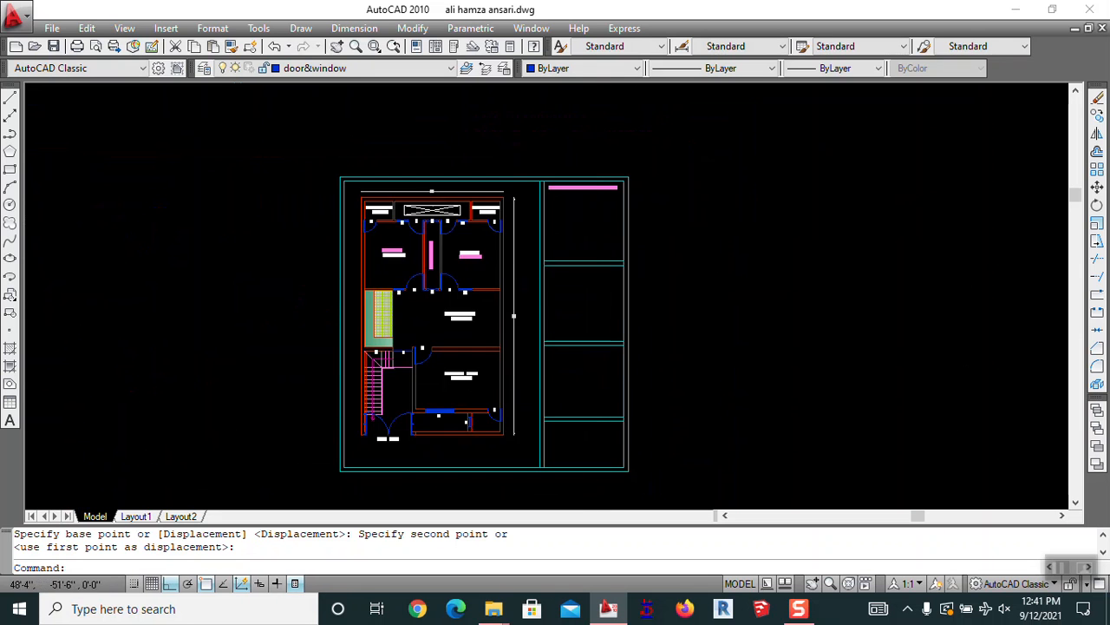
scroll(588, 448, up, 2)
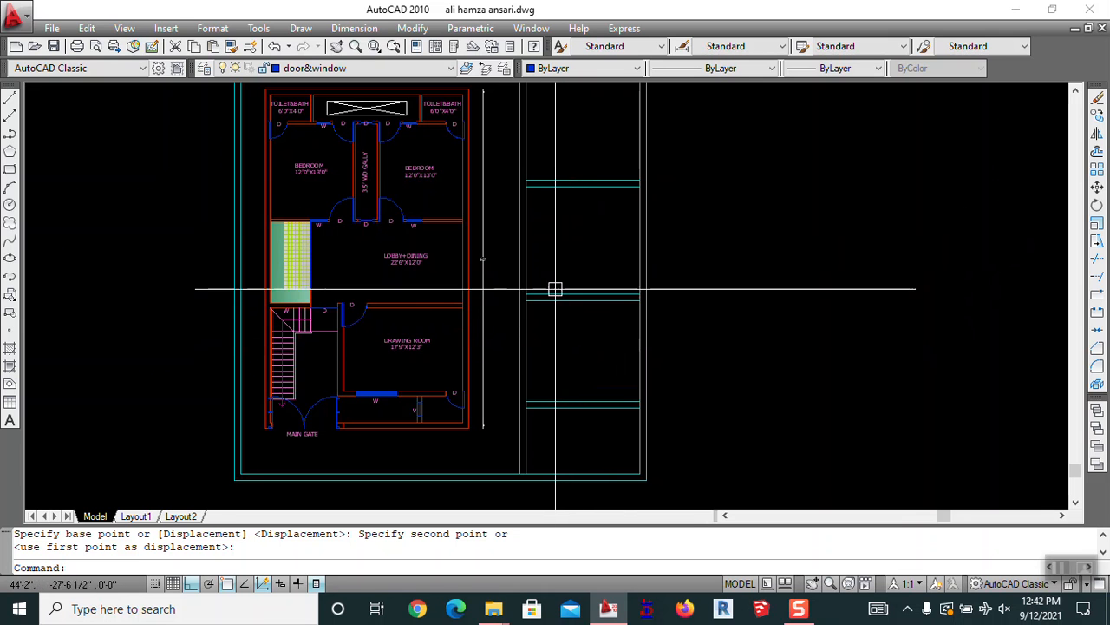
scroll(573, 276, down, 2)
middle_drag(572, 277, 577, 321)
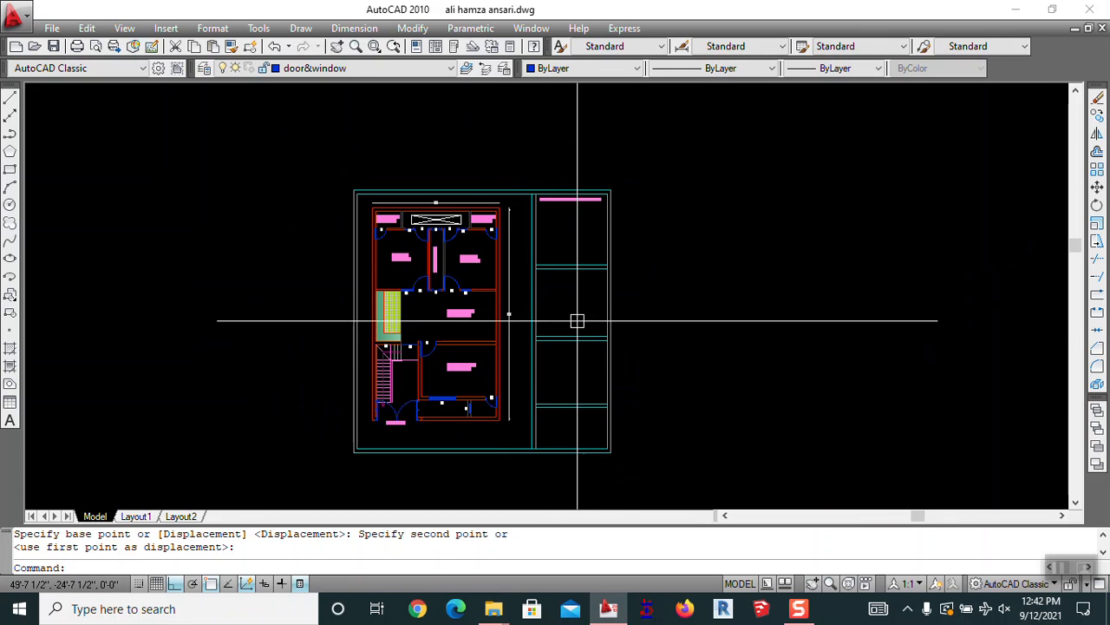
key(ctrl+p)
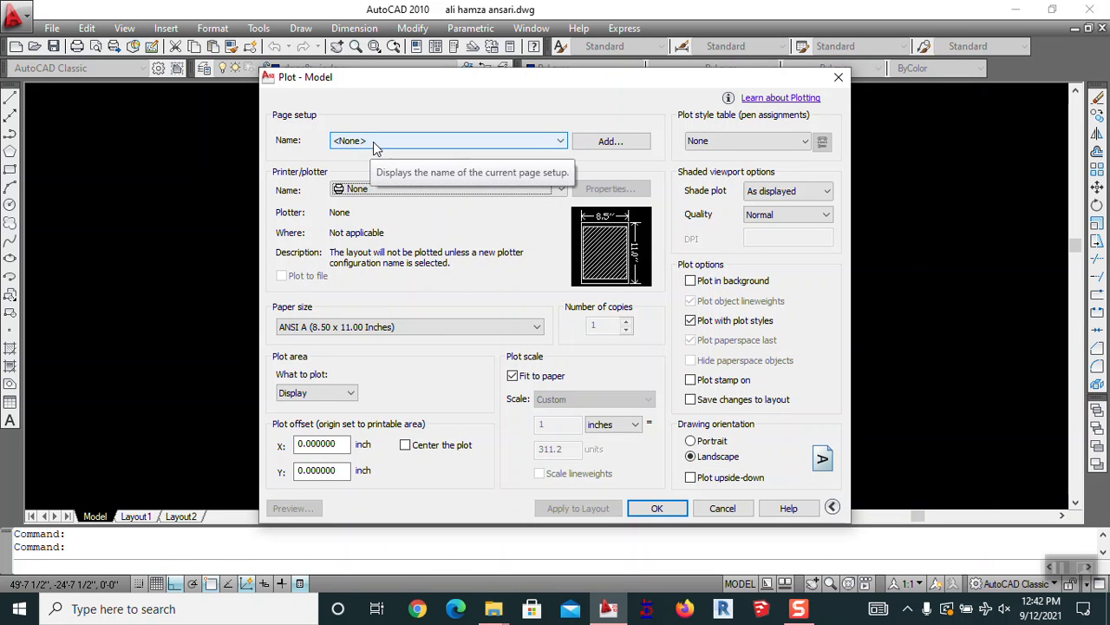
Plot through DWG To PDF.pc3 on ISO A3 (297 x 420 mm) paper with a Window plot area
click(342, 187)
scroll(419, 260, down, 1)
click(399, 272)
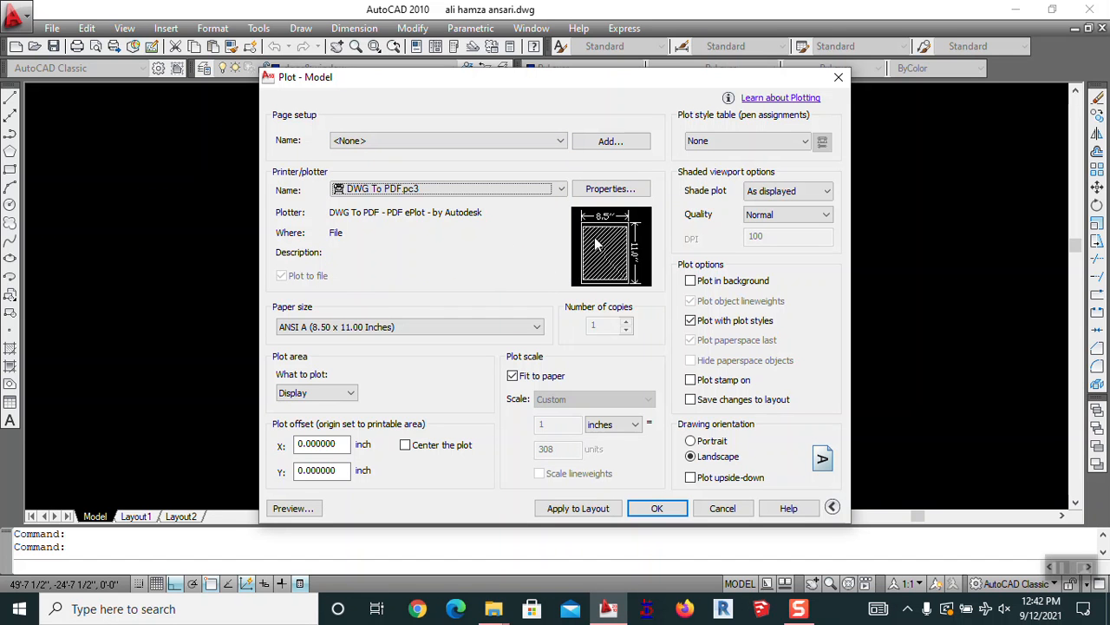
click(296, 334)
scroll(312, 138, up, 2)
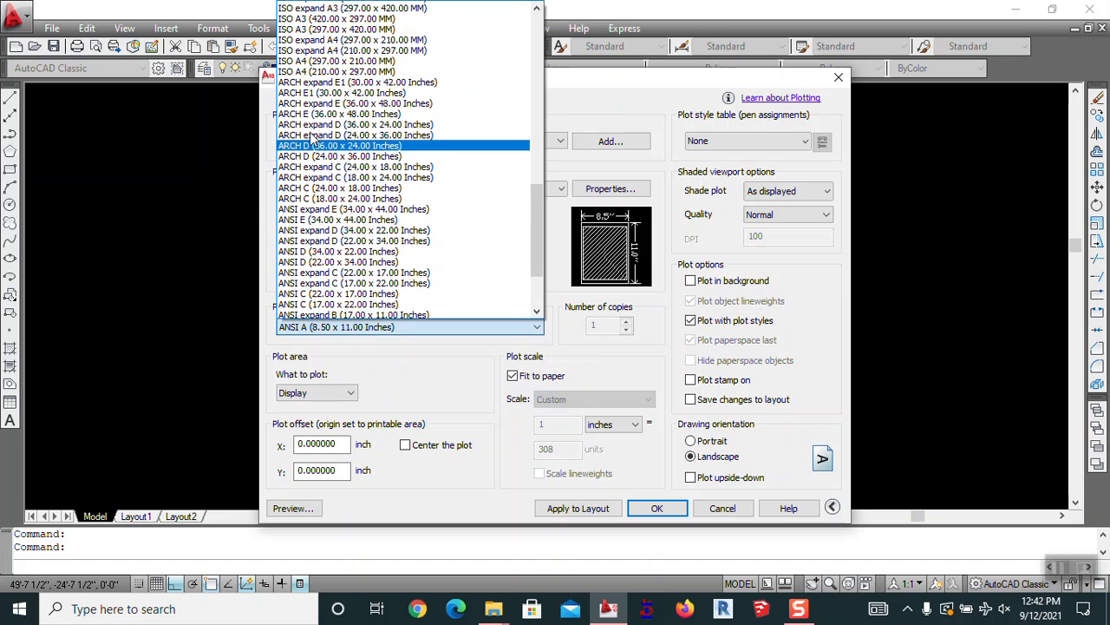
scroll(310, 137, up, 2)
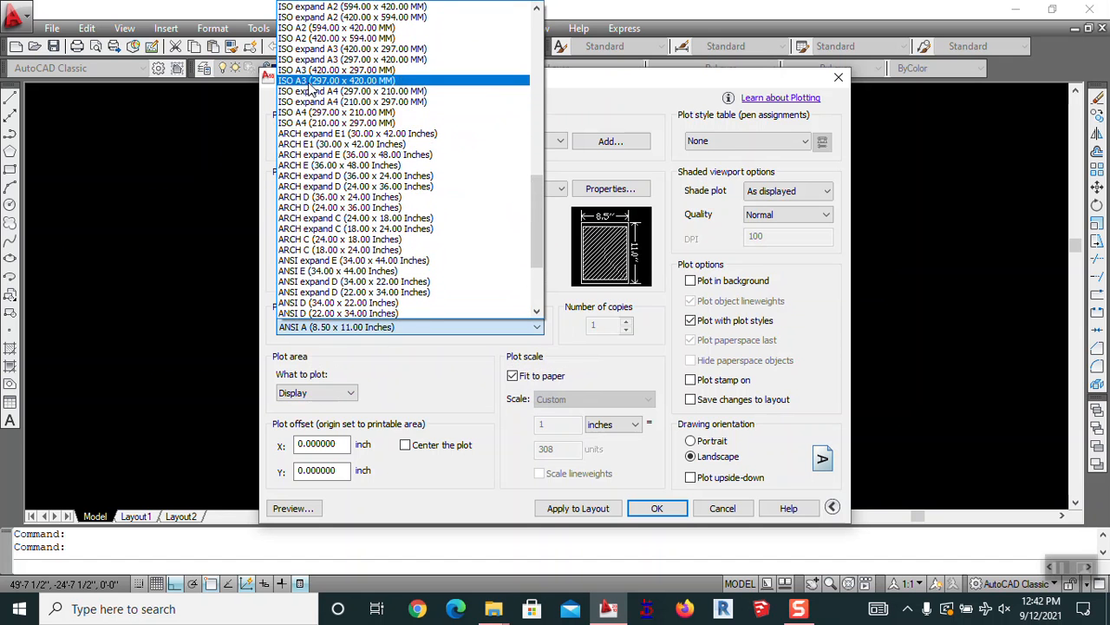
click(310, 81)
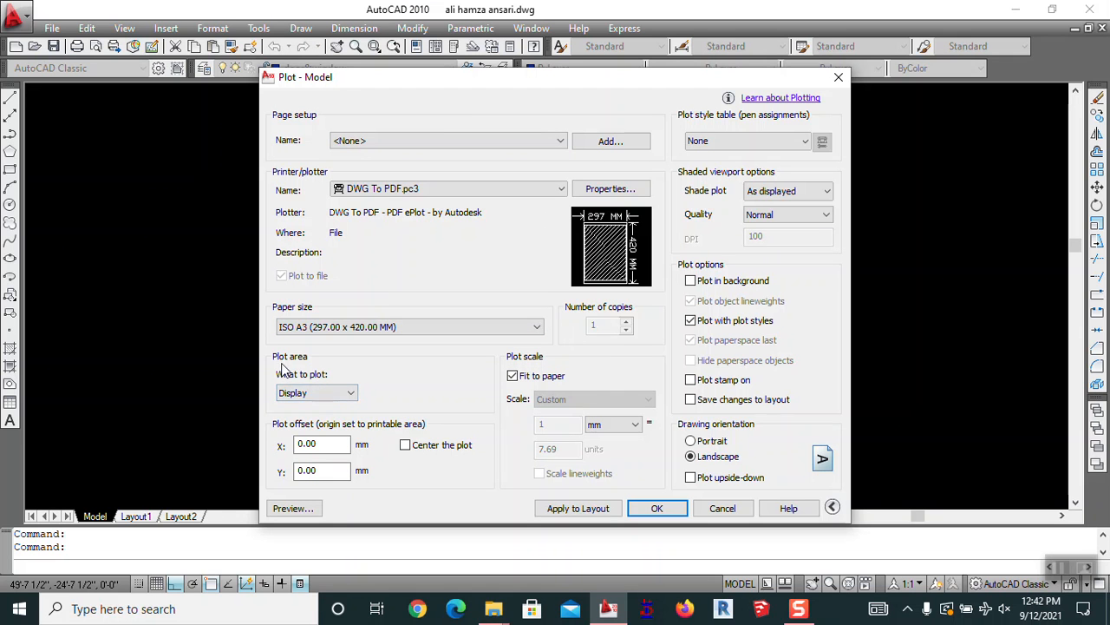
click(314, 392)
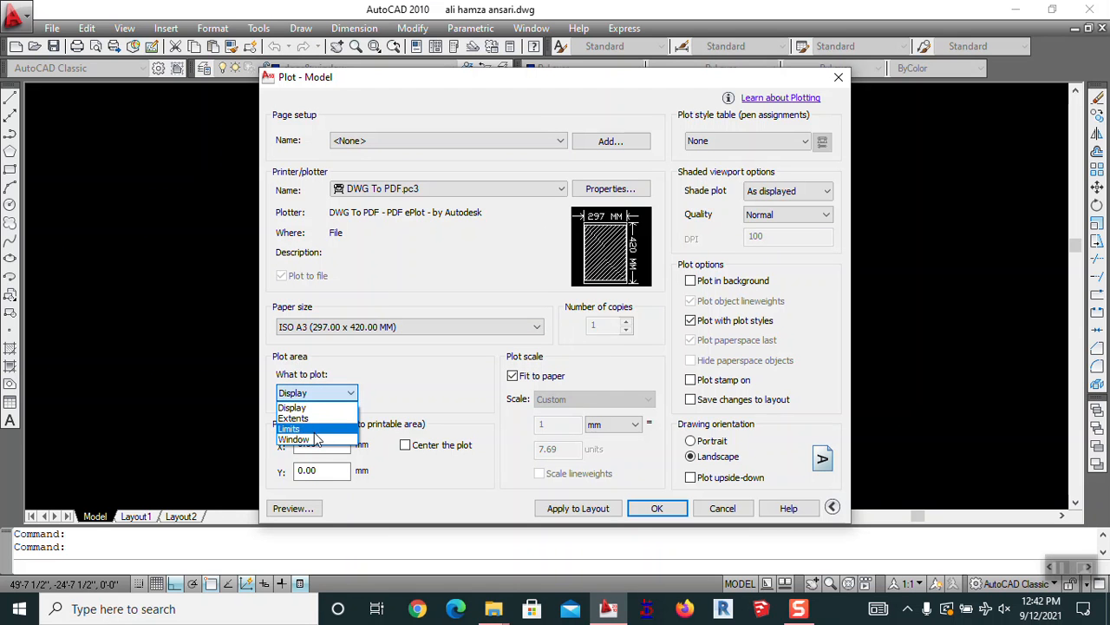
click(314, 440)
Pick the cyan border's bottom-left and top-right corners as the plot window
scroll(359, 456, up, 6)
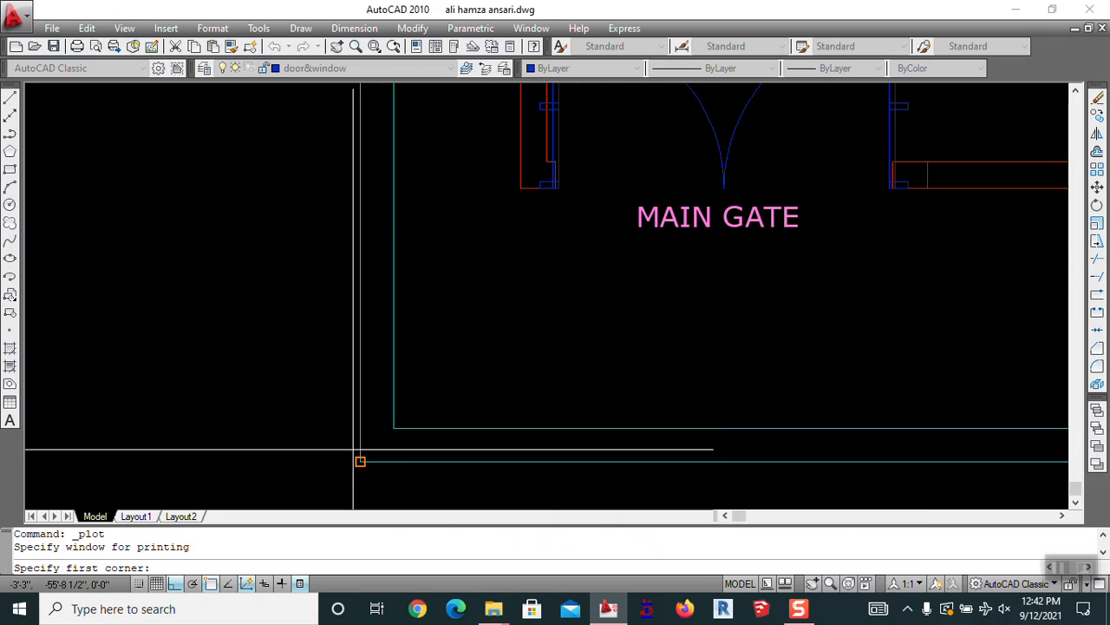
click(360, 461)
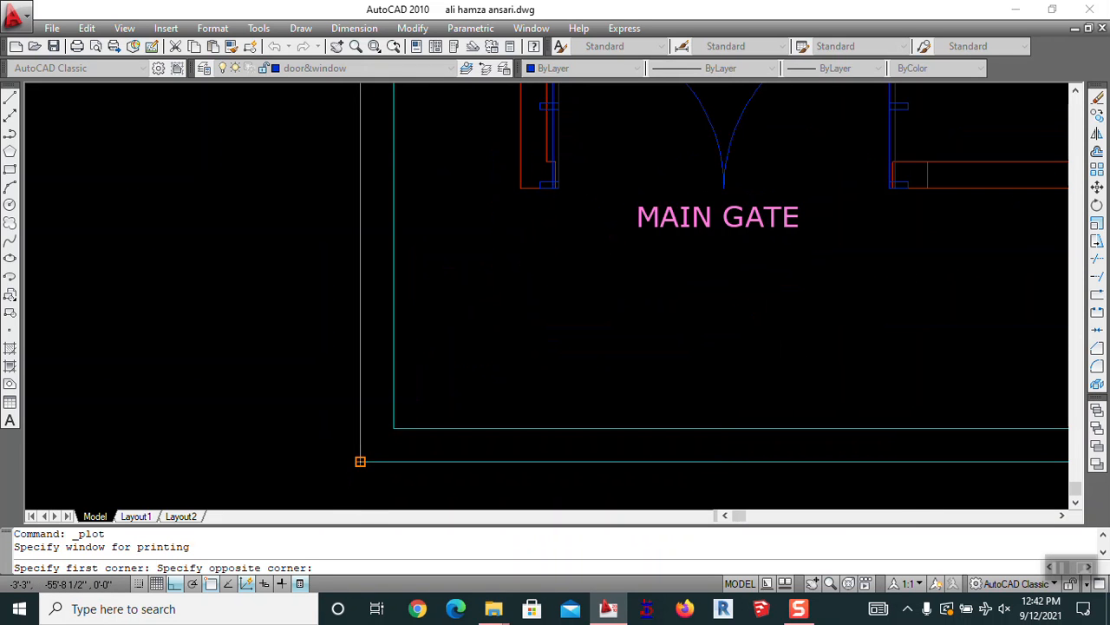
scroll(359, 461, down, 5)
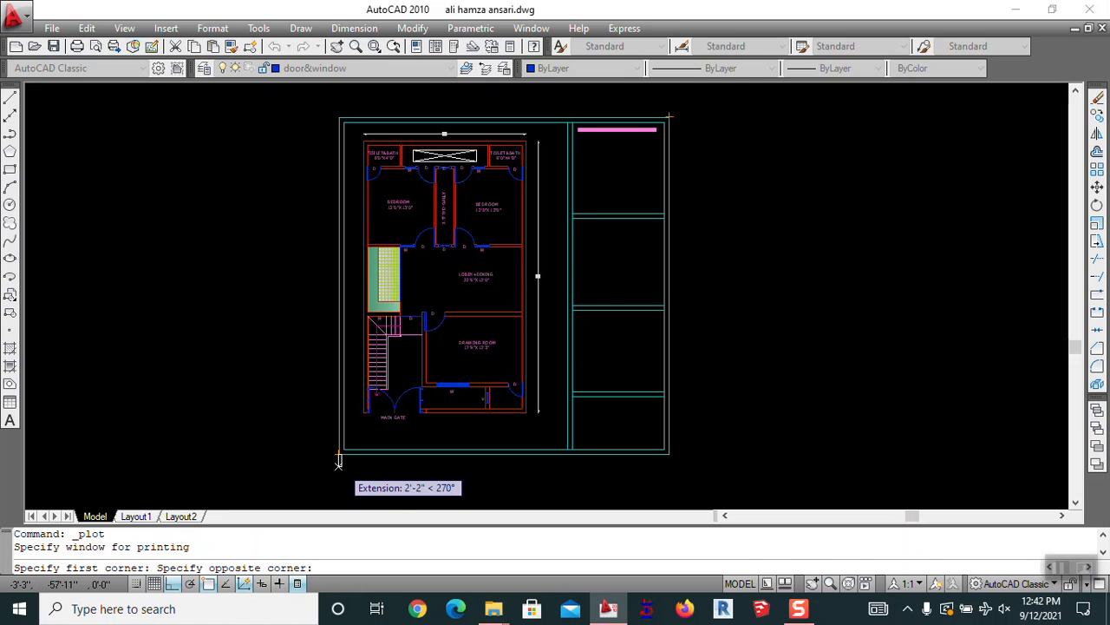
scroll(685, 95, up, 5)
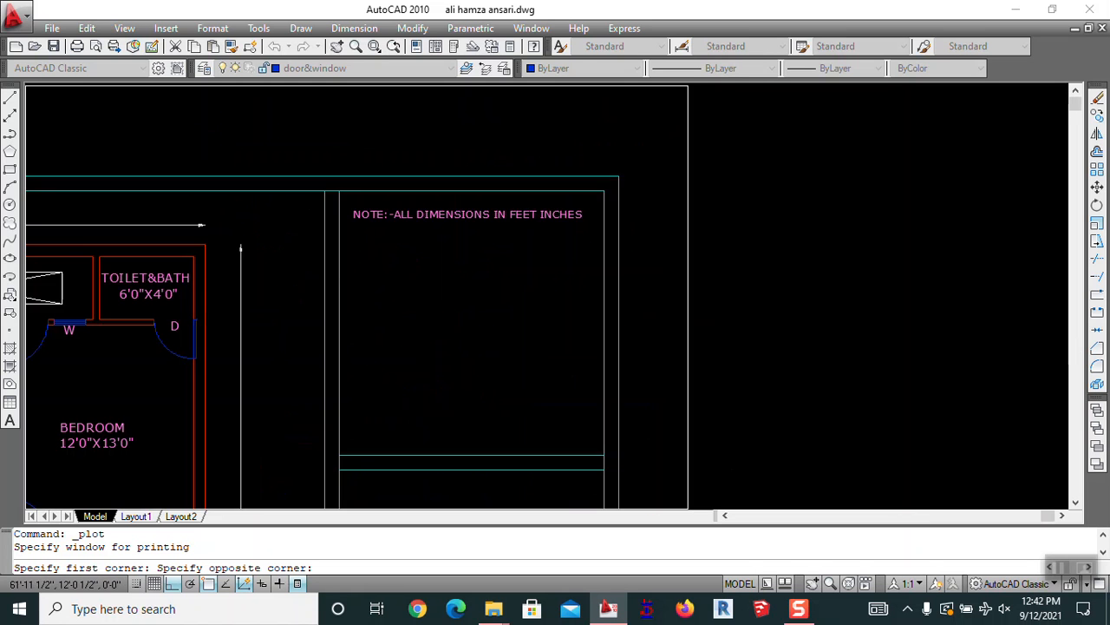
click(618, 176)
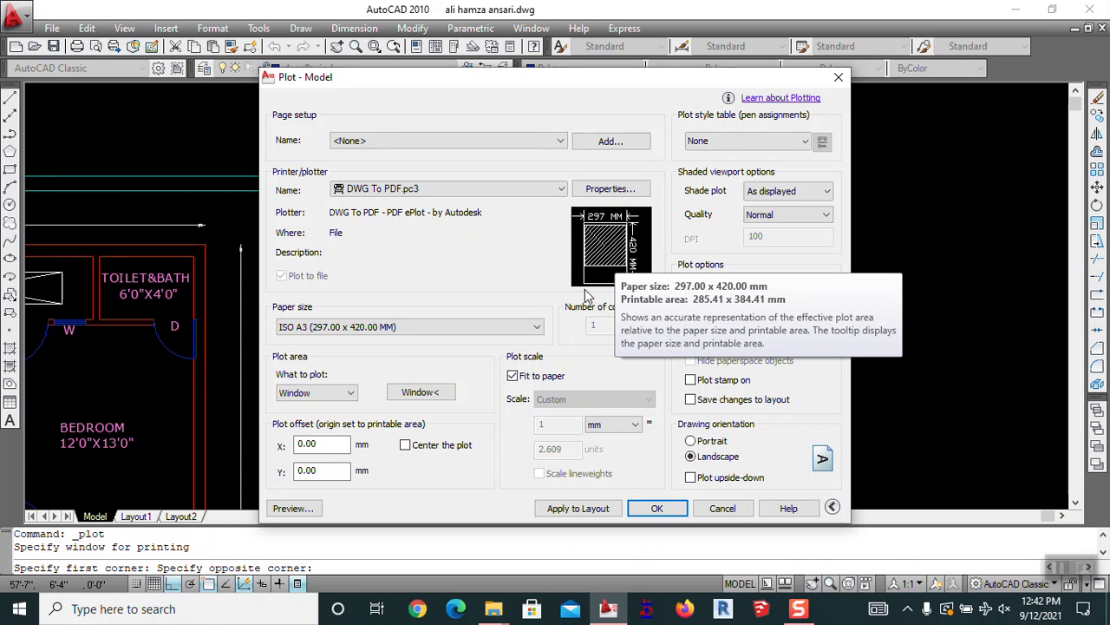
Center the plot in portrait orientation on ISO A4 (297 x 210 mm) paper
click(405, 447)
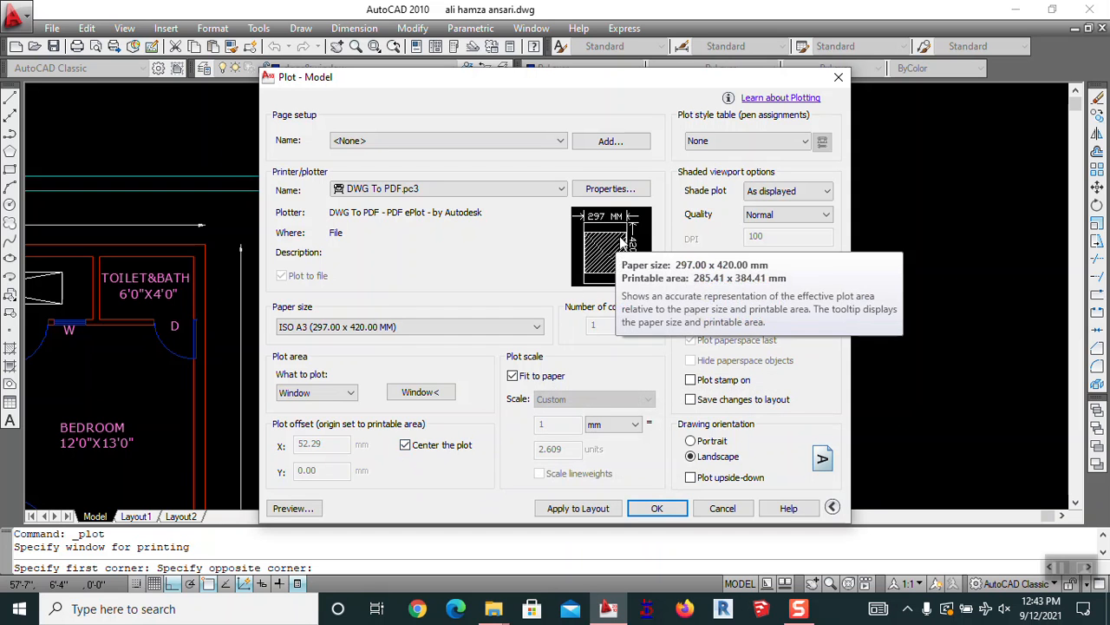
click(692, 440)
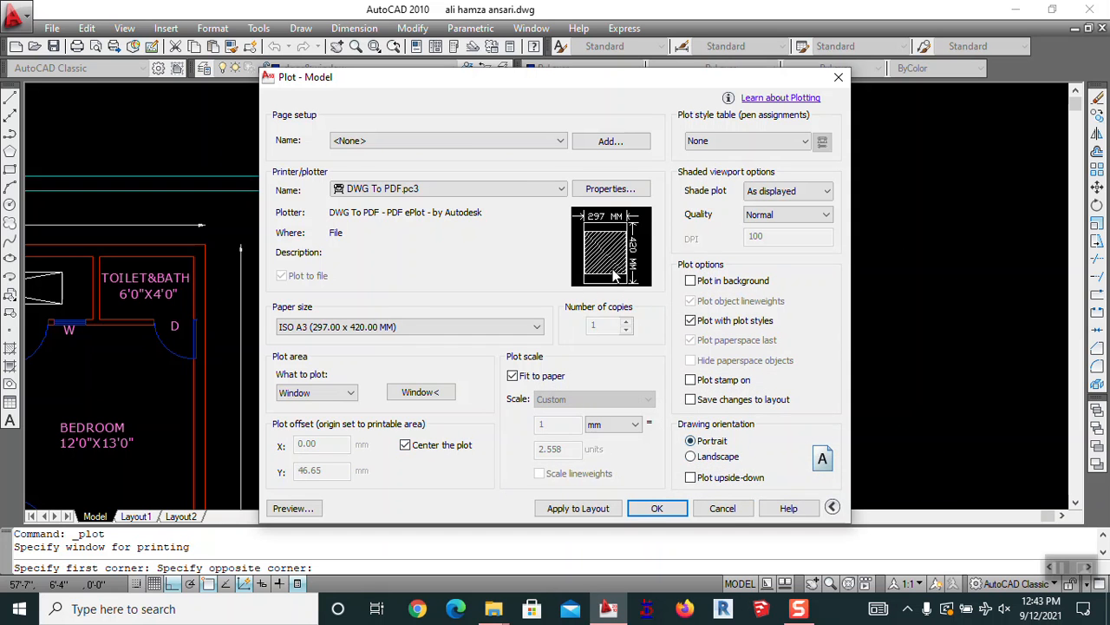
click(314, 329)
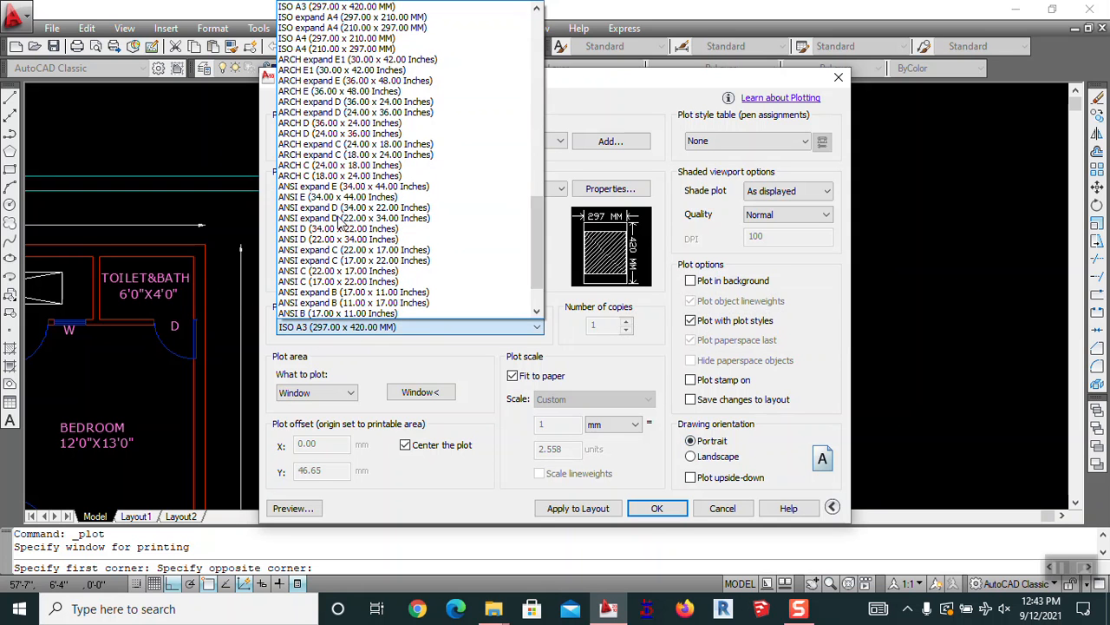
click(324, 39)
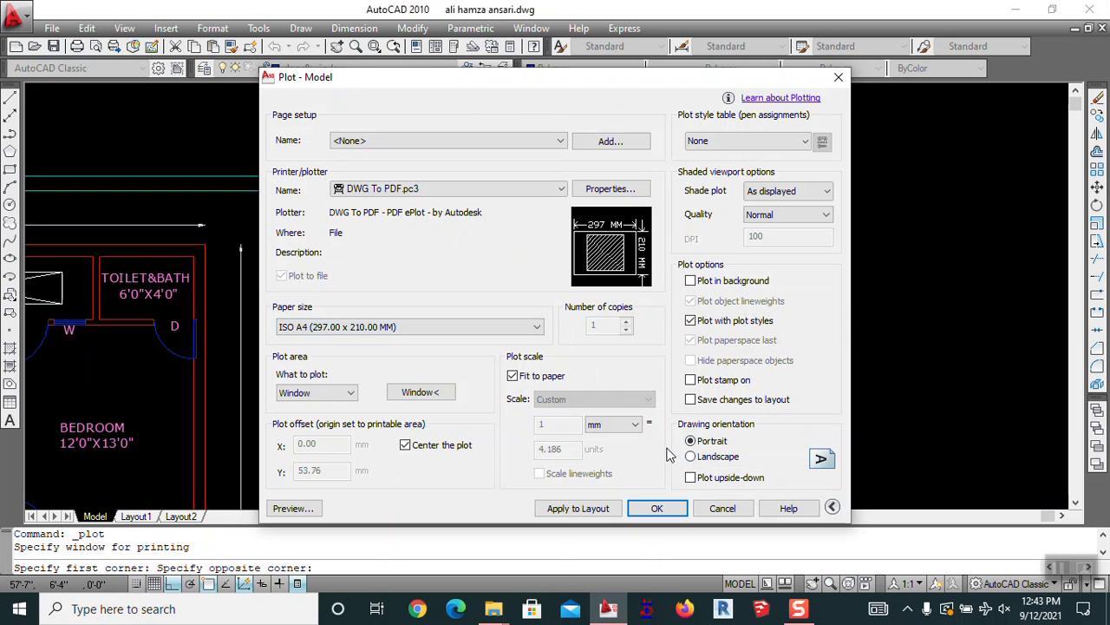
Re-pick the plot window on the drawing, keeping the page in portrait orientation
click(420, 392)
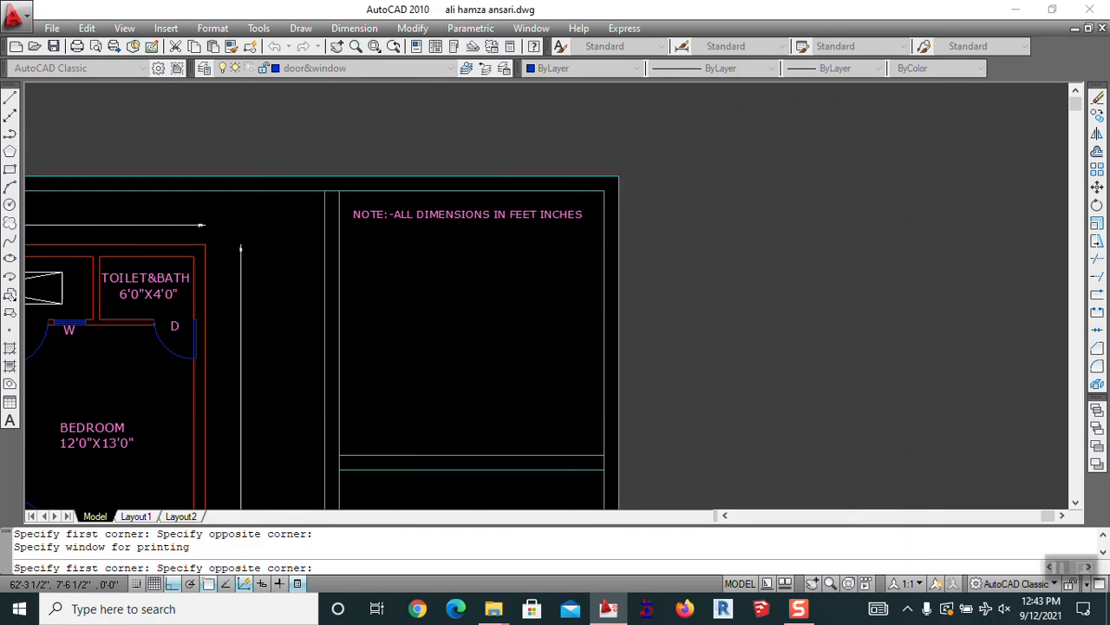
scroll(619, 176, down, 5)
scroll(521, 299, up, 4)
click(512, 289)
click(512, 290)
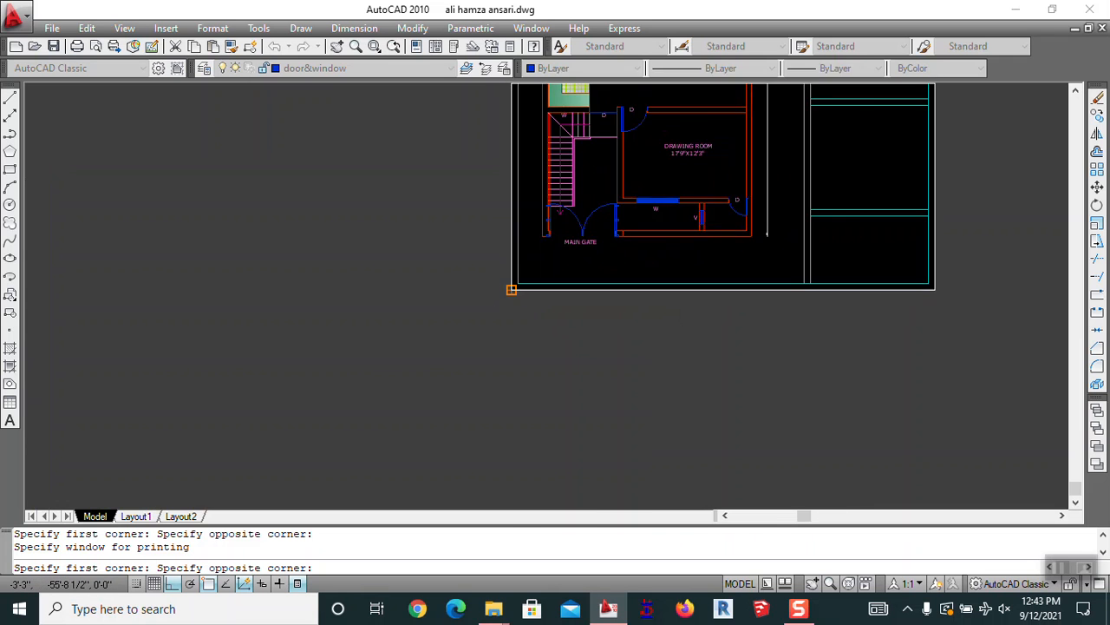
click(694, 453)
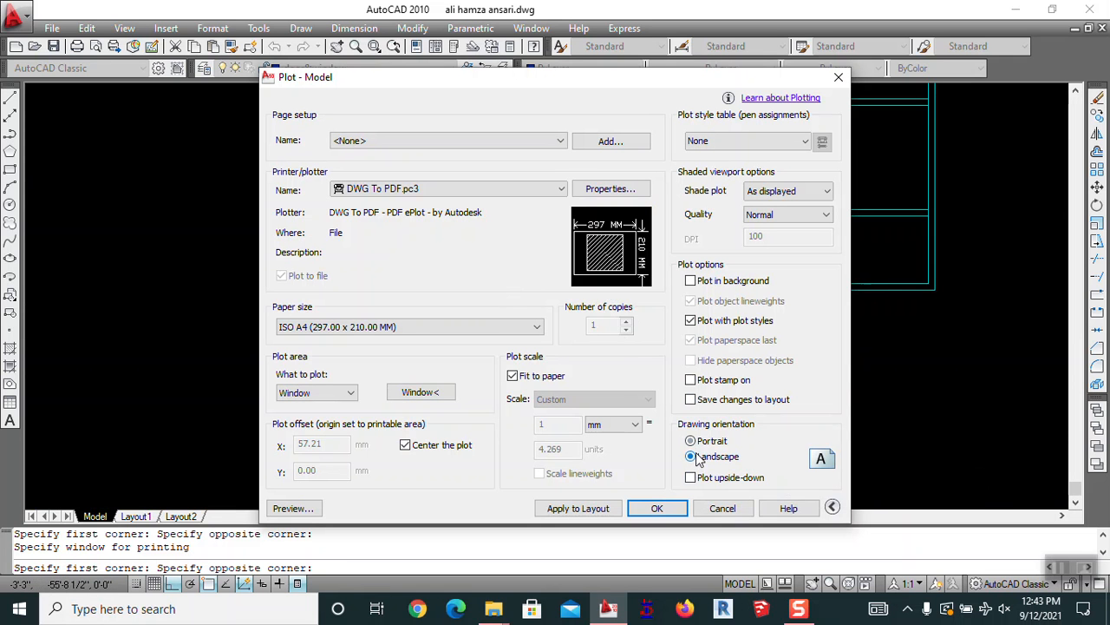
click(690, 442)
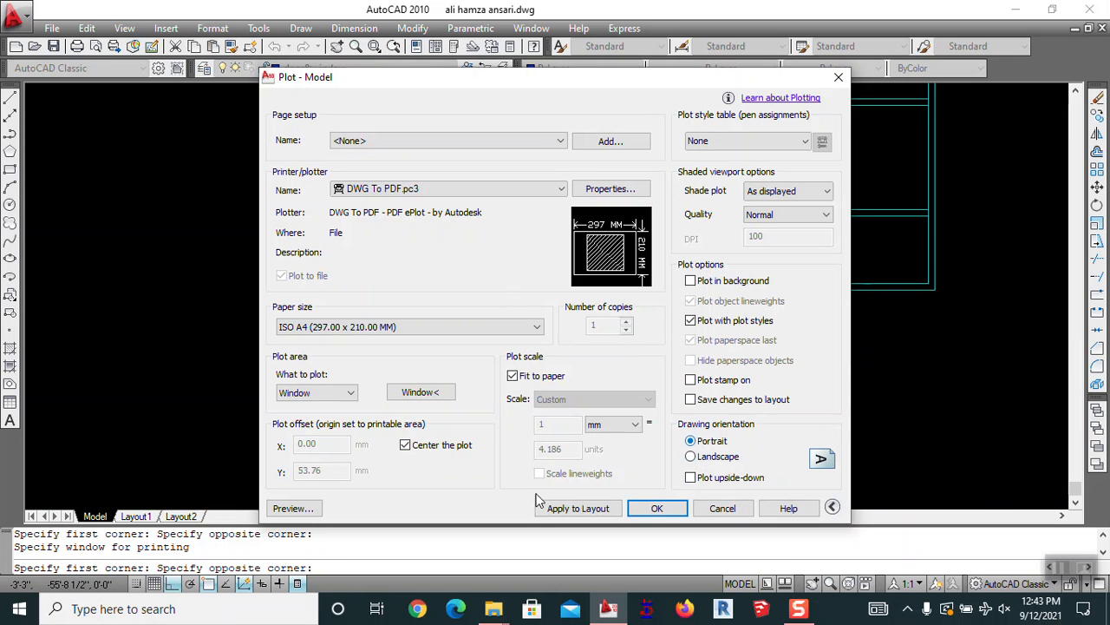
Preview the A4 plot, then plot it to a PDF saved on the Desktop
click(286, 508)
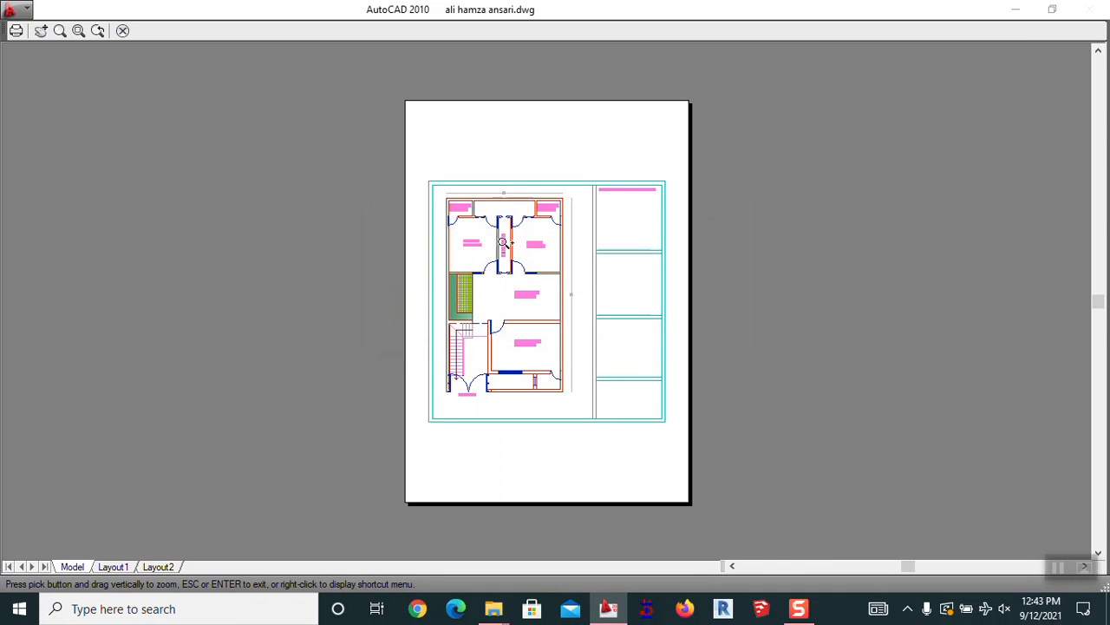
right_click(503, 242)
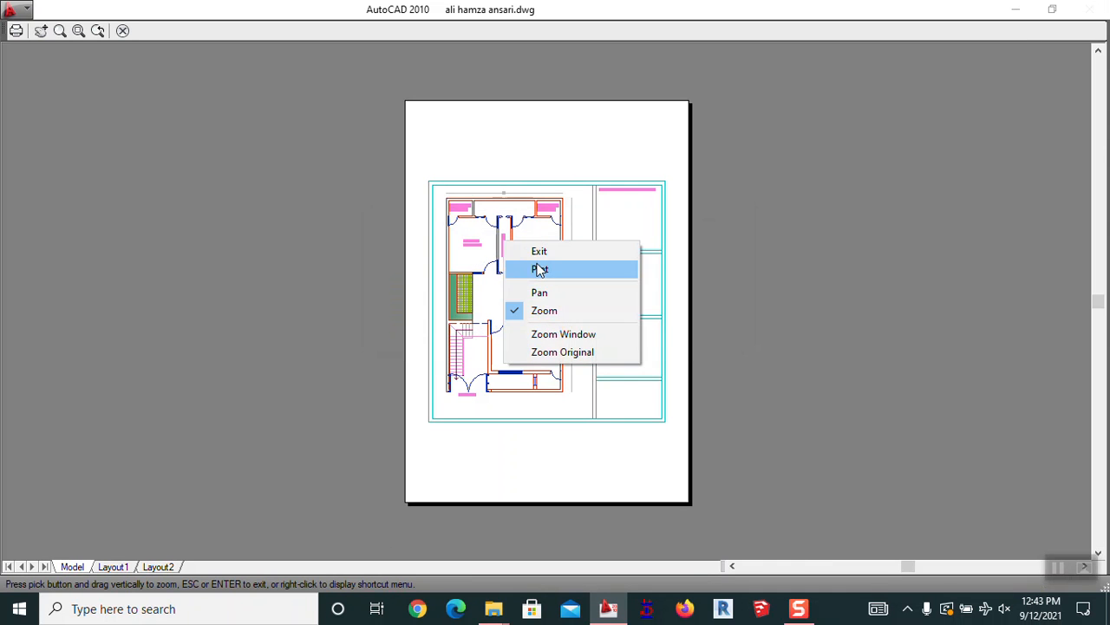
click(535, 267)
click(352, 366)
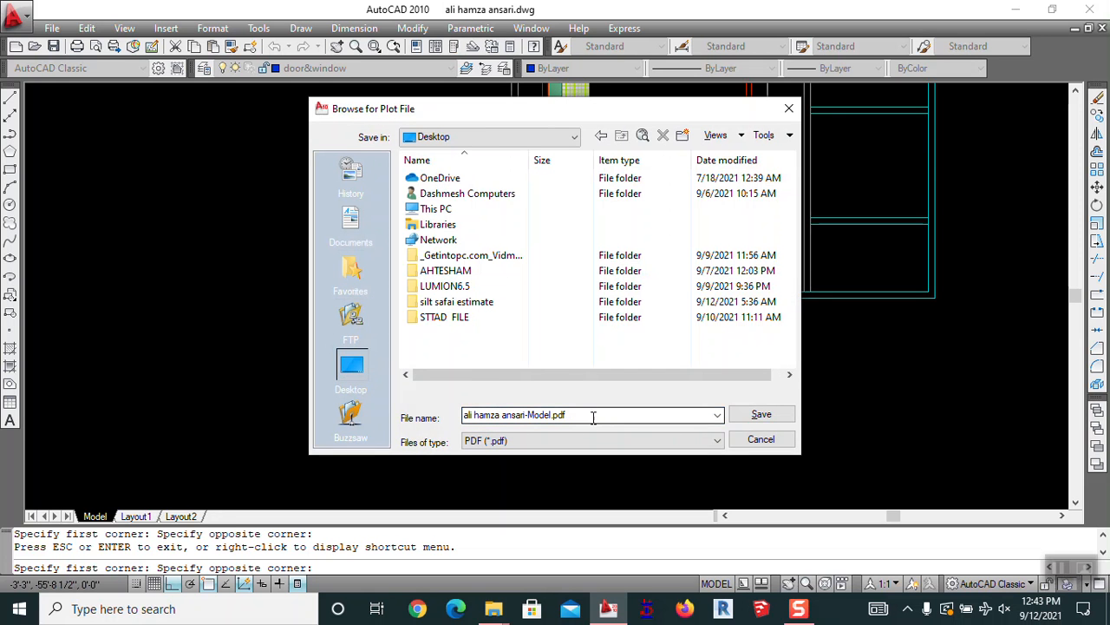
click(760, 413)
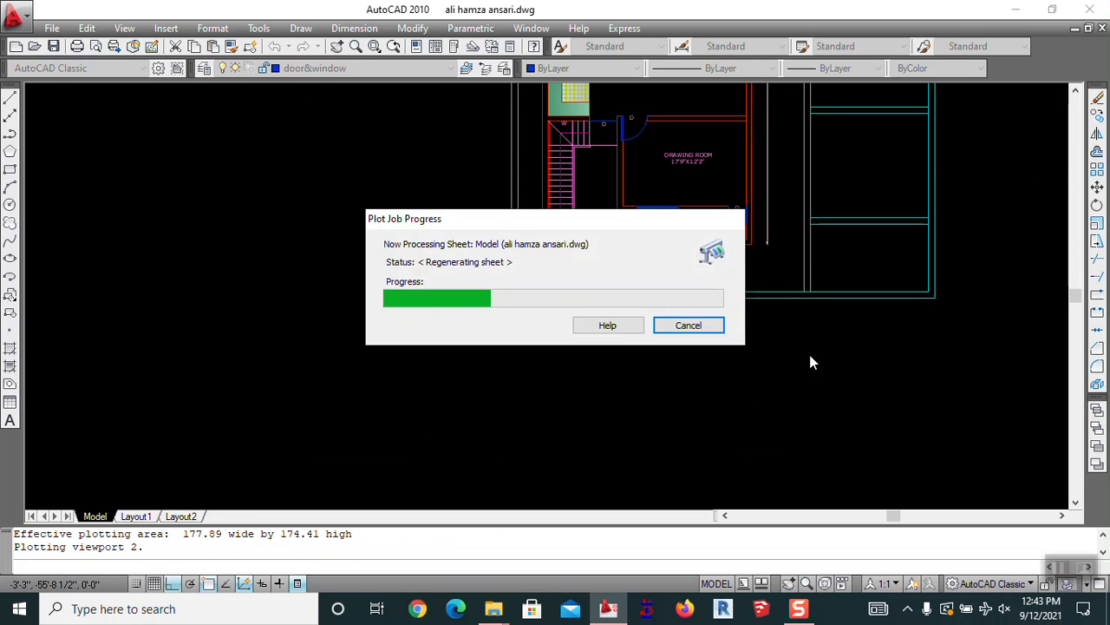
Minimize AutoCAD and open the plotted Model PDF from the desktop
click(1015, 8)
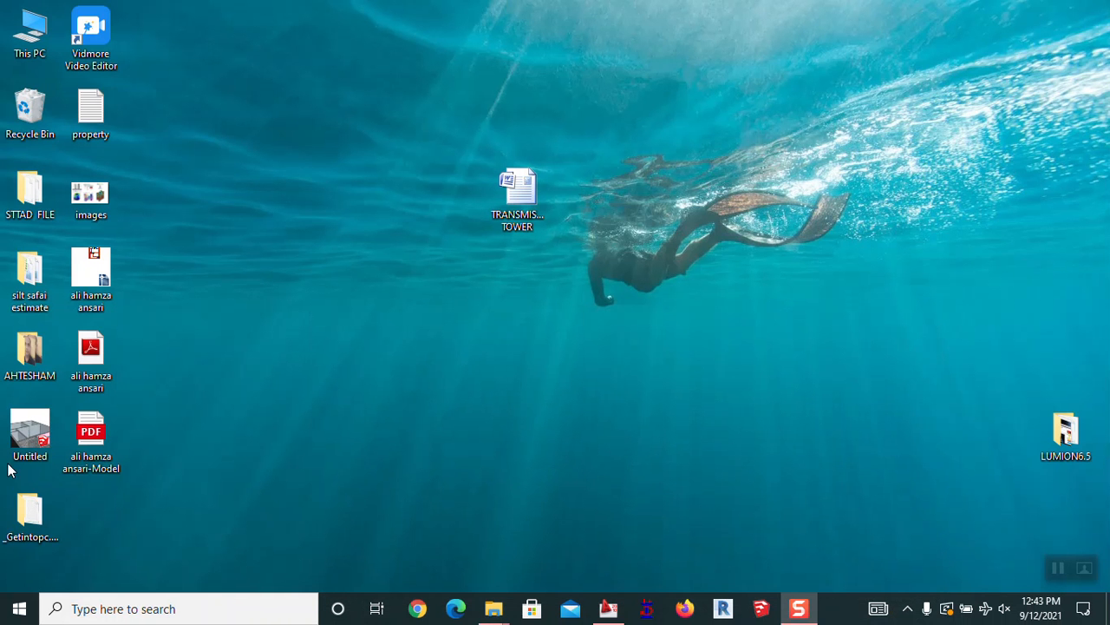
double_click(93, 463)
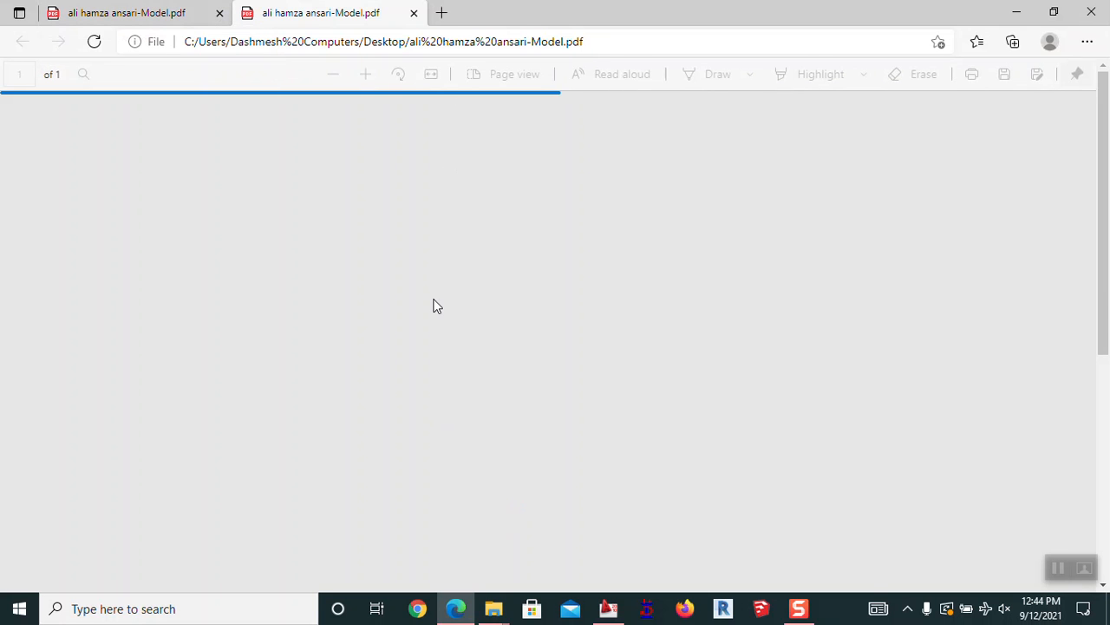
Scroll through the floor plan PDF in Edge, close the duplicate tab, then close Edge
scroll(411, 326, down, 4)
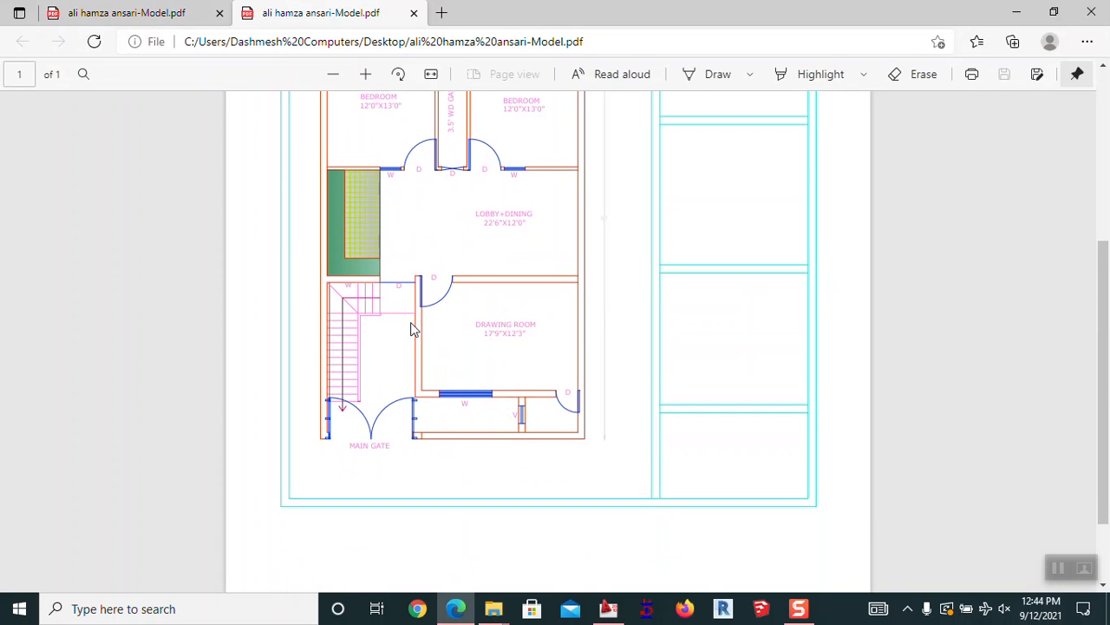
scroll(412, 326, down, 1)
scroll(412, 330, up, 3)
scroll(413, 327, up, 1)
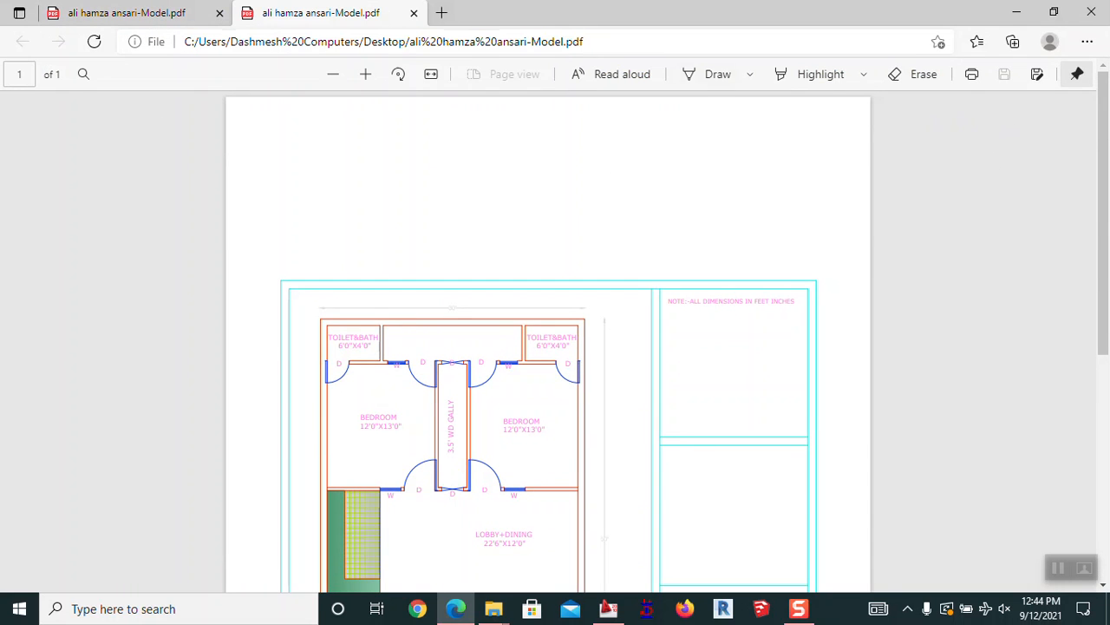
click(416, 13)
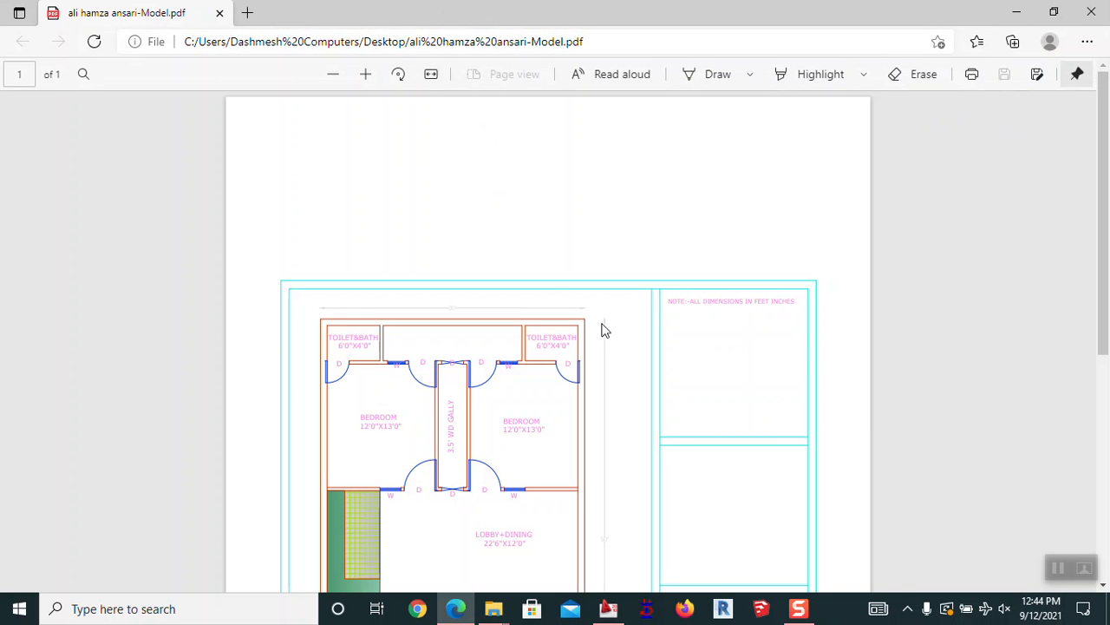
scroll(603, 325, down, 5)
scroll(606, 316, up, 5)
click(1092, 12)
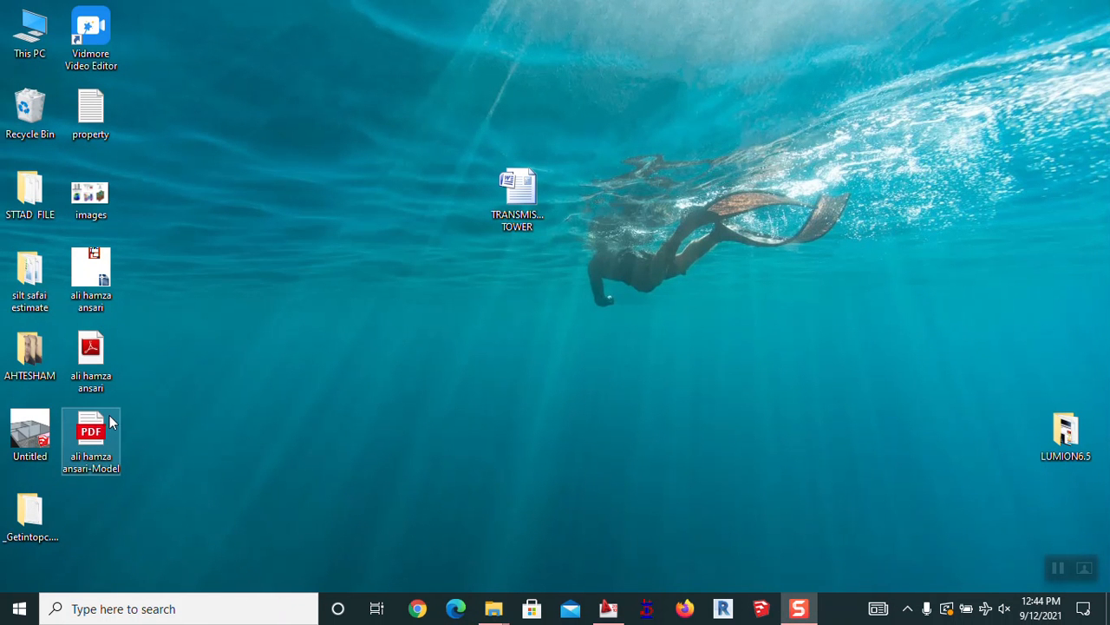
Restore the floor plan drawing, zoom out, and open Plot with page setup left at None
click(608, 607)
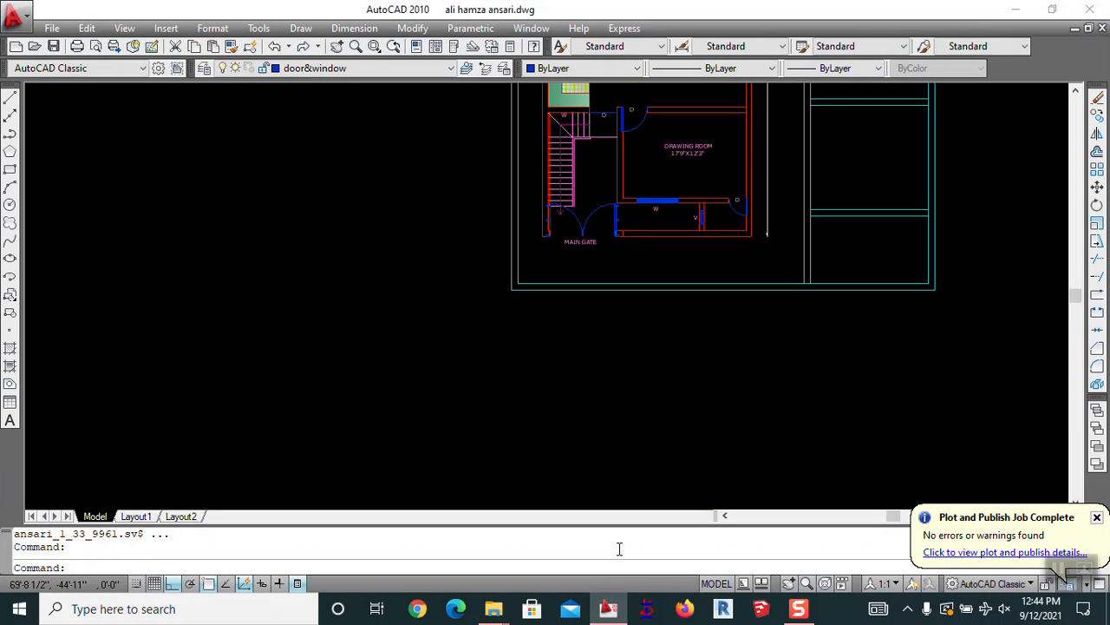
scroll(565, 397, down, 3)
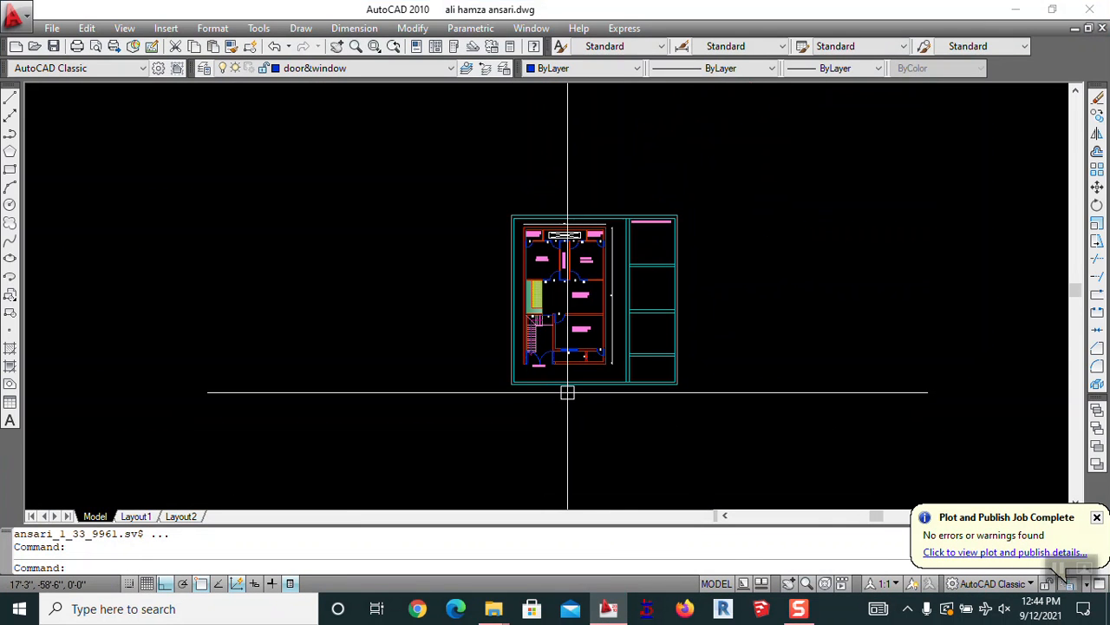
key(ctrl+p)
click(365, 144)
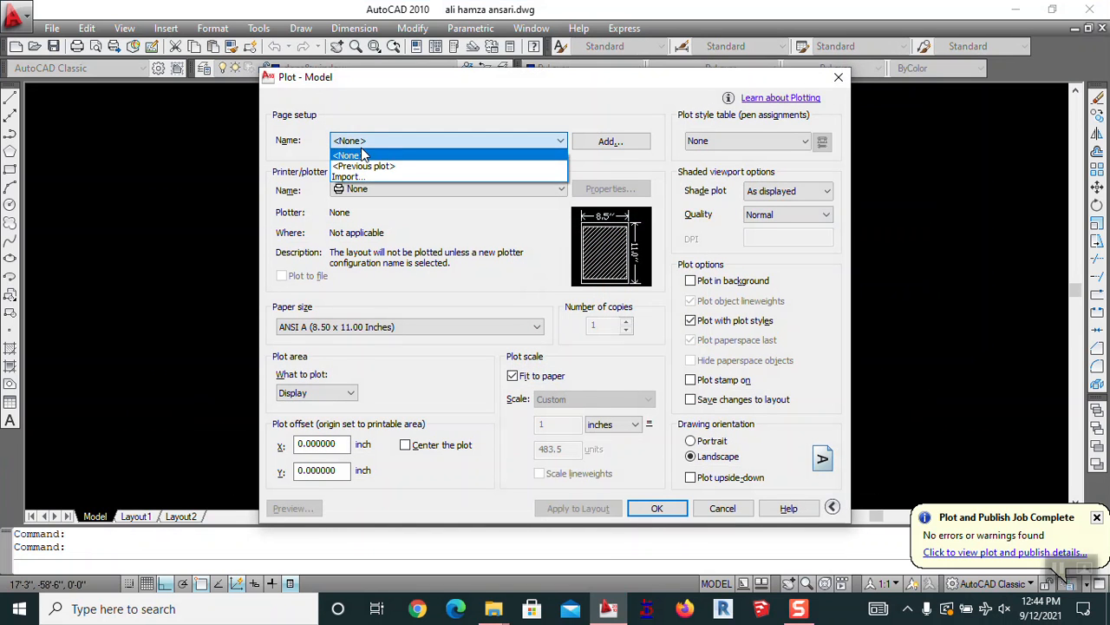
click(365, 162)
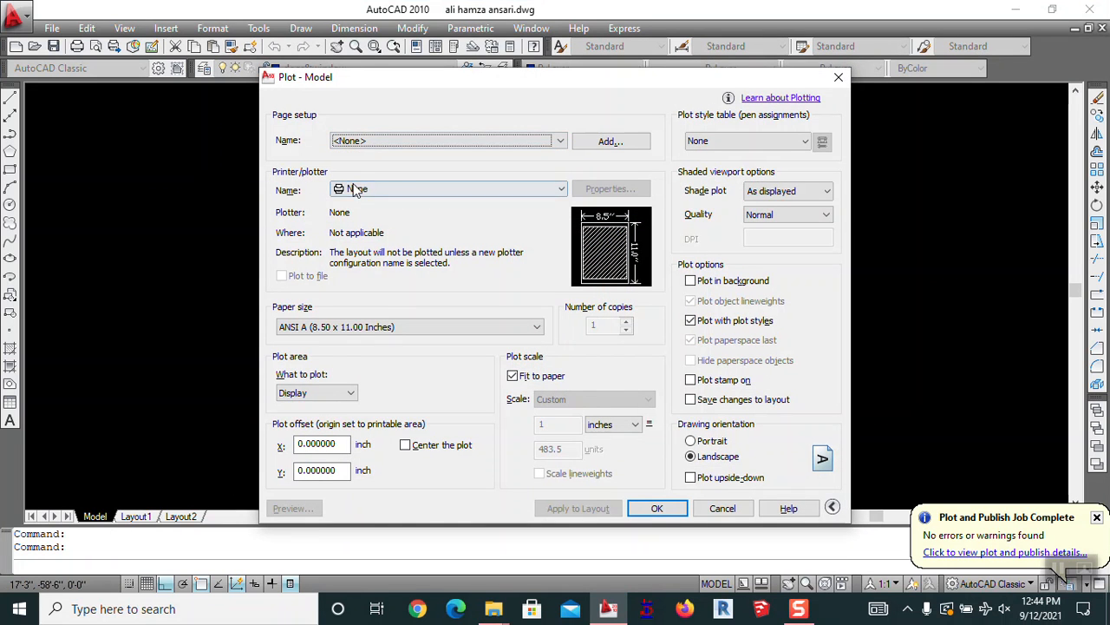
Browse the printer/plotter list without choosing one, then cancel the Plot dialog
click(355, 188)
scroll(382, 241, down, 1)
scroll(382, 241, down, 1)
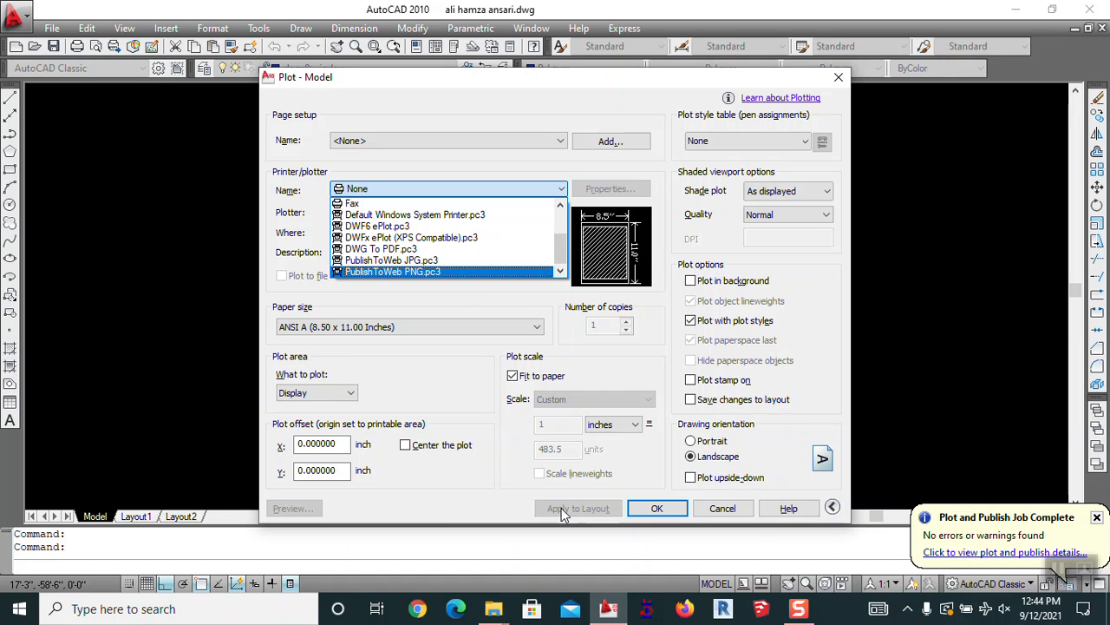
click(733, 516)
click(729, 512)
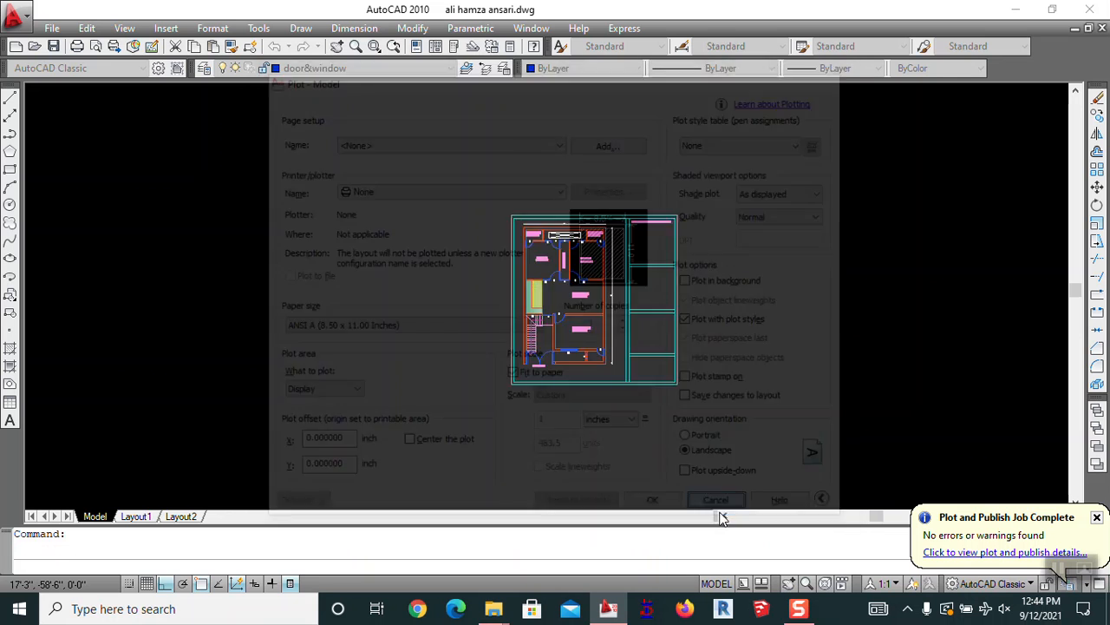
scroll(686, 231, up, 3)
mouse_move(649, 349)
middle_down()
mouse_move(642, 283)
mouse_move(672, 289)
middle_up()
middle_drag(556, 281, 598, 286)
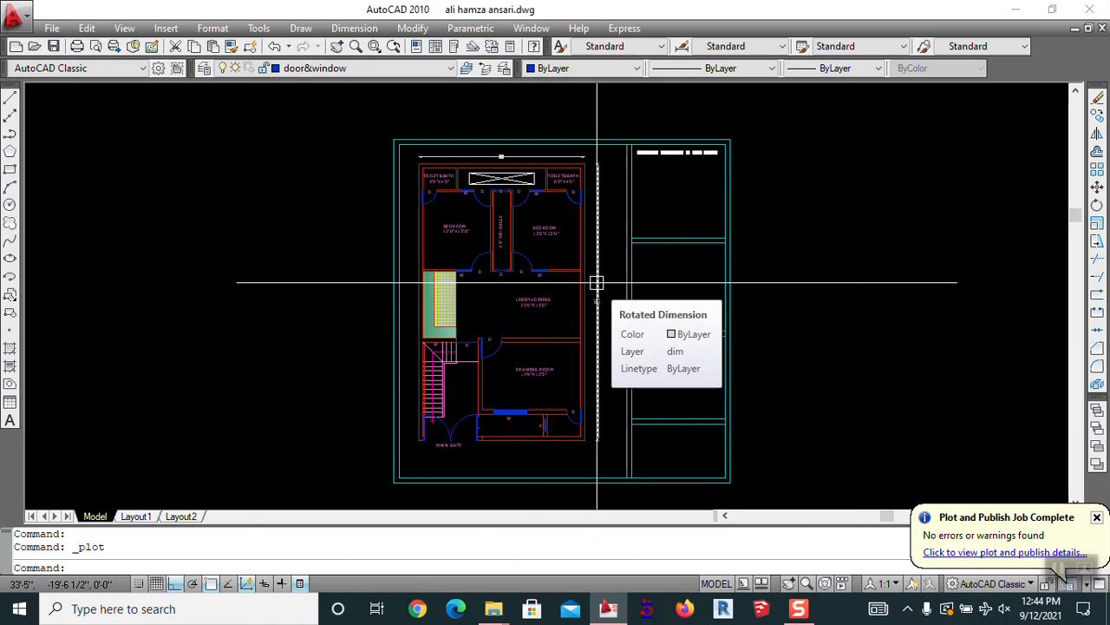
scroll(503, 235, up, 4)
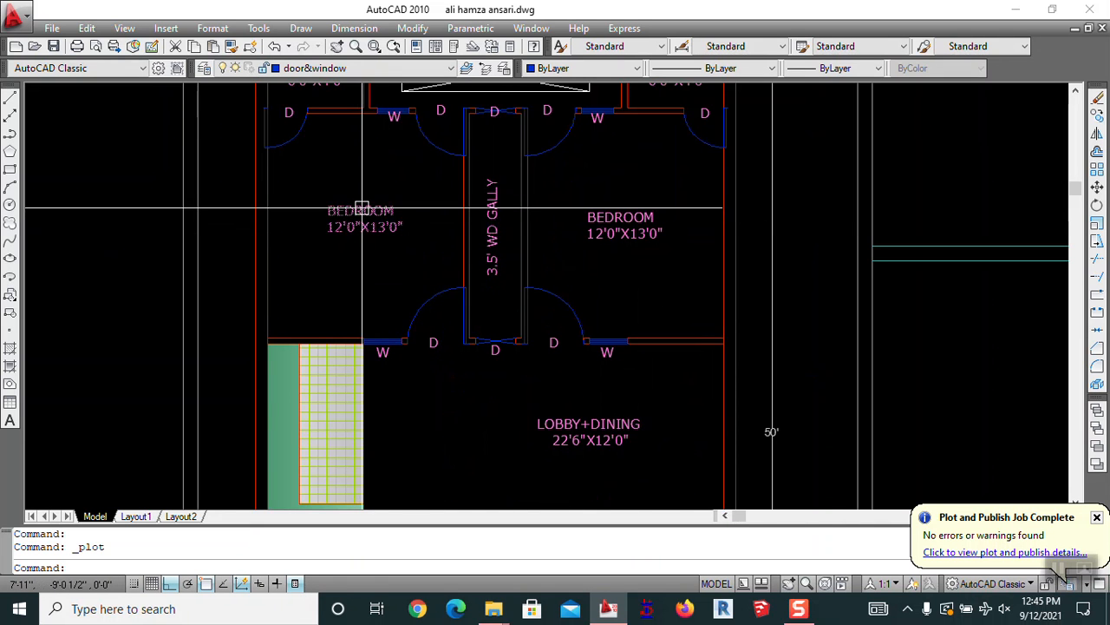
scroll(625, 217, down, 4)
scroll(624, 321, up, 2)
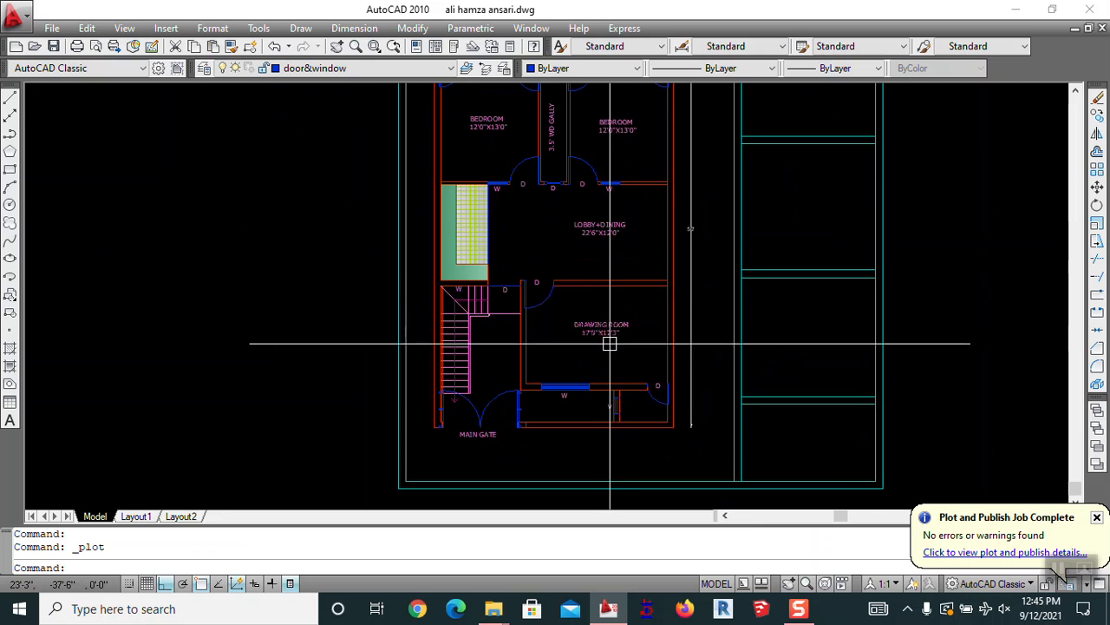
middle_drag(573, 232, 566, 303)
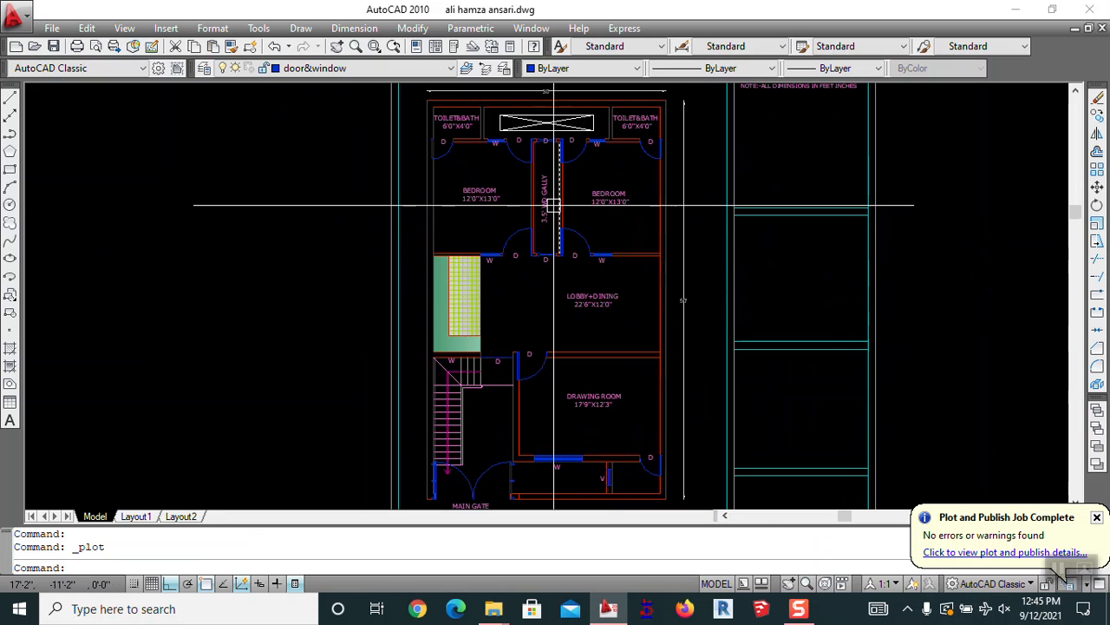
scroll(577, 269, down, 2)
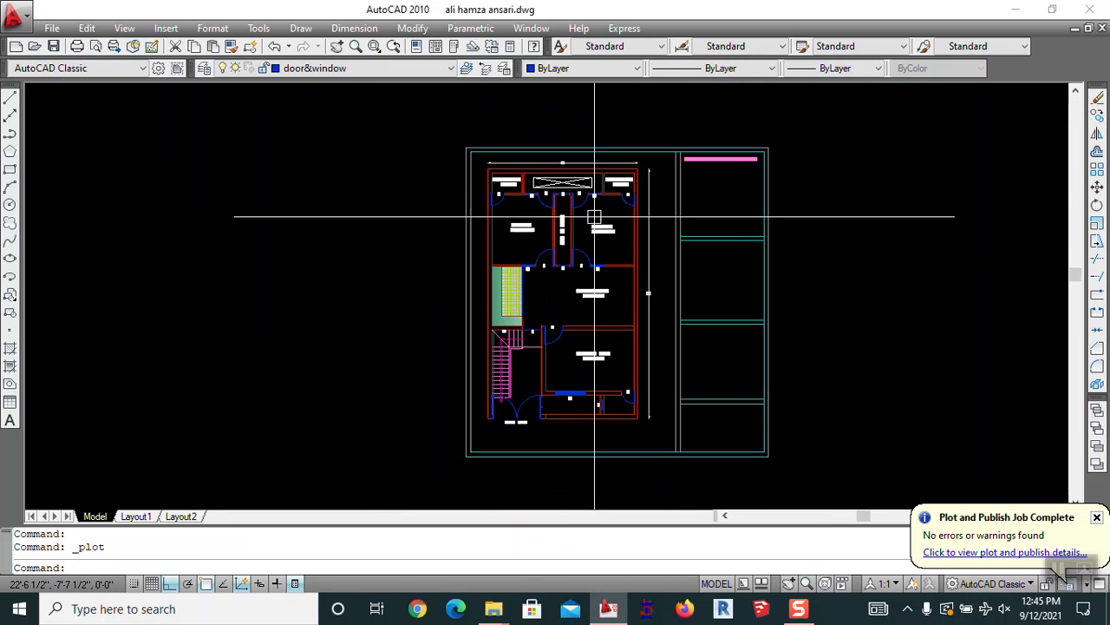
middle_drag(622, 298, 607, 274)
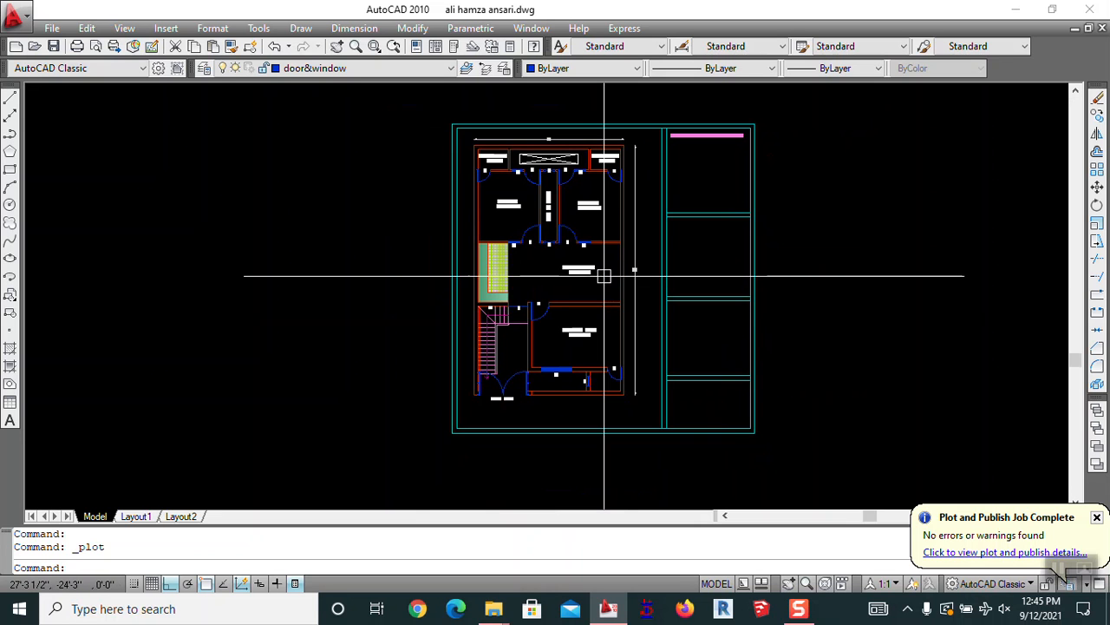
middle_drag(627, 278, 565, 275)
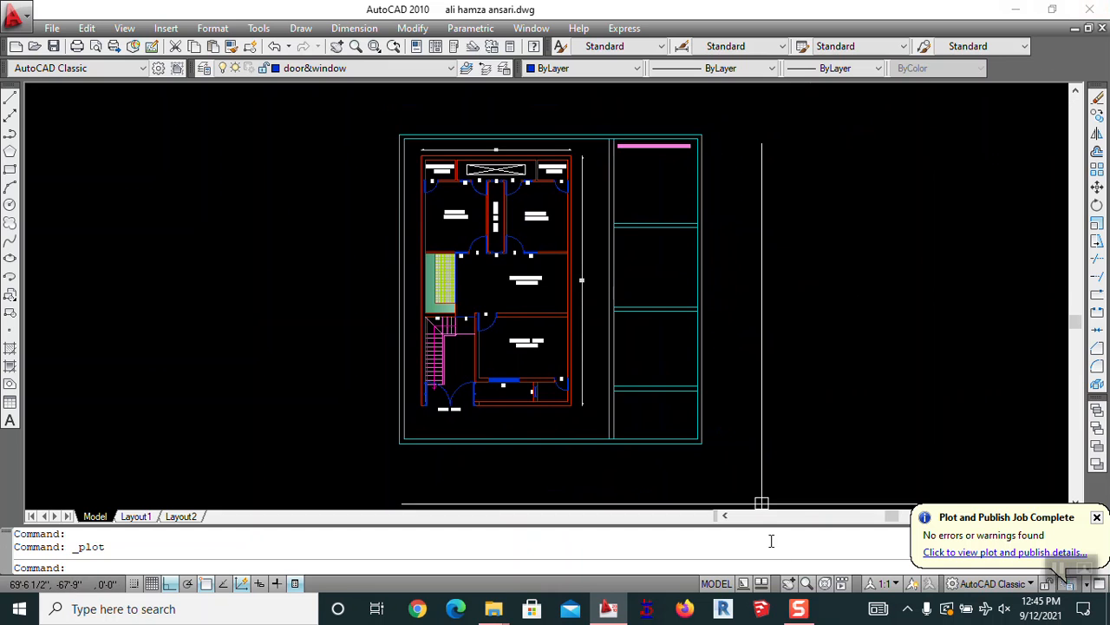